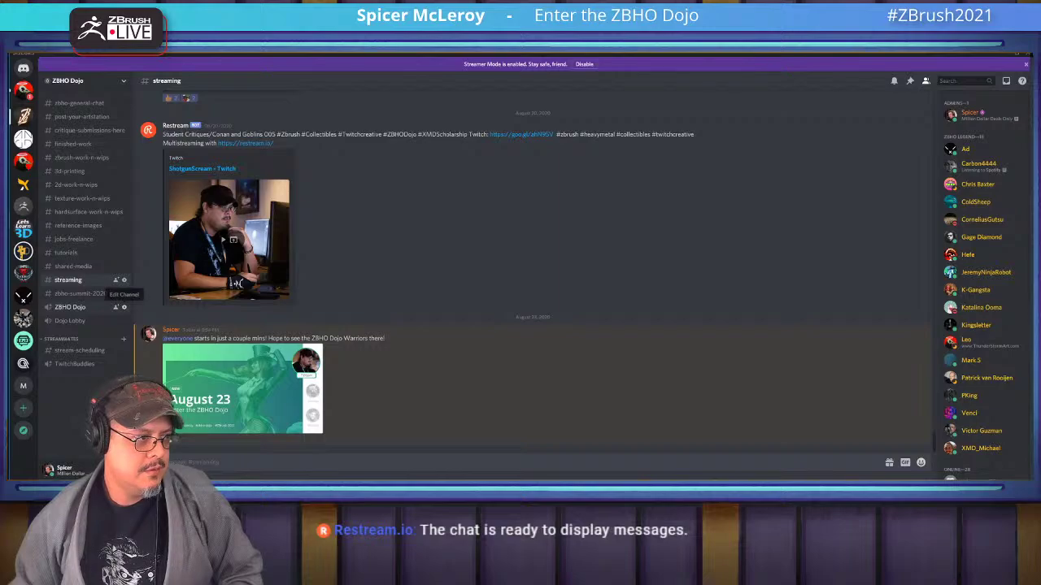
Copy the invite link for the ZBHO Dojo server from the zbho-general-chat channel and close the invitation dialog.
{"action": "right_click", "coordinate": [96, 106]}
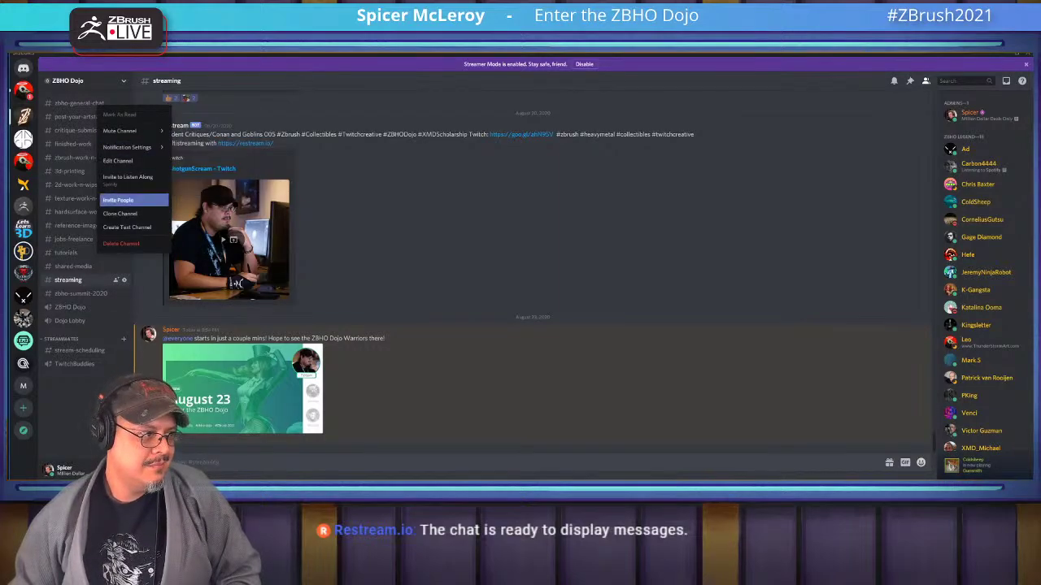
{"action": "left_click", "coordinate": [118, 199]}
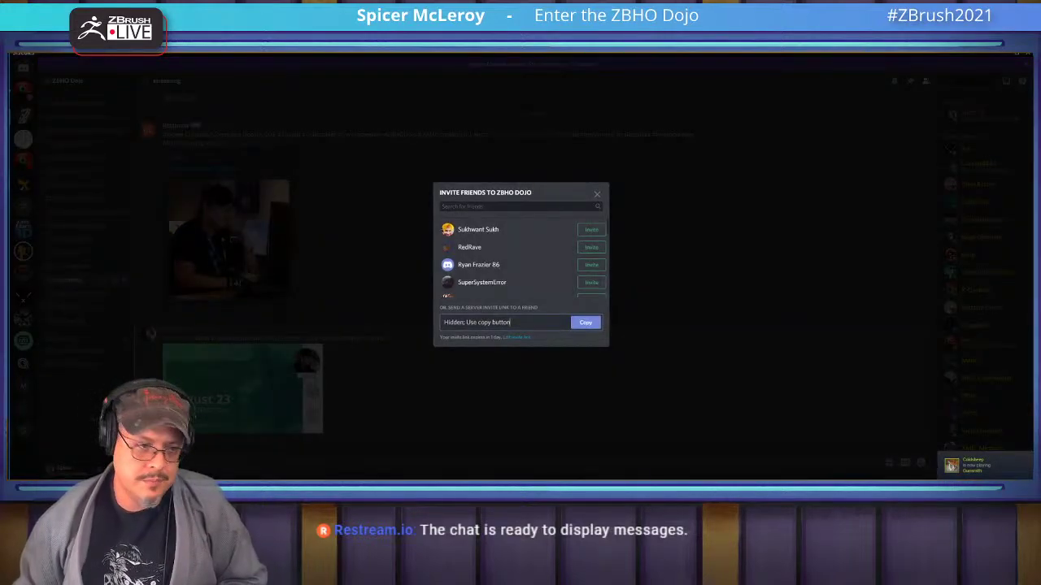
{"action": "left_click", "coordinate": [585, 322]}
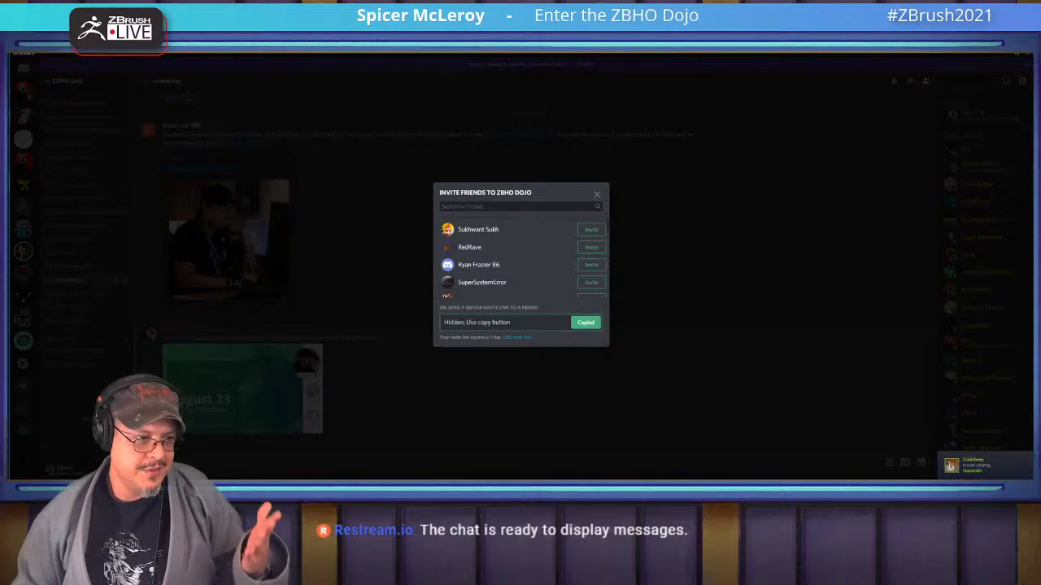
{"action": "left_click", "coordinate": [597, 193]}
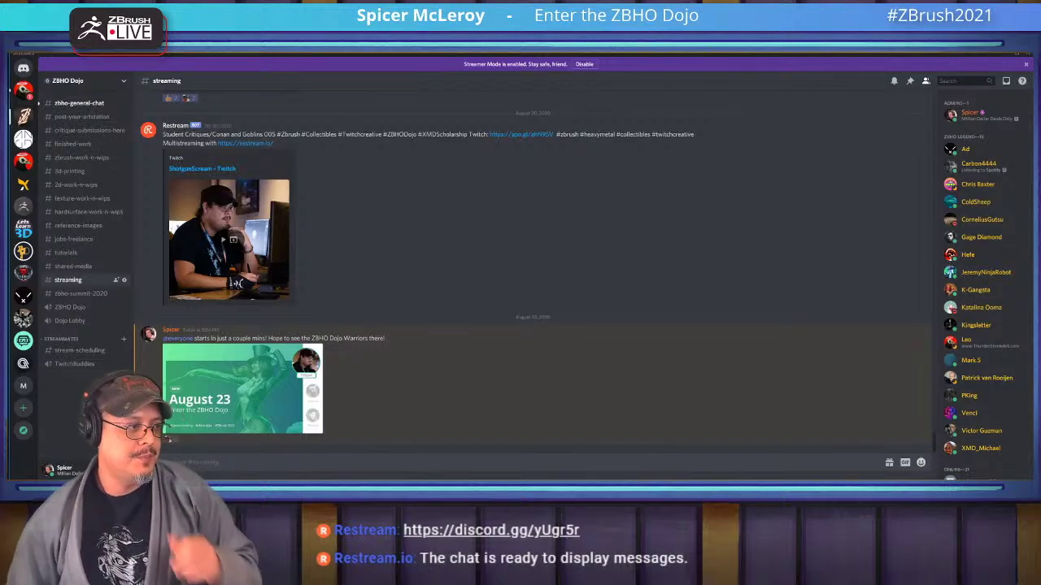
Post a greeting ending in "to the Dojo" in the zbho-general-chat channel.
{"action": "left_click", "coordinate": [80, 103]}
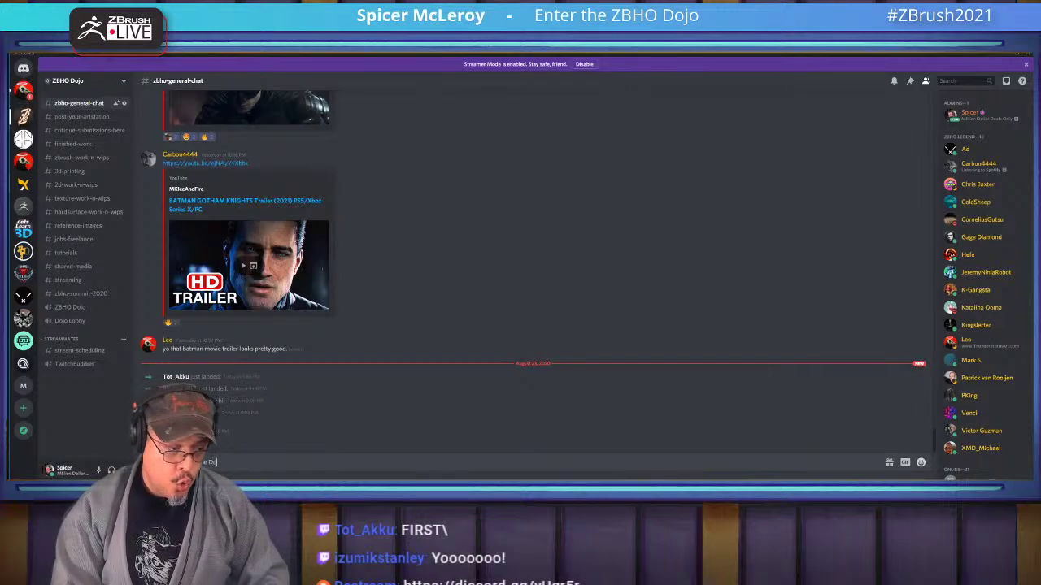
{"action": "key", "text": "Return"}
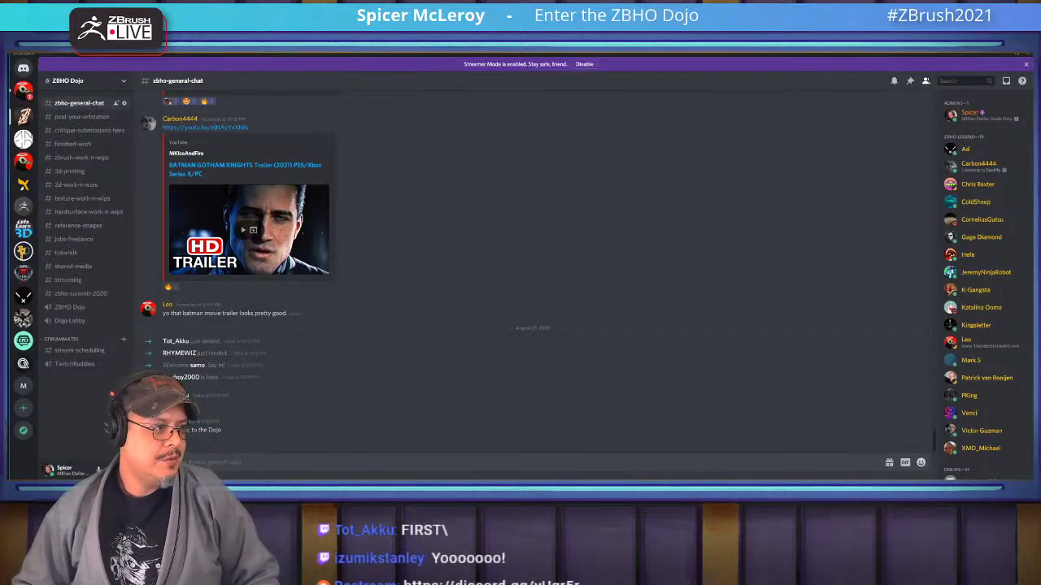
Switch to ZBrush and examine the potted plant monster from the side, three-quarter and front views.
{"action": "left_click_drag", "start_coordinate": [434, 54], "coordinate": [1032, 183]}
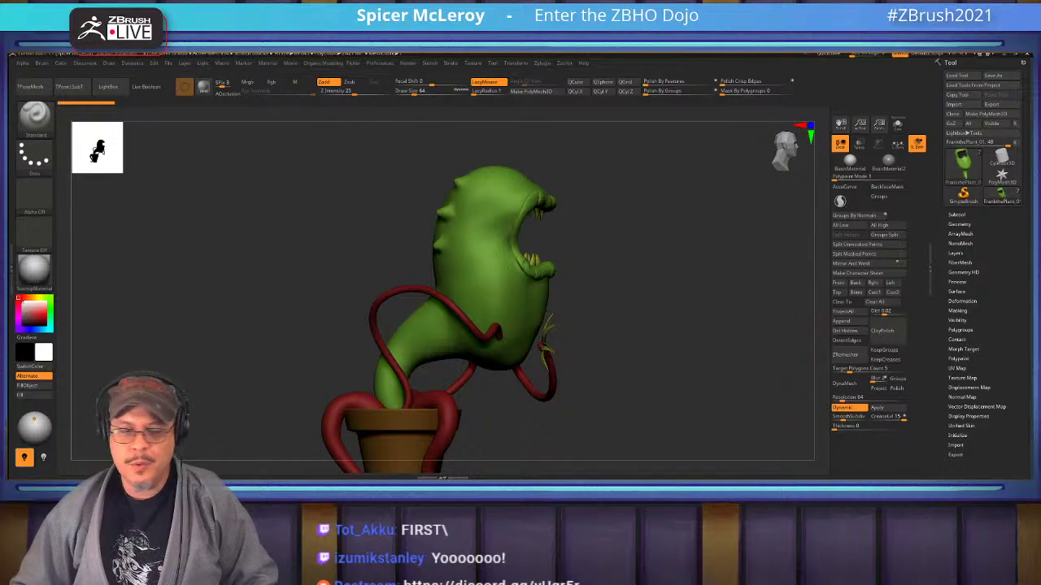
{"action": "left_click_drag", "start_coordinate": [715, 341], "coordinate": [634, 343]}
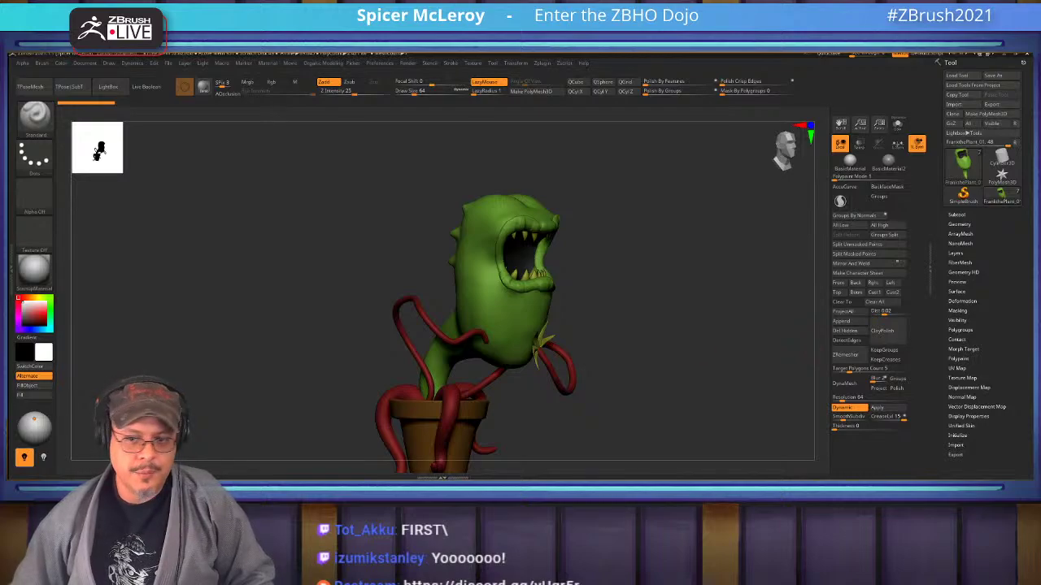
{"action": "left_click_drag", "start_coordinate": [683, 325], "coordinate": [626, 276]}
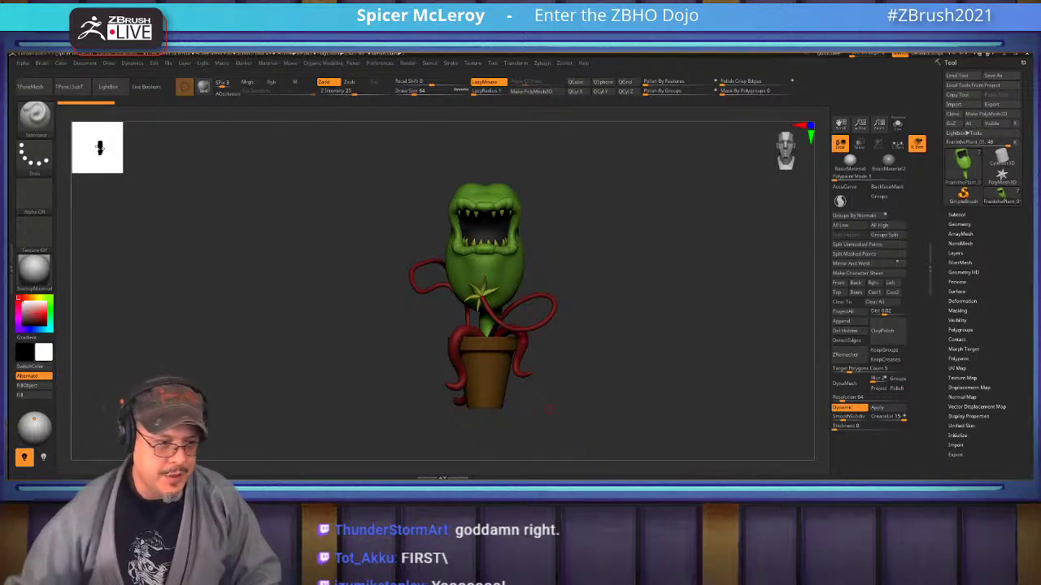
{"action": "left_click_drag", "start_coordinate": [550, 409], "coordinate": [602, 447]}
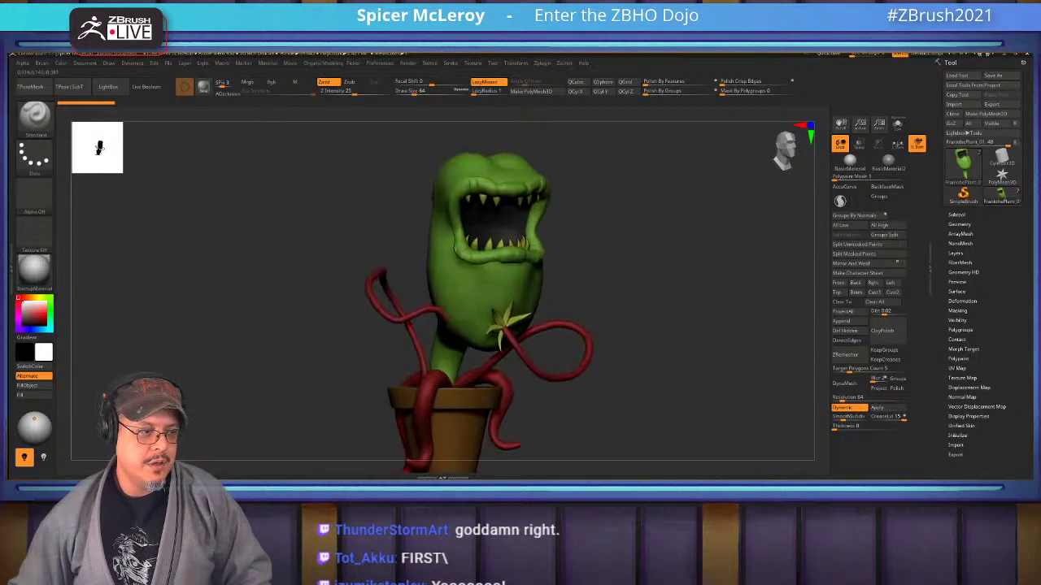
Launch PureRef with an empty reference board over the ZBrush canvas.
{"action": "key", "text": "super"}
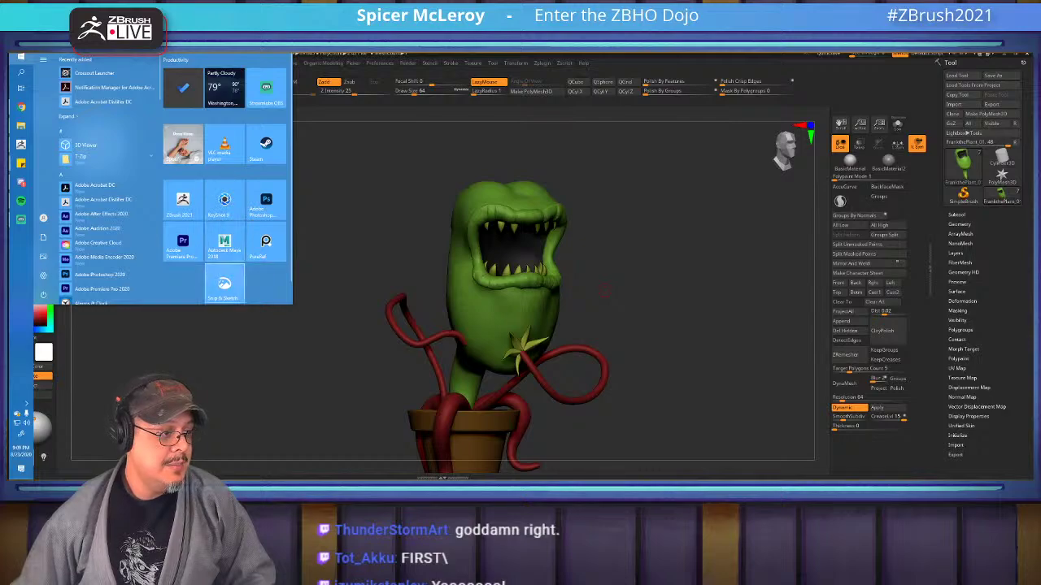
{"action": "left_click", "coordinate": [266, 243]}
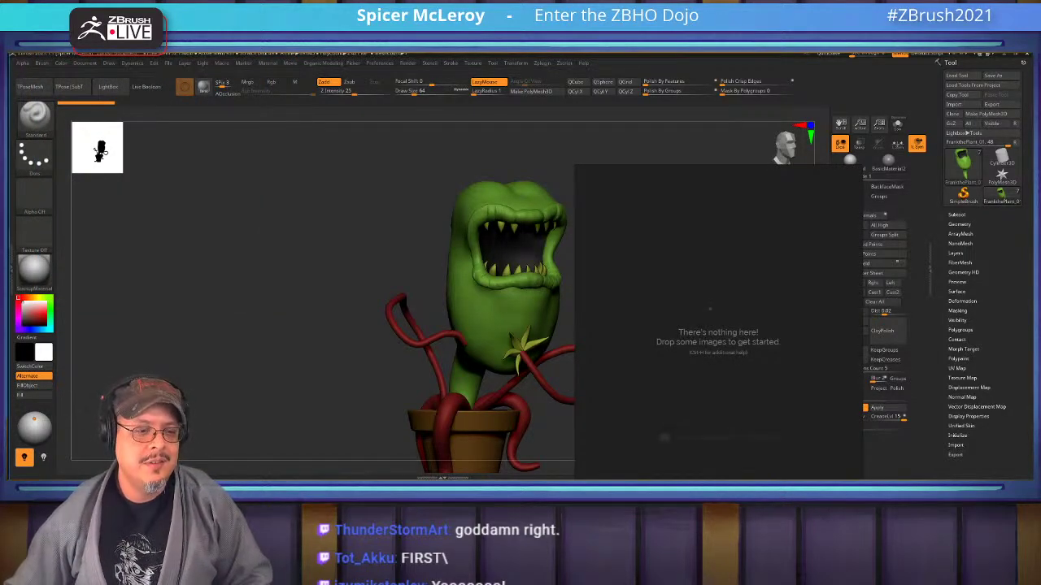
{"action": "key", "text": "ctrl+h"}
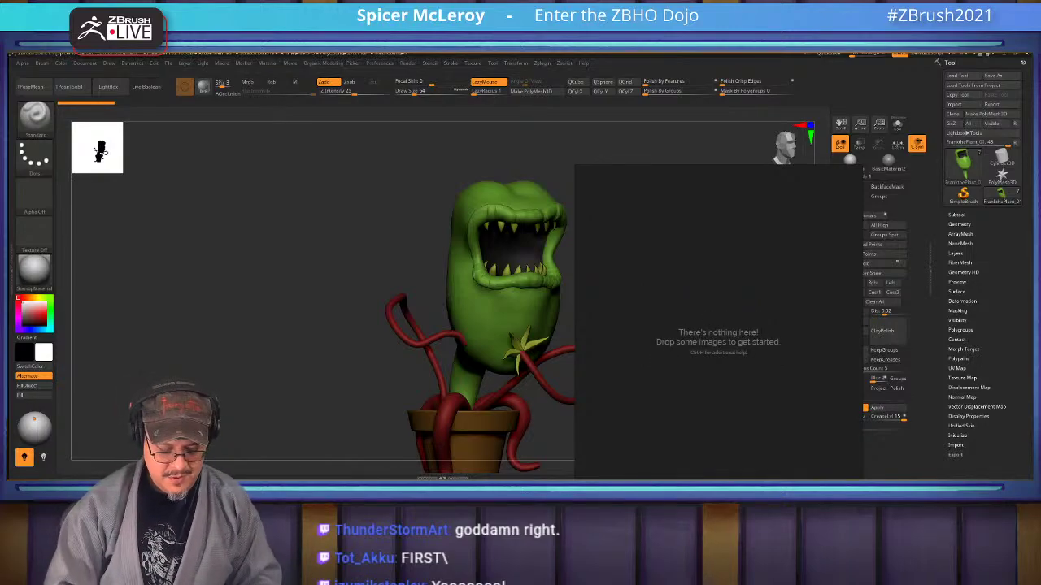
{"action": "key", "text": "ctrl+o"}
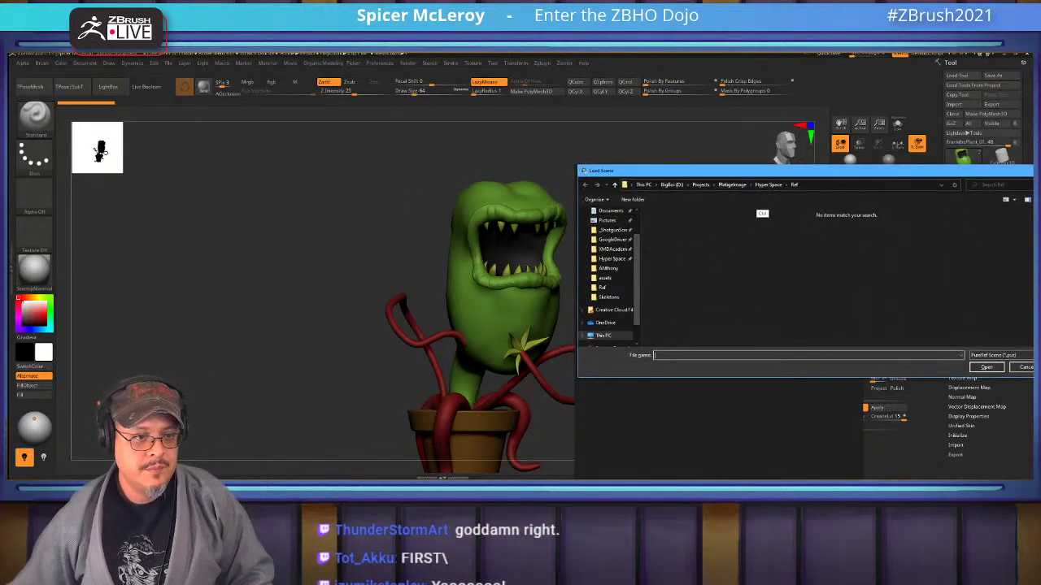
{"action": "left_click", "coordinate": [732, 185]}
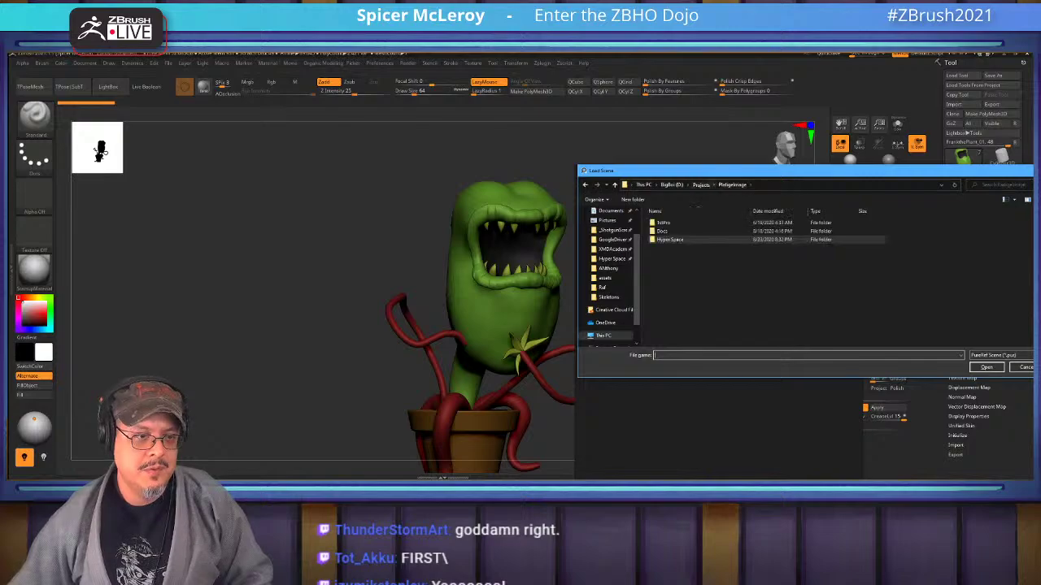
{"action": "left_click", "coordinate": [701, 185]}
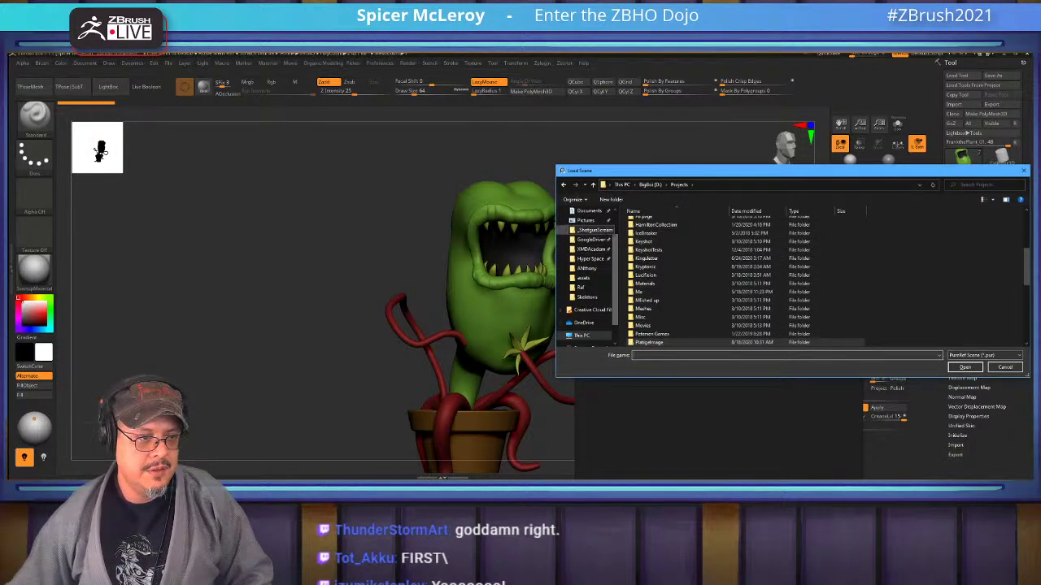
{"action": "left_click", "coordinate": [591, 231]}
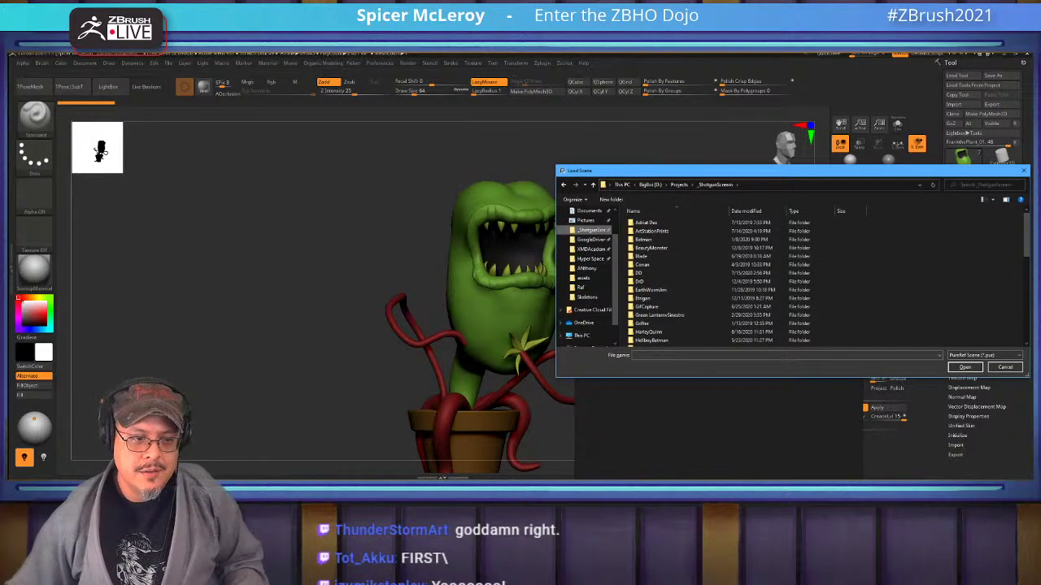
{"action": "double_click", "coordinate": [648, 332]}
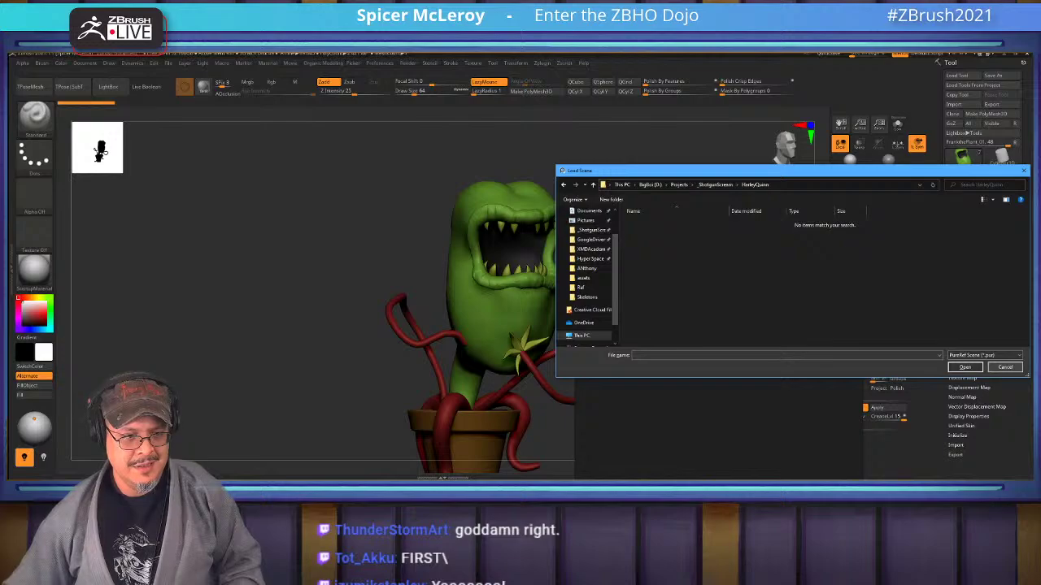
{"action": "left_click", "coordinate": [1005, 367]}
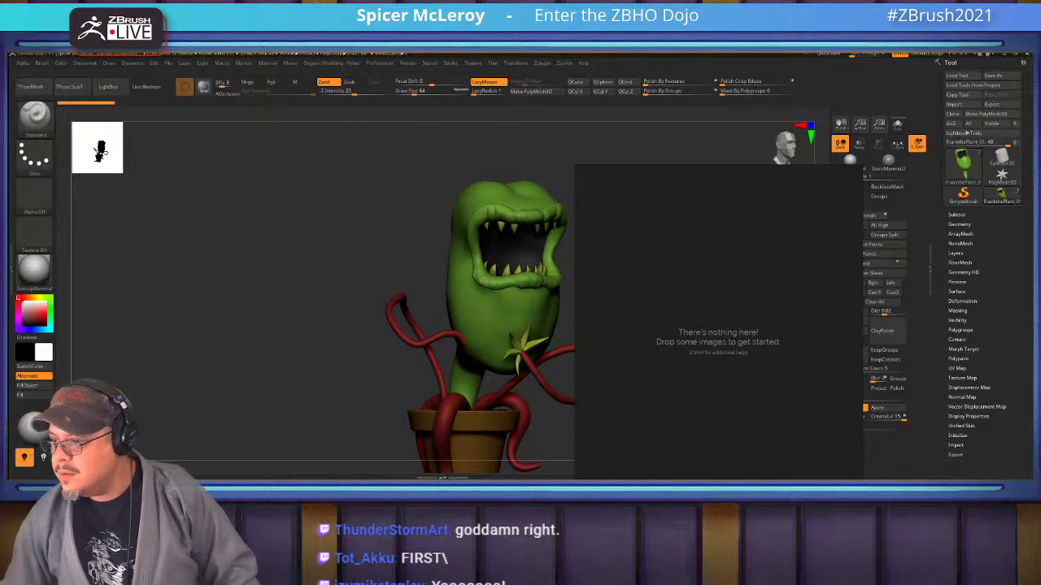
Add the cartoon scene with the plant and Harley Quinn and the toothy plant close-up to the reference board.
{"action": "left_click_drag", "start_coordinate": [719, 198], "coordinate": [704, 268]}
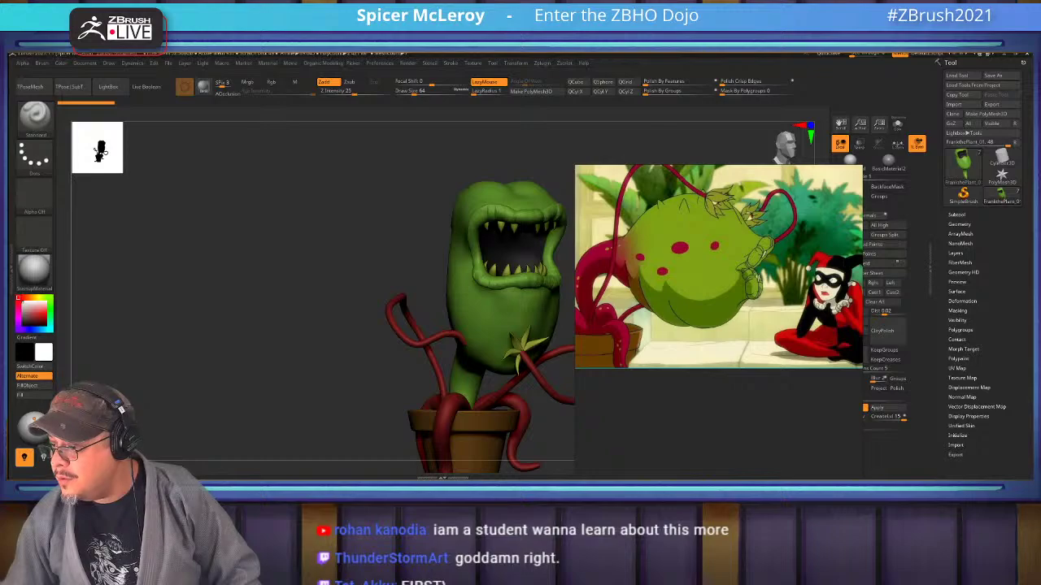
{"action": "left_click_drag", "start_coordinate": [732, 238], "coordinate": [632, 427]}
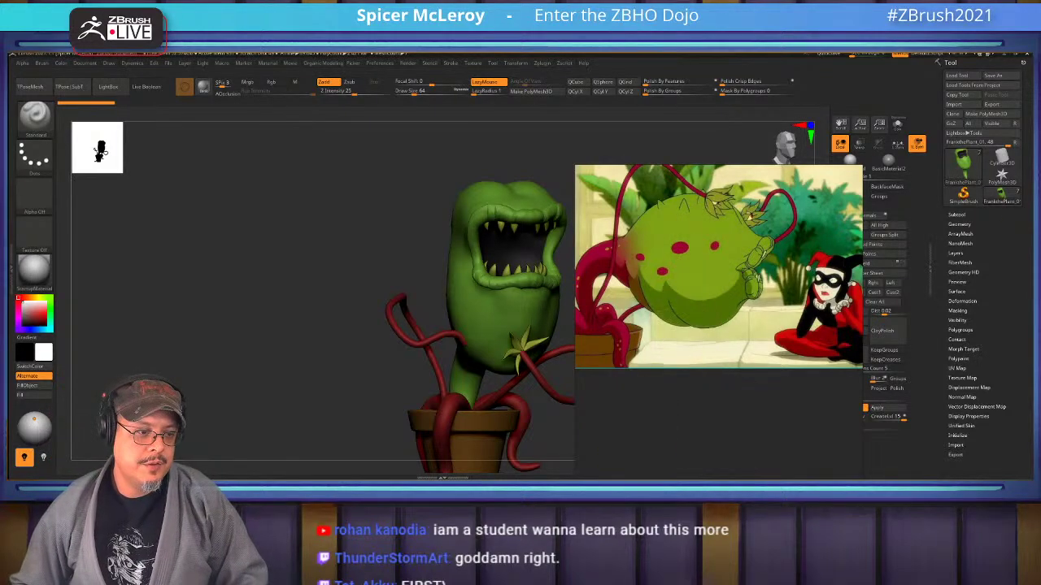
{"action": "scroll", "coordinate": [706, 405], "scroll_direction": "down", "scroll_amount": 5}
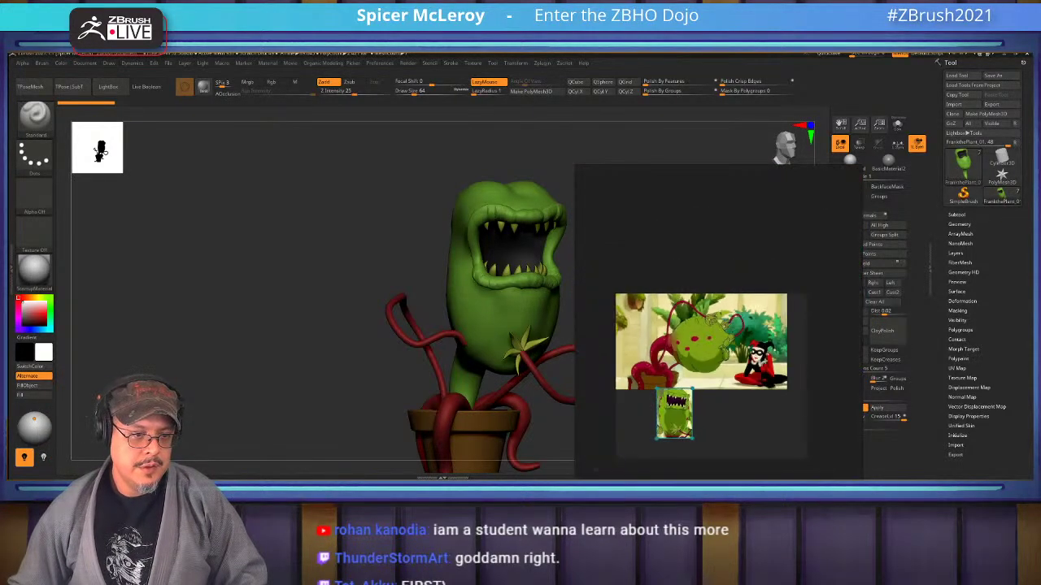
Move the reference board beside the plant model and place the toothy plant close-up slightly apart below the cartoon scene.
{"action": "right_click_drag", "start_coordinate": [747, 269], "coordinate": [249, 230]}
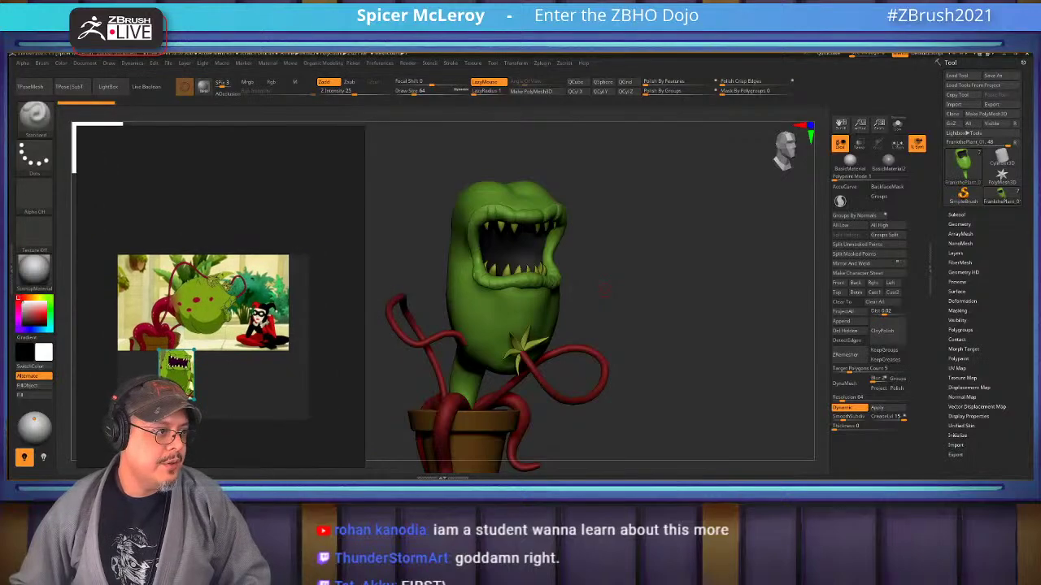
{"action": "scroll", "coordinate": [249, 230], "scroll_direction": "up", "scroll_amount": 2}
{"action": "scroll", "coordinate": [239, 245], "scroll_direction": "up", "scroll_amount": 4}
{"action": "middle_click_drag", "start_coordinate": [126, 337], "coordinate": [245, 261]}
{"action": "scroll", "coordinate": [242, 260], "scroll_direction": "down", "scroll_amount": 4}
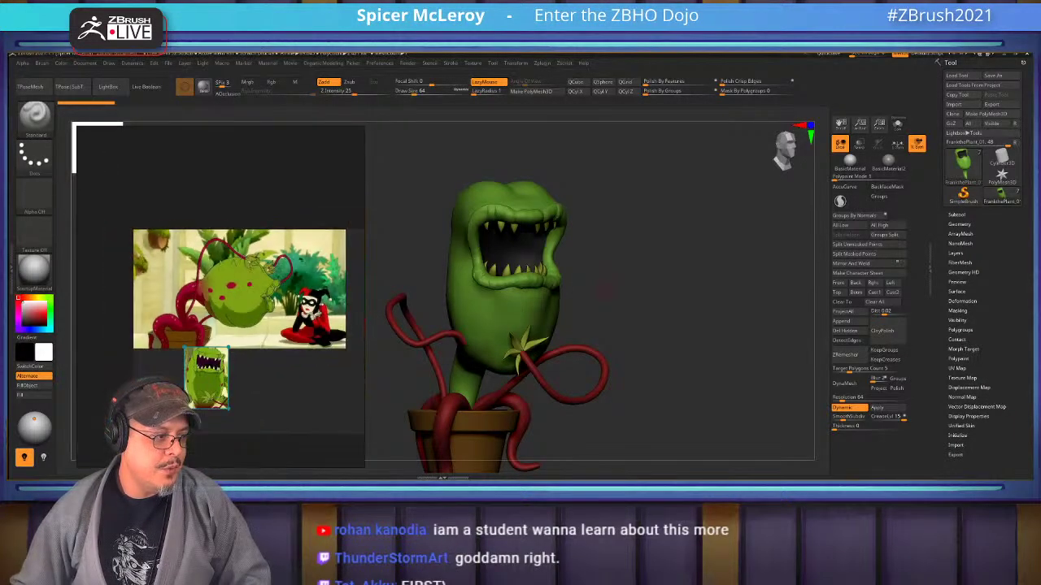
{"action": "scroll", "coordinate": [252, 272], "scroll_direction": "up", "scroll_amount": 3}
{"action": "scroll", "coordinate": [255, 260], "scroll_direction": "down", "scroll_amount": 2}
{"action": "scroll", "coordinate": [237, 337], "scroll_direction": "up", "scroll_amount": 2}
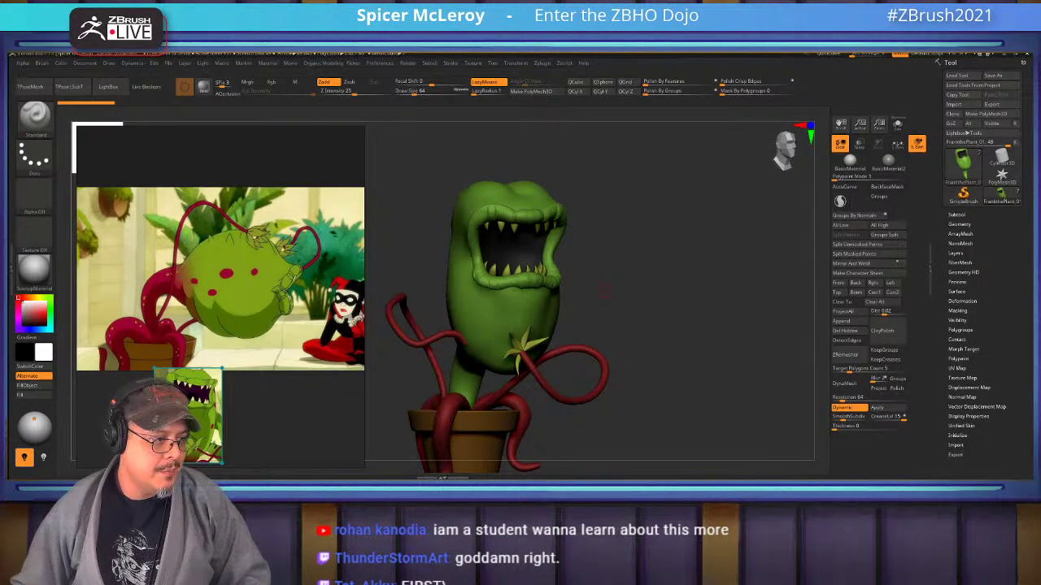
{"action": "scroll", "coordinate": [220, 325], "scroll_direction": "up", "scroll_amount": 1}
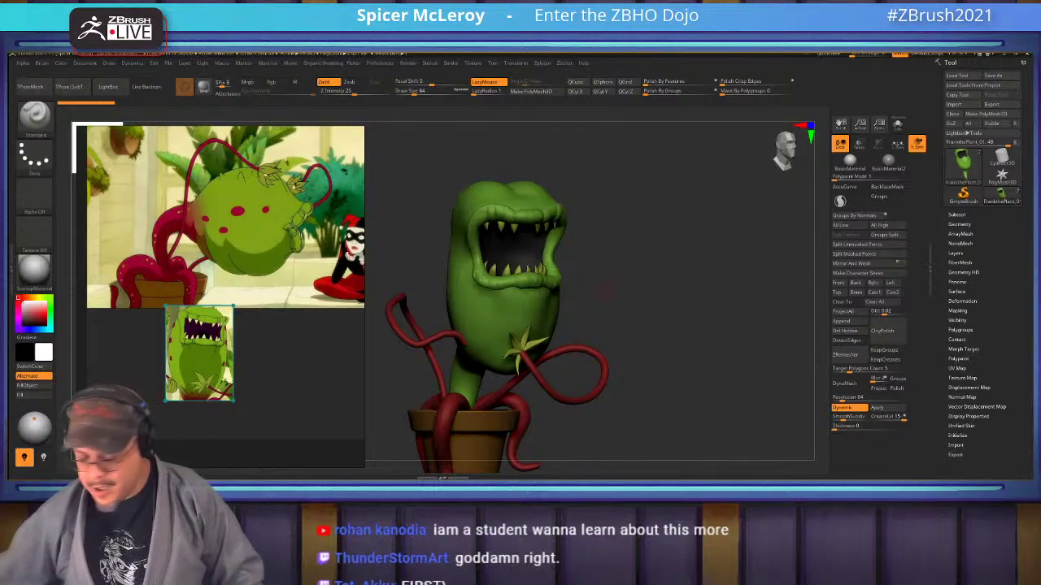
{"action": "left_click_drag", "start_coordinate": [200, 352], "coordinate": [147, 377]}
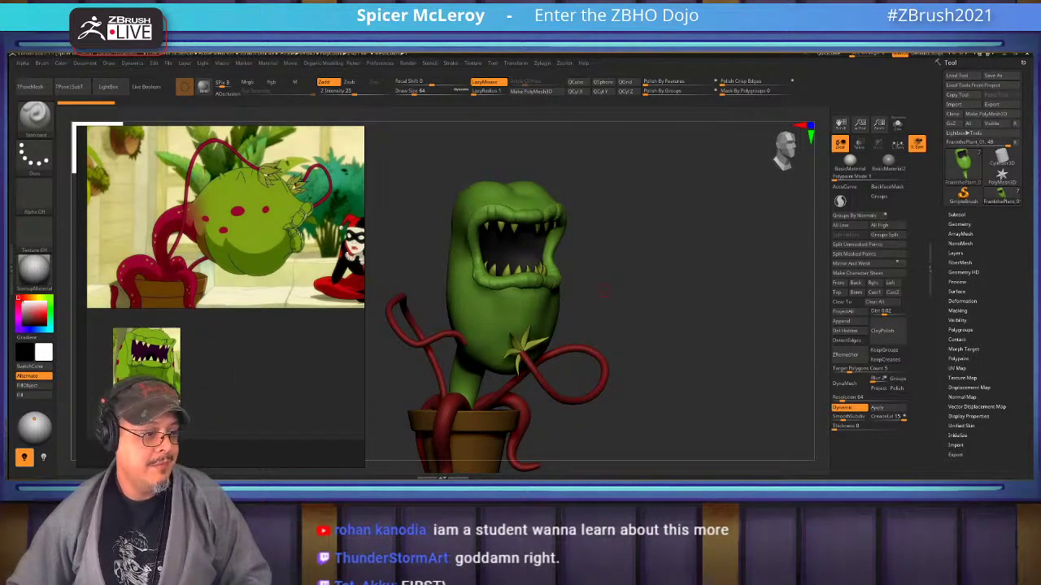
{"action": "mouse_move", "coordinate": [645, 318]}
{"action": "left_mouse_down"}
{"action": "mouse_move", "coordinate": [731, 322]}
{"action": "mouse_move", "coordinate": [714, 322]}
{"action": "mouse_move", "coordinate": [760, 281]}
{"action": "mouse_move", "coordinate": [732, 285]}
{"action": "left_mouse_up"}
{"action": "left_click_drag", "start_coordinate": [748, 323], "coordinate": [688, 305]}
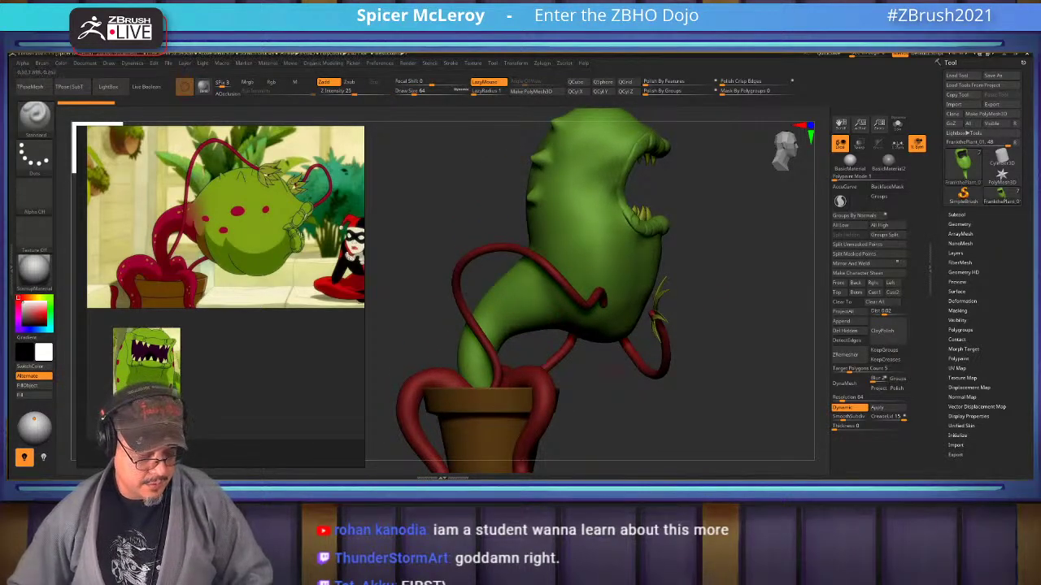
{"action": "key", "text": "b"}
{"action": "key", "text": "m"}
{"action": "key", "text": "v"}
{"action": "mouse_move", "coordinate": [525, 350]}
{"action": "left_mouse_down"}
{"action": "mouse_move", "coordinate": [750, 374]}
{"action": "mouse_move", "coordinate": [706, 393]}
{"action": "mouse_move", "coordinate": [658, 364]}
{"action": "mouse_move", "coordinate": [701, 376]}
{"action": "mouse_move", "coordinate": [676, 358]}
{"action": "left_mouse_up"}
Build up a ridge around the underside of the plant's body where it meets the stem, using ClayBuildup at draw size 280.
{"action": "key", "text": "b"}
{"action": "key", "text": "c"}
{"action": "key", "text": "b"}
{"action": "key", "text": "s"}
{"action": "left_click_drag", "start_coordinate": [543, 349], "coordinate": [562, 350]}
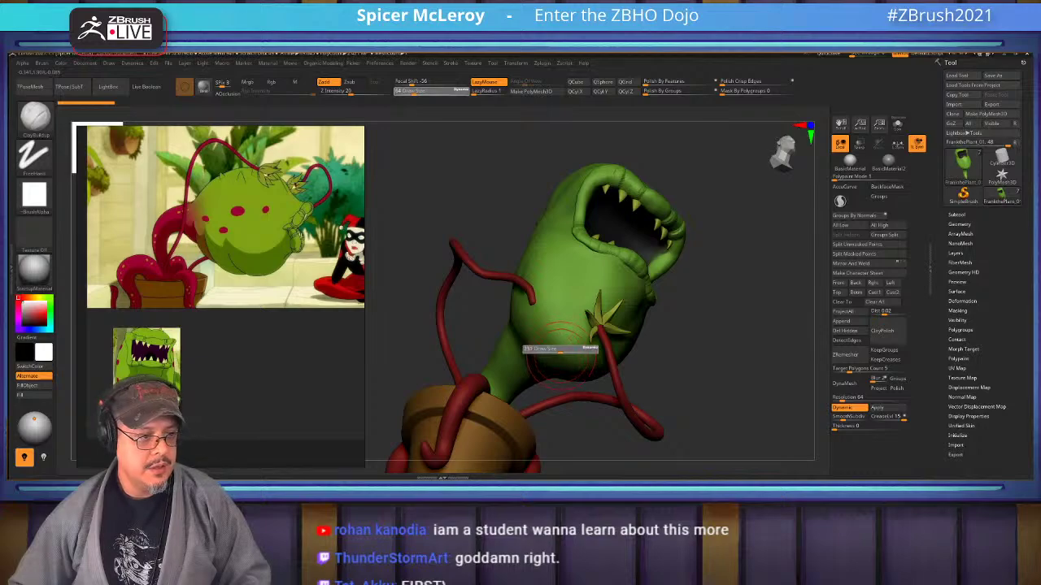
{"action": "left_click_drag", "start_coordinate": [675, 366], "coordinate": [660, 323]}
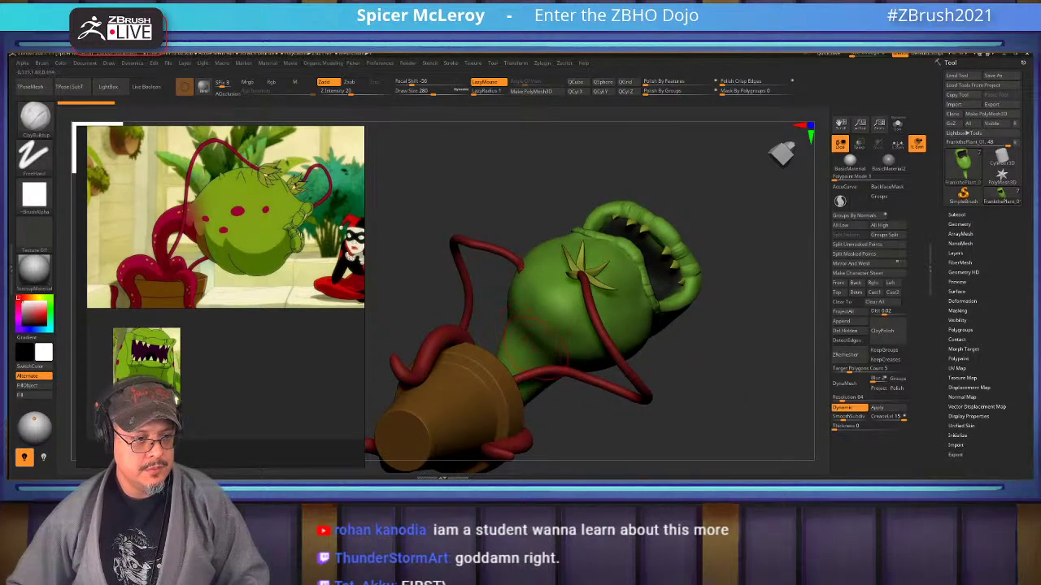
{"action": "left_click_drag", "start_coordinate": [534, 357], "coordinate": [540, 341]}
{"action": "left_click_drag", "start_coordinate": [690, 380], "coordinate": [652, 299]}
{"action": "left_click_drag", "start_coordinate": [564, 356], "coordinate": [556, 377]}
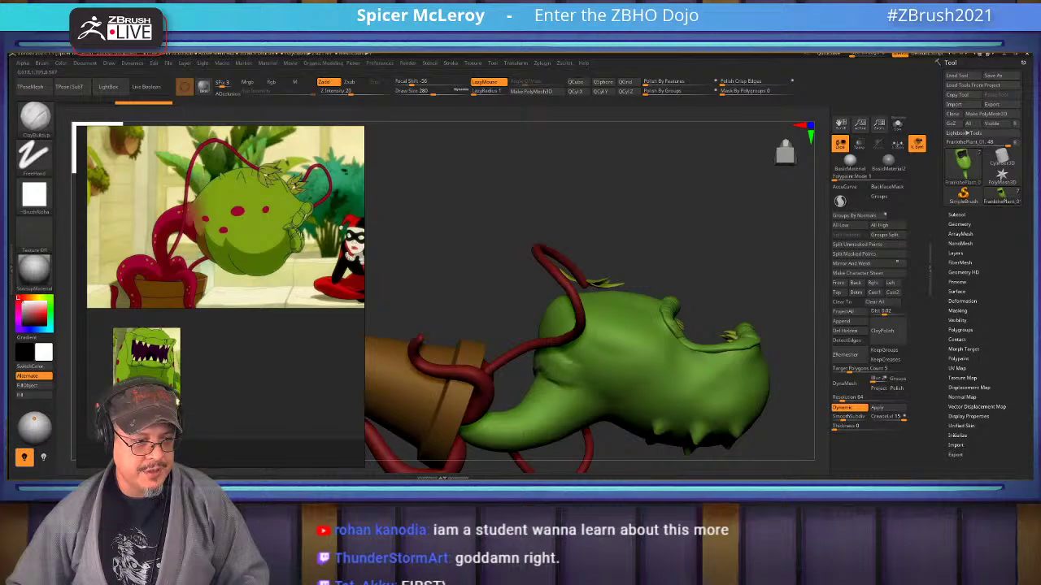
{"action": "mouse_move", "coordinate": [504, 325]}
{"action": "left_mouse_down"}
{"action": "mouse_move", "coordinate": [634, 342]}
{"action": "mouse_move", "coordinate": [537, 370]}
{"action": "mouse_move", "coordinate": [553, 371]}
{"action": "left_mouse_up"}
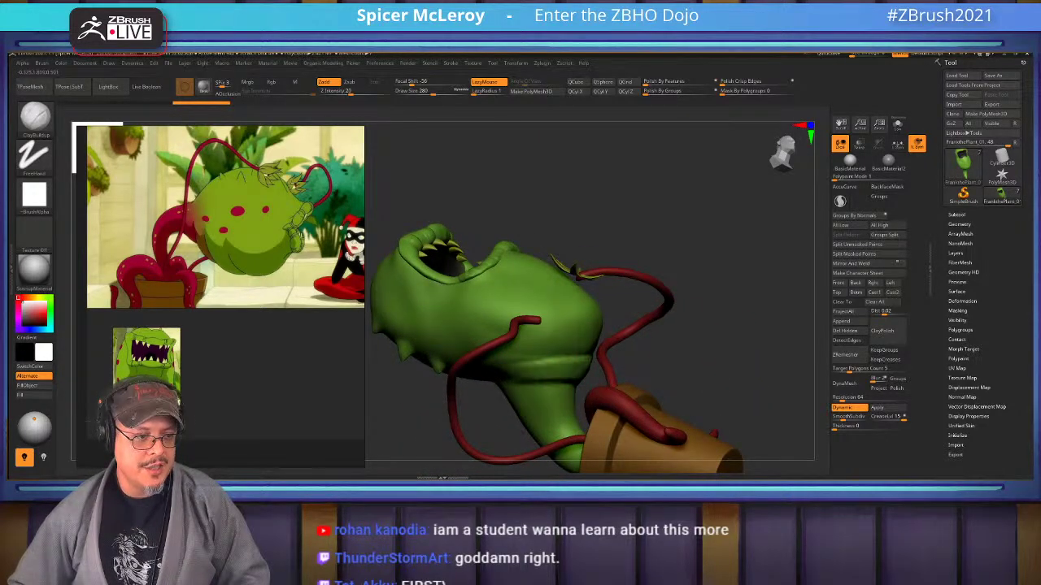
Smooth the built-up clay ridge where the plant's body joins the stem.
{"action": "key", "text": "shift"}
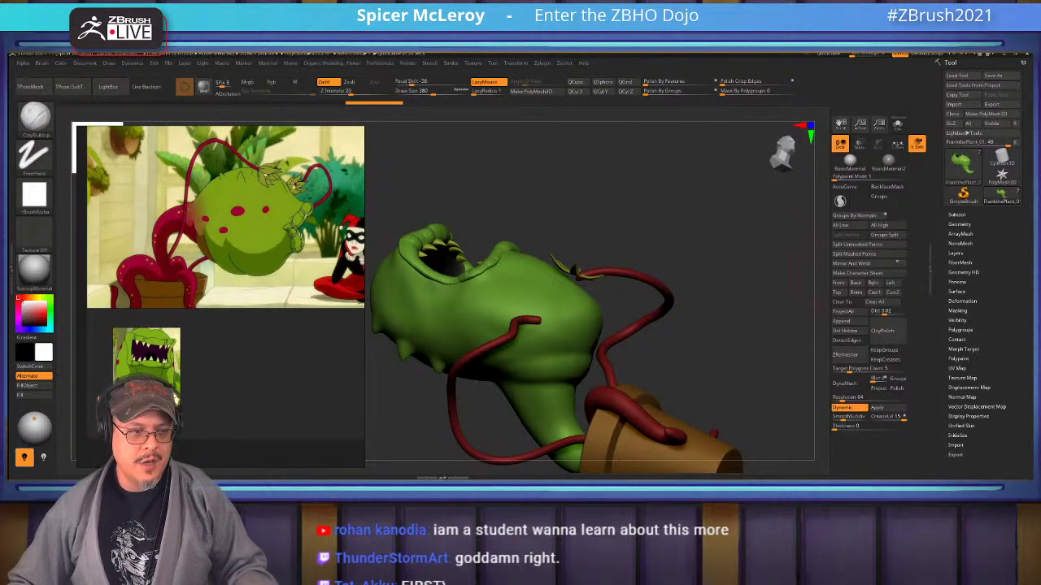
{"action": "left_click_drag", "start_coordinate": [686, 236], "coordinate": [489, 293]}
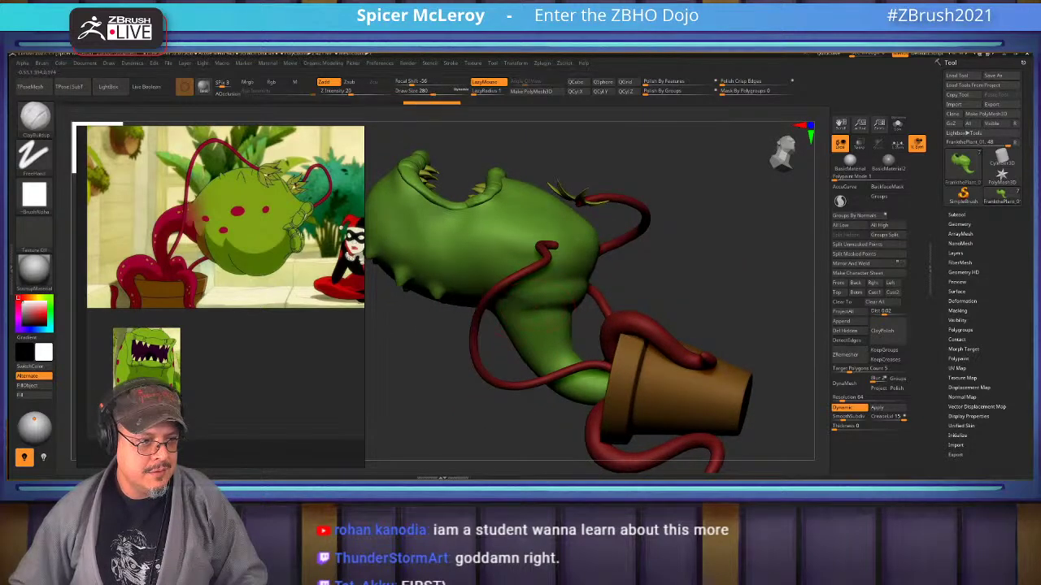
{"action": "key", "text": "shift"}
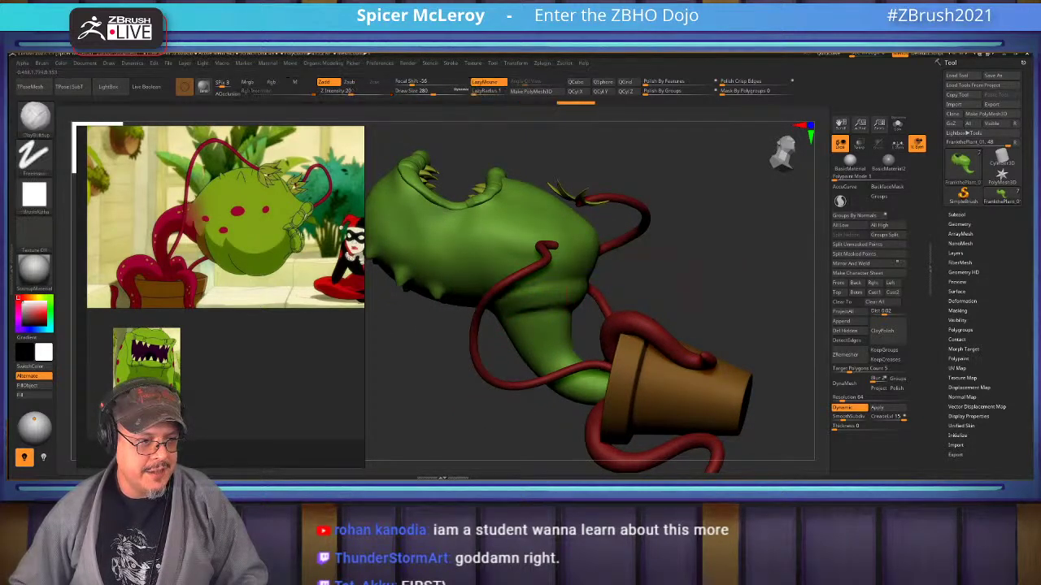
Extend the clay ridge around the other side of the body where it meets the stem and smooth it.
{"action": "mouse_move", "coordinate": [724, 261]}
{"action": "left_mouse_down"}
{"action": "mouse_move", "coordinate": [561, 256]}
{"action": "mouse_move", "coordinate": [589, 259]}
{"action": "left_mouse_up"}
{"action": "left_click_drag", "start_coordinate": [658, 265], "coordinate": [628, 272]}
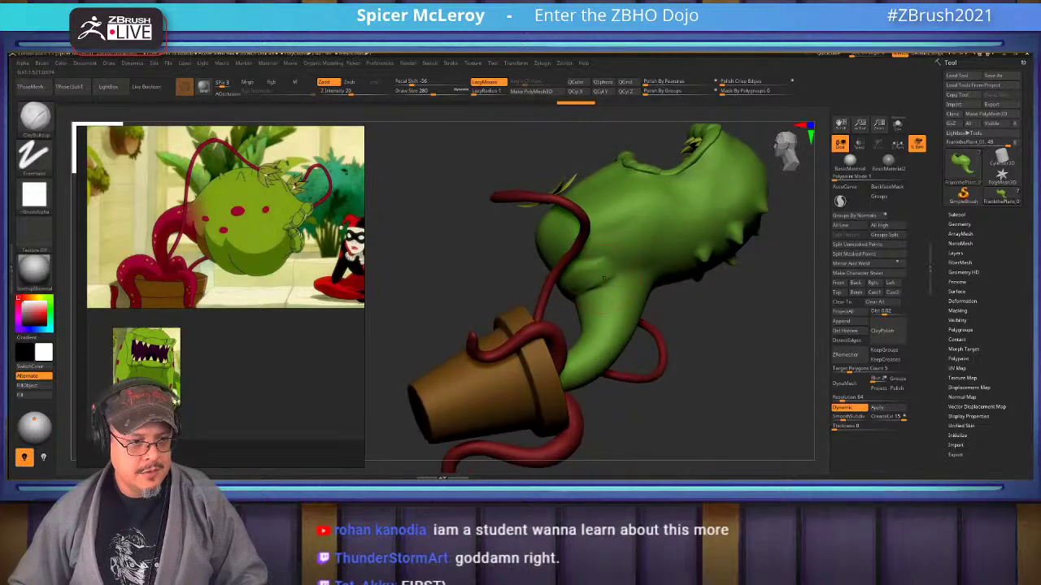
{"action": "key", "text": "shift"}
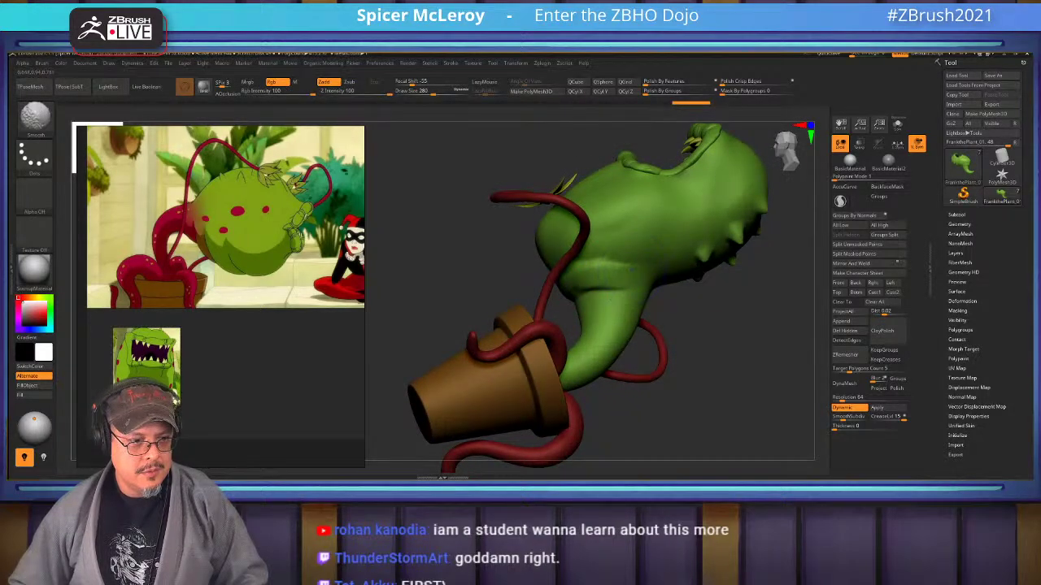
{"action": "mouse_move", "coordinate": [456, 244]}
{"action": "left_mouse_down"}
{"action": "mouse_move", "coordinate": [520, 276]}
{"action": "mouse_move", "coordinate": [537, 260]}
{"action": "mouse_move", "coordinate": [462, 293]}
{"action": "mouse_move", "coordinate": [545, 294]}
{"action": "left_mouse_up"}
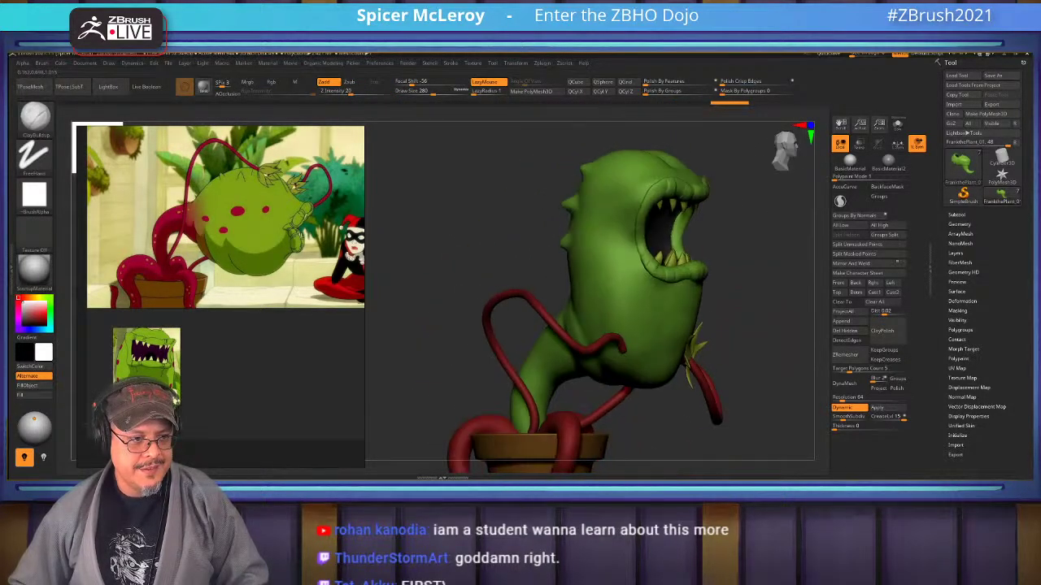
Build up clay on the back of the plant's body above the stem with ClayBuildup, and smooth the strokes.
{"action": "mouse_move", "coordinate": [731, 285]}
{"action": "left_mouse_down", "text": "alt"}
{"action": "mouse_move", "coordinate": [642, 316]}
{"action": "mouse_move", "coordinate": [638, 264]}
{"action": "left_mouse_up", "text": "alt"}
{"action": "mouse_move", "coordinate": [651, 336]}
{"action": "left_mouse_down", "text": "alt"}
{"action": "mouse_move", "coordinate": [657, 295]}
{"action": "mouse_move", "coordinate": [744, 294]}
{"action": "mouse_move", "coordinate": [705, 314]}
{"action": "mouse_move", "coordinate": [793, 315]}
{"action": "left_mouse_up", "text": "alt"}
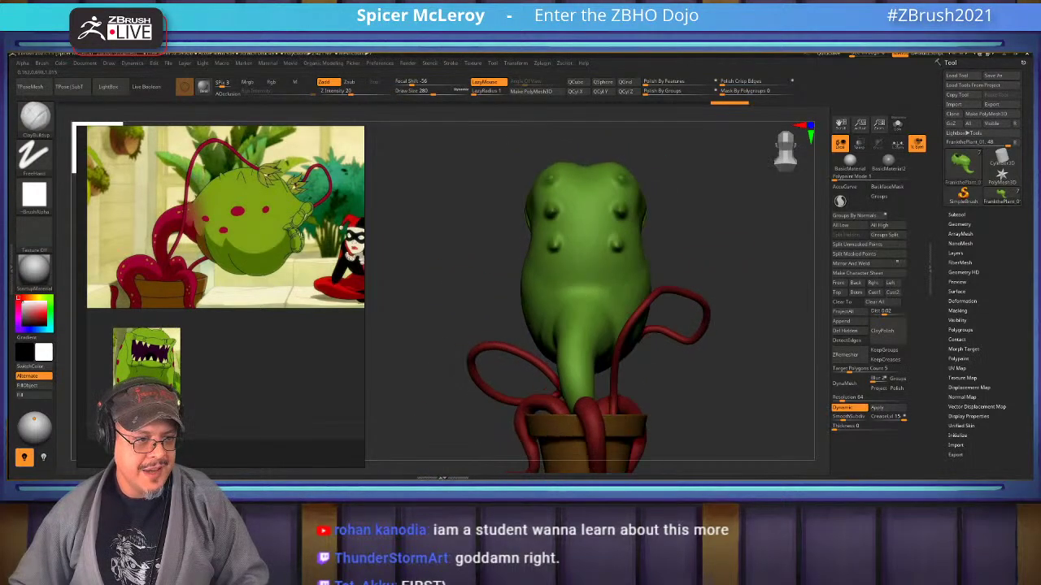
{"action": "left_click_drag", "start_coordinate": [711, 242], "coordinate": [719, 271], "text": "alt"}
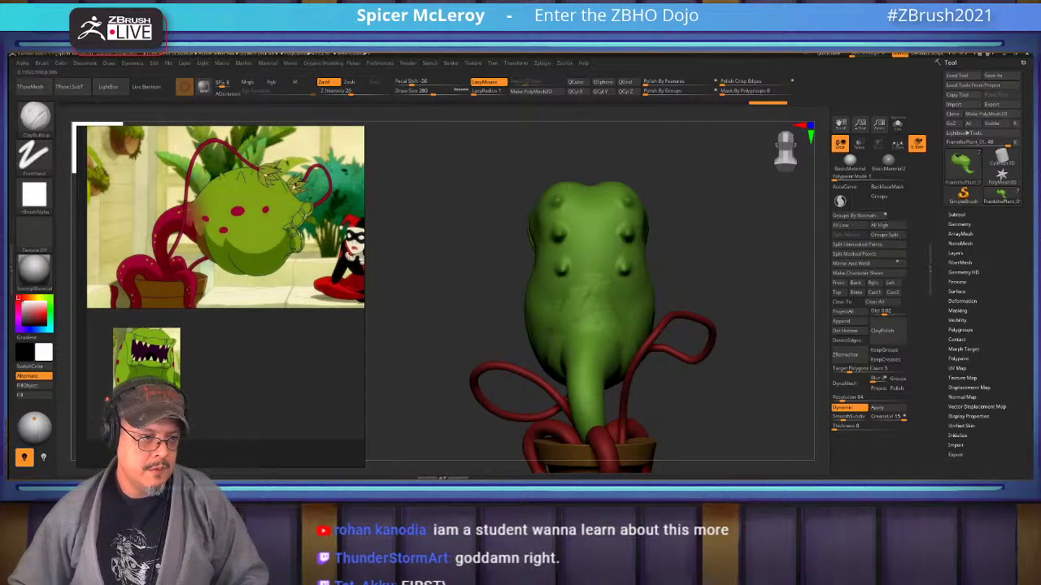
{"action": "key", "text": "shift"}
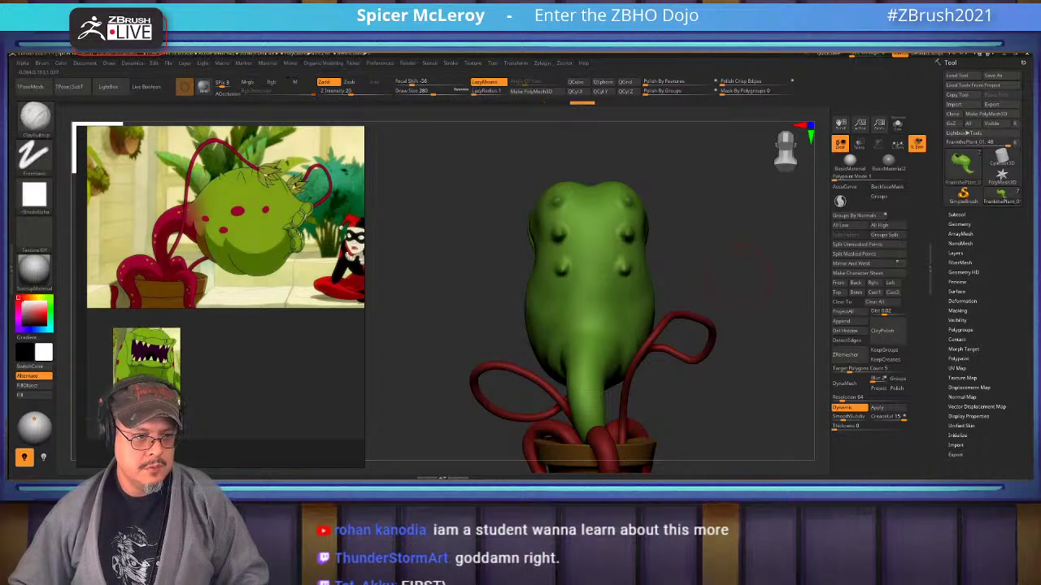
{"action": "mouse_move", "coordinate": [691, 358]}
{"action": "left_mouse_down"}
{"action": "mouse_move", "coordinate": [478, 346]}
{"action": "mouse_move", "coordinate": [463, 280]}
{"action": "mouse_move", "coordinate": [520, 289]}
{"action": "mouse_move", "coordinate": [537, 341]}
{"action": "left_mouse_up"}
{"action": "mouse_move", "coordinate": [624, 352]}
{"action": "left_mouse_down"}
{"action": "mouse_move", "coordinate": [732, 439]}
{"action": "mouse_move", "coordinate": [800, 423]}
{"action": "mouse_move", "coordinate": [789, 307]}
{"action": "mouse_move", "coordinate": [647, 315]}
{"action": "left_mouse_up"}
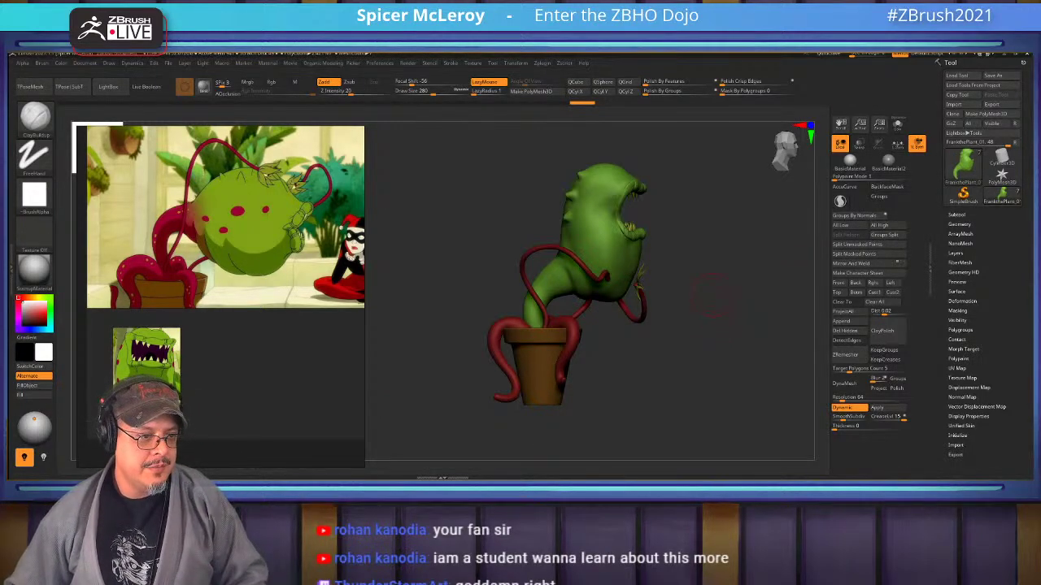
Select the leaf cluster at the end of the front vine and thicken its leaves with the Inflate deformation.
{"action": "mouse_move", "coordinate": [720, 319]}
{"action": "left_mouse_down"}
{"action": "mouse_move", "coordinate": [679, 319]}
{"action": "mouse_move", "coordinate": [703, 390]}
{"action": "mouse_move", "coordinate": [667, 403]}
{"action": "left_mouse_up"}
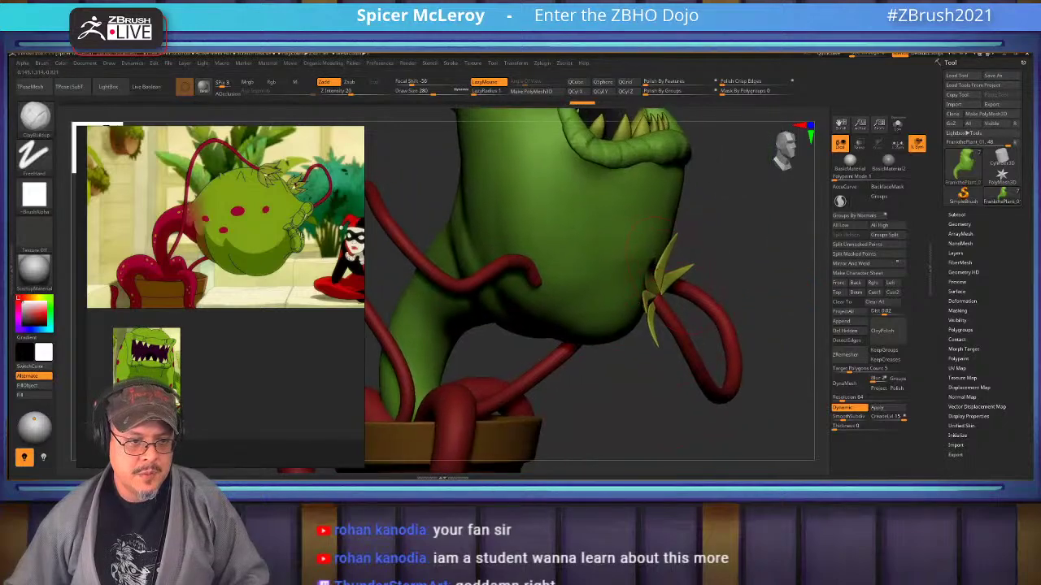
{"action": "left_click", "coordinate": [661, 270], "text": "alt"}
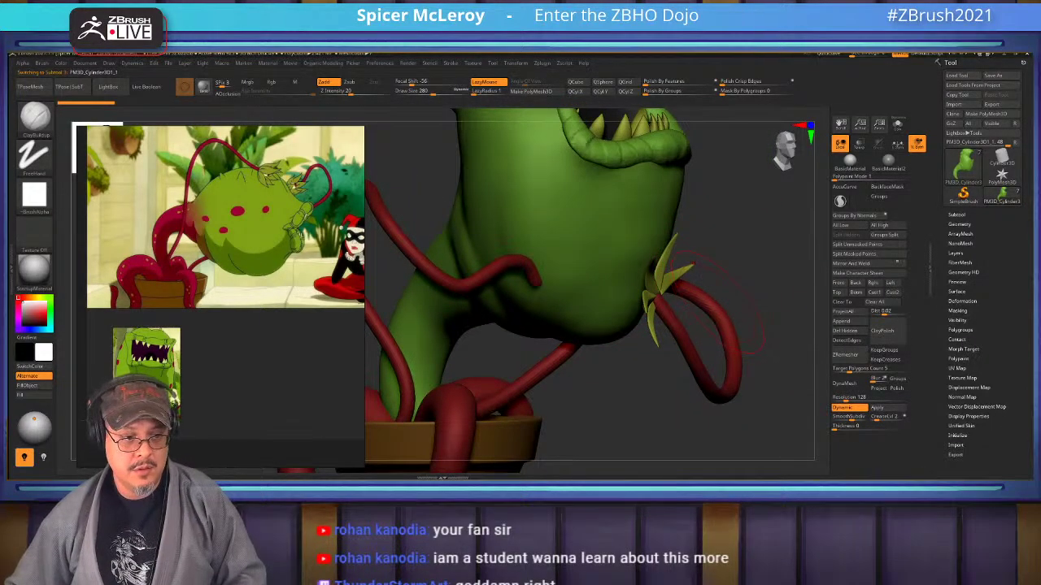
{"action": "key", "text": "1"}
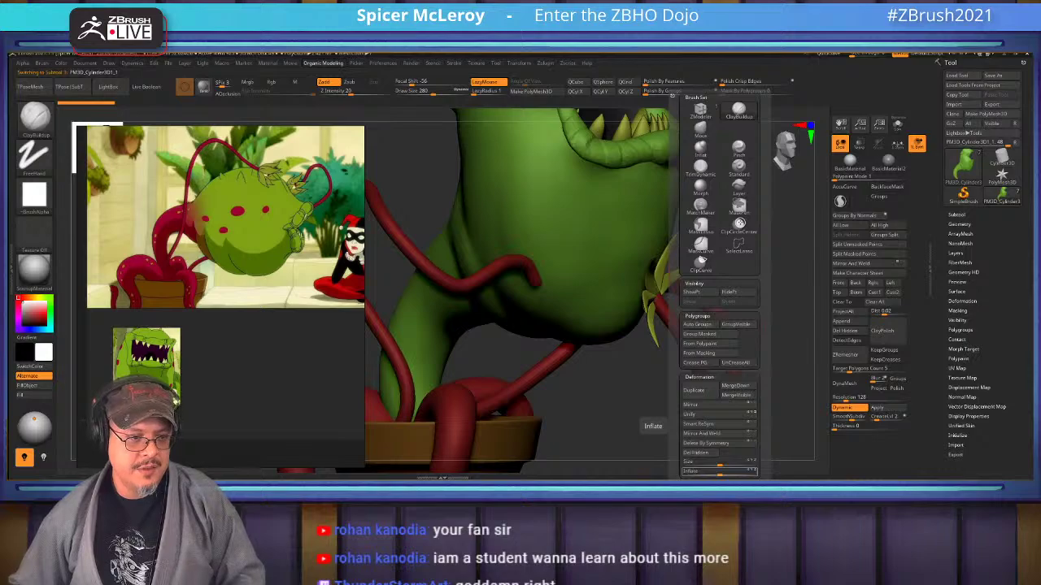
{"action": "left_click_drag", "start_coordinate": [720, 472], "coordinate": [730, 471]}
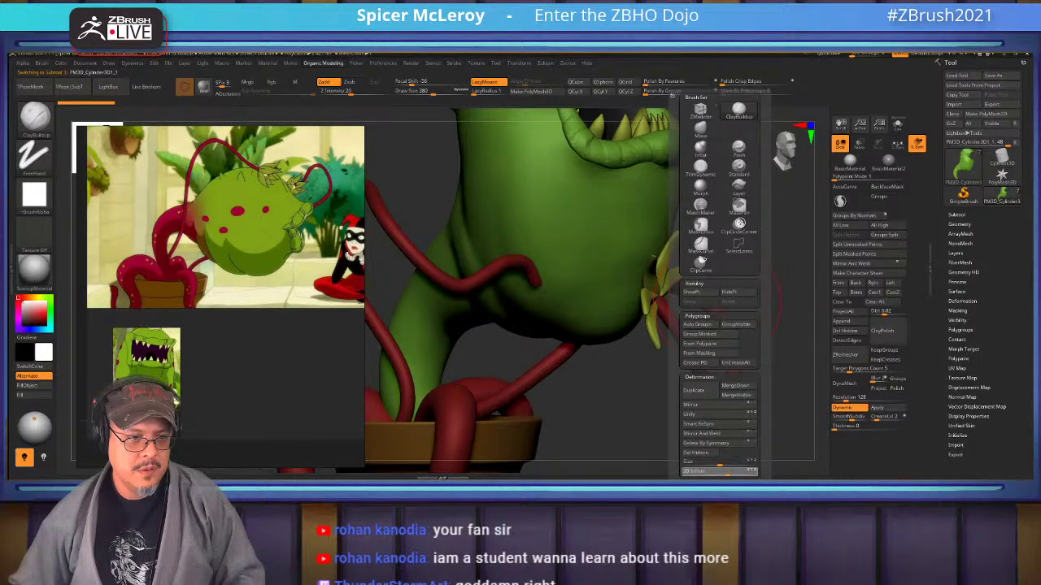
{"action": "mouse_move", "coordinate": [724, 342]}
{"action": "left_mouse_down"}
{"action": "mouse_move", "coordinate": [781, 345]}
{"action": "mouse_move", "coordinate": [777, 337]}
{"action": "mouse_move", "coordinate": [760, 378]}
{"action": "mouse_move", "coordinate": [709, 354]}
{"action": "mouse_move", "coordinate": [693, 365]}
{"action": "left_mouse_up"}
{"action": "key", "text": "w"}
{"action": "key", "text": "q"}
{"action": "left_click_drag", "start_coordinate": [760, 350], "coordinate": [691, 351], "text": "shift"}
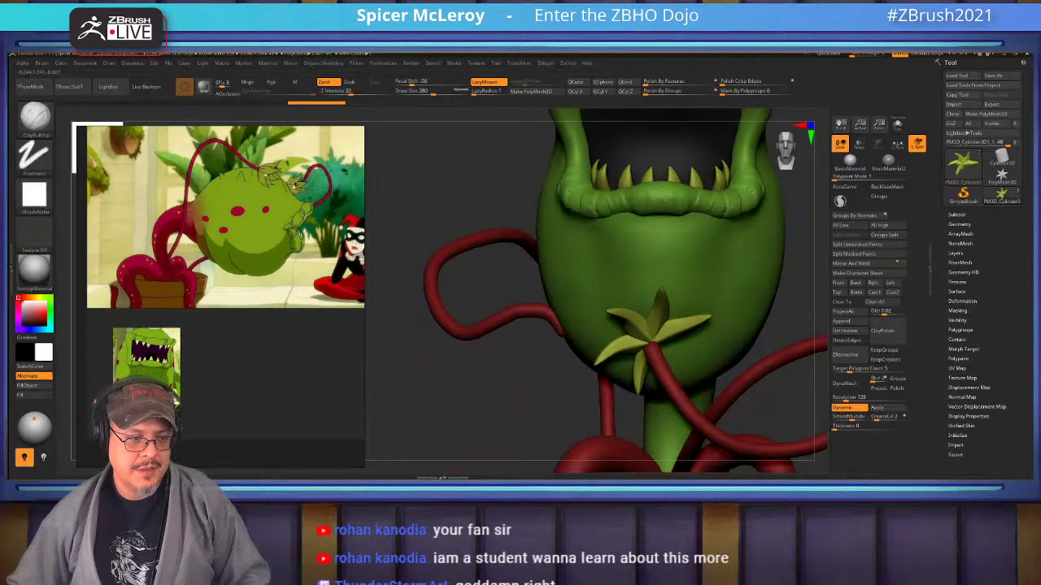
{"action": "left_click_drag", "start_coordinate": [473, 397], "coordinate": [618, 386], "text": "shift"}
{"action": "left_click_drag", "start_coordinate": [752, 366], "coordinate": [691, 355]}
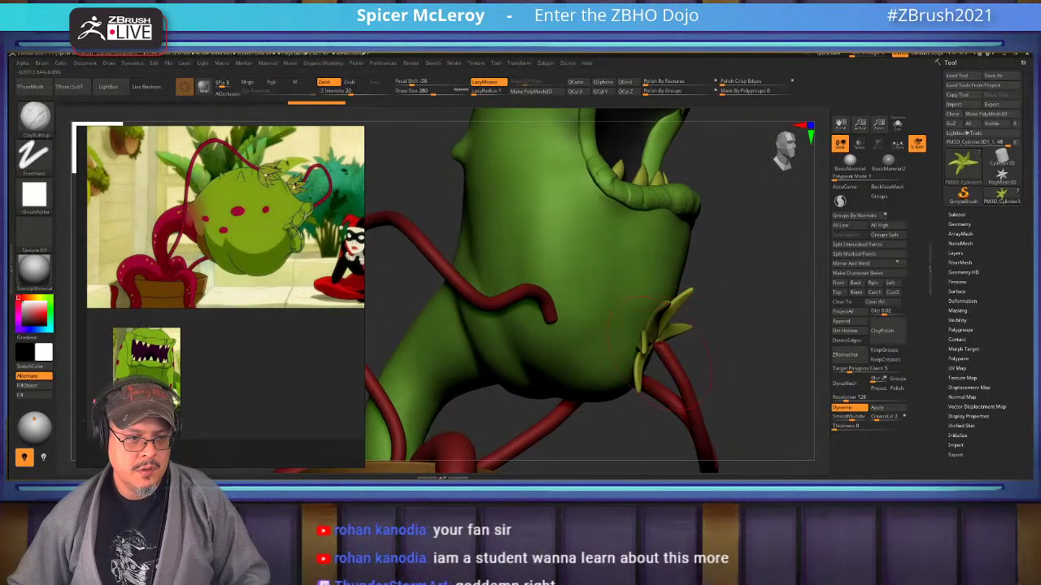
Make the red vine attached to the leaf cluster the active subtool and switch to the Move brush.
{"action": "left_click", "coordinate": [660, 348], "text": "alt"}
{"action": "mouse_move", "coordinate": [756, 350]}
{"action": "left_mouse_down"}
{"action": "mouse_move", "coordinate": [505, 340]}
{"action": "mouse_move", "coordinate": [490, 370]}
{"action": "mouse_move", "coordinate": [736, 350]}
{"action": "left_mouse_up"}
{"action": "key", "text": "b"}
{"action": "key", "text": "m"}
{"action": "key", "text": "v"}
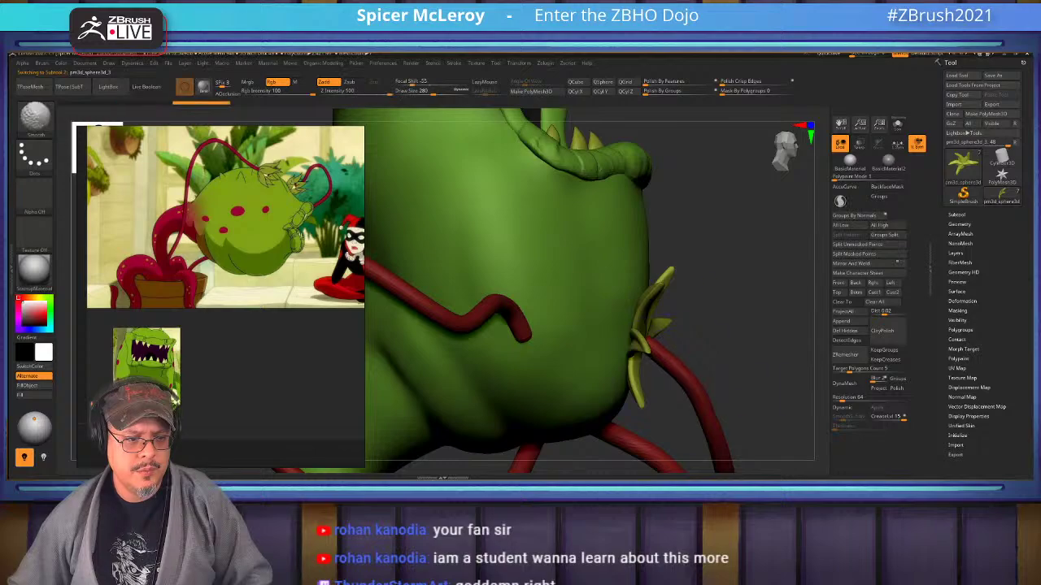
Reshape the plant's lips with the Move brush, arching the lower lip over the chin, and set the draw size to 251.
{"action": "left_click_drag", "start_coordinate": [736, 349], "coordinate": [732, 280], "text": "alt"}
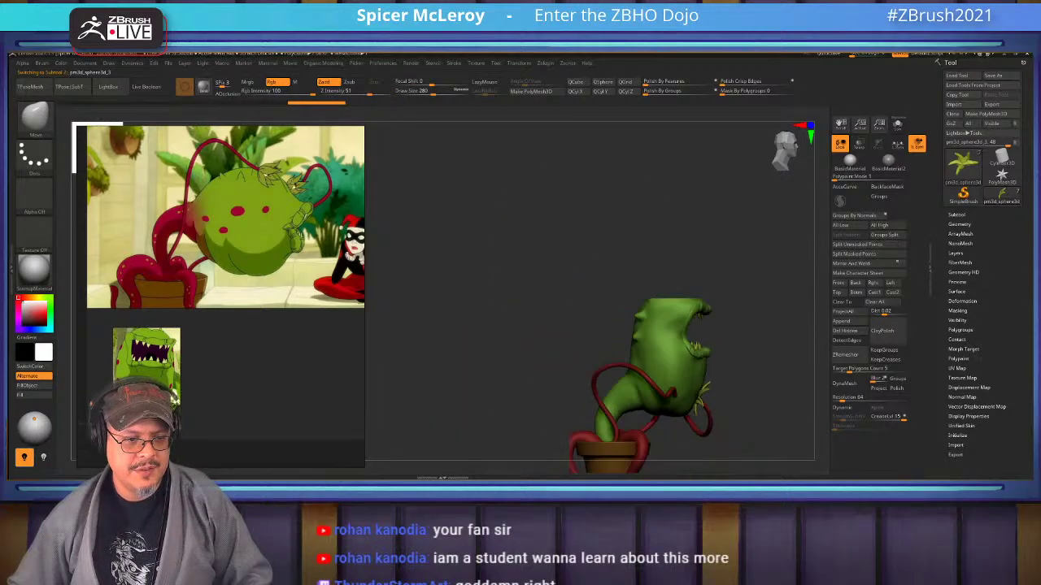
{"action": "mouse_move", "coordinate": [732, 390]}
{"action": "left_mouse_down", "text": "alt"}
{"action": "mouse_move", "coordinate": [695, 325]}
{"action": "mouse_move", "coordinate": [701, 368]}
{"action": "mouse_move", "coordinate": [750, 396]}
{"action": "mouse_move", "coordinate": [626, 396]}
{"action": "left_mouse_up", "text": "alt"}
{"action": "left_click_drag", "start_coordinate": [655, 353], "coordinate": [691, 423]}
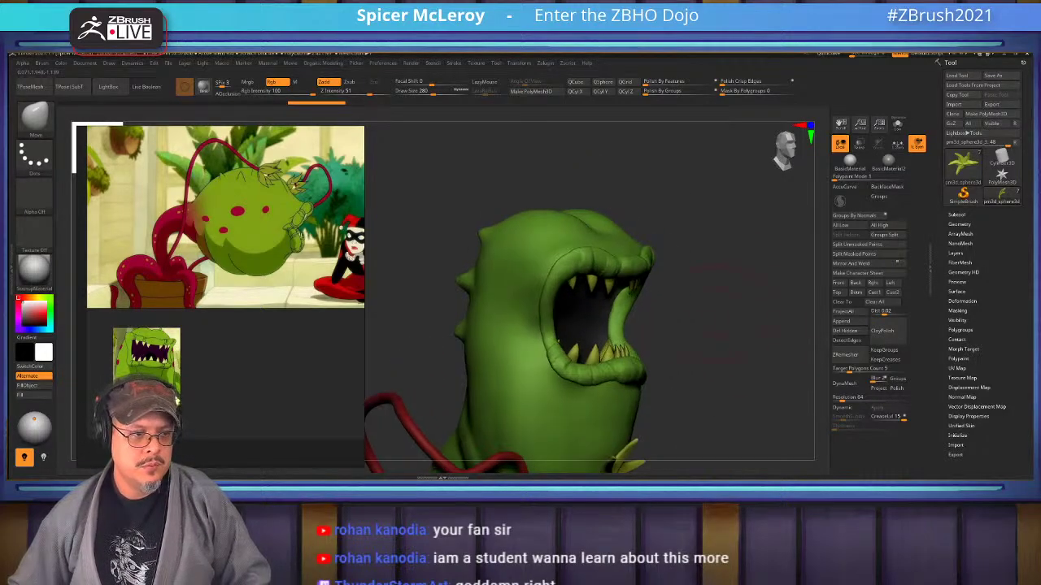
{"action": "left_click_drag", "start_coordinate": [715, 312], "coordinate": [728, 338], "text": "alt"}
{"action": "mouse_move", "coordinate": [710, 302]}
{"action": "left_mouse_down"}
{"action": "mouse_move", "coordinate": [723, 340]}
{"action": "mouse_move", "coordinate": [772, 335]}
{"action": "mouse_move", "coordinate": [716, 327]}
{"action": "left_mouse_up"}
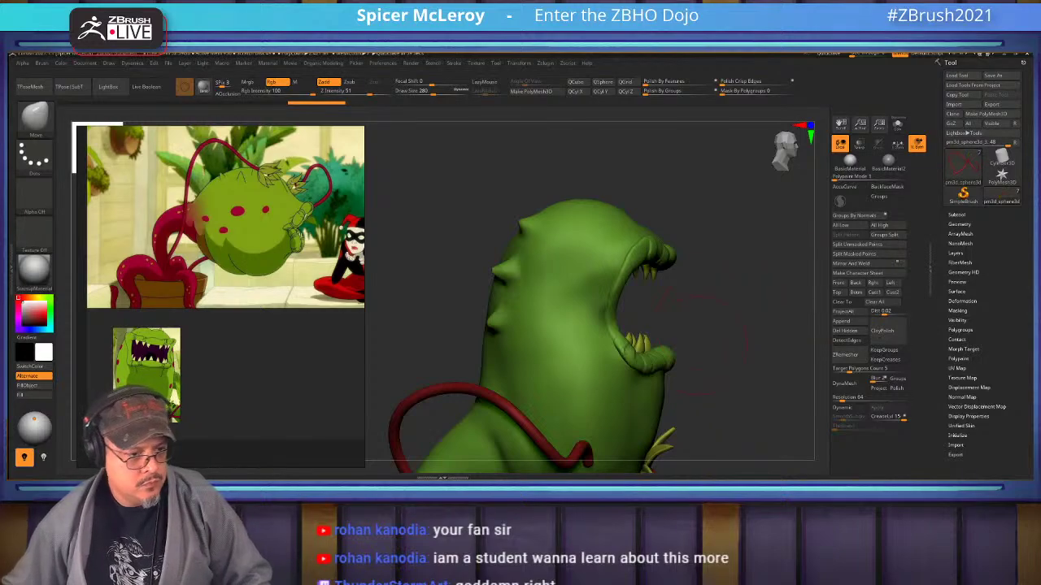
{"action": "left_click_drag", "start_coordinate": [715, 329], "coordinate": [602, 350]}
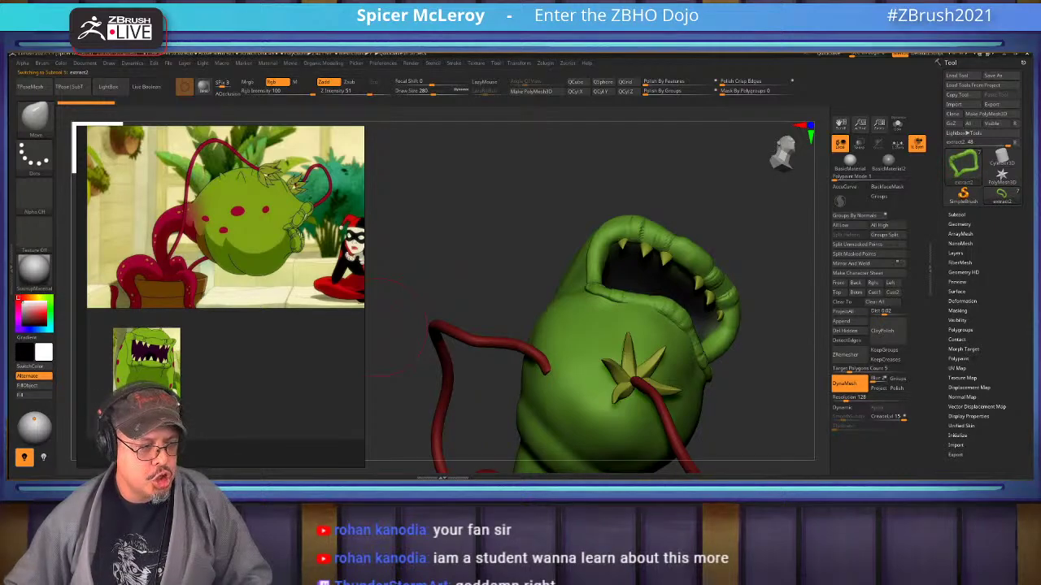
{"action": "mouse_move", "coordinate": [643, 309]}
{"action": "right_mouse_down"}
{"action": "mouse_move", "coordinate": [673, 320]}
{"action": "mouse_move", "coordinate": [640, 325]}
{"action": "right_mouse_up"}
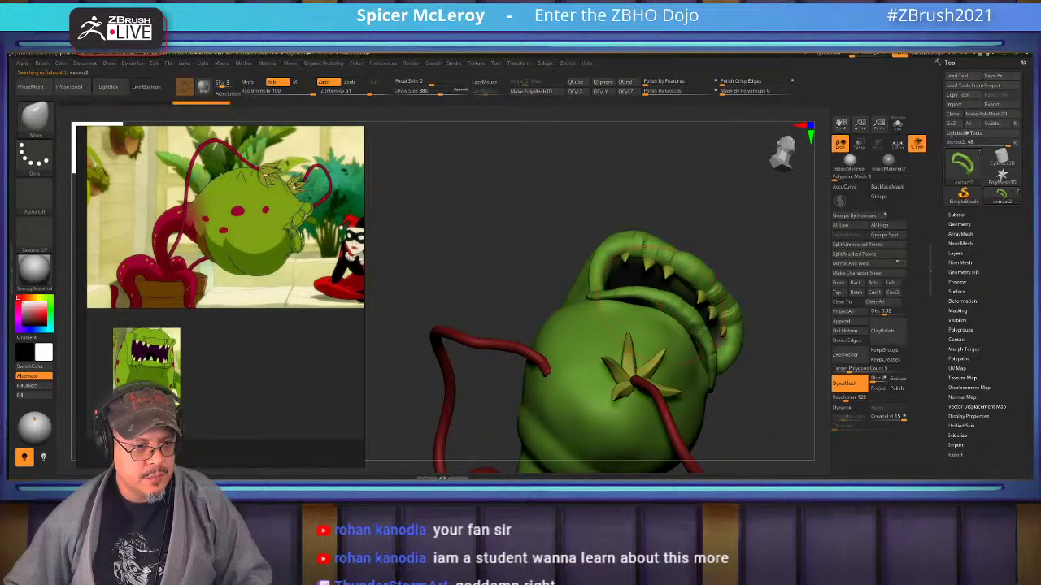
{"action": "key", "text": "s"}
{"action": "left_click_drag", "start_coordinate": [642, 313], "coordinate": [632, 309]}
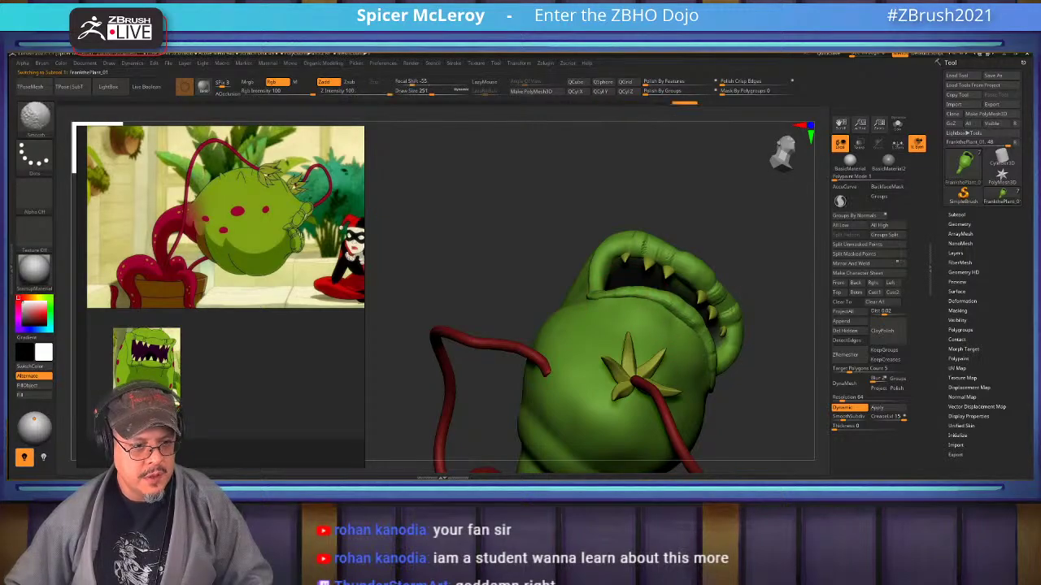
Refine the plant body's form around the mouth with the FormSoft brush at draw size 251.
{"action": "left_click_drag", "start_coordinate": [764, 329], "coordinate": [701, 337]}
{"action": "key", "text": "b"}
{"action": "key", "text": "f"}
{"action": "key", "text": "s"}
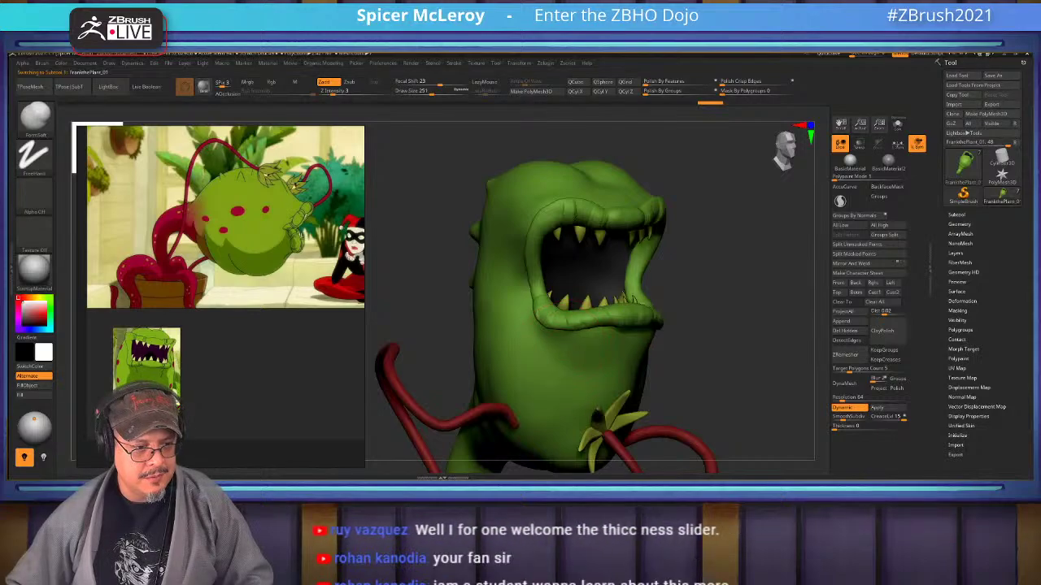
{"action": "mouse_move", "coordinate": [765, 341]}
{"action": "left_mouse_down"}
{"action": "mouse_move", "coordinate": [600, 367]}
{"action": "mouse_move", "coordinate": [592, 349]}
{"action": "left_mouse_up"}
{"action": "key", "text": "b"}
{"action": "key", "text": "f"}
{"action": "key", "text": "s"}
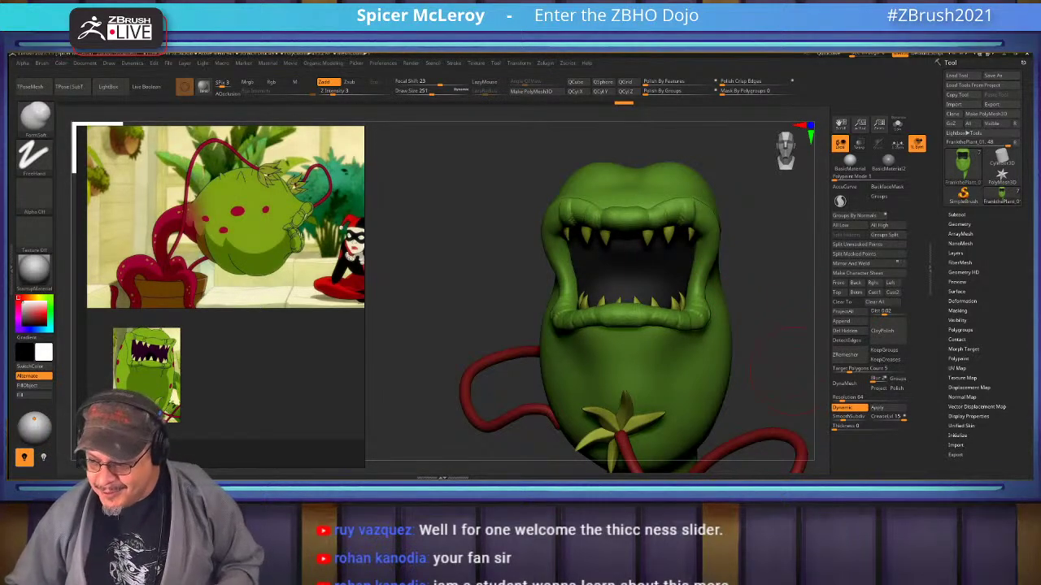
{"action": "mouse_move", "coordinate": [771, 366]}
{"action": "left_mouse_down"}
{"action": "mouse_move", "coordinate": [793, 359]}
{"action": "mouse_move", "coordinate": [773, 329]}
{"action": "mouse_move", "coordinate": [784, 262]}
{"action": "mouse_move", "coordinate": [768, 283]}
{"action": "left_mouse_up"}
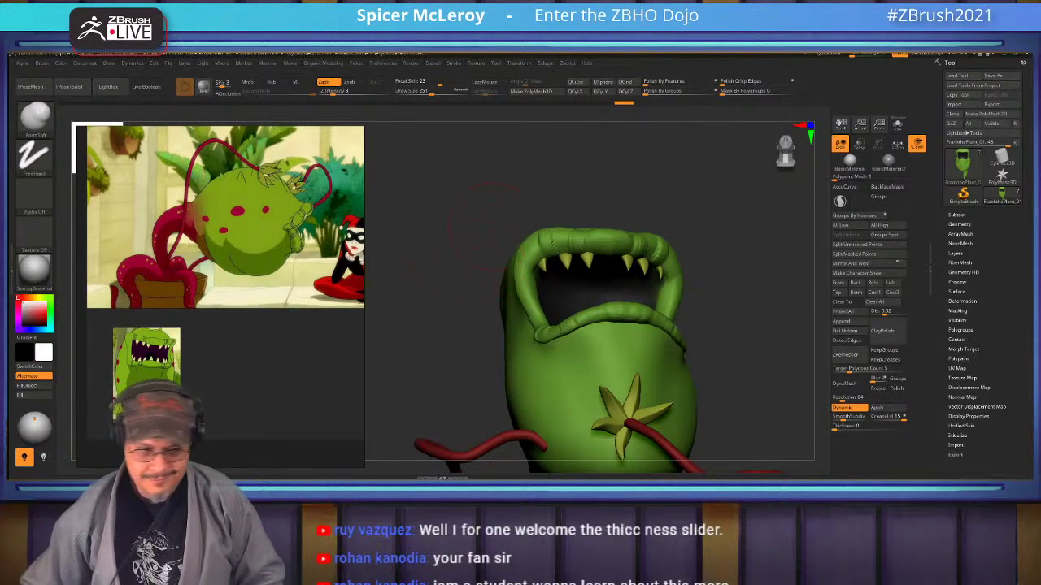
{"action": "left_click_drag", "start_coordinate": [722, 315], "coordinate": [722, 363]}
Switch to the Inflat brush with the side of the plant's open mouth in view.
{"action": "mouse_move", "coordinate": [730, 319]}
{"action": "left_mouse_down"}
{"action": "mouse_move", "coordinate": [561, 325]}
{"action": "mouse_move", "coordinate": [540, 366]}
{"action": "left_mouse_up"}
{"action": "mouse_move", "coordinate": [455, 350]}
{"action": "left_mouse_down"}
{"action": "mouse_move", "coordinate": [534, 345]}
{"action": "mouse_move", "coordinate": [514, 345]}
{"action": "left_mouse_up"}
{"action": "key", "text": "b"}
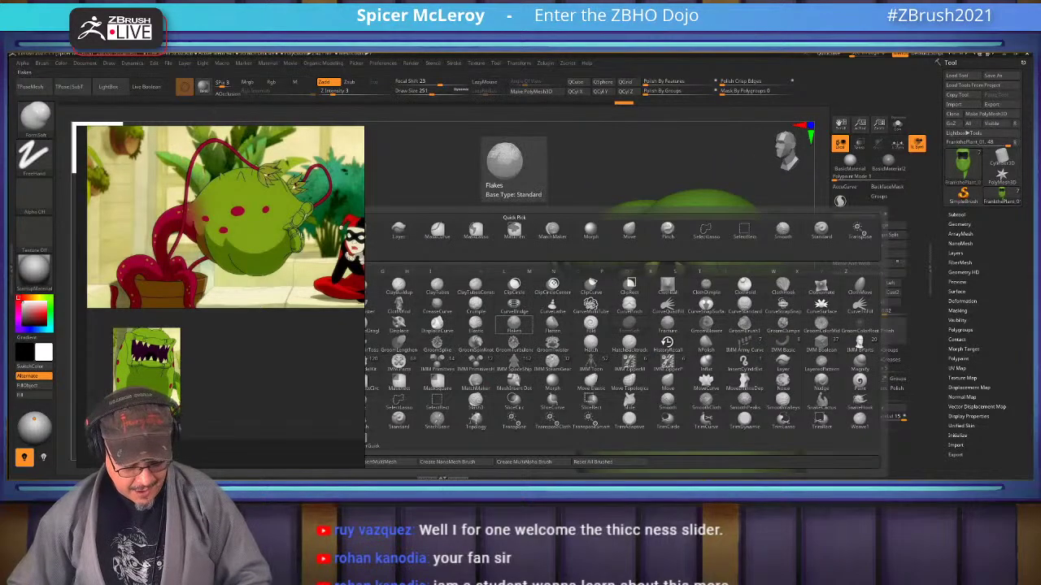
{"action": "key", "text": "i"}
{"action": "key", "text": "n"}
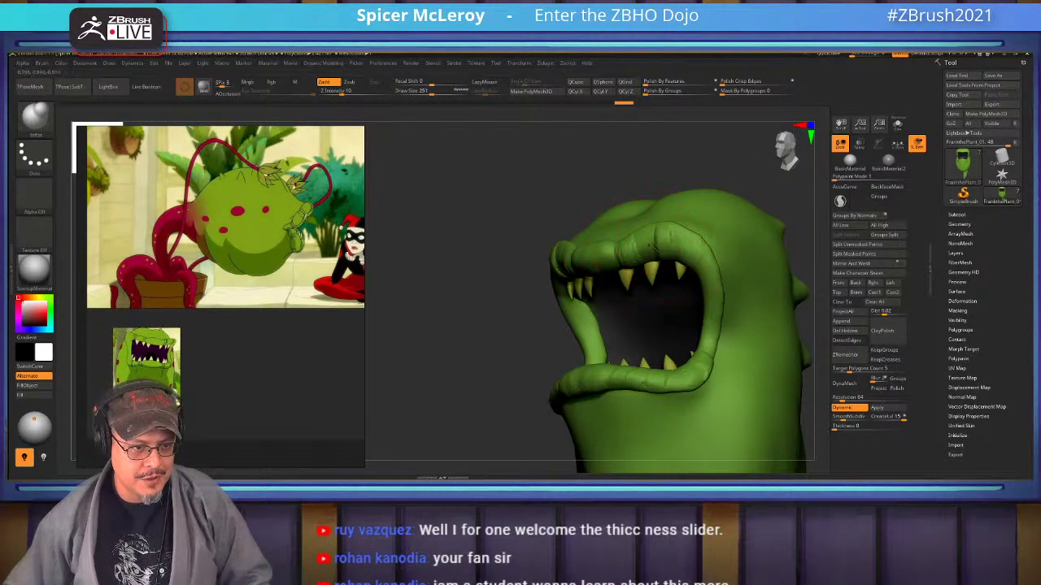
{"action": "left_click_drag", "start_coordinate": [710, 327], "coordinate": [698, 300], "text": "shift"}
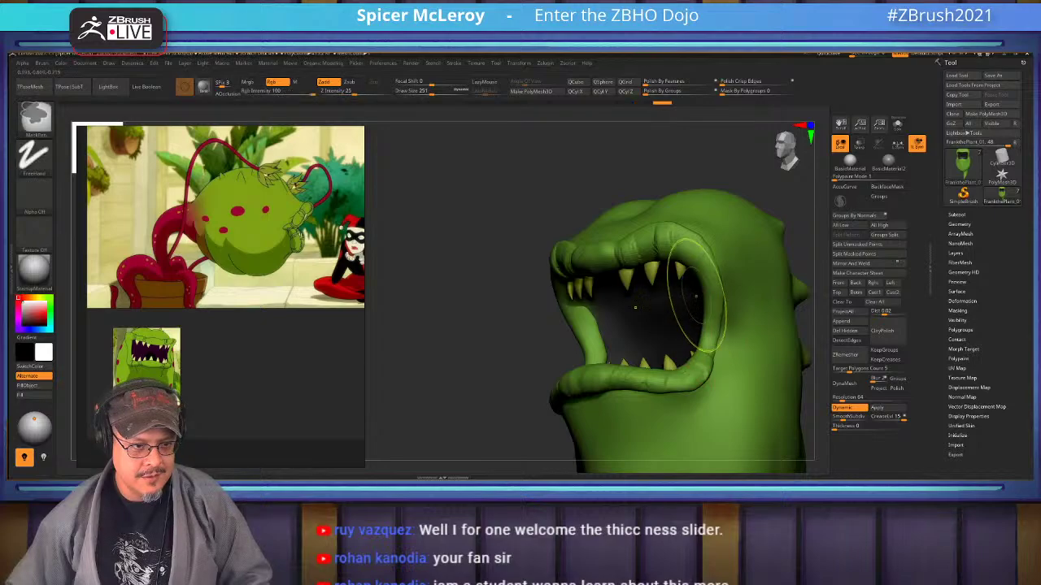
{"action": "key", "text": "ctrl+z"}
{"action": "key", "text": "ctrl+z"}
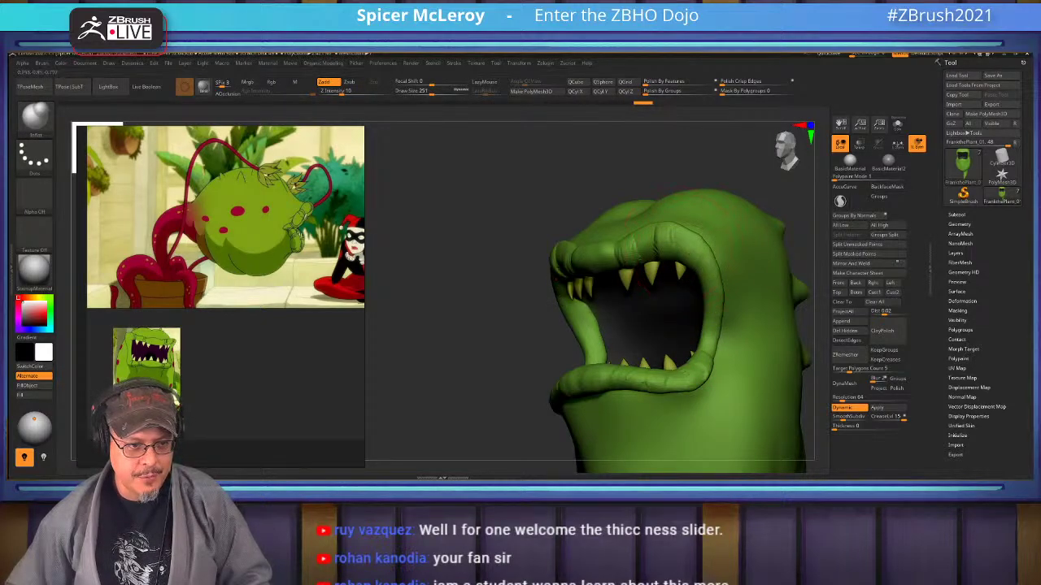
Select the lips subtool and thicken the lips along the sides of the mouth with the Inflat brush.
{"action": "mouse_move", "coordinate": [488, 326]}
{"action": "left_mouse_down"}
{"action": "mouse_move", "coordinate": [501, 326]}
{"action": "mouse_move", "coordinate": [443, 324]}
{"action": "mouse_move", "coordinate": [553, 313]}
{"action": "left_mouse_up"}
{"action": "left_click", "coordinate": [631, 273], "text": "alt"}
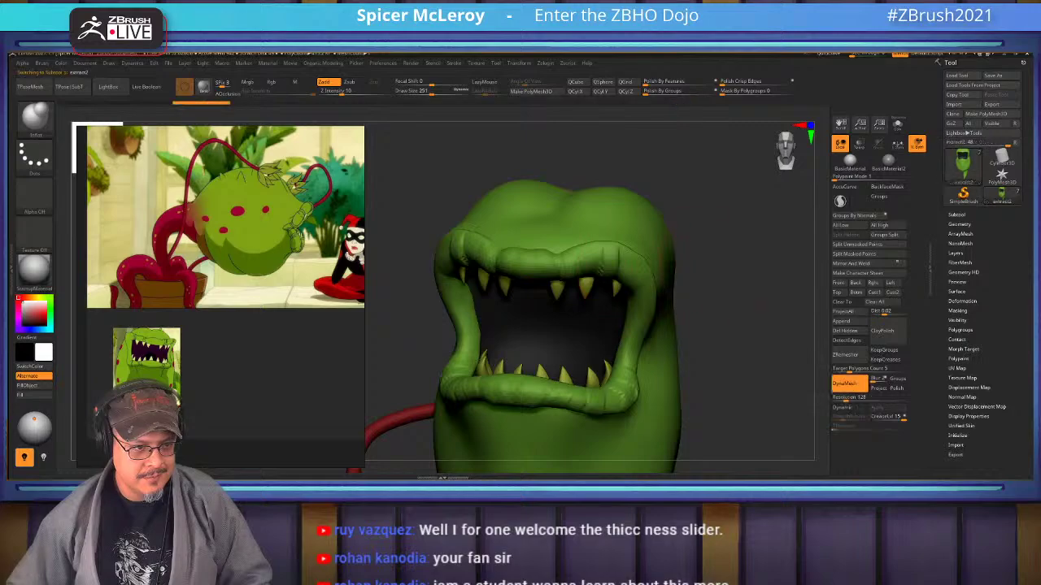
{"action": "left_click_drag", "start_coordinate": [724, 309], "coordinate": [650, 305]}
{"action": "mouse_move", "coordinate": [622, 254]}
{"action": "left_mouse_down"}
{"action": "mouse_move", "coordinate": [655, 277]}
{"action": "mouse_move", "coordinate": [664, 321]}
{"action": "mouse_move", "coordinate": [654, 389]}
{"action": "left_mouse_up"}
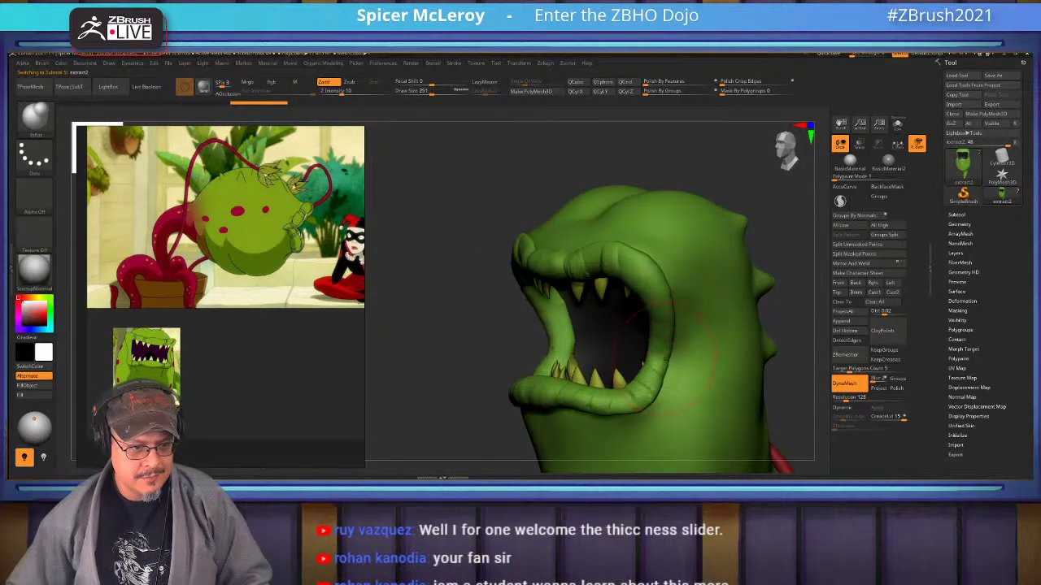
{"action": "left_click_drag", "start_coordinate": [456, 273], "coordinate": [587, 236]}
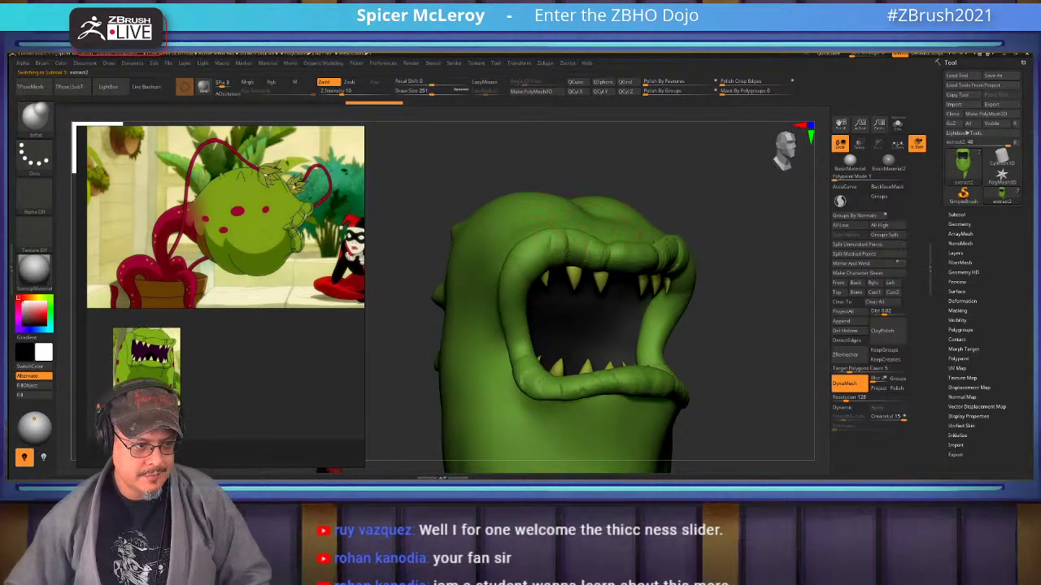
{"action": "left_click_drag", "start_coordinate": [509, 317], "coordinate": [512, 387]}
Adjust the upper lip near the mouth's corner with the Move brush at draw size 182.
{"action": "left_click_drag", "start_coordinate": [777, 325], "coordinate": [716, 345]}
{"action": "left_click_drag", "start_coordinate": [756, 383], "coordinate": [749, 300], "text": "alt"}
{"action": "mouse_move", "coordinate": [750, 358]}
{"action": "left_mouse_down", "text": "alt"}
{"action": "mouse_move", "coordinate": [754, 311]}
{"action": "mouse_move", "coordinate": [756, 338]}
{"action": "mouse_move", "coordinate": [747, 319]}
{"action": "mouse_move", "coordinate": [758, 356]}
{"action": "mouse_move", "coordinate": [750, 327]}
{"action": "mouse_move", "coordinate": [760, 322]}
{"action": "mouse_move", "coordinate": [768, 357]}
{"action": "left_mouse_up", "text": "alt"}
{"action": "key", "text": "b"}
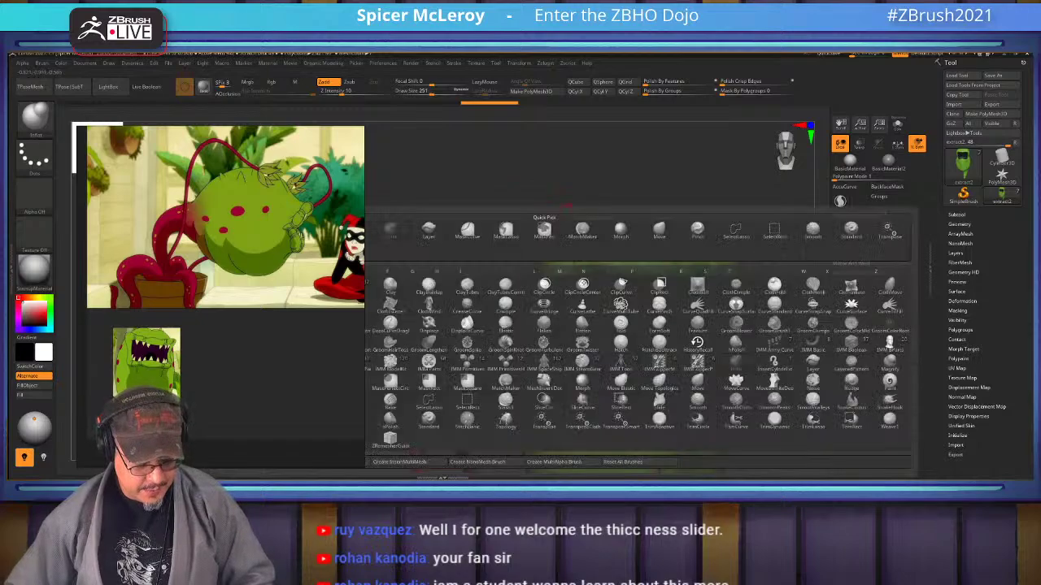
{"action": "key", "text": "m"}
{"action": "key", "text": "v"}
{"action": "key", "text": "s"}
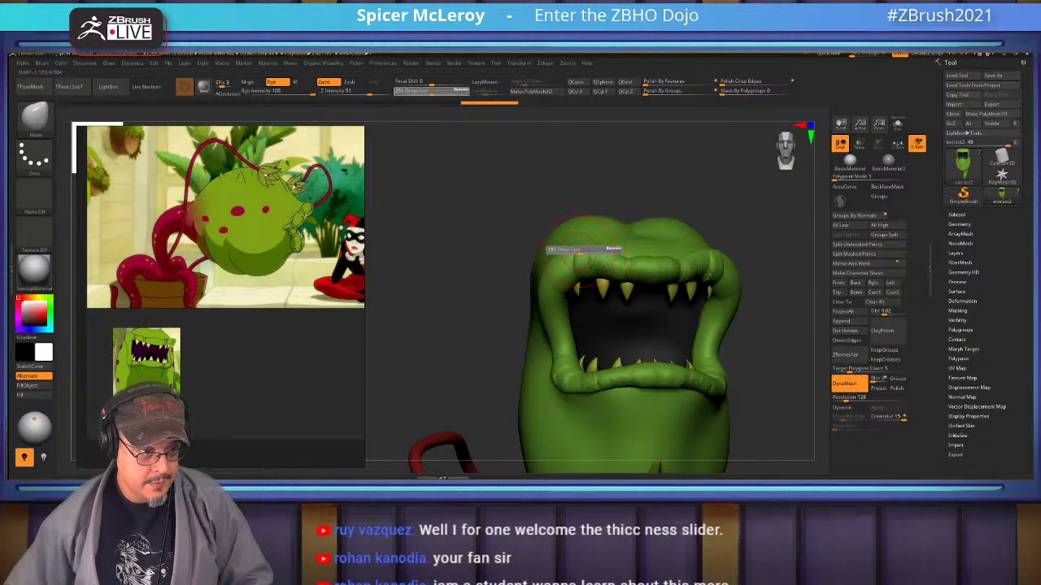
{"action": "left_click", "coordinate": [579, 251]}
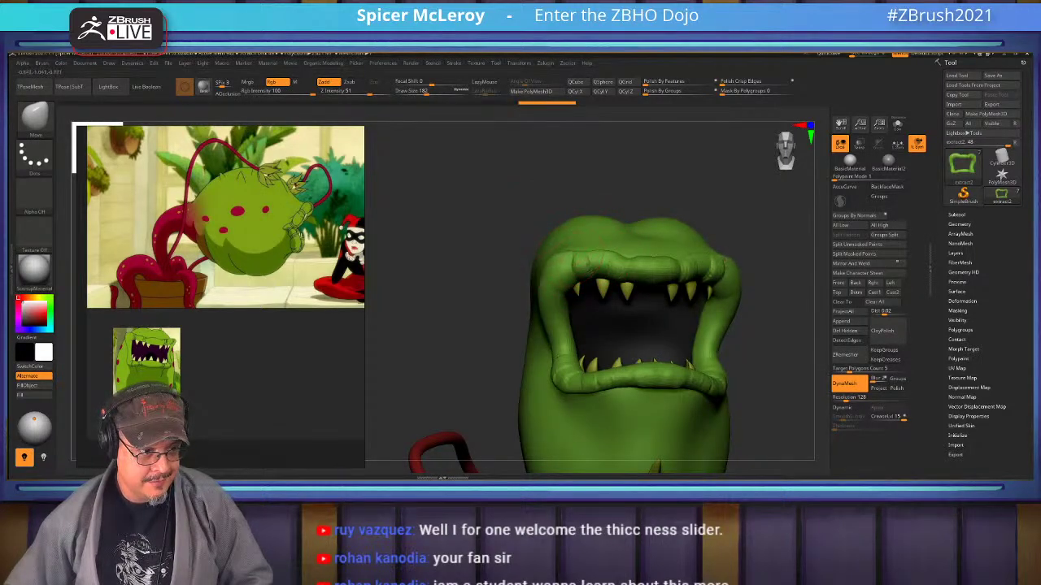
{"action": "left_click_drag", "start_coordinate": [456, 341], "coordinate": [416, 212]}
{"action": "left_click_drag", "start_coordinate": [504, 287], "coordinate": [460, 322], "text": "alt"}
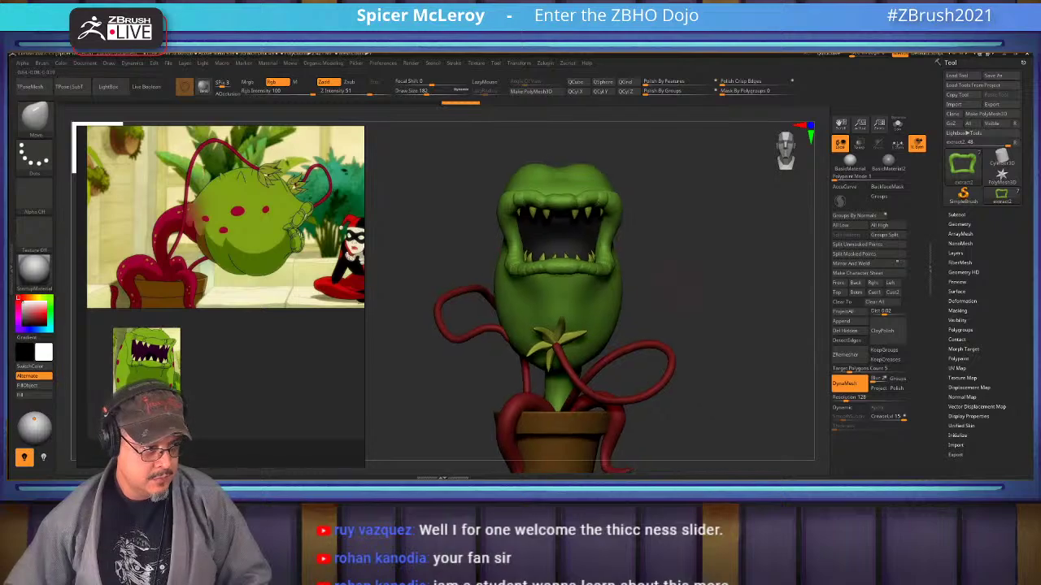
Select the plant body subtool below the lower lip and switch to the DamStandard brush with the mouth in close view.
{"action": "mouse_move", "coordinate": [714, 248]}
{"action": "left_mouse_down", "text": "alt"}
{"action": "mouse_move", "coordinate": [717, 303]}
{"action": "mouse_move", "coordinate": [736, 259]}
{"action": "mouse_move", "coordinate": [717, 234]}
{"action": "left_mouse_up", "text": "alt"}
{"action": "key", "text": "b"}
{"action": "left_click", "coordinate": [464, 231]}
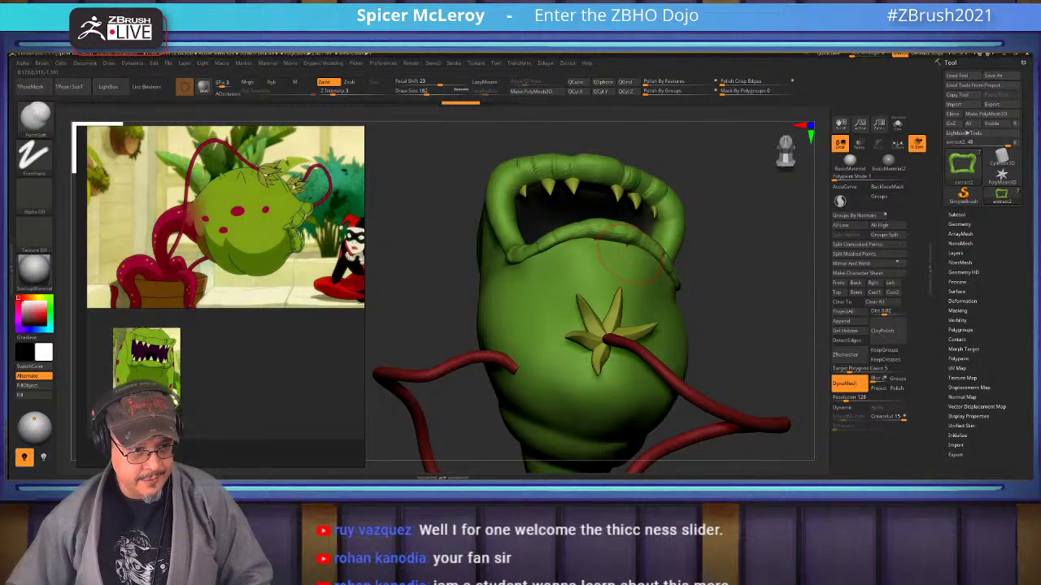
{"action": "left_click", "coordinate": [614, 256], "text": "alt"}
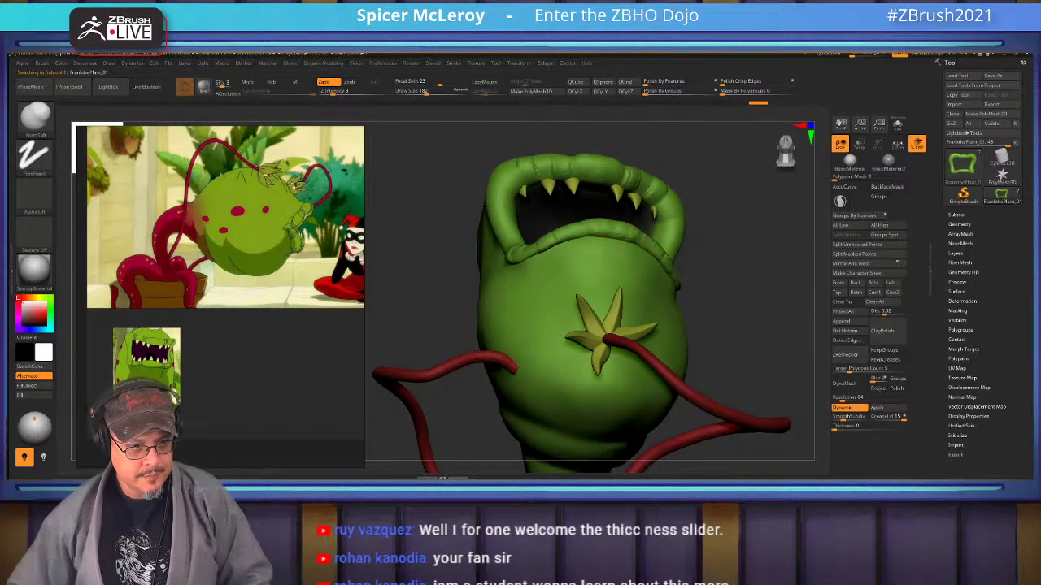
{"action": "key", "text": "shift"}
{"action": "mouse_move", "coordinate": [732, 212]}
{"action": "left_mouse_down"}
{"action": "mouse_move", "coordinate": [741, 224]}
{"action": "mouse_move", "coordinate": [732, 325]}
{"action": "mouse_move", "coordinate": [732, 220]}
{"action": "mouse_move", "coordinate": [643, 199]}
{"action": "mouse_move", "coordinate": [715, 309]}
{"action": "mouse_move", "coordinate": [683, 304]}
{"action": "left_mouse_up"}
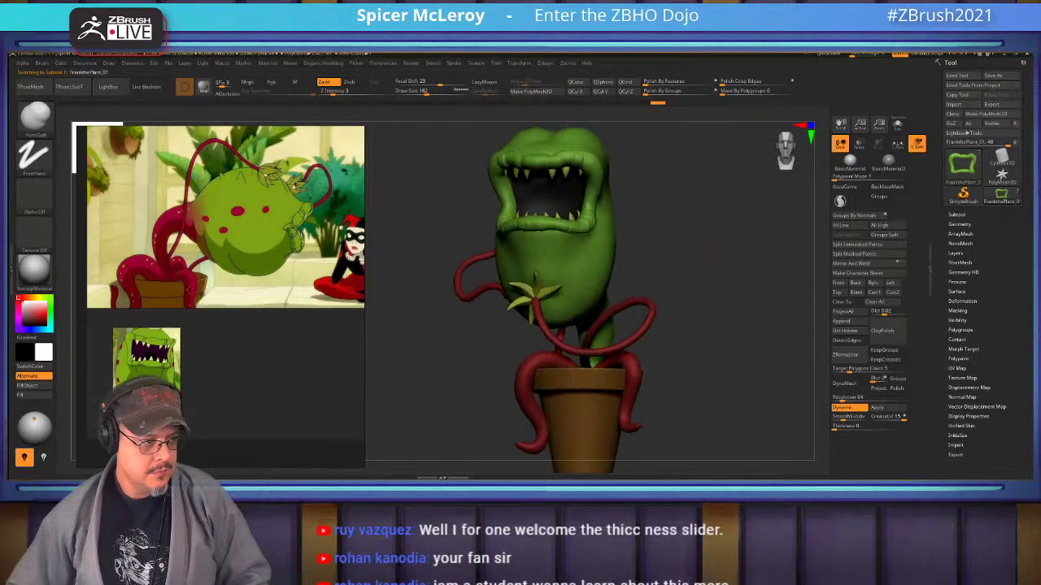
{"action": "left_click_drag", "start_coordinate": [732, 244], "coordinate": [742, 345], "text": "alt"}
{"action": "key", "text": "shift"}
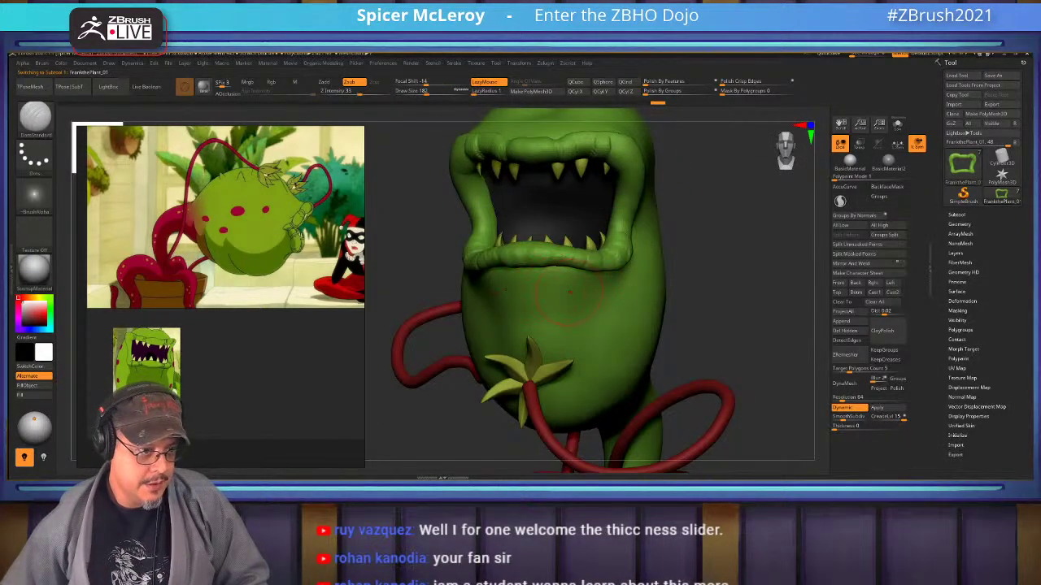
{"action": "key", "text": "ctrl+z"}
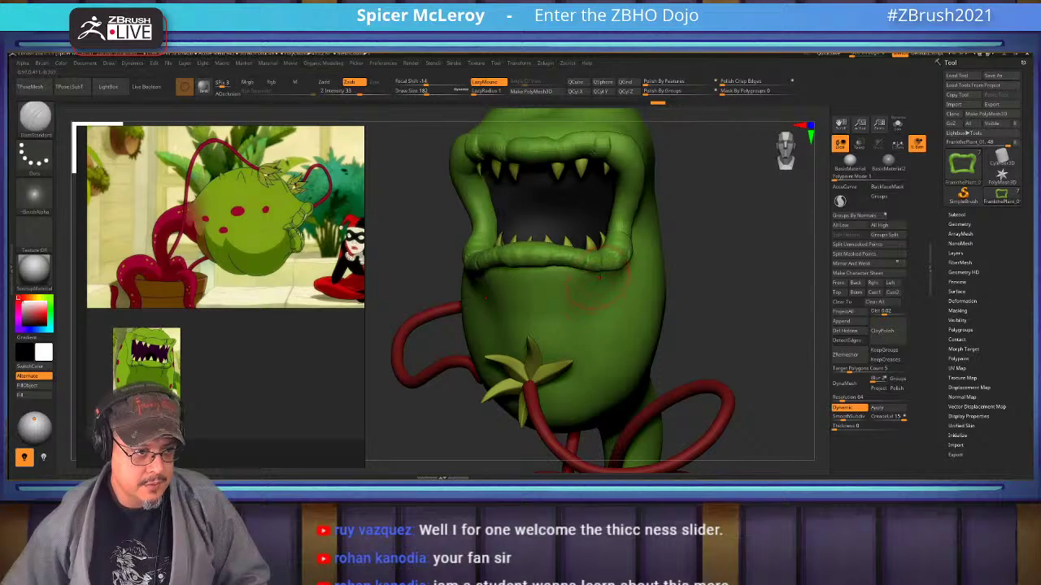
{"action": "mouse_move", "coordinate": [596, 279]}
{"action": "left_mouse_down"}
{"action": "mouse_move", "coordinate": [575, 309]}
{"action": "mouse_move", "coordinate": [481, 280]}
{"action": "left_mouse_up"}
{"action": "key", "text": "ctrl+z"}
Turn off the body's dynamic subdivision, then carve and smooth diagonal creases below the lower lip with the DamStandard brush.
{"action": "left_click", "coordinate": [849, 409]}
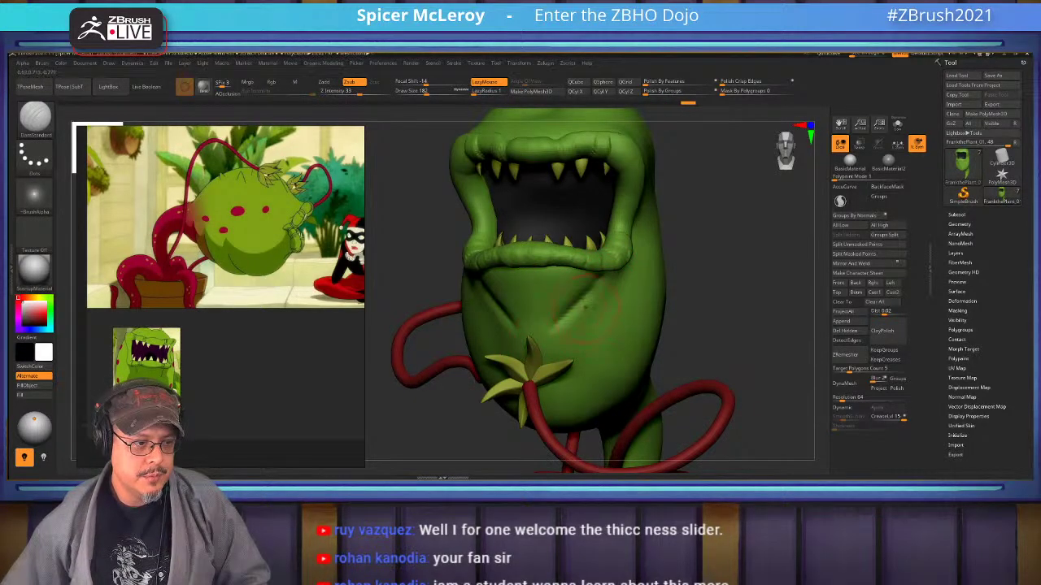
{"action": "key", "text": "shift"}
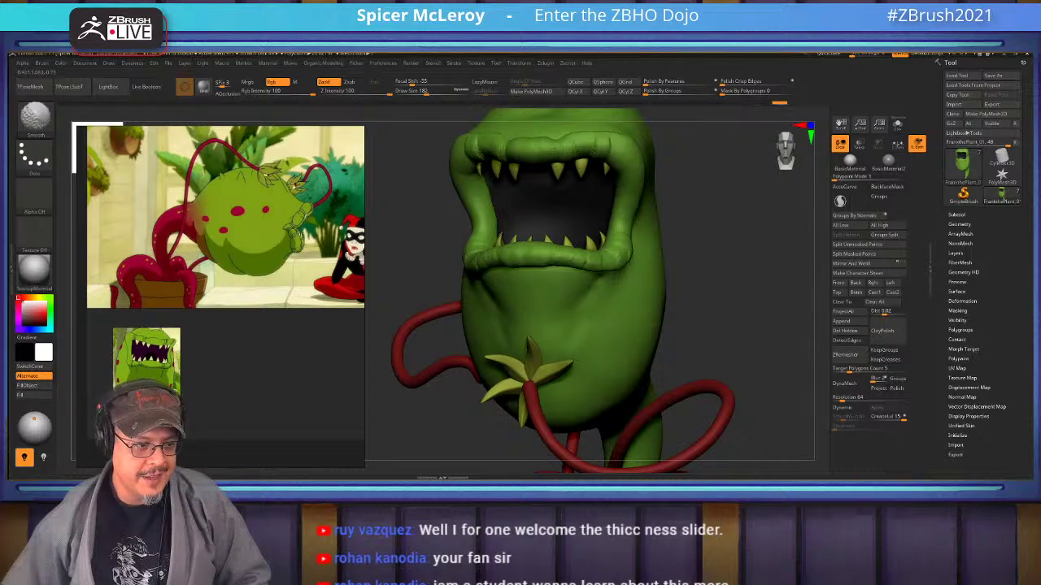
{"action": "mouse_move", "coordinate": [482, 305]}
{"action": "right_mouse_down"}
{"action": "mouse_move", "coordinate": [520, 313]}
{"action": "mouse_move", "coordinate": [504, 350]}
{"action": "mouse_move", "coordinate": [535, 349]}
{"action": "mouse_move", "coordinate": [473, 350]}
{"action": "mouse_move", "coordinate": [436, 303]}
{"action": "mouse_move", "coordinate": [472, 305]}
{"action": "right_mouse_up"}
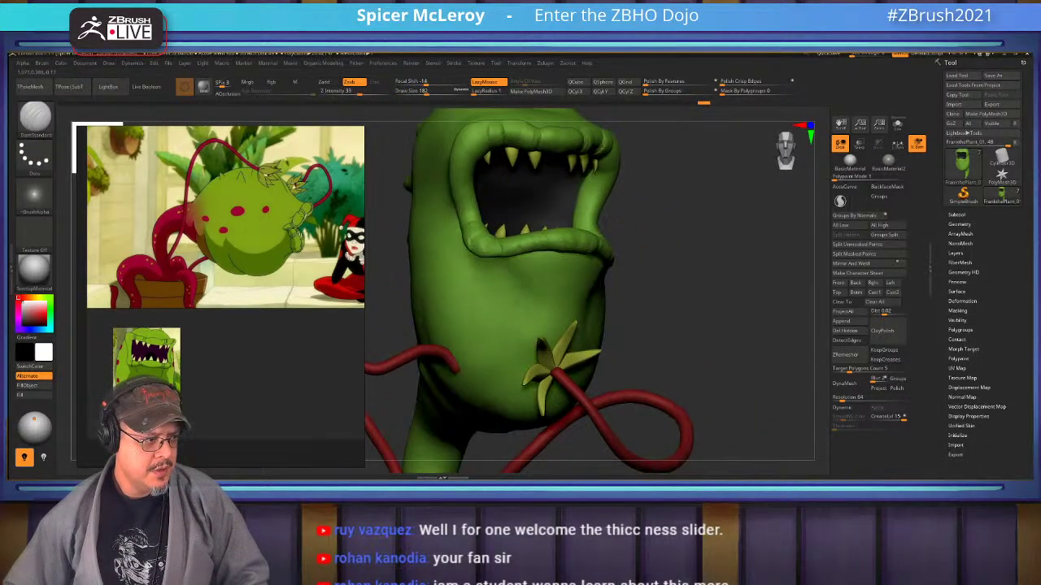
{"action": "left_click_drag", "start_coordinate": [471, 309], "coordinate": [556, 307]}
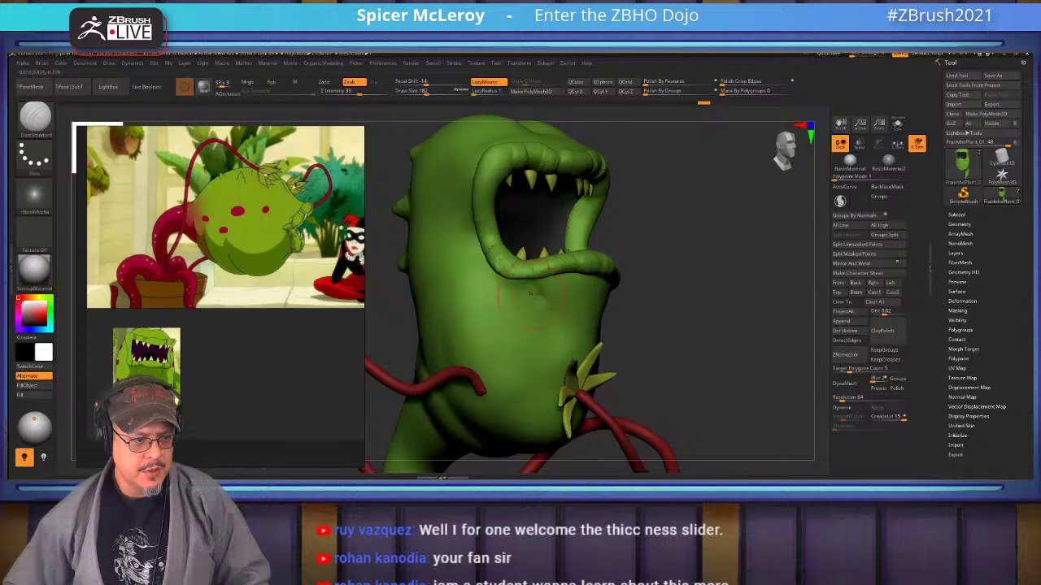
{"action": "mouse_move", "coordinate": [542, 336]}
{"action": "left_mouse_down"}
{"action": "mouse_move", "coordinate": [542, 358]}
{"action": "mouse_move", "coordinate": [543, 299]}
{"action": "left_mouse_up"}
{"action": "right_click_drag", "start_coordinate": [547, 325], "coordinate": [742, 333]}
{"action": "mouse_move", "coordinate": [739, 335]}
{"action": "left_mouse_down"}
{"action": "mouse_move", "coordinate": [644, 308]}
{"action": "mouse_move", "coordinate": [604, 326]}
{"action": "left_mouse_up"}
Deepen the crease from the mouth's lower corner toward the leaf cluster with DamStandard and soften its edges with Smooth.
{"action": "left_click_drag", "start_coordinate": [633, 277], "coordinate": [587, 353]}
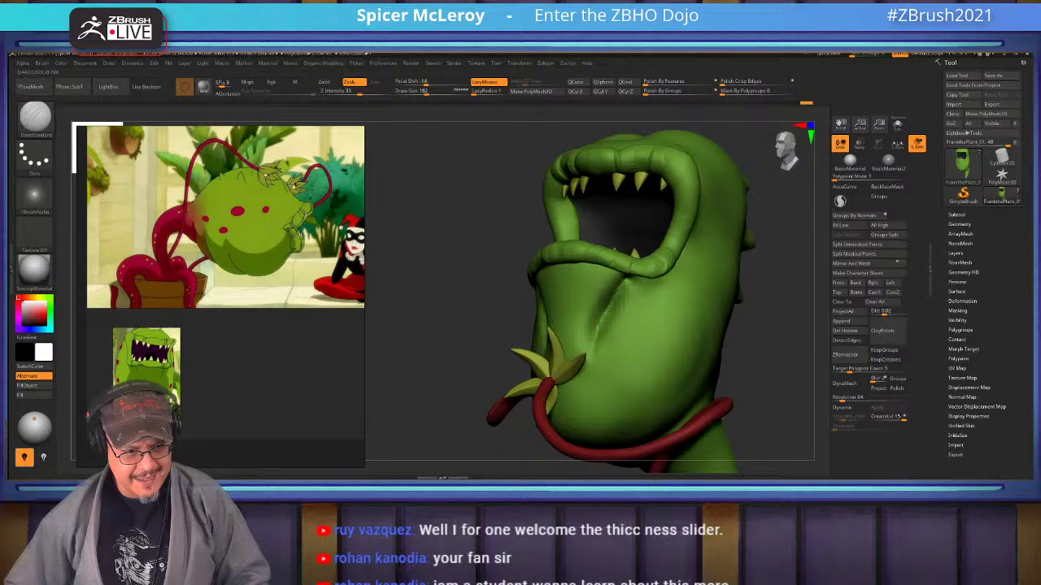
{"action": "left_click_drag", "start_coordinate": [610, 311], "coordinate": [586, 362]}
{"action": "key", "text": "shift"}
{"action": "mouse_move", "coordinate": [632, 286]}
{"action": "left_mouse_down", "text": "shift"}
{"action": "mouse_move", "coordinate": [594, 354]}
{"action": "mouse_move", "coordinate": [628, 293]}
{"action": "left_mouse_up", "text": "shift"}
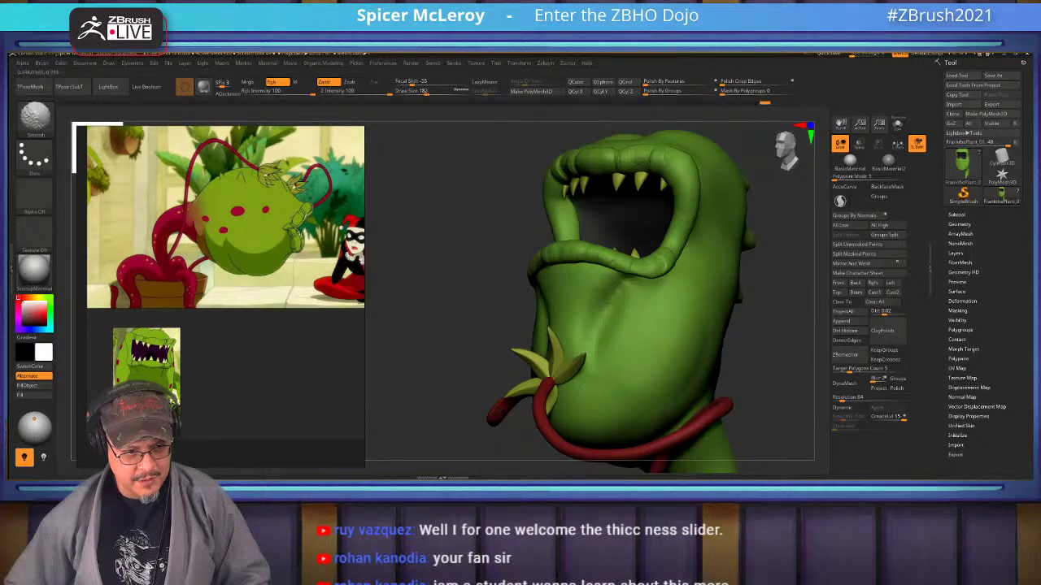
{"action": "mouse_move", "coordinate": [463, 326]}
{"action": "left_mouse_down"}
{"action": "mouse_move", "coordinate": [574, 321]}
{"action": "mouse_move", "coordinate": [572, 359]}
{"action": "mouse_move", "coordinate": [532, 350]}
{"action": "left_mouse_up"}
{"action": "left_click_drag", "start_coordinate": [630, 337], "coordinate": [619, 361]}
{"action": "key", "text": "shift"}
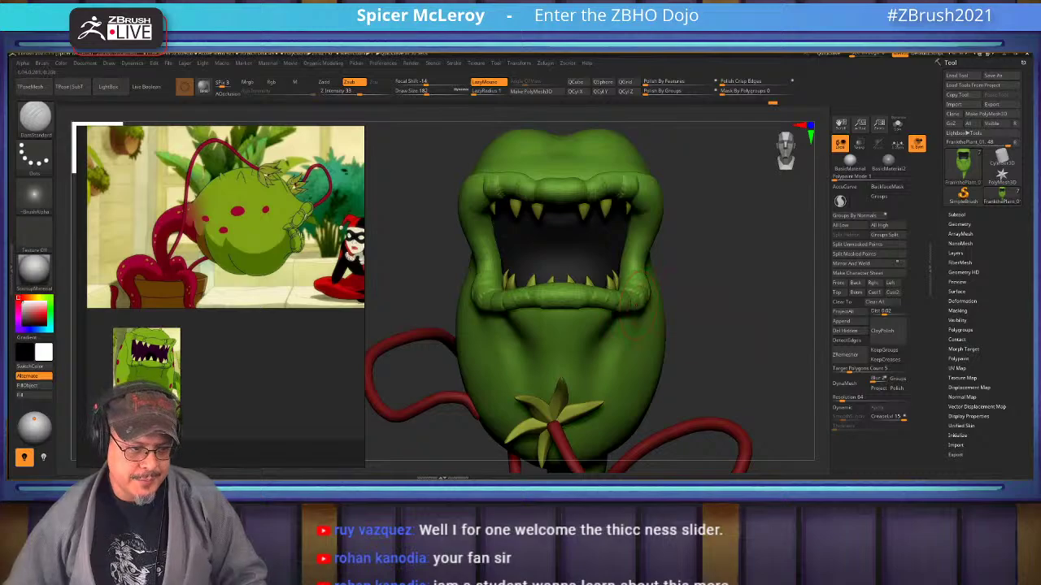
Build up the form around the chin creases with the ClayBuildup brush and smooth the result.
{"action": "right_click_drag", "start_coordinate": [641, 305], "coordinate": [637, 357]}
{"action": "right_click_drag", "start_coordinate": [561, 350], "coordinate": [618, 342]}
{"action": "key", "text": "b"}
{"action": "key", "text": "c"}
{"action": "key", "text": "c"}
{"action": "key", "text": "b"}
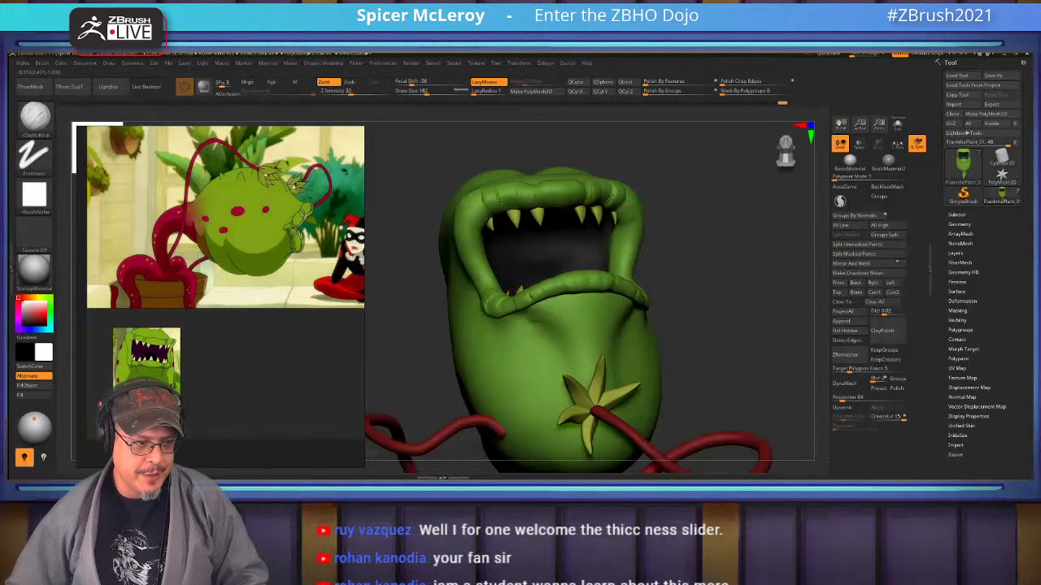
{"action": "left_click_drag", "start_coordinate": [553, 356], "coordinate": [567, 368]}
{"action": "mouse_move", "coordinate": [565, 358]}
{"action": "left_mouse_down", "text": "shift"}
{"action": "mouse_move", "coordinate": [520, 335]}
{"action": "mouse_move", "coordinate": [579, 358]}
{"action": "left_mouse_up", "text": "shift"}
{"action": "right_click_drag", "start_coordinate": [579, 358], "coordinate": [541, 398]}
Choose MaskLasso as the masking brush and try masking the plant's body above the lower stem in side view.
{"action": "left_click_drag", "start_coordinate": [757, 349], "coordinate": [756, 272], "text": "alt"}
{"action": "left_click_drag", "start_coordinate": [756, 325], "coordinate": [698, 281]}
{"action": "left_click_drag", "start_coordinate": [698, 281], "coordinate": [768, 183]}
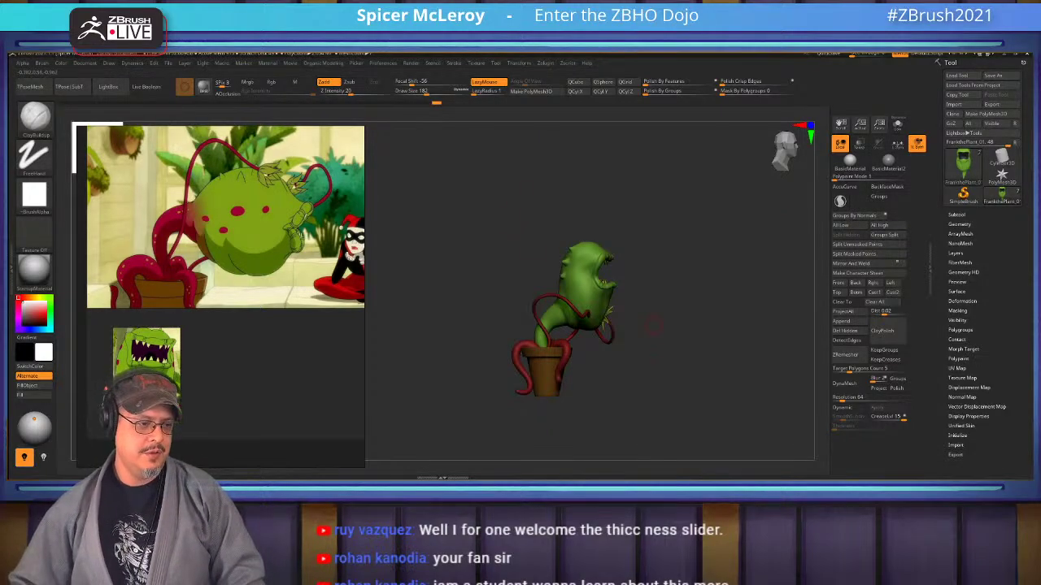
{"action": "left_click_drag", "start_coordinate": [664, 317], "coordinate": [698, 330], "text": "alt"}
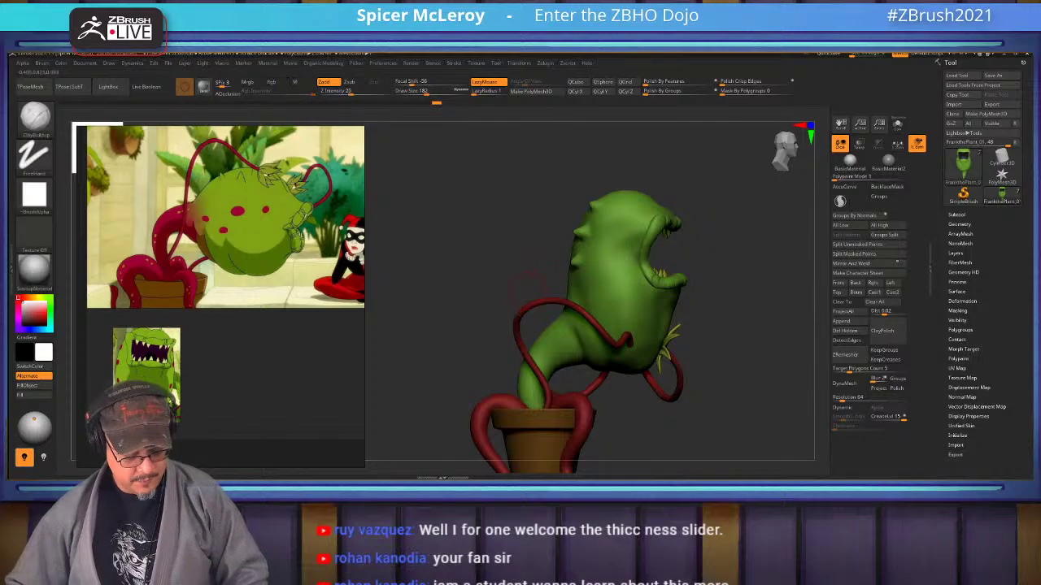
{"action": "key", "text": "b"}
{"action": "key", "text": "l"}
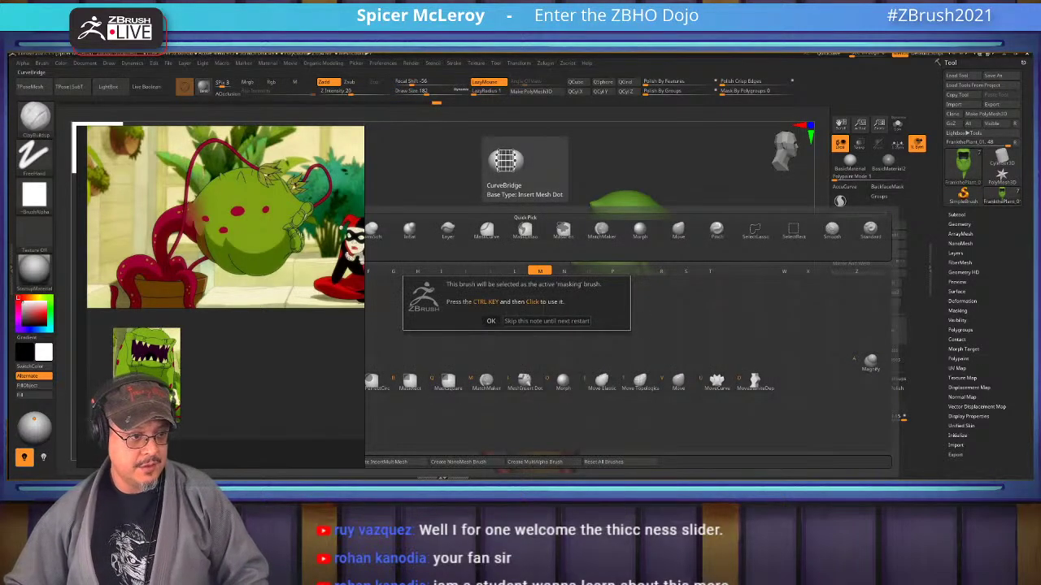
{"action": "left_click", "coordinate": [539, 321]}
{"action": "mouse_move", "coordinate": [504, 303]}
{"action": "left_mouse_down", "text": "ctrl"}
{"action": "mouse_move", "coordinate": [556, 353]}
{"action": "mouse_move", "coordinate": [746, 327]}
{"action": "mouse_move", "coordinate": [390, 179]}
{"action": "mouse_move", "coordinate": [457, 306]}
{"action": "left_mouse_up", "text": "ctrl"}
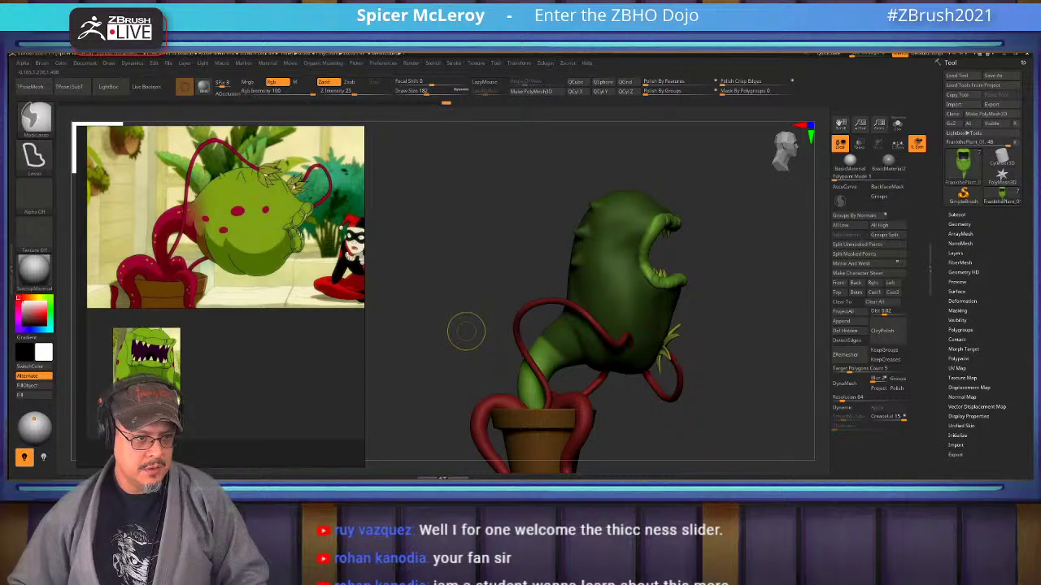
{"action": "mouse_move", "coordinate": [725, 249]}
{"action": "left_mouse_down", "text": "alt"}
{"action": "mouse_move", "coordinate": [688, 273]}
{"action": "mouse_move", "coordinate": [718, 302]}
{"action": "left_mouse_up", "text": "alt"}
{"action": "left_click_drag", "start_coordinate": [701, 292], "coordinate": [718, 247], "text": "alt"}
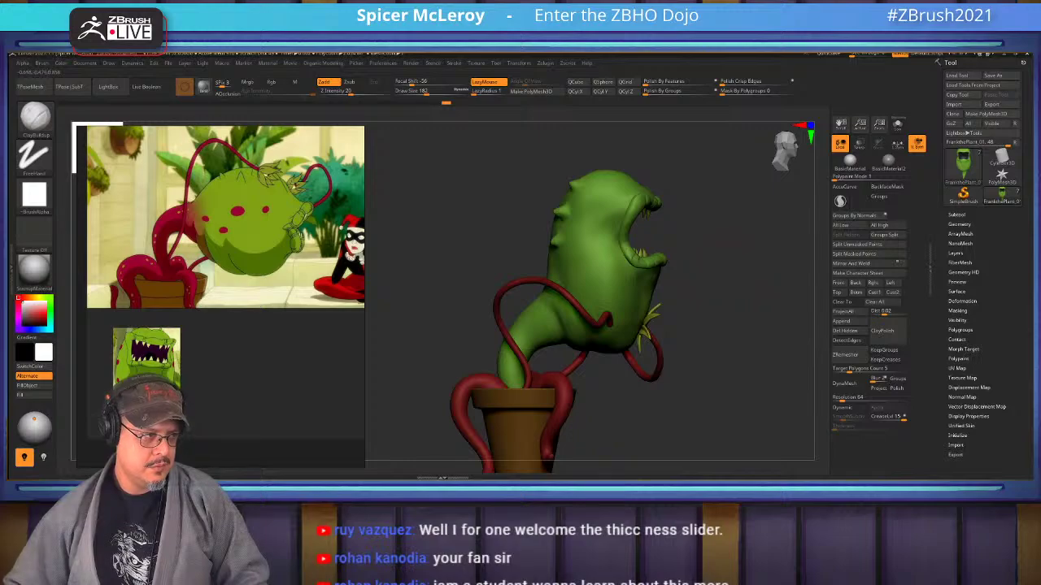
Create a Transpose Master posing mesh of the whole plant and hide its thin vines and leaf cluster.
{"action": "left_click", "coordinate": [32, 88]}
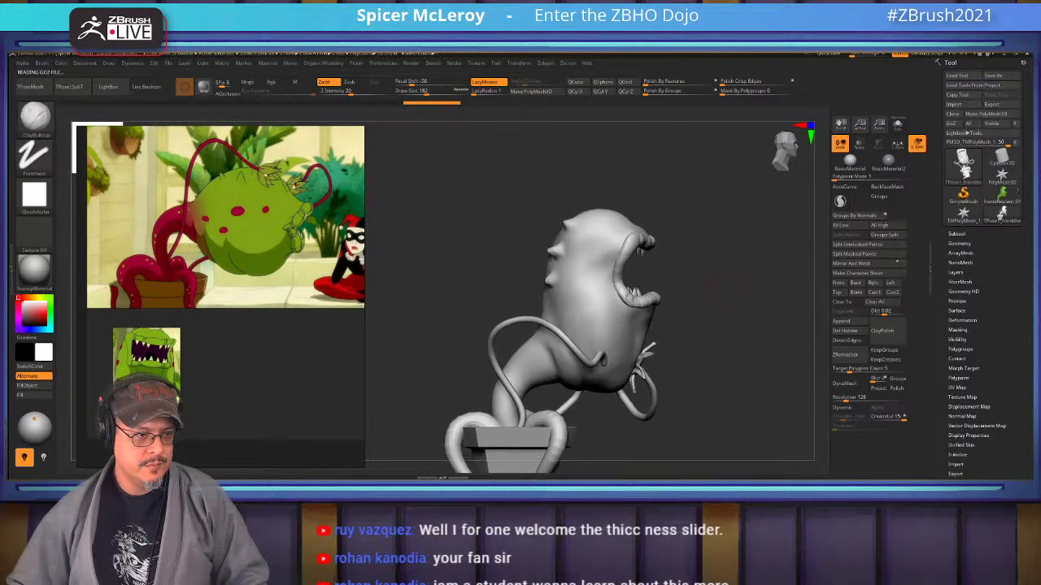
{"action": "mouse_move", "coordinate": [716, 290]}
{"action": "left_mouse_down", "text": "alt"}
{"action": "mouse_move", "coordinate": [714, 274]}
{"action": "mouse_move", "coordinate": [717, 337]}
{"action": "mouse_move", "coordinate": [715, 269]}
{"action": "mouse_move", "coordinate": [727, 294]}
{"action": "mouse_move", "coordinate": [729, 246]}
{"action": "left_mouse_up", "text": "alt"}
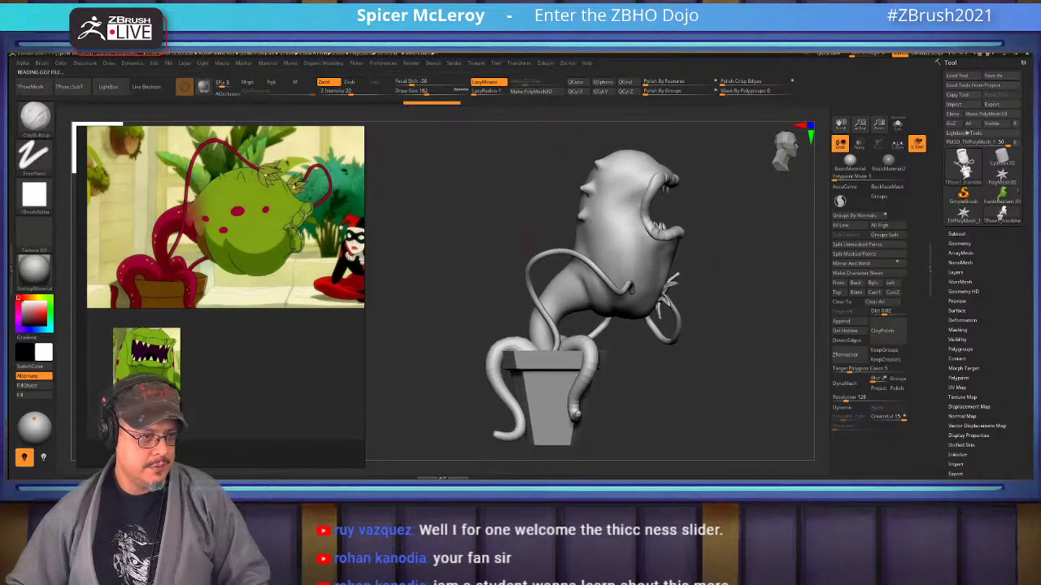
{"action": "left_click", "coordinate": [538, 257], "text": "ctrl+shift"}
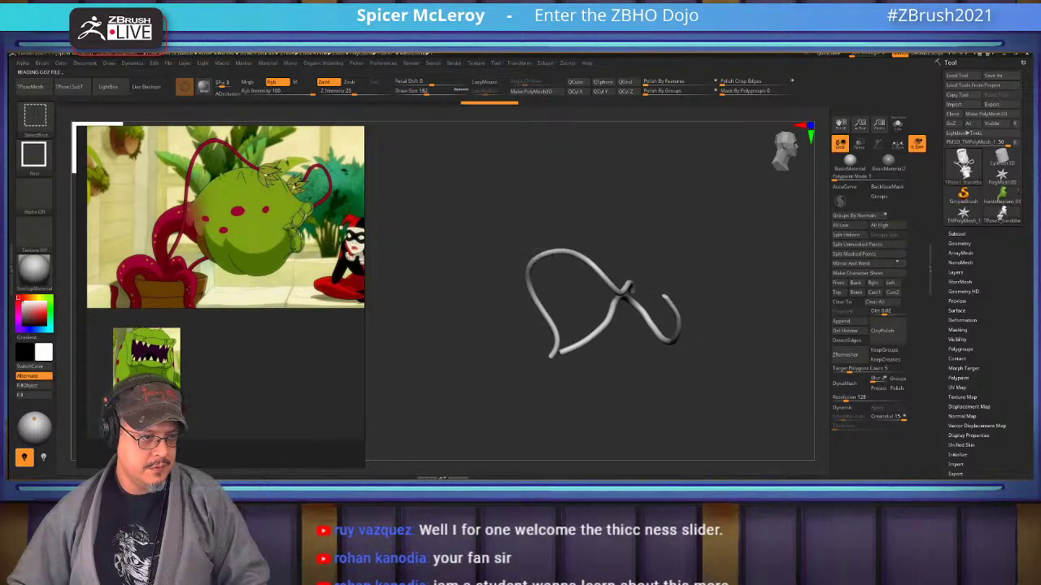
{"action": "left_click", "coordinate": [539, 256], "text": "ctrl+shift"}
{"action": "left_click", "coordinate": [668, 291], "text": "ctrl+shift"}
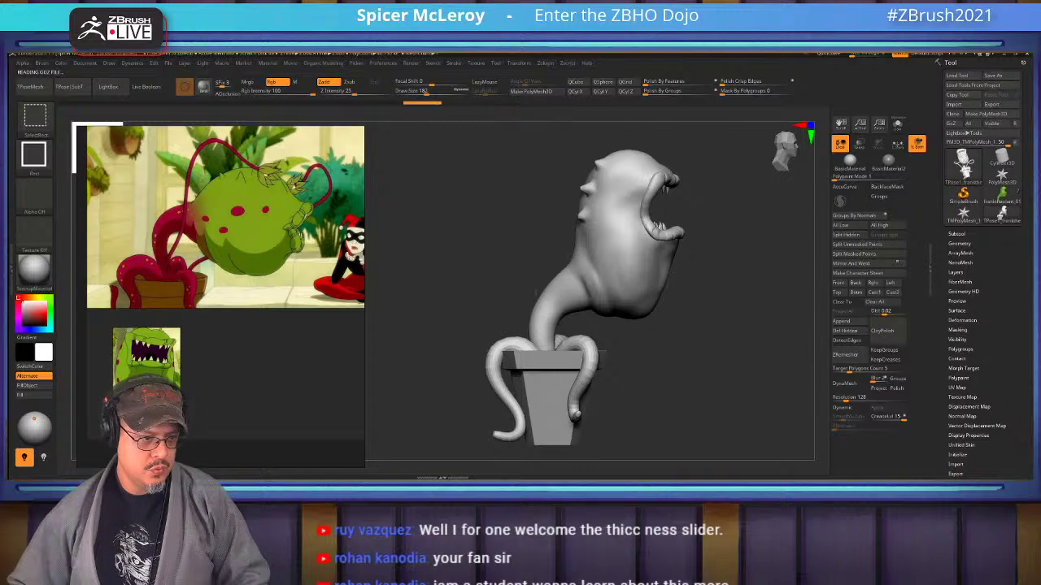
Lasso-mask the stem, pot and lower tentacles on the posing mesh, leaving the head unmasked.
{"action": "key", "text": "ctrl"}
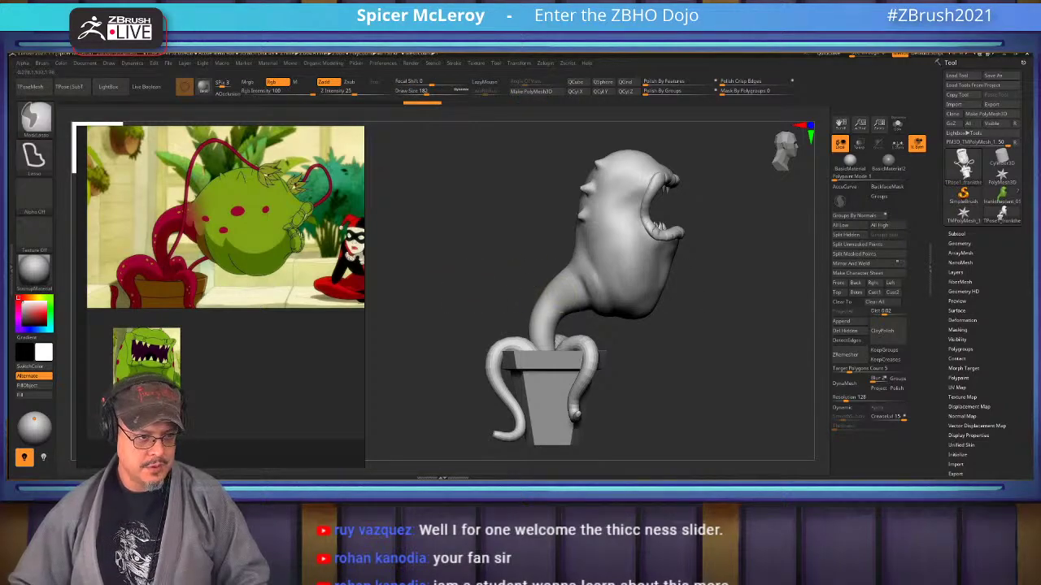
{"action": "mouse_move", "coordinate": [535, 273]}
{"action": "left_mouse_down", "text": "ctrl"}
{"action": "mouse_move", "coordinate": [540, 134]}
{"action": "mouse_move", "coordinate": [479, 130]}
{"action": "mouse_move", "coordinate": [491, 214]}
{"action": "left_mouse_up", "text": "ctrl"}
{"action": "left_click_drag", "start_coordinate": [728, 292], "coordinate": [739, 333], "text": "alt"}
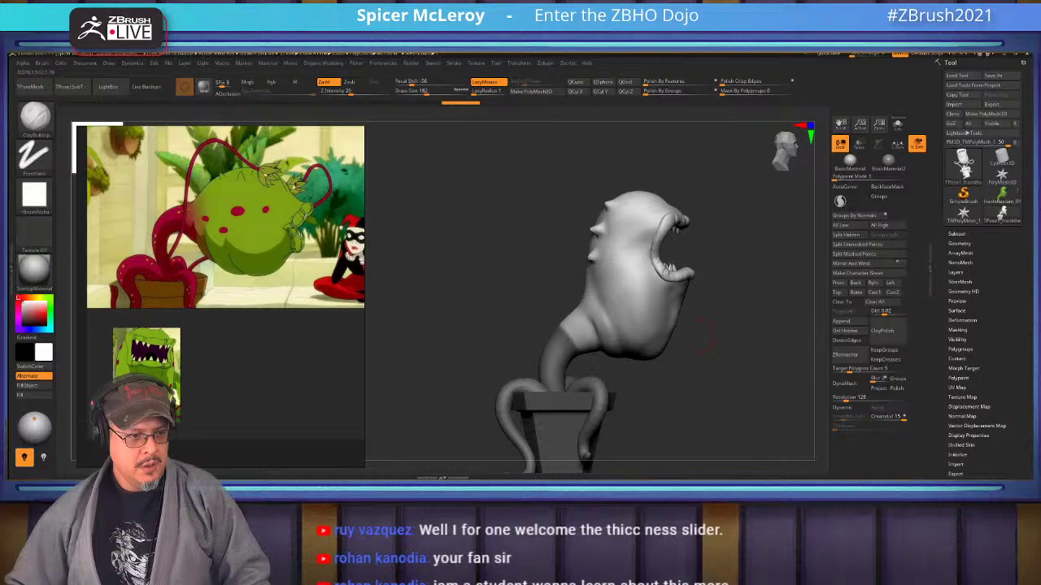
{"action": "key", "text": "ctrl+w"}
Blur the mask's edge along the stem, undoing the excess blurs, and restore ClayBuildup with MaskPen for masking.
{"action": "left_click", "coordinate": [622, 323], "text": "ctrl"}
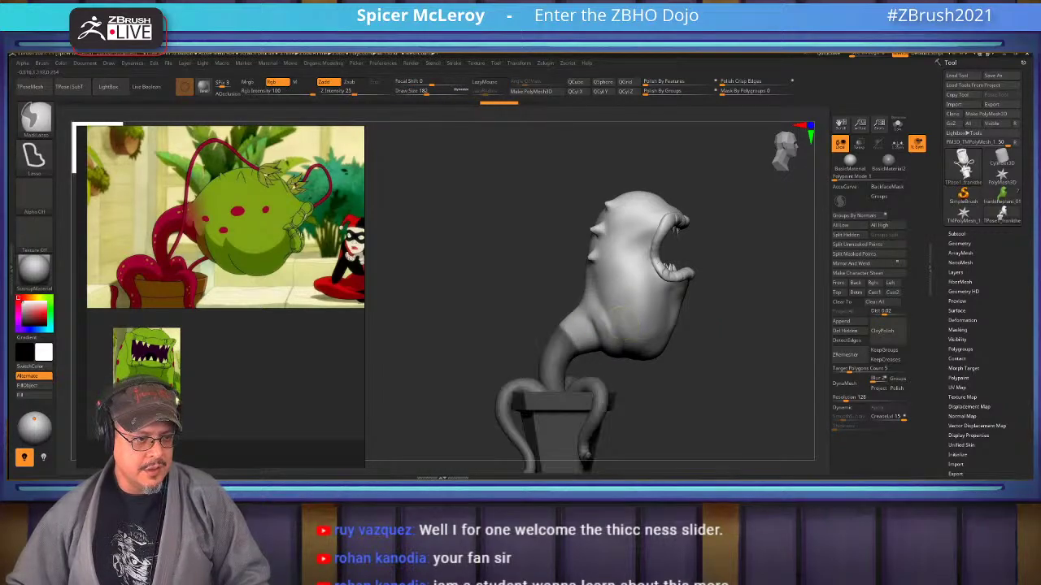
{"action": "left_click", "coordinate": [620, 324], "text": "ctrl"}
{"action": "key", "text": "ctrl+z"}
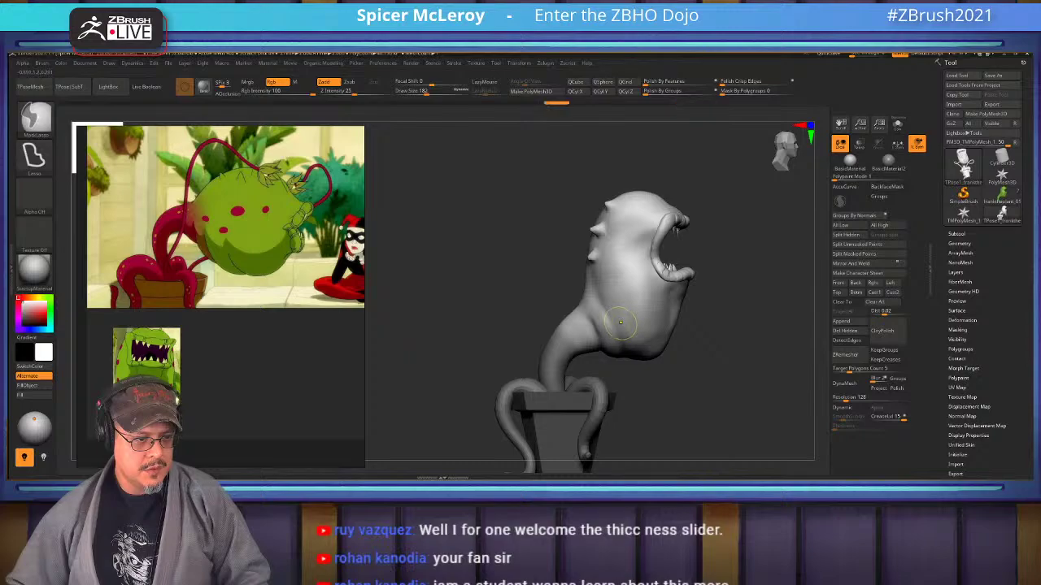
{"action": "left_click", "coordinate": [619, 324], "text": "ctrl"}
{"action": "key", "text": "ctrl+z"}
{"action": "left_click", "coordinate": [621, 322], "text": "ctrl"}
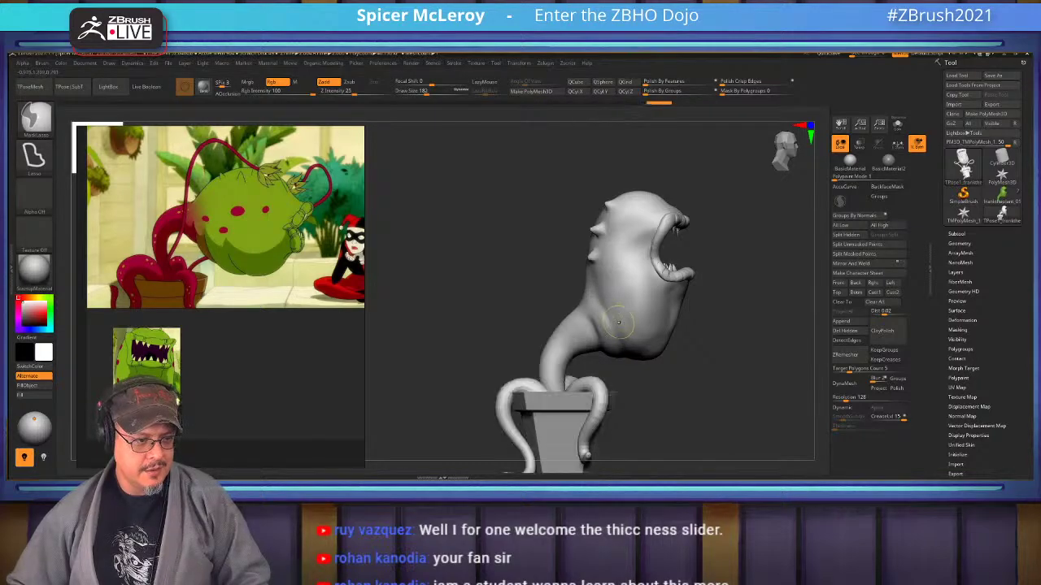
{"action": "key", "text": "ctrl+z"}
{"action": "key", "text": "b"}
{"action": "key", "text": "c"}
{"action": "key", "text": "b"}
{"action": "key", "text": "ctrl"}
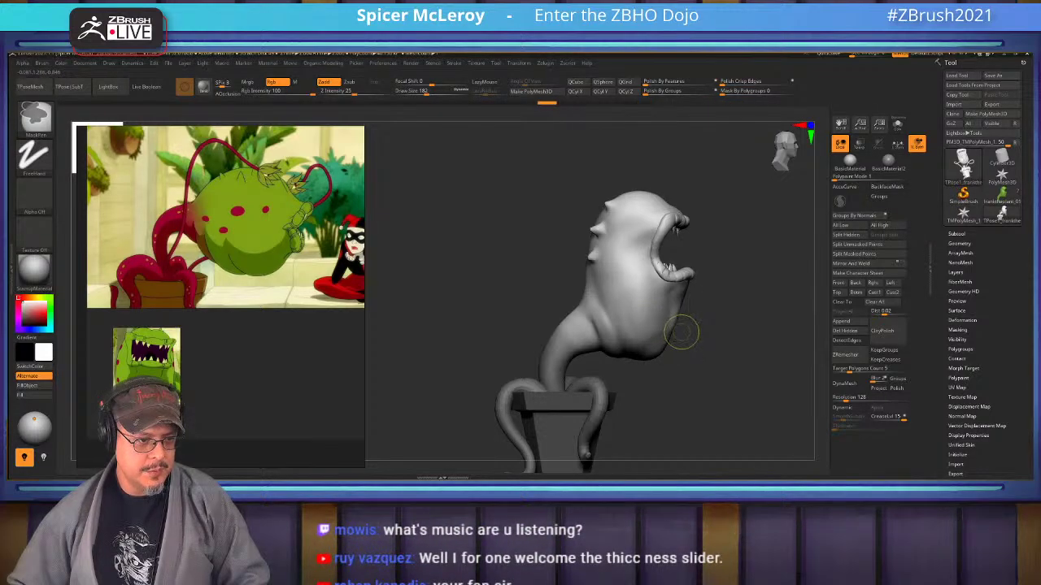
{"action": "key", "text": "ctrl"}
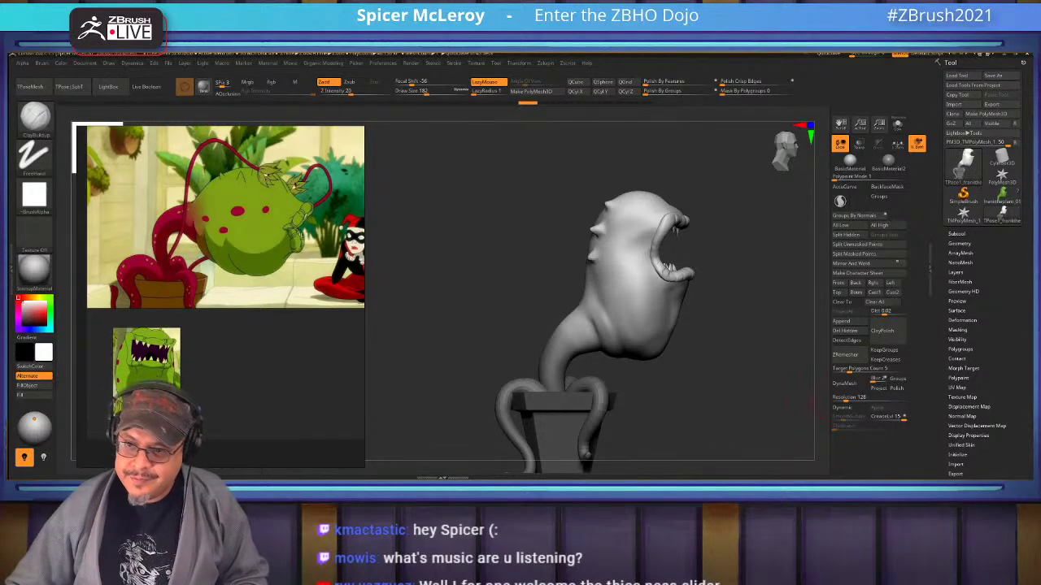
Switch to Spotify, view the StreamBeats - Synthwave playlist and its creator's profile, and return to ZBrush.
{"action": "left_click_drag", "start_coordinate": [1031, 94], "coordinate": [657, 104]}
{"action": "scroll", "coordinate": [634, 199], "scroll_direction": "up", "scroll_amount": 5}
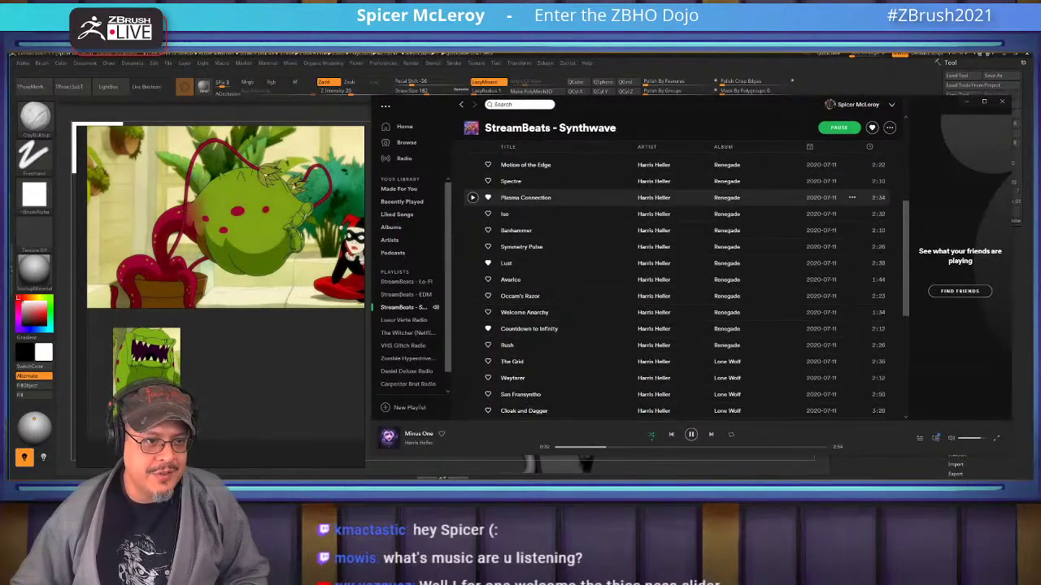
{"action": "scroll", "coordinate": [675, 244], "scroll_direction": "up", "scroll_amount": 3}
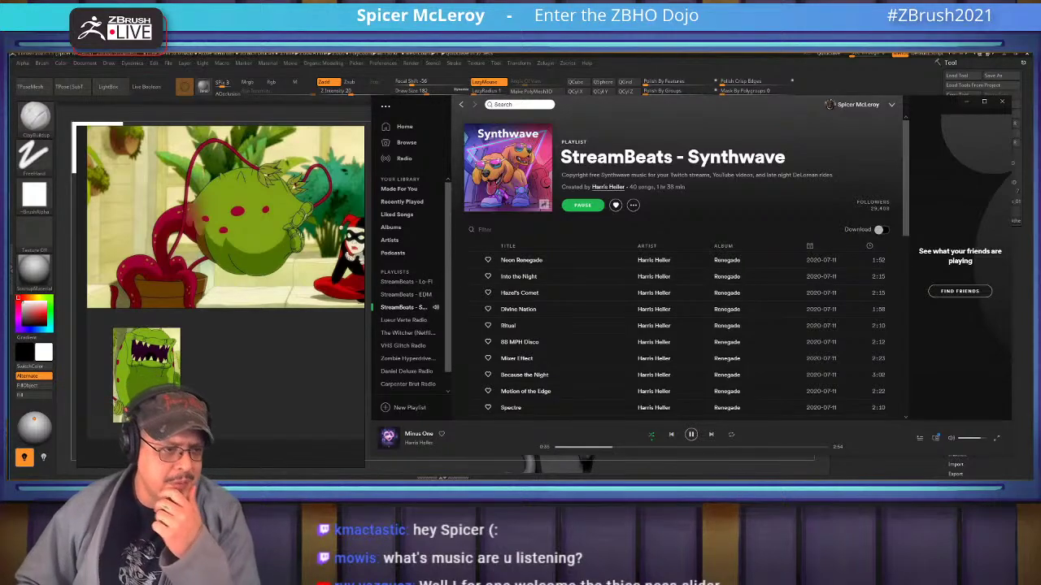
{"action": "left_click", "coordinate": [608, 187]}
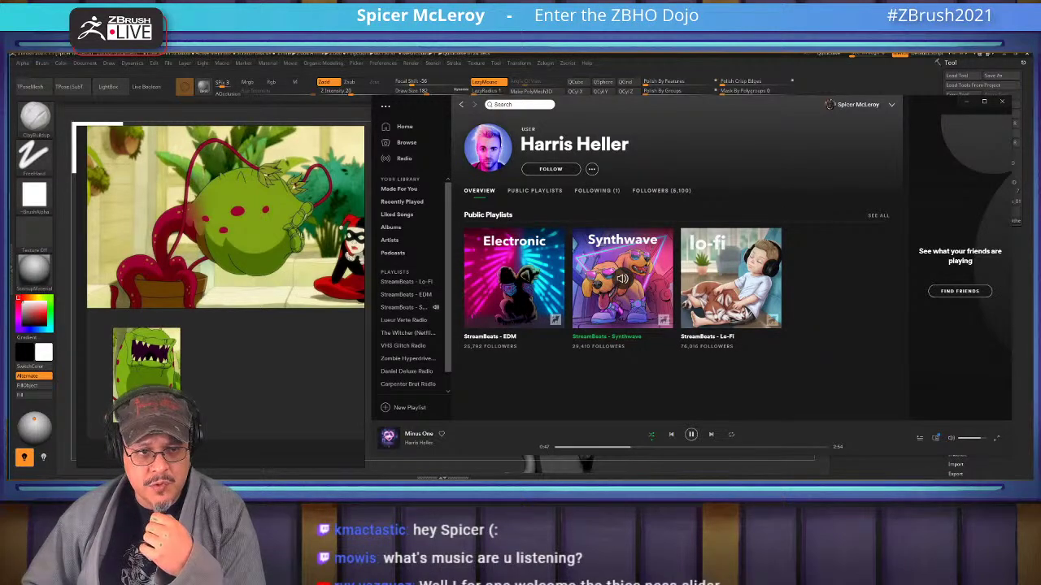
{"action": "left_click_drag", "start_coordinate": [699, 103], "coordinate": [1040, 163]}
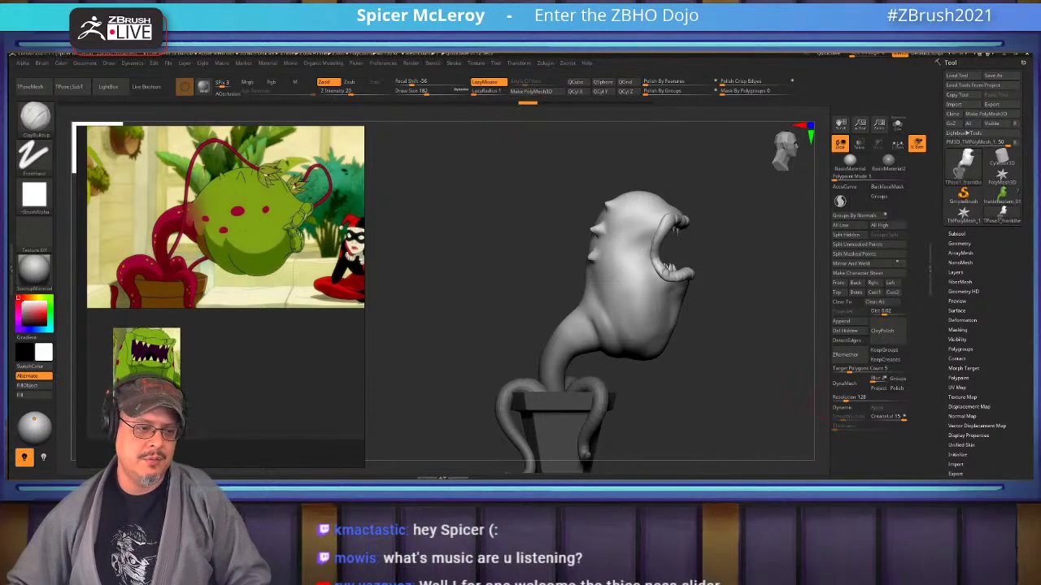
Activate the transform gizmo on the plant's head and invert the mask on the posing mesh.
{"action": "mouse_move", "coordinate": [725, 338]}
{"action": "left_mouse_down", "text": "alt"}
{"action": "mouse_move", "coordinate": [724, 356]}
{"action": "mouse_move", "coordinate": [726, 285]}
{"action": "mouse_move", "coordinate": [736, 325]}
{"action": "left_mouse_up", "text": "alt"}
{"action": "key", "text": "w"}
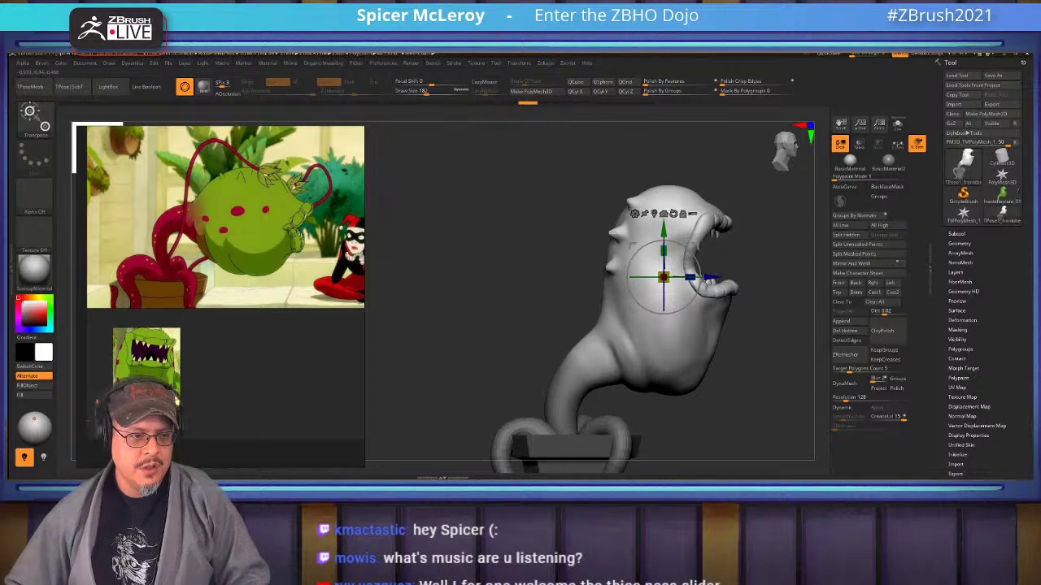
{"action": "key", "text": "ctrl"}
{"action": "left_click", "coordinate": [760, 350], "text": "ctrl"}
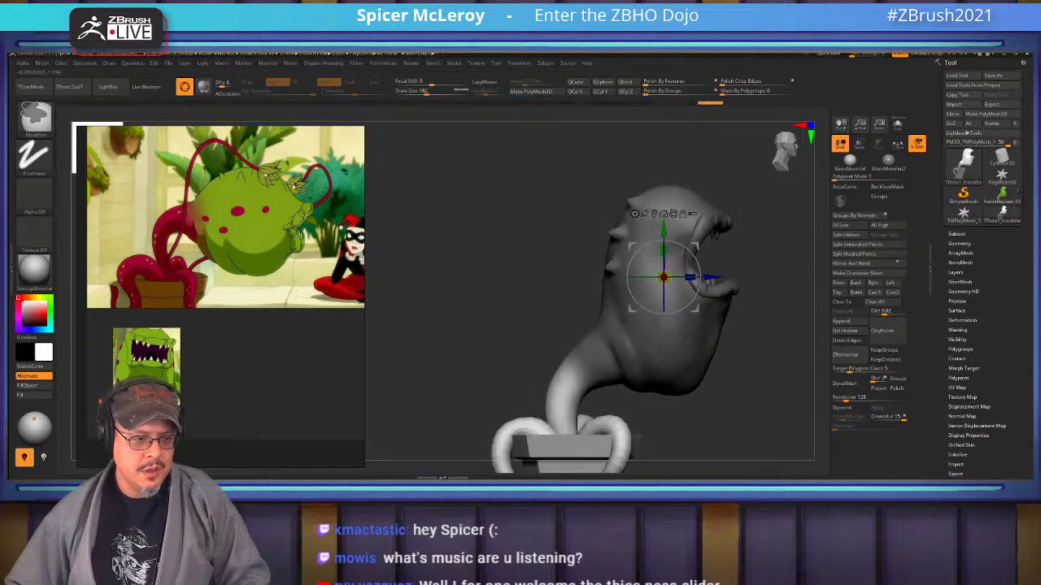
Unhide the whole posing mesh, shift the head back over the stem with the transform gizmo, and tilt it slightly.
{"action": "left_click", "coordinate": [761, 350], "text": "ctrl"}
{"action": "left_click", "coordinate": [760, 349], "text": "ctrl+shift"}
{"action": "left_click_drag", "start_coordinate": [760, 350], "coordinate": [760, 260], "text": "alt"}
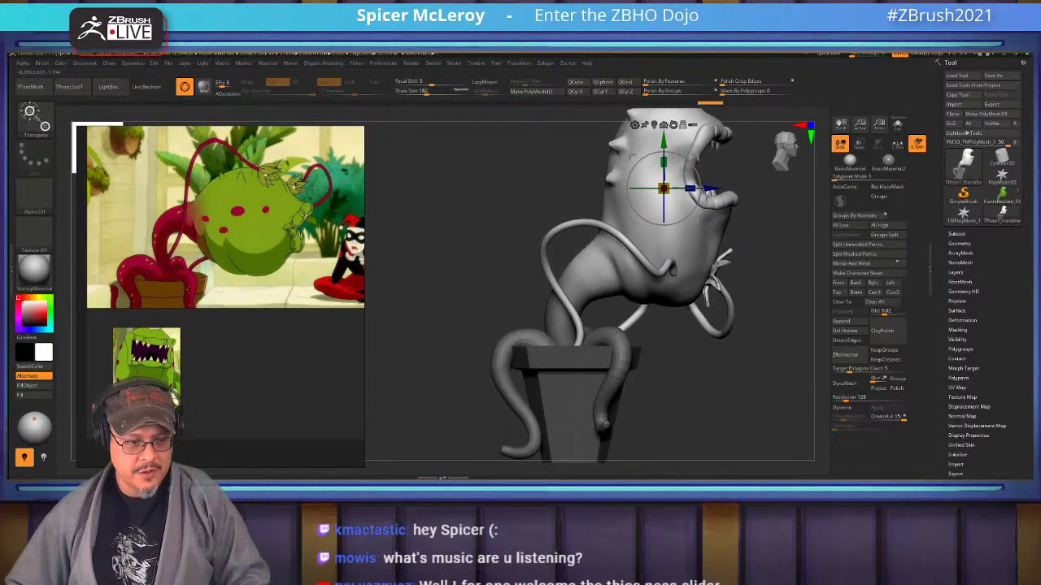
{"action": "left_click_drag", "start_coordinate": [712, 189], "coordinate": [676, 189]}
{"action": "left_click_drag", "start_coordinate": [627, 253], "coordinate": [622, 253]}
{"action": "left_click_drag", "start_coordinate": [622, 140], "coordinate": [588, 162]}
{"action": "left_click_drag", "start_coordinate": [622, 244], "coordinate": [626, 244]}
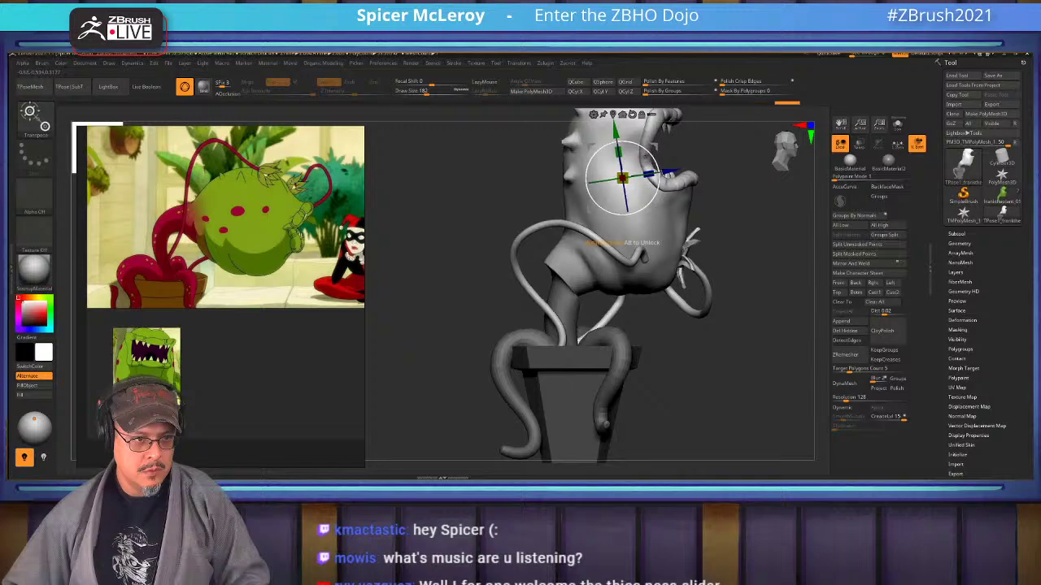
Undo the last head transform, clear the mask, and transfer the Transpose Master pose back to the subtools.
{"action": "right_click_drag", "start_coordinate": [715, 252], "coordinate": [618, 252]}
{"action": "right_click_drag", "start_coordinate": [618, 252], "coordinate": [609, 353], "text": "alt"}
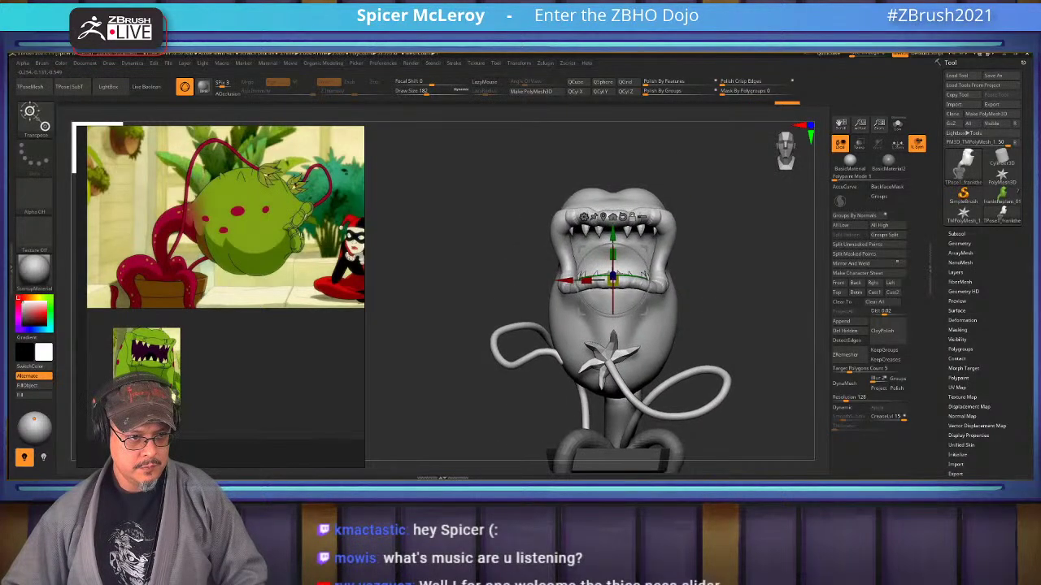
{"action": "key", "text": "ctrl+z"}
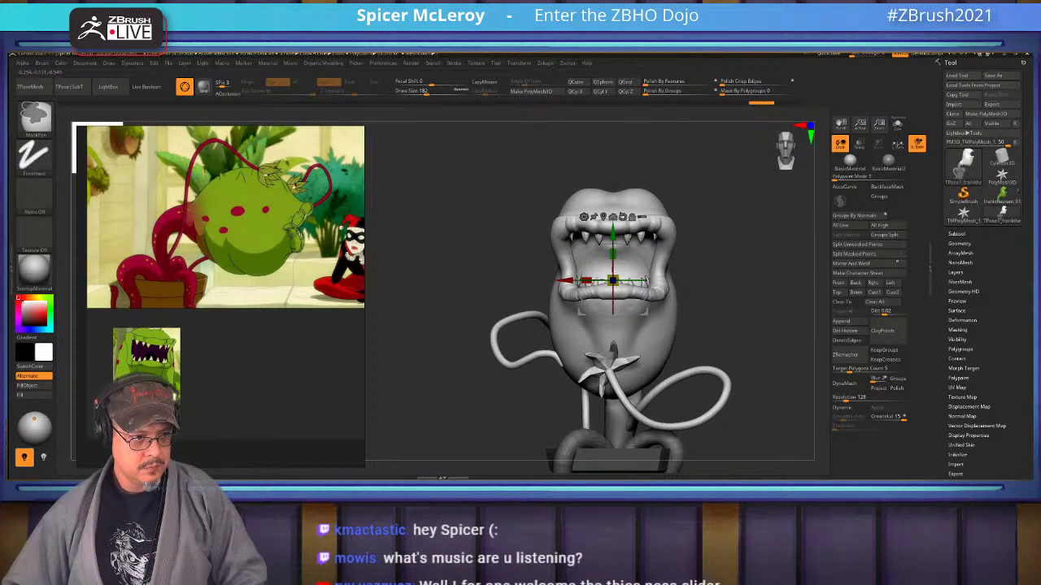
{"action": "mouse_move", "coordinate": [398, 456]}
{"action": "right_mouse_down"}
{"action": "mouse_move", "coordinate": [518, 469]}
{"action": "mouse_move", "coordinate": [533, 419]}
{"action": "mouse_move", "coordinate": [468, 413]}
{"action": "mouse_move", "coordinate": [468, 363]}
{"action": "mouse_move", "coordinate": [472, 407]}
{"action": "right_mouse_up"}
{"action": "key", "text": "q"}
{"action": "left_click_drag", "start_coordinate": [756, 246], "coordinate": [775, 287], "text": "ctrl"}
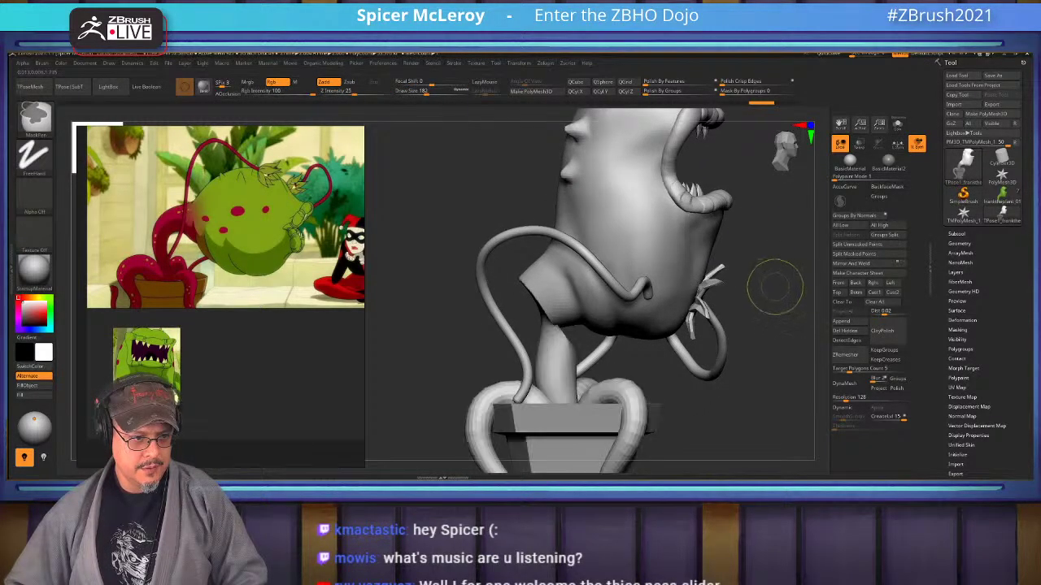
{"action": "left_click", "coordinate": [72, 87]}
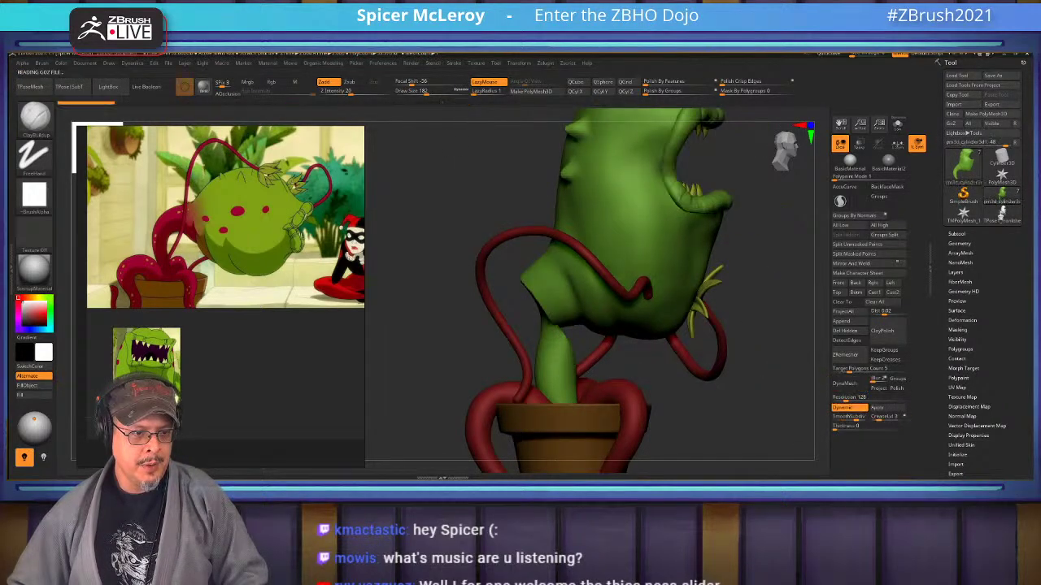
Make the green plant body the active subtool, smooth the kink in its stem, and isolate it with Solo.
{"action": "mouse_move", "coordinate": [456, 390]}
{"action": "right_mouse_down", "text": "alt"}
{"action": "mouse_move", "coordinate": [457, 343]}
{"action": "mouse_move", "coordinate": [691, 307]}
{"action": "mouse_move", "coordinate": [569, 367]}
{"action": "mouse_move", "coordinate": [605, 358]}
{"action": "right_mouse_up", "text": "alt"}
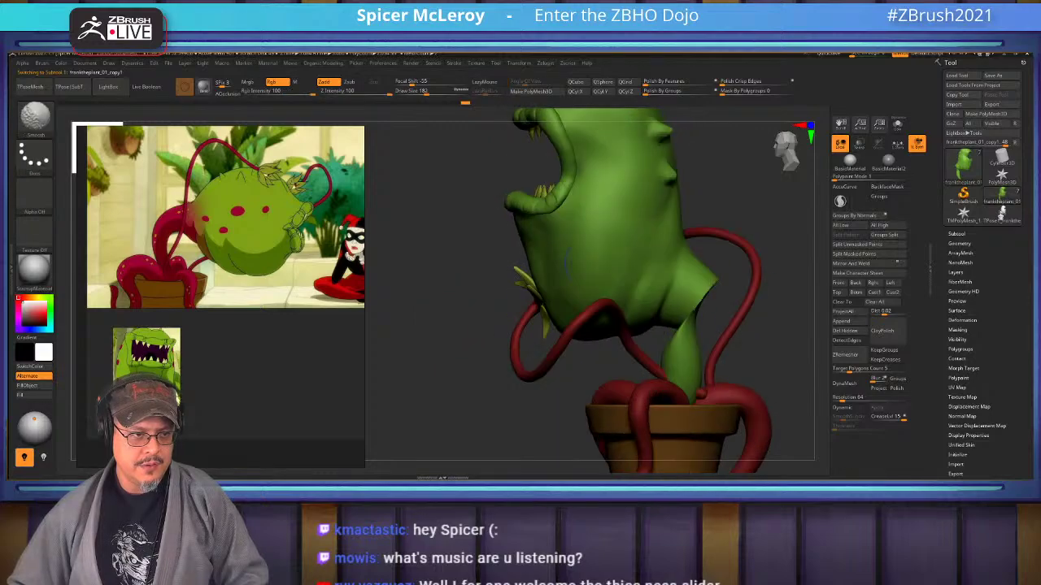
{"action": "key", "text": "shift"}
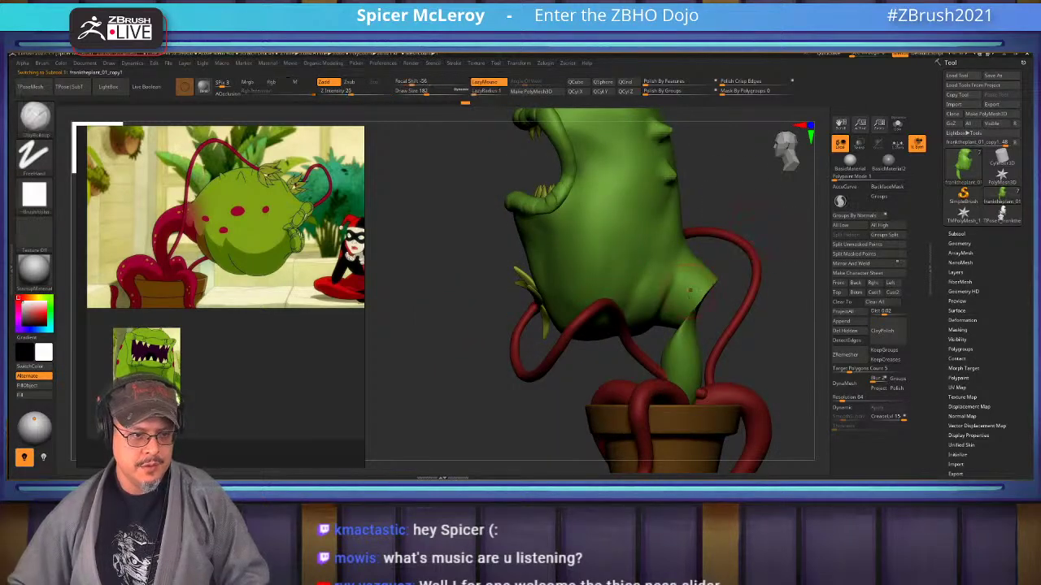
{"action": "right_click_drag", "start_coordinate": [781, 300], "coordinate": [692, 298]}
{"action": "left_click_drag", "start_coordinate": [689, 291], "coordinate": [722, 288], "text": "shift"}
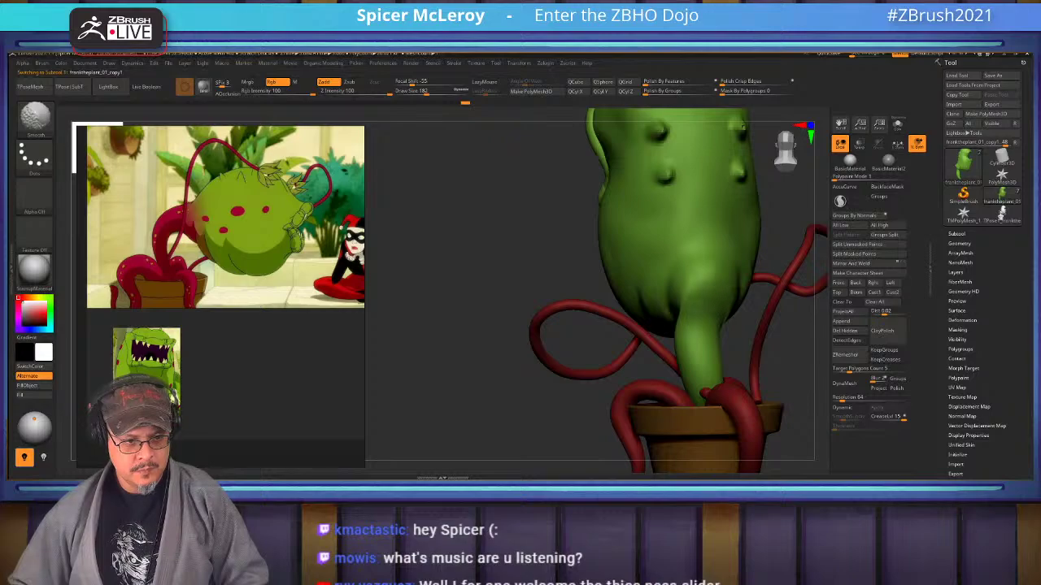
{"action": "right_click_drag", "start_coordinate": [627, 247], "coordinate": [667, 187]}
{"action": "left_click", "coordinate": [898, 125]}
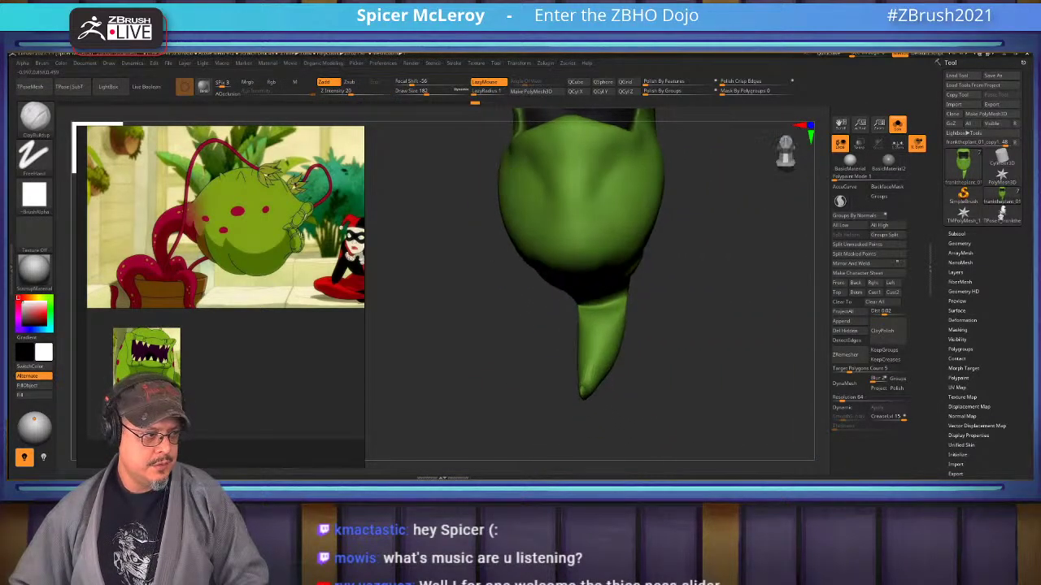
Reshape the isolated stem with an enlarged Move brush and smooth the folds where it meets the head.
{"action": "mouse_move", "coordinate": [732, 358]}
{"action": "left_mouse_down"}
{"action": "mouse_move", "coordinate": [773, 345]}
{"action": "mouse_move", "coordinate": [756, 293]}
{"action": "mouse_move", "coordinate": [781, 351]}
{"action": "left_mouse_up"}
{"action": "key", "text": "b"}
{"action": "key", "text": "c"}
{"action": "key", "text": "b"}
{"action": "key", "text": "b"}
{"action": "key", "text": "m"}
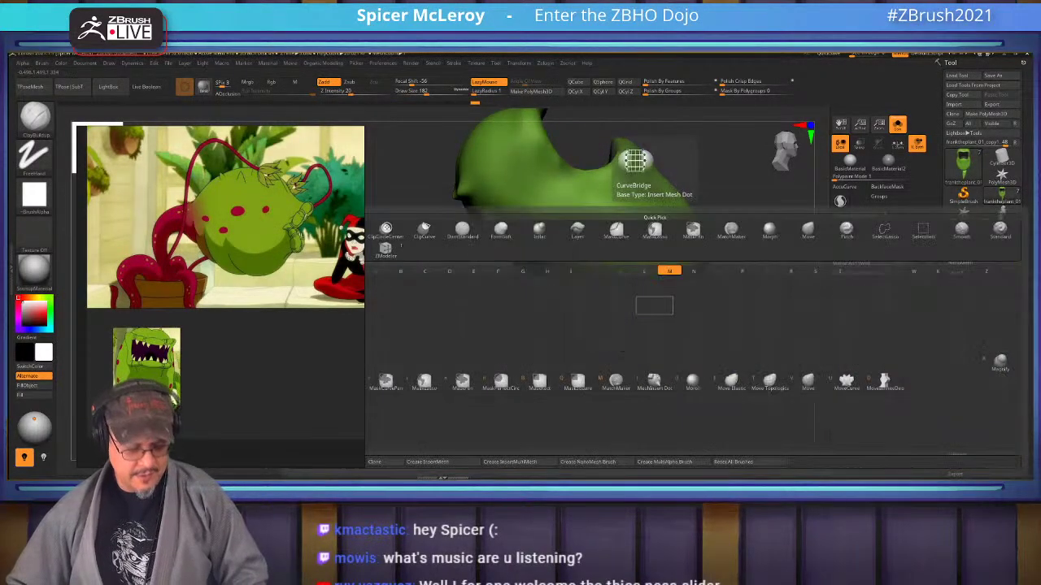
{"action": "key", "text": "v"}
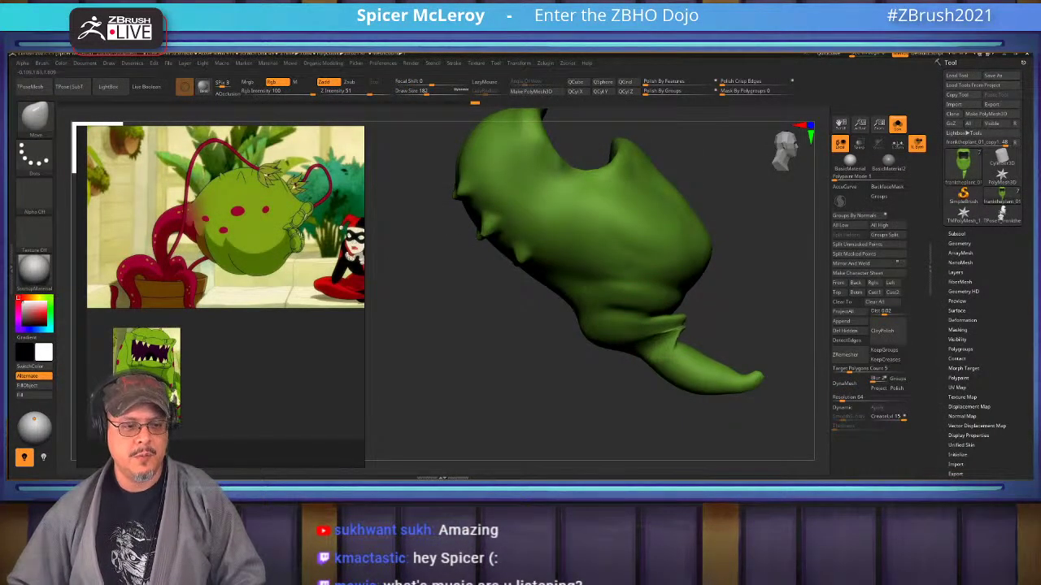
{"action": "key", "text": "s"}
{"action": "left_click", "coordinate": [685, 329]}
{"action": "mouse_move", "coordinate": [685, 325]}
{"action": "left_mouse_down", "text": "shift"}
{"action": "mouse_move", "coordinate": [683, 335]}
{"action": "mouse_move", "coordinate": [665, 332]}
{"action": "mouse_move", "coordinate": [690, 296]}
{"action": "mouse_move", "coordinate": [696, 332]}
{"action": "mouse_move", "coordinate": [752, 370]}
{"action": "mouse_move", "coordinate": [697, 328]}
{"action": "mouse_move", "coordinate": [683, 296]}
{"action": "left_mouse_up", "text": "shift"}
{"action": "mouse_move", "coordinate": [504, 366]}
{"action": "left_mouse_down"}
{"action": "mouse_move", "coordinate": [569, 366]}
{"action": "mouse_move", "coordinate": [553, 362]}
{"action": "left_mouse_up"}
{"action": "mouse_move", "coordinate": [683, 358]}
{"action": "left_mouse_down"}
{"action": "mouse_move", "coordinate": [675, 302]}
{"action": "mouse_move", "coordinate": [638, 325]}
{"action": "mouse_move", "coordinate": [670, 302]}
{"action": "left_mouse_up"}
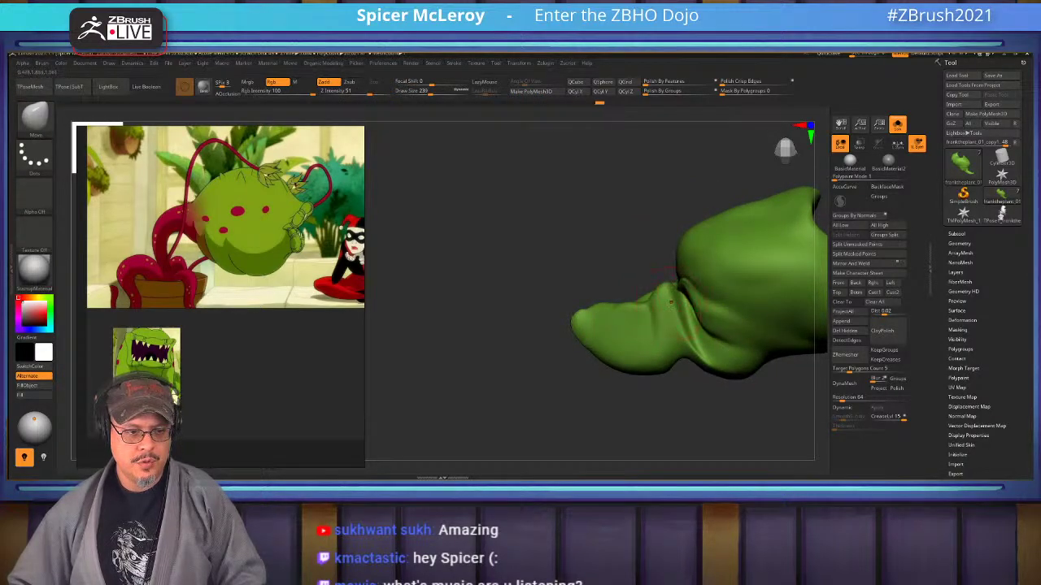
{"action": "left_click_drag", "start_coordinate": [593, 274], "coordinate": [655, 324]}
{"action": "left_click_drag", "start_coordinate": [667, 284], "coordinate": [636, 281], "text": "shift"}
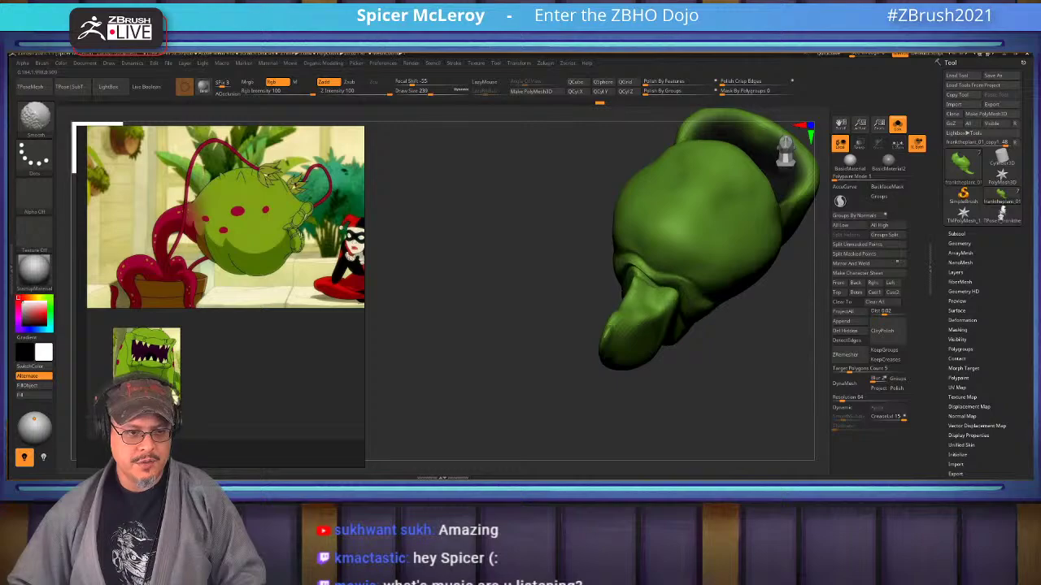
Remesh the plant body with DynaMesh at resolution 64 and smooth the join between stem and head.
{"action": "left_click", "coordinate": [844, 383]}
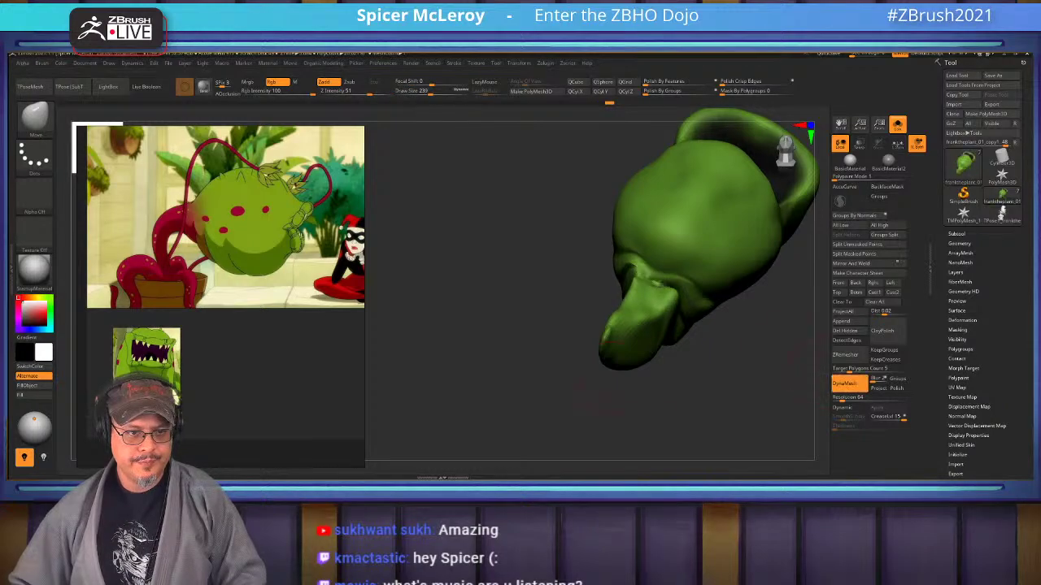
{"action": "left_click_drag", "start_coordinate": [593, 398], "coordinate": [561, 366]}
{"action": "left_click_drag", "start_coordinate": [659, 284], "coordinate": [625, 265], "text": "shift"}
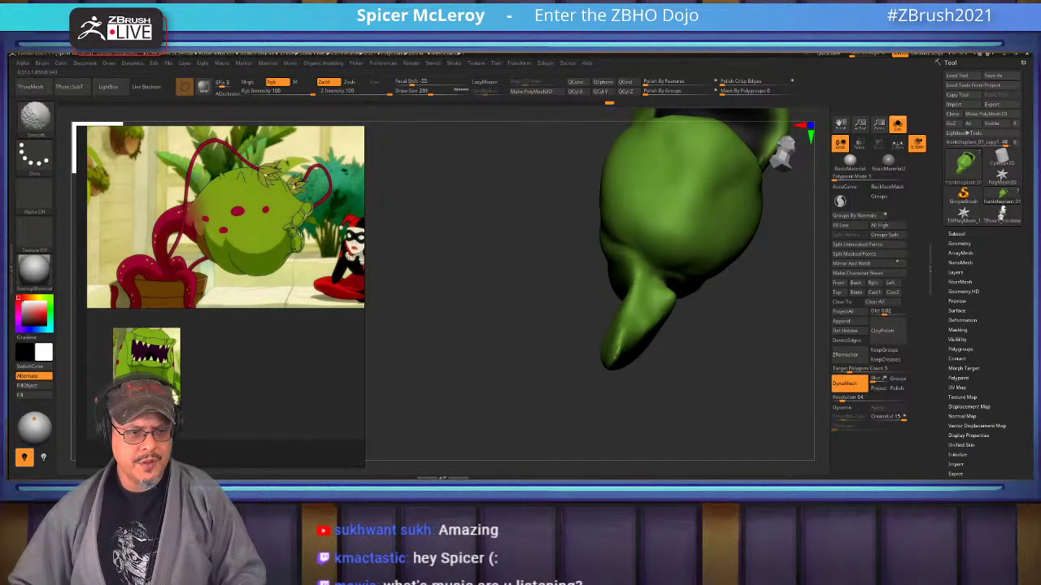
Build up the thin stem with ClayBuildup strokes along its back and sides.
{"action": "left_click_drag", "start_coordinate": [716, 322], "coordinate": [760, 296]}
{"action": "mouse_move", "coordinate": [582, 286]}
{"action": "left_mouse_down"}
{"action": "mouse_move", "coordinate": [642, 285]}
{"action": "mouse_move", "coordinate": [653, 321]}
{"action": "left_mouse_up"}
{"action": "mouse_move", "coordinate": [605, 343]}
{"action": "left_mouse_down"}
{"action": "mouse_move", "coordinate": [657, 340]}
{"action": "mouse_move", "coordinate": [667, 366]}
{"action": "left_mouse_up"}
{"action": "left_click_drag", "start_coordinate": [635, 287], "coordinate": [647, 349]}
{"action": "mouse_move", "coordinate": [620, 288]}
{"action": "left_mouse_down"}
{"action": "mouse_move", "coordinate": [634, 357]}
{"action": "mouse_move", "coordinate": [619, 355]}
{"action": "left_mouse_up"}
{"action": "left_click_drag", "start_coordinate": [592, 299], "coordinate": [604, 353]}
{"action": "left_click_drag", "start_coordinate": [528, 362], "coordinate": [618, 348]}
{"action": "left_click_drag", "start_coordinate": [569, 303], "coordinate": [572, 366]}
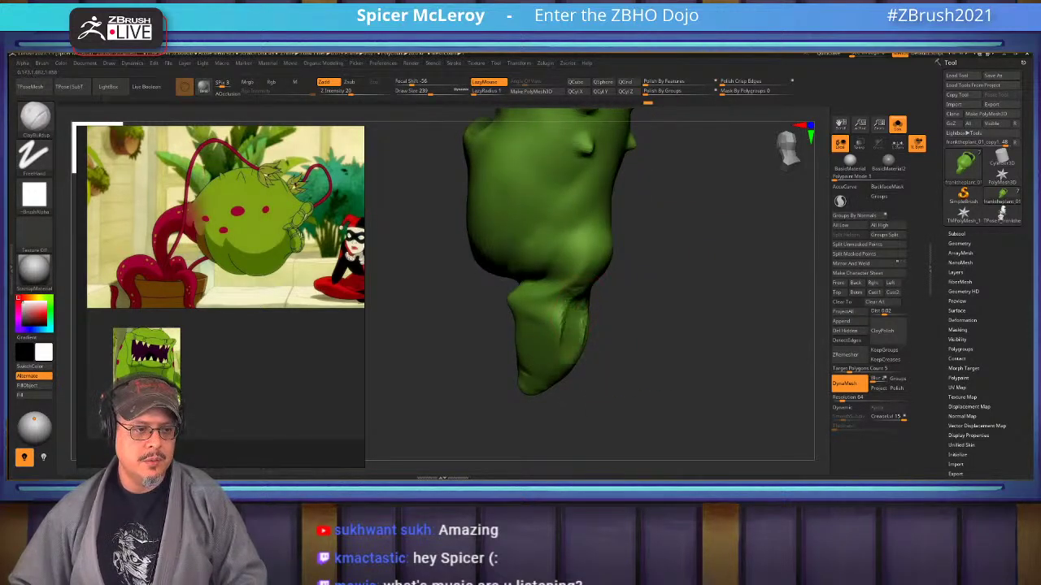
{"action": "mouse_move", "coordinate": [488, 325]}
{"action": "left_mouse_down"}
{"action": "mouse_move", "coordinate": [571, 277]}
{"action": "mouse_move", "coordinate": [525, 289]}
{"action": "mouse_move", "coordinate": [518, 312]}
{"action": "mouse_move", "coordinate": [512, 298]}
{"action": "mouse_move", "coordinate": [559, 284]}
{"action": "mouse_move", "coordinate": [519, 327]}
{"action": "left_mouse_up"}
{"action": "left_click_drag", "start_coordinate": [567, 323], "coordinate": [532, 351]}
Add ClayBuildup strokes across the back of the join to bridge the head and the stem.
{"action": "left_click_drag", "start_coordinate": [683, 342], "coordinate": [618, 332]}
{"action": "left_click_drag", "start_coordinate": [613, 252], "coordinate": [579, 290]}
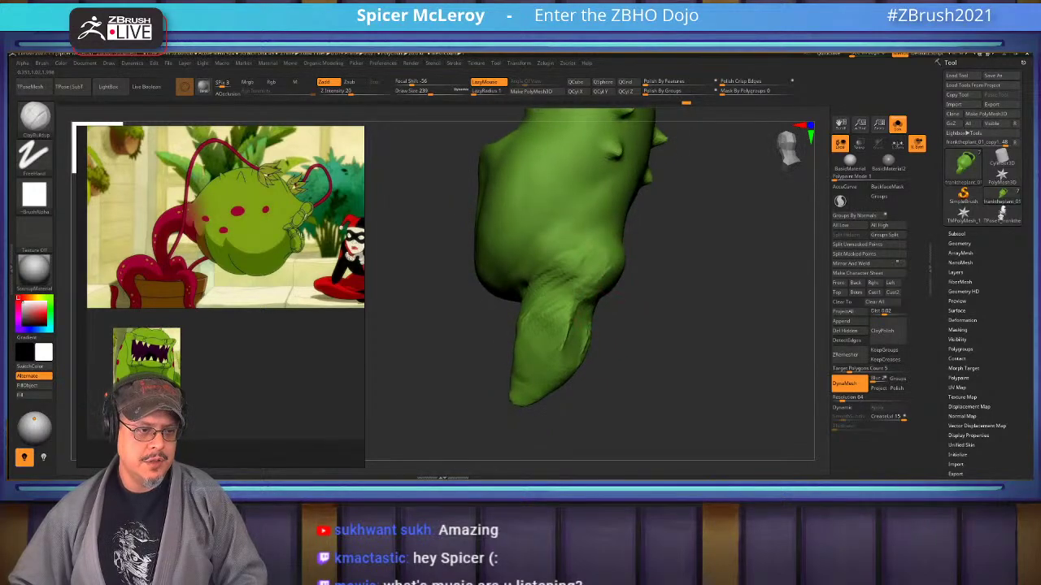
{"action": "left_click_drag", "start_coordinate": [593, 238], "coordinate": [572, 284]}
{"action": "mouse_move", "coordinate": [618, 226]}
{"action": "left_mouse_down"}
{"action": "mouse_move", "coordinate": [591, 283]}
{"action": "mouse_move", "coordinate": [601, 281]}
{"action": "left_mouse_up"}
{"action": "left_click_drag", "start_coordinate": [621, 251], "coordinate": [601, 295]}
{"action": "left_click_drag", "start_coordinate": [699, 350], "coordinate": [643, 345]}
{"action": "left_click_drag", "start_coordinate": [612, 247], "coordinate": [587, 301]}
{"action": "mouse_move", "coordinate": [620, 244]}
{"action": "left_mouse_down"}
{"action": "mouse_move", "coordinate": [592, 301]}
{"action": "mouse_move", "coordinate": [605, 301]}
{"action": "left_mouse_up"}
{"action": "mouse_move", "coordinate": [648, 251]}
{"action": "left_mouse_down"}
{"action": "mouse_move", "coordinate": [613, 301]}
{"action": "mouse_move", "coordinate": [639, 295]}
{"action": "left_mouse_up"}
{"action": "left_click_drag", "start_coordinate": [642, 233], "coordinate": [604, 288]}
{"action": "mouse_move", "coordinate": [637, 257]}
{"action": "left_mouse_down"}
{"action": "mouse_move", "coordinate": [598, 307]}
{"action": "mouse_move", "coordinate": [616, 306]}
{"action": "mouse_move", "coordinate": [593, 291]}
{"action": "left_mouse_up"}
Fill out the stem's sides with ClayBuildup and smooth the strokes down to the stem's tip.
{"action": "left_click_drag", "start_coordinate": [716, 350], "coordinate": [651, 346]}
{"action": "left_click_drag", "start_coordinate": [661, 294], "coordinate": [638, 350]}
{"action": "left_click_drag", "start_coordinate": [650, 302], "coordinate": [625, 364]}
{"action": "mouse_move", "coordinate": [545, 320]}
{"action": "left_mouse_down"}
{"action": "mouse_move", "coordinate": [514, 318]}
{"action": "mouse_move", "coordinate": [509, 296]}
{"action": "left_mouse_up"}
{"action": "mouse_move", "coordinate": [606, 272]}
{"action": "left_mouse_down"}
{"action": "mouse_move", "coordinate": [597, 355]}
{"action": "mouse_move", "coordinate": [594, 332]}
{"action": "left_mouse_up"}
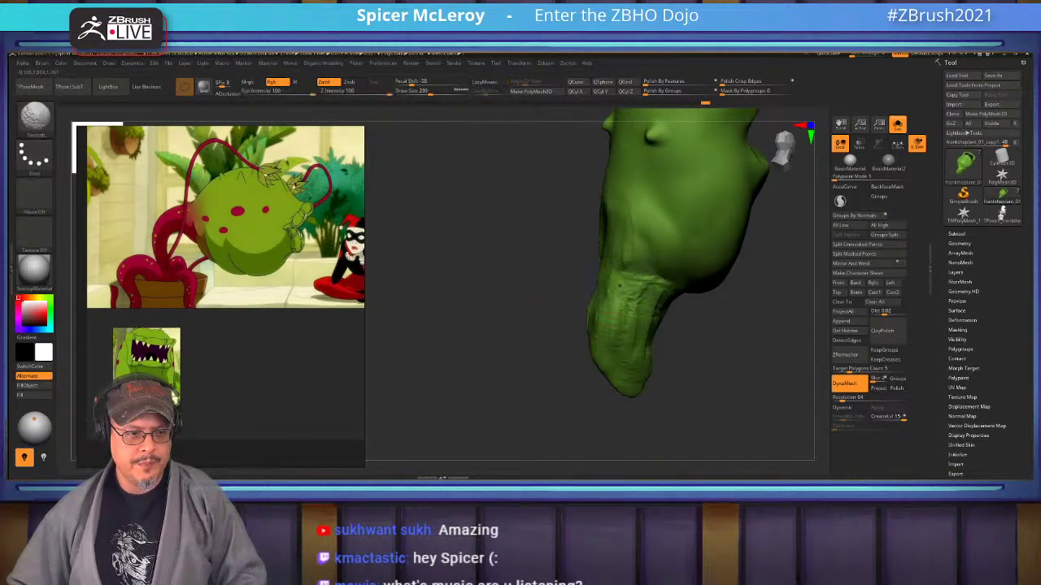
{"action": "left_click_drag", "start_coordinate": [642, 274], "coordinate": [642, 329], "text": "shift"}
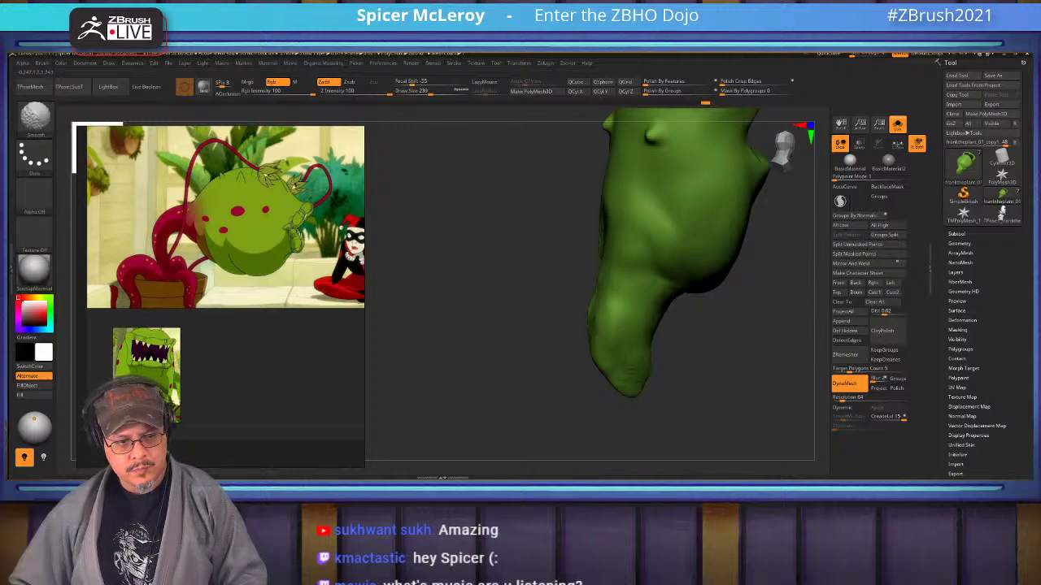
{"action": "left_click_drag", "start_coordinate": [528, 345], "coordinate": [683, 346]}
{"action": "left_click_drag", "start_coordinate": [600, 236], "coordinate": [595, 285], "text": "shift"}
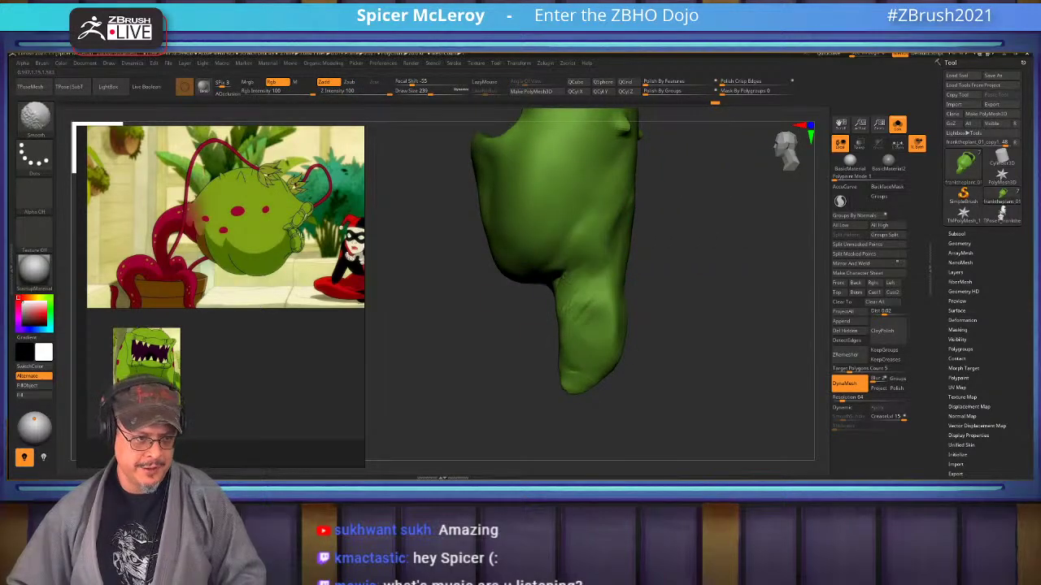
{"action": "left_click_drag", "start_coordinate": [600, 330], "coordinate": [576, 379], "text": "shift"}
Wrap ClayBuildup strokes around the stem to round it out and smooth them.
{"action": "left_click_drag", "start_coordinate": [504, 357], "coordinate": [610, 359]}
{"action": "mouse_move", "coordinate": [555, 293]}
{"action": "left_mouse_down"}
{"action": "mouse_move", "coordinate": [598, 320]}
{"action": "mouse_move", "coordinate": [601, 345]}
{"action": "mouse_move", "coordinate": [575, 361]}
{"action": "mouse_move", "coordinate": [479, 366]}
{"action": "left_mouse_up"}
{"action": "mouse_move", "coordinate": [640, 345]}
{"action": "left_mouse_down"}
{"action": "mouse_move", "coordinate": [615, 366]}
{"action": "mouse_move", "coordinate": [604, 357]}
{"action": "mouse_move", "coordinate": [639, 335]}
{"action": "mouse_move", "coordinate": [608, 312]}
{"action": "mouse_move", "coordinate": [625, 292]}
{"action": "mouse_move", "coordinate": [589, 284]}
{"action": "left_mouse_up"}
{"action": "left_click_drag", "start_coordinate": [488, 341], "coordinate": [577, 345]}
{"action": "mouse_move", "coordinate": [600, 286]}
{"action": "left_mouse_down"}
{"action": "mouse_move", "coordinate": [563, 305]}
{"action": "mouse_move", "coordinate": [564, 342]}
{"action": "left_mouse_up"}
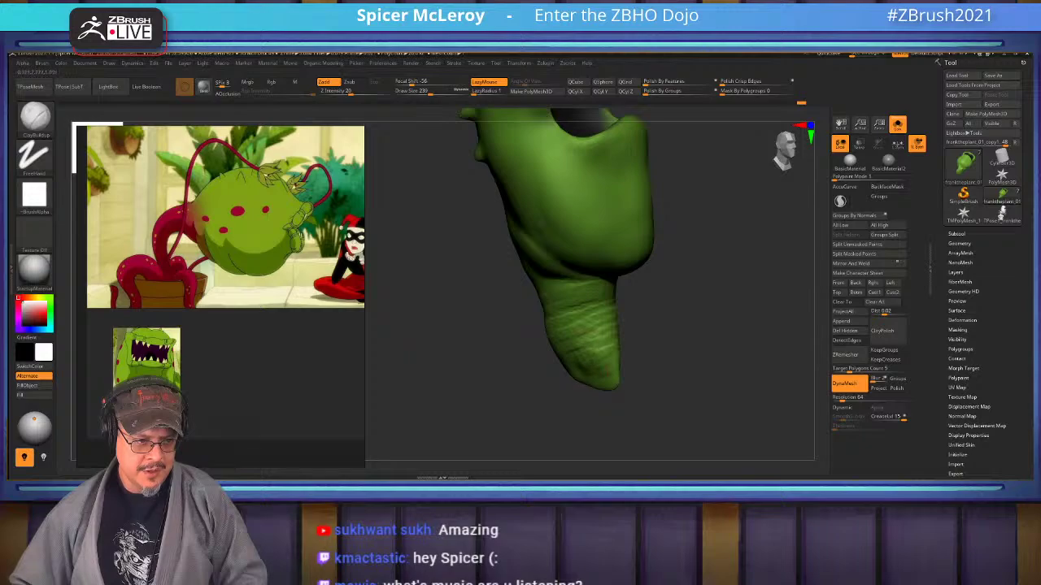
{"action": "left_click_drag", "start_coordinate": [488, 358], "coordinate": [600, 384]}
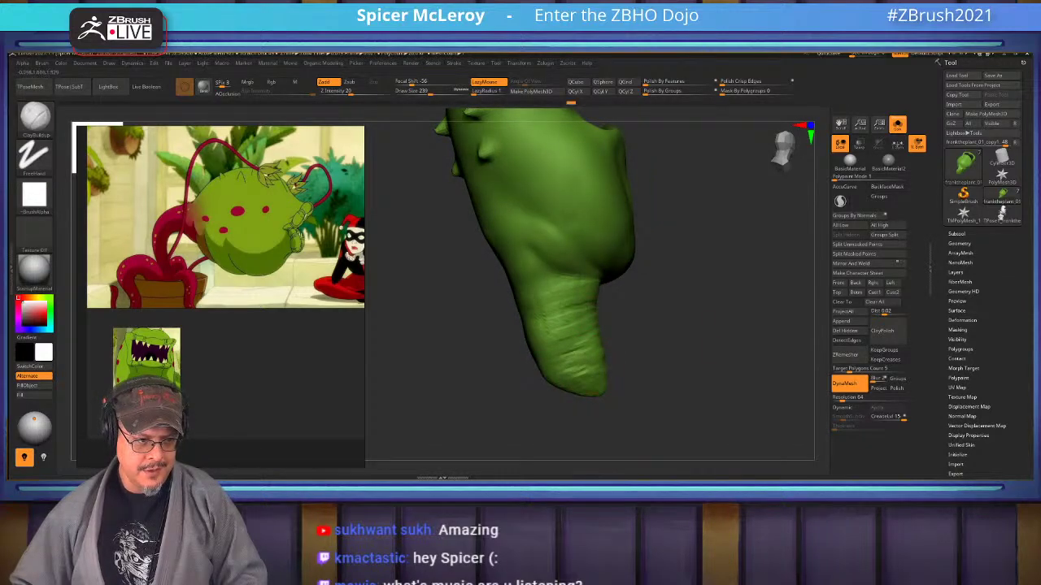
{"action": "mouse_move", "coordinate": [548, 282]}
{"action": "left_mouse_down"}
{"action": "mouse_move", "coordinate": [557, 335]}
{"action": "mouse_move", "coordinate": [584, 382]}
{"action": "mouse_move", "coordinate": [571, 325]}
{"action": "left_mouse_up"}
{"action": "key", "text": "shift"}
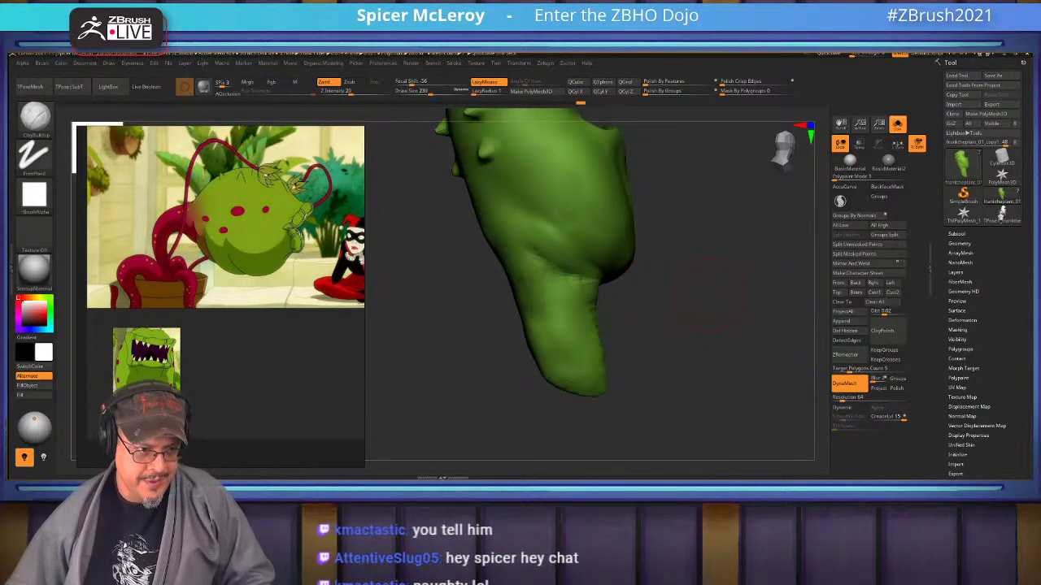
Thicken the stem's side just under the jaw with ClayBuildup and smooth the added volume.
{"action": "mouse_move", "coordinate": [801, 332]}
{"action": "left_mouse_down"}
{"action": "mouse_move", "coordinate": [678, 298]}
{"action": "mouse_move", "coordinate": [688, 358]}
{"action": "mouse_move", "coordinate": [670, 348]}
{"action": "mouse_move", "coordinate": [731, 362]}
{"action": "left_mouse_up"}
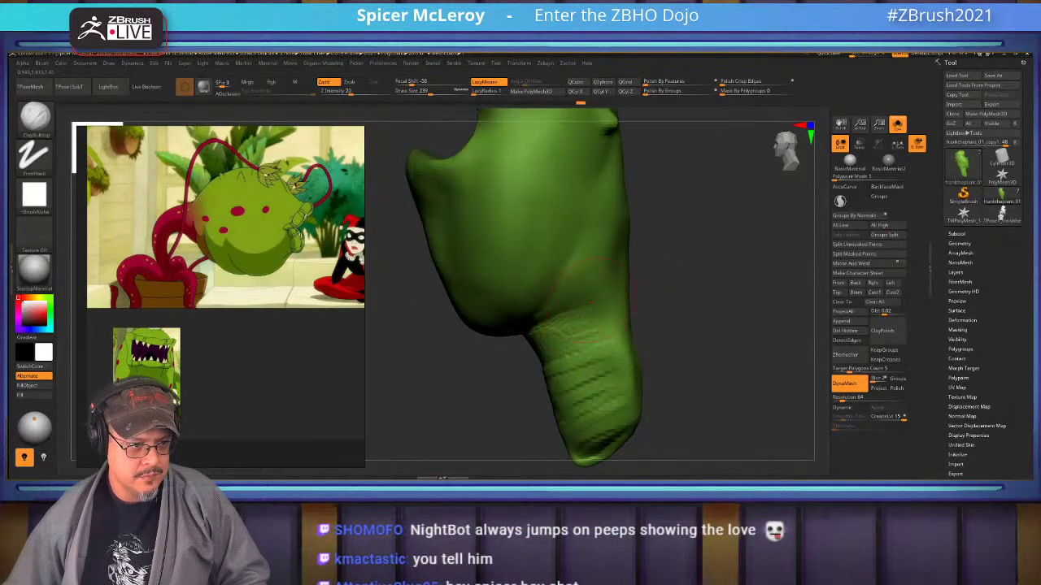
{"action": "mouse_move", "coordinate": [540, 328]}
{"action": "left_mouse_down"}
{"action": "mouse_move", "coordinate": [579, 319]}
{"action": "mouse_move", "coordinate": [600, 388]}
{"action": "left_mouse_up"}
{"action": "mouse_move", "coordinate": [600, 389]}
{"action": "left_mouse_down", "text": "shift"}
{"action": "mouse_move", "coordinate": [579, 345]}
{"action": "mouse_move", "coordinate": [603, 390]}
{"action": "mouse_move", "coordinate": [599, 371]}
{"action": "left_mouse_up", "text": "shift"}
{"action": "left_click_drag", "start_coordinate": [681, 375], "coordinate": [715, 381]}
{"action": "left_click_drag", "start_coordinate": [659, 329], "coordinate": [699, 280], "text": "shift"}
{"action": "left_click_drag", "start_coordinate": [699, 326], "coordinate": [679, 321]}
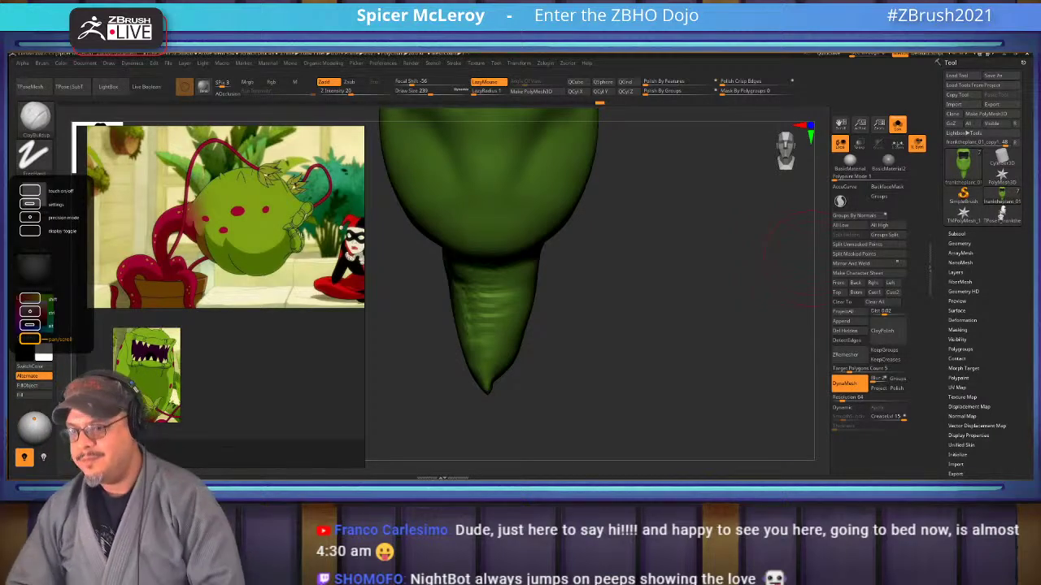
Build up the front and edges of the stem below the chin with ClayBuildup.
{"action": "left_click_drag", "start_coordinate": [801, 262], "coordinate": [530, 265]}
{"action": "mouse_move", "coordinate": [527, 317]}
{"action": "left_mouse_down"}
{"action": "mouse_move", "coordinate": [561, 280]}
{"action": "mouse_move", "coordinate": [567, 345]}
{"action": "mouse_move", "coordinate": [592, 335]}
{"action": "left_mouse_up"}
{"action": "left_click_drag", "start_coordinate": [544, 381], "coordinate": [597, 363]}
{"action": "mouse_move", "coordinate": [550, 407]}
{"action": "left_mouse_down"}
{"action": "mouse_move", "coordinate": [599, 384]}
{"action": "mouse_move", "coordinate": [573, 416]}
{"action": "mouse_move", "coordinate": [595, 424]}
{"action": "left_mouse_up"}
{"action": "left_click_drag", "start_coordinate": [651, 366], "coordinate": [785, 364]}
{"action": "left_click_drag", "start_coordinate": [624, 318], "coordinate": [625, 370]}
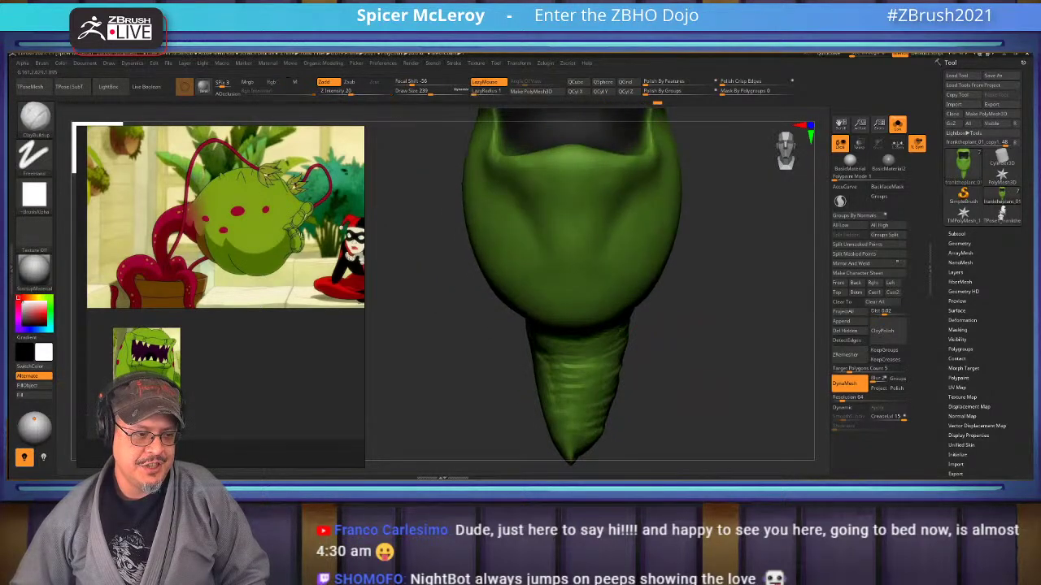
Turn off Solo to show the full plant and inspect the thickened stem against the pot and vines.
{"action": "left_click_drag", "start_coordinate": [707, 366], "coordinate": [706, 313], "text": "alt"}
{"action": "mouse_move", "coordinate": [780, 317]}
{"action": "left_mouse_down"}
{"action": "mouse_move", "coordinate": [675, 317]}
{"action": "mouse_move", "coordinate": [716, 285]}
{"action": "mouse_move", "coordinate": [719, 297]}
{"action": "left_mouse_up"}
{"action": "left_click", "coordinate": [898, 124]}
{"action": "key", "text": "f"}
{"action": "left_click_drag", "start_coordinate": [671, 334], "coordinate": [703, 327], "text": "alt"}
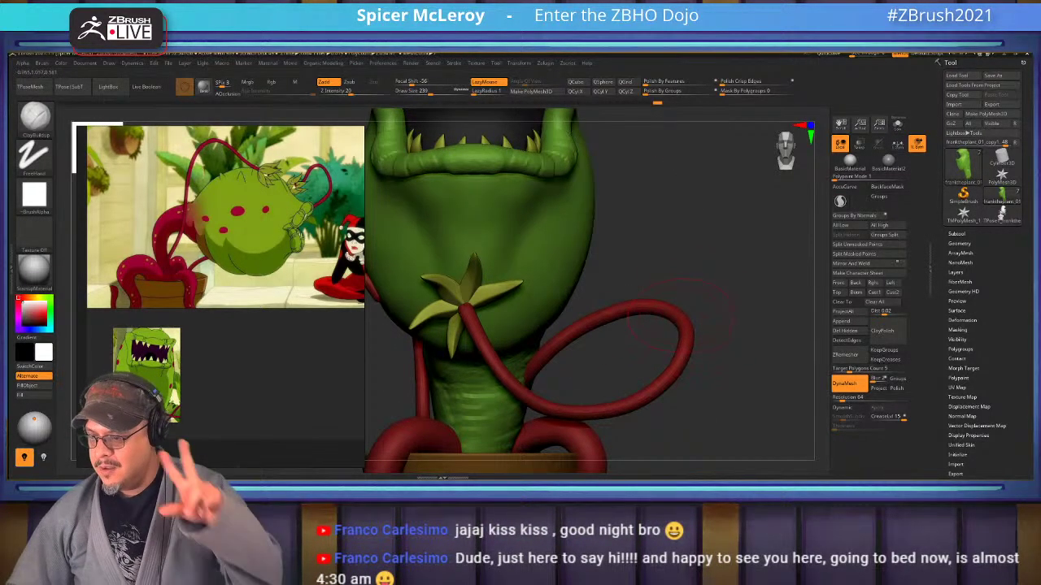
{"action": "mouse_move", "coordinate": [756, 338]}
{"action": "left_mouse_down"}
{"action": "mouse_move", "coordinate": [565, 318]}
{"action": "mouse_move", "coordinate": [579, 325]}
{"action": "left_mouse_up"}
{"action": "left_click_drag", "start_coordinate": [681, 368], "coordinate": [666, 313], "text": "alt"}
{"action": "mouse_move", "coordinate": [586, 313]}
{"action": "left_mouse_down"}
{"action": "mouse_move", "coordinate": [724, 301]}
{"action": "mouse_move", "coordinate": [697, 329]}
{"action": "mouse_move", "coordinate": [701, 385]}
{"action": "mouse_move", "coordinate": [700, 285]}
{"action": "left_mouse_up"}
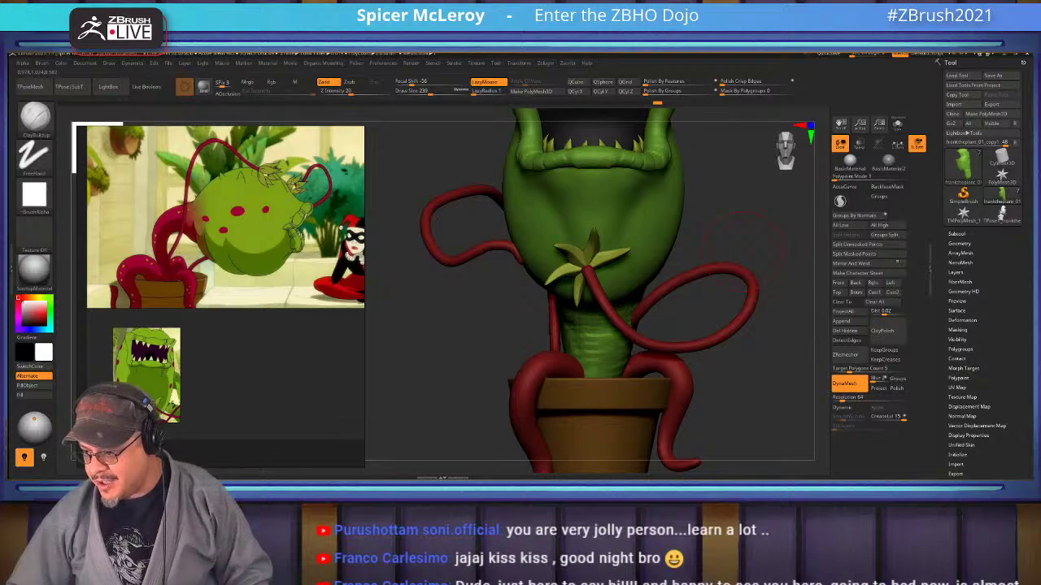
{"action": "left_click_drag", "start_coordinate": [737, 243], "coordinate": [579, 304]}
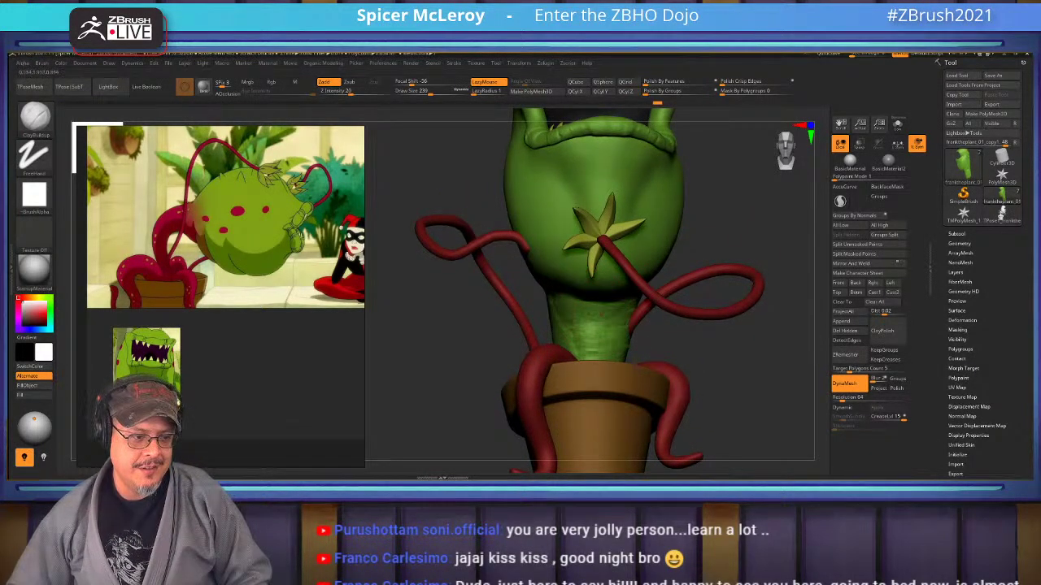
Add ClayBuildup strokes to the stem between the head and the pot, and smooth its surface.
{"action": "left_click_drag", "start_coordinate": [600, 354], "coordinate": [569, 351]}
{"action": "mouse_move", "coordinate": [605, 315]}
{"action": "left_mouse_down"}
{"action": "mouse_move", "coordinate": [561, 325]}
{"action": "mouse_move", "coordinate": [560, 335]}
{"action": "left_mouse_up"}
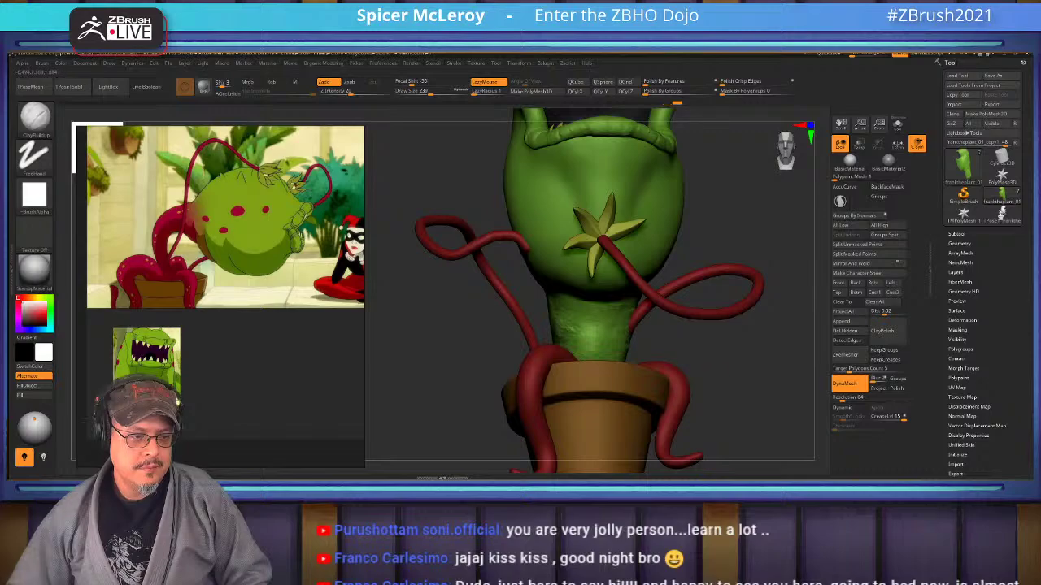
{"action": "mouse_move", "coordinate": [735, 313]}
{"action": "left_mouse_down", "text": "shift"}
{"action": "mouse_move", "coordinate": [746, 351]}
{"action": "mouse_move", "coordinate": [736, 313]}
{"action": "mouse_move", "coordinate": [789, 315]}
{"action": "left_mouse_up", "text": "shift"}
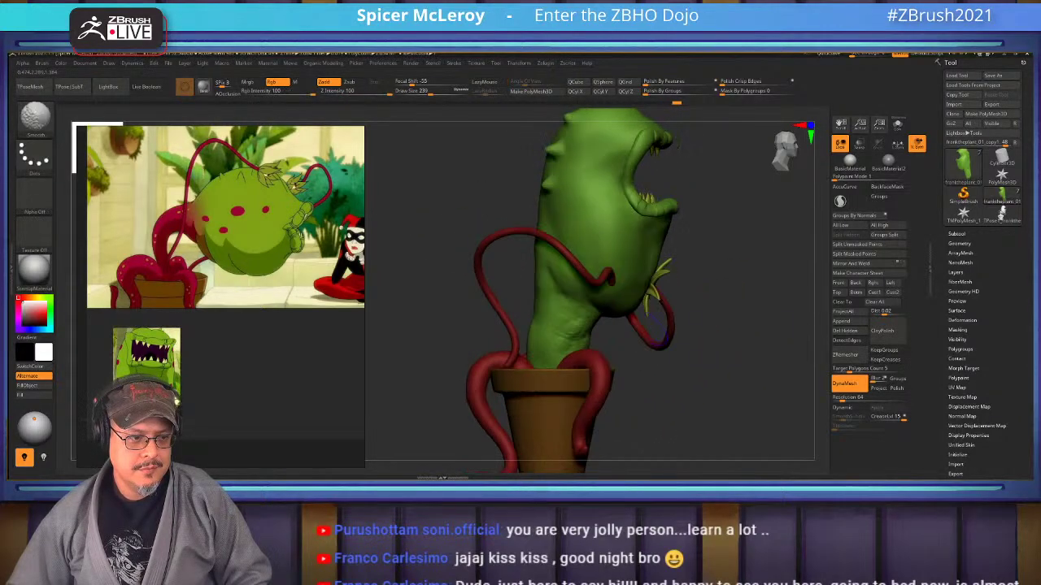
{"action": "left_click_drag", "start_coordinate": [569, 317], "coordinate": [561, 345]}
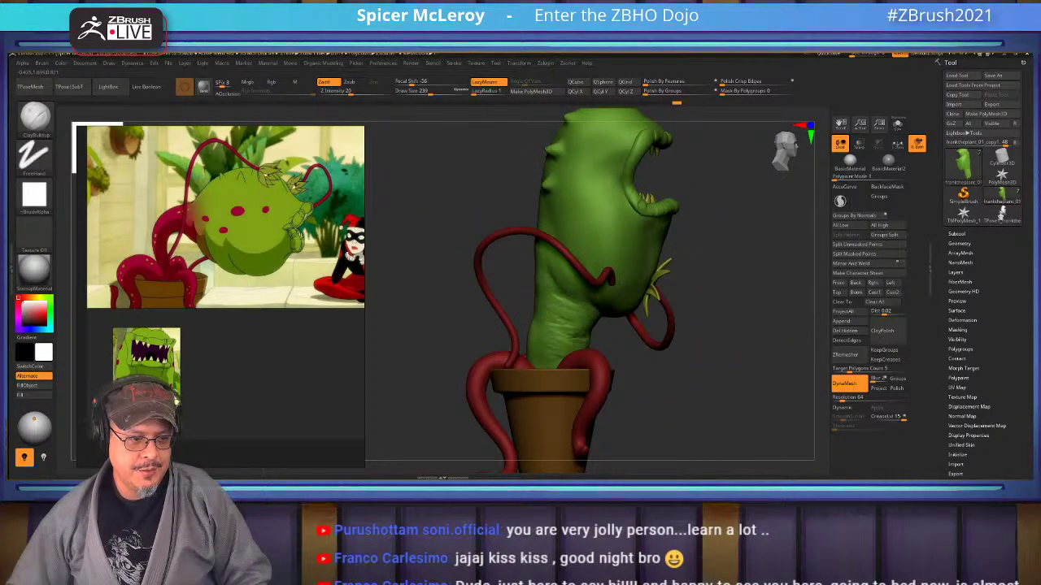
{"action": "key", "text": "shift"}
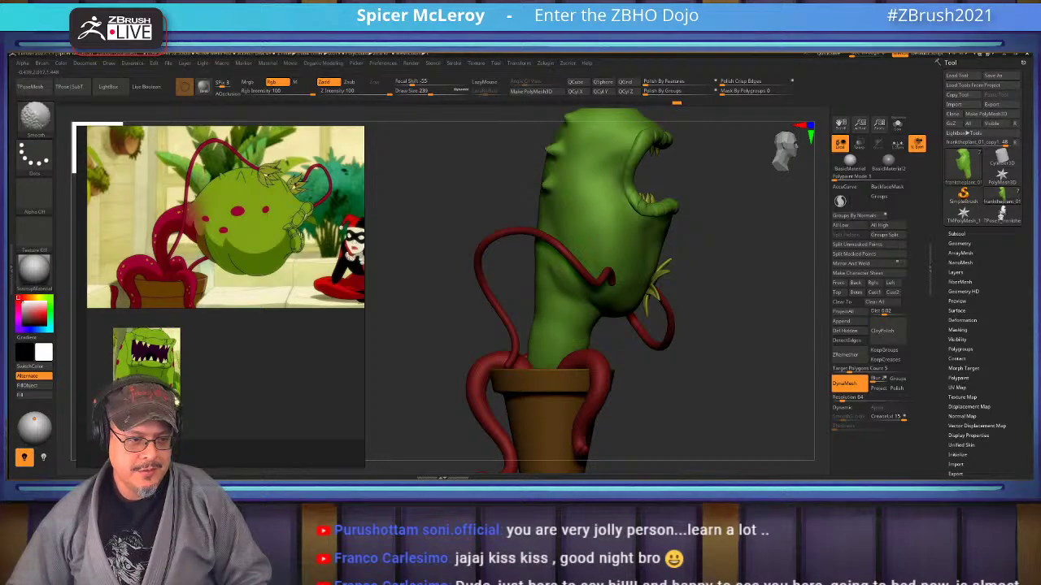
{"action": "left_click_drag", "start_coordinate": [700, 325], "coordinate": [772, 326]}
{"action": "mouse_move", "coordinate": [716, 285]}
{"action": "left_mouse_down", "text": "alt"}
{"action": "mouse_move", "coordinate": [745, 337]}
{"action": "mouse_move", "coordinate": [712, 311]}
{"action": "left_mouse_up", "text": "alt"}
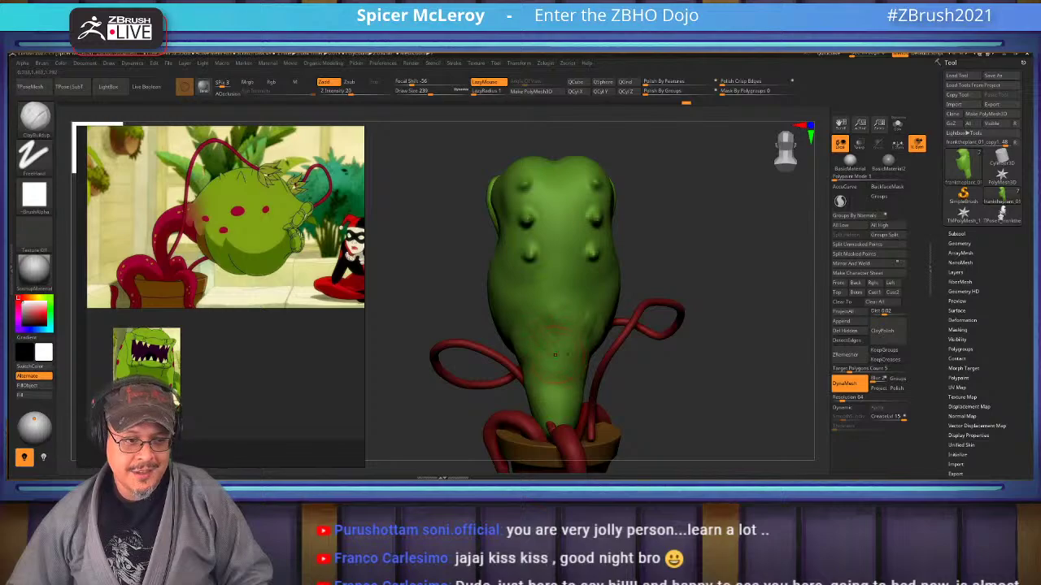
Smooth the clay strokes on the back of the stem and switch to the Move brush for side-view shaping.
{"action": "key", "text": "shift"}
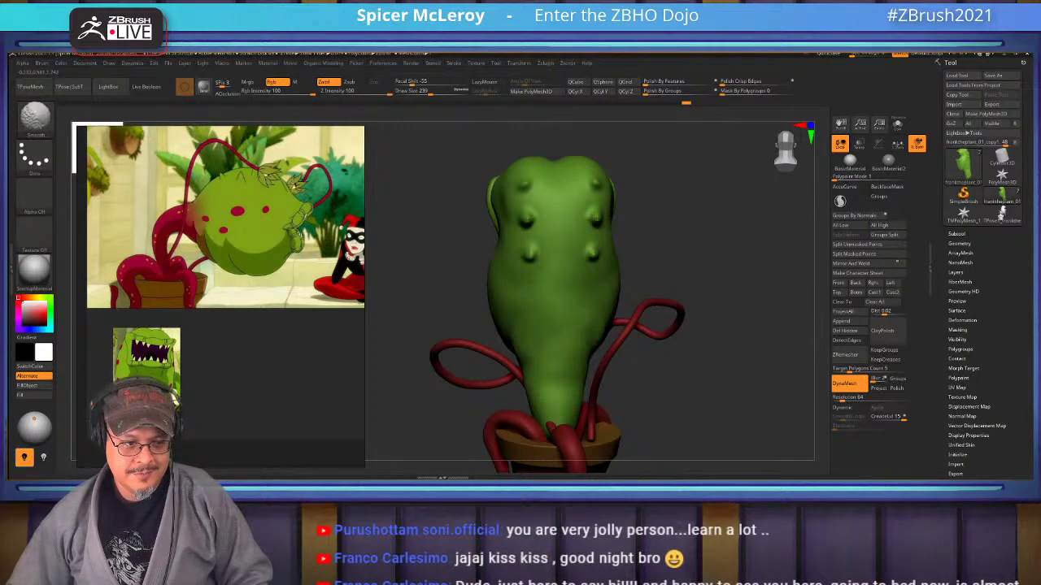
{"action": "key", "text": "l"}
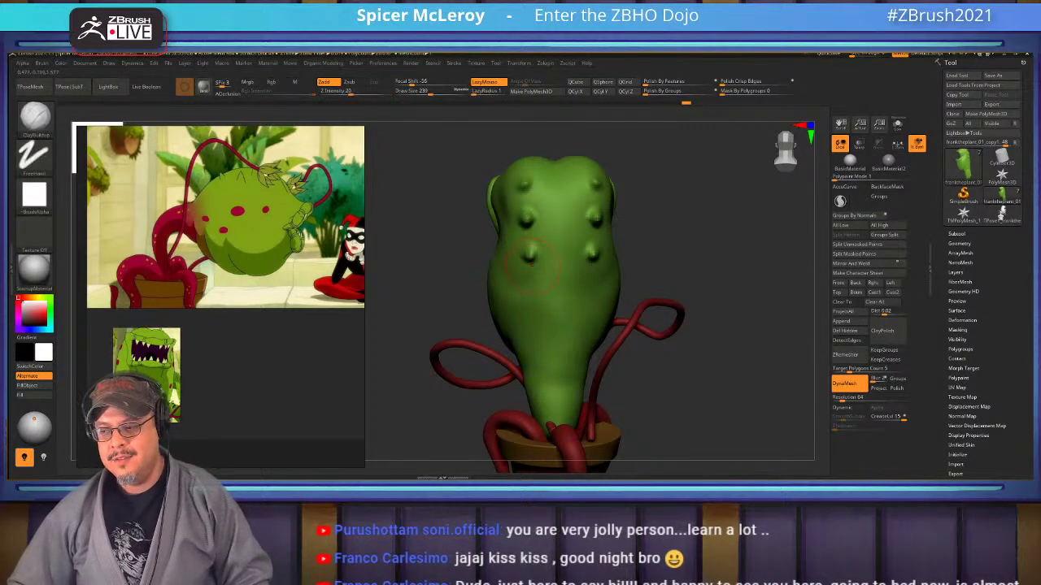
{"action": "left_click_drag", "start_coordinate": [697, 295], "coordinate": [709, 294], "text": "shift"}
{"action": "mouse_move", "coordinate": [781, 295]}
{"action": "left_mouse_down"}
{"action": "mouse_move", "coordinate": [696, 294]}
{"action": "mouse_move", "coordinate": [761, 280]}
{"action": "mouse_move", "coordinate": [757, 253]}
{"action": "mouse_move", "coordinate": [744, 253]}
{"action": "mouse_move", "coordinate": [756, 280]}
{"action": "left_mouse_up"}
{"action": "left_click_drag", "start_coordinate": [663, 291], "coordinate": [660, 290]}
{"action": "key", "text": "b"}
{"action": "key", "text": "m"}
{"action": "key", "text": "v"}
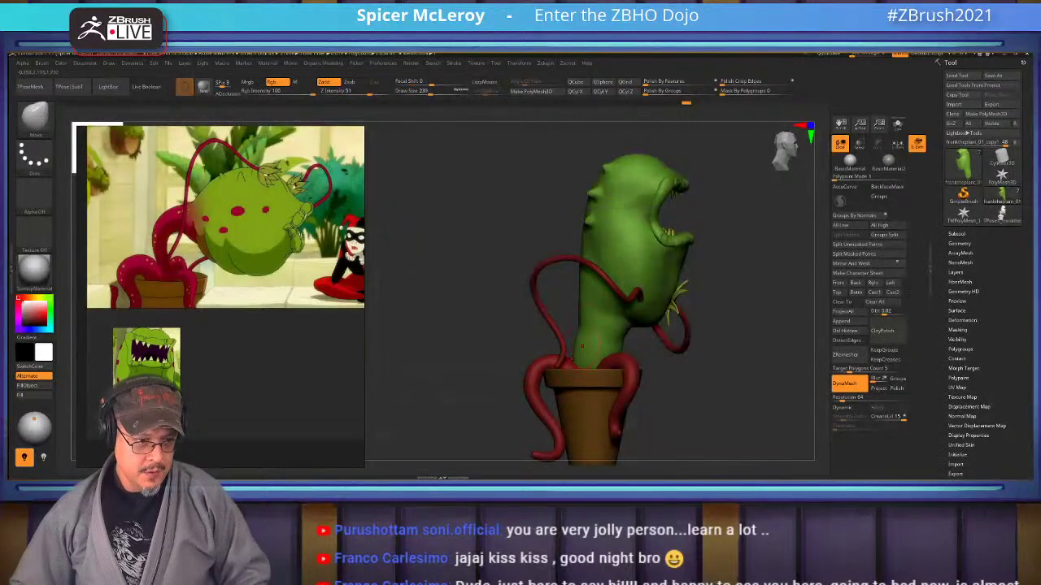
Push the back of the stem inward below the head with the Move brush at draw size 365 and smooth it.
{"action": "key", "text": "s"}
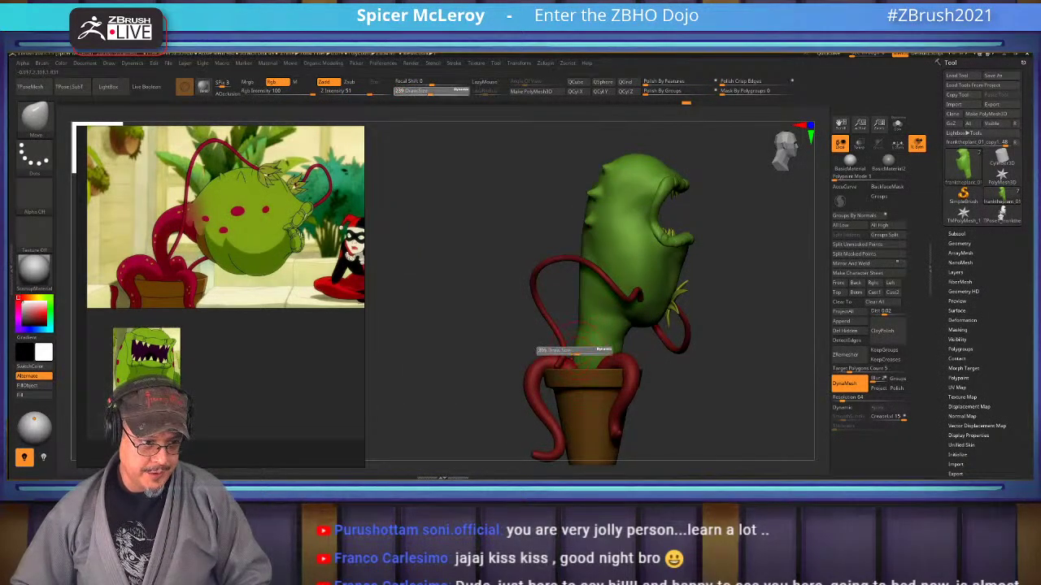
{"action": "left_click_drag", "start_coordinate": [582, 351], "coordinate": [582, 350]}
{"action": "key", "text": "b"}
{"action": "key", "text": "m"}
{"action": "key", "text": "v"}
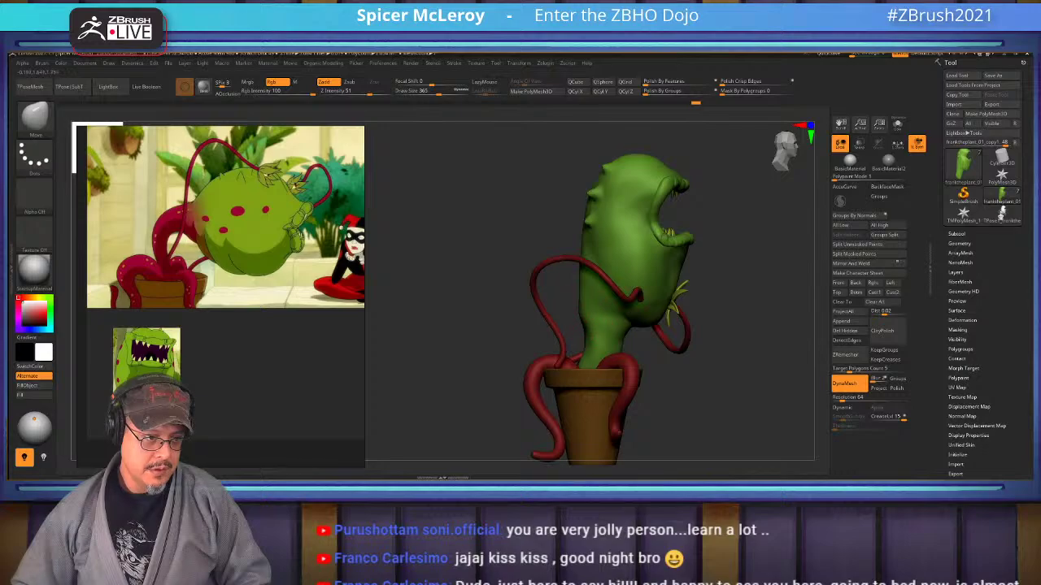
{"action": "left_click_drag", "start_coordinate": [581, 323], "coordinate": [590, 320]}
{"action": "key", "text": "shift"}
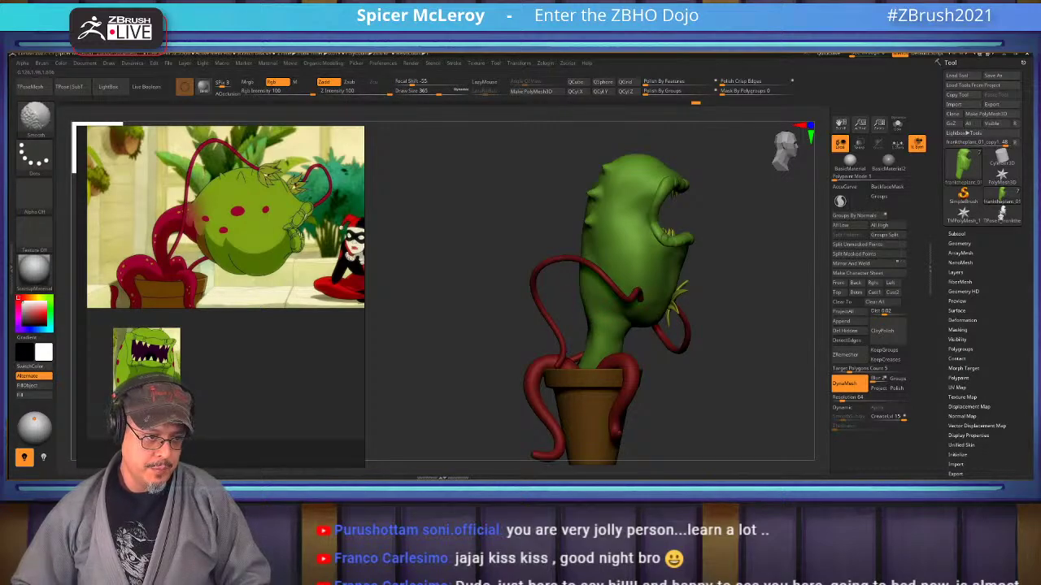
Reshape the back contour of the plant's head and body above the stem with a larger Move brush.
{"action": "mouse_move", "coordinate": [723, 208]}
{"action": "left_mouse_down", "text": "alt"}
{"action": "mouse_move", "coordinate": [695, 287]}
{"action": "mouse_move", "coordinate": [729, 286]}
{"action": "left_mouse_up", "text": "alt"}
{"action": "key", "text": "s"}
{"action": "left_click_drag", "start_coordinate": [562, 285], "coordinate": [551, 282]}
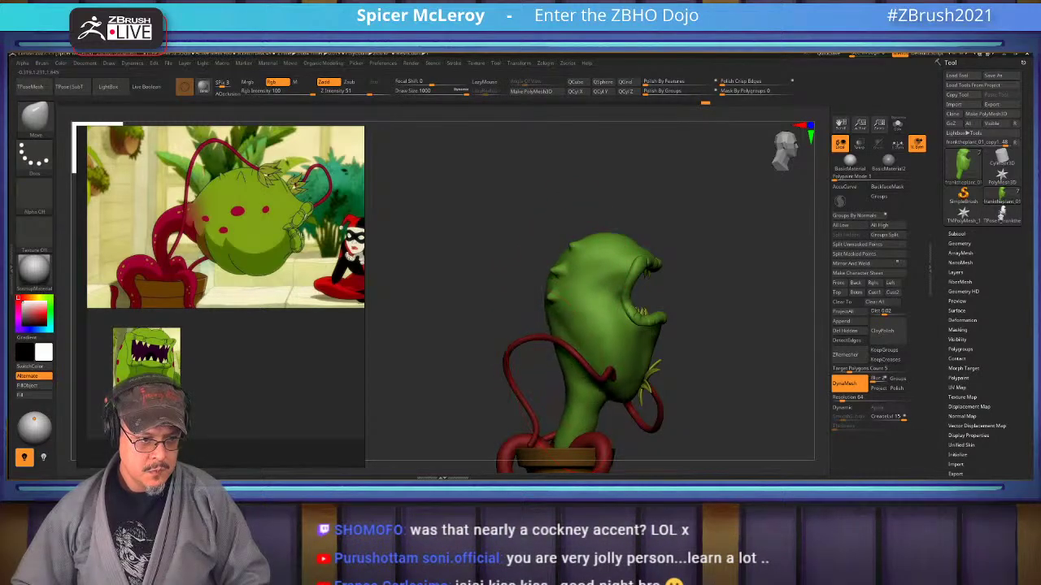
{"action": "key", "text": "shift"}
{"action": "key", "text": "s"}
{"action": "left_click_drag", "start_coordinate": [557, 360], "coordinate": [546, 359]}
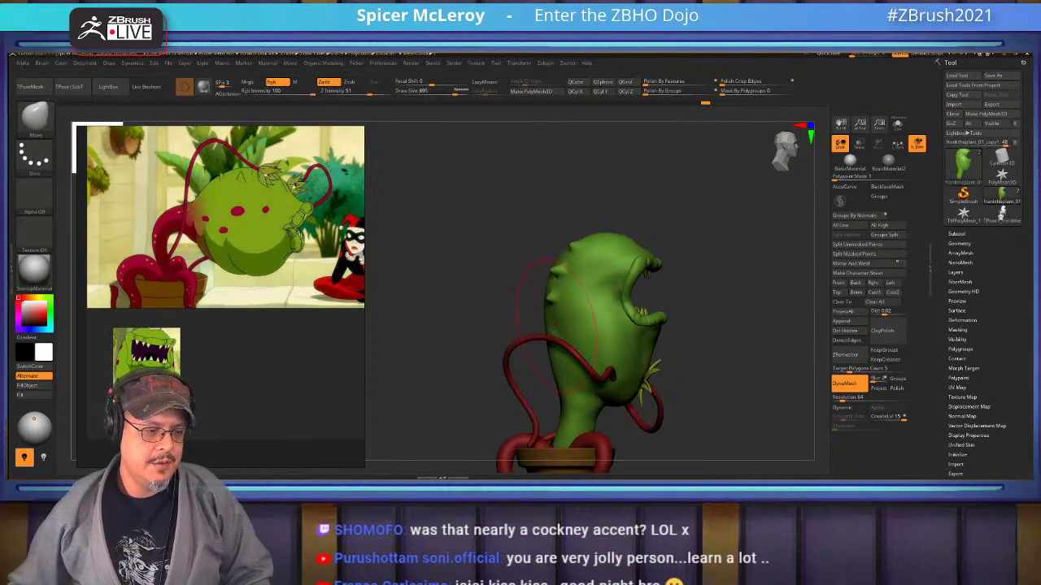
{"action": "left_click_drag", "start_coordinate": [721, 406], "coordinate": [742, 335], "text": "alt"}
{"action": "left_click", "coordinate": [679, 295], "text": "alt"}
{"action": "key", "text": "w"}
{"action": "left_click_drag", "start_coordinate": [707, 266], "coordinate": [717, 225], "text": "alt"}
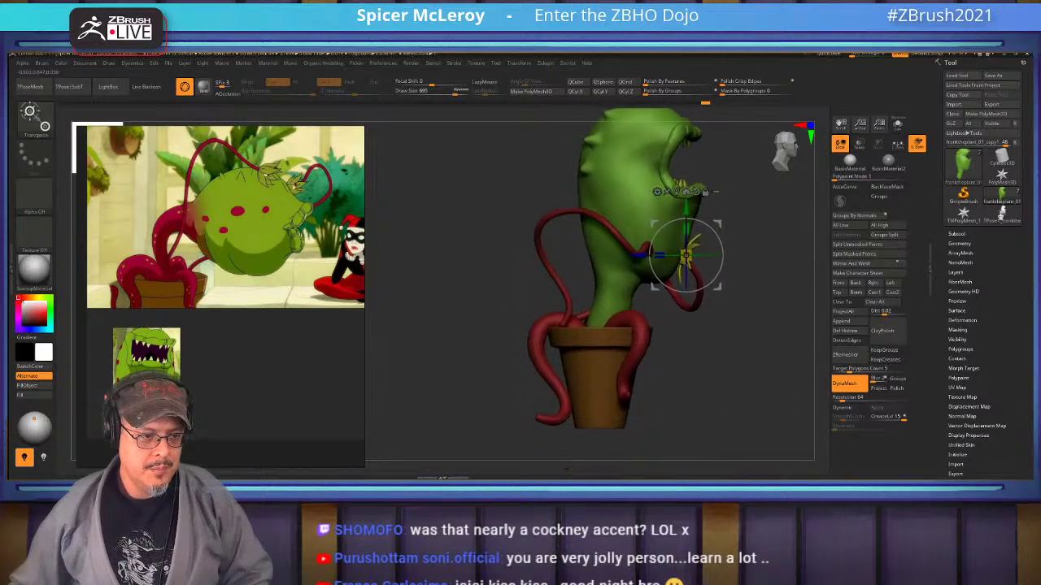
{"action": "key", "text": "q"}
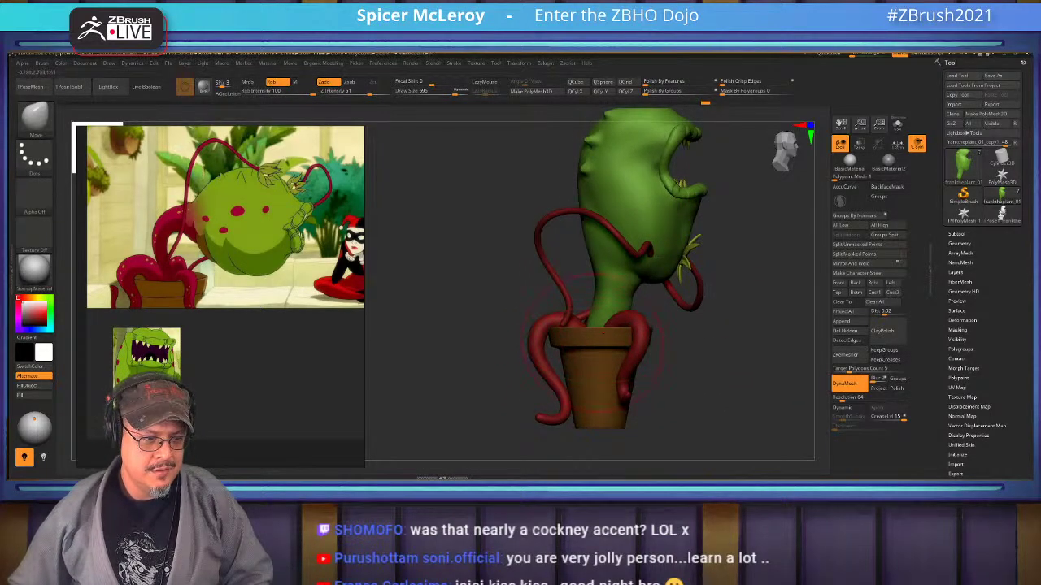
Select the pot, centre the gizmo on it and turn on transforming of all selected subtools.
{"action": "left_click", "coordinate": [600, 337], "text": "alt"}
{"action": "key", "text": "w"}
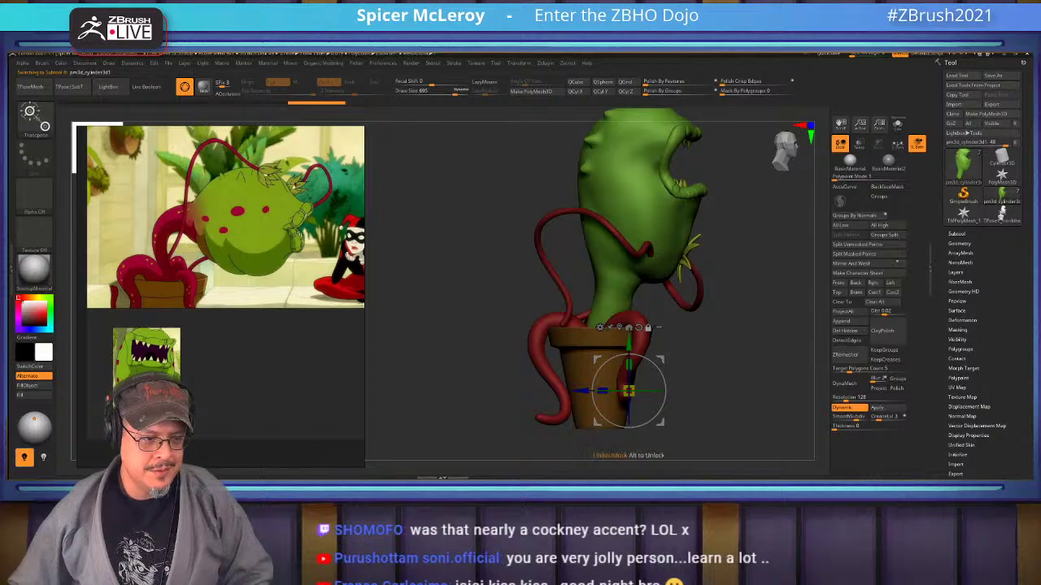
{"action": "left_click", "coordinate": [620, 327]}
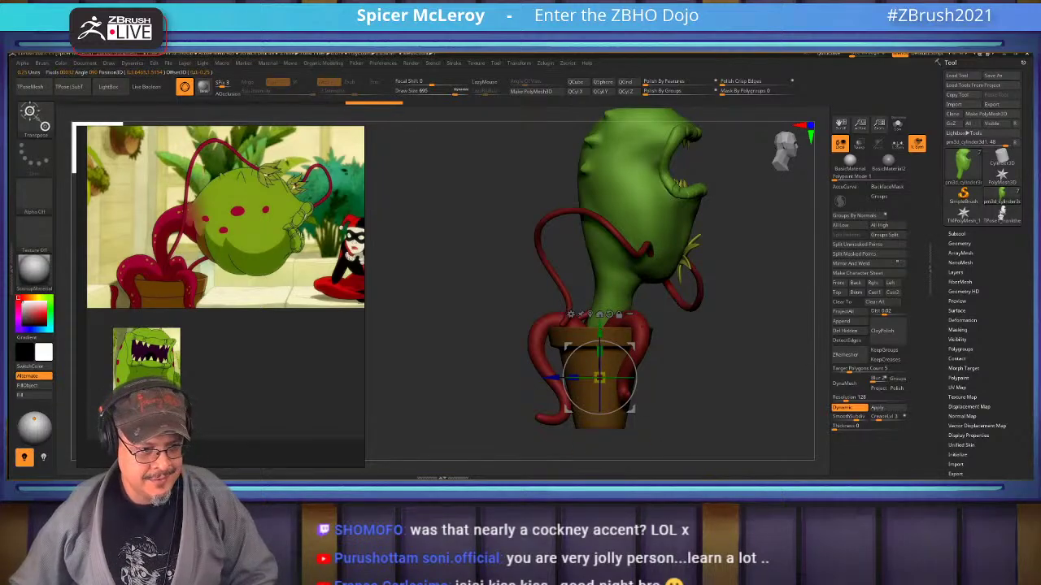
{"action": "left_click", "coordinate": [630, 314]}
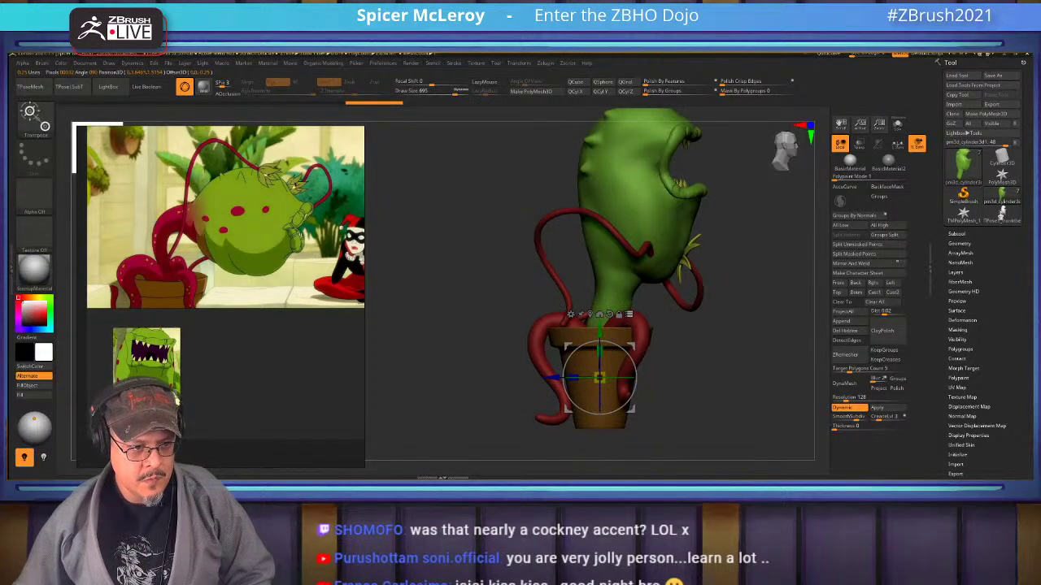
Exclude the green body from the transform selection and shift the pot and vines about 0.3 units forward under the head.
{"action": "key", "text": "ctrl"}
{"action": "left_click_drag", "start_coordinate": [698, 440], "coordinate": [477, 468], "text": "ctrl+shift"}
{"action": "left_click", "coordinate": [534, 286], "text": "ctrl+shift"}
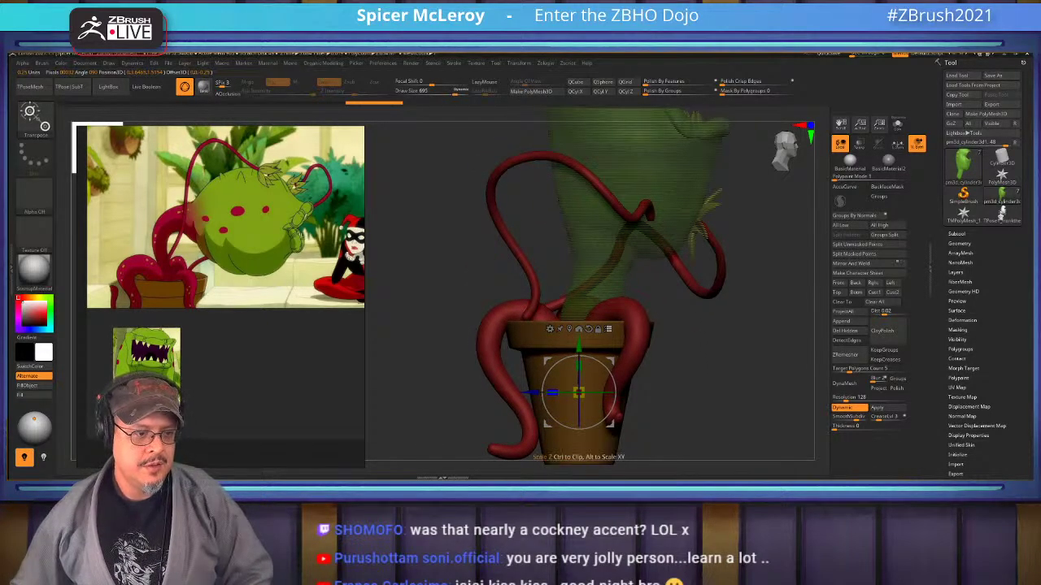
{"action": "left_click_drag", "start_coordinate": [530, 393], "coordinate": [552, 393]}
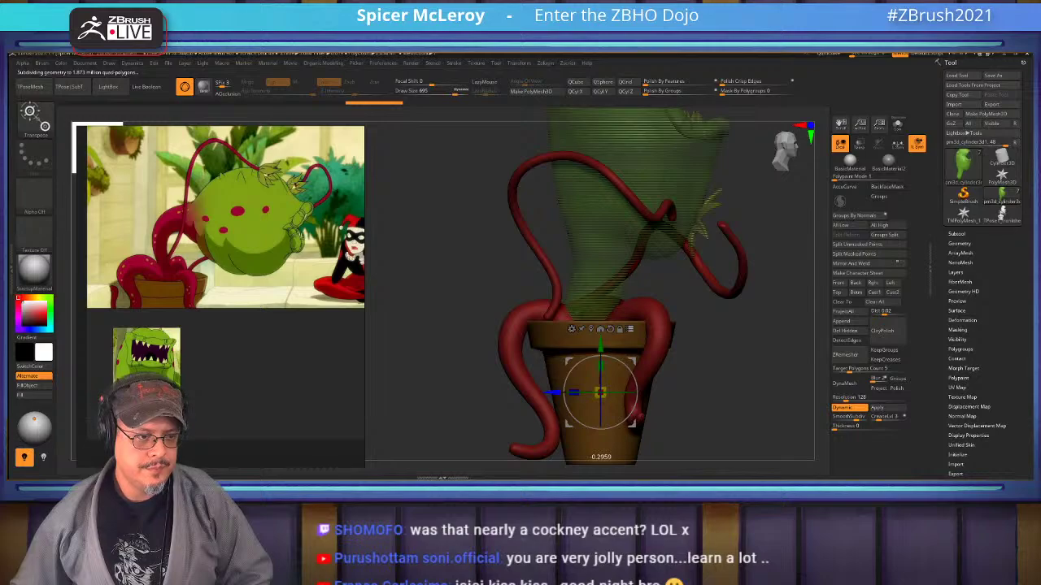
{"action": "key", "text": "q"}
Inspect the placement of the pot and vines against the stem from behind and from the side.
{"action": "left_click_drag", "start_coordinate": [773, 333], "coordinate": [683, 329]}
{"action": "mouse_move", "coordinate": [772, 293]}
{"action": "left_mouse_down", "text": "alt"}
{"action": "mouse_move", "coordinate": [768, 335]}
{"action": "mouse_move", "coordinate": [500, 333]}
{"action": "left_mouse_up", "text": "alt"}
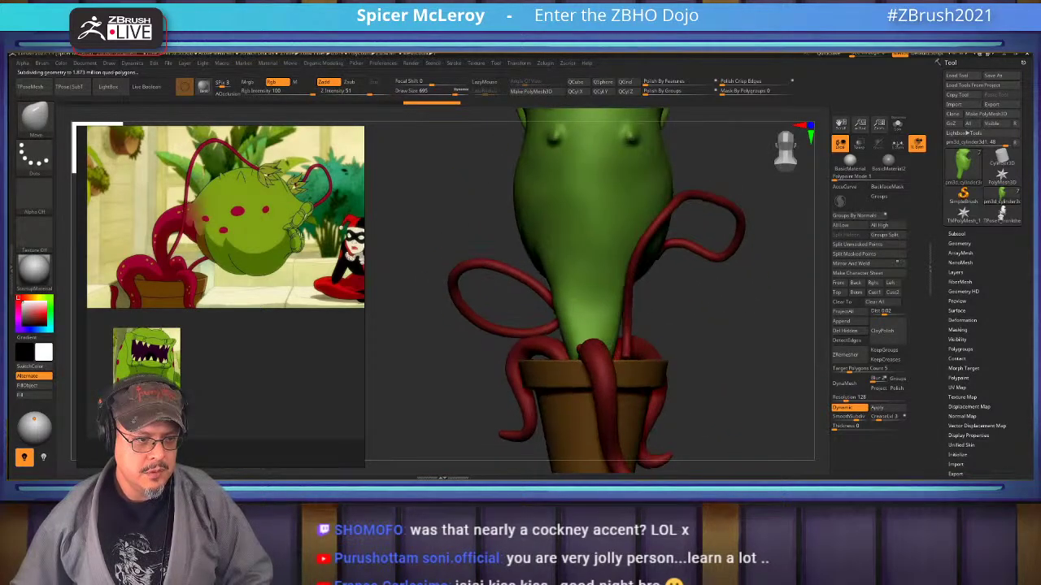
{"action": "key", "text": "w"}
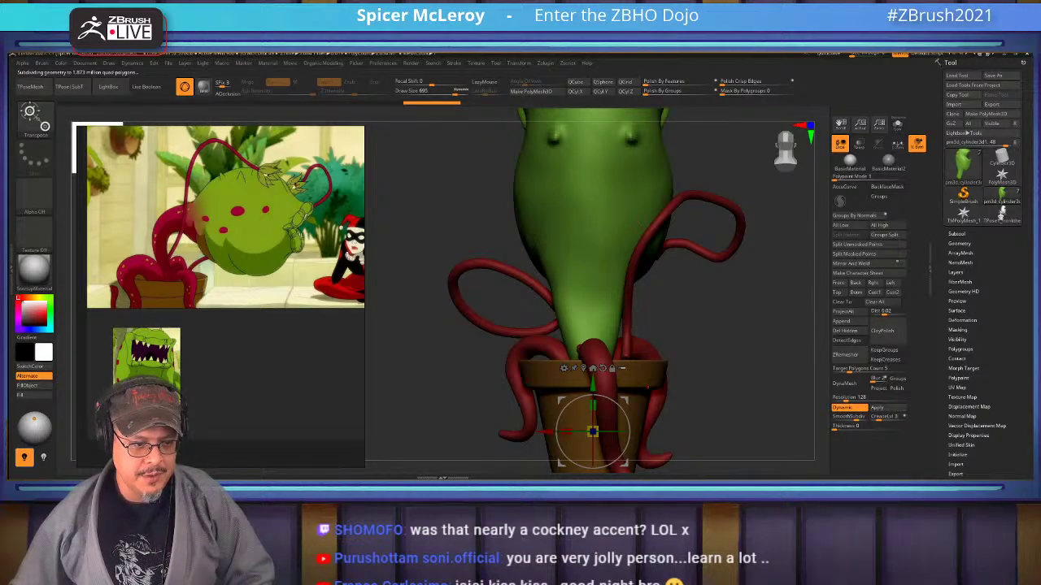
{"action": "left_click", "coordinate": [622, 369]}
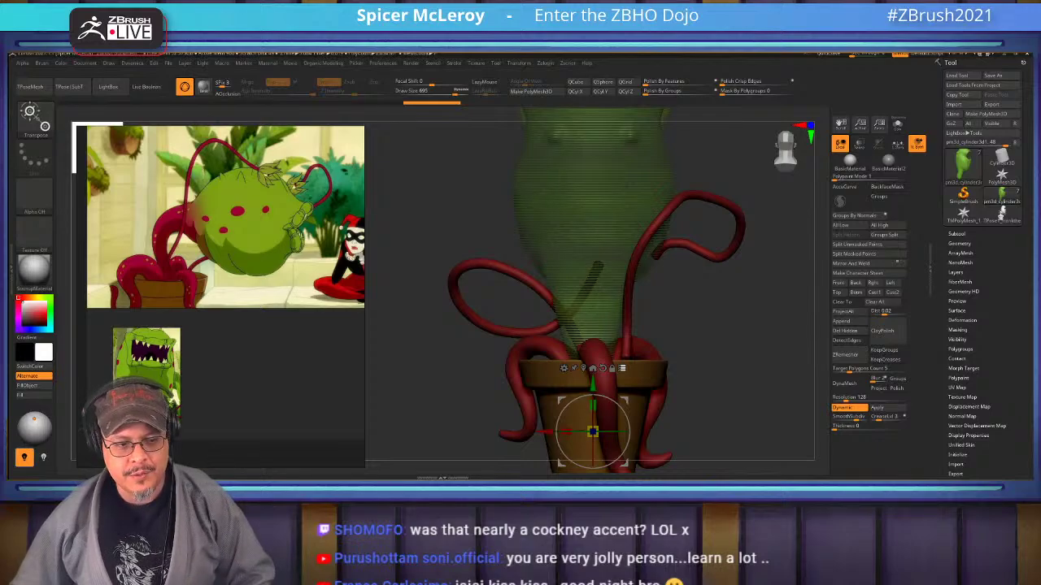
{"action": "left_click", "coordinate": [622, 368]}
{"action": "left_click_drag", "start_coordinate": [748, 326], "coordinate": [650, 260]}
{"action": "left_click_drag", "start_coordinate": [716, 260], "coordinate": [714, 286], "text": "alt"}
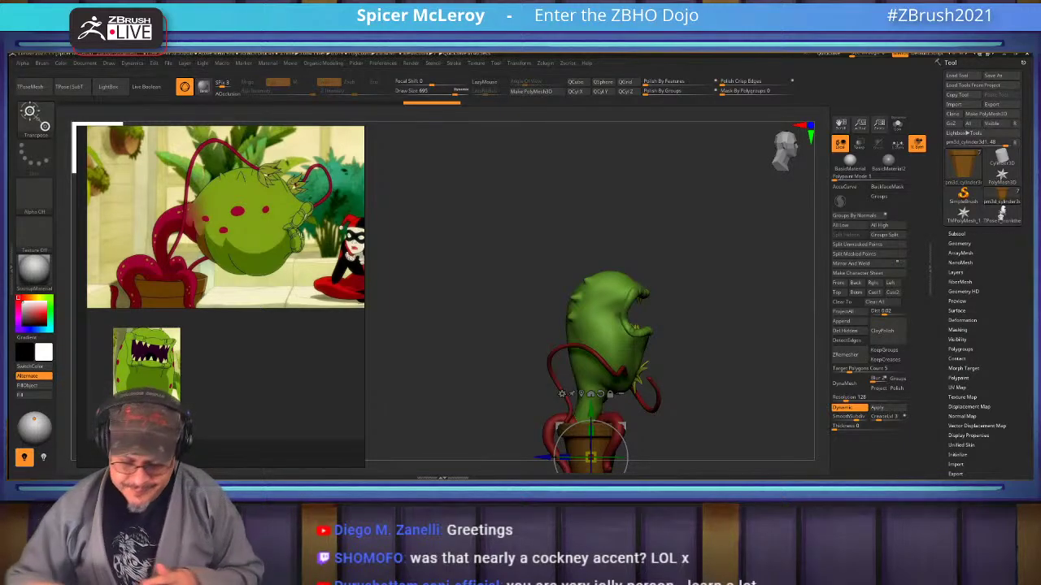
{"action": "key", "text": "q"}
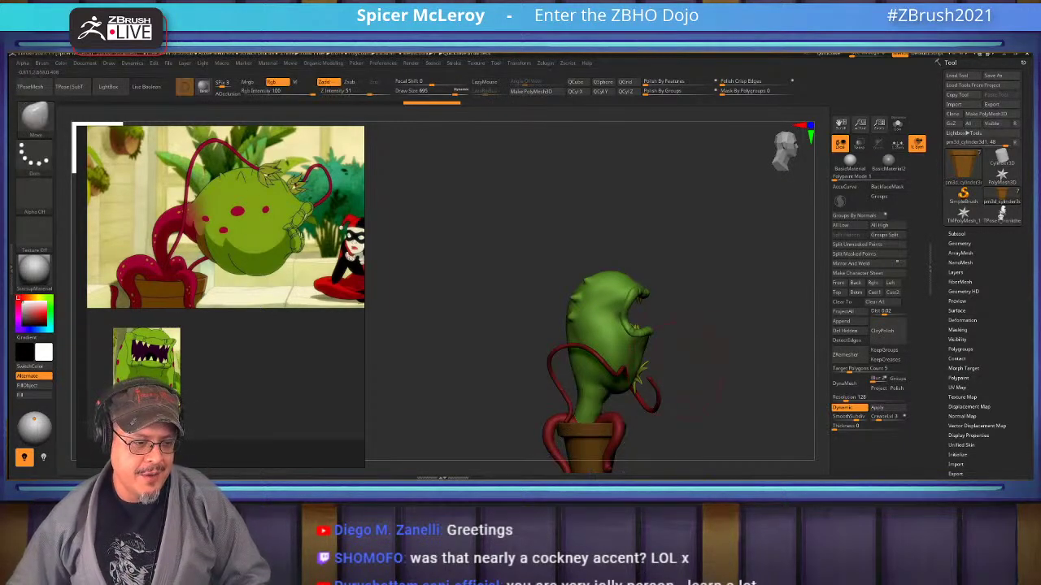
Reduce the Move brush's draw size to about 324 and make the green plant body the active subtool.
{"action": "mouse_move", "coordinate": [732, 366]}
{"action": "left_mouse_down", "text": "alt"}
{"action": "mouse_move", "coordinate": [738, 257]}
{"action": "mouse_move", "coordinate": [739, 393]}
{"action": "left_mouse_up", "text": "alt"}
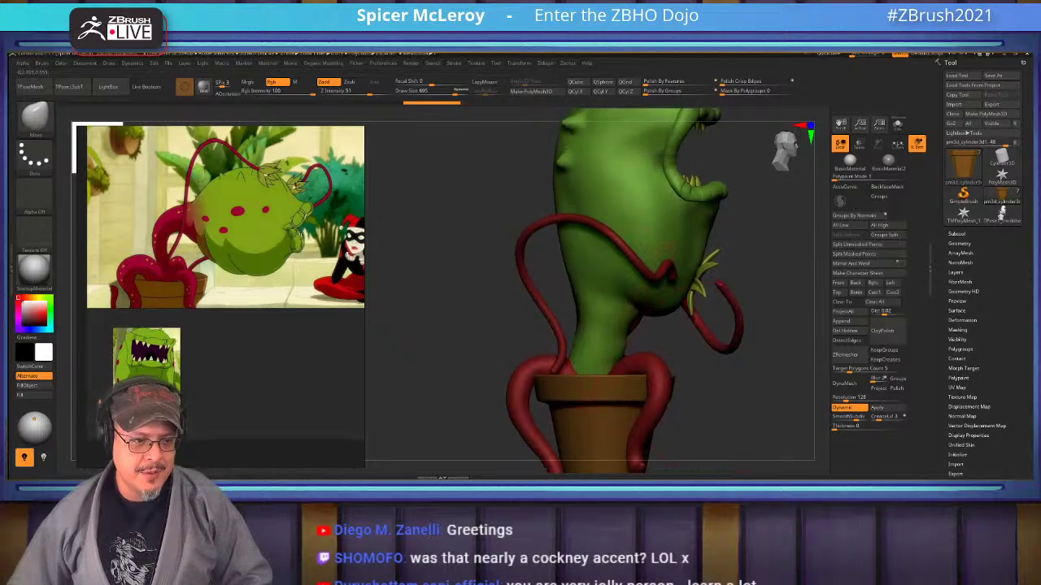
{"action": "key", "text": "s"}
{"action": "left_click_drag", "start_coordinate": [621, 337], "coordinate": [622, 337]}
{"action": "left_click", "coordinate": [615, 335], "text": "alt"}
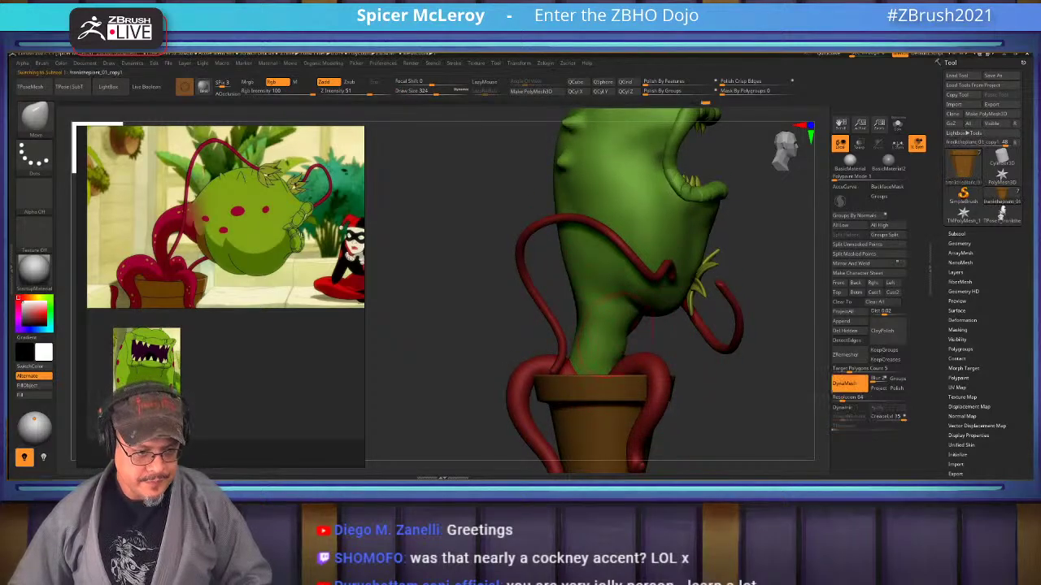
{"action": "left_click_drag", "start_coordinate": [696, 358], "coordinate": [616, 345]}
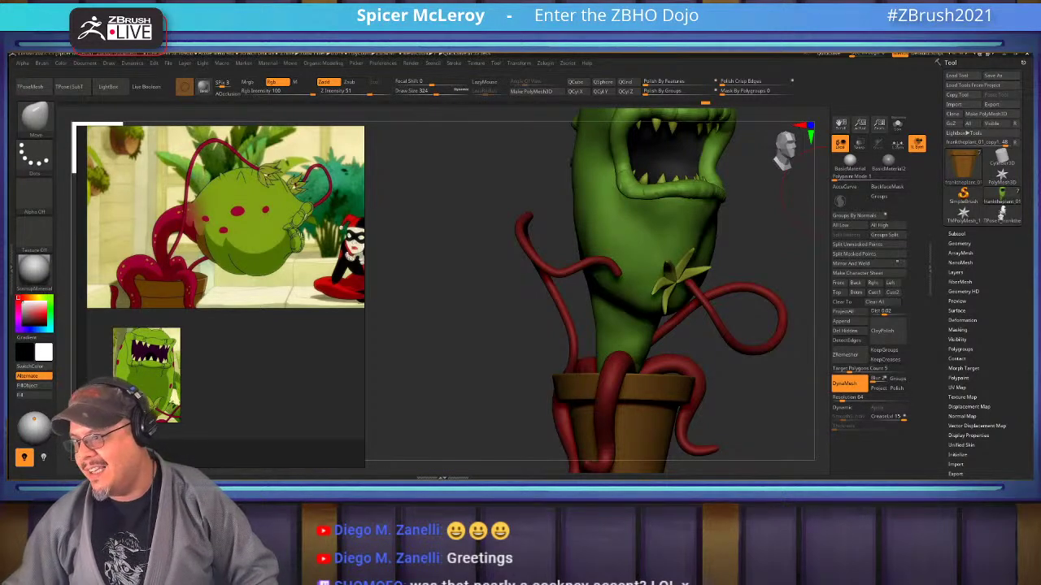
Switch to the browser, move the floating reference images aside and open the Character Creation for Collectibles course on XMD Academy.
{"action": "left_click_drag", "start_coordinate": [1033, 140], "coordinate": [683, 53]}
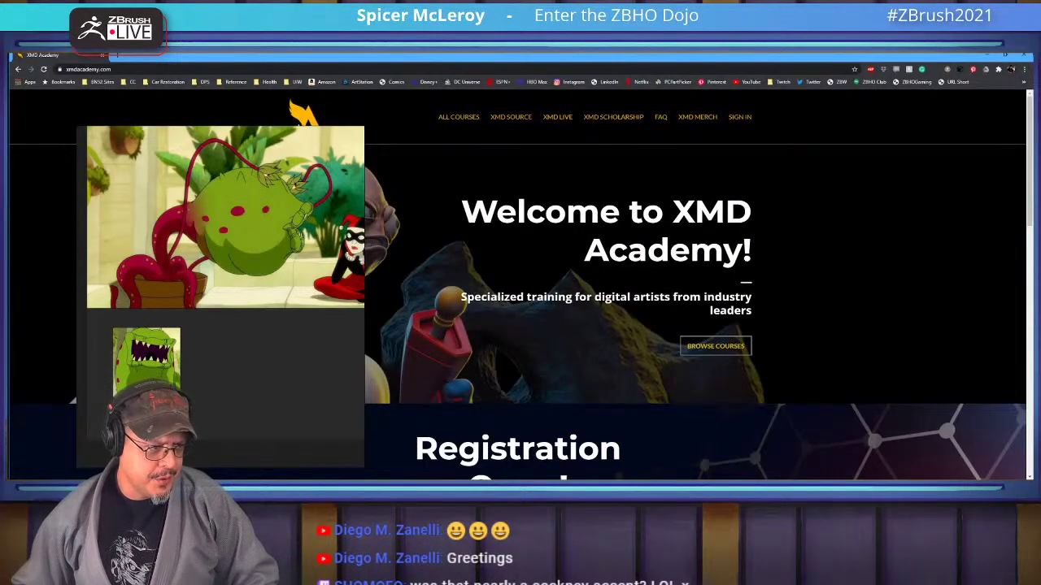
{"action": "right_click_drag", "start_coordinate": [276, 244], "coordinate": [57, 236]}
{"action": "scroll", "coordinate": [585, 309], "scroll_direction": "down", "scroll_amount": 5}
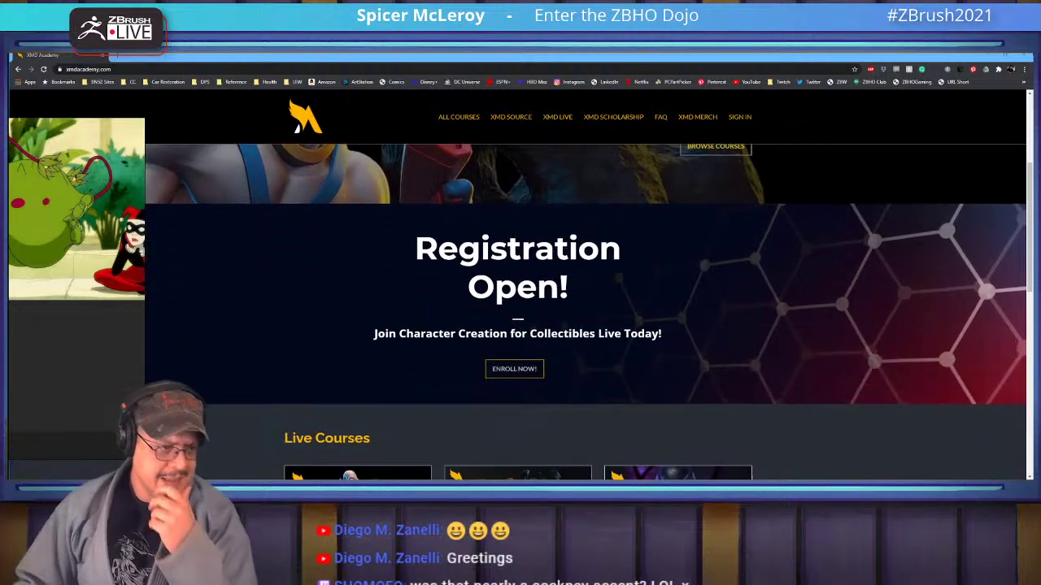
{"action": "scroll", "coordinate": [586, 309], "scroll_direction": "up", "scroll_amount": 3}
{"action": "scroll", "coordinate": [585, 309], "scroll_direction": "down", "scroll_amount": 5}
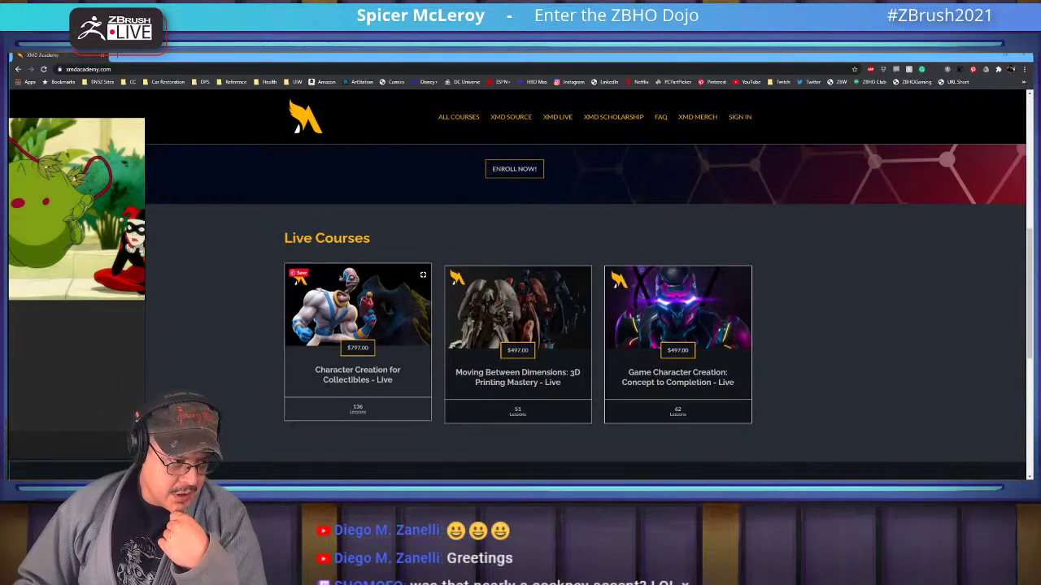
{"action": "left_click", "coordinate": [358, 325]}
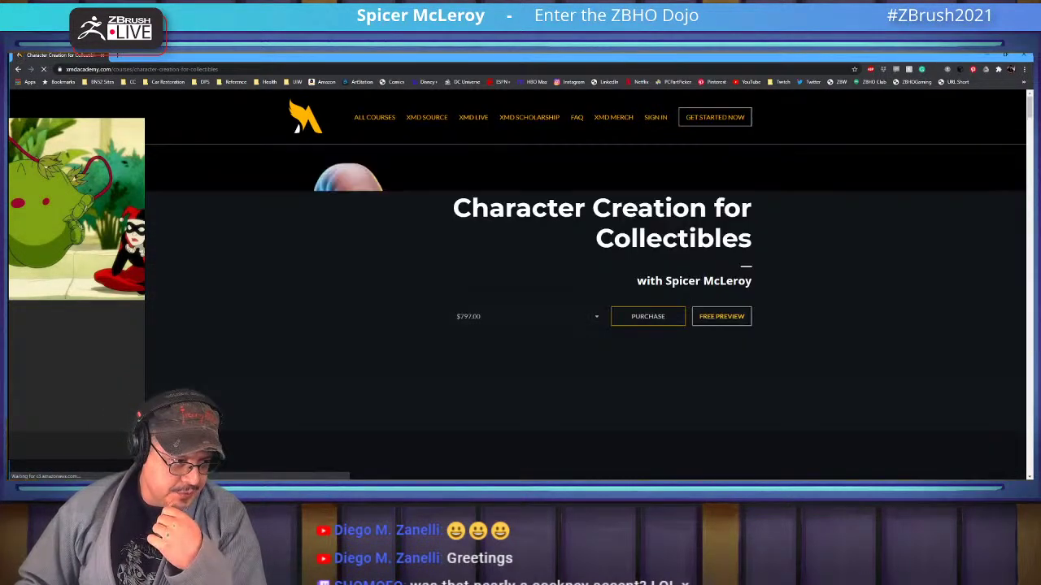
Read through the course page, covering the registration countdown, How it Works, the course description and the curriculum.
{"action": "scroll", "coordinate": [585, 313], "scroll_direction": "down", "scroll_amount": 8}
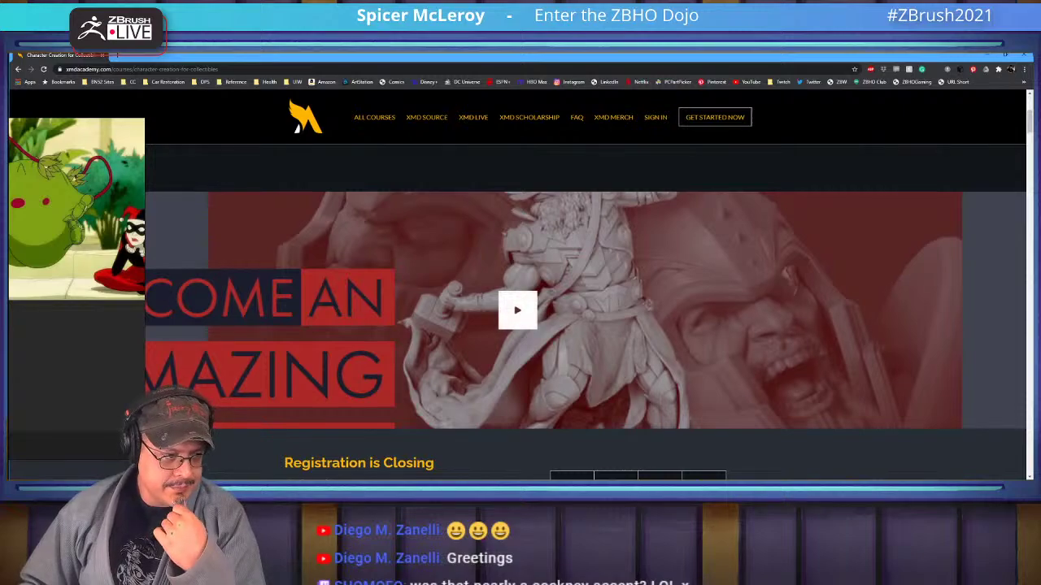
{"action": "scroll", "coordinate": [585, 313], "scroll_direction": "up", "scroll_amount": 3}
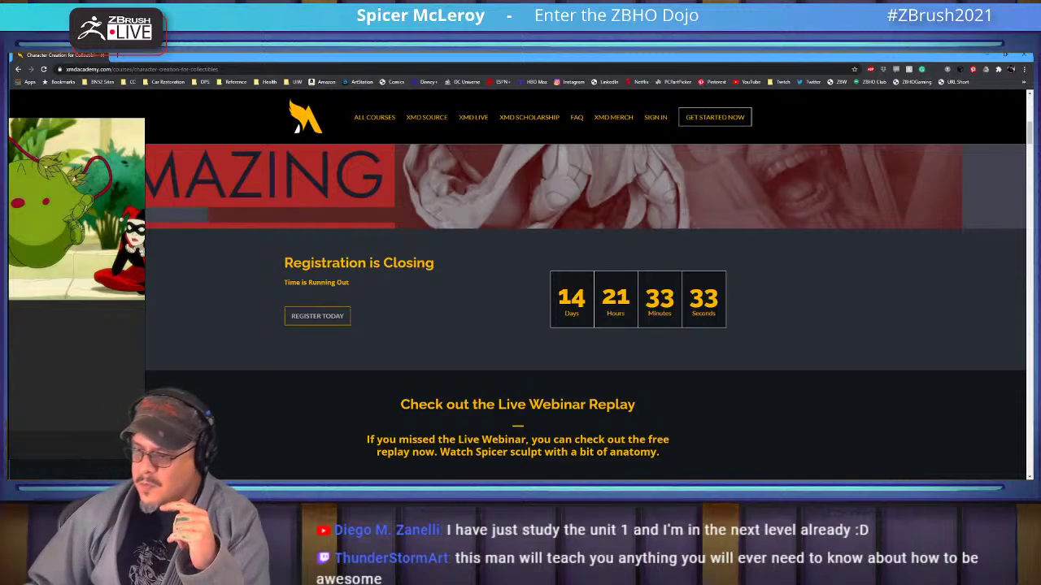
{"action": "scroll", "coordinate": [585, 312], "scroll_direction": "down", "scroll_amount": 6}
{"action": "scroll", "coordinate": [585, 312], "scroll_direction": "down", "scroll_amount": 15}
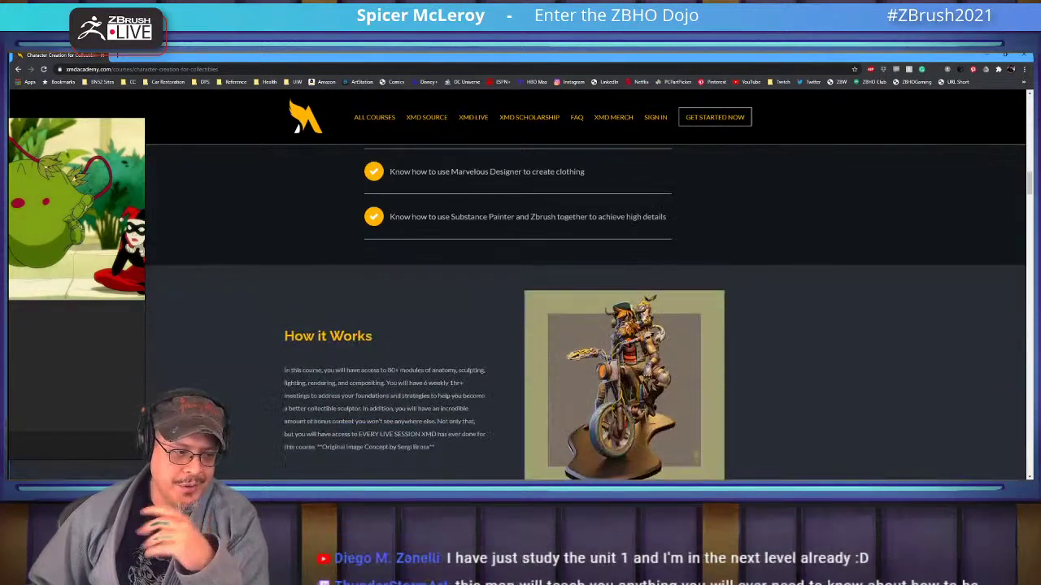
{"action": "scroll", "coordinate": [585, 313], "scroll_direction": "up", "scroll_amount": 18}
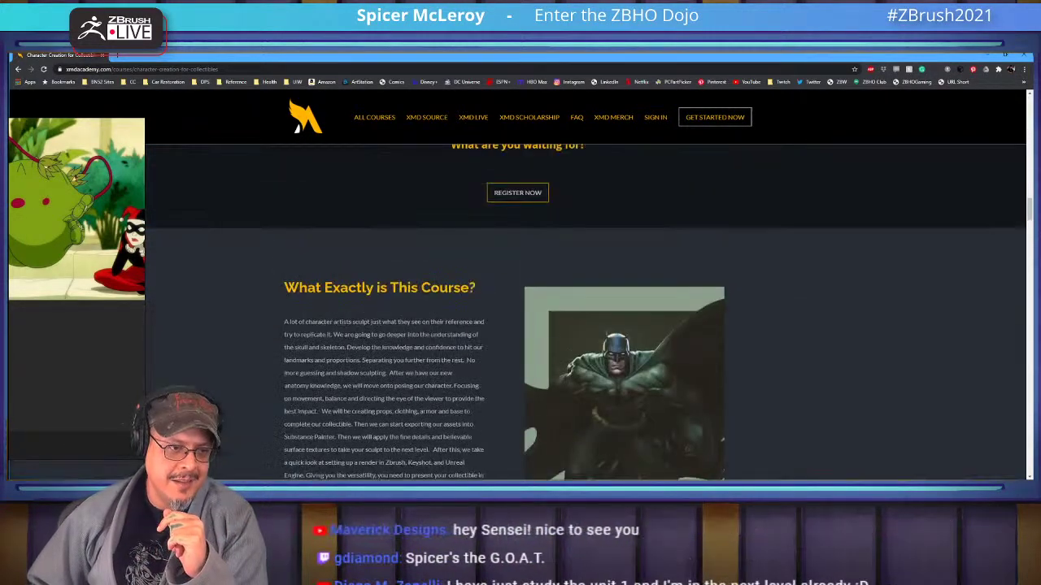
{"action": "scroll", "coordinate": [585, 312], "scroll_direction": "down", "scroll_amount": 4}
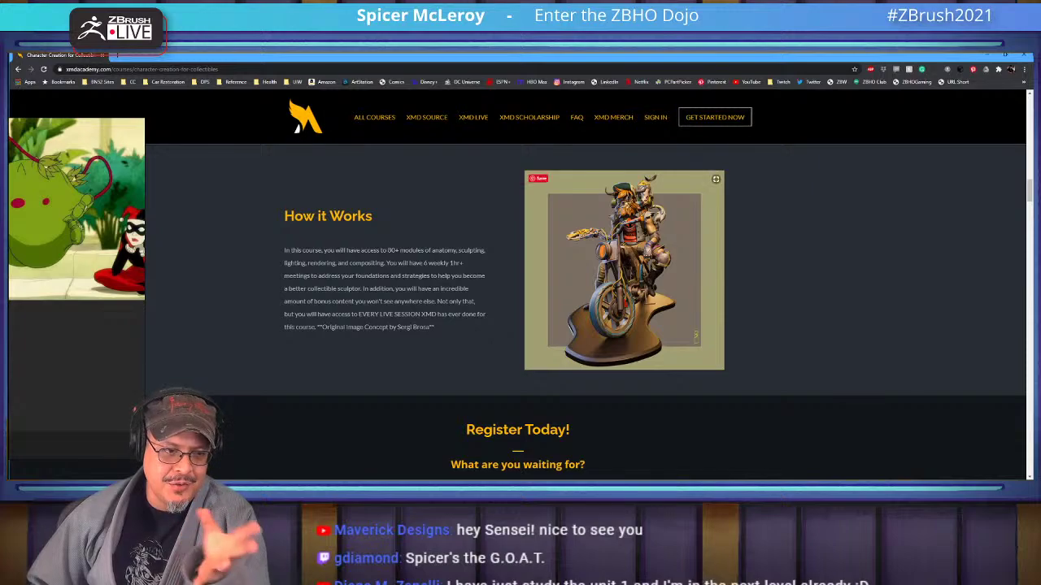
{"action": "scroll", "coordinate": [585, 312], "scroll_direction": "down", "scroll_amount": 5}
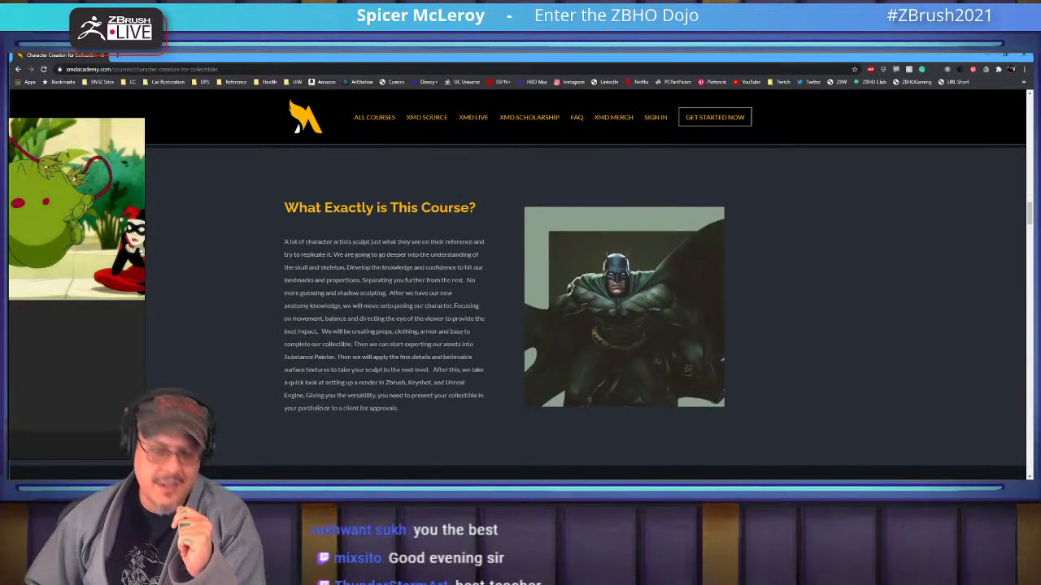
{"action": "scroll", "coordinate": [585, 312], "scroll_direction": "down", "scroll_amount": 3}
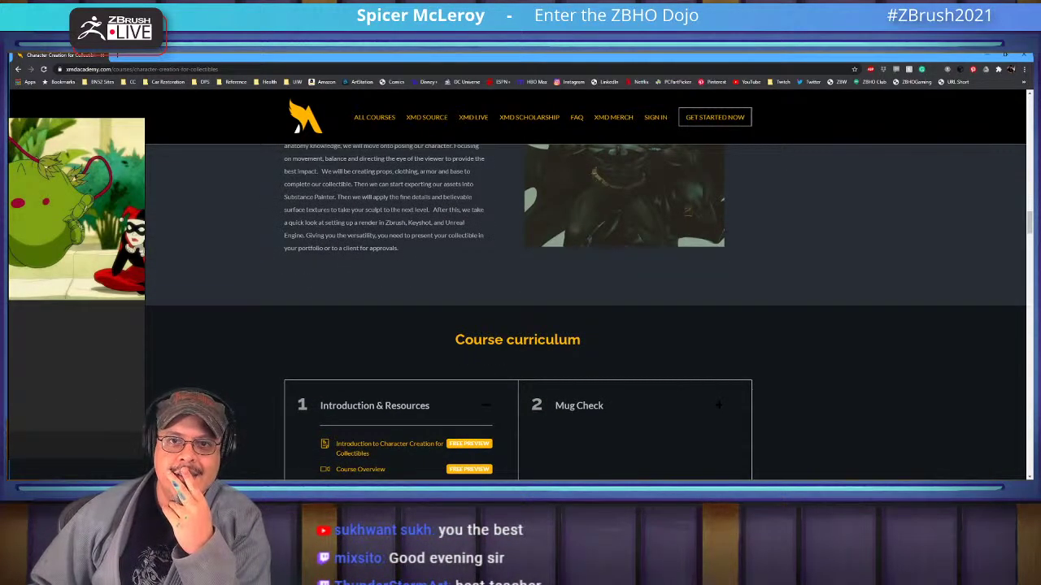
{"action": "scroll", "coordinate": [585, 312], "scroll_direction": "down", "scroll_amount": 3}
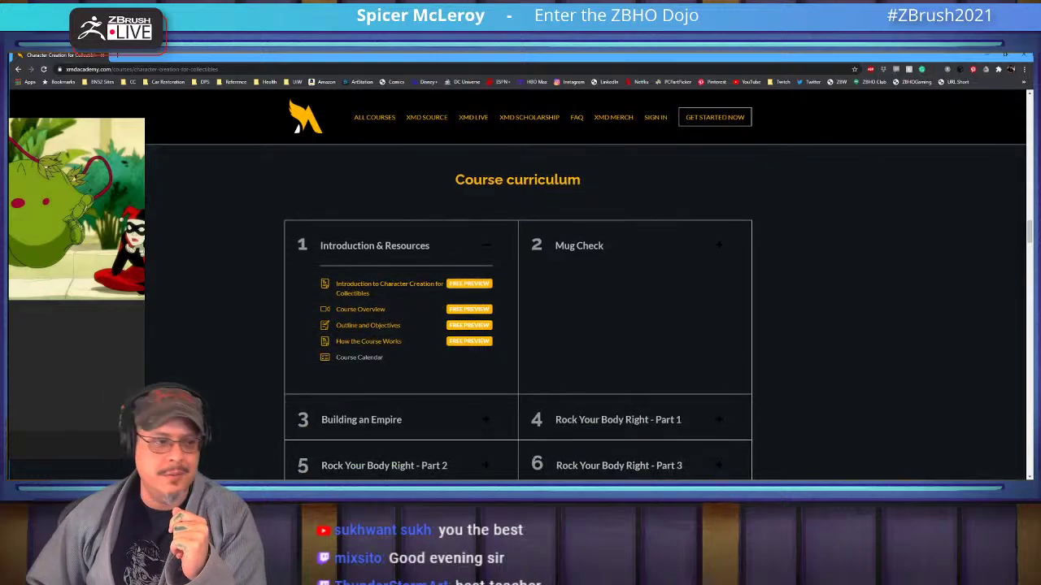
Read through the remaining modules of the course curriculum and the About the Course section.
{"action": "scroll", "coordinate": [585, 312], "scroll_direction": "down", "scroll_amount": 1}
{"action": "scroll", "coordinate": [585, 312], "scroll_direction": "down", "scroll_amount": 3}
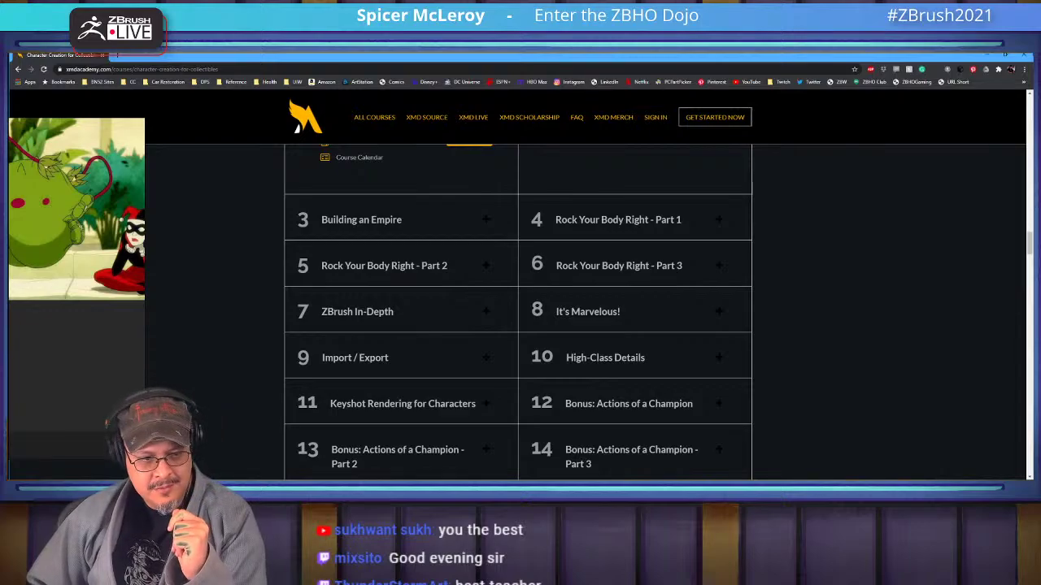
{"action": "scroll", "coordinate": [585, 312], "scroll_direction": "down", "scroll_amount": 2}
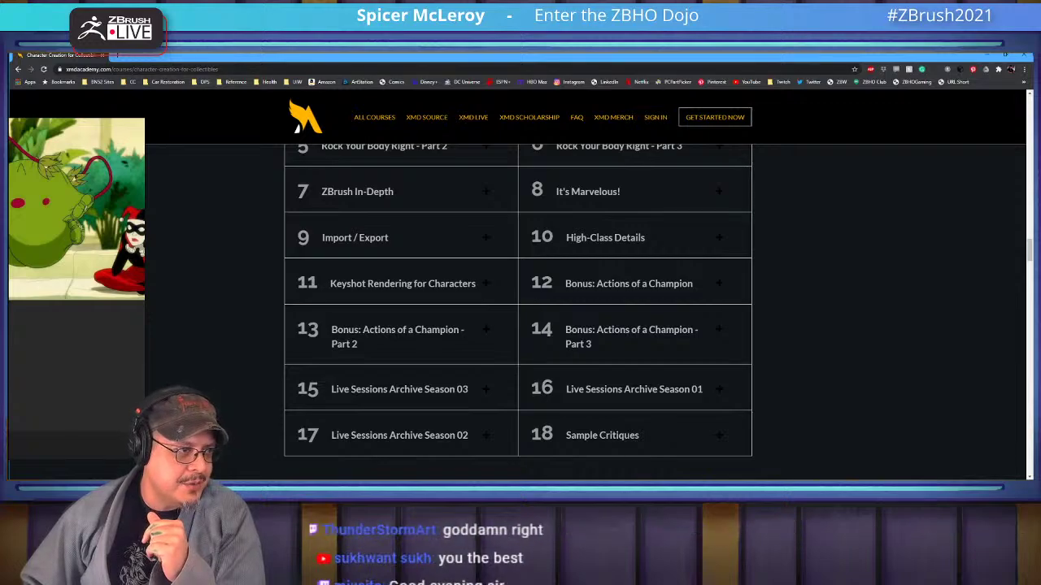
{"action": "scroll", "coordinate": [517, 309], "scroll_direction": "up", "scroll_amount": 10}
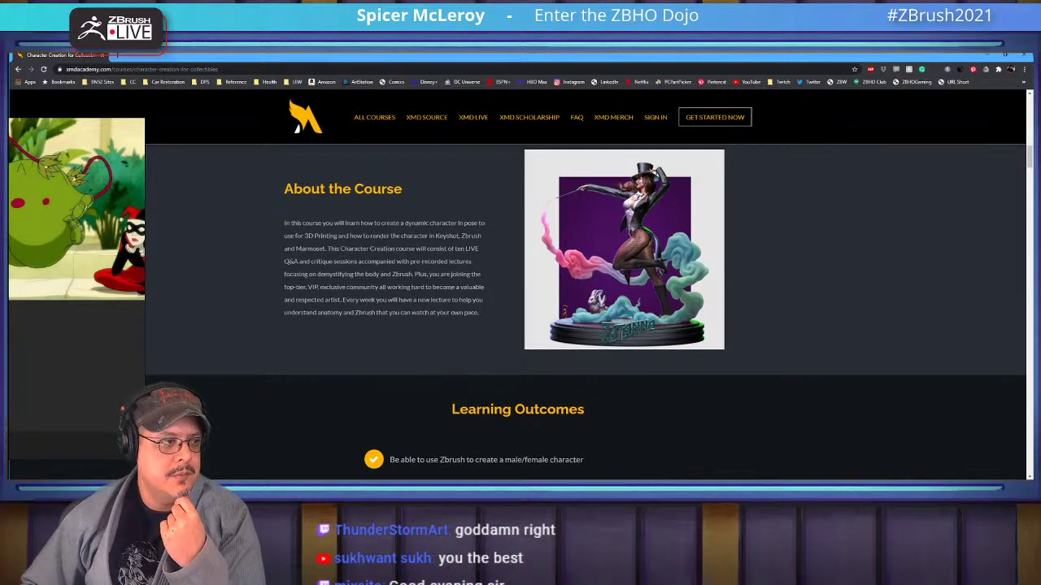
{"action": "scroll", "coordinate": [585, 309], "scroll_direction": "up", "scroll_amount": 3}
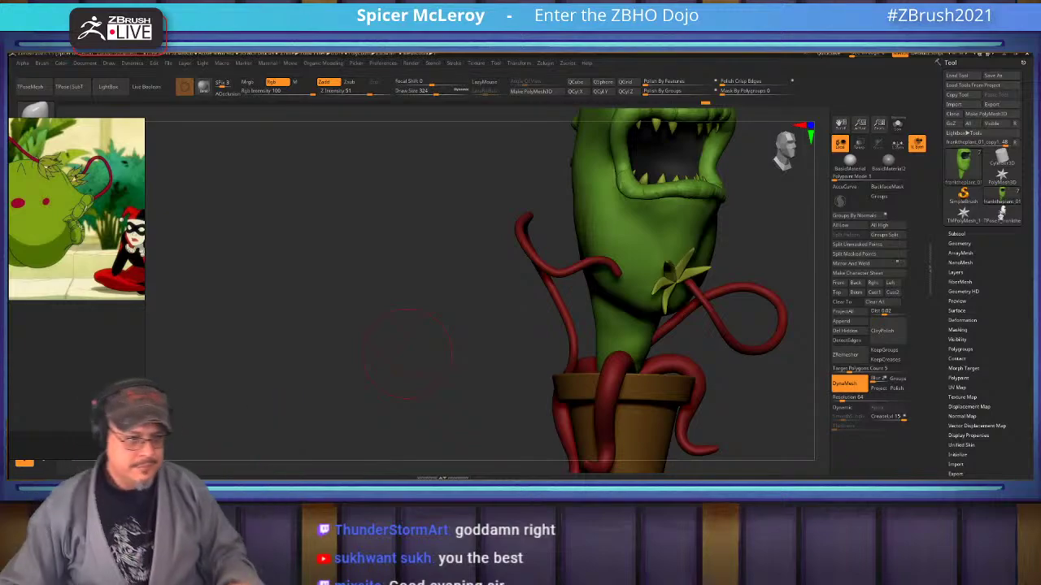
Set the Move brush's draw size to 1000 for the green plant body.
{"action": "left_click_drag", "start_coordinate": [500, 329], "coordinate": [553, 330]}
{"action": "left_click_drag", "start_coordinate": [772, 350], "coordinate": [682, 310], "text": "alt"}
{"action": "left_click_drag", "start_coordinate": [716, 219], "coordinate": [726, 285], "text": "alt"}
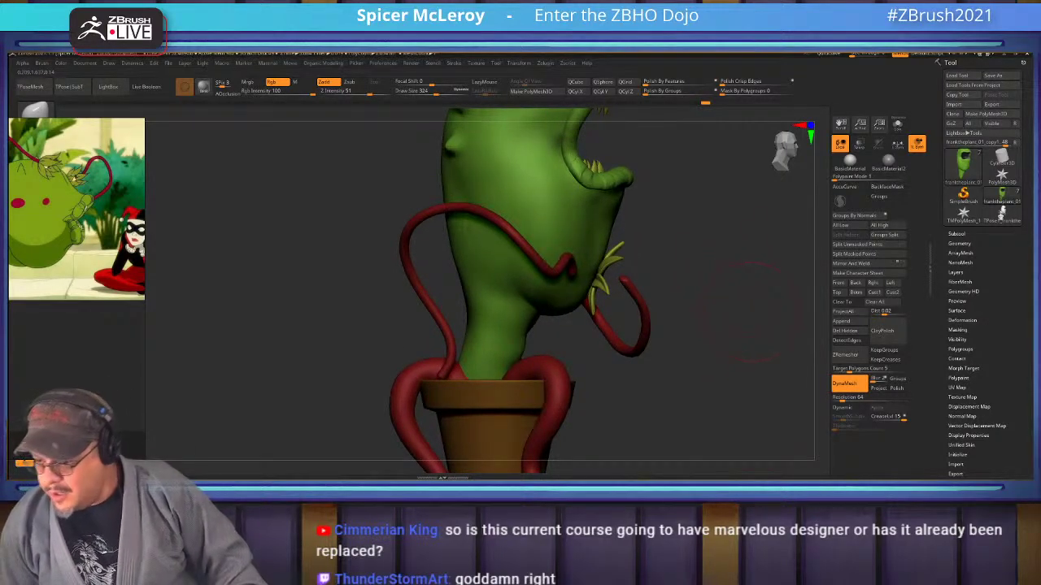
{"action": "mouse_move", "coordinate": [698, 335]}
{"action": "left_mouse_down", "text": "alt"}
{"action": "mouse_move", "coordinate": [733, 301]}
{"action": "mouse_move", "coordinate": [639, 275]}
{"action": "mouse_move", "coordinate": [648, 293]}
{"action": "mouse_move", "coordinate": [537, 409]}
{"action": "mouse_move", "coordinate": [587, 390]}
{"action": "left_mouse_up", "text": "alt"}
{"action": "key", "text": "s"}
{"action": "left_click", "coordinate": [557, 390]}
{"action": "type", "text": "1000"}
{"action": "key", "text": "Return"}
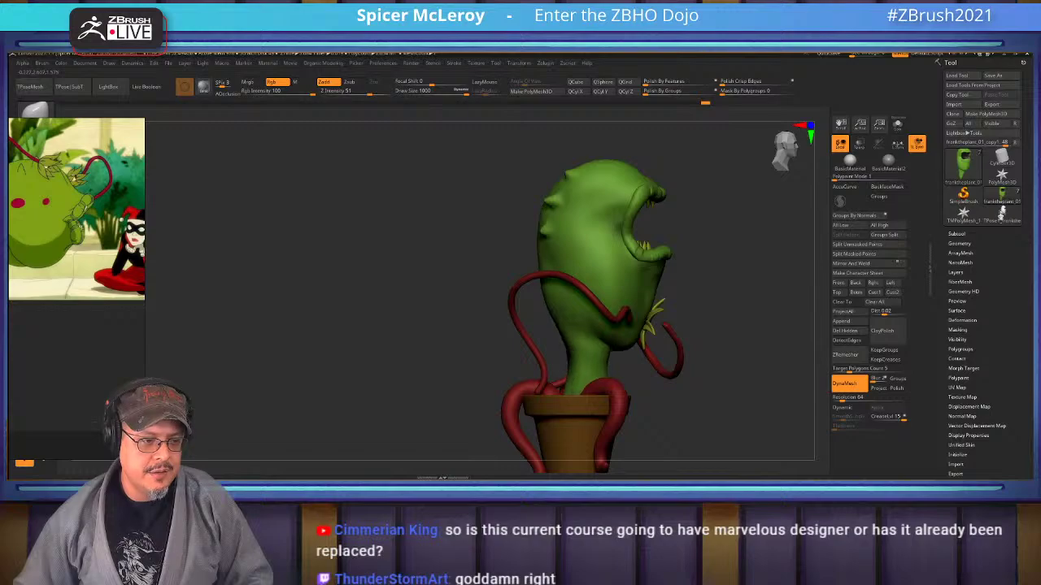
Lower the Move brush's draw size to about 533 and make the red side vines the active subtool.
{"action": "mouse_move", "coordinate": [716, 350]}
{"action": "left_mouse_down", "text": "alt"}
{"action": "mouse_move", "coordinate": [714, 405]}
{"action": "mouse_move", "coordinate": [818, 402]}
{"action": "mouse_move", "coordinate": [740, 400]}
{"action": "mouse_move", "coordinate": [797, 400]}
{"action": "left_mouse_up", "text": "alt"}
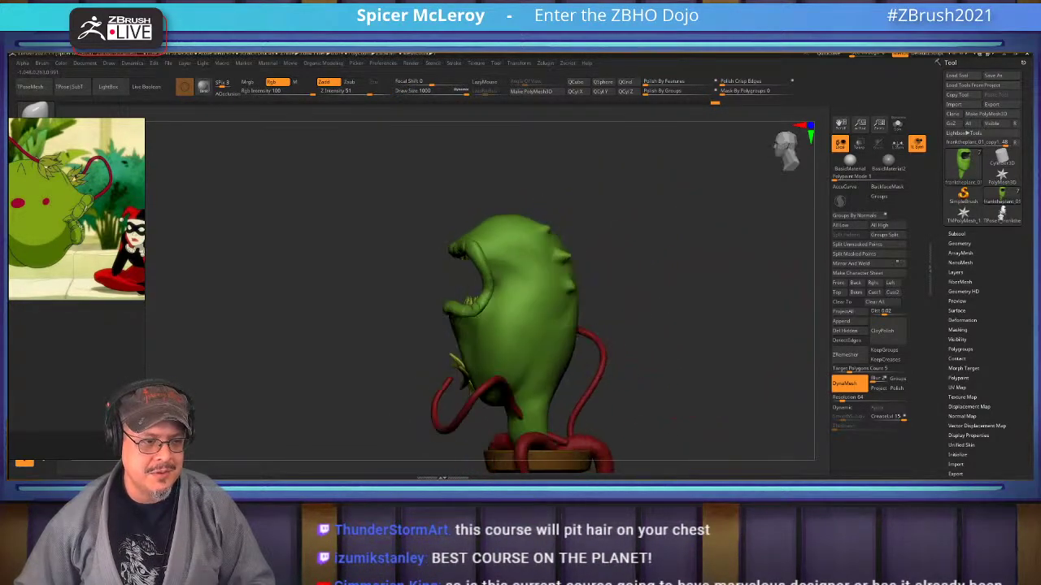
{"action": "key", "text": "s"}
{"action": "mouse_move", "coordinate": [570, 347]}
{"action": "left_mouse_down"}
{"action": "mouse_move", "coordinate": [550, 348]}
{"action": "mouse_move", "coordinate": [574, 369]}
{"action": "left_mouse_up"}
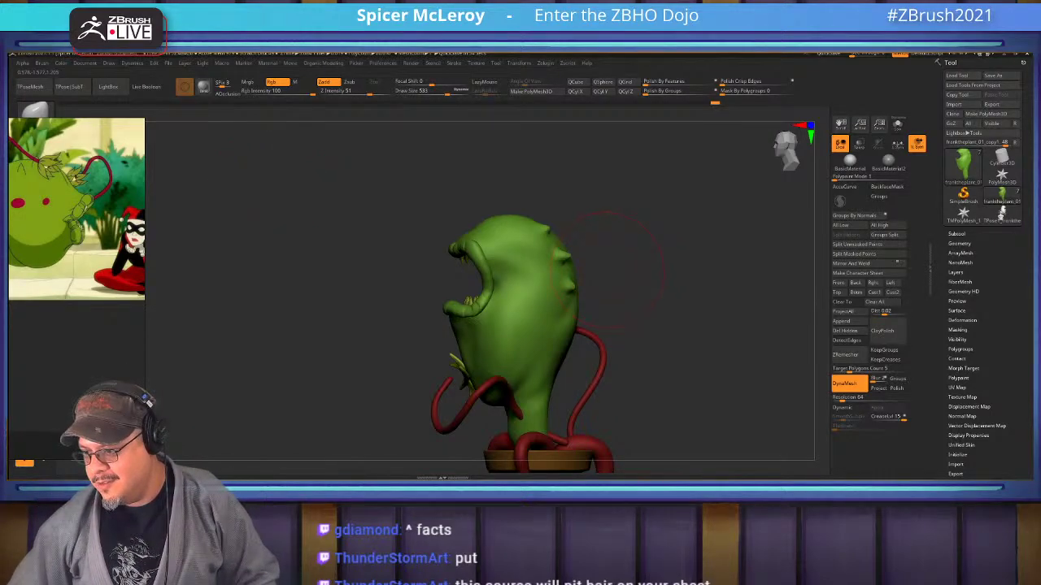
{"action": "left_click_drag", "start_coordinate": [611, 270], "coordinate": [561, 332]}
{"action": "left_click", "coordinate": [580, 330], "text": "alt"}
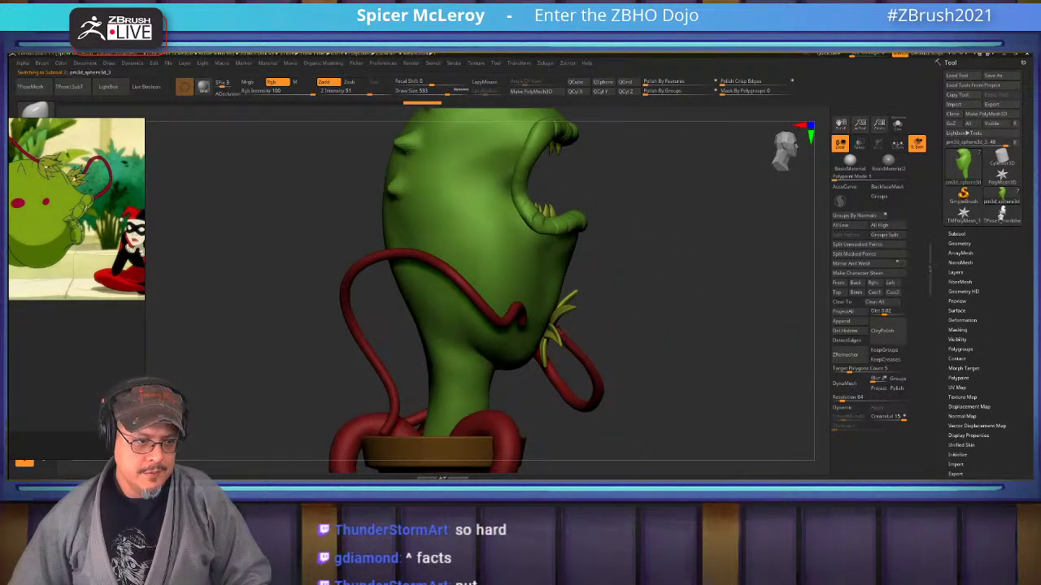
Reduce the Move brush's draw size to about 192 beside the front vine loop.
{"action": "mouse_move", "coordinate": [648, 352]}
{"action": "left_mouse_down"}
{"action": "mouse_move", "coordinate": [598, 331]}
{"action": "mouse_move", "coordinate": [587, 345]}
{"action": "left_mouse_up"}
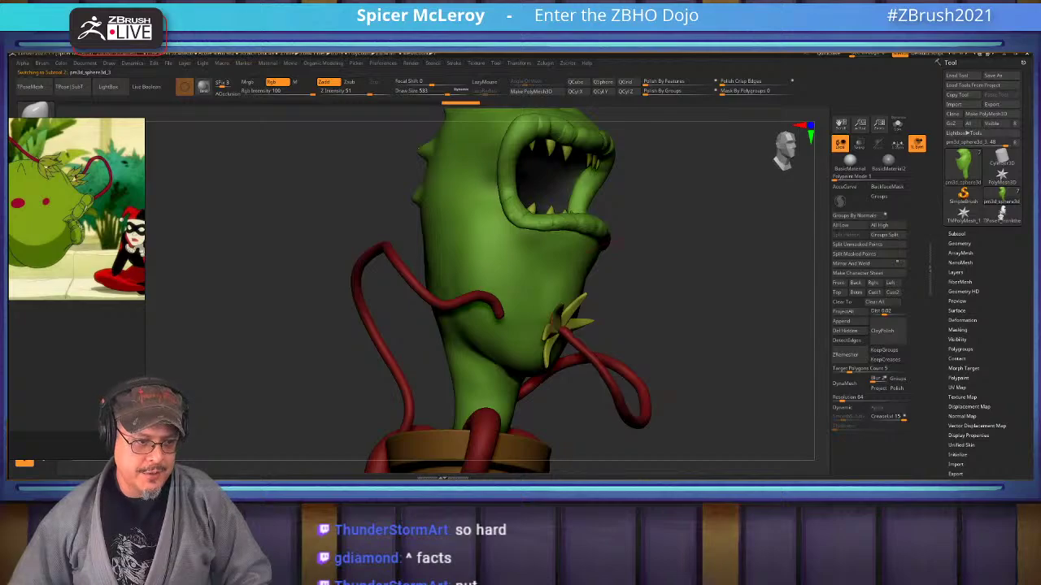
{"action": "mouse_move", "coordinate": [719, 325]}
{"action": "left_mouse_down"}
{"action": "mouse_move", "coordinate": [566, 317]}
{"action": "mouse_move", "coordinate": [562, 377]}
{"action": "left_mouse_up"}
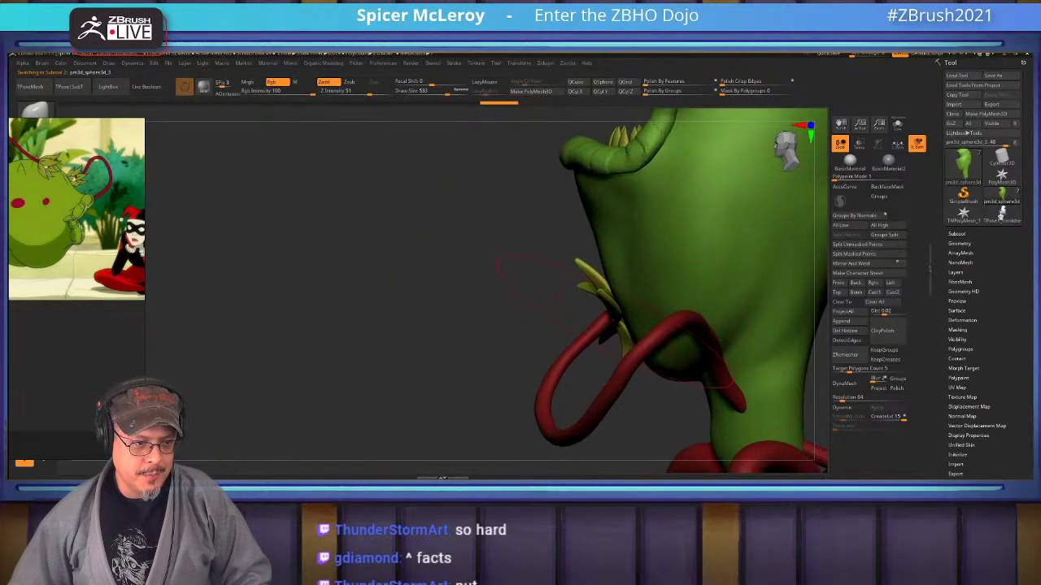
{"action": "key", "text": "s"}
{"action": "left_click_drag", "start_coordinate": [597, 321], "coordinate": [596, 328]}
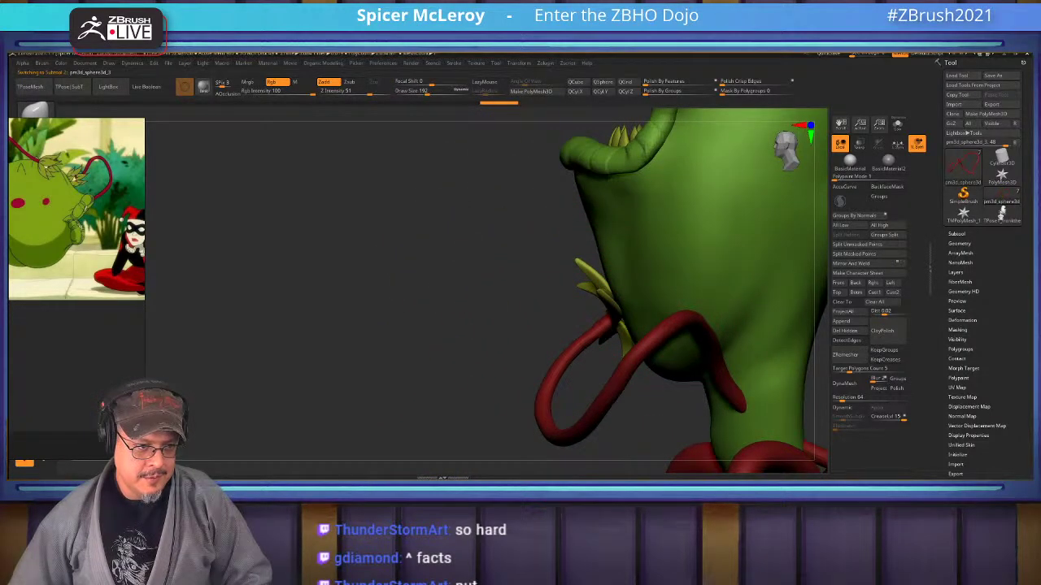
Bring the reference images fully into view beside the model and show the whole plant from behind.
{"action": "left_click_drag", "start_coordinate": [455, 321], "coordinate": [577, 321]}
{"action": "left_click_drag", "start_coordinate": [750, 287], "coordinate": [757, 348]}
{"action": "key", "text": "f"}
{"action": "key", "text": "f"}
{"action": "left_click_drag", "start_coordinate": [642, 244], "coordinate": [731, 246]}
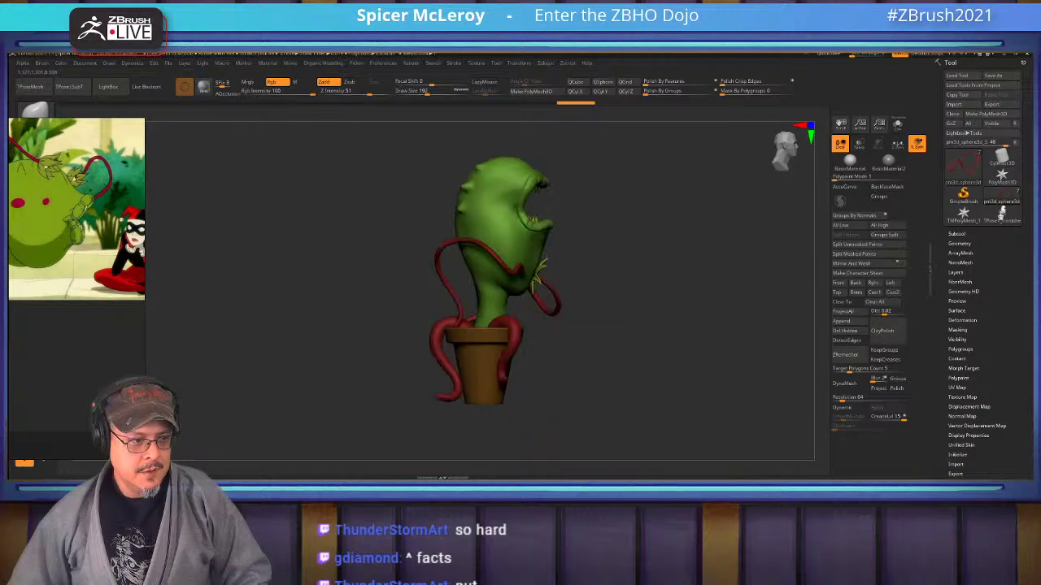
{"action": "mouse_move", "coordinate": [610, 236]}
{"action": "left_mouse_down", "text": "alt"}
{"action": "mouse_move", "coordinate": [677, 236]}
{"action": "mouse_move", "coordinate": [677, 253]}
{"action": "mouse_move", "coordinate": [708, 278]}
{"action": "left_mouse_up", "text": "alt"}
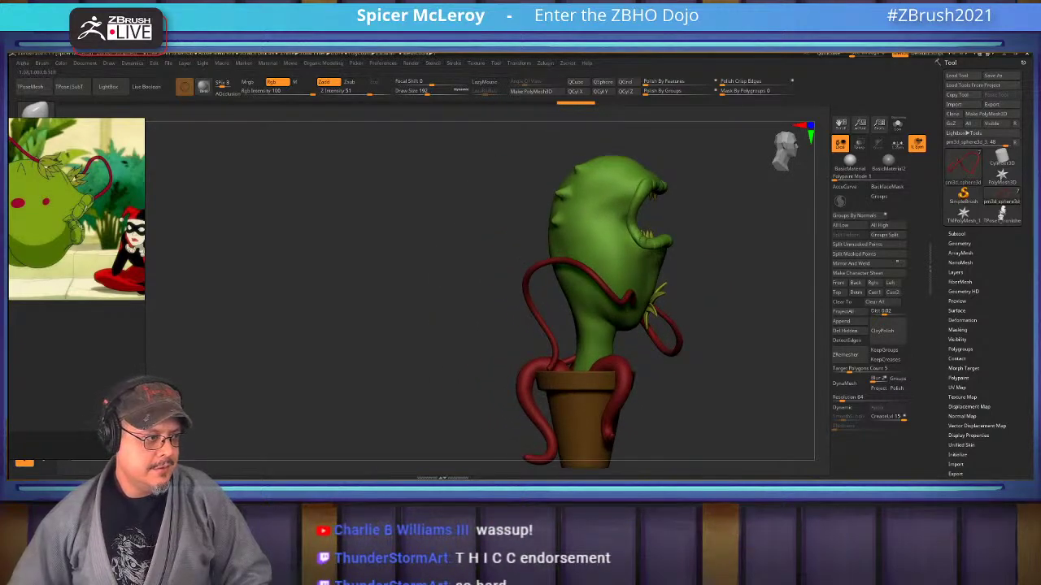
{"action": "right_click_drag", "start_coordinate": [90, 269], "coordinate": [296, 270]}
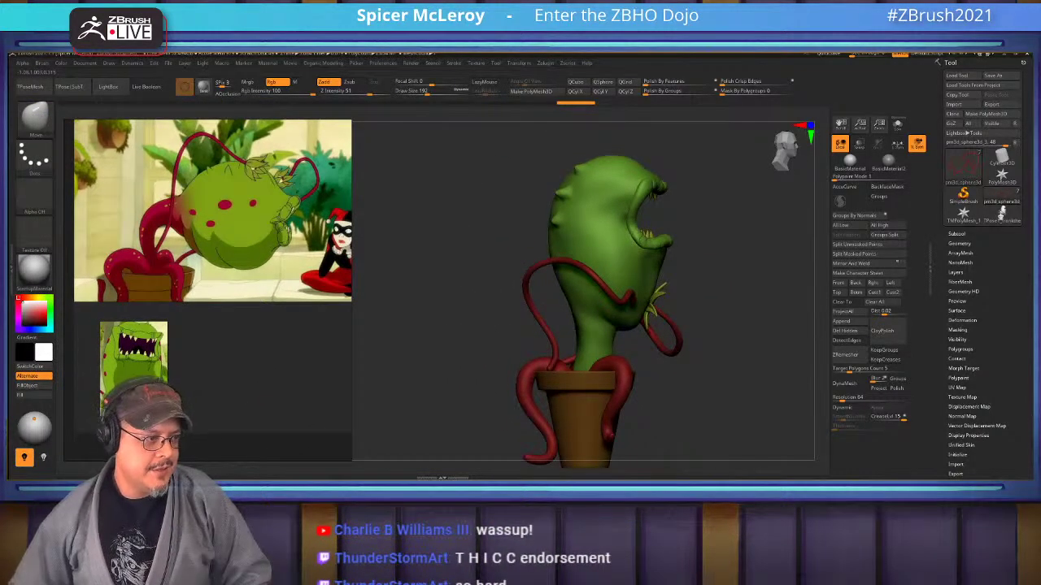
{"action": "left_click_drag", "start_coordinate": [444, 382], "coordinate": [492, 431], "text": "alt"}
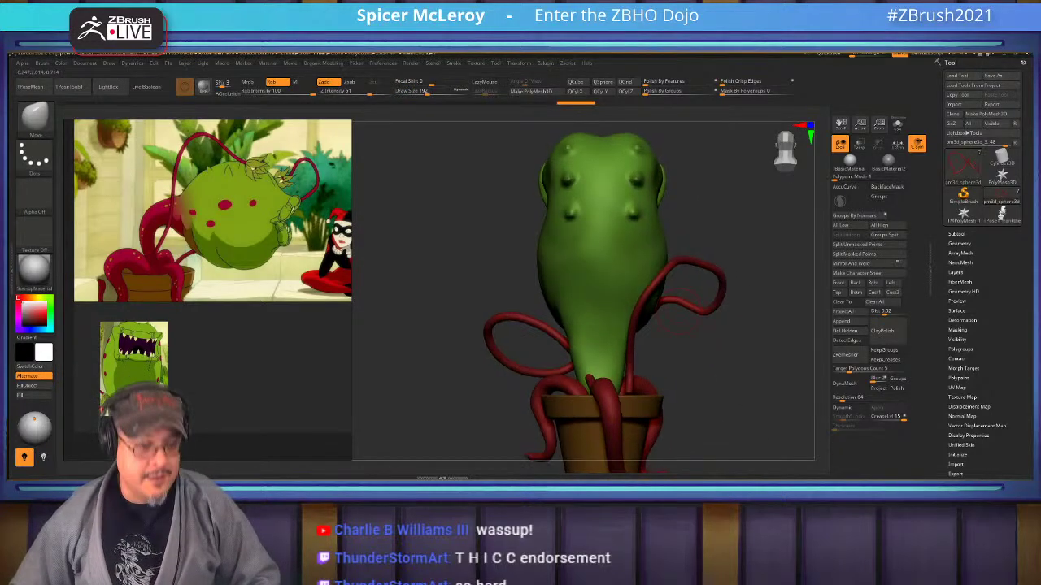
Make the green plant body active and reshape its neck from behind with a draw size of about 305.
{"action": "key", "text": "s"}
{"action": "mouse_move", "coordinate": [612, 342]}
{"action": "left_mouse_down"}
{"action": "mouse_move", "coordinate": [577, 338]}
{"action": "mouse_move", "coordinate": [574, 322]}
{"action": "left_mouse_up"}
{"action": "left_click", "coordinate": [587, 332], "text": "alt"}
{"action": "key", "text": "s"}
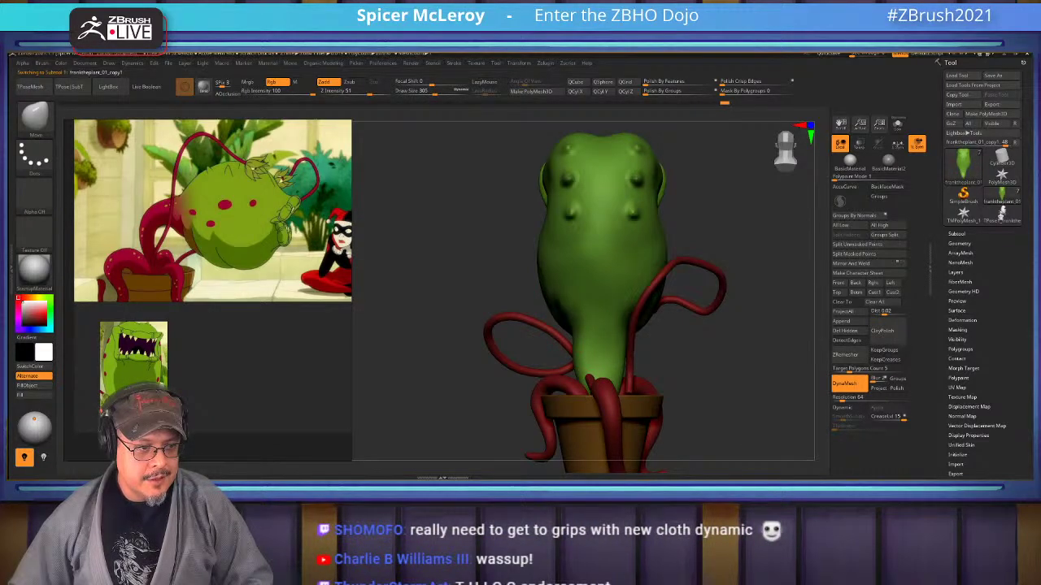
{"action": "left_click_drag", "start_coordinate": [583, 360], "coordinate": [591, 359]}
{"action": "key", "text": "shift"}
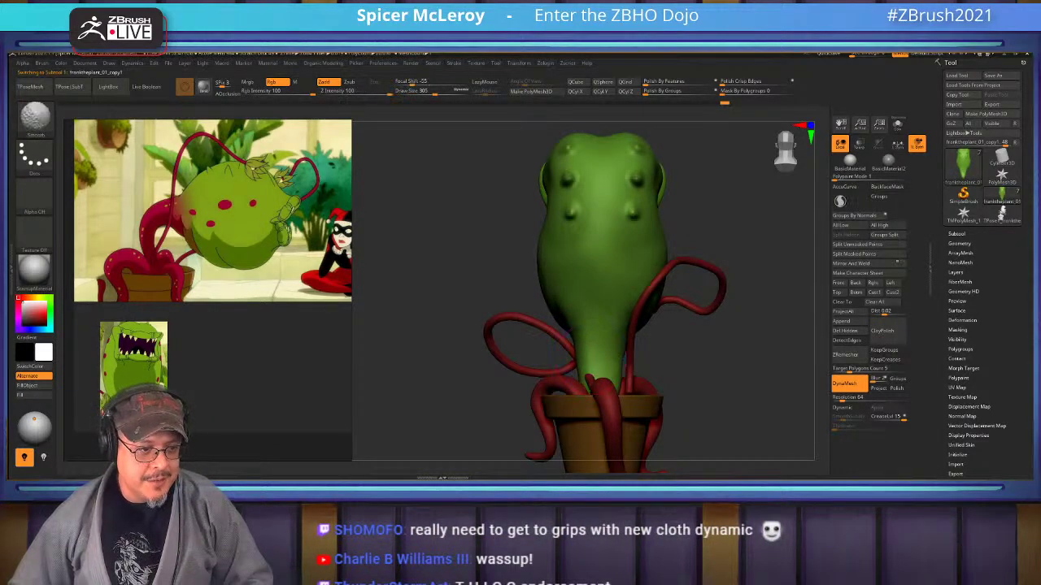
Turn on Transpose All Selected Subtools and include the plant body and leafy flower in the selection.
{"action": "left_click_drag", "start_coordinate": [756, 365], "coordinate": [682, 363]}
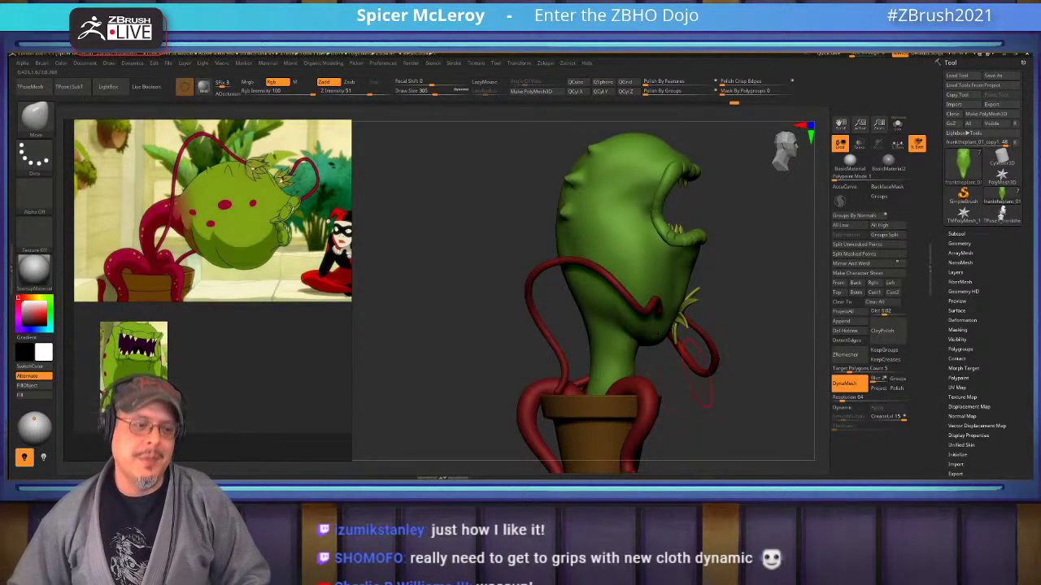
{"action": "left_click_drag", "start_coordinate": [681, 380], "coordinate": [698, 326]}
{"action": "key", "text": "w"}
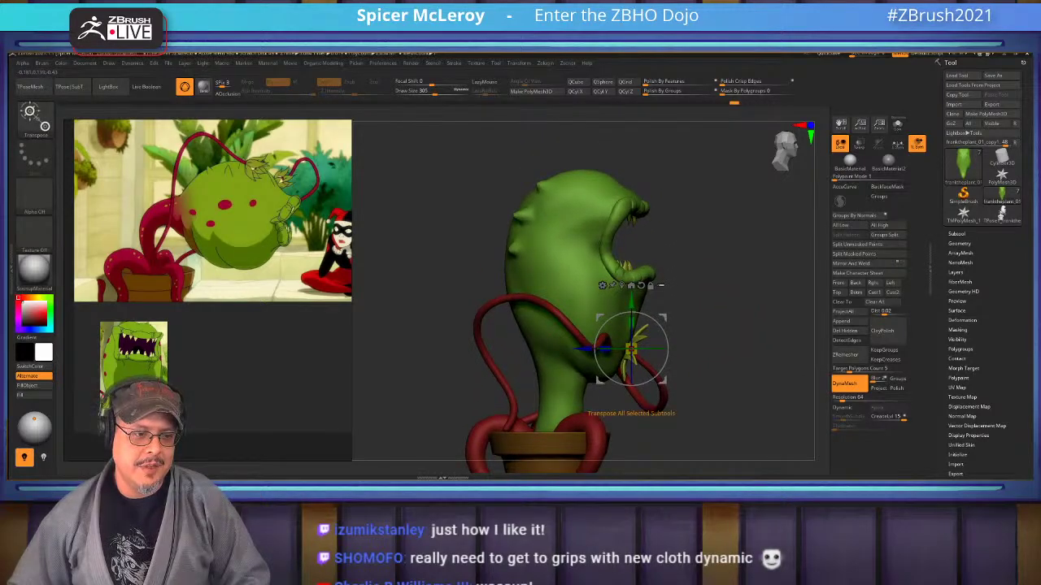
{"action": "left_click", "coordinate": [661, 285]}
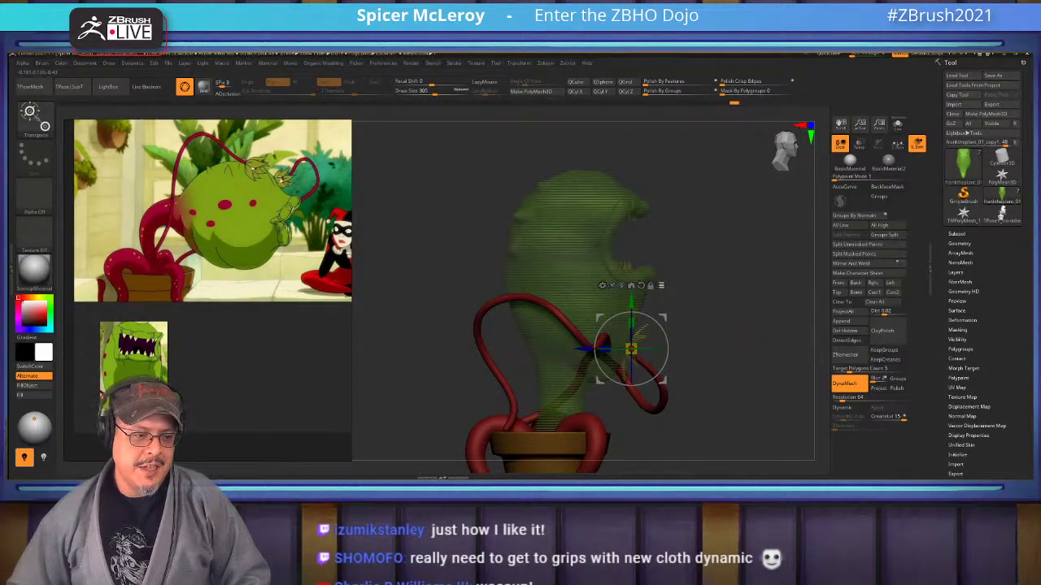
{"action": "key", "text": "q"}
{"action": "key", "text": "ctrl+shift"}
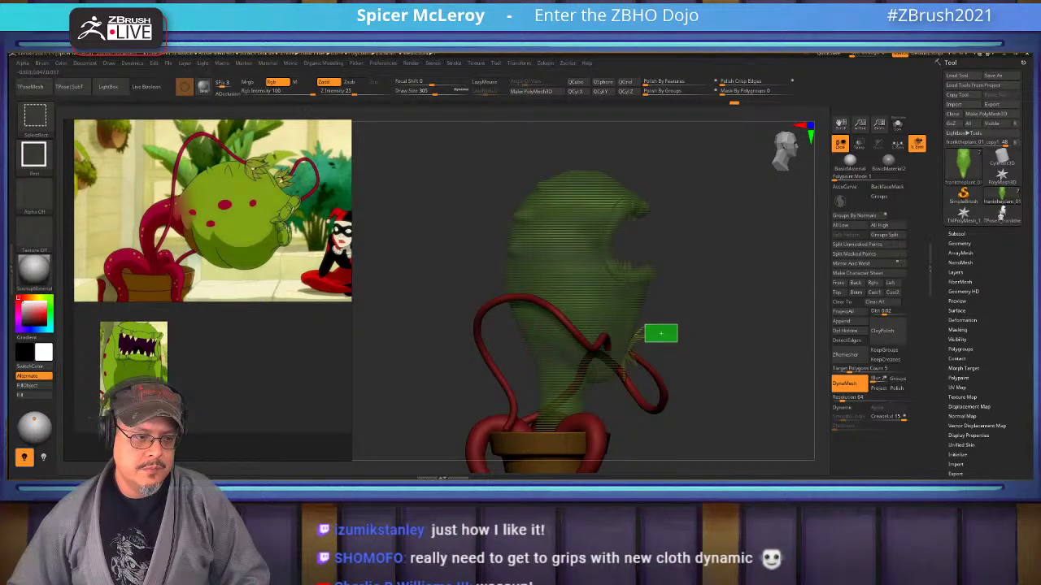
{"action": "key", "text": "alt"}
{"action": "left_click", "coordinate": [660, 331], "text": "ctrl+shift"}
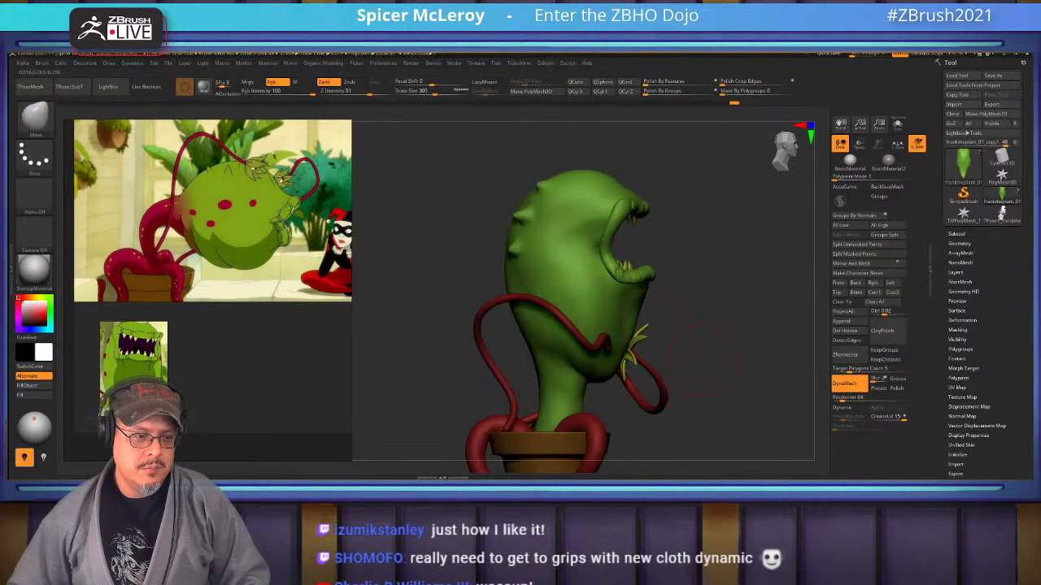
{"action": "left_click_drag", "start_coordinate": [652, 320], "coordinate": [672, 335], "text": "alt"}
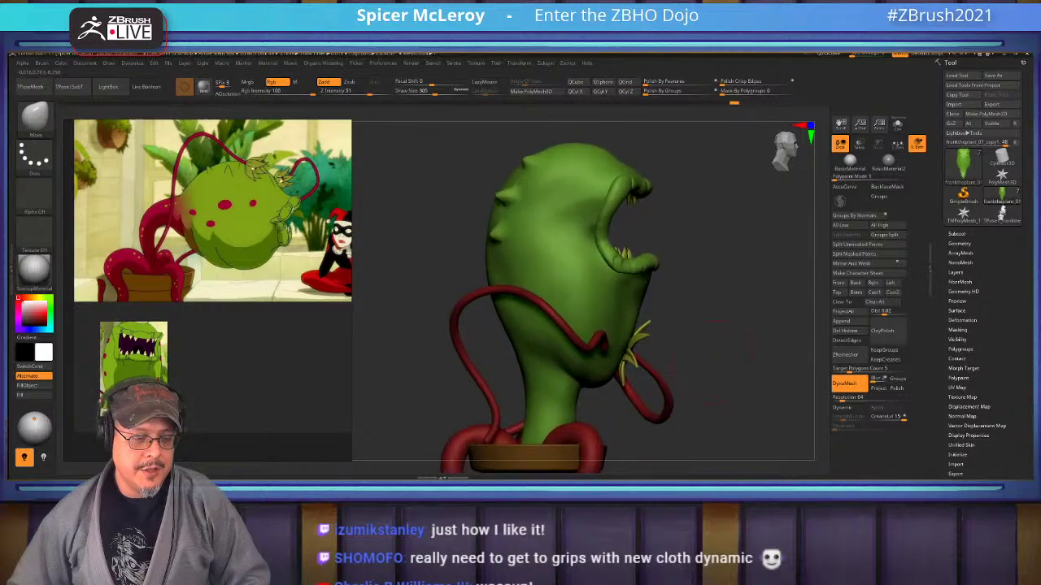
Move the plant body and side vines backward over the pot with the Transpose gizmo.
{"action": "key", "text": "w"}
{"action": "left_click", "coordinate": [584, 346], "text": "ctrl+shift"}
{"action": "right_click_drag", "start_coordinate": [587, 348], "coordinate": [577, 288], "text": "alt"}
{"action": "mouse_move", "coordinate": [577, 288]}
{"action": "left_mouse_down"}
{"action": "mouse_move", "coordinate": [599, 292]}
{"action": "mouse_move", "coordinate": [561, 325]}
{"action": "mouse_move", "coordinate": [504, 325]}
{"action": "mouse_move", "coordinate": [605, 313]}
{"action": "left_mouse_up"}
{"action": "key", "text": "q"}
Make the leafy flower active, reset its gizmo's position and orientation, and move it about 0.25 units back against the plant body.
{"action": "left_click_drag", "start_coordinate": [627, 358], "coordinate": [642, 448], "text": "alt"}
{"action": "left_click", "coordinate": [607, 319], "text": "alt"}
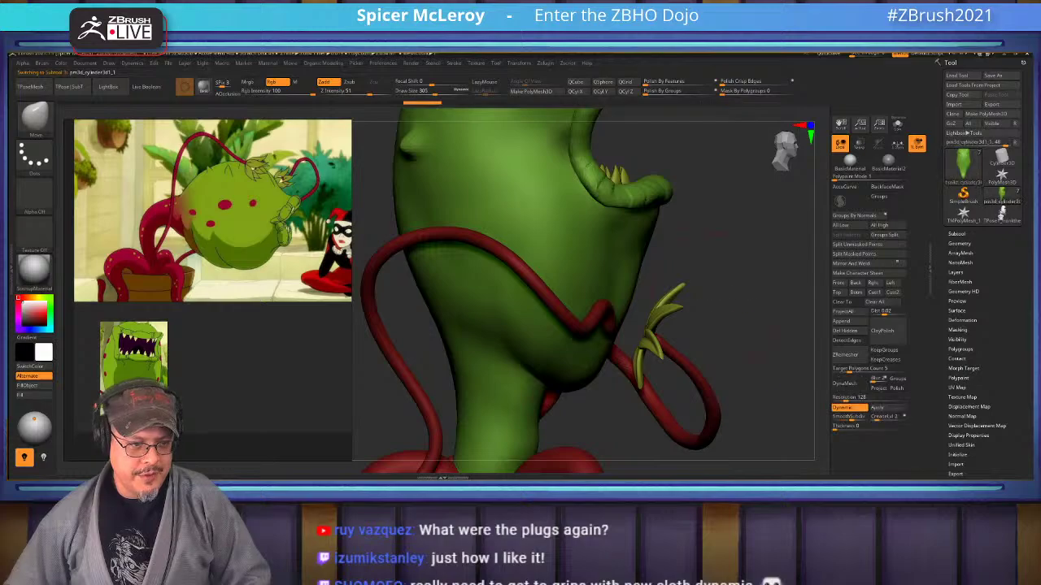
{"action": "key", "text": "w"}
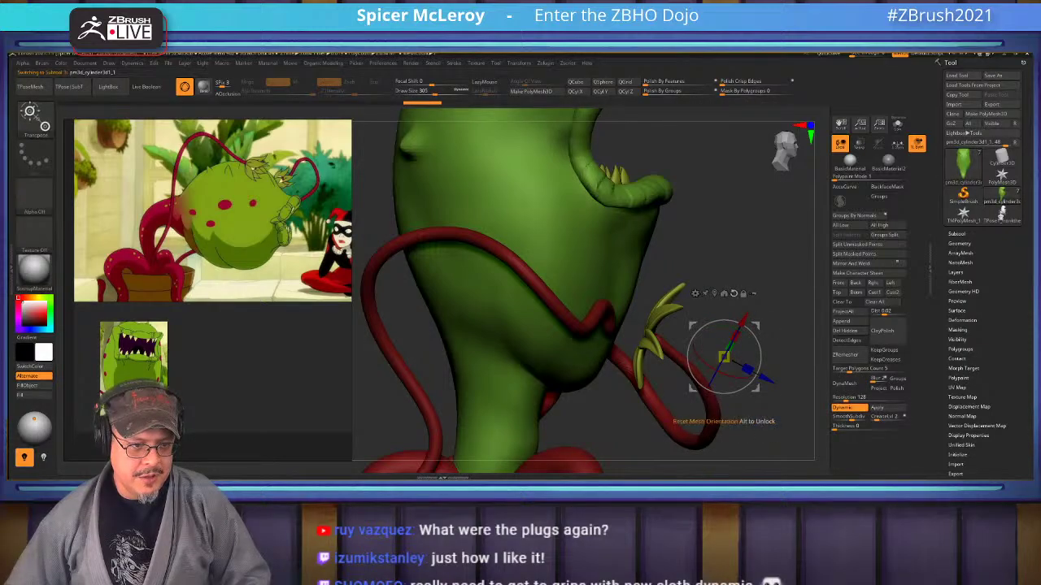
{"action": "left_click", "coordinate": [715, 293]}
{"action": "left_click", "coordinate": [668, 273]}
{"action": "left_click_drag", "start_coordinate": [659, 335], "coordinate": [632, 335]}
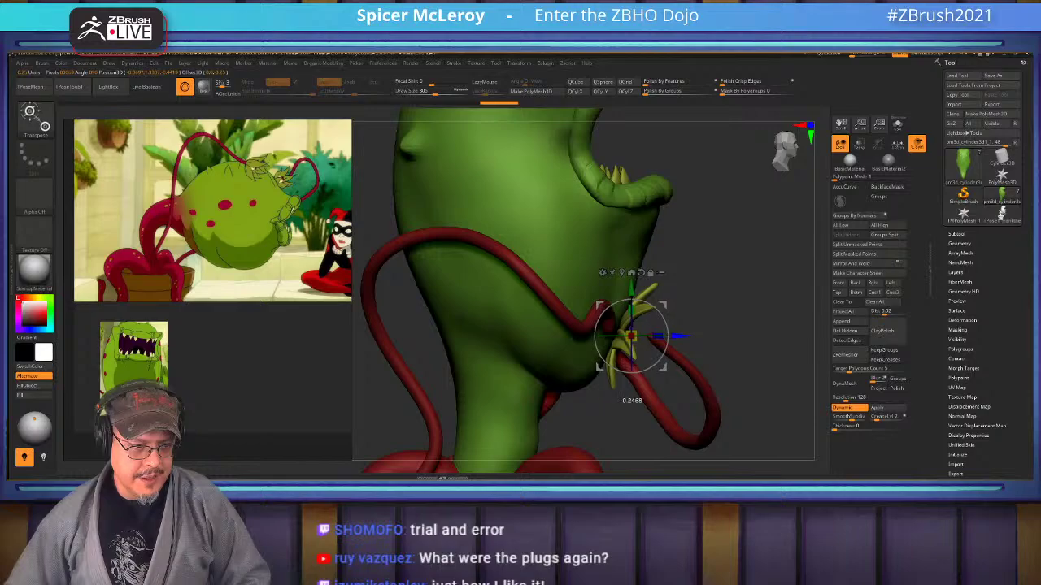
Make the red side vines the active subtool and enlarge the Move brush's draw size to about 753.
{"action": "key", "text": "q"}
{"action": "mouse_move", "coordinate": [764, 357]}
{"action": "left_mouse_down"}
{"action": "mouse_move", "coordinate": [683, 358]}
{"action": "mouse_move", "coordinate": [765, 358]}
{"action": "mouse_move", "coordinate": [720, 326]}
{"action": "mouse_move", "coordinate": [745, 325]}
{"action": "left_mouse_up"}
{"action": "left_click", "coordinate": [667, 343], "text": "alt"}
{"action": "key", "text": "s"}
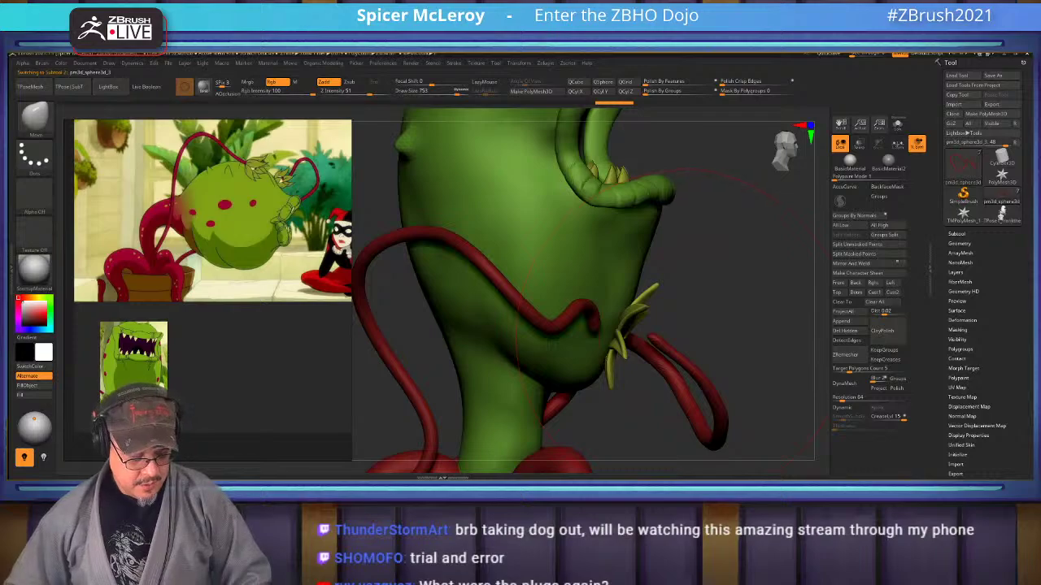
Try inflating the front vine loop with the Inflat brush and undo the change.
{"action": "key", "text": "b"}
{"action": "key", "text": "i"}
{"action": "key", "text": "a"}
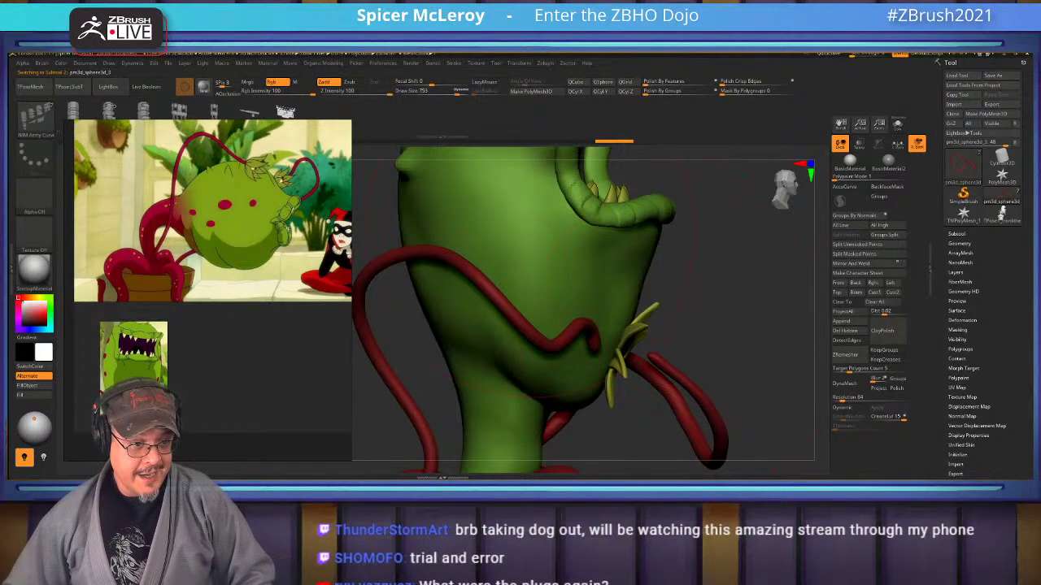
{"action": "key", "text": "b"}
{"action": "key", "text": "i"}
{"action": "key", "text": "n"}
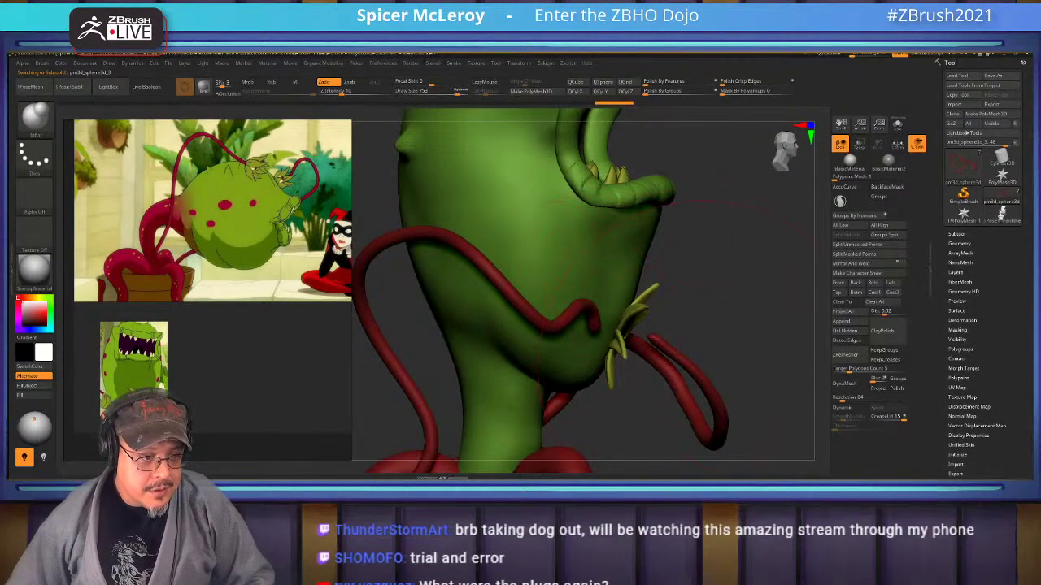
{"action": "left_click_drag", "start_coordinate": [693, 356], "coordinate": [687, 344]}
{"action": "key", "text": "ctrl+z"}
{"action": "key", "text": "ctrl+z"}
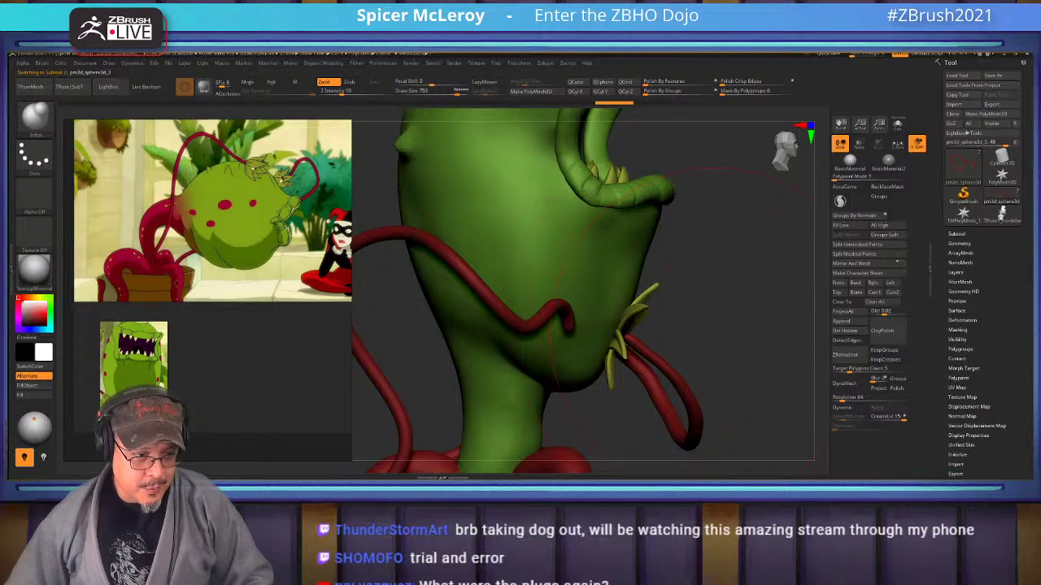
{"action": "key", "text": "ctrl+shift+z"}
{"action": "mouse_move", "coordinate": [718, 336]}
{"action": "left_mouse_down"}
{"action": "mouse_move", "coordinate": [689, 348]}
{"action": "mouse_move", "coordinate": [715, 273]}
{"action": "mouse_move", "coordinate": [748, 272]}
{"action": "left_mouse_up"}
{"action": "key", "text": "ctrl+z"}
Move the red side vines toward the front of the plant with the Transpose gizmo.
{"action": "key", "text": "w"}
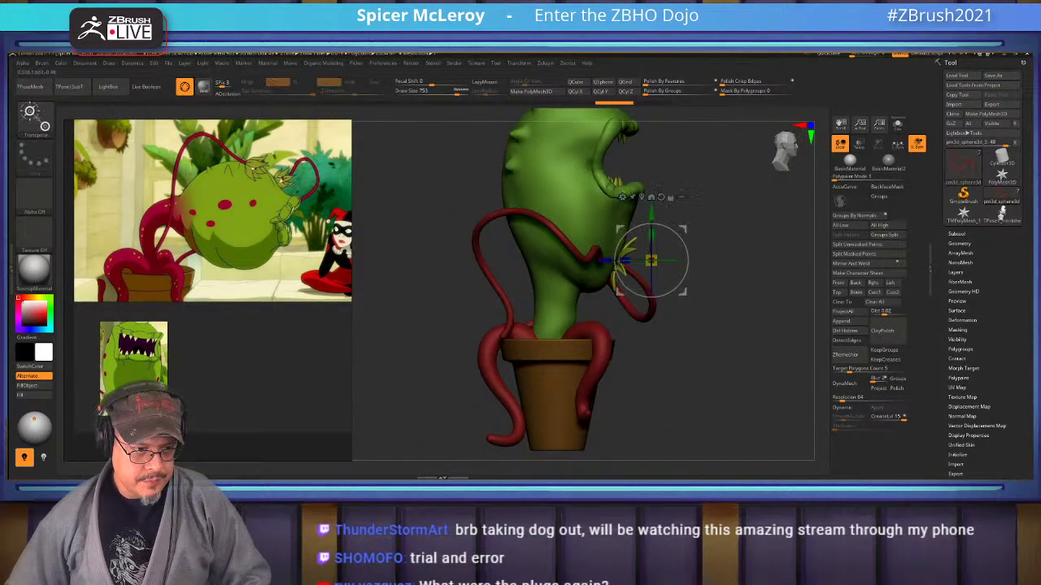
{"action": "mouse_move", "coordinate": [650, 260]}
{"action": "left_mouse_down"}
{"action": "mouse_move", "coordinate": [674, 260]}
{"action": "mouse_move", "coordinate": [654, 260]}
{"action": "mouse_move", "coordinate": [677, 269]}
{"action": "mouse_move", "coordinate": [666, 278]}
{"action": "mouse_move", "coordinate": [712, 275]}
{"action": "left_mouse_up"}
{"action": "key", "text": "q"}
{"action": "left_click_drag", "start_coordinate": [701, 224], "coordinate": [682, 313], "text": "alt"}
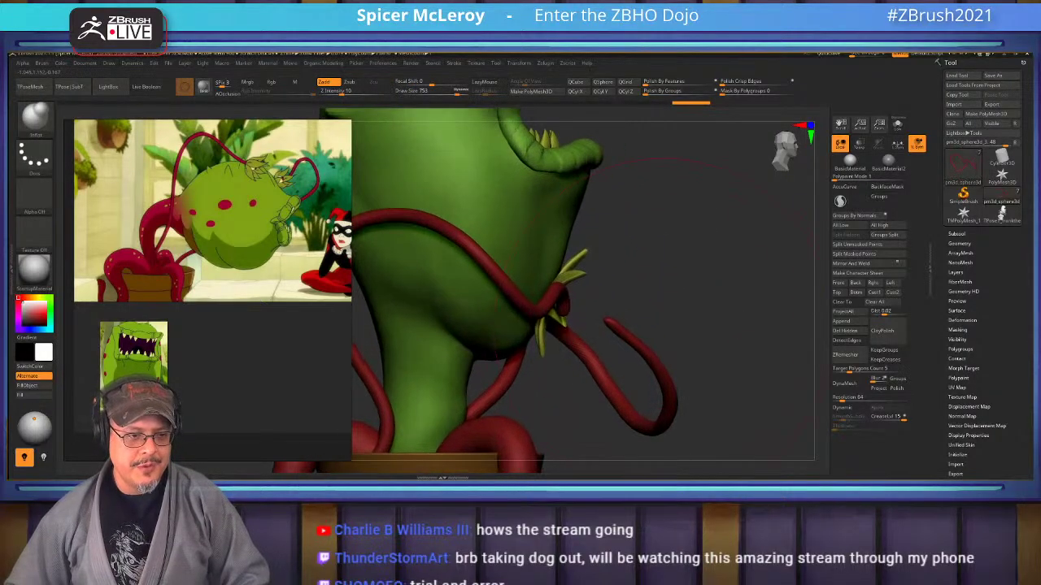
Switch to the Move Topological brush at draw size 753 and adjust the front vine loop below the flower.
{"action": "mouse_move", "coordinate": [618, 327]}
{"action": "left_mouse_down", "text": "alt"}
{"action": "mouse_move", "coordinate": [628, 335]}
{"action": "mouse_move", "coordinate": [624, 319]}
{"action": "left_mouse_up", "text": "alt"}
{"action": "key", "text": "b"}
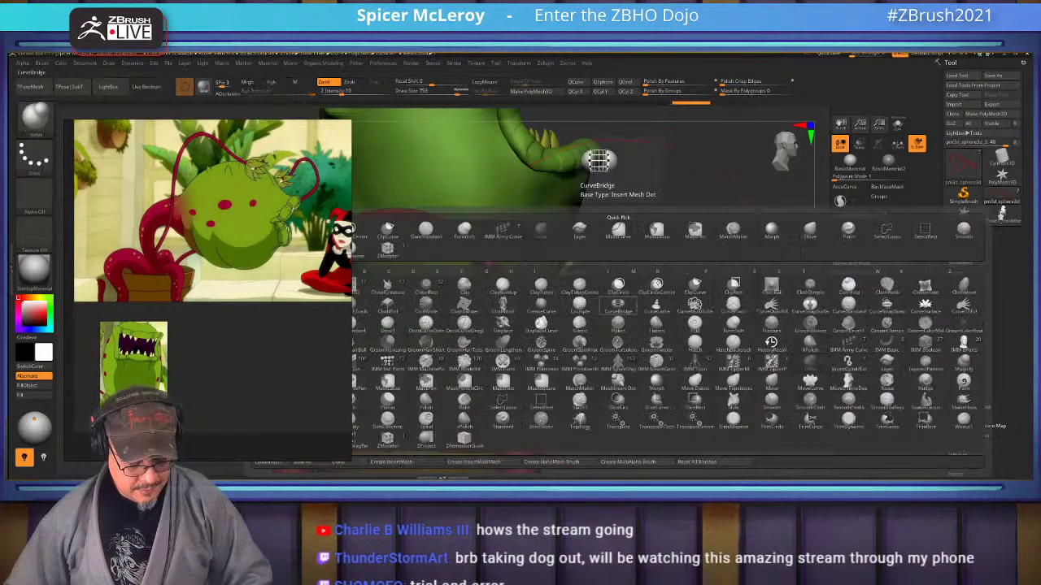
{"action": "key", "text": "m"}
{"action": "key", "text": "v"}
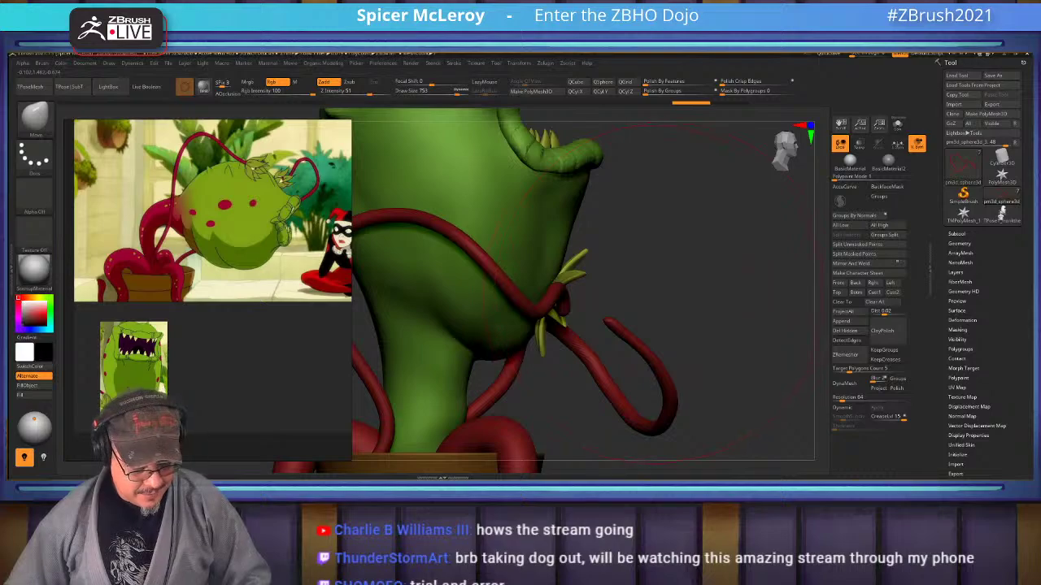
{"action": "key", "text": "b"}
{"action": "key", "text": "m"}
{"action": "key", "text": "t"}
{"action": "mouse_move", "coordinate": [615, 324]}
{"action": "left_mouse_down"}
{"action": "mouse_move", "coordinate": [567, 316]}
{"action": "mouse_move", "coordinate": [472, 332]}
{"action": "mouse_move", "coordinate": [599, 329]}
{"action": "left_mouse_up"}
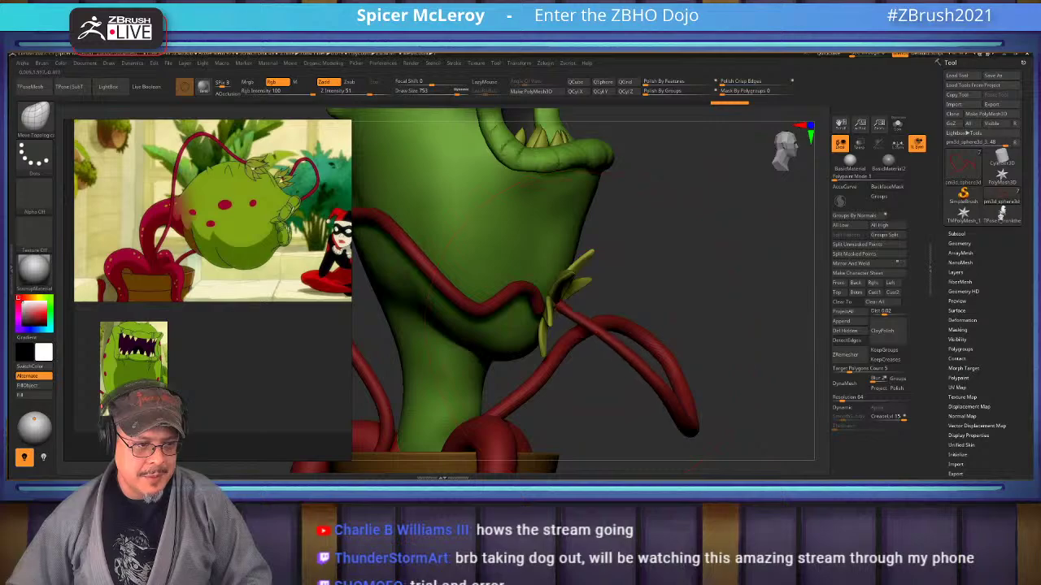
Undo the recent vine edits and restore them.
{"action": "key", "text": "ctrl+shift+z"}
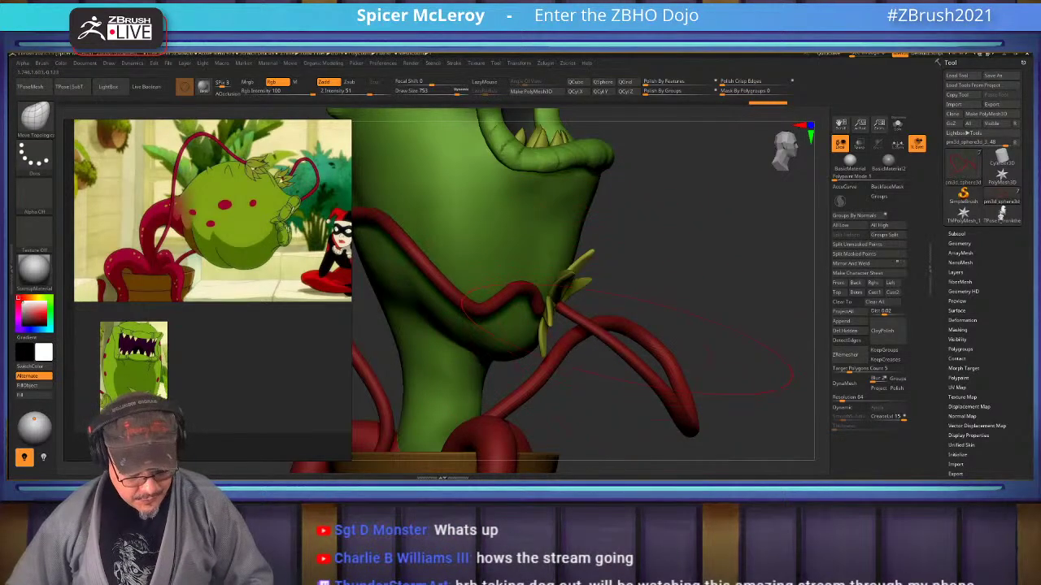
{"action": "key", "text": "ctrl+z"}
{"action": "key", "text": "ctrl+z"}
{"action": "key", "text": "ctrl+z"}
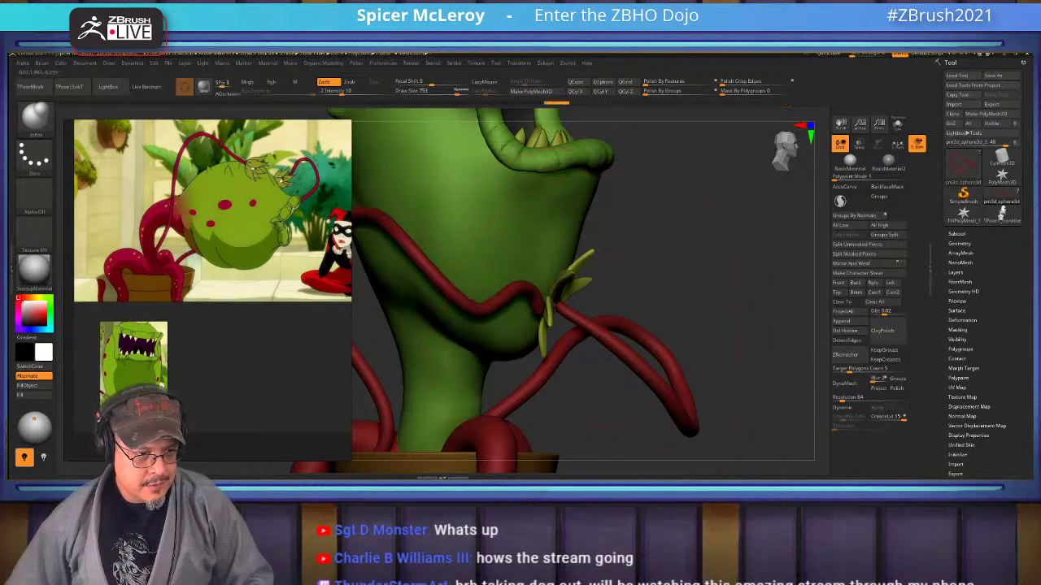
{"action": "key", "text": "ctrl+shift+z"}
{"action": "key", "text": "ctrl+shift+z"}
{"action": "key", "text": "ctrl+shift+z"}
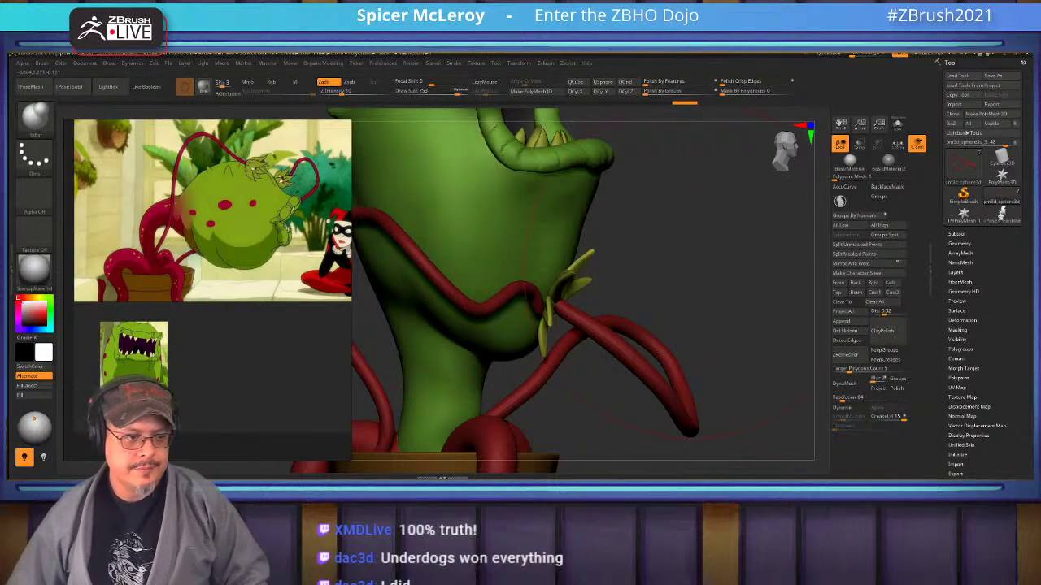
Set the draw size to 576 and smooth the front vine loop.
{"action": "mouse_move", "coordinate": [700, 264]}
{"action": "left_mouse_down"}
{"action": "mouse_move", "coordinate": [653, 274]}
{"action": "mouse_move", "coordinate": [723, 301]}
{"action": "mouse_move", "coordinate": [707, 338]}
{"action": "left_mouse_up"}
{"action": "key", "text": "f"}
{"action": "key", "text": "f"}
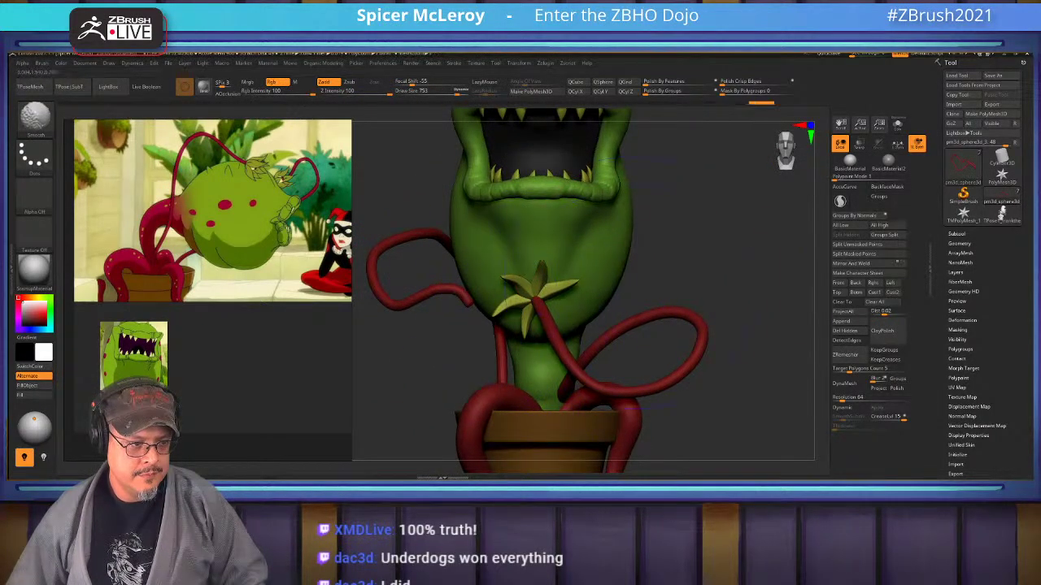
{"action": "left_click_drag", "start_coordinate": [651, 286], "coordinate": [687, 302]}
{"action": "key", "text": "s"}
{"action": "left_click_drag", "start_coordinate": [553, 325], "coordinate": [547, 325]}
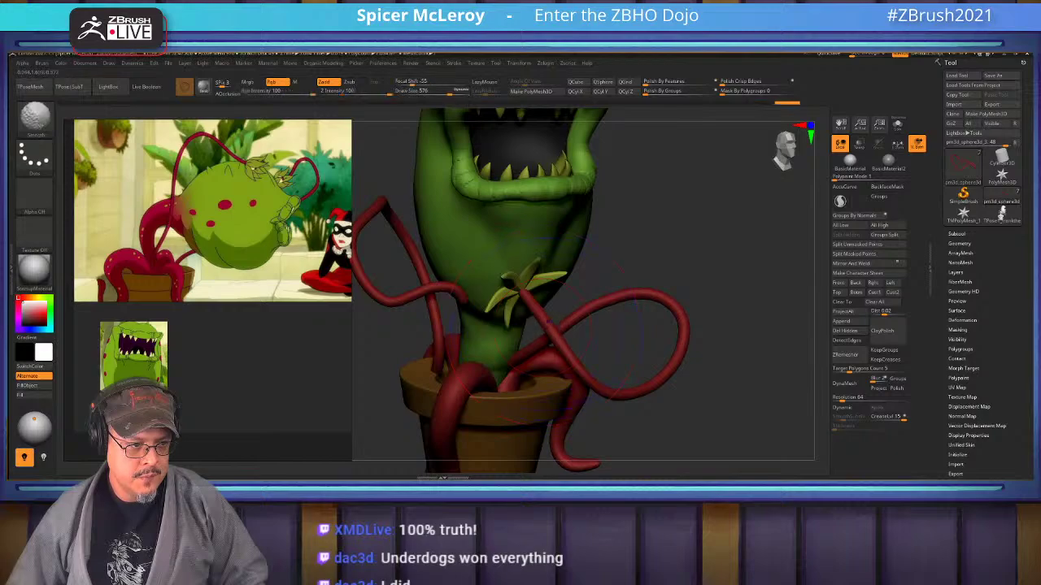
{"action": "mouse_move", "coordinate": [687, 317]}
{"action": "left_mouse_down", "text": "shift"}
{"action": "mouse_move", "coordinate": [650, 305]}
{"action": "mouse_move", "coordinate": [691, 272]}
{"action": "mouse_move", "coordinate": [663, 252]}
{"action": "mouse_move", "coordinate": [683, 305]}
{"action": "mouse_move", "coordinate": [761, 307]}
{"action": "mouse_move", "coordinate": [744, 300]}
{"action": "mouse_move", "coordinate": [712, 325]}
{"action": "mouse_move", "coordinate": [727, 340]}
{"action": "mouse_move", "coordinate": [720, 277]}
{"action": "mouse_move", "coordinate": [732, 210]}
{"action": "left_mouse_up", "text": "shift"}
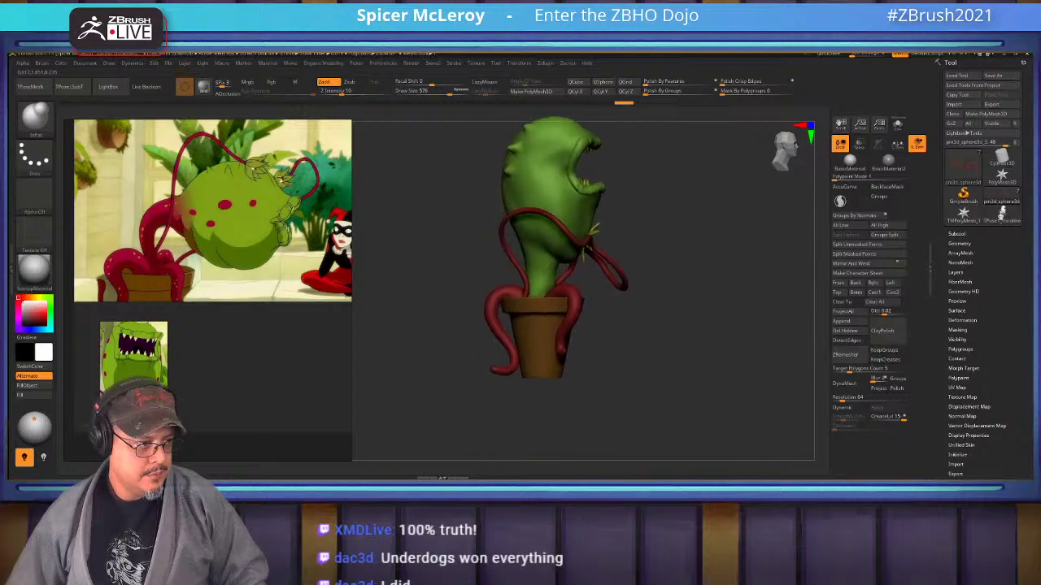
{"action": "left_click_drag", "start_coordinate": [715, 244], "coordinate": [750, 312], "text": "alt"}
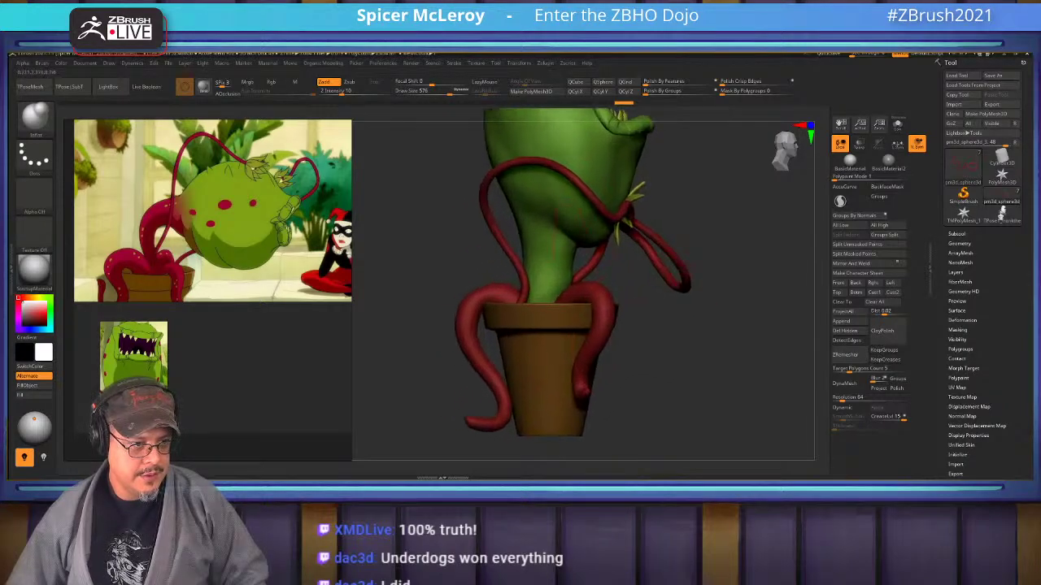
{"action": "key", "text": "shift"}
{"action": "key", "text": "ctrl"}
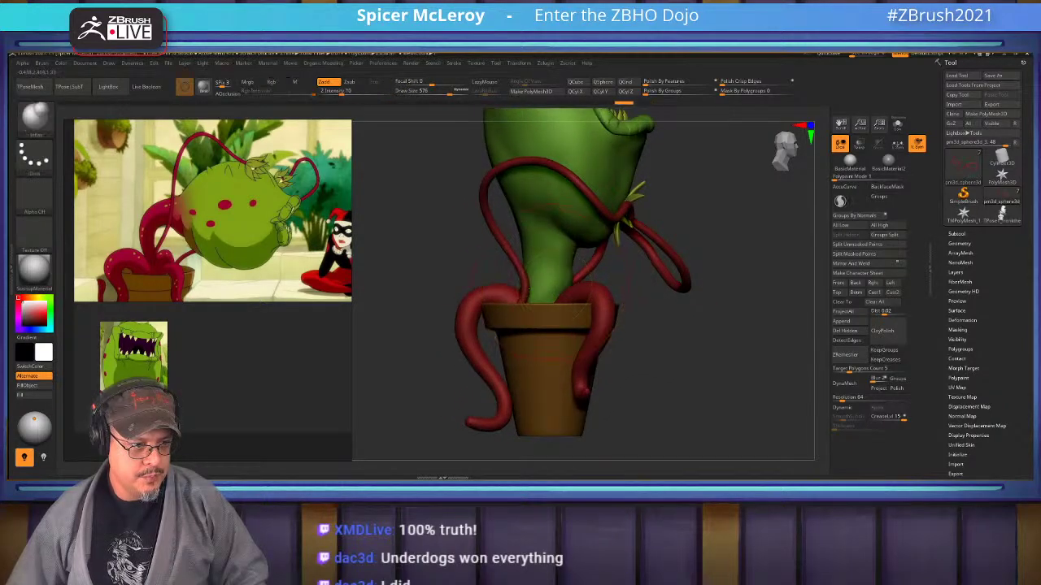
Isolate the green plant body and try smoothing its stem, undoing the stroke.
{"action": "left_click", "coordinate": [546, 278], "text": "alt"}
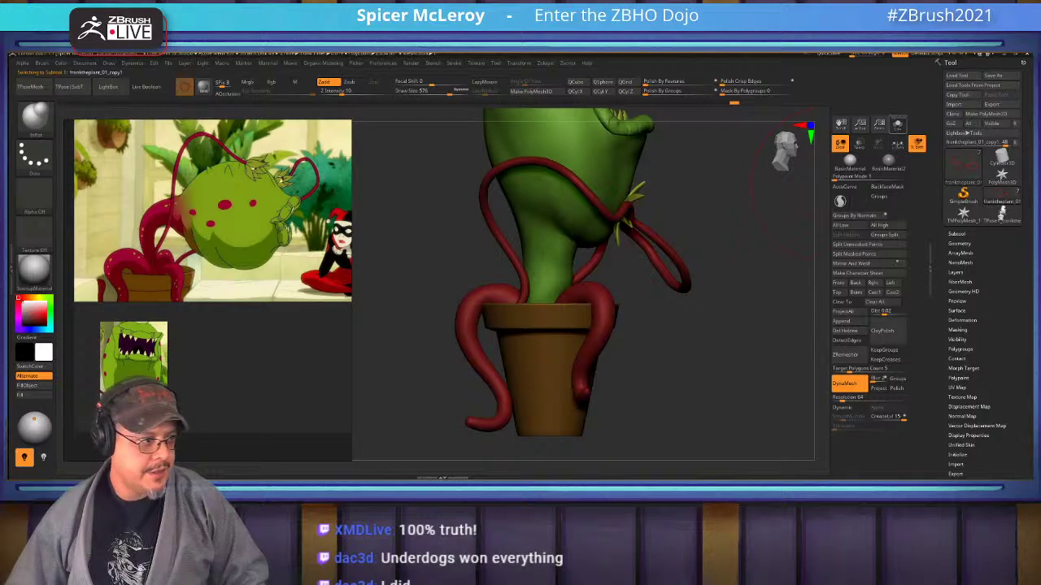
{"action": "left_click", "coordinate": [897, 126]}
{"action": "mouse_move", "coordinate": [528, 325]}
{"action": "left_mouse_down", "text": "shift"}
{"action": "mouse_move", "coordinate": [547, 315]}
{"action": "mouse_move", "coordinate": [533, 322]}
{"action": "mouse_move", "coordinate": [544, 319]}
{"action": "mouse_move", "coordinate": [525, 309]}
{"action": "left_mouse_up", "text": "shift"}
{"action": "key", "text": "ctrl+z"}
Switch to the Move brush at draw size 393 and apply Mirror And Weld to the plant body.
{"action": "key", "text": "b"}
{"action": "key", "text": "m"}
{"action": "key", "text": "v"}
{"action": "key", "text": "s"}
{"action": "mouse_move", "coordinate": [539, 315]}
{"action": "left_mouse_down"}
{"action": "mouse_move", "coordinate": [522, 327]}
{"action": "mouse_move", "coordinate": [548, 325]}
{"action": "mouse_move", "coordinate": [525, 313]}
{"action": "mouse_move", "coordinate": [520, 332]}
{"action": "left_mouse_up"}
{"action": "mouse_move", "coordinate": [650, 325]}
{"action": "left_mouse_down"}
{"action": "mouse_move", "coordinate": [594, 325]}
{"action": "mouse_move", "coordinate": [580, 346]}
{"action": "left_mouse_up"}
{"action": "left_click_drag", "start_coordinate": [651, 333], "coordinate": [653, 284], "text": "alt"}
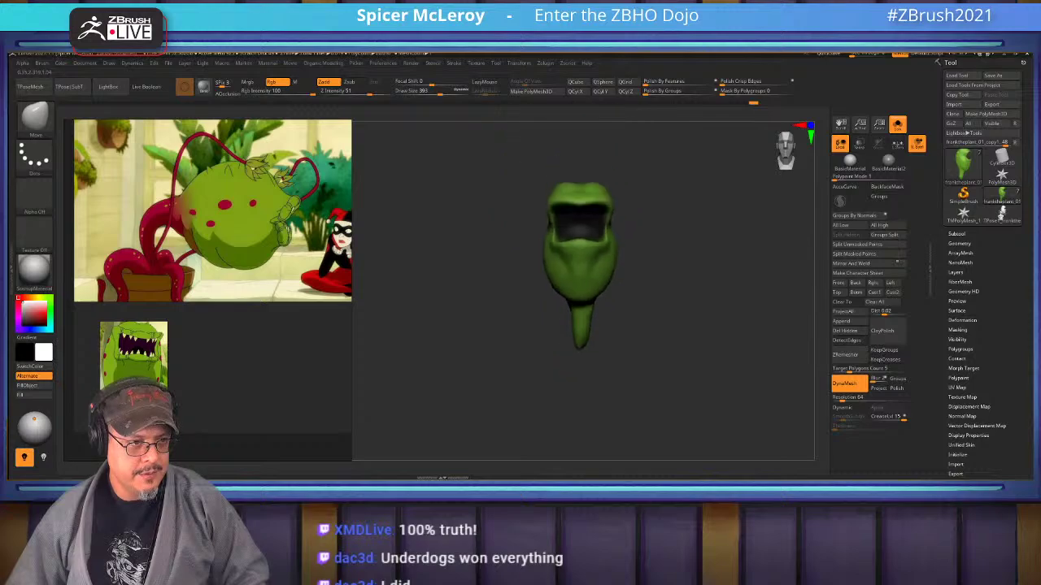
{"action": "key", "text": "space"}
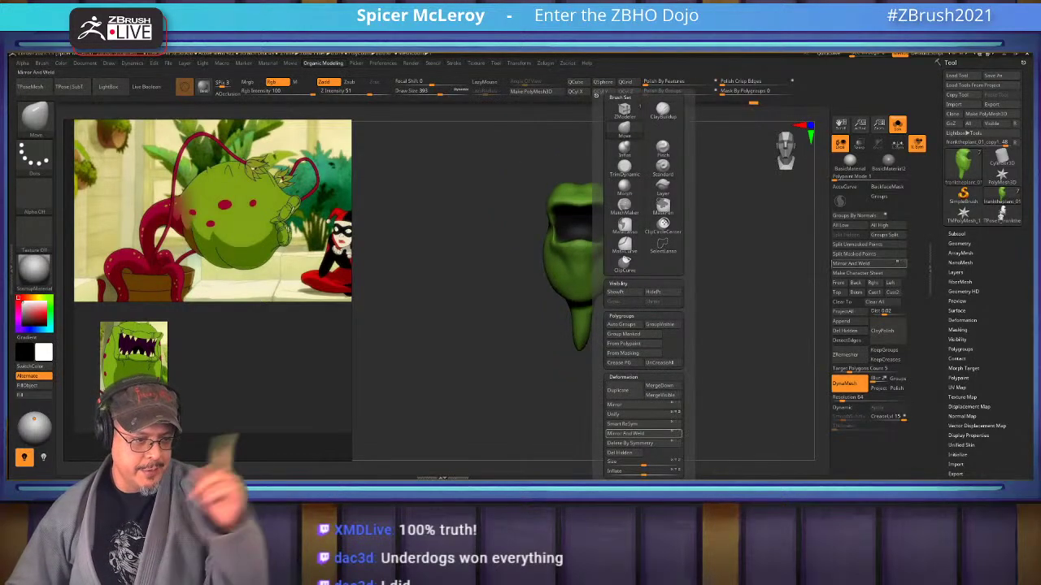
{"action": "left_click", "coordinate": [643, 434]}
Thicken and round the lower end of the body's stem with the Inflat brush at draw size 476.
{"action": "left_click_drag", "start_coordinate": [700, 350], "coordinate": [594, 346]}
{"action": "left_click_drag", "start_coordinate": [650, 325], "coordinate": [650, 386], "text": "alt"}
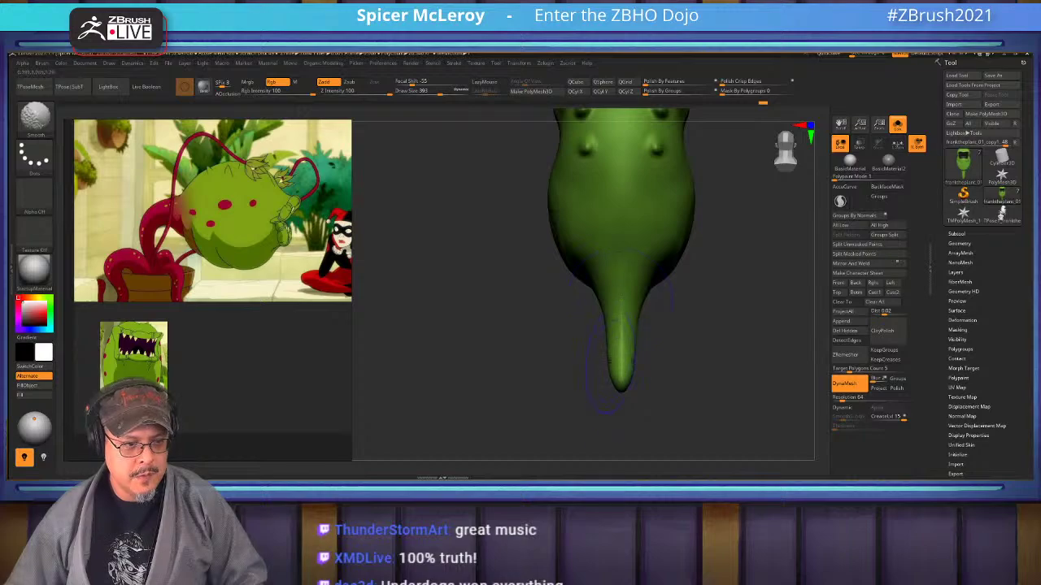
{"action": "left_click_drag", "start_coordinate": [651, 342], "coordinate": [679, 337]}
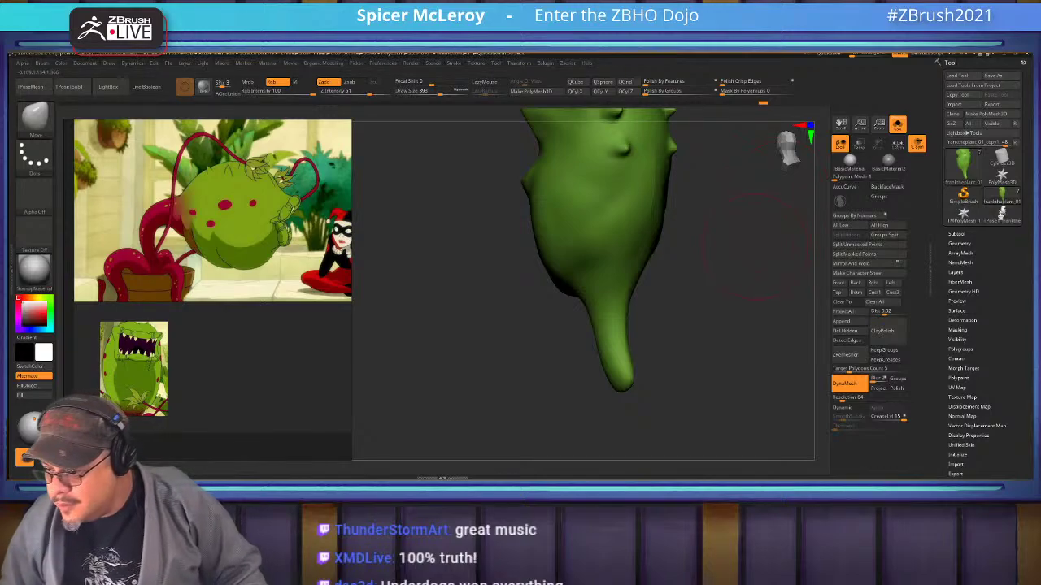
{"action": "left_click_drag", "start_coordinate": [668, 316], "coordinate": [728, 326]}
{"action": "mouse_move", "coordinate": [649, 345]}
{"action": "left_mouse_down", "text": "alt"}
{"action": "mouse_move", "coordinate": [689, 389]}
{"action": "mouse_move", "coordinate": [689, 344]}
{"action": "mouse_move", "coordinate": [658, 345]}
{"action": "mouse_move", "coordinate": [632, 318]}
{"action": "left_mouse_up", "text": "alt"}
{"action": "key", "text": "b"}
{"action": "key", "text": "i"}
{"action": "key", "text": "n"}
{"action": "key", "text": "s"}
{"action": "mouse_move", "coordinate": [618, 392]}
{"action": "left_mouse_down"}
{"action": "mouse_move", "coordinate": [620, 358]}
{"action": "mouse_move", "coordinate": [628, 403]}
{"action": "left_mouse_up"}
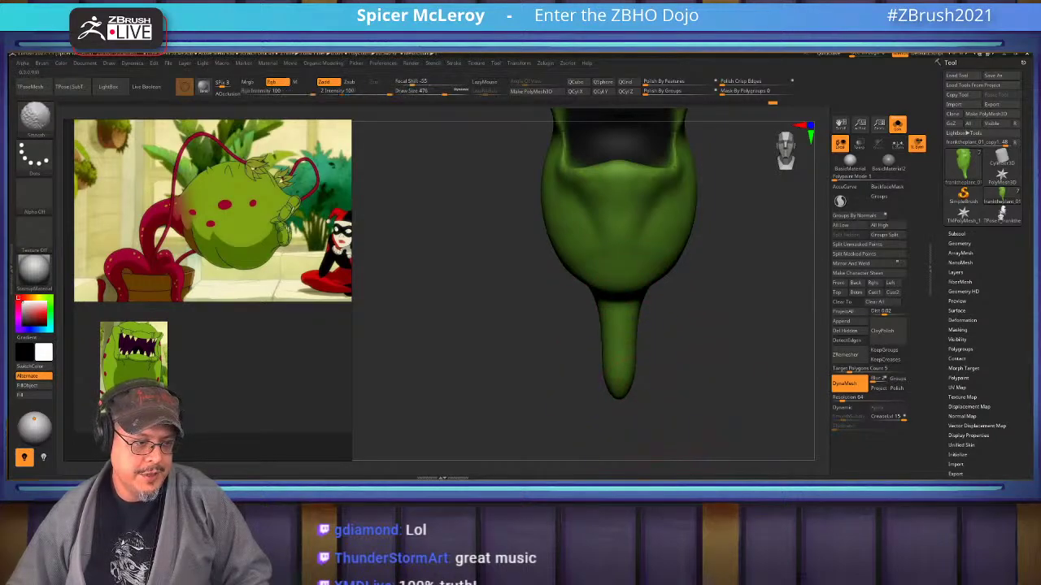
{"action": "mouse_move", "coordinate": [700, 394]}
{"action": "left_mouse_down"}
{"action": "mouse_move", "coordinate": [645, 386]}
{"action": "mouse_move", "coordinate": [629, 368]}
{"action": "left_mouse_up"}
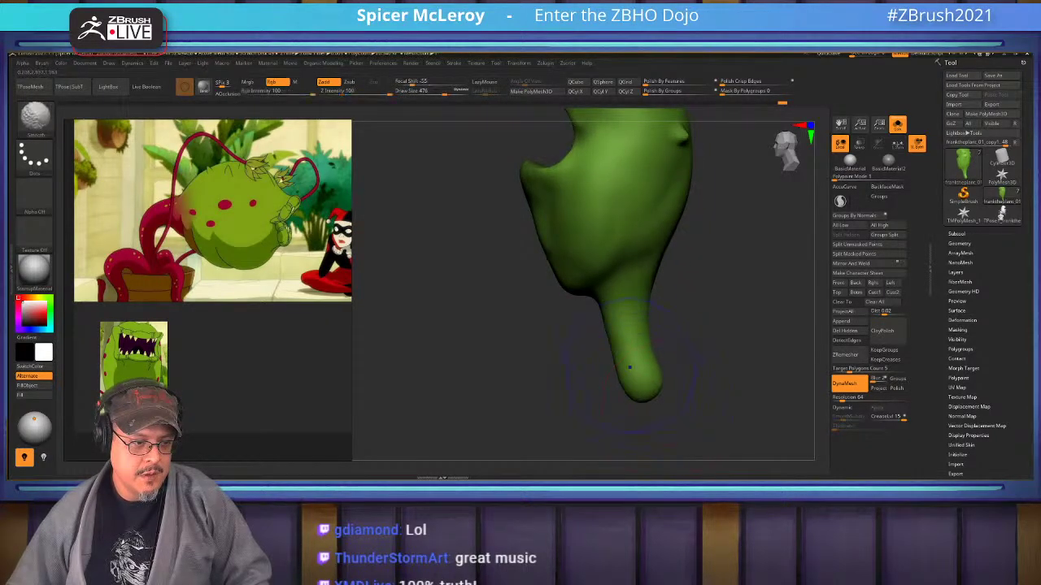
Bend the middle of the stem slightly forward with the Move brush and show all subtools again.
{"action": "key", "text": "b"}
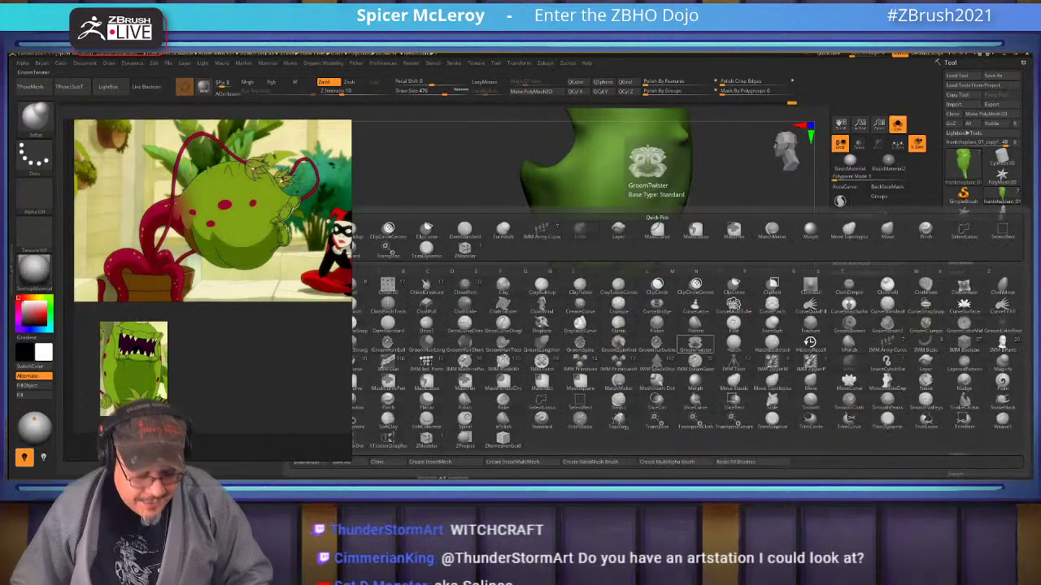
{"action": "key", "text": "m"}
{"action": "key", "text": "v"}
{"action": "left_click_drag", "start_coordinate": [631, 348], "coordinate": [623, 345]}
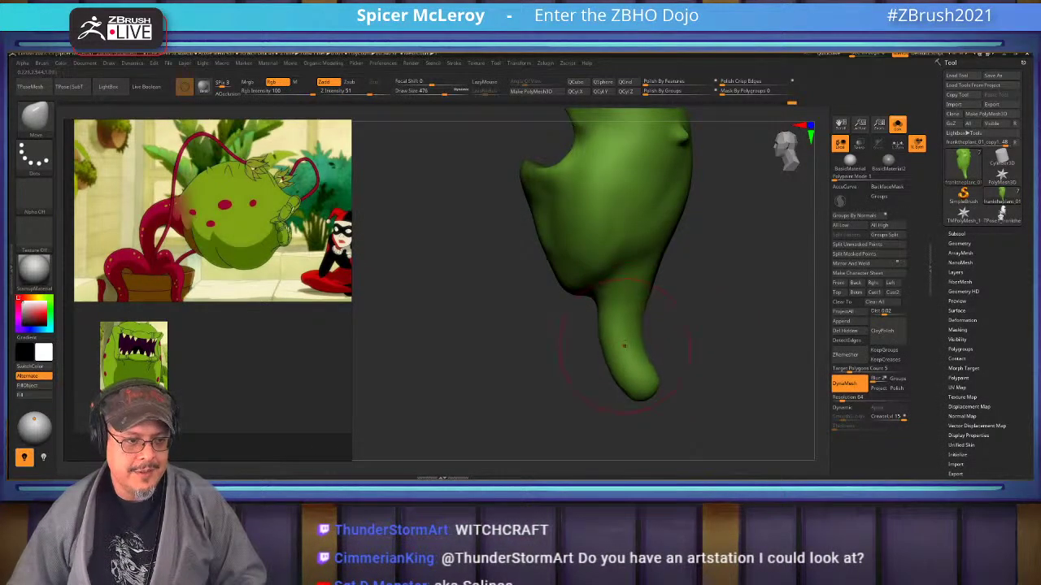
{"action": "mouse_move", "coordinate": [716, 350]}
{"action": "left_mouse_down", "text": "alt"}
{"action": "mouse_move", "coordinate": [725, 381]}
{"action": "mouse_move", "coordinate": [742, 267]}
{"action": "mouse_move", "coordinate": [741, 285]}
{"action": "mouse_move", "coordinate": [716, 262]}
{"action": "mouse_move", "coordinate": [691, 262]}
{"action": "left_mouse_up", "text": "alt"}
{"action": "left_click", "coordinate": [897, 125]}
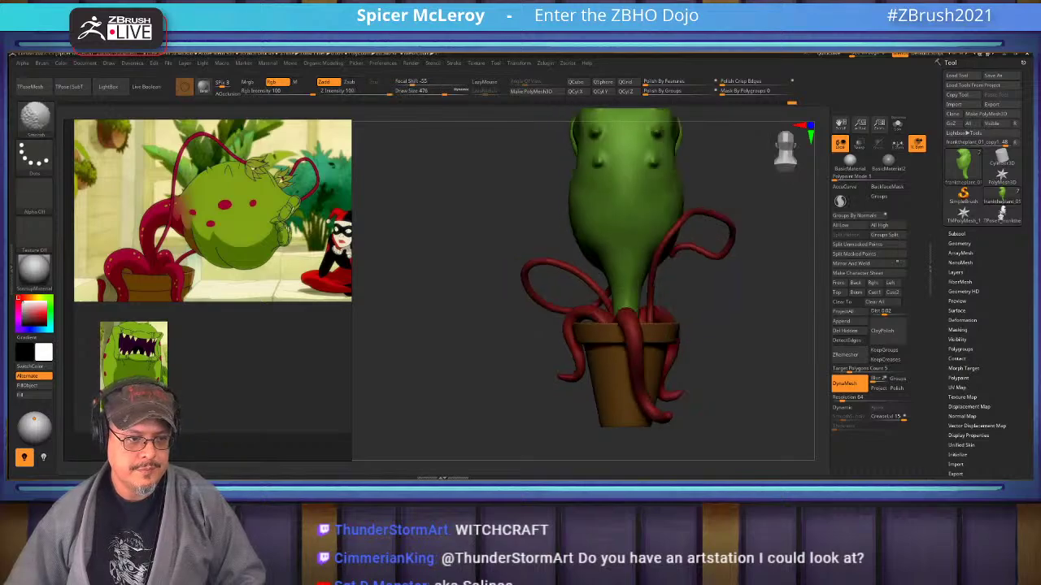
Pull the plant's back outward and nudge its lower chin inward with the Move brush.
{"action": "mouse_move", "coordinate": [801, 325]}
{"action": "left_mouse_down"}
{"action": "mouse_move", "coordinate": [767, 342]}
{"action": "mouse_move", "coordinate": [752, 326]}
{"action": "mouse_move", "coordinate": [738, 433]}
{"action": "left_mouse_up"}
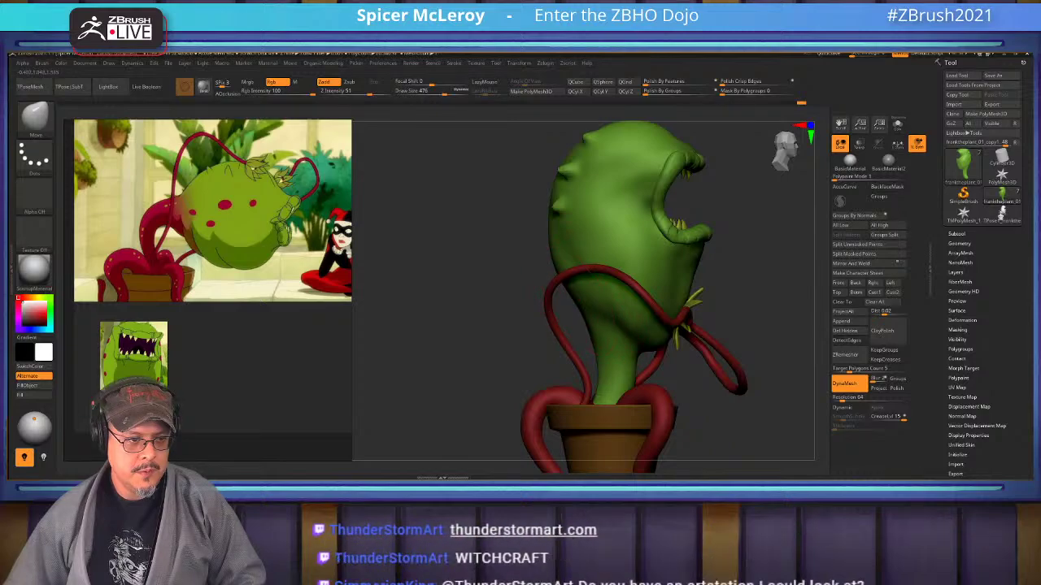
{"action": "left_click_drag", "start_coordinate": [559, 266], "coordinate": [552, 270]}
{"action": "left_click_drag", "start_coordinate": [722, 247], "coordinate": [711, 314], "text": "alt"}
{"action": "left_click_drag", "start_coordinate": [579, 209], "coordinate": [572, 207]}
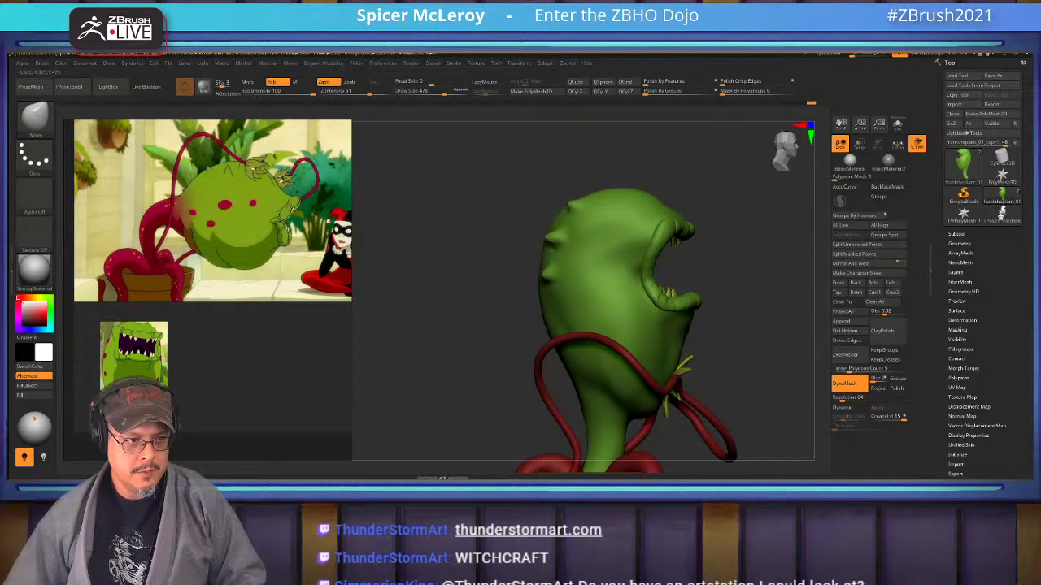
{"action": "left_click_drag", "start_coordinate": [674, 389], "coordinate": [667, 385]}
{"action": "left_click_drag", "start_coordinate": [742, 360], "coordinate": [691, 313], "text": "alt"}
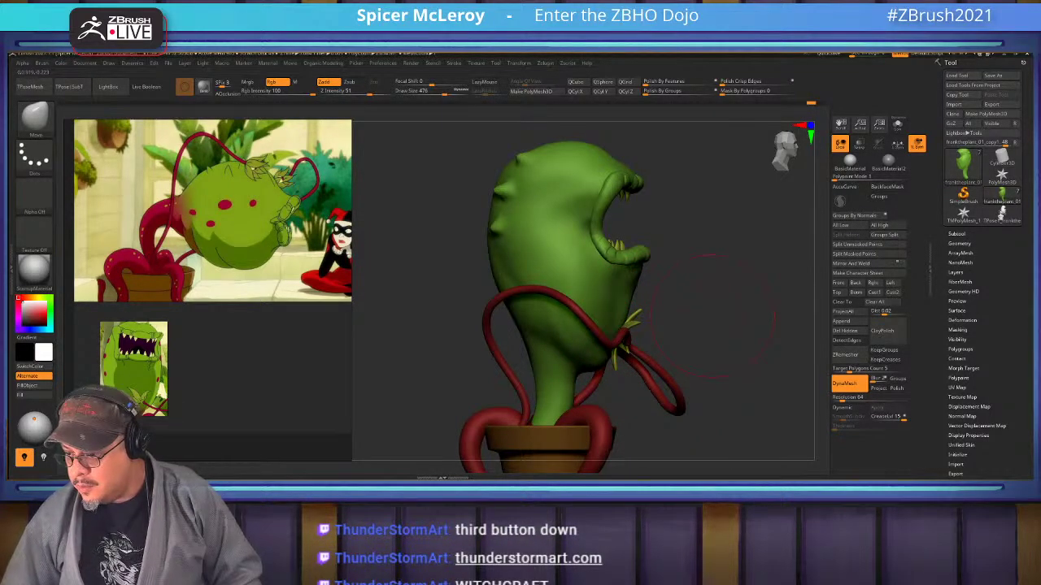
Set the draw size to 437 and pull the plant's chin forward around the flower.
{"action": "left_click_drag", "start_coordinate": [713, 313], "coordinate": [619, 301]}
{"action": "key", "text": "s"}
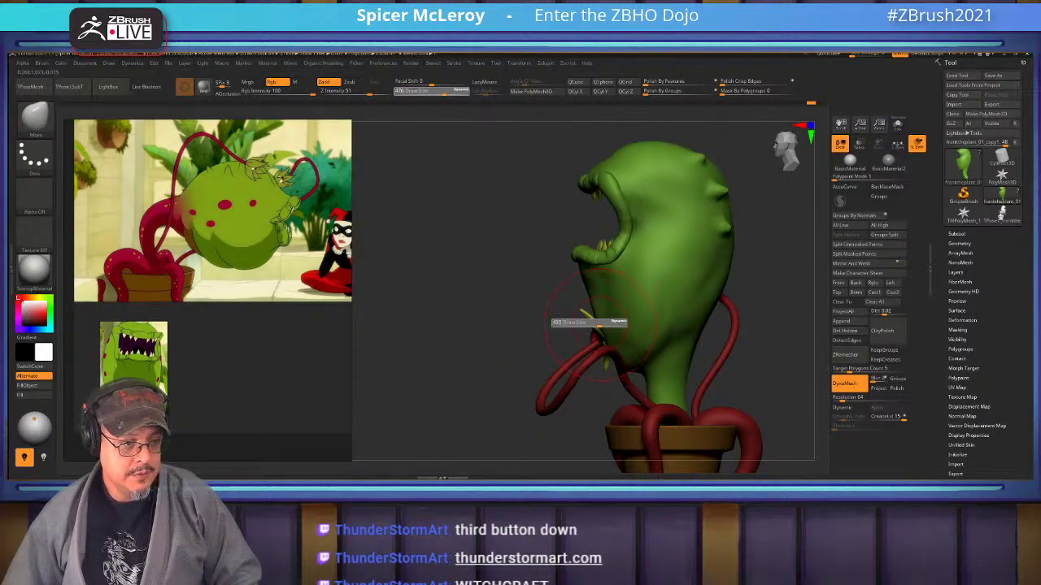
{"action": "left_click", "coordinate": [599, 324]}
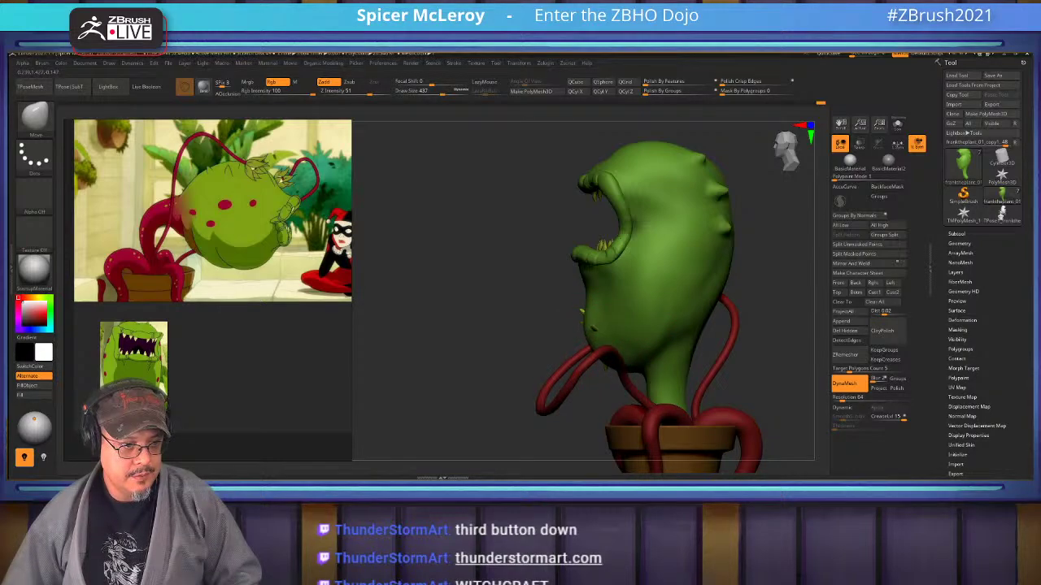
Make the leafy flower active and move it forward onto the surface of the reshaped chin.
{"action": "left_click_drag", "start_coordinate": [455, 326], "coordinate": [691, 325]}
{"action": "mouse_move", "coordinate": [699, 244]}
{"action": "left_mouse_down", "text": "alt"}
{"action": "mouse_move", "coordinate": [700, 325]}
{"action": "mouse_move", "coordinate": [675, 350]}
{"action": "mouse_move", "coordinate": [675, 331]}
{"action": "mouse_move", "coordinate": [692, 331]}
{"action": "mouse_move", "coordinate": [642, 326]}
{"action": "mouse_move", "coordinate": [703, 333]}
{"action": "left_mouse_up", "text": "alt"}
{"action": "left_click", "coordinate": [604, 330], "text": "alt"}
{"action": "key", "text": "w"}
{"action": "key", "text": "q"}
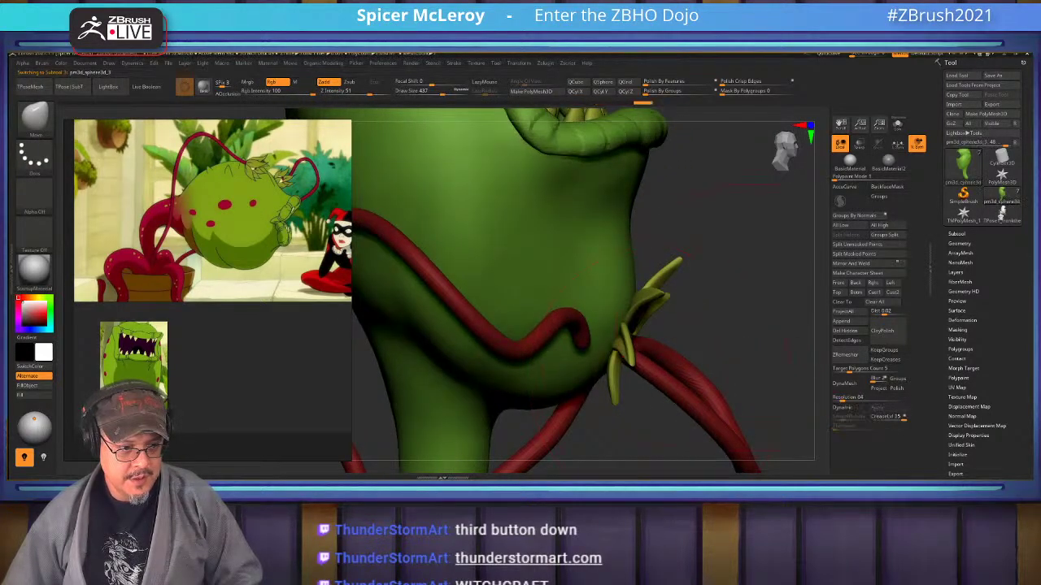
Pull the tip of the front vine loop back toward the plant with the Move Topological brush at draw size 867.
{"action": "key", "text": "f"}
{"action": "key", "text": "b"}
{"action": "key", "text": "m"}
{"action": "key", "text": "t"}
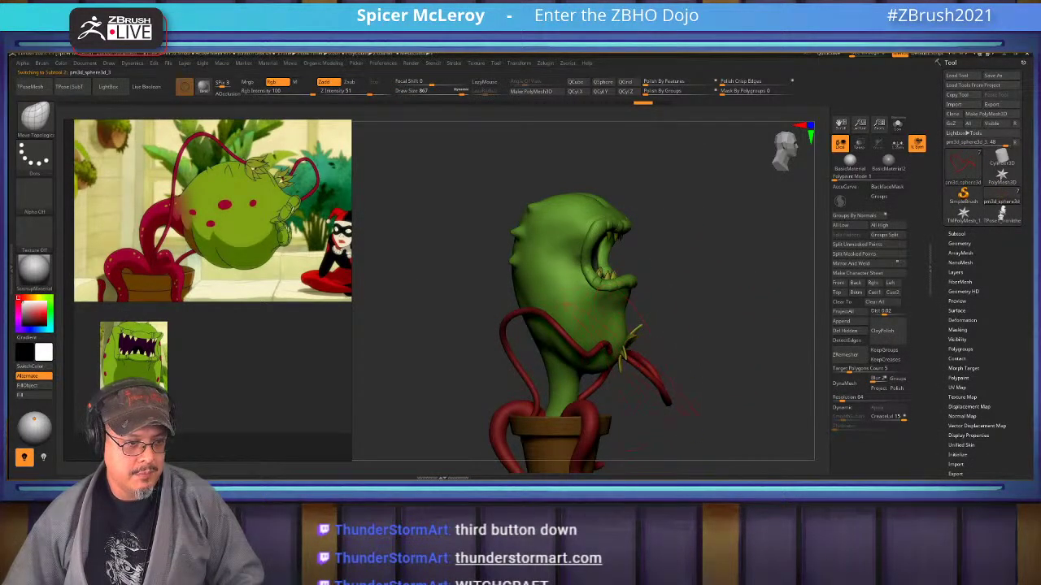
{"action": "left_click_drag", "start_coordinate": [660, 388], "coordinate": [649, 391]}
{"action": "left_click_drag", "start_coordinate": [744, 382], "coordinate": [674, 385], "text": "shift"}
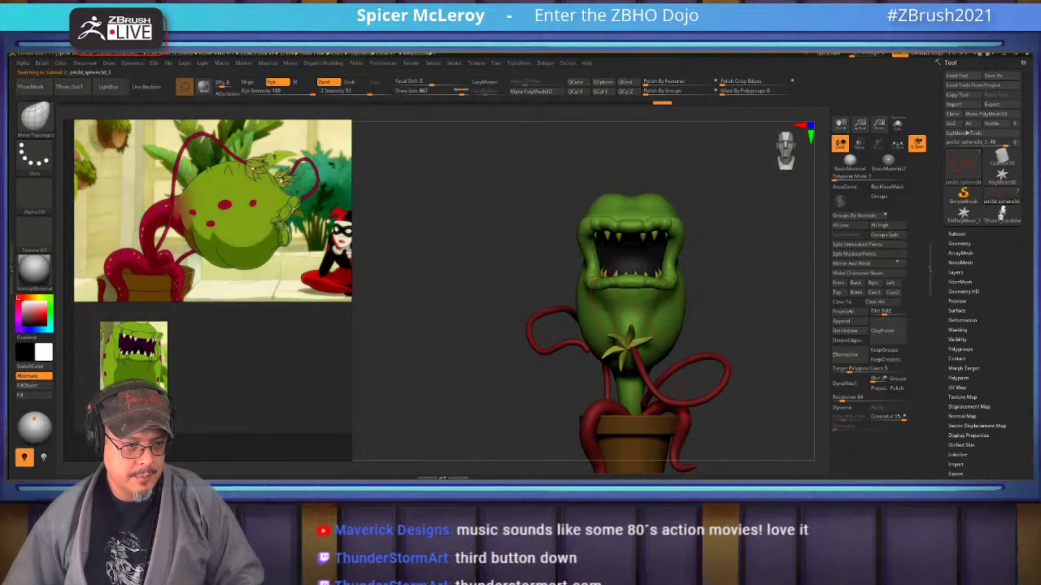
Reshape the front vine into a rounder hanging loop that meets the base of the flower.
{"action": "left_click_drag", "start_coordinate": [708, 325], "coordinate": [776, 325]}
{"action": "mouse_move", "coordinate": [659, 284]}
{"action": "left_mouse_down", "text": "alt"}
{"action": "mouse_move", "coordinate": [651, 366]}
{"action": "mouse_move", "coordinate": [673, 360]}
{"action": "mouse_move", "coordinate": [636, 375]}
{"action": "left_mouse_up", "text": "alt"}
{"action": "mouse_move", "coordinate": [704, 366]}
{"action": "left_mouse_down"}
{"action": "mouse_move", "coordinate": [654, 322]}
{"action": "mouse_move", "coordinate": [617, 311]}
{"action": "left_mouse_up"}
{"action": "left_click_drag", "start_coordinate": [652, 367], "coordinate": [668, 356]}
{"action": "left_click_drag", "start_coordinate": [622, 326], "coordinate": [691, 329]}
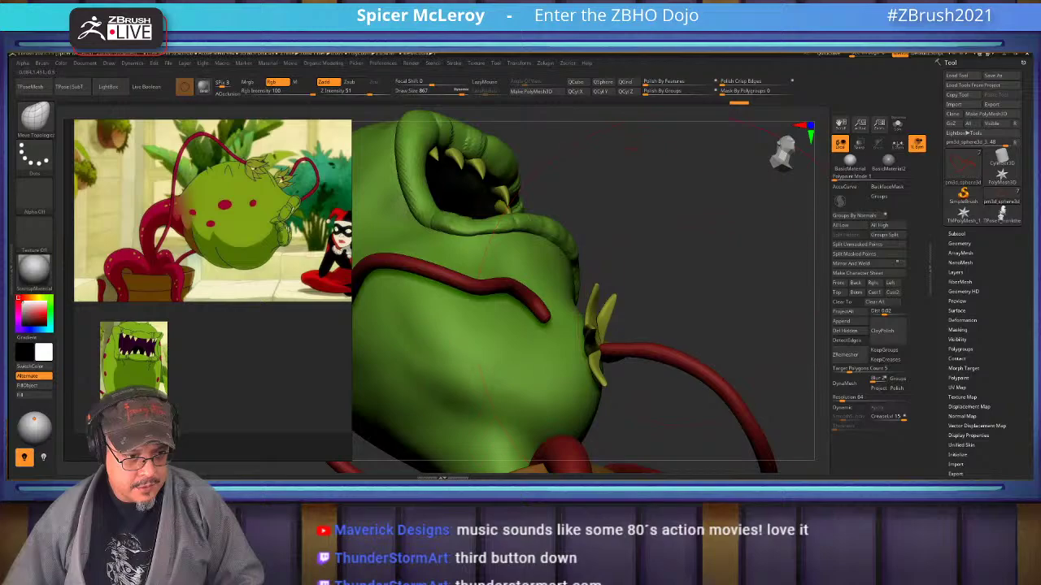
{"action": "left_click_drag", "start_coordinate": [720, 370], "coordinate": [717, 374]}
{"action": "mouse_move", "coordinate": [667, 350]}
{"action": "left_mouse_down"}
{"action": "mouse_move", "coordinate": [720, 402]}
{"action": "mouse_move", "coordinate": [702, 319]}
{"action": "left_mouse_up"}
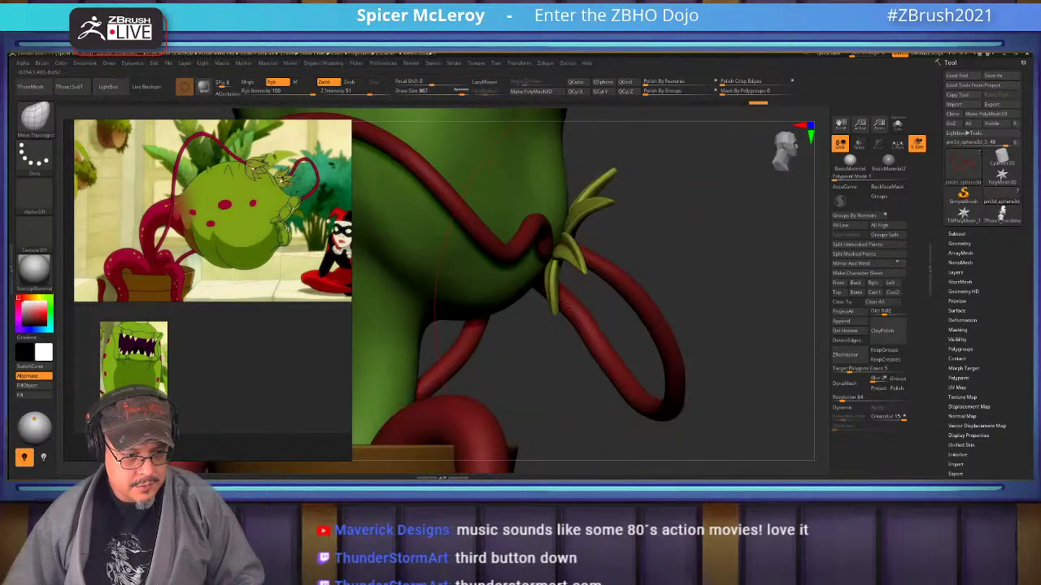
{"action": "key", "text": "f"}
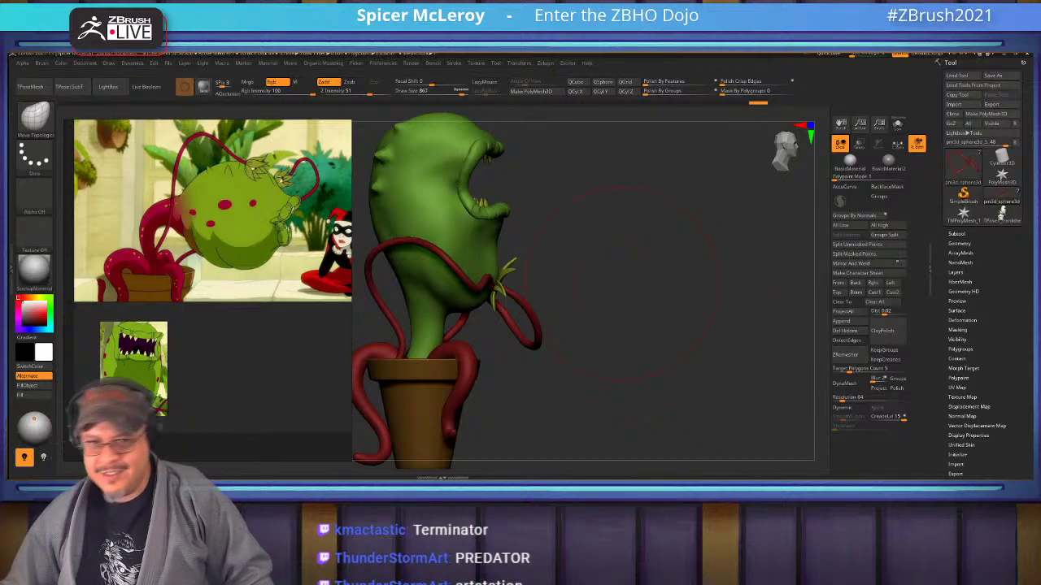
Set the draw size to 1000 and pull the side vine's free end outward, away from the flower.
{"action": "left_click_drag", "start_coordinate": [627, 281], "coordinate": [630, 390]}
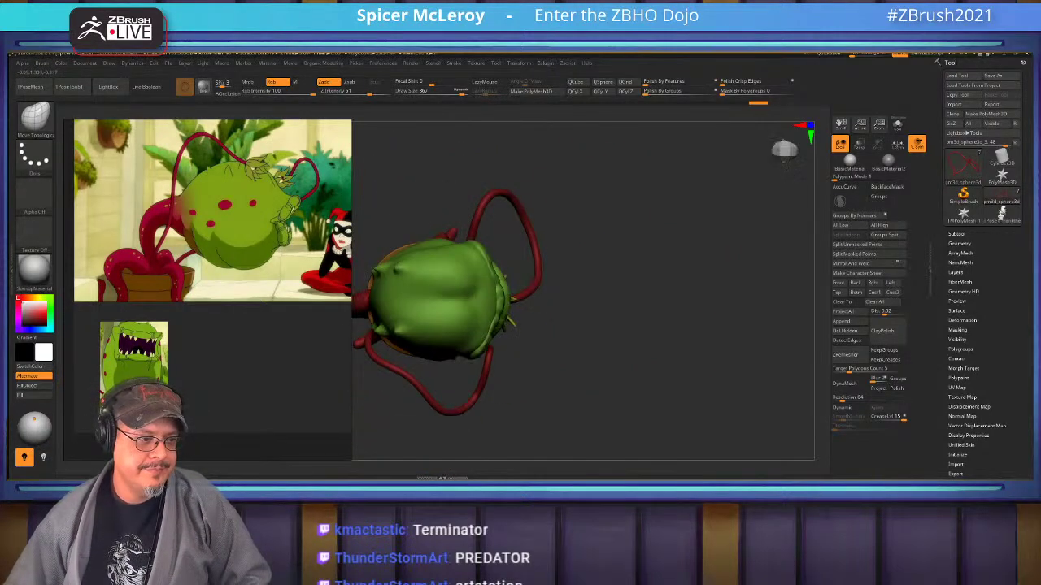
{"action": "left_click_drag", "start_coordinate": [618, 341], "coordinate": [722, 316], "text": "alt"}
{"action": "left_click_drag", "start_coordinate": [691, 285], "coordinate": [695, 335], "text": "alt"}
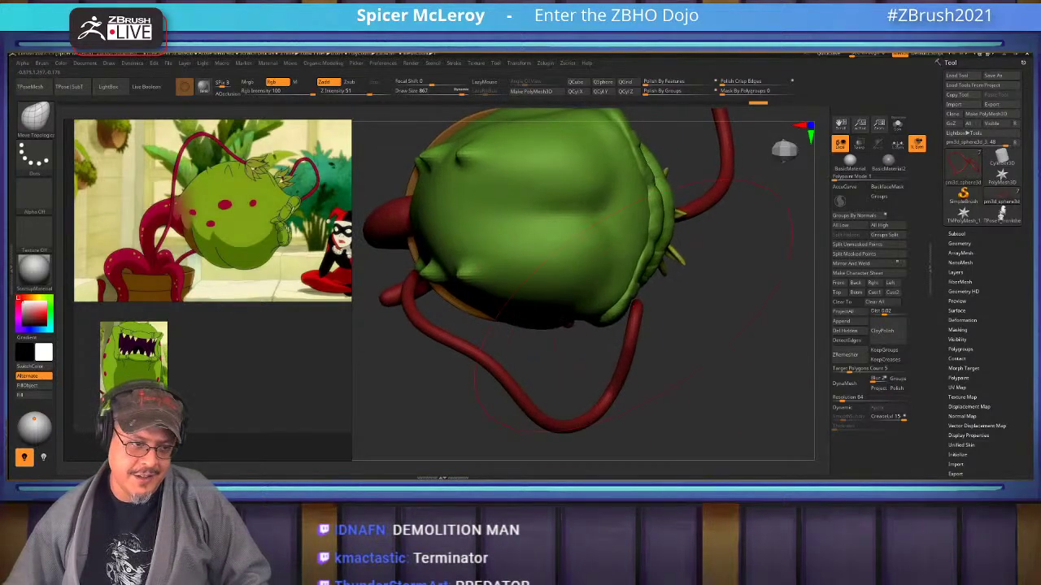
{"action": "key", "text": "s"}
{"action": "left_click_drag", "start_coordinate": [637, 318], "coordinate": [602, 344]}
{"action": "left_click_drag", "start_coordinate": [691, 358], "coordinate": [699, 277]}
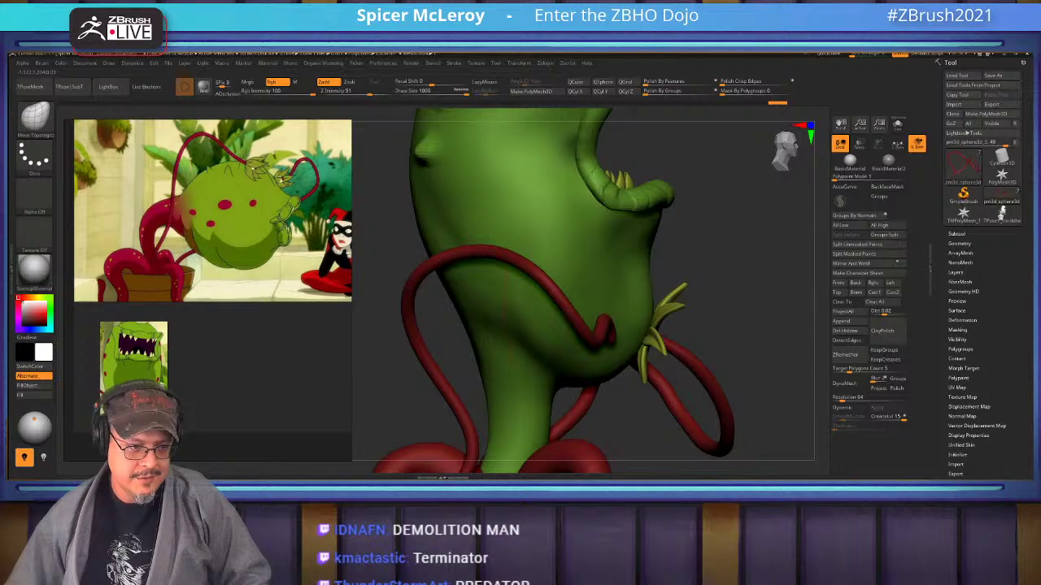
Nudge the side vine's free end against the body and check its loop from the front and side.
{"action": "left_click_drag", "start_coordinate": [604, 326], "coordinate": [598, 323]}
{"action": "left_click_drag", "start_coordinate": [634, 416], "coordinate": [529, 417], "text": "shift"}
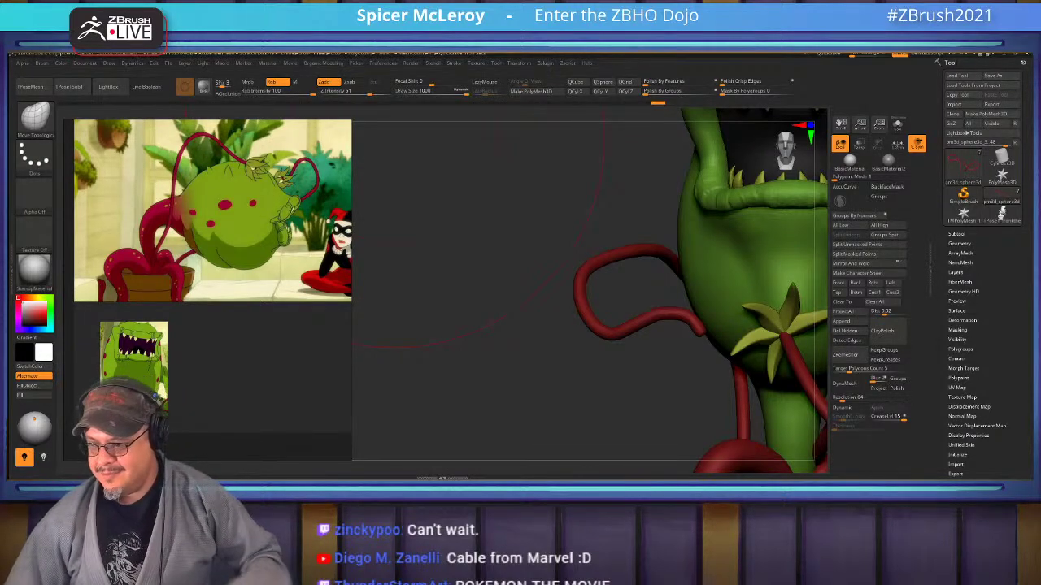
{"action": "left_click_drag", "start_coordinate": [564, 337], "coordinate": [681, 283]}
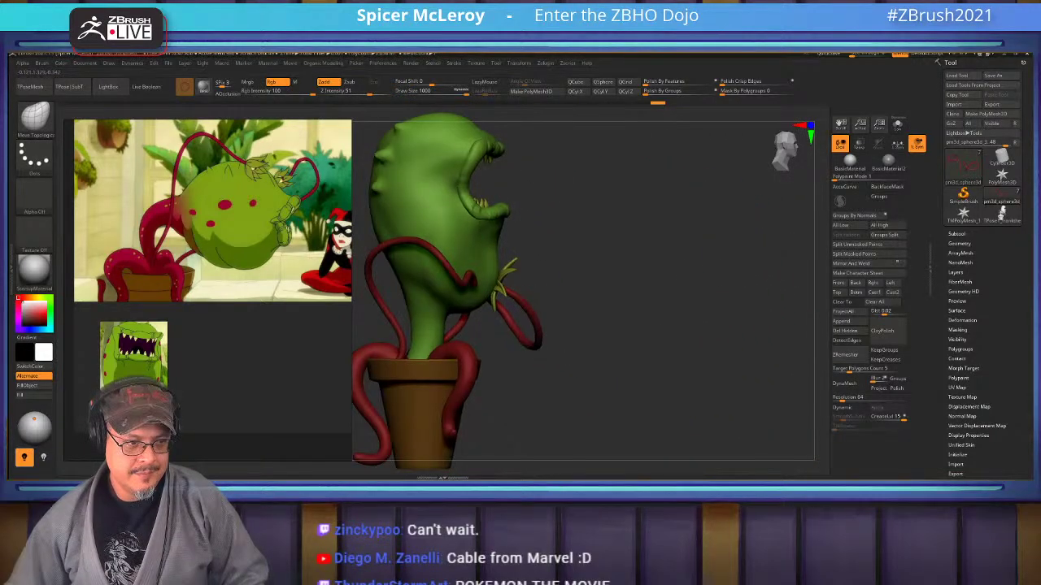
{"action": "left_click_drag", "start_coordinate": [543, 243], "coordinate": [666, 286], "text": "alt"}
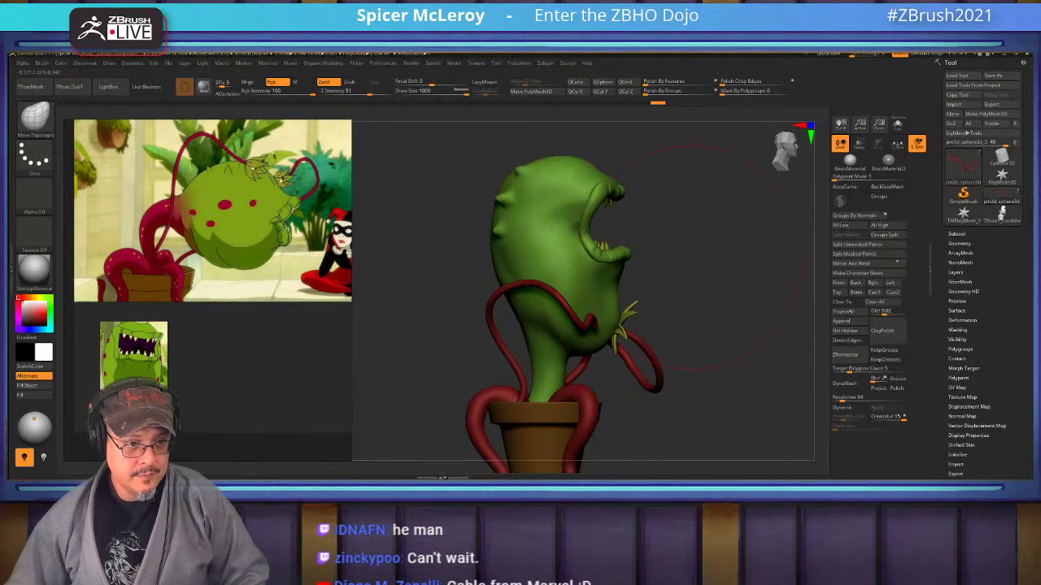
Set the draw size to 657, make the plant body active and spread the bumps on its back farther apart.
{"action": "key", "text": "s"}
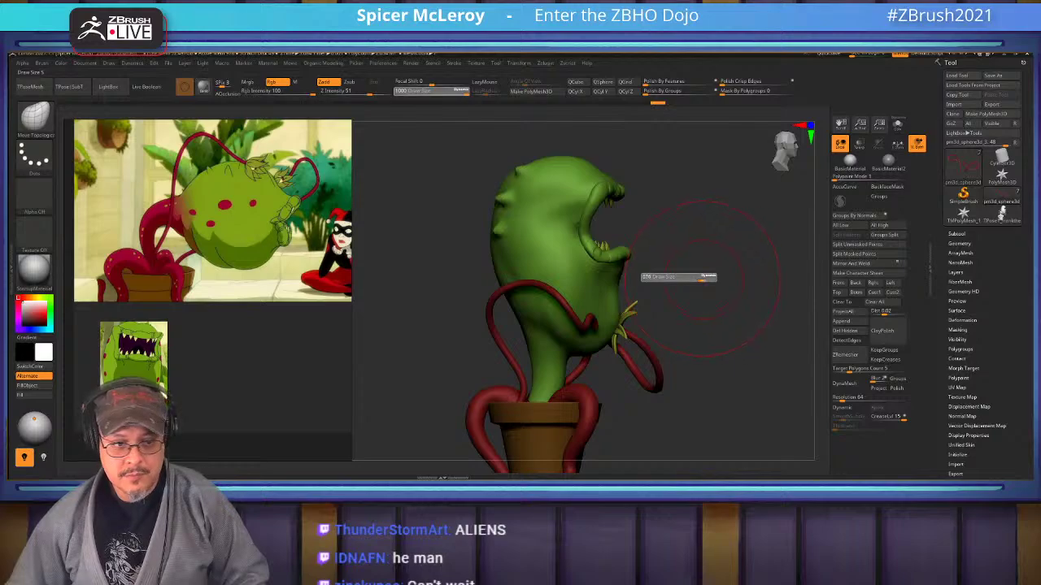
{"action": "left_click_drag", "start_coordinate": [705, 278], "coordinate": [705, 272]}
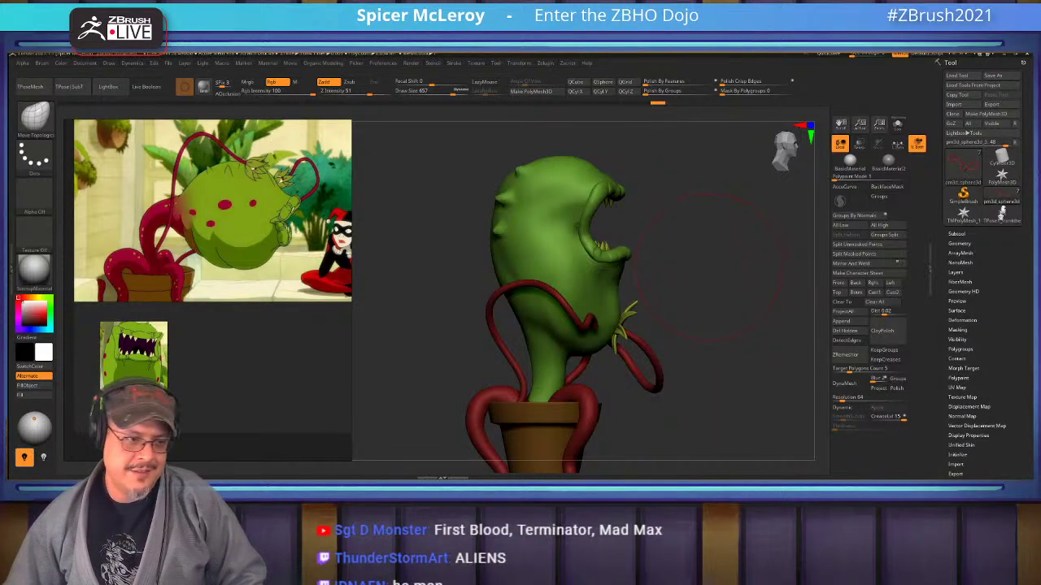
{"action": "left_click_drag", "start_coordinate": [710, 267], "coordinate": [820, 292], "text": "alt"}
{"action": "left_click_drag", "start_coordinate": [756, 292], "coordinate": [775, 385], "text": "alt"}
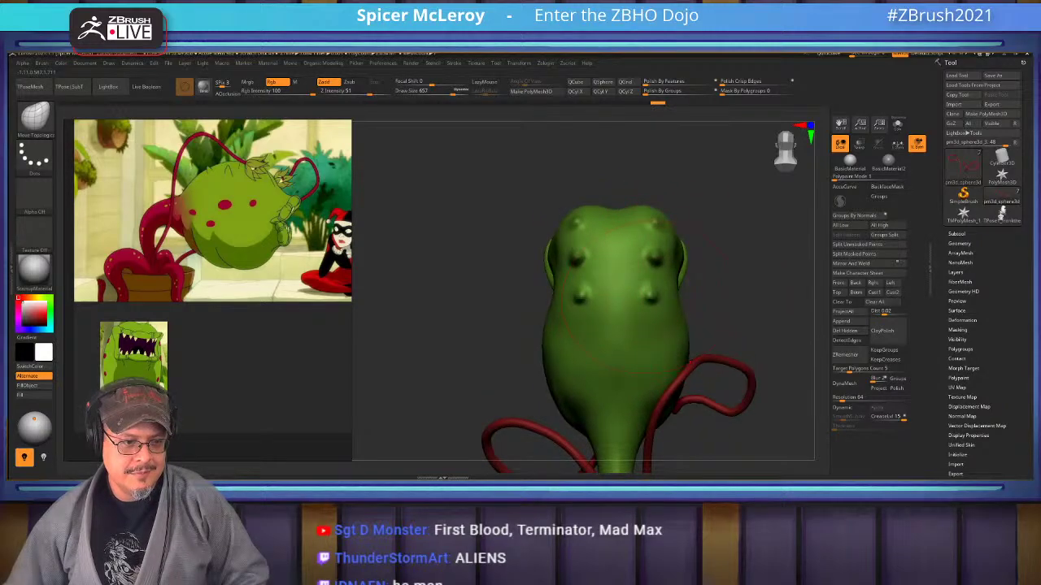
{"action": "left_click", "coordinate": [647, 288], "text": "alt"}
{"action": "left_click_drag", "start_coordinate": [652, 291], "coordinate": [663, 257]}
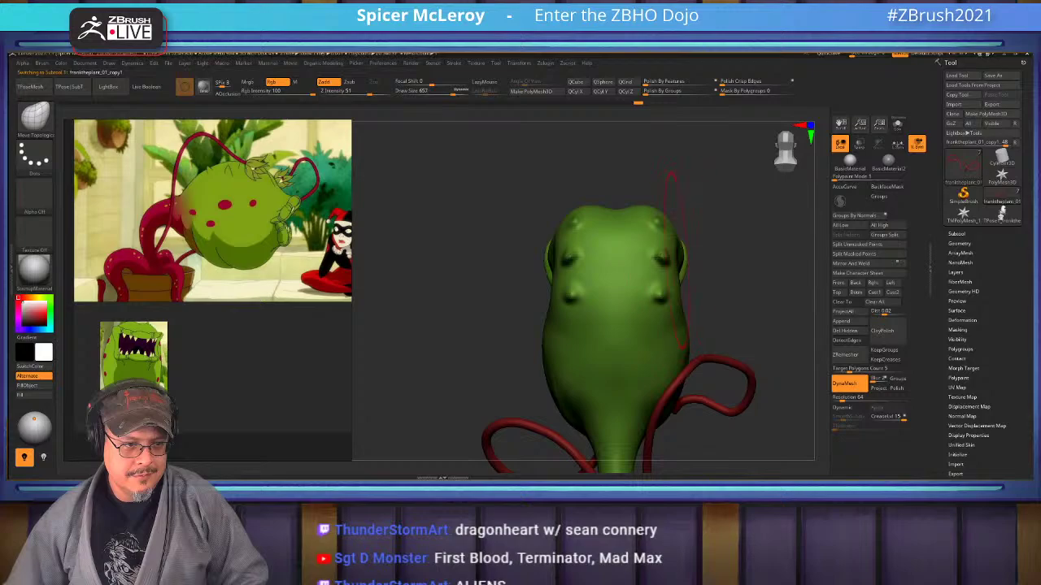
Pull the uppermost back spike outward and up with the Move brush at a draw size of about 158.
{"action": "mouse_move", "coordinate": [673, 176]}
{"action": "left_mouse_down", "text": "alt"}
{"action": "mouse_move", "coordinate": [672, 210]}
{"action": "mouse_move", "coordinate": [571, 213]}
{"action": "mouse_move", "coordinate": [561, 223]}
{"action": "mouse_move", "coordinate": [557, 366]}
{"action": "mouse_move", "coordinate": [513, 395]}
{"action": "left_mouse_up", "text": "alt"}
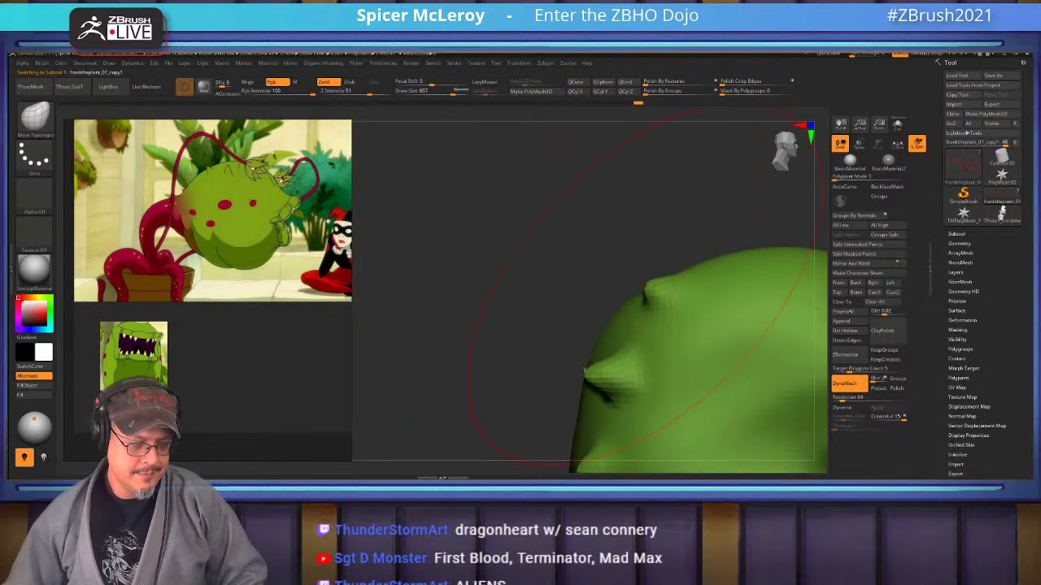
{"action": "key", "text": "b"}
{"action": "key", "text": "m"}
{"action": "key", "text": "v"}
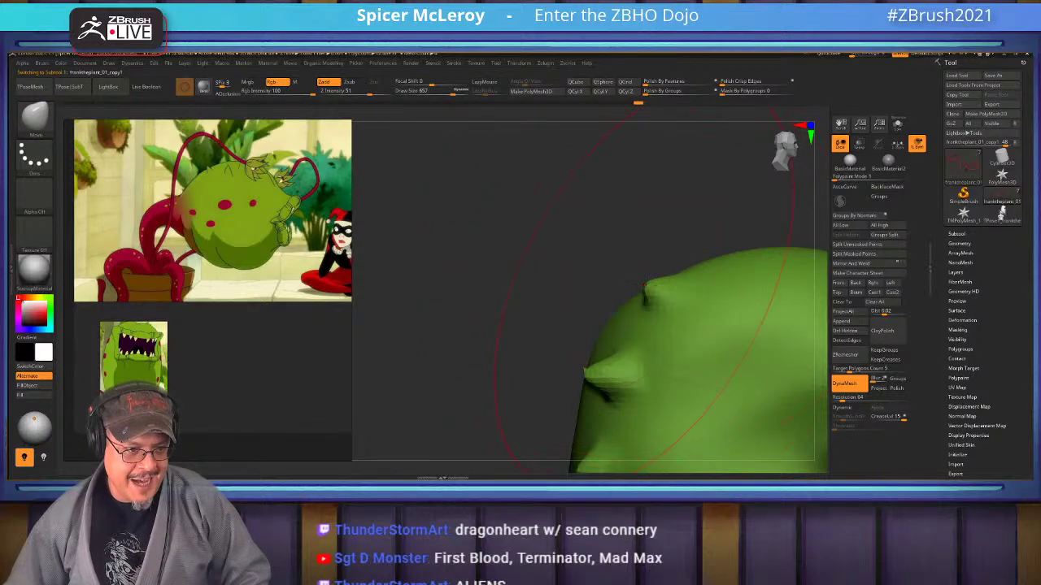
{"action": "key", "text": "s"}
{"action": "mouse_move", "coordinate": [645, 286]}
{"action": "left_mouse_down"}
{"action": "mouse_move", "coordinate": [622, 286]}
{"action": "mouse_move", "coordinate": [634, 273]}
{"action": "left_mouse_up"}
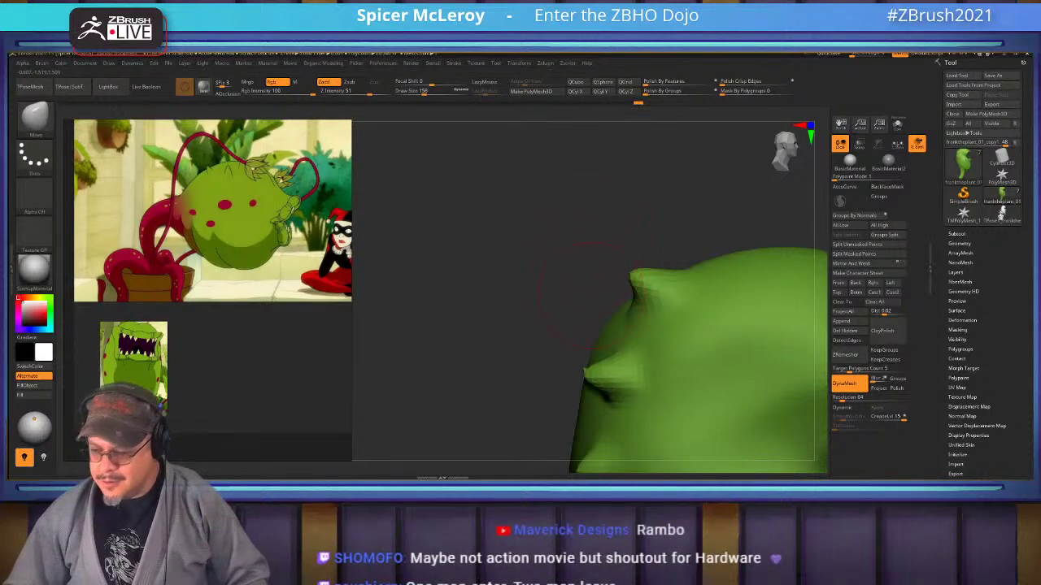
Smooth the middle back spikes and pull the lower and upper ones outward into more pronounced points.
{"action": "left_click_drag", "start_coordinate": [555, 330], "coordinate": [539, 318]}
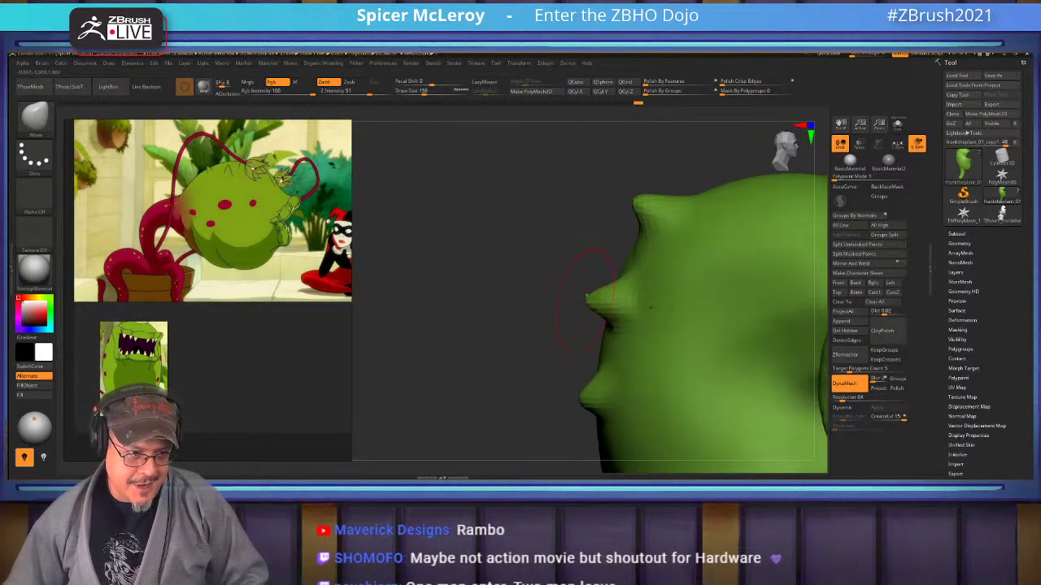
{"action": "key", "text": "shift"}
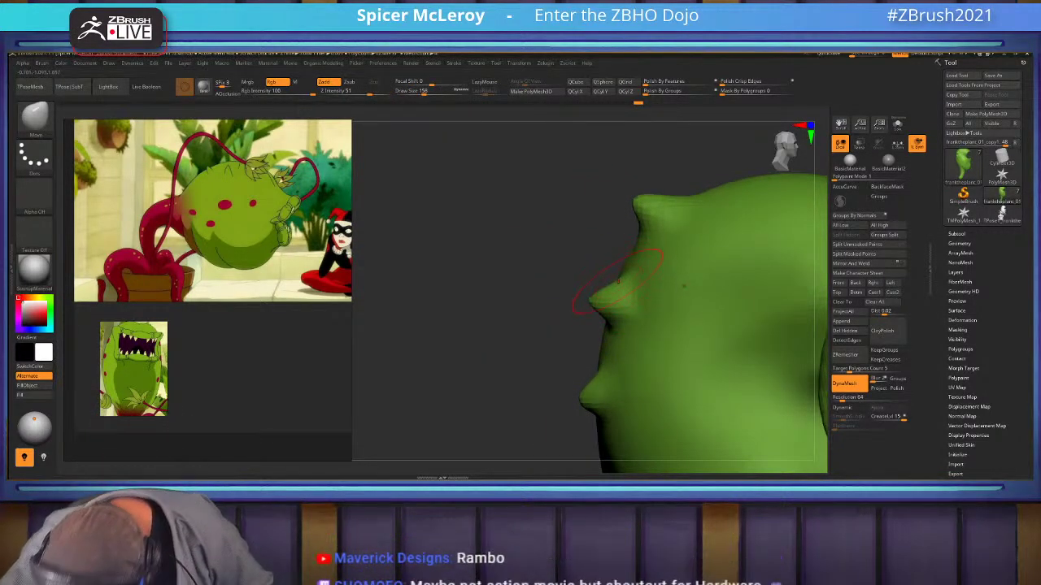
{"action": "left_click_drag", "start_coordinate": [543, 344], "coordinate": [555, 342]}
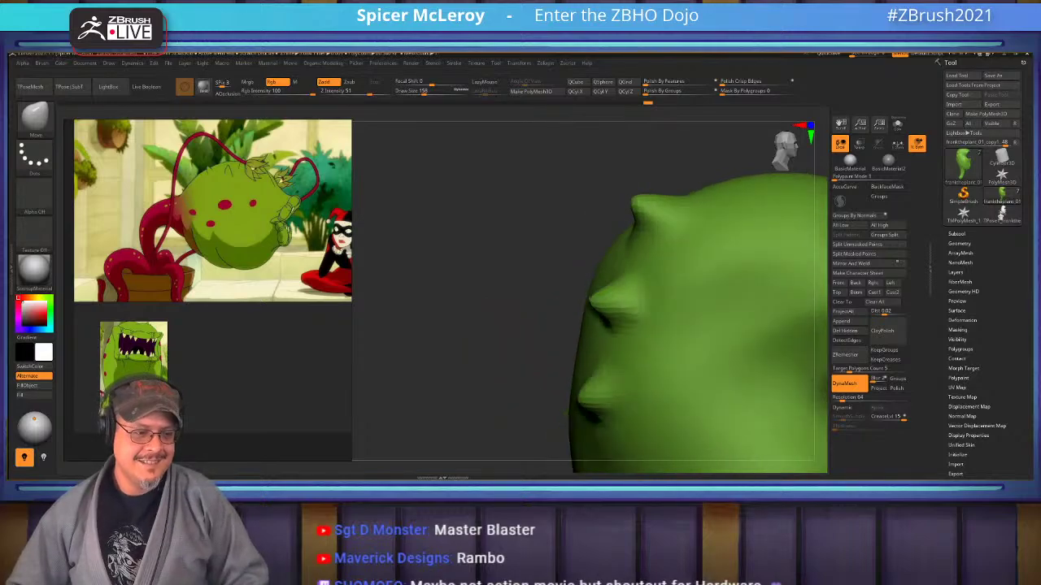
{"action": "right_click_drag", "start_coordinate": [554, 343], "coordinate": [553, 284], "text": "ctrl"}
{"action": "mouse_move", "coordinate": [552, 285]}
{"action": "right_mouse_down", "text": "alt"}
{"action": "mouse_move", "coordinate": [538, 241]}
{"action": "mouse_move", "coordinate": [540, 285]}
{"action": "right_mouse_up", "text": "alt"}
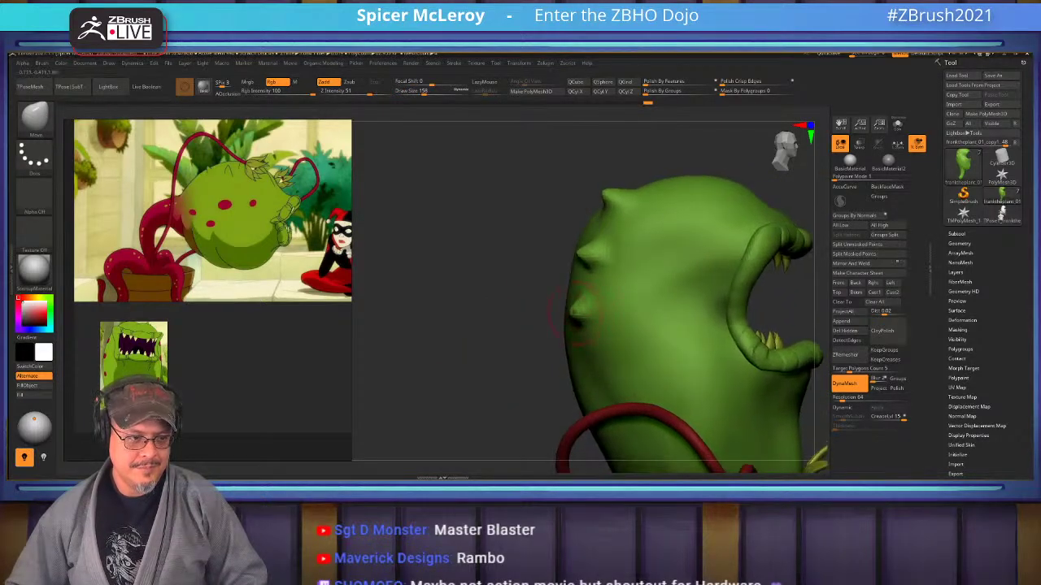
{"action": "left_click_drag", "start_coordinate": [574, 314], "coordinate": [568, 312]}
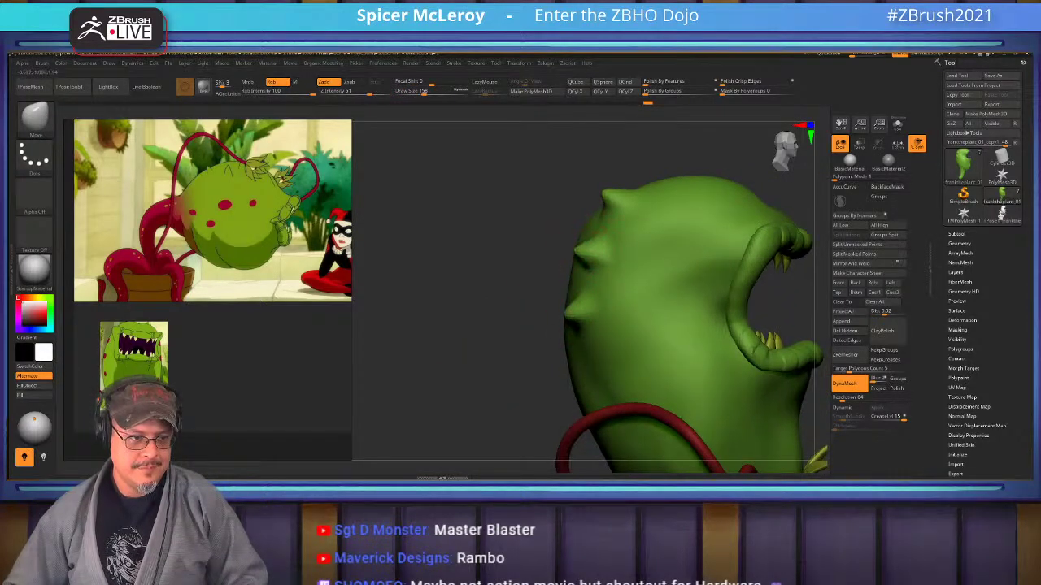
{"action": "left_click_drag", "start_coordinate": [618, 187], "coordinate": [597, 190]}
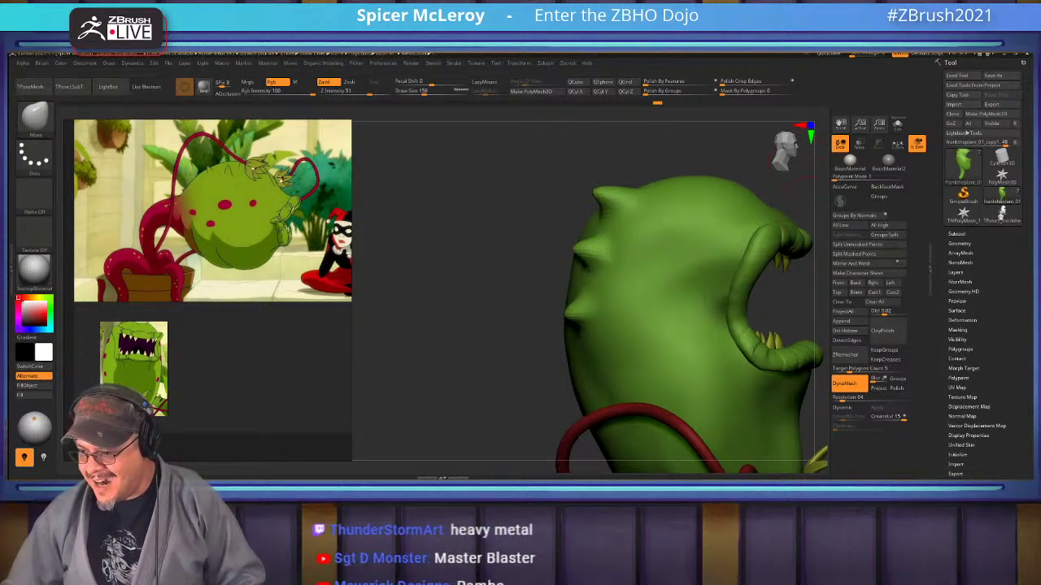
{"action": "left_click_drag", "start_coordinate": [431, 343], "coordinate": [569, 343], "text": "shift"}
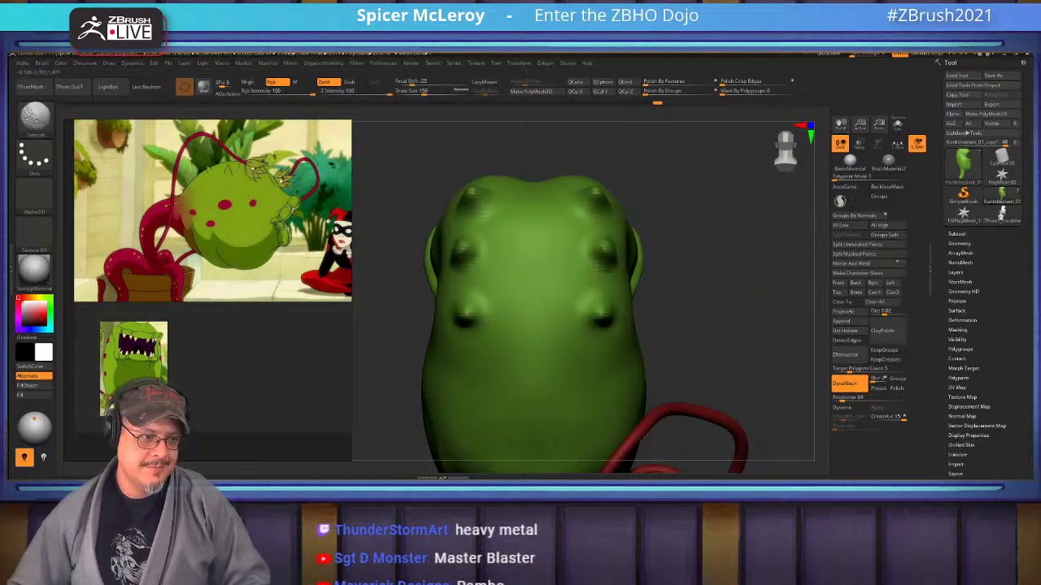
Add volume beneath the lower lip with the ClayBuildup brush and smooth the added clay into the chin.
{"action": "left_click_drag", "start_coordinate": [683, 342], "coordinate": [711, 260], "text": "alt"}
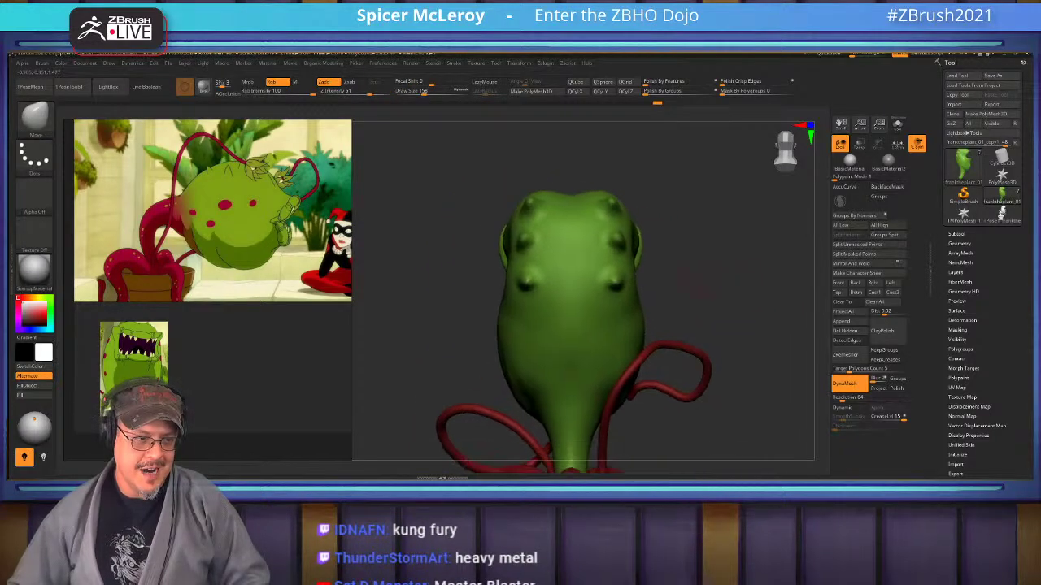
{"action": "left_click_drag", "start_coordinate": [724, 342], "coordinate": [463, 281]}
{"action": "left_click_drag", "start_coordinate": [463, 325], "coordinate": [521, 303]}
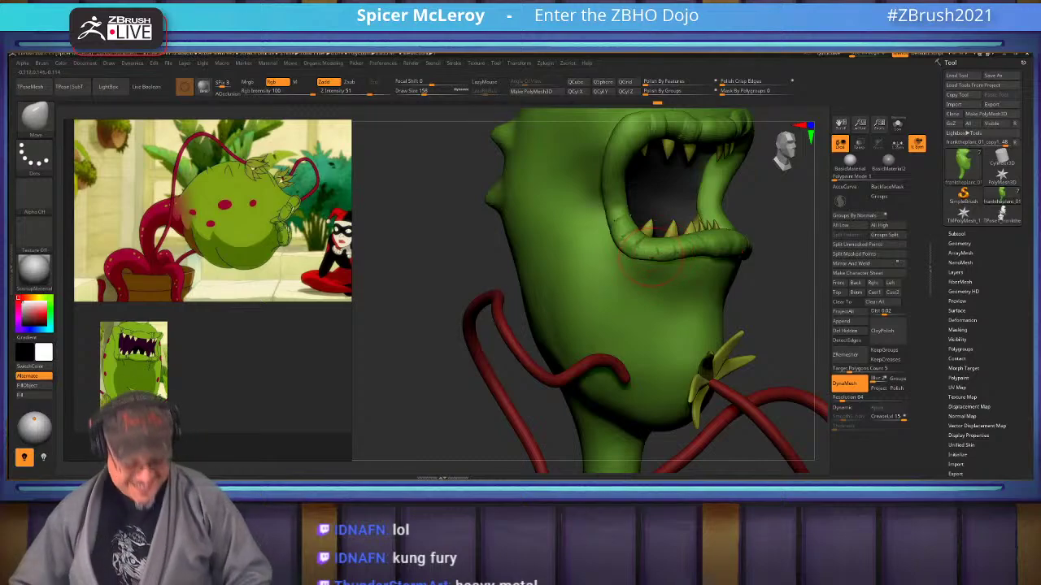
{"action": "key", "text": "b"}
{"action": "key", "text": "c"}
{"action": "key", "text": "b"}
{"action": "right_click_drag", "start_coordinate": [659, 269], "coordinate": [601, 282], "text": "alt"}
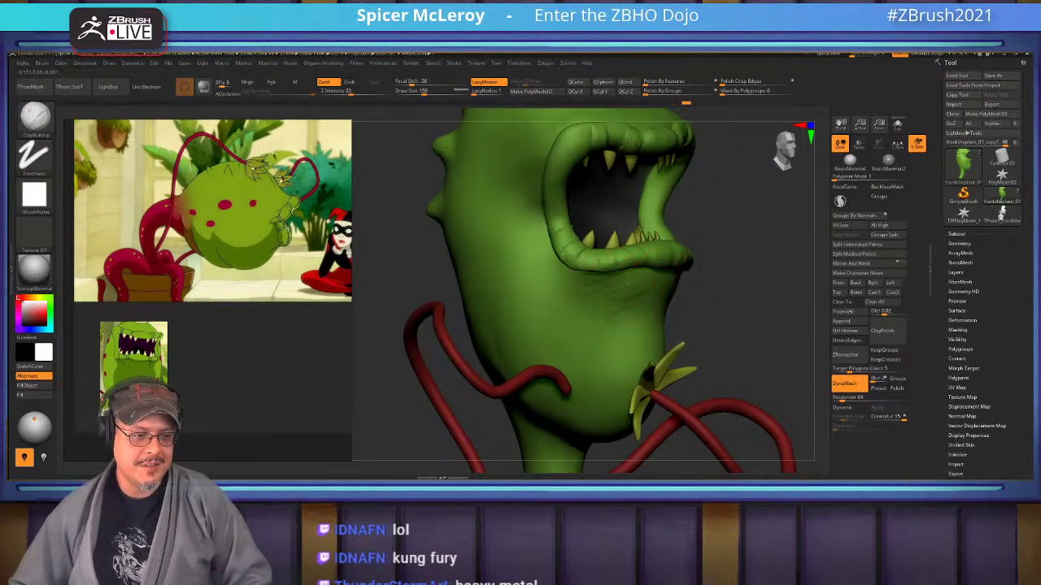
{"action": "key", "text": "shift"}
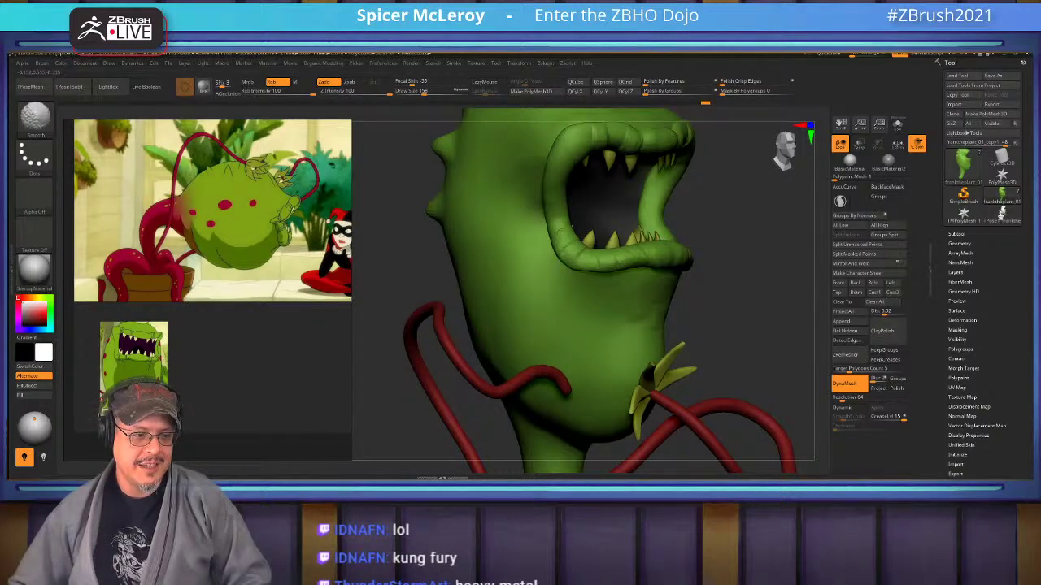
{"action": "right_click_drag", "start_coordinate": [731, 325], "coordinate": [736, 289], "text": "ctrl"}
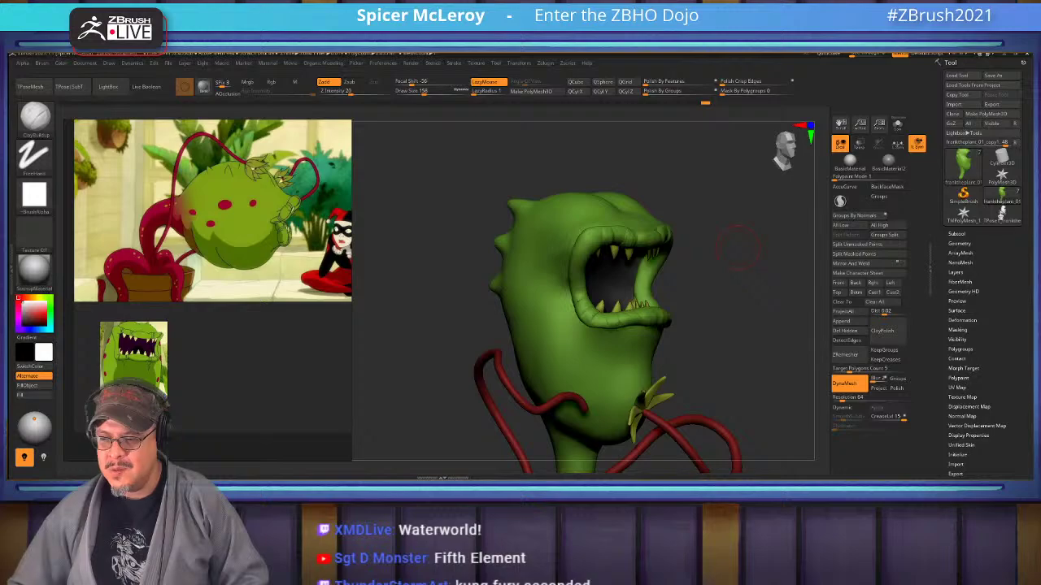
Set the ClayBuildup draw size to 257, build up the chin between the lower lip and the flower, and smooth it.
{"action": "left_click_drag", "start_coordinate": [737, 248], "coordinate": [764, 280]}
{"action": "mouse_move", "coordinate": [765, 281]}
{"action": "left_mouse_down"}
{"action": "mouse_move", "coordinate": [720, 277]}
{"action": "mouse_move", "coordinate": [779, 286]}
{"action": "mouse_move", "coordinate": [756, 220]}
{"action": "mouse_move", "coordinate": [754, 155]}
{"action": "mouse_move", "coordinate": [736, 200]}
{"action": "mouse_move", "coordinate": [728, 167]}
{"action": "left_mouse_up"}
{"action": "mouse_move", "coordinate": [728, 211]}
{"action": "left_mouse_down"}
{"action": "mouse_move", "coordinate": [702, 253]}
{"action": "mouse_move", "coordinate": [706, 281]}
{"action": "mouse_move", "coordinate": [679, 279]}
{"action": "left_mouse_up"}
{"action": "key", "text": "s"}
{"action": "mouse_move", "coordinate": [606, 277]}
{"action": "left_mouse_down"}
{"action": "mouse_move", "coordinate": [592, 278]}
{"action": "mouse_move", "coordinate": [621, 283]}
{"action": "mouse_move", "coordinate": [594, 294]}
{"action": "mouse_move", "coordinate": [621, 304]}
{"action": "mouse_move", "coordinate": [600, 283]}
{"action": "mouse_move", "coordinate": [640, 299]}
{"action": "mouse_move", "coordinate": [624, 280]}
{"action": "mouse_move", "coordinate": [634, 306]}
{"action": "mouse_move", "coordinate": [643, 293]}
{"action": "left_mouse_up"}
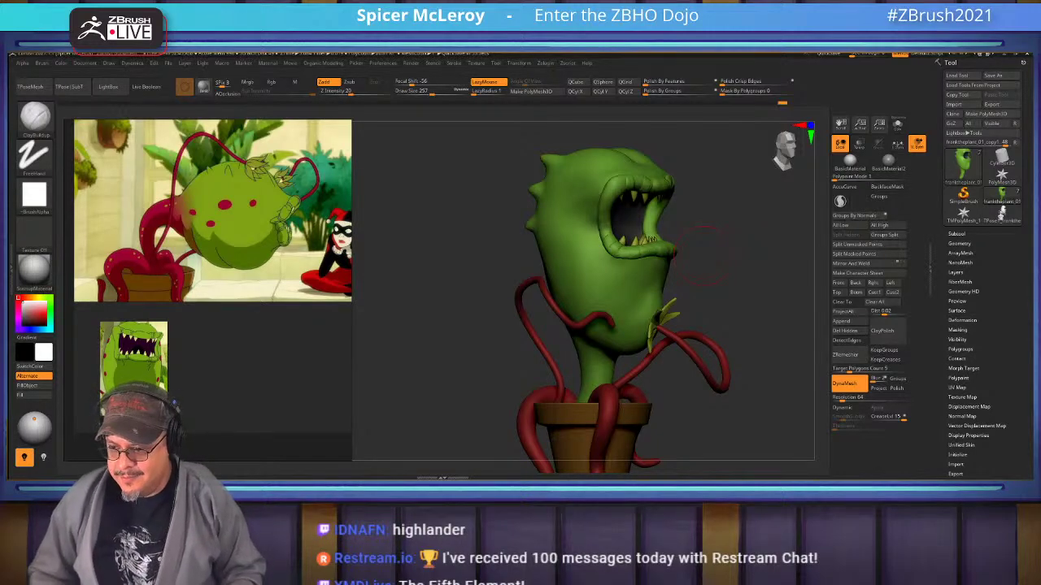
{"action": "left_click_drag", "start_coordinate": [708, 256], "coordinate": [671, 257]}
{"action": "left_click_drag", "start_coordinate": [793, 281], "coordinate": [713, 282], "text": "alt"}
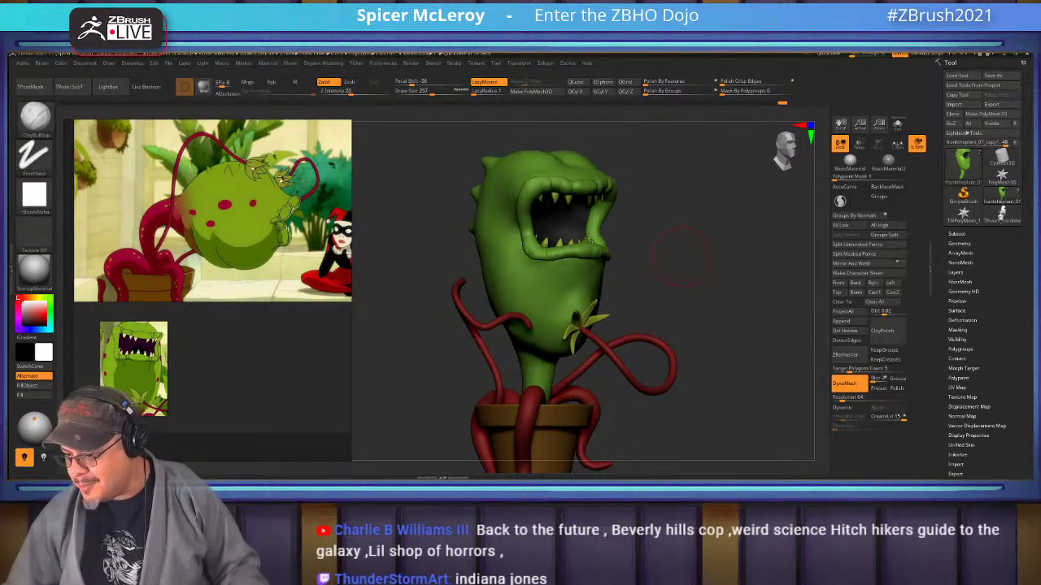
{"action": "left_click_drag", "start_coordinate": [803, 255], "coordinate": [694, 283]}
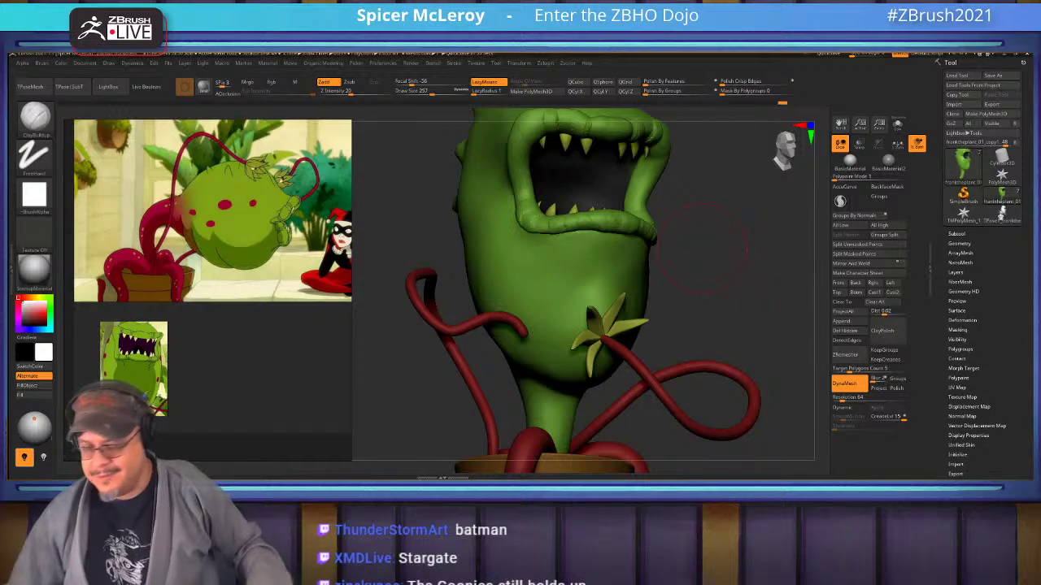
{"action": "left_click_drag", "start_coordinate": [703, 248], "coordinate": [793, 251]}
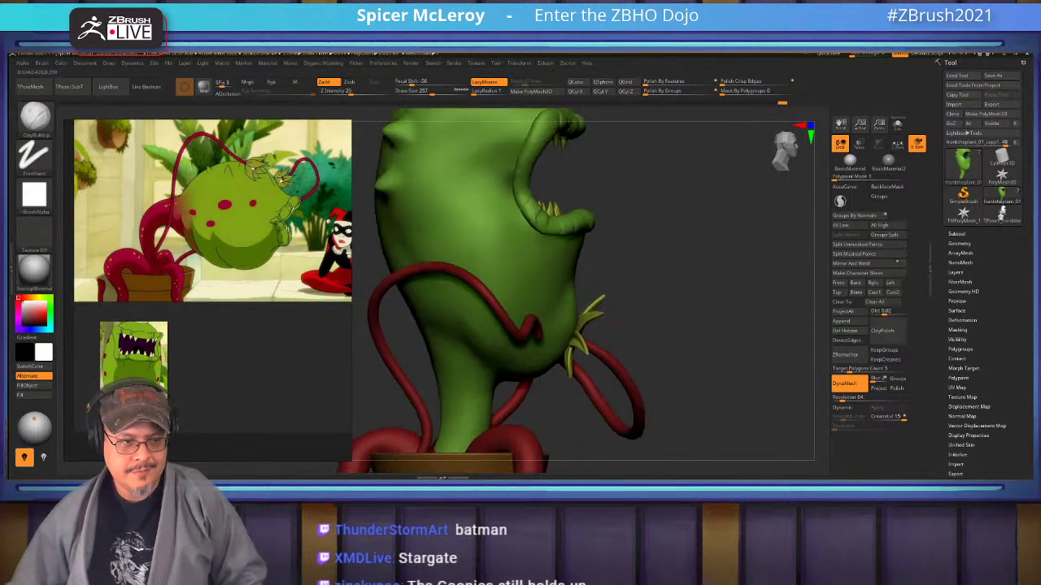
{"action": "left_click_drag", "start_coordinate": [787, 305], "coordinate": [704, 290]}
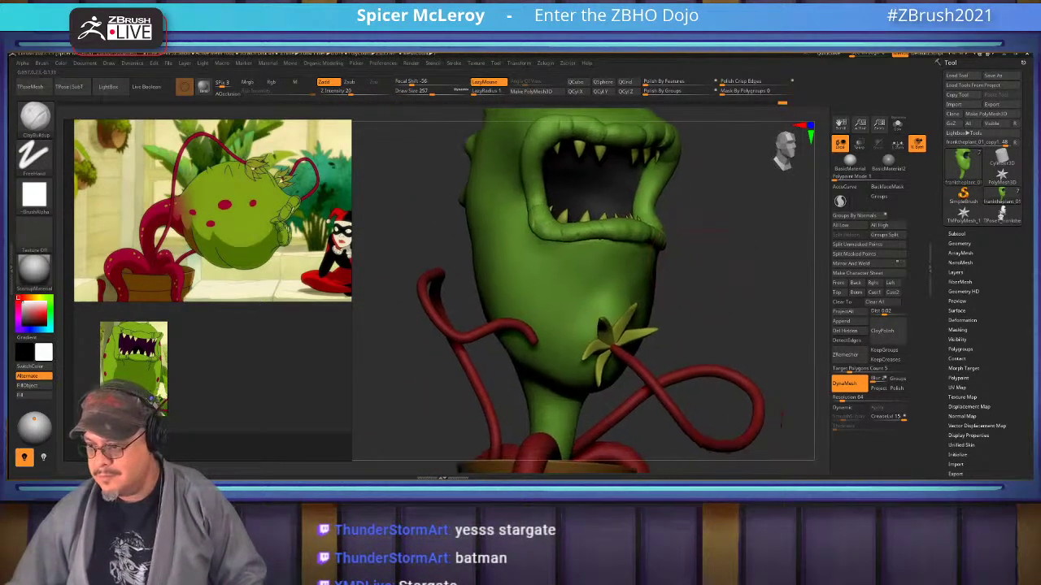
{"action": "mouse_move", "coordinate": [716, 325]}
{"action": "left_mouse_down", "text": "alt"}
{"action": "mouse_move", "coordinate": [726, 313]}
{"action": "mouse_move", "coordinate": [724, 332]}
{"action": "left_mouse_up", "text": "alt"}
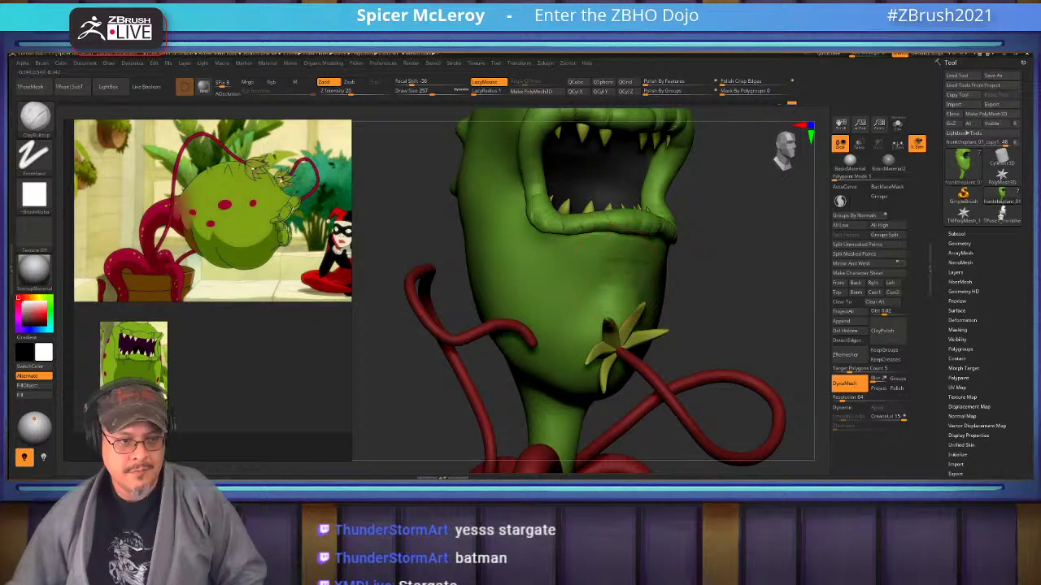
{"action": "key", "text": "shift"}
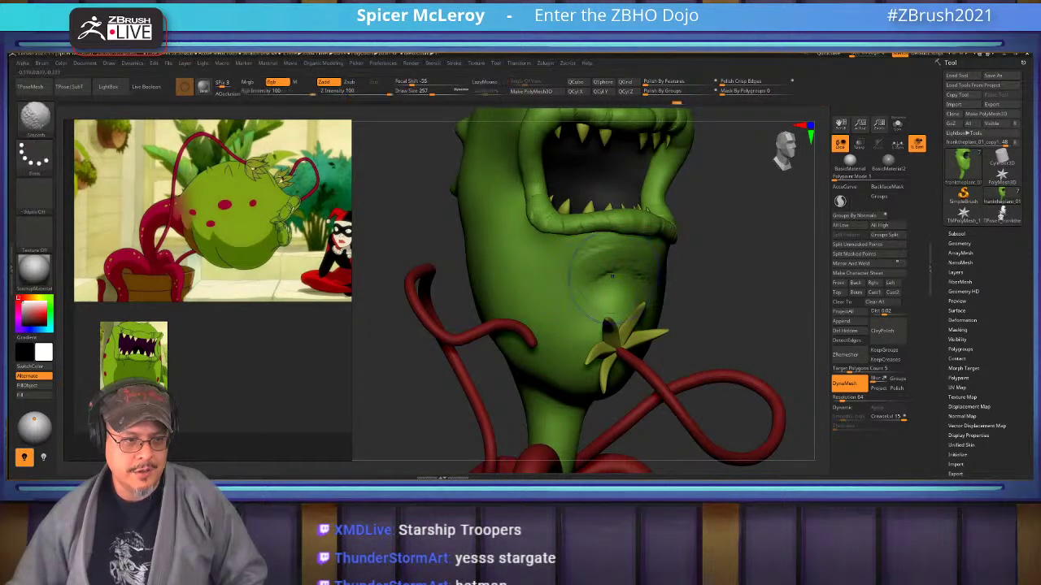
{"action": "left_click_drag", "start_coordinate": [613, 277], "coordinate": [614, 287], "text": "shift"}
Fill out the chin below the lower lip with ClayBuildup at a draw size of 257 and smooth it.
{"action": "mouse_move", "coordinate": [732, 301]}
{"action": "left_mouse_down"}
{"action": "mouse_move", "coordinate": [505, 307]}
{"action": "mouse_move", "coordinate": [456, 350]}
{"action": "mouse_move", "coordinate": [570, 345]}
{"action": "mouse_move", "coordinate": [639, 313]}
{"action": "left_mouse_up"}
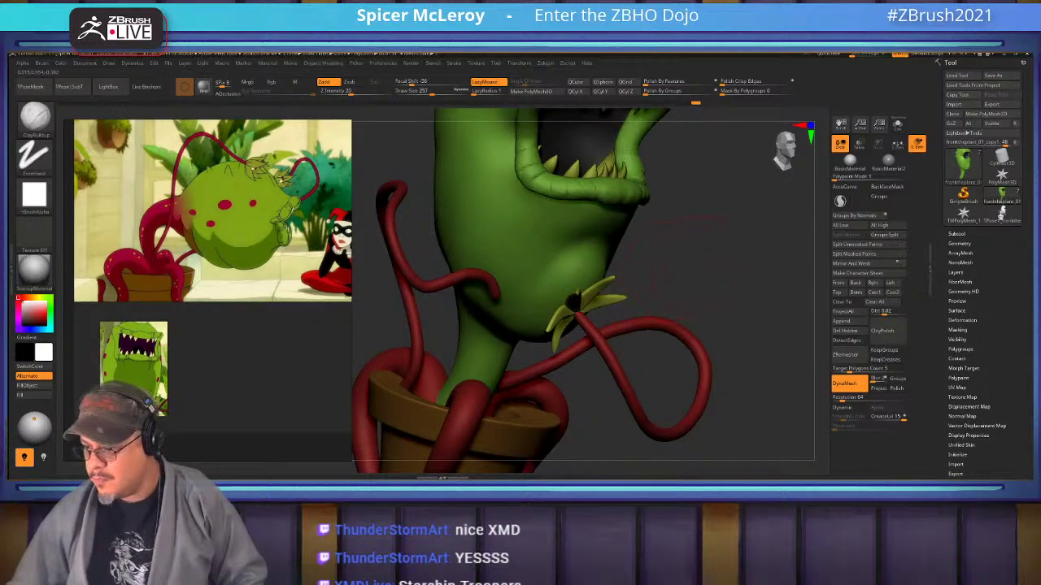
{"action": "mouse_move", "coordinate": [713, 278]}
{"action": "left_mouse_down"}
{"action": "mouse_move", "coordinate": [481, 295]}
{"action": "mouse_move", "coordinate": [606, 302]}
{"action": "mouse_move", "coordinate": [611, 327]}
{"action": "mouse_move", "coordinate": [610, 313]}
{"action": "left_mouse_up"}
{"action": "mouse_move", "coordinate": [496, 317]}
{"action": "left_mouse_down"}
{"action": "mouse_move", "coordinate": [698, 313]}
{"action": "mouse_move", "coordinate": [709, 343]}
{"action": "left_mouse_up"}
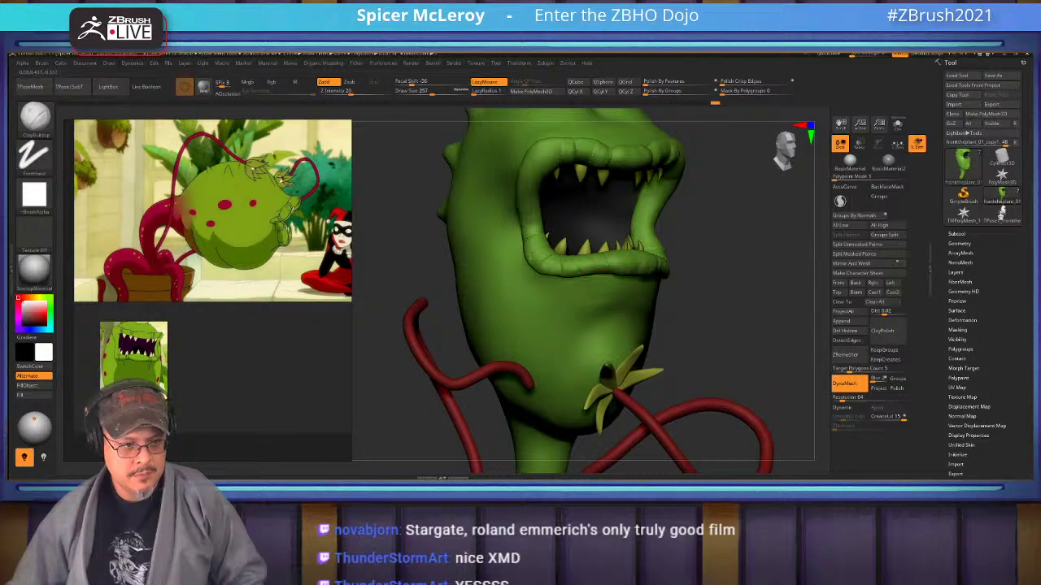
{"action": "key", "text": "f"}
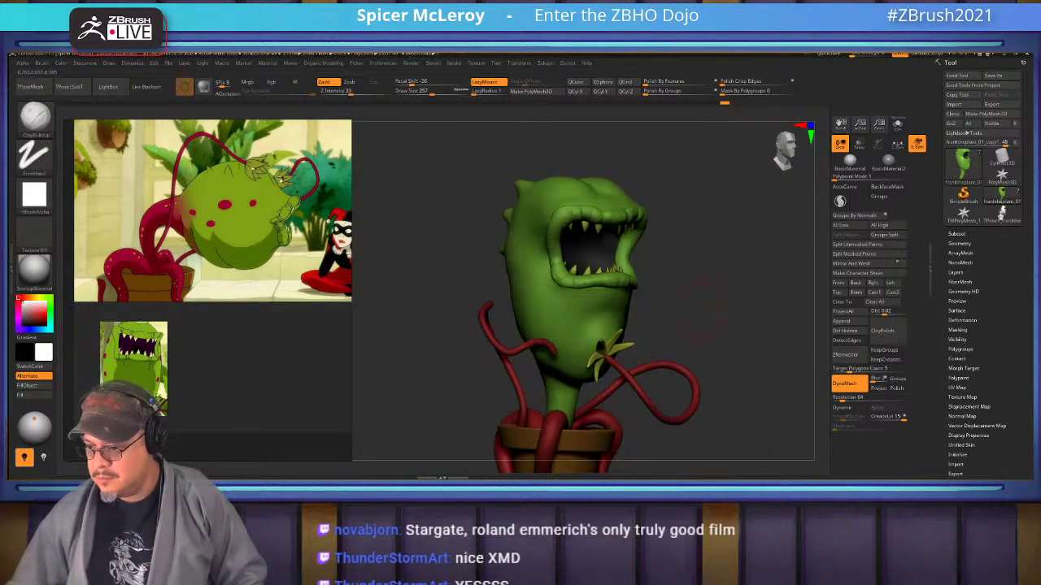
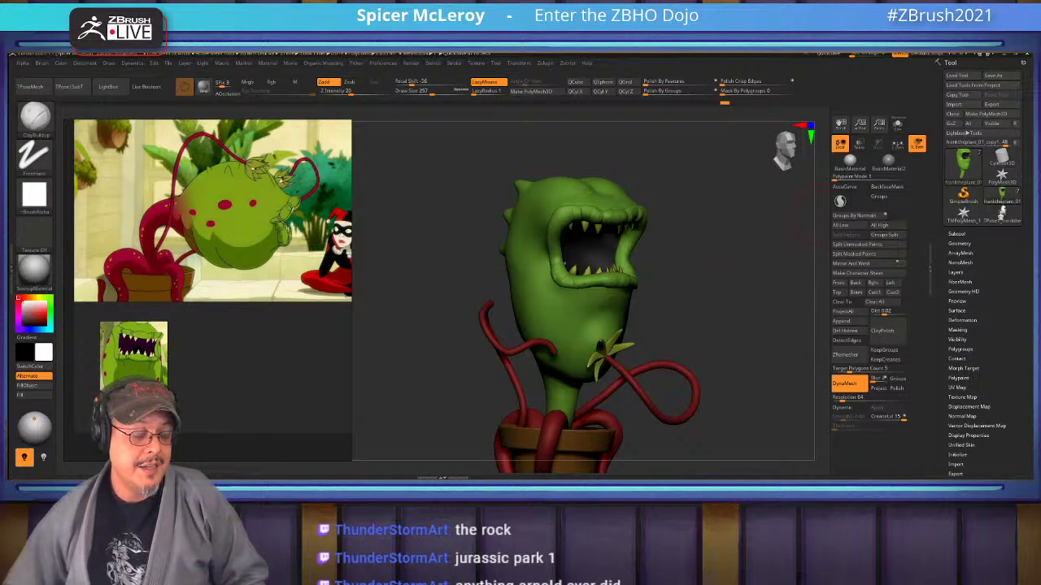
Add ClayBuildup volume to the back and underside of the body around the vine and smooth the strokes away.
{"action": "mouse_move", "coordinate": [706, 295]}
{"action": "left_mouse_down"}
{"action": "mouse_move", "coordinate": [760, 284]}
{"action": "mouse_move", "coordinate": [720, 278]}
{"action": "mouse_move", "coordinate": [561, 299]}
{"action": "mouse_move", "coordinate": [574, 315]}
{"action": "left_mouse_up"}
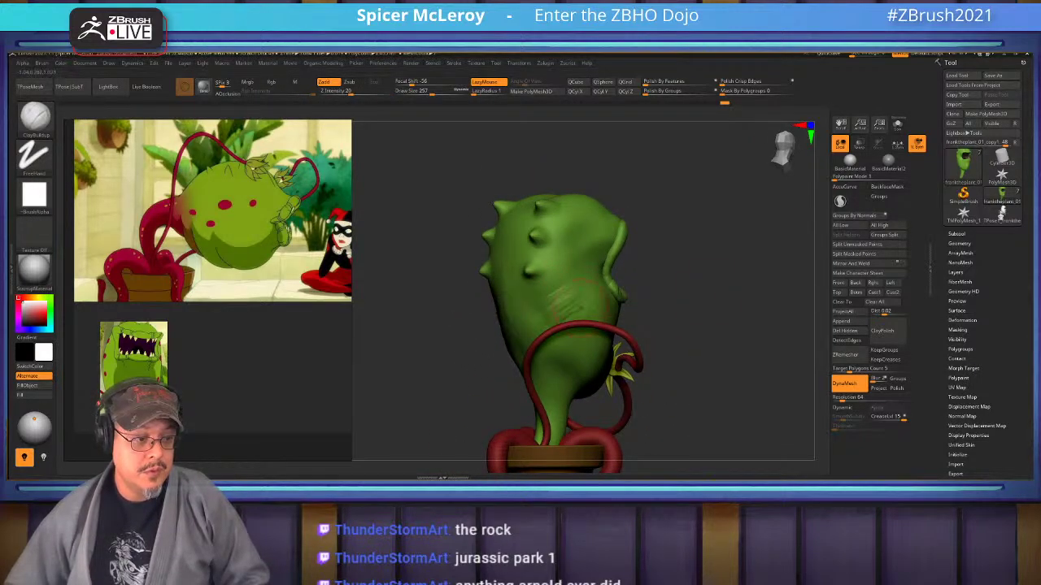
{"action": "left_click_drag", "start_coordinate": [716, 325], "coordinate": [651, 272]}
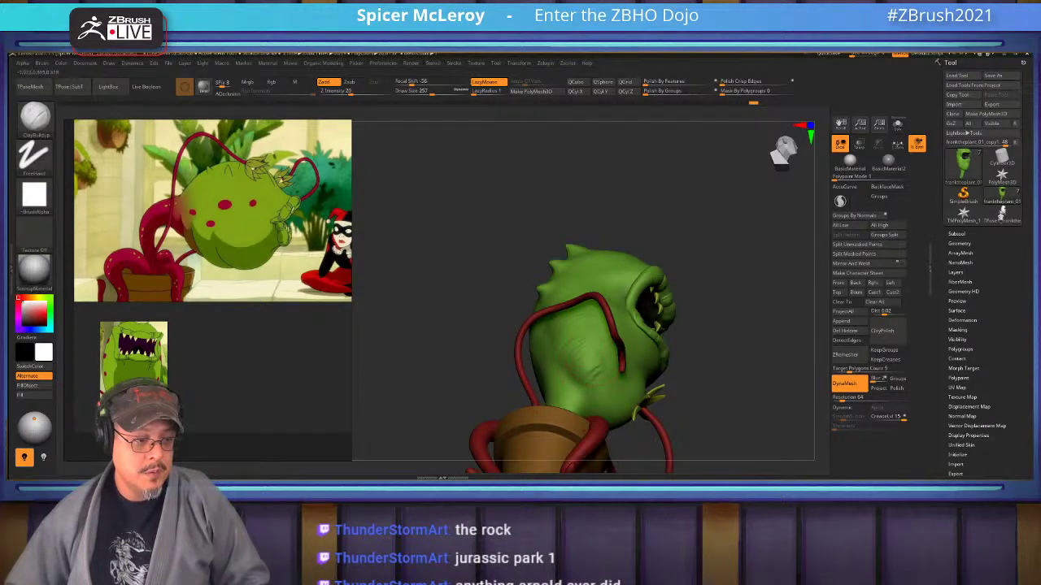
{"action": "key", "text": "shift"}
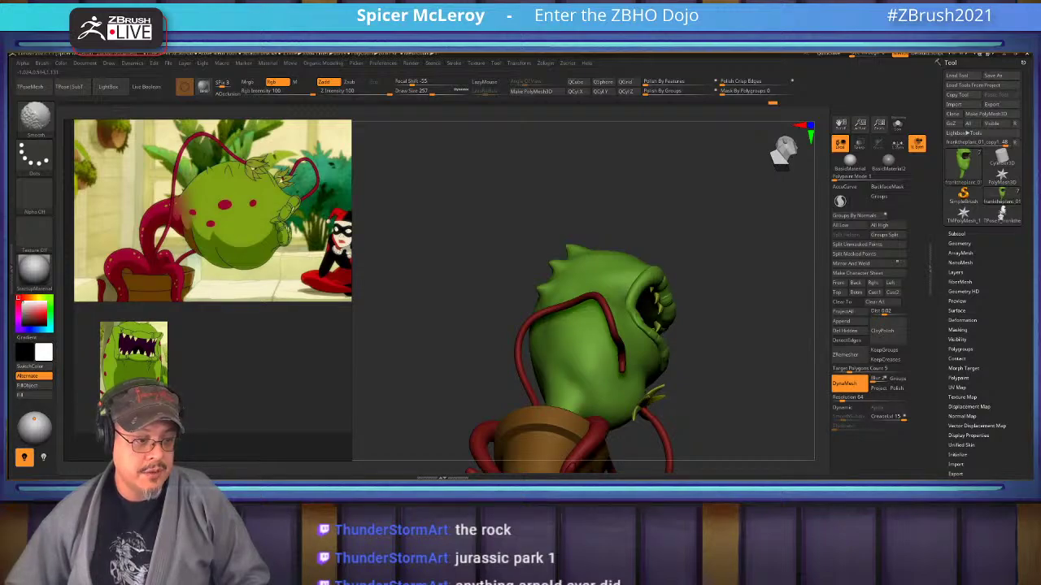
{"action": "mouse_move", "coordinate": [574, 325]}
{"action": "right_mouse_down"}
{"action": "mouse_move", "coordinate": [642, 374]}
{"action": "mouse_move", "coordinate": [656, 397]}
{"action": "right_mouse_up"}
{"action": "key", "text": "shift"}
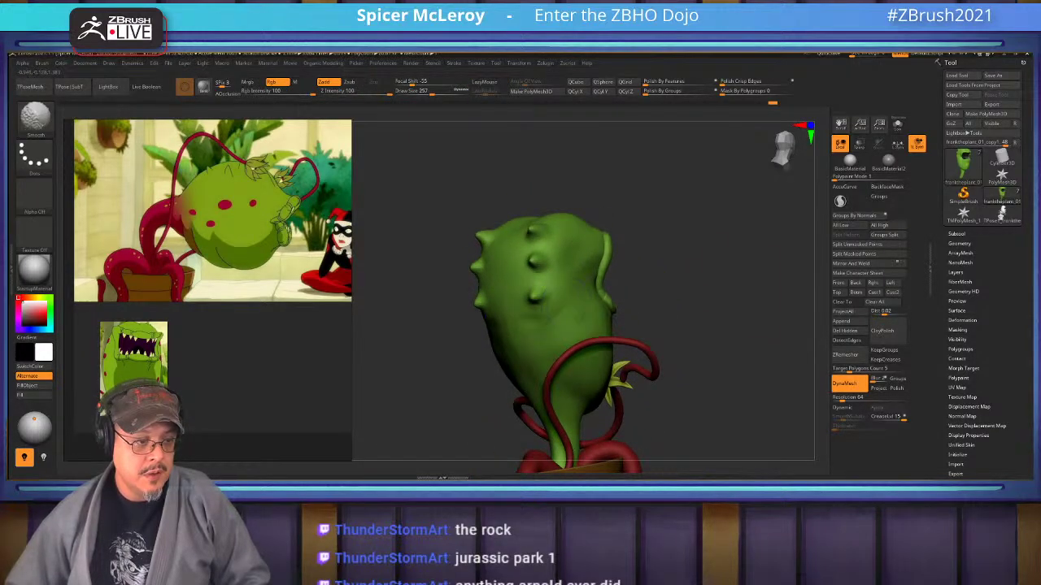
Build up the opposite side of the body below the spikes with ClayBuildup and smooth it.
{"action": "mouse_move", "coordinate": [675, 358]}
{"action": "right_mouse_down", "text": "shift"}
{"action": "mouse_move", "coordinate": [690, 361]}
{"action": "mouse_move", "coordinate": [704, 298]}
{"action": "mouse_move", "coordinate": [716, 378]}
{"action": "right_mouse_up", "text": "shift"}
{"action": "right_click_drag", "start_coordinate": [604, 270], "coordinate": [652, 254]}
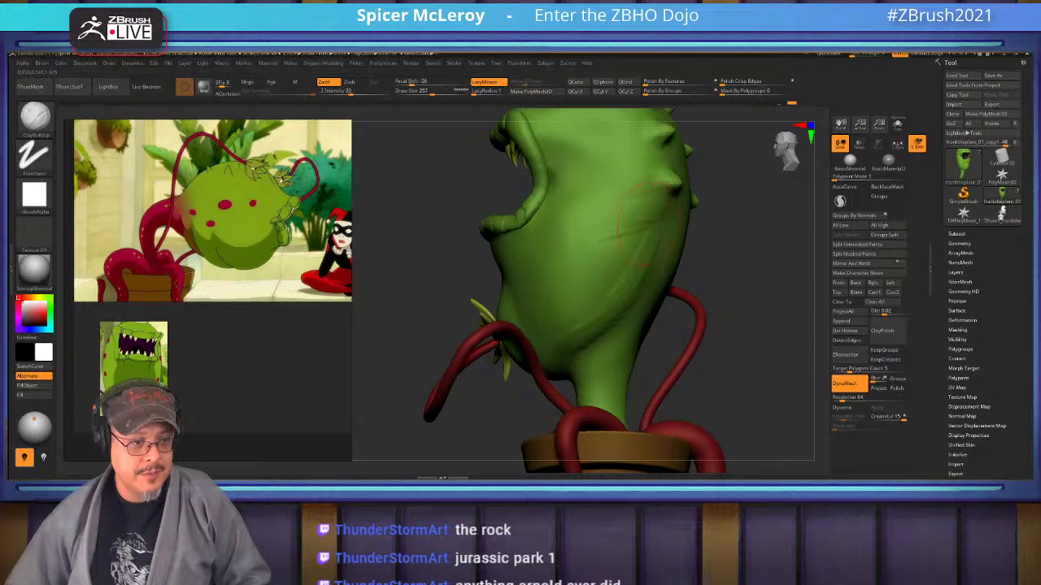
{"action": "key", "text": "shift"}
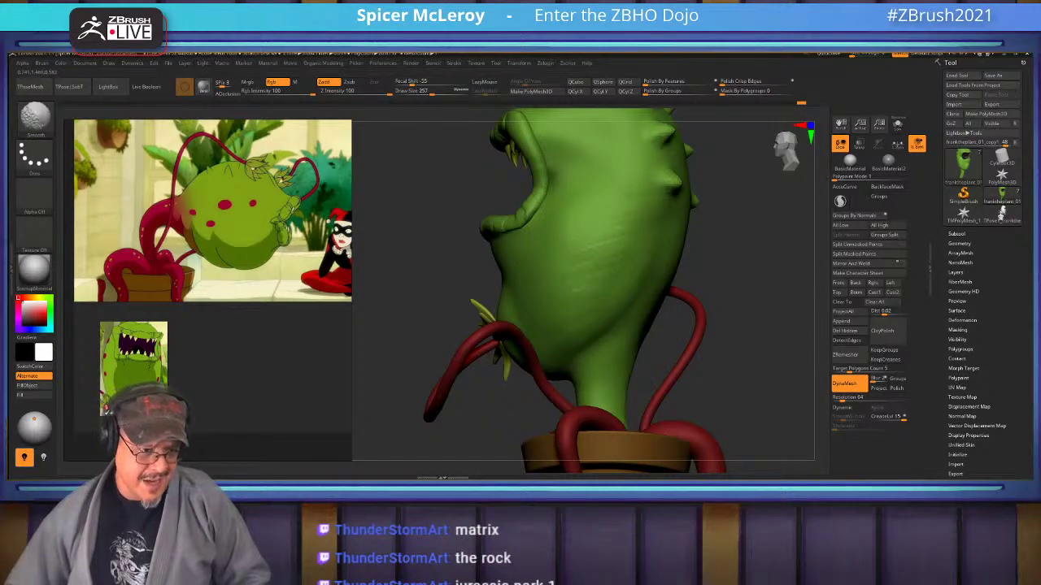
Add clay to the side of the head between the upper lip and the spikes and blend it smooth.
{"action": "mouse_move", "coordinate": [634, 163]}
{"action": "left_mouse_down", "text": "alt"}
{"action": "mouse_move", "coordinate": [622, 230]}
{"action": "mouse_move", "coordinate": [671, 274]}
{"action": "mouse_move", "coordinate": [630, 276]}
{"action": "left_mouse_up", "text": "alt"}
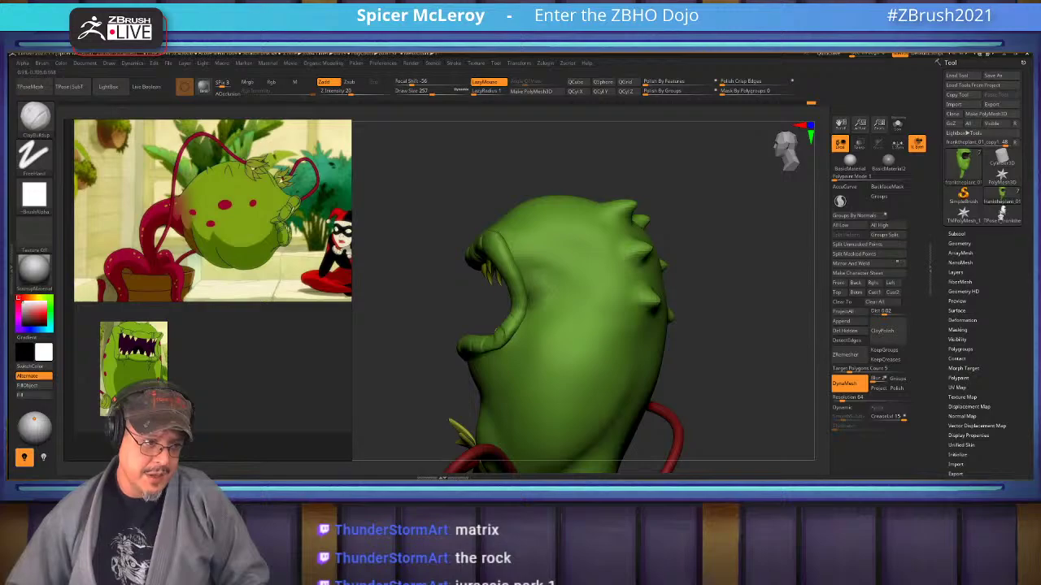
{"action": "key", "text": "shift"}
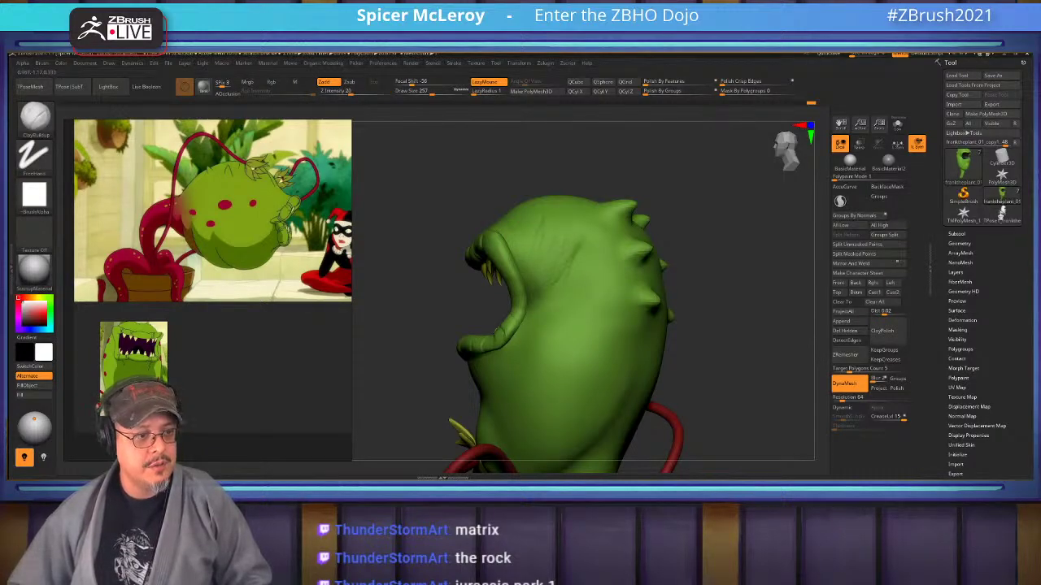
{"action": "key", "text": "shift"}
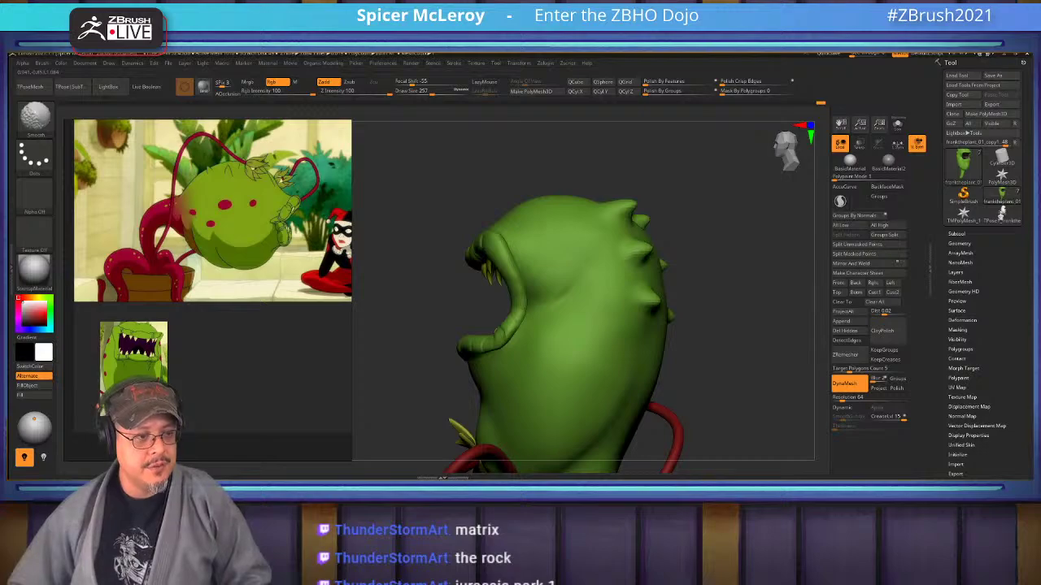
Fill out the cheek behind the corner of the mouth with ClayBuildup and smooth it into the body.
{"action": "mouse_move", "coordinate": [707, 334]}
{"action": "left_mouse_down"}
{"action": "mouse_move", "coordinate": [769, 325]}
{"action": "mouse_move", "coordinate": [708, 330]}
{"action": "mouse_move", "coordinate": [684, 281]}
{"action": "left_mouse_up"}
{"action": "key", "text": "shift"}
{"action": "left_click_drag", "start_coordinate": [684, 281], "coordinate": [709, 278]}
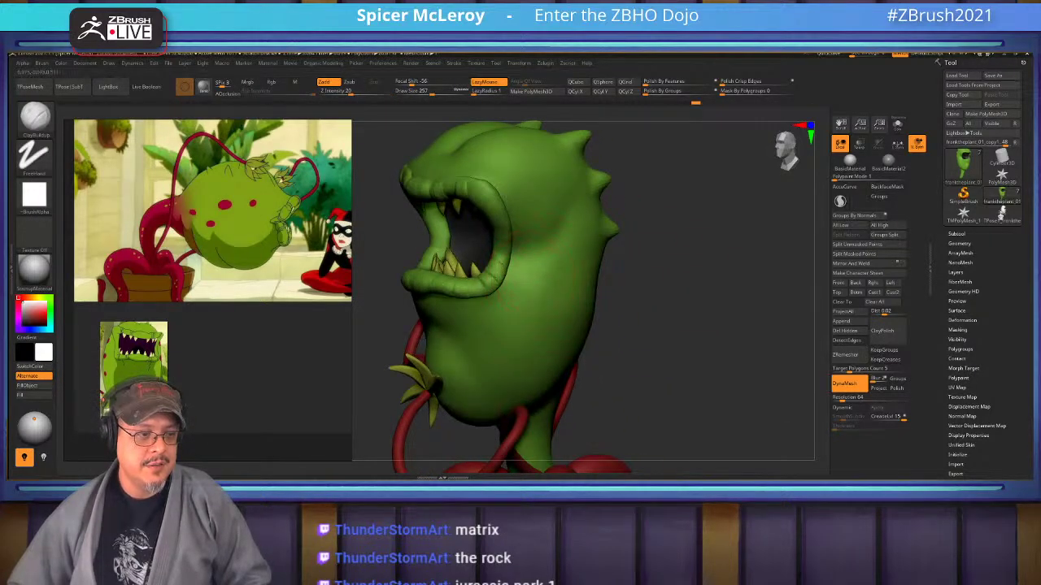
{"action": "key", "text": "shift"}
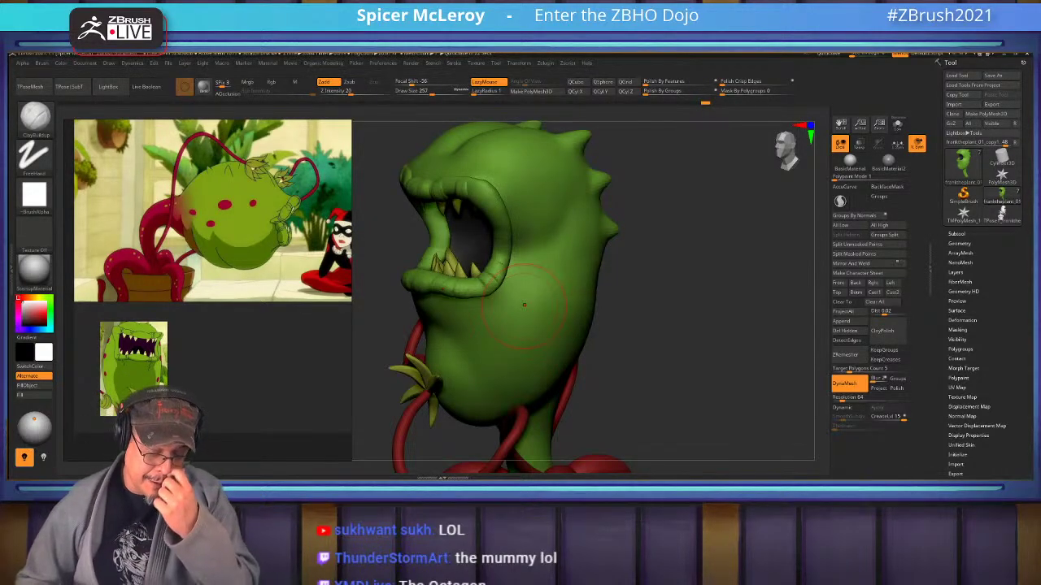
{"action": "mouse_move", "coordinate": [726, 265]}
{"action": "left_mouse_down"}
{"action": "mouse_move", "coordinate": [676, 262]}
{"action": "mouse_move", "coordinate": [639, 277]}
{"action": "mouse_move", "coordinate": [655, 264]}
{"action": "left_mouse_up"}
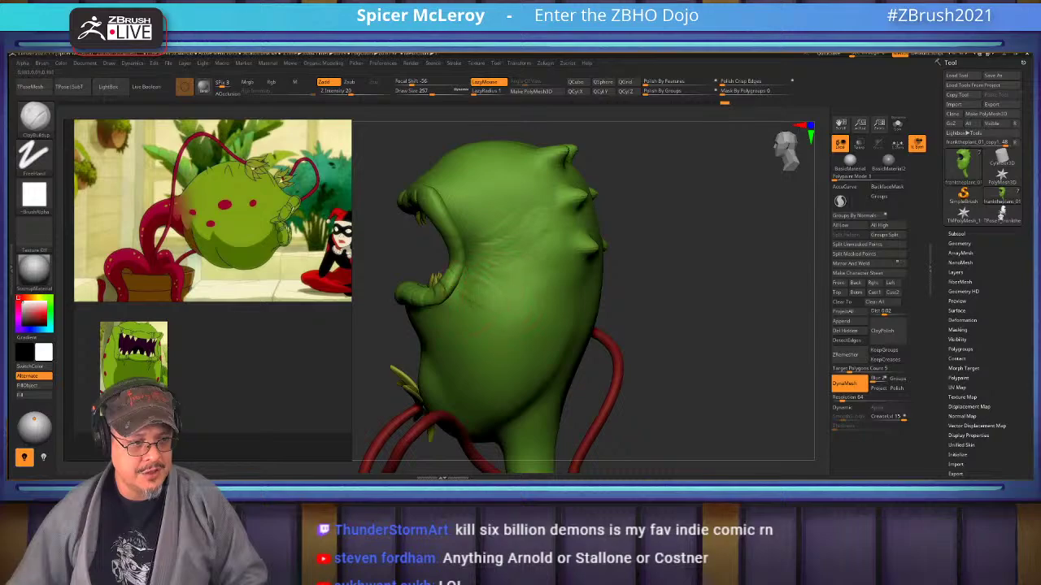
{"action": "key", "text": "shift"}
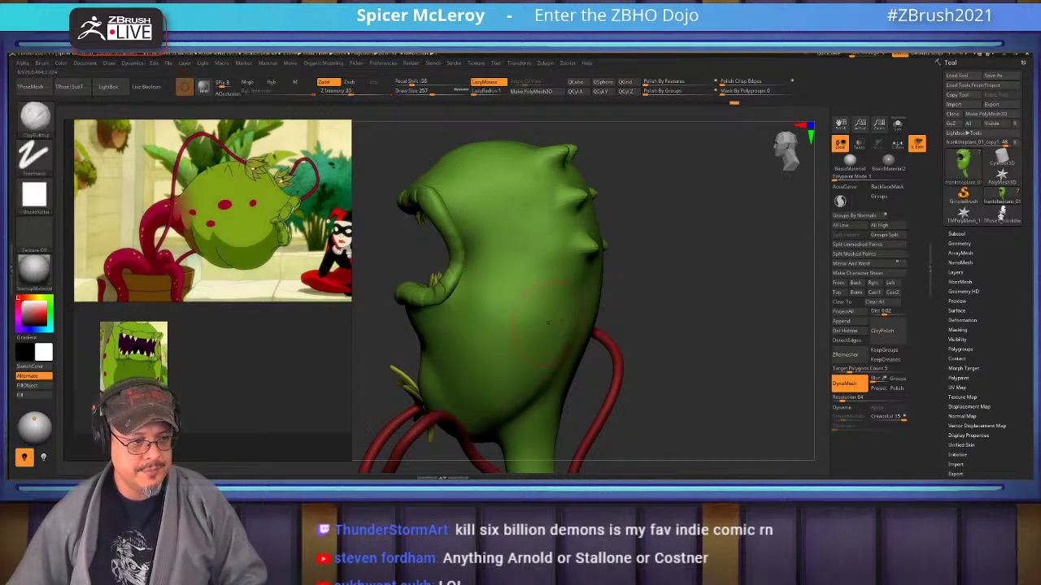
Carve a crease into the chin beneath the lower lip with the DamStandard brush and soften it by smoothing.
{"action": "left_click_drag", "start_coordinate": [622, 311], "coordinate": [707, 312]}
{"action": "left_click_drag", "start_coordinate": [590, 311], "coordinate": [677, 279], "text": "alt"}
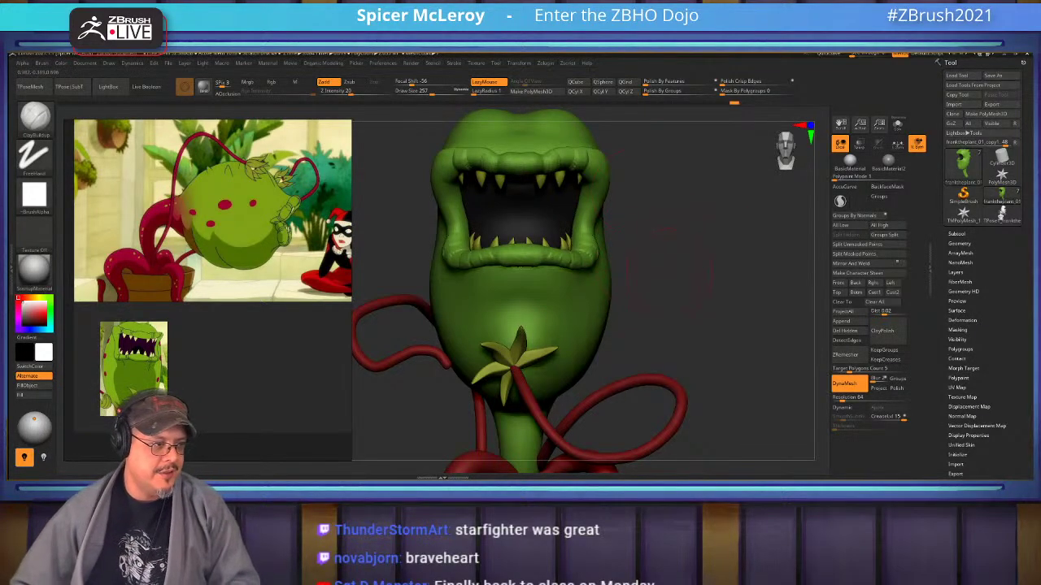
{"action": "mouse_move", "coordinate": [624, 281]}
{"action": "left_mouse_down"}
{"action": "mouse_move", "coordinate": [681, 278]}
{"action": "mouse_move", "coordinate": [635, 314]}
{"action": "left_mouse_up"}
{"action": "key", "text": "b"}
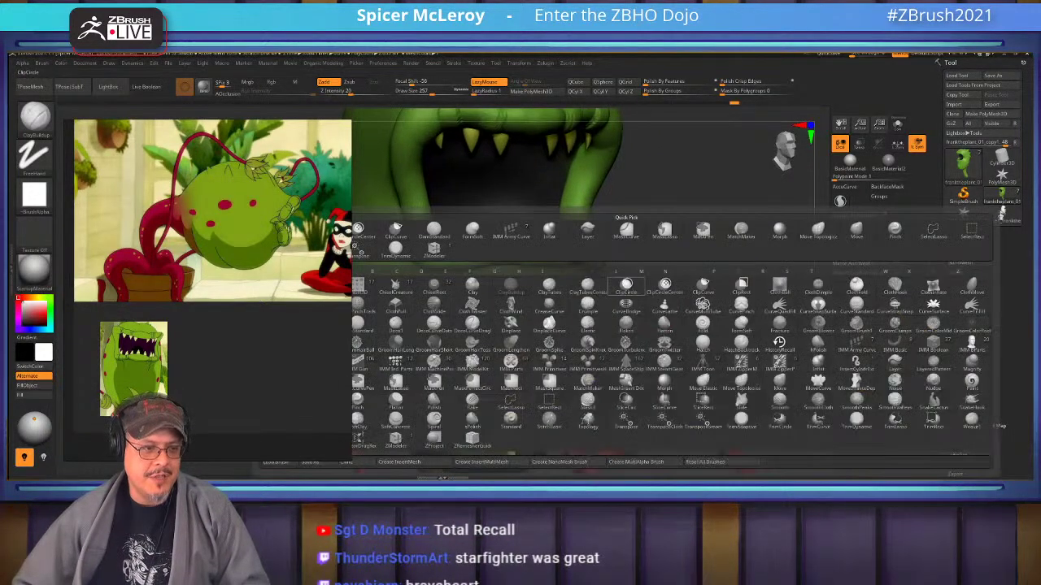
{"action": "key", "text": "d"}
{"action": "key", "text": "s"}
{"action": "left_click_drag", "start_coordinate": [521, 303], "coordinate": [491, 309]}
{"action": "mouse_move", "coordinate": [413, 322]}
{"action": "left_mouse_down", "text": "shift"}
{"action": "mouse_move", "coordinate": [524, 313]}
{"action": "mouse_move", "coordinate": [505, 315]}
{"action": "left_mouse_up", "text": "shift"}
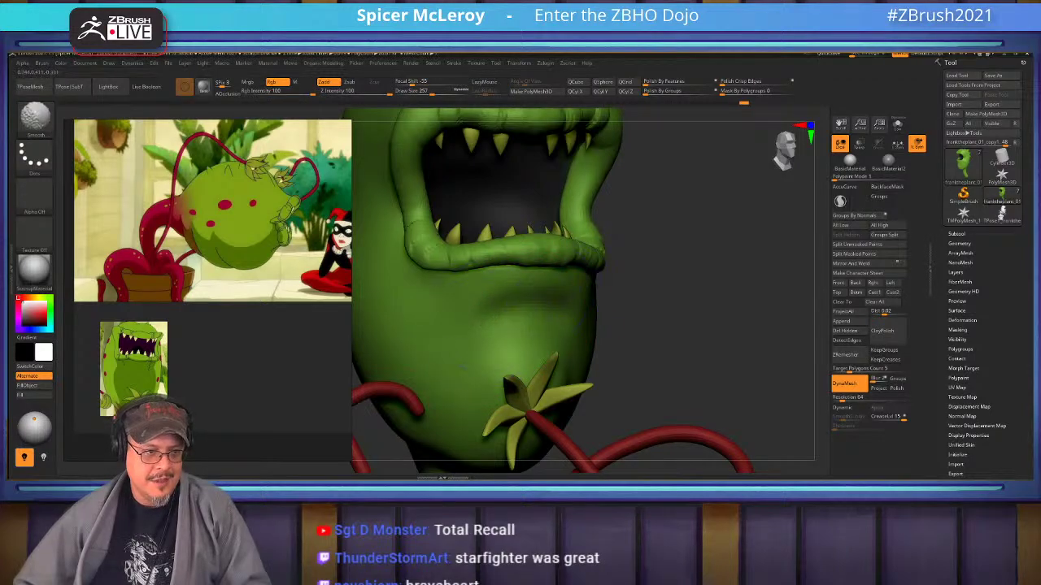
{"action": "mouse_move", "coordinate": [643, 326]}
{"action": "left_mouse_down"}
{"action": "mouse_move", "coordinate": [697, 267]}
{"action": "mouse_move", "coordinate": [700, 321]}
{"action": "mouse_move", "coordinate": [699, 244]}
{"action": "mouse_move", "coordinate": [700, 309]}
{"action": "mouse_move", "coordinate": [667, 313]}
{"action": "mouse_move", "coordinate": [638, 341]}
{"action": "mouse_move", "coordinate": [637, 309]}
{"action": "mouse_move", "coordinate": [699, 325]}
{"action": "mouse_move", "coordinate": [716, 395]}
{"action": "left_mouse_up"}
{"action": "left_click_drag", "start_coordinate": [715, 396], "coordinate": [710, 259]}
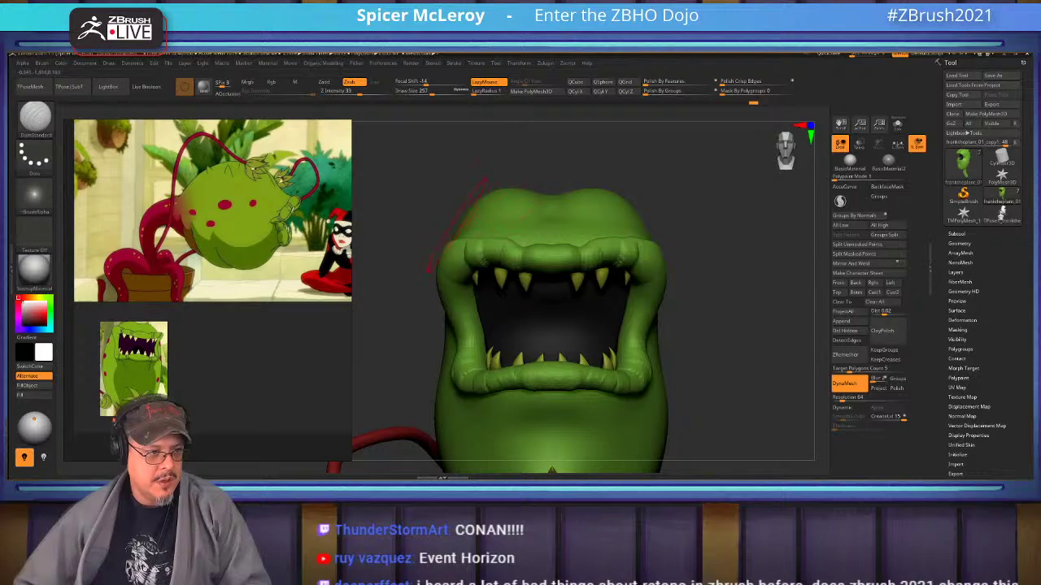
Set the ClayBuildup draw size to 379, build up the side of the body behind the mouth, and smooth it.
{"action": "left_click_drag", "start_coordinate": [428, 268], "coordinate": [570, 273]}
{"action": "key", "text": "b"}
{"action": "key", "text": "c"}
{"action": "key", "text": "b"}
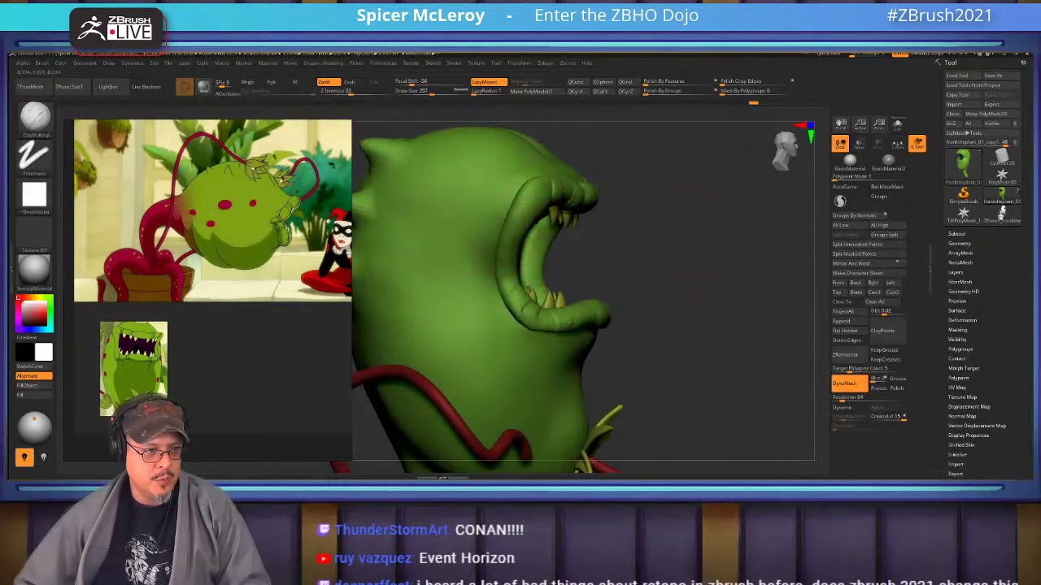
{"action": "left_click_drag", "start_coordinate": [692, 325], "coordinate": [691, 268], "text": "alt"}
{"action": "mouse_move", "coordinate": [691, 269]}
{"action": "left_mouse_down"}
{"action": "mouse_move", "coordinate": [731, 272]}
{"action": "mouse_move", "coordinate": [692, 277]}
{"action": "left_mouse_up"}
{"action": "mouse_move", "coordinate": [691, 276]}
{"action": "left_mouse_down", "text": "alt"}
{"action": "mouse_move", "coordinate": [687, 221]}
{"action": "mouse_move", "coordinate": [675, 224]}
{"action": "left_mouse_up", "text": "alt"}
{"action": "key", "text": "s"}
{"action": "left_click_drag", "start_coordinate": [502, 272], "coordinate": [509, 271]}
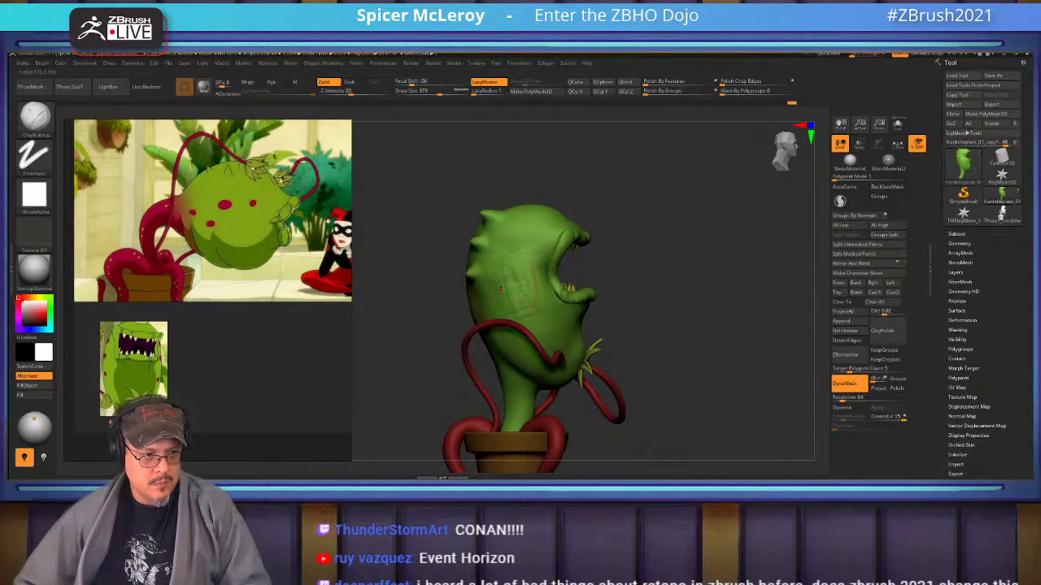
{"action": "key", "text": "shift"}
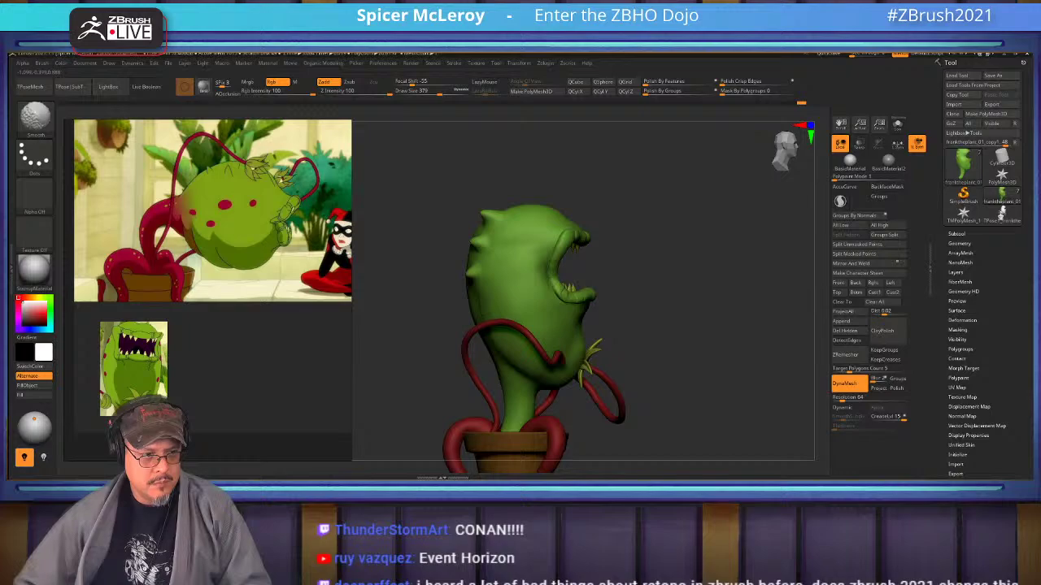
Lay broad ClayBuildup strokes down the side from behind the mouth toward the flower and smooth them out.
{"action": "left_click_drag", "start_coordinate": [724, 284], "coordinate": [634, 285]}
{"action": "mouse_move", "coordinate": [700, 260]}
{"action": "left_mouse_down", "text": "alt"}
{"action": "mouse_move", "coordinate": [724, 309]}
{"action": "mouse_move", "coordinate": [668, 287]}
{"action": "mouse_move", "coordinate": [667, 305]}
{"action": "mouse_move", "coordinate": [673, 286]}
{"action": "mouse_move", "coordinate": [760, 259]}
{"action": "left_mouse_up", "text": "alt"}
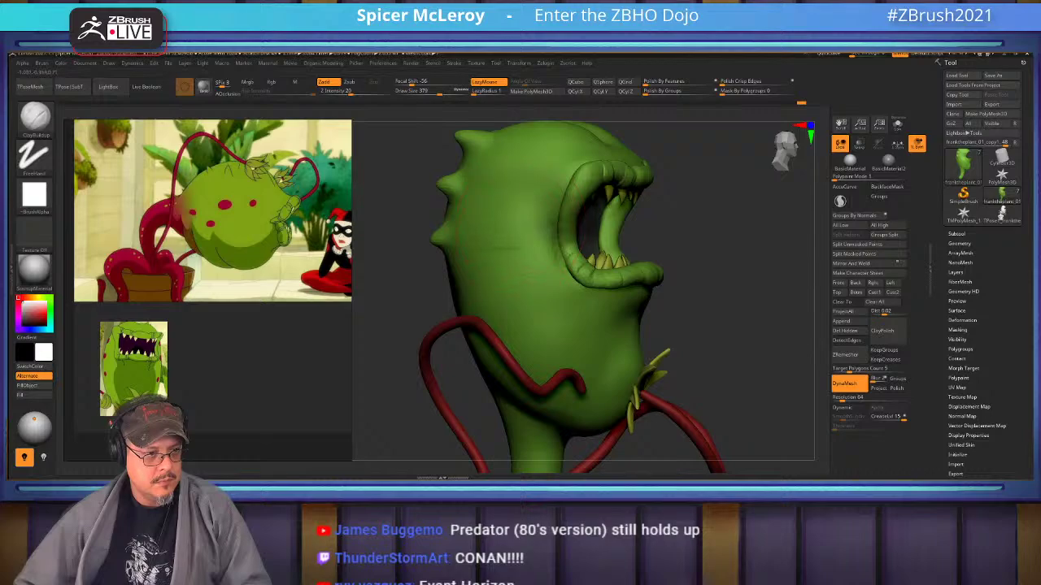
{"action": "left_click_drag", "start_coordinate": [510, 250], "coordinate": [506, 289]}
{"action": "left_click_drag", "start_coordinate": [503, 306], "coordinate": [543, 350]}
{"action": "mouse_move", "coordinate": [540, 354]}
{"action": "left_mouse_down"}
{"action": "mouse_move", "coordinate": [553, 358]}
{"action": "mouse_move", "coordinate": [567, 340]}
{"action": "mouse_move", "coordinate": [563, 378]}
{"action": "left_mouse_up"}
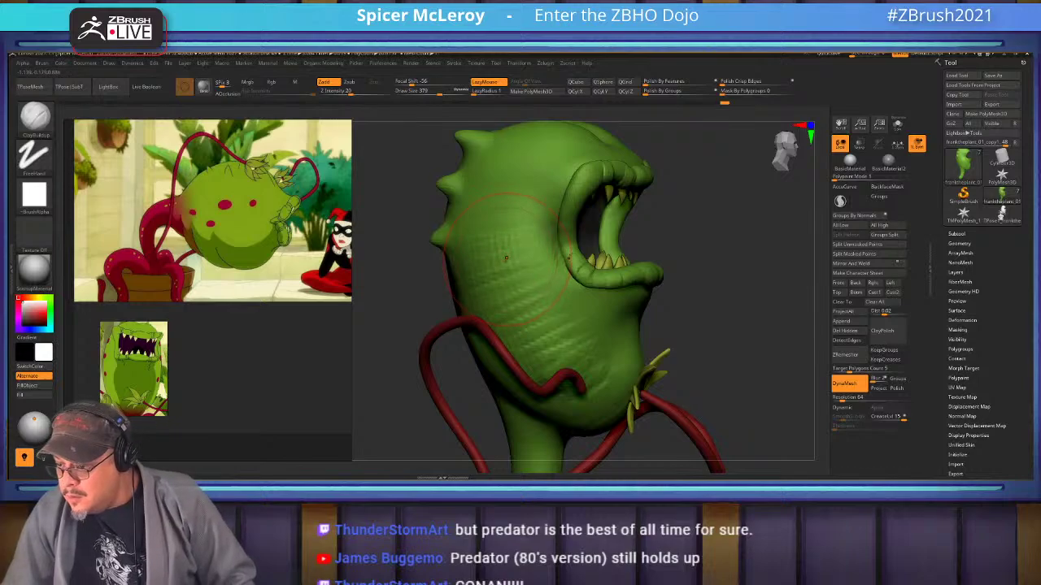
{"action": "left_click_drag", "start_coordinate": [508, 251], "coordinate": [527, 302], "text": "shift"}
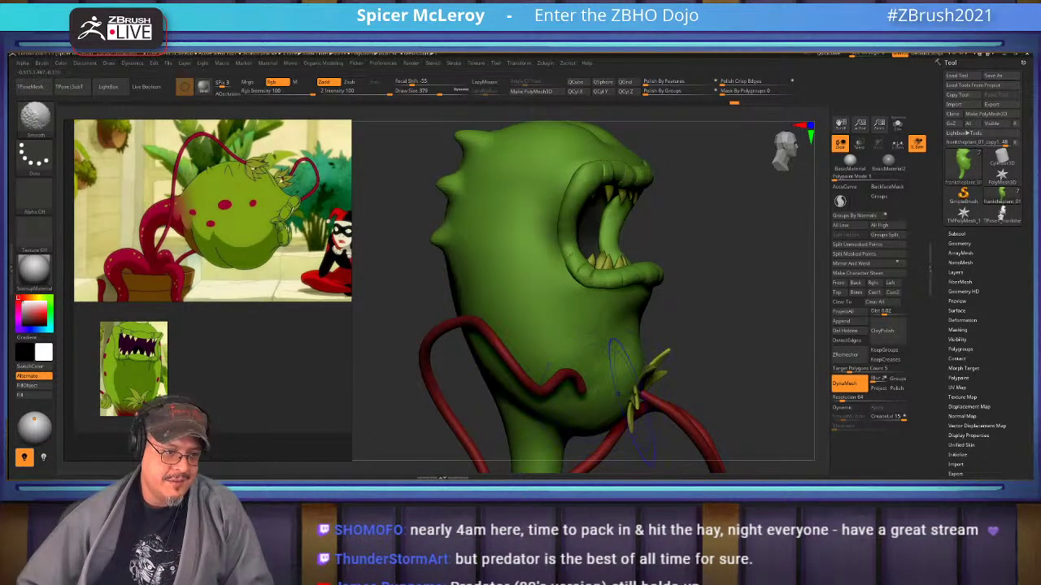
Build up the forehead lobe above the upper lip with ClayBuildup and smooth it.
{"action": "left_click_drag", "start_coordinate": [752, 325], "coordinate": [643, 327]}
{"action": "mouse_move", "coordinate": [748, 301]}
{"action": "left_mouse_down", "text": "alt"}
{"action": "mouse_move", "coordinate": [636, 337]}
{"action": "mouse_move", "coordinate": [639, 295]}
{"action": "mouse_move", "coordinate": [688, 319]}
{"action": "mouse_move", "coordinate": [701, 362]}
{"action": "mouse_move", "coordinate": [683, 313]}
{"action": "mouse_move", "coordinate": [801, 307]}
{"action": "left_mouse_up", "text": "alt"}
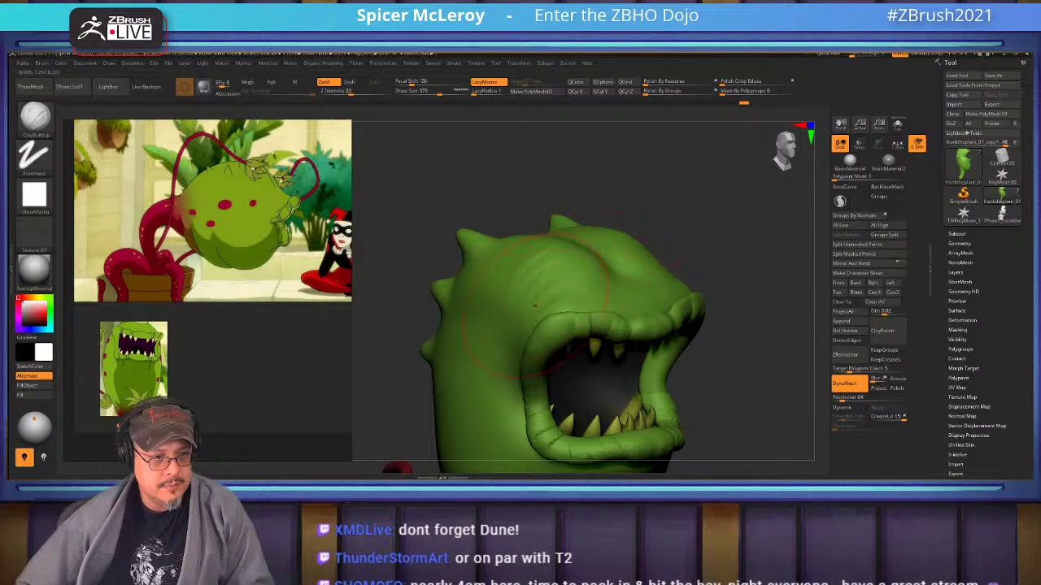
{"action": "key", "text": "shift"}
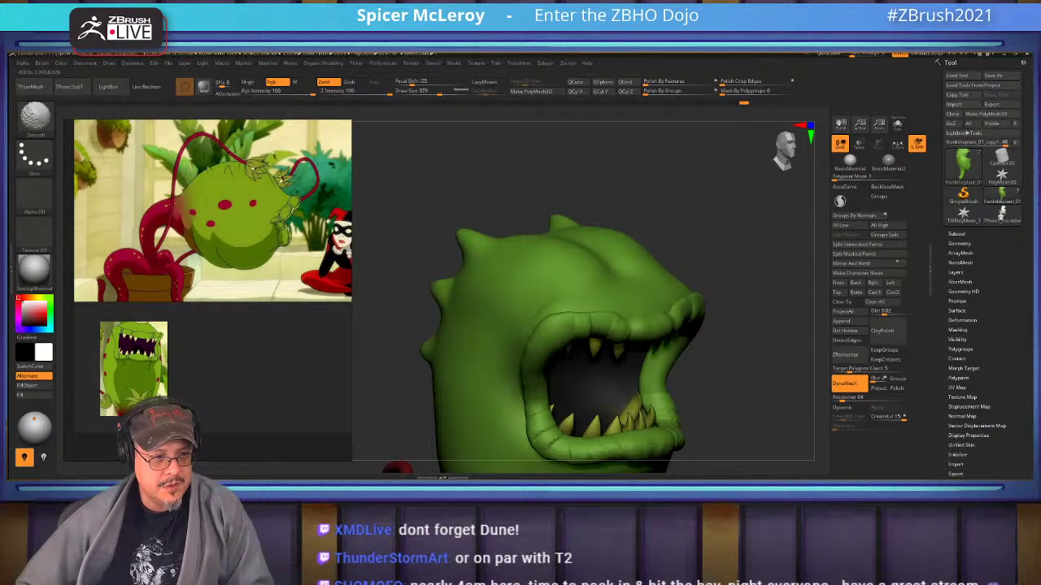
{"action": "mouse_move", "coordinate": [764, 284]}
{"action": "left_mouse_down"}
{"action": "mouse_move", "coordinate": [692, 285]}
{"action": "mouse_move", "coordinate": [654, 268]}
{"action": "mouse_move", "coordinate": [651, 285]}
{"action": "left_mouse_up"}
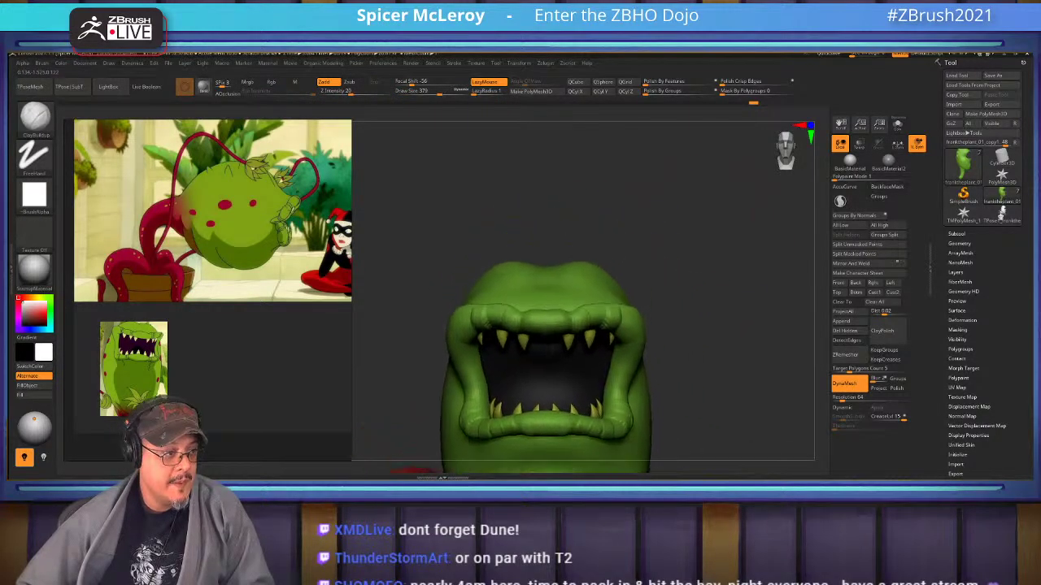
Add clay across the top of the head between the upper lip and the uppermost spikes, blending it smooth.
{"action": "left_click_drag", "start_coordinate": [691, 195], "coordinate": [704, 232], "text": "alt"}
{"action": "left_click_drag", "start_coordinate": [700, 175], "coordinate": [636, 312]}
{"action": "left_click_drag", "start_coordinate": [648, 260], "coordinate": [653, 312]}
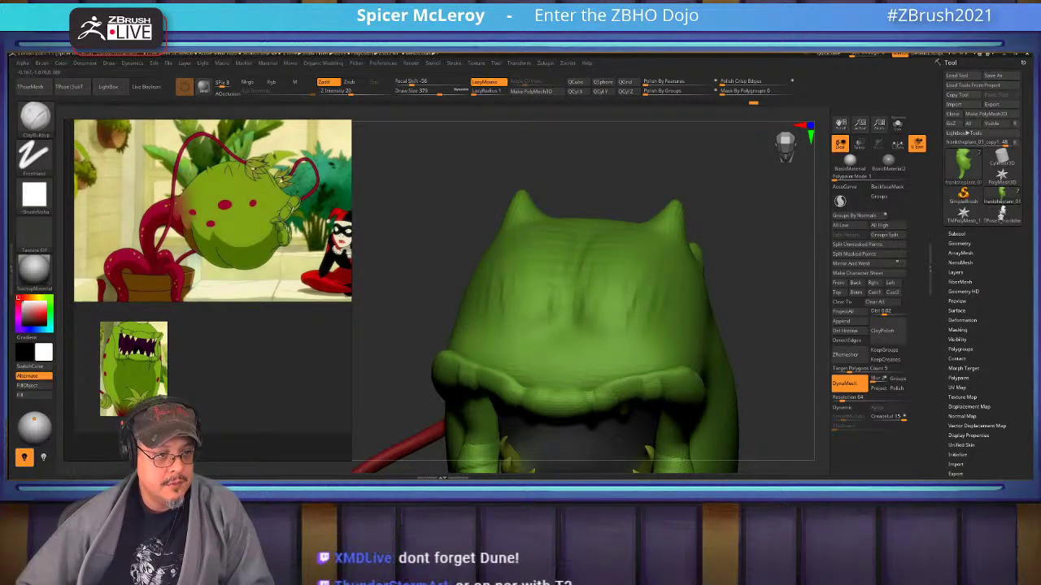
{"action": "mouse_move", "coordinate": [618, 252]}
{"action": "left_mouse_down"}
{"action": "mouse_move", "coordinate": [623, 313]}
{"action": "mouse_move", "coordinate": [632, 276]}
{"action": "left_mouse_up"}
{"action": "mouse_move", "coordinate": [740, 301]}
{"action": "left_mouse_down"}
{"action": "mouse_move", "coordinate": [752, 300]}
{"action": "mouse_move", "coordinate": [744, 252]}
{"action": "left_mouse_up"}
{"action": "mouse_move", "coordinate": [691, 349]}
{"action": "left_mouse_down", "text": "alt"}
{"action": "mouse_move", "coordinate": [677, 306]}
{"action": "mouse_move", "coordinate": [681, 254]}
{"action": "mouse_move", "coordinate": [687, 309]}
{"action": "mouse_move", "coordinate": [752, 313]}
{"action": "mouse_move", "coordinate": [716, 305]}
{"action": "mouse_move", "coordinate": [744, 329]}
{"action": "mouse_move", "coordinate": [740, 346]}
{"action": "mouse_move", "coordinate": [732, 321]}
{"action": "mouse_move", "coordinate": [712, 374]}
{"action": "left_mouse_up", "text": "alt"}
Carve a crease along the middle of the top of the head with the DamStandard brush at a draw size of 379.
{"action": "key", "text": "b"}
{"action": "key", "text": "d"}
{"action": "key", "text": "s"}
{"action": "left_click_drag", "start_coordinate": [651, 334], "coordinate": [657, 337]}
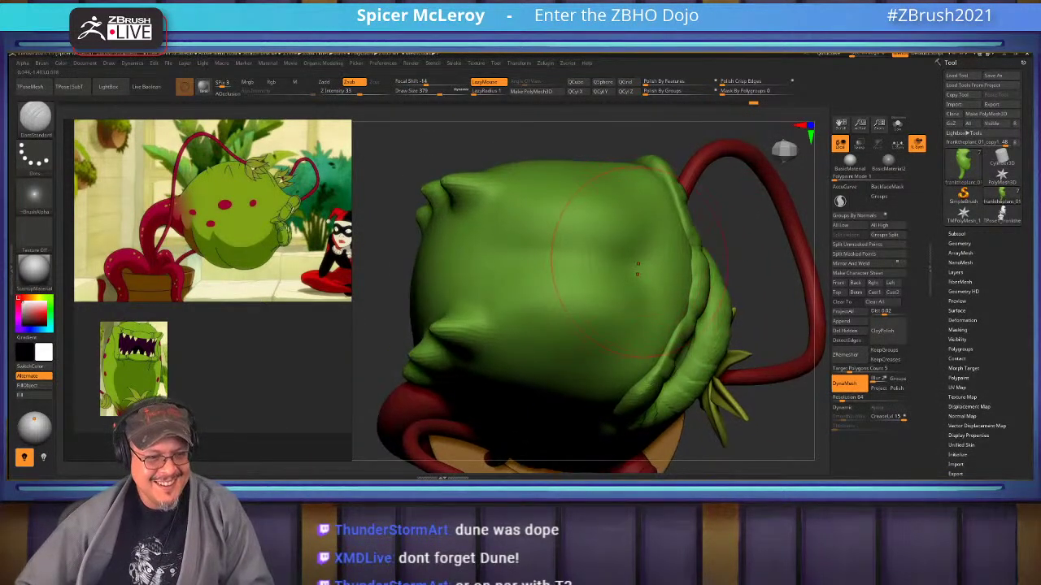
{"action": "mouse_move", "coordinate": [637, 264]}
{"action": "left_mouse_down"}
{"action": "mouse_move", "coordinate": [520, 251]}
{"action": "mouse_move", "coordinate": [626, 257]}
{"action": "mouse_move", "coordinate": [639, 268]}
{"action": "mouse_move", "coordinate": [472, 260]}
{"action": "left_mouse_up"}
Examine the reshaped head and body from the side, front and back, down to the stem and pot.
{"action": "mouse_move", "coordinate": [716, 309]}
{"action": "left_mouse_down"}
{"action": "mouse_move", "coordinate": [752, 321]}
{"action": "mouse_move", "coordinate": [715, 252]}
{"action": "left_mouse_up"}
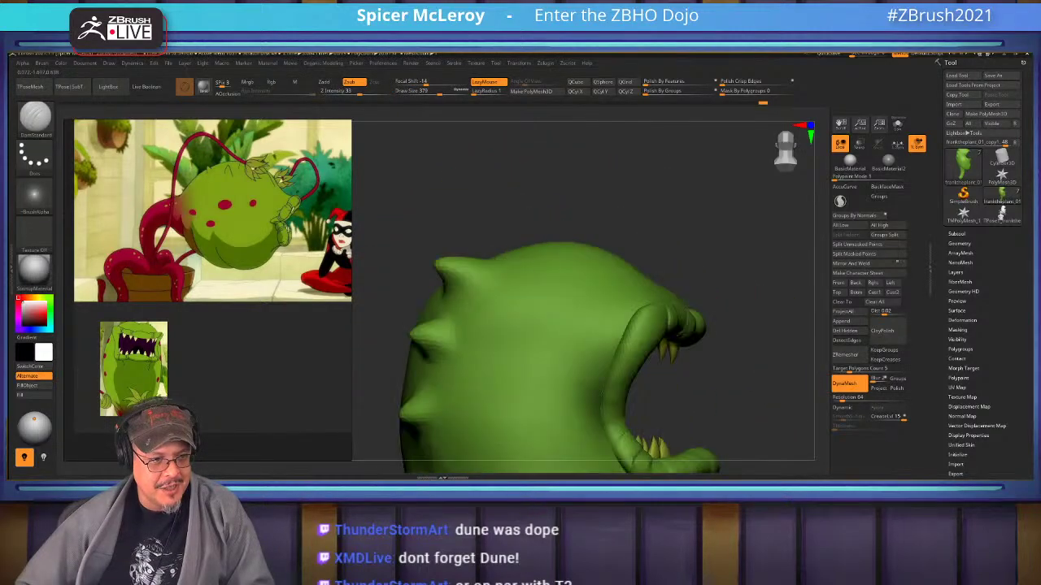
{"action": "left_click_drag", "start_coordinate": [716, 325], "coordinate": [688, 346], "text": "alt"}
{"action": "left_click_drag", "start_coordinate": [650, 301], "coordinate": [684, 300]}
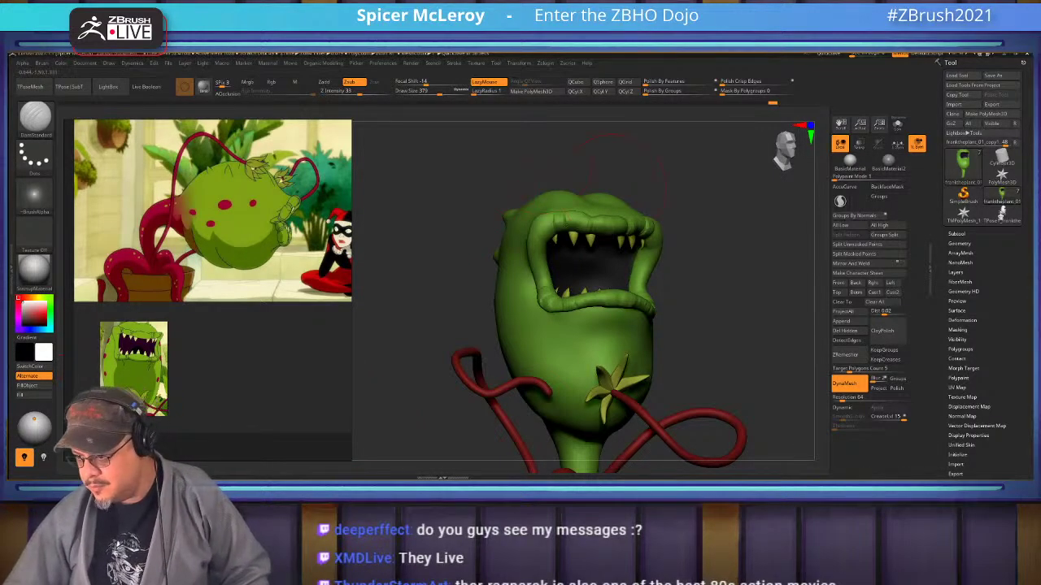
{"action": "left_click_drag", "start_coordinate": [719, 272], "coordinate": [544, 268]}
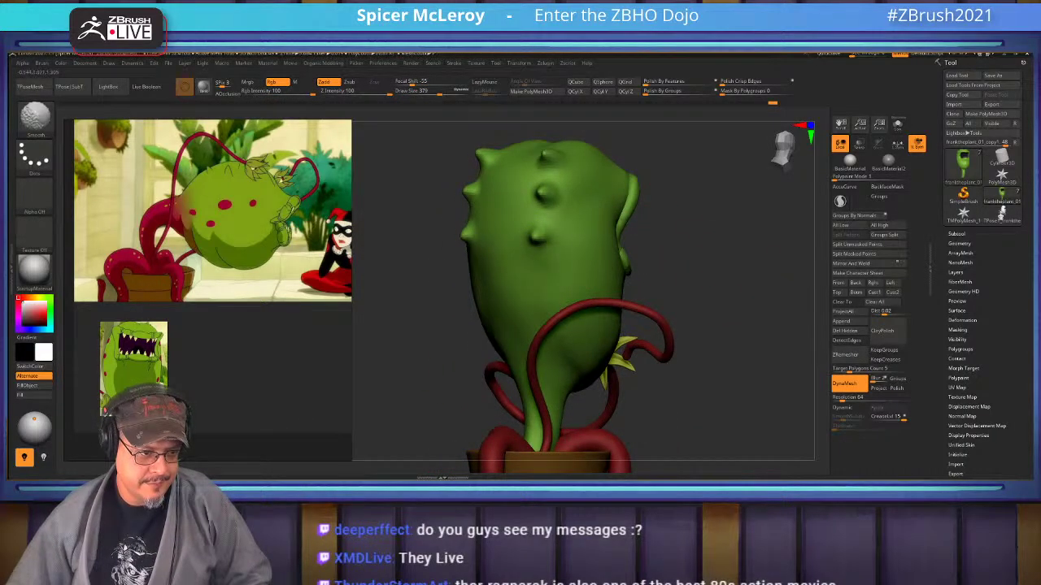
{"action": "left_click_drag", "start_coordinate": [715, 274], "coordinate": [543, 271]}
{"action": "left_click_drag", "start_coordinate": [439, 276], "coordinate": [444, 252], "text": "alt"}
{"action": "left_click_drag", "start_coordinate": [686, 269], "coordinate": [764, 264]}
{"action": "left_click_drag", "start_coordinate": [764, 183], "coordinate": [787, 201], "text": "alt"}
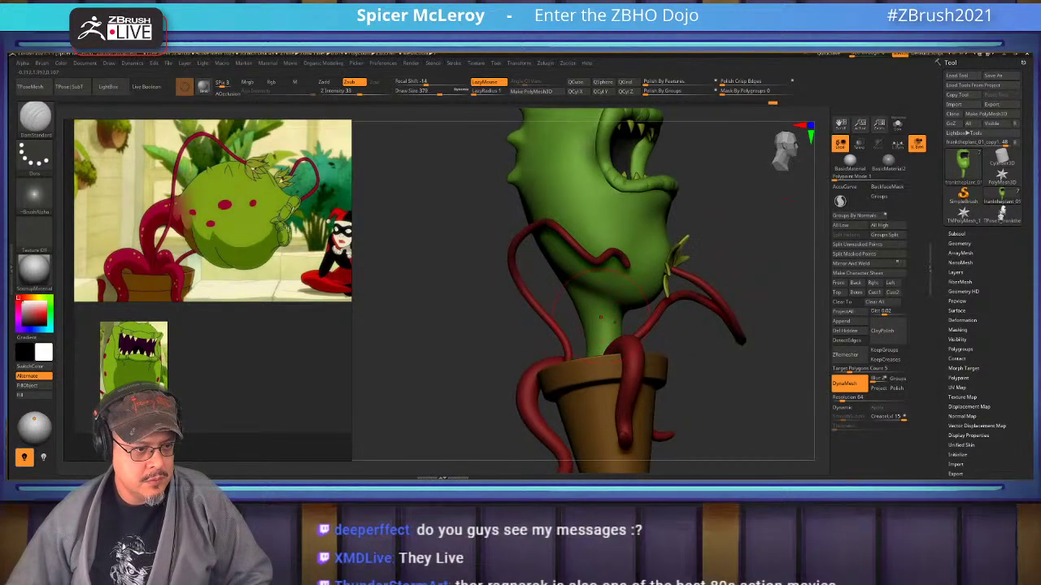
Build up a band of clay around the top of the stem with ClayBuildup and smooth it into the body.
{"action": "key", "text": "b"}
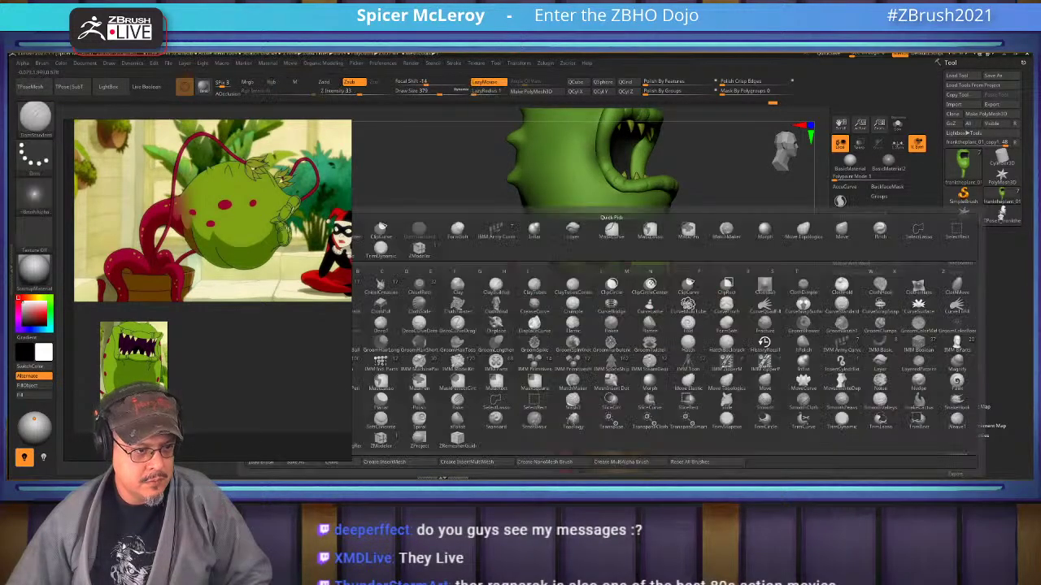
{"action": "key", "text": "c"}
{"action": "key", "text": "b"}
{"action": "key", "text": "s"}
{"action": "left_click_drag", "start_coordinate": [594, 306], "coordinate": [587, 306]}
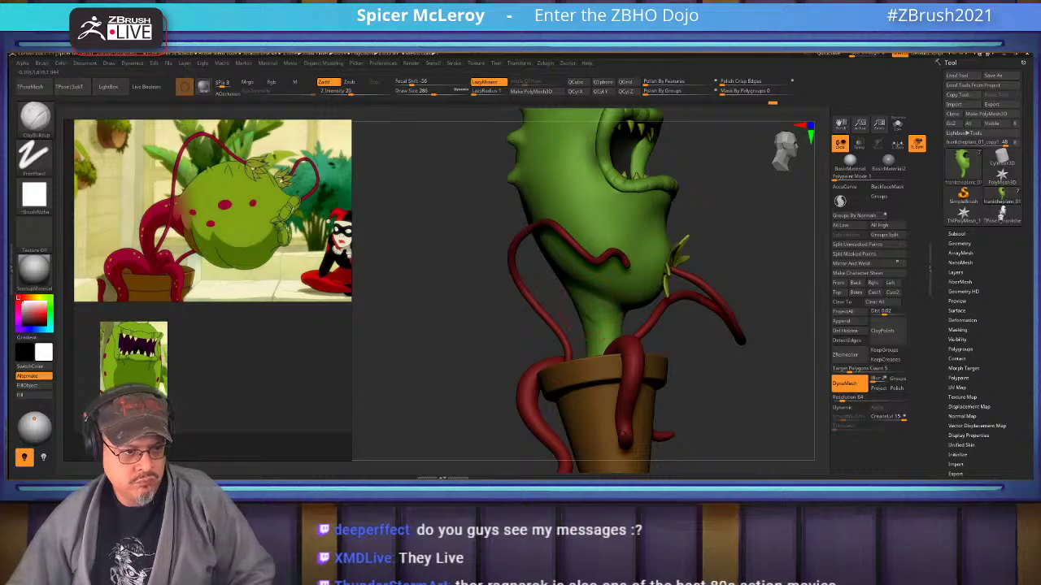
{"action": "left_click_drag", "start_coordinate": [379, 358], "coordinate": [453, 362]}
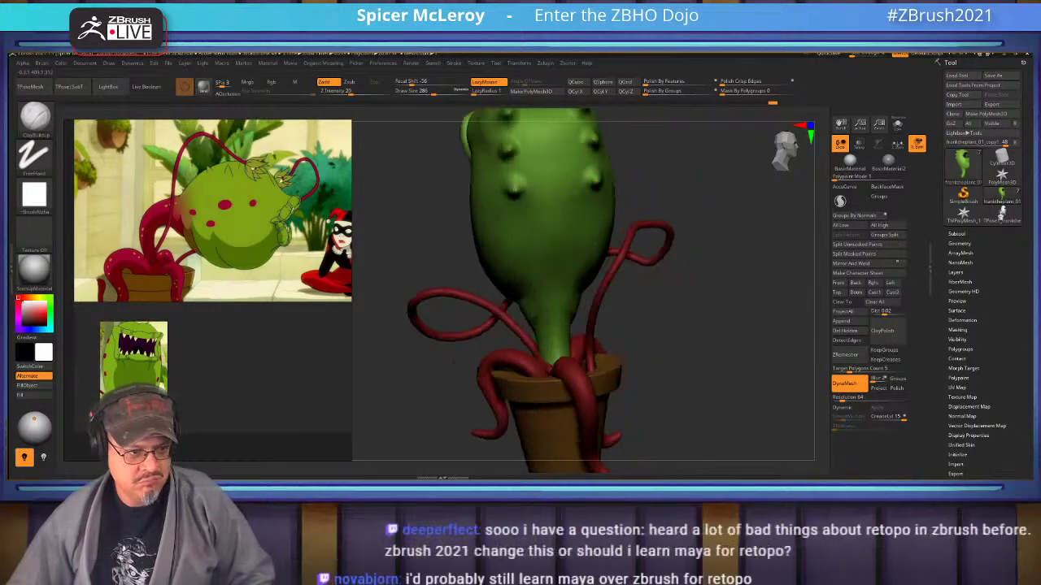
{"action": "key", "text": "shift"}
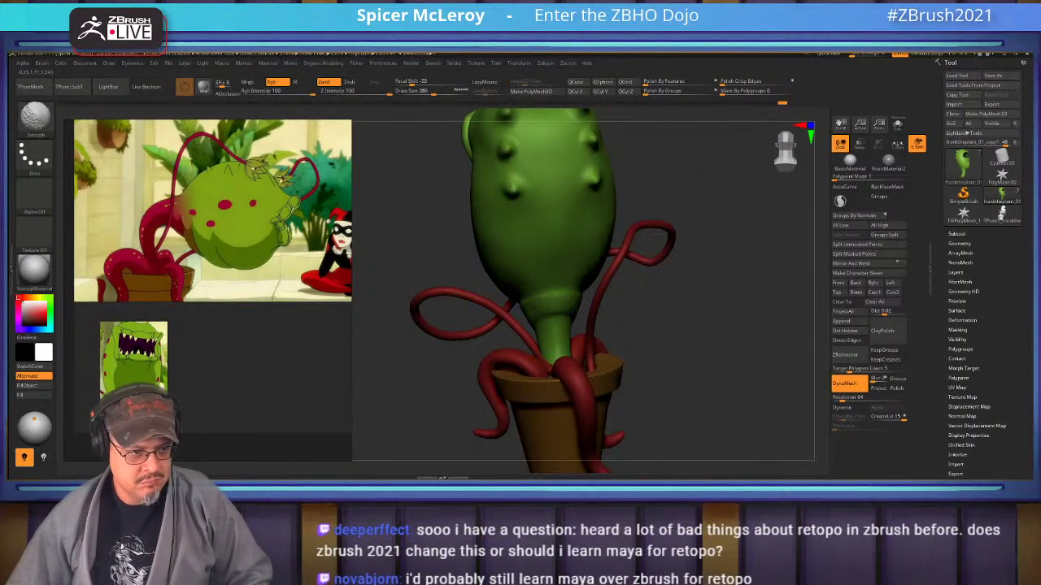
{"action": "mouse_move", "coordinate": [709, 346]}
{"action": "left_mouse_down"}
{"action": "mouse_move", "coordinate": [633, 333]}
{"action": "mouse_move", "coordinate": [650, 331]}
{"action": "mouse_move", "coordinate": [610, 300]}
{"action": "mouse_move", "coordinate": [573, 294]}
{"action": "left_mouse_up"}
{"action": "key", "text": "shift"}
{"action": "mouse_move", "coordinate": [714, 381]}
{"action": "left_mouse_down", "text": "alt"}
{"action": "mouse_move", "coordinate": [675, 310]}
{"action": "mouse_move", "coordinate": [613, 313]}
{"action": "mouse_move", "coordinate": [593, 285]}
{"action": "left_mouse_up", "text": "alt"}
Select the vines and adjust their bases around the stem with Move Topological at a draw size of 583.
{"action": "mouse_move", "coordinate": [622, 222]}
{"action": "left_mouse_down"}
{"action": "mouse_move", "coordinate": [691, 224]}
{"action": "mouse_move", "coordinate": [728, 282]}
{"action": "mouse_move", "coordinate": [773, 296]}
{"action": "left_mouse_up"}
{"action": "mouse_move", "coordinate": [773, 296]}
{"action": "left_mouse_down"}
{"action": "mouse_move", "coordinate": [570, 295]}
{"action": "mouse_move", "coordinate": [547, 398]}
{"action": "mouse_move", "coordinate": [622, 407]}
{"action": "left_mouse_up"}
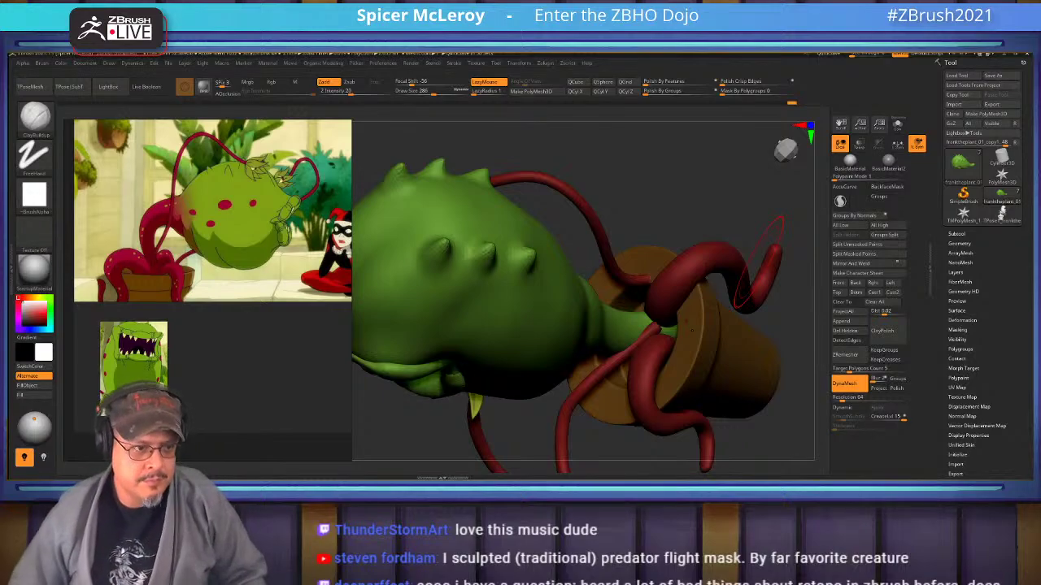
{"action": "mouse_move", "coordinate": [760, 262]}
{"action": "left_mouse_down"}
{"action": "mouse_move", "coordinate": [739, 262]}
{"action": "mouse_move", "coordinate": [701, 213]}
{"action": "left_mouse_up"}
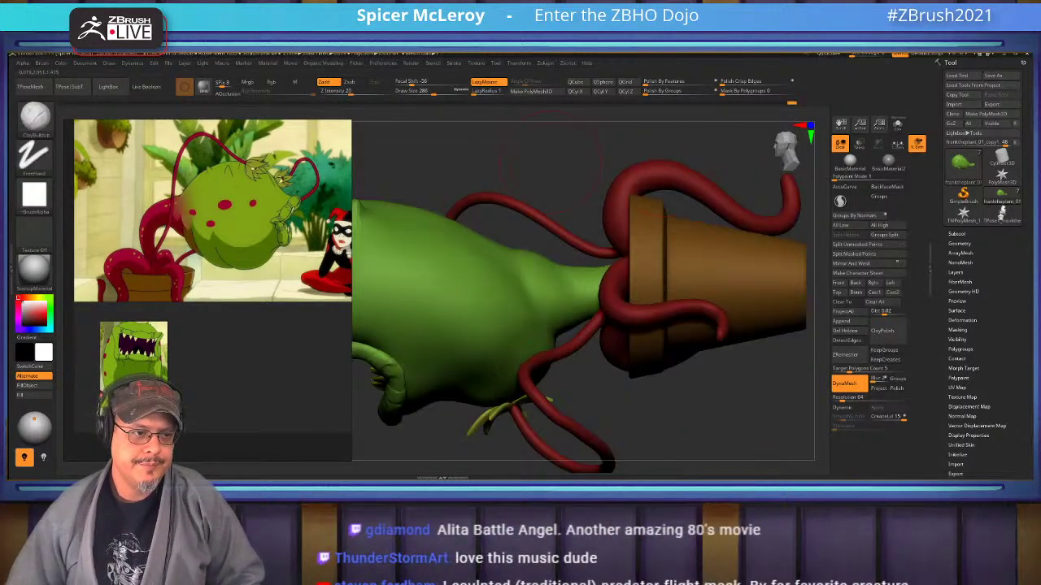
{"action": "mouse_move", "coordinate": [569, 154]}
{"action": "left_mouse_down"}
{"action": "mouse_move", "coordinate": [576, 148]}
{"action": "mouse_move", "coordinate": [581, 166]}
{"action": "left_mouse_up"}
{"action": "left_click", "coordinate": [561, 313], "text": "alt"}
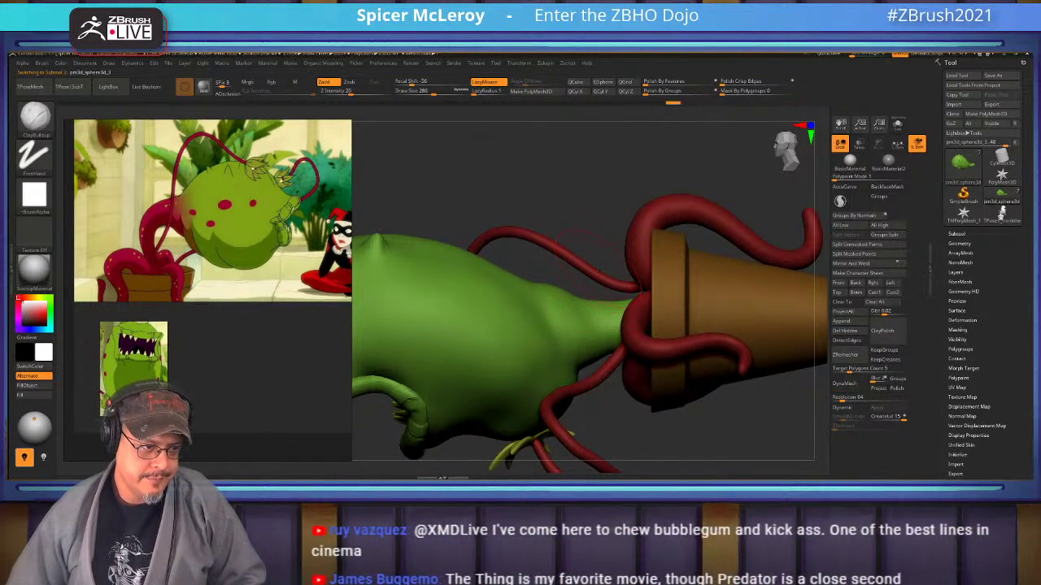
{"action": "key", "text": "b"}
{"action": "key", "text": "m"}
{"action": "key", "text": "t"}
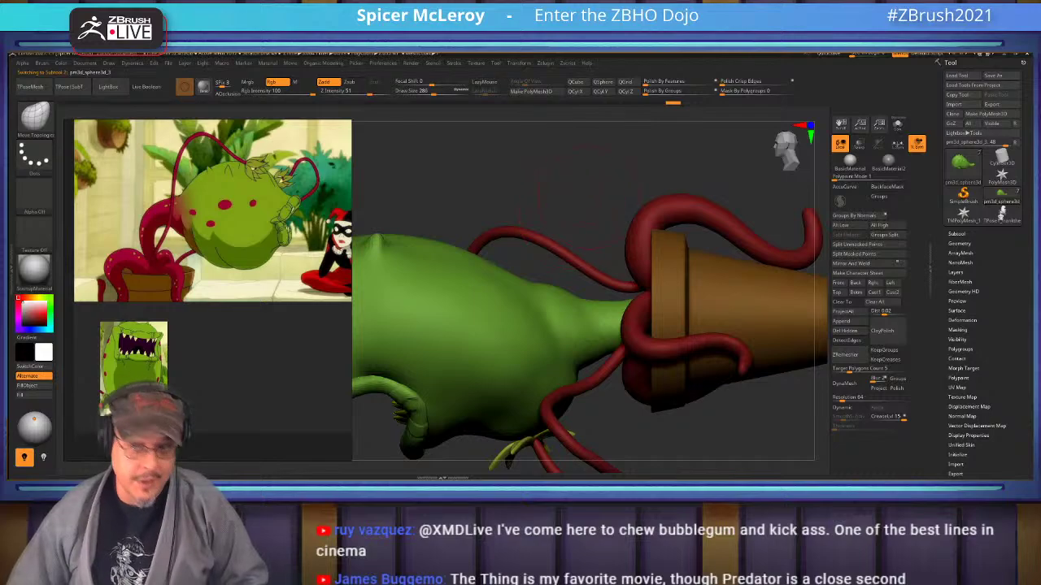
{"action": "left_click_drag", "start_coordinate": [566, 187], "coordinate": [624, 213]}
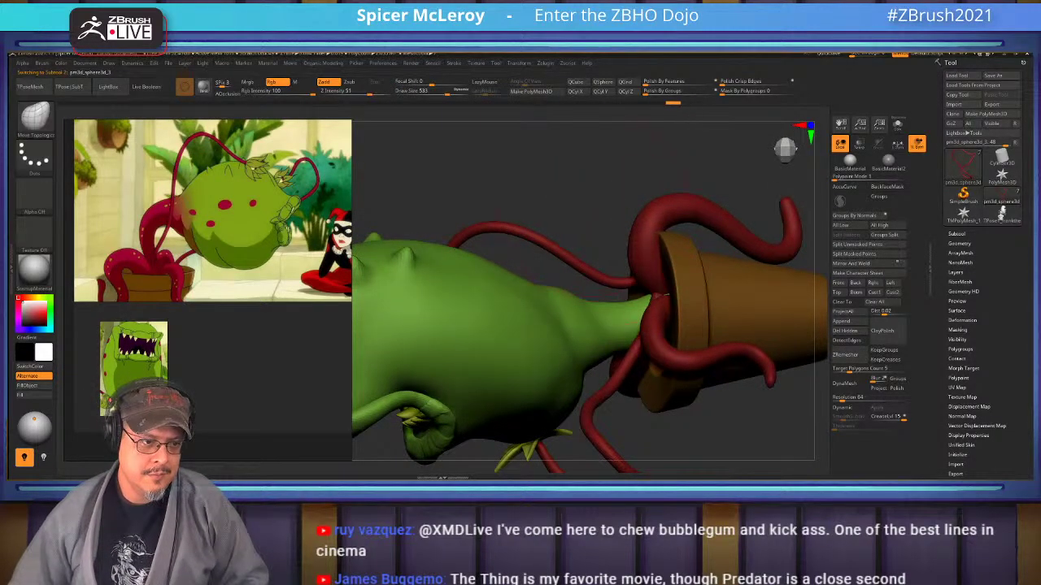
{"action": "left_click_drag", "start_coordinate": [529, 179], "coordinate": [719, 203]}
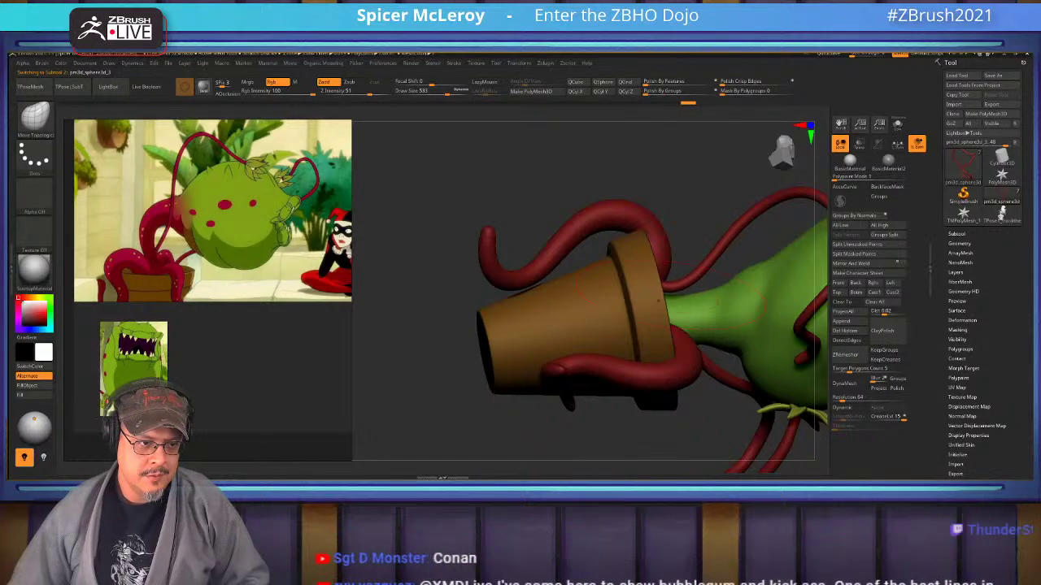
{"action": "left_click_drag", "start_coordinate": [700, 431], "coordinate": [646, 398]}
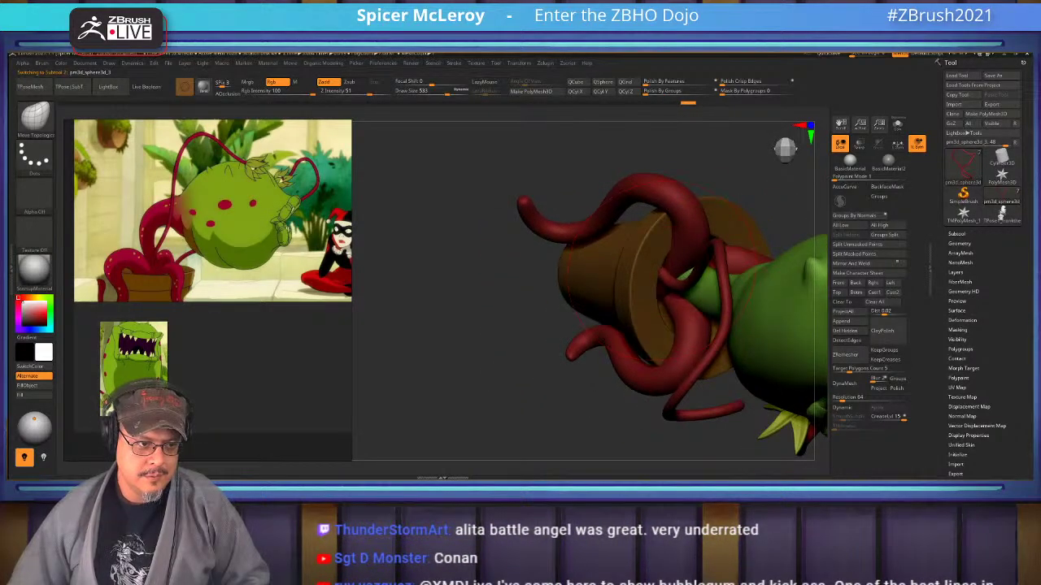
{"action": "left_click_drag", "start_coordinate": [528, 382], "coordinate": [581, 350]}
{"action": "mouse_move", "coordinate": [691, 260]}
{"action": "left_mouse_down"}
{"action": "mouse_move", "coordinate": [643, 258]}
{"action": "mouse_move", "coordinate": [646, 267]}
{"action": "left_mouse_up"}
Pull the base of the thin vine across the stem with Move Topological at a draw size of 437.
{"action": "key", "text": "s"}
{"action": "mouse_move", "coordinate": [561, 350]}
{"action": "left_mouse_down"}
{"action": "mouse_move", "coordinate": [504, 349]}
{"action": "mouse_move", "coordinate": [475, 378]}
{"action": "left_mouse_up"}
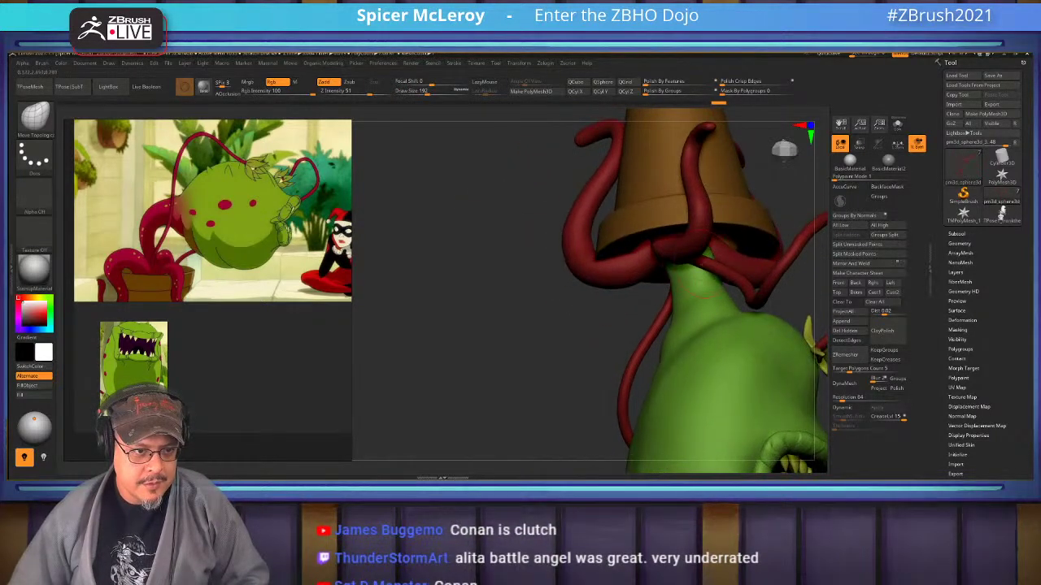
{"action": "key", "text": "s"}
{"action": "mouse_move", "coordinate": [711, 258]}
{"action": "left_mouse_down"}
{"action": "mouse_move", "coordinate": [723, 258]}
{"action": "mouse_move", "coordinate": [704, 280]}
{"action": "left_mouse_up"}
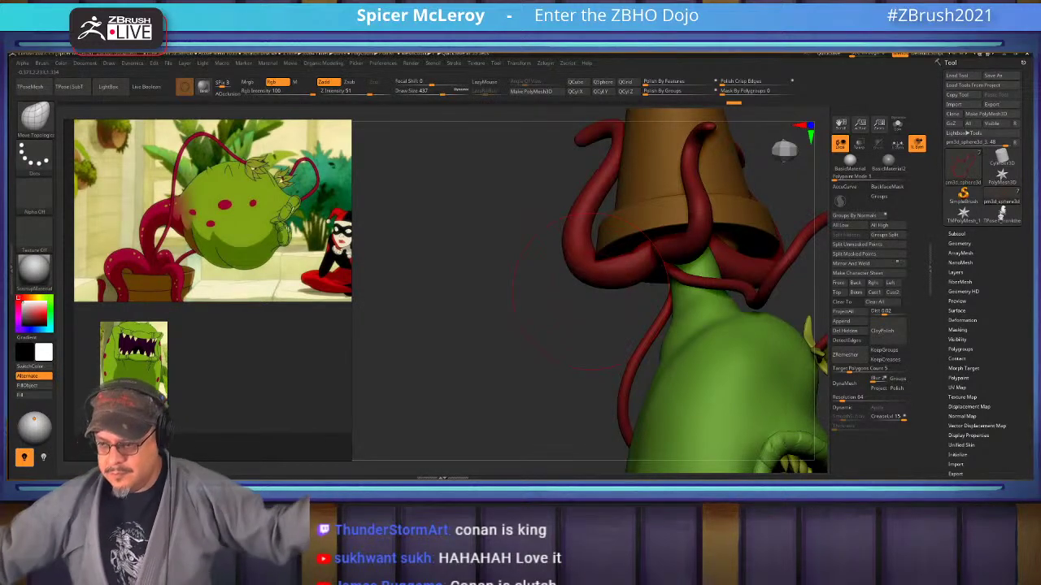
Examine the vines, stem, head and mouth from several angles against the reference images.
{"action": "left_click_drag", "start_coordinate": [645, 307], "coordinate": [541, 197]}
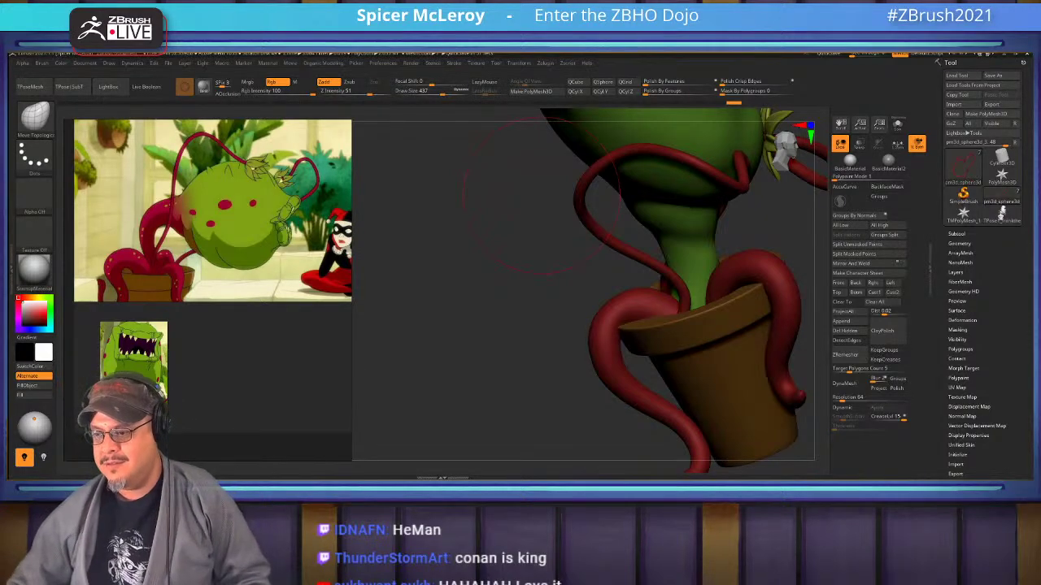
{"action": "left_click_drag", "start_coordinate": [416, 259], "coordinate": [541, 378]}
{"action": "left_click_drag", "start_coordinate": [455, 350], "coordinate": [512, 325]}
{"action": "left_click_drag", "start_coordinate": [512, 325], "coordinate": [573, 372], "text": "alt"}
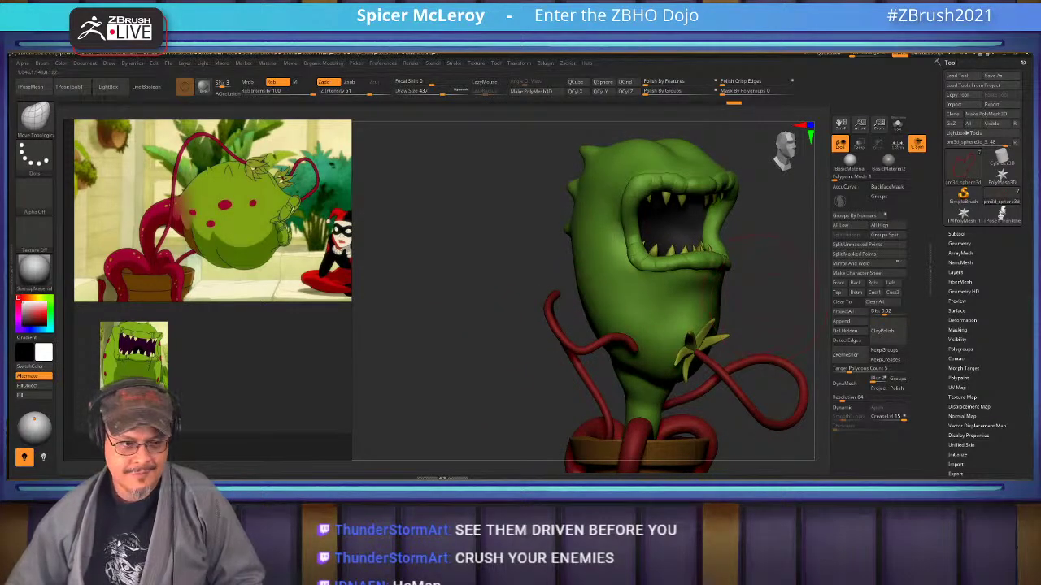
{"action": "left_click_drag", "start_coordinate": [761, 297], "coordinate": [753, 374], "text": "alt"}
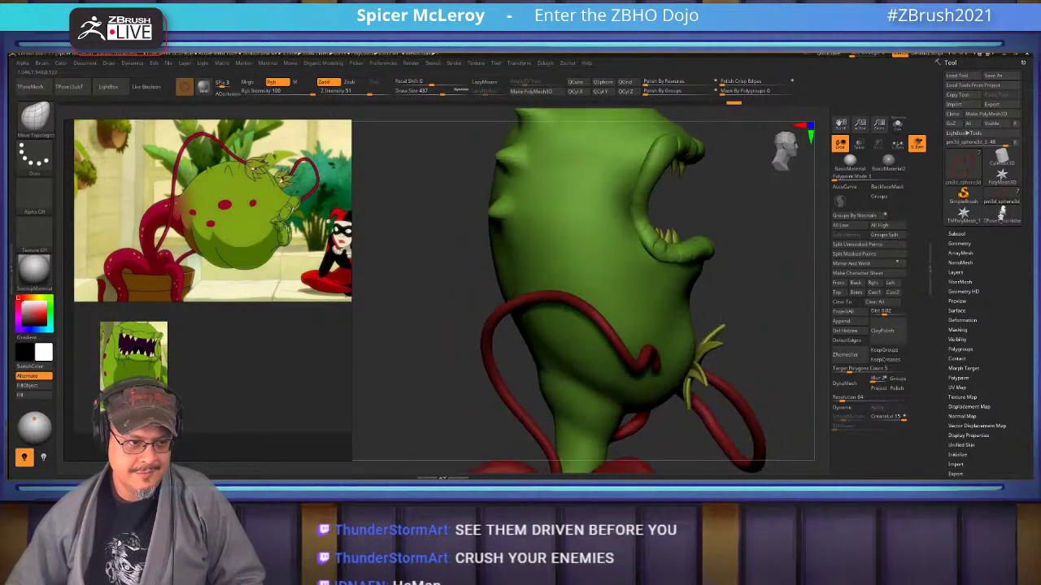
{"action": "left_click_drag", "start_coordinate": [736, 235], "coordinate": [733, 358], "text": "alt"}
{"action": "left_click_drag", "start_coordinate": [744, 272], "coordinate": [785, 265]}
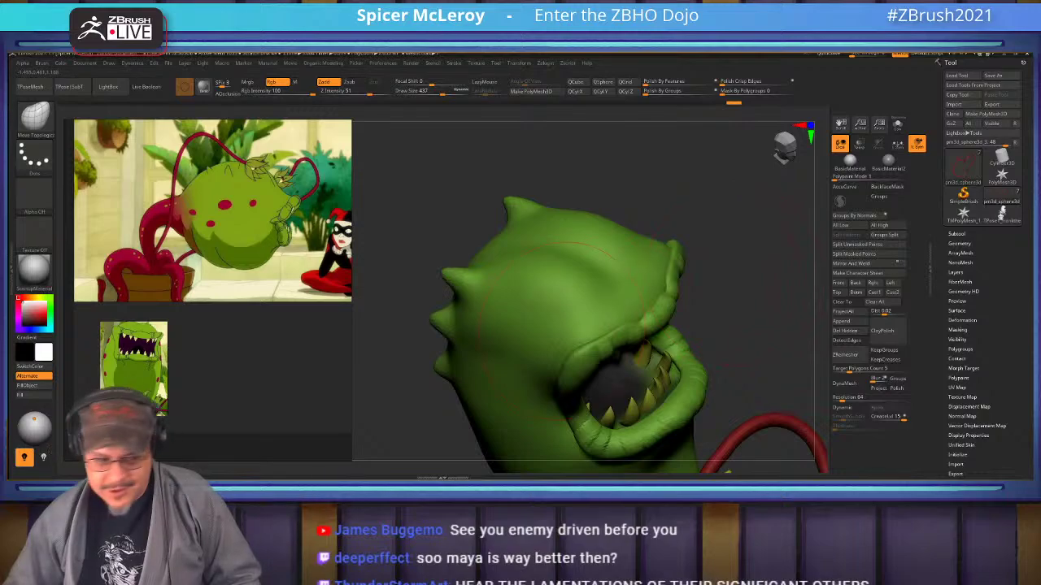
{"action": "left_click_drag", "start_coordinate": [418, 406], "coordinate": [504, 342]}
{"action": "left_click_drag", "start_coordinate": [757, 391], "coordinate": [586, 211], "text": "alt"}
{"action": "left_click_drag", "start_coordinate": [732, 244], "coordinate": [701, 244]}
{"action": "left_click_drag", "start_coordinate": [594, 226], "coordinate": [698, 341], "text": "alt"}
{"action": "left_click_drag", "start_coordinate": [697, 341], "coordinate": [626, 342]}
{"action": "left_click_drag", "start_coordinate": [447, 391], "coordinate": [480, 468], "text": "alt"}
{"action": "left_click_drag", "start_coordinate": [671, 391], "coordinate": [708, 241], "text": "alt"}
{"action": "left_click_drag", "start_coordinate": [439, 350], "coordinate": [517, 392]}
{"action": "left_click_drag", "start_coordinate": [517, 392], "coordinate": [545, 392]}
Select the plant's body, then add clay to the side of the head with ClayBuildup and smooth it.
{"action": "left_click", "coordinate": [588, 278], "text": "alt"}
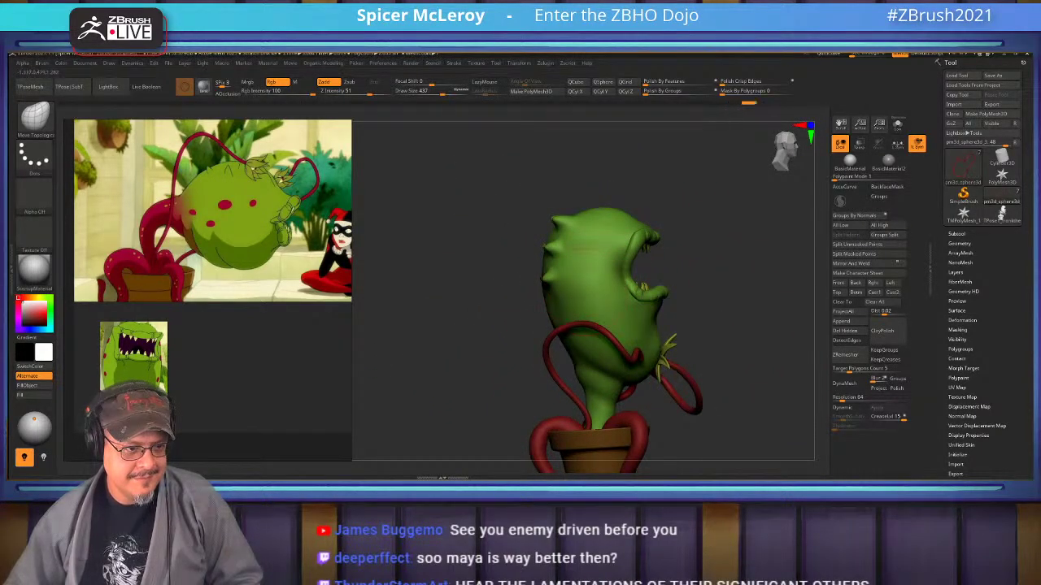
{"action": "left_click_drag", "start_coordinate": [753, 293], "coordinate": [743, 317], "text": "shift"}
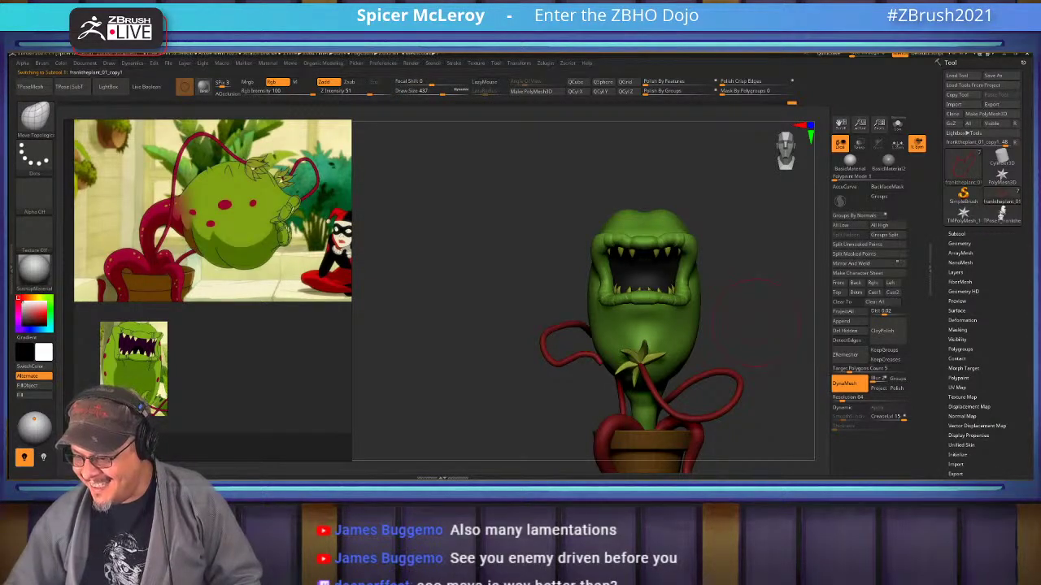
{"action": "left_click_drag", "start_coordinate": [755, 324], "coordinate": [674, 331]}
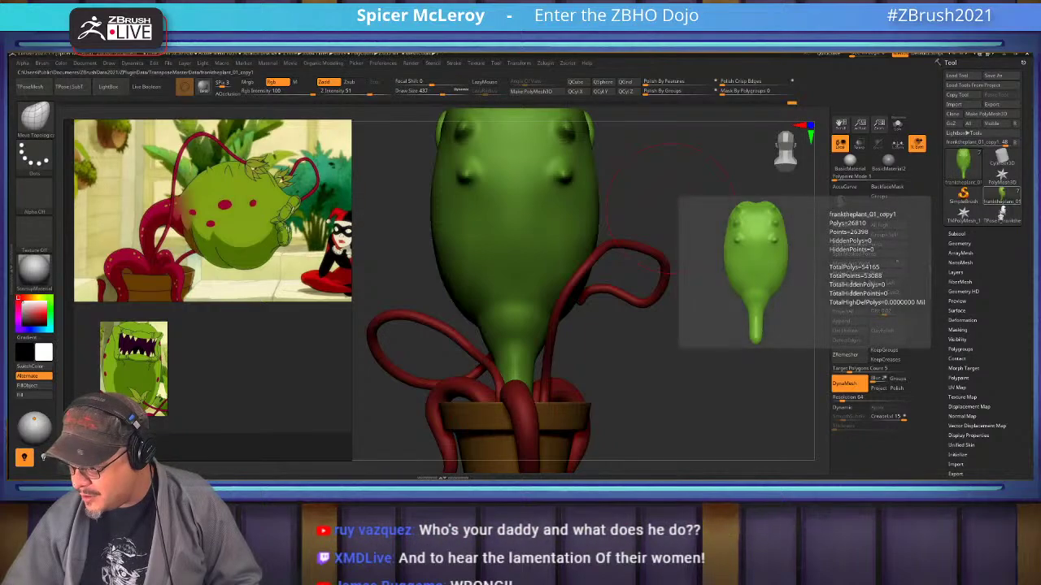
{"action": "mouse_move", "coordinate": [963, 168]}
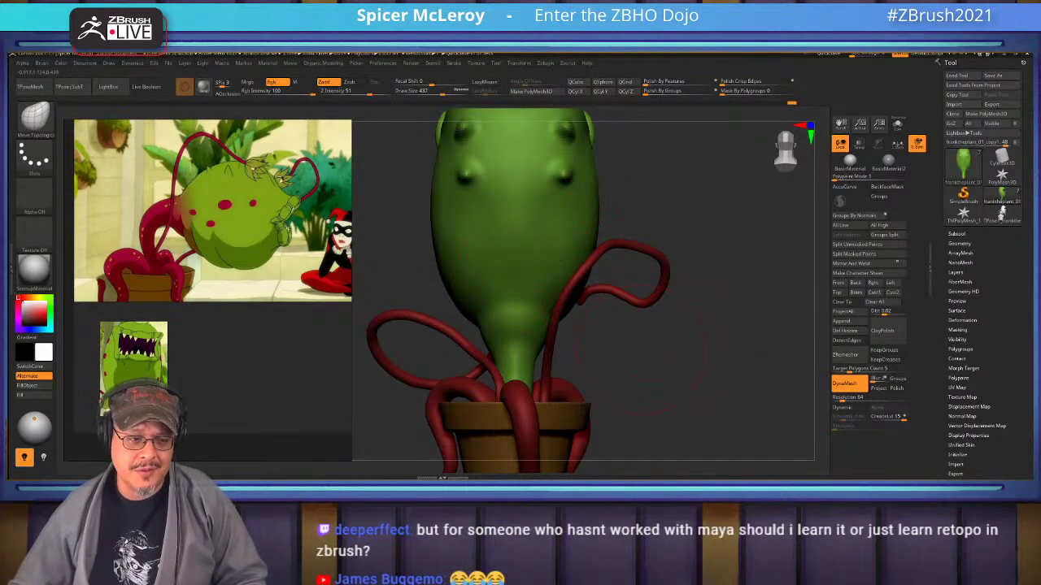
{"action": "mouse_move", "coordinate": [752, 319]}
{"action": "left_mouse_down"}
{"action": "mouse_move", "coordinate": [660, 330]}
{"action": "mouse_move", "coordinate": [716, 299]}
{"action": "mouse_move", "coordinate": [721, 380]}
{"action": "mouse_move", "coordinate": [699, 293]}
{"action": "mouse_move", "coordinate": [746, 299]}
{"action": "left_mouse_up"}
{"action": "mouse_move", "coordinate": [494, 416]}
{"action": "left_mouse_down"}
{"action": "mouse_move", "coordinate": [553, 414]}
{"action": "mouse_move", "coordinate": [464, 435]}
{"action": "mouse_move", "coordinate": [468, 391]}
{"action": "mouse_move", "coordinate": [484, 389]}
{"action": "mouse_move", "coordinate": [440, 419]}
{"action": "mouse_move", "coordinate": [435, 447]}
{"action": "left_mouse_up"}
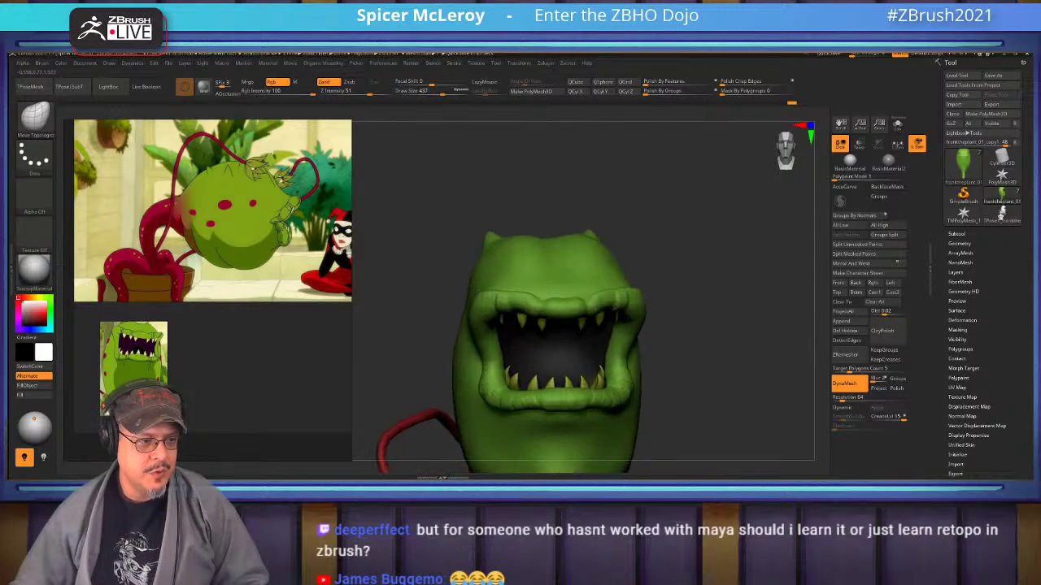
{"action": "left_click_drag", "start_coordinate": [435, 407], "coordinate": [471, 439]}
{"action": "key", "text": "b"}
{"action": "key", "text": "c"}
{"action": "key", "text": "b"}
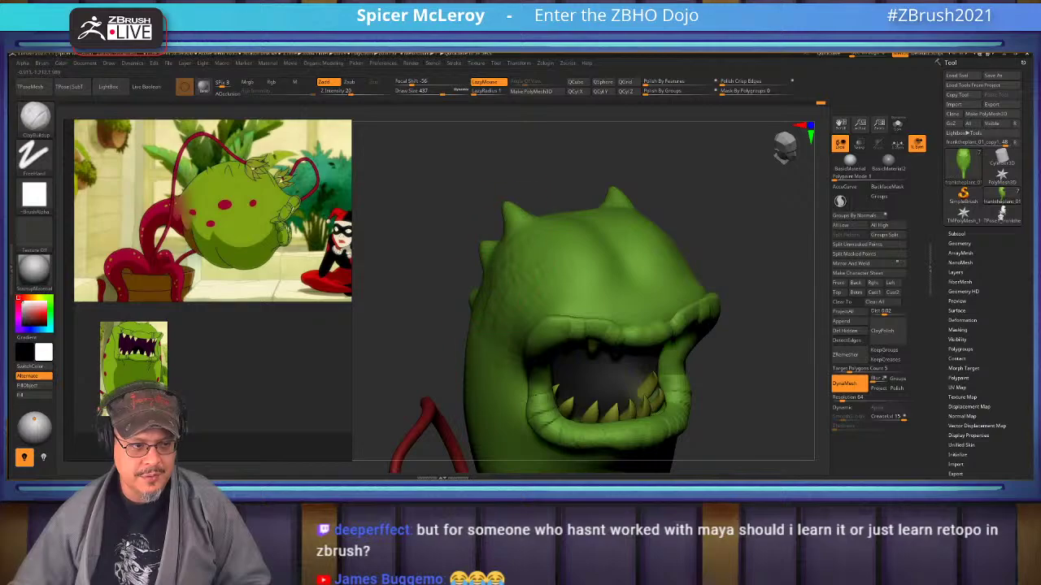
{"action": "key", "text": "shift"}
{"action": "left_click_drag", "start_coordinate": [760, 284], "coordinate": [691, 285], "text": "shift"}
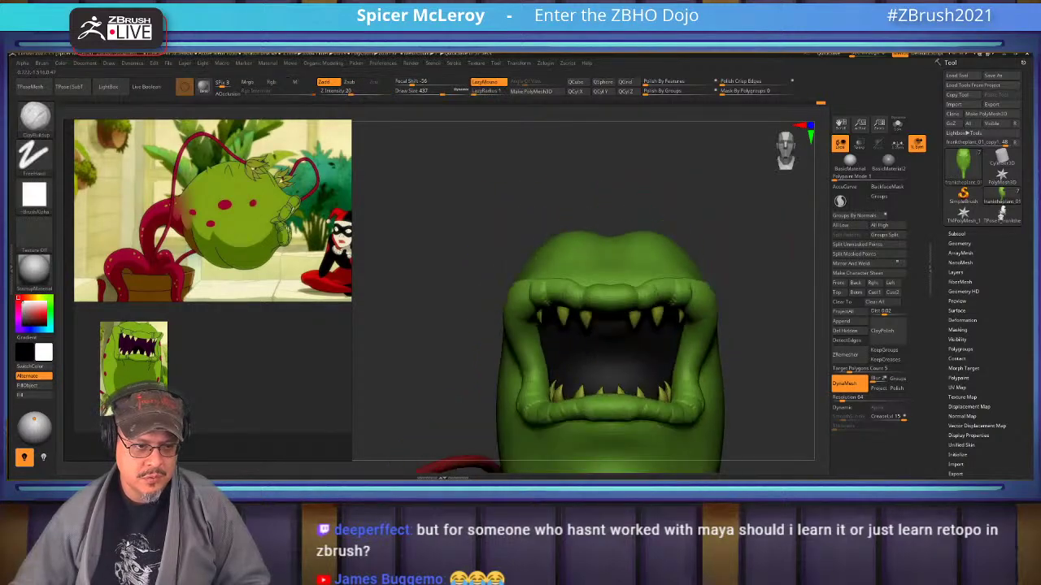
Build up the forehead beside the central crease above the upper lip with ClayBuildup and smooth it.
{"action": "mouse_move", "coordinate": [748, 326]}
{"action": "left_mouse_down", "text": "alt"}
{"action": "mouse_move", "coordinate": [651, 281]}
{"action": "mouse_move", "coordinate": [666, 315]}
{"action": "left_mouse_up", "text": "alt"}
{"action": "mouse_move", "coordinate": [691, 260]}
{"action": "left_mouse_down"}
{"action": "mouse_move", "coordinate": [724, 293]}
{"action": "mouse_move", "coordinate": [707, 264]}
{"action": "mouse_move", "coordinate": [569, 293]}
{"action": "left_mouse_up"}
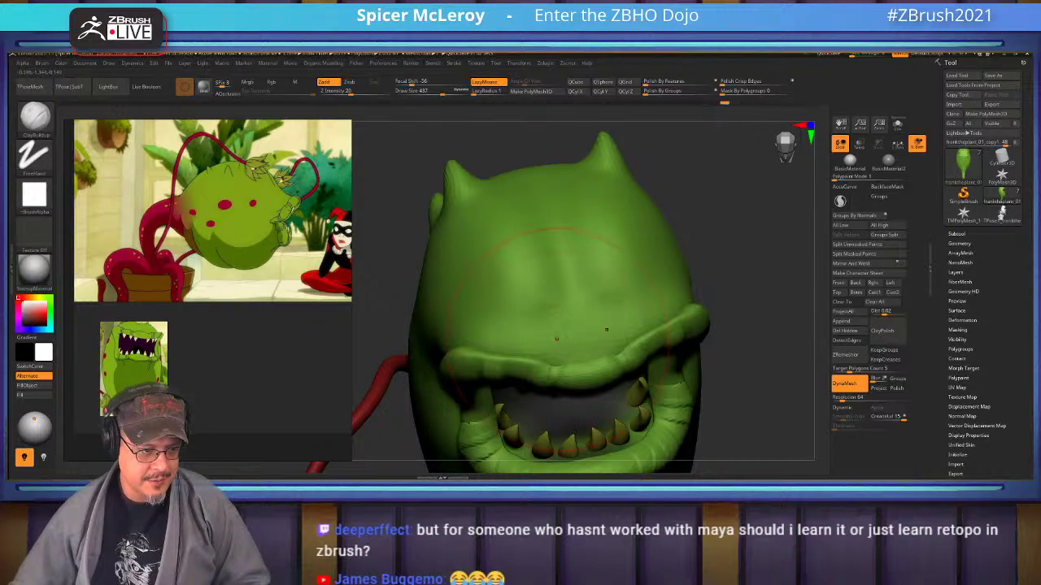
{"action": "mouse_move", "coordinate": [537, 339]}
{"action": "left_mouse_down"}
{"action": "mouse_move", "coordinate": [528, 306]}
{"action": "mouse_move", "coordinate": [540, 306]}
{"action": "mouse_move", "coordinate": [522, 313]}
{"action": "left_mouse_up"}
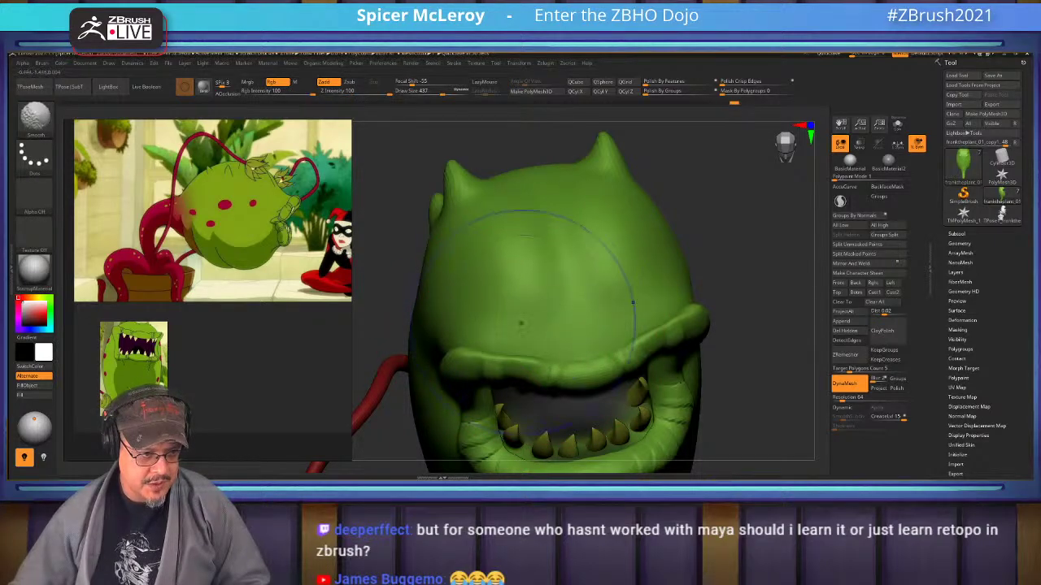
{"action": "left_click_drag", "start_coordinate": [728, 294], "coordinate": [709, 273], "text": "shift"}
Swell the chin area between the lower lip and the flower with the FormSoft brush and smooth it.
{"action": "left_click_drag", "start_coordinate": [709, 346], "coordinate": [726, 272], "text": "alt"}
{"action": "mouse_move", "coordinate": [716, 325]}
{"action": "left_mouse_down"}
{"action": "mouse_move", "coordinate": [725, 313]}
{"action": "mouse_move", "coordinate": [736, 382]}
{"action": "mouse_move", "coordinate": [757, 317]}
{"action": "mouse_move", "coordinate": [761, 354]}
{"action": "left_mouse_up"}
{"action": "key", "text": "b"}
{"action": "key", "text": "f"}
{"action": "key", "text": "s"}
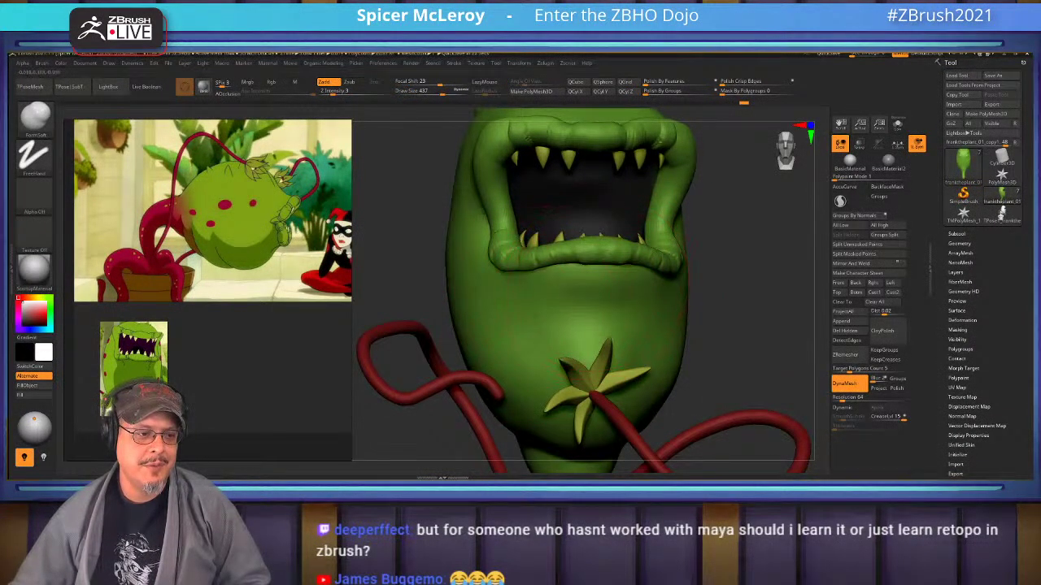
{"action": "key", "text": "shift"}
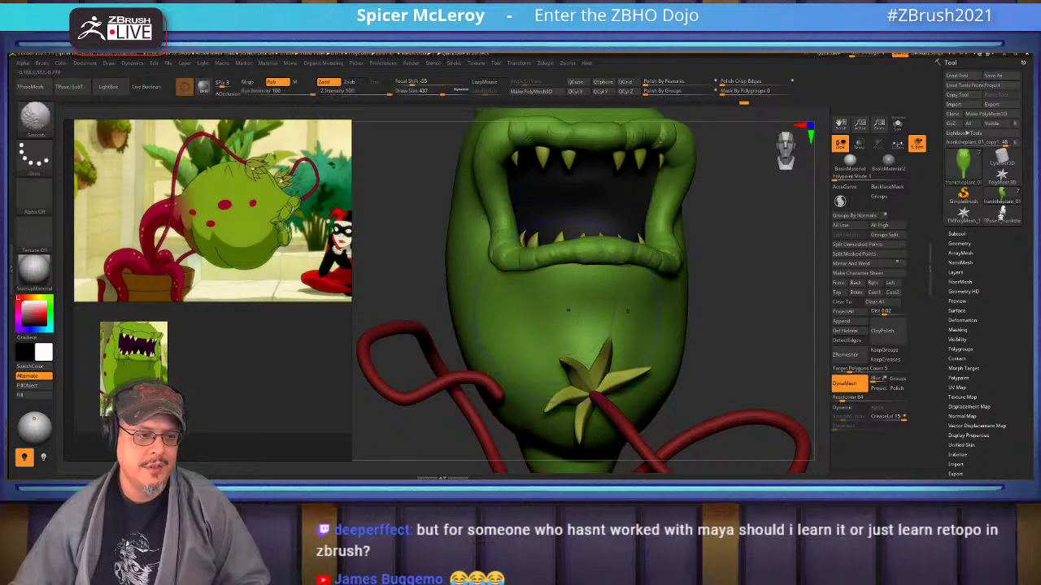
{"action": "mouse_move", "coordinate": [756, 325]}
{"action": "left_mouse_down"}
{"action": "mouse_move", "coordinate": [703, 326]}
{"action": "mouse_move", "coordinate": [773, 329]}
{"action": "mouse_move", "coordinate": [748, 236]}
{"action": "mouse_move", "coordinate": [691, 284]}
{"action": "left_mouse_up"}
{"action": "key", "text": "shift"}
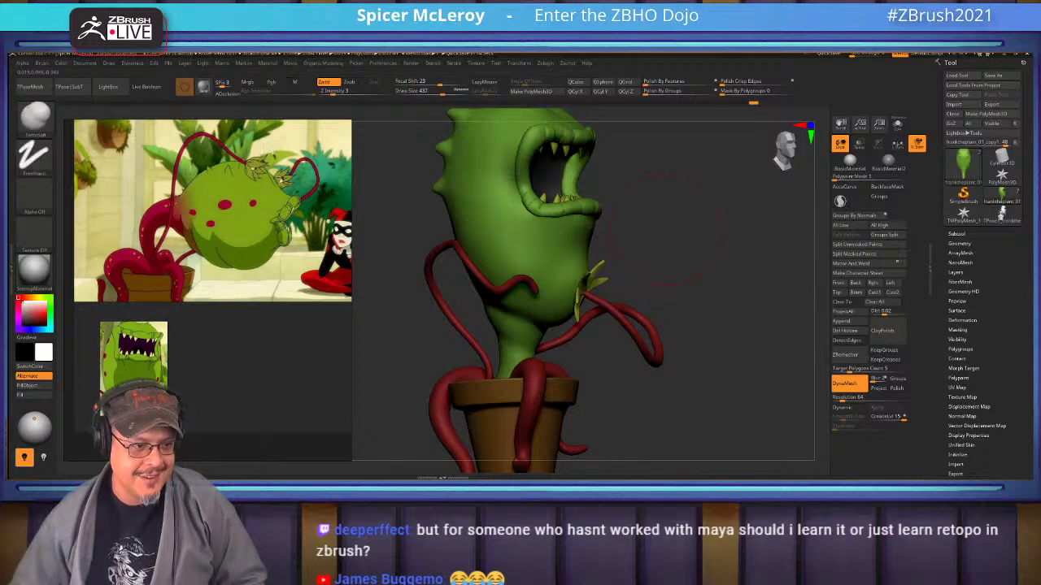
{"action": "mouse_move", "coordinate": [657, 229]}
{"action": "left_mouse_down", "text": "alt"}
{"action": "mouse_move", "coordinate": [652, 281]}
{"action": "mouse_move", "coordinate": [698, 281]}
{"action": "mouse_move", "coordinate": [695, 236]}
{"action": "mouse_move", "coordinate": [671, 293]}
{"action": "mouse_move", "coordinate": [693, 305]}
{"action": "mouse_move", "coordinate": [732, 288]}
{"action": "mouse_move", "coordinate": [724, 240]}
{"action": "mouse_move", "coordinate": [720, 301]}
{"action": "left_mouse_up", "text": "alt"}
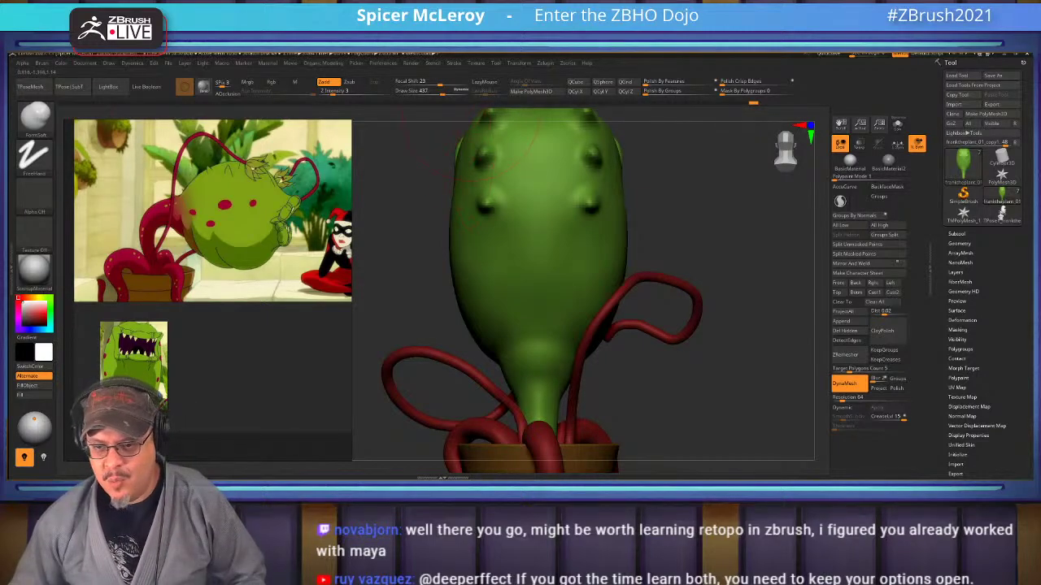
{"action": "left_click_drag", "start_coordinate": [701, 216], "coordinate": [574, 297]}
{"action": "left_click_drag", "start_coordinate": [573, 297], "coordinate": [540, 301]}
{"action": "left_click_drag", "start_coordinate": [573, 228], "coordinate": [577, 199], "text": "shift"}
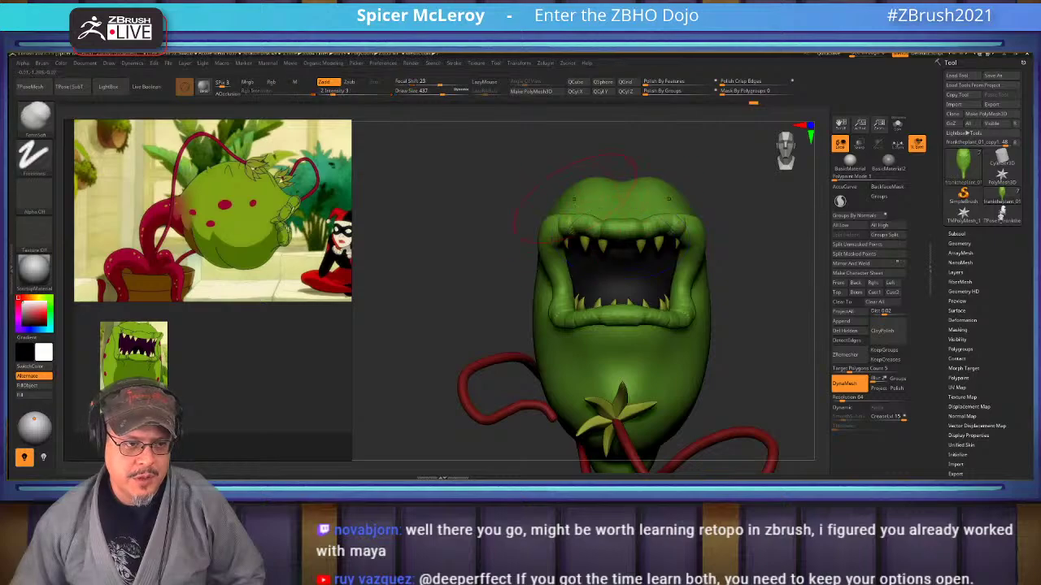
Select the vines and pull the looping vine behind the body inward over its lower side with the Move brush.
{"action": "left_click_drag", "start_coordinate": [745, 269], "coordinate": [672, 184], "text": "alt"}
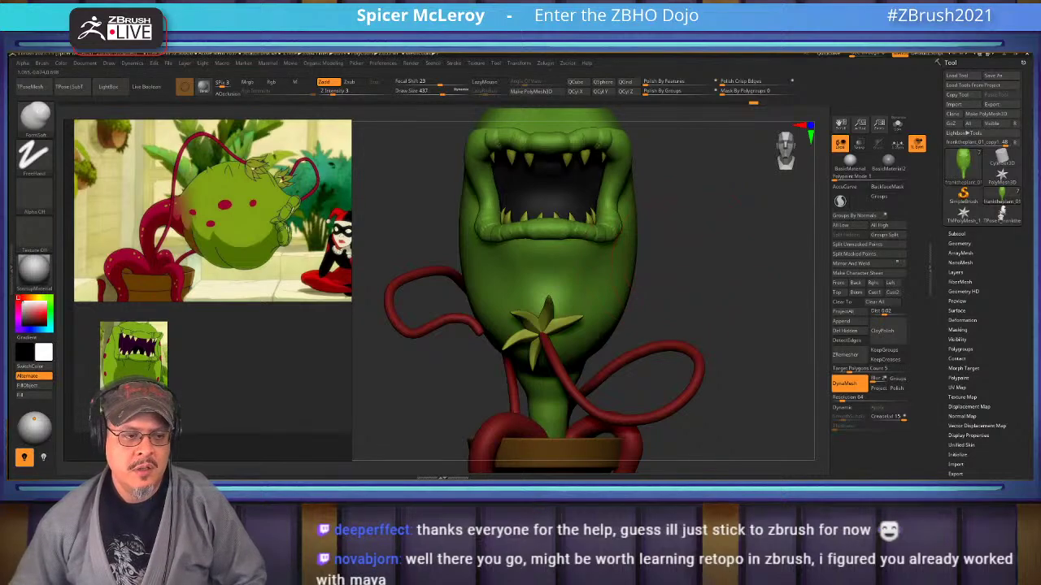
{"action": "left_click_drag", "start_coordinate": [716, 264], "coordinate": [581, 313]}
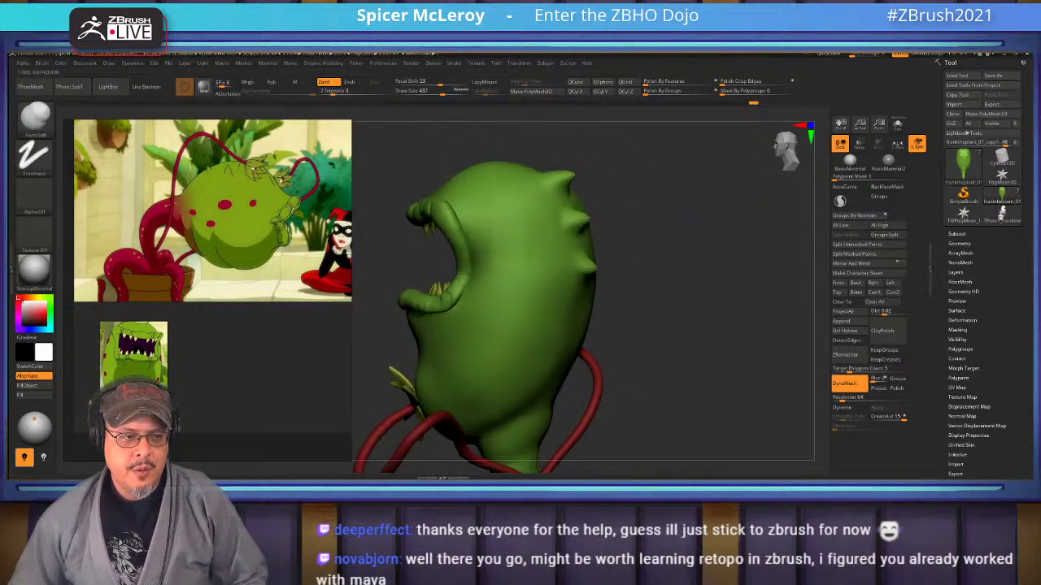
{"action": "mouse_move", "coordinate": [664, 243]}
{"action": "left_mouse_down", "text": "alt"}
{"action": "mouse_move", "coordinate": [687, 282]}
{"action": "mouse_move", "coordinate": [683, 206]}
{"action": "mouse_move", "coordinate": [752, 209]}
{"action": "left_mouse_up", "text": "alt"}
{"action": "left_click_drag", "start_coordinate": [719, 244], "coordinate": [732, 147], "text": "alt"}
{"action": "mouse_move", "coordinate": [675, 244]}
{"action": "left_mouse_down"}
{"action": "mouse_move", "coordinate": [748, 248]}
{"action": "mouse_move", "coordinate": [724, 313]}
{"action": "left_mouse_up"}
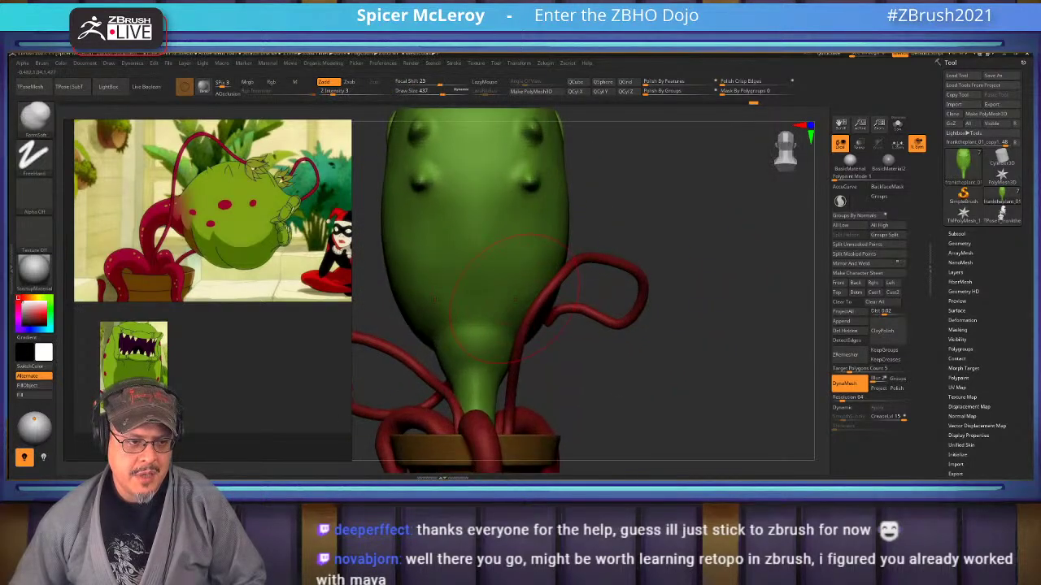
{"action": "left_click", "coordinate": [554, 284], "text": "alt"}
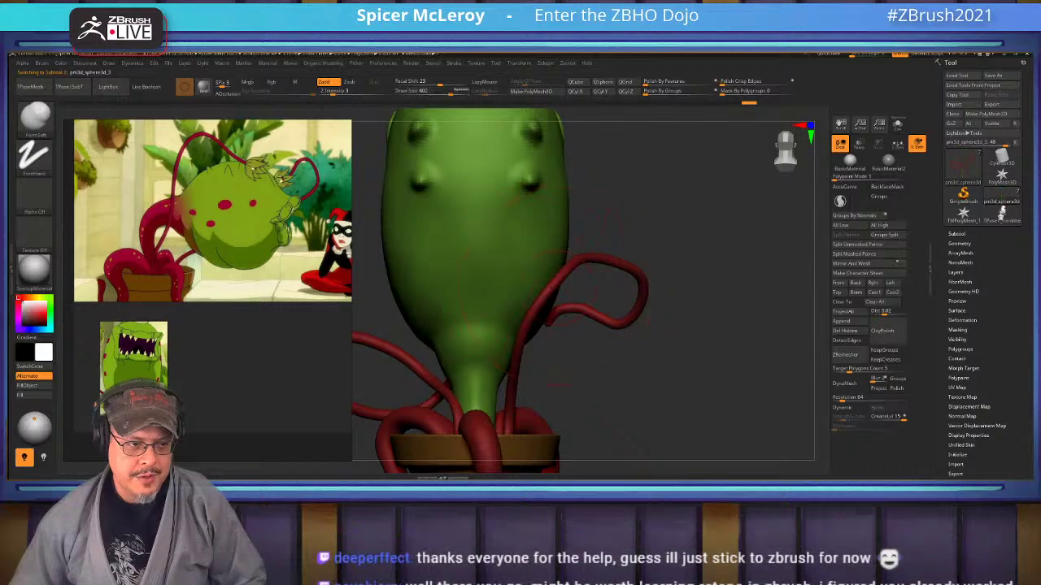
{"action": "key", "text": "b"}
{"action": "key", "text": "m"}
{"action": "key", "text": "v"}
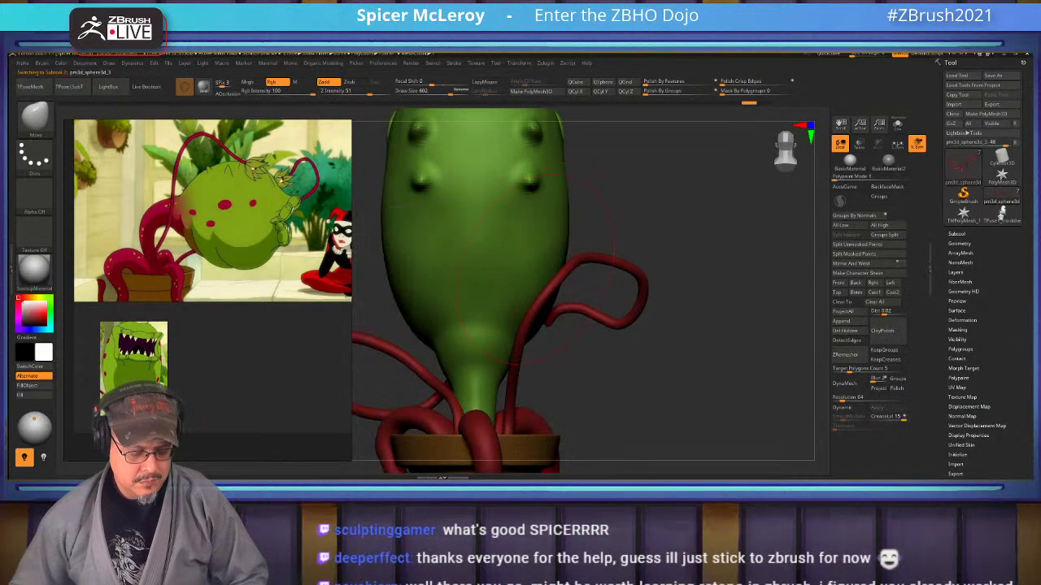
{"action": "left_click_drag", "start_coordinate": [540, 289], "coordinate": [522, 279]}
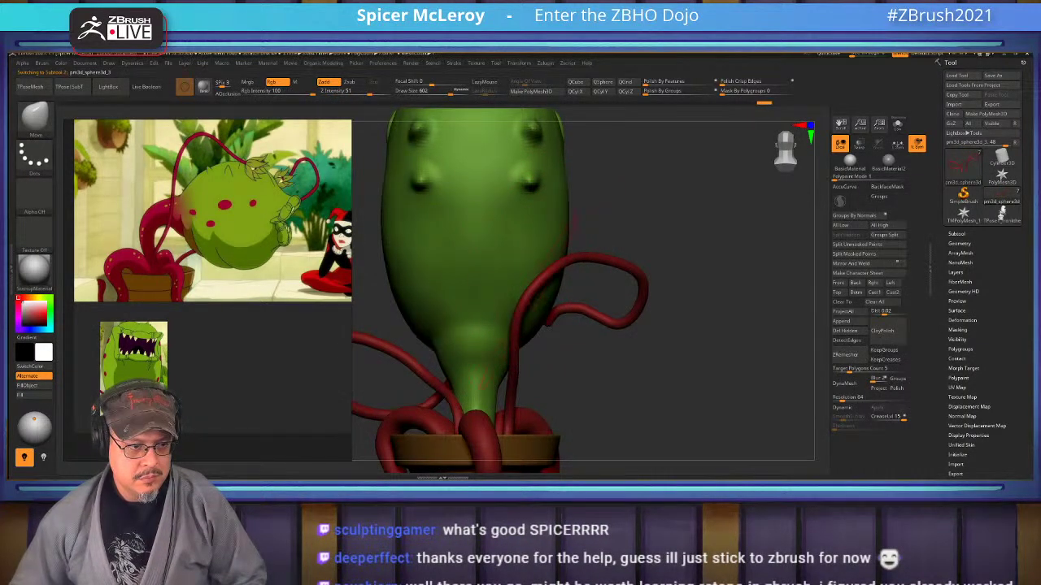
Shift the lower part of that vine outward above the pot and switch to the Move Topological brush.
{"action": "left_click_drag", "start_coordinate": [504, 409], "coordinate": [531, 398]}
{"action": "key", "text": "ctrl+z"}
{"action": "key", "text": "ctrl+z"}
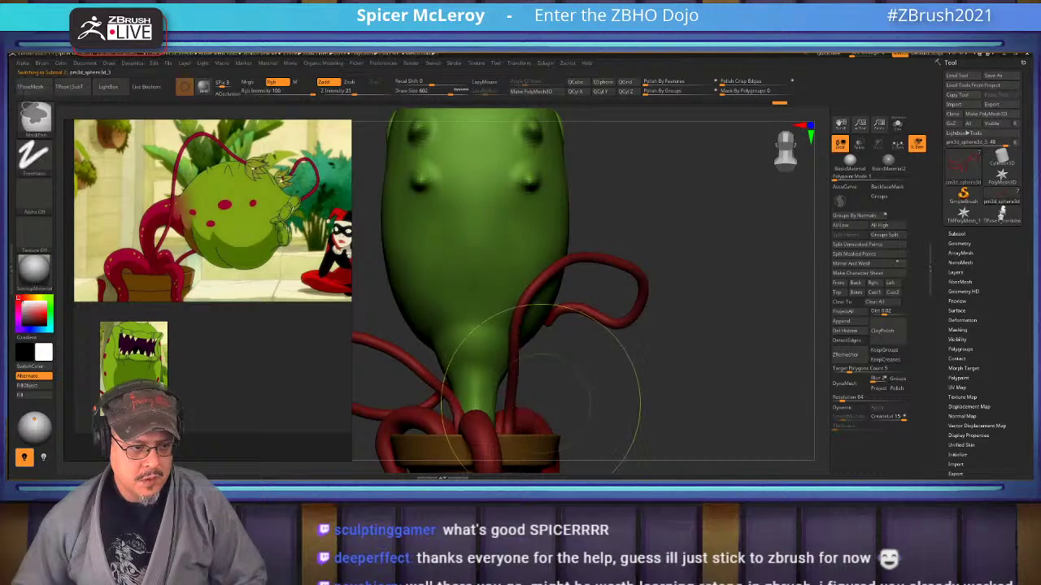
{"action": "key", "text": "ctrl+shift+z"}
{"action": "key", "text": "b"}
{"action": "key", "text": "m"}
{"action": "key", "text": "t"}
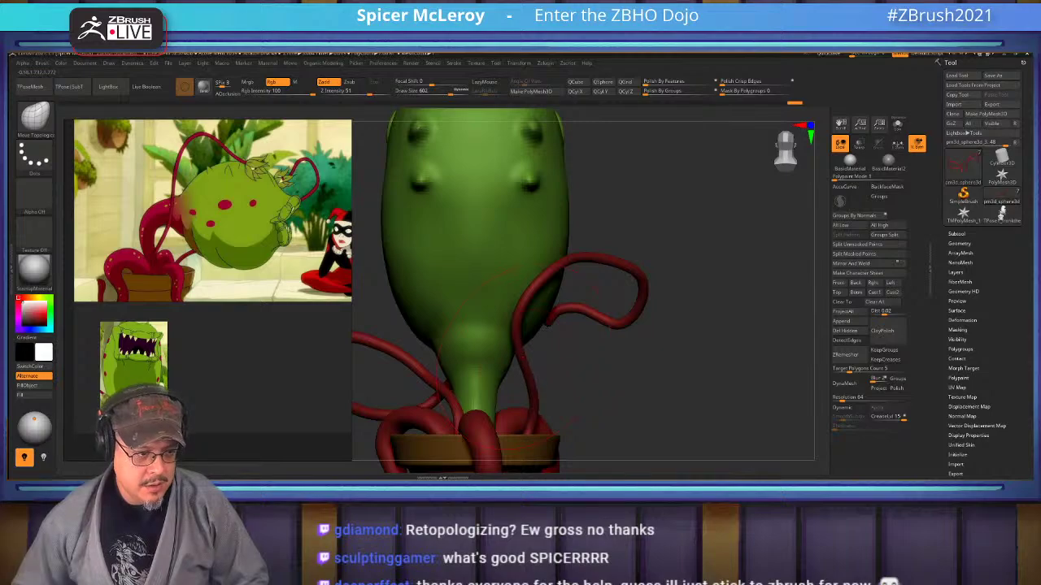
Select the flower subtool and insert a new cube subtool after it.
{"action": "left_click_drag", "start_coordinate": [723, 333], "coordinate": [574, 330]}
{"action": "left_click_drag", "start_coordinate": [697, 280], "coordinate": [704, 330], "text": "alt"}
{"action": "left_click_drag", "start_coordinate": [704, 329], "coordinate": [650, 297], "text": "shift"}
{"action": "left_click", "coordinate": [615, 322], "text": "alt"}
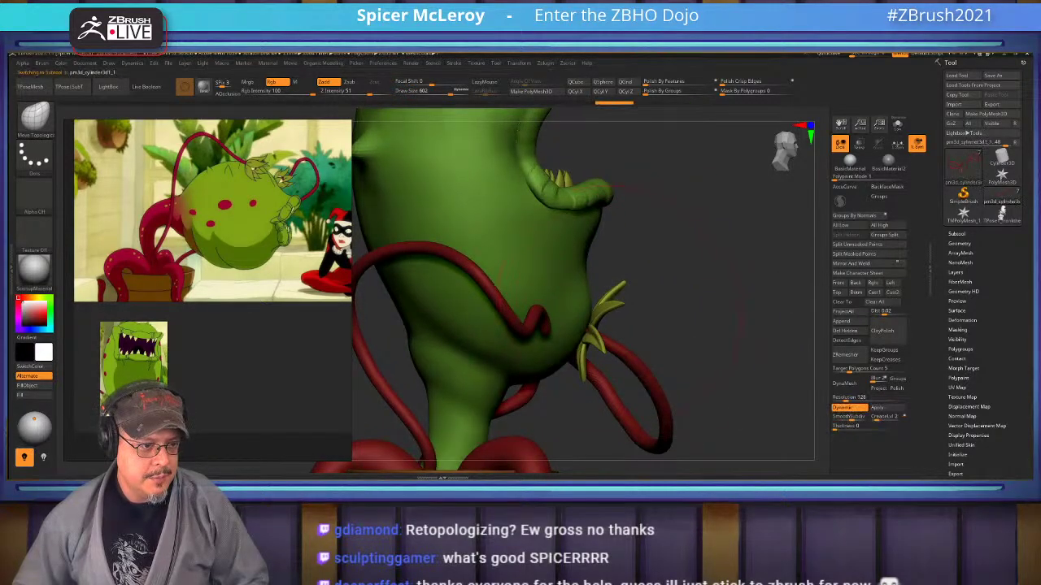
{"action": "mouse_move", "coordinate": [674, 325]}
{"action": "left_mouse_down", "text": "alt"}
{"action": "mouse_move", "coordinate": [683, 306]}
{"action": "mouse_move", "coordinate": [601, 303]}
{"action": "mouse_move", "coordinate": [604, 268]}
{"action": "mouse_move", "coordinate": [634, 317]}
{"action": "mouse_move", "coordinate": [639, 355]}
{"action": "left_mouse_up", "text": "alt"}
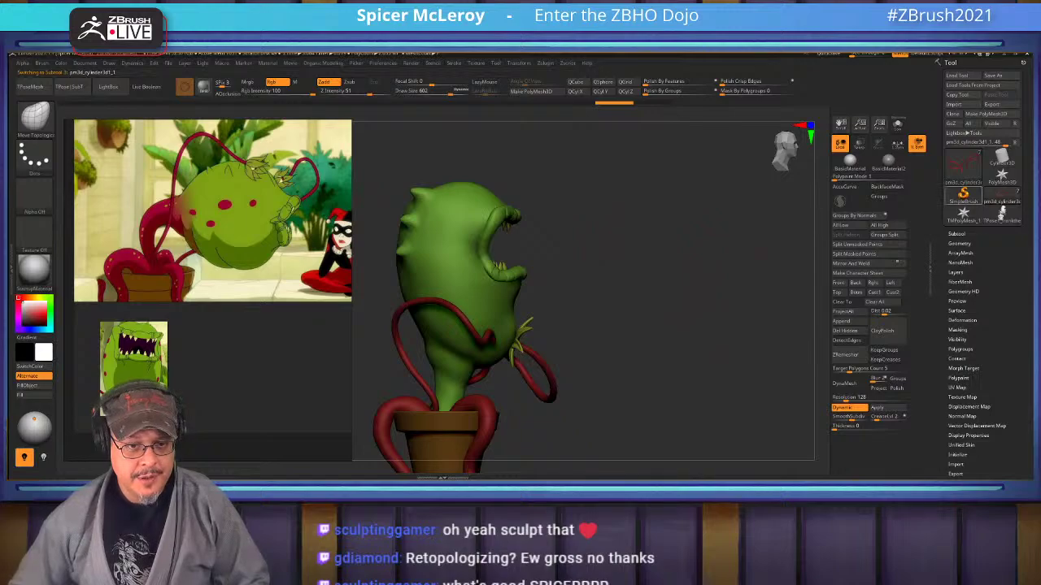
{"action": "mouse_move", "coordinate": [1001, 213]}
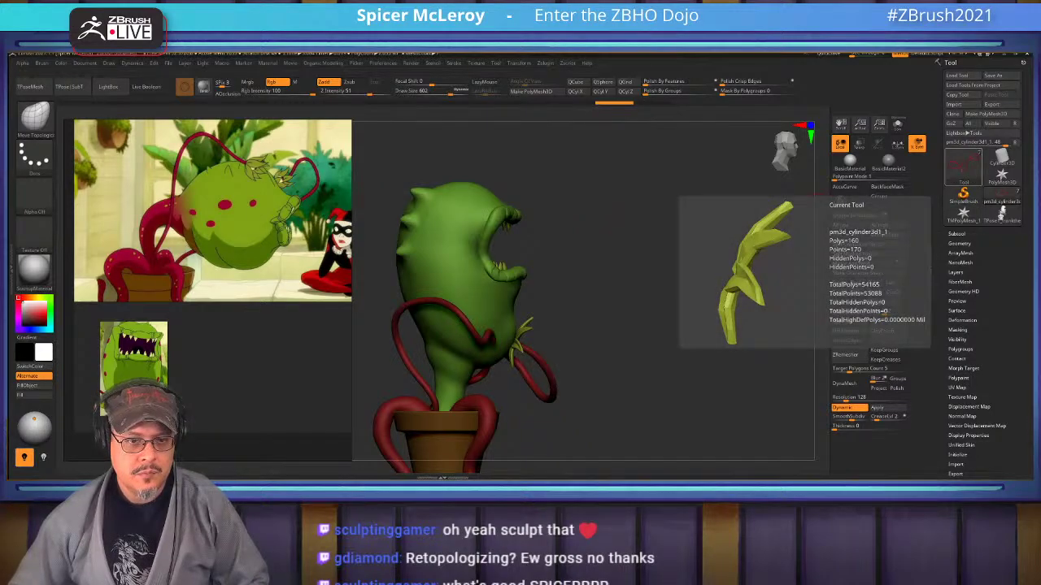
{"action": "left_click", "coordinate": [956, 233]}
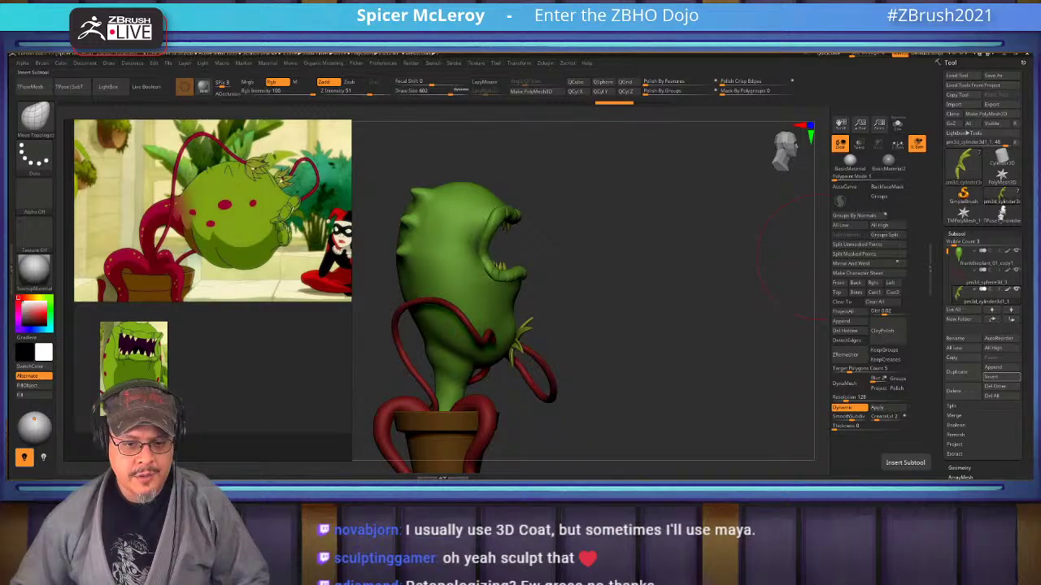
{"action": "left_click", "coordinate": [992, 377]}
{"action": "left_click", "coordinate": [686, 329]}
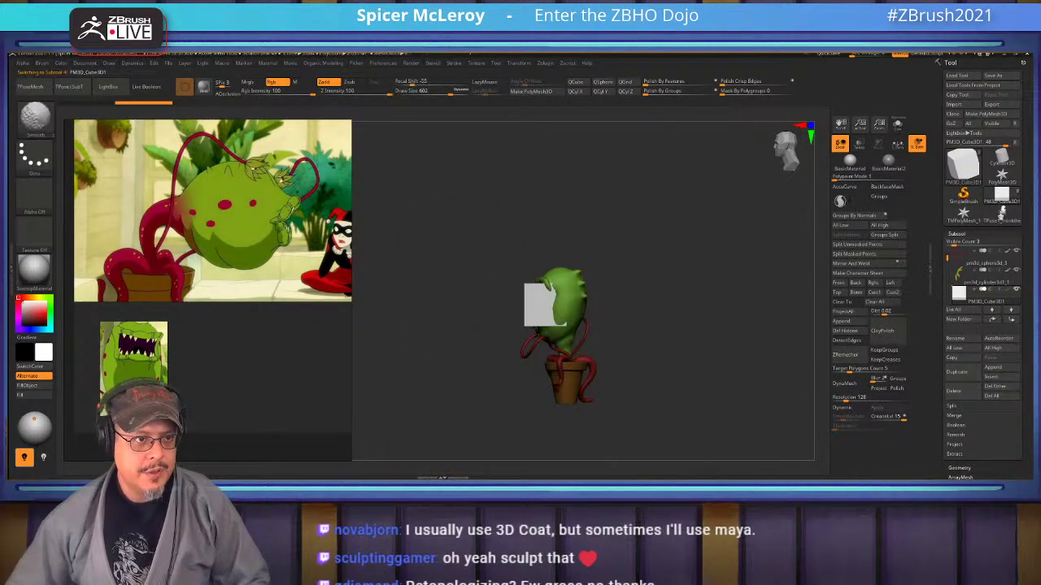
Convert the inserted cube to a low-poly QCube, isolate it and stretch it vertically into a tall box.
{"action": "left_click", "coordinate": [575, 82]}
{"action": "left_click_drag", "start_coordinate": [626, 219], "coordinate": [704, 221]}
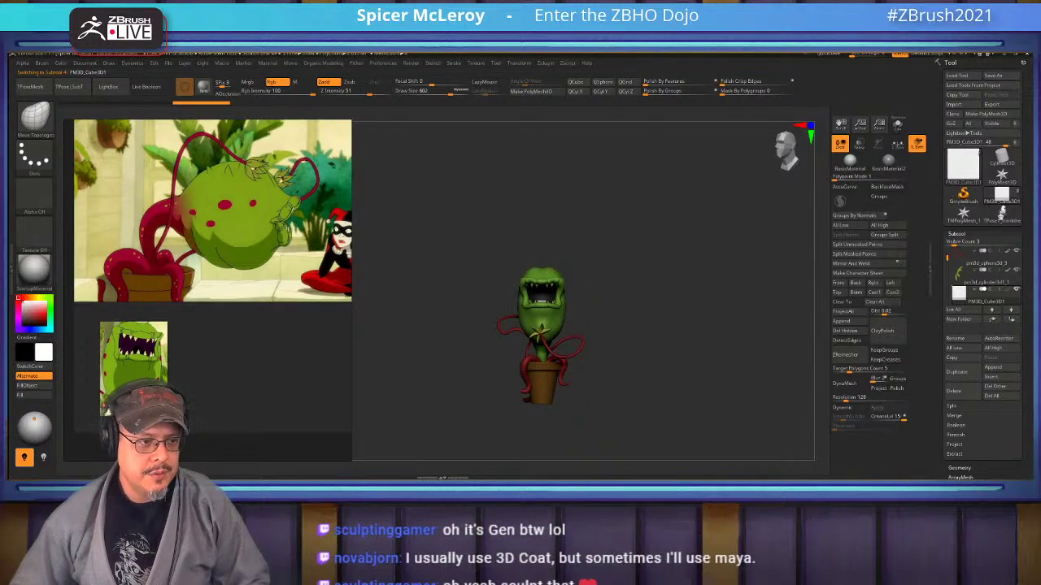
{"action": "left_click", "coordinate": [898, 124]}
{"action": "left_click_drag", "start_coordinate": [692, 179], "coordinate": [691, 390], "text": "alt"}
{"action": "key", "text": "w"}
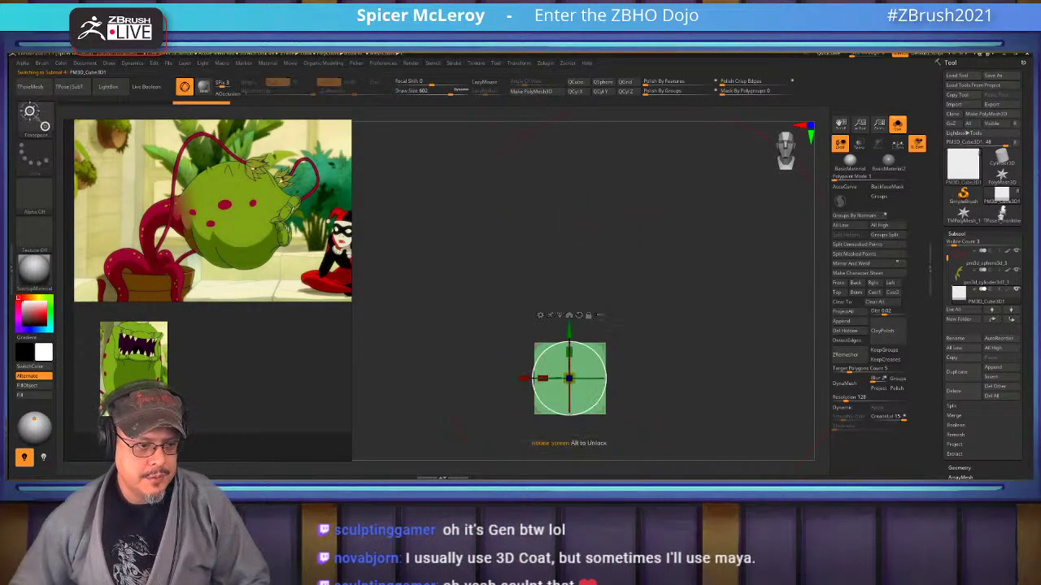
{"action": "left_click_drag", "start_coordinate": [569, 352], "coordinate": [570, 270]}
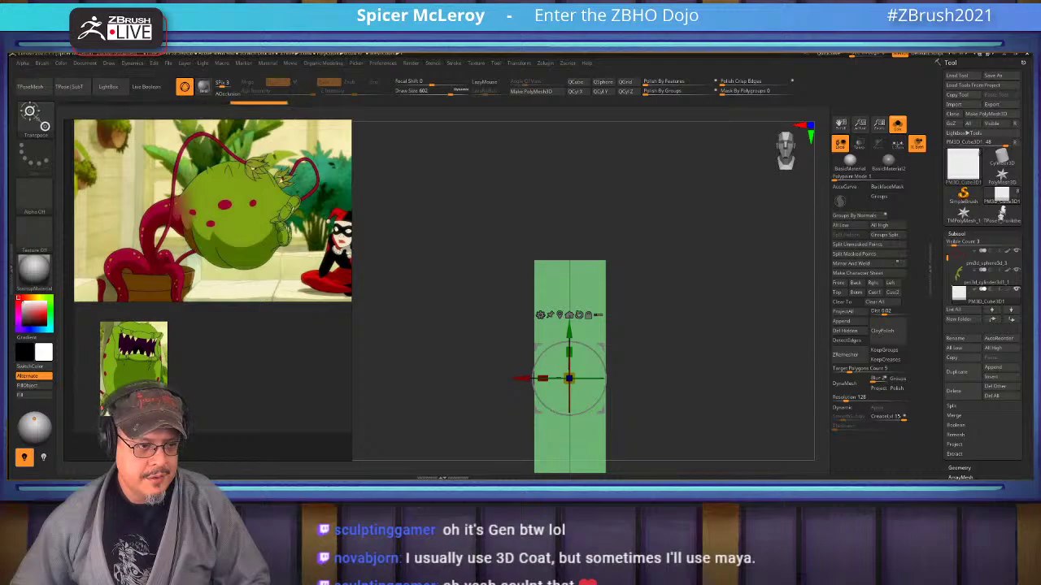
Thin the tall box from the side and pull its upper centre up into a pointed leaf tip.
{"action": "left_click_drag", "start_coordinate": [651, 268], "coordinate": [740, 213], "text": "shift"}
{"action": "left_click_drag", "start_coordinate": [608, 322], "coordinate": [585, 322]}
{"action": "key", "text": "q"}
{"action": "mouse_move", "coordinate": [728, 272]}
{"action": "left_mouse_down", "text": "shift"}
{"action": "mouse_move", "coordinate": [655, 273]}
{"action": "mouse_move", "coordinate": [652, 311]}
{"action": "mouse_move", "coordinate": [648, 273]}
{"action": "left_mouse_up", "text": "shift"}
{"action": "left_click_drag", "start_coordinate": [572, 172], "coordinate": [595, 232], "text": "ctrl+alt"}
{"action": "left_click_drag", "start_coordinate": [598, 192], "coordinate": [615, 289], "text": "alt"}
{"action": "key", "text": "w"}
{"action": "mouse_move", "coordinate": [594, 372]}
{"action": "left_mouse_down"}
{"action": "mouse_move", "coordinate": [594, 273]}
{"action": "mouse_move", "coordinate": [639, 252]}
{"action": "left_mouse_up"}
{"action": "key", "text": "q"}
{"action": "left_click_drag", "start_coordinate": [688, 374], "coordinate": [699, 340], "text": "alt"}
{"action": "left_click_drag", "start_coordinate": [646, 291], "coordinate": [654, 332], "text": "alt"}
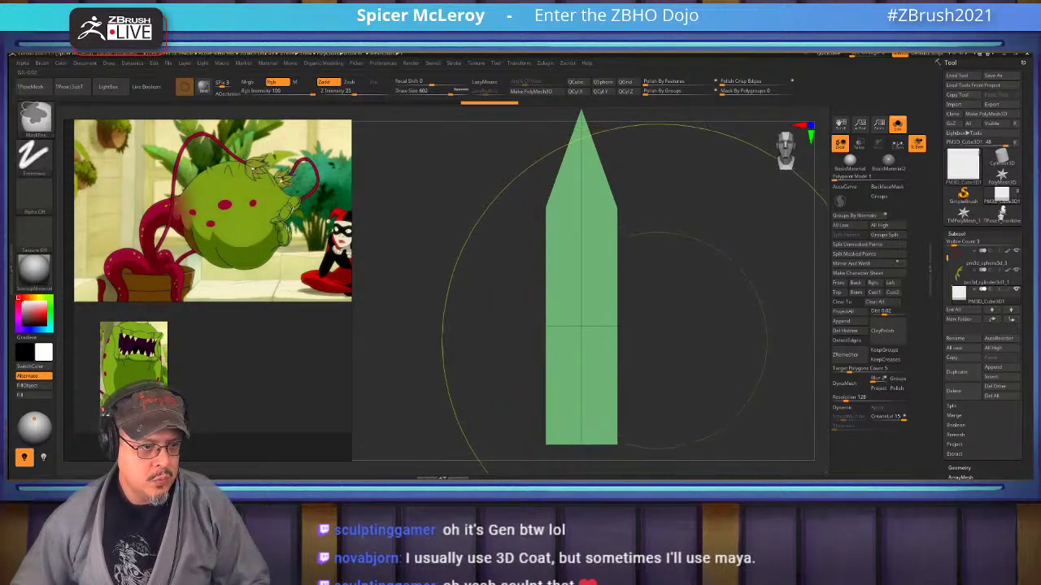
Mask all but the leaf's middle edge row, then widen that row and move it down toward the base.
{"action": "key", "text": "ctrl"}
{"action": "left_click_drag", "start_coordinate": [653, 347], "coordinate": [507, 311], "text": "ctrl"}
{"action": "key", "text": "w"}
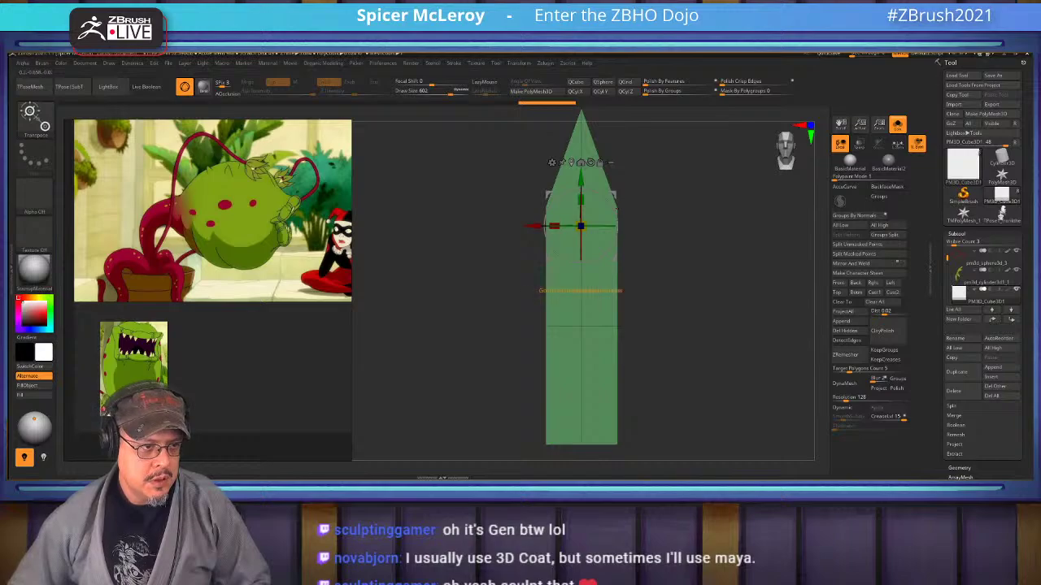
{"action": "left_click", "coordinate": [571, 162]}
{"action": "left_click_drag", "start_coordinate": [553, 326], "coordinate": [545, 326]}
{"action": "left_click_drag", "start_coordinate": [581, 279], "coordinate": [580, 334]}
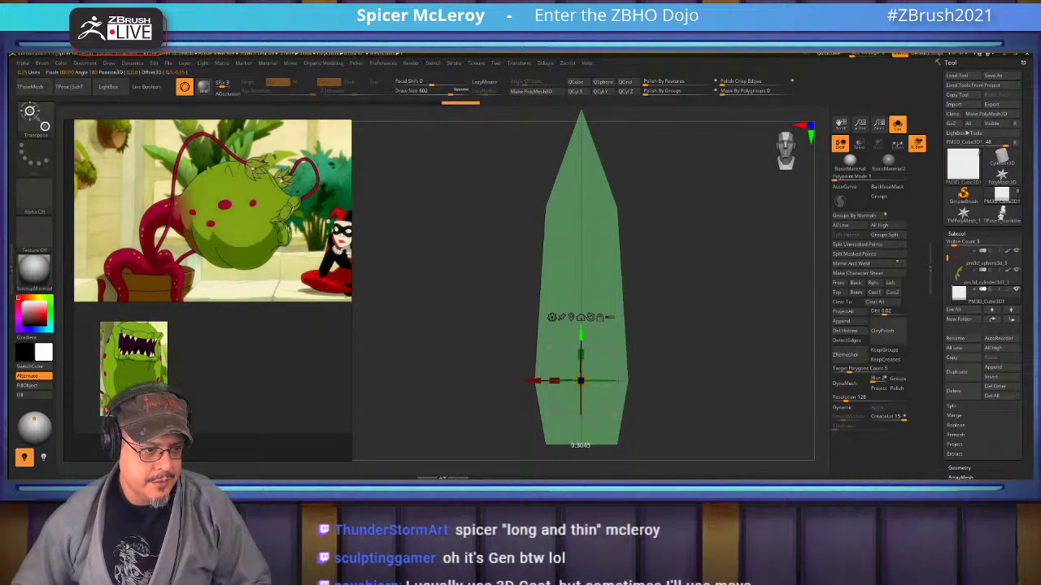
Turn on Dynamic Subdiv for the leaf, choosing Always YES, and clear its mask.
{"action": "key", "text": "d"}
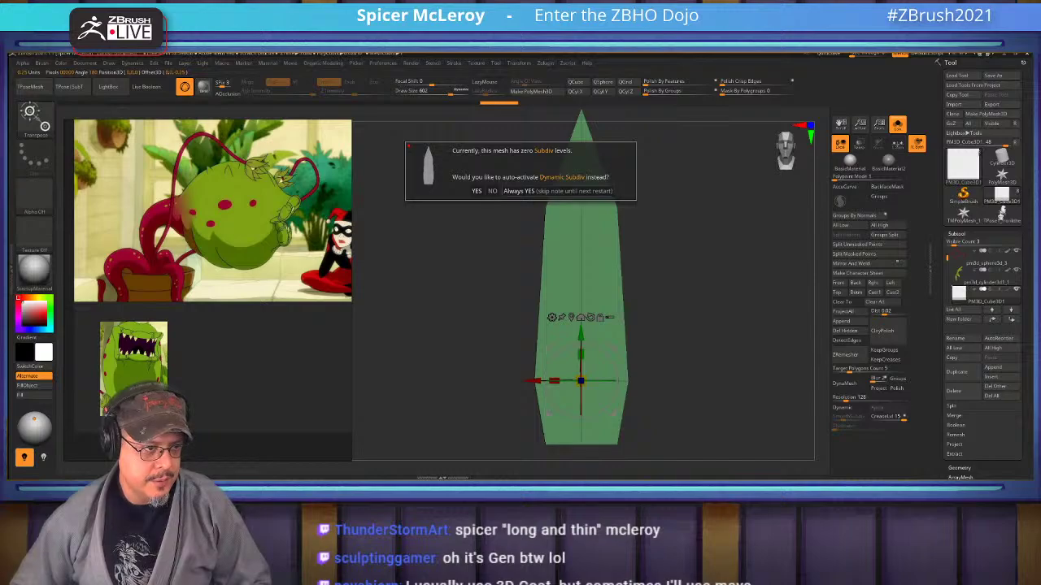
{"action": "left_click", "coordinate": [558, 191]}
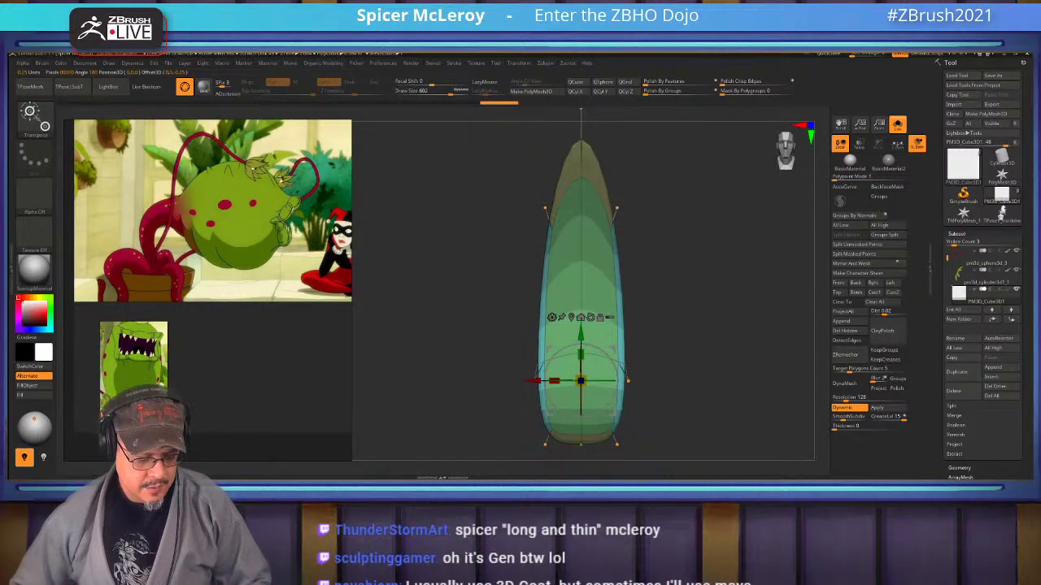
{"action": "left_click_drag", "start_coordinate": [713, 298], "coordinate": [728, 326], "text": "ctrl"}
{"action": "key", "text": "space"}
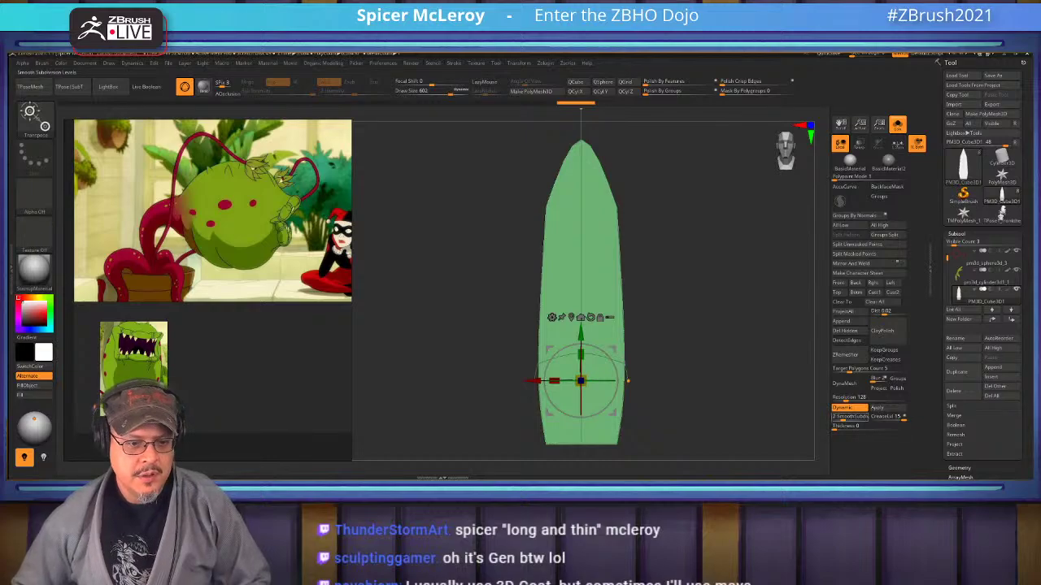
Crease the complete edge loop running down the leaf's centre with ZModeler.
{"action": "key", "text": "q"}
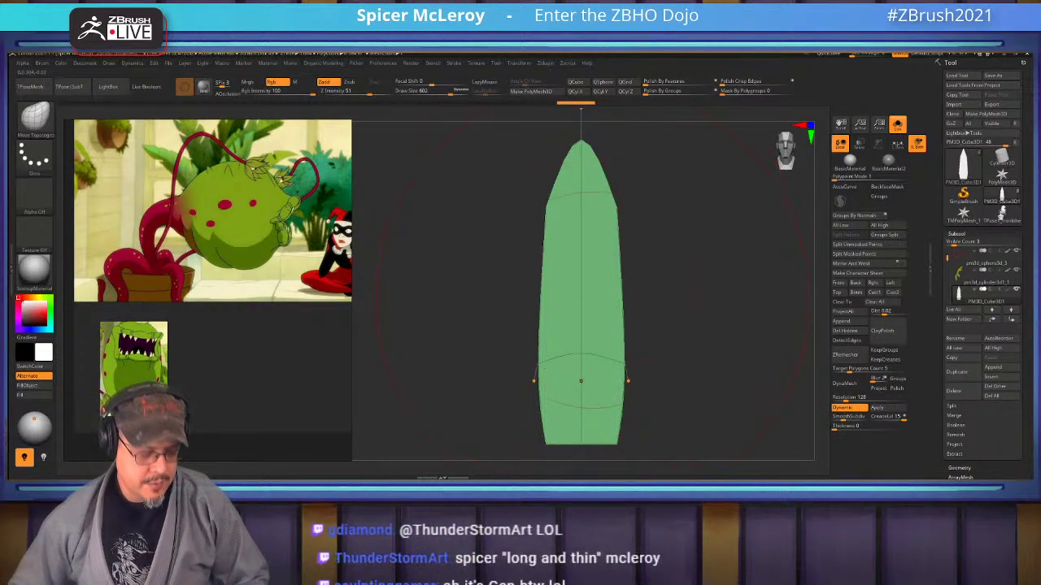
{"action": "key", "text": "b"}
{"action": "key", "text": "z"}
{"action": "key", "text": "m"}
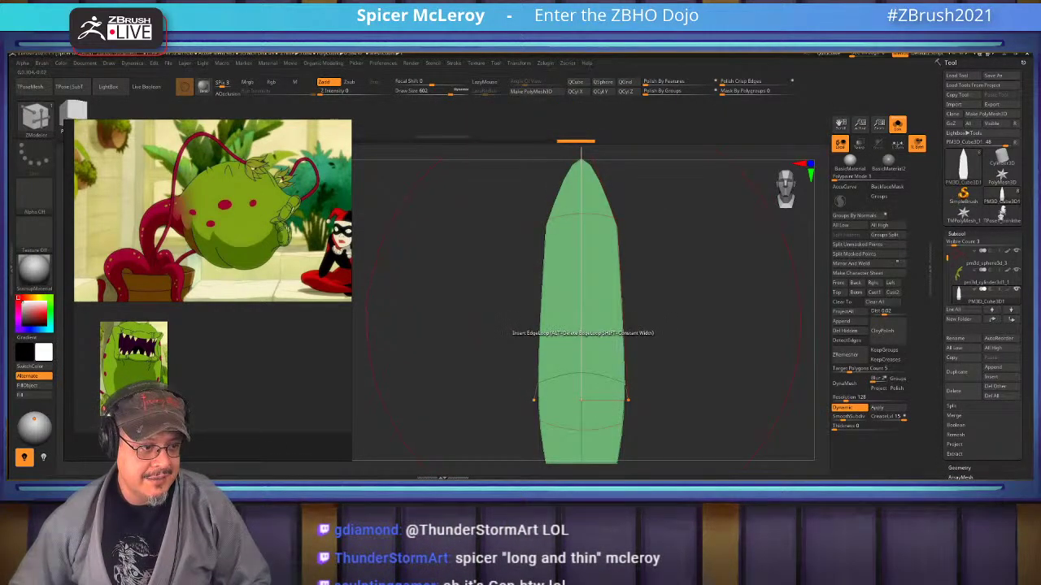
{"action": "key", "text": "space"}
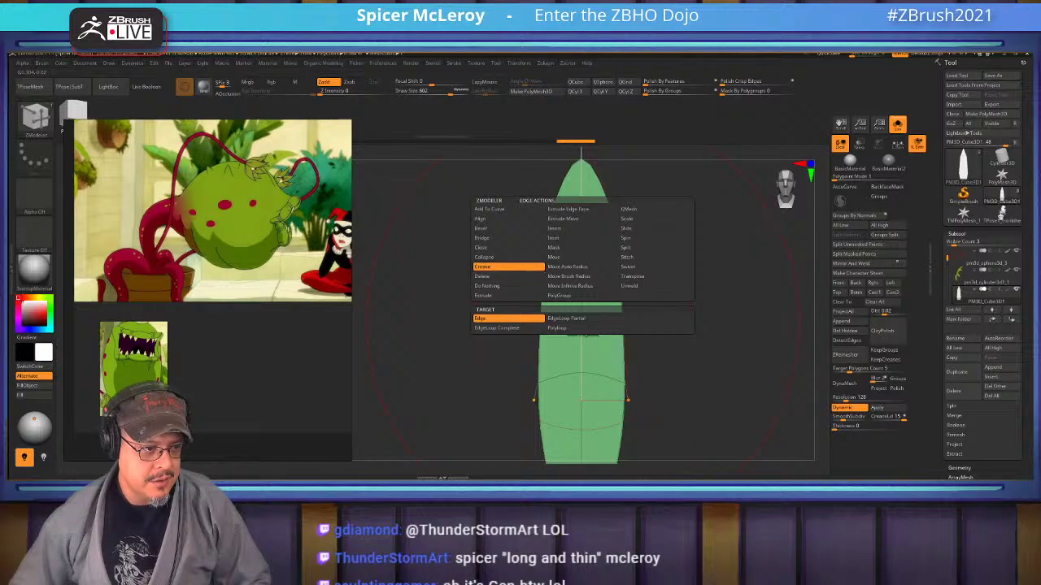
{"action": "left_click", "coordinate": [498, 328]}
{"action": "left_click", "coordinate": [582, 315]}
Set the leaf's crease level to 1, adjust its smooth subdivision level and inspect the base without the polyframe.
{"action": "right_click_drag", "start_coordinate": [582, 314], "coordinate": [582, 264], "text": "ctrl"}
{"action": "right_click_drag", "start_coordinate": [582, 265], "coordinate": [566, 252], "text": "alt"}
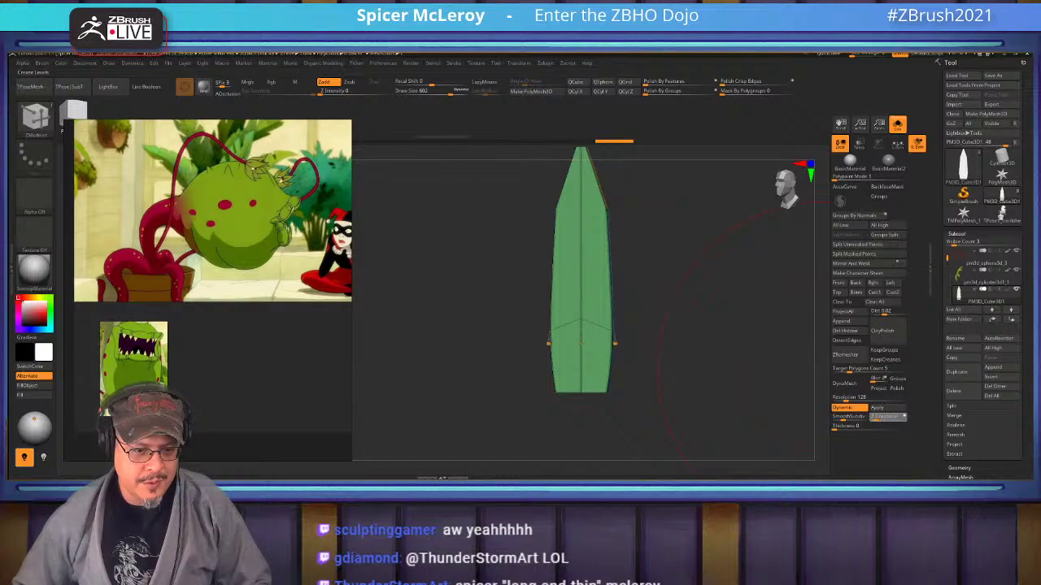
{"action": "left_click", "coordinate": [851, 417]}
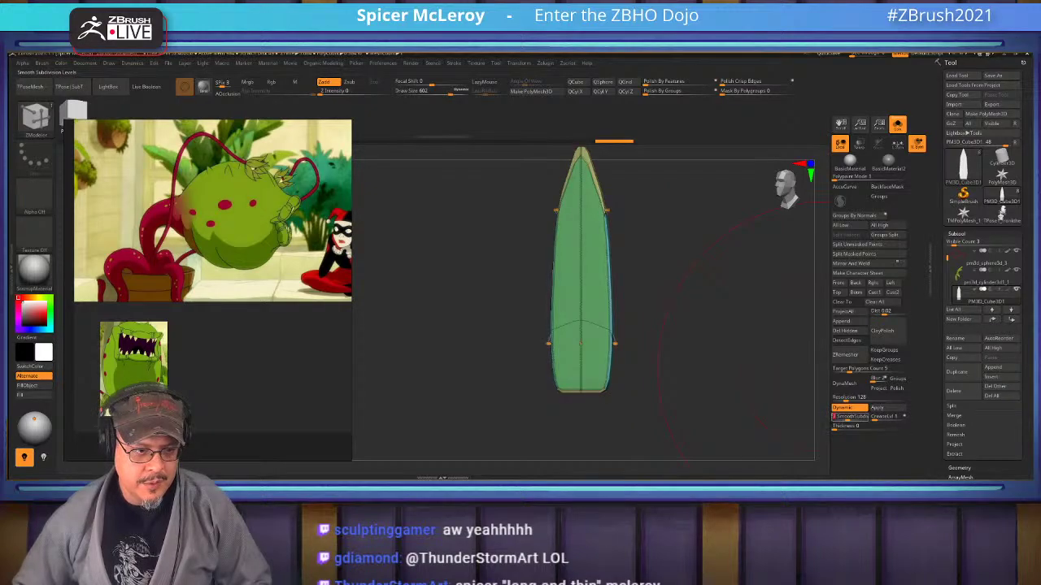
{"action": "key", "text": "shift+f"}
{"action": "right_click_drag", "start_coordinate": [699, 325], "coordinate": [569, 321]}
{"action": "right_click_drag", "start_coordinate": [605, 380], "coordinate": [568, 373], "text": "alt"}
{"action": "right_click_drag", "start_coordinate": [568, 372], "coordinate": [597, 358], "text": "alt"}
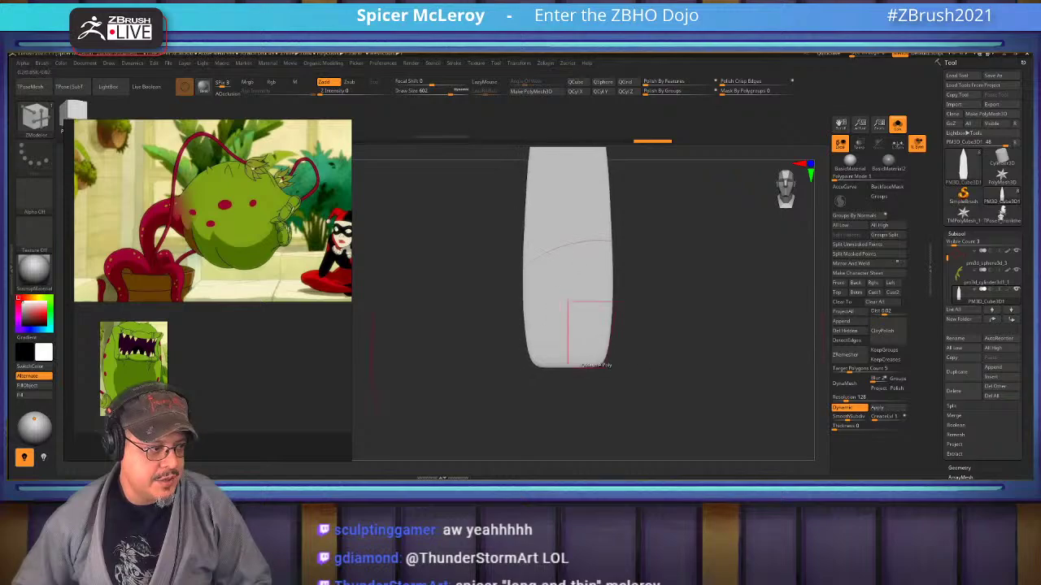
Show the polyframe again and pull the centre of the leaf's base down into a point.
{"action": "key", "text": "b"}
{"action": "key", "text": "m"}
{"action": "key", "text": "v"}
{"action": "key", "text": "shift+f"}
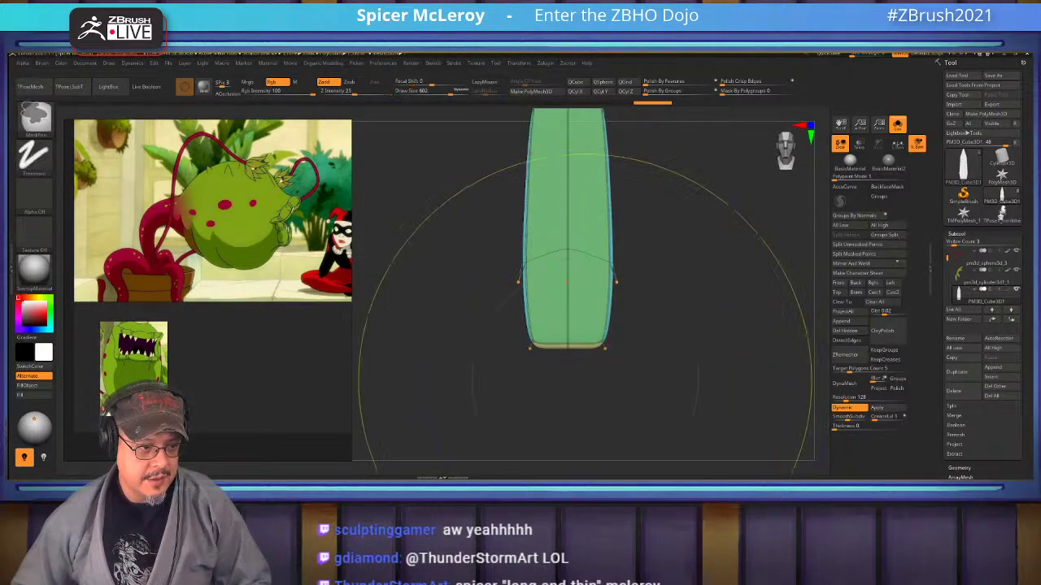
{"action": "key", "text": "w"}
{"action": "left_click_drag", "start_coordinate": [566, 235], "coordinate": [567, 289]}
{"action": "key", "text": "ctrl+z"}
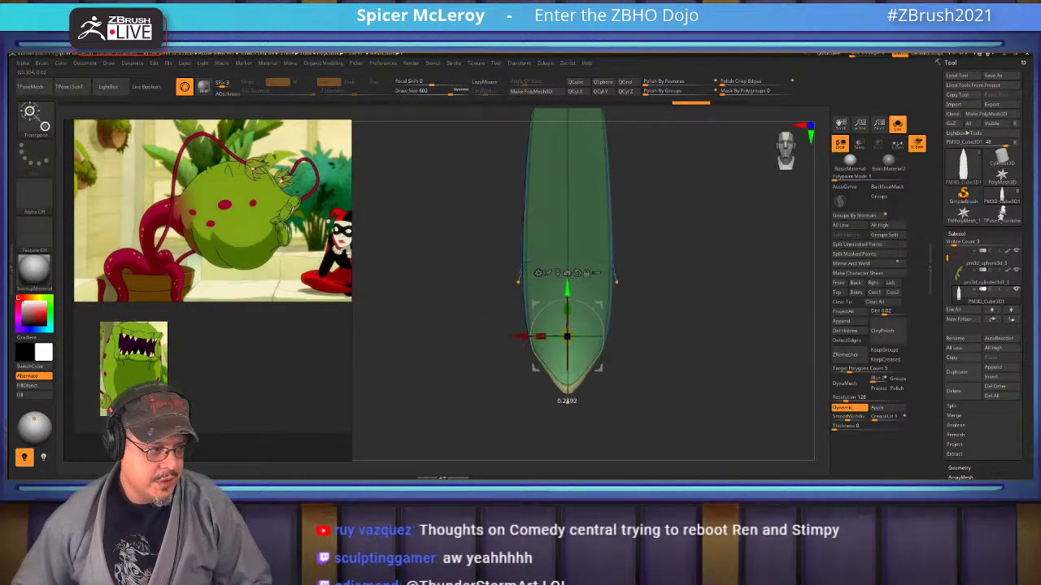
Insert a horizontal edge loop across the leaf's middle with ZModeler and turn off the dynamic subdivision preview.
{"action": "key", "text": "q"}
{"action": "mouse_move", "coordinate": [651, 338]}
{"action": "left_mouse_down", "text": "alt"}
{"action": "mouse_move", "coordinate": [650, 288]}
{"action": "mouse_move", "coordinate": [664, 341]}
{"action": "mouse_move", "coordinate": [690, 319]}
{"action": "mouse_move", "coordinate": [679, 373]}
{"action": "left_mouse_up", "text": "alt"}
{"action": "key", "text": "b"}
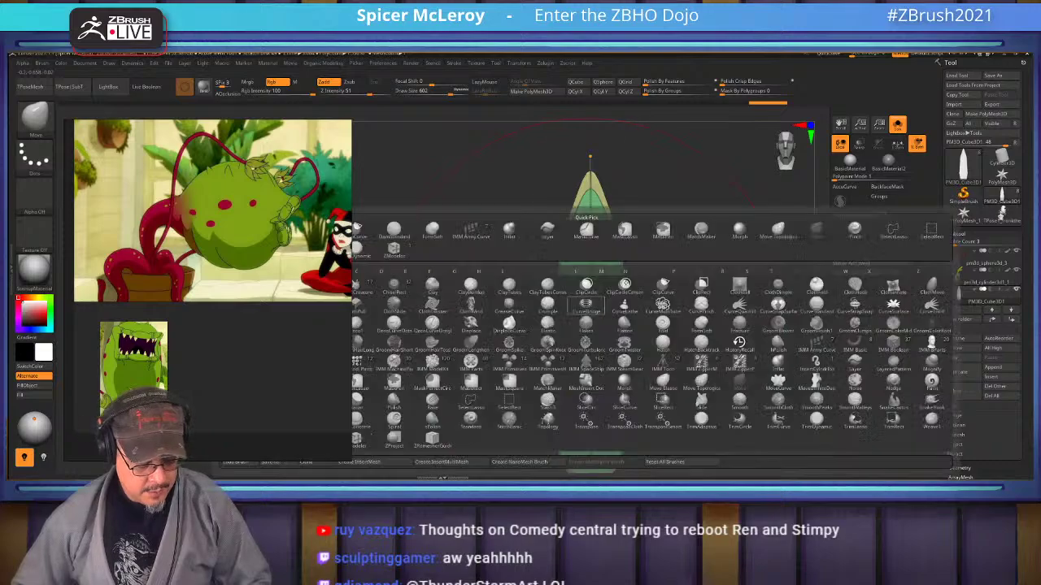
{"action": "key", "text": "z"}
{"action": "key", "text": "m"}
{"action": "key", "text": "space"}
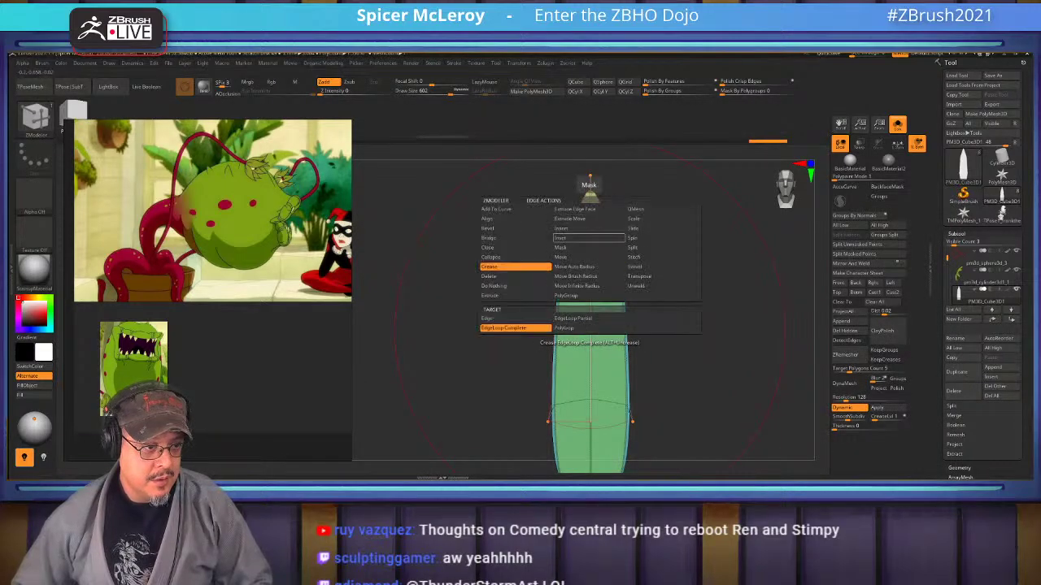
{"action": "left_click", "coordinate": [589, 229]}
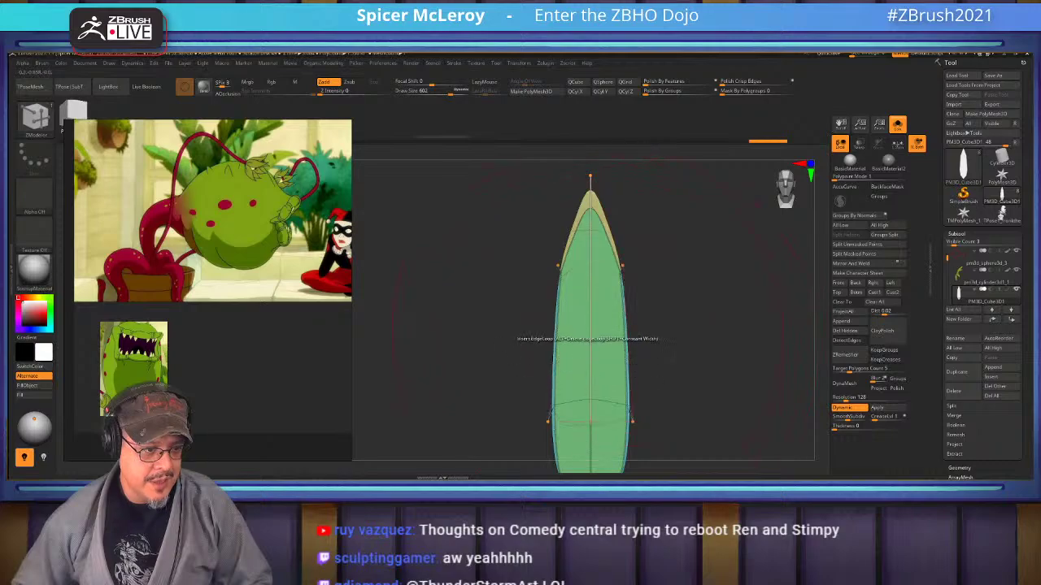
{"action": "left_click", "coordinate": [590, 327]}
{"action": "left_click_drag", "start_coordinate": [551, 359], "coordinate": [554, 324]}
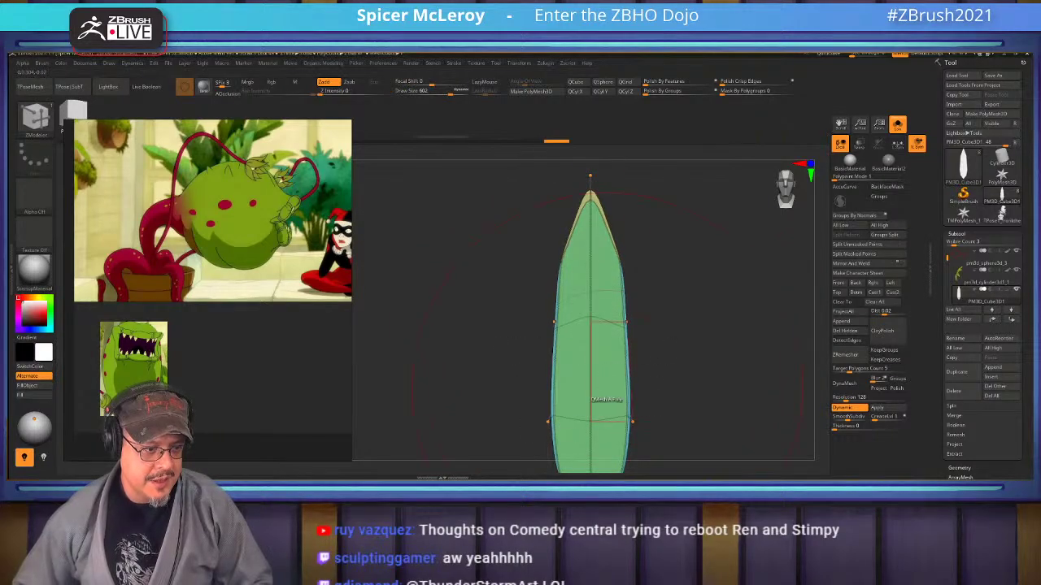
{"action": "key", "text": "shift+d"}
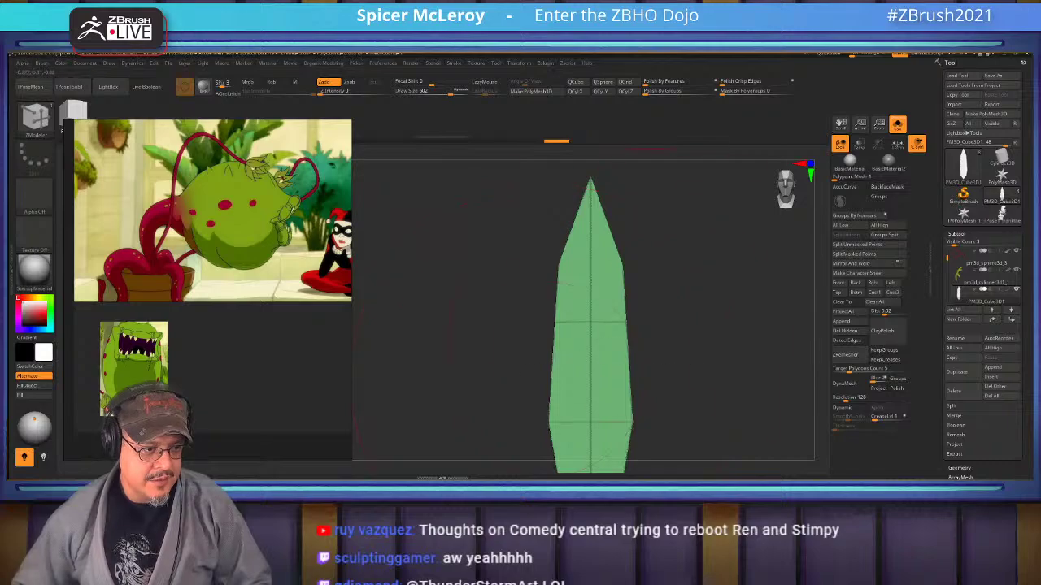
Scale the leaf's unmasked upper half narrower in width so it tapers more strongly from the base towards the tip.
{"action": "mouse_move", "coordinate": [691, 333]}
{"action": "left_mouse_down", "text": "alt"}
{"action": "mouse_move", "coordinate": [698, 277]}
{"action": "mouse_move", "coordinate": [703, 317]}
{"action": "mouse_move", "coordinate": [685, 244]}
{"action": "mouse_move", "coordinate": [681, 321]}
{"action": "mouse_move", "coordinate": [505, 291]}
{"action": "mouse_move", "coordinate": [508, 298]}
{"action": "left_mouse_up", "text": "alt"}
{"action": "key", "text": "w"}
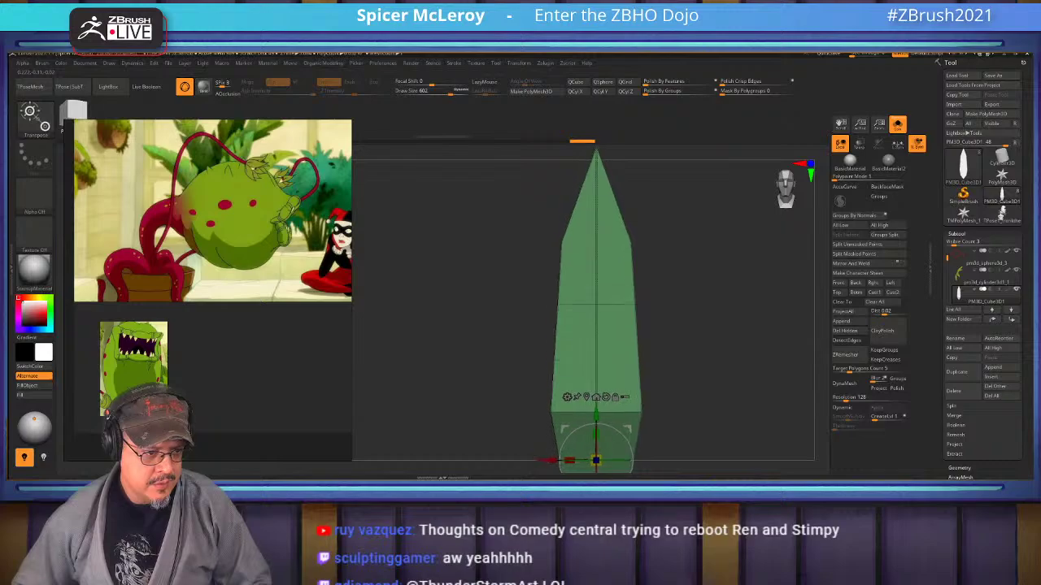
{"action": "left_click_drag", "start_coordinate": [569, 460], "coordinate": [563, 460]}
{"action": "mouse_move", "coordinate": [673, 264]}
{"action": "left_mouse_down", "text": "alt"}
{"action": "mouse_move", "coordinate": [673, 316]}
{"action": "mouse_move", "coordinate": [626, 285]}
{"action": "left_mouse_up", "text": "alt"}
{"action": "left_click_drag", "start_coordinate": [625, 284], "coordinate": [635, 187], "text": "alt"}
{"action": "left_click_drag", "start_coordinate": [530, 186], "coordinate": [622, 216], "text": "ctrl+alt"}
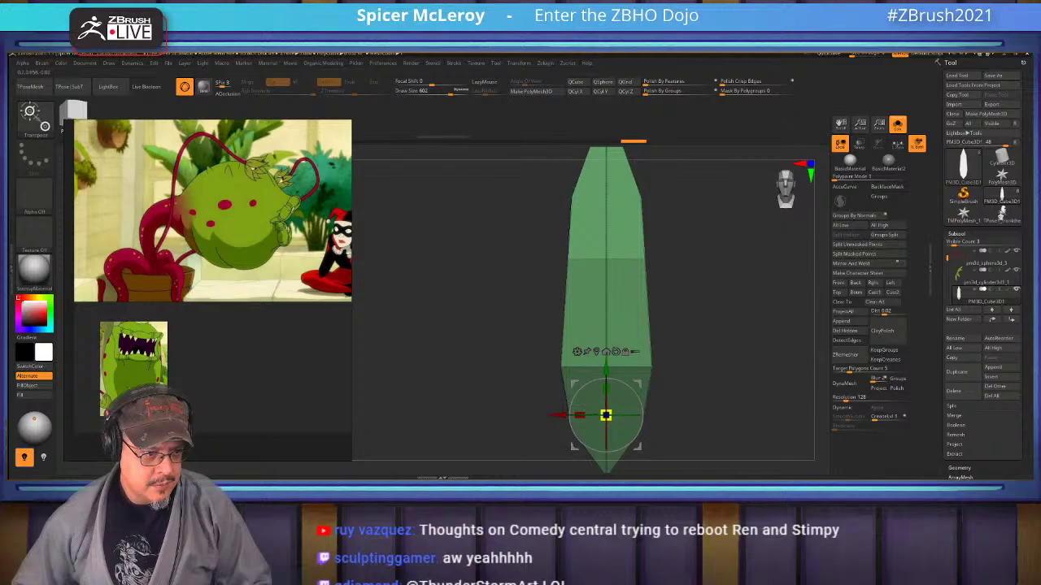
{"action": "left_click_drag", "start_coordinate": [579, 414], "coordinate": [587, 415]}
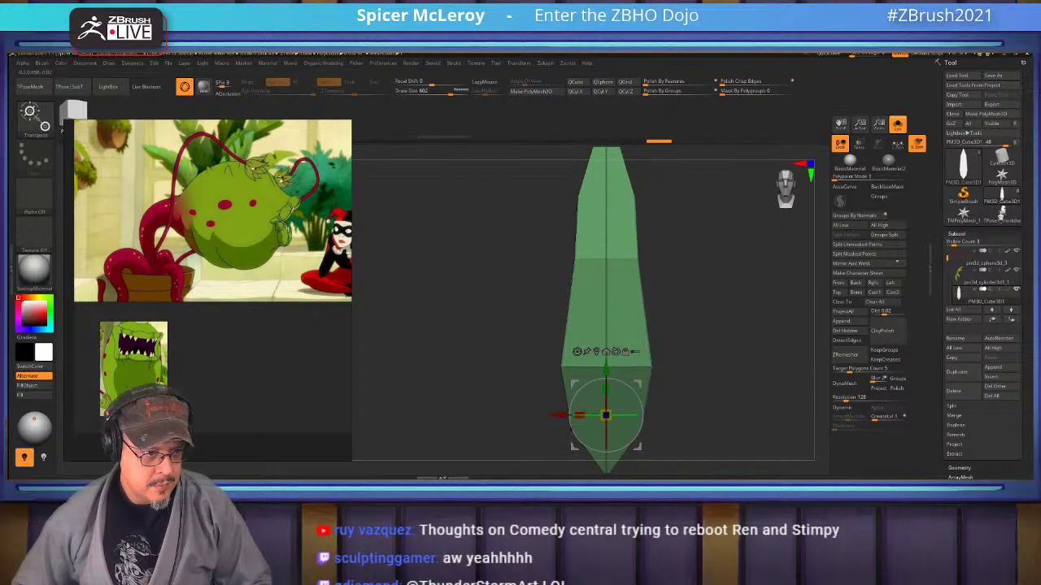
Turn on the leaf's dynamic subdivision preview and check the smoothed shape with the polyframe hidden and shown again.
{"action": "key", "text": "q"}
{"action": "left_click_drag", "start_coordinate": [699, 268], "coordinate": [722, 247], "text": "alt"}
{"action": "key", "text": "d"}
{"action": "key", "text": "shift+f"}
{"action": "left_click_drag", "start_coordinate": [691, 313], "coordinate": [688, 232]}
{"action": "key", "text": "shift+f"}
{"action": "left_click_drag", "start_coordinate": [689, 232], "coordinate": [683, 260], "text": "alt"}
Mask from the end view and pull the leaf's centre line about 0.083 back to fold the cross-section into a shallow V, clearing the mask.
{"action": "left_click_drag", "start_coordinate": [583, 302], "coordinate": [613, 370], "text": "ctrl"}
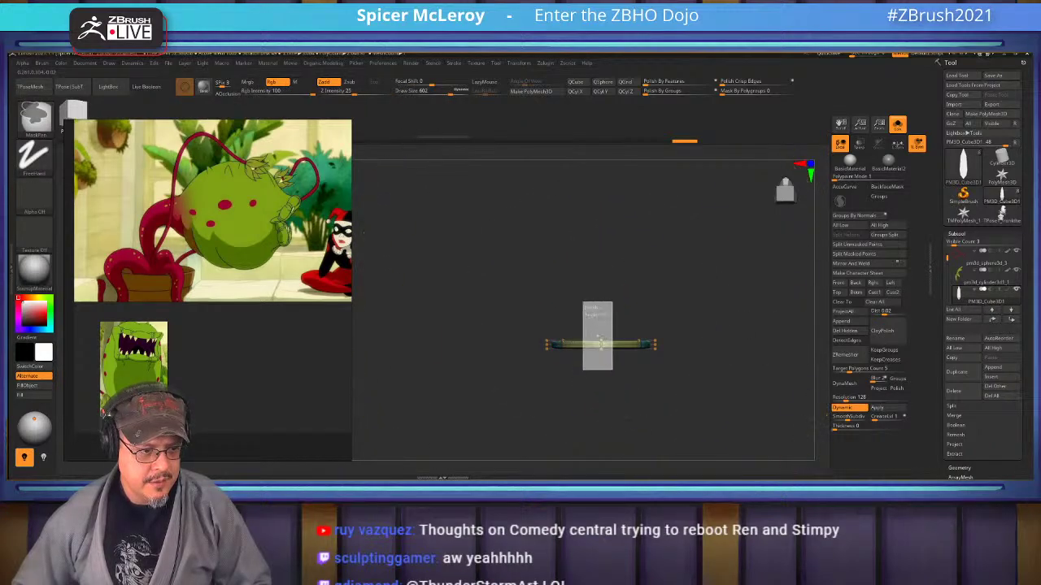
{"action": "key", "text": "w"}
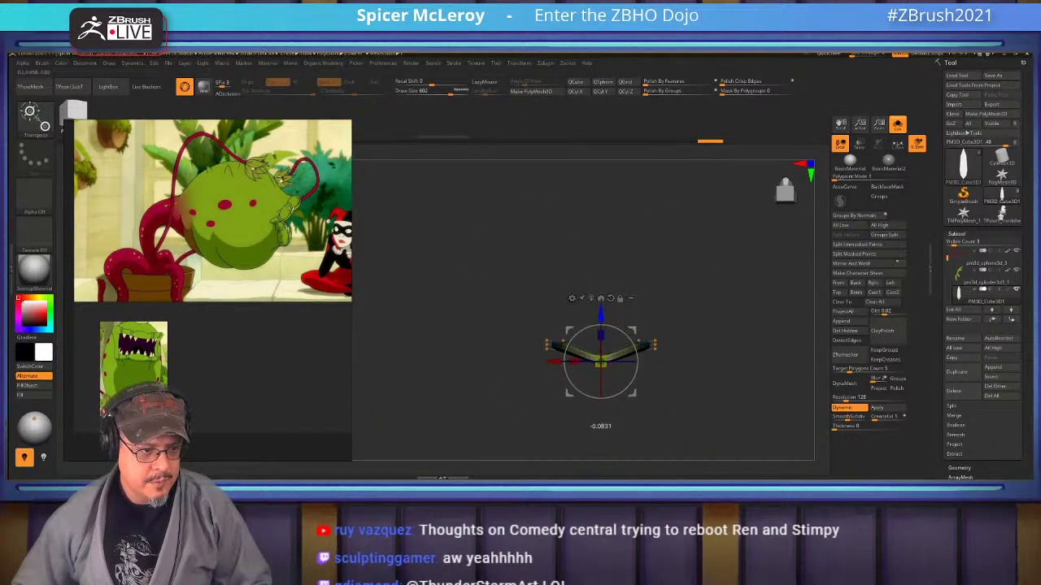
{"action": "key", "text": "q"}
{"action": "mouse_move", "coordinate": [691, 252]}
{"action": "left_mouse_down"}
{"action": "mouse_move", "coordinate": [697, 352]}
{"action": "mouse_move", "coordinate": [697, 262]}
{"action": "left_mouse_up"}
{"action": "left_click_drag", "start_coordinate": [707, 311], "coordinate": [590, 387], "text": "ctrl"}
{"action": "key", "text": "ctrl+shift+z"}
{"action": "key", "text": "ctrl+shift+z"}
{"action": "key", "text": "ctrl+shift+z"}
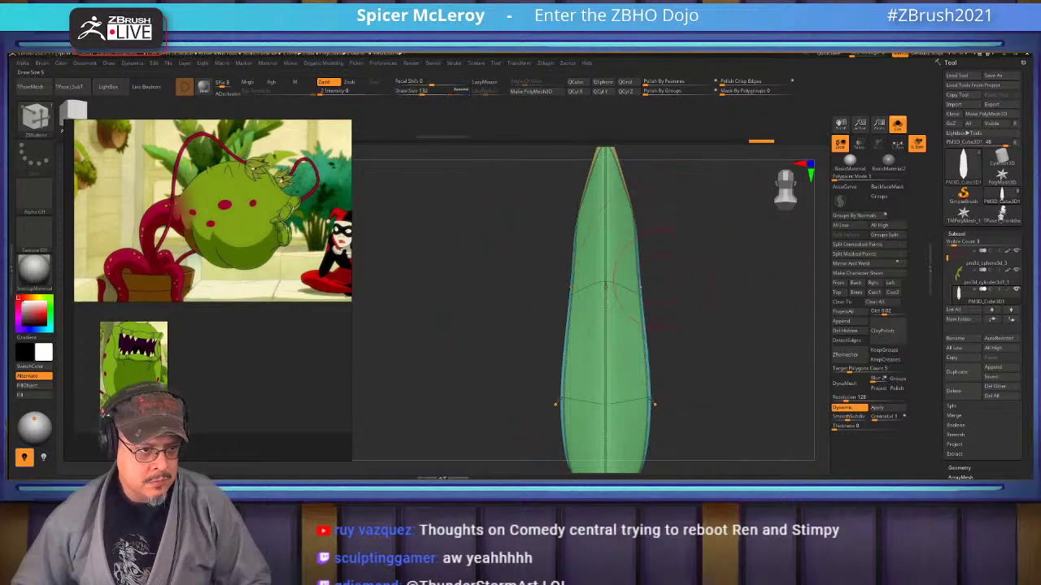
Switch to the Move brush and enlarge it to a draw size of about 405 to refine the leaf's shape.
{"action": "key", "text": "b"}
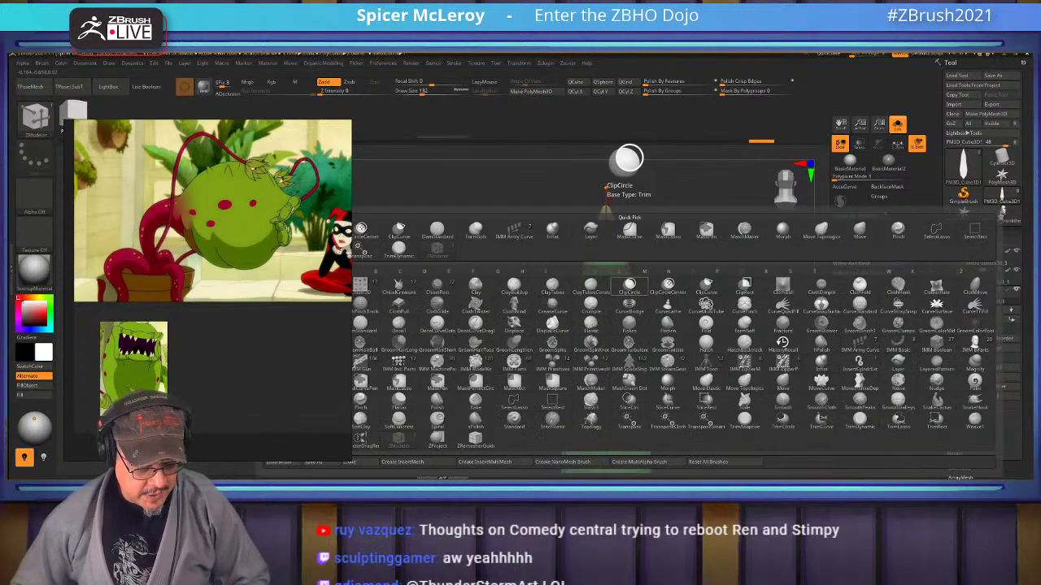
{"action": "key", "text": "m"}
{"action": "key", "text": "v"}
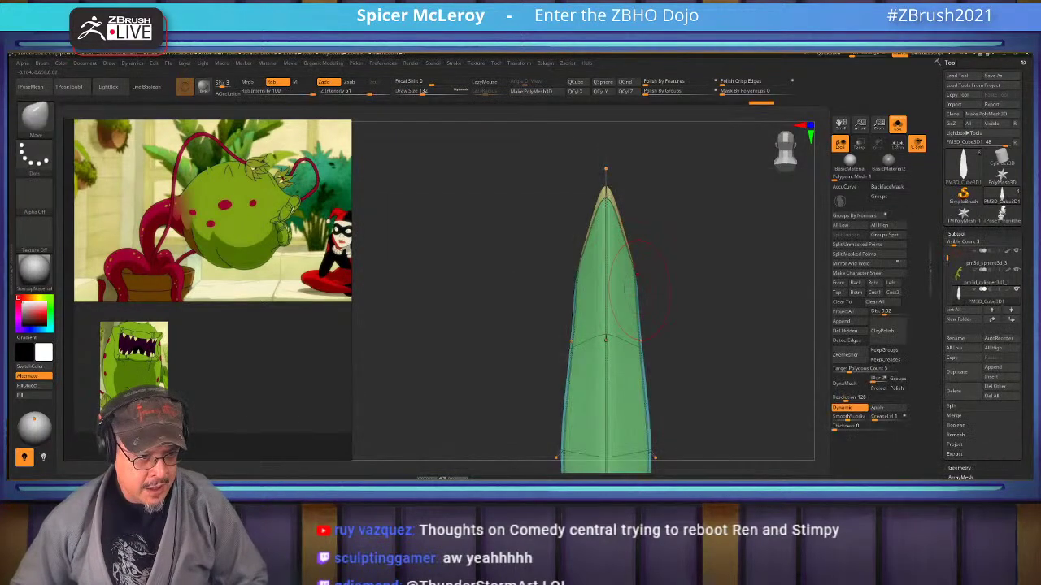
{"action": "mouse_move", "coordinate": [668, 280]}
{"action": "left_mouse_down", "text": "alt"}
{"action": "mouse_move", "coordinate": [698, 306]}
{"action": "mouse_move", "coordinate": [666, 345]}
{"action": "mouse_move", "coordinate": [683, 290]}
{"action": "mouse_move", "coordinate": [706, 297]}
{"action": "mouse_move", "coordinate": [648, 313]}
{"action": "mouse_move", "coordinate": [695, 324]}
{"action": "left_mouse_up", "text": "alt"}
{"action": "key", "text": "s"}
Turn off the dynamic subdivision preview and insert a horizontal edge loop across the leaf's middle section with ZModeler.
{"action": "key", "text": "b"}
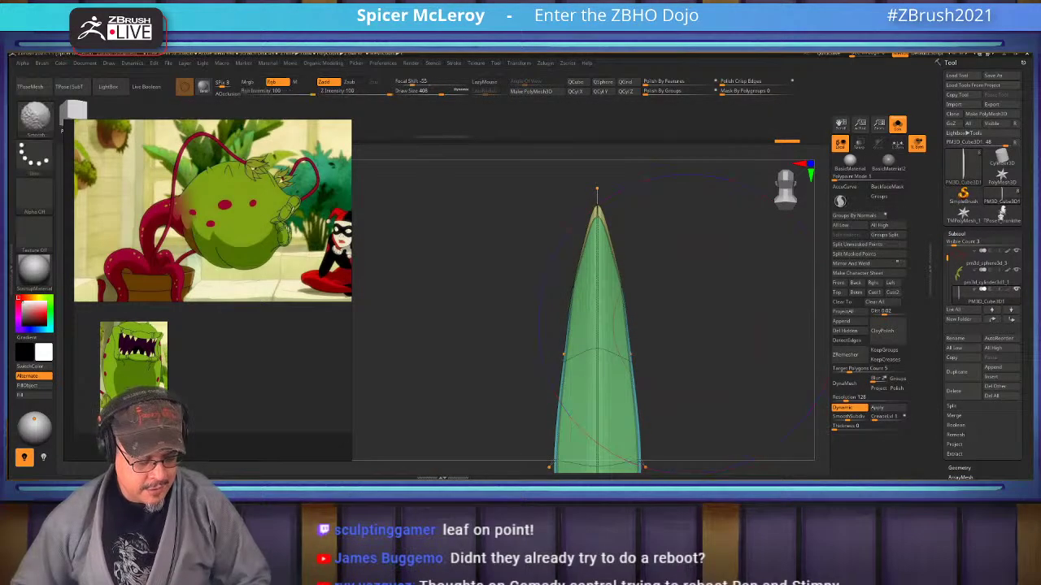
{"action": "key", "text": "shift+f"}
{"action": "key", "text": "shift+f"}
{"action": "left_click_drag", "start_coordinate": [682, 363], "coordinate": [685, 290], "text": "alt"}
{"action": "key", "text": "shift+d"}
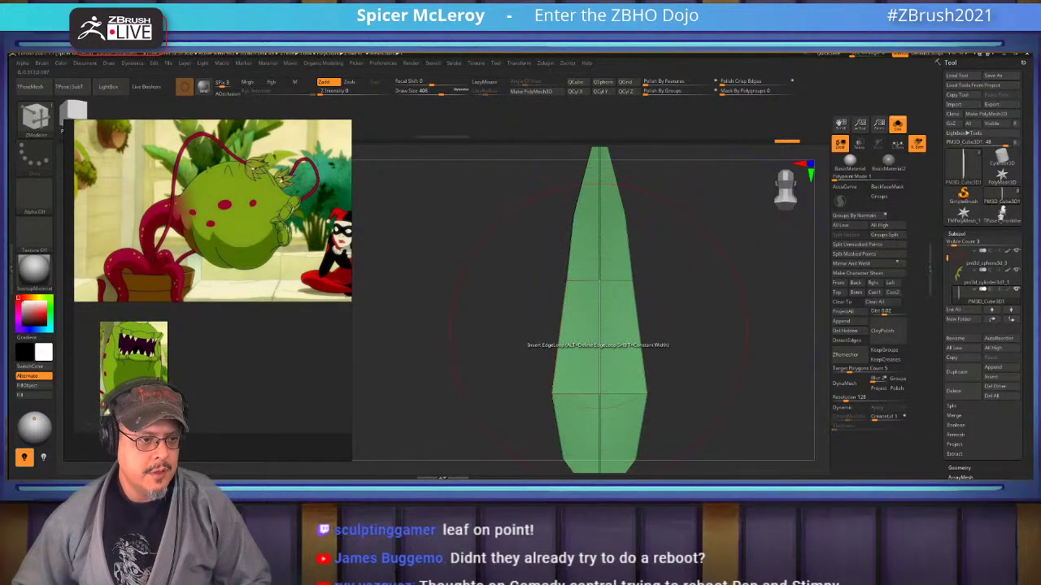
{"action": "mouse_move", "coordinate": [604, 229]}
{"action": "right_mouse_down", "text": "alt"}
{"action": "mouse_move", "coordinate": [619, 301]}
{"action": "mouse_move", "coordinate": [623, 207]}
{"action": "mouse_move", "coordinate": [625, 268]}
{"action": "mouse_move", "coordinate": [719, 275]}
{"action": "right_mouse_up", "text": "alt"}
{"action": "left_click", "coordinate": [622, 303]}
{"action": "right_click_drag", "start_coordinate": [719, 275], "coordinate": [680, 265], "text": "alt"}
Bend the leaf lengthwise into a C-shaped arc with the Bend Arc deformer and compress the arc along its height.
{"action": "key", "text": "w"}
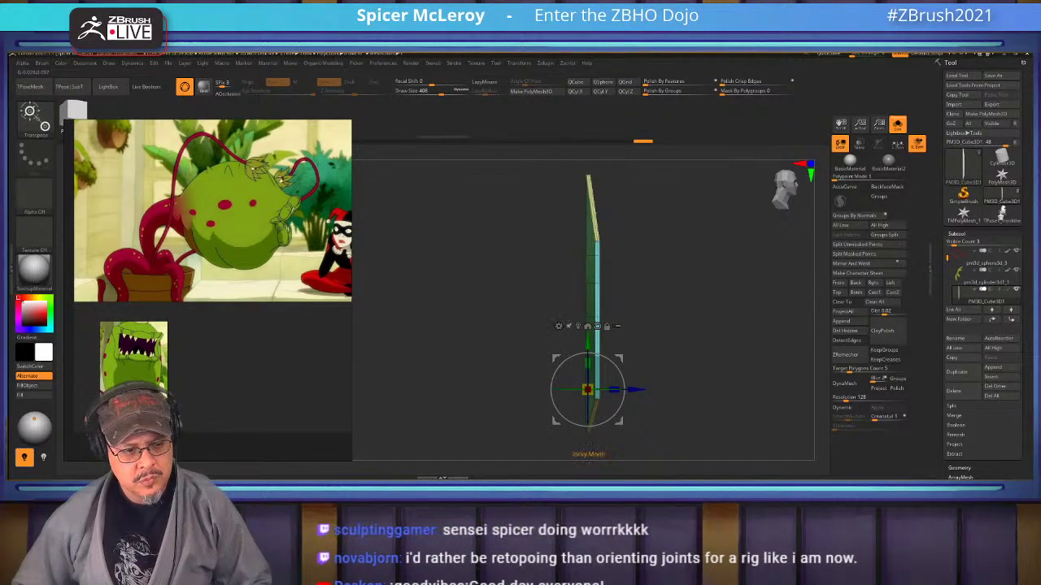
{"action": "left_click", "coordinate": [558, 326]}
{"action": "left_click", "coordinate": [560, 351]}
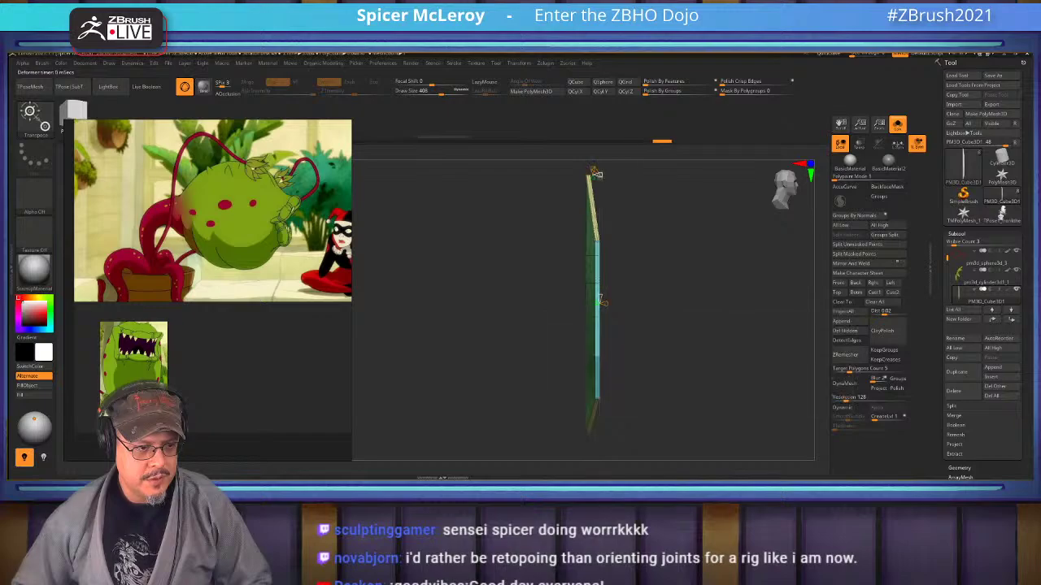
{"action": "left_click_drag", "start_coordinate": [604, 302], "coordinate": [651, 304]}
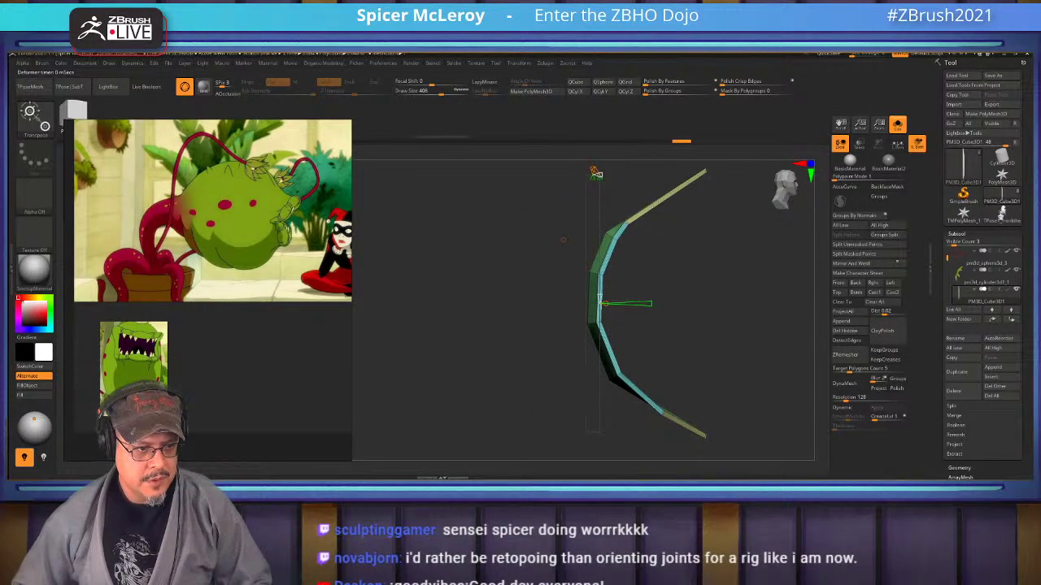
{"action": "key", "text": "w"}
{"action": "left_click_drag", "start_coordinate": [593, 277], "coordinate": [593, 288]}
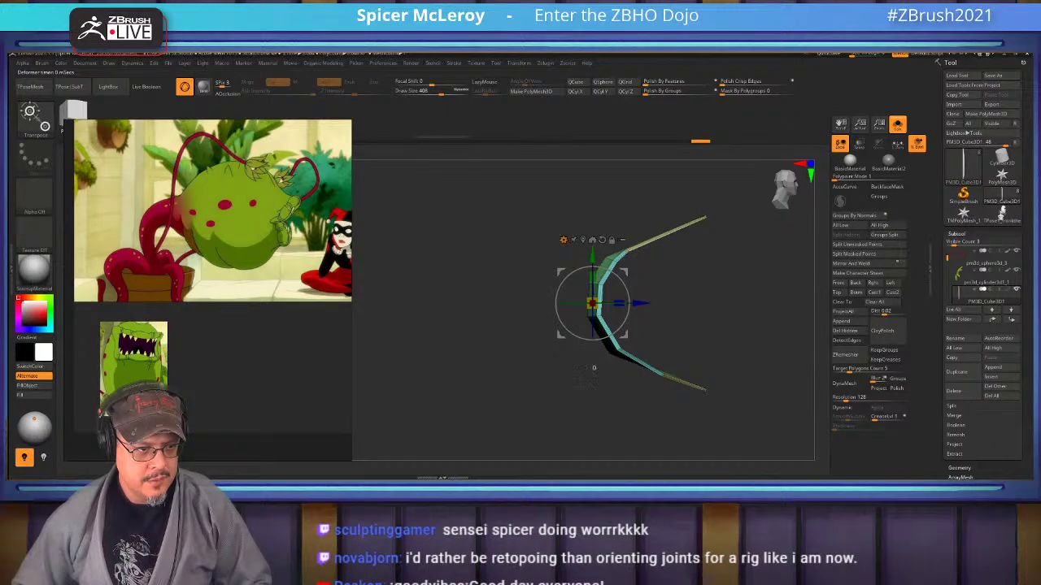
Apply a second Bend Arc deformation to curl both ends of the leaf further inward.
{"action": "left_click", "coordinate": [563, 240]}
{"action": "left_click", "coordinate": [557, 278]}
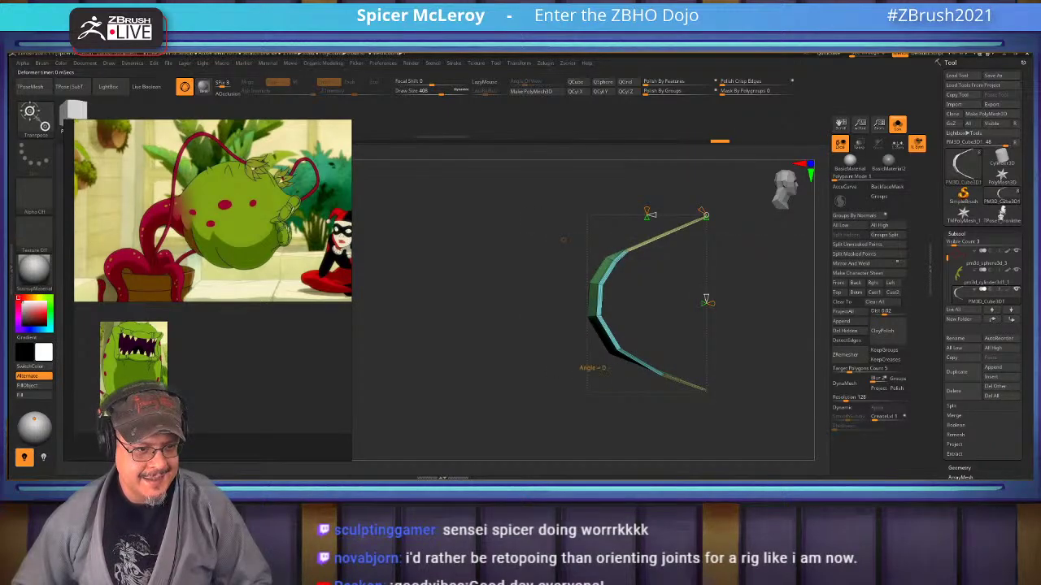
{"action": "mouse_move", "coordinate": [703, 303]}
{"action": "left_mouse_down"}
{"action": "mouse_move", "coordinate": [738, 303]}
{"action": "mouse_move", "coordinate": [717, 304]}
{"action": "left_mouse_up"}
{"action": "key", "text": "q"}
{"action": "left_click_drag", "start_coordinate": [700, 213], "coordinate": [741, 224]}
{"action": "mouse_move", "coordinate": [521, 350]}
{"action": "left_mouse_down"}
{"action": "mouse_move", "coordinate": [651, 337]}
{"action": "mouse_move", "coordinate": [679, 288]}
{"action": "mouse_move", "coordinate": [512, 374]}
{"action": "left_mouse_up"}
{"action": "left_click_drag", "start_coordinate": [610, 398], "coordinate": [531, 375], "text": "alt"}
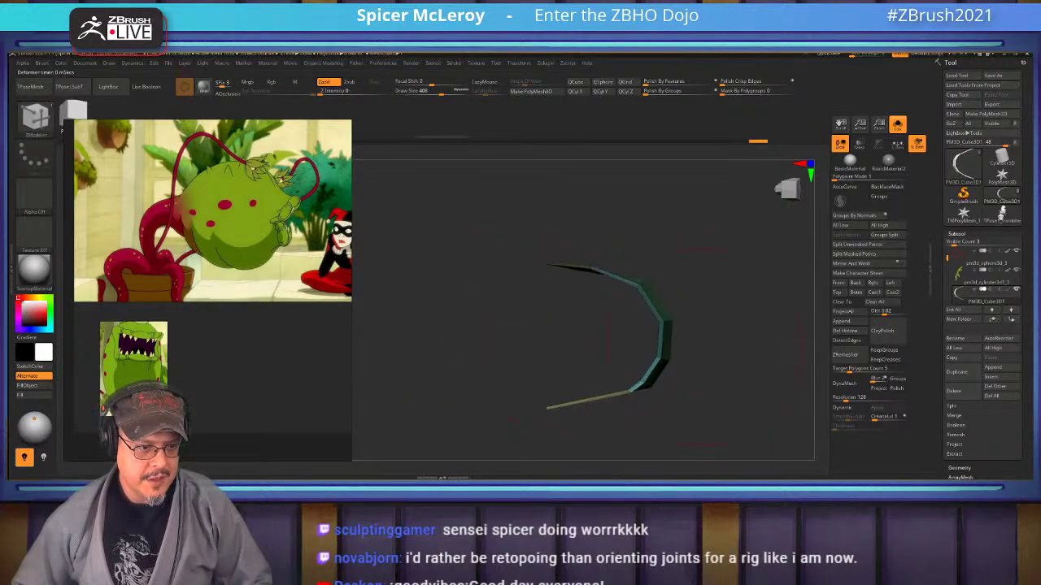
Reposition the gizmo around the outer side of the curled leaf's bend.
{"action": "key", "text": "w"}
{"action": "left_click", "coordinate": [667, 335], "text": "alt"}
{"action": "left_click_drag", "start_coordinate": [636, 305], "coordinate": [606, 353], "text": "alt"}
{"action": "key", "text": "q"}
{"action": "left_click_drag", "start_coordinate": [520, 350], "coordinate": [701, 337]}
Set the draw size to about 197 and adjust the curled leaf's side profile with the Move Infinite Depth brush.
{"action": "key", "text": "s"}
{"action": "mouse_move", "coordinate": [611, 295]}
{"action": "left_mouse_down"}
{"action": "mouse_move", "coordinate": [589, 298]}
{"action": "mouse_move", "coordinate": [596, 317]}
{"action": "left_mouse_up"}
{"action": "key", "text": "b"}
{"action": "key", "text": "m"}
{"action": "key", "text": "i"}
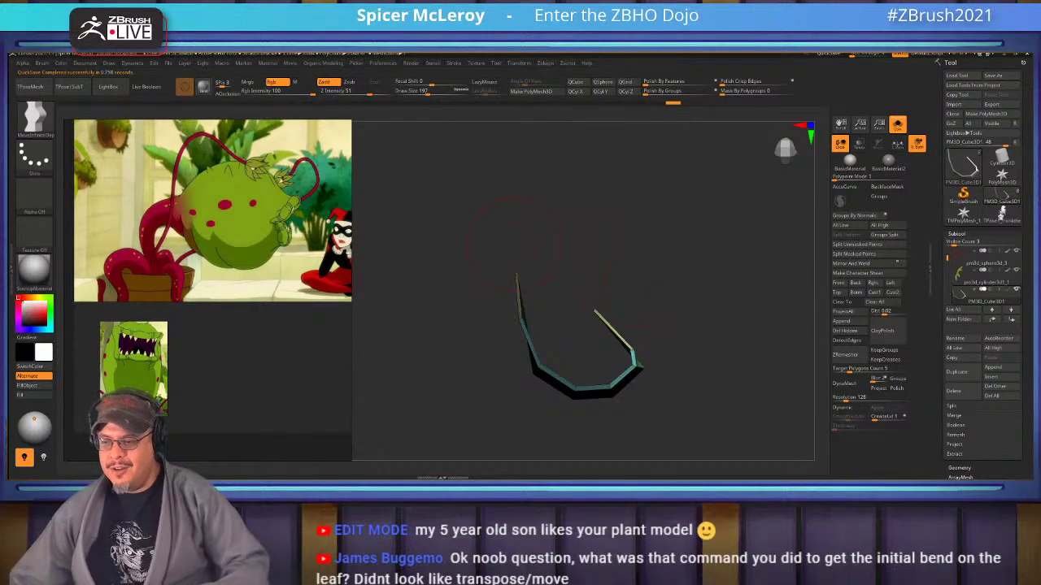
{"action": "left_click_drag", "start_coordinate": [514, 244], "coordinate": [411, 256]}
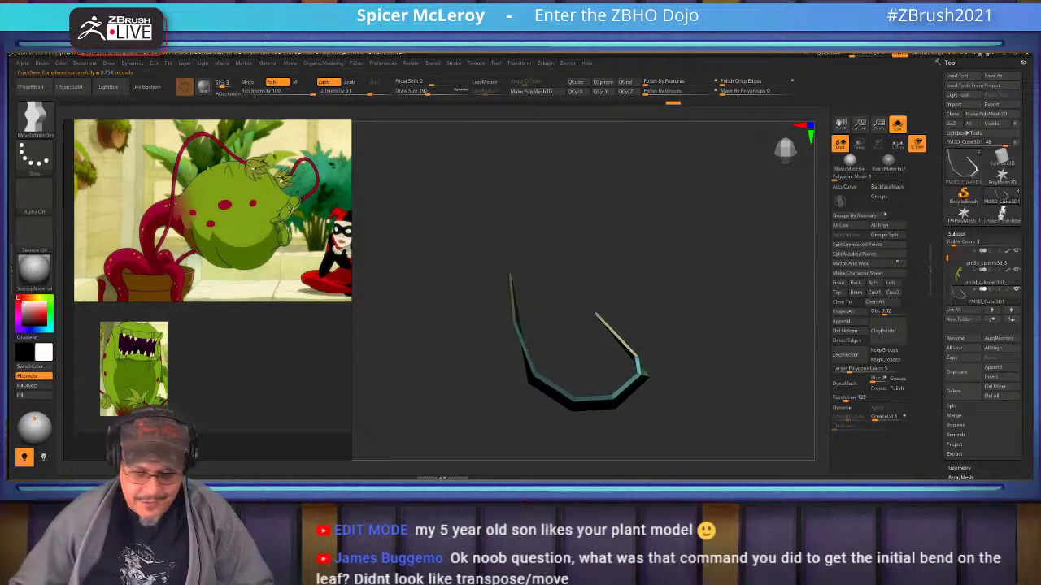
{"action": "left_click_drag", "start_coordinate": [732, 244], "coordinate": [691, 284], "text": "alt"}
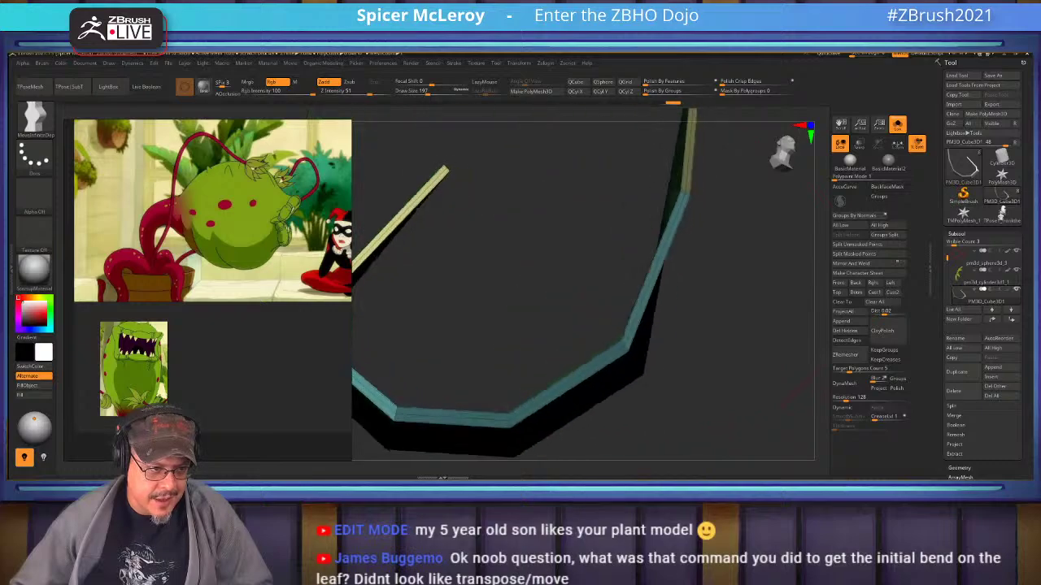
{"action": "left_click_drag", "start_coordinate": [569, 284], "coordinate": [727, 236], "text": "alt"}
{"action": "mouse_move", "coordinate": [715, 285]}
{"action": "left_mouse_down"}
{"action": "mouse_move", "coordinate": [671, 297]}
{"action": "mouse_move", "coordinate": [626, 288]}
{"action": "mouse_move", "coordinate": [692, 317]}
{"action": "mouse_move", "coordinate": [695, 366]}
{"action": "left_mouse_up"}
Try the Bend Arc deformer on the hooked end of the curled leaf and undo that bend.
{"action": "key", "text": "w"}
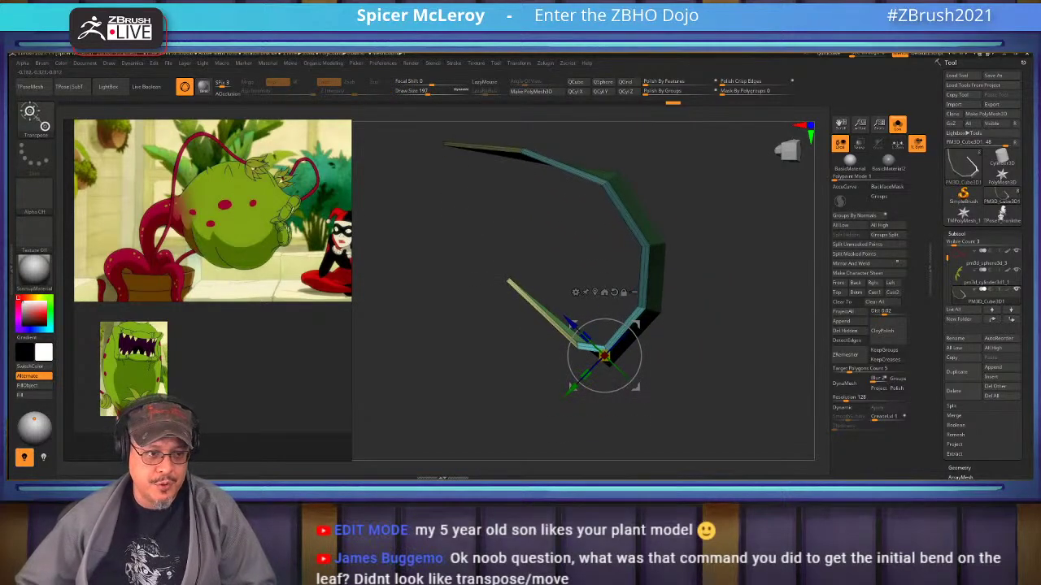
{"action": "left_click", "coordinate": [576, 292]}
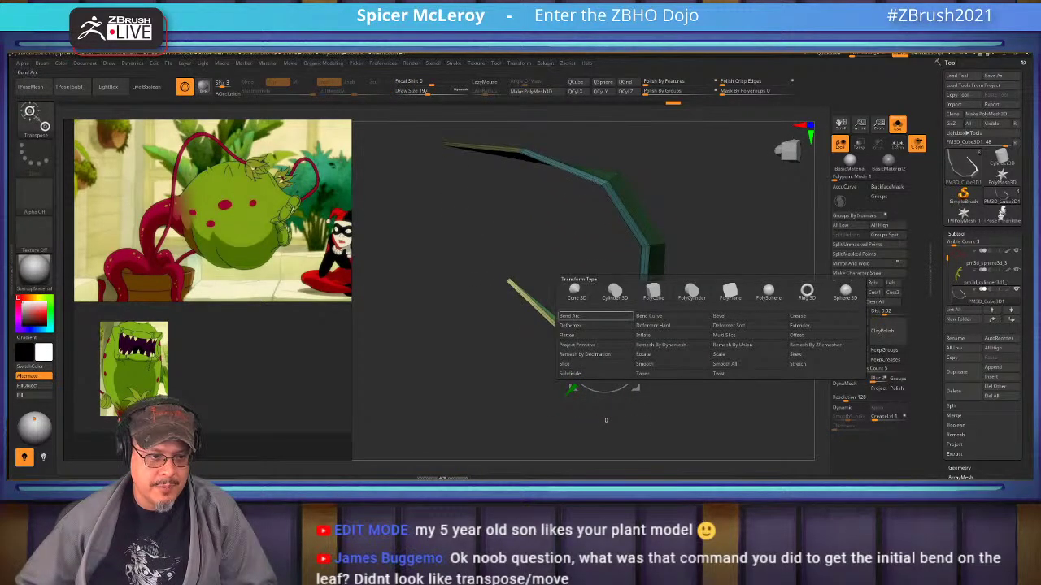
{"action": "left_click", "coordinate": [575, 316]}
{"action": "left_click_drag", "start_coordinate": [505, 277], "coordinate": [461, 320]}
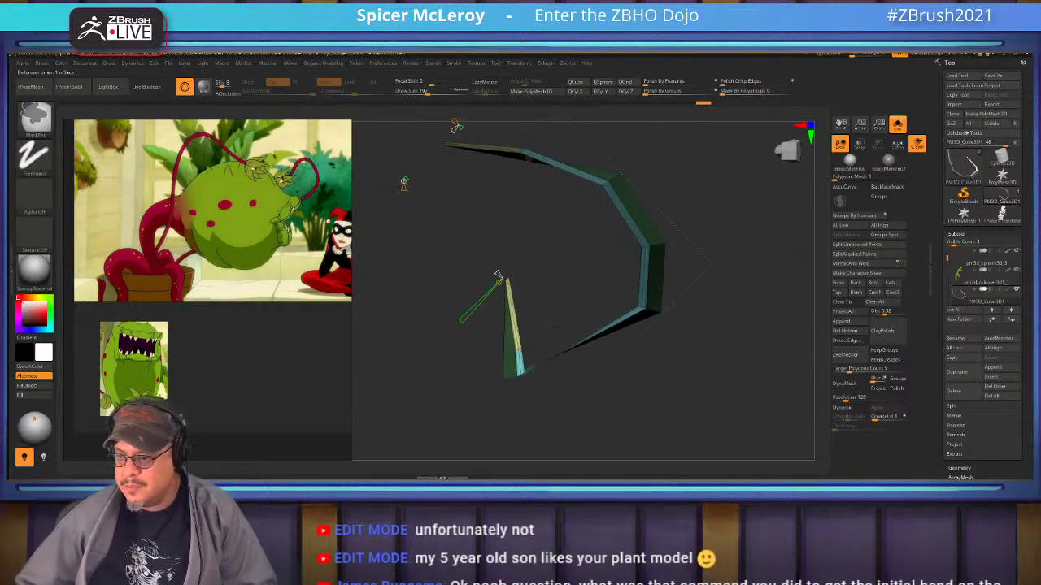
{"action": "key", "text": "ctrl+z"}
{"action": "key", "text": "q"}
Clear the mask on the curled leaf.
{"action": "left_click_drag", "start_coordinate": [525, 406], "coordinate": [498, 362], "text": "alt"}
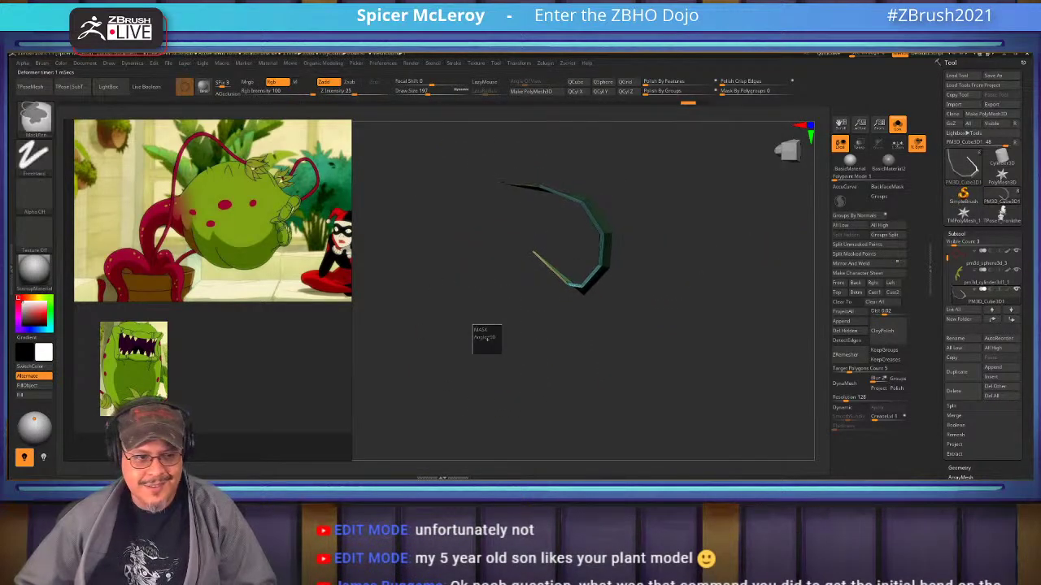
{"action": "left_click_drag", "start_coordinate": [473, 325], "coordinate": [502, 355], "text": "ctrl"}
{"action": "left_click_drag", "start_coordinate": [496, 350], "coordinate": [531, 443], "text": "alt"}
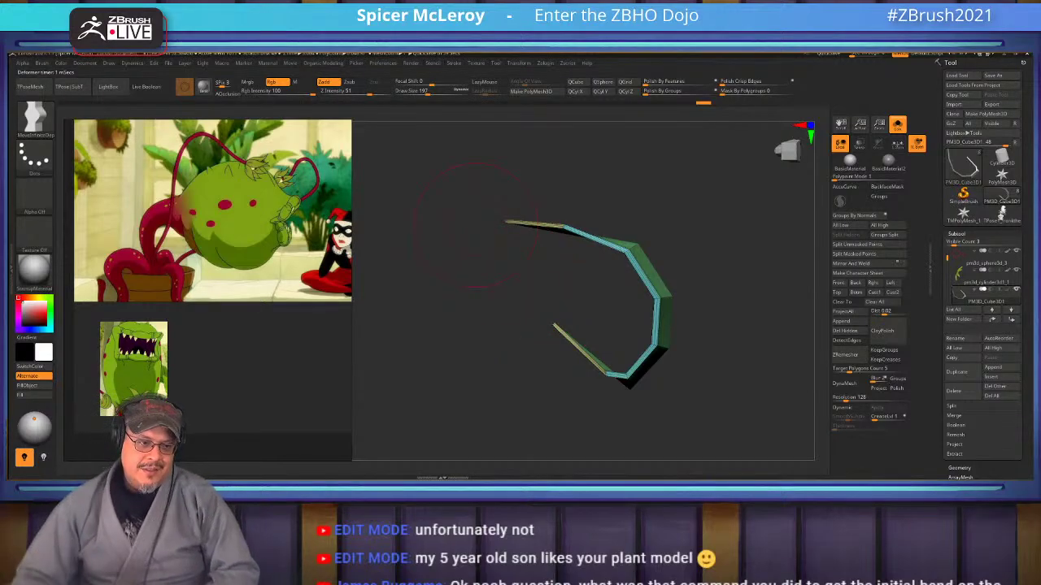
Bring up the transform gizmo on the curved leaf strip.
{"action": "mouse_move", "coordinate": [760, 272]}
{"action": "left_mouse_down"}
{"action": "mouse_move", "coordinate": [663, 275]}
{"action": "mouse_move", "coordinate": [650, 349]}
{"action": "mouse_move", "coordinate": [679, 285]}
{"action": "mouse_move", "coordinate": [732, 286]}
{"action": "mouse_move", "coordinate": [630, 290]}
{"action": "left_mouse_up"}
{"action": "key", "text": "w"}
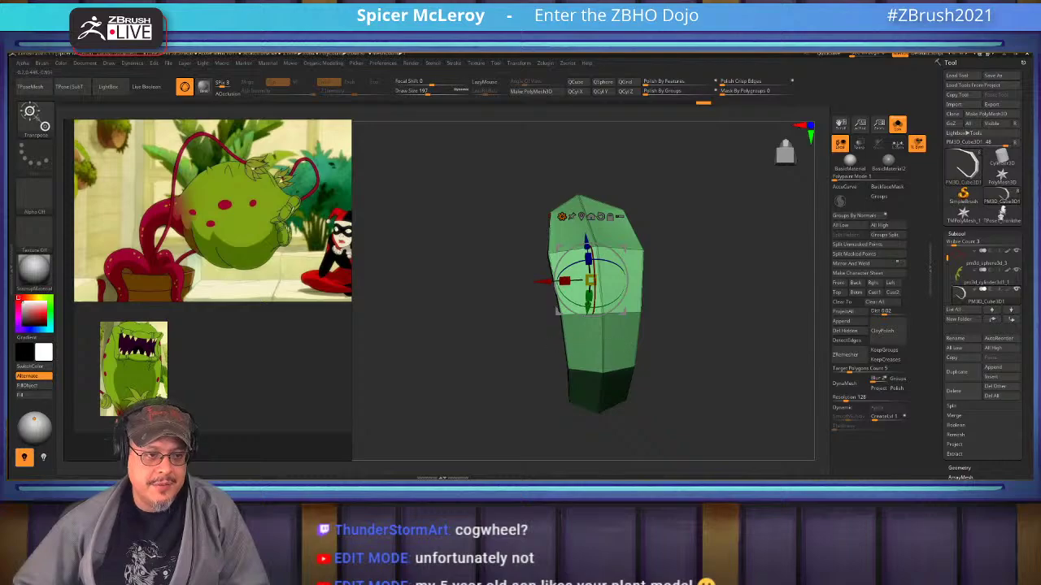
{"action": "key", "text": "q"}
{"action": "key", "text": "w"}
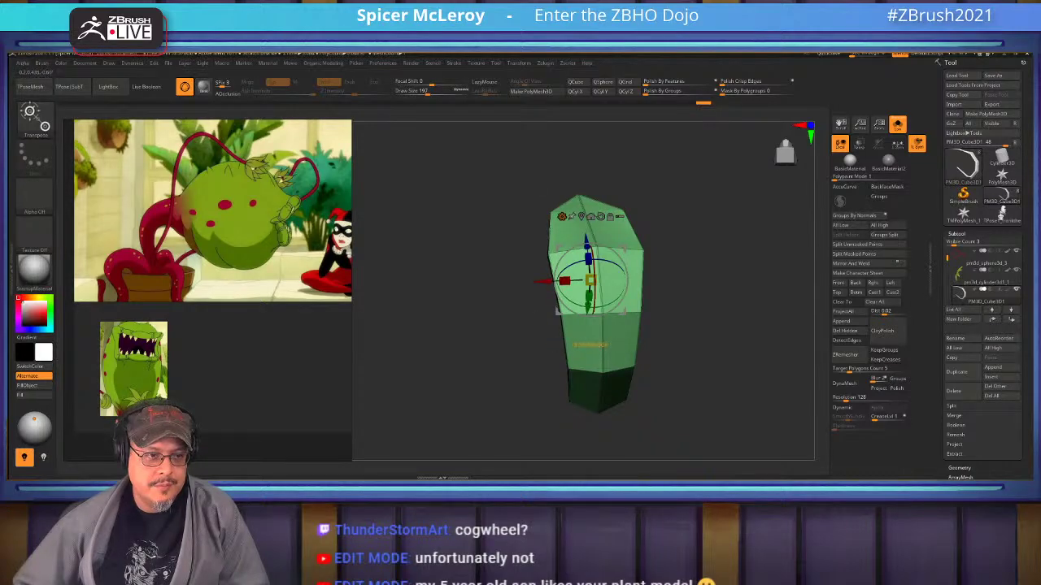
{"action": "left_click", "coordinate": [561, 216]}
{"action": "left_click", "coordinate": [691, 218]}
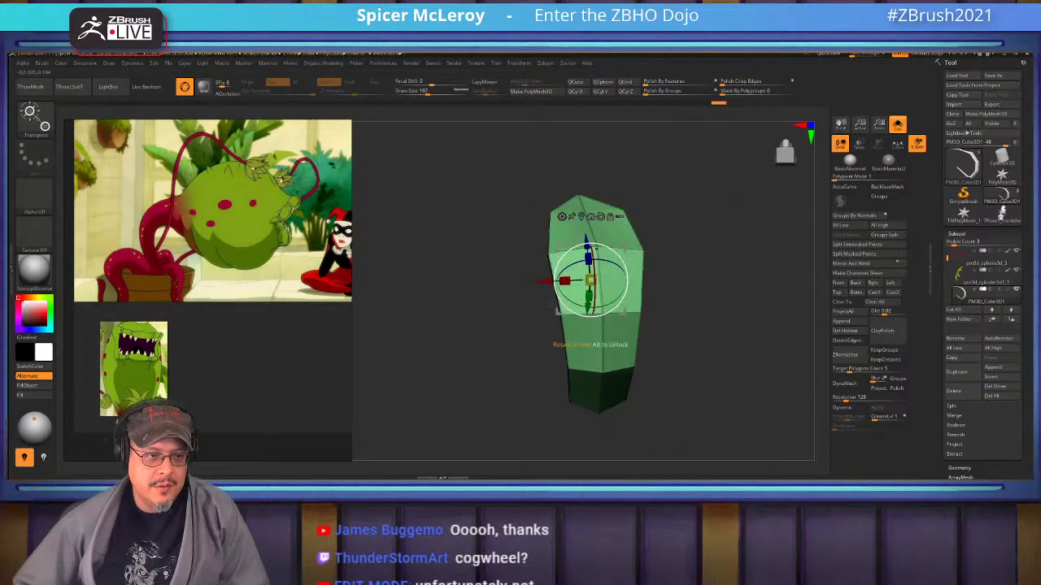
{"action": "mouse_move", "coordinate": [691, 325]}
{"action": "left_mouse_down"}
{"action": "mouse_move", "coordinate": [785, 325]}
{"action": "mouse_move", "coordinate": [541, 317]}
{"action": "left_mouse_up"}
{"action": "key", "text": "q"}
{"action": "left_click_drag", "start_coordinate": [455, 325], "coordinate": [558, 309]}
{"action": "key", "text": "w"}
Place the gizmo's pivot at the leaf's pointed tip, clear any mask and reset the gizmo's orientation.
{"action": "left_click_drag", "start_coordinate": [472, 317], "coordinate": [565, 366]}
{"action": "left_click_drag", "start_coordinate": [648, 319], "coordinate": [550, 249], "text": "alt"}
{"action": "mouse_move", "coordinate": [521, 325]}
{"action": "left_mouse_down"}
{"action": "mouse_move", "coordinate": [439, 325]}
{"action": "mouse_move", "coordinate": [488, 396]}
{"action": "mouse_move", "coordinate": [488, 456]}
{"action": "left_mouse_up"}
{"action": "left_click_drag", "start_coordinate": [488, 455], "coordinate": [485, 407], "text": "alt"}
{"action": "left_click", "coordinate": [596, 358], "text": "ctrl+shift"}
{"action": "left_click_drag", "start_coordinate": [545, 273], "coordinate": [507, 272], "text": "ctrl"}
{"action": "left_click_drag", "start_coordinate": [439, 277], "coordinate": [411, 350]}
{"action": "left_click_drag", "start_coordinate": [411, 350], "coordinate": [444, 319], "text": "alt"}
{"action": "left_click_drag", "start_coordinate": [557, 274], "coordinate": [594, 279]}
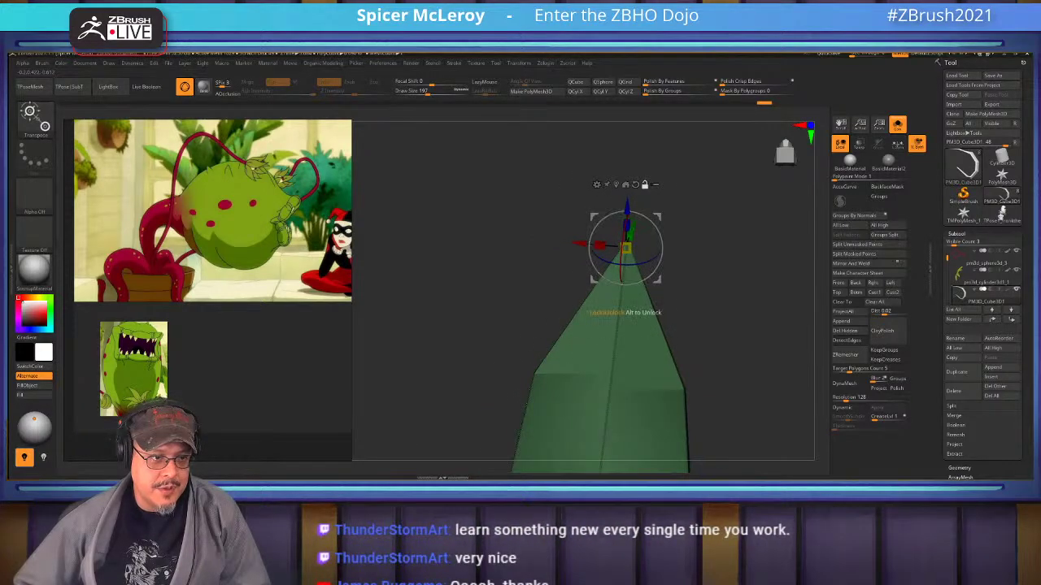
{"action": "left_click", "coordinate": [636, 185], "text": "alt"}
{"action": "left_click_drag", "start_coordinate": [488, 325], "coordinate": [521, 332]}
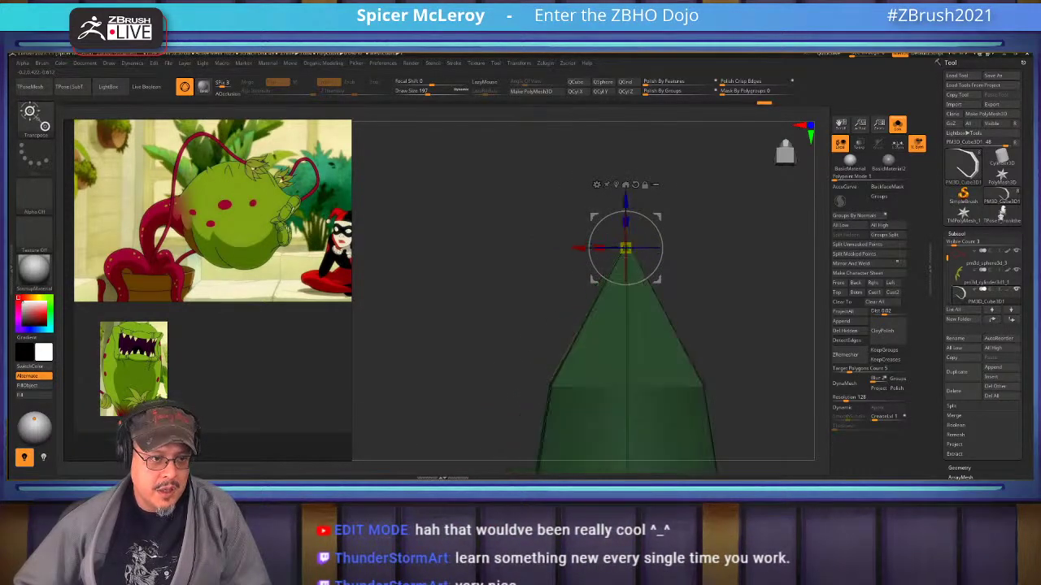
Duplicate the leaf by rotating a copy sideways around its pointed tip, and invert the mask to free the original.
{"action": "left_click_drag", "start_coordinate": [662, 249], "coordinate": [608, 280]}
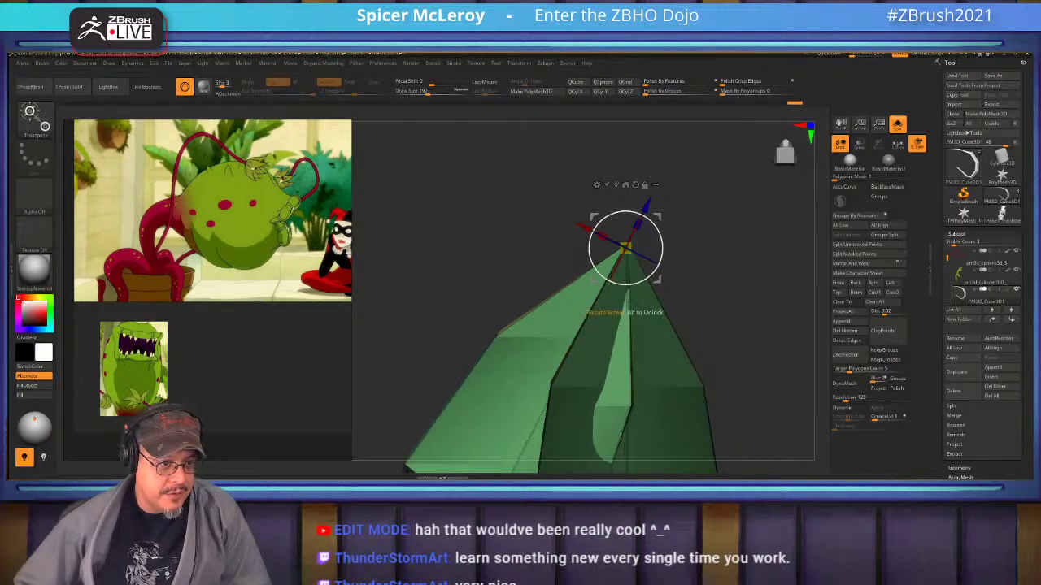
{"action": "key", "text": "q"}
{"action": "left_click", "coordinate": [717, 262], "text": "ctrl"}
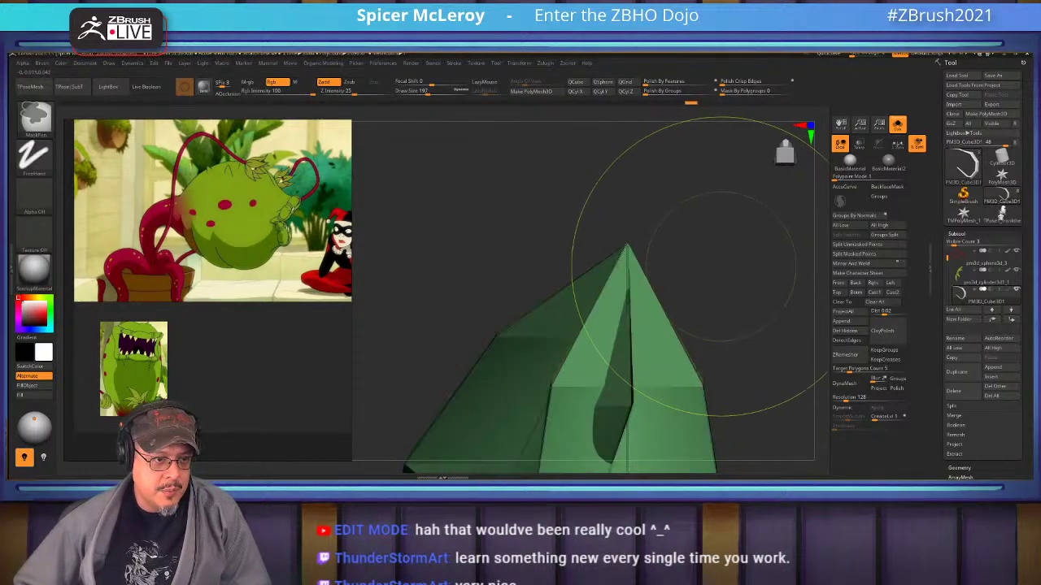
{"action": "key", "text": "w"}
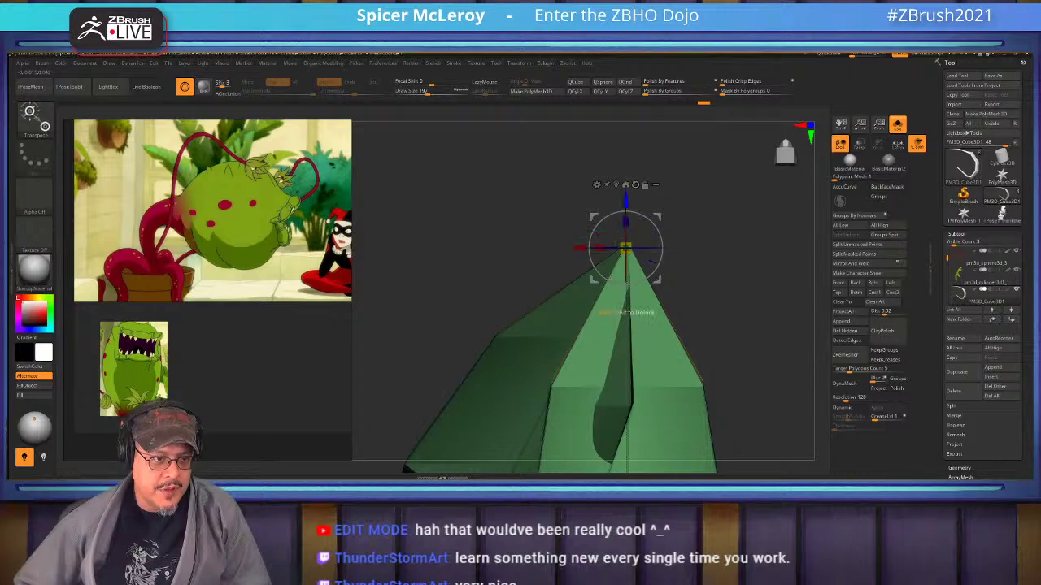
Rotate a second duplicate of the leaf around the same tip to the opposite side, making a fan of three leaves.
{"action": "mouse_move", "coordinate": [580, 248]}
{"action": "left_mouse_down", "text": "ctrl+shift"}
{"action": "mouse_move", "coordinate": [608, 248]}
{"action": "mouse_move", "coordinate": [580, 248]}
{"action": "left_mouse_up", "text": "ctrl+shift"}
{"action": "key", "text": "ctrl+i"}
{"action": "left_click_drag", "start_coordinate": [657, 263], "coordinate": [706, 213]}
{"action": "key", "text": "q"}
Select the Move Topological brush for adjusting the three leaves.
{"action": "mouse_move", "coordinate": [643, 236]}
{"action": "left_mouse_down"}
{"action": "mouse_move", "coordinate": [720, 248]}
{"action": "mouse_move", "coordinate": [742, 275]}
{"action": "mouse_move", "coordinate": [724, 317]}
{"action": "left_mouse_up"}
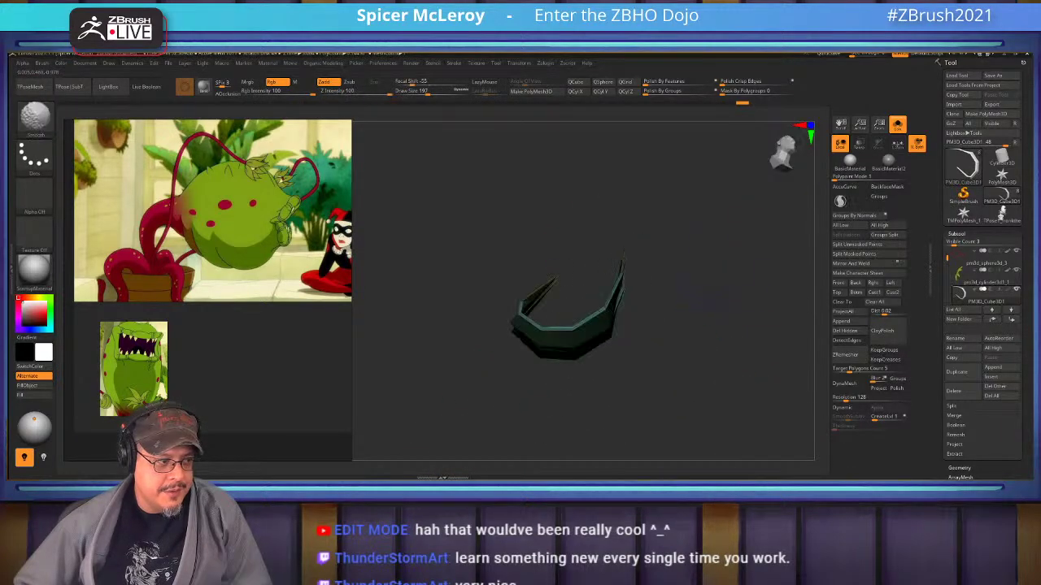
{"action": "right_click_drag", "start_coordinate": [724, 317], "coordinate": [724, 366], "text": "ctrl"}
{"action": "mouse_move", "coordinate": [724, 366]}
{"action": "left_mouse_down"}
{"action": "mouse_move", "coordinate": [756, 346]}
{"action": "mouse_move", "coordinate": [784, 354]}
{"action": "mouse_move", "coordinate": [736, 268]}
{"action": "mouse_move", "coordinate": [776, 281]}
{"action": "mouse_move", "coordinate": [715, 265]}
{"action": "mouse_move", "coordinate": [603, 208]}
{"action": "left_mouse_up"}
{"action": "key", "text": "b"}
{"action": "key", "text": "m"}
{"action": "key", "text": "t"}
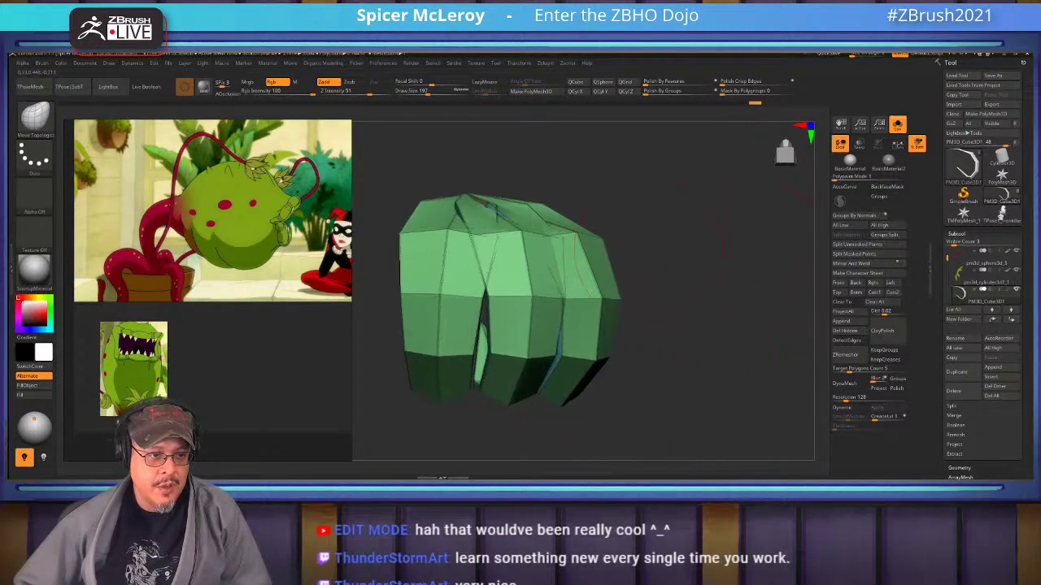
Isolate one outer leaf, mask it, show all leaves again and invert the mask so only that leaf is editable.
{"action": "left_click_drag", "start_coordinate": [679, 262], "coordinate": [620, 259]}
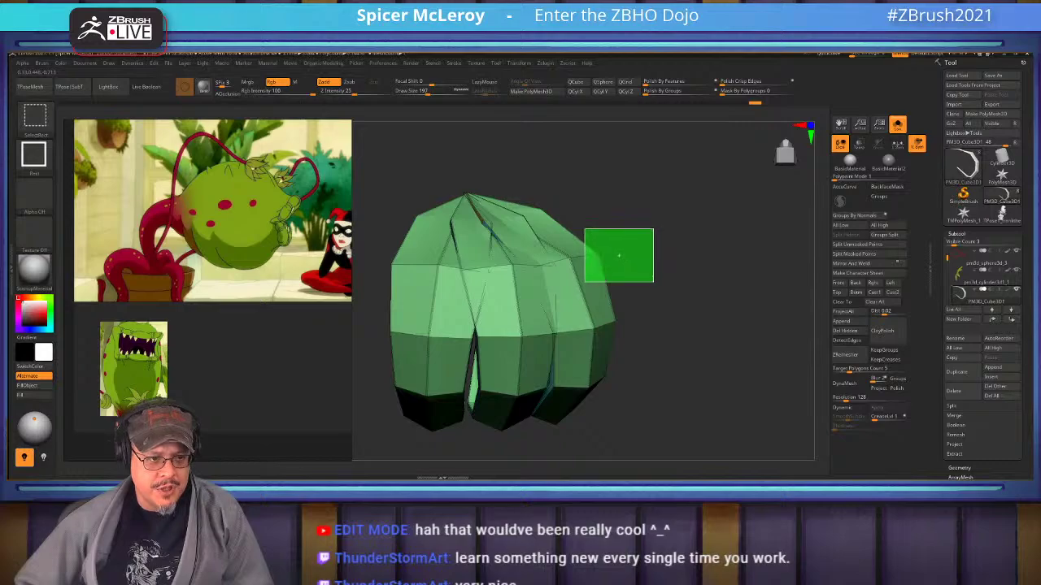
{"action": "left_click_drag", "start_coordinate": [585, 229], "coordinate": [583, 229], "text": "ctrl+shift"}
{"action": "mouse_move", "coordinate": [730, 262]}
{"action": "left_mouse_down"}
{"action": "mouse_move", "coordinate": [605, 268]}
{"action": "mouse_move", "coordinate": [687, 247]}
{"action": "left_mouse_up"}
{"action": "left_click", "coordinate": [677, 246], "text": "ctrl+shift"}
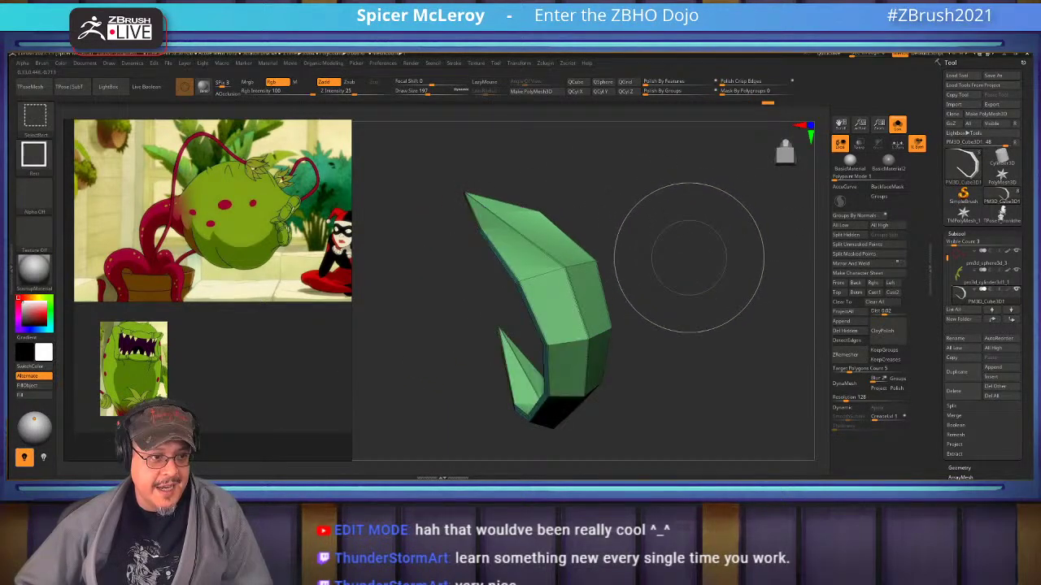
{"action": "left_click", "coordinate": [689, 248], "text": "ctrl"}
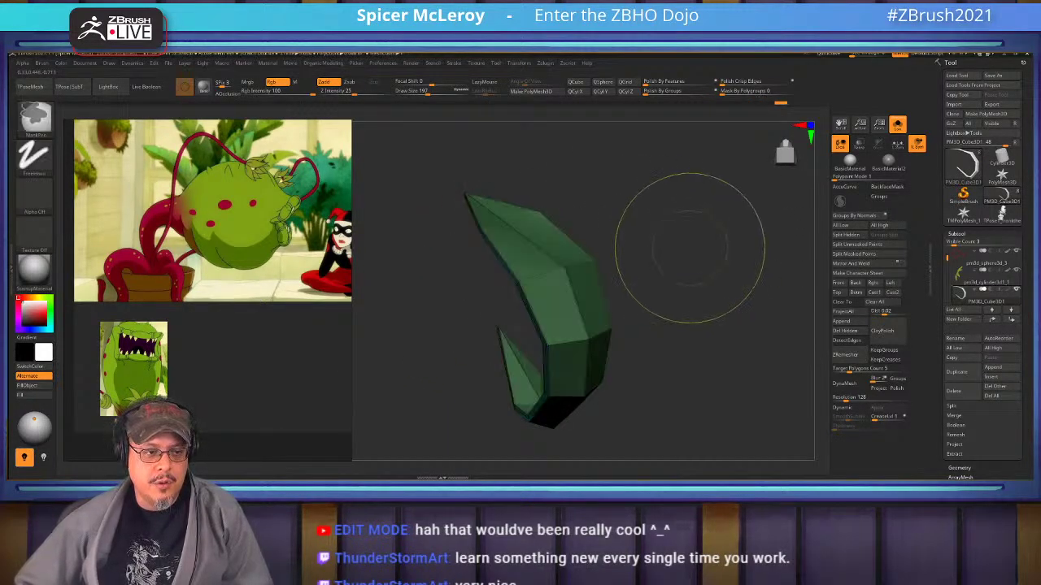
{"action": "left_click", "coordinate": [691, 247], "text": "ctrl+shift"}
{"action": "left_click", "coordinate": [694, 248], "text": "ctrl"}
Enlarge the brush, switch to the Move brush and adjust the unmasked outer leaf's fit beside its neighbours.
{"action": "left_click_drag", "start_coordinate": [694, 249], "coordinate": [722, 250]}
{"action": "key", "text": "s"}
{"action": "left_click_drag", "start_coordinate": [660, 230], "coordinate": [676, 250], "text": "alt"}
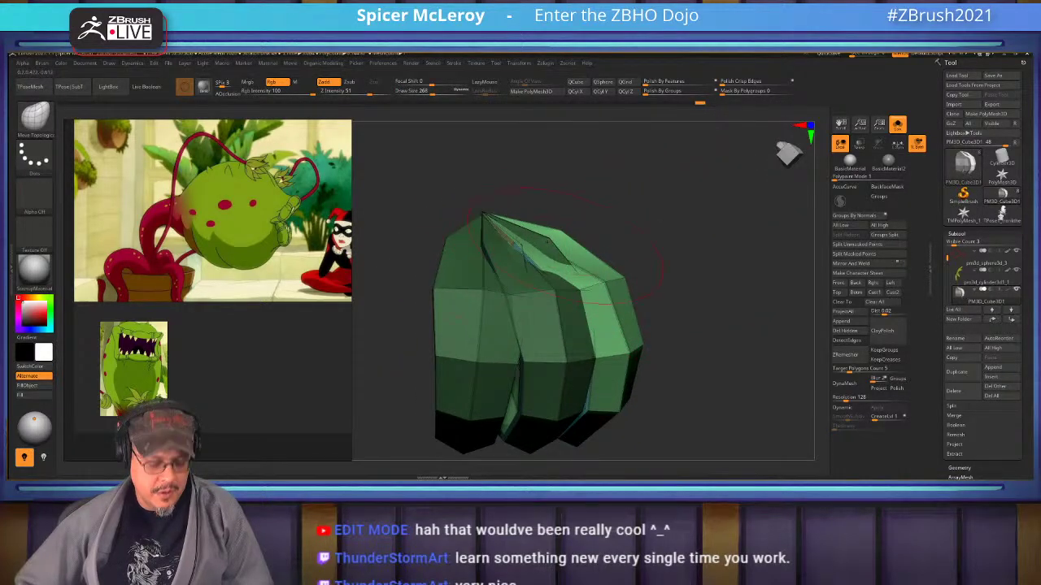
{"action": "key", "text": "b"}
{"action": "key", "text": "m"}
{"action": "key", "text": "v"}
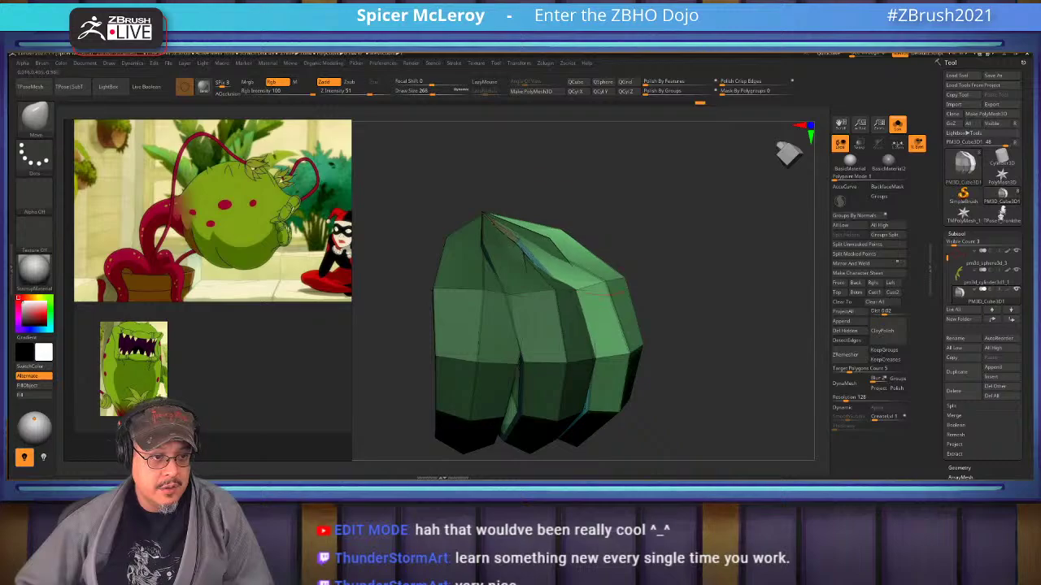
{"action": "mouse_move", "coordinate": [682, 244]}
{"action": "left_mouse_down"}
{"action": "mouse_move", "coordinate": [656, 293]}
{"action": "mouse_move", "coordinate": [666, 330]}
{"action": "mouse_move", "coordinate": [709, 281]}
{"action": "mouse_move", "coordinate": [696, 272]}
{"action": "left_mouse_up"}
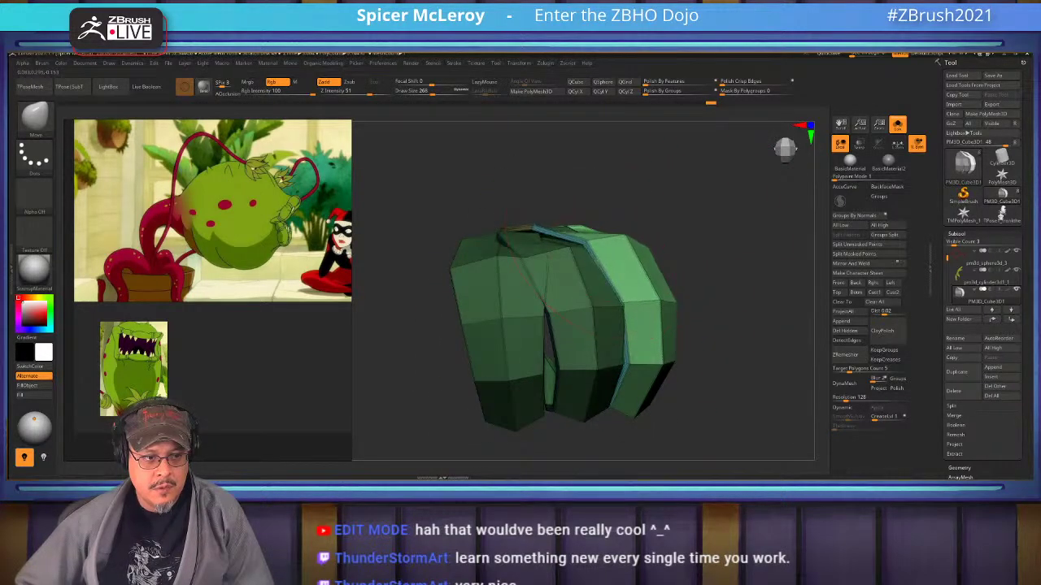
{"action": "left_click_drag", "start_coordinate": [782, 143], "coordinate": [780, 147]}
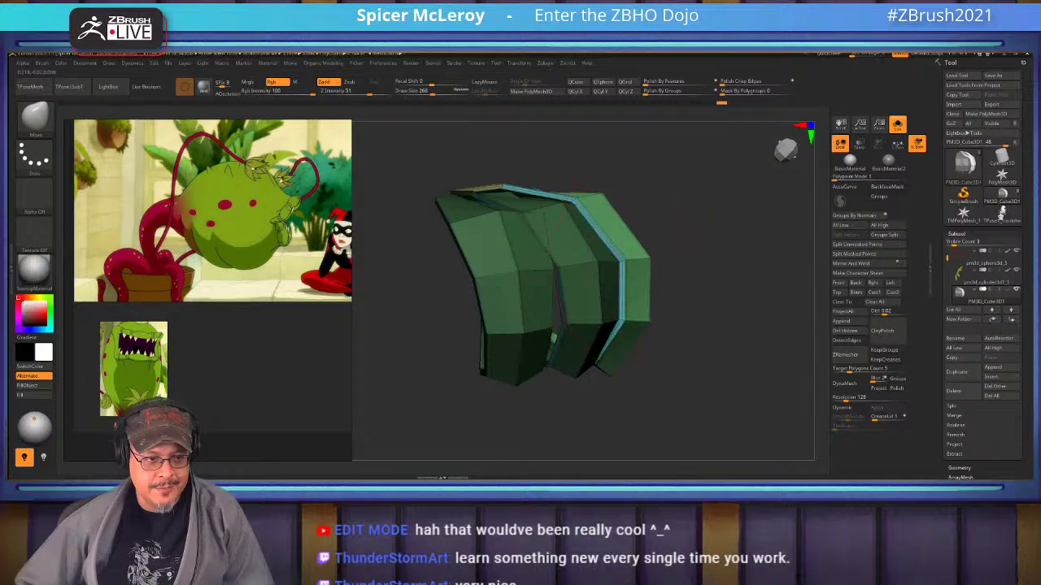
{"action": "left_click_drag", "start_coordinate": [709, 363], "coordinate": [693, 327]}
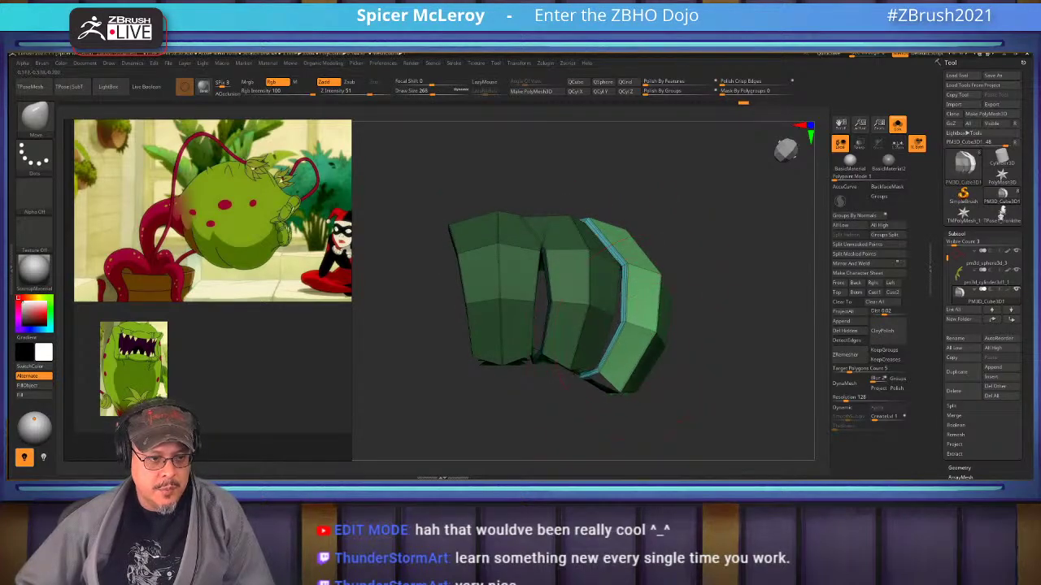
{"action": "mouse_move", "coordinate": [709, 391]}
{"action": "left_mouse_down"}
{"action": "mouse_move", "coordinate": [732, 342]}
{"action": "mouse_move", "coordinate": [765, 333]}
{"action": "mouse_move", "coordinate": [736, 357]}
{"action": "mouse_move", "coordinate": [764, 325]}
{"action": "mouse_move", "coordinate": [755, 361]}
{"action": "left_mouse_up"}
Preview the three leaves with dynamic subdivision, inspect their curled tips and turn the smoothing off again.
{"action": "key", "text": "d"}
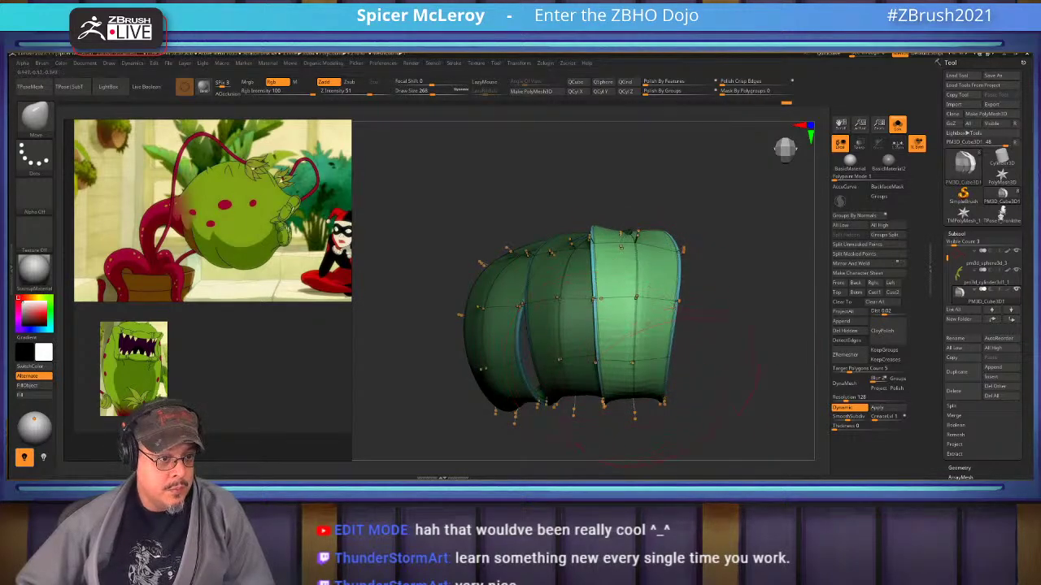
{"action": "left_click_drag", "start_coordinate": [608, 429], "coordinate": [602, 460]}
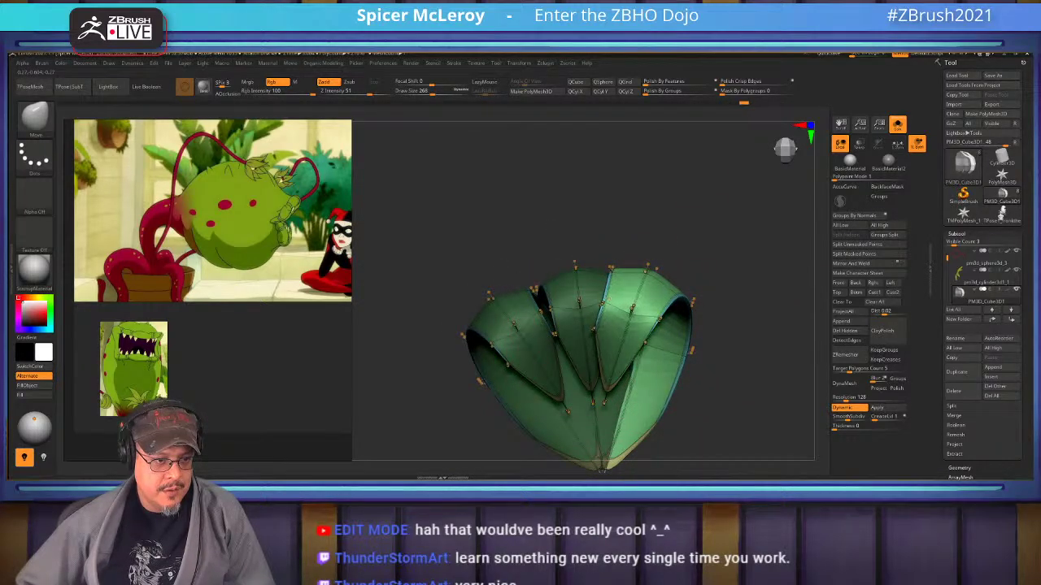
{"action": "mouse_move", "coordinate": [724, 386]}
{"action": "left_mouse_down"}
{"action": "mouse_move", "coordinate": [713, 333]}
{"action": "mouse_move", "coordinate": [691, 398]}
{"action": "mouse_move", "coordinate": [622, 382]}
{"action": "left_mouse_up"}
{"action": "key", "text": "shift+d"}
Switch to the ZModeler brush and isolate the curled front tips of the three leaves.
{"action": "mouse_move", "coordinate": [716, 244]}
{"action": "left_mouse_down"}
{"action": "mouse_move", "coordinate": [692, 281]}
{"action": "mouse_move", "coordinate": [731, 259]}
{"action": "mouse_move", "coordinate": [726, 188]}
{"action": "mouse_move", "coordinate": [737, 200]}
{"action": "mouse_move", "coordinate": [718, 210]}
{"action": "mouse_move", "coordinate": [594, 236]}
{"action": "left_mouse_up"}
{"action": "key", "text": "b"}
{"action": "key", "text": "z"}
{"action": "key", "text": "m"}
{"action": "left_click_drag", "start_coordinate": [455, 325], "coordinate": [536, 342]}
{"action": "mouse_move", "coordinate": [517, 200]}
{"action": "left_mouse_down", "text": "ctrl+shift"}
{"action": "mouse_move", "coordinate": [585, 314]}
{"action": "mouse_move", "coordinate": [597, 370]}
{"action": "left_mouse_up", "text": "ctrl+shift"}
{"action": "left_click_drag", "start_coordinate": [520, 349], "coordinate": [441, 316]}
{"action": "left_click", "coordinate": [460, 326], "text": "ctrl+shift"}
{"action": "left_click_drag", "start_coordinate": [500, 218], "coordinate": [525, 232], "text": "ctrl+shift"}
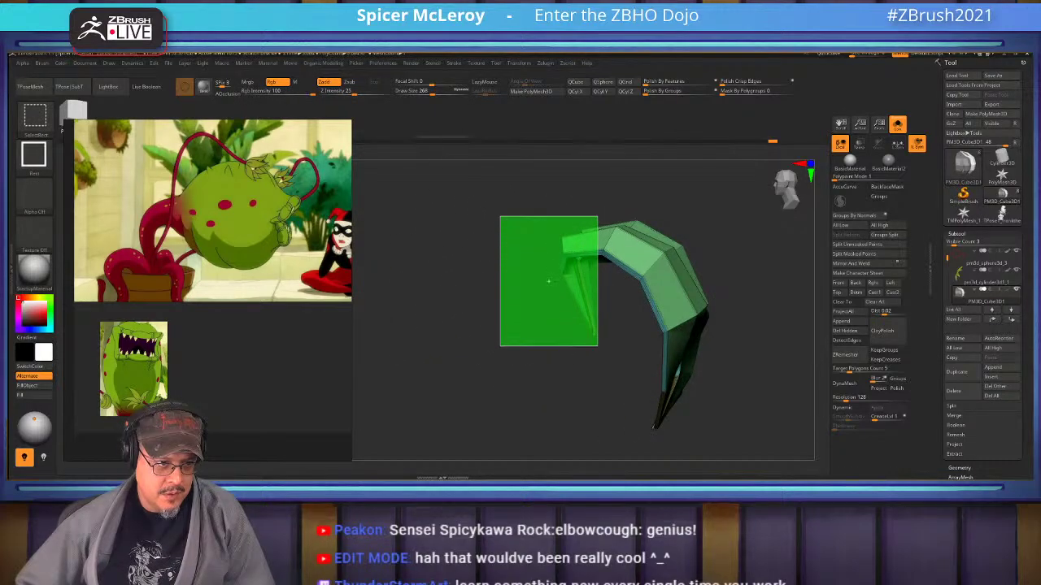
{"action": "left_click_drag", "start_coordinate": [596, 367], "coordinate": [596, 367], "text": "ctrl+shift"}
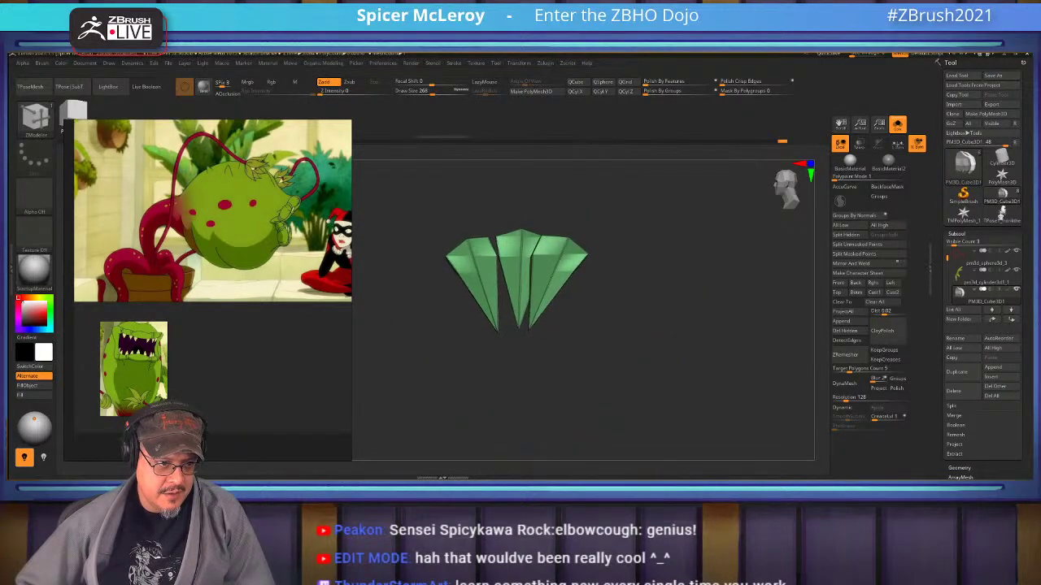
Choose the SliceCurve brush and slice across the three isolated leaf tips.
{"action": "key", "text": "b"}
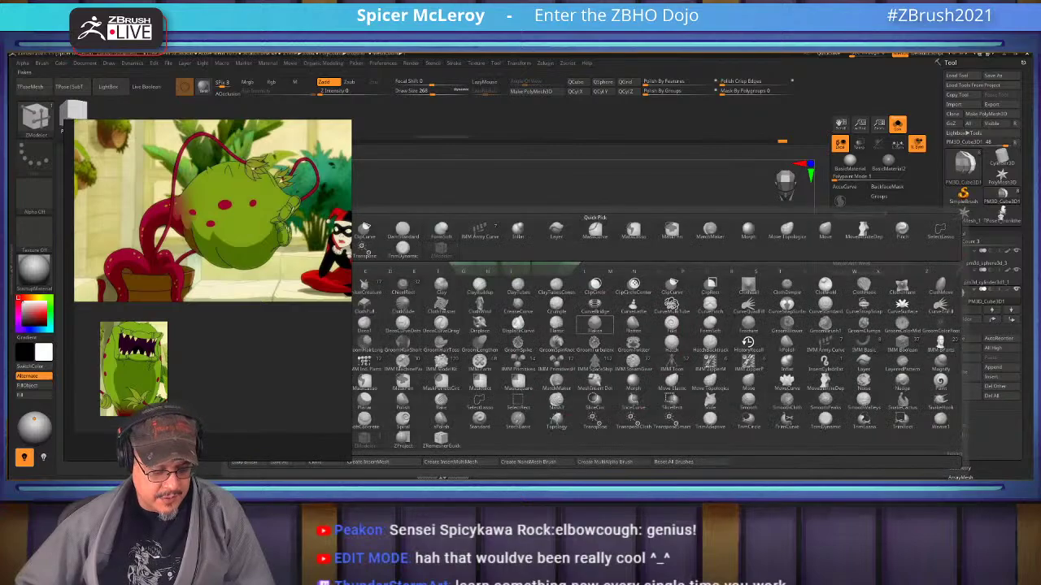
{"action": "key", "text": "s"}
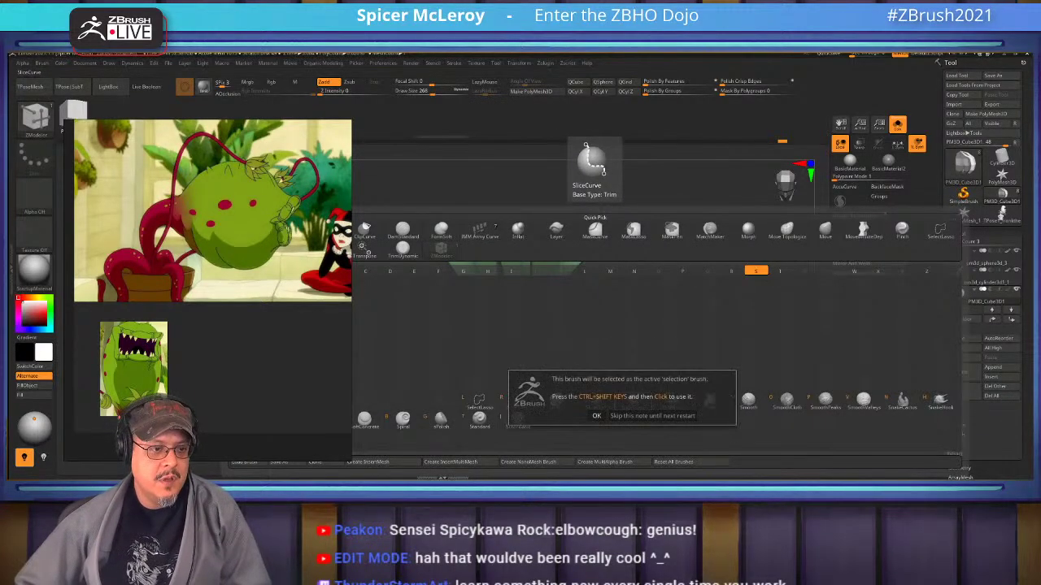
{"action": "left_click", "coordinate": [633, 401]}
{"action": "mouse_move", "coordinate": [703, 285]}
{"action": "left_mouse_down"}
{"action": "mouse_move", "coordinate": [683, 287]}
{"action": "mouse_move", "coordinate": [748, 313]}
{"action": "mouse_move", "coordinate": [715, 327]}
{"action": "mouse_move", "coordinate": [462, 306]}
{"action": "mouse_move", "coordinate": [480, 244]}
{"action": "left_mouse_up"}
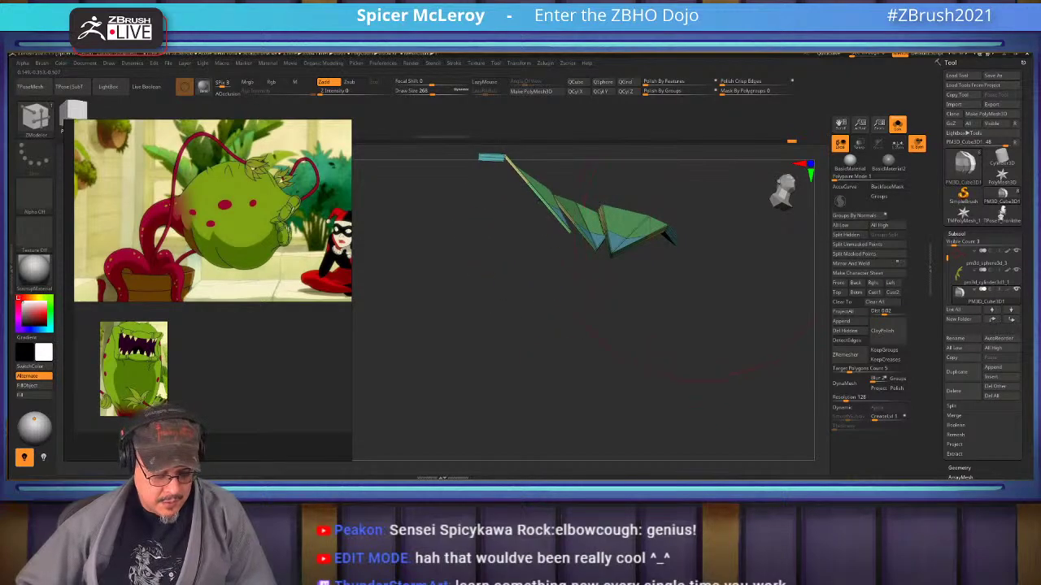
Switch to the Move brush, enable dynamic subdivision and show the complete leaves again.
{"action": "key", "text": "b"}
{"action": "key", "text": "m"}
{"action": "key", "text": "v"}
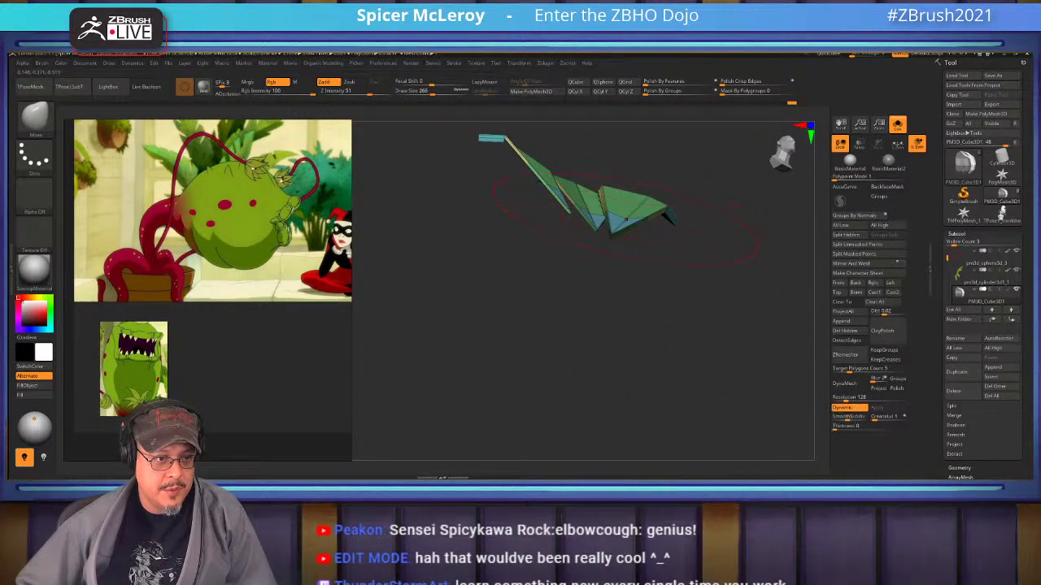
{"action": "left_click", "coordinate": [739, 227], "text": "ctrl+shift"}
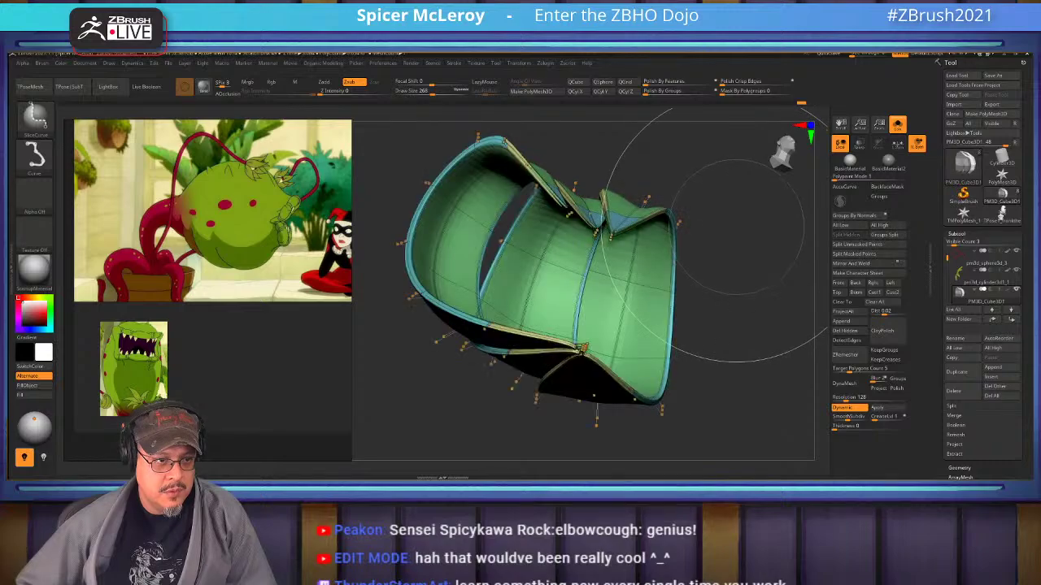
{"action": "left_click_drag", "start_coordinate": [739, 228], "coordinate": [732, 274], "text": "alt"}
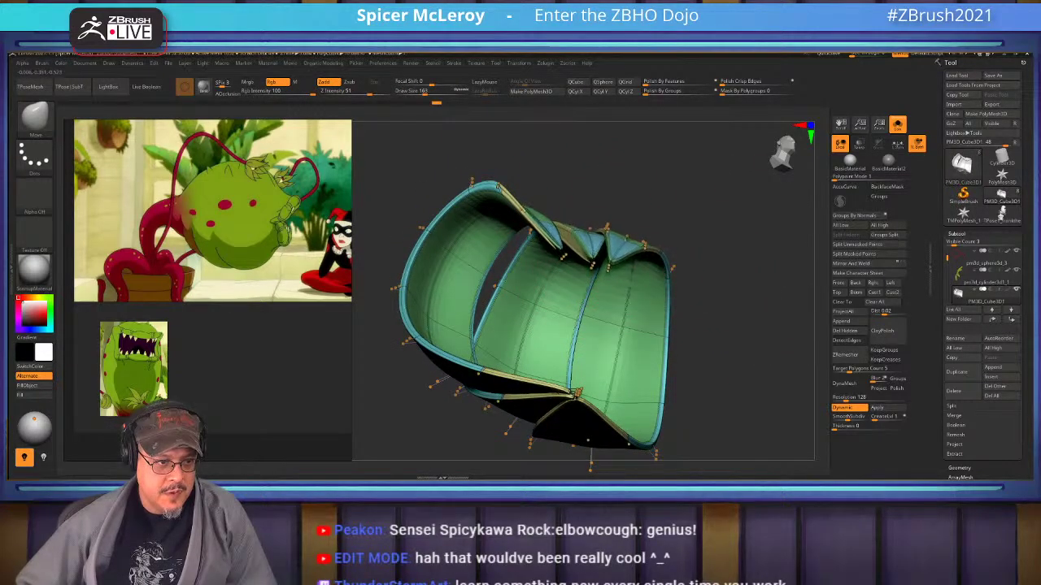
Undo the last change, turn dynamic subdivision off and bring back the hidden parts of the leaves.
{"action": "mouse_move", "coordinate": [701, 215]}
{"action": "left_mouse_down"}
{"action": "mouse_move", "coordinate": [773, 199]}
{"action": "mouse_move", "coordinate": [690, 215]}
{"action": "mouse_move", "coordinate": [773, 214]}
{"action": "mouse_move", "coordinate": [679, 275]}
{"action": "mouse_move", "coordinate": [761, 270]}
{"action": "mouse_move", "coordinate": [690, 267]}
{"action": "mouse_move", "coordinate": [732, 259]}
{"action": "mouse_move", "coordinate": [742, 258]}
{"action": "mouse_move", "coordinate": [644, 275]}
{"action": "left_mouse_up"}
{"action": "left_click_drag", "start_coordinate": [695, 371], "coordinate": [691, 301], "text": "alt"}
{"action": "key", "text": "ctrl+z"}
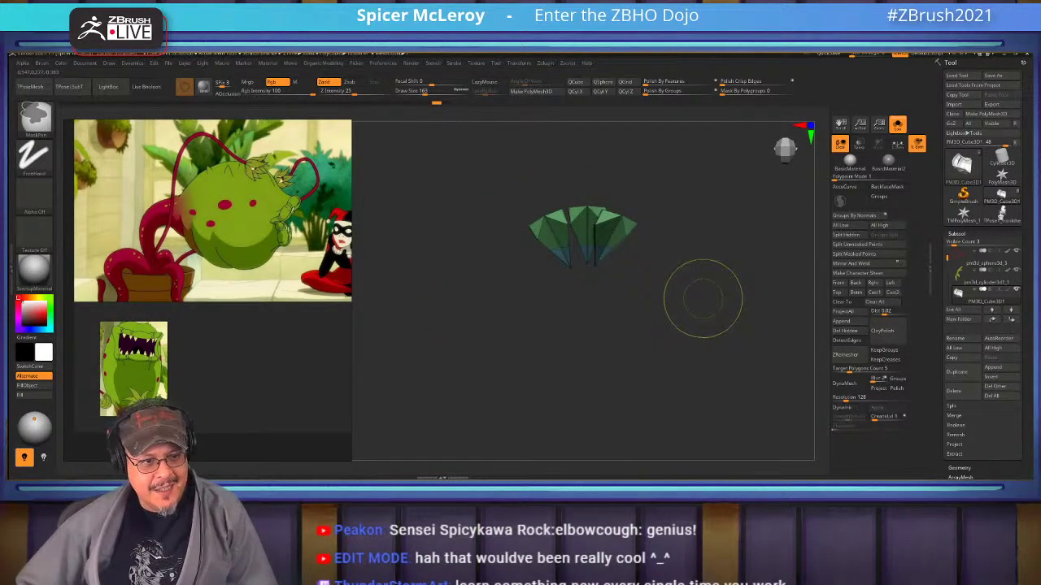
{"action": "left_click_drag", "start_coordinate": [700, 303], "coordinate": [703, 285]}
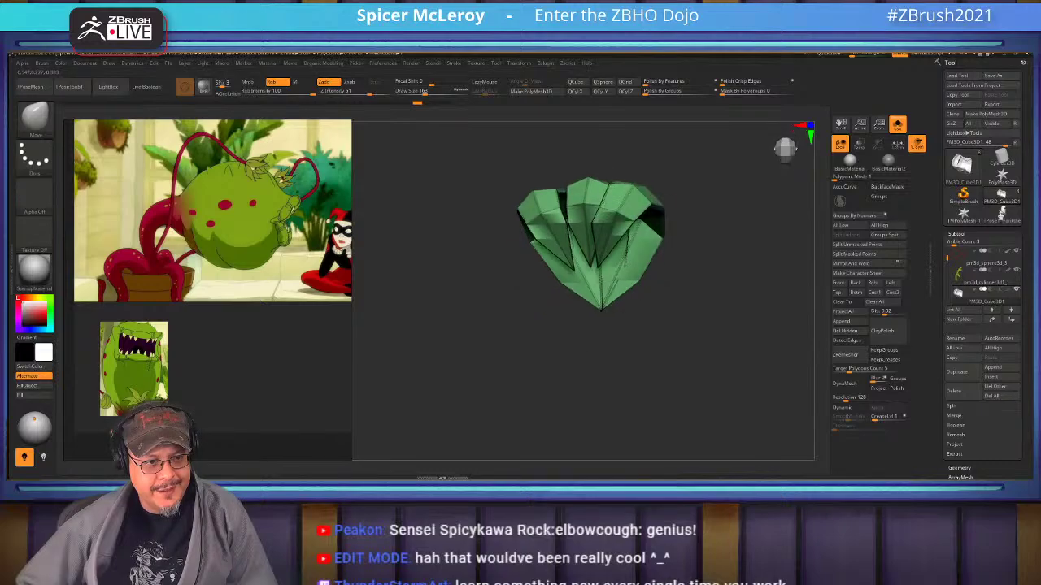
{"action": "left_click_drag", "start_coordinate": [756, 175], "coordinate": [769, 234], "text": "alt"}
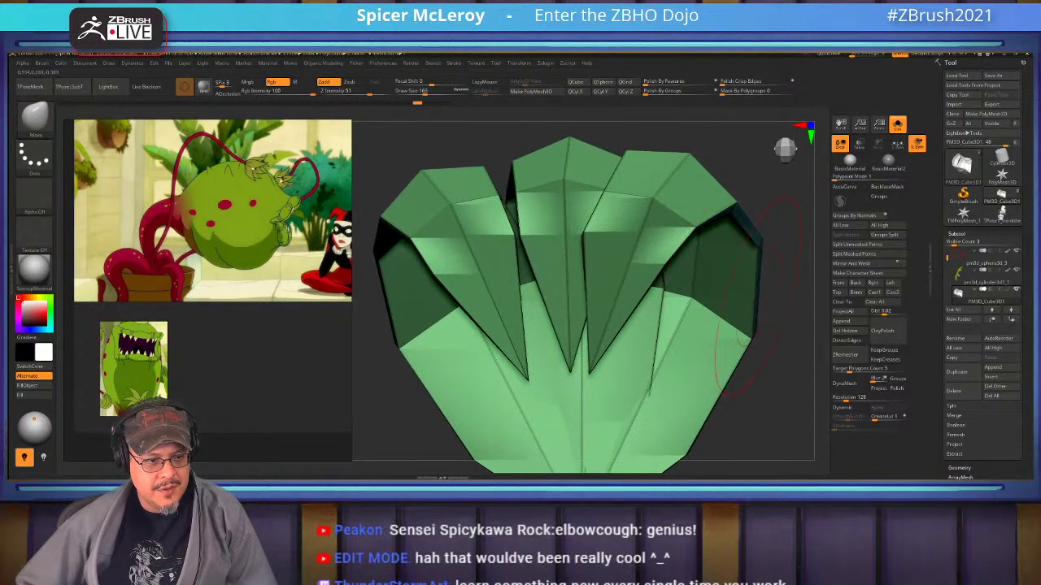
Insert an edge loop across the curled front tip of each of the three leaves with the ZModeler brush.
{"action": "key", "text": "b"}
{"action": "key", "text": "z"}
{"action": "key", "text": "m"}
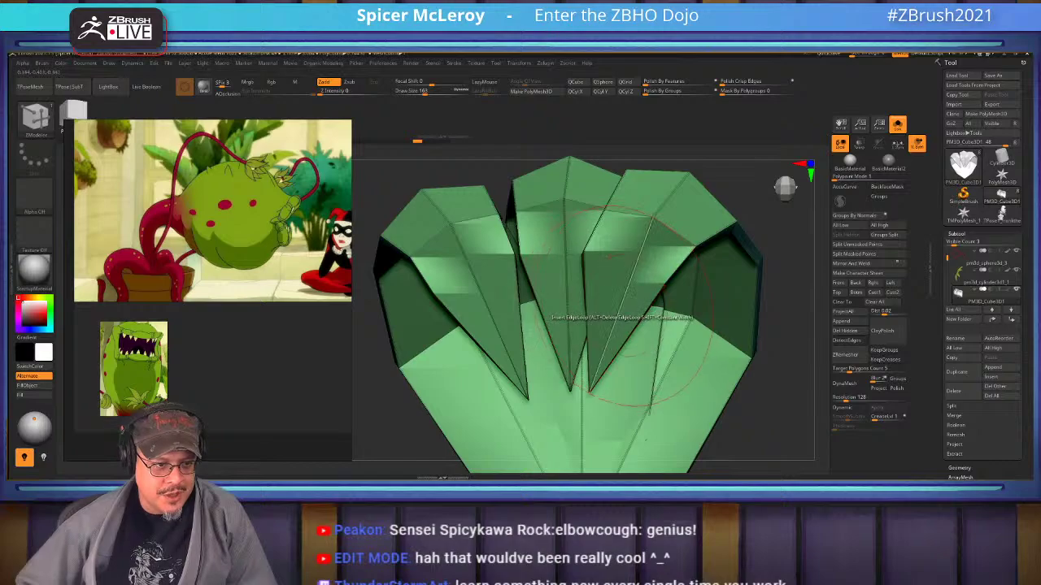
{"action": "left_click", "coordinate": [670, 249]}
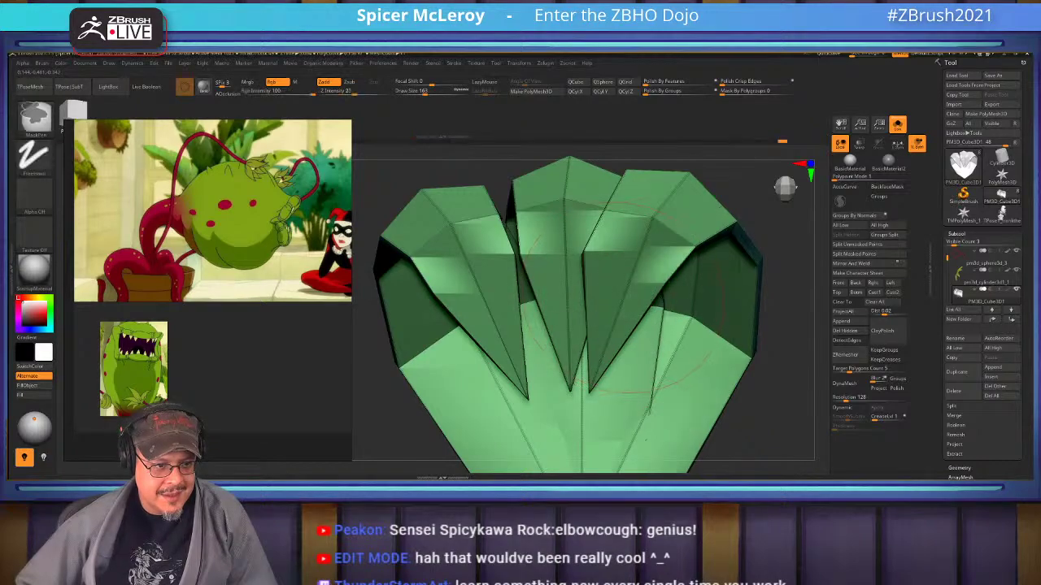
{"action": "left_click", "coordinate": [897, 124]}
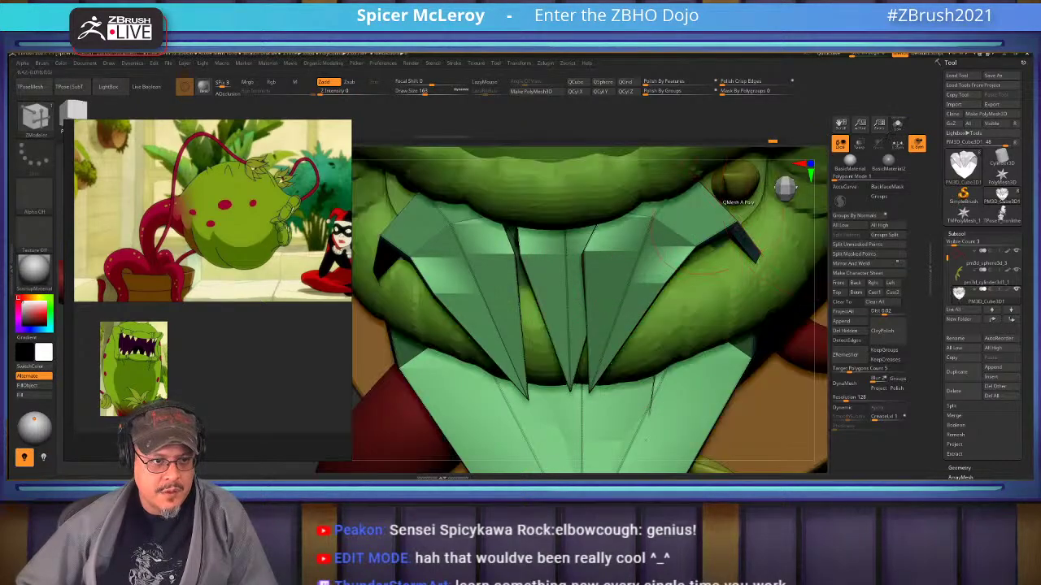
{"action": "left_click", "coordinate": [897, 125]}
{"action": "mouse_move", "coordinate": [651, 203]}
{"action": "right_mouse_down"}
{"action": "mouse_move", "coordinate": [521, 342]}
{"action": "mouse_move", "coordinate": [610, 415]}
{"action": "mouse_move", "coordinate": [474, 445]}
{"action": "mouse_move", "coordinate": [606, 349]}
{"action": "right_mouse_up"}
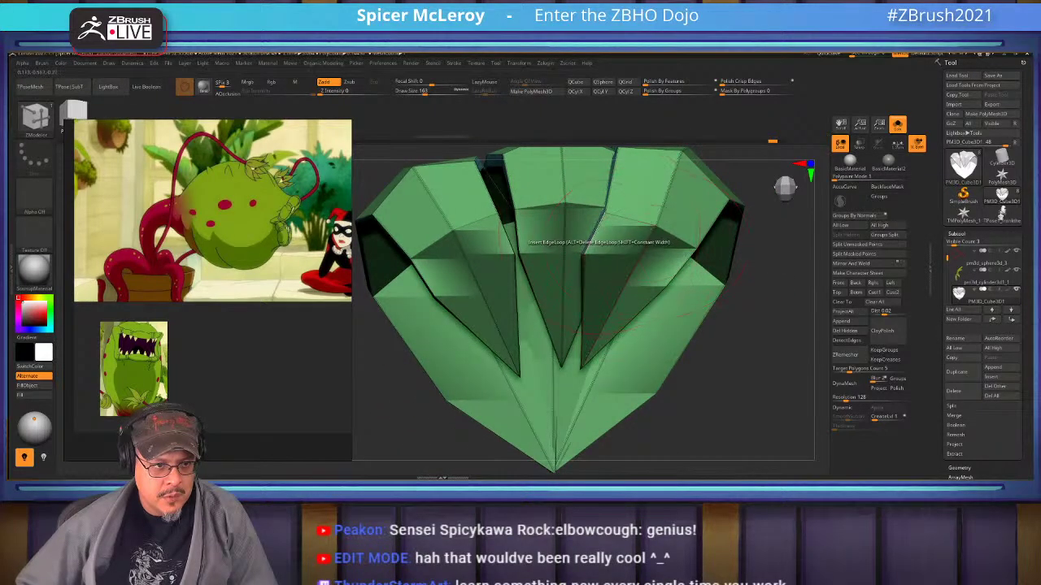
{"action": "left_click_drag", "start_coordinate": [599, 233], "coordinate": [593, 246]}
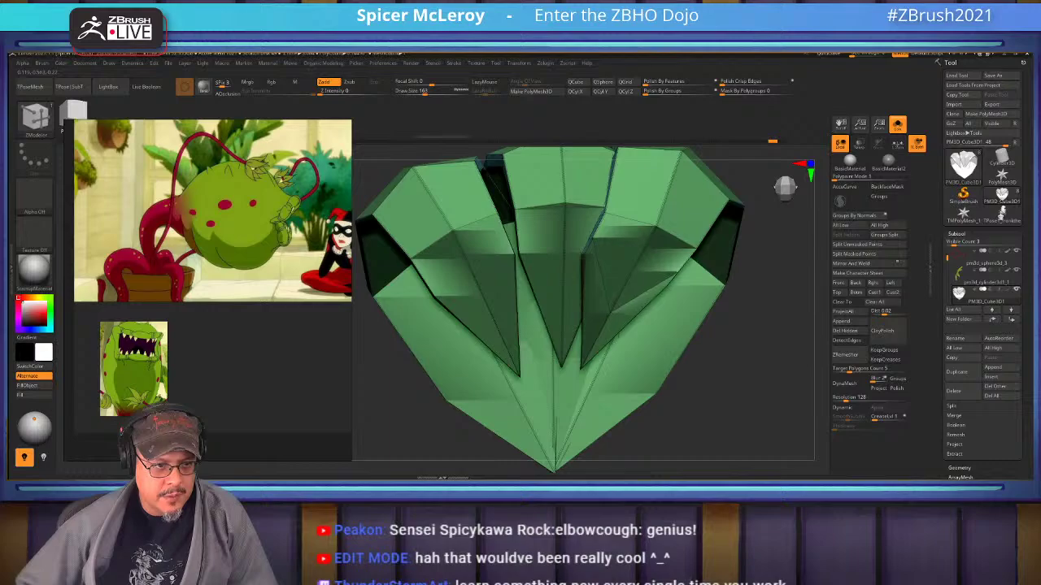
{"action": "left_click", "coordinate": [517, 247]}
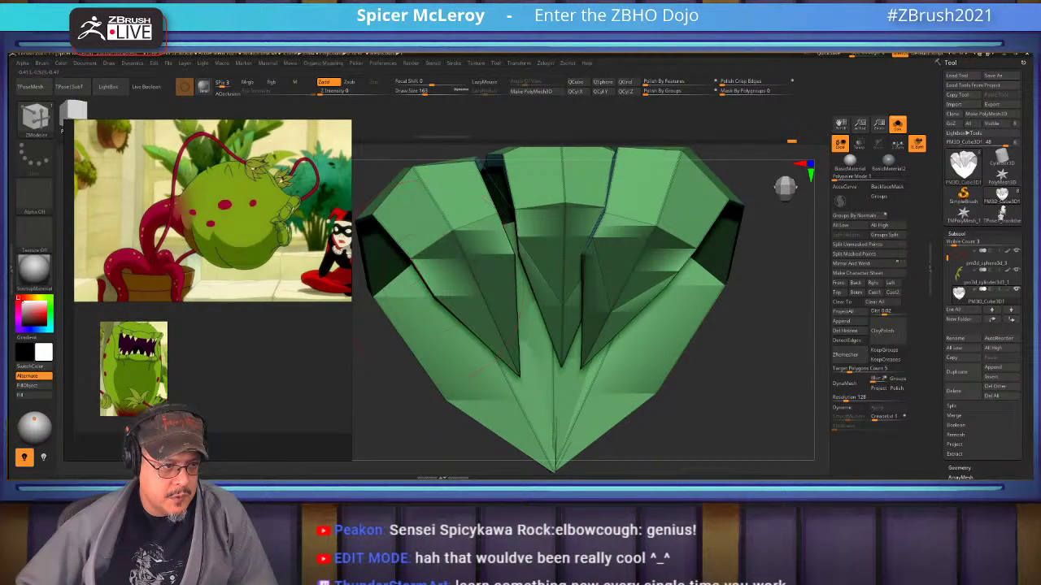
{"action": "left_click", "coordinate": [427, 283]}
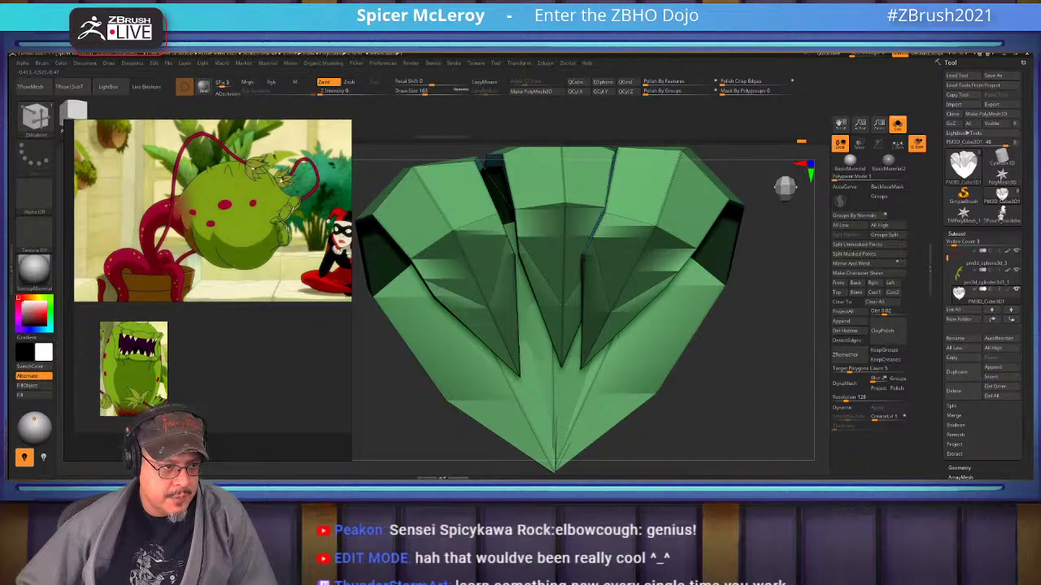
{"action": "mouse_move", "coordinate": [435, 277]}
{"action": "right_mouse_down"}
{"action": "mouse_move", "coordinate": [456, 329]}
{"action": "mouse_move", "coordinate": [618, 305]}
{"action": "mouse_move", "coordinate": [642, 289]}
{"action": "right_mouse_up"}
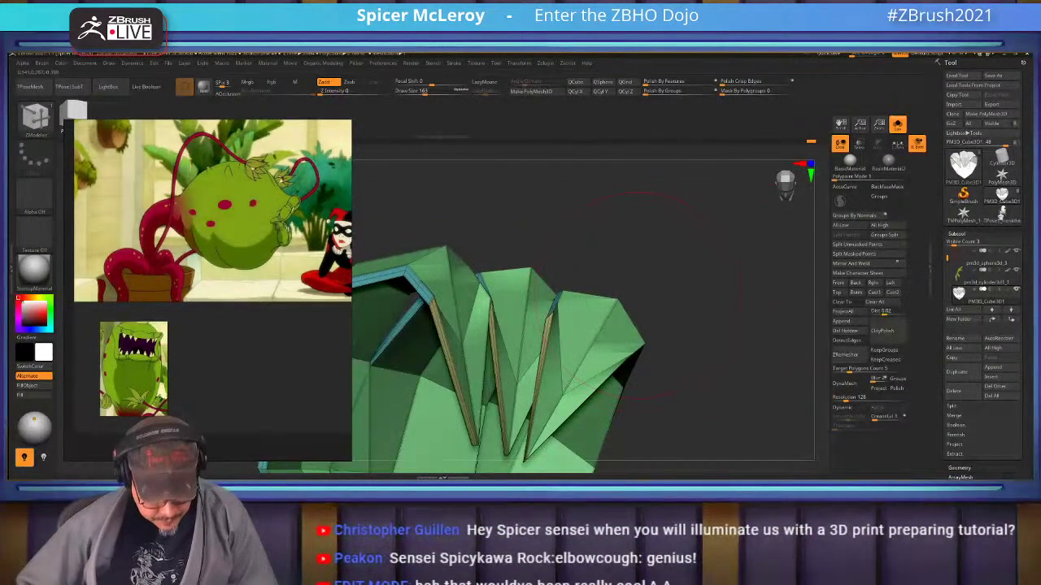
Switch to the Move brush with a draw size of about 116 and isolate a single leaf of the cluster.
{"action": "key", "text": "b"}
{"action": "key", "text": "m"}
{"action": "key", "text": "v"}
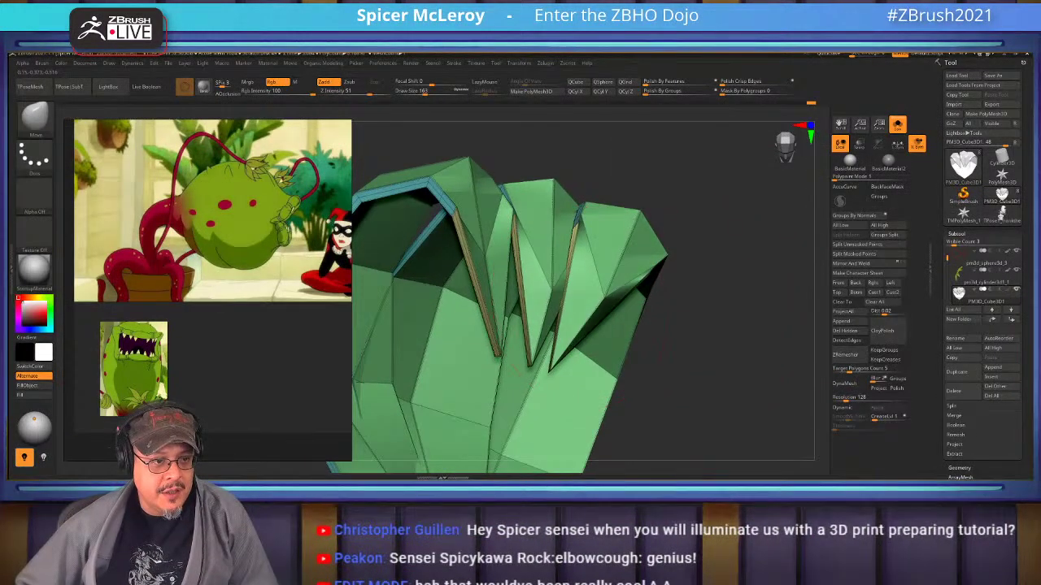
{"action": "mouse_move", "coordinate": [691, 276]}
{"action": "left_mouse_down"}
{"action": "mouse_move", "coordinate": [688, 293]}
{"action": "mouse_move", "coordinate": [691, 199]}
{"action": "mouse_move", "coordinate": [697, 225]}
{"action": "left_mouse_up"}
{"action": "left_click_drag", "start_coordinate": [591, 306], "coordinate": [585, 307]}
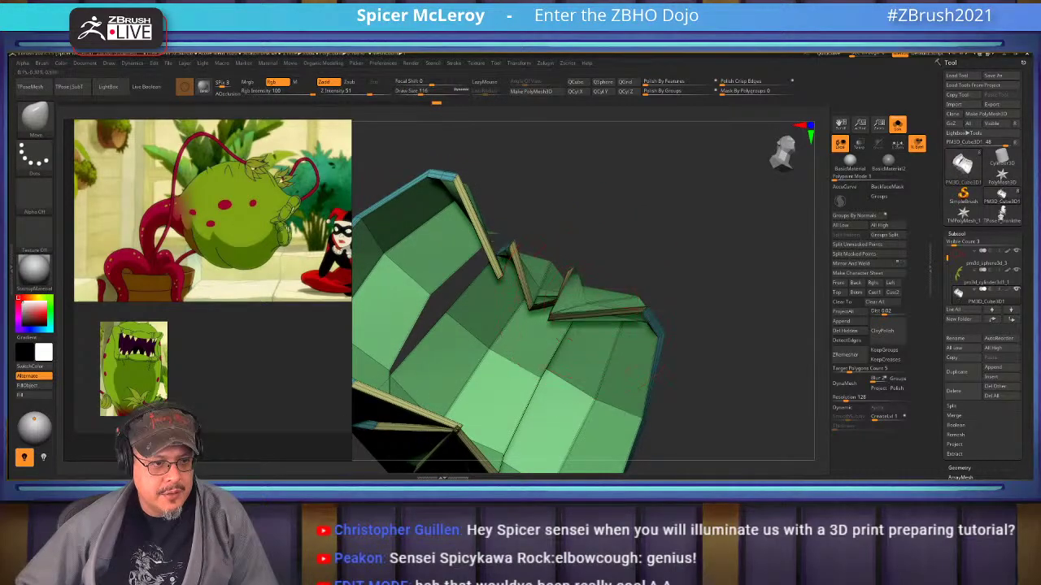
{"action": "key", "text": "ctrl+shift"}
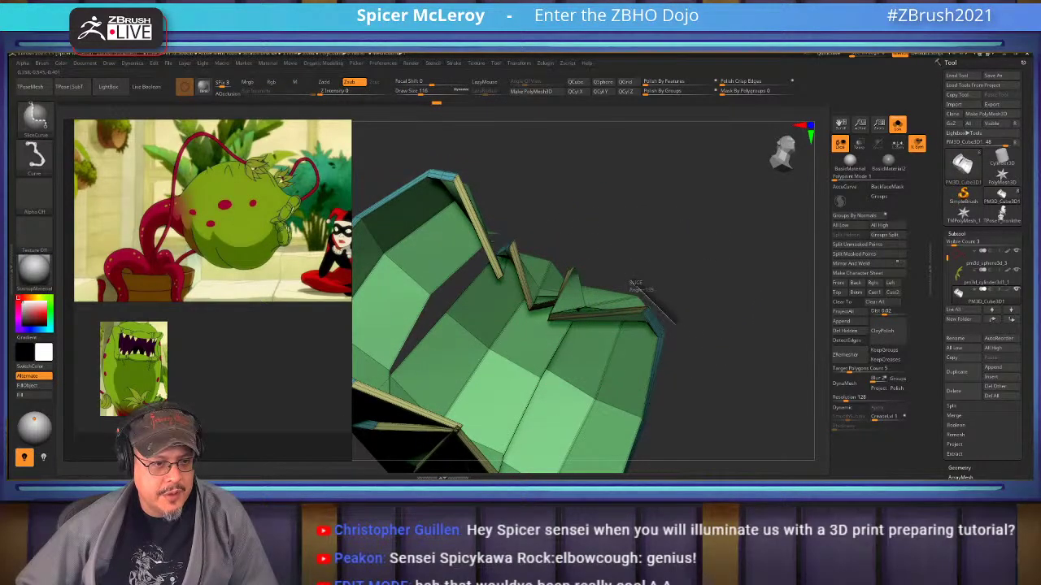
{"action": "mouse_move", "coordinate": [632, 280]}
{"action": "left_mouse_down", "text": "ctrl+shift"}
{"action": "mouse_move", "coordinate": [694, 317]}
{"action": "mouse_move", "coordinate": [700, 338]}
{"action": "mouse_move", "coordinate": [692, 291]}
{"action": "mouse_move", "coordinate": [701, 273]}
{"action": "mouse_move", "coordinate": [583, 269]}
{"action": "mouse_move", "coordinate": [687, 282]}
{"action": "mouse_move", "coordinate": [723, 259]}
{"action": "left_mouse_up", "text": "ctrl+shift"}
{"action": "key", "text": "ctrl+shift+a"}
{"action": "left_click", "coordinate": [651, 274], "text": "ctrl+shift"}
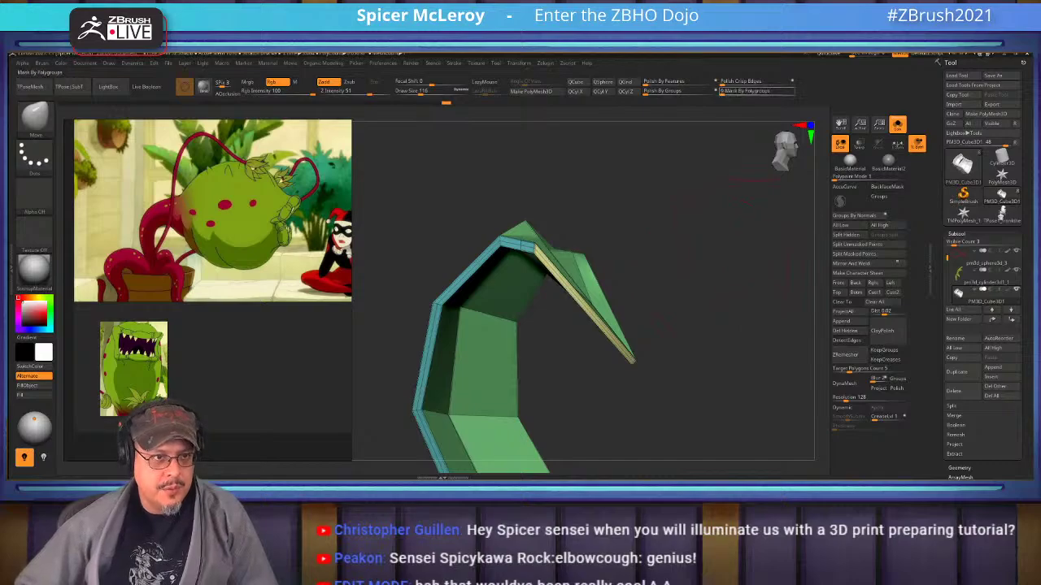
Try smoothing the isolated leaf with Polish By Features.
{"action": "left_click_drag", "start_coordinate": [653, 83], "coordinate": [656, 82]}
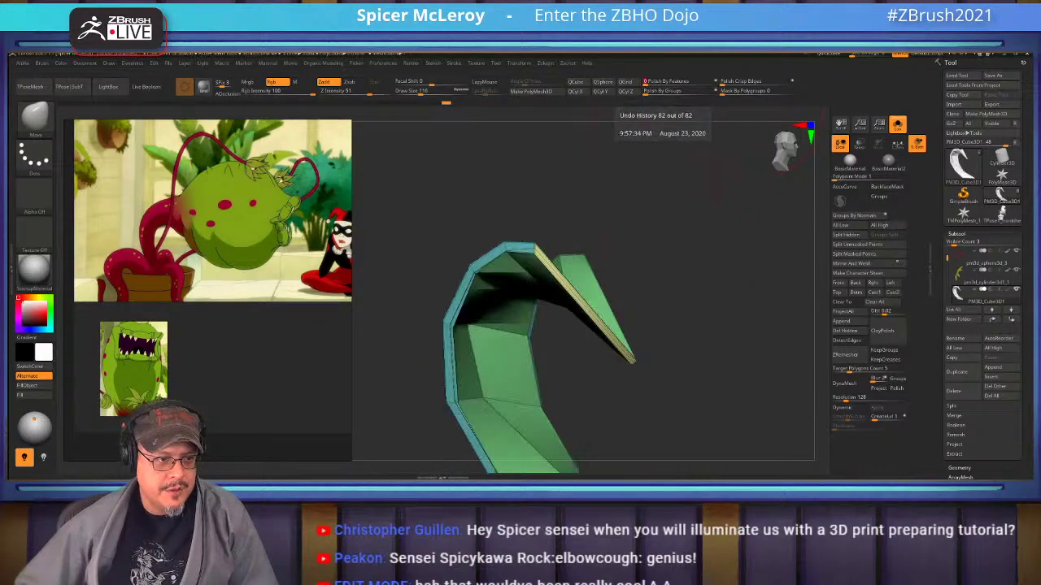
{"action": "mouse_move", "coordinate": [701, 208]}
{"action": "left_mouse_down"}
{"action": "mouse_move", "coordinate": [679, 261]}
{"action": "mouse_move", "coordinate": [706, 274]}
{"action": "left_mouse_up"}
{"action": "key", "text": "ctrl+z"}
Reshape the curled end of the isolated leaf with the Move brush at a draw size of 51.
{"action": "left_click_drag", "start_coordinate": [655, 232], "coordinate": [582, 342]}
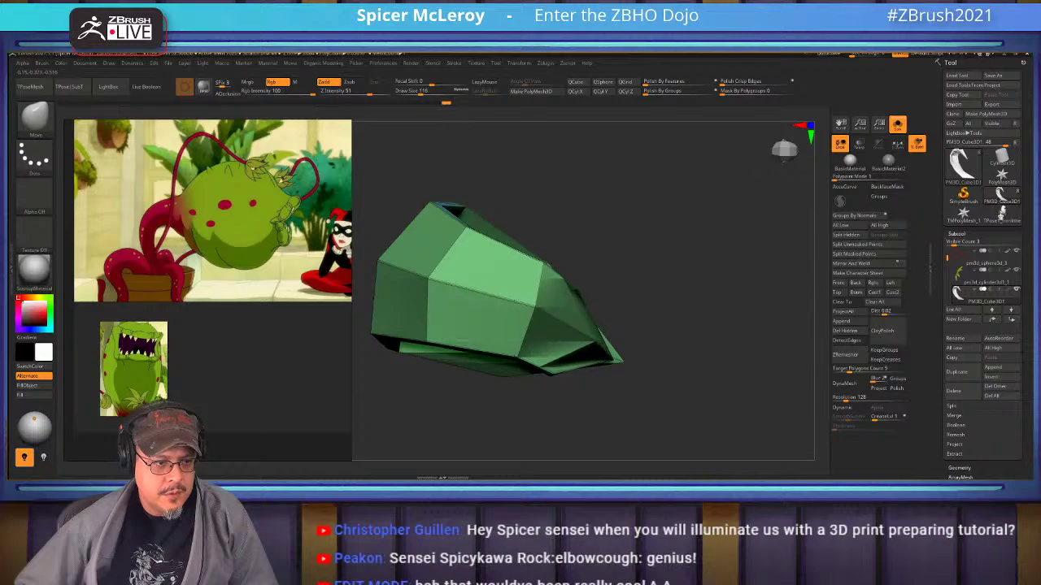
{"action": "mouse_move", "coordinate": [675, 350]}
{"action": "left_mouse_down"}
{"action": "mouse_move", "coordinate": [575, 338]}
{"action": "mouse_move", "coordinate": [553, 285]}
{"action": "mouse_move", "coordinate": [528, 268]}
{"action": "left_mouse_up"}
{"action": "left_click_drag", "start_coordinate": [488, 314], "coordinate": [504, 309]}
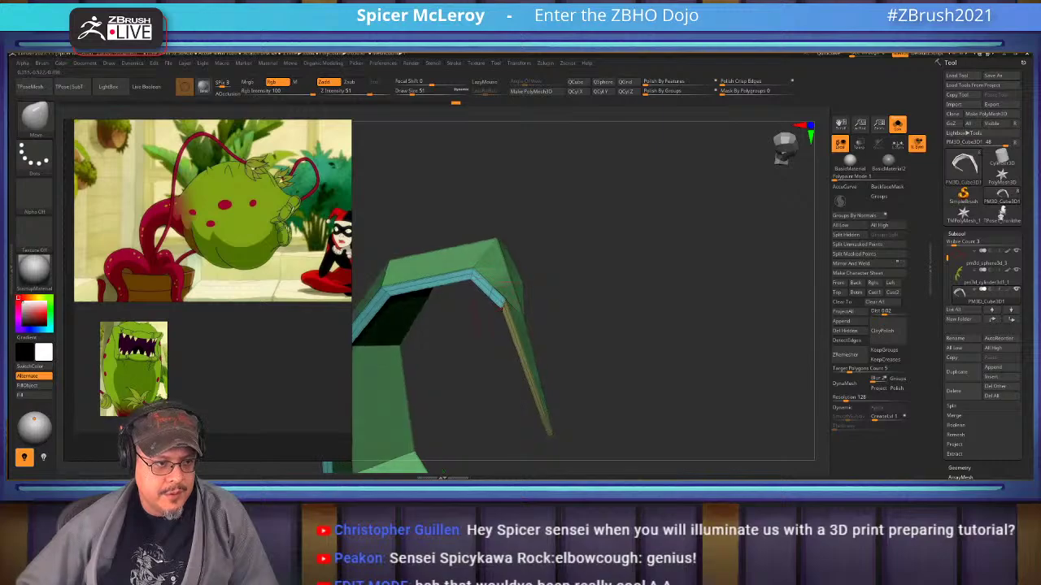
{"action": "left_click_drag", "start_coordinate": [517, 348], "coordinate": [513, 350]}
{"action": "mouse_move", "coordinate": [618, 342]}
{"action": "left_mouse_down"}
{"action": "mouse_move", "coordinate": [505, 362]}
{"action": "mouse_move", "coordinate": [543, 294]}
{"action": "left_mouse_up"}
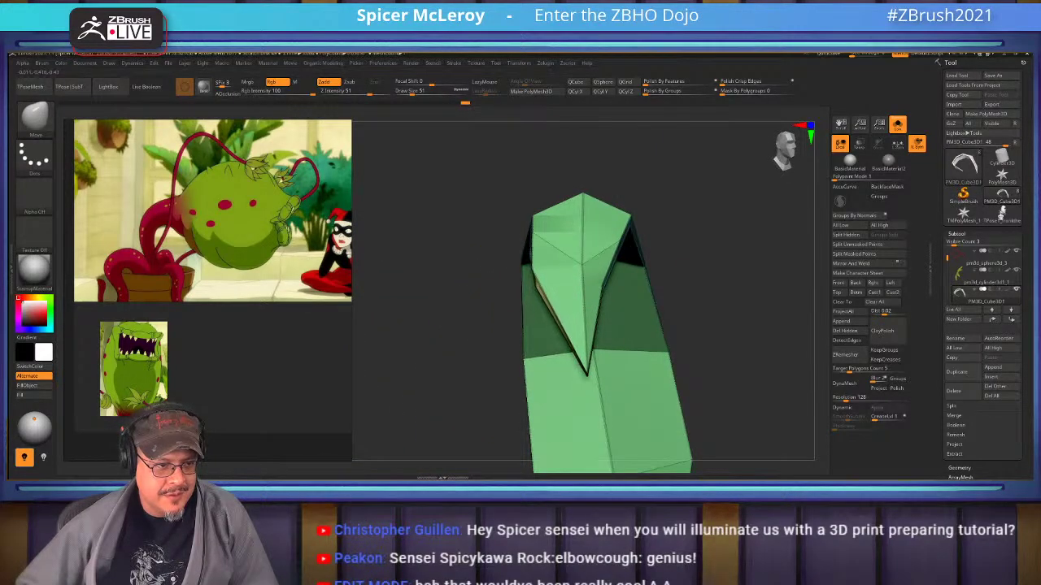
{"action": "mouse_move", "coordinate": [480, 349]}
{"action": "left_mouse_down"}
{"action": "mouse_move", "coordinate": [593, 345]}
{"action": "mouse_move", "coordinate": [590, 297]}
{"action": "mouse_move", "coordinate": [693, 322]}
{"action": "left_mouse_up"}
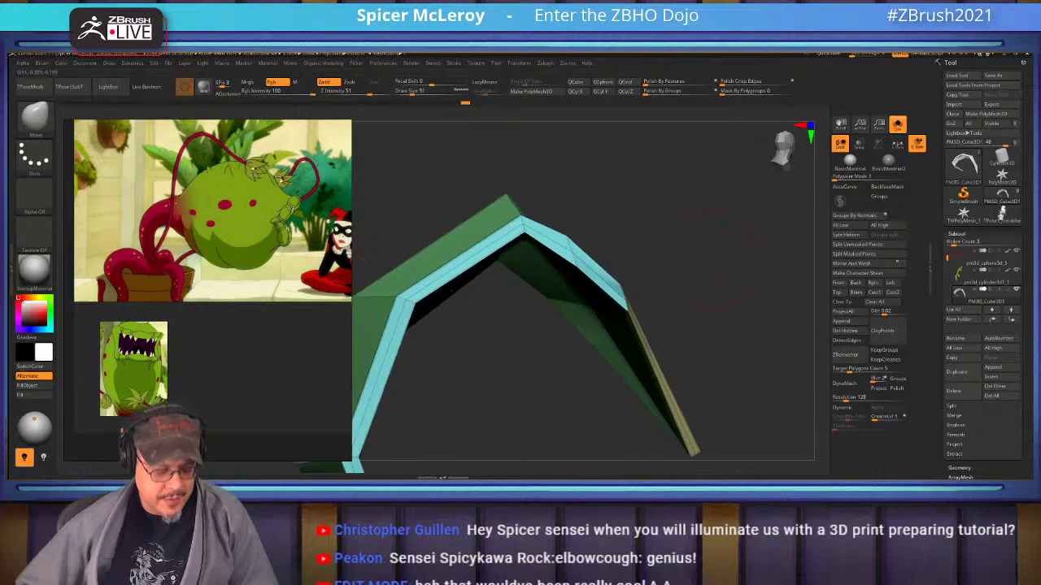
Delete the lengthwise middle edge loop from the leaf's thickness using ZModeler and smooth the leaf with Polish By Features.
{"action": "key", "text": "b"}
{"action": "key", "text": "z"}
{"action": "key", "text": "m"}
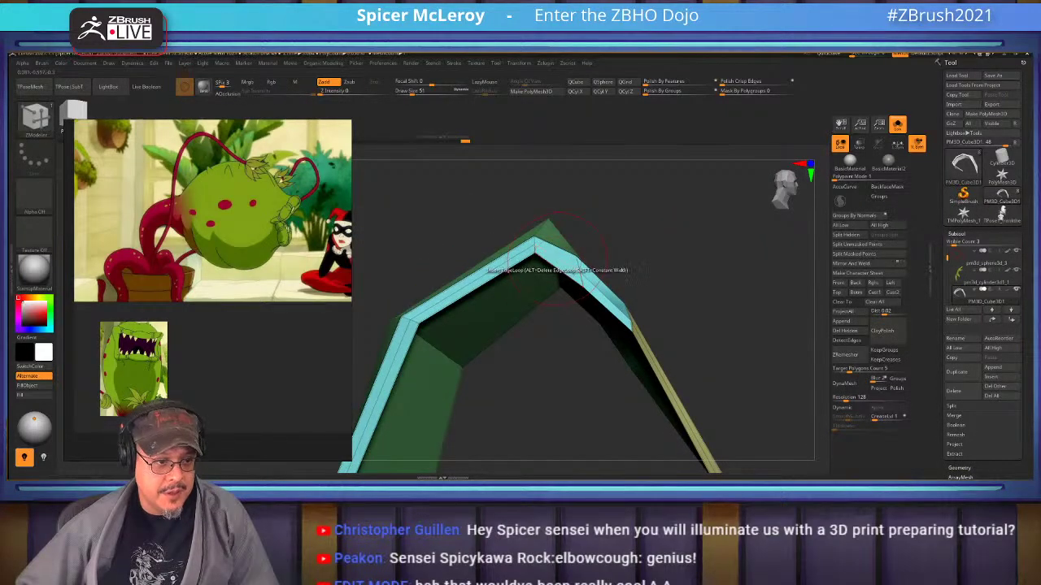
{"action": "left_click", "coordinate": [563, 260], "text": "alt"}
{"action": "left_click_drag", "start_coordinate": [561, 358], "coordinate": [484, 394]}
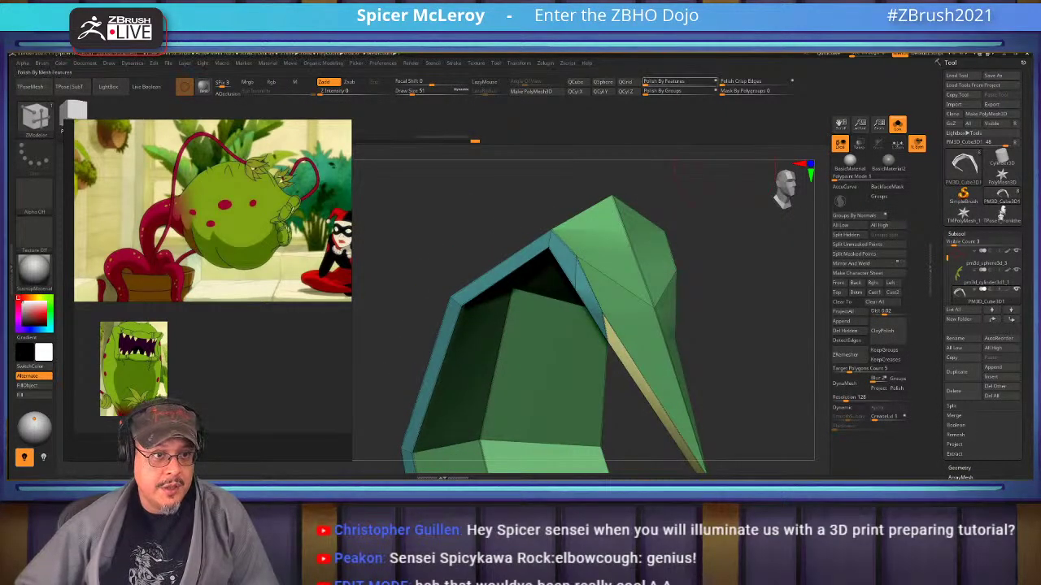
{"action": "mouse_move", "coordinate": [671, 175]}
{"action": "left_mouse_down"}
{"action": "mouse_move", "coordinate": [701, 248]}
{"action": "mouse_move", "coordinate": [704, 204]}
{"action": "mouse_move", "coordinate": [581, 224]}
{"action": "mouse_move", "coordinate": [630, 232]}
{"action": "mouse_move", "coordinate": [391, 244]}
{"action": "left_mouse_up"}
Undo the last edits made to the leaf's curled tip.
{"action": "mouse_move", "coordinate": [598, 276]}
{"action": "left_mouse_down"}
{"action": "mouse_move", "coordinate": [655, 267]}
{"action": "mouse_move", "coordinate": [488, 272]}
{"action": "mouse_move", "coordinate": [590, 269]}
{"action": "left_mouse_up"}
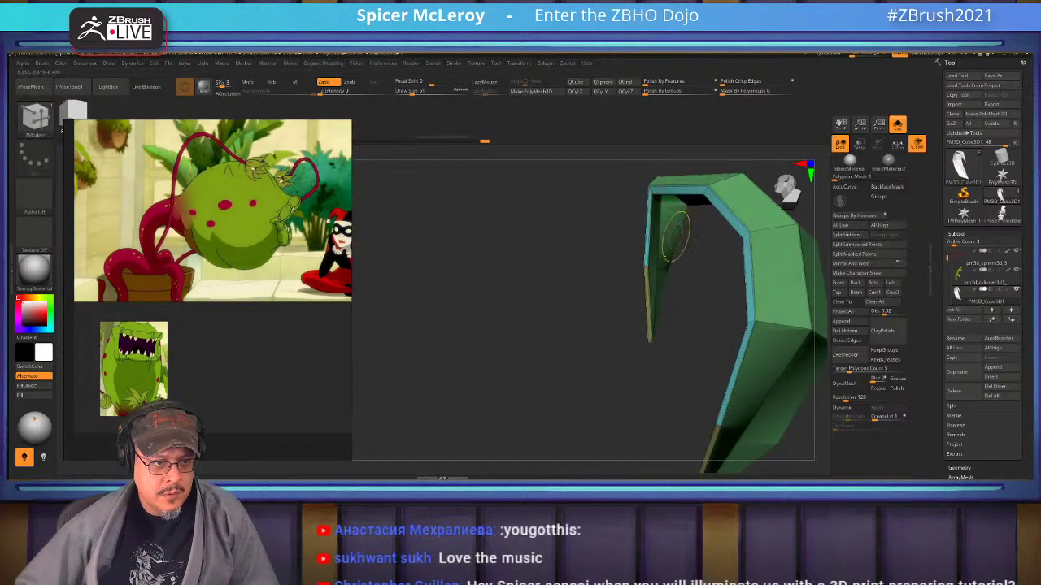
{"action": "key", "text": "ctrl+z"}
{"action": "left_click_drag", "start_coordinate": [512, 250], "coordinate": [567, 243]}
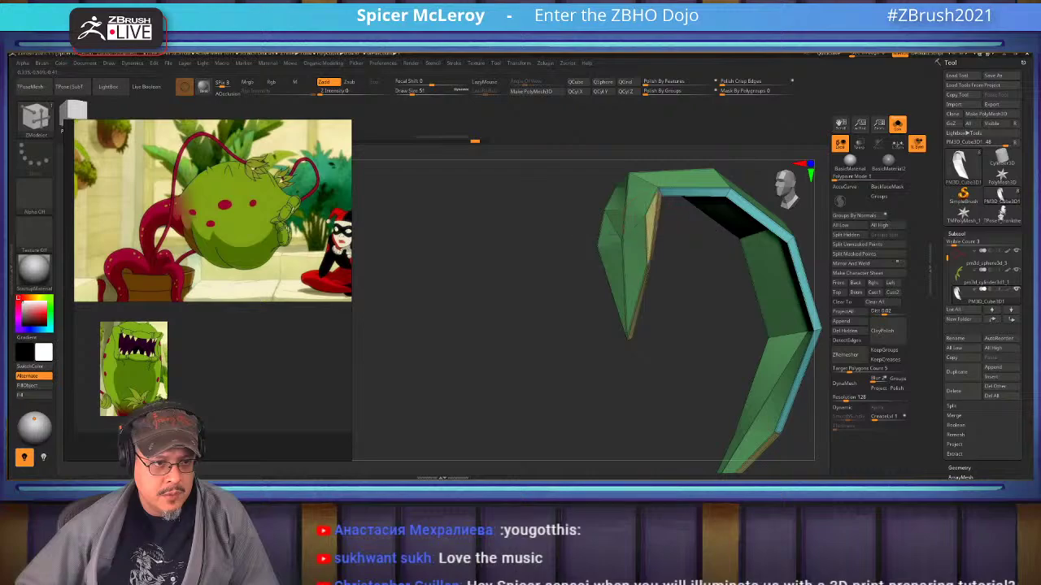
{"action": "key", "text": "ctrl+z"}
Adjust the side edge of the leaf's curled tip with the Move brush.
{"action": "key", "text": "b"}
{"action": "key", "text": "m"}
{"action": "key", "text": "v"}
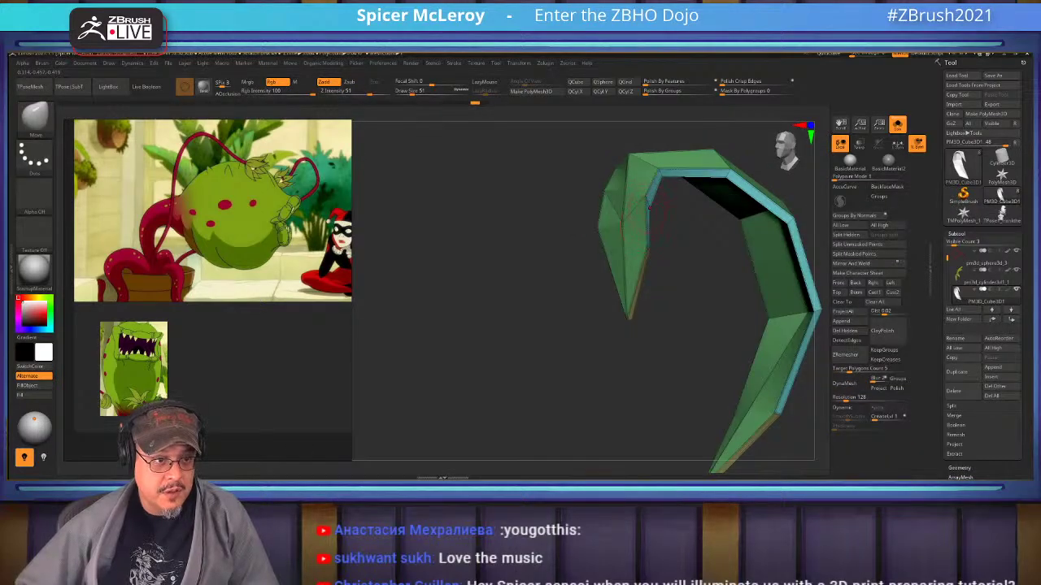
{"action": "left_click_drag", "start_coordinate": [647, 213], "coordinate": [653, 209]}
{"action": "mouse_move", "coordinate": [545, 236]}
{"action": "left_mouse_down"}
{"action": "mouse_move", "coordinate": [688, 203]}
{"action": "mouse_move", "coordinate": [756, 202]}
{"action": "left_mouse_up"}
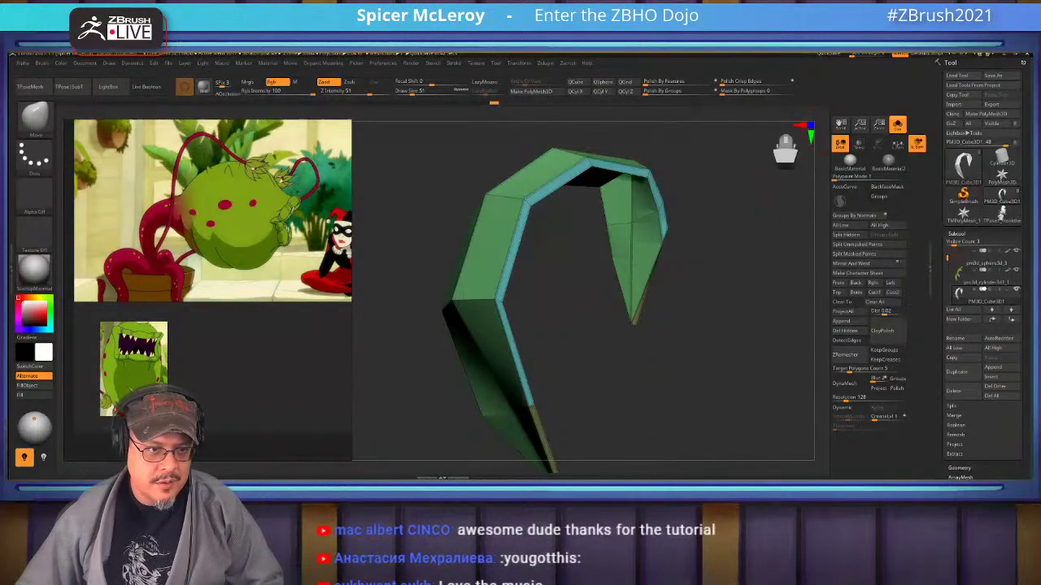
Switch to the browser and review XMD Academy's Moving Between Dimensions: 3D Printing Mastery course, including its curriculum and on-demand signup.
{"action": "left_click_drag", "start_coordinate": [1032, 166], "coordinate": [614, 53]}
{"action": "scroll", "coordinate": [601, 260], "scroll_direction": "down", "scroll_amount": 4}
{"action": "scroll", "coordinate": [517, 309], "scroll_direction": "down", "scroll_amount": 3}
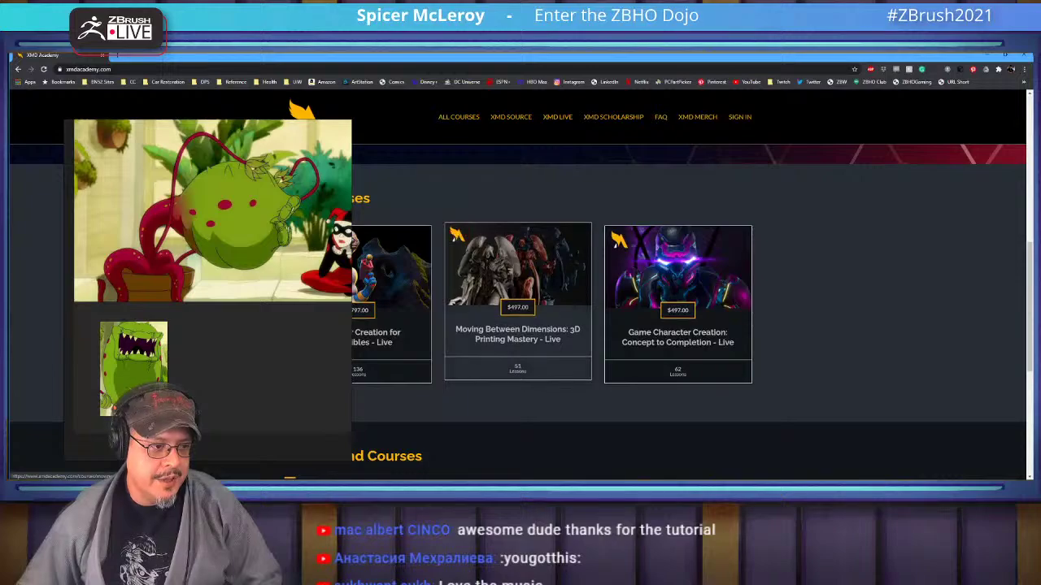
{"action": "left_click", "coordinate": [518, 301]}
{"action": "scroll", "coordinate": [517, 300], "scroll_direction": "down", "scroll_amount": 3}
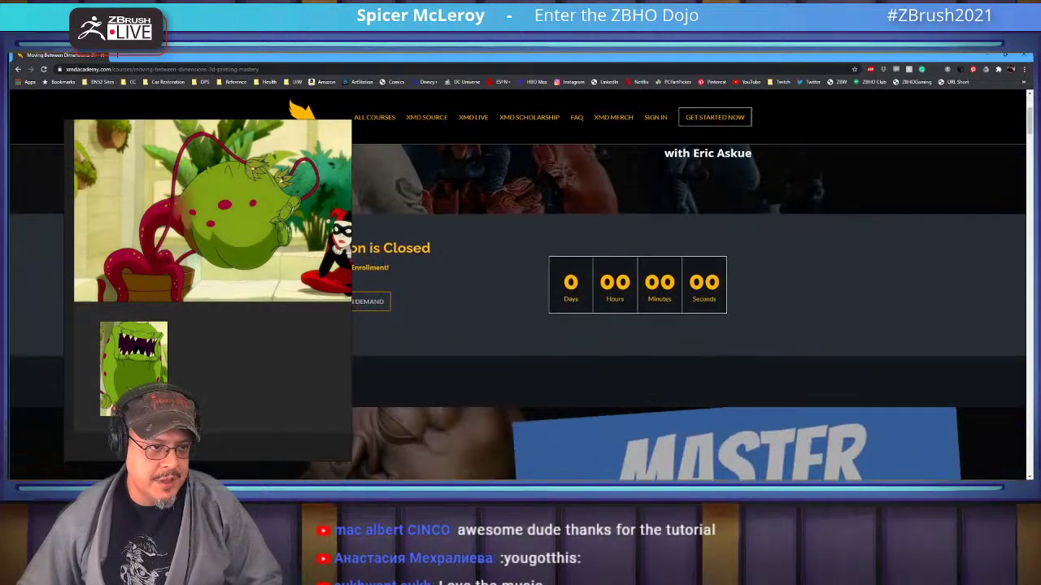
{"action": "scroll", "coordinate": [517, 301], "scroll_direction": "up", "scroll_amount": 3}
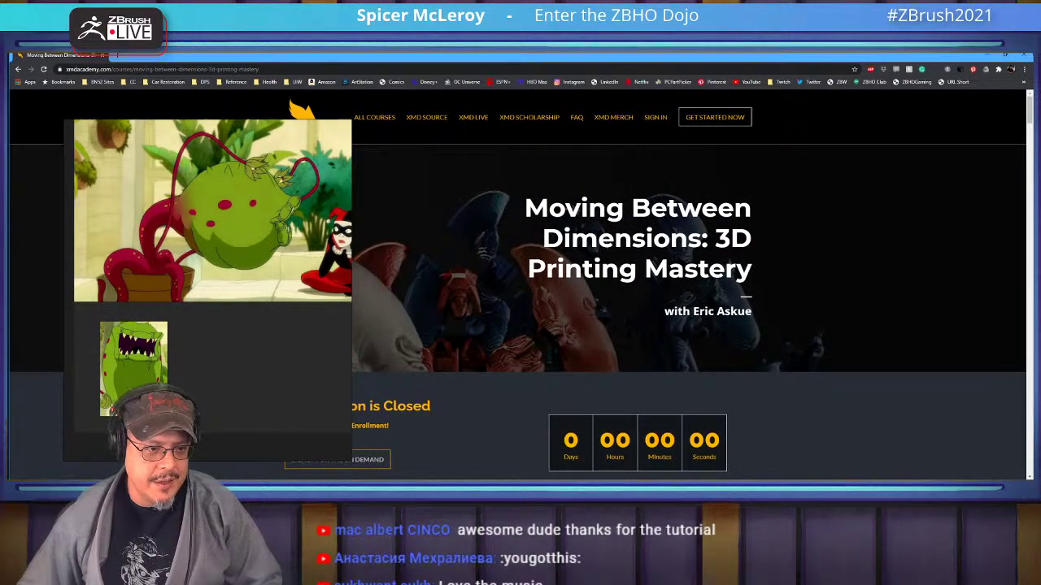
{"action": "scroll", "coordinate": [517, 309], "scroll_direction": "down", "scroll_amount": 10}
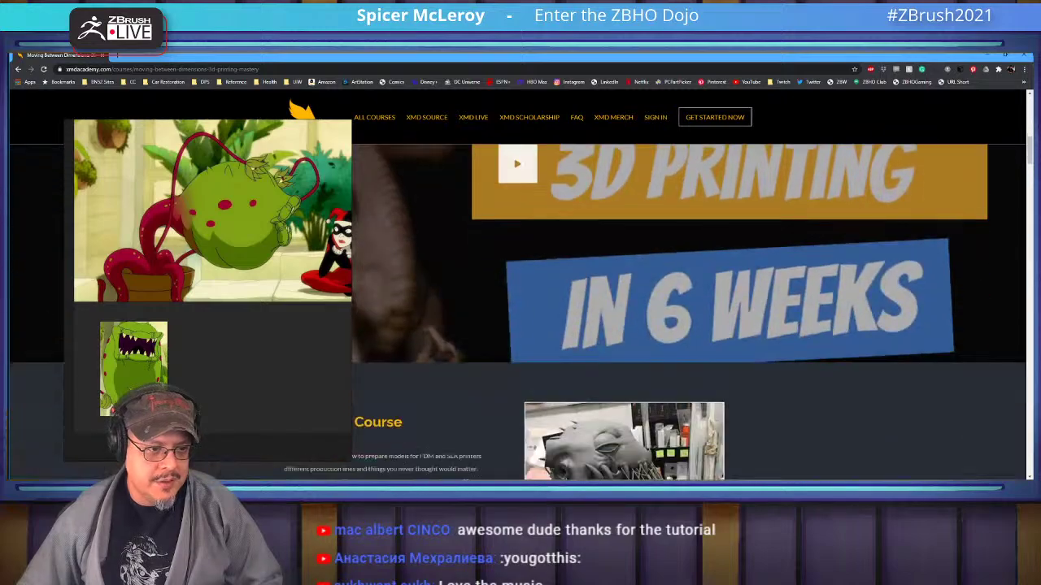
{"action": "scroll", "coordinate": [517, 309], "scroll_direction": "down", "scroll_amount": 12}
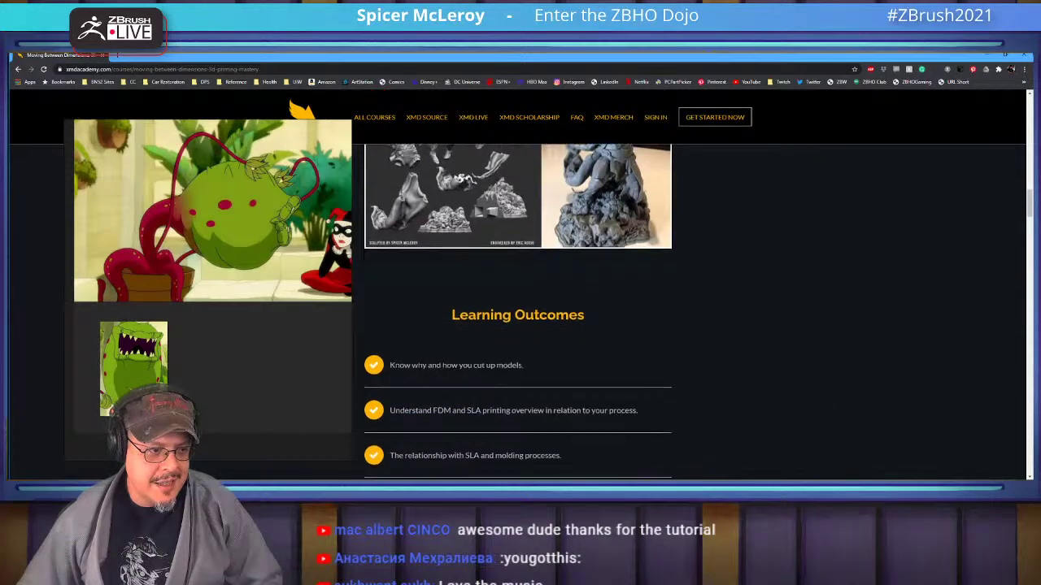
{"action": "scroll", "coordinate": [517, 309], "scroll_direction": "down", "scroll_amount": 6}
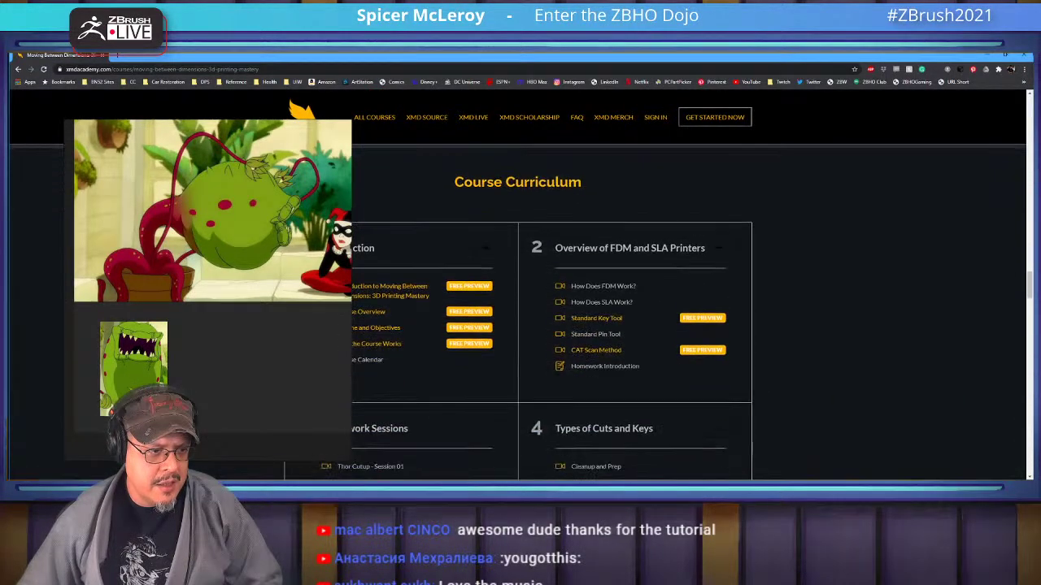
{"action": "scroll", "coordinate": [517, 309], "scroll_direction": "up", "scroll_amount": 20}
{"action": "scroll", "coordinate": [517, 309], "scroll_direction": "down", "scroll_amount": 1}
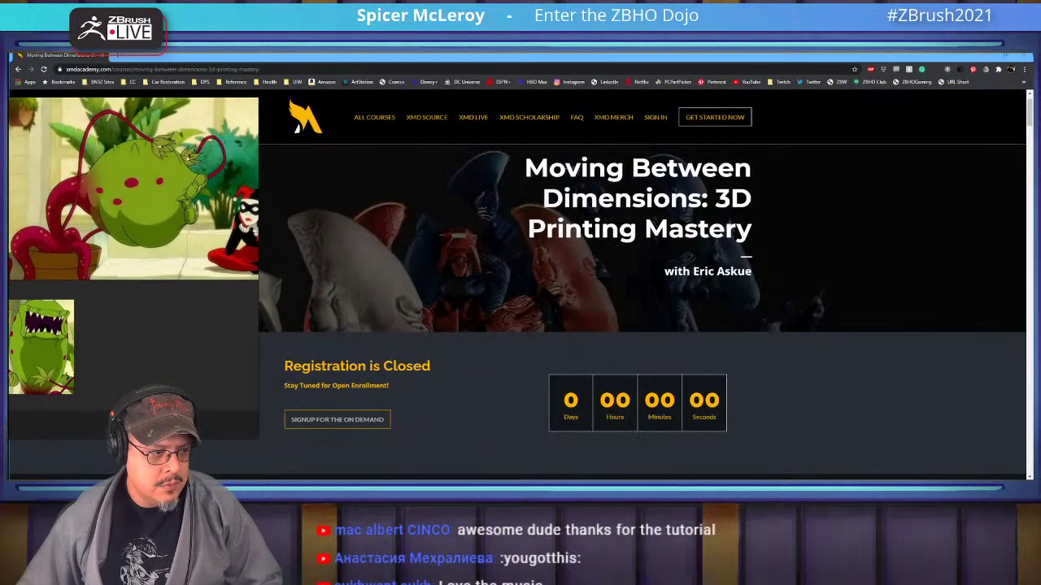
{"action": "left_click", "coordinate": [338, 419]}
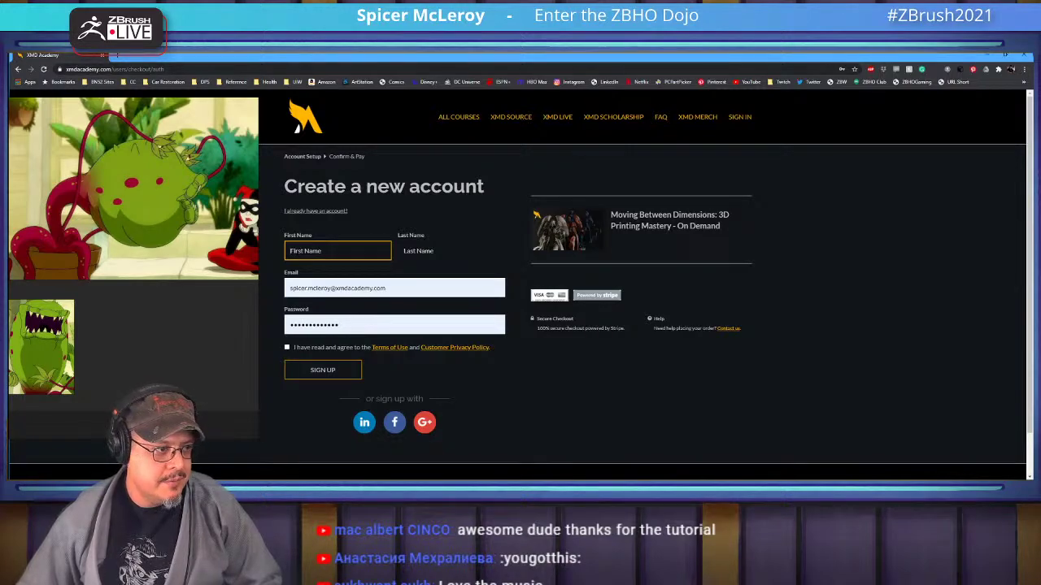
Switch back to ZBrush and refine the side edge of the leaf's curled tip, reducing the draw size to 16.
{"action": "key", "text": "alt+Tab"}
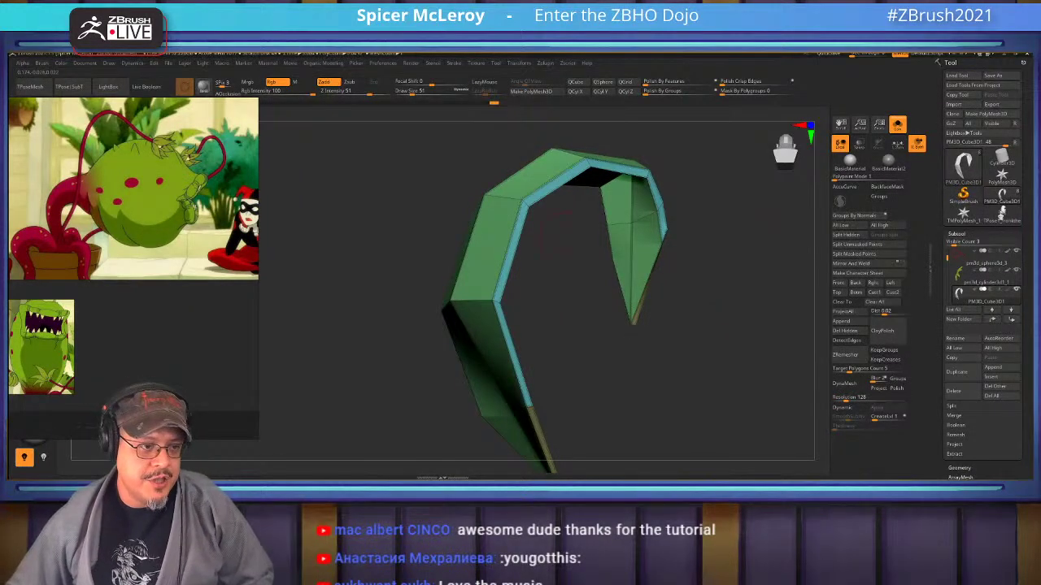
{"action": "left_click_drag", "start_coordinate": [723, 362], "coordinate": [707, 256]}
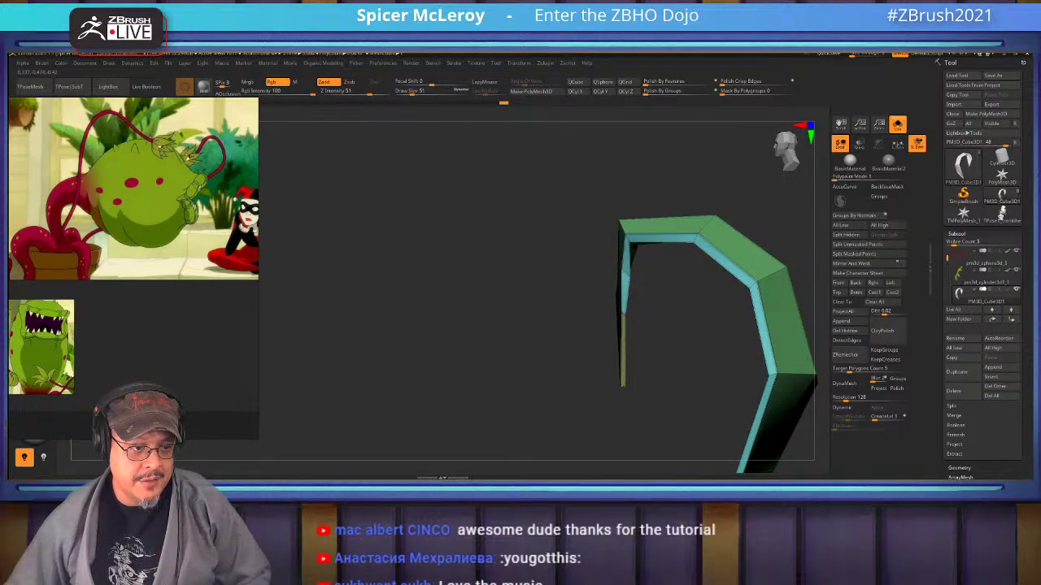
{"action": "mouse_move", "coordinate": [594, 285]}
{"action": "left_mouse_down"}
{"action": "mouse_move", "coordinate": [611, 284]}
{"action": "mouse_move", "coordinate": [582, 288]}
{"action": "mouse_move", "coordinate": [609, 293]}
{"action": "left_mouse_up"}
{"action": "key", "text": "s"}
{"action": "mouse_move", "coordinate": [699, 342]}
{"action": "left_mouse_down"}
{"action": "mouse_move", "coordinate": [521, 358]}
{"action": "mouse_move", "coordinate": [590, 325]}
{"action": "mouse_move", "coordinate": [553, 326]}
{"action": "mouse_move", "coordinate": [675, 270]}
{"action": "mouse_move", "coordinate": [620, 304]}
{"action": "mouse_move", "coordinate": [601, 302]}
{"action": "mouse_move", "coordinate": [621, 291]}
{"action": "left_mouse_up"}
{"action": "key", "text": "s"}
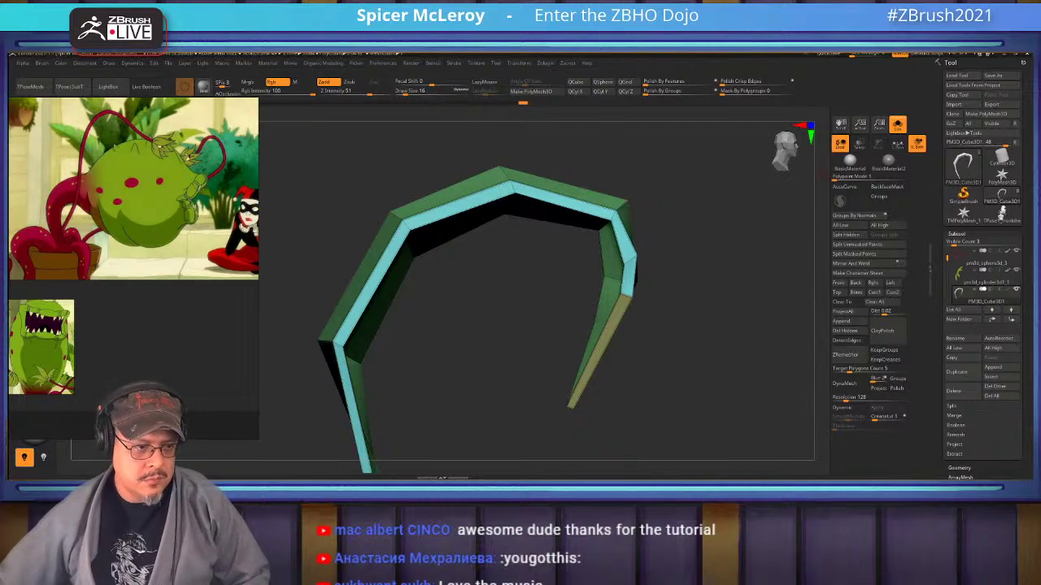
{"action": "left_click", "coordinate": [782, 133]}
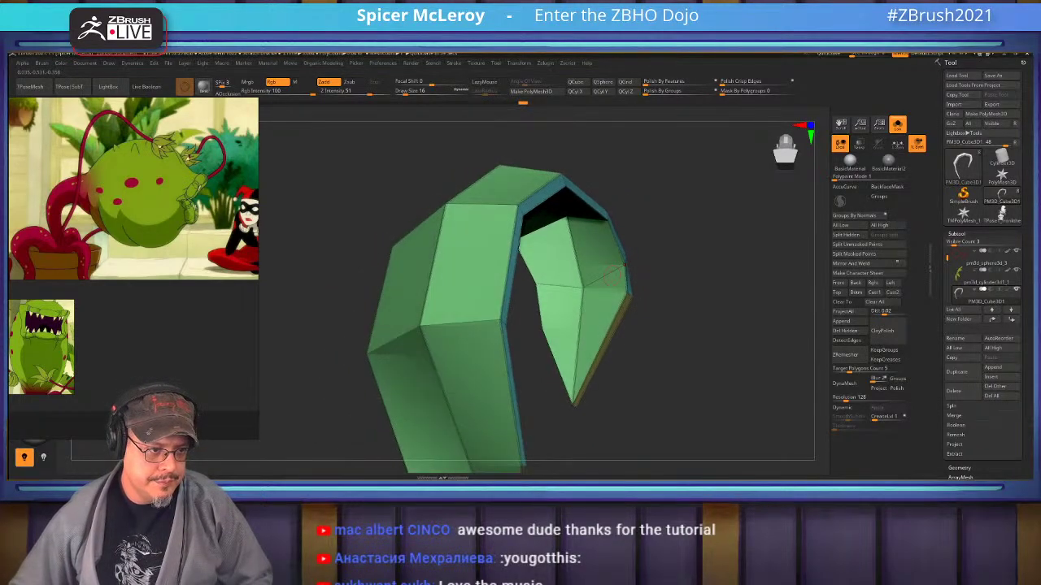
{"action": "left_click_drag", "start_coordinate": [683, 275], "coordinate": [561, 266]}
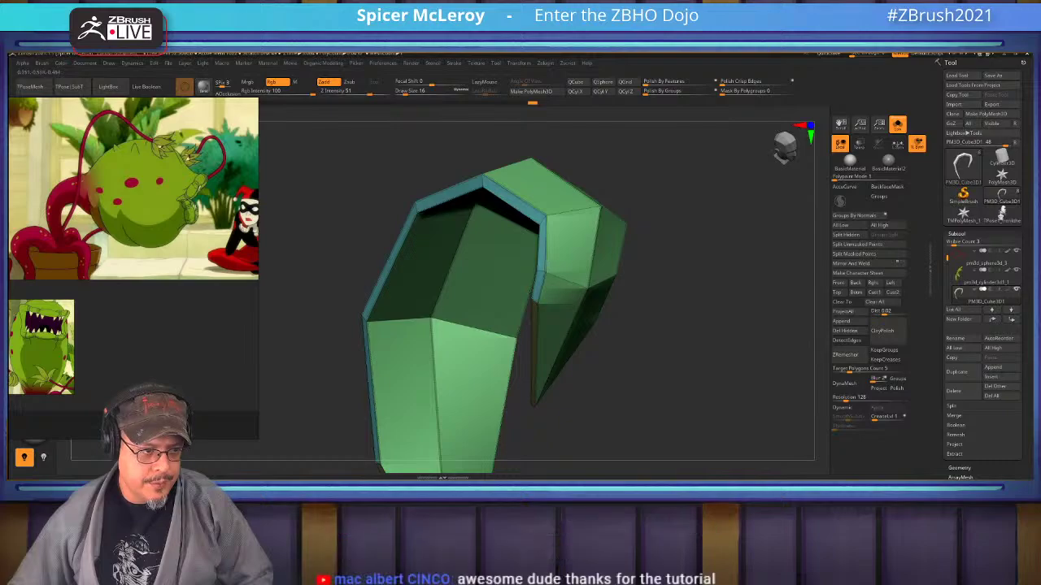
{"action": "left_click_drag", "start_coordinate": [683, 276], "coordinate": [622, 281]}
{"action": "left_click_drag", "start_coordinate": [786, 145], "coordinate": [784, 149]}
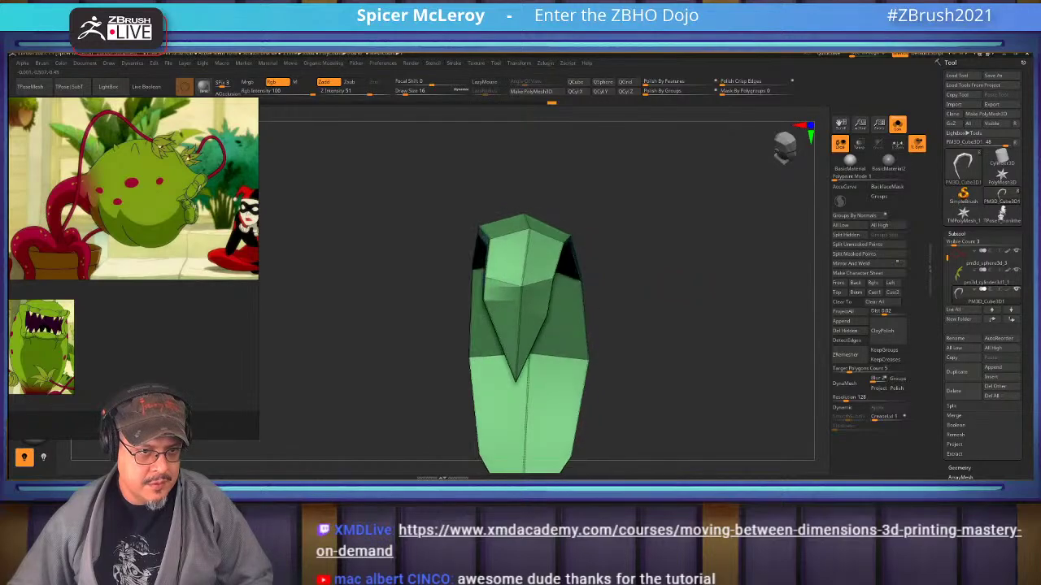
Turn on Dynamic subdivision for the isolated leaf and unhide the rest of the leaf cluster.
{"action": "left_click", "coordinate": [697, 283]}
{"action": "left_click", "coordinate": [849, 407]}
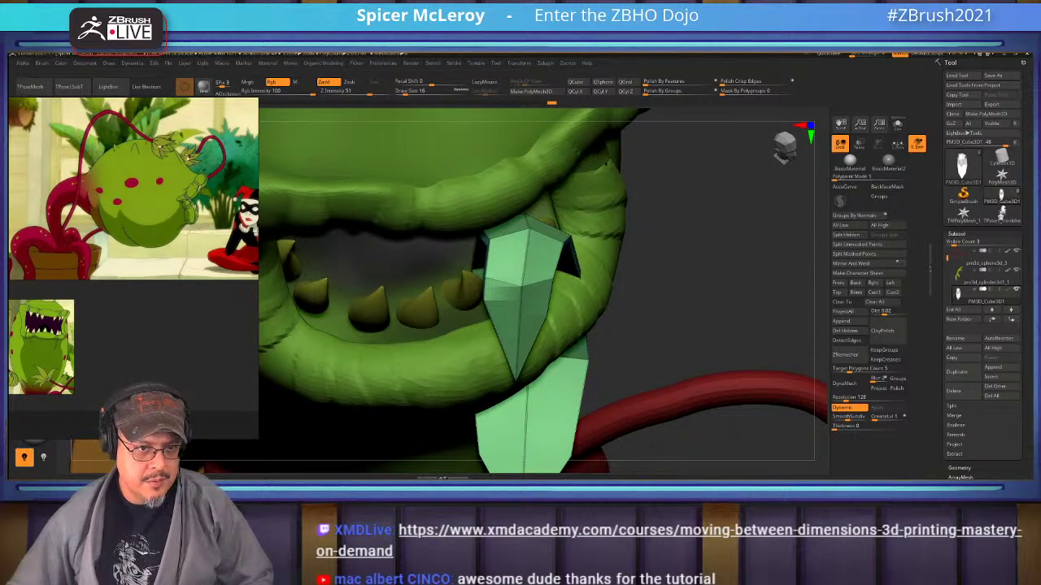
{"action": "left_click", "coordinate": [820, 420]}
{"action": "key", "text": "ctrl+shift"}
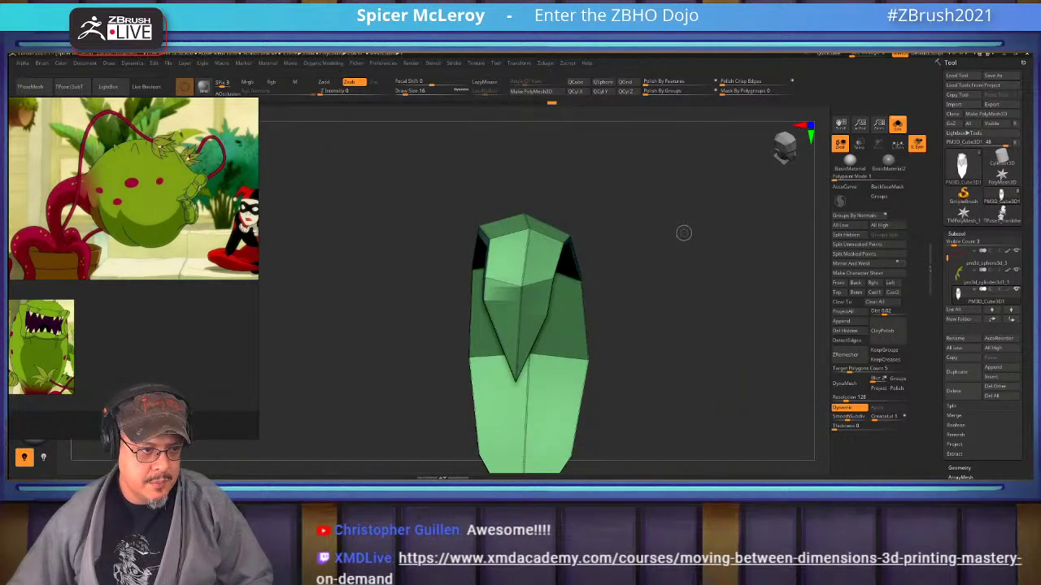
{"action": "left_click", "coordinate": [683, 233], "text": "ctrl+shift"}
{"action": "mouse_move", "coordinate": [682, 233]}
{"action": "left_mouse_down", "text": "alt"}
{"action": "mouse_move", "coordinate": [673, 278]}
{"action": "mouse_move", "coordinate": [649, 313]}
{"action": "mouse_move", "coordinate": [642, 303]}
{"action": "mouse_move", "coordinate": [703, 276]}
{"action": "mouse_move", "coordinate": [703, 313]}
{"action": "left_mouse_up", "text": "alt"}
Reshape the curled leaf tips with the Move brush at draw size 104.
{"action": "key", "text": "b"}
{"action": "key", "text": "m"}
{"action": "key", "text": "v"}
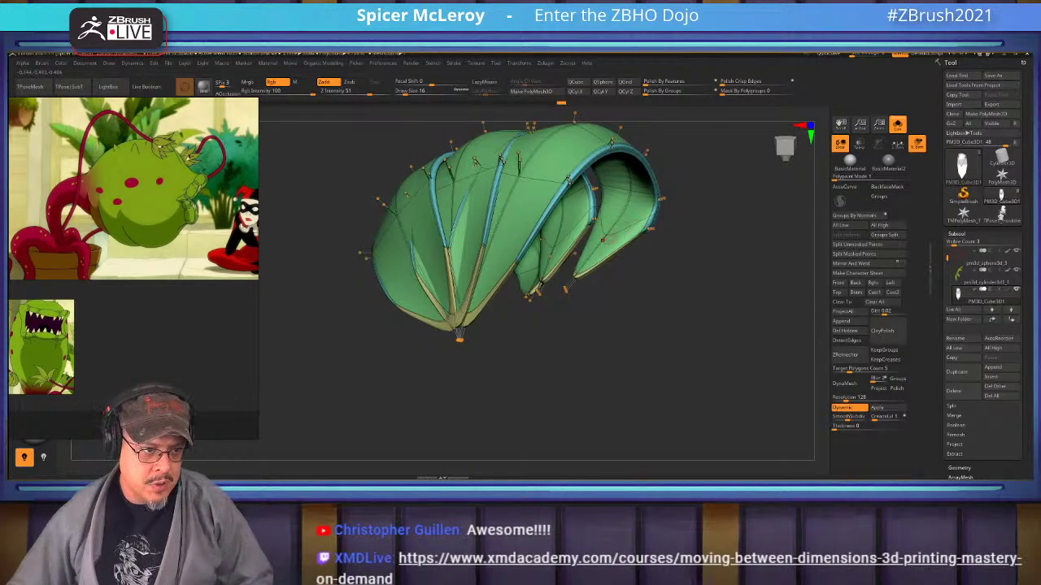
{"action": "key", "text": "s"}
{"action": "mouse_move", "coordinate": [603, 239]}
{"action": "left_mouse_down"}
{"action": "mouse_move", "coordinate": [621, 240]}
{"action": "mouse_move", "coordinate": [621, 251]}
{"action": "mouse_move", "coordinate": [572, 241]}
{"action": "left_mouse_up"}
{"action": "mouse_move", "coordinate": [687, 325]}
{"action": "left_mouse_down"}
{"action": "mouse_move", "coordinate": [614, 252]}
{"action": "mouse_move", "coordinate": [624, 268]}
{"action": "mouse_move", "coordinate": [578, 261]}
{"action": "left_mouse_up"}
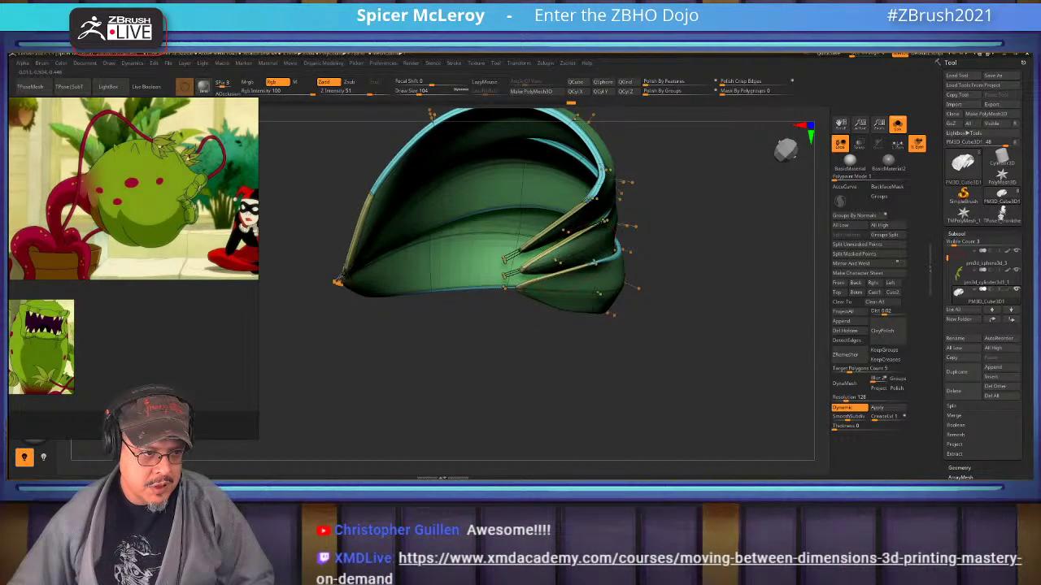
{"action": "left_click_drag", "start_coordinate": [567, 222], "coordinate": [561, 231]}
{"action": "mouse_move", "coordinate": [683, 301]}
{"action": "left_mouse_down"}
{"action": "mouse_move", "coordinate": [561, 294]}
{"action": "mouse_move", "coordinate": [602, 277]}
{"action": "left_mouse_up"}
Hide the polyframe and examine the smoothed leaf cluster's silhouette and gaps from several sides.
{"action": "key", "text": "f"}
{"action": "key", "text": "shift+f"}
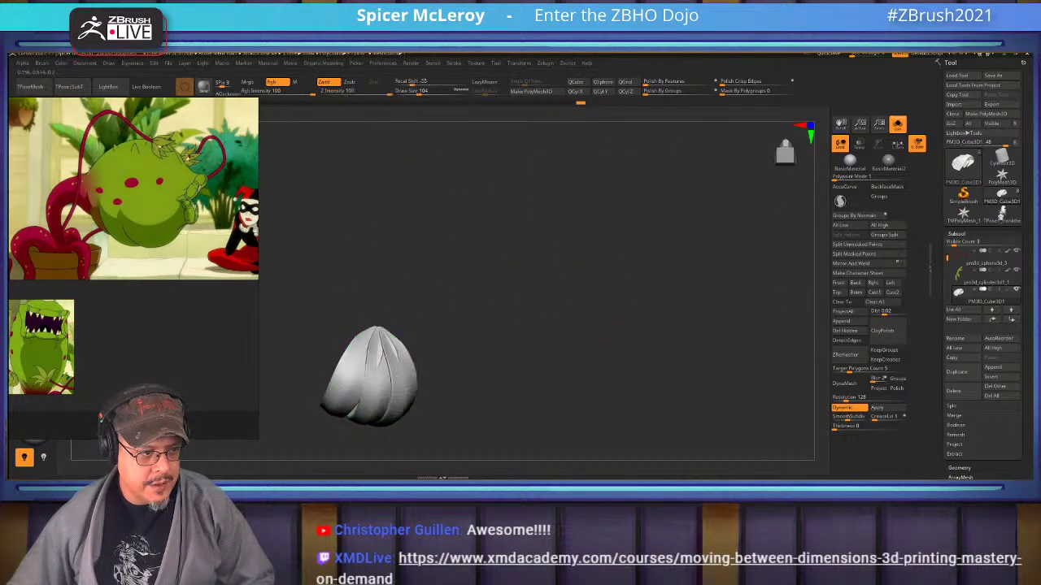
{"action": "left_click_drag", "start_coordinate": [561, 325], "coordinate": [638, 305], "text": "alt"}
{"action": "left_click_drag", "start_coordinate": [638, 269], "coordinate": [648, 255]}
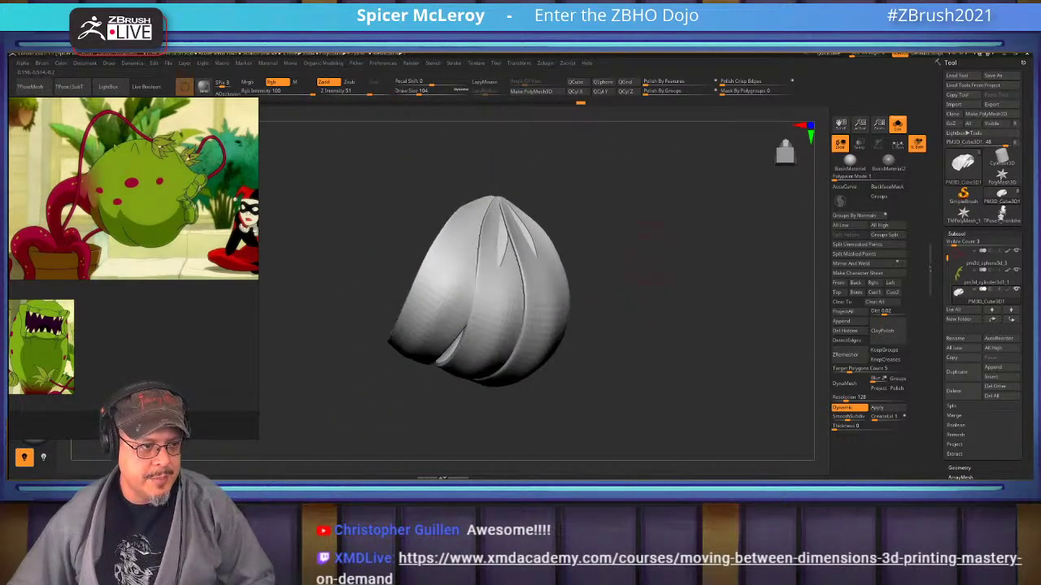
{"action": "mouse_move", "coordinate": [488, 174]}
{"action": "left_mouse_down"}
{"action": "mouse_move", "coordinate": [622, 184]}
{"action": "mouse_move", "coordinate": [715, 203]}
{"action": "mouse_move", "coordinate": [706, 213]}
{"action": "left_mouse_up"}
{"action": "mouse_move", "coordinate": [520, 398]}
{"action": "left_mouse_down", "text": "alt"}
{"action": "mouse_move", "coordinate": [590, 323]}
{"action": "mouse_move", "coordinate": [587, 313]}
{"action": "mouse_move", "coordinate": [561, 301]}
{"action": "mouse_move", "coordinate": [484, 370]}
{"action": "left_mouse_up", "text": "alt"}
{"action": "key", "text": "b"}
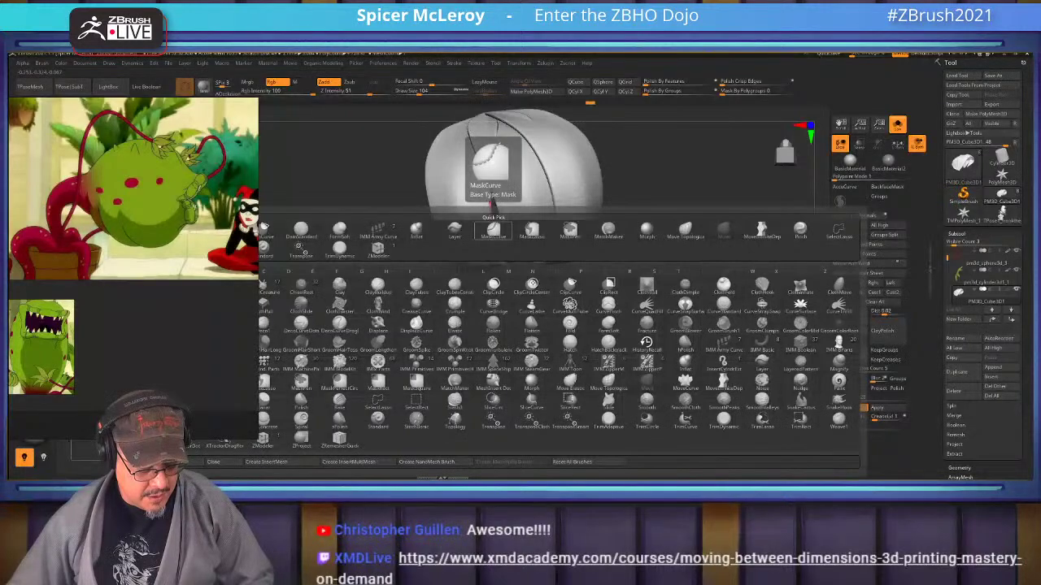
{"action": "key", "text": "s"}
{"action": "key", "text": "h"}
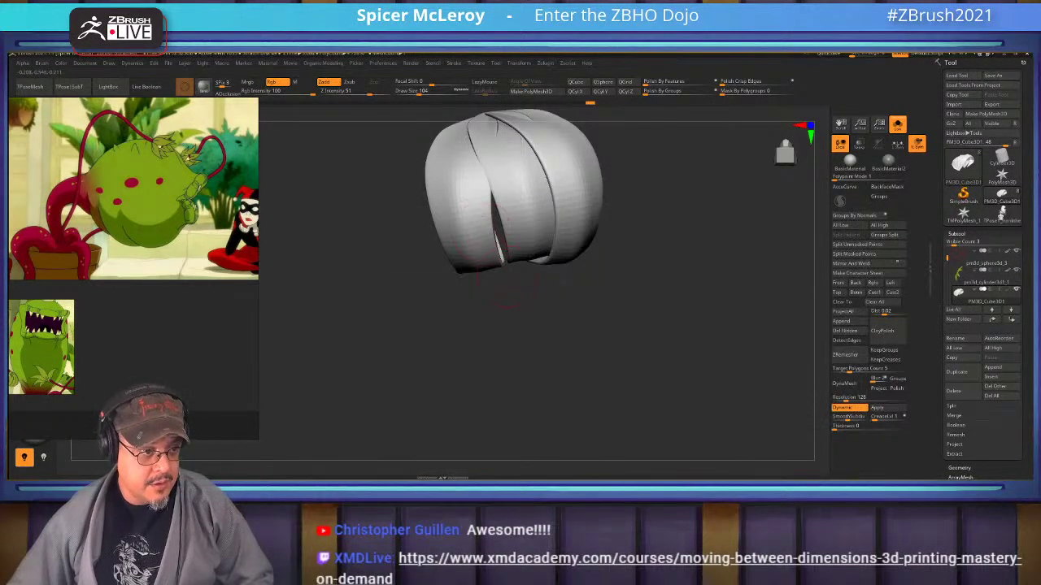
{"action": "key", "text": "shift+f"}
{"action": "mouse_move", "coordinate": [520, 283]}
{"action": "left_mouse_down"}
{"action": "mouse_move", "coordinate": [530, 191]}
{"action": "mouse_move", "coordinate": [518, 240]}
{"action": "mouse_move", "coordinate": [553, 340]}
{"action": "mouse_move", "coordinate": [533, 361]}
{"action": "mouse_move", "coordinate": [556, 338]}
{"action": "left_mouse_up"}
{"action": "key", "text": "shift+f"}
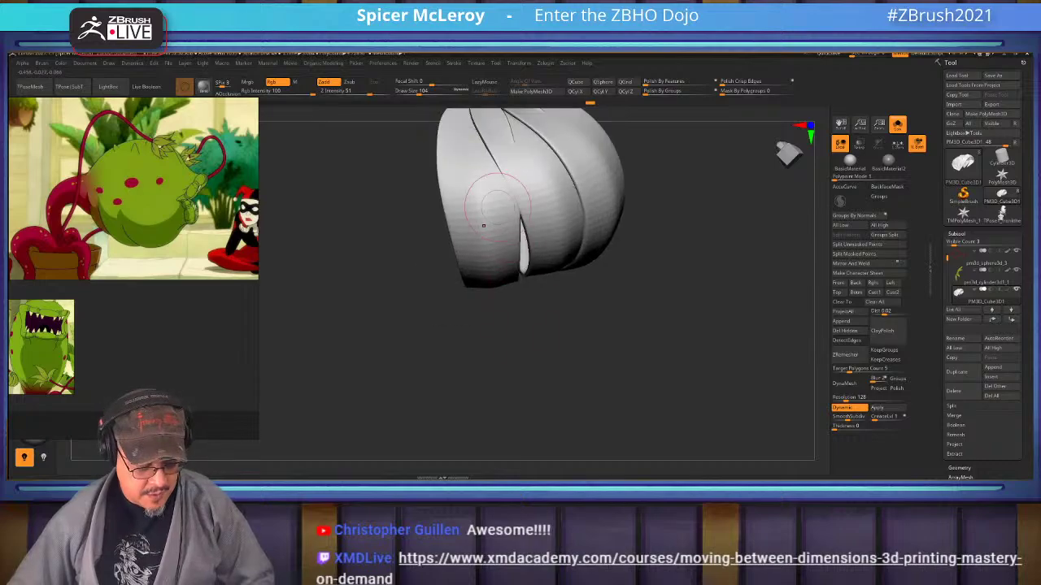
Assign a separate polygroup to each leaf with Auto Groups and show the polyframe.
{"action": "key", "text": "1"}
{"action": "left_click", "coordinate": [522, 205]}
{"action": "key", "text": "space"}
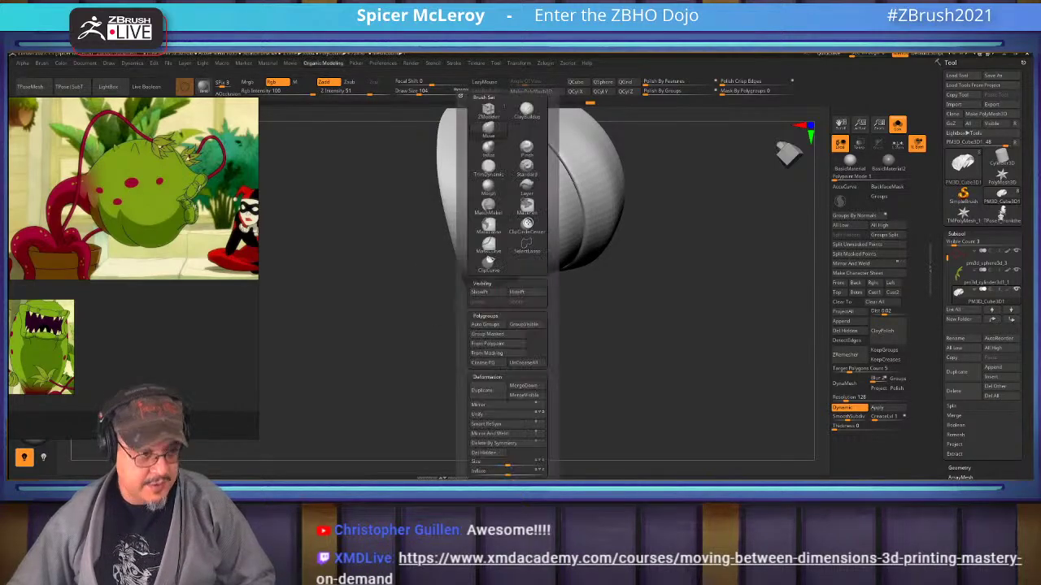
{"action": "left_click", "coordinate": [486, 324]}
{"action": "mouse_move", "coordinate": [569, 317]}
{"action": "left_mouse_down"}
{"action": "mouse_move", "coordinate": [665, 246]}
{"action": "mouse_move", "coordinate": [656, 313]}
{"action": "mouse_move", "coordinate": [592, 236]}
{"action": "left_mouse_up"}
{"action": "key", "text": "shift+f"}
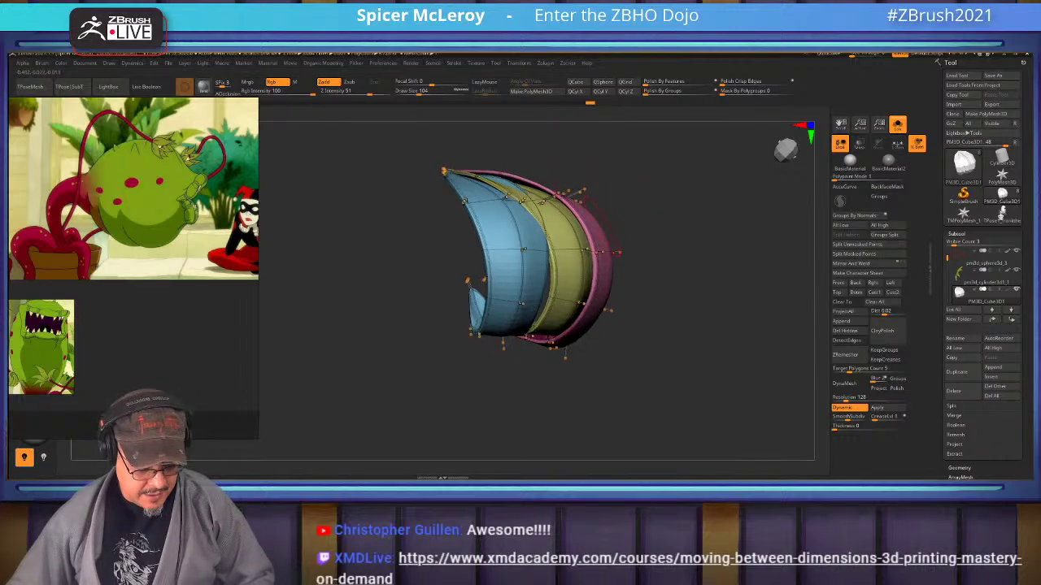
Reposition the curled ends of the leaves with the Move brush, using draw sizes of 290 and 116.
{"action": "key", "text": "b"}
{"action": "key", "text": "m"}
{"action": "key", "text": "s"}
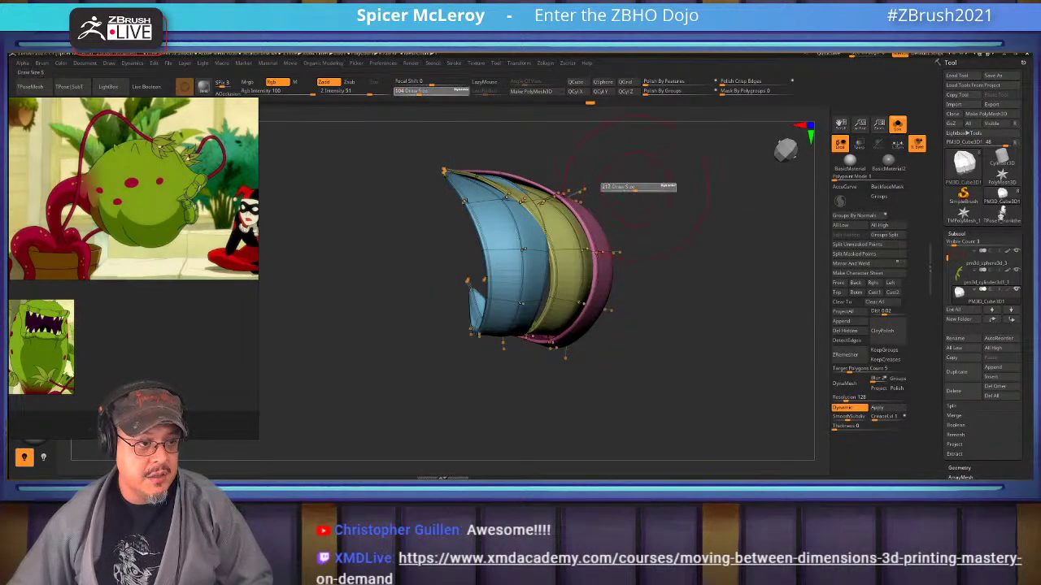
{"action": "left_click_drag", "start_coordinate": [646, 189], "coordinate": [641, 189]}
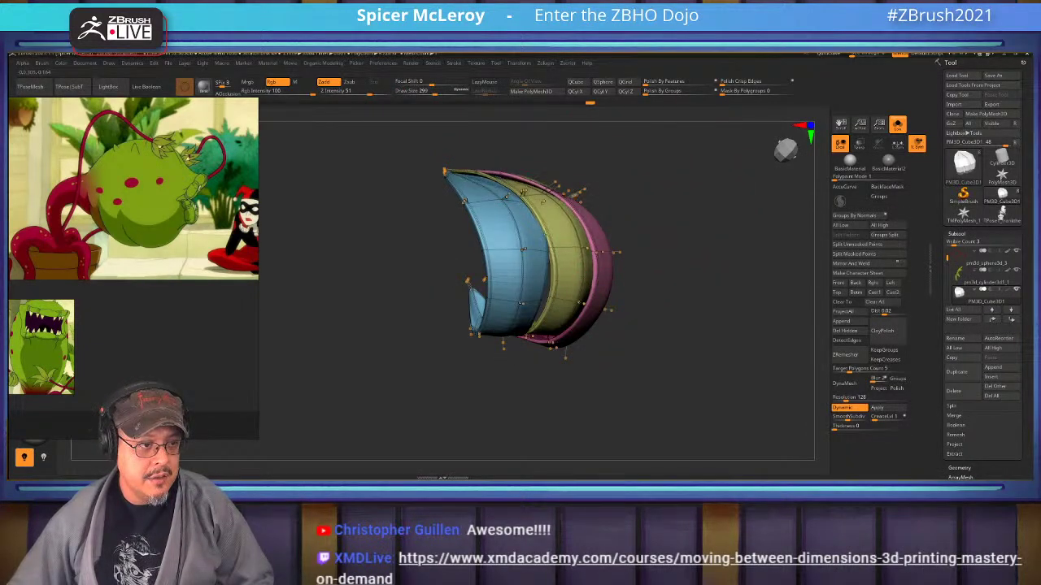
{"action": "left_click_drag", "start_coordinate": [666, 244], "coordinate": [679, 358]}
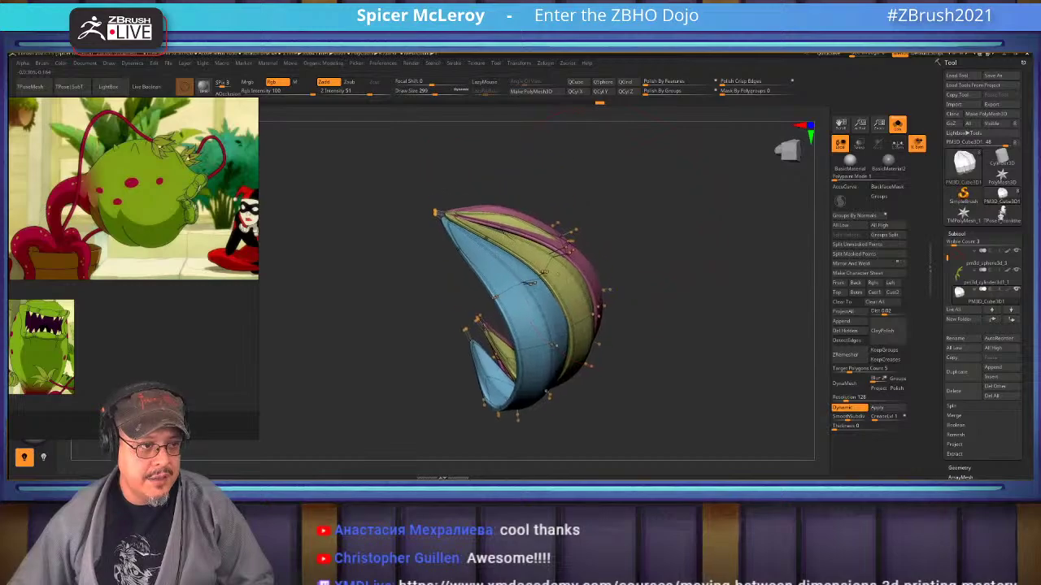
{"action": "key", "text": "s"}
{"action": "left_click_drag", "start_coordinate": [502, 231], "coordinate": [489, 231]}
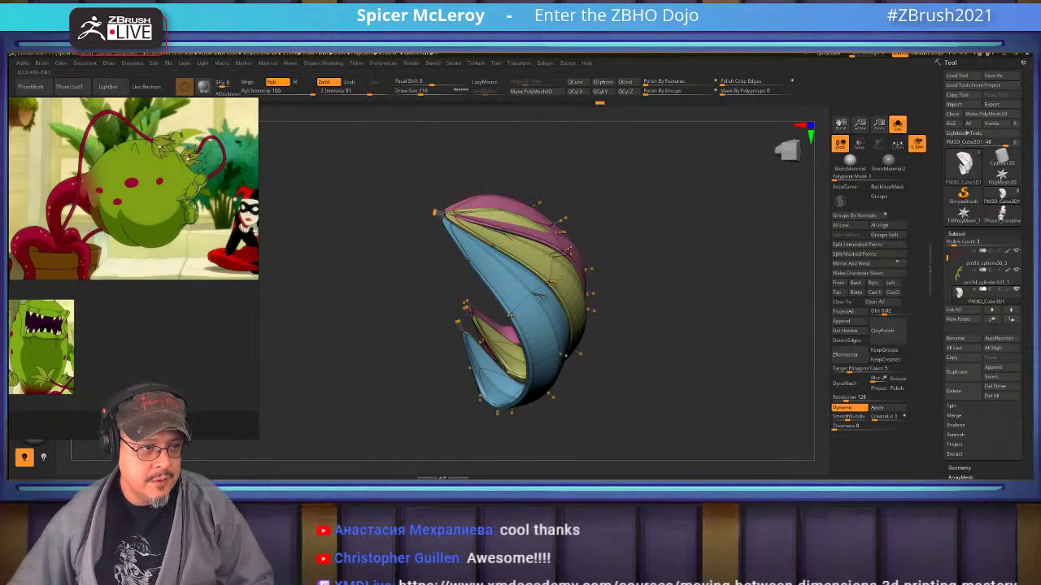
{"action": "mouse_move", "coordinate": [618, 269]}
{"action": "left_mouse_down"}
{"action": "mouse_move", "coordinate": [703, 260]}
{"action": "mouse_move", "coordinate": [701, 280]}
{"action": "mouse_move", "coordinate": [716, 289]}
{"action": "mouse_move", "coordinate": [706, 283]}
{"action": "left_mouse_up"}
{"action": "left_click_drag", "start_coordinate": [521, 236], "coordinate": [499, 227]}
{"action": "mouse_move", "coordinate": [691, 268]}
{"action": "left_mouse_down"}
{"action": "mouse_move", "coordinate": [561, 273]}
{"action": "mouse_move", "coordinate": [521, 281]}
{"action": "mouse_move", "coordinate": [488, 305]}
{"action": "mouse_move", "coordinate": [447, 307]}
{"action": "mouse_move", "coordinate": [454, 260]}
{"action": "left_mouse_up"}
Pull the blue leaf against the yellow leaf to close the gap, using the Move brush at draw size 293.
{"action": "key", "text": "s"}
{"action": "mouse_move", "coordinate": [660, 259]}
{"action": "left_mouse_down"}
{"action": "mouse_move", "coordinate": [673, 211]}
{"action": "mouse_move", "coordinate": [686, 210]}
{"action": "left_mouse_up"}
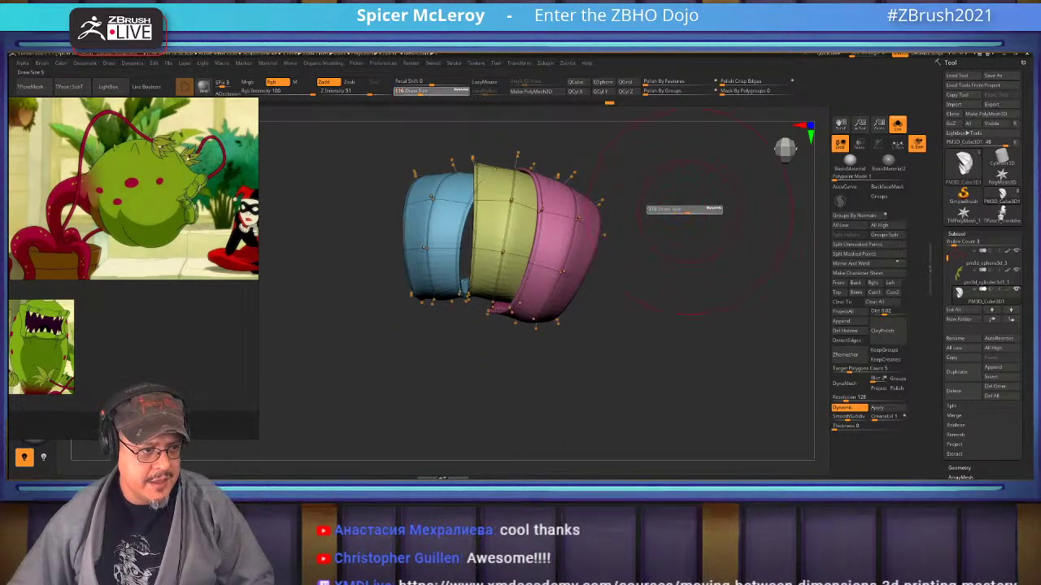
{"action": "left_click_drag", "start_coordinate": [460, 280], "coordinate": [468, 253]}
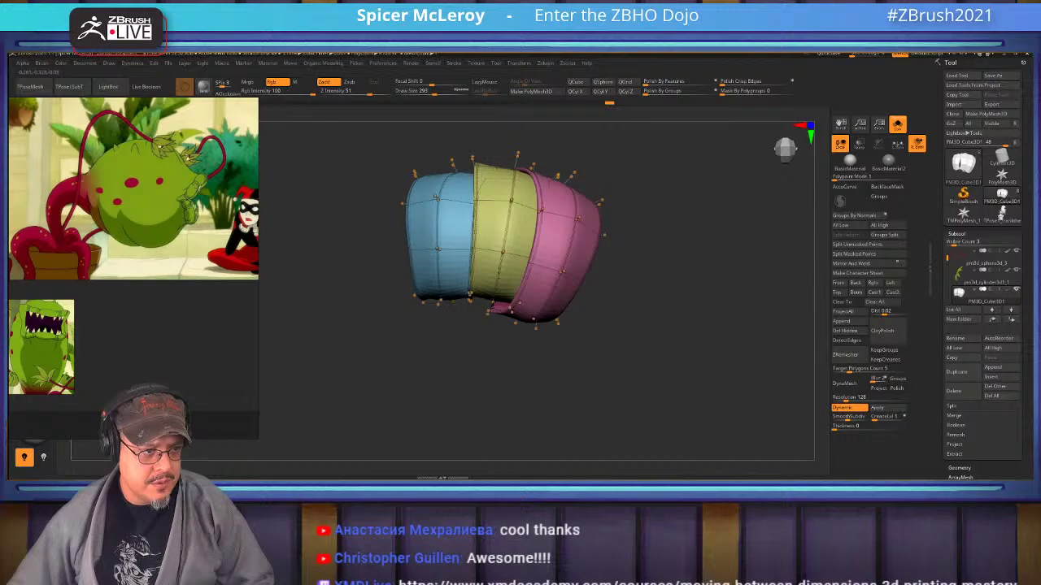
{"action": "left_click_drag", "start_coordinate": [618, 325], "coordinate": [712, 335]}
{"action": "left_click_drag", "start_coordinate": [429, 273], "coordinate": [441, 278]}
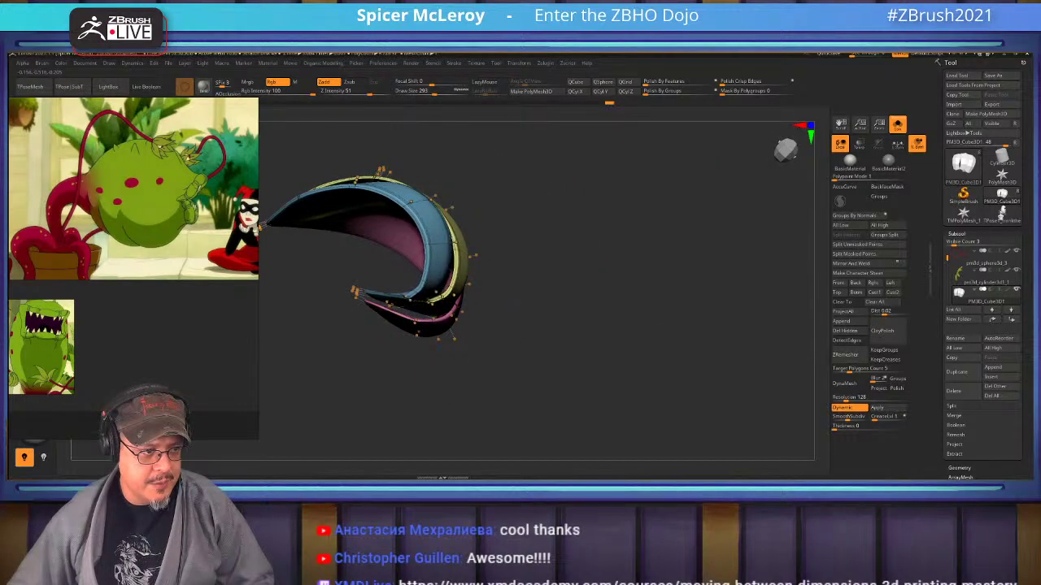
{"action": "left_click_drag", "start_coordinate": [586, 276], "coordinate": [589, 321]}
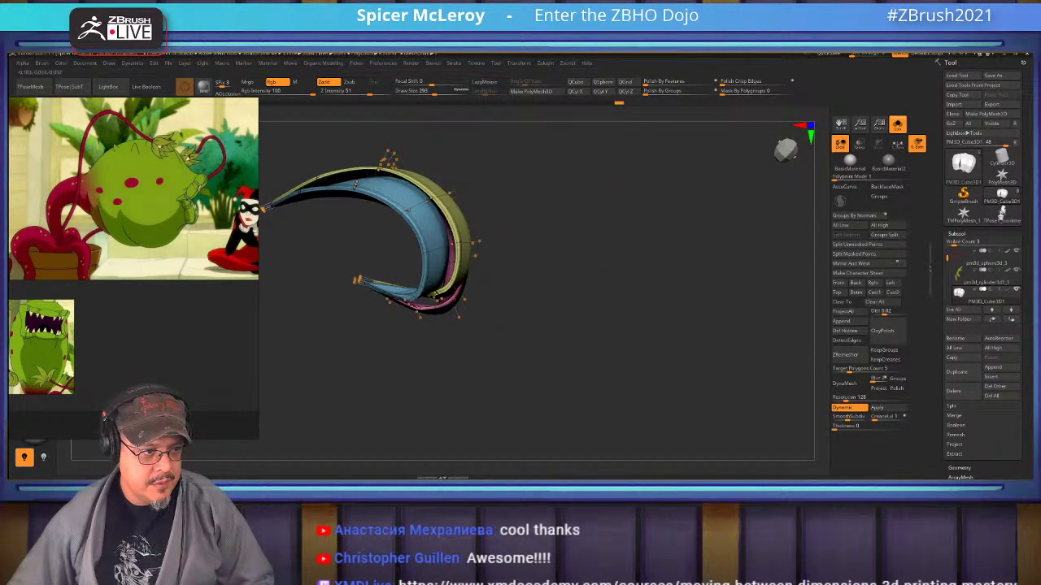
{"action": "left_click_drag", "start_coordinate": [543, 236], "coordinate": [595, 233], "text": "alt"}
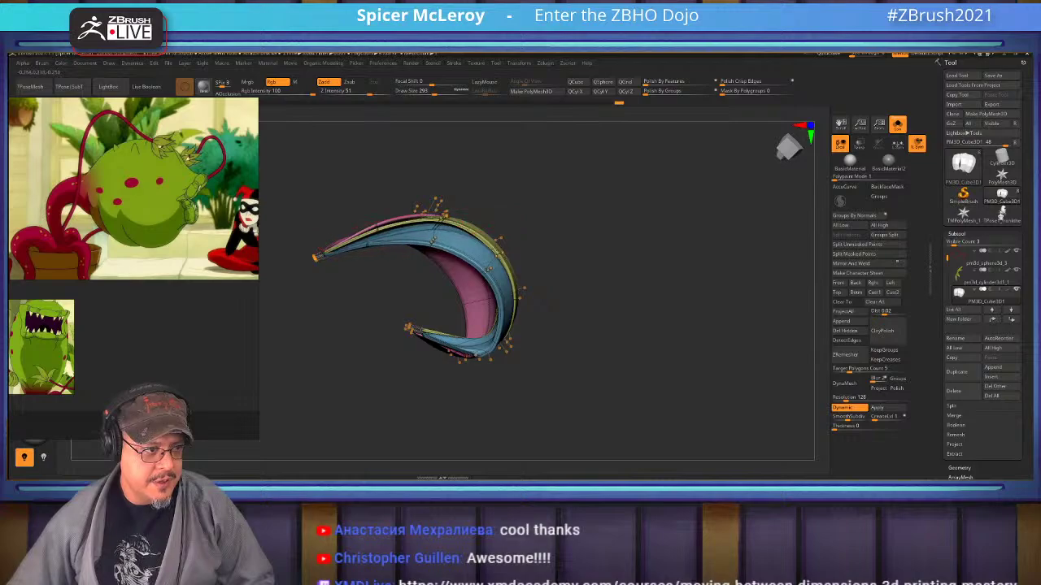
Thicken the whole leaf cluster slightly with the Inflate deformation.
{"action": "key", "text": "space"}
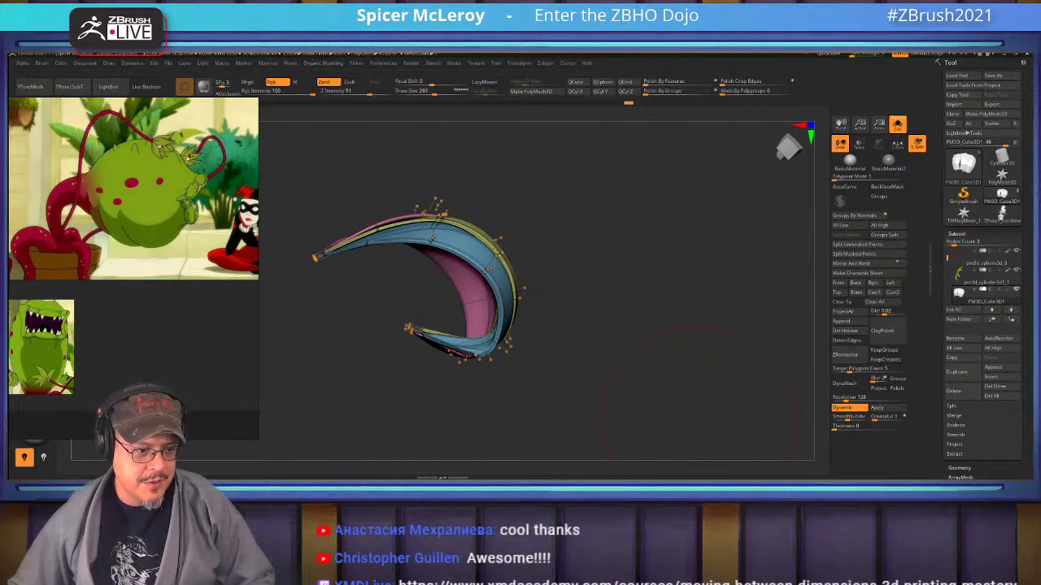
{"action": "key", "text": "space"}
{"action": "left_click_drag", "start_coordinate": [703, 471], "coordinate": [709, 471]}
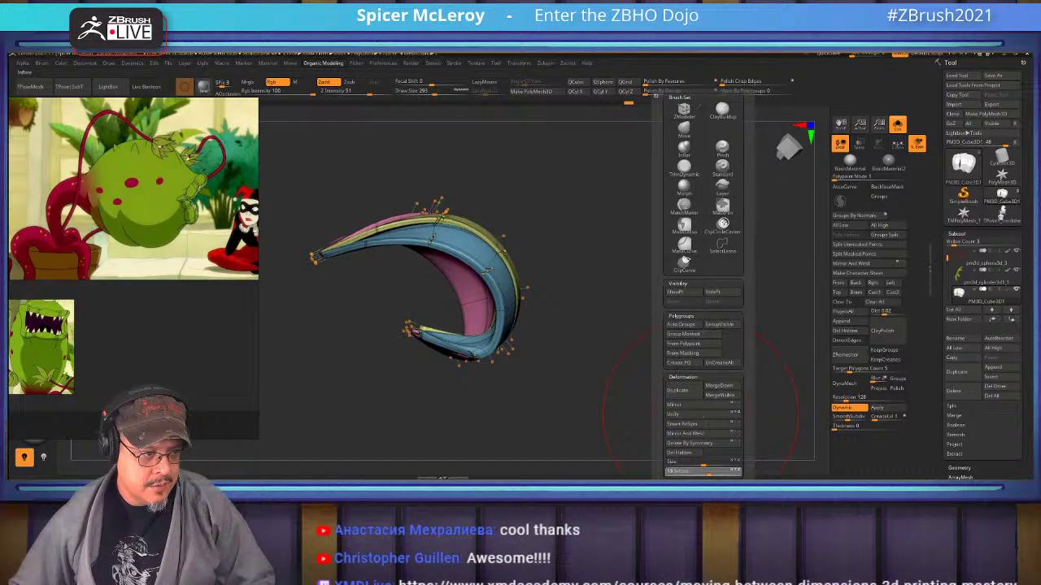
{"action": "key", "text": "space"}
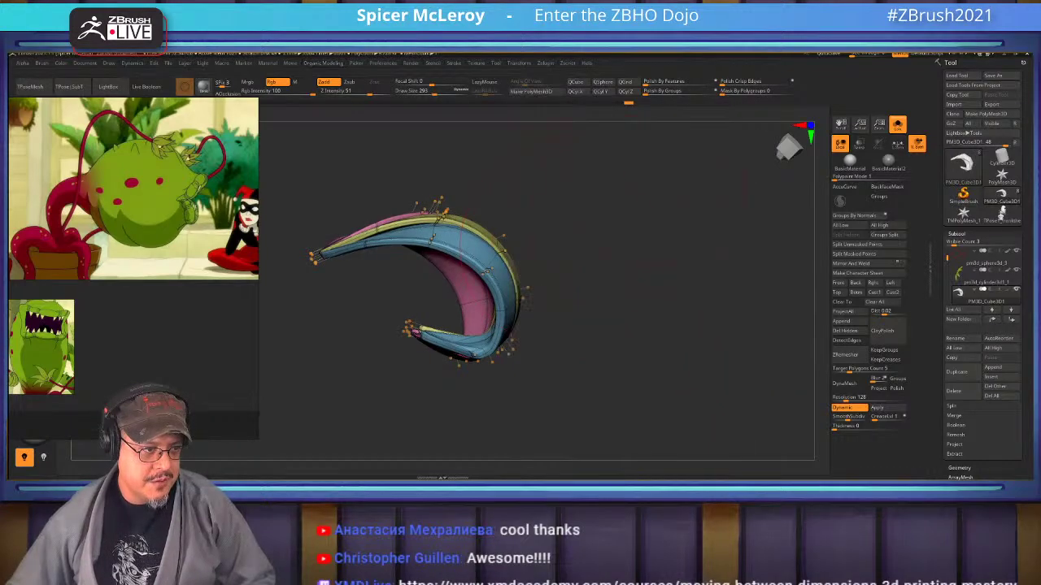
{"action": "mouse_move", "coordinate": [708, 264]}
{"action": "left_mouse_down"}
{"action": "mouse_move", "coordinate": [617, 245]}
{"action": "mouse_move", "coordinate": [615, 298]}
{"action": "mouse_move", "coordinate": [562, 286]}
{"action": "mouse_move", "coordinate": [536, 299]}
{"action": "left_mouse_up"}
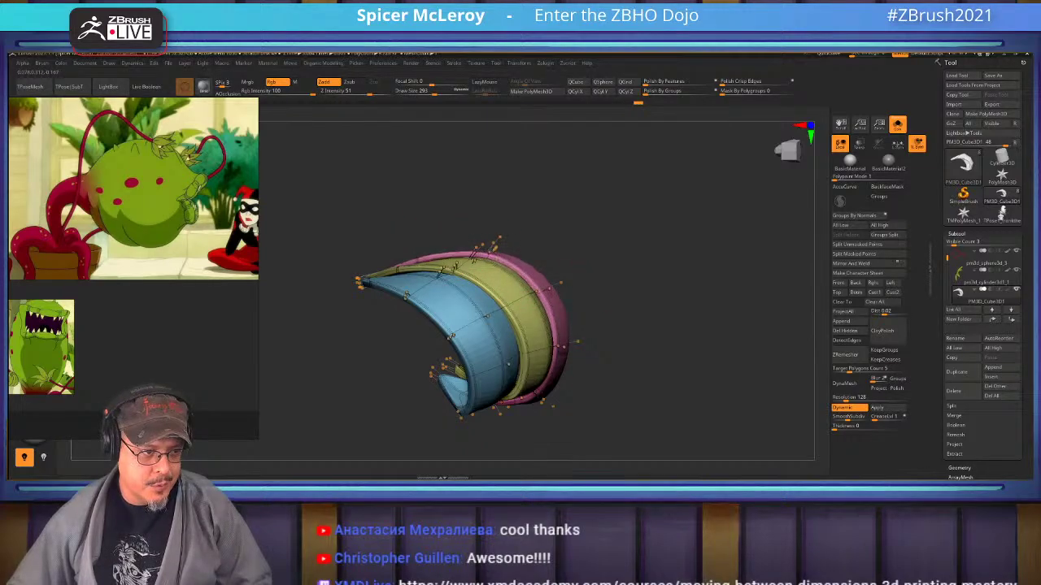
Nudge the lower curled leaf tips with the Move brush at draw size 293.
{"action": "left_click_drag", "start_coordinate": [552, 291], "coordinate": [390, 313]}
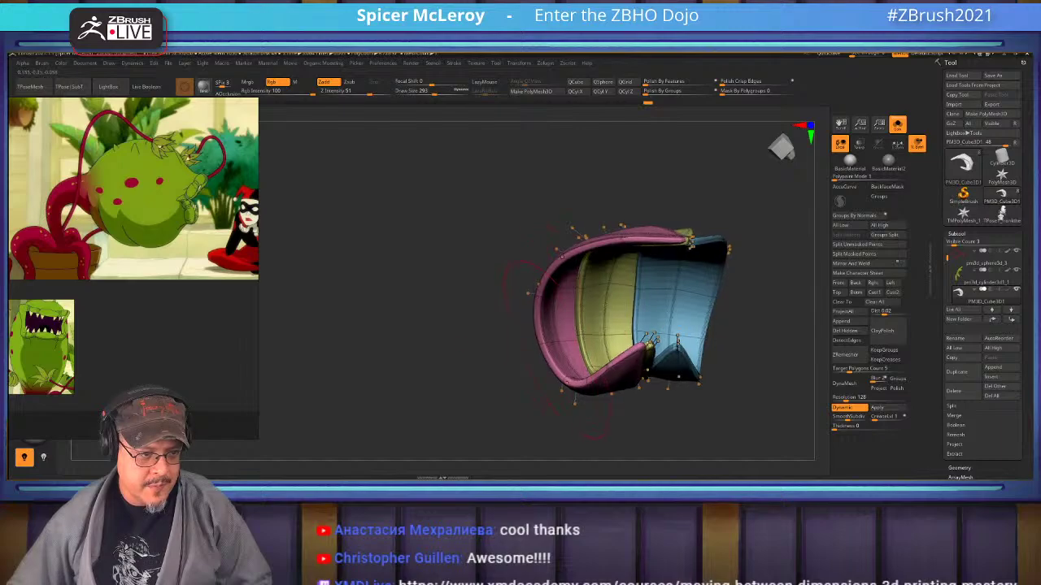
{"action": "left_click_drag", "start_coordinate": [562, 257], "coordinate": [465, 233]}
{"action": "left_click_drag", "start_coordinate": [554, 325], "coordinate": [569, 322]}
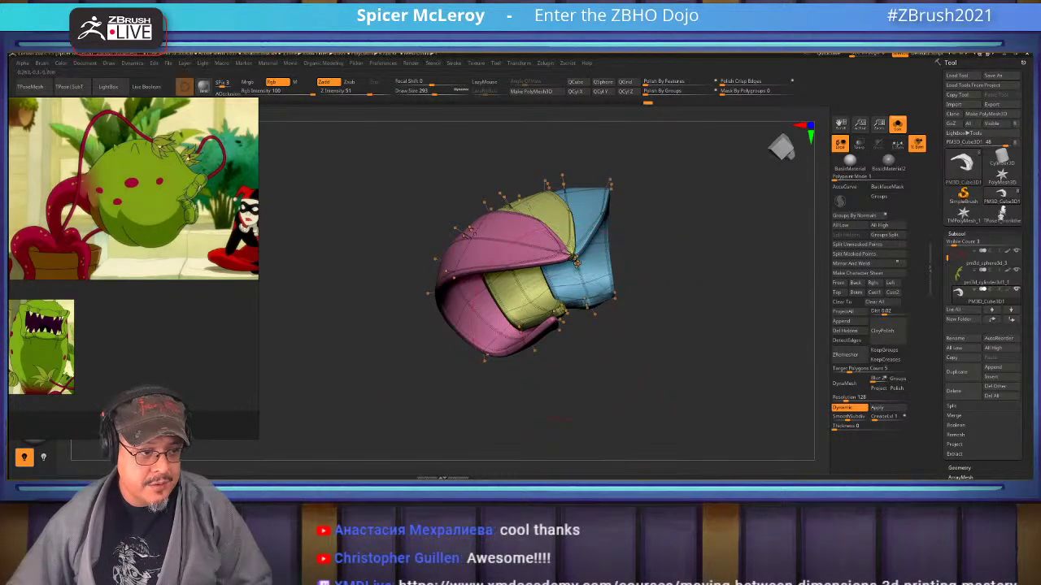
{"action": "left_click_drag", "start_coordinate": [560, 421], "coordinate": [597, 302]}
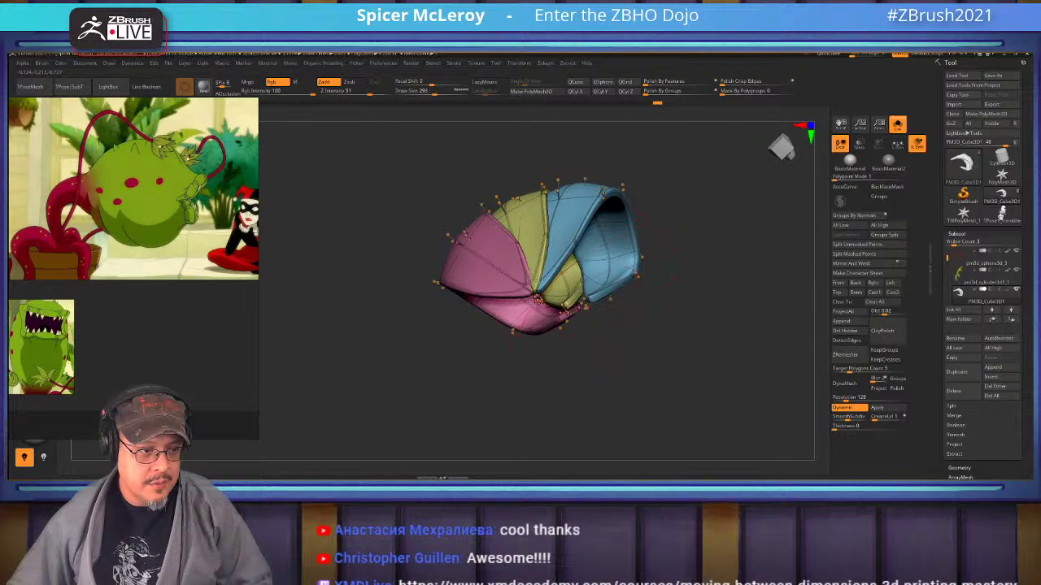
Undo the last edit to the leaves and turn off Dynamic subdivision.
{"action": "mouse_move", "coordinate": [675, 324]}
{"action": "left_mouse_down"}
{"action": "mouse_move", "coordinate": [587, 309]}
{"action": "mouse_move", "coordinate": [589, 327]}
{"action": "left_mouse_up"}
{"action": "key", "text": "ctrl+z"}
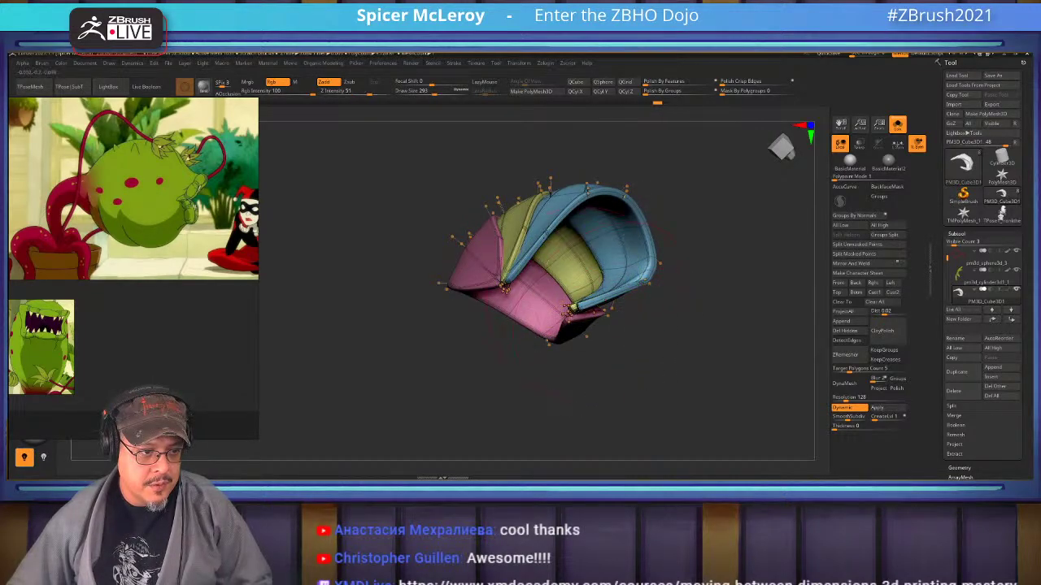
{"action": "key", "text": "shift+d"}
{"action": "left_click_drag", "start_coordinate": [522, 340], "coordinate": [591, 310]}
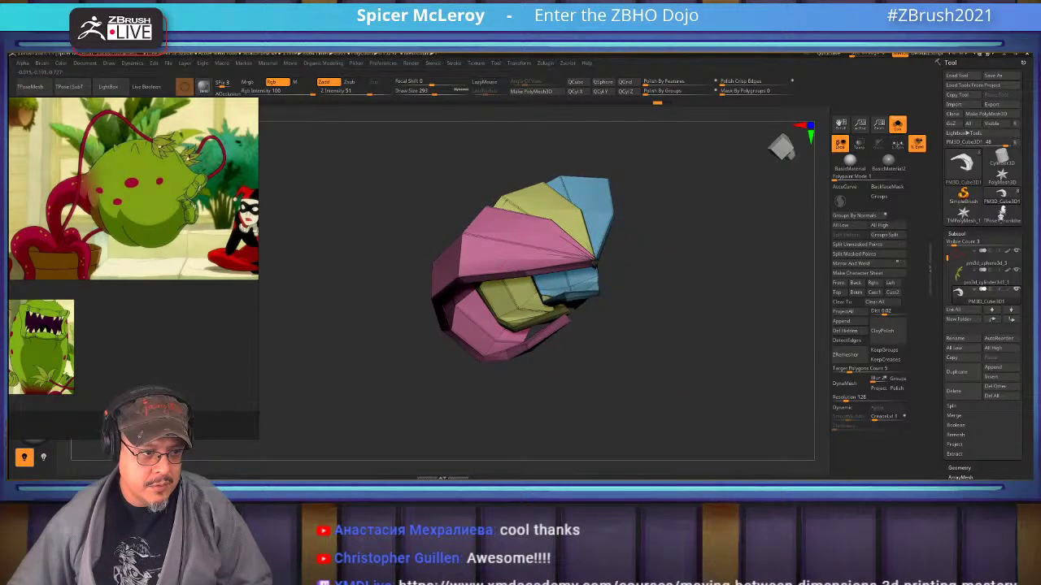
Turn Dynamic subdivision back on for the leaf cluster and hide its polyframe display.
{"action": "left_click_drag", "start_coordinate": [596, 262], "coordinate": [314, 421]}
{"action": "left_click_drag", "start_coordinate": [736, 350], "coordinate": [663, 297]}
{"action": "key", "text": "f"}
{"action": "key", "text": "d"}
{"action": "key", "text": "f"}
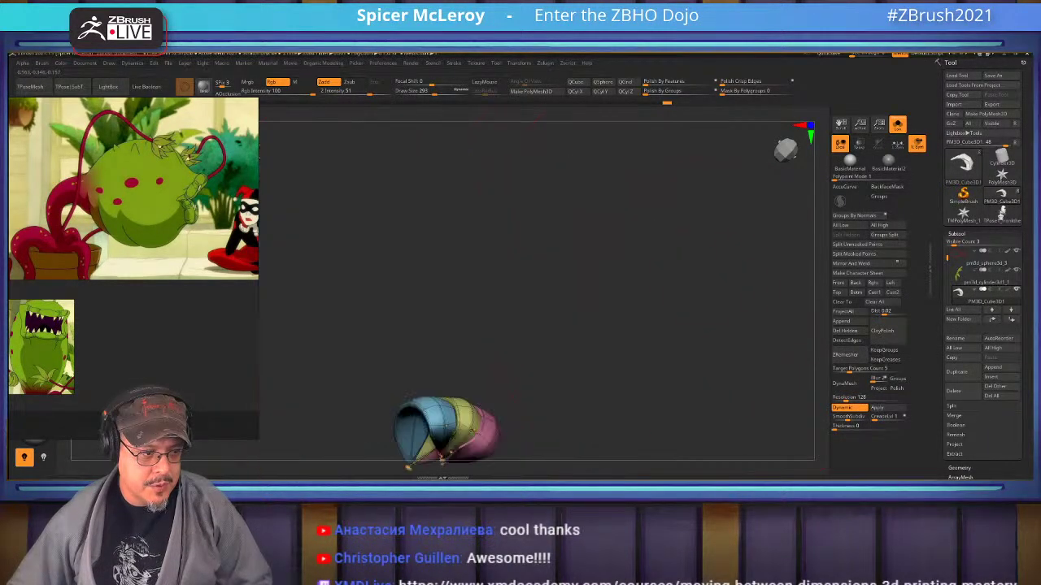
{"action": "mouse_move", "coordinate": [602, 382]}
{"action": "left_mouse_down", "text": "shift"}
{"action": "mouse_move", "coordinate": [569, 398]}
{"action": "mouse_move", "coordinate": [569, 378]}
{"action": "mouse_move", "coordinate": [622, 316]}
{"action": "mouse_move", "coordinate": [643, 399]}
{"action": "left_mouse_up", "text": "shift"}
{"action": "key", "text": "shift+f"}
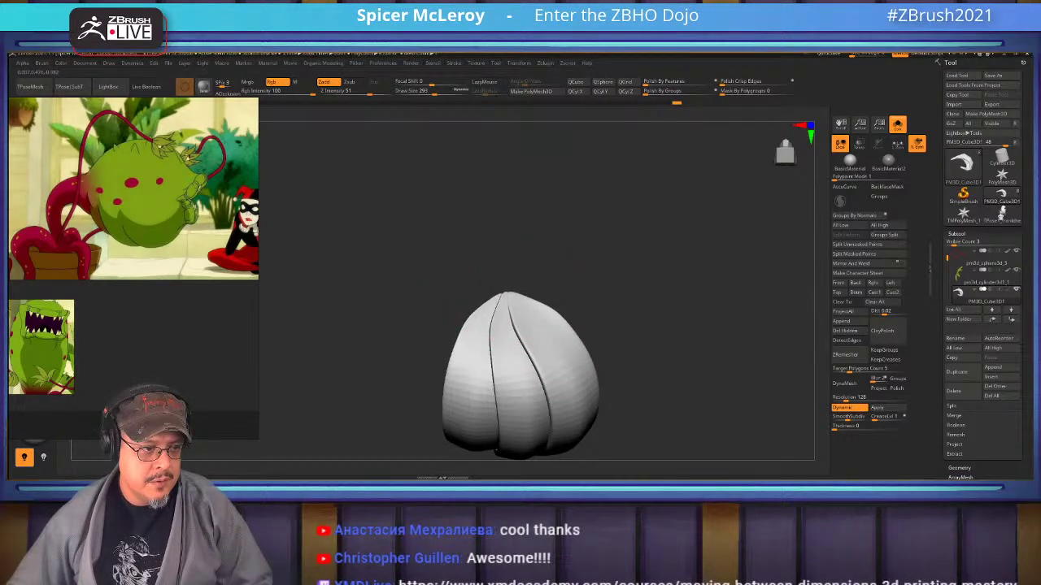
Compare the leaf cluster's low-poly and Dynamic subdivision shapes around the tip and seams.
{"action": "key", "text": "shift+d"}
{"action": "right_click_drag", "start_coordinate": [507, 303], "coordinate": [510, 358], "text": "ctrl"}
{"action": "right_click_drag", "start_coordinate": [510, 358], "coordinate": [553, 325]}
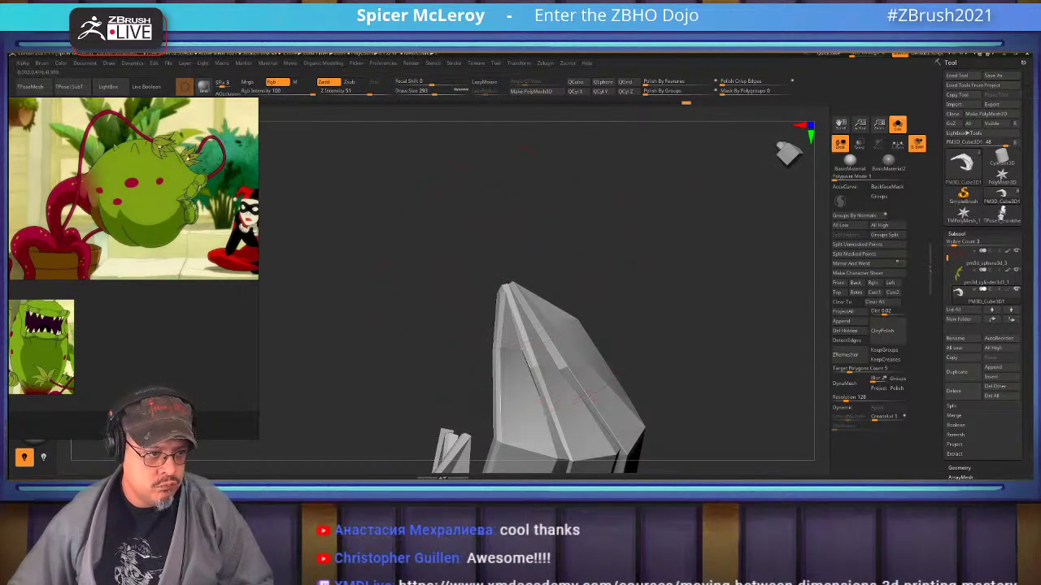
{"action": "right_click_drag", "start_coordinate": [542, 281], "coordinate": [695, 305]}
{"action": "key", "text": "d"}
{"action": "key", "text": "f"}
{"action": "right_click_drag", "start_coordinate": [695, 305], "coordinate": [691, 250], "text": "ctrl"}
{"action": "mouse_move", "coordinate": [692, 251]}
{"action": "right_mouse_down"}
{"action": "mouse_move", "coordinate": [679, 244]}
{"action": "mouse_move", "coordinate": [697, 178]}
{"action": "right_mouse_up"}
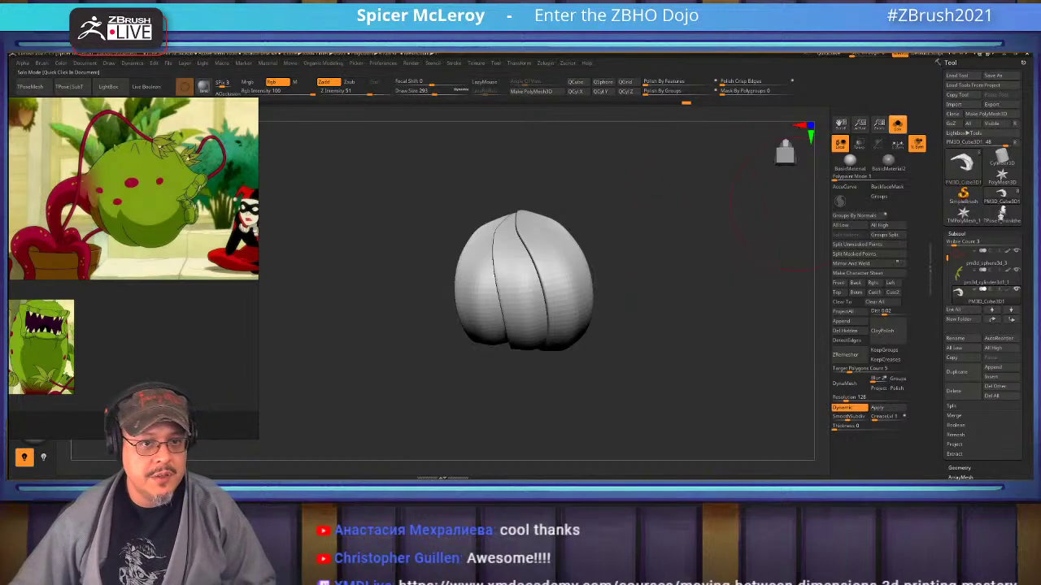
Turn off Solo mode to show the leaf cluster together with the whole plant.
{"action": "left_click", "coordinate": [898, 125]}
{"action": "right_click_drag", "start_coordinate": [723, 252], "coordinate": [720, 179], "text": "ctrl"}
{"action": "right_click_drag", "start_coordinate": [597, 366], "coordinate": [594, 267]}
{"action": "right_click_drag", "start_coordinate": [594, 267], "coordinate": [603, 221], "text": "alt"}
{"action": "right_click_drag", "start_coordinate": [603, 221], "coordinate": [599, 311], "text": "ctrl"}
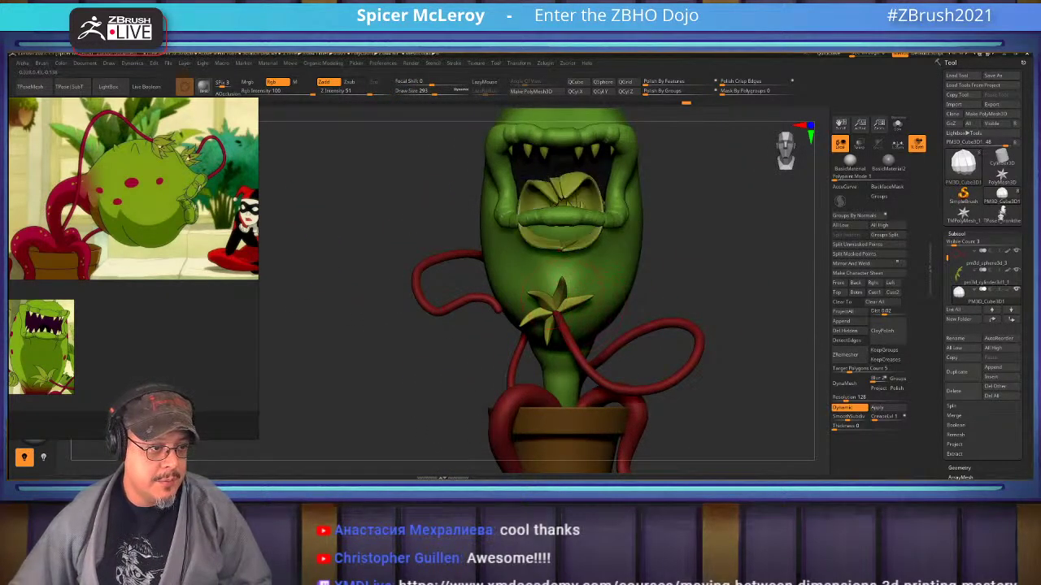
{"action": "mouse_move", "coordinate": [284, 329]}
{"action": "right_mouse_down"}
{"action": "mouse_move", "coordinate": [406, 327]}
{"action": "mouse_move", "coordinate": [386, 327]}
{"action": "right_mouse_up"}
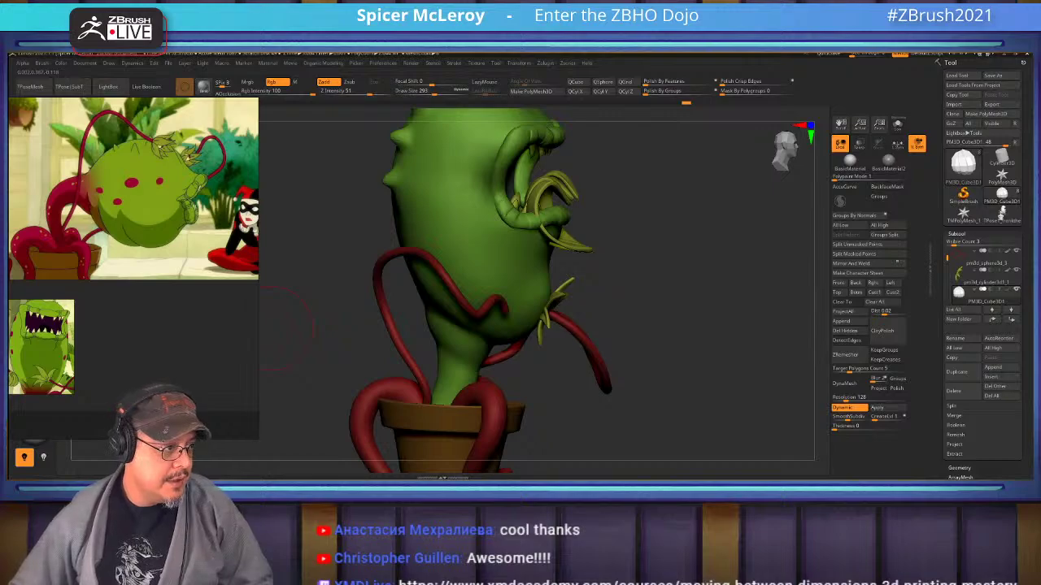
Shift the reference images aside and fill the leaf cluster with the current yellow-green color.
{"action": "right_click_drag", "start_coordinate": [207, 330], "coordinate": [343, 348]}
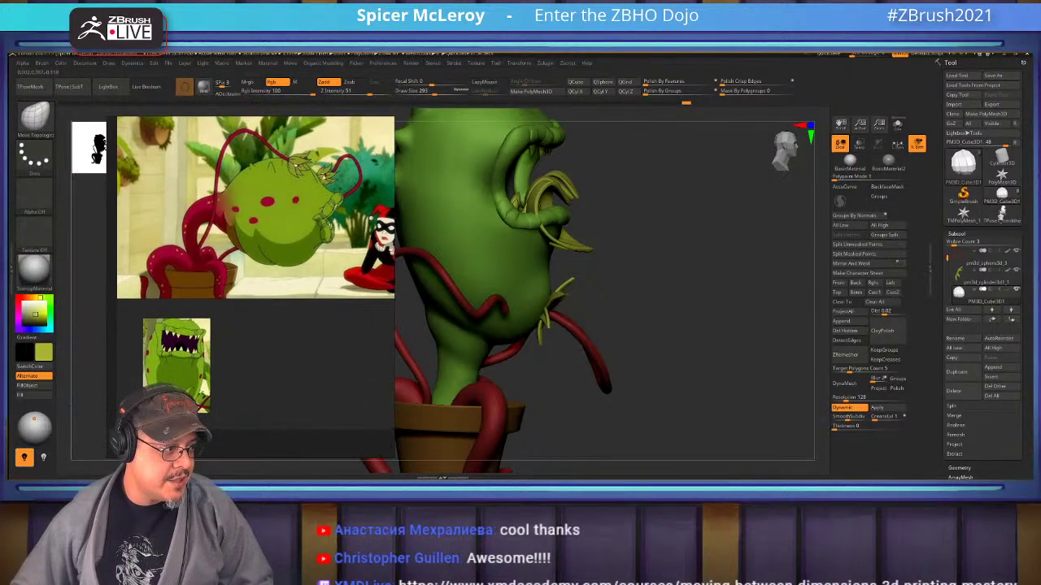
{"action": "left_click", "coordinate": [34, 395]}
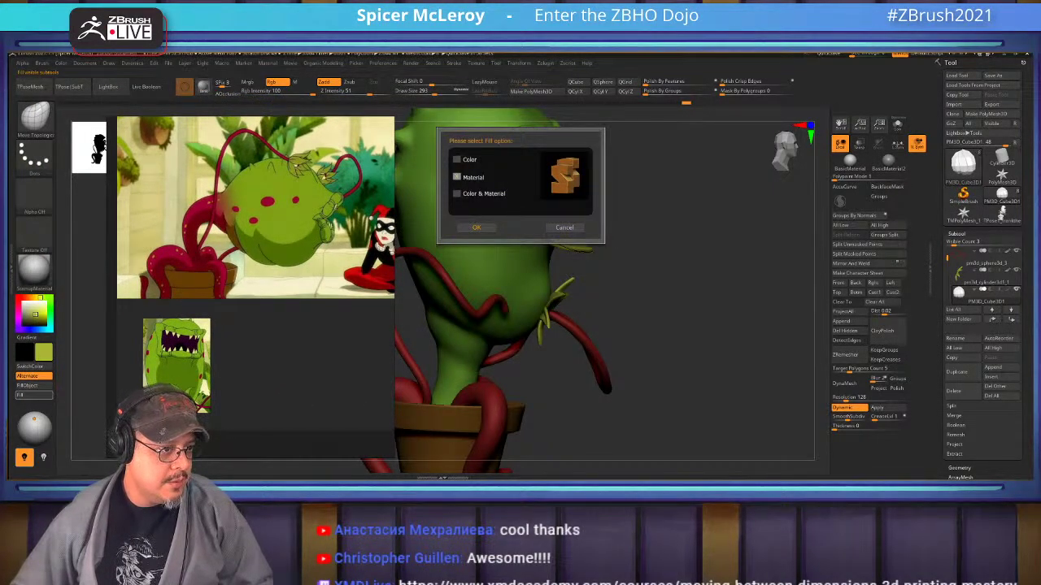
{"action": "left_click", "coordinate": [564, 228]}
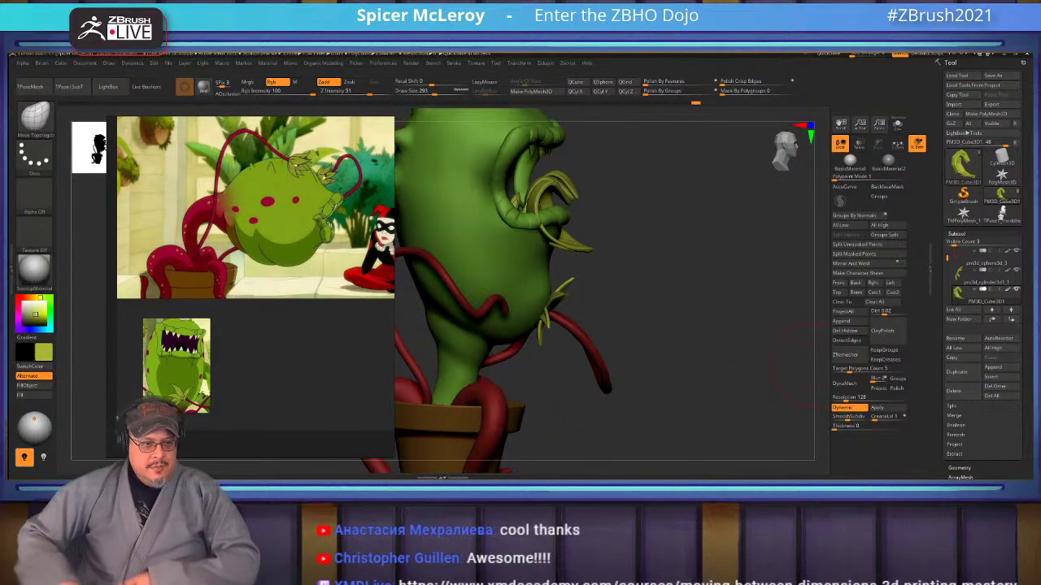
Move the leaf cluster from the mouth down in front of the plant's stem and reorient it with the transform gizmo.
{"action": "right_click_drag", "start_coordinate": [493, 246], "coordinate": [431, 248]}
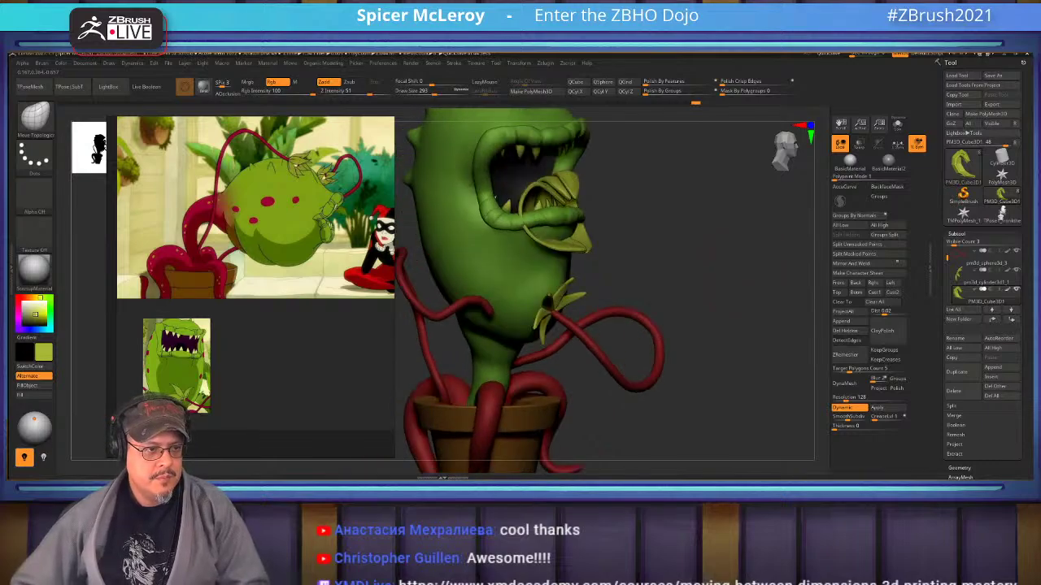
{"action": "key", "text": "w"}
{"action": "right_click_drag", "start_coordinate": [520, 268], "coordinate": [560, 293], "text": "ctrl"}
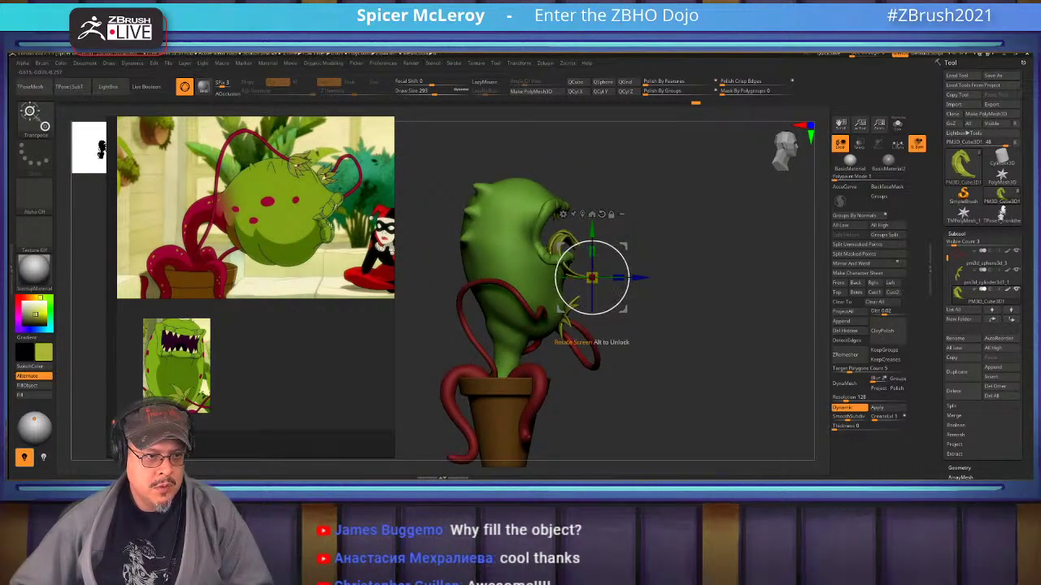
{"action": "left_click_drag", "start_coordinate": [616, 251], "coordinate": [547, 321]}
{"action": "left_click_drag", "start_coordinate": [700, 293], "coordinate": [696, 365], "text": "shift"}
{"action": "left_click_drag", "start_coordinate": [732, 292], "coordinate": [748, 350]}
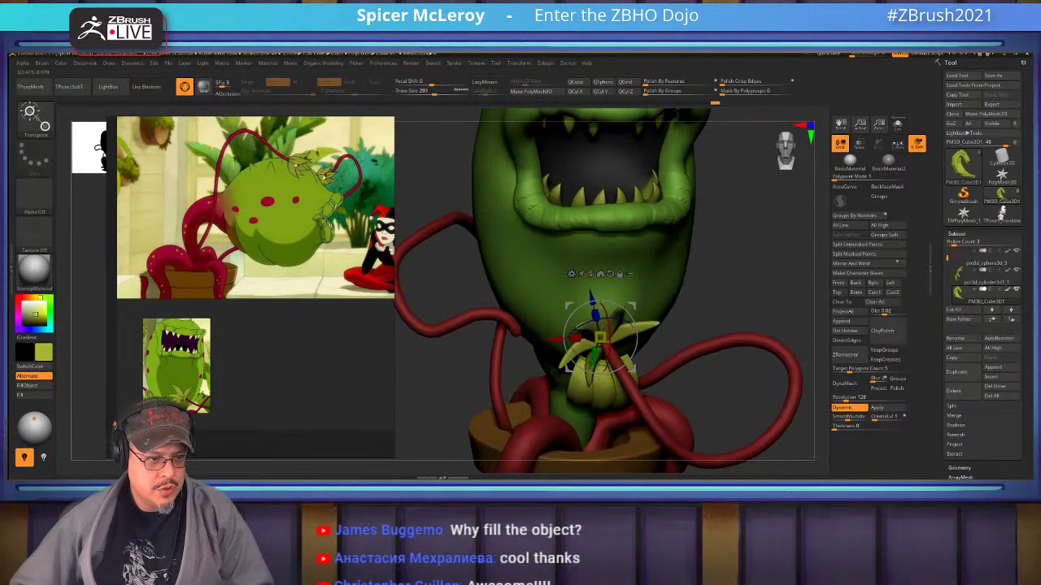
Position, scale and tilt the leaf cluster so it caps the free end of the vine beside the body.
{"action": "left_click_drag", "start_coordinate": [600, 337], "coordinate": [593, 342]}
{"action": "left_click_drag", "start_coordinate": [634, 306], "coordinate": [542, 290]}
{"action": "left_click_drag", "start_coordinate": [716, 269], "coordinate": [774, 297]}
{"action": "left_click_drag", "start_coordinate": [536, 300], "coordinate": [558, 291]}
{"action": "left_click_drag", "start_coordinate": [724, 265], "coordinate": [626, 268]}
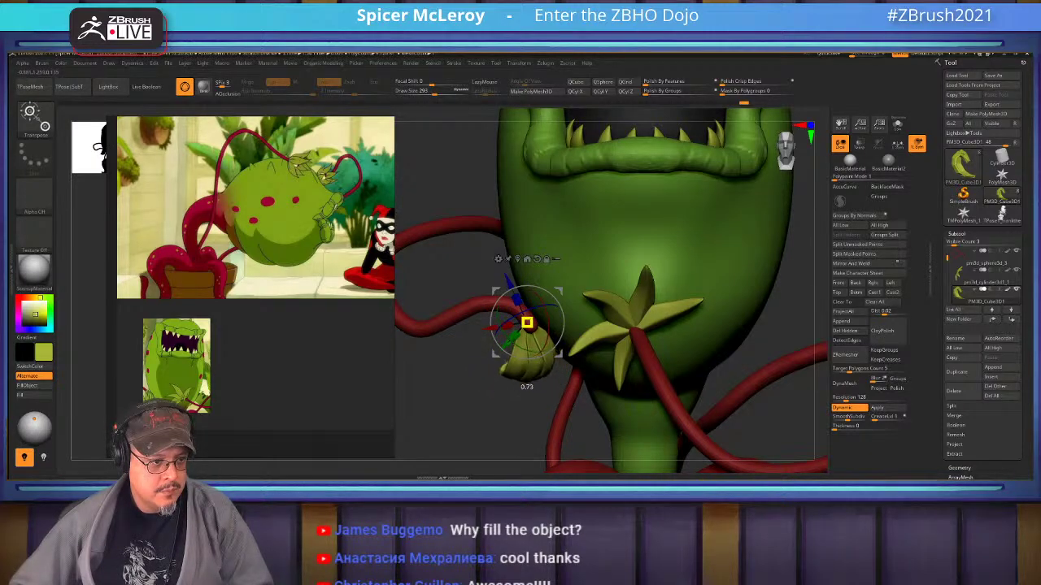
{"action": "left_click_drag", "start_coordinate": [465, 357], "coordinate": [556, 349]}
{"action": "left_click_drag", "start_coordinate": [486, 345], "coordinate": [493, 343]}
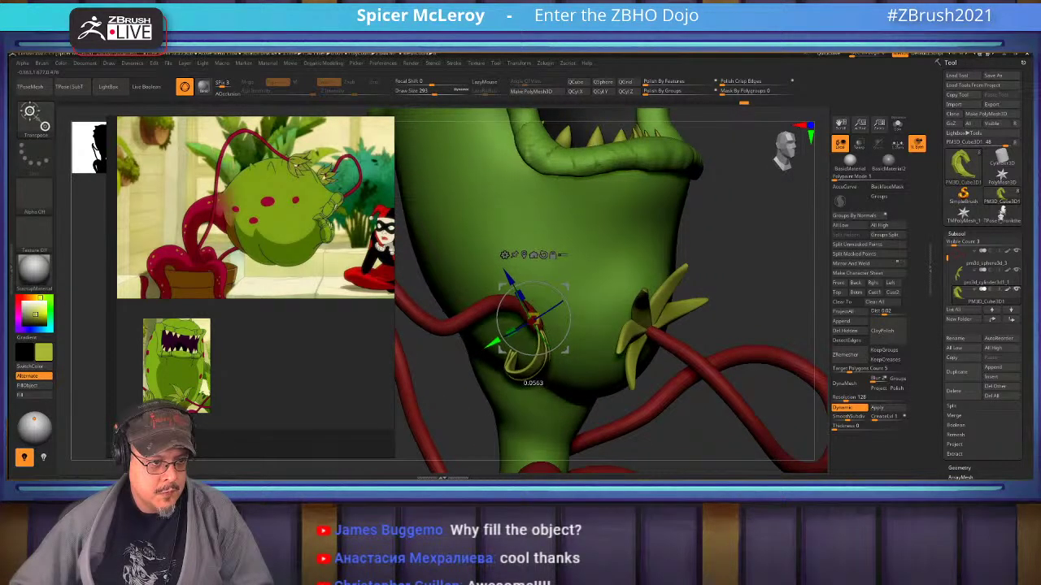
Thicken the leaf cluster on the vine tip slightly with the Inflate deformation and return to Draw mode.
{"action": "key", "text": "1"}
{"action": "left_click_drag", "start_coordinate": [552, 472], "coordinate": [556, 471]}
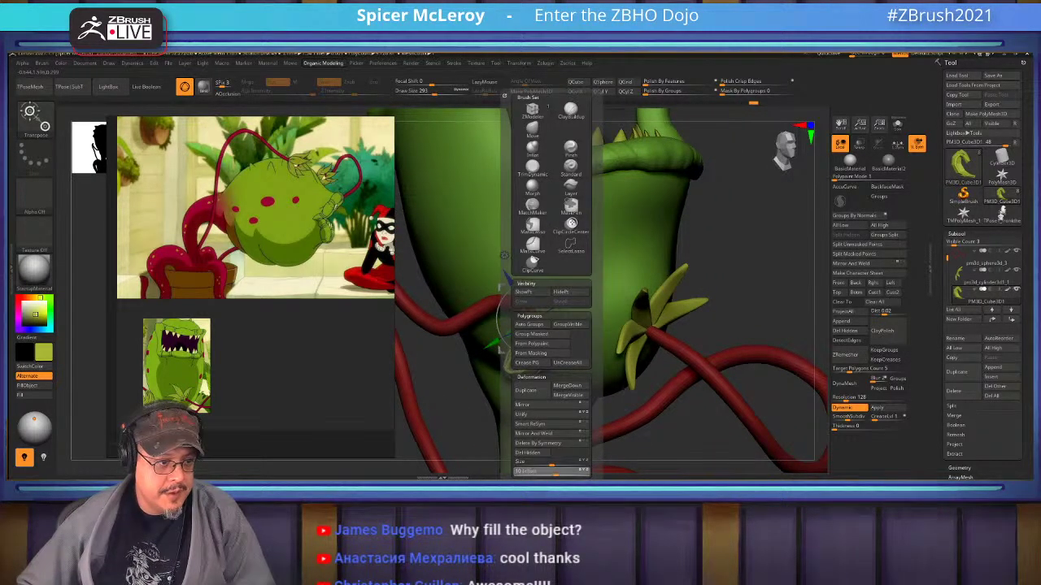
{"action": "mouse_move", "coordinate": [553, 431]}
{"action": "left_mouse_down"}
{"action": "mouse_move", "coordinate": [480, 435]}
{"action": "mouse_move", "coordinate": [470, 382]}
{"action": "mouse_move", "coordinate": [441, 415]}
{"action": "mouse_move", "coordinate": [437, 380]}
{"action": "mouse_move", "coordinate": [440, 415]}
{"action": "mouse_move", "coordinate": [383, 455]}
{"action": "left_mouse_up"}
{"action": "key", "text": "q"}
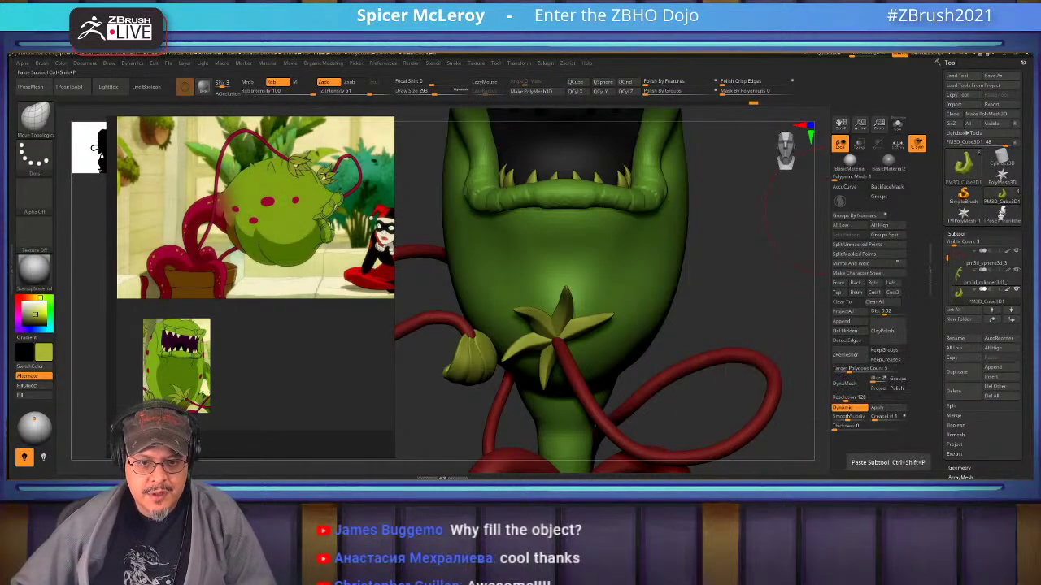
Load a Ring3D primitive as the active tool.
{"action": "left_click", "coordinate": [993, 366]}
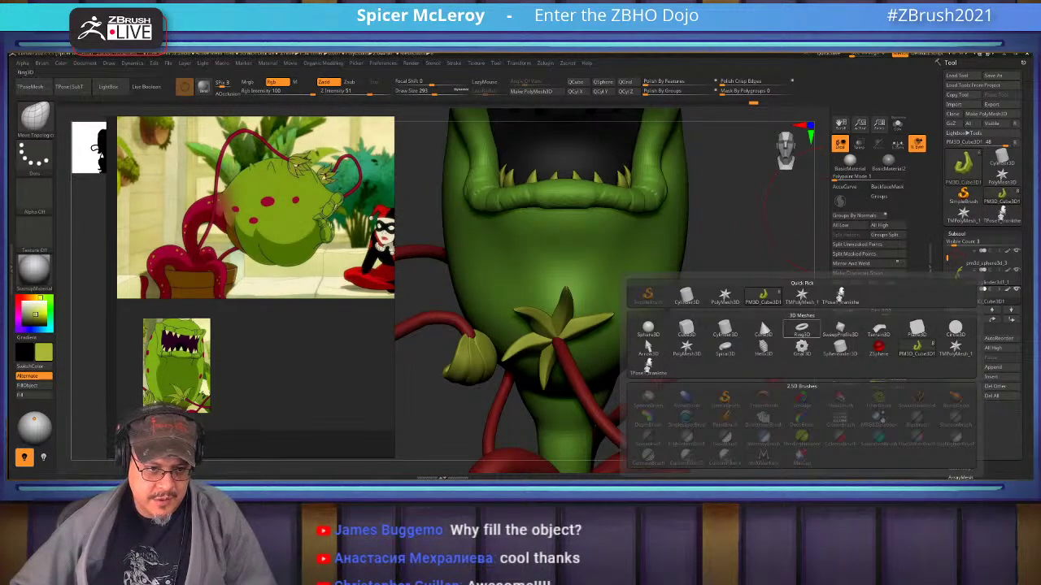
{"action": "left_click", "coordinate": [802, 330]}
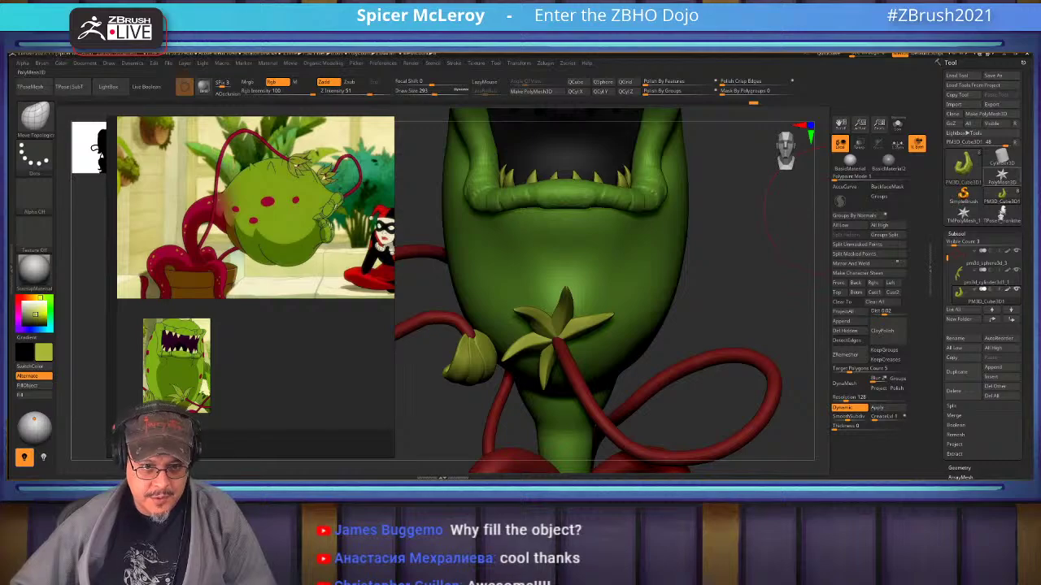
{"action": "left_click", "coordinate": [964, 167]}
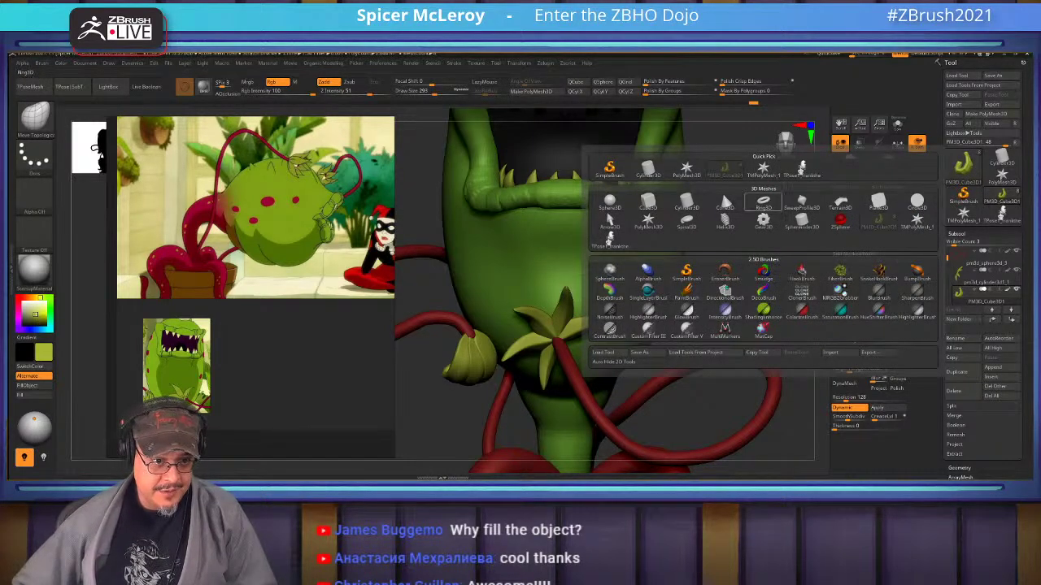
{"action": "left_click", "coordinate": [763, 204]}
{"action": "left_click", "coordinate": [957, 253]}
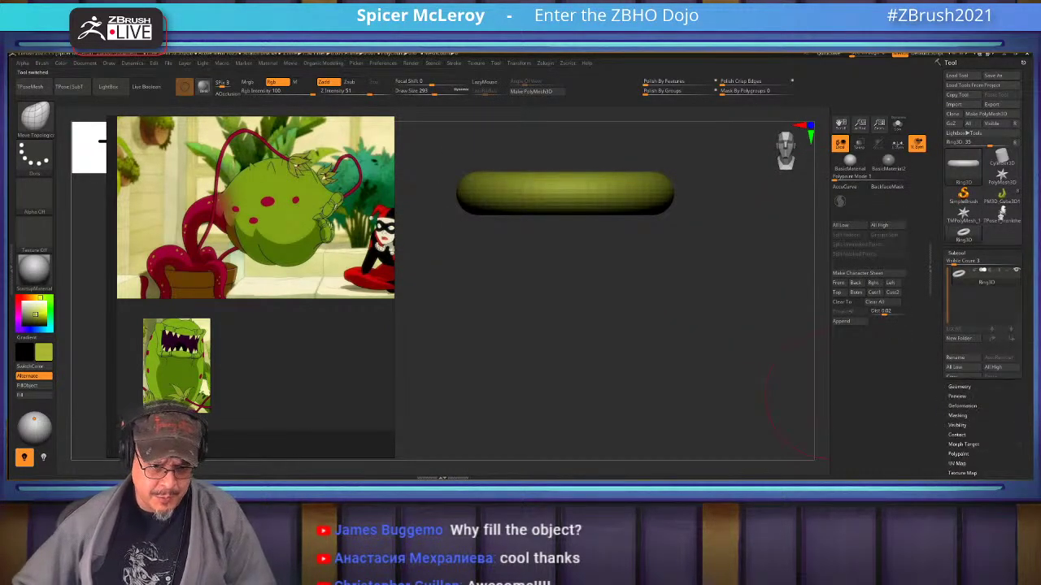
Set the ring's SDivide and LDivide to 8 and convert it to a PolyMesh3D.
{"action": "left_click", "coordinate": [958, 378]}
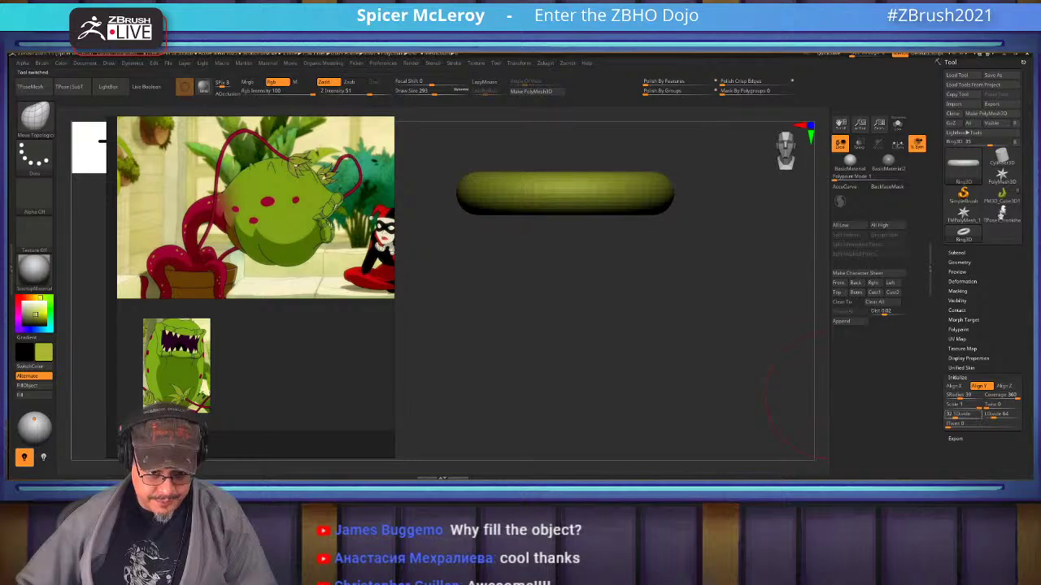
{"action": "type", "text": "8"}
{"action": "key", "text": "Tab"}
{"action": "type", "text": "8"}
{"action": "key", "text": "Tab"}
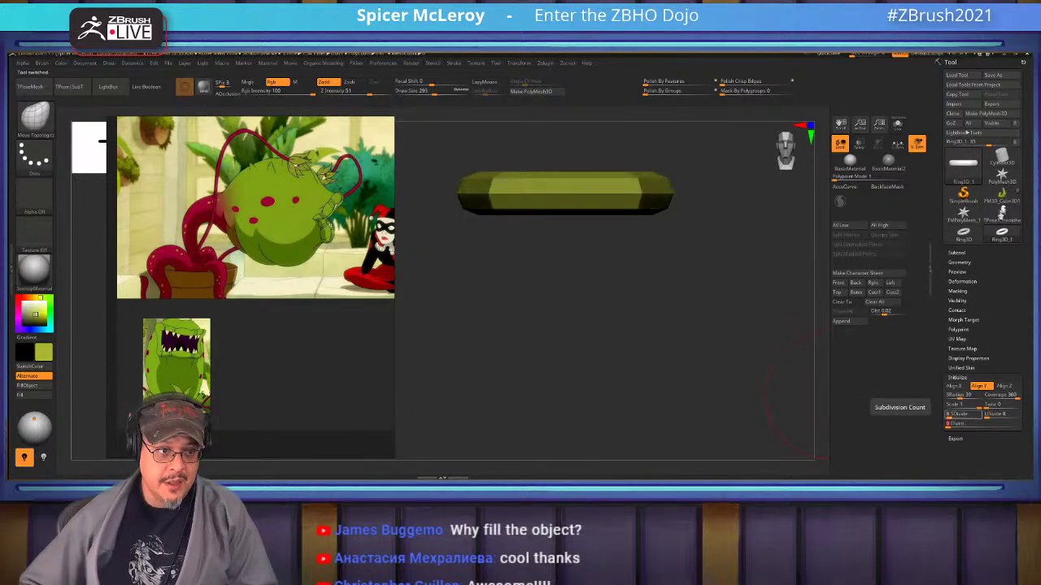
{"action": "left_click_drag", "start_coordinate": [642, 317], "coordinate": [631, 376], "text": "alt"}
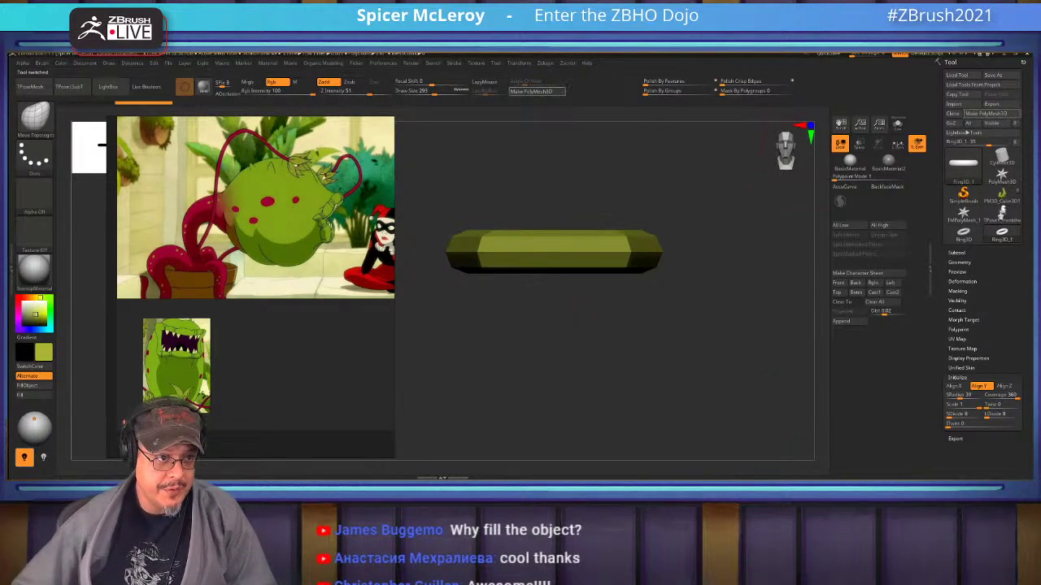
{"action": "left_click", "coordinate": [986, 114]}
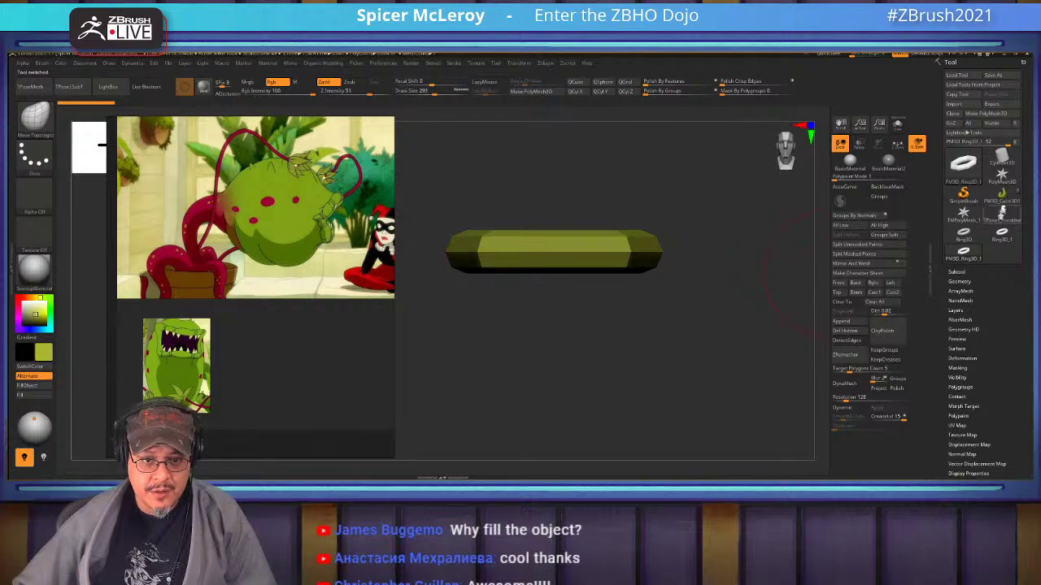
Switch back to the PM3D_Cube3D1 plant tool and bring the whole potted plant into view.
{"action": "left_click", "coordinate": [1002, 213]}
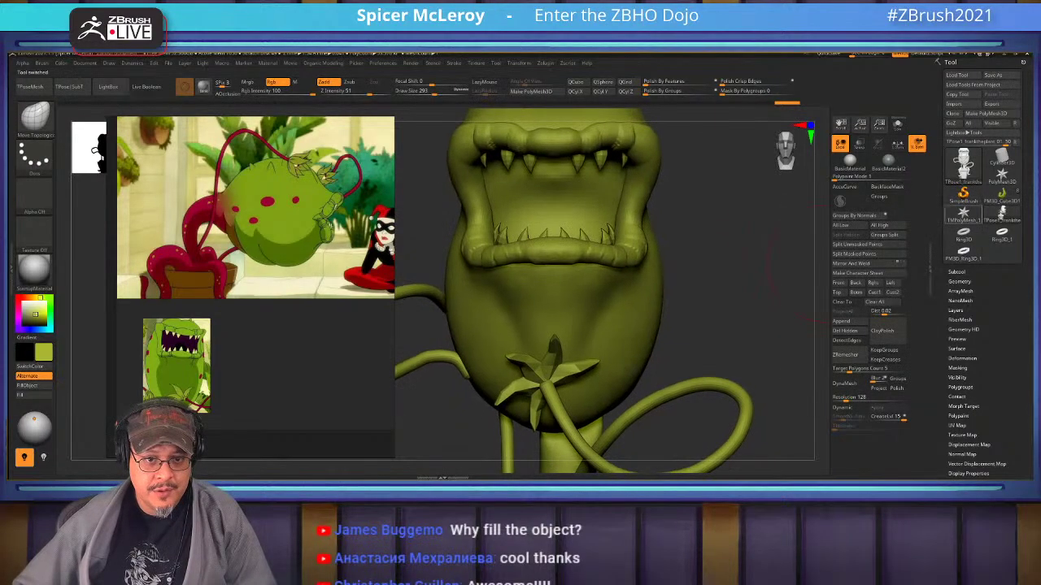
{"action": "left_click", "coordinate": [1002, 195]}
{"action": "left_click_drag", "start_coordinate": [724, 358], "coordinate": [750, 272], "text": "alt"}
{"action": "left_click_drag", "start_coordinate": [419, 406], "coordinate": [452, 350]}
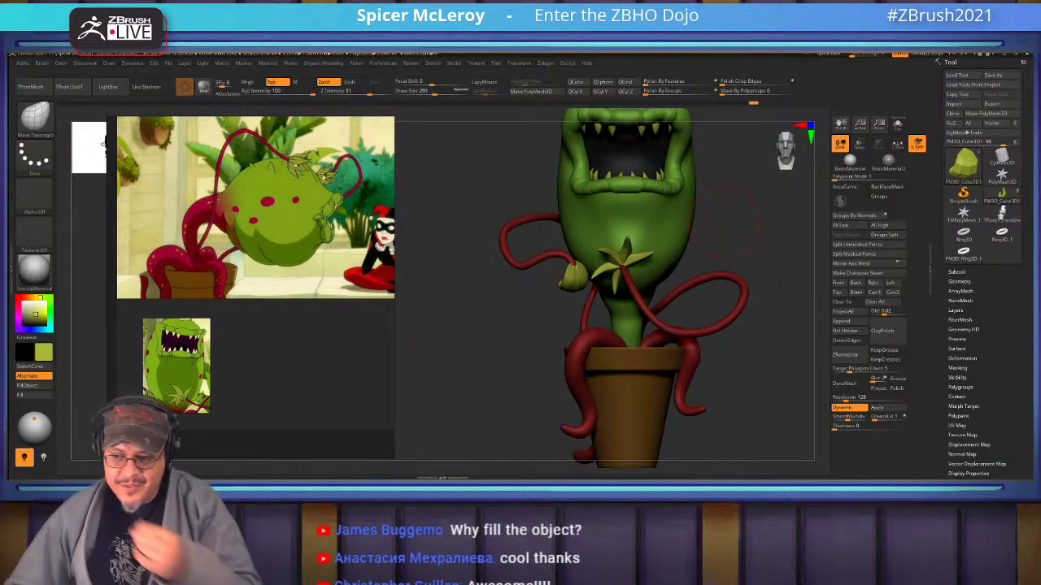
{"action": "left_click_drag", "start_coordinate": [736, 256], "coordinate": [759, 258]}
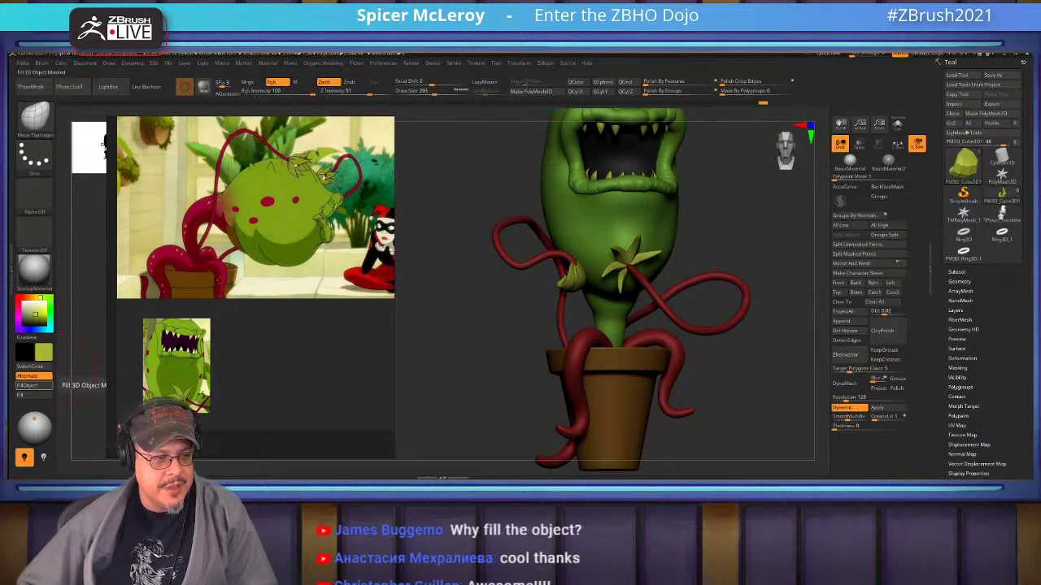
{"action": "right_click_drag", "start_coordinate": [641, 260], "coordinate": [678, 230]}
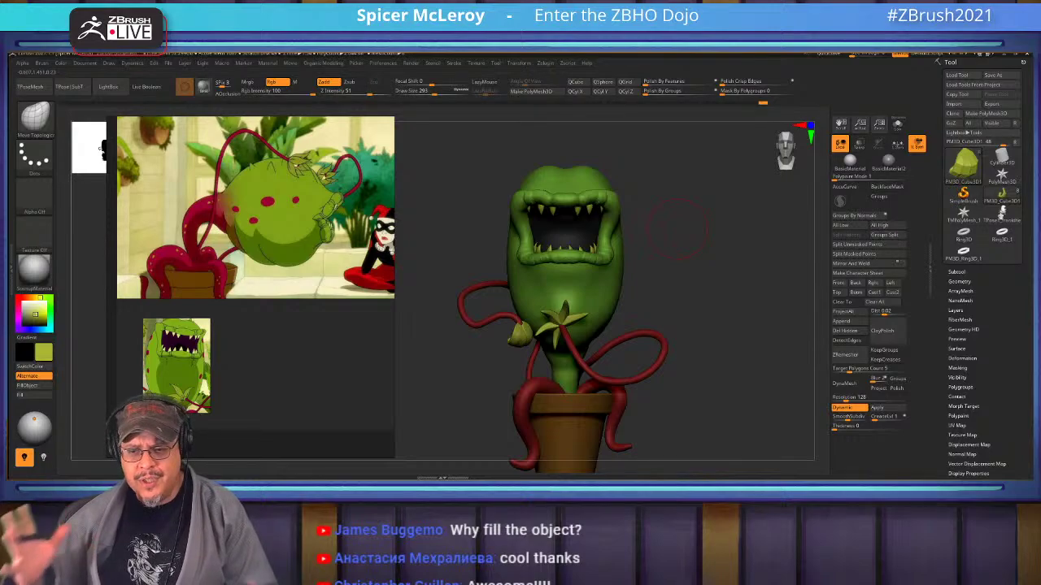
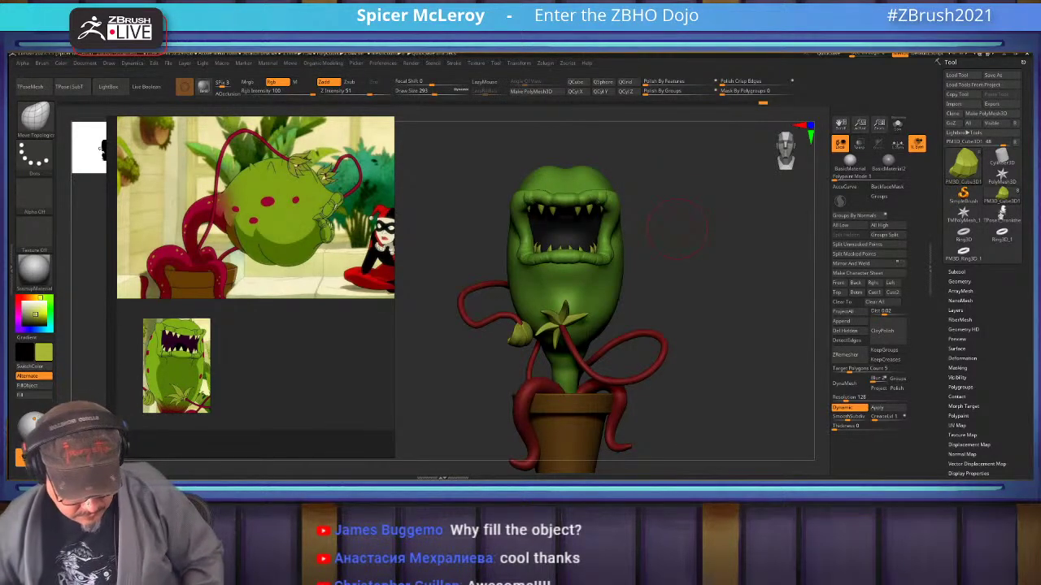
{"action": "mouse_move", "coordinate": [681, 229]}
{"action": "left_mouse_down"}
{"action": "mouse_move", "coordinate": [712, 233]}
{"action": "mouse_move", "coordinate": [699, 229]}
{"action": "mouse_move", "coordinate": [719, 284]}
{"action": "left_mouse_up"}
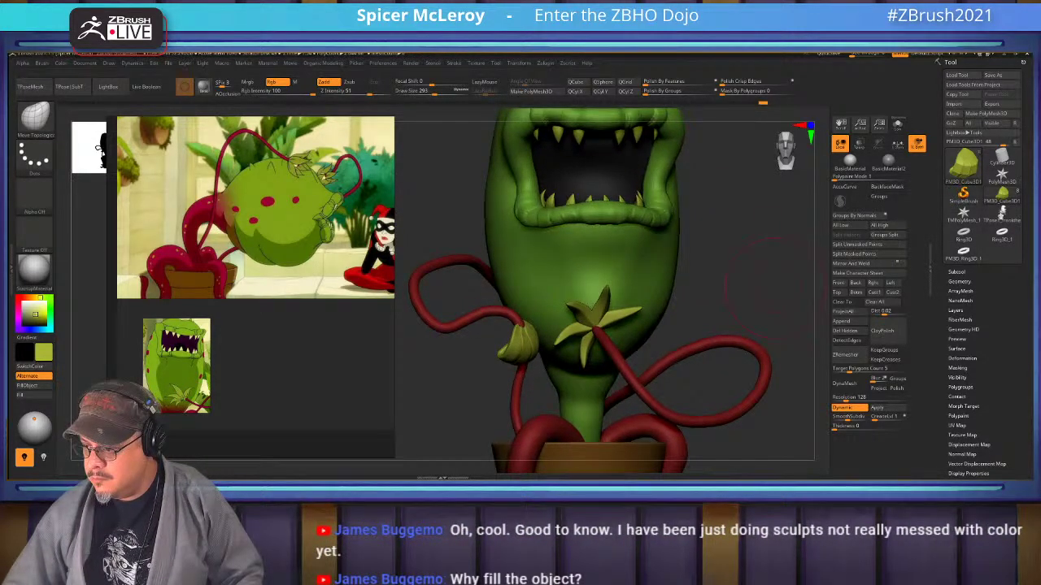
{"action": "left_click_drag", "start_coordinate": [765, 277], "coordinate": [730, 275]}
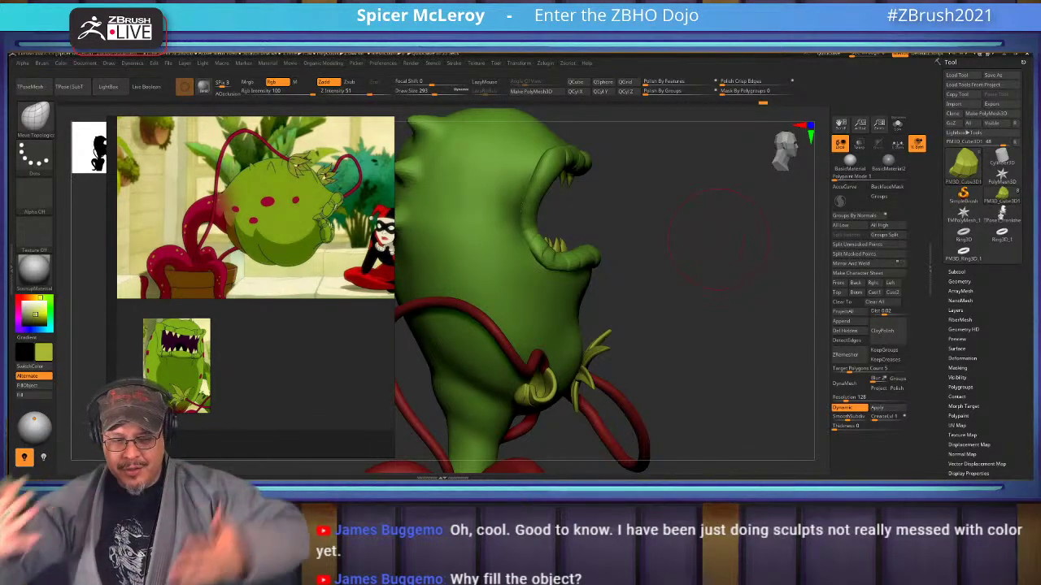
{"action": "mouse_move", "coordinate": [719, 240]}
{"action": "left_mouse_down"}
{"action": "mouse_move", "coordinate": [647, 242]}
{"action": "mouse_move", "coordinate": [725, 227]}
{"action": "left_mouse_up"}
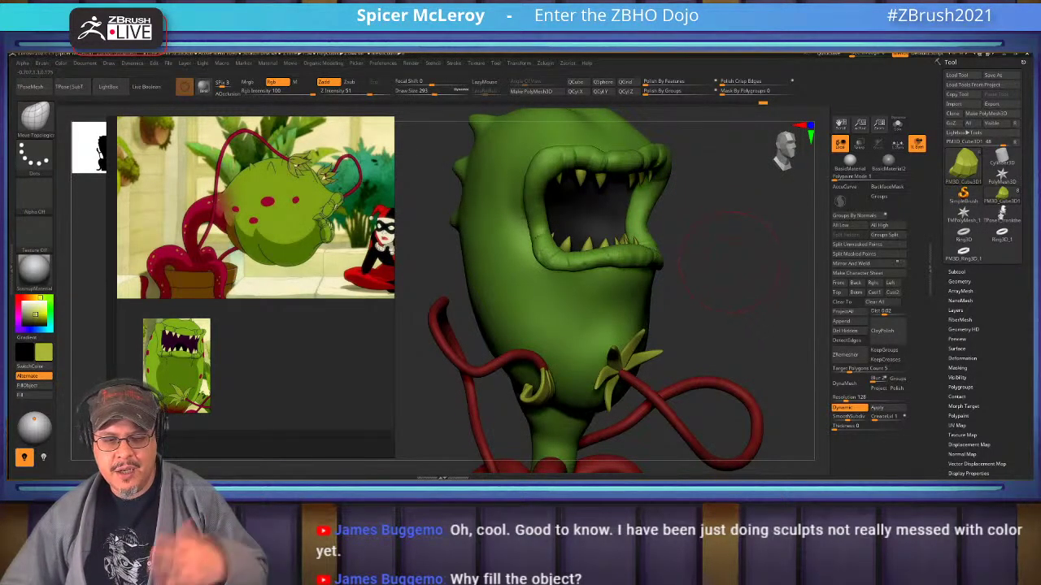
{"action": "left_click_drag", "start_coordinate": [716, 264], "coordinate": [593, 281]}
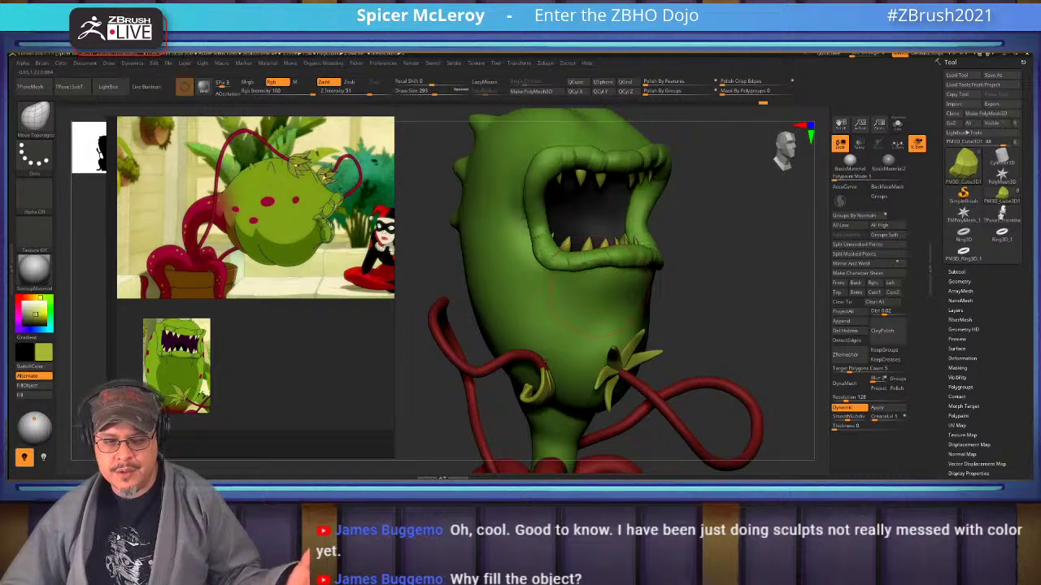
Rotate the curled leaf cluster about its attachment point to change the direction it hangs from the vine tip.
{"action": "mouse_move", "coordinate": [728, 237]}
{"action": "left_mouse_down"}
{"action": "mouse_move", "coordinate": [699, 244]}
{"action": "mouse_move", "coordinate": [760, 253]}
{"action": "mouse_move", "coordinate": [717, 269]}
{"action": "mouse_move", "coordinate": [741, 259]}
{"action": "mouse_move", "coordinate": [755, 280]}
{"action": "mouse_move", "coordinate": [749, 261]}
{"action": "mouse_move", "coordinate": [763, 358]}
{"action": "left_mouse_up"}
{"action": "left_click_drag", "start_coordinate": [488, 390], "coordinate": [500, 386]}
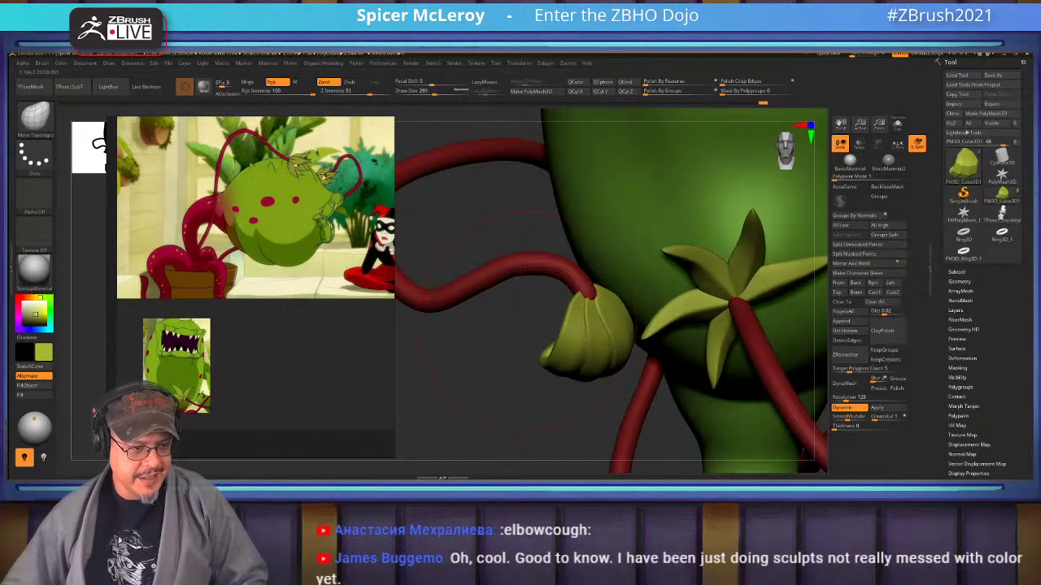
{"action": "key", "text": "w"}
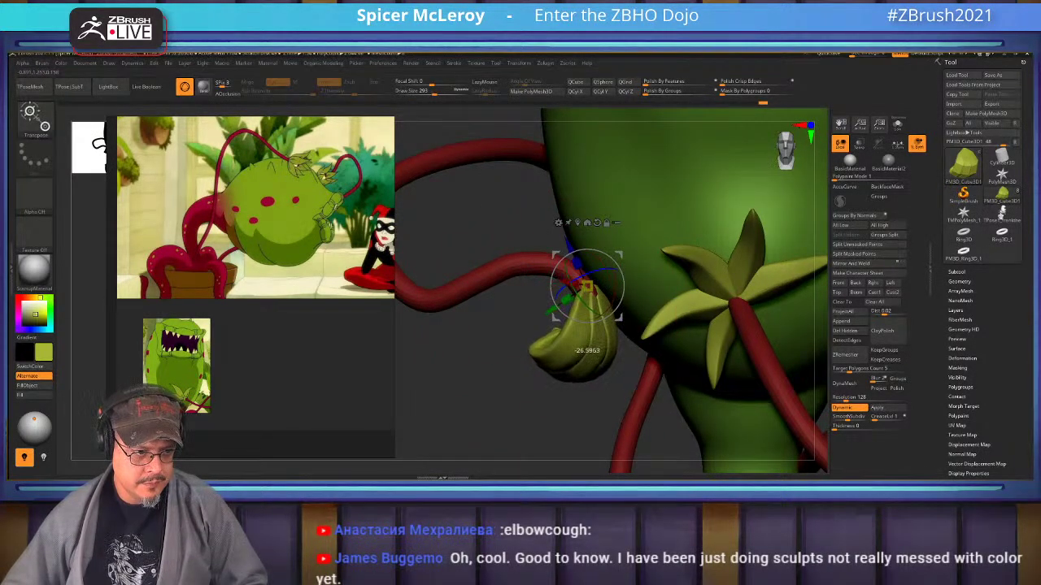
{"action": "left_click_drag", "start_coordinate": [601, 269], "coordinate": [581, 285]}
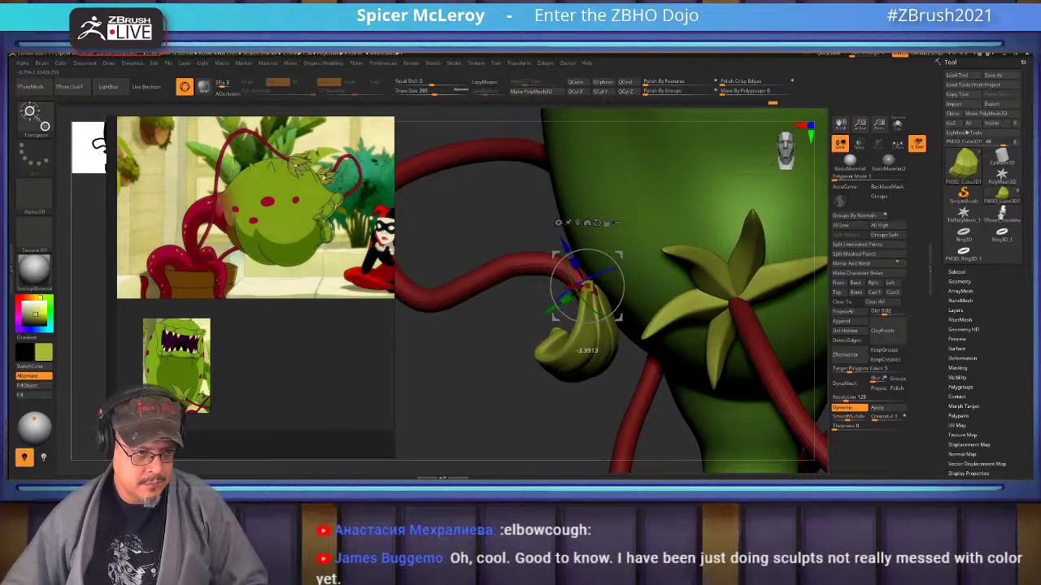
{"action": "left_click_drag", "start_coordinate": [500, 370], "coordinate": [606, 366]}
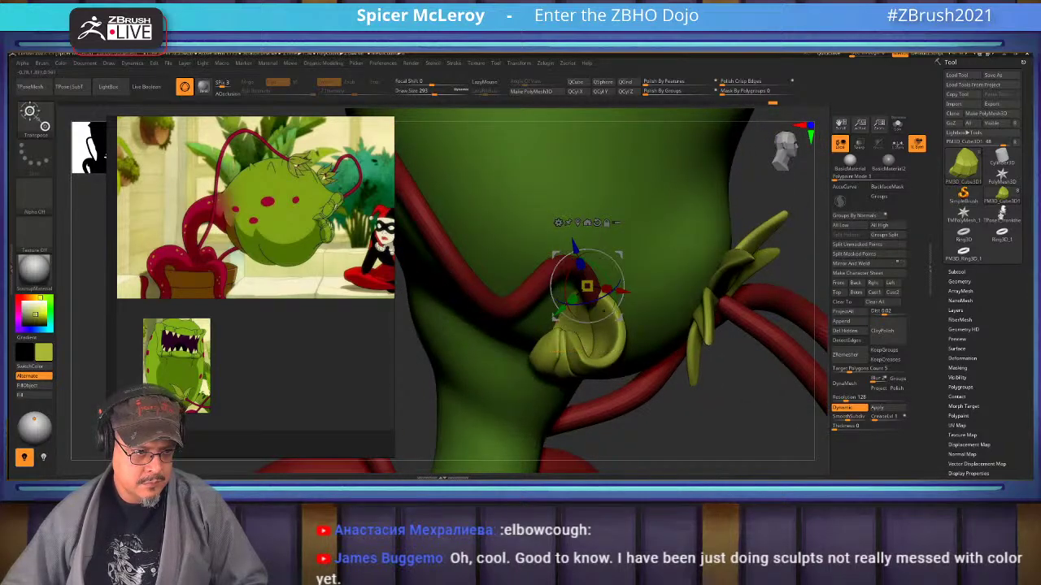
{"action": "left_click_drag", "start_coordinate": [602, 305], "coordinate": [615, 298]}
{"action": "left_click_drag", "start_coordinate": [587, 258], "coordinate": [573, 240]}
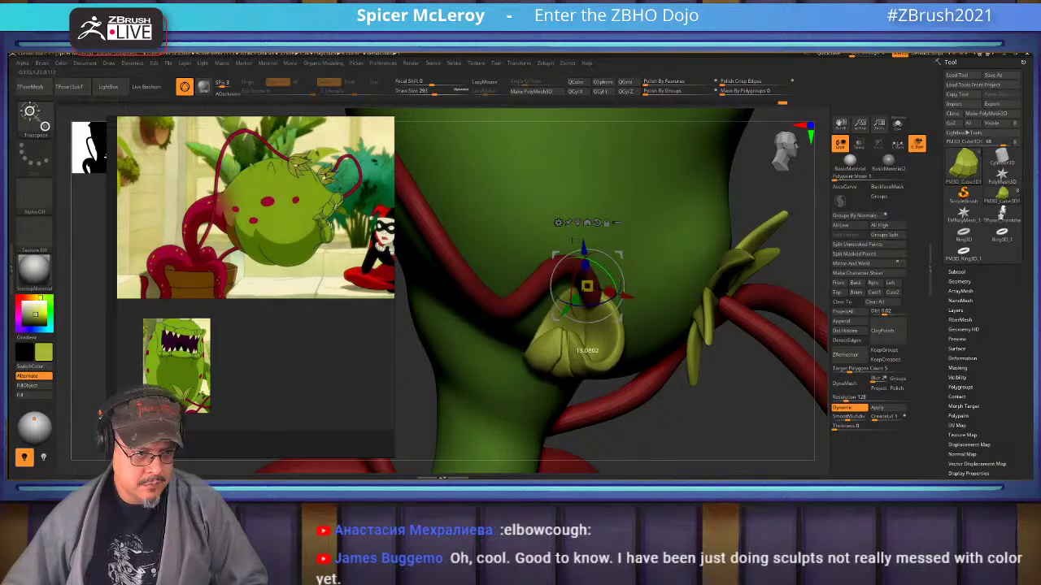
{"action": "left_click_drag", "start_coordinate": [617, 314], "coordinate": [618, 316]}
{"action": "key", "text": "q"}
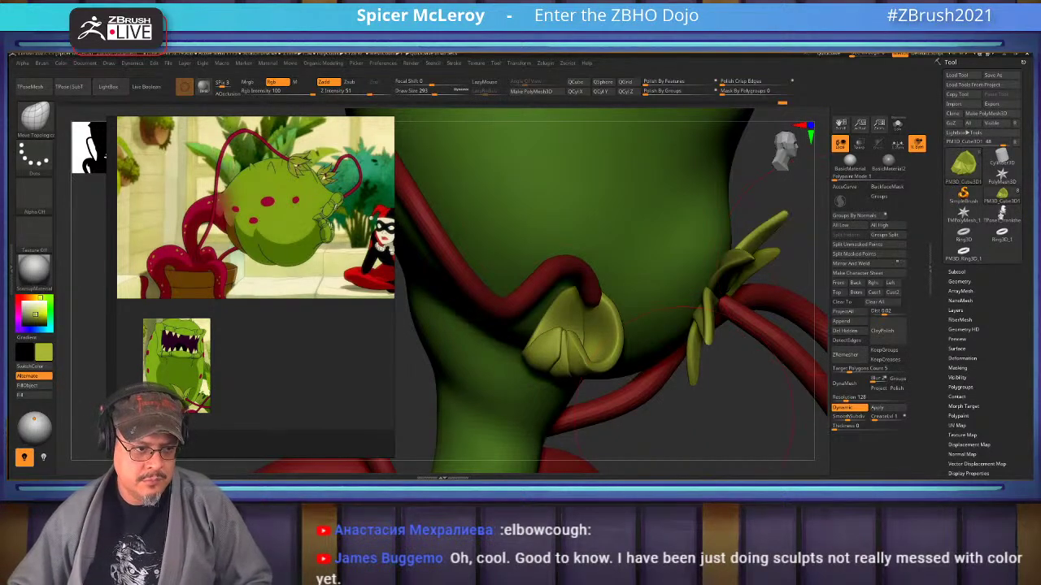
Make the red vines the active subtool and pull the loop holding the curled leaf cluster with the Move Topological brush.
{"action": "key", "text": "f"}
{"action": "left_click_drag", "start_coordinate": [687, 281], "coordinate": [706, 348]}
{"action": "left_click", "coordinate": [604, 270], "text": "alt"}
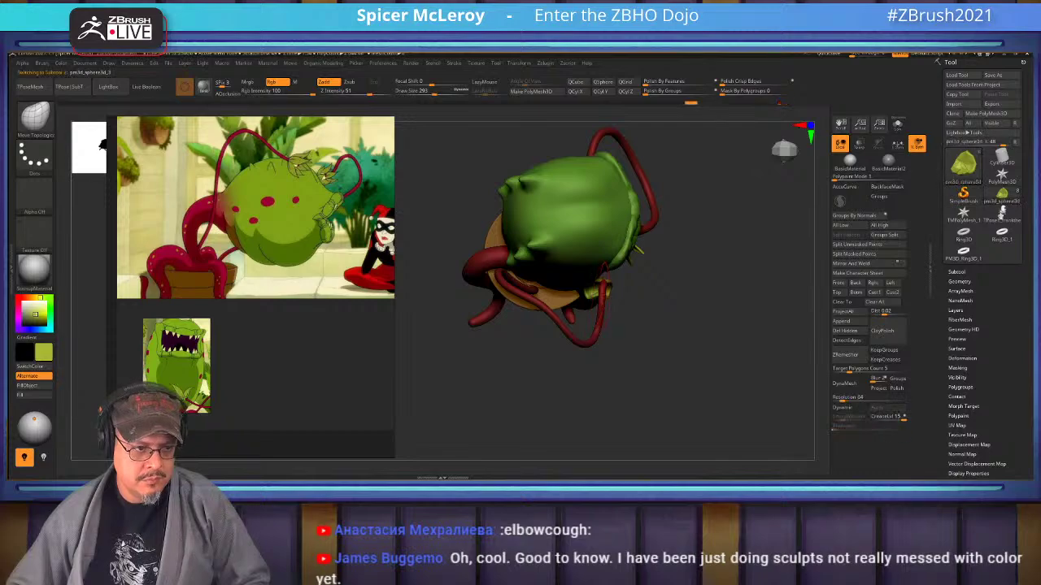
{"action": "mouse_move", "coordinate": [482, 335]}
{"action": "left_mouse_down"}
{"action": "mouse_move", "coordinate": [467, 321]}
{"action": "mouse_move", "coordinate": [476, 348]}
{"action": "left_mouse_up"}
{"action": "key", "text": "s"}
{"action": "left_click_drag", "start_coordinate": [637, 310], "coordinate": [661, 309]}
{"action": "left_click", "coordinate": [600, 292], "text": "alt"}
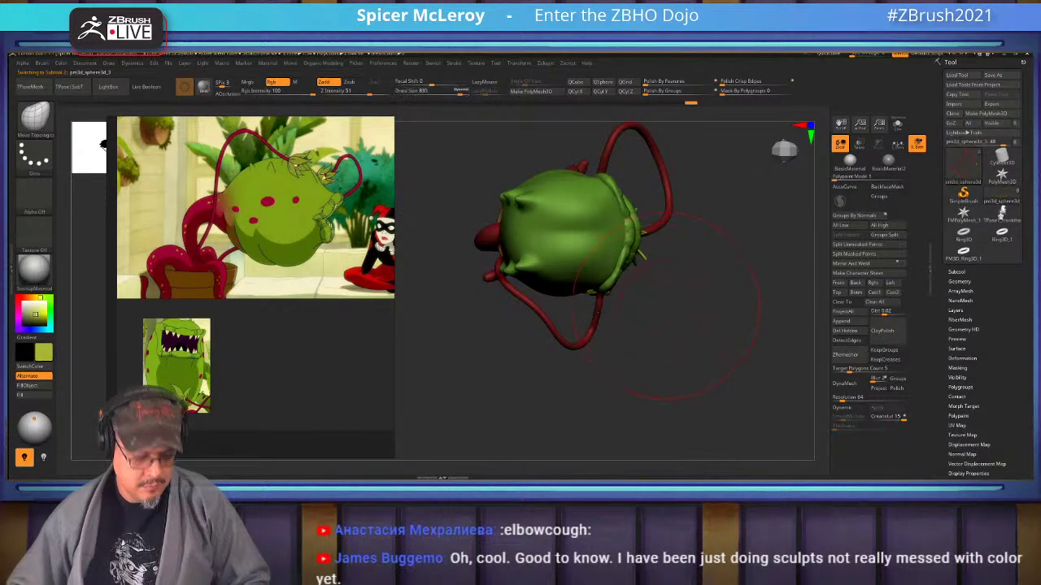
{"action": "key", "text": "b"}
{"action": "key", "text": "m"}
{"action": "key", "text": "t"}
{"action": "left_click_drag", "start_coordinate": [587, 332], "coordinate": [569, 336]}
{"action": "mouse_move", "coordinate": [520, 382]}
{"action": "left_mouse_down"}
{"action": "mouse_move", "coordinate": [512, 313]}
{"action": "mouse_move", "coordinate": [455, 308]}
{"action": "mouse_move", "coordinate": [512, 307]}
{"action": "mouse_move", "coordinate": [521, 358]}
{"action": "left_mouse_up"}
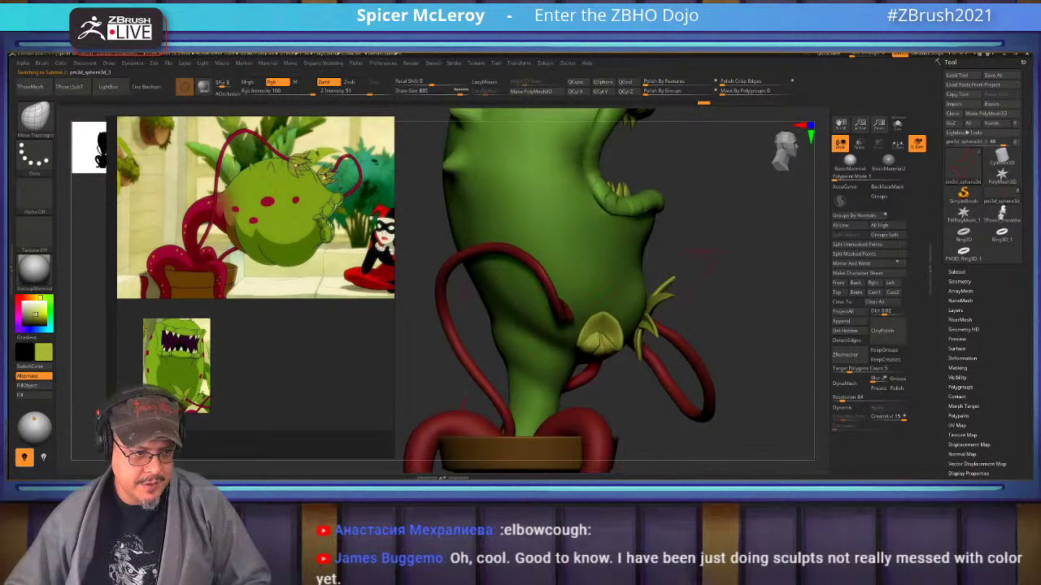
Bend the free vine end toward the curled leaf cluster with a smaller Move Topological brush, shaping it from several angles.
{"action": "key", "text": "s"}
{"action": "right_click_drag", "start_coordinate": [567, 328], "coordinate": [558, 395]}
{"action": "key", "text": "s"}
{"action": "left_click_drag", "start_coordinate": [557, 296], "coordinate": [572, 291]}
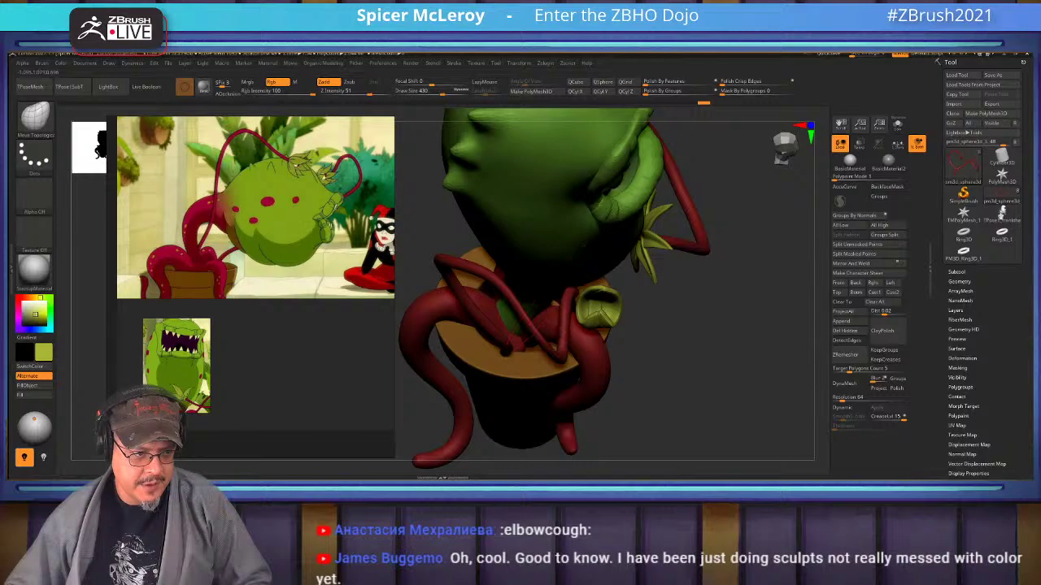
{"action": "right_click_drag", "start_coordinate": [565, 406], "coordinate": [572, 338]}
{"action": "key", "text": "s"}
{"action": "left_click_drag", "start_coordinate": [529, 335], "coordinate": [521, 335]}
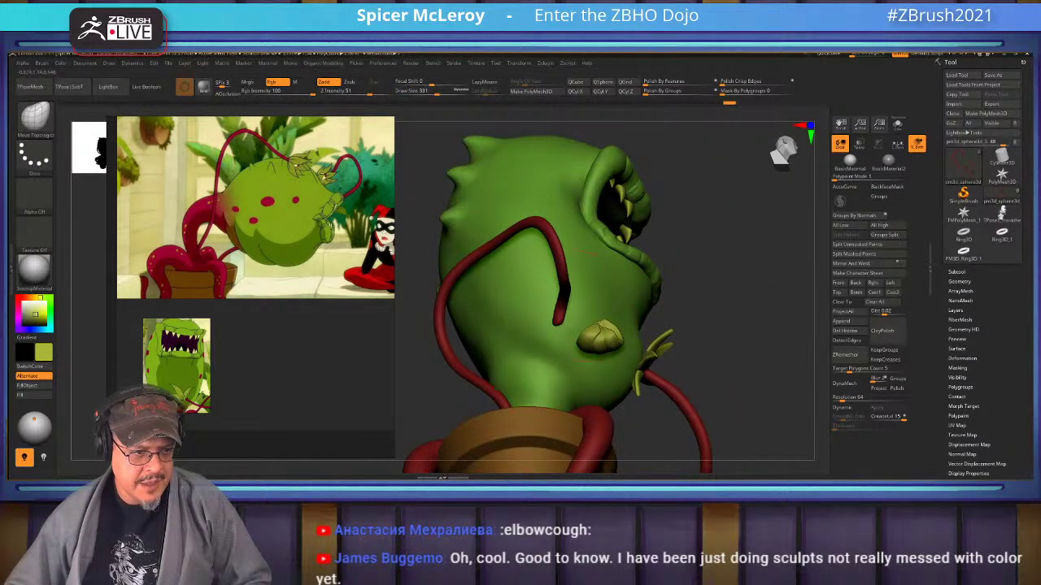
{"action": "left_click_drag", "start_coordinate": [569, 307], "coordinate": [565, 310]}
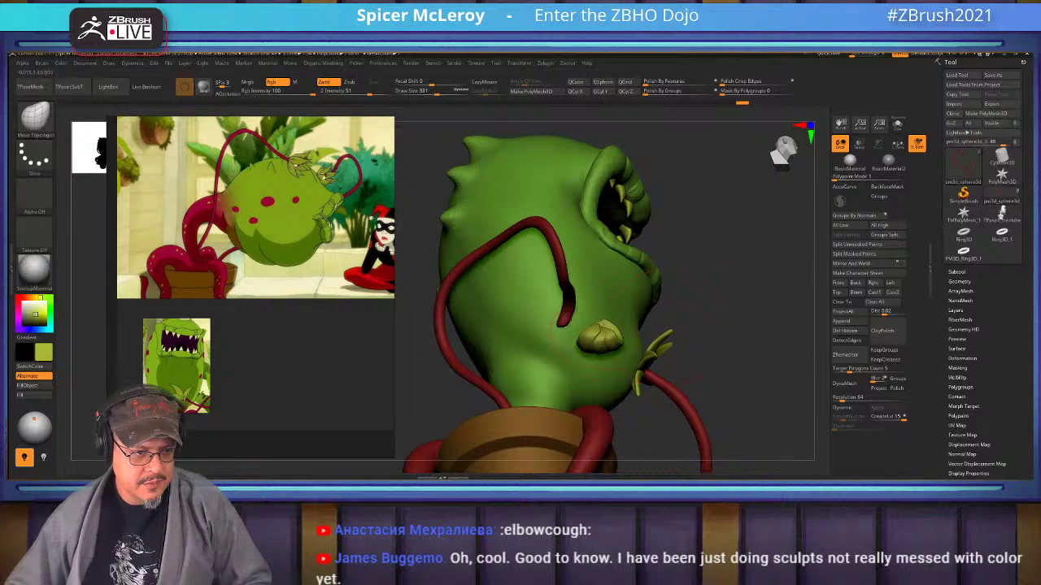
Select the curled leaf cluster and move it back onto the reshaped vine tip.
{"action": "left_click", "coordinate": [601, 340], "text": "alt"}
{"action": "key", "text": "w"}
{"action": "left_click_drag", "start_coordinate": [650, 321], "coordinate": [607, 320]}
{"action": "left_click_drag", "start_coordinate": [724, 325], "coordinate": [634, 321], "text": "shift"}
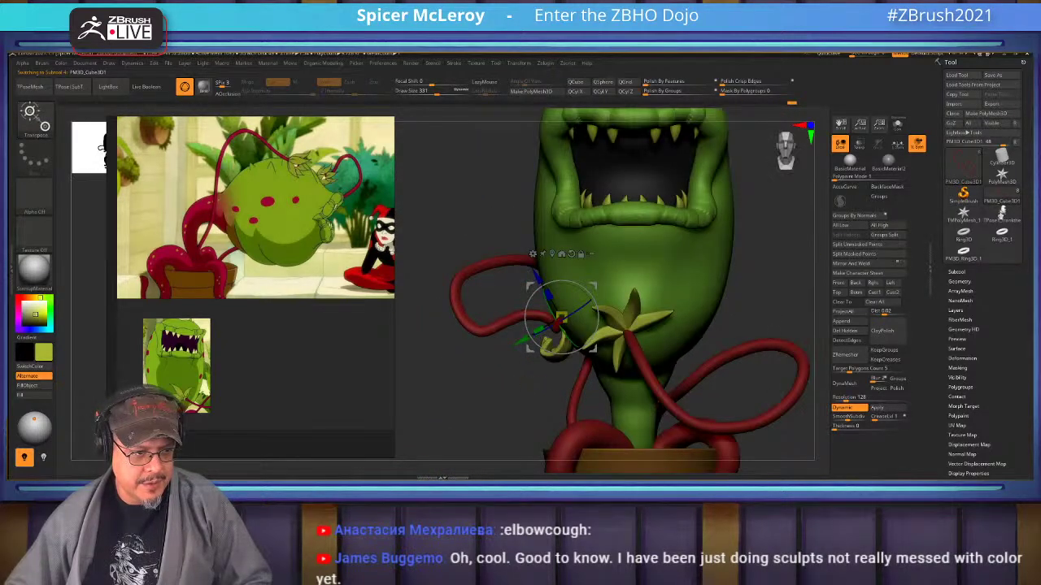
{"action": "mouse_move", "coordinate": [561, 321]}
{"action": "left_mouse_down"}
{"action": "mouse_move", "coordinate": [547, 310]}
{"action": "mouse_move", "coordinate": [553, 325]}
{"action": "left_mouse_up"}
{"action": "key", "text": "q"}
{"action": "key", "text": "f"}
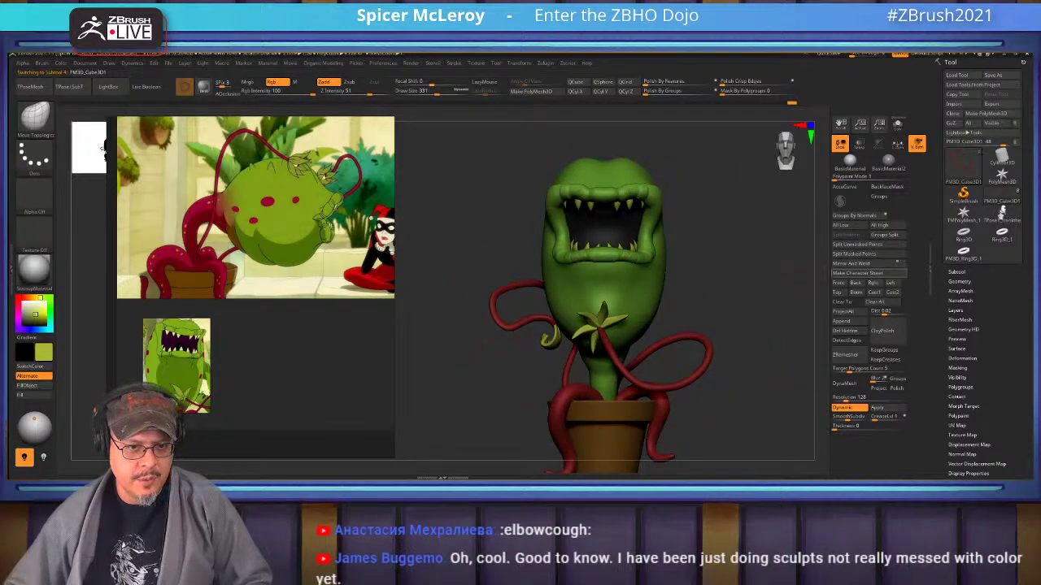
Append the low-poly ring mesh as a new subtool and smooth it with dynamic subdivision.
{"action": "left_click", "coordinate": [957, 272]}
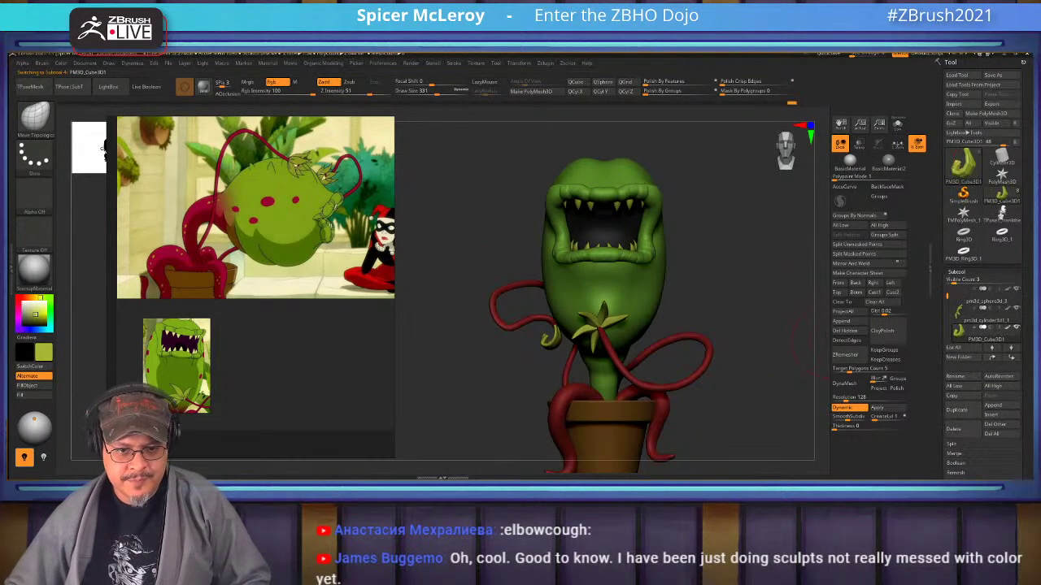
{"action": "left_click", "coordinate": [992, 405]}
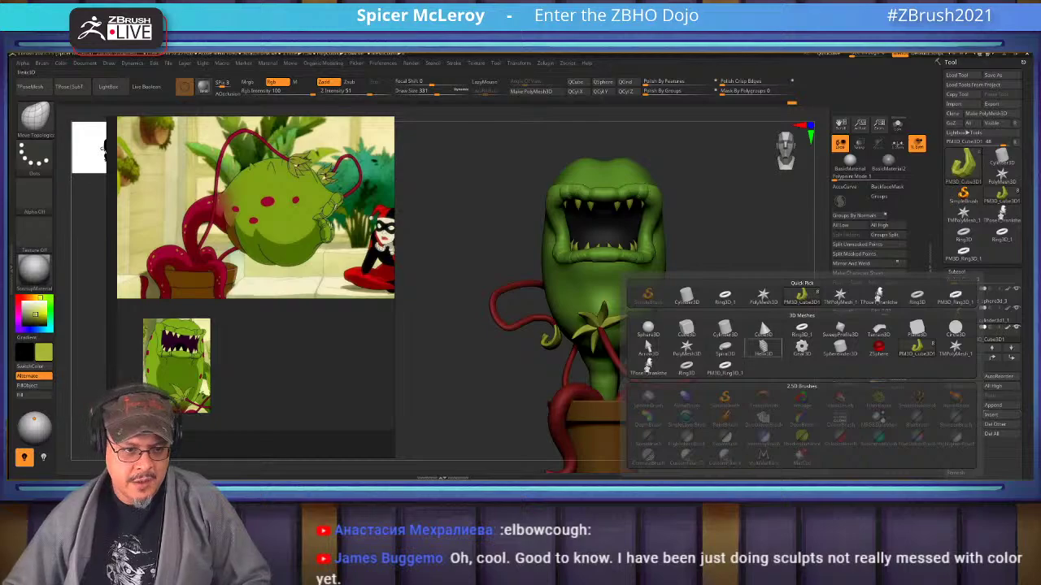
{"action": "left_click", "coordinate": [801, 294]}
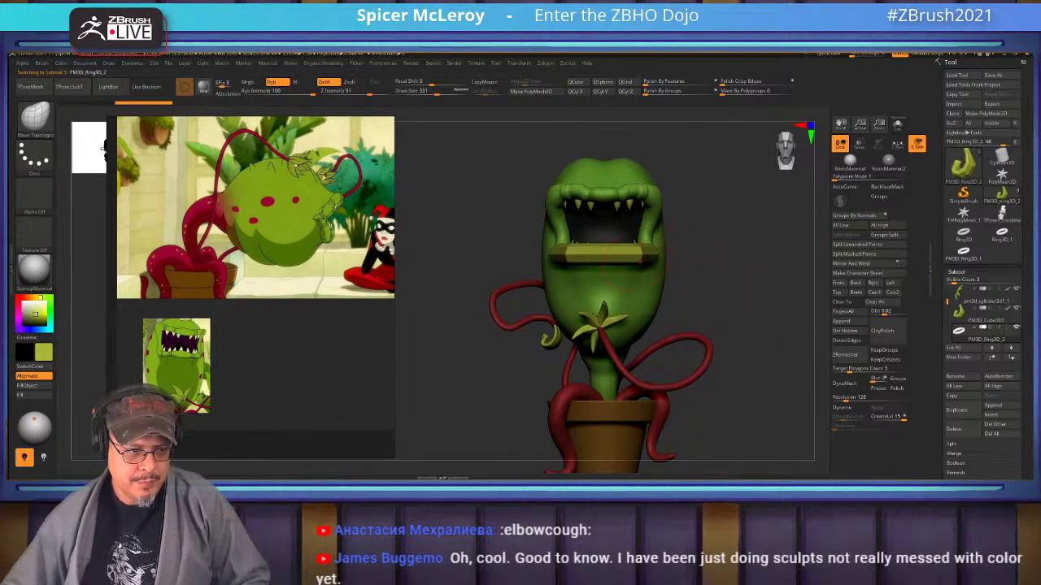
{"action": "key", "text": "w"}
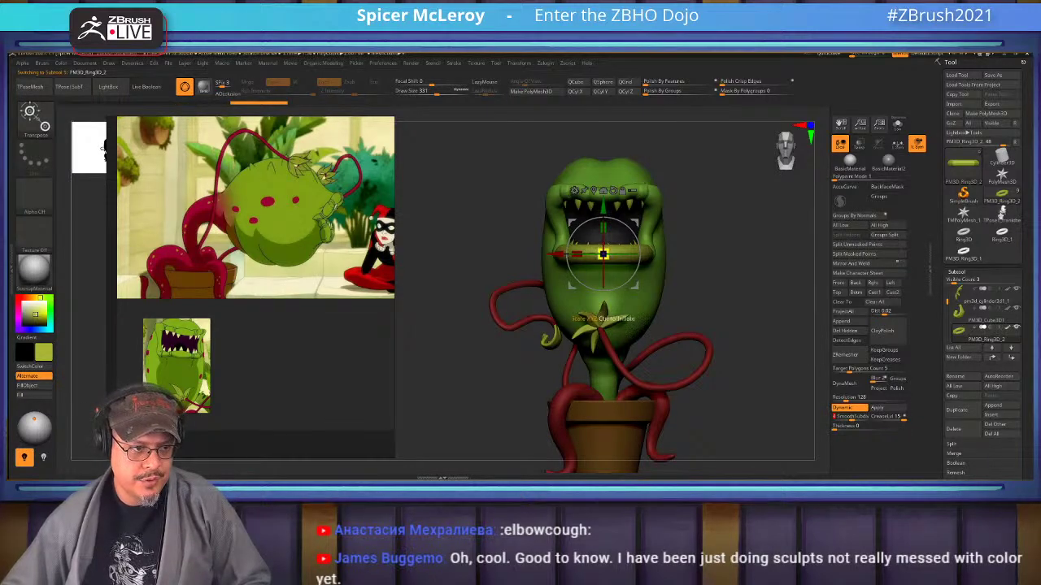
Shrink the ring, lower it to the front leaf cluster and tilt it to follow the vine's direction.
{"action": "left_click_drag", "start_coordinate": [602, 254], "coordinate": [603, 335]}
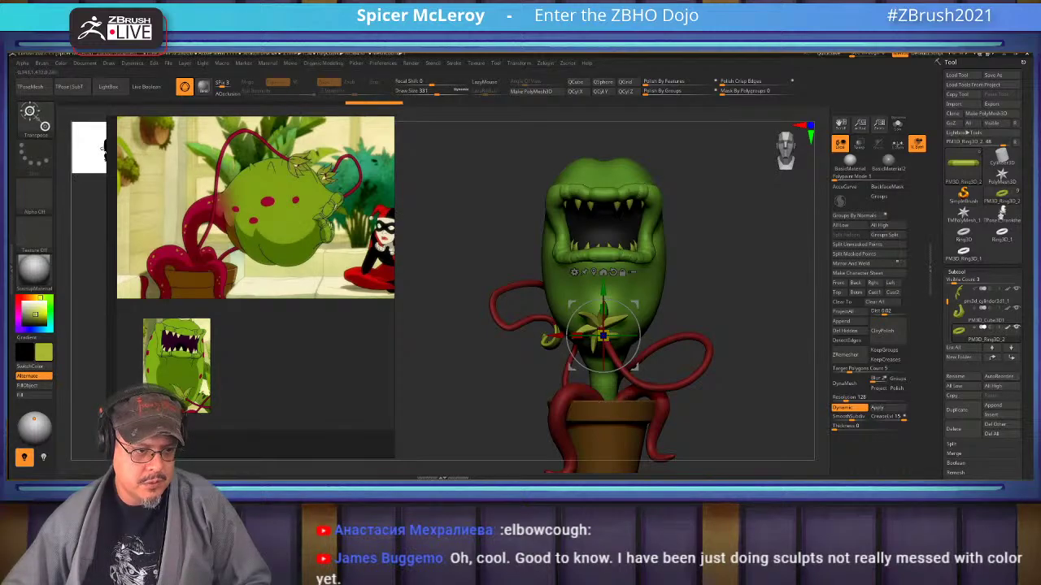
{"action": "right_click_drag", "start_coordinate": [561, 281], "coordinate": [639, 336]}
{"action": "left_click_drag", "start_coordinate": [637, 335], "coordinate": [659, 304]}
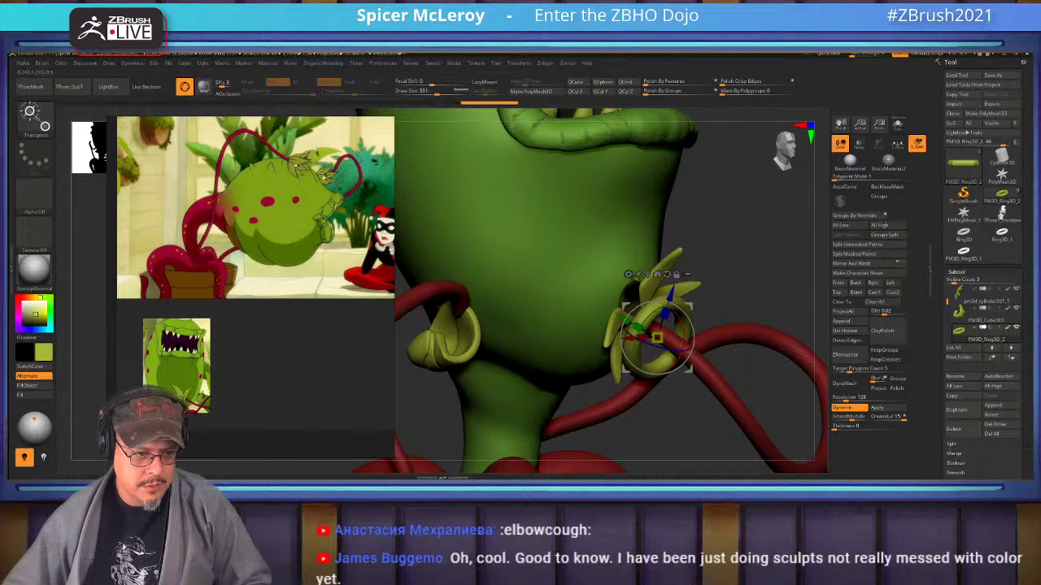
{"action": "right_click_drag", "start_coordinate": [655, 306], "coordinate": [585, 313]}
{"action": "left_click_drag", "start_coordinate": [657, 338], "coordinate": [604, 338]}
{"action": "right_click_drag", "start_coordinate": [655, 306], "coordinate": [719, 358]}
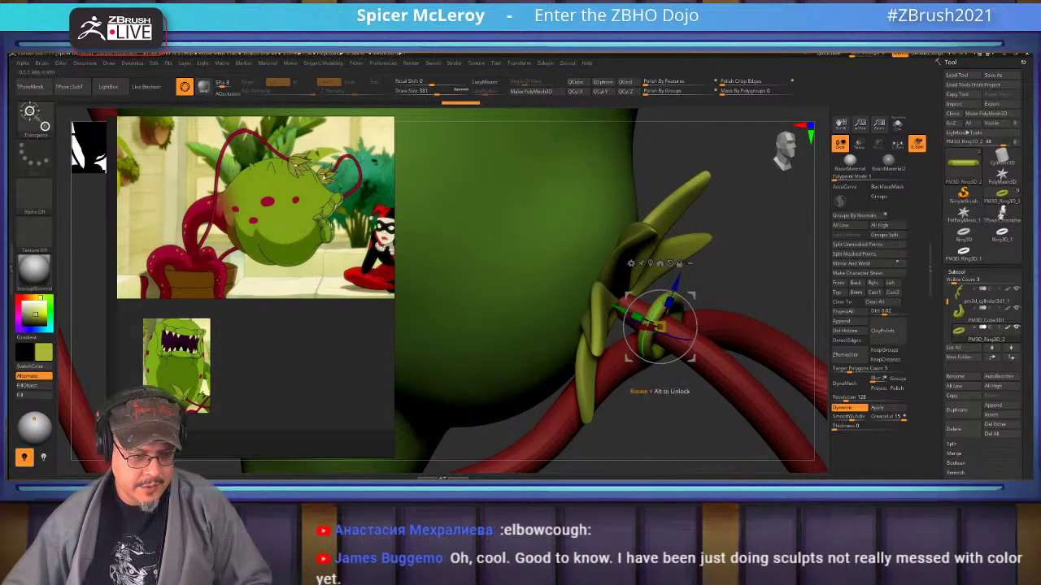
Seat the ring against the base of the front leaves and scale it to fit closely around the vine.
{"action": "key", "text": "space"}
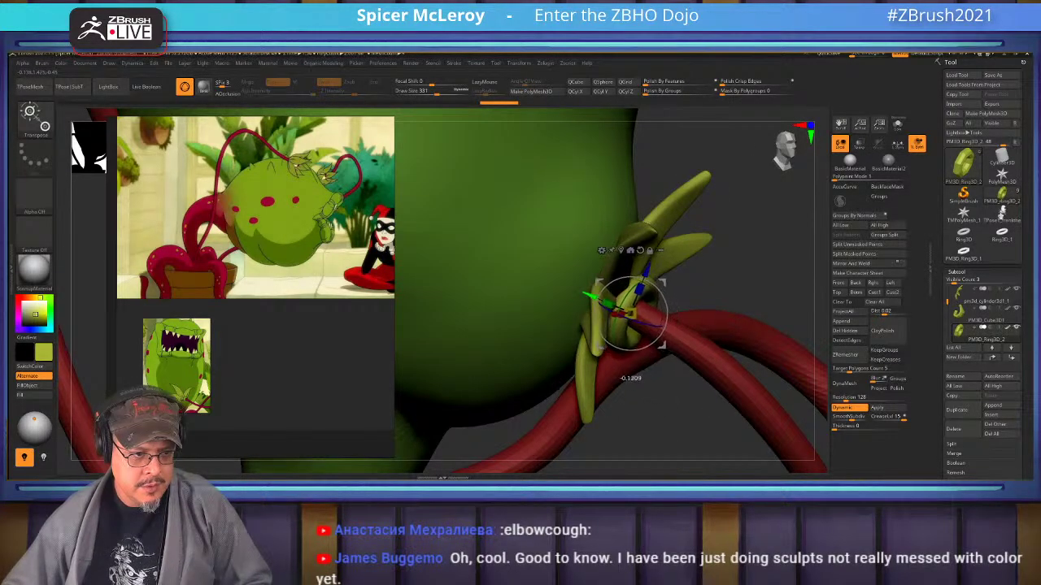
{"action": "left_click_drag", "start_coordinate": [765, 382], "coordinate": [634, 373]}
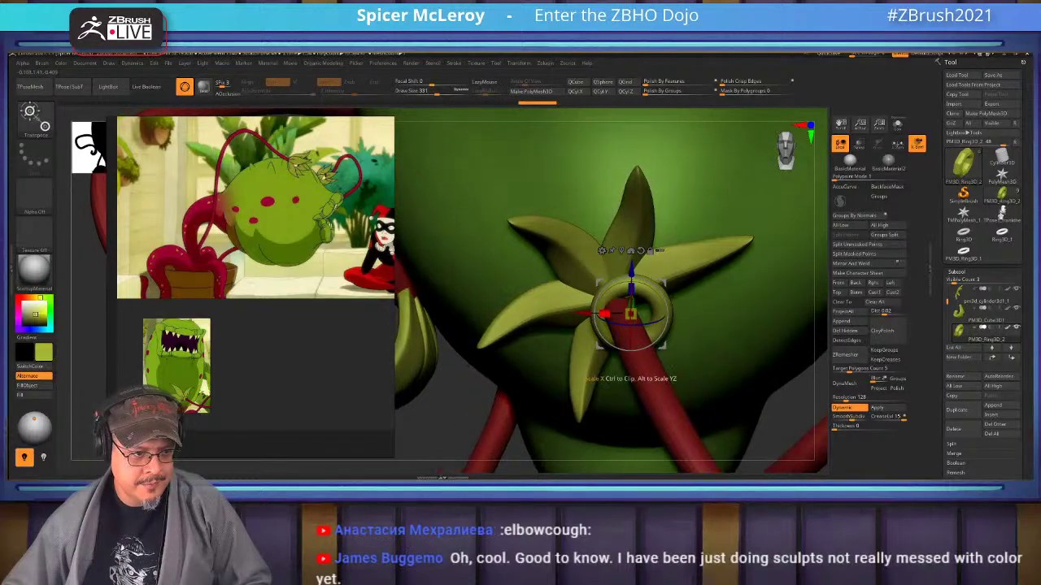
{"action": "mouse_move", "coordinate": [573, 313]}
{"action": "left_mouse_down"}
{"action": "mouse_move", "coordinate": [614, 310]}
{"action": "mouse_move", "coordinate": [600, 319]}
{"action": "left_mouse_up"}
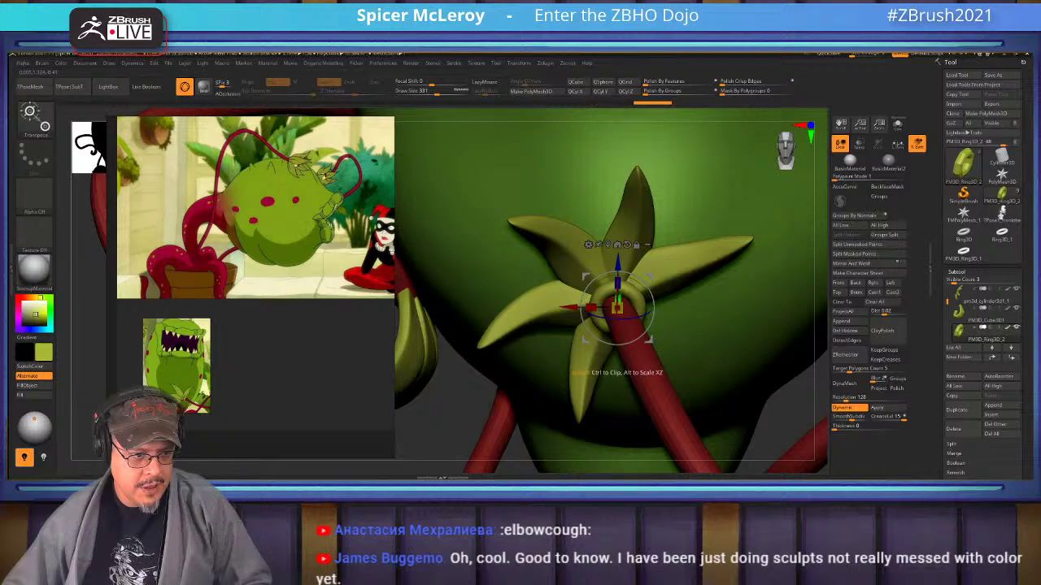
{"action": "key", "text": "q"}
{"action": "left_click_drag", "start_coordinate": [488, 394], "coordinate": [627, 389]}
{"action": "left_click_drag", "start_coordinate": [569, 423], "coordinate": [594, 419]}
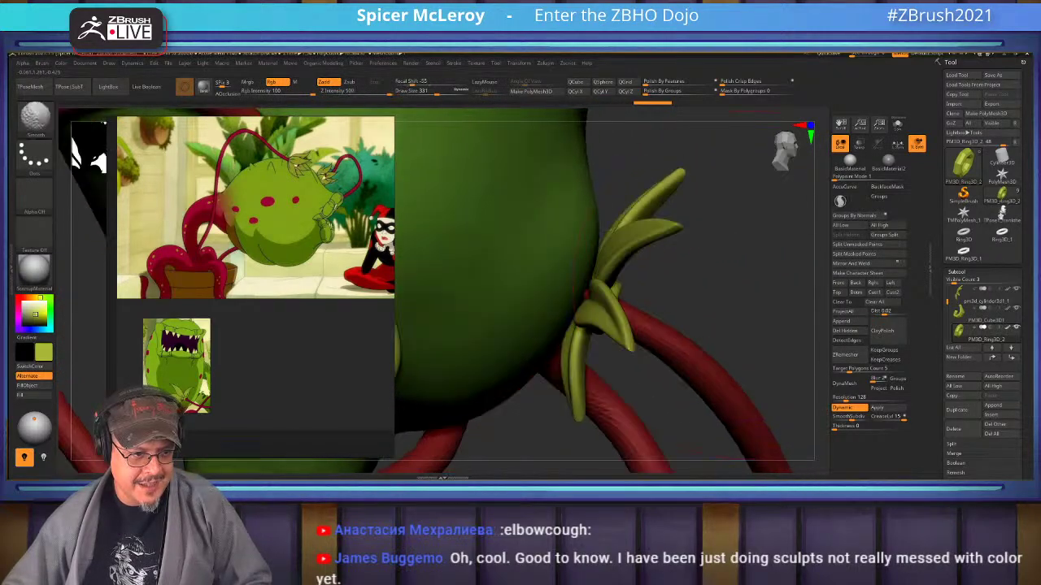
{"action": "key", "text": "f"}
{"action": "mouse_move", "coordinate": [732, 382]}
{"action": "left_mouse_down"}
{"action": "mouse_move", "coordinate": [602, 380]}
{"action": "mouse_move", "coordinate": [602, 423]}
{"action": "left_mouse_up"}
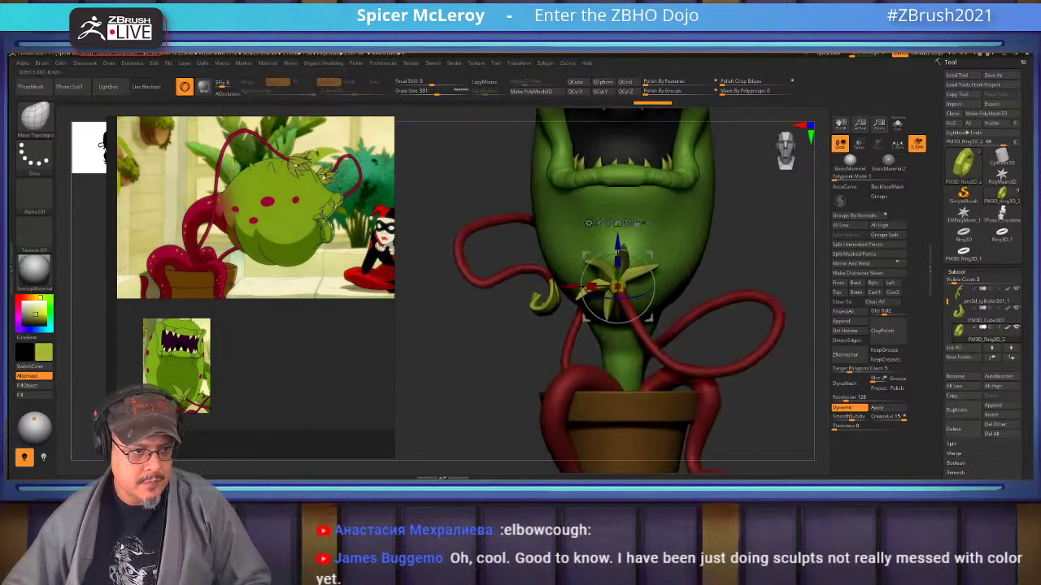
Duplicate the ring and move the copy to the vine tip above the curled leaf cluster.
{"action": "key", "text": "w"}
{"action": "left_click_drag", "start_coordinate": [570, 284], "coordinate": [490, 286]}
{"action": "left_click_drag", "start_coordinate": [480, 366], "coordinate": [678, 447]}
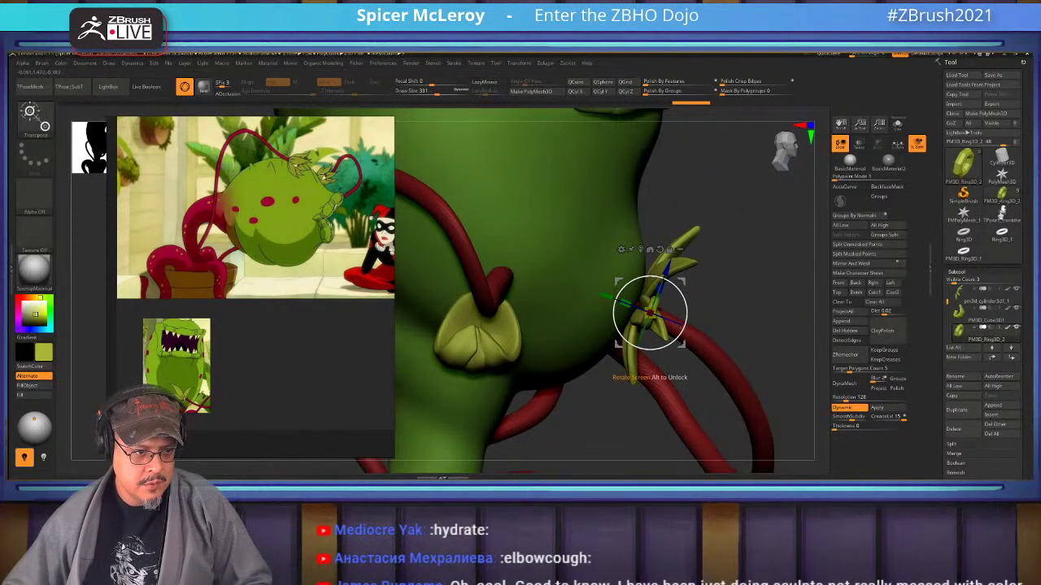
{"action": "left_click_drag", "start_coordinate": [682, 294], "coordinate": [523, 327], "text": "alt"}
{"action": "left_click_drag", "start_coordinate": [579, 415], "coordinate": [484, 411]}
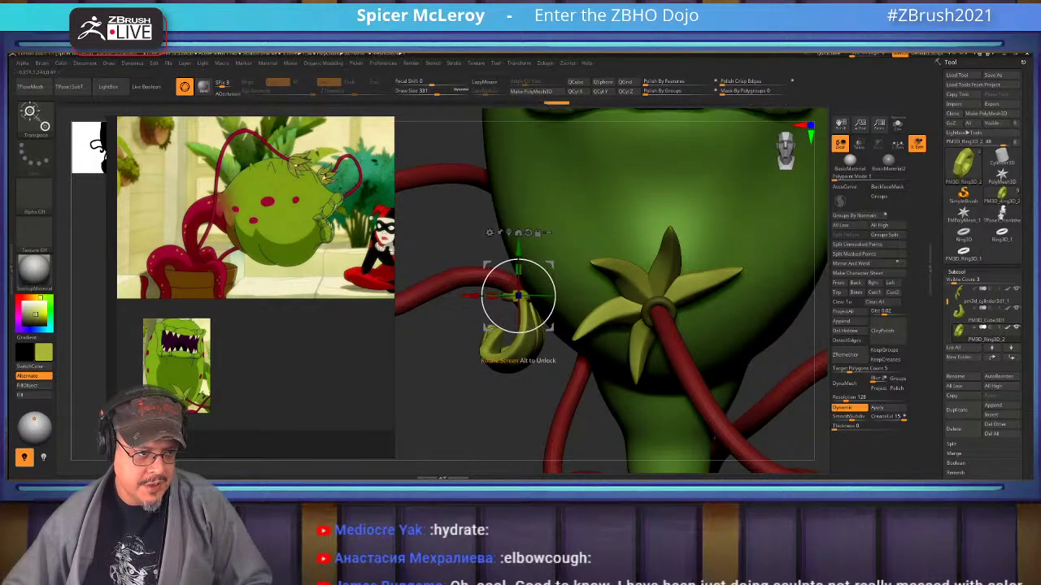
Rotate and nudge the copied ring so it wraps the joint between the vine tip and the curled leaf cluster.
{"action": "left_click_drag", "start_coordinate": [550, 315], "coordinate": [549, 317]}
{"action": "left_click_drag", "start_coordinate": [475, 411], "coordinate": [570, 404]}
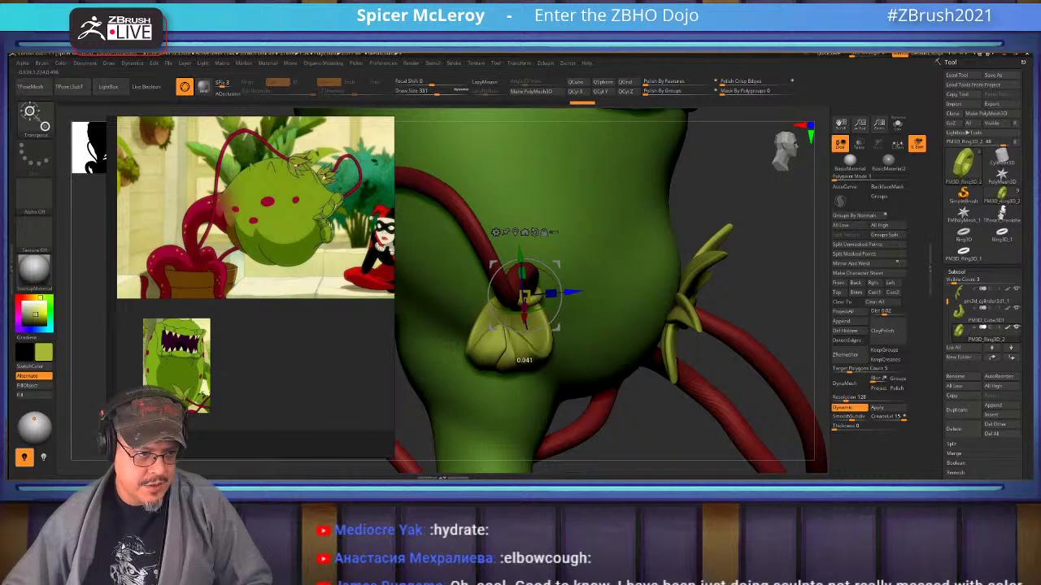
{"action": "left_click_drag", "start_coordinate": [574, 292], "coordinate": [574, 292]}
{"action": "left_click_drag", "start_coordinate": [579, 414], "coordinate": [485, 411]}
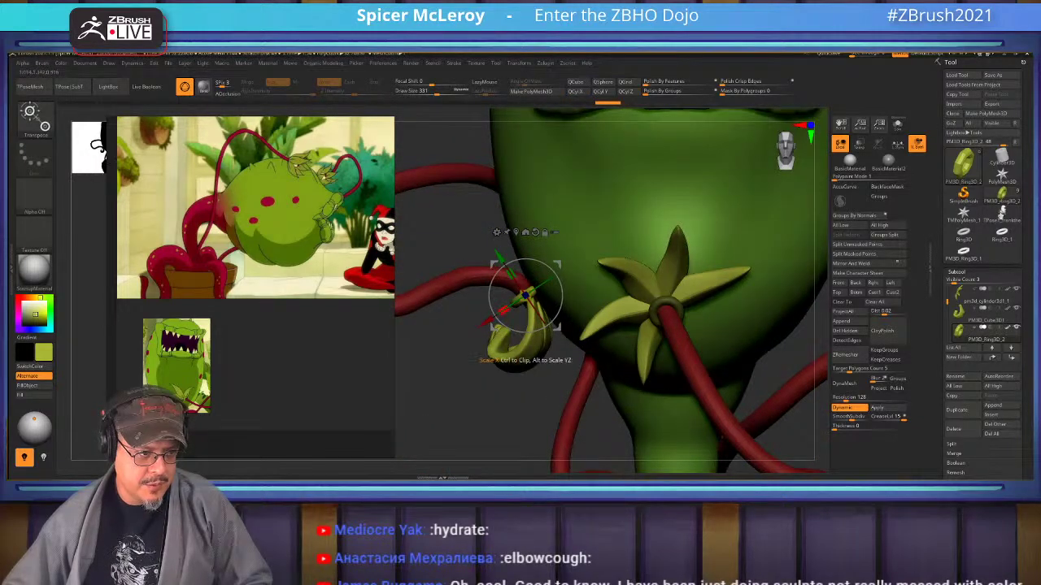
{"action": "left_click_drag", "start_coordinate": [528, 294], "coordinate": [529, 293]}
{"action": "key", "text": "q"}
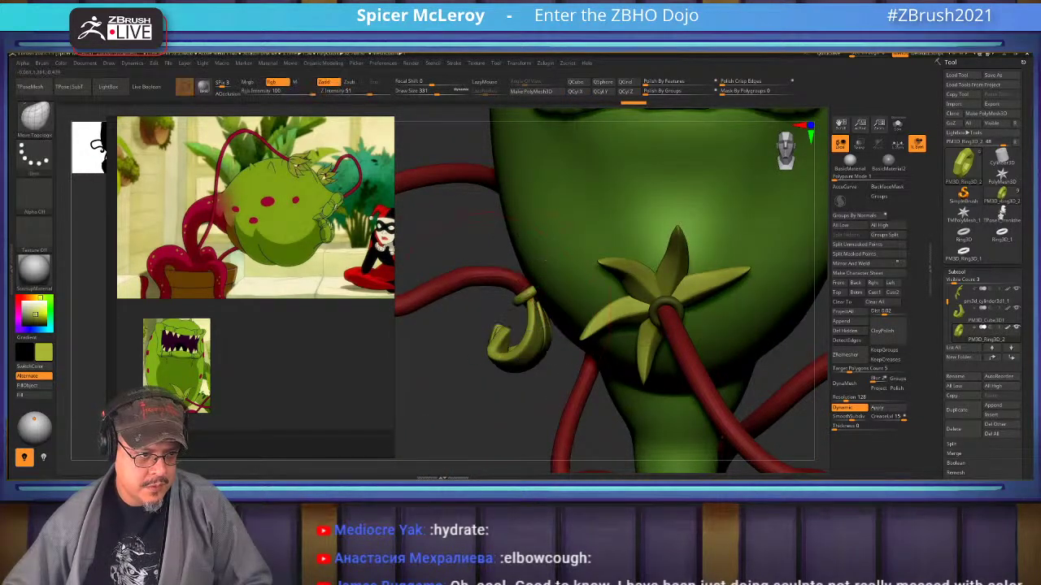
{"action": "mouse_move", "coordinate": [481, 413]}
{"action": "left_mouse_down"}
{"action": "mouse_move", "coordinate": [448, 399]}
{"action": "mouse_move", "coordinate": [467, 382]}
{"action": "mouse_move", "coordinate": [481, 413]}
{"action": "left_mouse_up"}
{"action": "key", "text": "w"}
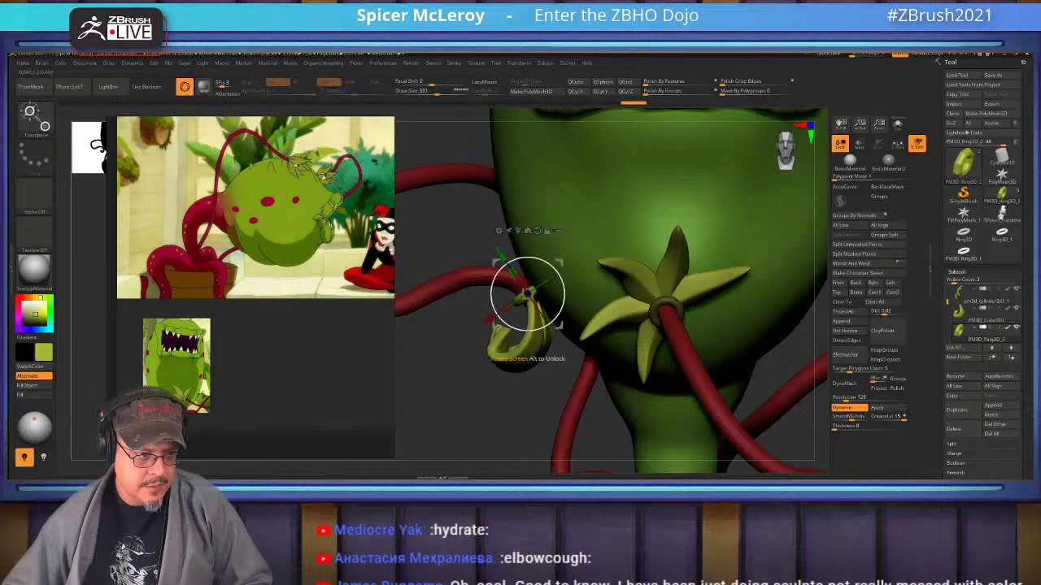
{"action": "key", "text": "q"}
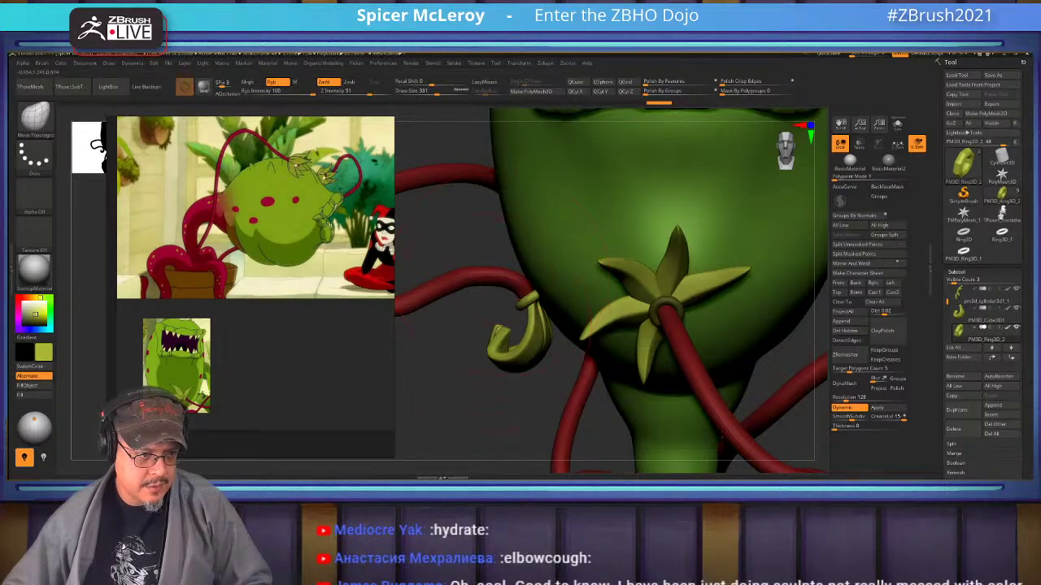
{"action": "key", "text": "f"}
{"action": "left_click_drag", "start_coordinate": [99, 147], "coordinate": [104, 149]}
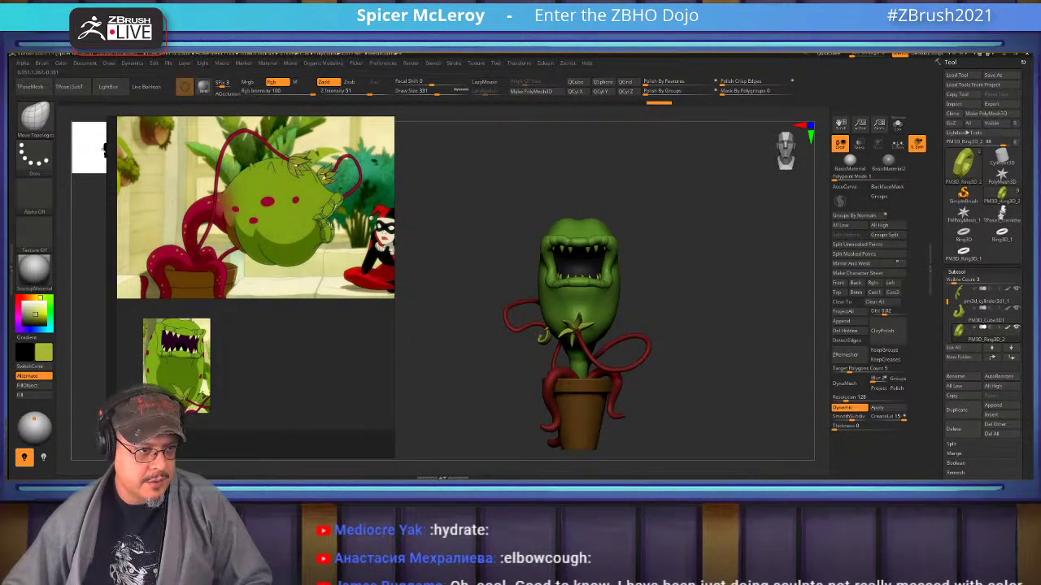
{"action": "left_click_drag", "start_coordinate": [715, 325], "coordinate": [740, 390]}
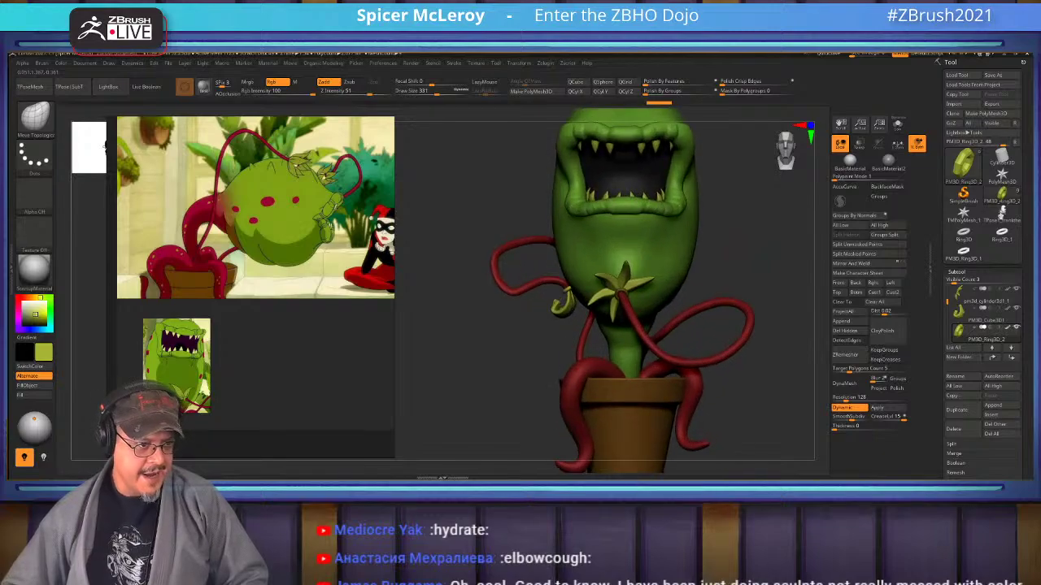
Isolate the plant's body subtool and enlarge the reference image around the lower belly for comparison.
{"action": "mouse_move", "coordinate": [740, 341]}
{"action": "left_mouse_down", "text": "alt"}
{"action": "mouse_move", "coordinate": [706, 383]}
{"action": "mouse_move", "coordinate": [683, 329]}
{"action": "mouse_move", "coordinate": [714, 266]}
{"action": "mouse_move", "coordinate": [763, 270]}
{"action": "mouse_move", "coordinate": [793, 241]}
{"action": "left_mouse_up", "text": "alt"}
{"action": "scroll", "coordinate": [104, 145], "scroll_direction": "up", "scroll_amount": 5}
{"action": "left_click", "coordinate": [641, 254], "text": "alt"}
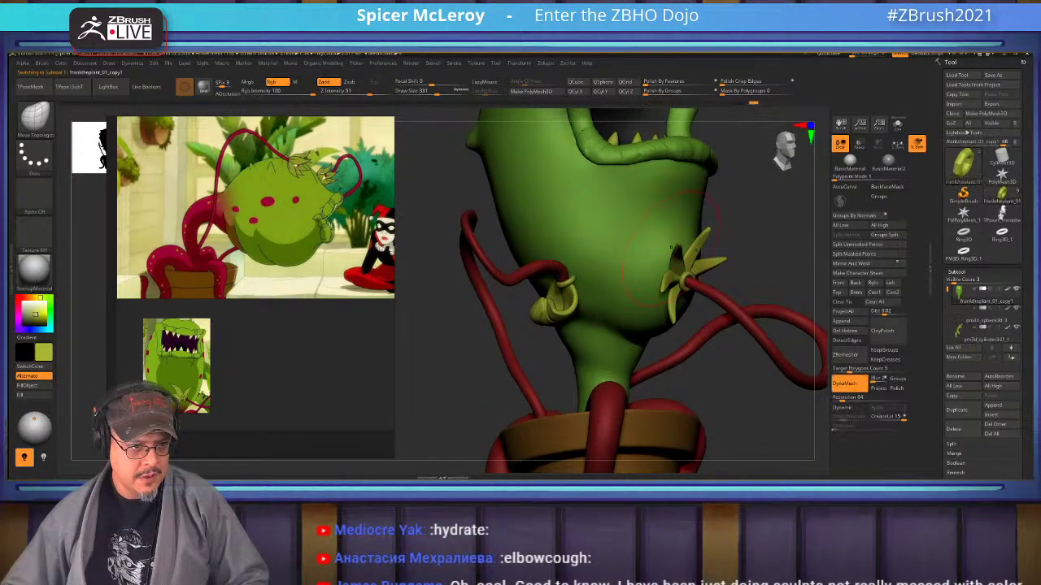
{"action": "left_click", "coordinate": [898, 124]}
{"action": "left_click_drag", "start_coordinate": [768, 260], "coordinate": [716, 327]}
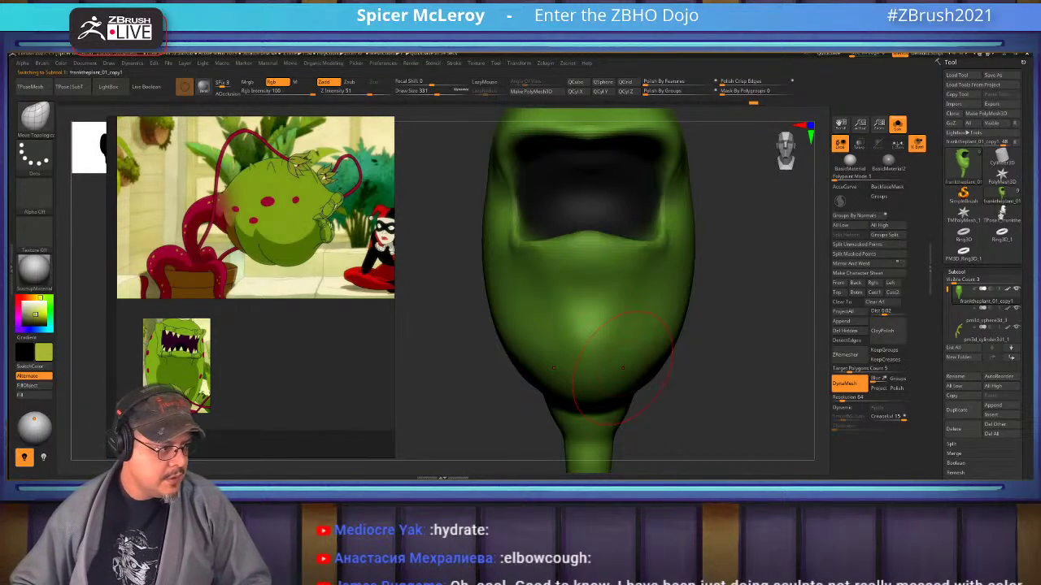
{"action": "scroll", "coordinate": [173, 394], "scroll_direction": "up", "scroll_amount": 6}
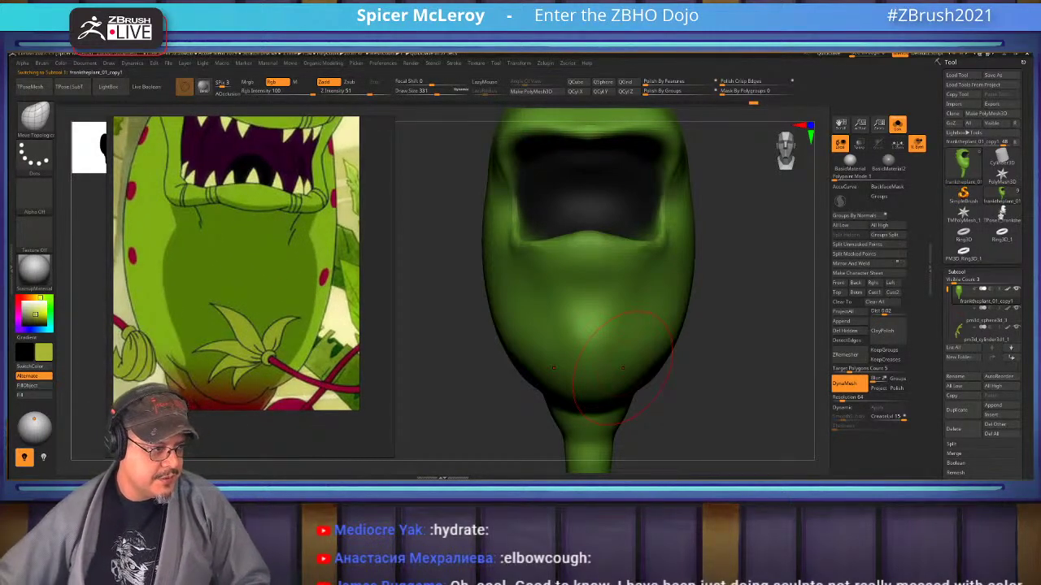
{"action": "mouse_move", "coordinate": [431, 384]}
{"action": "left_mouse_down"}
{"action": "mouse_move", "coordinate": [486, 344]}
{"action": "mouse_move", "coordinate": [565, 345]}
{"action": "mouse_move", "coordinate": [520, 323]}
{"action": "left_mouse_up"}
{"action": "left_click_drag", "start_coordinate": [635, 346], "coordinate": [635, 332]}
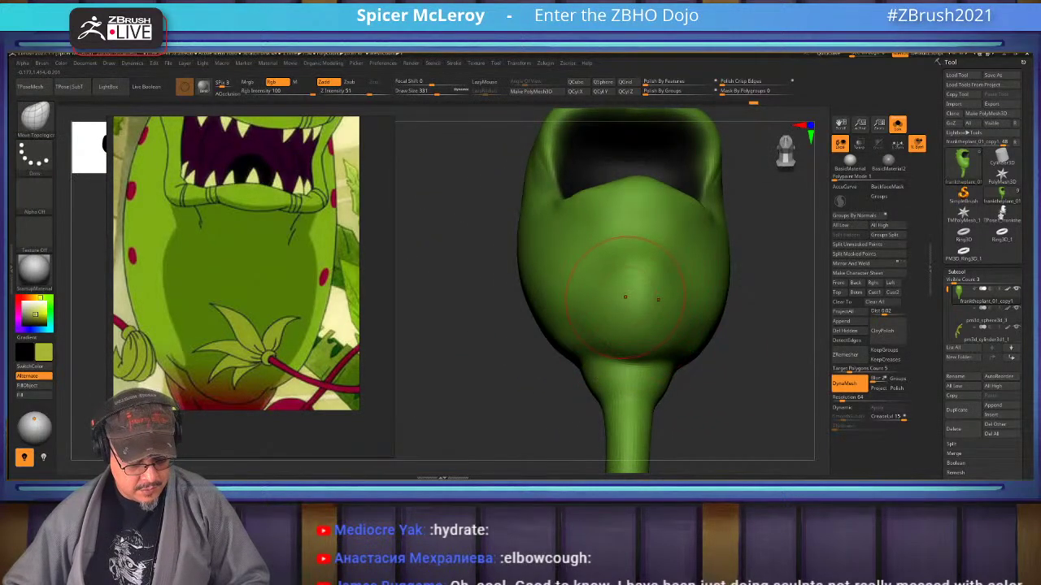
Build up a rounded bulge on the body's lower front with the ClayBuildup brush, then smooth it at a smaller brush size.
{"action": "key", "text": "b"}
{"action": "key", "text": "c"}
{"action": "key", "text": "b"}
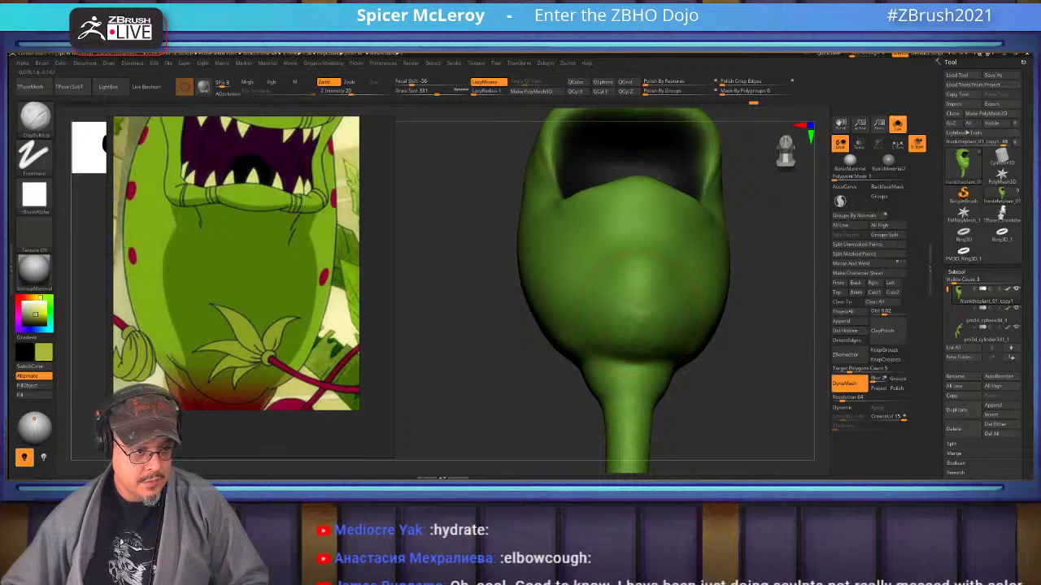
{"action": "mouse_move", "coordinate": [640, 313]}
{"action": "left_mouse_down"}
{"action": "mouse_move", "coordinate": [655, 346]}
{"action": "mouse_move", "coordinate": [634, 329]}
{"action": "mouse_move", "coordinate": [639, 311]}
{"action": "mouse_move", "coordinate": [636, 328]}
{"action": "mouse_move", "coordinate": [627, 324]}
{"action": "left_mouse_up"}
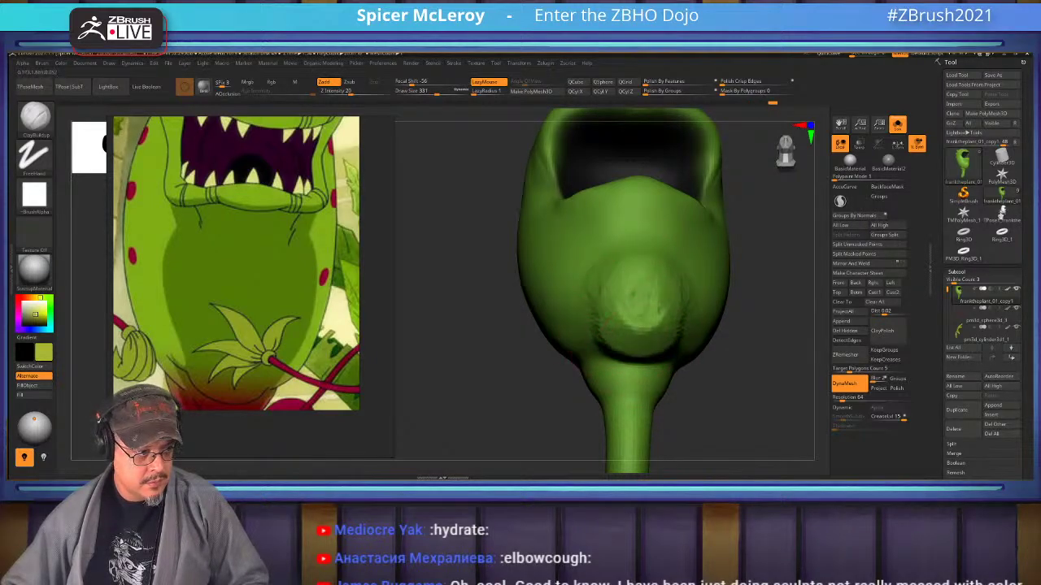
{"action": "right_click_drag", "start_coordinate": [628, 324], "coordinate": [682, 311]}
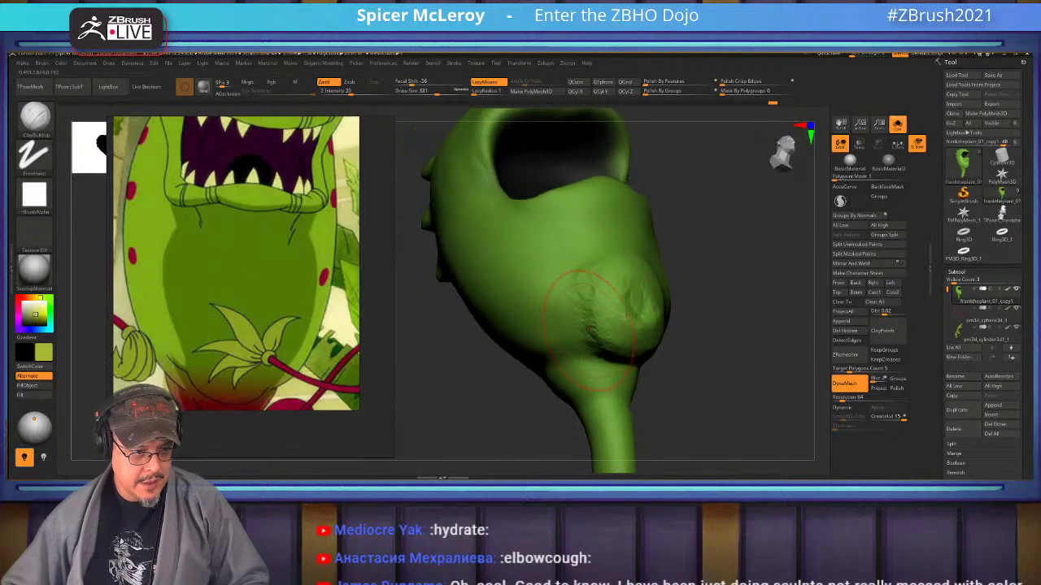
{"action": "key", "text": "s"}
{"action": "mouse_move", "coordinate": [587, 331]}
{"action": "left_mouse_down"}
{"action": "mouse_move", "coordinate": [564, 330]}
{"action": "mouse_move", "coordinate": [610, 295]}
{"action": "mouse_move", "coordinate": [631, 315]}
{"action": "mouse_move", "coordinate": [634, 297]}
{"action": "mouse_move", "coordinate": [639, 304]}
{"action": "left_mouse_up"}
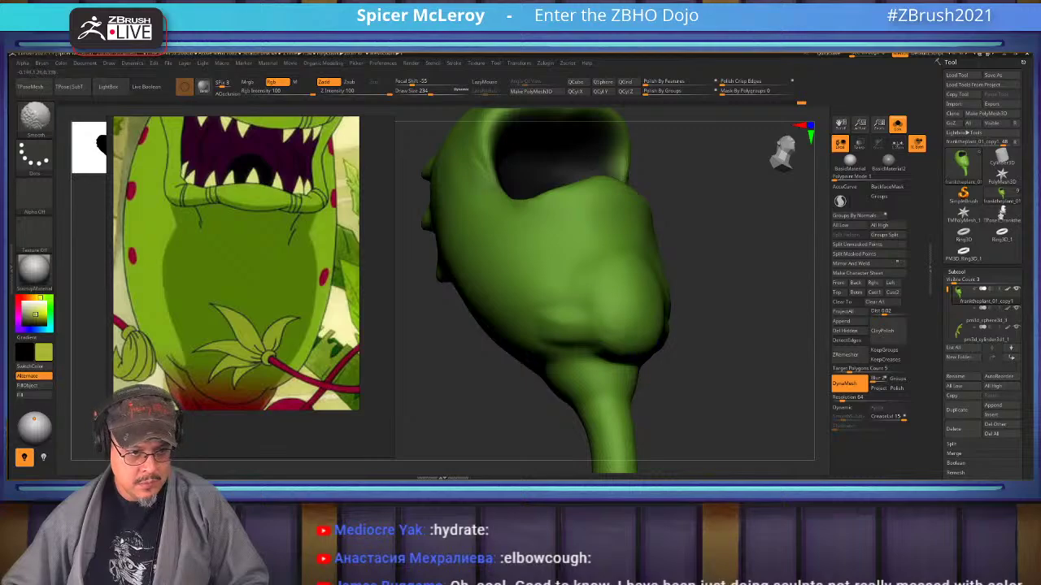
{"action": "left_click_drag", "start_coordinate": [570, 306], "coordinate": [576, 309], "text": "shift"}
Add a ClayBuildup ridge along the side beneath the belly bulge and smooth it into the body.
{"action": "mouse_move", "coordinate": [715, 339]}
{"action": "left_mouse_down"}
{"action": "mouse_move", "coordinate": [750, 326]}
{"action": "mouse_move", "coordinate": [801, 341]}
{"action": "left_mouse_up"}
{"action": "mouse_move", "coordinate": [594, 345]}
{"action": "left_mouse_down"}
{"action": "mouse_move", "coordinate": [628, 353]}
{"action": "mouse_move", "coordinate": [597, 313]}
{"action": "mouse_move", "coordinate": [625, 356]}
{"action": "left_mouse_up"}
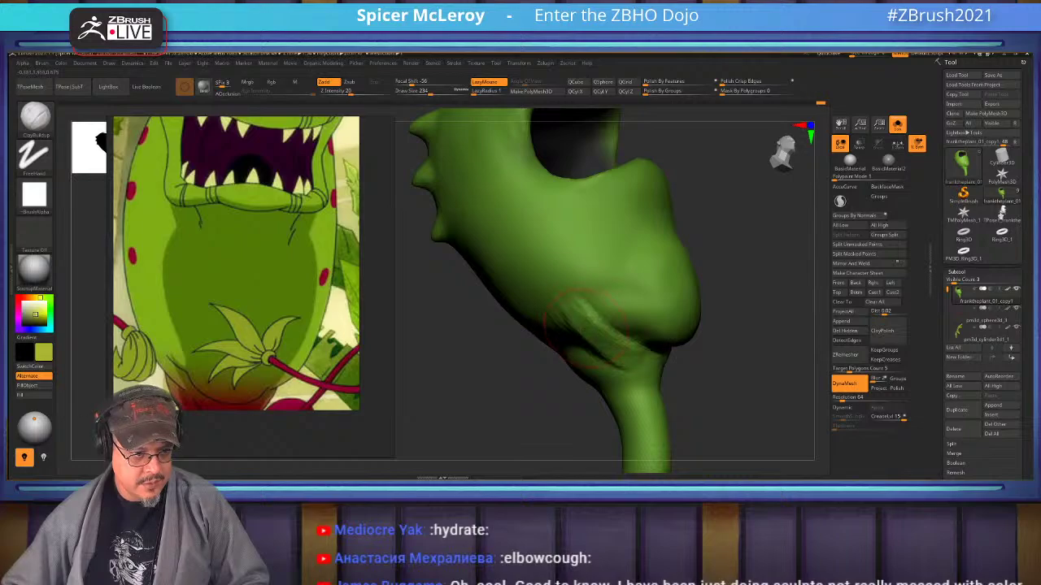
{"action": "key", "text": "shift"}
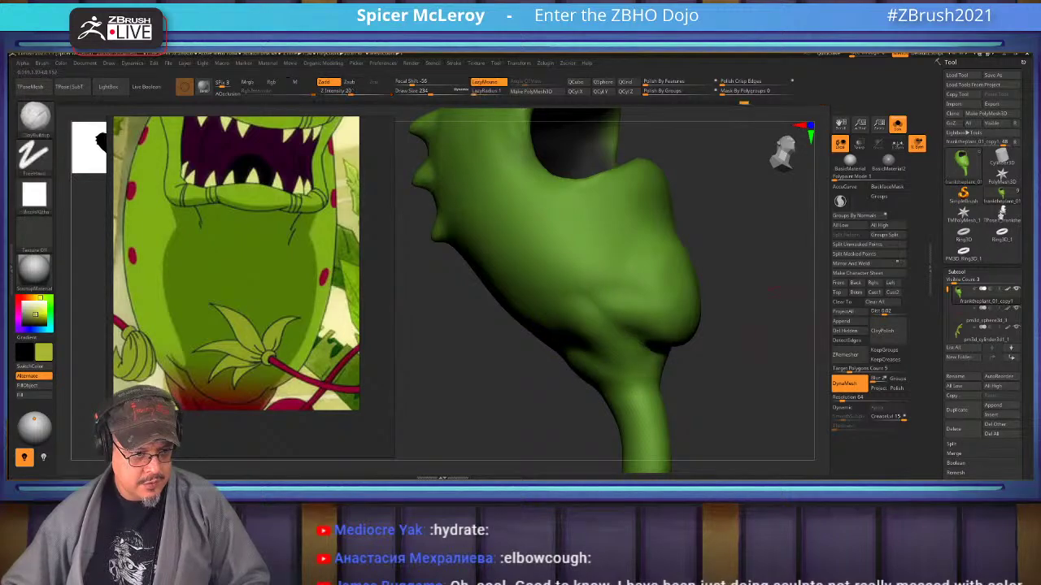
Build up a swollen band around the top of the stem, just beneath the belly bulge.
{"action": "mouse_move", "coordinate": [765, 337]}
{"action": "left_mouse_down", "text": "shift"}
{"action": "mouse_move", "coordinate": [716, 343]}
{"action": "mouse_move", "coordinate": [776, 329]}
{"action": "mouse_move", "coordinate": [782, 285]}
{"action": "mouse_move", "coordinate": [745, 300]}
{"action": "left_mouse_up", "text": "shift"}
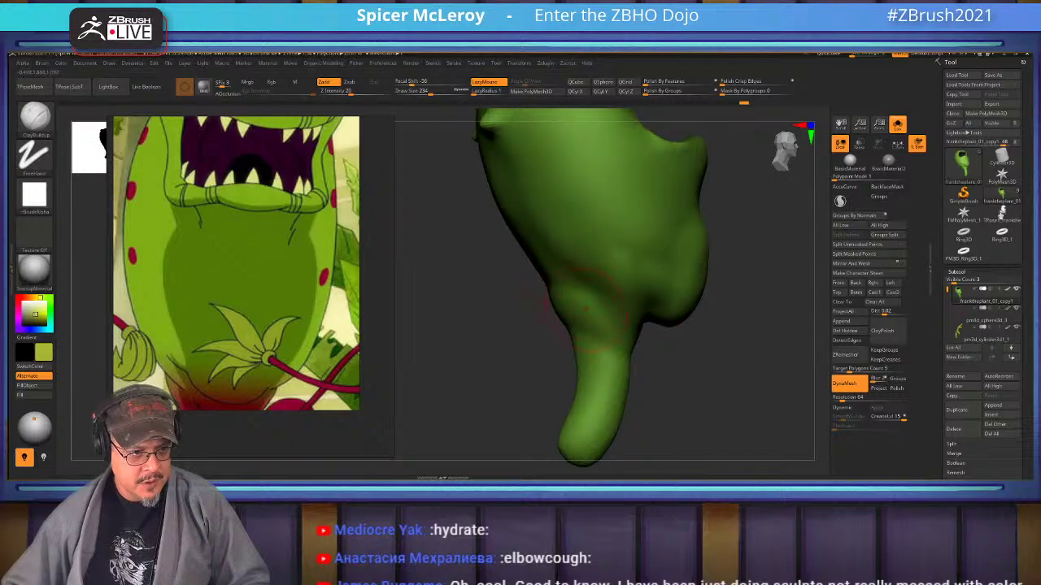
{"action": "mouse_move", "coordinate": [570, 309]}
{"action": "left_mouse_down"}
{"action": "mouse_move", "coordinate": [614, 335]}
{"action": "mouse_move", "coordinate": [605, 333]}
{"action": "left_mouse_up"}
{"action": "left_click_drag", "start_coordinate": [579, 301], "coordinate": [634, 354]}
{"action": "left_click_drag", "start_coordinate": [731, 358], "coordinate": [666, 354]}
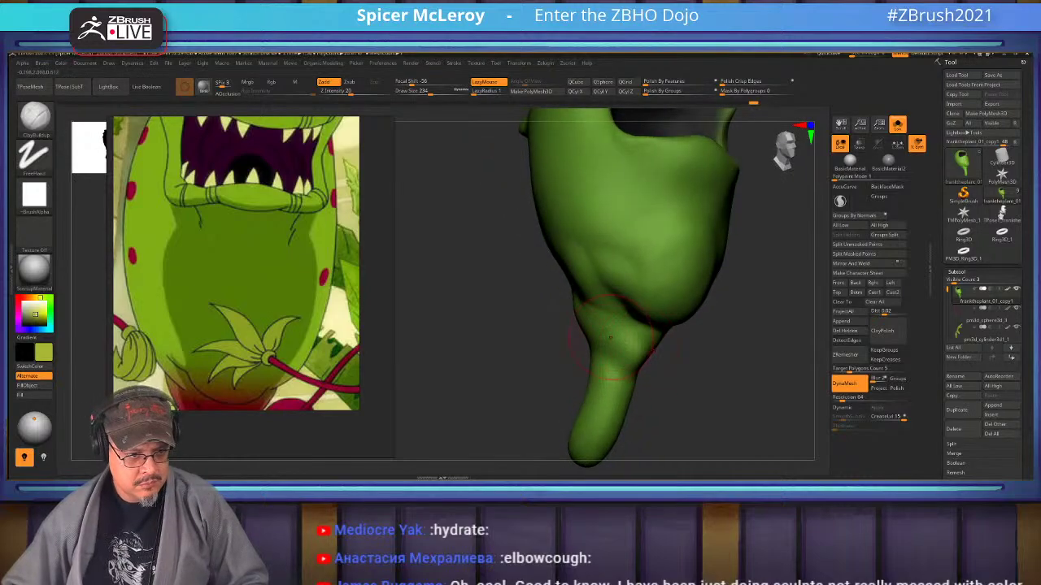
{"action": "mouse_move", "coordinate": [606, 327]}
{"action": "left_mouse_down"}
{"action": "mouse_move", "coordinate": [649, 353]}
{"action": "mouse_move", "coordinate": [622, 348]}
{"action": "left_mouse_up"}
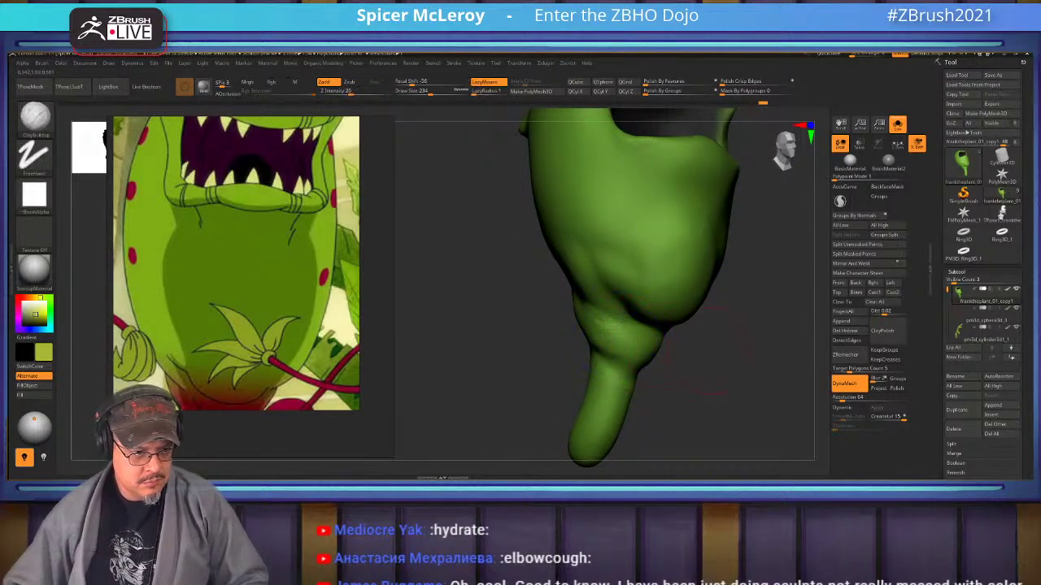
{"action": "left_click_drag", "start_coordinate": [709, 350], "coordinate": [679, 350], "text": "shift"}
Fill out the side and front of the lower belly with clay strokes and smooth them.
{"action": "mouse_move", "coordinate": [715, 317]}
{"action": "left_mouse_down", "text": "alt"}
{"action": "mouse_move", "coordinate": [701, 370]}
{"action": "mouse_move", "coordinate": [757, 355]}
{"action": "left_mouse_up", "text": "alt"}
{"action": "left_click_drag", "start_coordinate": [587, 332], "coordinate": [581, 345]}
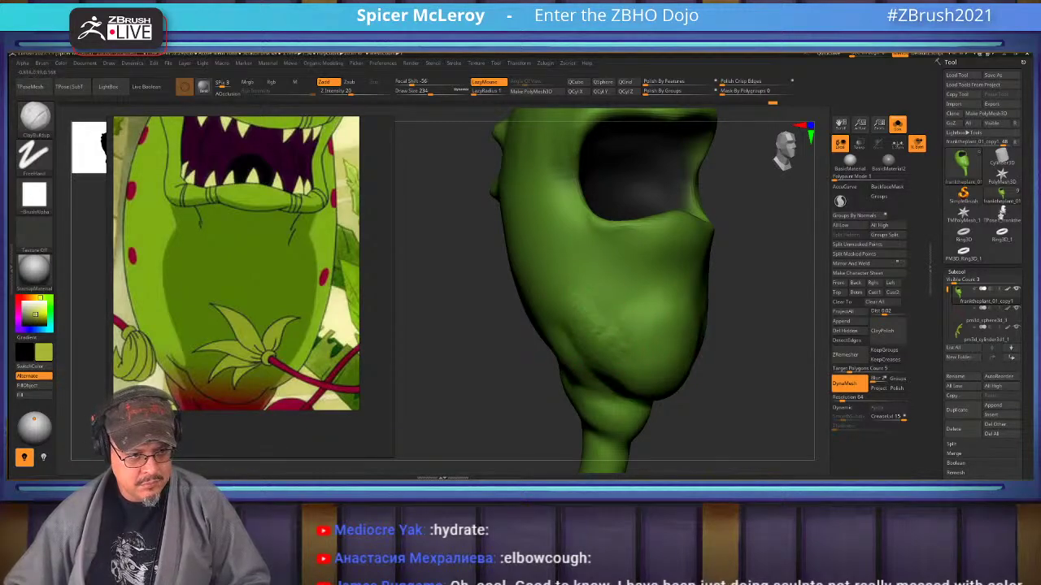
{"action": "left_click_drag", "start_coordinate": [587, 309], "coordinate": [607, 332], "text": "shift"}
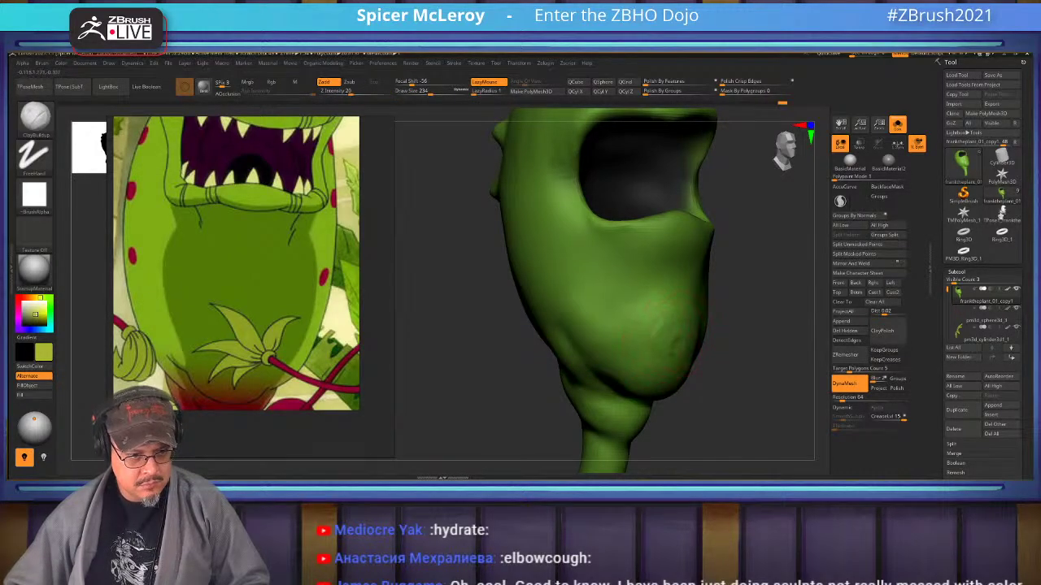
{"action": "mouse_move", "coordinate": [680, 347]}
{"action": "left_mouse_down"}
{"action": "mouse_move", "coordinate": [682, 371]}
{"action": "mouse_move", "coordinate": [673, 328]}
{"action": "mouse_move", "coordinate": [675, 355]}
{"action": "left_mouse_up"}
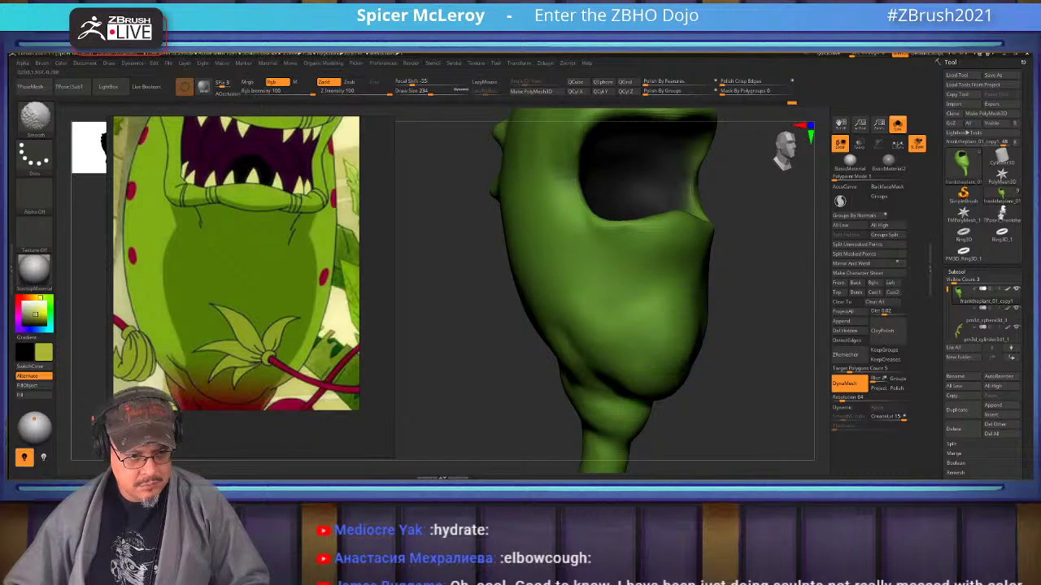
Show all the plant's parts again and add clay to the back of the stem above the pot, smoothing it.
{"action": "mouse_move", "coordinate": [752, 358]}
{"action": "left_mouse_down", "text": "alt"}
{"action": "mouse_move", "coordinate": [748, 276]}
{"action": "mouse_move", "coordinate": [667, 343]}
{"action": "mouse_move", "coordinate": [585, 345]}
{"action": "mouse_move", "coordinate": [561, 334]}
{"action": "mouse_move", "coordinate": [577, 390]}
{"action": "mouse_move", "coordinate": [675, 374]}
{"action": "mouse_move", "coordinate": [675, 407]}
{"action": "left_mouse_up", "text": "alt"}
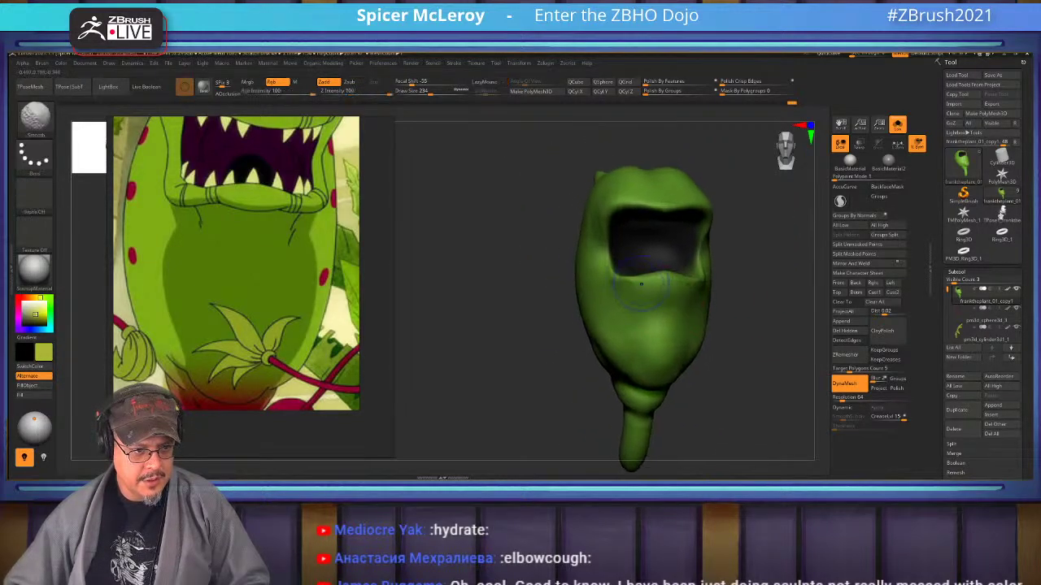
{"action": "left_click_drag", "start_coordinate": [719, 266], "coordinate": [781, 260]}
{"action": "left_click_drag", "start_coordinate": [709, 224], "coordinate": [726, 266], "text": "alt"}
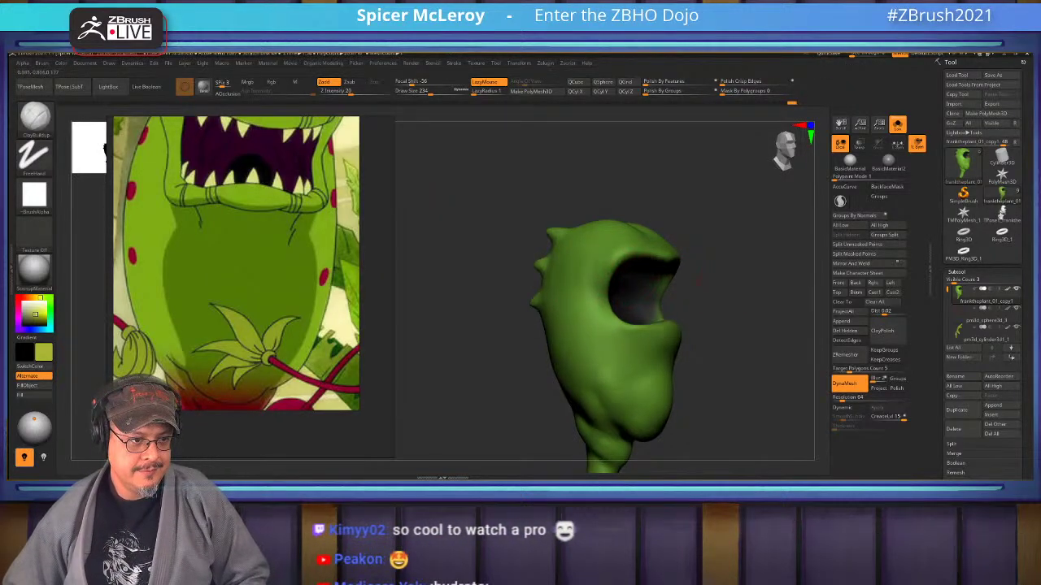
{"action": "mouse_move", "coordinate": [728, 346]}
{"action": "left_mouse_down", "text": "alt"}
{"action": "mouse_move", "coordinate": [726, 286]}
{"action": "mouse_move", "coordinate": [726, 338]}
{"action": "mouse_move", "coordinate": [691, 337]}
{"action": "mouse_move", "coordinate": [694, 309]}
{"action": "left_mouse_up", "text": "alt"}
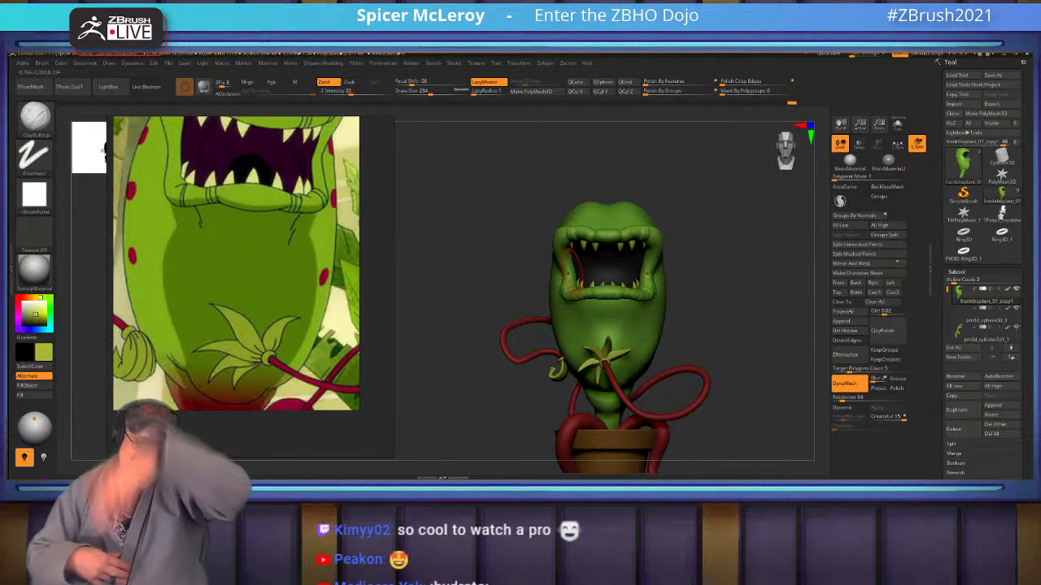
{"action": "mouse_move", "coordinate": [778, 299]}
{"action": "left_mouse_down"}
{"action": "mouse_move", "coordinate": [817, 302]}
{"action": "mouse_move", "coordinate": [720, 301]}
{"action": "mouse_move", "coordinate": [723, 254]}
{"action": "mouse_move", "coordinate": [724, 284]}
{"action": "mouse_move", "coordinate": [766, 284]}
{"action": "left_mouse_up"}
{"action": "left_click_drag", "start_coordinate": [699, 386], "coordinate": [713, 350], "text": "alt"}
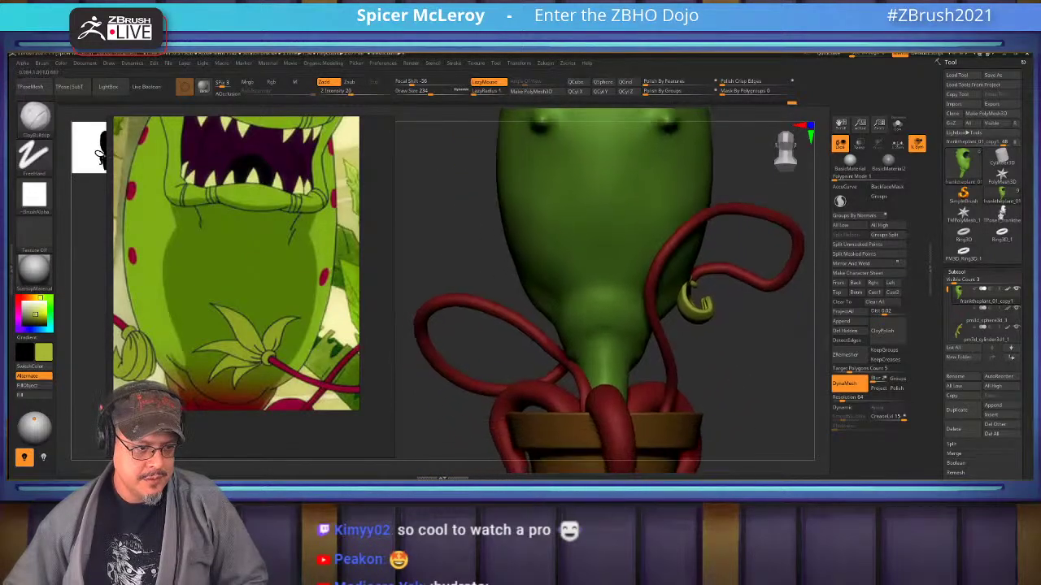
{"action": "left_click_drag", "start_coordinate": [659, 326], "coordinate": [697, 362]}
{"action": "left_click_drag", "start_coordinate": [579, 343], "coordinate": [592, 395]}
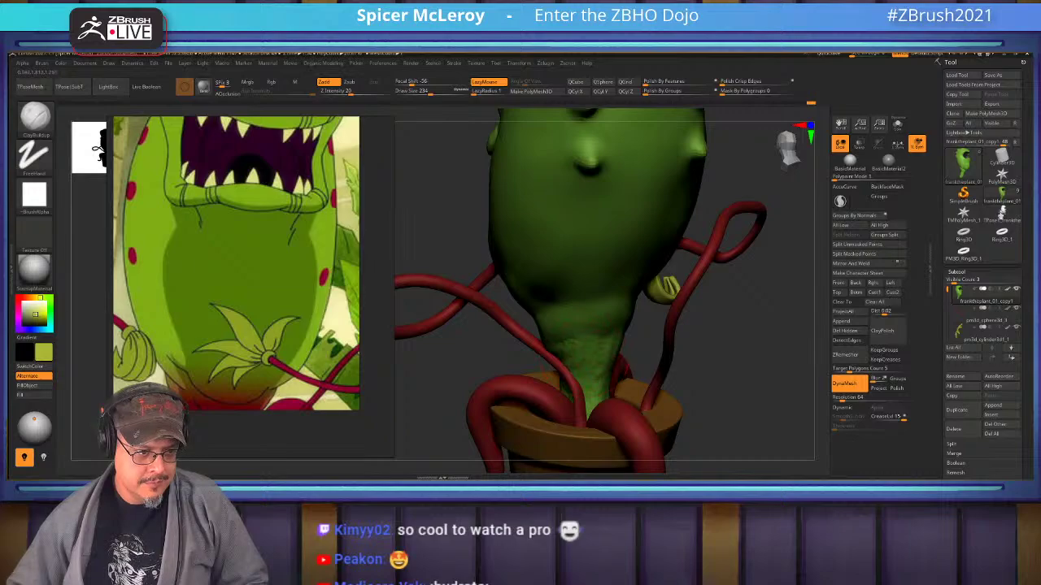
{"action": "left_click_drag", "start_coordinate": [579, 346], "coordinate": [592, 391], "text": "shift"}
Smooth the crease and bulge on the front side where the stem meets the belly.
{"action": "mouse_move", "coordinate": [715, 366]}
{"action": "left_mouse_down", "text": "shift"}
{"action": "mouse_move", "coordinate": [520, 326]}
{"action": "mouse_move", "coordinate": [582, 300]}
{"action": "left_mouse_up", "text": "shift"}
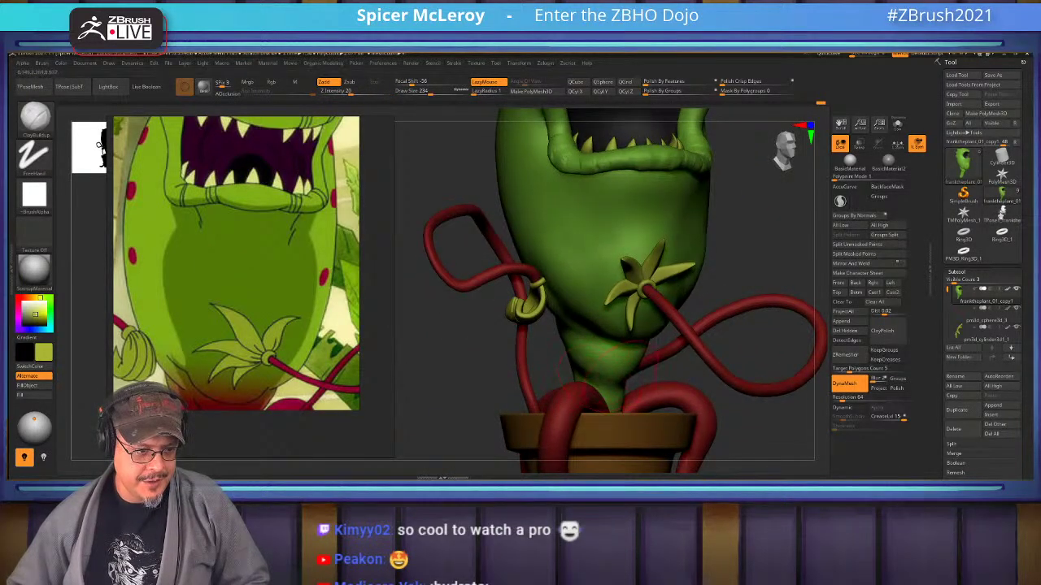
{"action": "key", "text": "shift"}
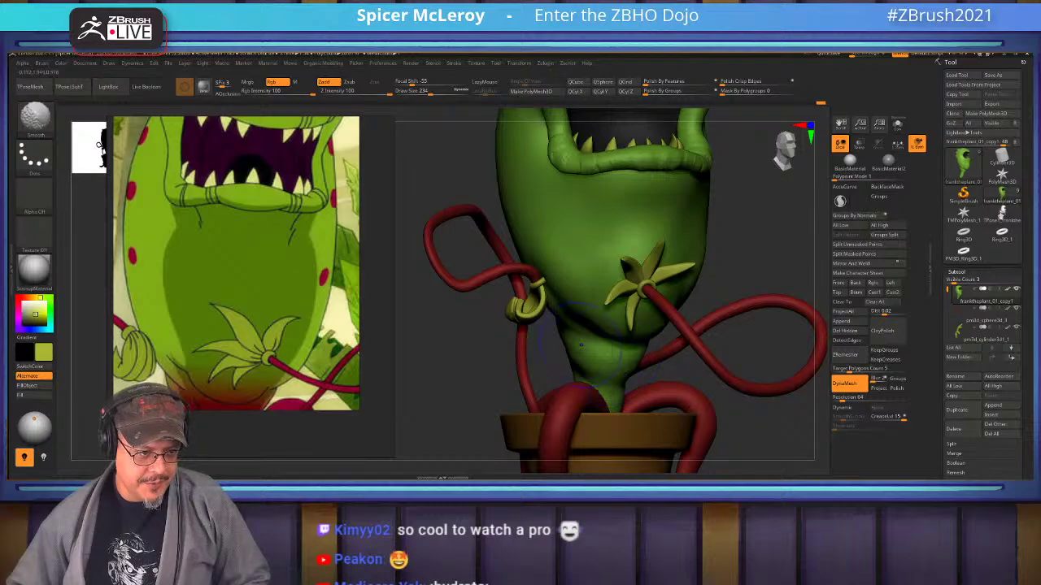
{"action": "mouse_move", "coordinate": [732, 374]}
{"action": "left_mouse_down", "text": "shift"}
{"action": "mouse_move", "coordinate": [679, 376]}
{"action": "mouse_move", "coordinate": [685, 367]}
{"action": "mouse_move", "coordinate": [663, 337]}
{"action": "left_mouse_up", "text": "shift"}
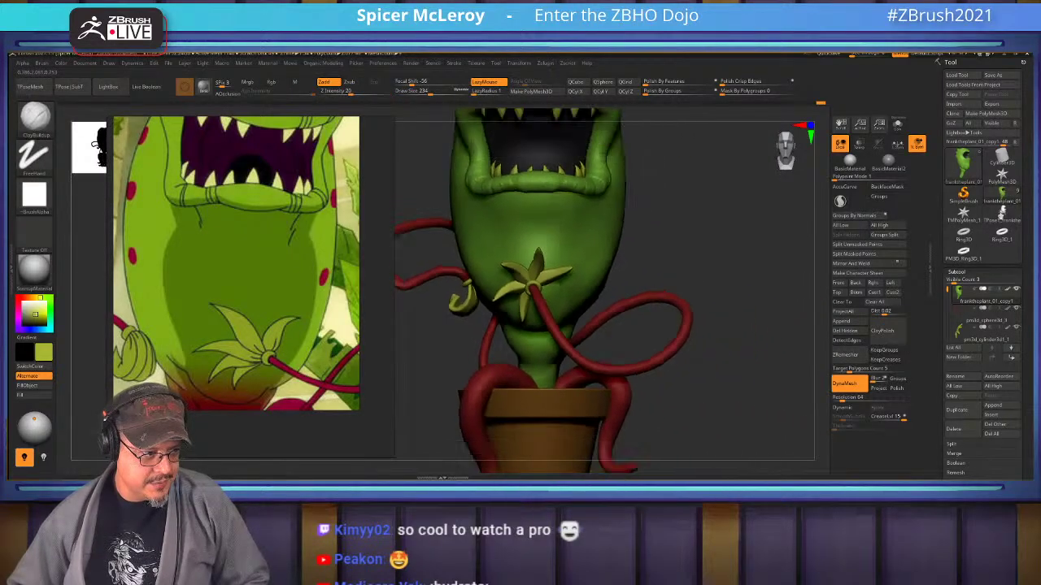
Select the collar ring at the base of the front leaf cluster.
{"action": "left_click_drag", "start_coordinate": [687, 399], "coordinate": [685, 360], "text": "alt"}
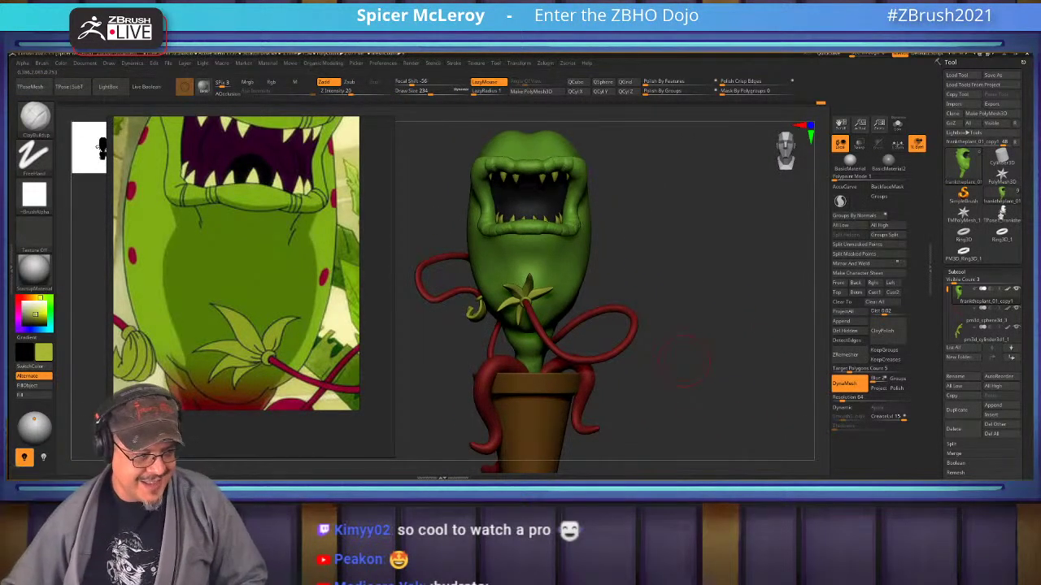
{"action": "left_click_drag", "start_coordinate": [678, 318], "coordinate": [728, 316]}
{"action": "mouse_move", "coordinate": [716, 276]}
{"action": "left_mouse_down", "text": "alt"}
{"action": "mouse_move", "coordinate": [723, 341]}
{"action": "mouse_move", "coordinate": [729, 322]}
{"action": "left_mouse_up", "text": "alt"}
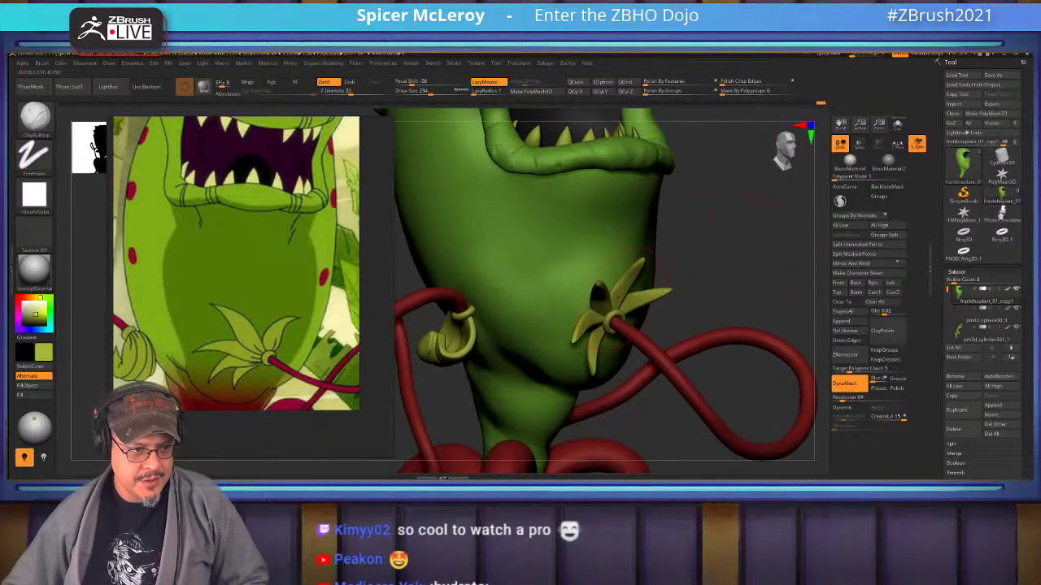
{"action": "left_click", "coordinate": [619, 308], "text": "alt"}
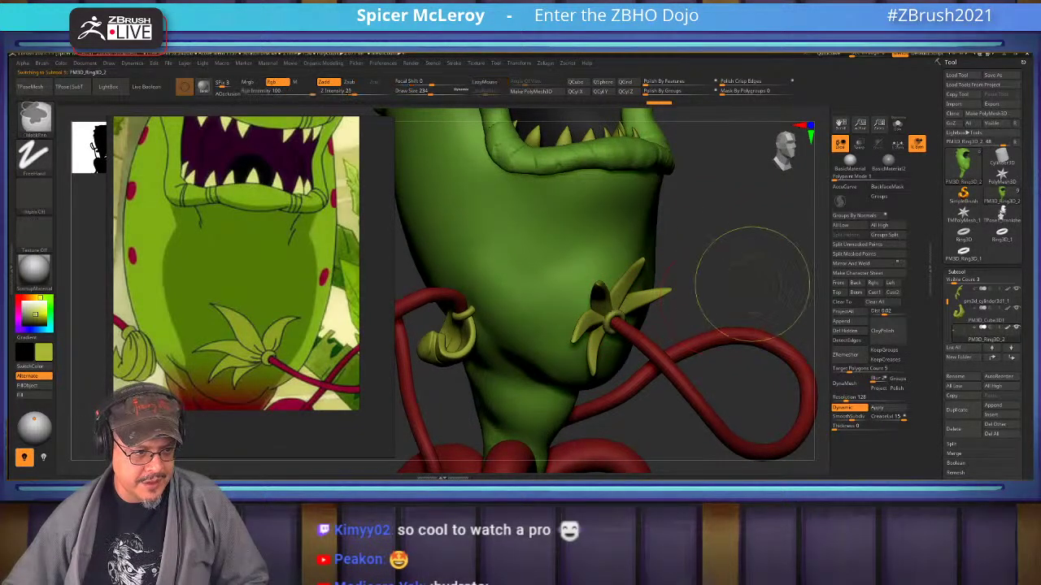
{"action": "key", "text": "b"}
{"action": "key", "text": "i"}
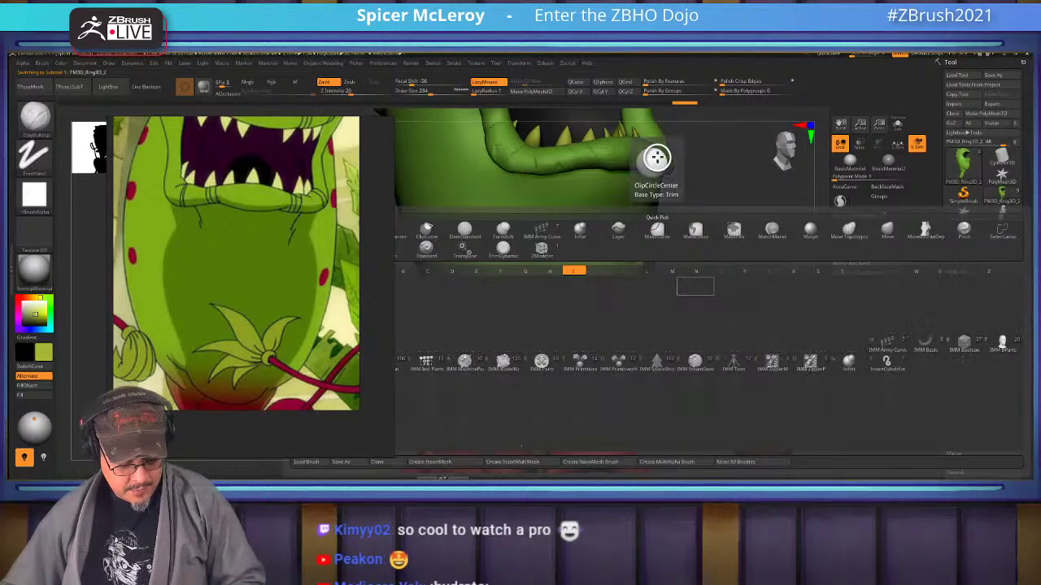
{"action": "key", "text": "n"}
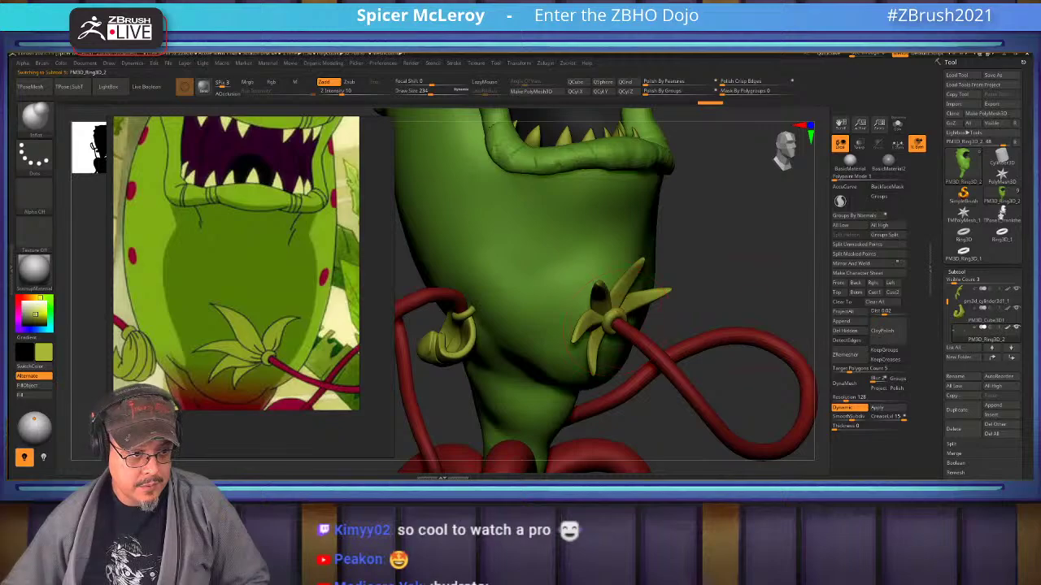
{"action": "right_click_drag", "start_coordinate": [621, 312], "coordinate": [566, 314]}
{"action": "left_click_drag", "start_coordinate": [483, 337], "coordinate": [476, 398]}
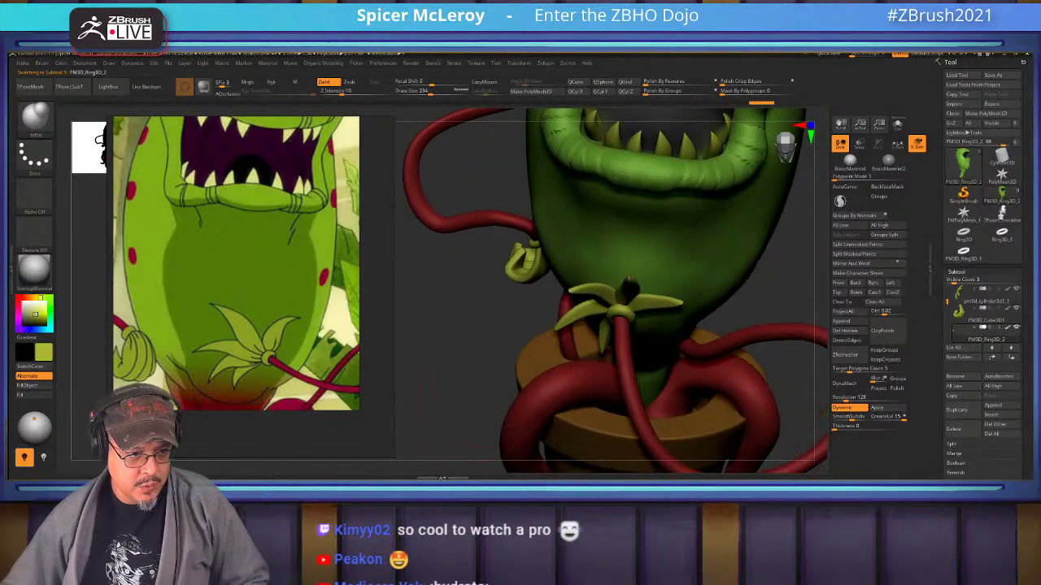
Adjust the front leaf cluster's collar ring around its vine with the Move brush at a draw size of 94.
{"action": "key", "text": "b"}
{"action": "key", "text": "m"}
{"action": "key", "text": "v"}
{"action": "left_click_drag", "start_coordinate": [496, 326], "coordinate": [492, 365]}
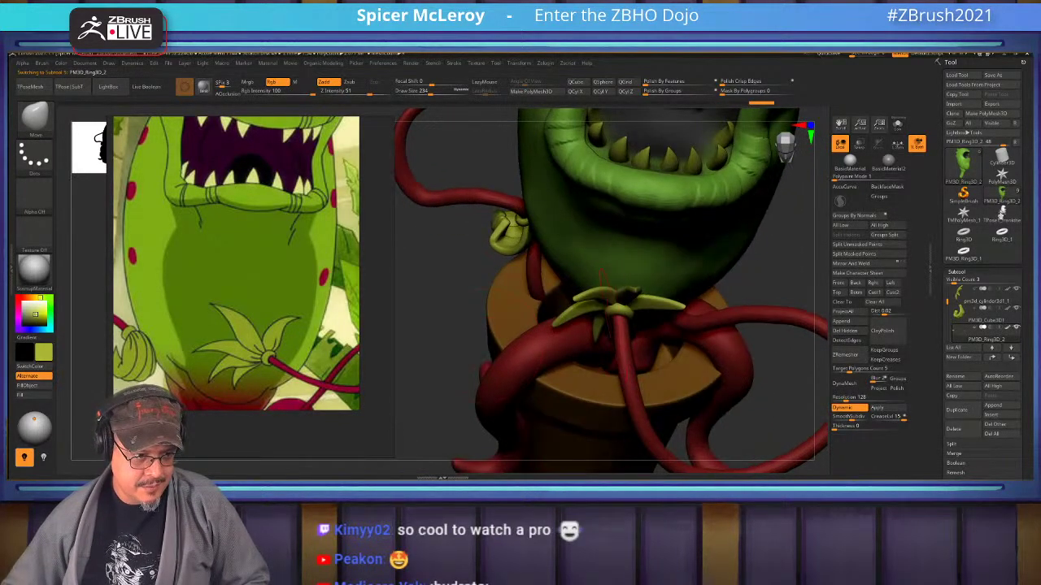
{"action": "key", "text": "s"}
{"action": "left_click_drag", "start_coordinate": [618, 318], "coordinate": [611, 318]}
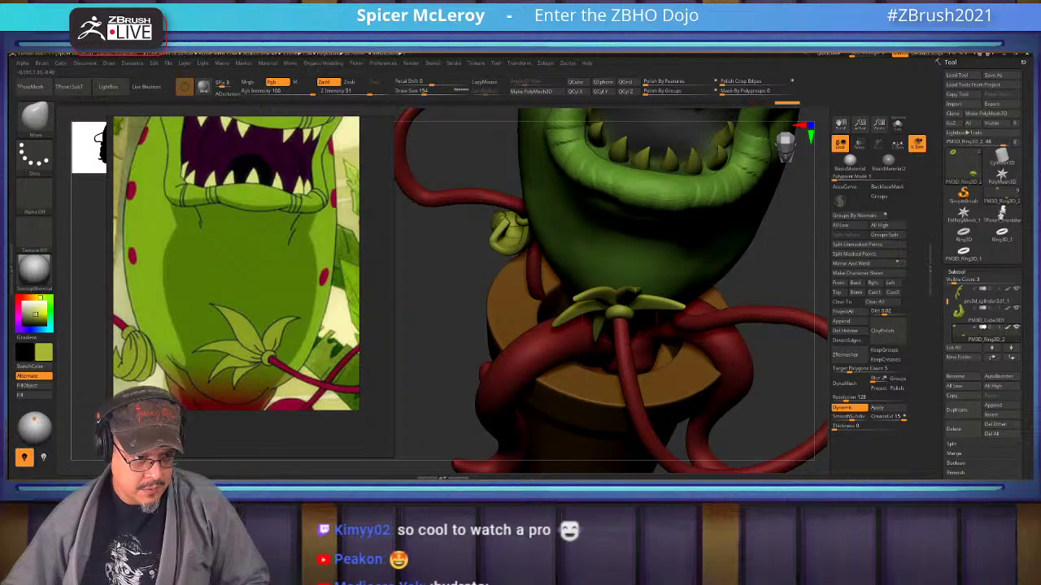
{"action": "left_click_drag", "start_coordinate": [465, 358], "coordinate": [464, 304], "text": "shift"}
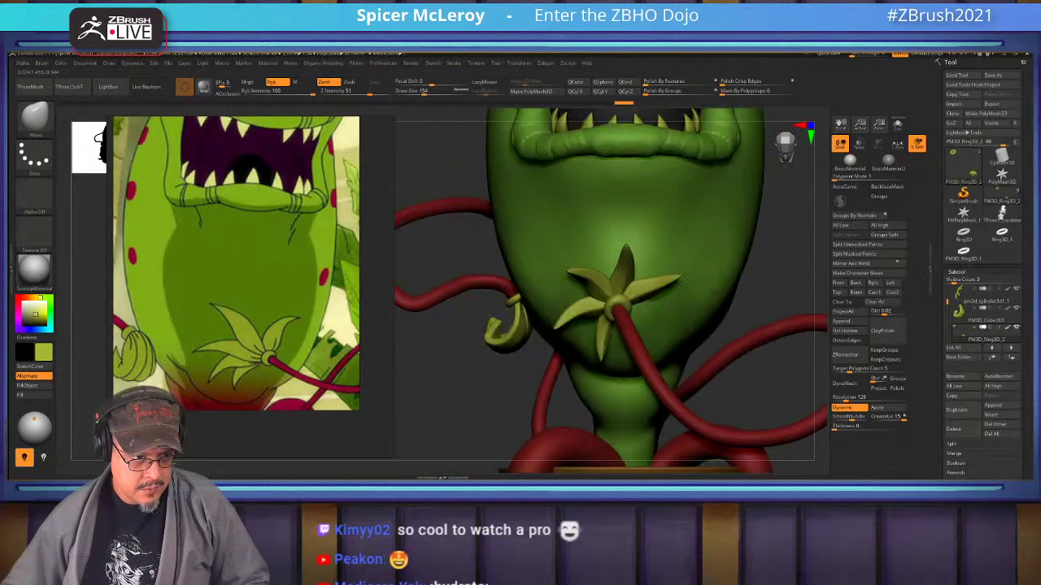
{"action": "mouse_move", "coordinate": [457, 391]}
{"action": "left_mouse_down"}
{"action": "mouse_move", "coordinate": [536, 390]}
{"action": "mouse_move", "coordinate": [537, 451]}
{"action": "left_mouse_up"}
{"action": "key", "text": "s"}
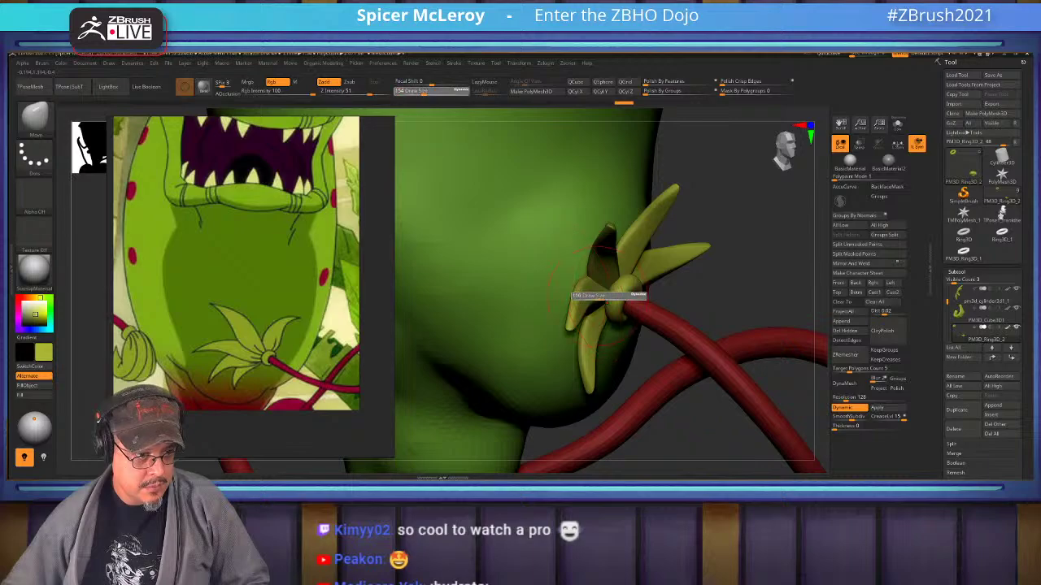
{"action": "left_click_drag", "start_coordinate": [610, 299], "coordinate": [605, 299]}
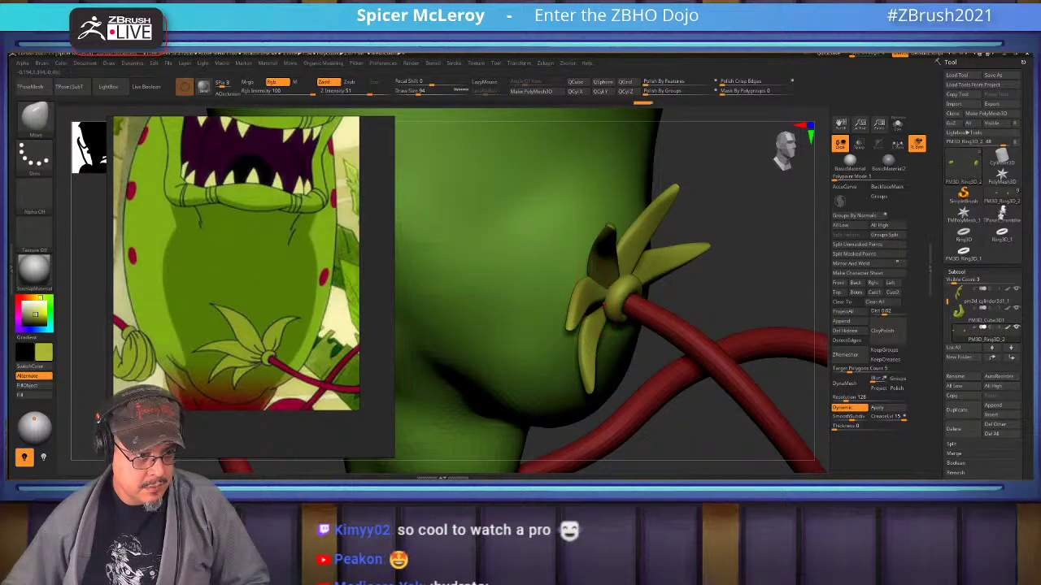
{"action": "left_click_drag", "start_coordinate": [709, 431], "coordinate": [673, 367], "text": "alt"}
{"action": "left_click", "coordinate": [653, 270], "text": "alt"}
Nudge the collar ring above the side leaf bud into place and thicken it with the Inflate brush.
{"action": "left_click_drag", "start_coordinate": [527, 390], "coordinate": [642, 408]}
{"action": "left_click_drag", "start_coordinate": [605, 342], "coordinate": [588, 287]}
{"action": "left_click", "coordinate": [561, 307], "text": "alt"}
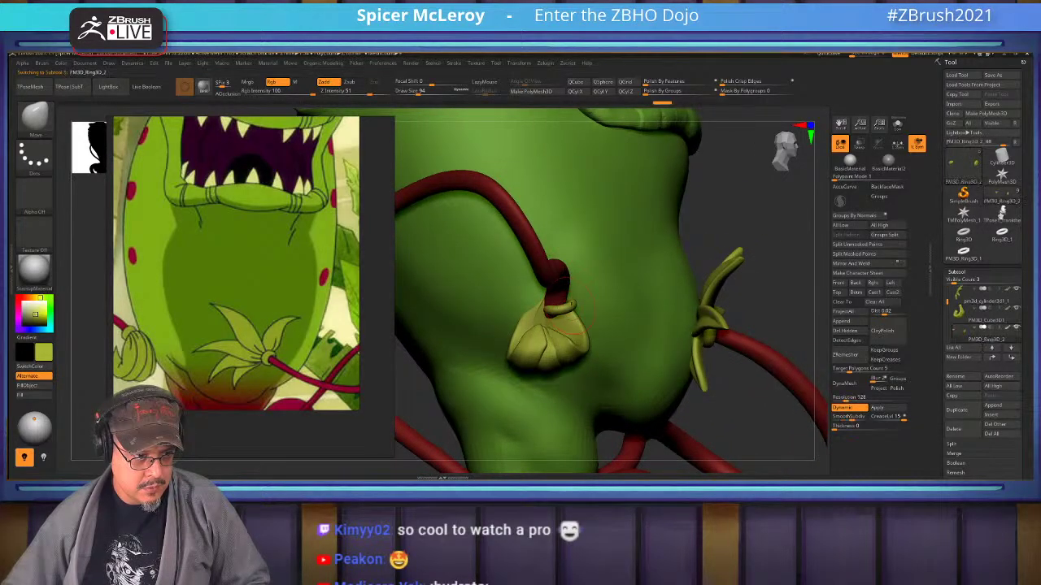
{"action": "key", "text": "w"}
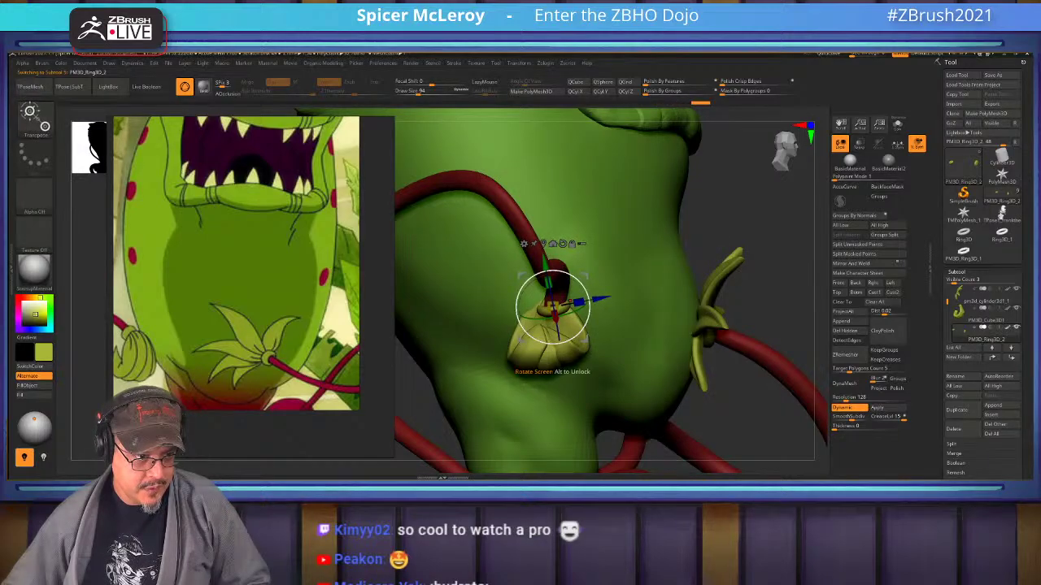
{"action": "key", "text": "q"}
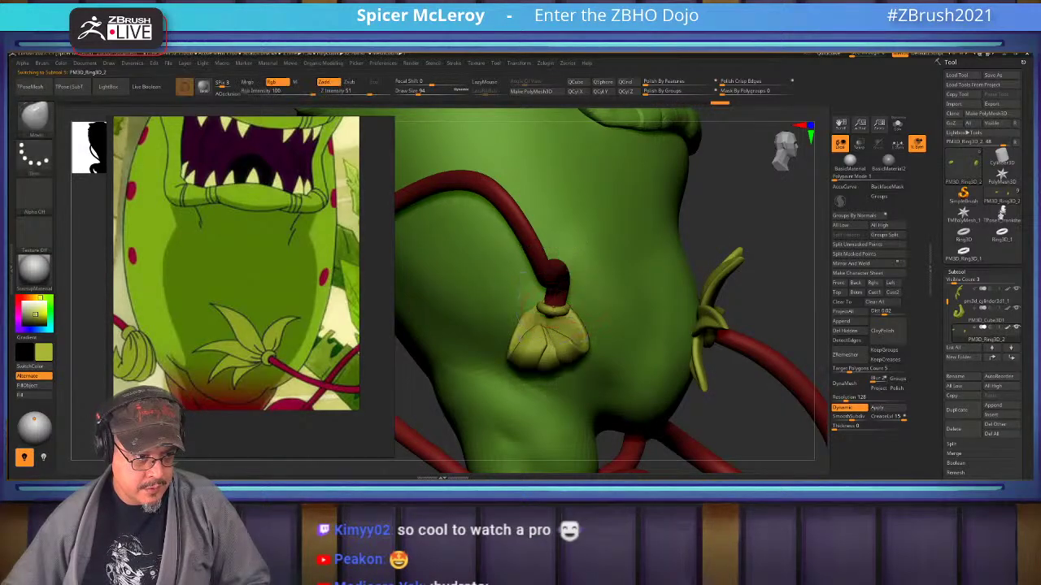
{"action": "mouse_move", "coordinate": [550, 302]}
{"action": "left_mouse_down"}
{"action": "mouse_move", "coordinate": [553, 309]}
{"action": "mouse_move", "coordinate": [550, 298]}
{"action": "left_mouse_up"}
{"action": "key", "text": "b"}
{"action": "key", "text": "i"}
{"action": "key", "text": "n"}
{"action": "right_click_drag", "start_coordinate": [553, 297], "coordinate": [481, 309]}
{"action": "mouse_move", "coordinate": [576, 291]}
{"action": "right_mouse_down"}
{"action": "mouse_move", "coordinate": [508, 296]}
{"action": "mouse_move", "coordinate": [508, 260]}
{"action": "mouse_move", "coordinate": [526, 232]}
{"action": "mouse_move", "coordinate": [528, 264]}
{"action": "mouse_move", "coordinate": [557, 294]}
{"action": "right_mouse_up"}
{"action": "mouse_move", "coordinate": [692, 316]}
{"action": "right_mouse_down"}
{"action": "mouse_move", "coordinate": [578, 330]}
{"action": "mouse_move", "coordinate": [587, 317]}
{"action": "right_mouse_up"}
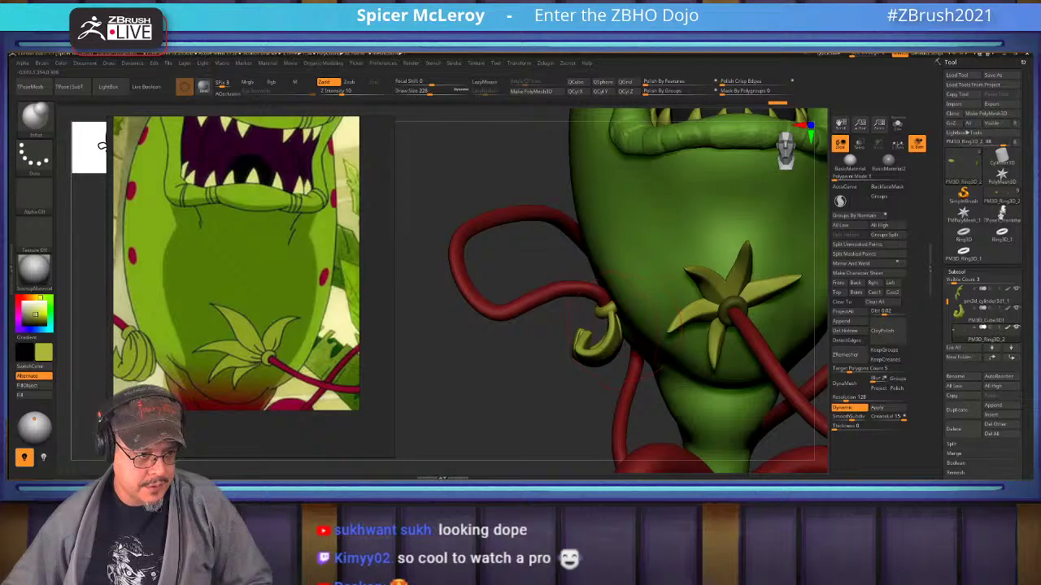
Rotate and reposition the side leaf bud so it hangs from the end of its tendril.
{"action": "left_click", "coordinate": [594, 333], "text": "alt"}
{"action": "key", "text": "w"}
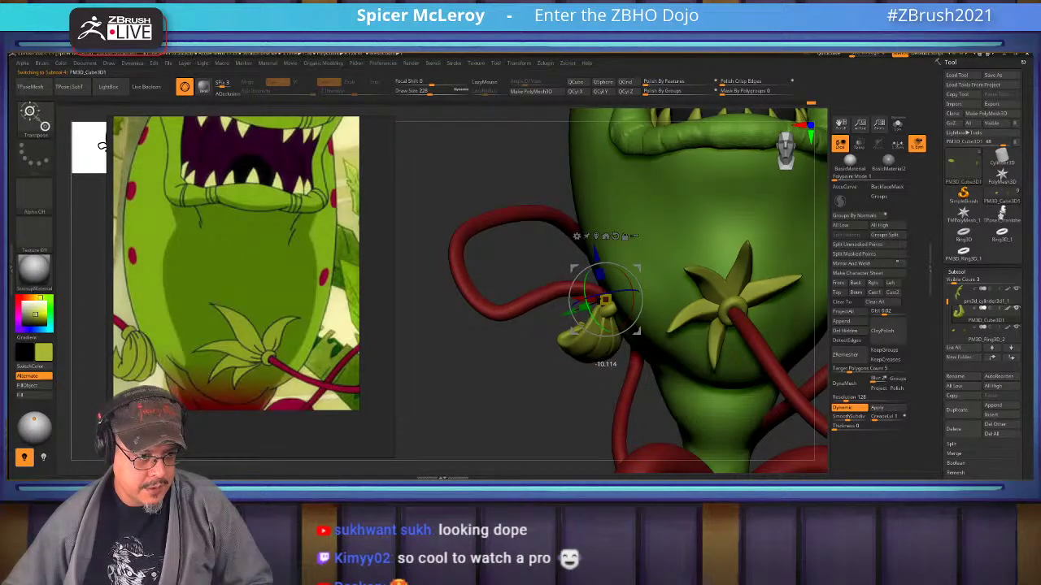
{"action": "key", "text": "q"}
{"action": "right_click_drag", "start_coordinate": [587, 329], "coordinate": [608, 356]}
{"action": "key", "text": "w"}
{"action": "key", "text": "q"}
{"action": "key", "text": "w"}
{"action": "left_click_drag", "start_coordinate": [666, 352], "coordinate": [650, 351]}
{"action": "key", "text": "q"}
{"action": "right_click_drag", "start_coordinate": [532, 386], "coordinate": [527, 380]}
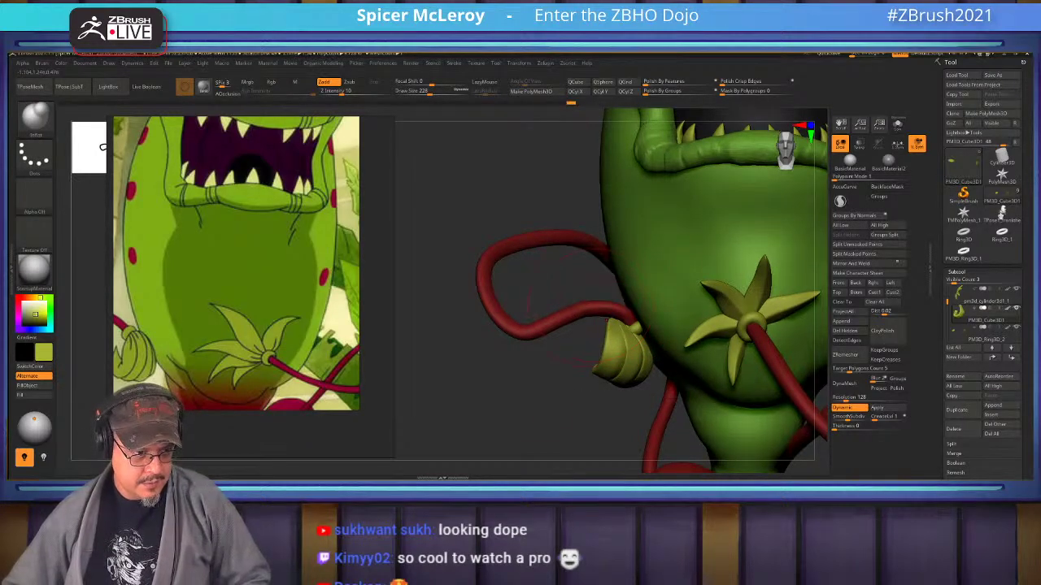
Reshape the side tendril's curve near the leaf bud with the Move Topological brush at a draw size of 286.
{"action": "left_click", "coordinate": [616, 330], "text": "alt"}
{"action": "key", "text": "b"}
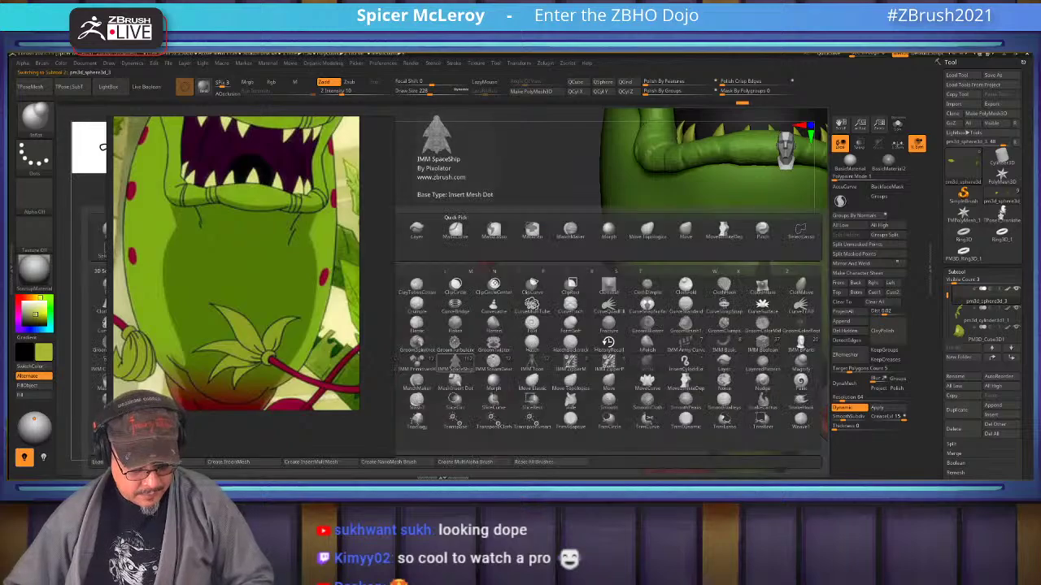
{"action": "key", "text": "m"}
{"action": "key", "text": "t"}
{"action": "left_click_drag", "start_coordinate": [452, 358], "coordinate": [511, 364]}
{"action": "key", "text": "s"}
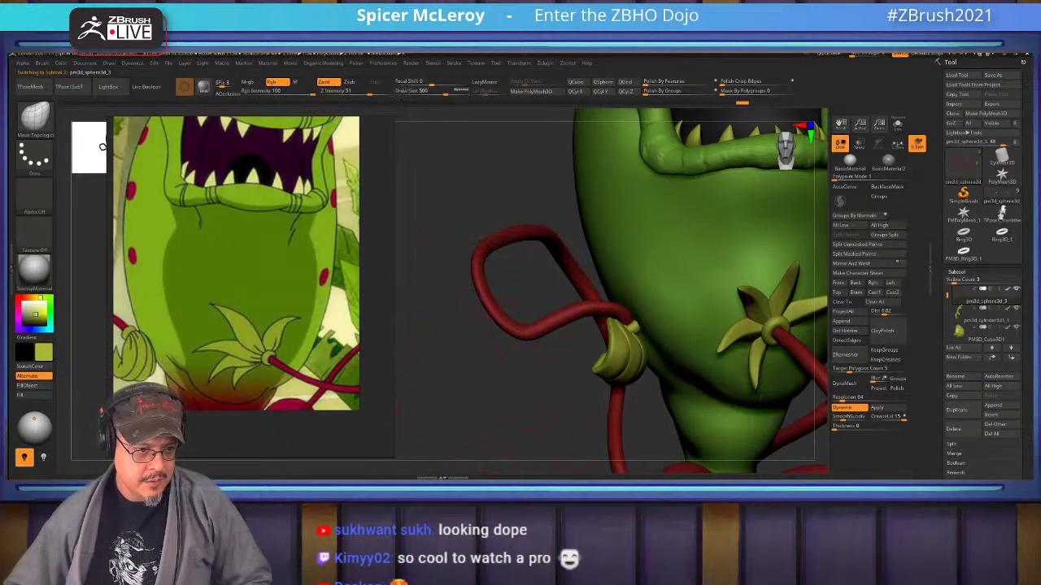
{"action": "left_click_drag", "start_coordinate": [617, 309], "coordinate": [595, 303]}
{"action": "mouse_move", "coordinate": [465, 358]}
{"action": "left_mouse_down"}
{"action": "mouse_move", "coordinate": [602, 346]}
{"action": "mouse_move", "coordinate": [618, 316]}
{"action": "left_mouse_up"}
{"action": "key", "text": "s"}
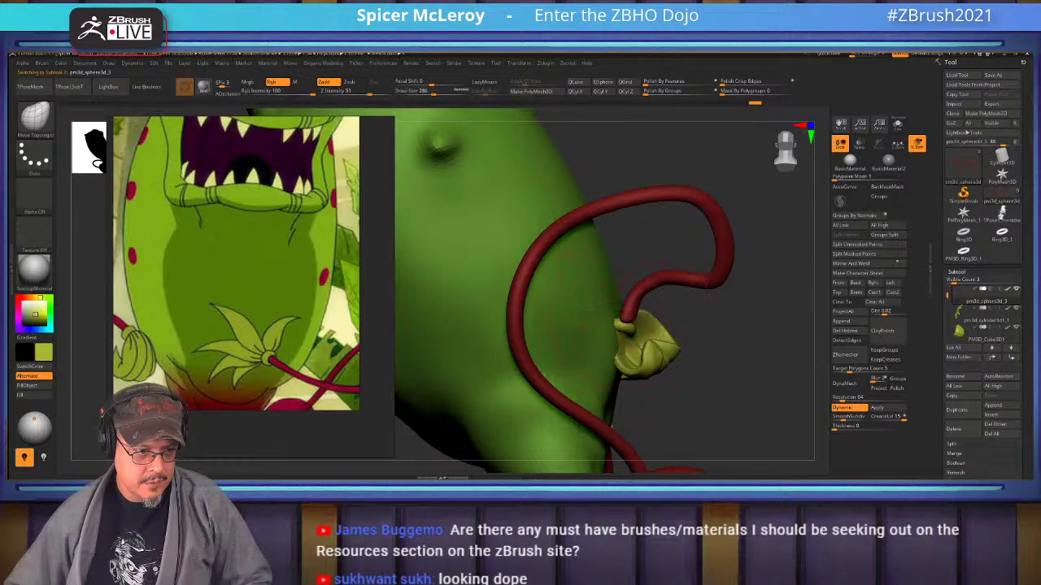
{"action": "left_click_drag", "start_coordinate": [658, 260], "coordinate": [756, 269]}
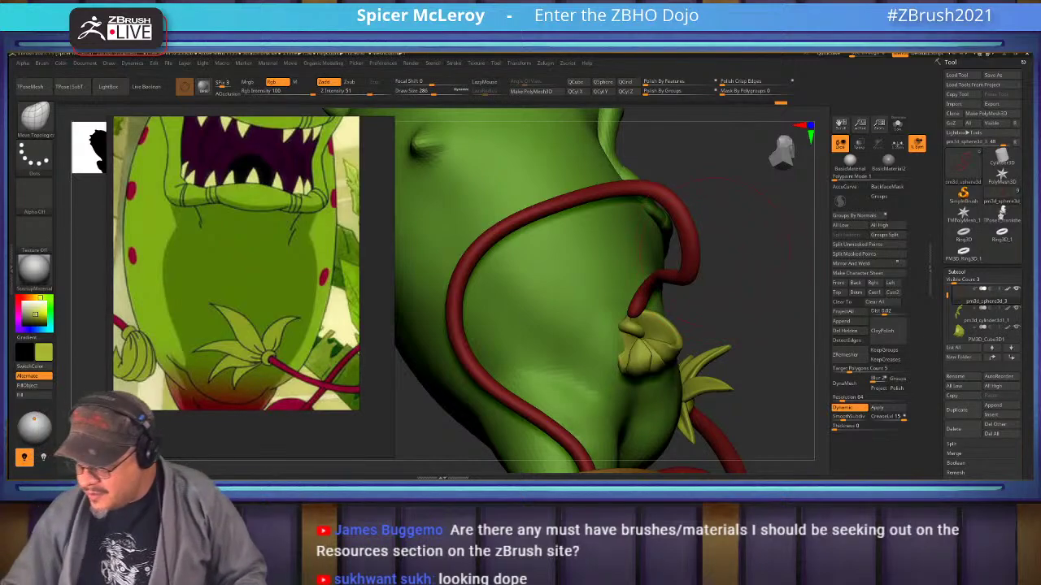
{"action": "left_click_drag", "start_coordinate": [736, 287], "coordinate": [734, 219]}
Rotate and shift the side bud's collar ring so that it wraps around the end of the tendril.
{"action": "key", "text": "b"}
{"action": "key", "text": "i"}
{"action": "key", "text": "n"}
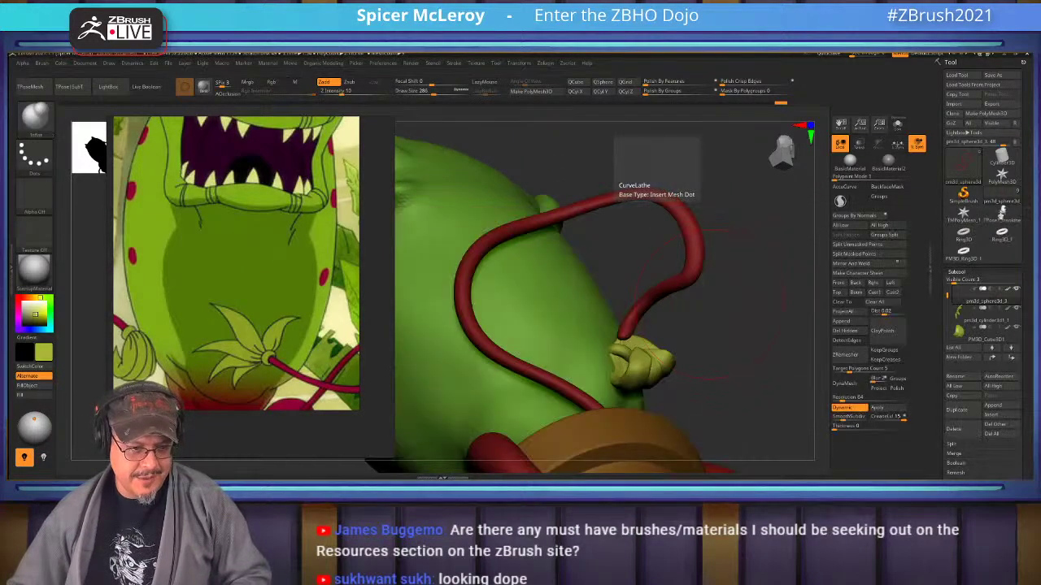
{"action": "left_click_drag", "start_coordinate": [689, 331], "coordinate": [641, 335]}
{"action": "left_click", "coordinate": [632, 344], "text": "alt"}
{"action": "key", "text": "w"}
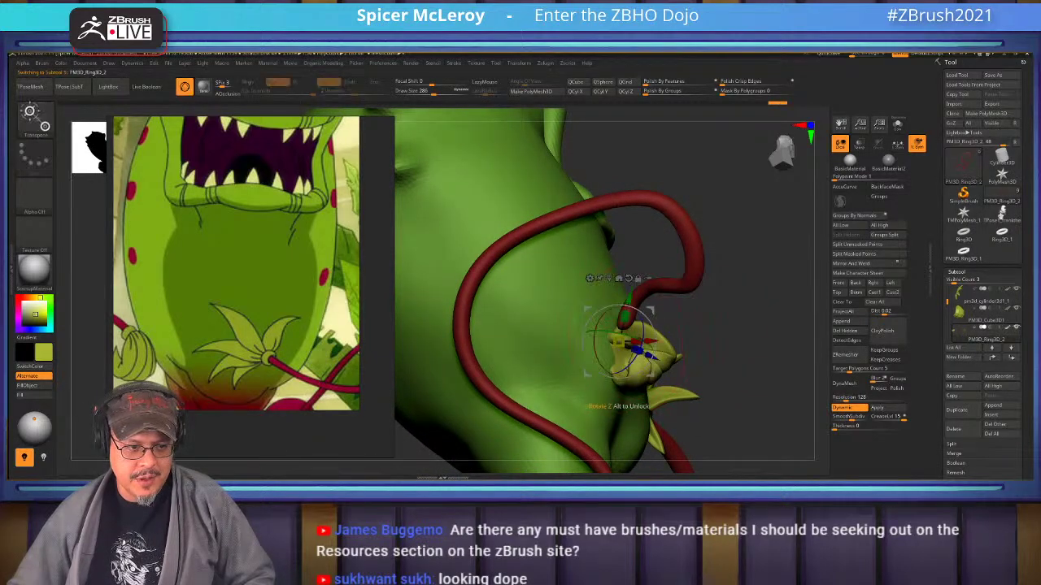
{"action": "left_click_drag", "start_coordinate": [633, 277], "coordinate": [633, 278]}
{"action": "left_click_drag", "start_coordinate": [732, 342], "coordinate": [671, 328]}
{"action": "left_click_drag", "start_coordinate": [748, 276], "coordinate": [610, 293]}
{"action": "key", "text": "q"}
{"action": "left_click_drag", "start_coordinate": [529, 390], "coordinate": [553, 386]}
{"action": "left_click_drag", "start_coordinate": [456, 390], "coordinate": [602, 341]}
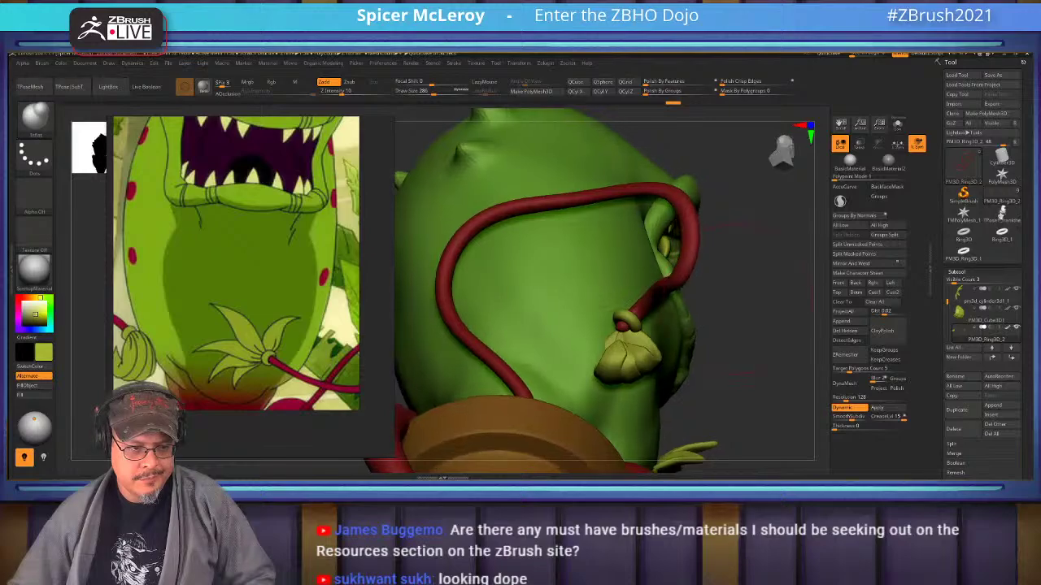
{"action": "right_click_drag", "start_coordinate": [570, 341], "coordinate": [655, 342]}
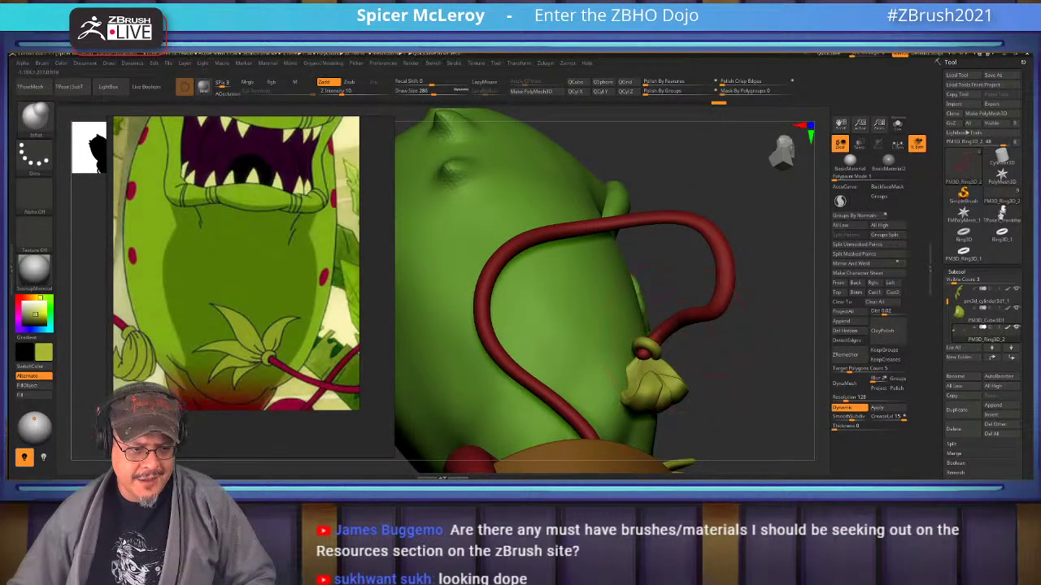
Adjust the side tendril's tip where it enters the collar ring with the Move brush.
{"action": "left_click", "coordinate": [665, 370], "text": "alt"}
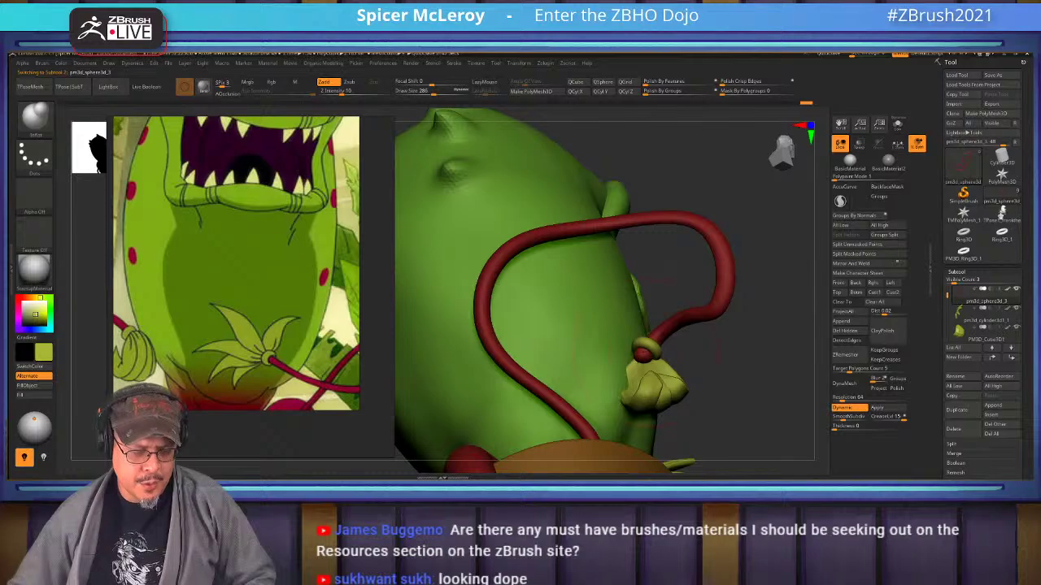
{"action": "key", "text": "b"}
{"action": "key", "text": "m"}
{"action": "key", "text": "v"}
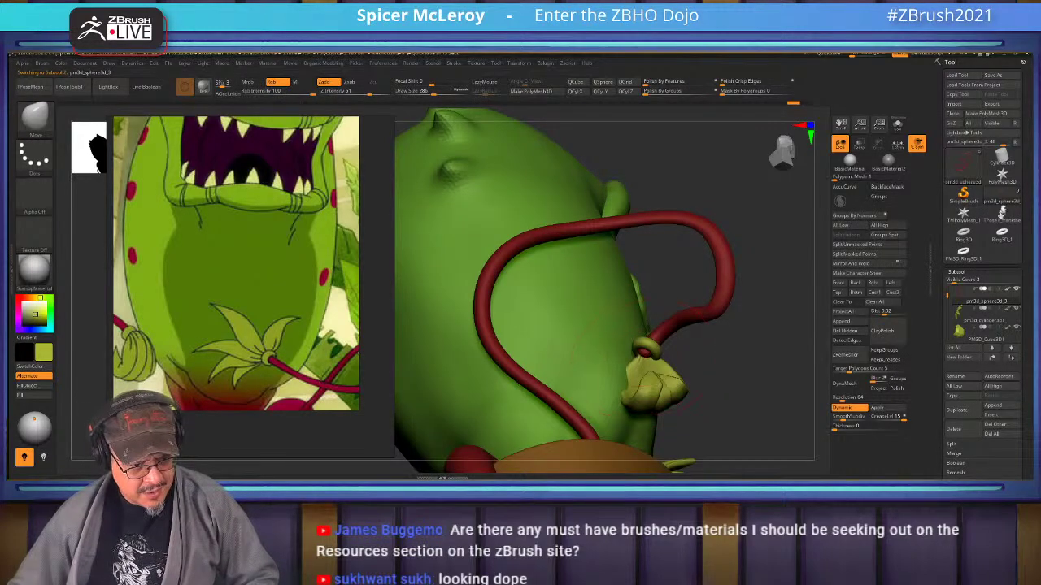
{"action": "right_click_drag", "start_coordinate": [648, 342], "coordinate": [688, 320]}
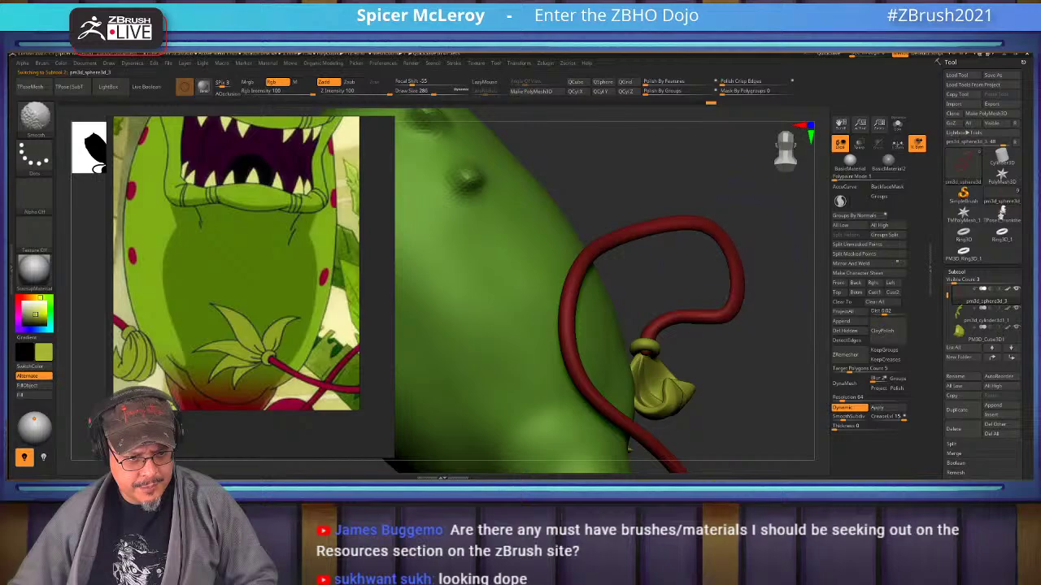
{"action": "mouse_move", "coordinate": [732, 357]}
{"action": "right_mouse_down"}
{"action": "mouse_move", "coordinate": [715, 334]}
{"action": "mouse_move", "coordinate": [520, 333]}
{"action": "mouse_move", "coordinate": [536, 358]}
{"action": "mouse_move", "coordinate": [692, 350]}
{"action": "mouse_move", "coordinate": [655, 349]}
{"action": "mouse_move", "coordinate": [643, 337]}
{"action": "mouse_move", "coordinate": [687, 325]}
{"action": "mouse_move", "coordinate": [698, 346]}
{"action": "mouse_move", "coordinate": [724, 338]}
{"action": "right_mouse_up"}
Move the side leaf bud into line beneath its collar ring.
{"action": "left_click", "coordinate": [672, 352], "text": "alt"}
{"action": "key", "text": "w"}
{"action": "left_click_drag", "start_coordinate": [660, 328], "coordinate": [663, 329]}
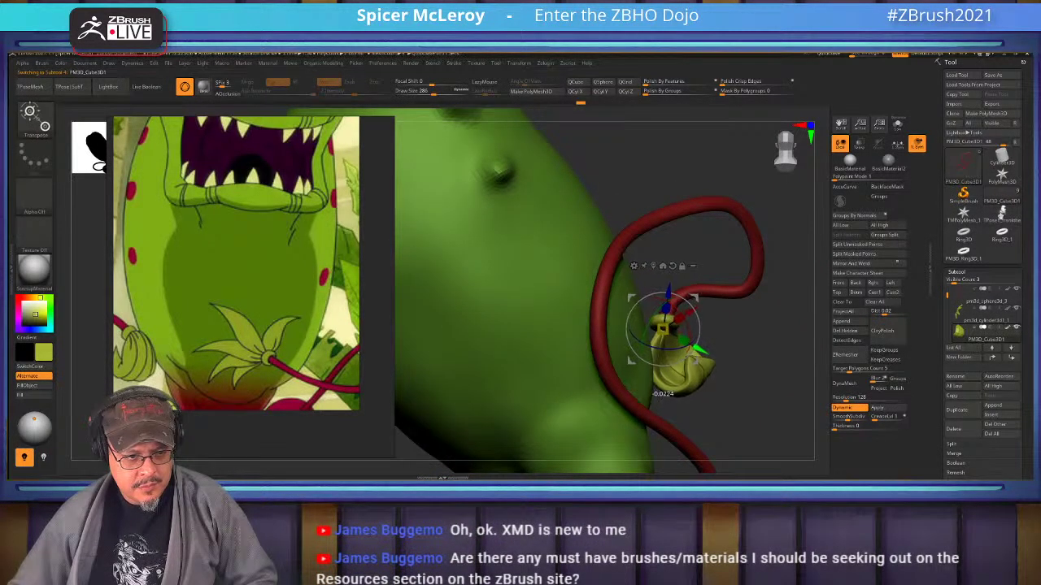
{"action": "right_click_drag", "start_coordinate": [724, 349], "coordinate": [550, 333]}
{"action": "left_click_drag", "start_coordinate": [661, 297], "coordinate": [691, 309]}
{"action": "key", "text": "q"}
{"action": "mouse_move", "coordinate": [692, 309]}
{"action": "right_mouse_down"}
{"action": "mouse_move", "coordinate": [605, 332]}
{"action": "mouse_move", "coordinate": [587, 363]}
{"action": "right_mouse_up"}
Fit the side collar ring between the tendril and the leaf bud with the Move Topological brush.
{"action": "key", "text": "b"}
{"action": "key", "text": "m"}
{"action": "key", "text": "t"}
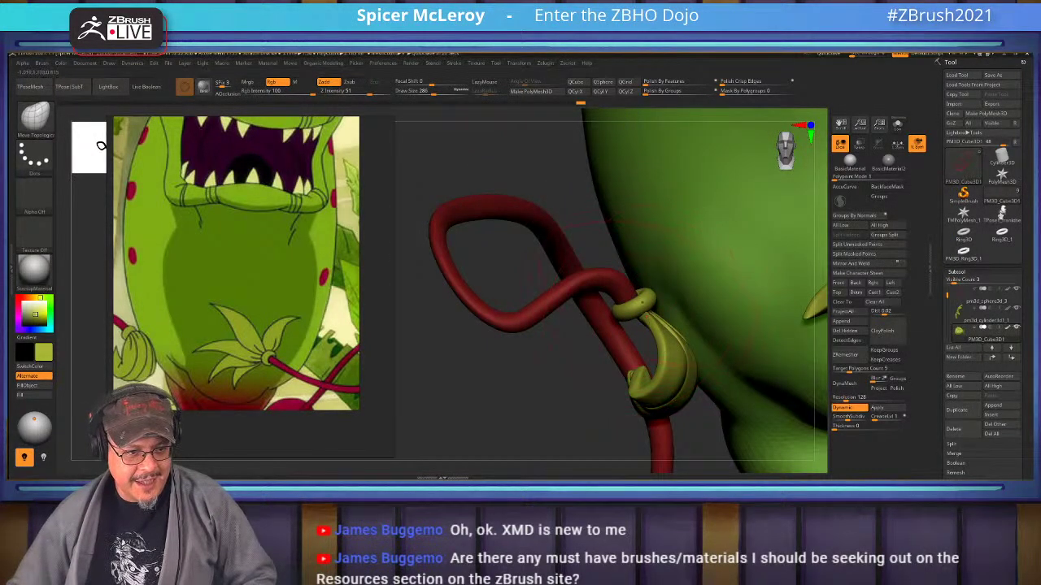
{"action": "left_click", "coordinate": [639, 303], "text": "alt"}
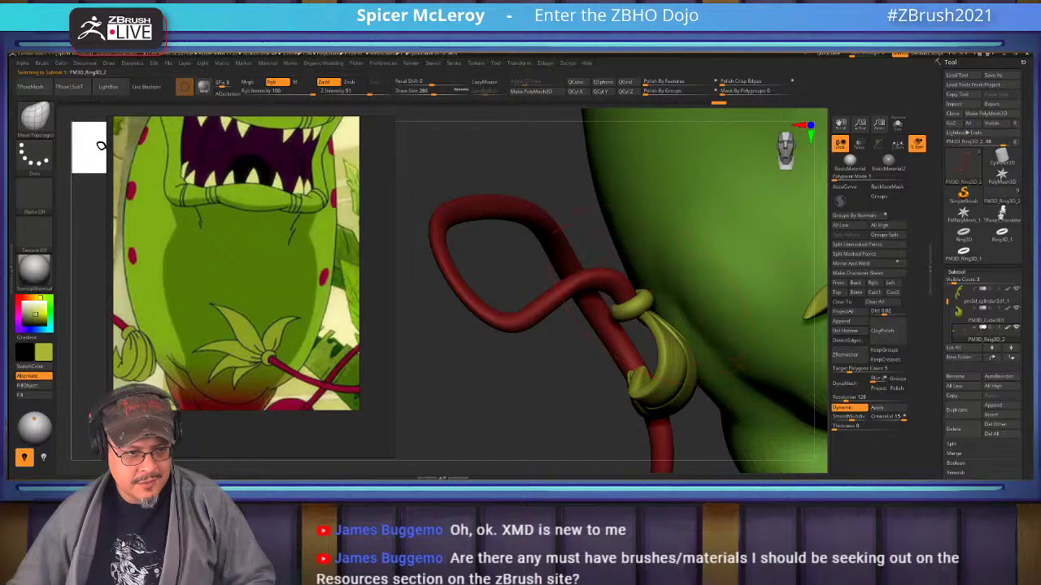
{"action": "right_click_drag", "start_coordinate": [639, 303], "coordinate": [787, 294]}
{"action": "right_click_drag", "start_coordinate": [653, 275], "coordinate": [645, 280]}
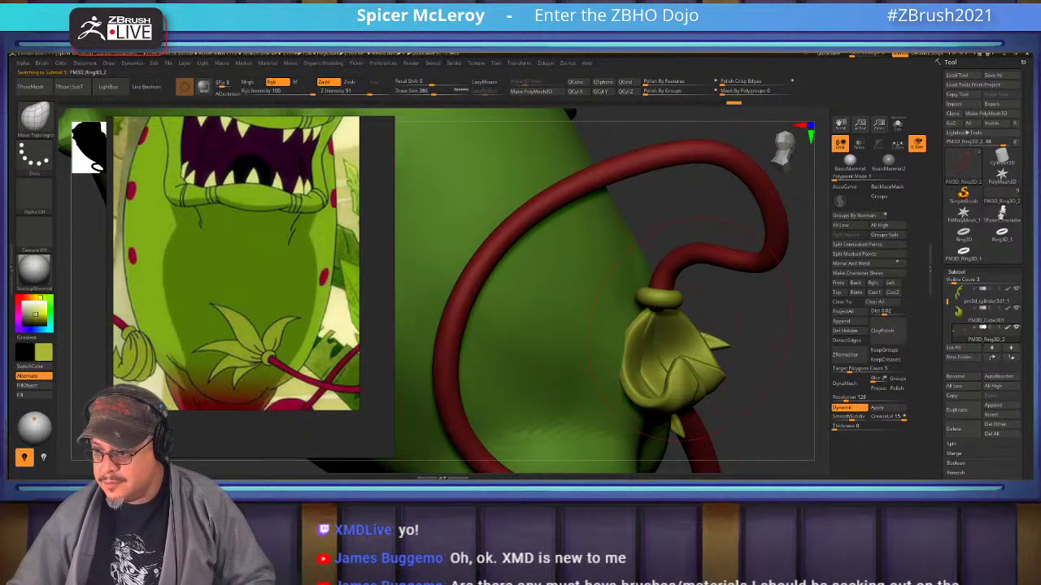
{"action": "right_click_drag", "start_coordinate": [731, 304], "coordinate": [761, 236]}
{"action": "left_click_drag", "start_coordinate": [716, 325], "coordinate": [736, 293]}
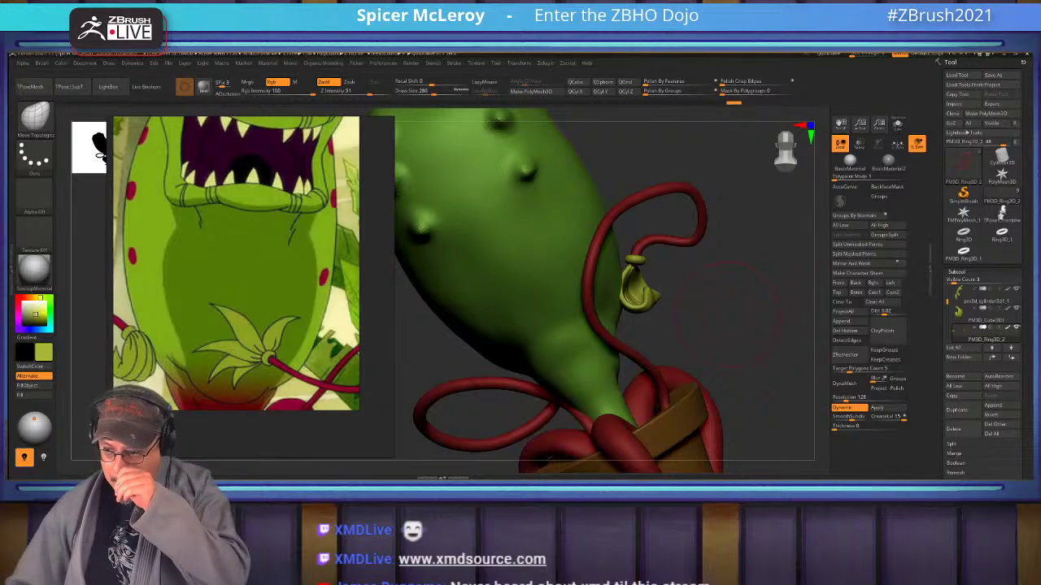
{"action": "left_click_drag", "start_coordinate": [726, 315], "coordinate": [736, 409]}
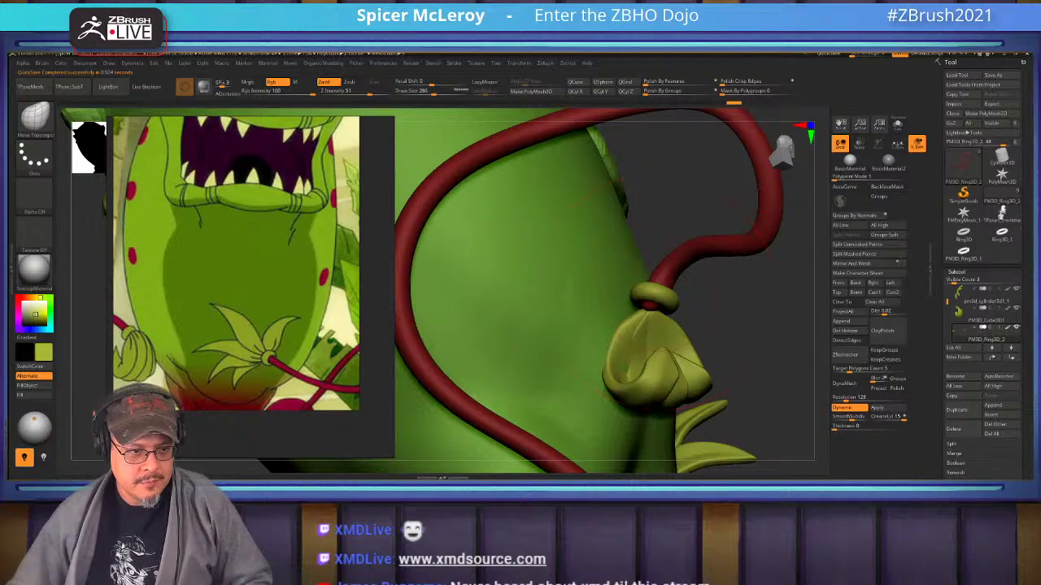
{"action": "left_click_drag", "start_coordinate": [663, 299], "coordinate": [645, 301]}
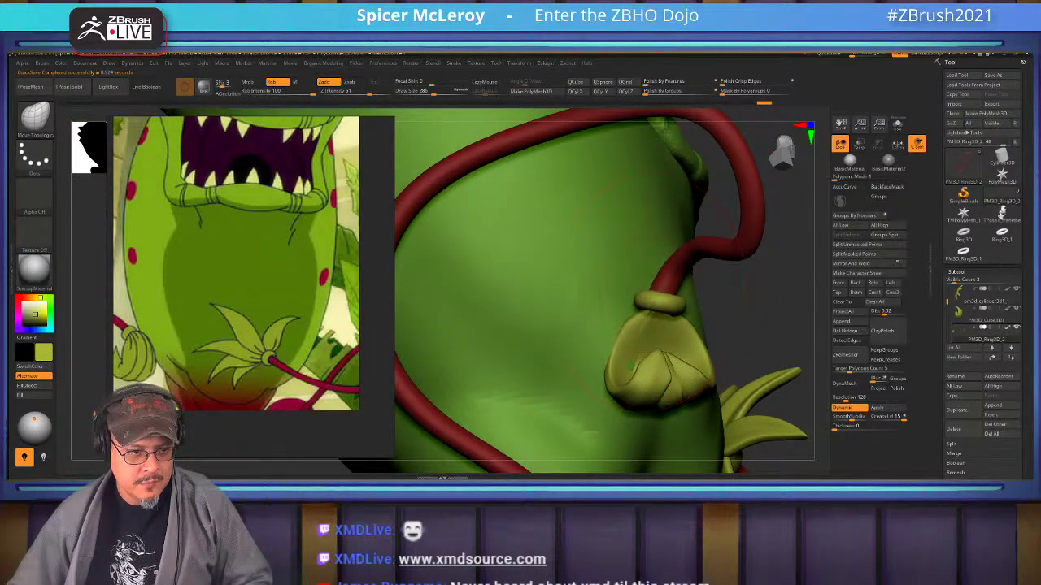
{"action": "mouse_move", "coordinate": [665, 300]}
{"action": "right_mouse_down"}
{"action": "mouse_move", "coordinate": [553, 307]}
{"action": "mouse_move", "coordinate": [657, 301]}
{"action": "right_mouse_up"}
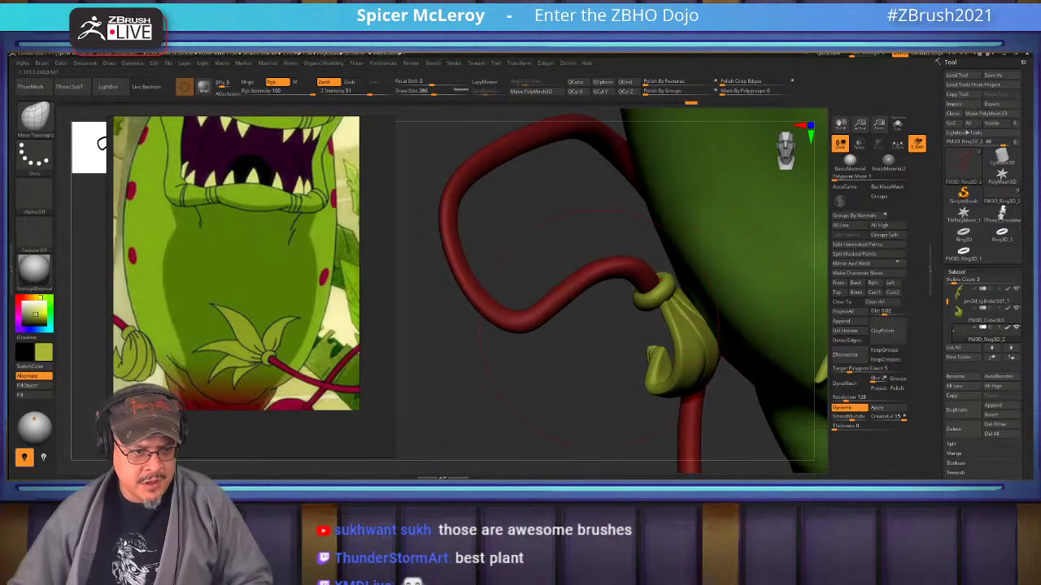
Examine the side bud and its ring up close and the whole plant from the front and side against the reference.
{"action": "right_click_drag", "start_coordinate": [599, 329], "coordinate": [785, 323]}
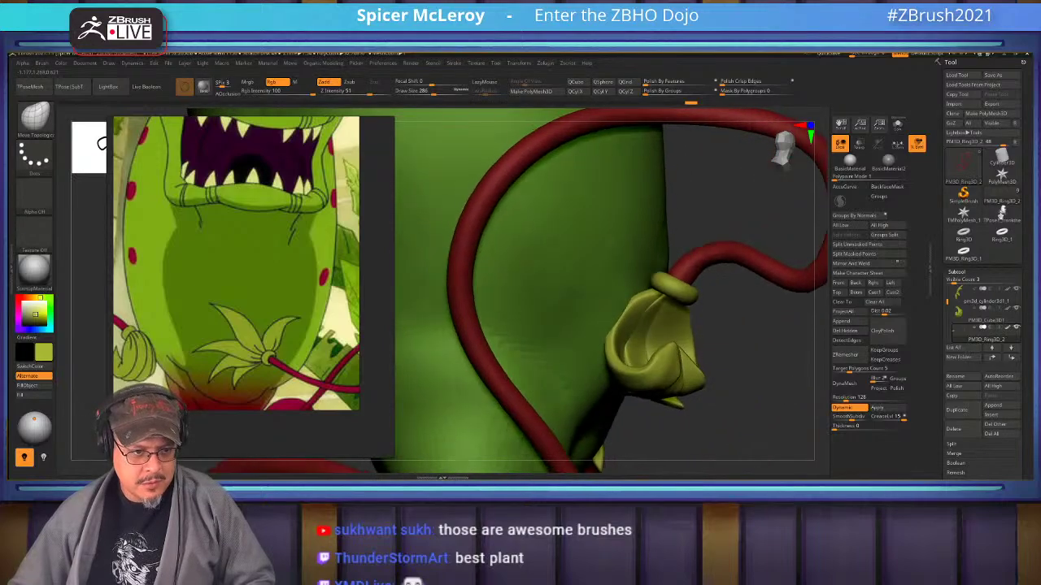
{"action": "mouse_move", "coordinate": [520, 324]}
{"action": "left_mouse_down"}
{"action": "mouse_move", "coordinate": [488, 322]}
{"action": "mouse_move", "coordinate": [488, 268]}
{"action": "mouse_move", "coordinate": [472, 309]}
{"action": "mouse_move", "coordinate": [406, 309]}
{"action": "left_mouse_up"}
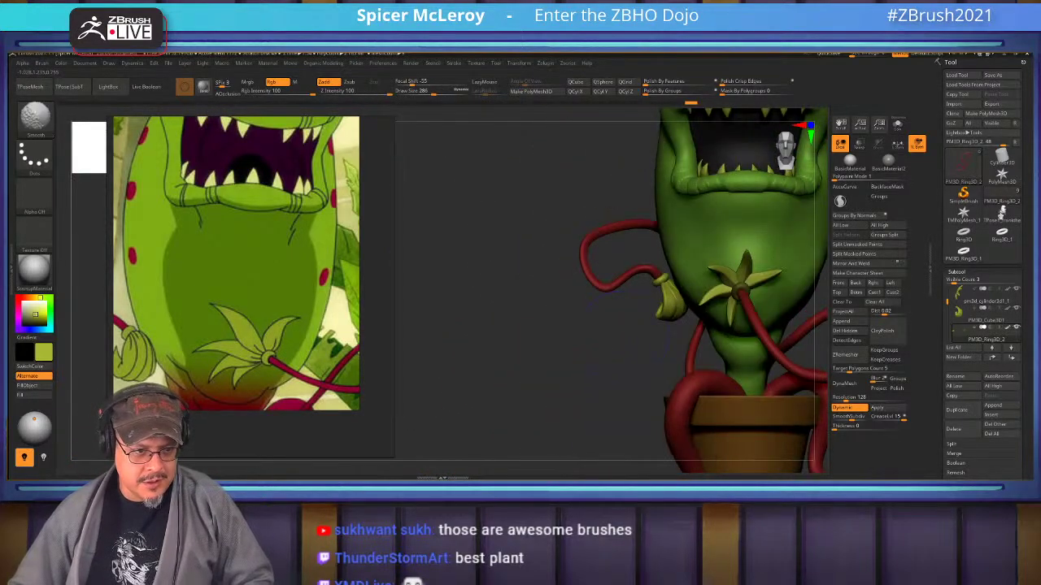
{"action": "left_click_drag", "start_coordinate": [602, 297], "coordinate": [614, 343], "text": "alt"}
{"action": "mouse_move", "coordinate": [606, 352]}
{"action": "left_mouse_down"}
{"action": "mouse_move", "coordinate": [691, 357]}
{"action": "mouse_move", "coordinate": [619, 359]}
{"action": "left_mouse_up"}
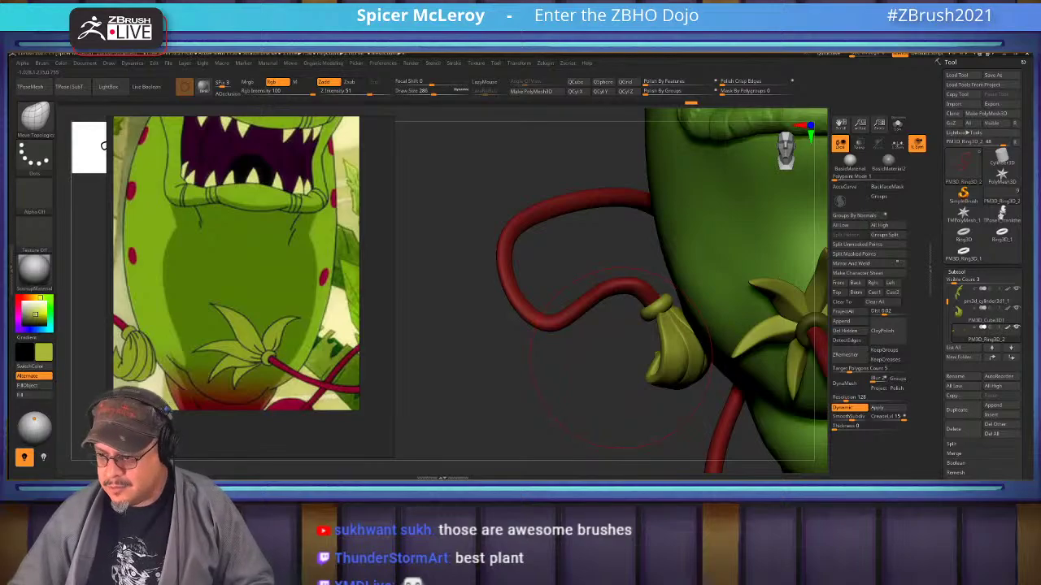
{"action": "key", "text": "f"}
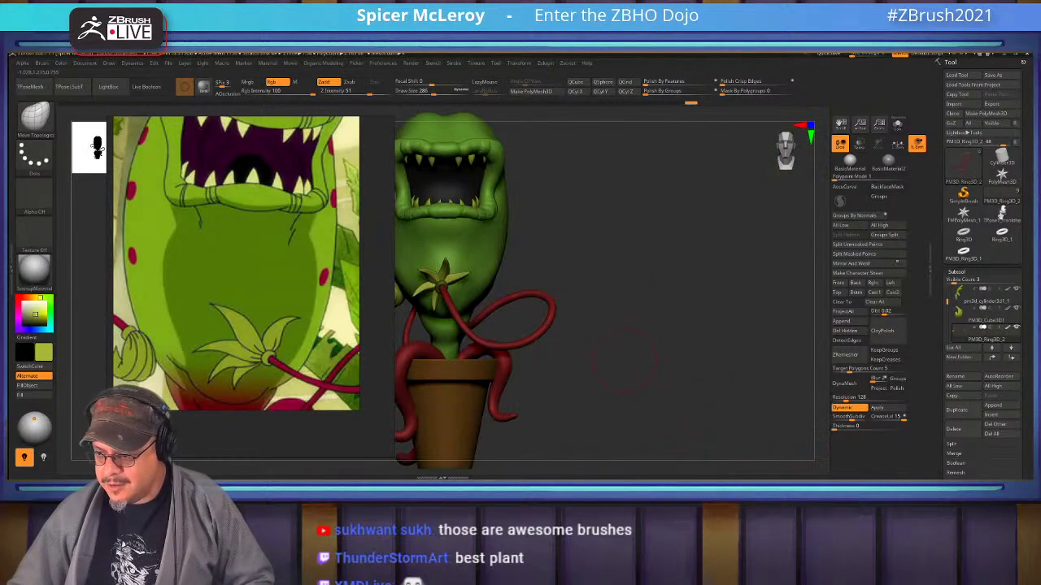
{"action": "left_click_drag", "start_coordinate": [625, 359], "coordinate": [771, 327], "text": "alt"}
{"action": "left_click_drag", "start_coordinate": [756, 268], "coordinate": [760, 325], "text": "alt"}
{"action": "left_click_drag", "start_coordinate": [744, 285], "coordinate": [801, 285]}
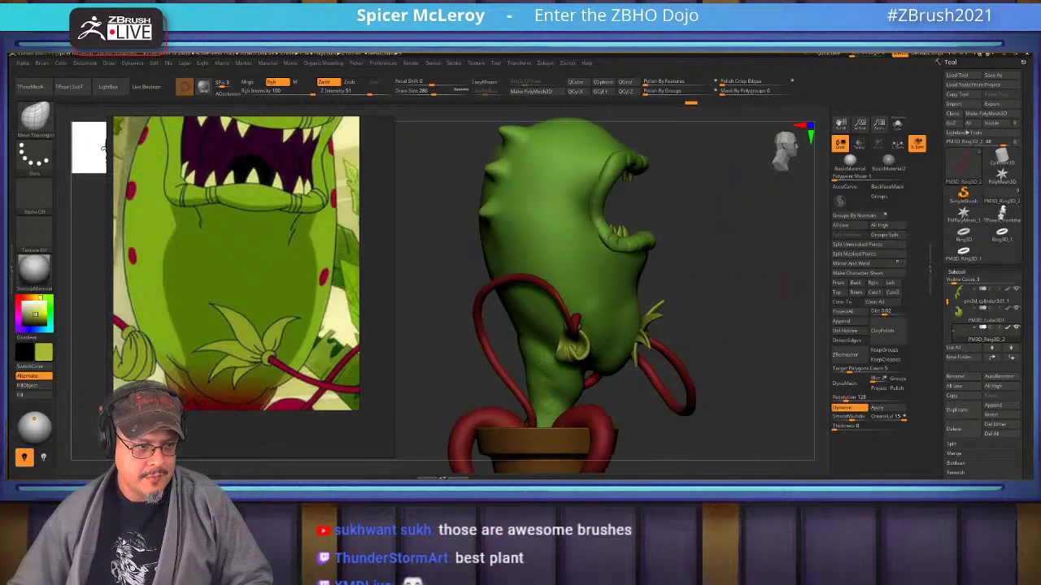
Thicken the side tendril where it approaches the leaf bud with the Inflat brush.
{"action": "left_click_drag", "start_coordinate": [703, 292], "coordinate": [735, 280], "text": "alt"}
{"action": "key", "text": "s"}
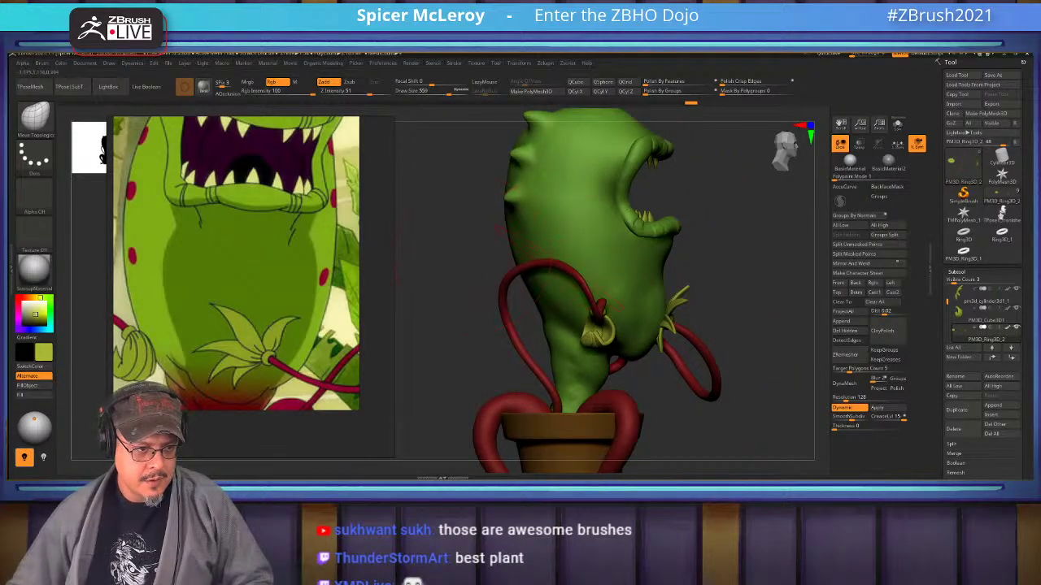
{"action": "left_click", "coordinate": [527, 265], "text": "alt"}
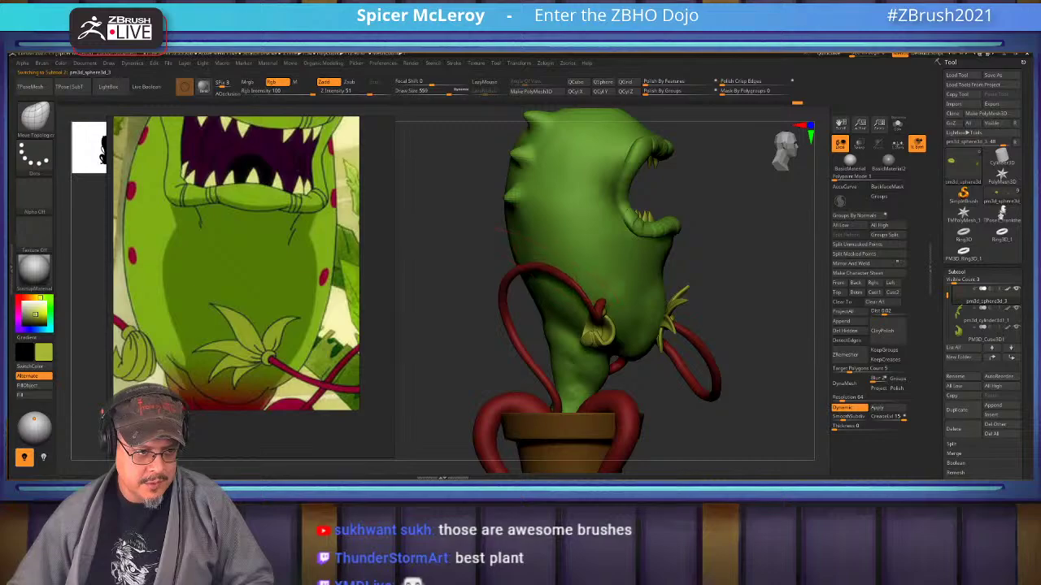
{"action": "key", "text": "shift"}
{"action": "key", "text": "b"}
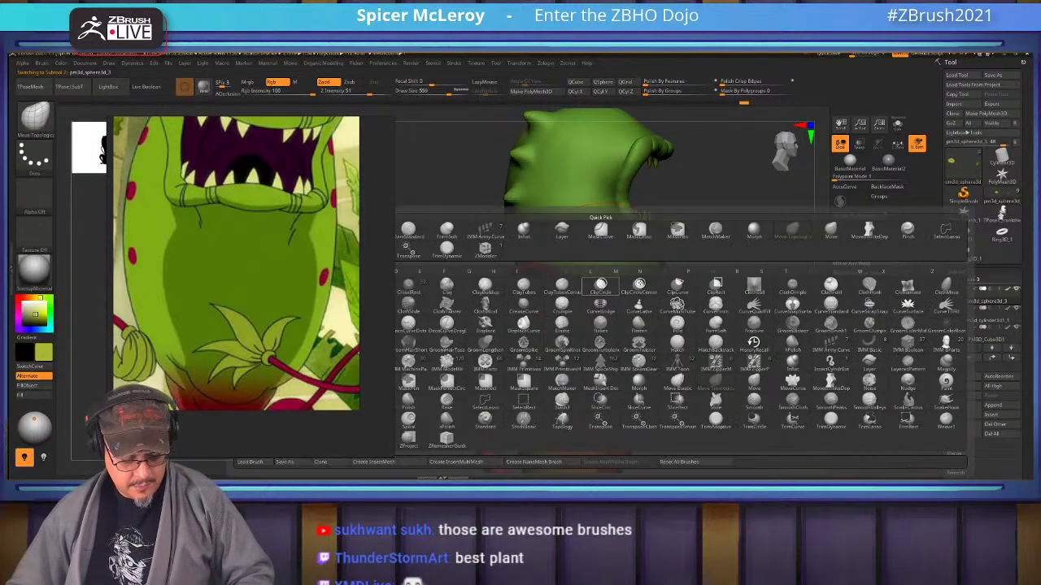
{"action": "key", "text": "i"}
{"action": "key", "text": "n"}
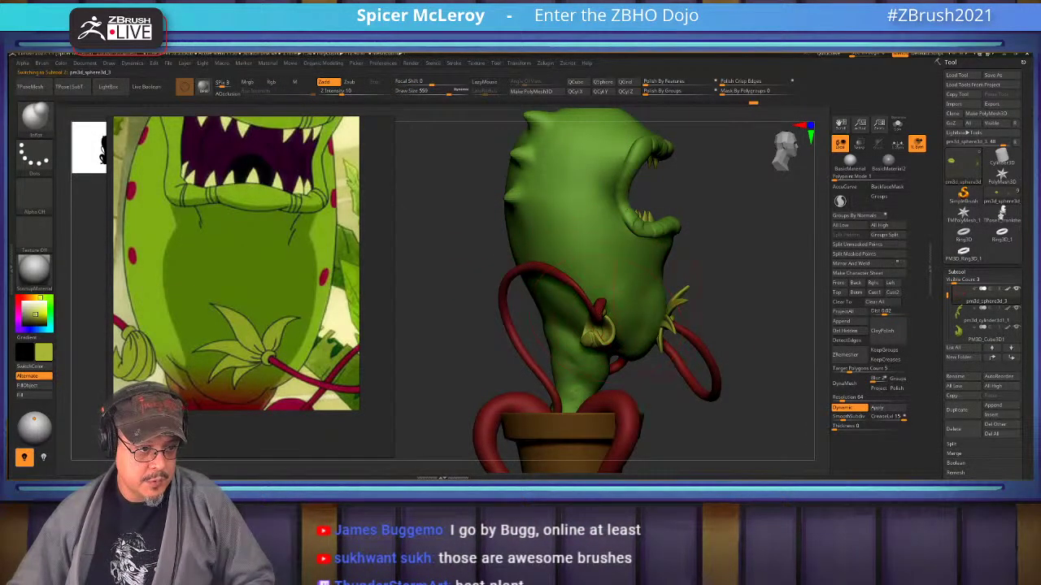
{"action": "right_click_drag", "start_coordinate": [655, 267], "coordinate": [710, 274]}
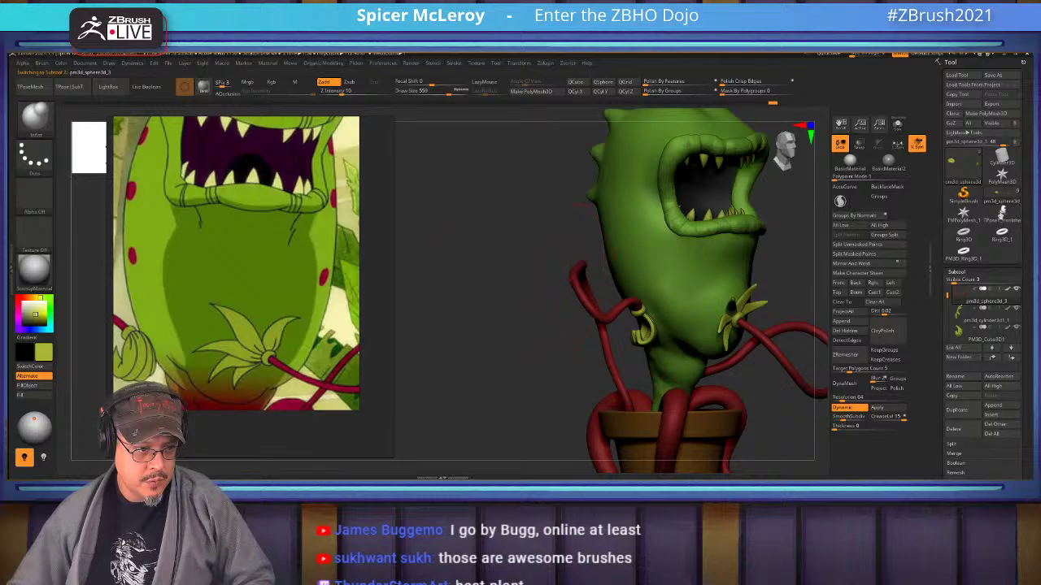
{"action": "mouse_move", "coordinate": [602, 269]}
{"action": "left_mouse_down"}
{"action": "mouse_move", "coordinate": [579, 286]}
{"action": "mouse_move", "coordinate": [679, 285]}
{"action": "mouse_move", "coordinate": [651, 297]}
{"action": "left_mouse_up"}
{"action": "left_click_drag", "start_coordinate": [650, 345], "coordinate": [577, 345]}
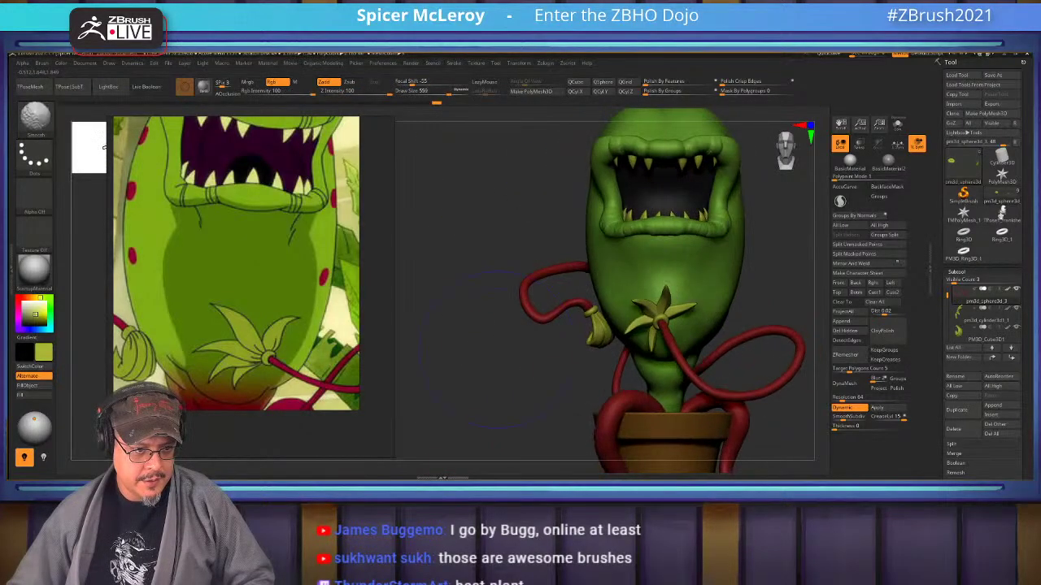
Shift the reference image down so the plant's whole head and mouth show beside the full model.
{"action": "left_click_drag", "start_coordinate": [732, 357], "coordinate": [683, 265], "text": "alt"}
{"action": "left_click_drag", "start_coordinate": [457, 236], "coordinate": [457, 291], "text": "alt"}
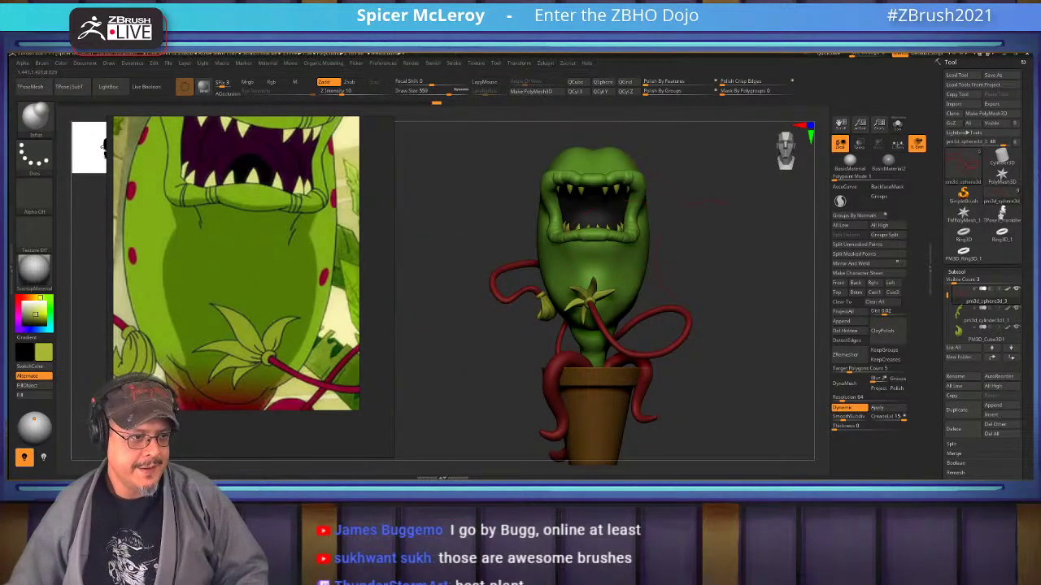
{"action": "mouse_move", "coordinate": [716, 244]}
{"action": "left_mouse_down", "text": "alt"}
{"action": "mouse_move", "coordinate": [715, 291]}
{"action": "mouse_move", "coordinate": [716, 240]}
{"action": "left_mouse_up", "text": "alt"}
{"action": "left_click_drag", "start_coordinate": [716, 277], "coordinate": [715, 244], "text": "alt"}
{"action": "scroll", "coordinate": [579, 358], "scroll_direction": "down", "scroll_amount": 2}
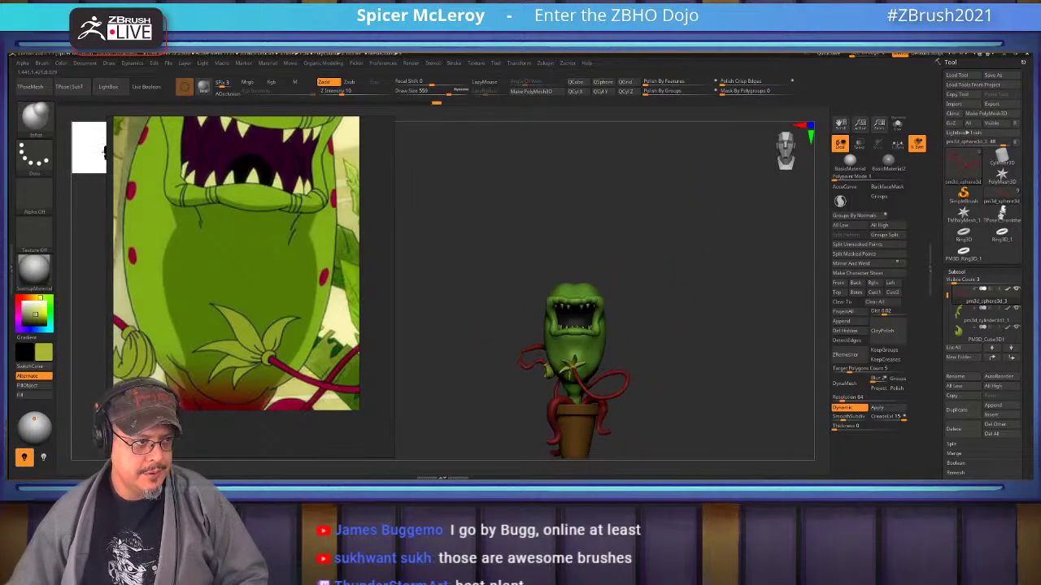
{"action": "left_click", "coordinate": [279, 272]}
{"action": "left_click_drag", "start_coordinate": [278, 270], "coordinate": [290, 328], "text": "alt"}
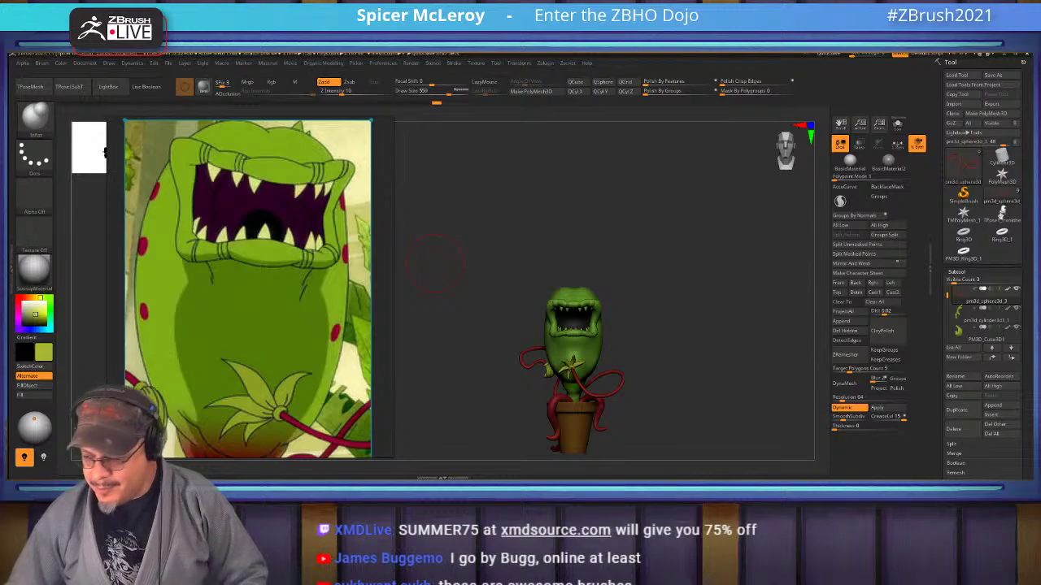
Reshape the body's stem above the pot from the back with the Move brush at draw size 372.
{"action": "mouse_move", "coordinate": [571, 368]}
{"action": "right_mouse_down", "text": "ctrl"}
{"action": "mouse_move", "coordinate": [587, 377]}
{"action": "mouse_move", "coordinate": [765, 316]}
{"action": "right_mouse_up", "text": "ctrl"}
{"action": "mouse_move", "coordinate": [757, 315]}
{"action": "left_mouse_down", "text": "alt"}
{"action": "mouse_move", "coordinate": [740, 273]}
{"action": "mouse_move", "coordinate": [737, 312]}
{"action": "left_mouse_up", "text": "alt"}
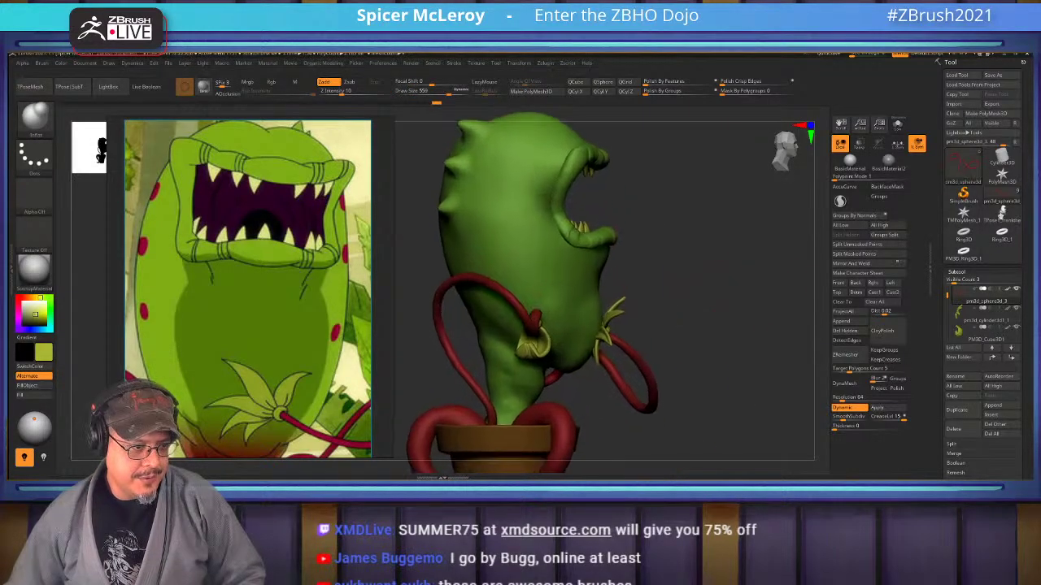
{"action": "left_click", "coordinate": [505, 399], "text": "alt"}
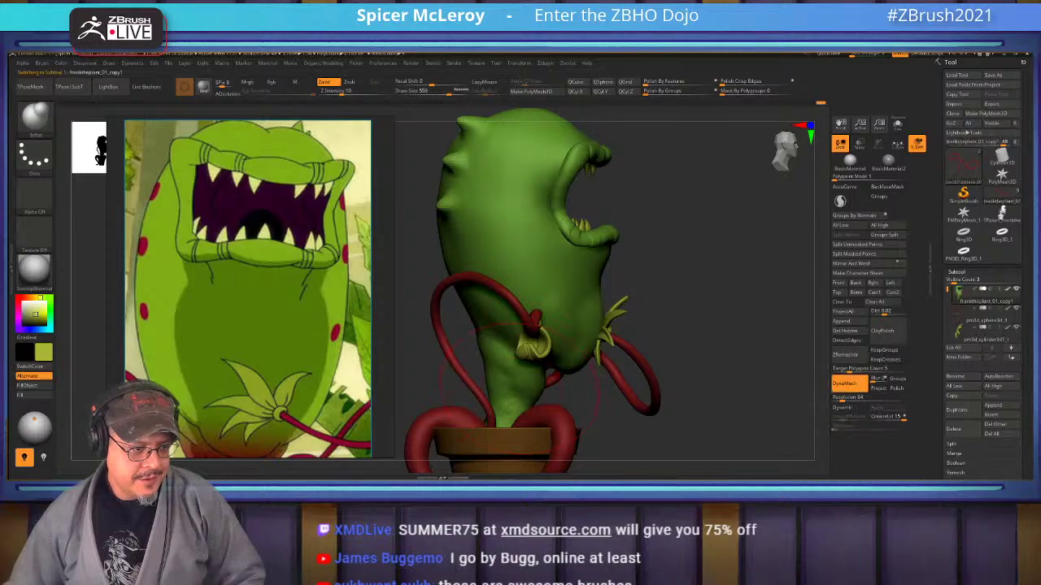
{"action": "mouse_move", "coordinate": [616, 423]}
{"action": "left_mouse_down", "text": "alt"}
{"action": "mouse_move", "coordinate": [638, 376]}
{"action": "mouse_move", "coordinate": [732, 372]}
{"action": "mouse_move", "coordinate": [768, 355]}
{"action": "left_mouse_up", "text": "alt"}
{"action": "key", "text": "b"}
{"action": "key", "text": "m"}
{"action": "key", "text": "v"}
{"action": "left_click_drag", "start_coordinate": [700, 342], "coordinate": [646, 341]}
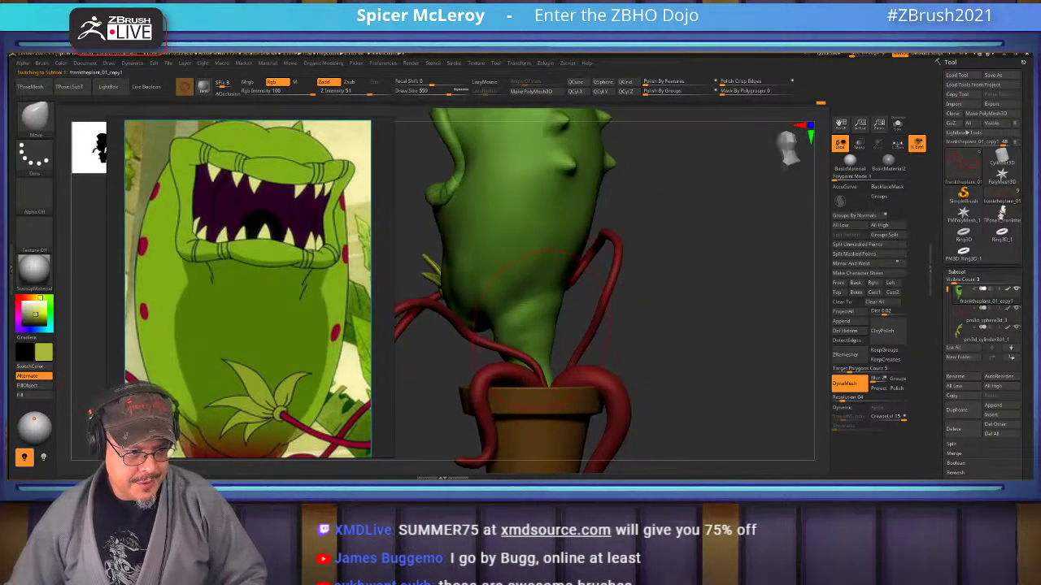
{"action": "key", "text": "s"}
{"action": "left_click_drag", "start_coordinate": [544, 330], "coordinate": [534, 330]}
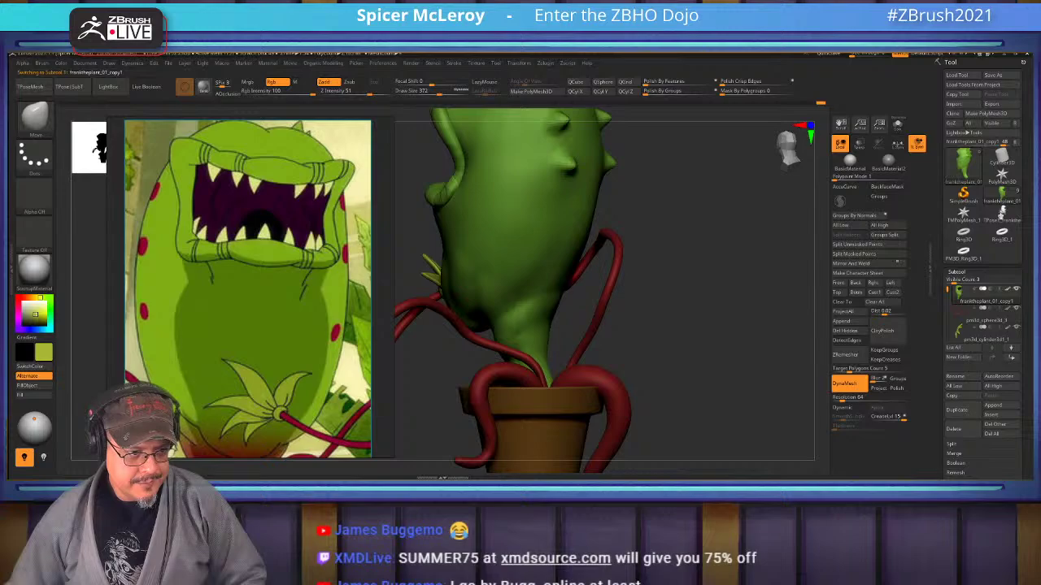
{"action": "left_click_drag", "start_coordinate": [707, 341], "coordinate": [639, 330]}
{"action": "left_click_drag", "start_coordinate": [536, 342], "coordinate": [561, 273]}
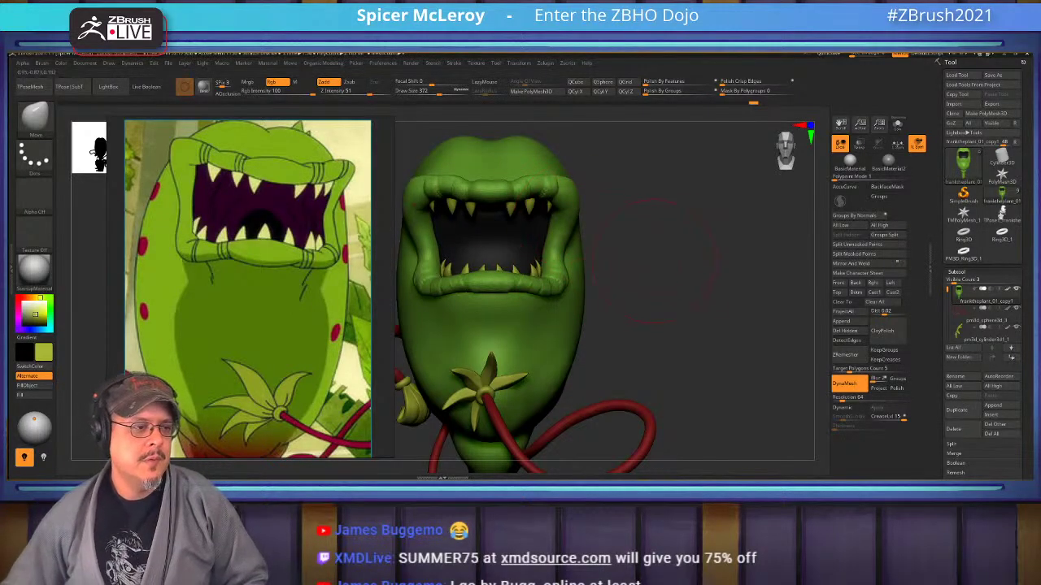
Examine the whole plant from the front and both sides against the reference.
{"action": "mouse_move", "coordinate": [666, 244]}
{"action": "left_mouse_down", "text": "alt"}
{"action": "mouse_move", "coordinate": [730, 337]}
{"action": "mouse_move", "coordinate": [719, 252]}
{"action": "mouse_move", "coordinate": [719, 309]}
{"action": "mouse_move", "coordinate": [809, 309]}
{"action": "mouse_move", "coordinate": [781, 244]}
{"action": "mouse_move", "coordinate": [706, 246]}
{"action": "left_mouse_up", "text": "alt"}
{"action": "mouse_move", "coordinate": [716, 301]}
{"action": "left_mouse_down", "text": "alt"}
{"action": "mouse_move", "coordinate": [705, 219]}
{"action": "mouse_move", "coordinate": [713, 277]}
{"action": "left_mouse_up", "text": "alt"}
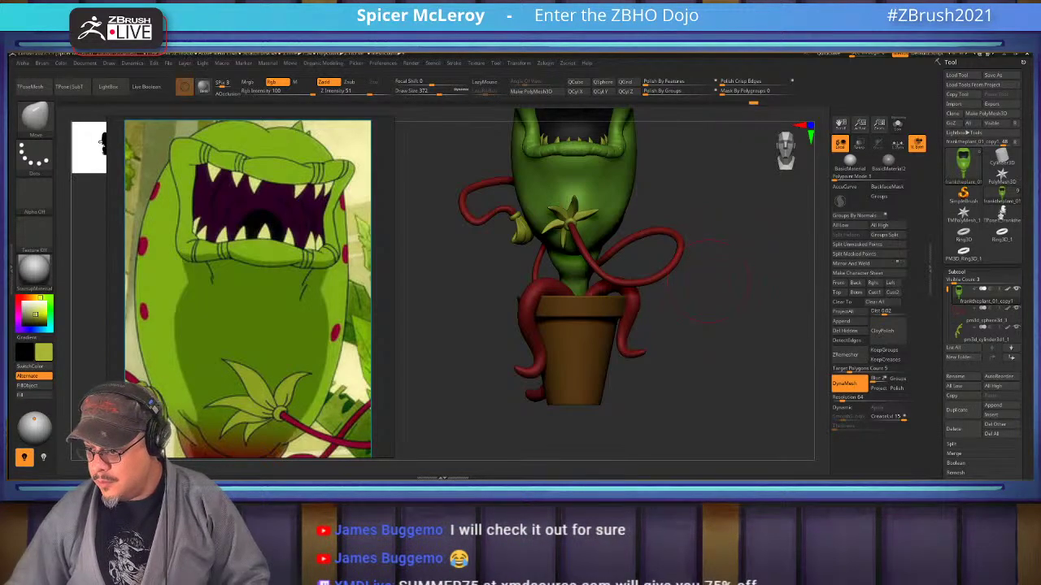
{"action": "left_click_drag", "start_coordinate": [704, 250], "coordinate": [728, 371], "text": "alt"}
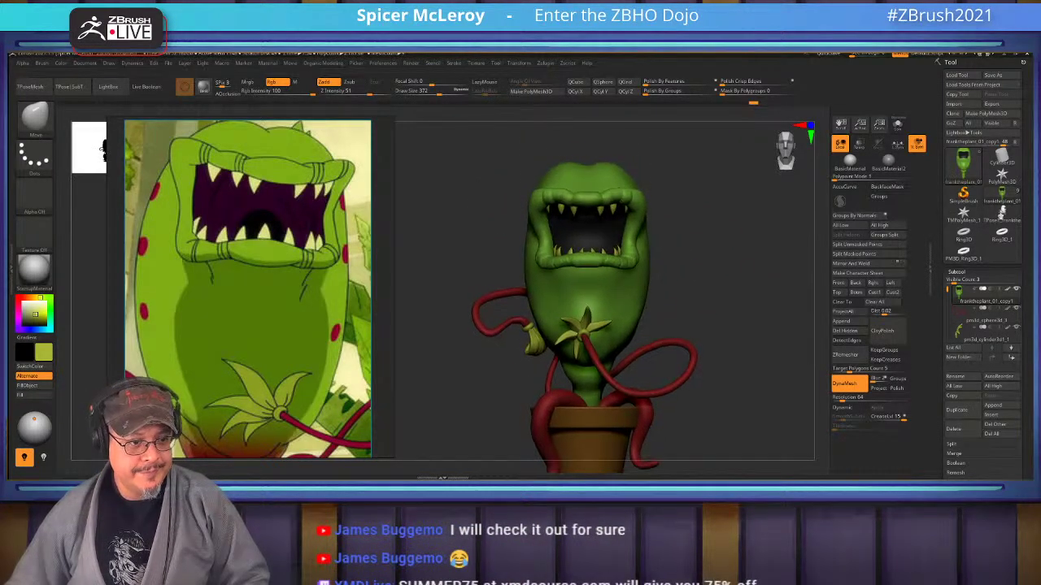
{"action": "left_click_drag", "start_coordinate": [728, 326], "coordinate": [635, 323], "text": "alt"}
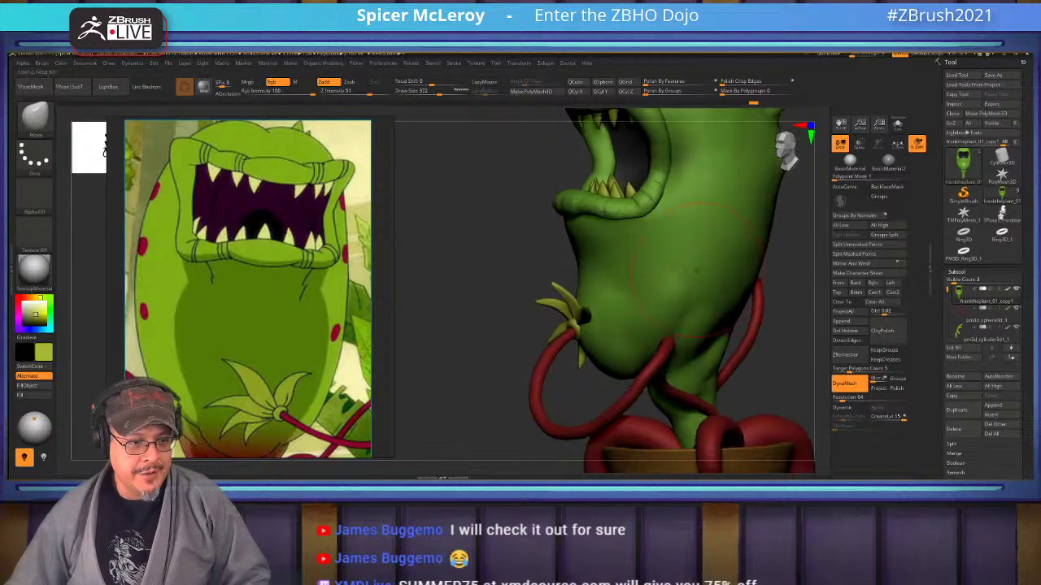
{"action": "left_click_drag", "start_coordinate": [488, 309], "coordinate": [732, 309], "text": "alt"}
{"action": "left_click_drag", "start_coordinate": [732, 366], "coordinate": [671, 309], "text": "alt"}
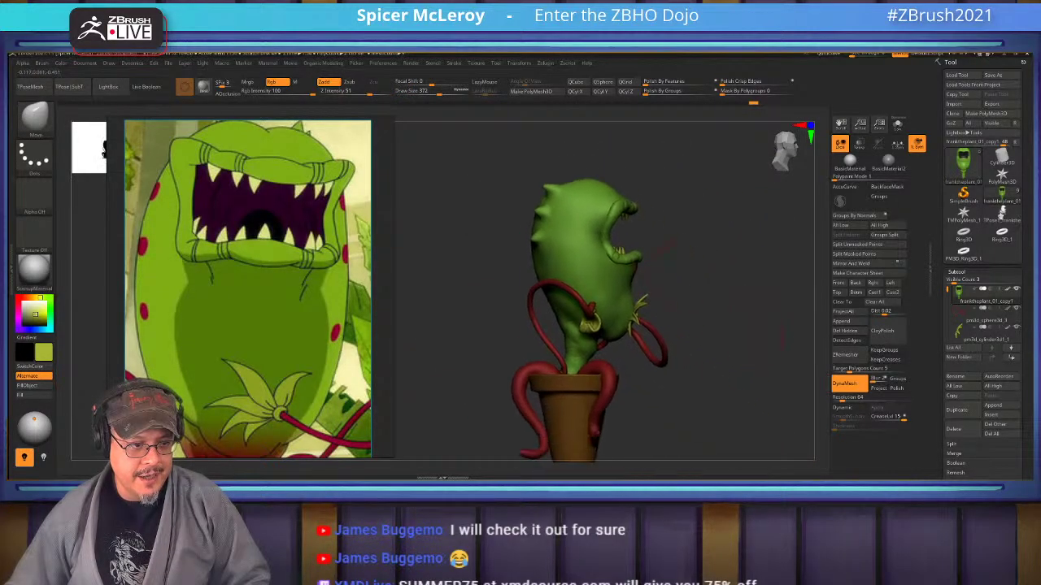
{"action": "left_click_drag", "start_coordinate": [716, 261], "coordinate": [716, 326], "text": "alt"}
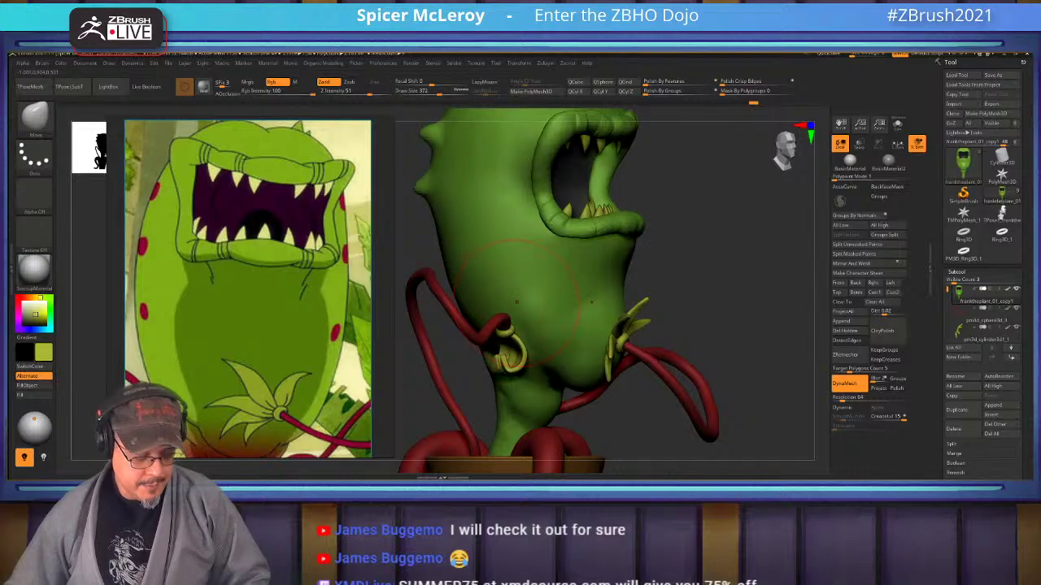
Build up the body's side with the FormSoft brush and smooth the surface beside the mouth.
{"action": "key", "text": "b"}
{"action": "key", "text": "f"}
{"action": "key", "text": "s"}
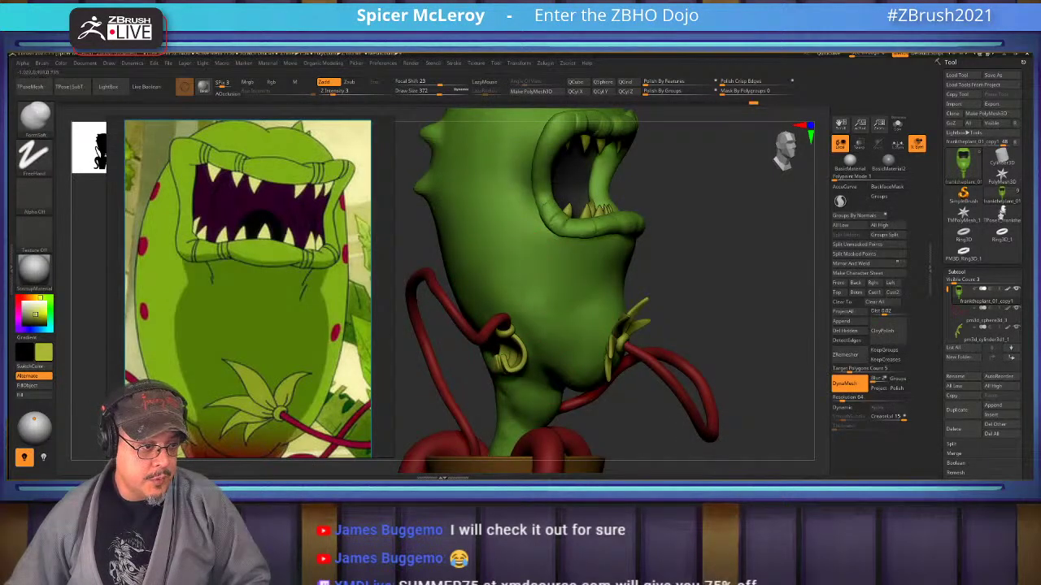
{"action": "key", "text": "shift"}
{"action": "left_click_drag", "start_coordinate": [732, 236], "coordinate": [637, 158]}
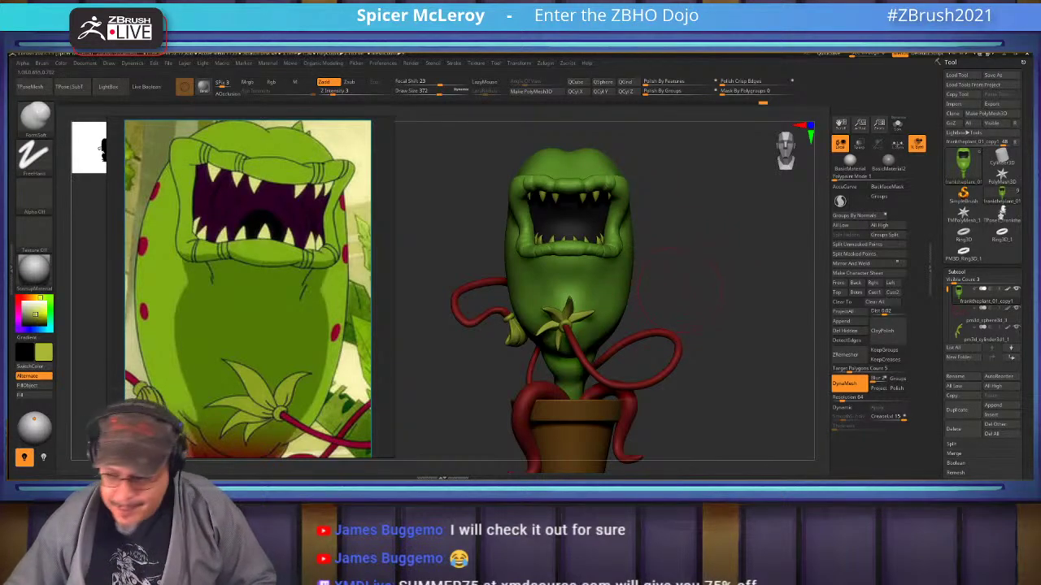
{"action": "mouse_move", "coordinate": [674, 294]}
{"action": "left_mouse_down"}
{"action": "mouse_move", "coordinate": [740, 295]}
{"action": "mouse_move", "coordinate": [724, 303]}
{"action": "mouse_move", "coordinate": [732, 386]}
{"action": "left_mouse_up"}
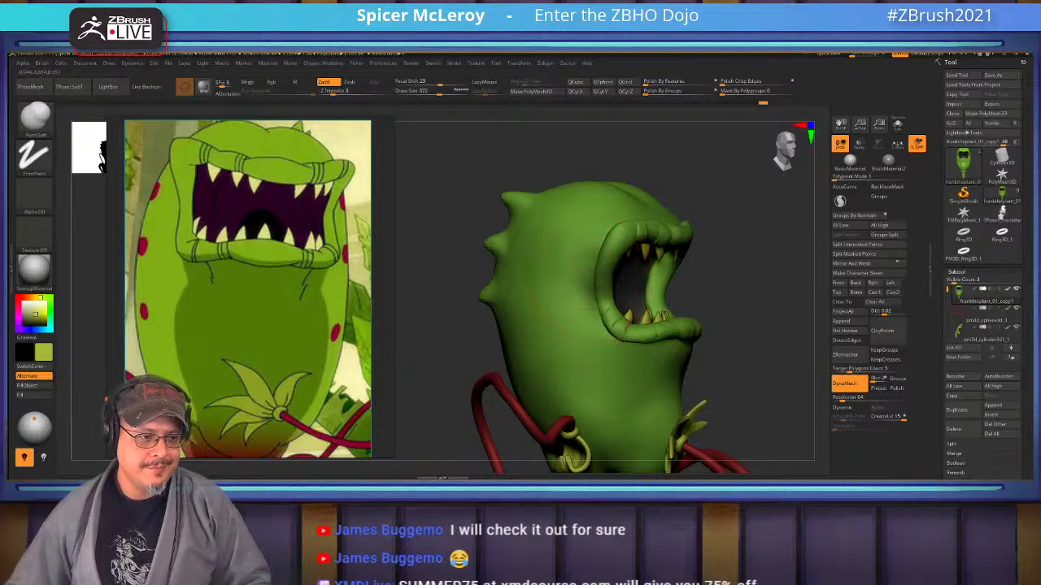
{"action": "left_click_drag", "start_coordinate": [608, 298], "coordinate": [594, 266], "text": "shift"}
{"action": "left_click_drag", "start_coordinate": [727, 301], "coordinate": [606, 299]}
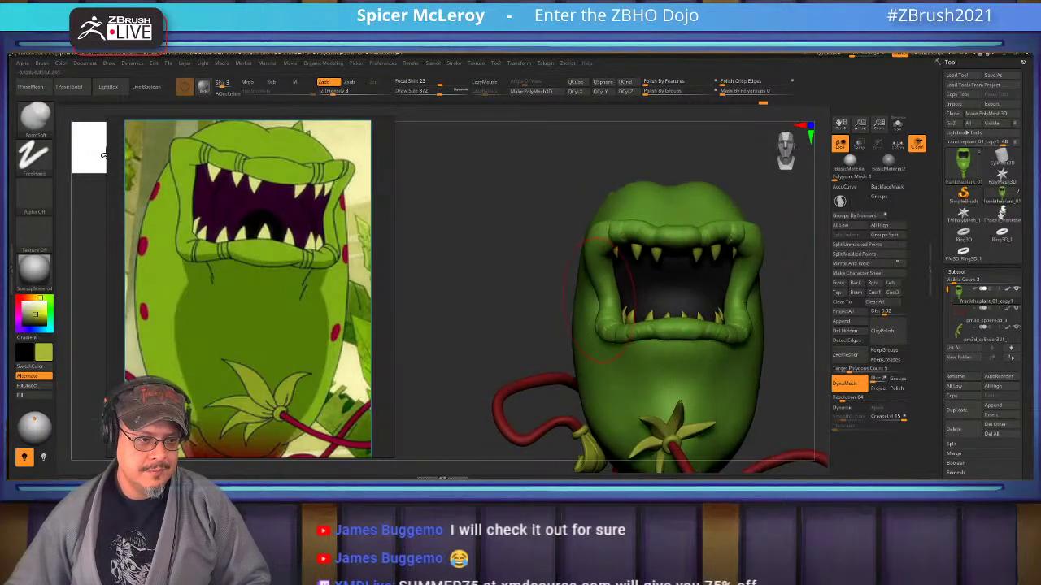
Save the plant tool as franktheplant_02 in the HarleyQuinn project folder.
{"action": "mouse_move", "coordinate": [520, 277]}
{"action": "left_mouse_down", "text": "alt"}
{"action": "mouse_move", "coordinate": [524, 318]}
{"action": "mouse_move", "coordinate": [538, 303]}
{"action": "mouse_move", "coordinate": [525, 269]}
{"action": "mouse_move", "coordinate": [540, 274]}
{"action": "mouse_move", "coordinate": [541, 259]}
{"action": "mouse_move", "coordinate": [528, 175]}
{"action": "left_mouse_up", "text": "alt"}
{"action": "mouse_move", "coordinate": [496, 258]}
{"action": "left_mouse_down", "text": "alt"}
{"action": "mouse_move", "coordinate": [503, 286]}
{"action": "mouse_move", "coordinate": [499, 264]}
{"action": "left_mouse_up", "text": "alt"}
{"action": "left_click_drag", "start_coordinate": [784, 262], "coordinate": [687, 282], "text": "alt"}
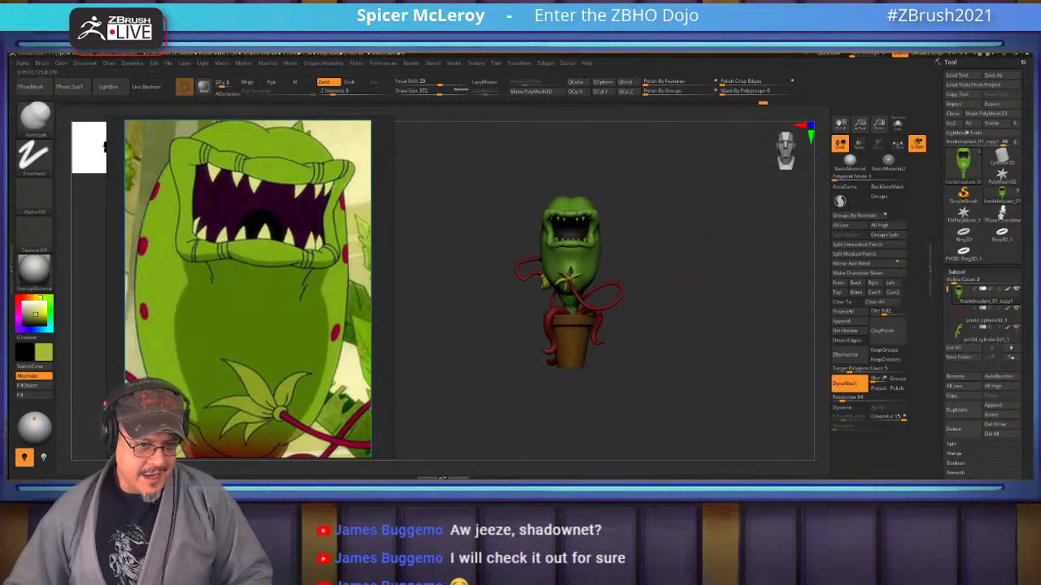
{"action": "left_click", "coordinate": [993, 75]}
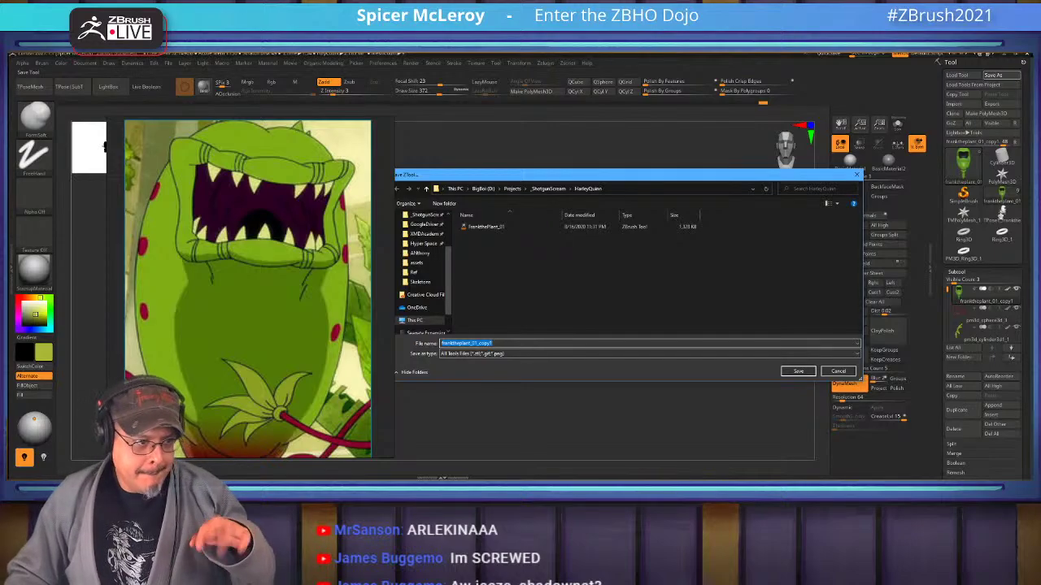
{"action": "left_click_drag", "start_coordinate": [474, 343], "coordinate": [494, 344]}
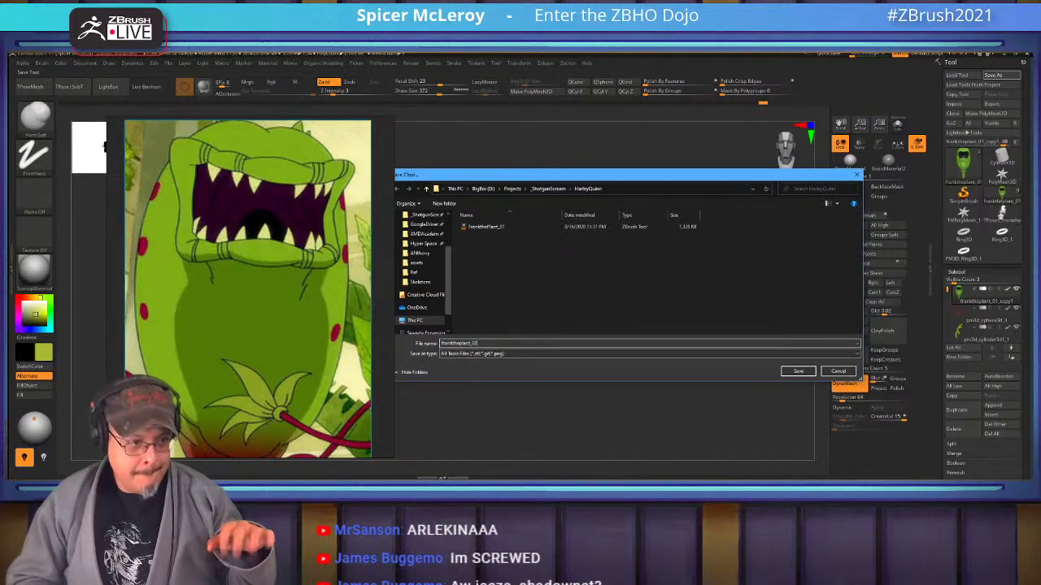
{"action": "key", "text": "Return"}
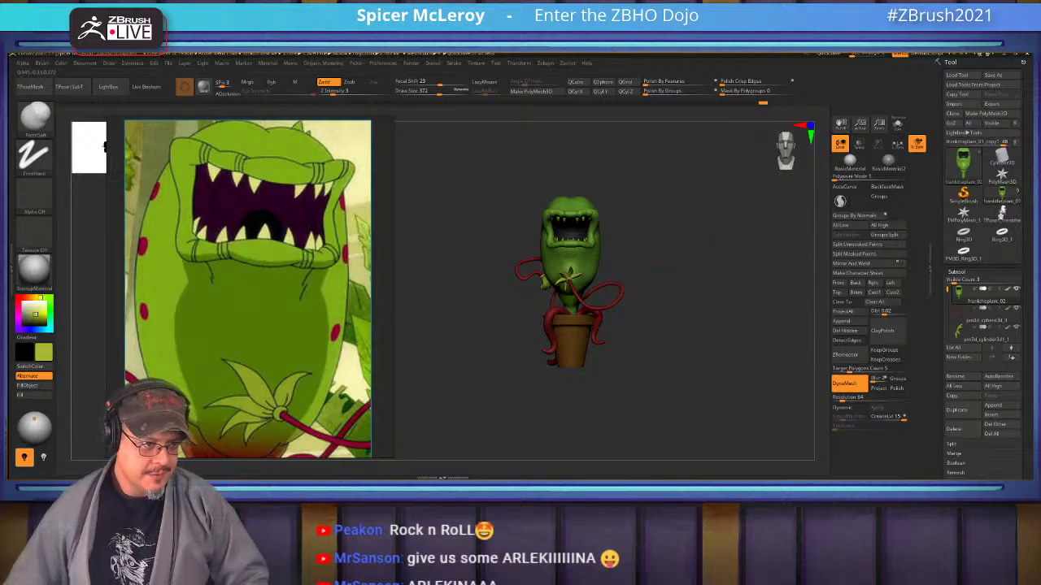
Create a combined low-resolution transpose mesh of the whole plant with TPoseMesh.
{"action": "left_click_drag", "start_coordinate": [660, 226], "coordinate": [703, 256], "text": "alt"}
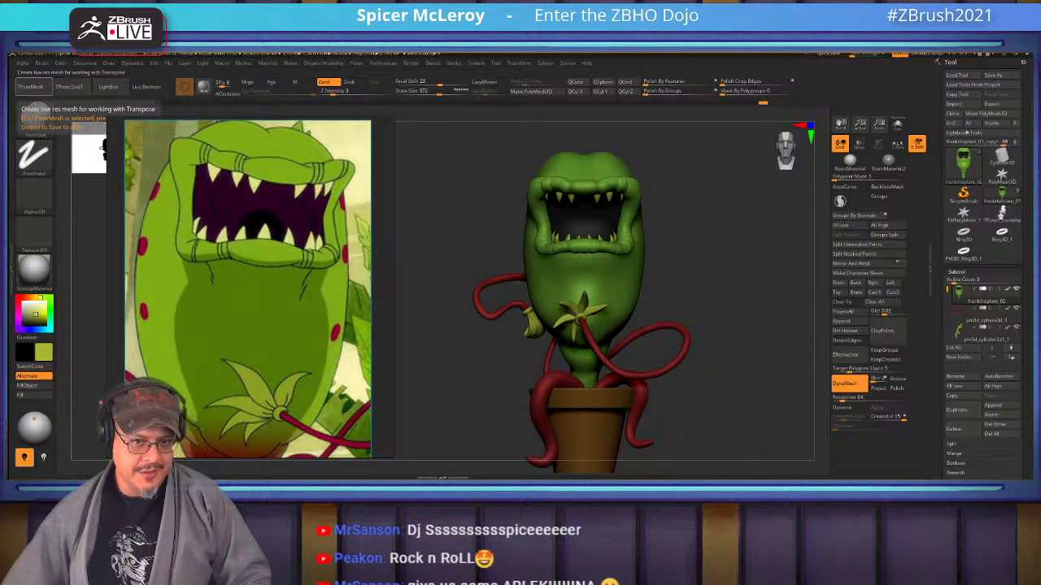
{"action": "left_click", "coordinate": [30, 87]}
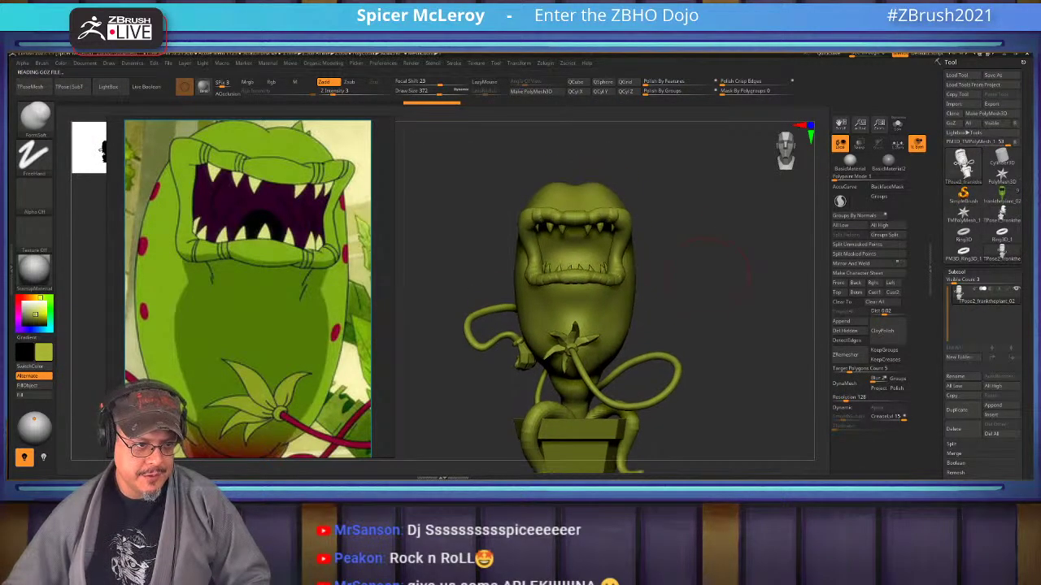
{"action": "mouse_move", "coordinate": [691, 317]}
{"action": "left_mouse_down"}
{"action": "mouse_move", "coordinate": [784, 314]}
{"action": "mouse_move", "coordinate": [677, 318]}
{"action": "left_mouse_up"}
{"action": "left_click_drag", "start_coordinate": [683, 366], "coordinate": [691, 447], "text": "alt"}
{"action": "left_click", "coordinate": [633, 282], "text": "ctrl+shift"}
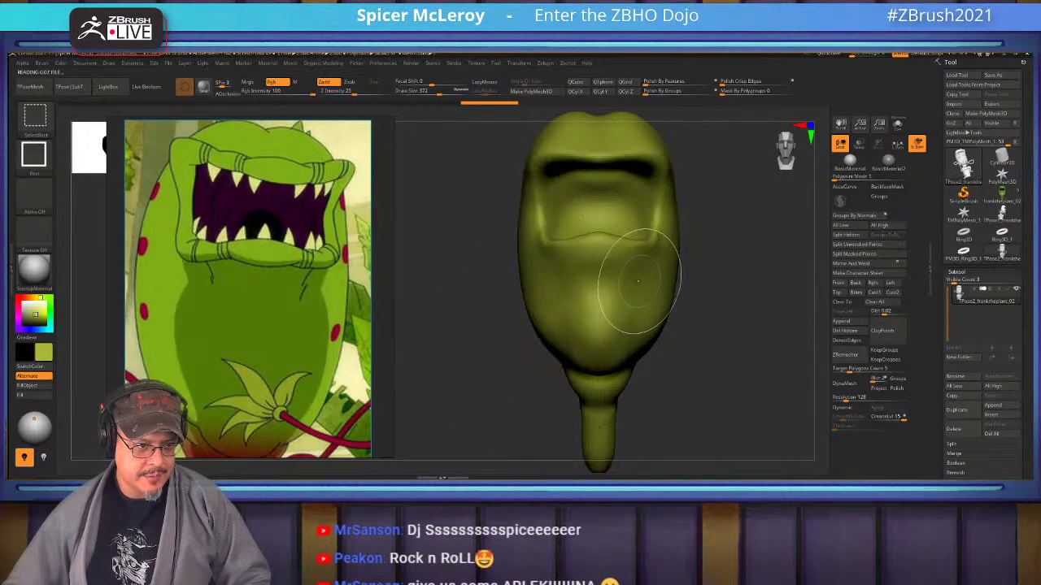
{"action": "left_click", "coordinate": [635, 282], "text": "ctrl+shift"}
{"action": "left_click", "coordinate": [646, 272], "text": "ctrl+shift"}
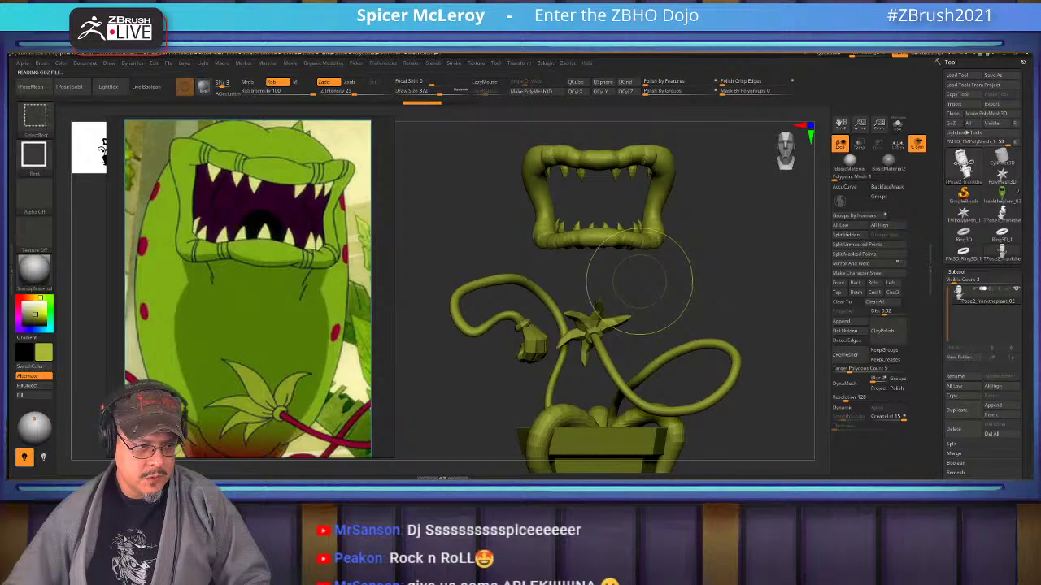
{"action": "left_click", "coordinate": [725, 260], "text": "ctrl+shift"}
{"action": "left_click", "coordinate": [720, 264], "text": "ctrl+shift"}
Hide the front leaf cluster, the side leaf bud and the two long tendrils on the transpose mesh.
{"action": "left_click", "coordinate": [602, 323], "text": "ctrl+shift"}
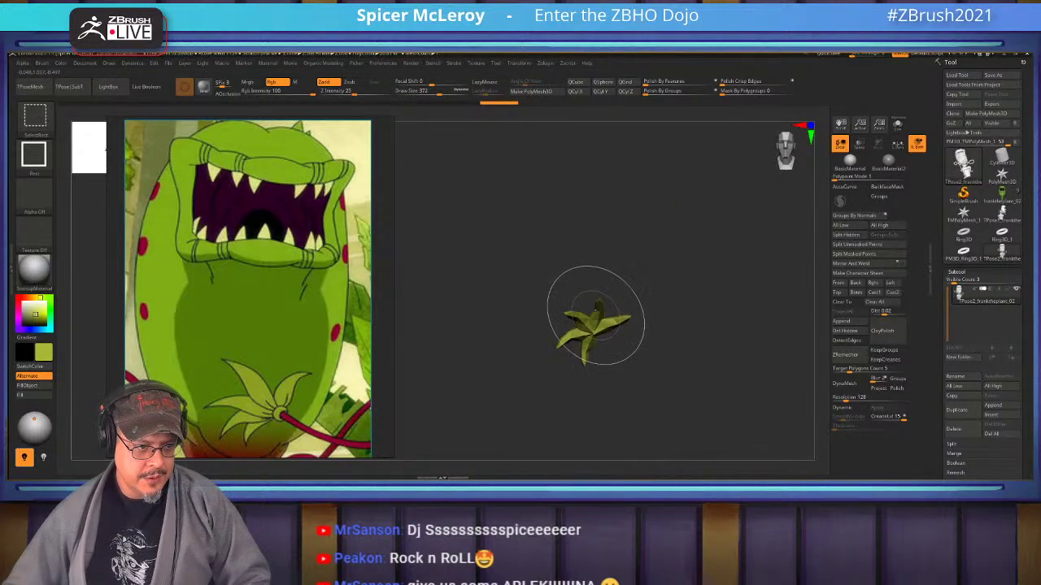
{"action": "left_click", "coordinate": [592, 324], "text": "ctrl+shift"}
{"action": "left_click", "coordinate": [523, 343], "text": "ctrl+shift"}
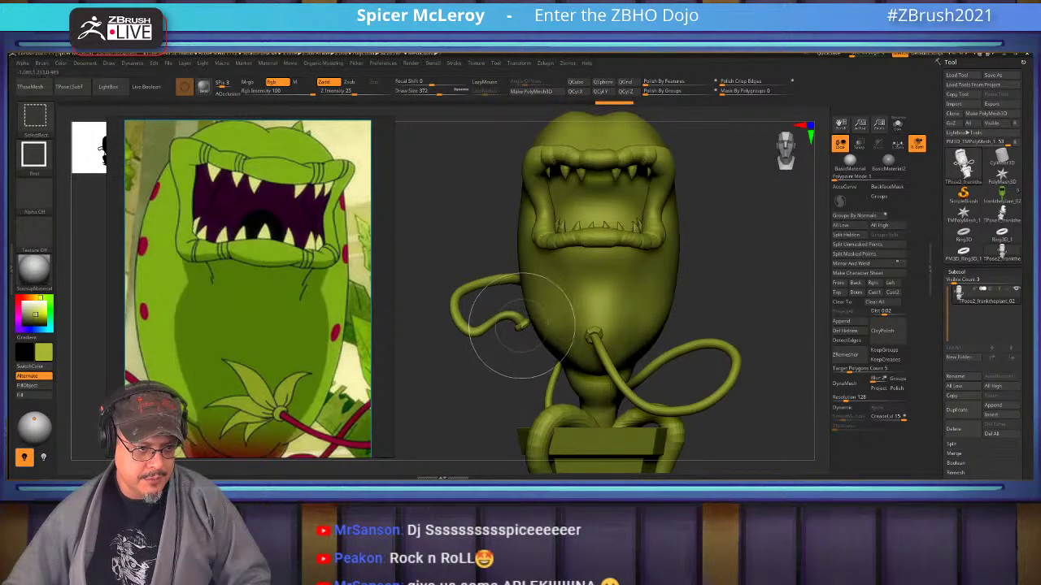
{"action": "left_click", "coordinate": [513, 320], "text": "ctrl+alt+shift"}
Mask the plant's head from its crown to just below the mouth.
{"action": "mouse_move", "coordinate": [732, 260]}
{"action": "left_mouse_down"}
{"action": "mouse_move", "coordinate": [731, 341]}
{"action": "mouse_move", "coordinate": [732, 268]}
{"action": "left_mouse_up"}
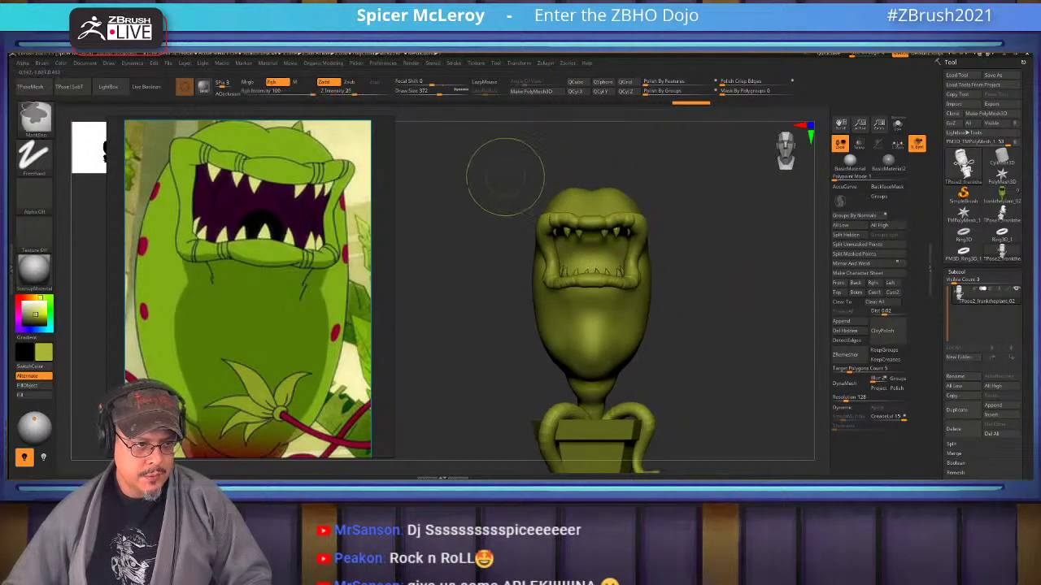
{"action": "mouse_move", "coordinate": [501, 152]}
{"action": "left_mouse_down", "text": "ctrl"}
{"action": "mouse_move", "coordinate": [720, 244]}
{"action": "mouse_move", "coordinate": [724, 333]}
{"action": "left_mouse_up", "text": "ctrl"}
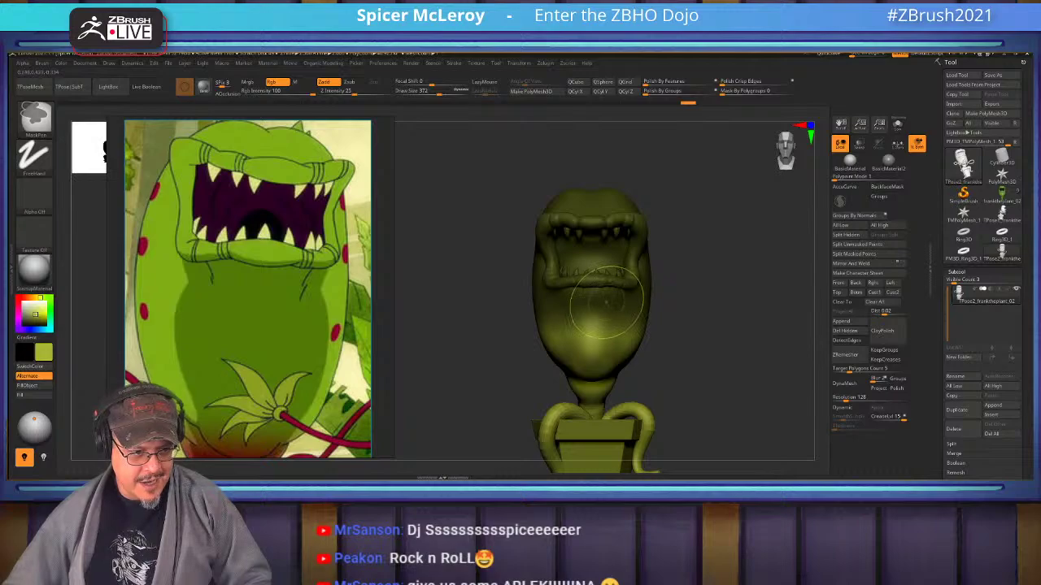
Invert the mask so the plant's head is free and the lower part and pot are protected.
{"action": "left_click", "coordinate": [690, 307], "text": "ctrl"}
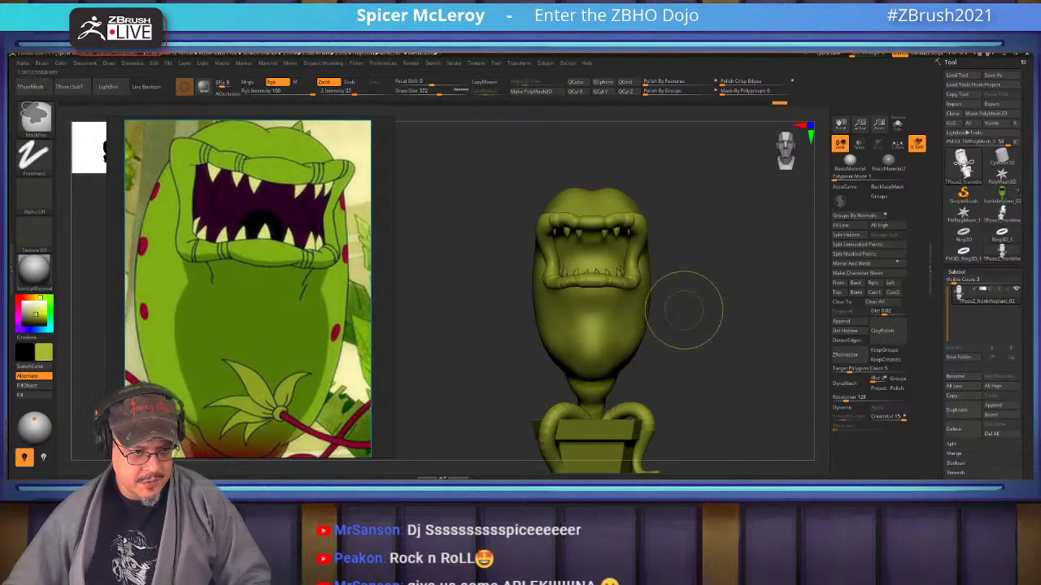
{"action": "left_click", "coordinate": [686, 307], "text": "ctrl"}
{"action": "left_click", "coordinate": [688, 307], "text": "ctrl"}
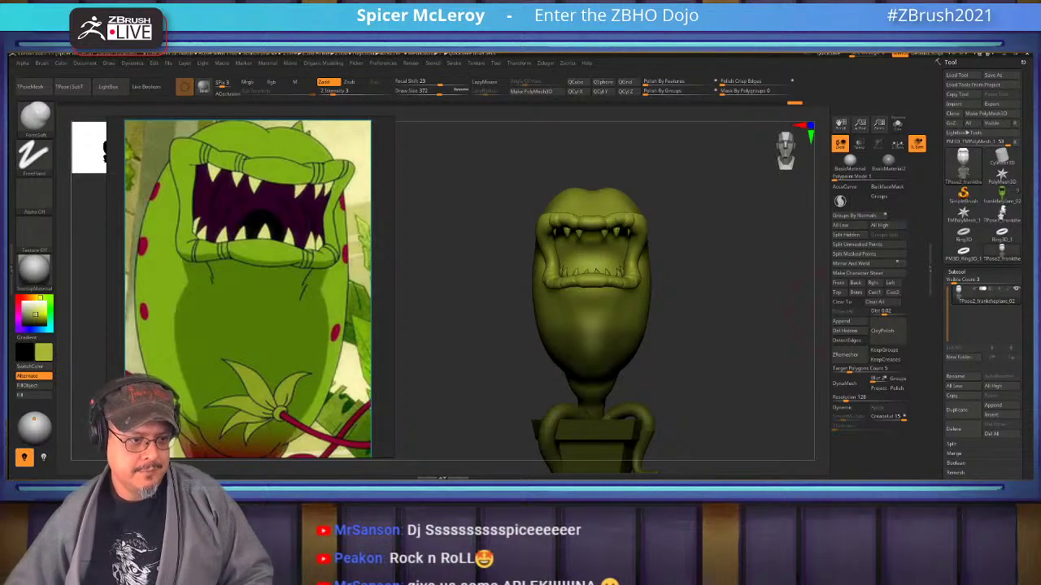
Try to apply the Bend Arc deformer to the head while parts of the transpose mesh are hidden.
{"action": "left_click_drag", "start_coordinate": [696, 313], "coordinate": [699, 362], "text": "alt"}
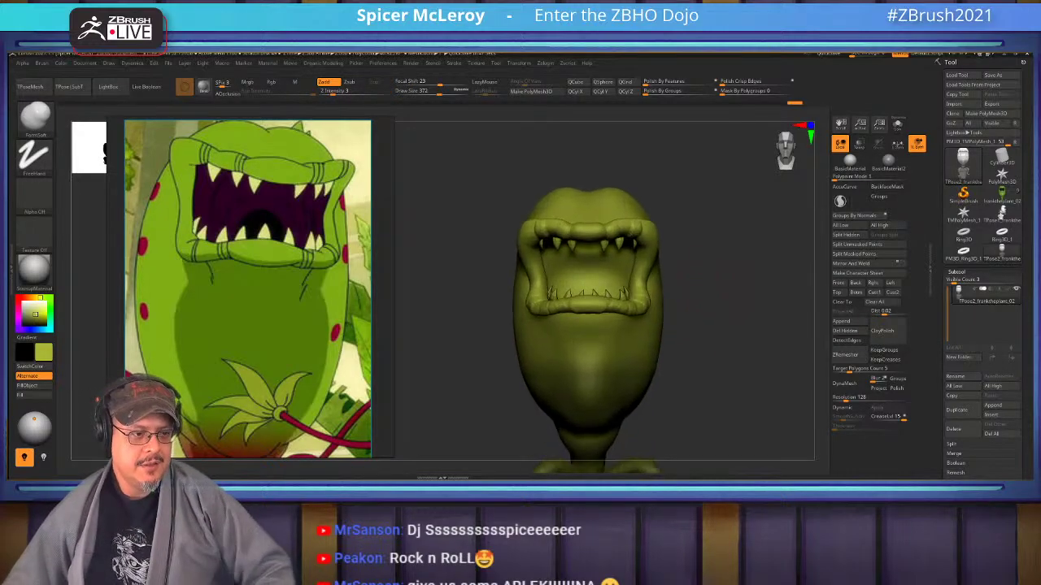
{"action": "key", "text": "w"}
{"action": "right_click_drag", "start_coordinate": [640, 267], "coordinate": [660, 244], "text": "alt"}
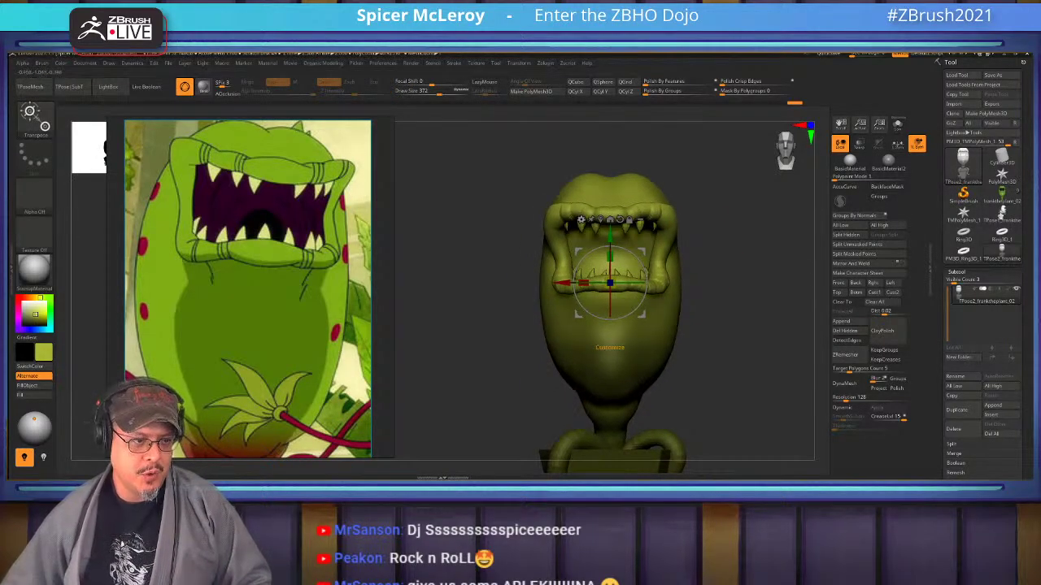
{"action": "left_click", "coordinate": [580, 221]}
{"action": "left_click", "coordinate": [582, 240]}
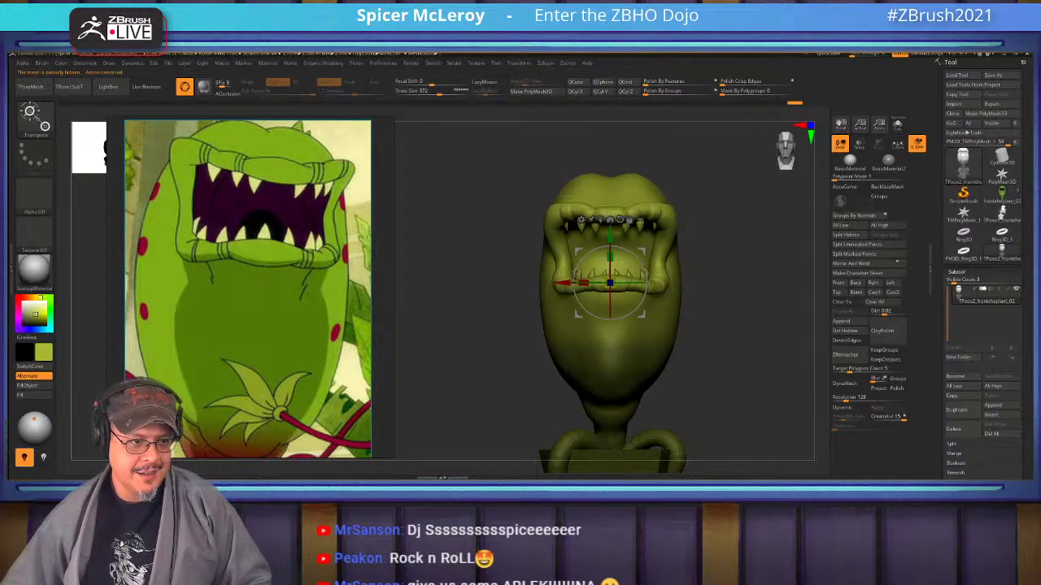
{"action": "left_click", "coordinate": [580, 221]}
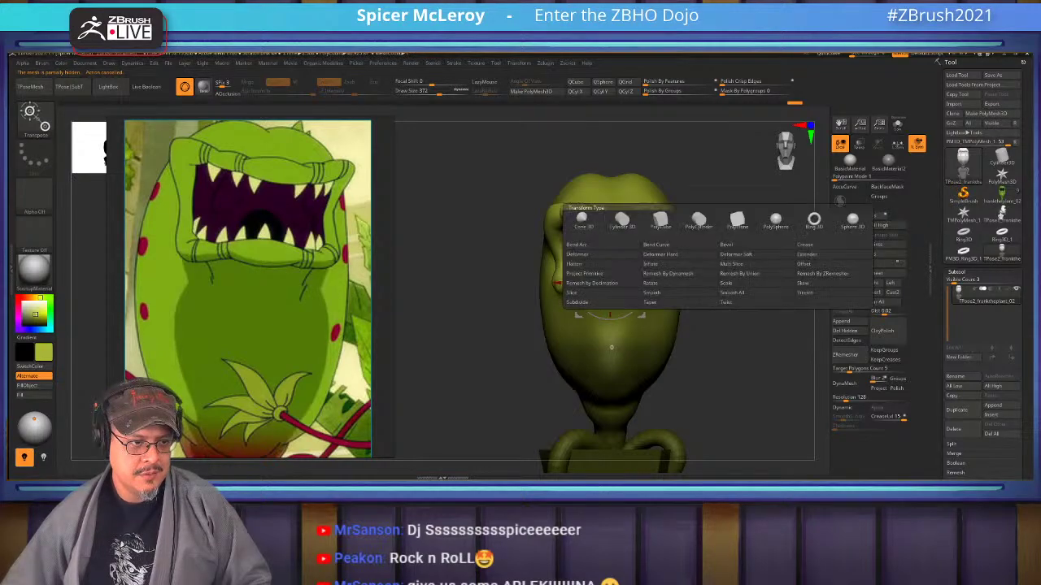
{"action": "left_click", "coordinate": [581, 244]}
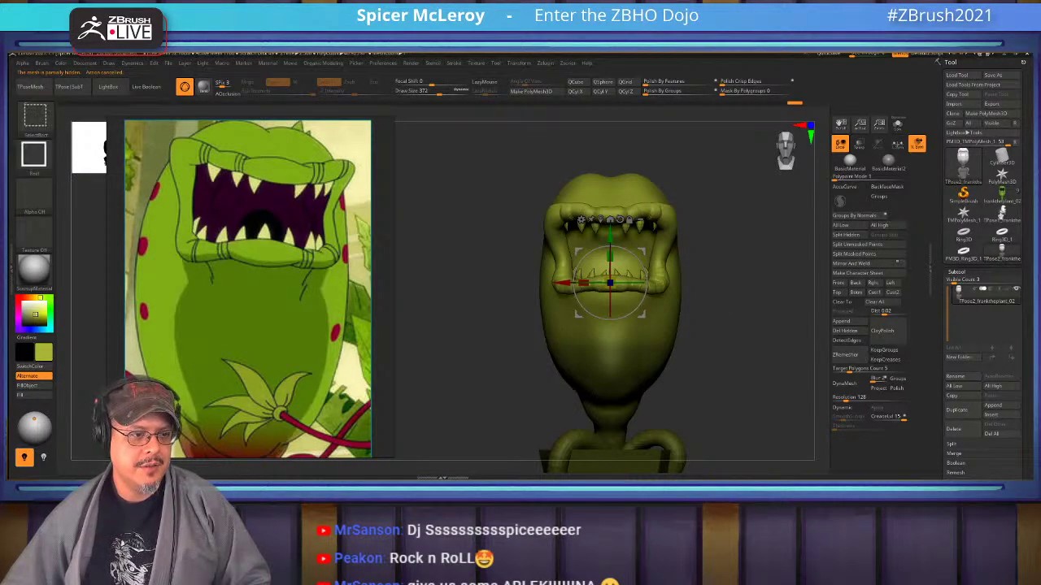
Show the hidden leaf cluster, leaf bud and tendrils again, keeping the head unmasked and the lower plant masked.
{"action": "left_click", "coordinate": [495, 268], "text": "ctrl+shift"}
{"action": "key", "text": "ctrl+z"}
{"action": "left_click", "coordinate": [494, 268], "text": "ctrl"}
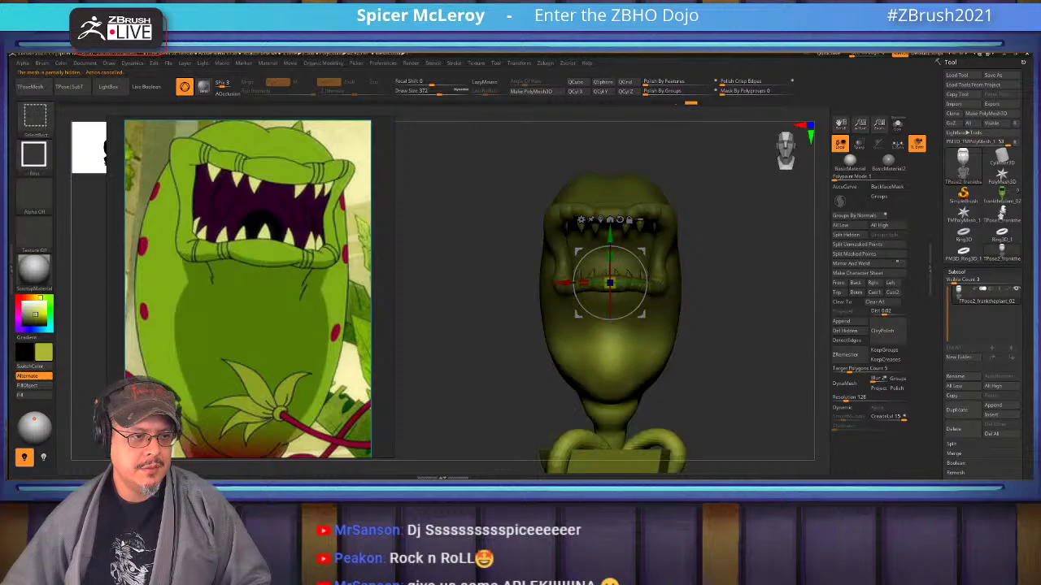
{"action": "left_click", "coordinate": [494, 268], "text": "ctrl+shift"}
{"action": "left_click", "coordinate": [495, 268], "text": "ctrl"}
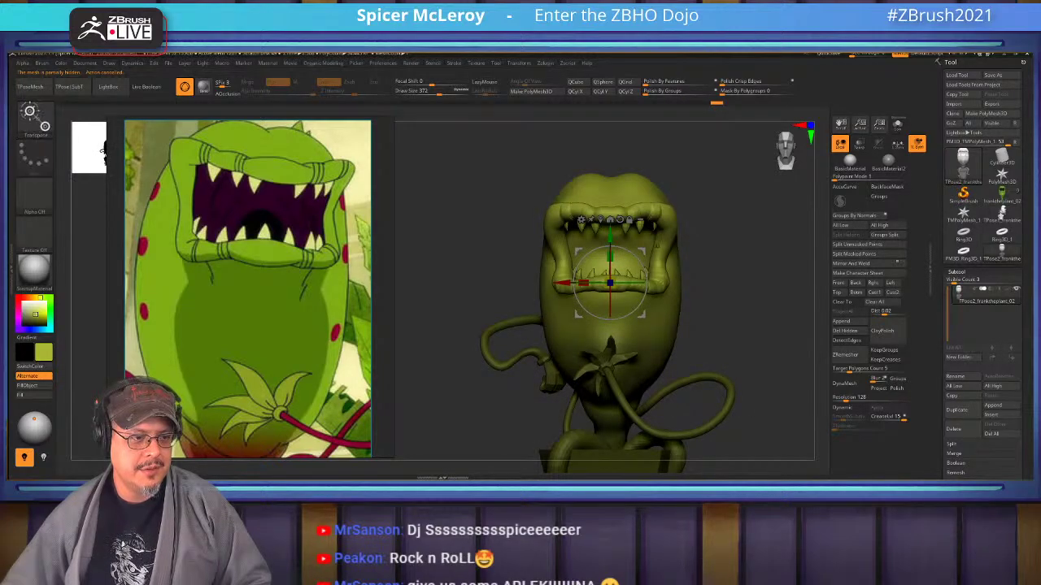
Tilt the plant's head sideways by about 21 degrees with the Bend Arc deformer and accept the deformation.
{"action": "left_click", "coordinate": [581, 219]}
{"action": "left_click", "coordinate": [581, 246]}
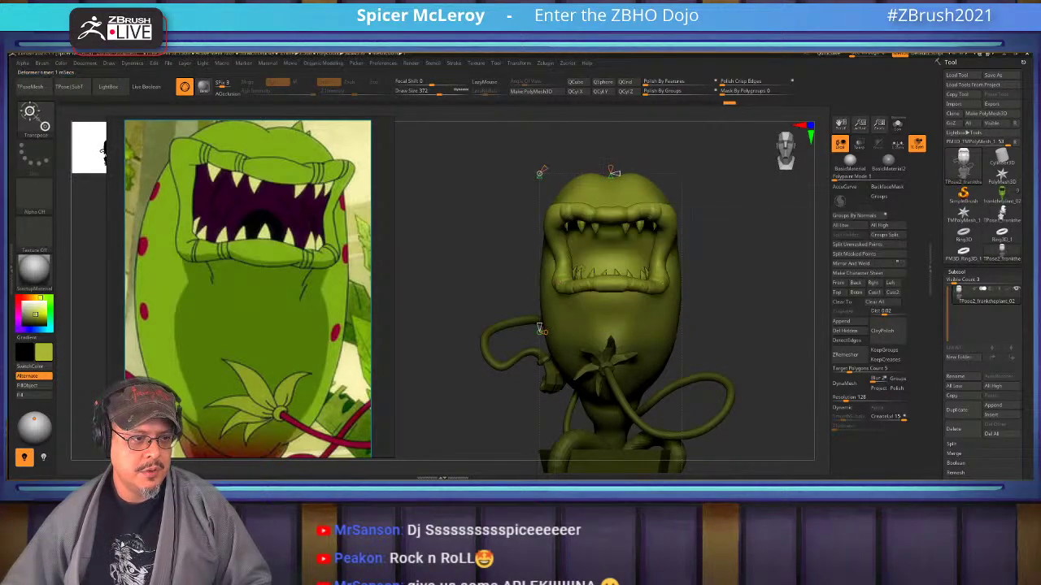
{"action": "left_click_drag", "start_coordinate": [544, 332], "coordinate": [550, 333]}
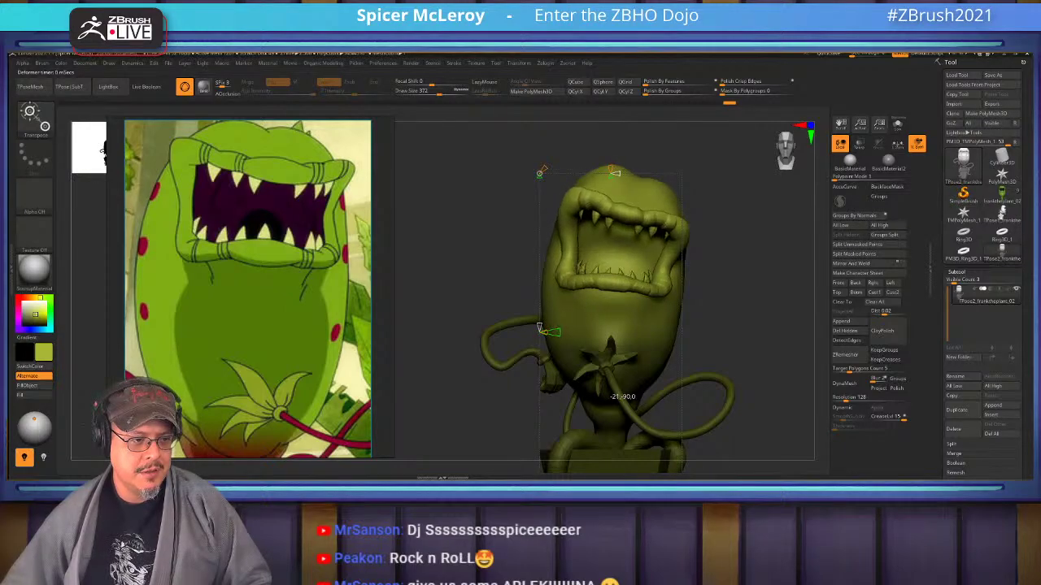
{"action": "right_click_drag", "start_coordinate": [550, 333], "coordinate": [550, 299], "text": "ctrl"}
{"action": "key", "text": "w"}
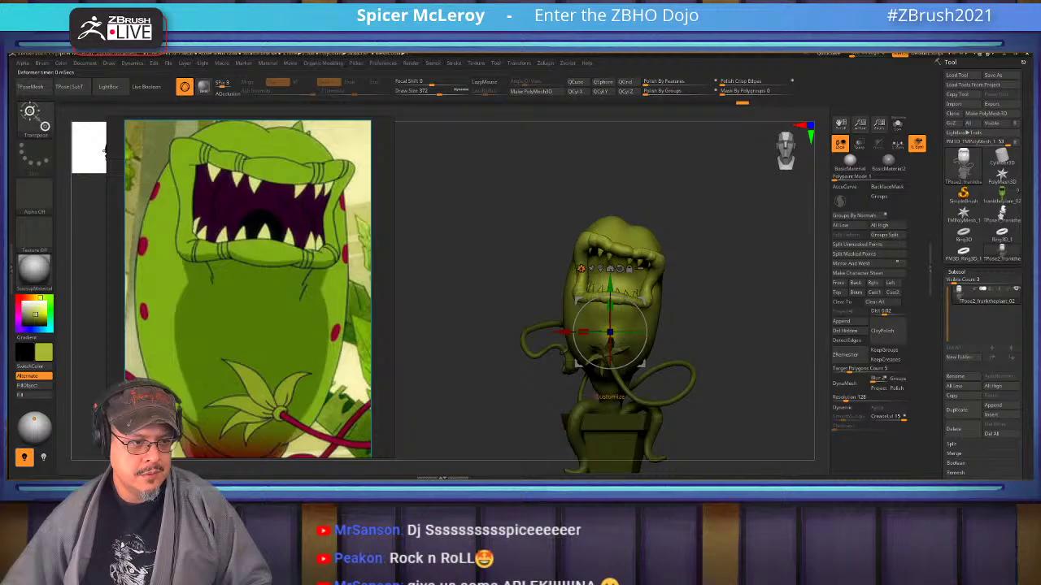
{"action": "left_click", "coordinate": [581, 269]}
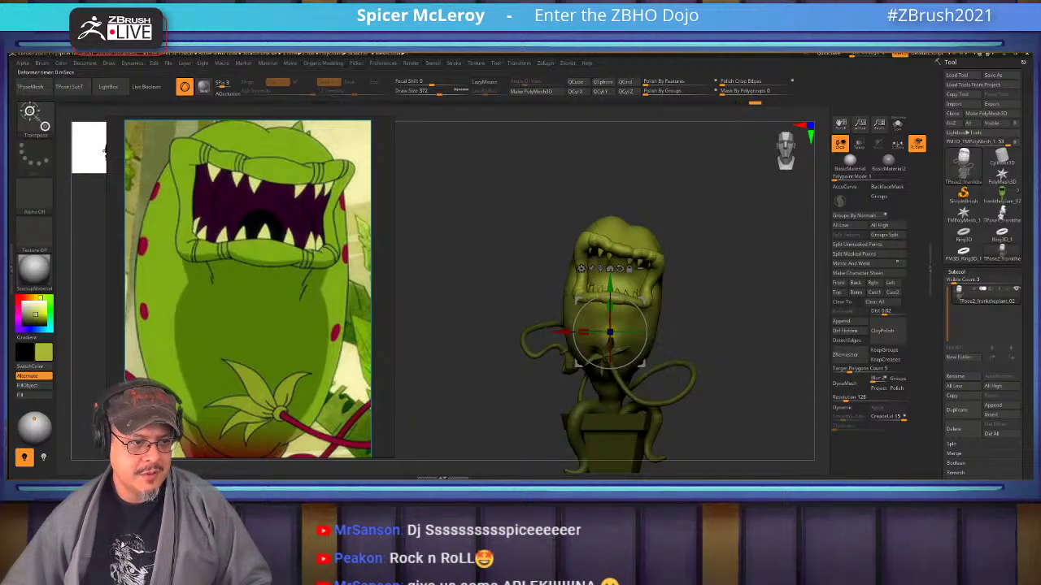
Transfer the posed transpose mesh back to the original subtools.
{"action": "key", "text": "q"}
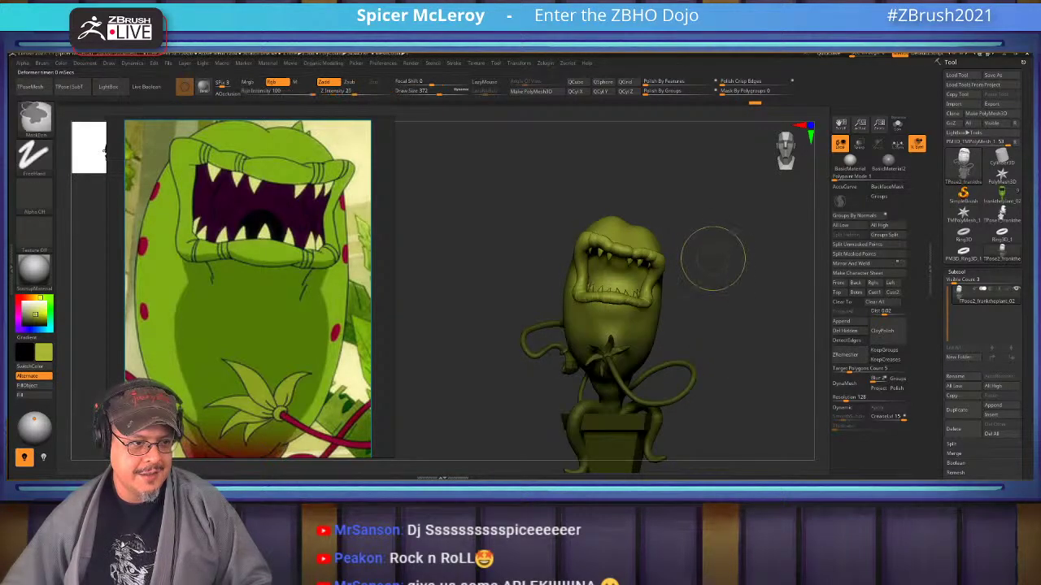
{"action": "left_click_drag", "start_coordinate": [732, 325], "coordinate": [713, 259], "text": "alt"}
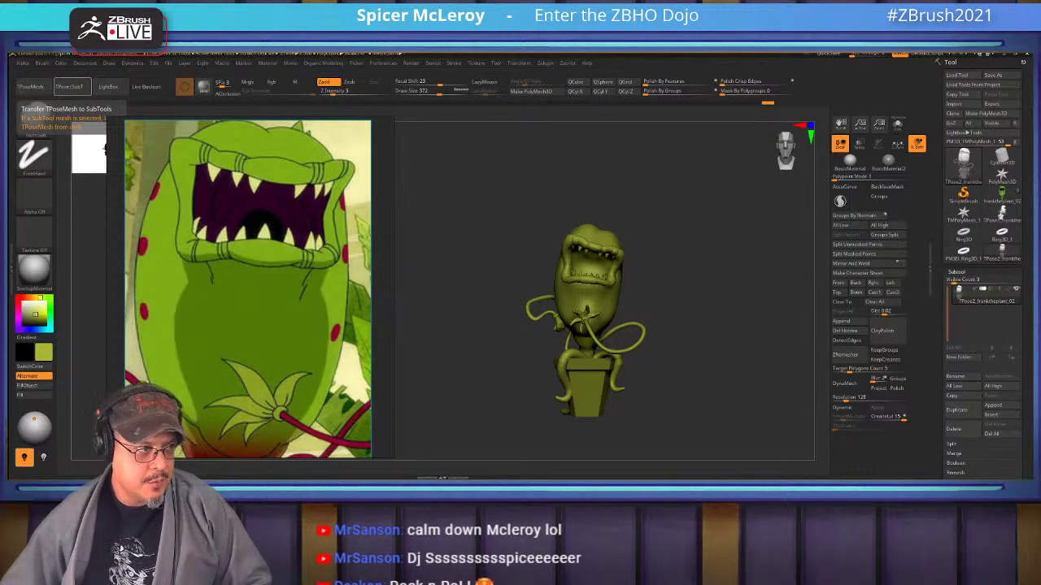
{"action": "left_click", "coordinate": [69, 87]}
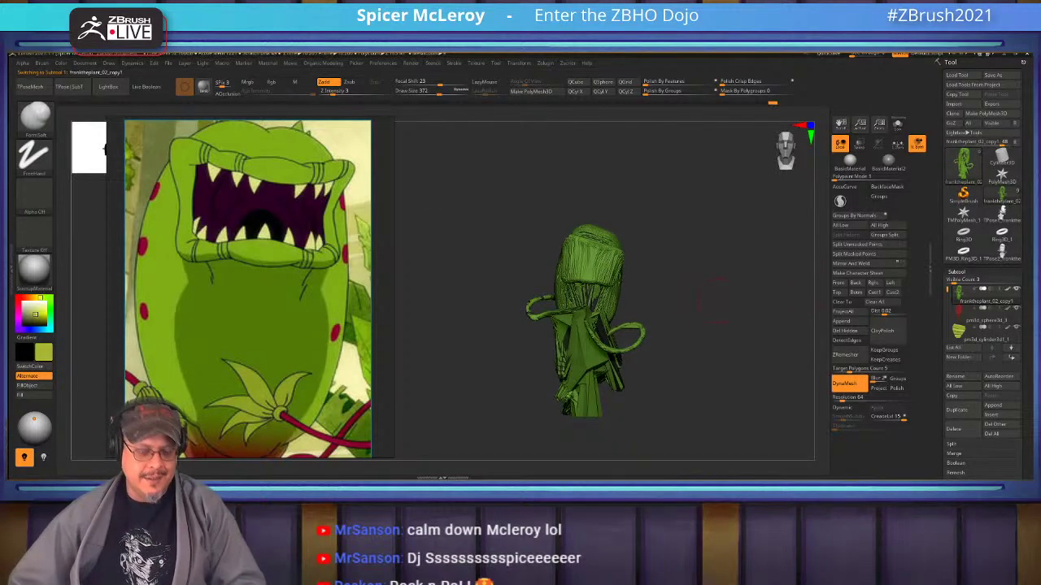
Undo the transferred pose on each subtool of the plant, one after another.
{"action": "key", "text": "ctrl+z"}
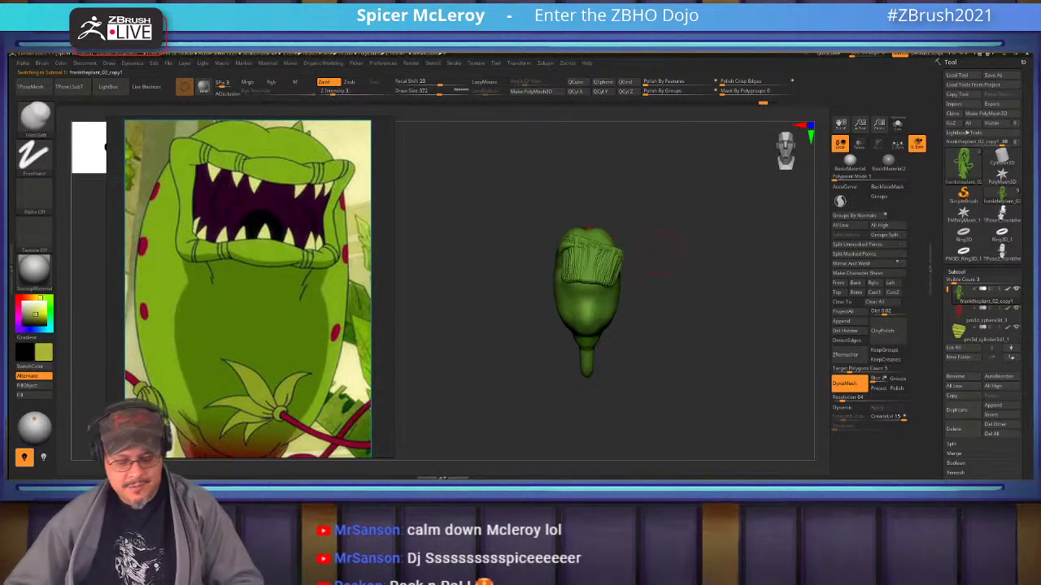
{"action": "key", "text": "Down"}
{"action": "left_click", "coordinate": [645, 251], "text": "ctrl+shift"}
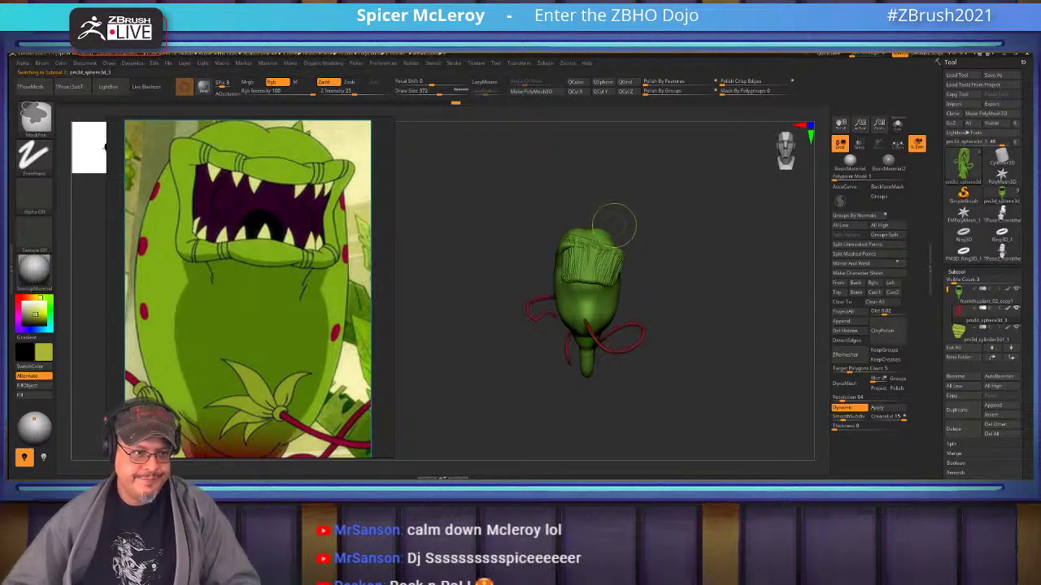
{"action": "key", "text": "Down"}
{"action": "key", "text": "ctrl+z"}
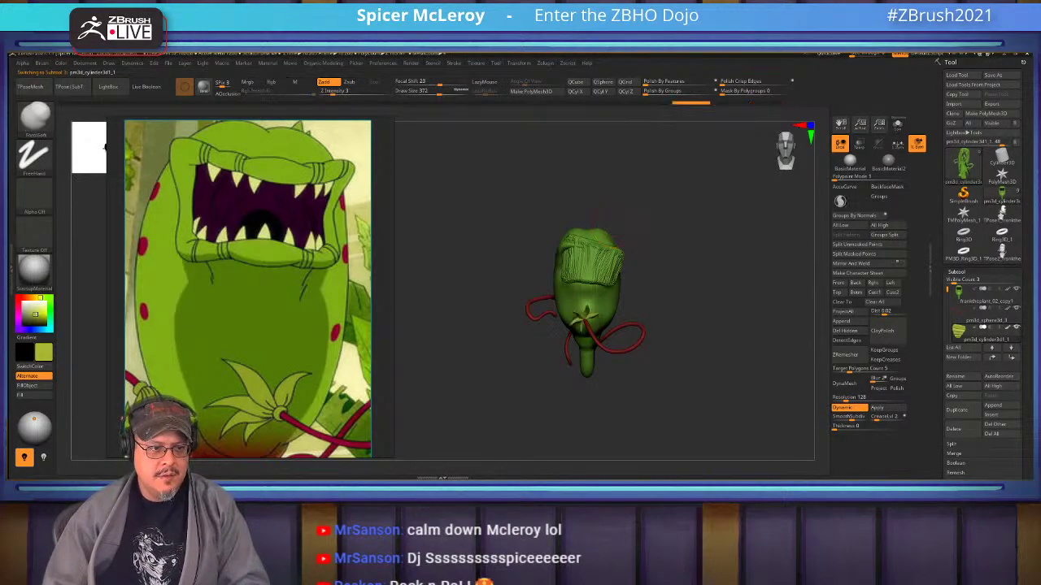
{"action": "key", "text": "Down"}
{"action": "key", "text": "ctrl+z"}
{"action": "key", "text": "Down"}
{"action": "key", "text": "ctrl+z"}
{"action": "key", "text": "Down"}
{"action": "key", "text": "ctrl+z"}
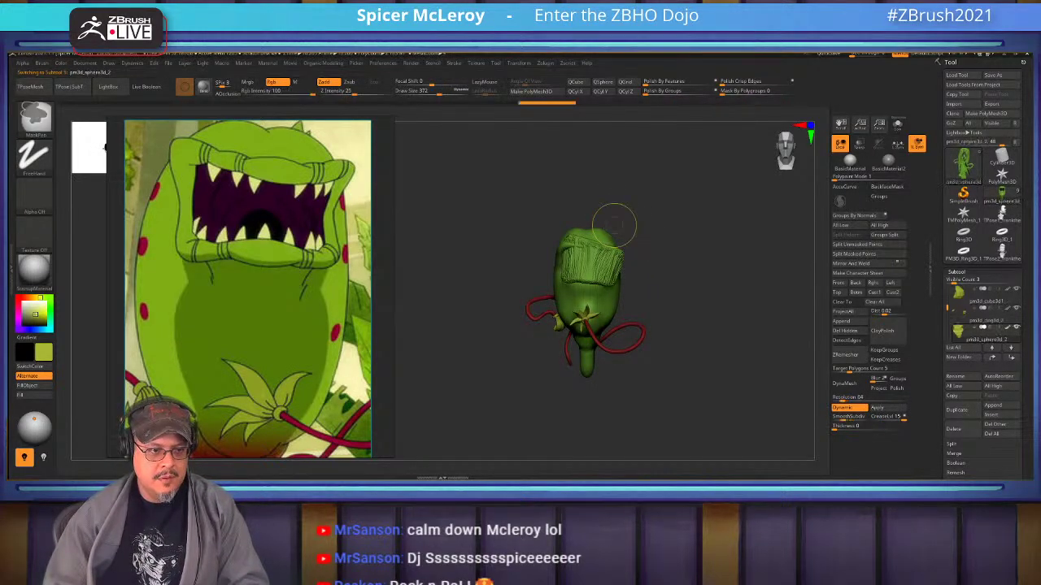
{"action": "key", "text": "Down"}
{"action": "key", "text": "ctrl+z"}
{"action": "key", "text": "Down"}
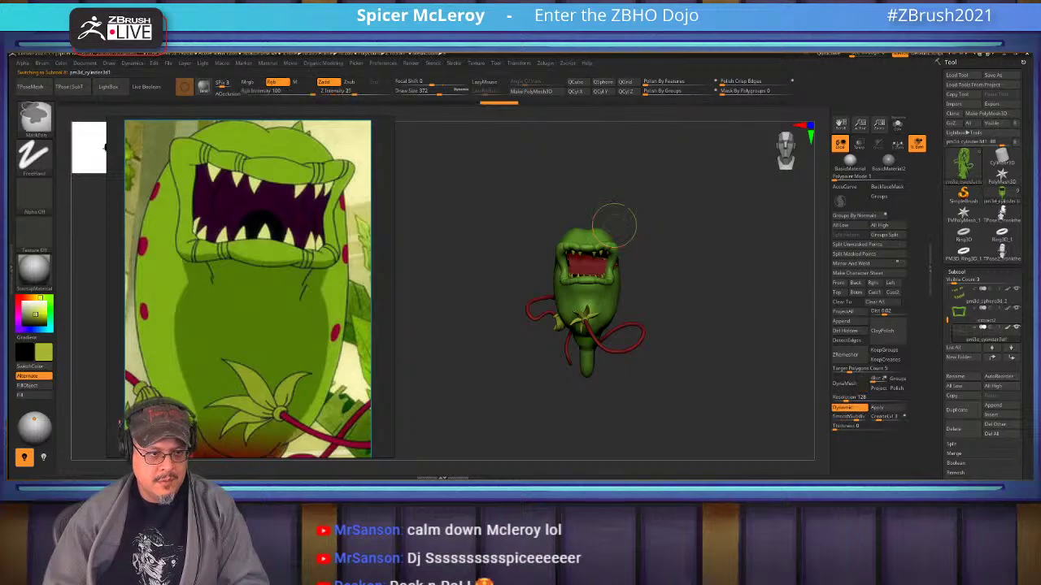
{"action": "key", "text": "ctrl+z"}
{"action": "key", "text": "Down"}
{"action": "key", "text": "ctrl+z"}
{"action": "key", "text": "ctrl+z"}
{"action": "key", "text": "ctrl+z"}
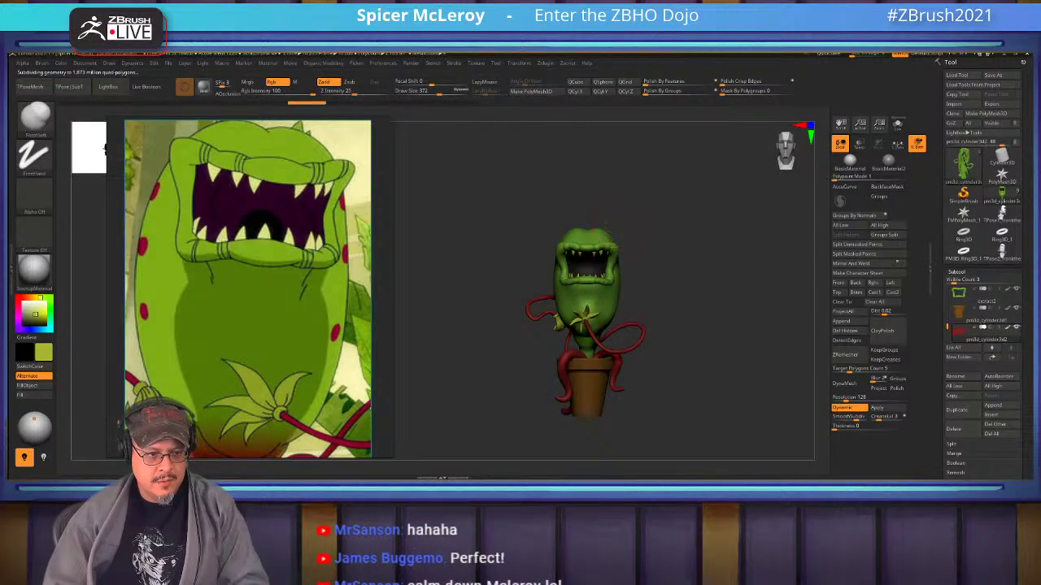
{"action": "key", "text": "ctrl+shift"}
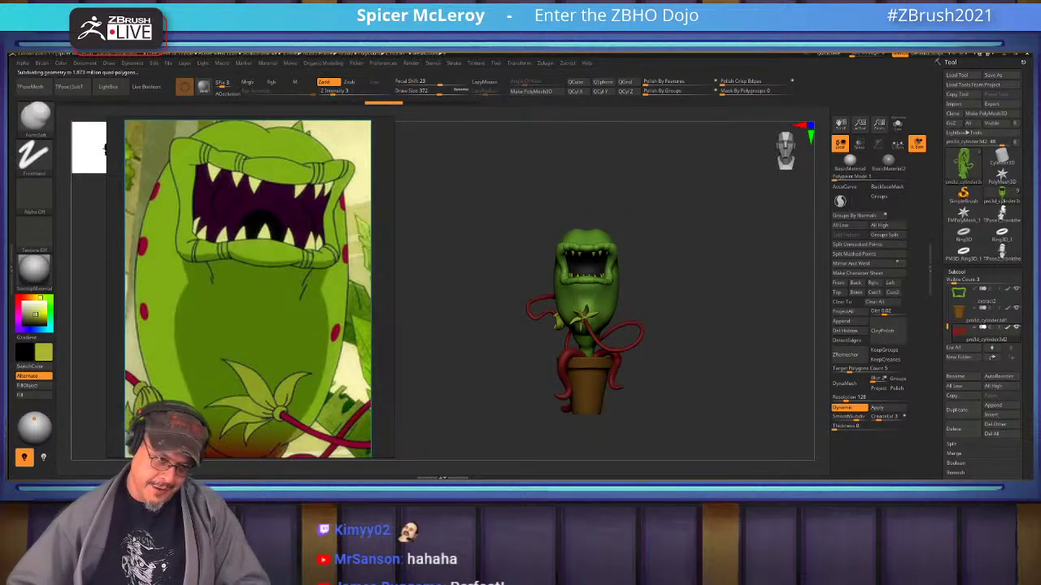
Reorder the subtools so the teeth and the mouth rim sit directly below the plant's body.
{"action": "left_click_drag", "start_coordinate": [724, 235], "coordinate": [664, 232], "text": "alt"}
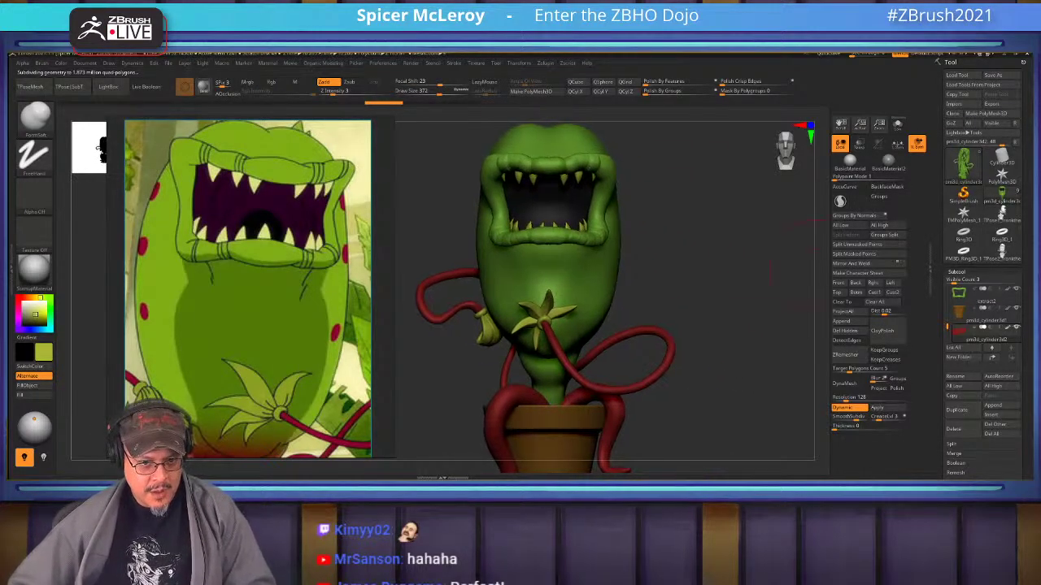
{"action": "left_click_drag", "start_coordinate": [947, 327], "coordinate": [947, 290]}
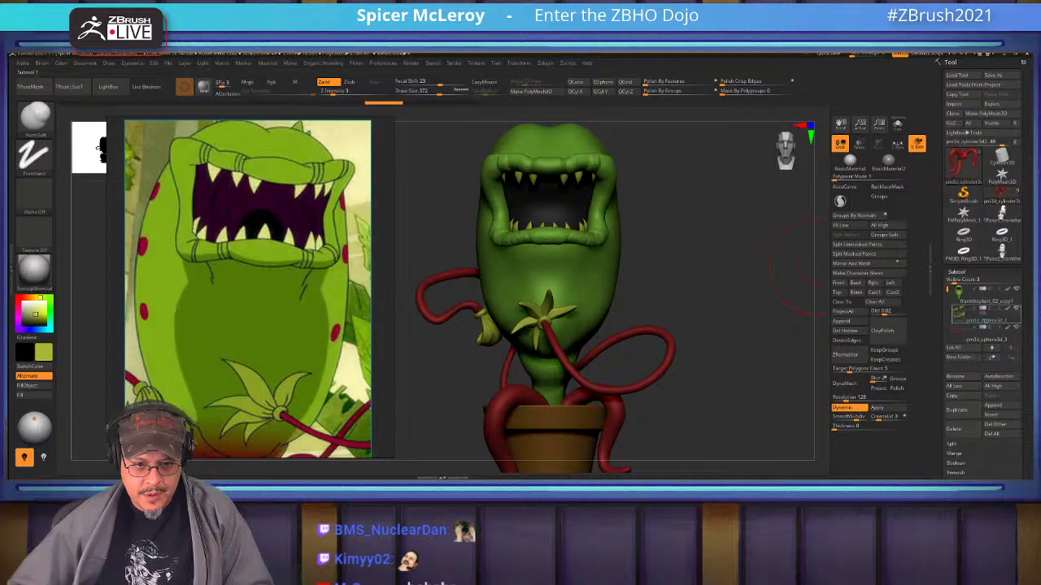
{"action": "left_click_drag", "start_coordinate": [985, 320], "coordinate": [985, 324]}
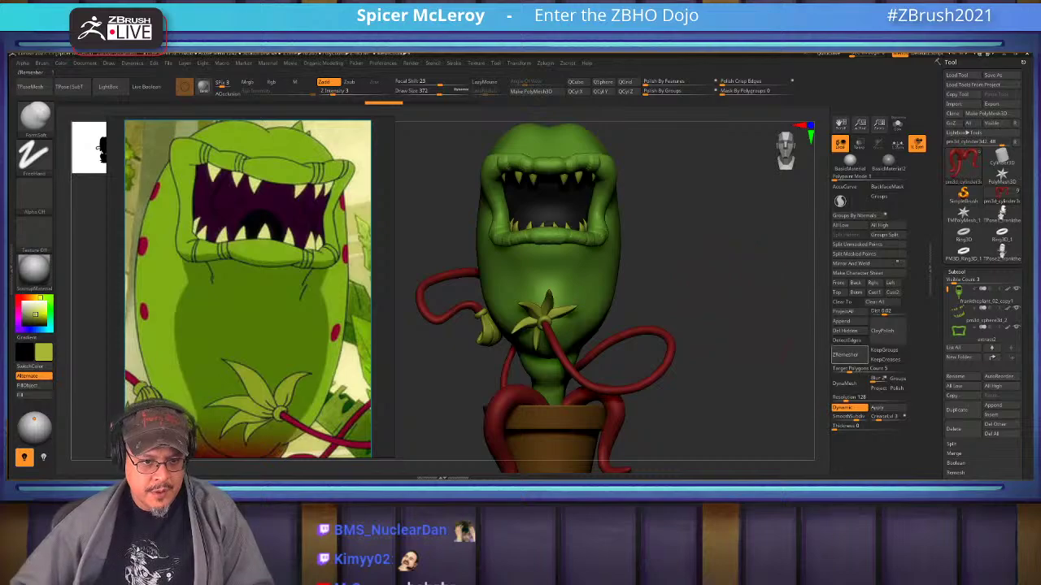
Turn off DynaMesh on the plant's body and dynamic subdivision on the teeth.
{"action": "left_click", "coordinate": [975, 334]}
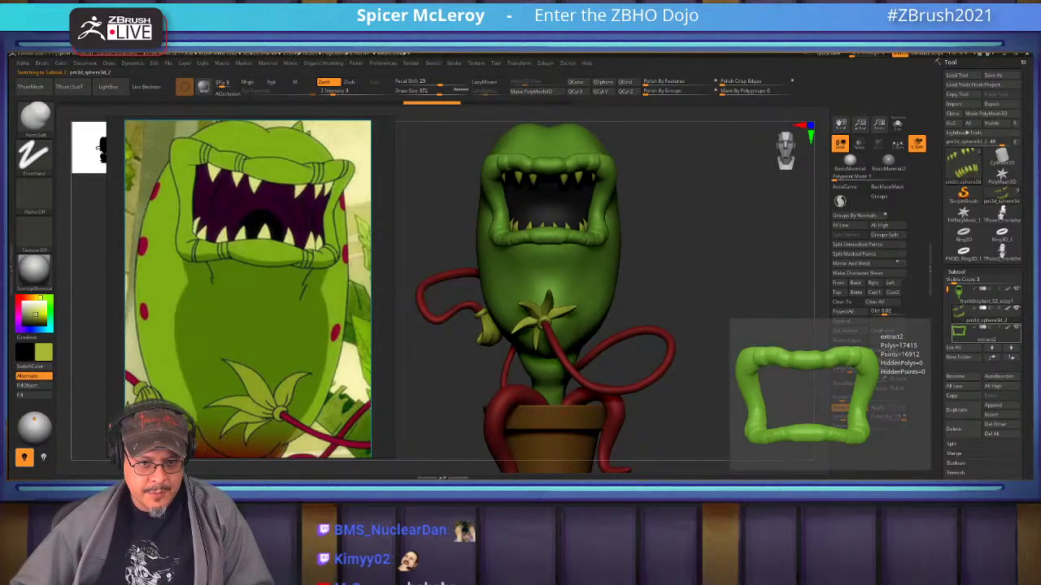
{"action": "left_click", "coordinate": [846, 383]}
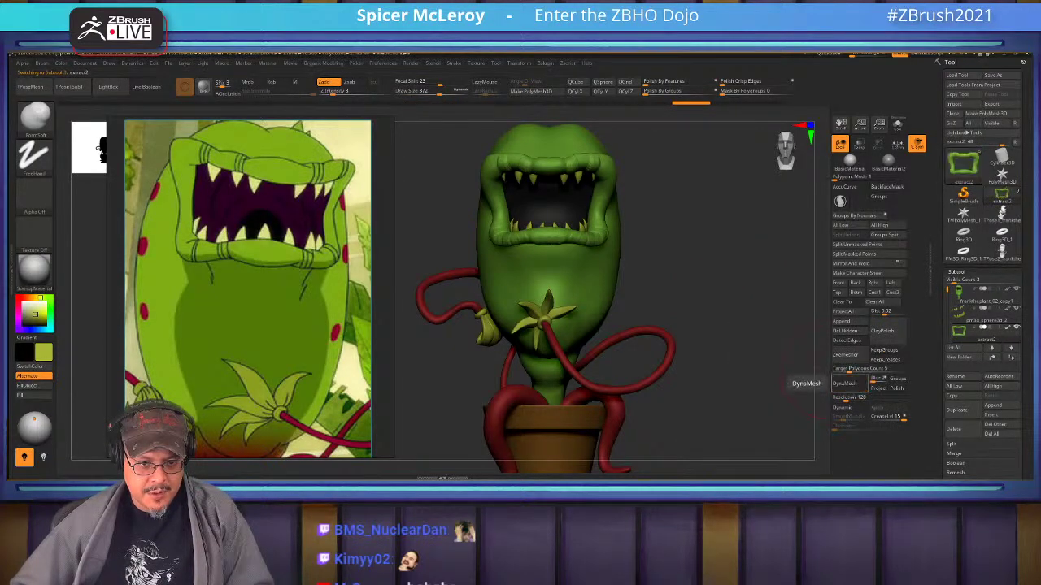
{"action": "left_click", "coordinate": [980, 295]}
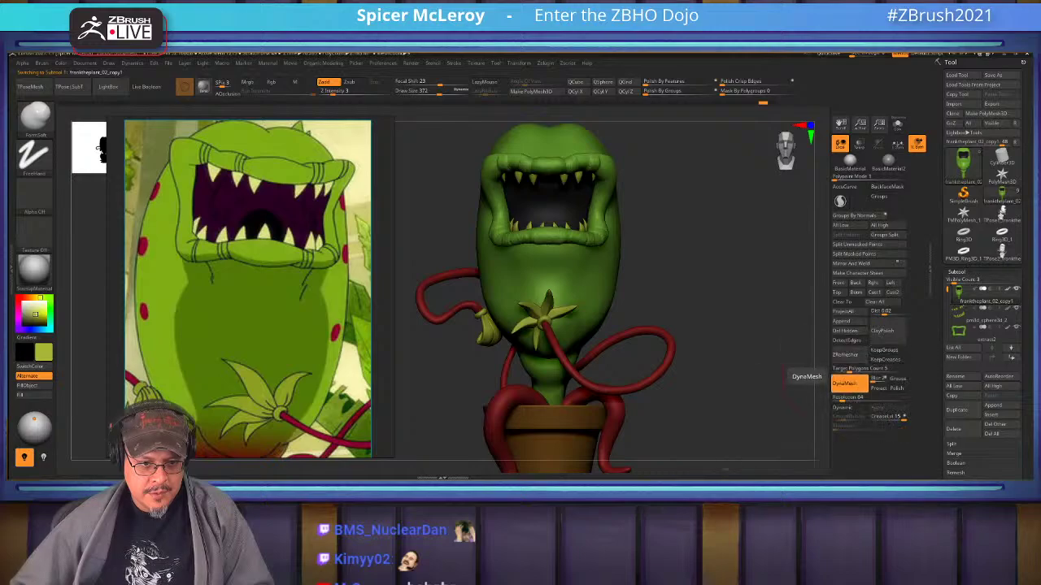
{"action": "left_click", "coordinate": [845, 383]}
{"action": "left_click", "coordinate": [984, 320]}
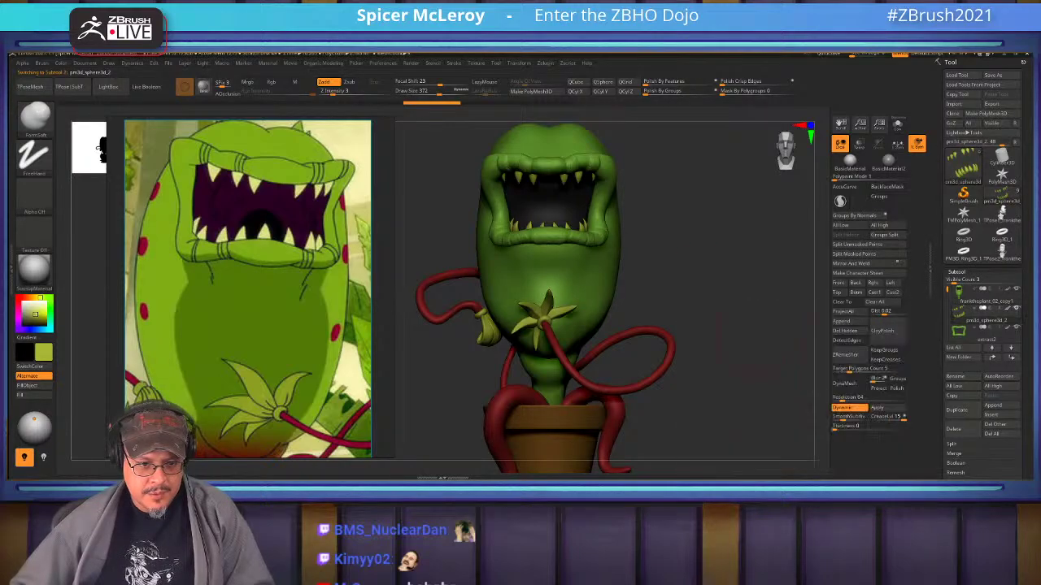
{"action": "left_click", "coordinate": [849, 407]}
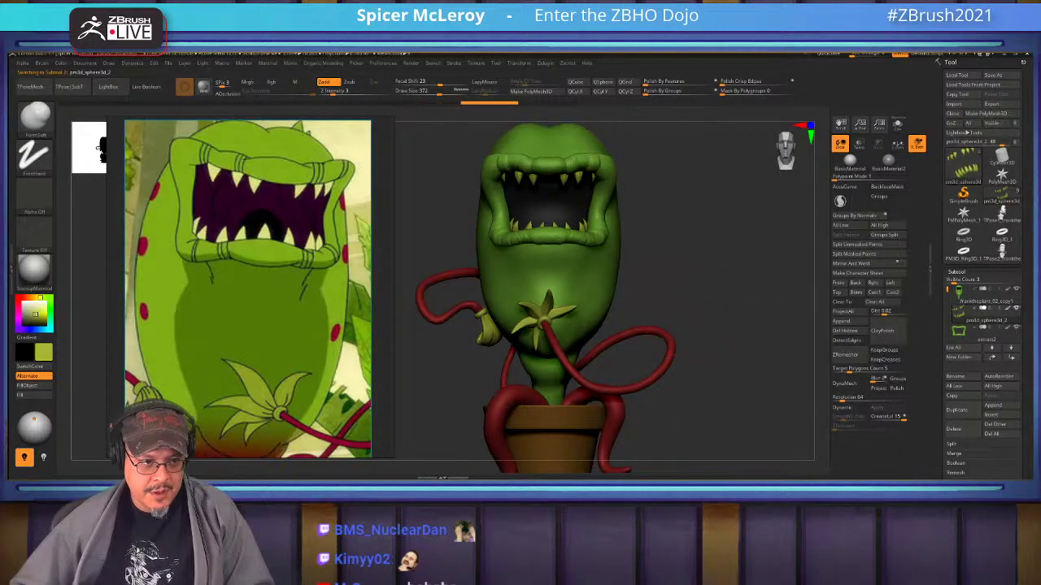
Merge the teeth and the mouth rim down into the plant's body subtool.
{"action": "left_click_drag", "start_coordinate": [715, 269], "coordinate": [728, 299], "text": "alt"}
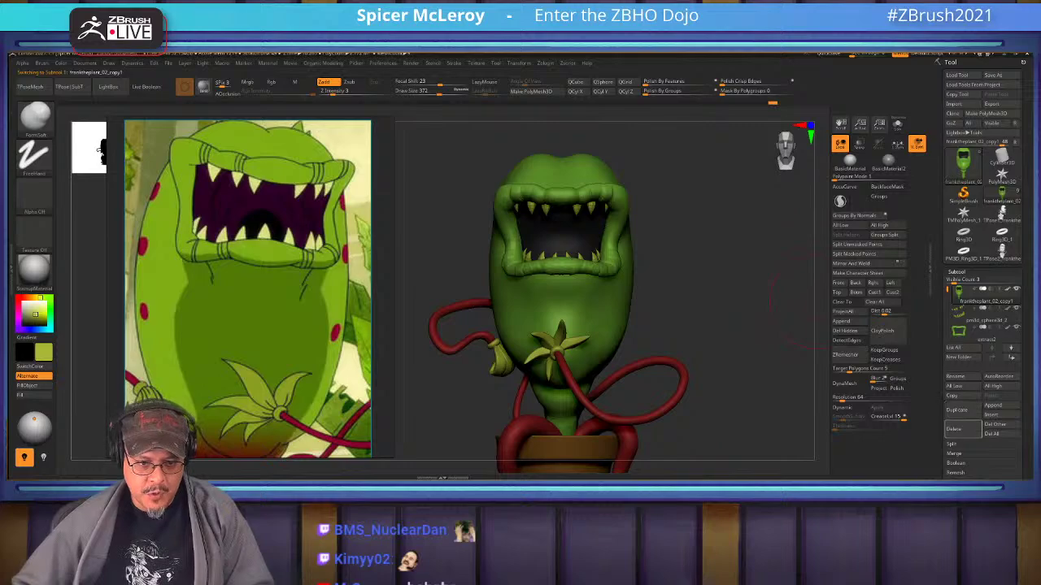
{"action": "left_click", "coordinate": [954, 430]}
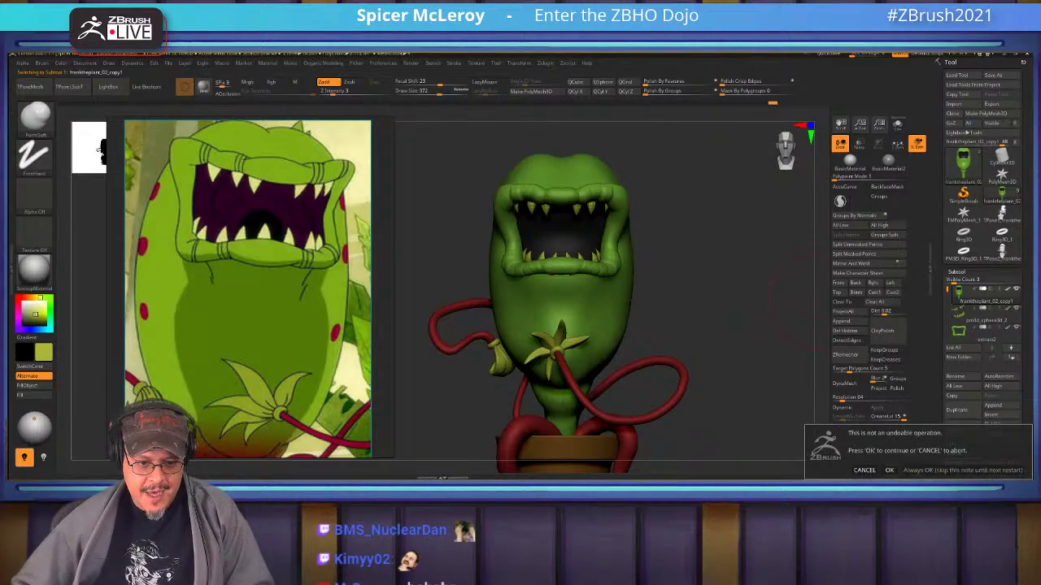
{"action": "left_click", "coordinate": [888, 470]}
{"action": "left_click", "coordinate": [959, 463]}
{"action": "left_click", "coordinate": [889, 470]}
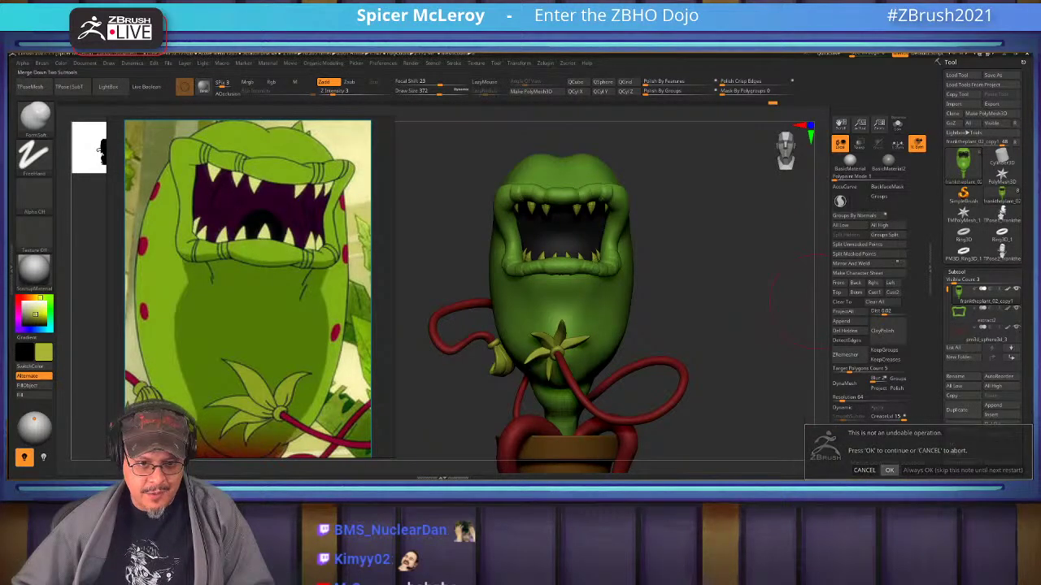
Isolate the merged plant body and mask its upper part from the top of the head to below the lower lip.
{"action": "left_click_drag", "start_coordinate": [748, 287], "coordinate": [782, 319], "text": "alt"}
{"action": "key", "text": "w"}
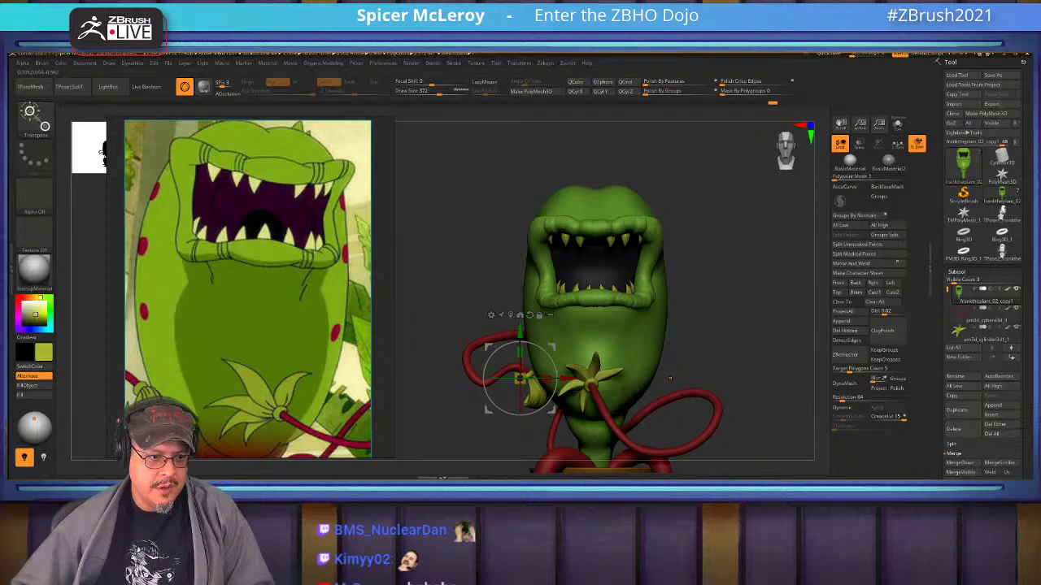
{"action": "key", "text": "q"}
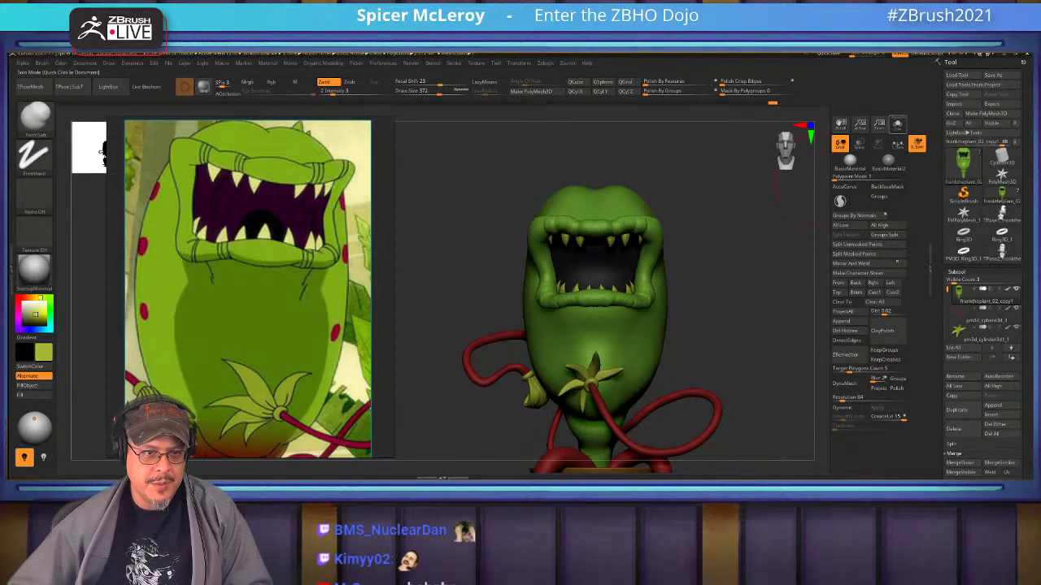
{"action": "left_click", "coordinate": [897, 124]}
{"action": "key", "text": "f"}
{"action": "left_click_drag", "start_coordinate": [732, 276], "coordinate": [693, 283], "text": "alt"}
{"action": "left_click_drag", "start_coordinate": [491, 193], "coordinate": [696, 336], "text": "ctrl"}
{"action": "key", "text": "f"}
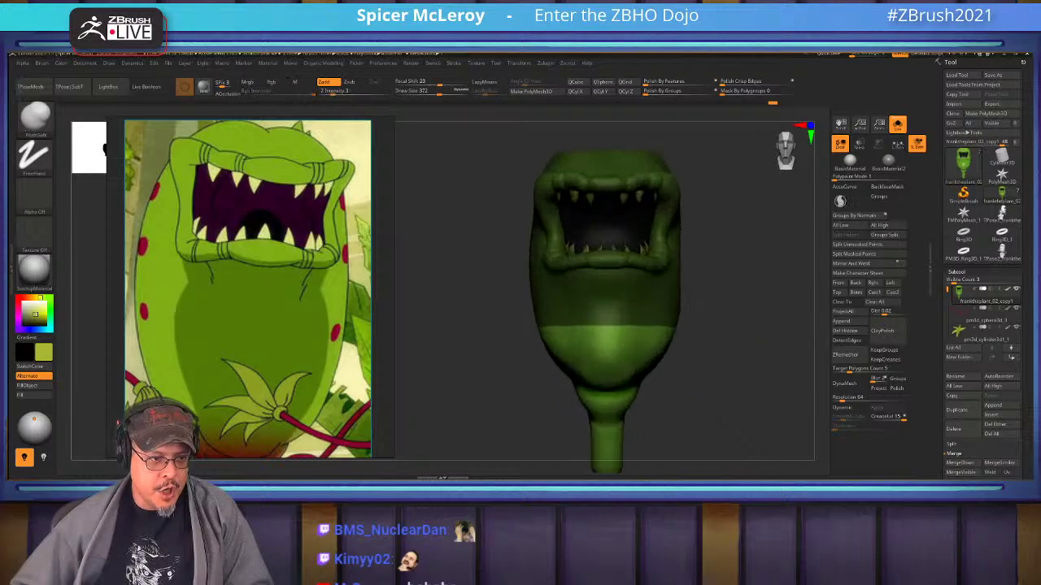
{"action": "left_click_drag", "start_coordinate": [732, 406], "coordinate": [719, 431], "text": "alt"}
Soften the edge of the mask and invert it, leaving the head free and the lower body and stem protected.
{"action": "left_click", "coordinate": [642, 288], "text": "ctrl"}
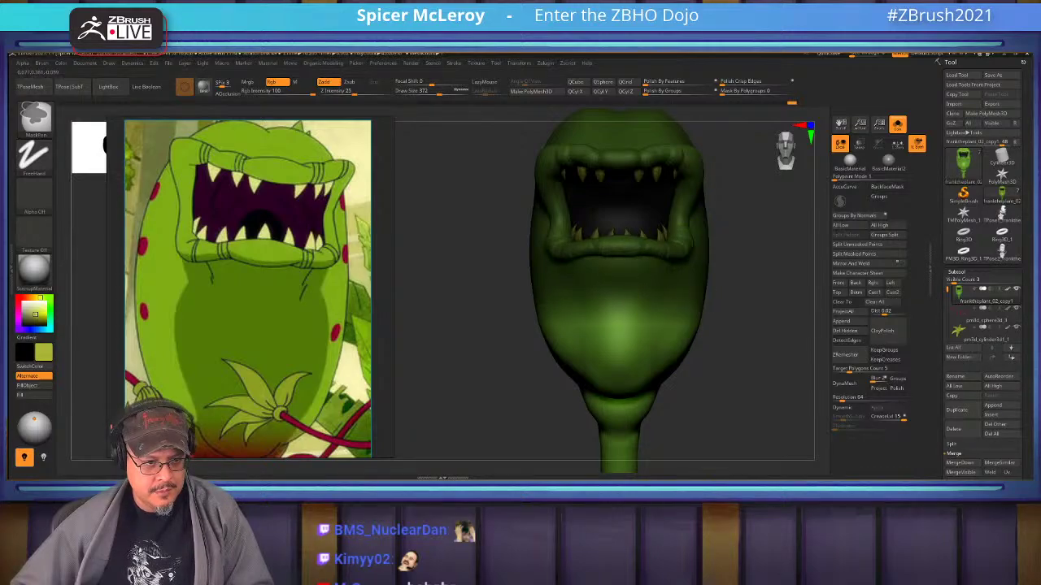
{"action": "left_click_drag", "start_coordinate": [748, 296], "coordinate": [769, 293], "text": "ctrl"}
{"action": "left_click", "coordinate": [765, 288], "text": "ctrl"}
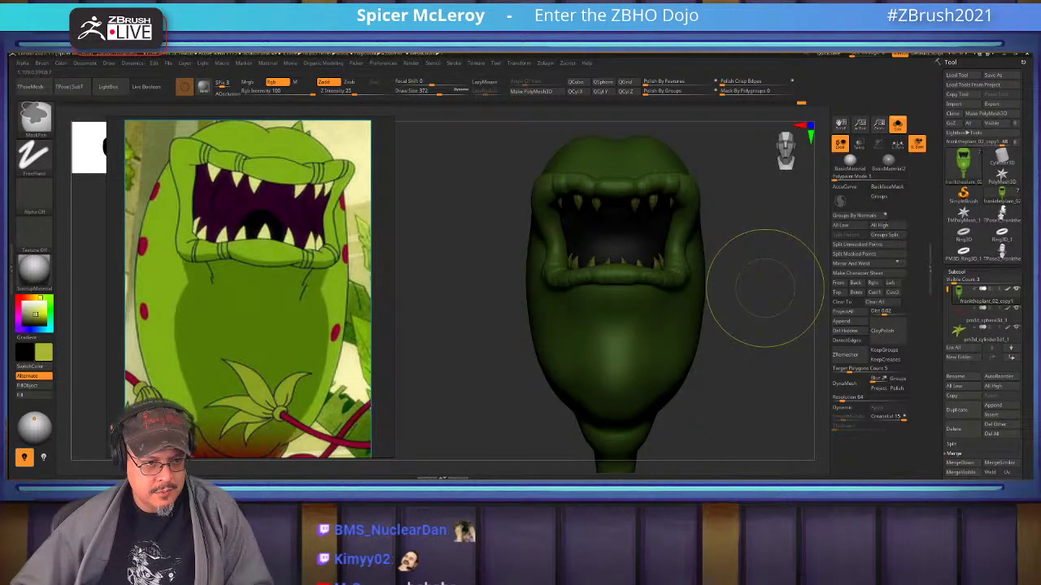
{"action": "key", "text": "ctrl+z"}
{"action": "key", "text": "ctrl+z"}
{"action": "left_click", "coordinate": [770, 290], "text": "ctrl"}
{"action": "left_click_drag", "start_coordinate": [770, 290], "coordinate": [743, 296], "text": "alt"}
Apply a Bend Arc deformer to the unmasked head and bend it so the mouth tilts sideways.
{"action": "key", "text": "w"}
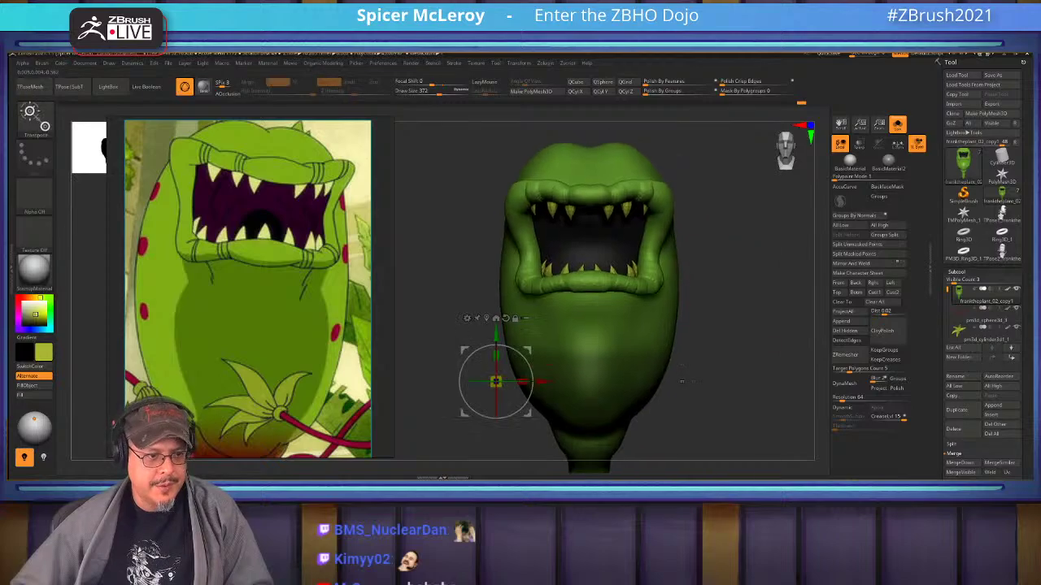
{"action": "left_click_drag", "start_coordinate": [681, 381], "coordinate": [707, 356], "text": "alt"}
{"action": "left_click", "coordinate": [511, 292]}
{"action": "left_click_drag", "start_coordinate": [511, 294], "coordinate": [521, 322], "text": "alt"}
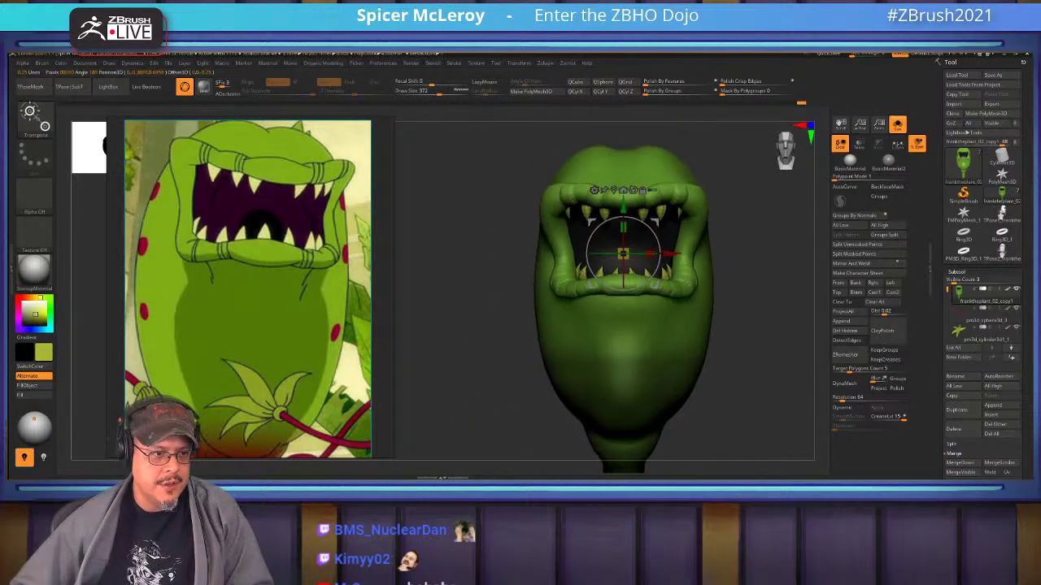
{"action": "left_click", "coordinate": [594, 190]}
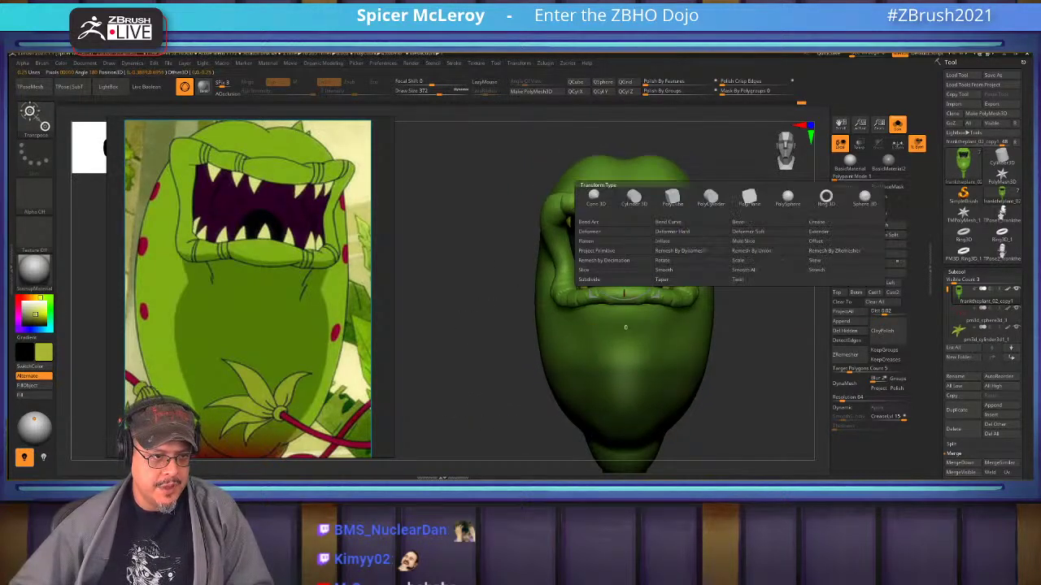
{"action": "left_click", "coordinate": [588, 222]}
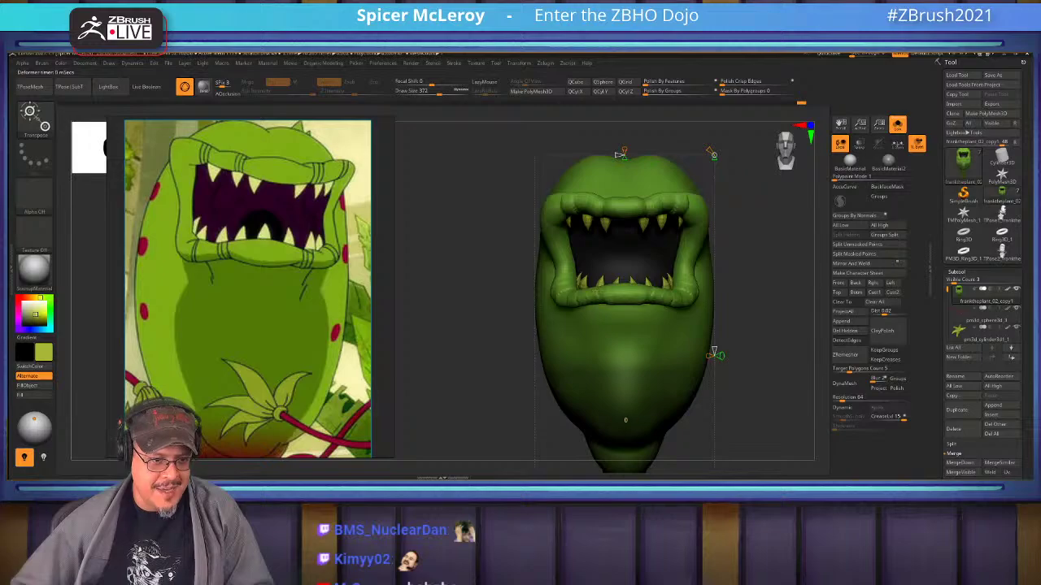
{"action": "left_click_drag", "start_coordinate": [721, 356], "coordinate": [735, 356]}
Reshape the upper lip and the mouth corners with the Move brush, pulling the middle of the upper lip downward.
{"action": "key", "text": "q"}
{"action": "left_click_drag", "start_coordinate": [755, 253], "coordinate": [771, 311], "text": "alt"}
{"action": "key", "text": "b"}
{"action": "key", "text": "m"}
{"action": "key", "text": "v"}
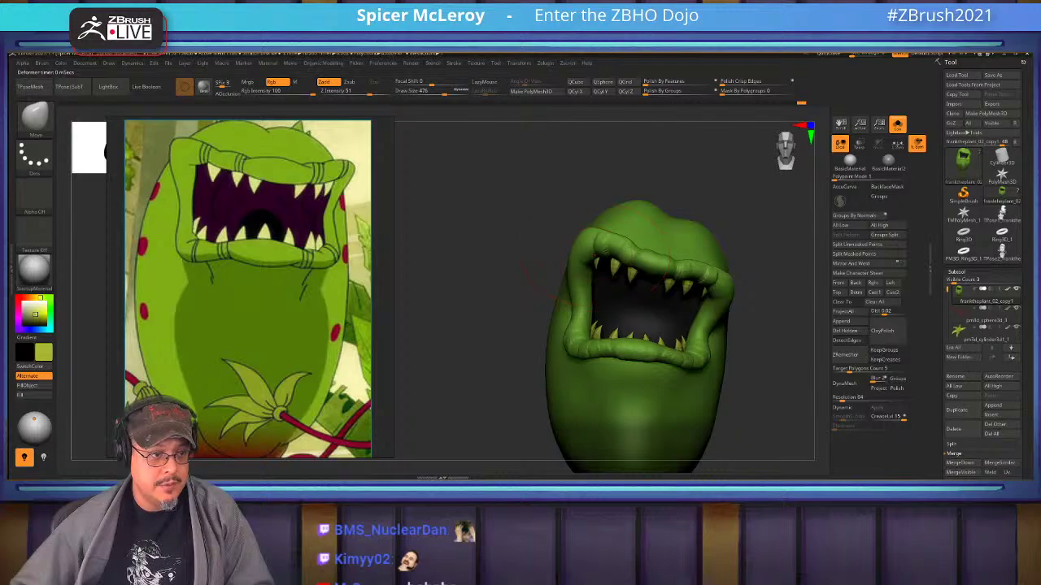
{"action": "key", "text": "s"}
{"action": "mouse_move", "coordinate": [663, 249]}
{"action": "left_mouse_down"}
{"action": "mouse_move", "coordinate": [679, 249]}
{"action": "mouse_move", "coordinate": [640, 253]}
{"action": "mouse_move", "coordinate": [659, 271]}
{"action": "left_mouse_up"}
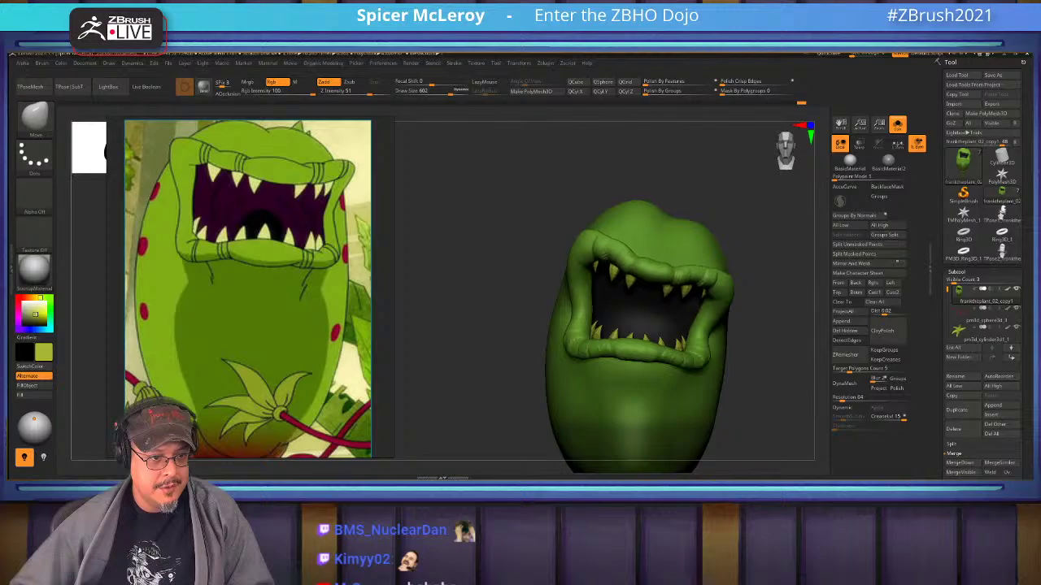
{"action": "key", "text": "s"}
{"action": "left_click_drag", "start_coordinate": [578, 251], "coordinate": [554, 252]}
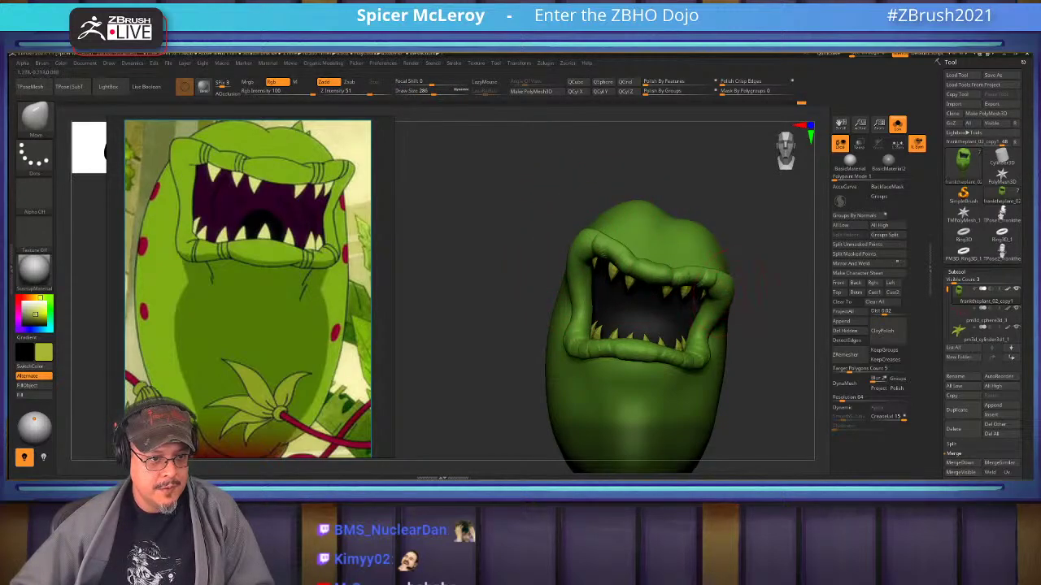
{"action": "mouse_move", "coordinate": [762, 278]}
{"action": "left_mouse_down"}
{"action": "mouse_move", "coordinate": [663, 278]}
{"action": "mouse_move", "coordinate": [764, 278]}
{"action": "mouse_move", "coordinate": [728, 278]}
{"action": "mouse_move", "coordinate": [764, 278]}
{"action": "mouse_move", "coordinate": [734, 280]}
{"action": "mouse_move", "coordinate": [724, 248]}
{"action": "left_mouse_up"}
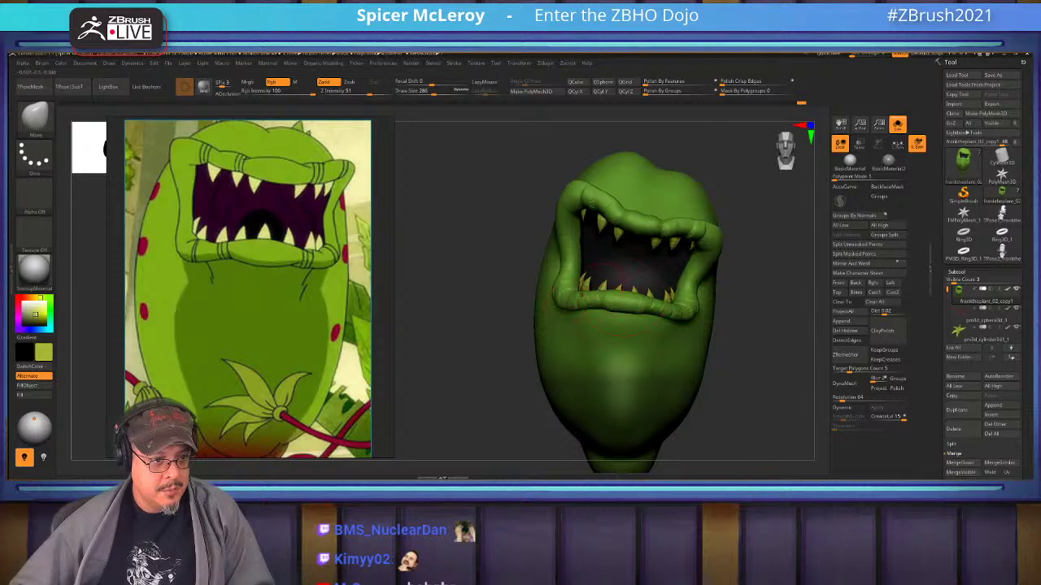
{"action": "left_click_drag", "start_coordinate": [556, 291], "coordinate": [560, 292]}
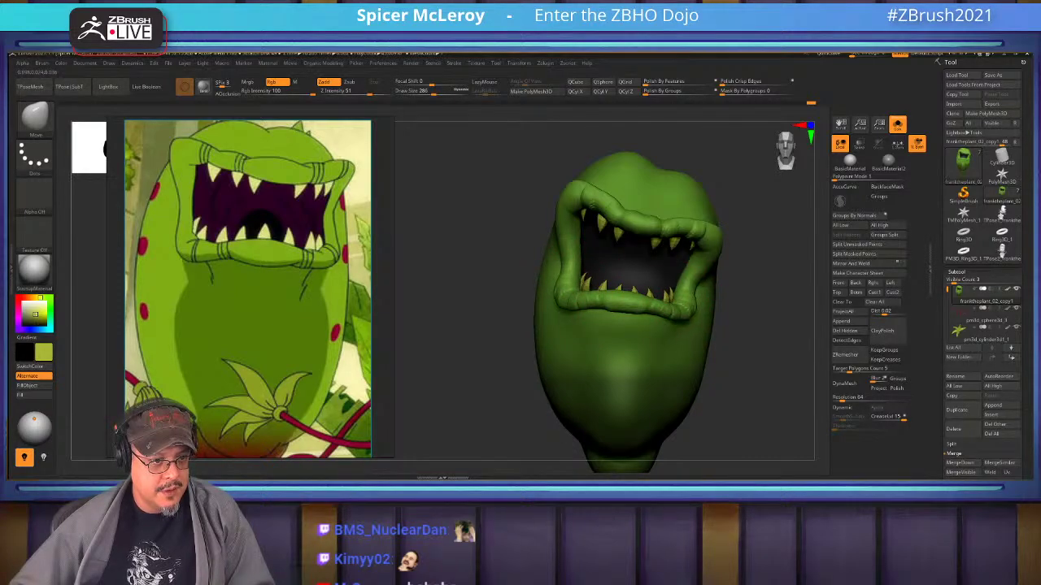
Show all subtools again and accept the Bend Arc deformation on the plant's head.
{"action": "right_click_drag", "start_coordinate": [736, 269], "coordinate": [743, 294]}
{"action": "right_click_drag", "start_coordinate": [780, 349], "coordinate": [772, 313], "text": "ctrl"}
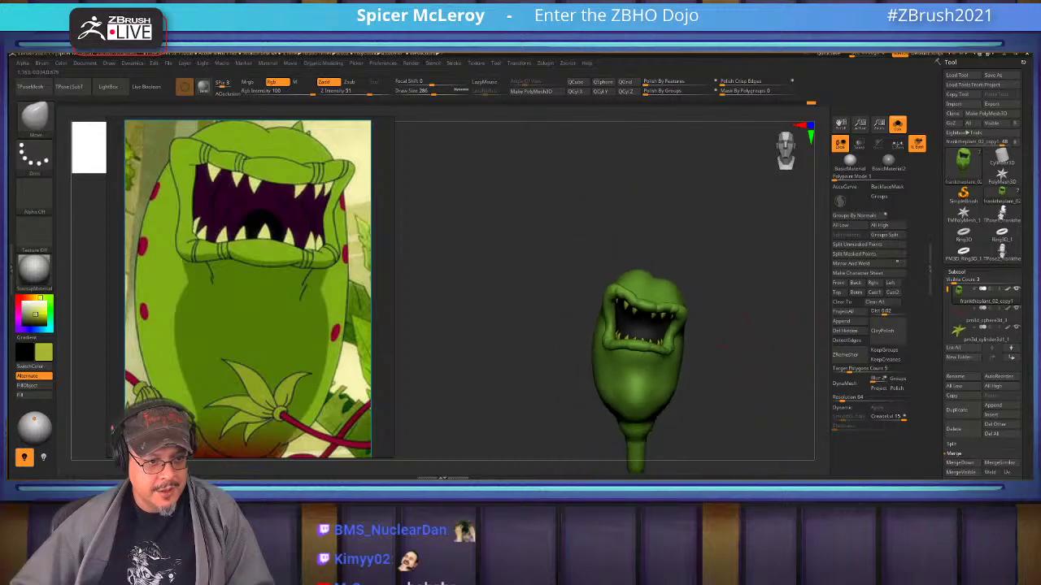
{"action": "right_click_drag", "start_coordinate": [761, 370], "coordinate": [769, 288], "text": "alt"}
{"action": "left_click", "coordinate": [897, 125]}
{"action": "key", "text": "w"}
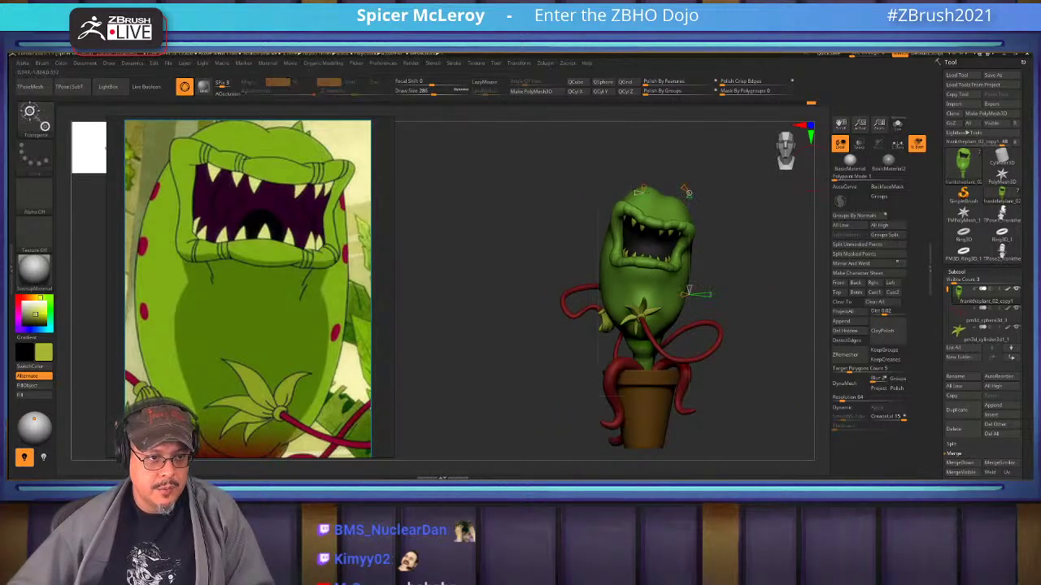
{"action": "left_click", "coordinate": [614, 230]}
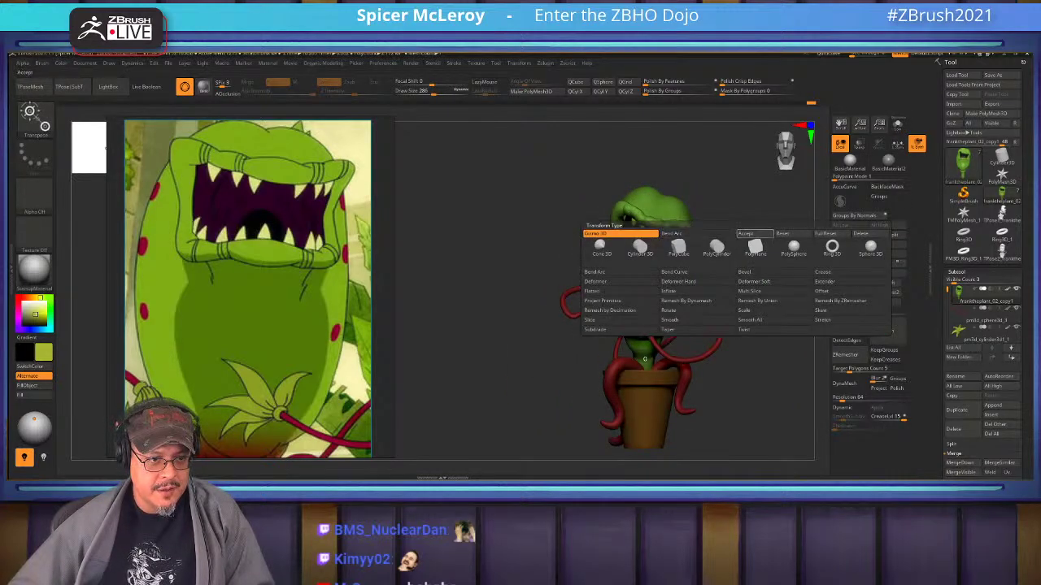
{"action": "left_click", "coordinate": [754, 234]}
Separate the merged plant into body, lips and teeth subtools by isolating each part and splitting off the hidden geometry.
{"action": "key", "text": "q"}
{"action": "right_click_drag", "start_coordinate": [661, 201], "coordinate": [636, 227], "text": "alt"}
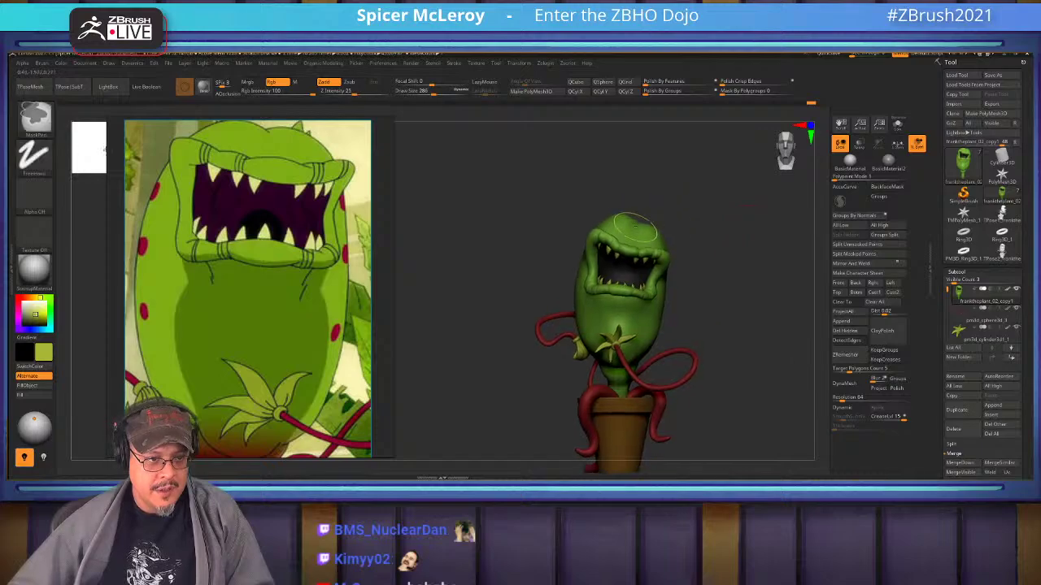
{"action": "left_click", "coordinate": [635, 227], "text": "ctrl+shift"}
{"action": "left_click", "coordinate": [845, 234]}
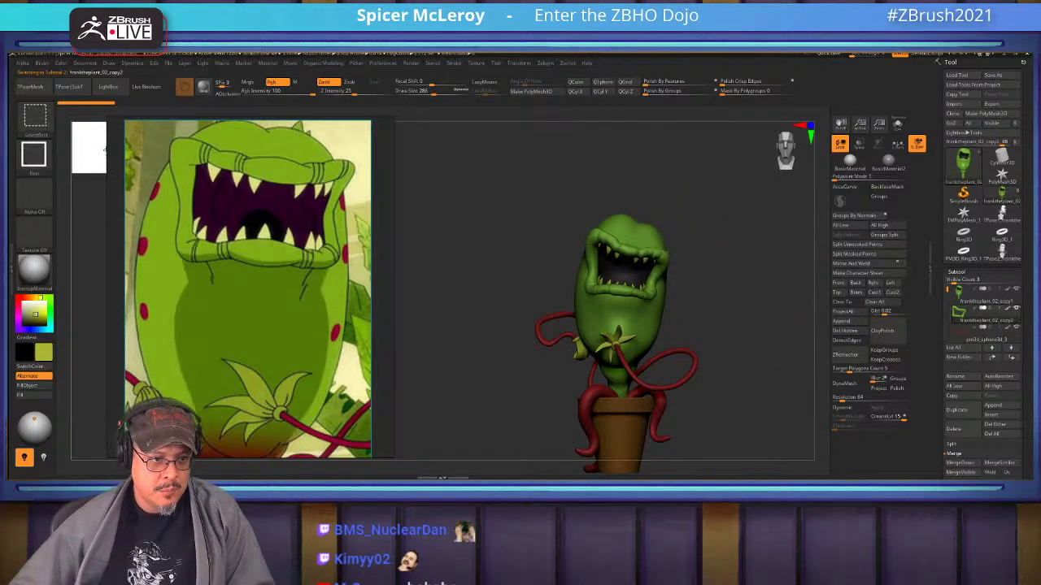
{"action": "left_click", "coordinate": [646, 246], "text": "ctrl+shift"}
{"action": "left_click", "coordinate": [845, 234]}
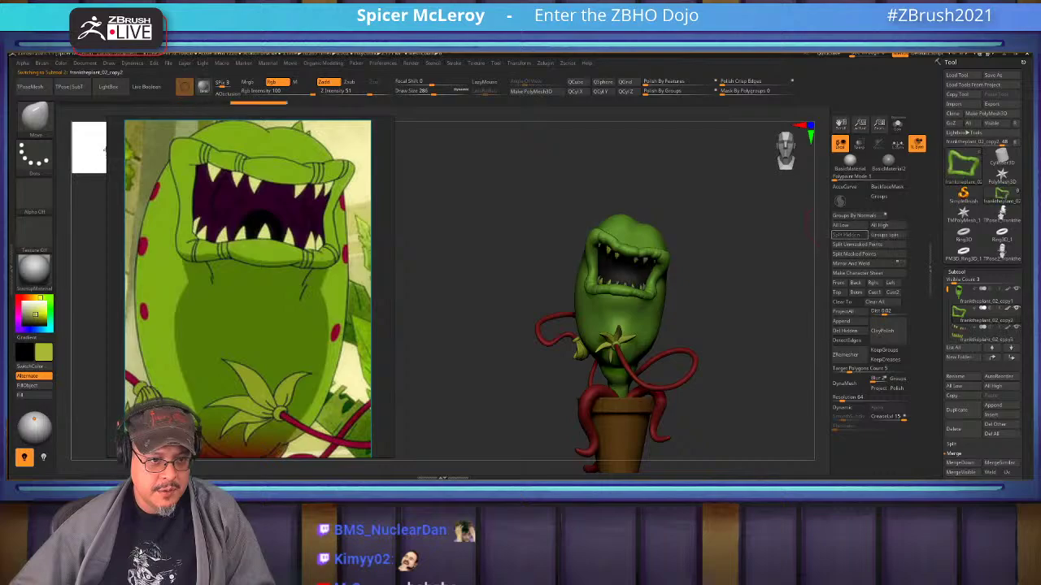
{"action": "left_click_drag", "start_coordinate": [746, 293], "coordinate": [721, 292], "text": "alt"}
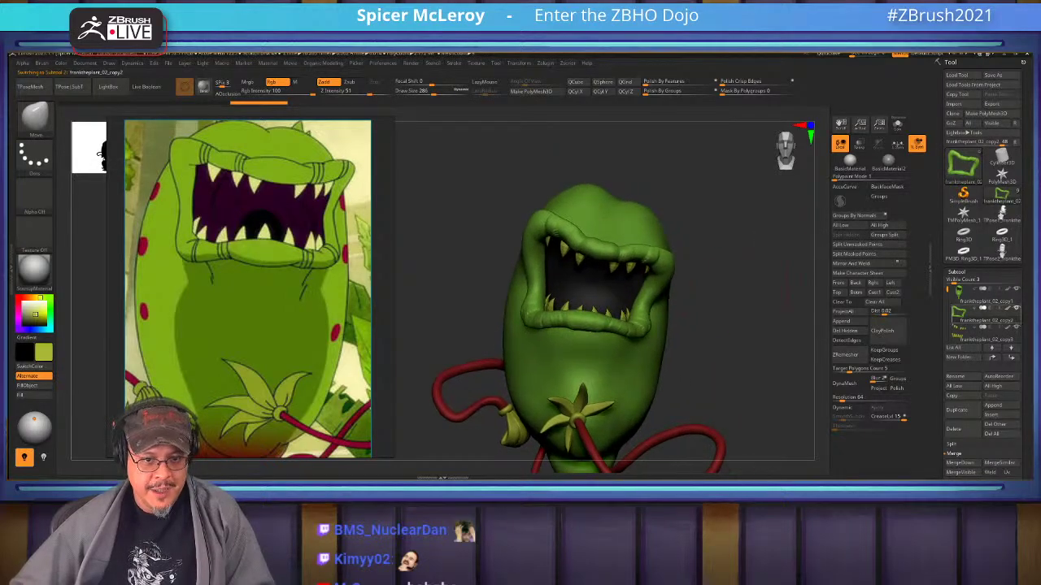
Rename the plant's body subtool to FrankthePlant and the mouth rim subtool to Lips.
{"action": "left_click", "coordinate": [975, 299]}
{"action": "left_click", "coordinate": [957, 377]}
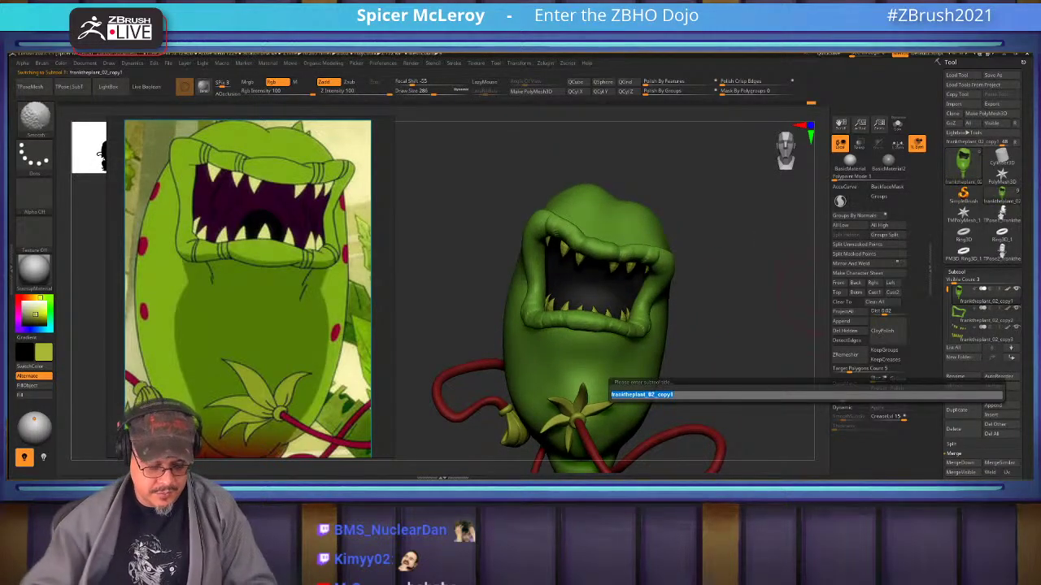
{"action": "type", "text": "FrankthePl"}
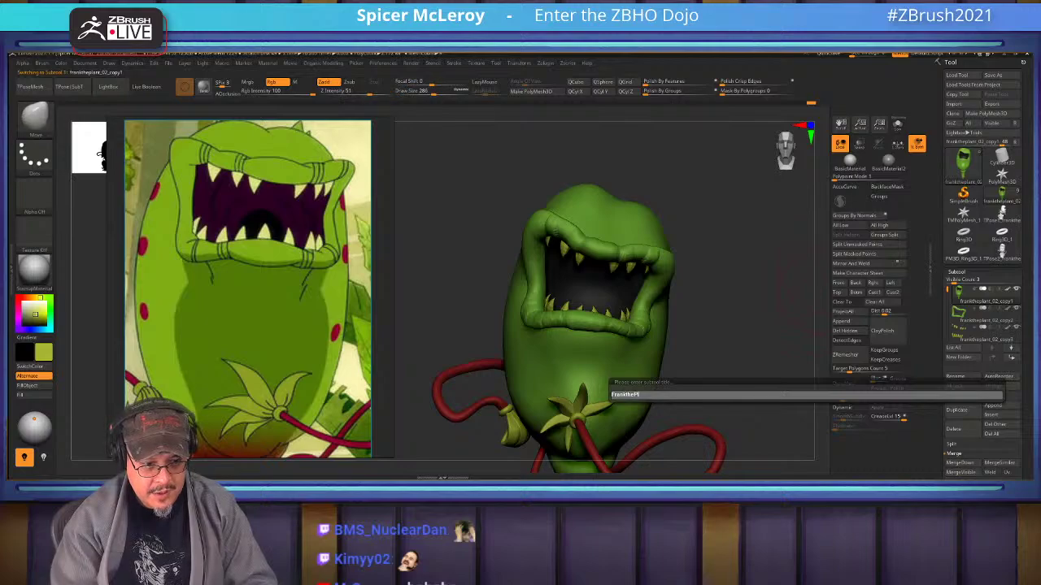
{"action": "key", "text": "Return"}
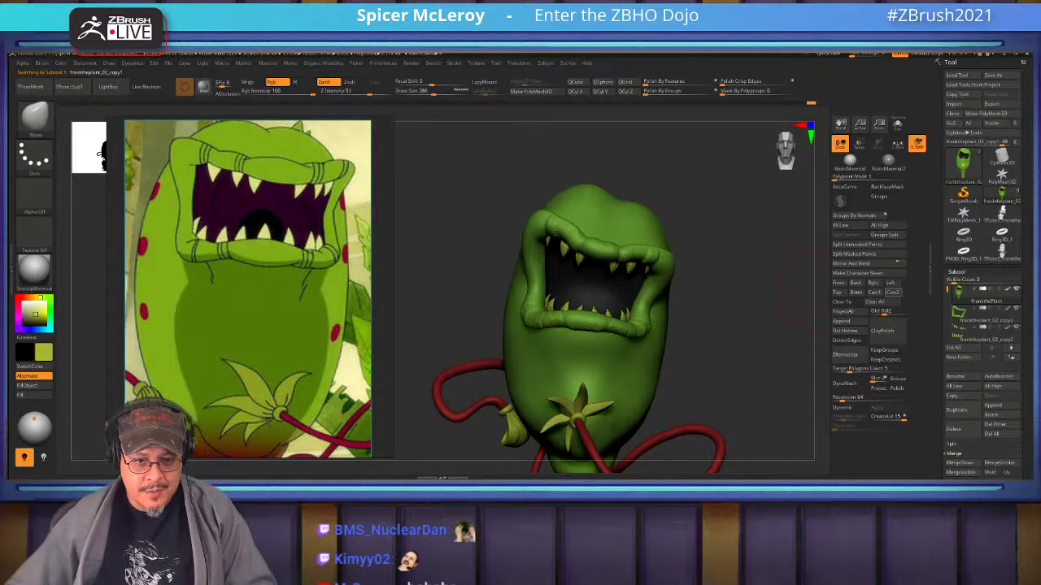
{"action": "left_click", "coordinate": [984, 320]}
{"action": "left_click", "coordinate": [954, 377]}
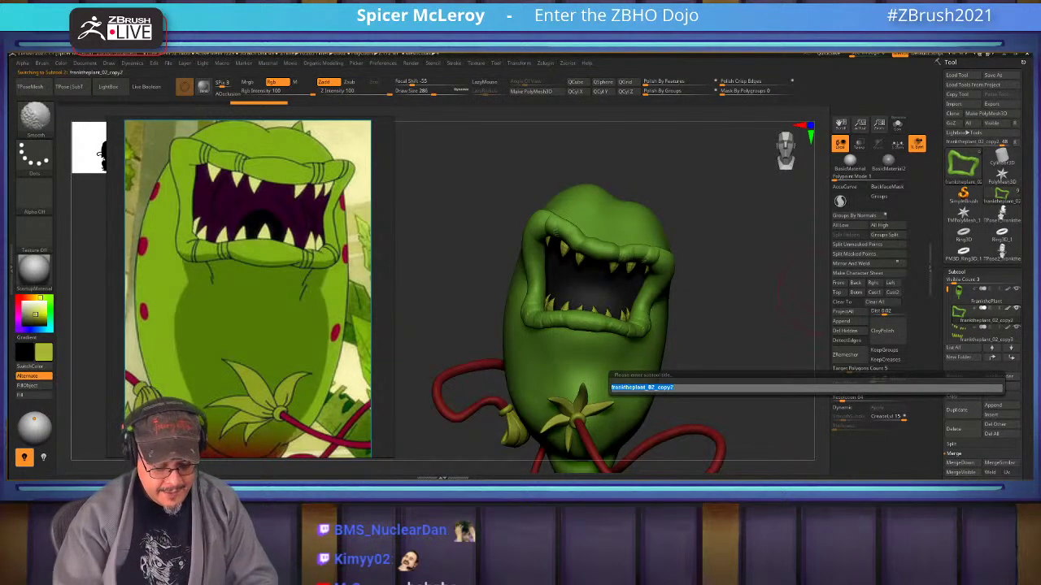
{"action": "type", "text": "Lips"}
{"action": "key", "text": "Return"}
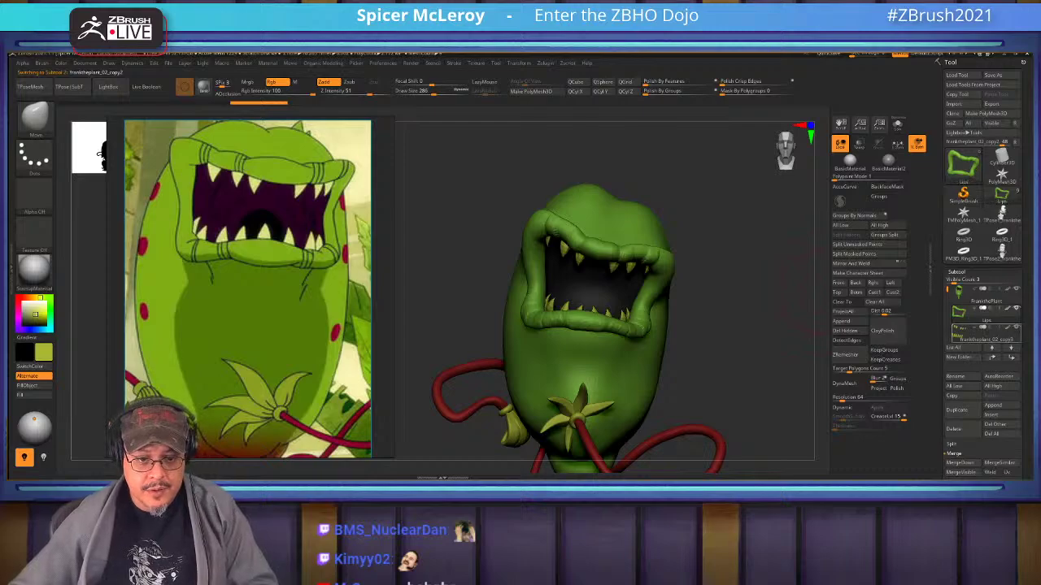
Rename the teeth subtool to Teeth and the red vine subtool to Arms.
{"action": "left_click", "coordinate": [984, 337]}
{"action": "left_click", "coordinate": [959, 358]}
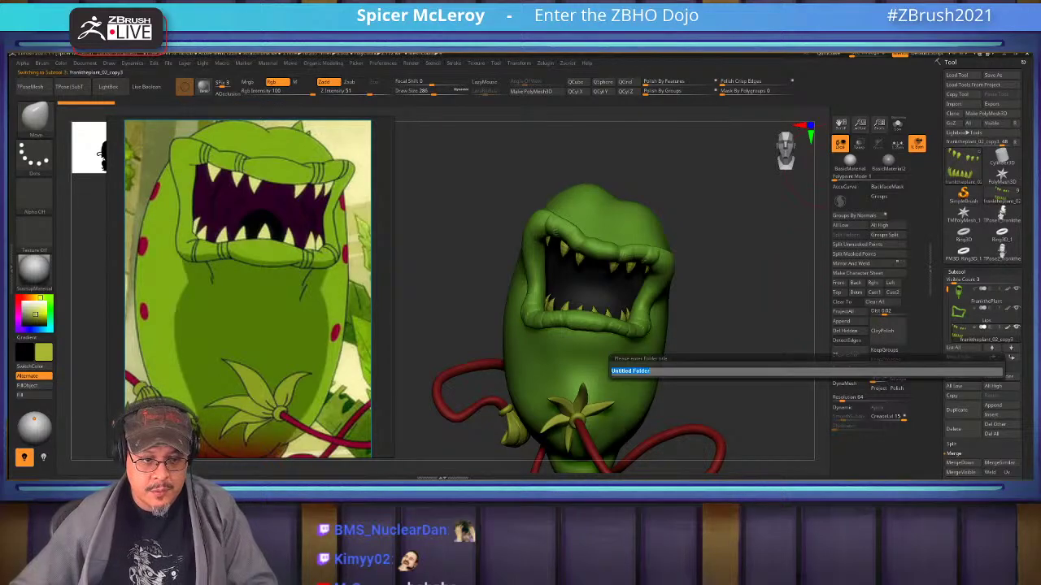
{"action": "key", "text": "Escape"}
{"action": "left_click", "coordinate": [959, 377]}
{"action": "type", "text": "Teeth"}
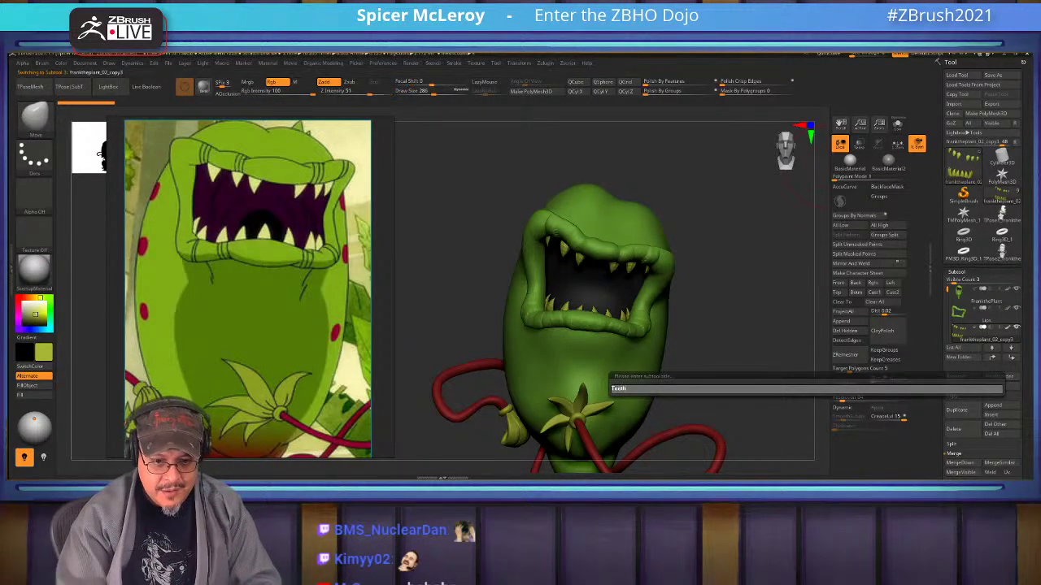
{"action": "key", "text": "Return"}
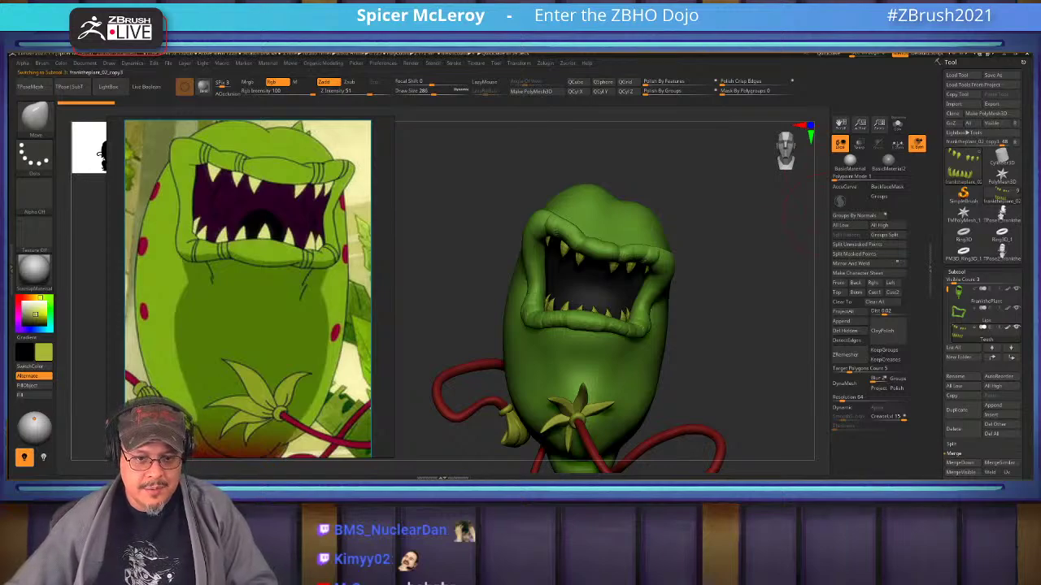
{"action": "left_click_drag", "start_coordinate": [947, 290], "coordinate": [947, 301]}
{"action": "left_click", "coordinate": [976, 314]}
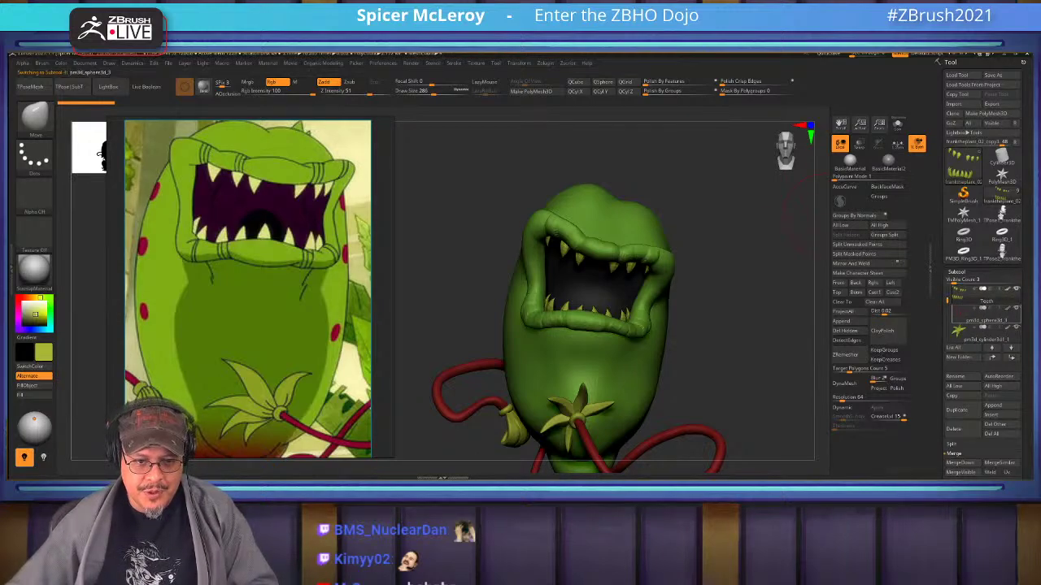
{"action": "left_click", "coordinate": [956, 377]}
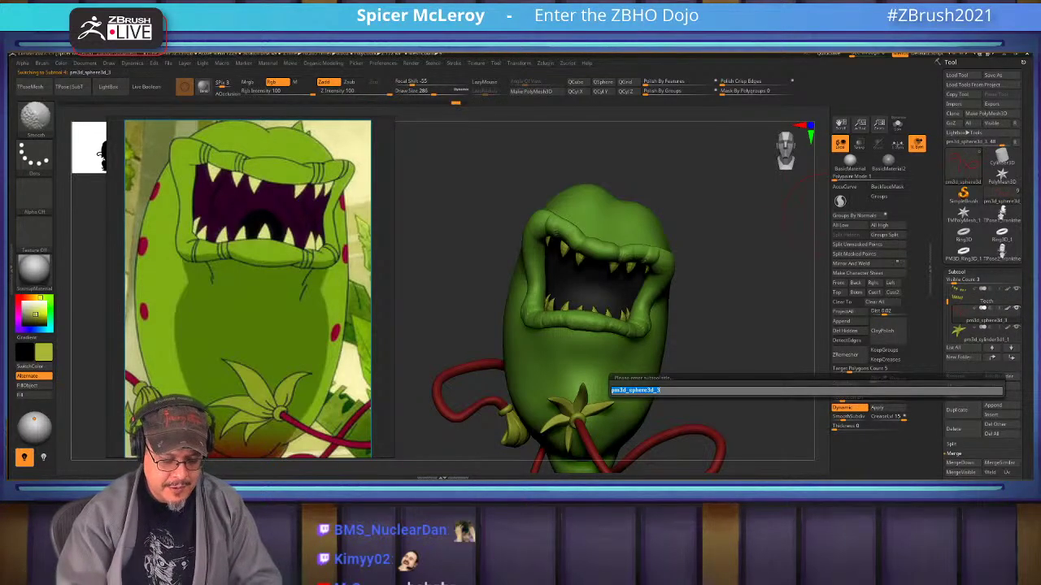
{"action": "type", "text": "Arms"}
{"action": "key", "text": "Return"}
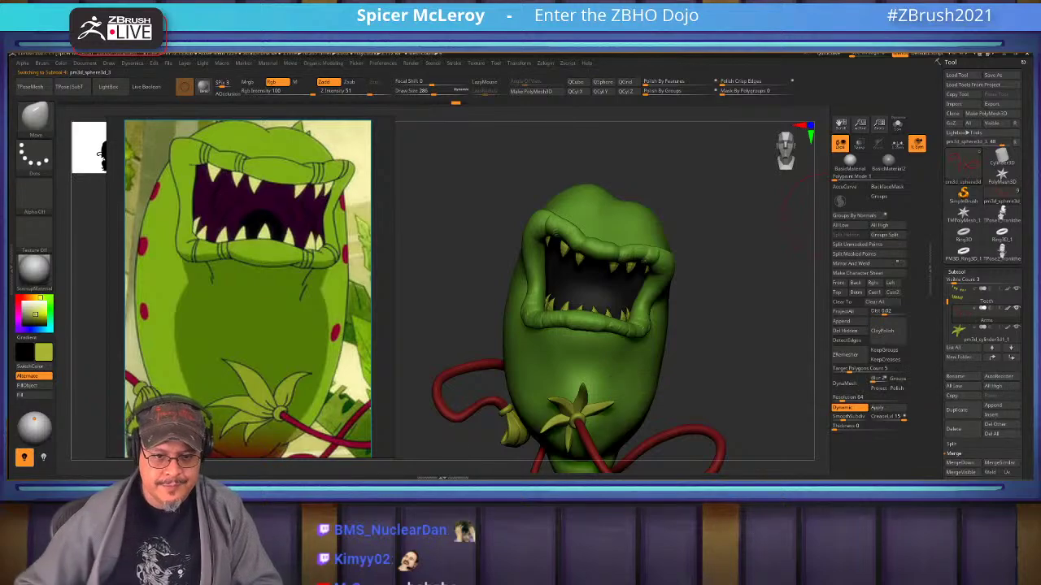
Rename the star-shaped leaf subtool below the arms to LeftLeafHand.
{"action": "left_click", "coordinate": [979, 333]}
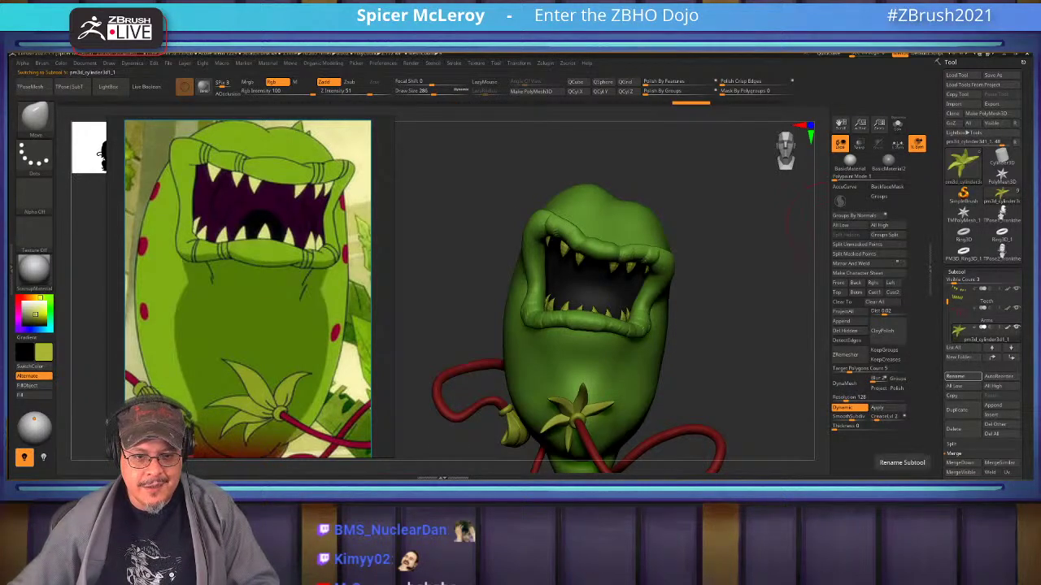
{"action": "left_click", "coordinate": [955, 376]}
{"action": "key", "text": "BackSpace"}
{"action": "type", "text": "LeftLeafHand"}
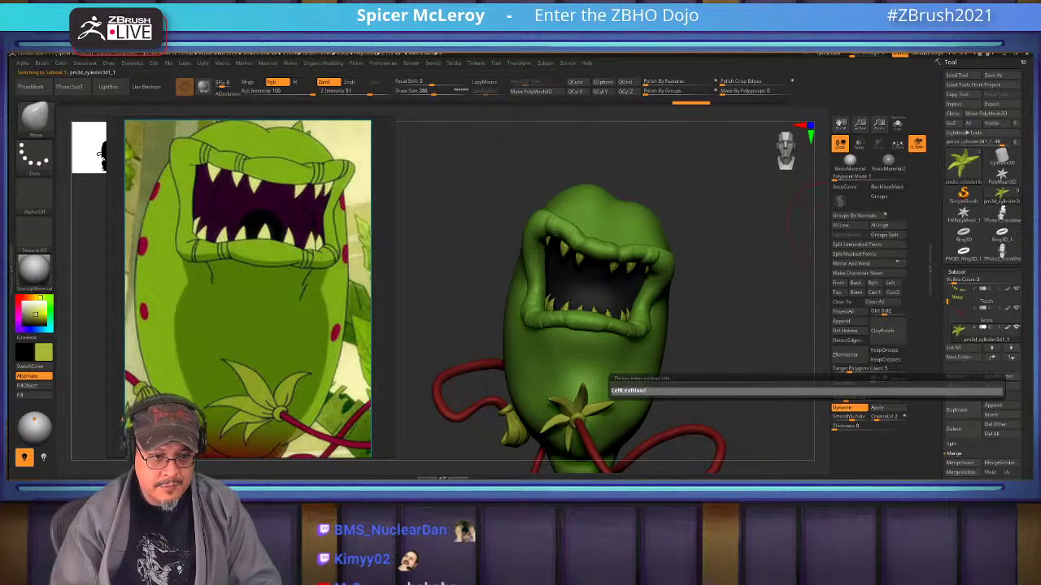
{"action": "key", "text": "Return"}
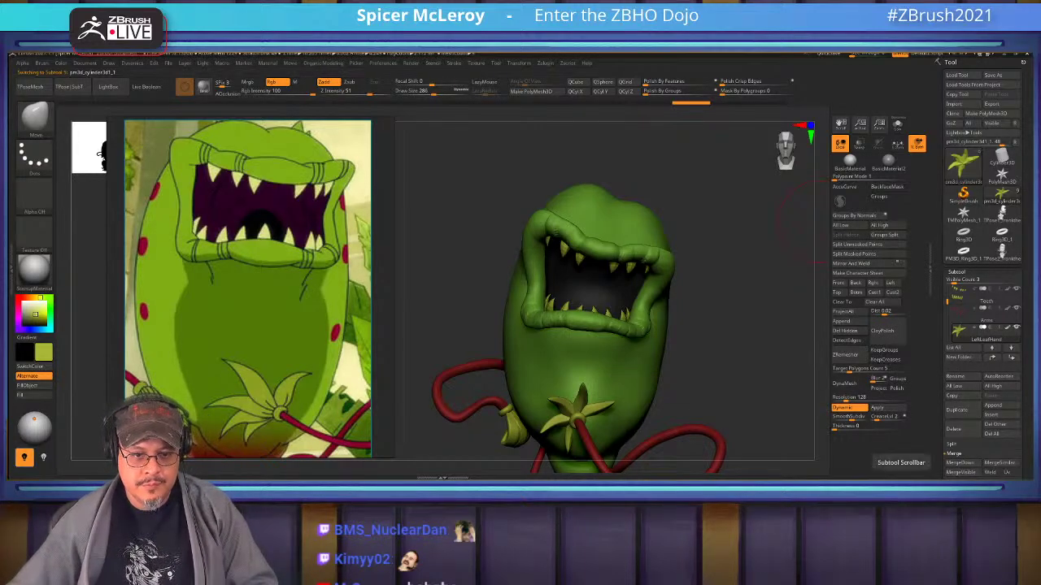
Rename the leaf hand subtool below LeftLeafHand to RightHand.
{"action": "left_click_drag", "start_coordinate": [948, 302], "coordinate": [947, 314]}
{"action": "left_click", "coordinate": [967, 313]}
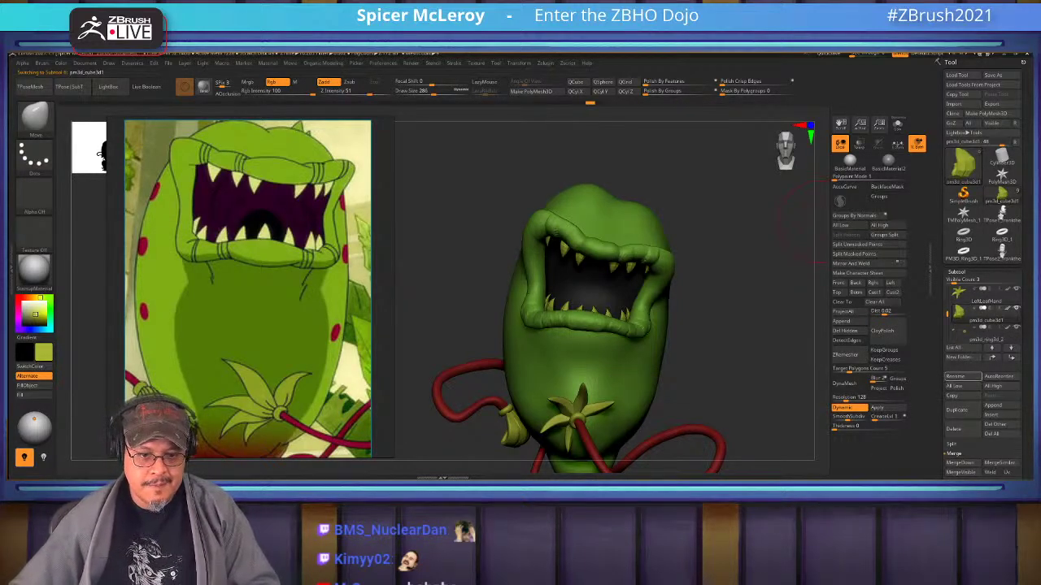
{"action": "left_click", "coordinate": [955, 377]}
{"action": "type", "text": "Right"}
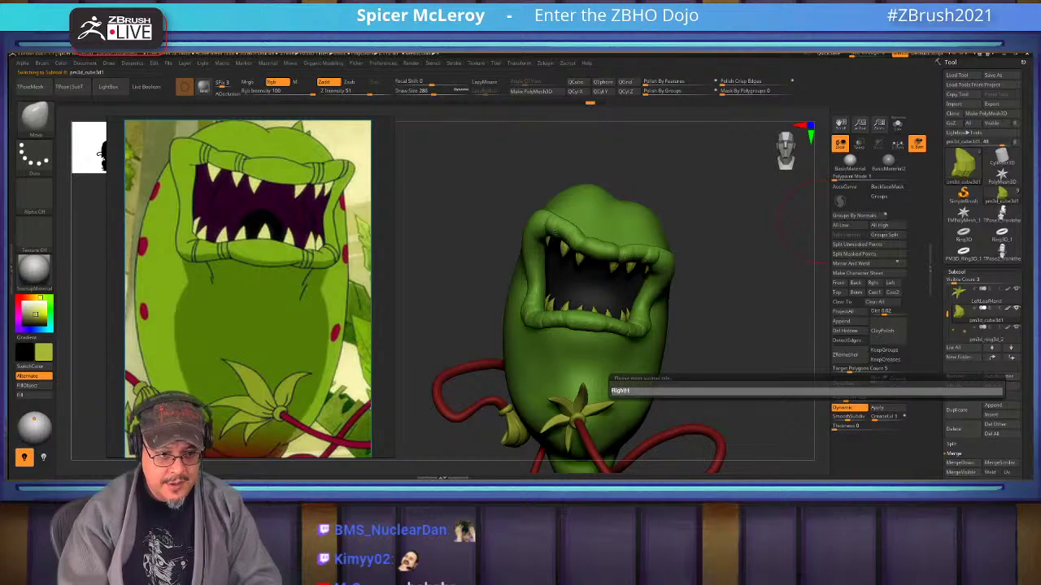
{"action": "type", "text": "Hand"}
{"action": "key", "text": "Return"}
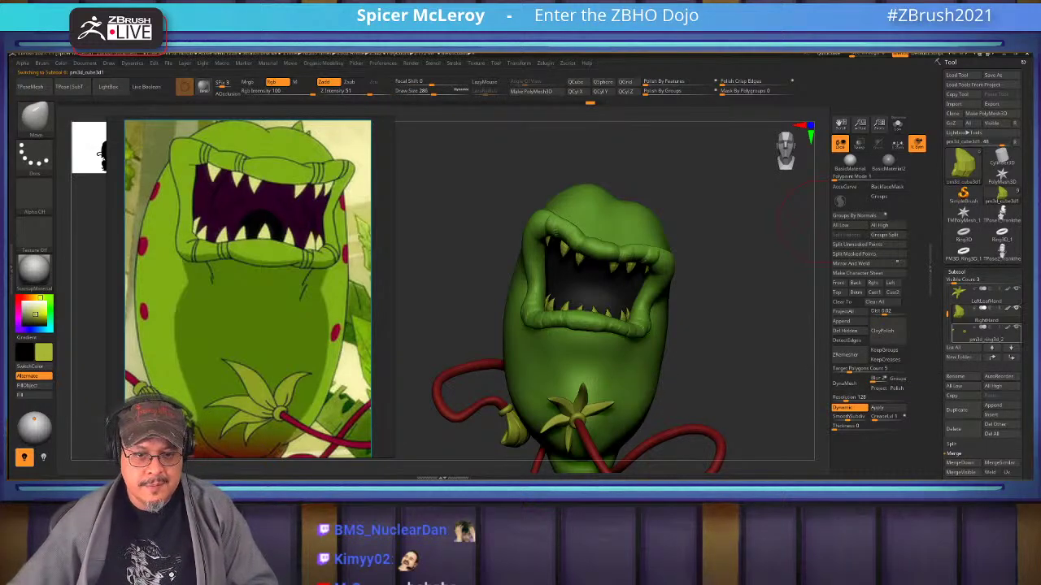
Rename the ring subtool below RightHand to DoNUts.
{"action": "left_click", "coordinate": [970, 334]}
{"action": "left_click", "coordinate": [955, 376]}
{"action": "type", "text": "Do"}
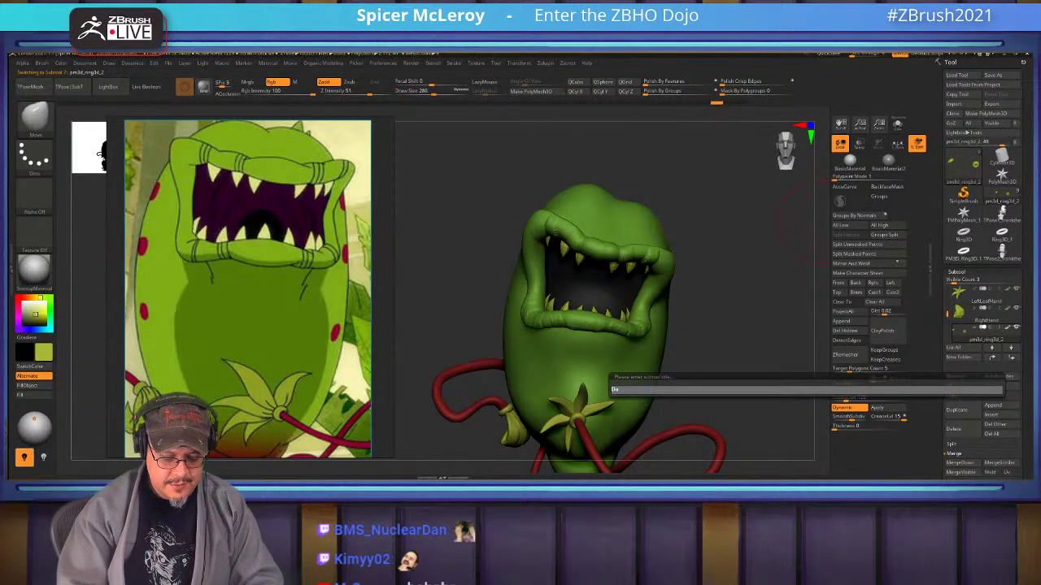
{"action": "type", "text": "NUts"}
{"action": "key", "text": "Return"}
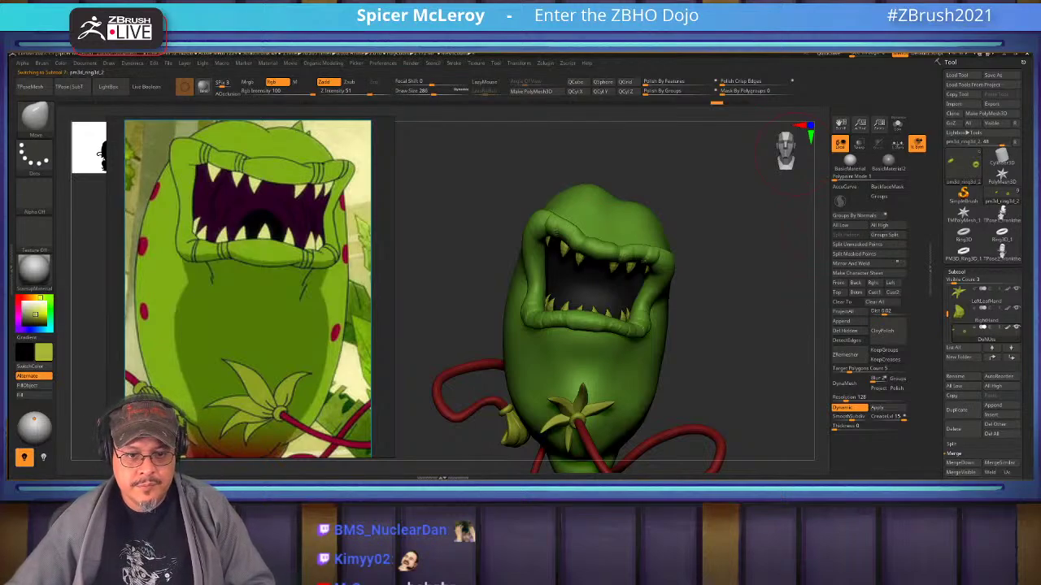
Reorder the unnamed red vine subtool above the flower pot and rename it Vines.
{"action": "left_click_drag", "start_coordinate": [947, 313], "coordinate": [947, 327]}
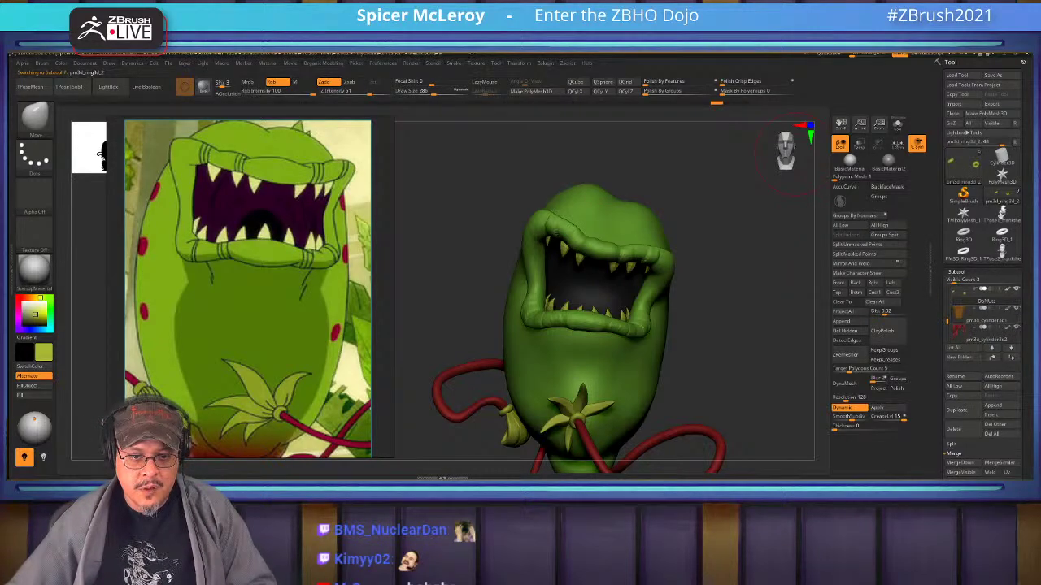
{"action": "left_click", "coordinate": [967, 315]}
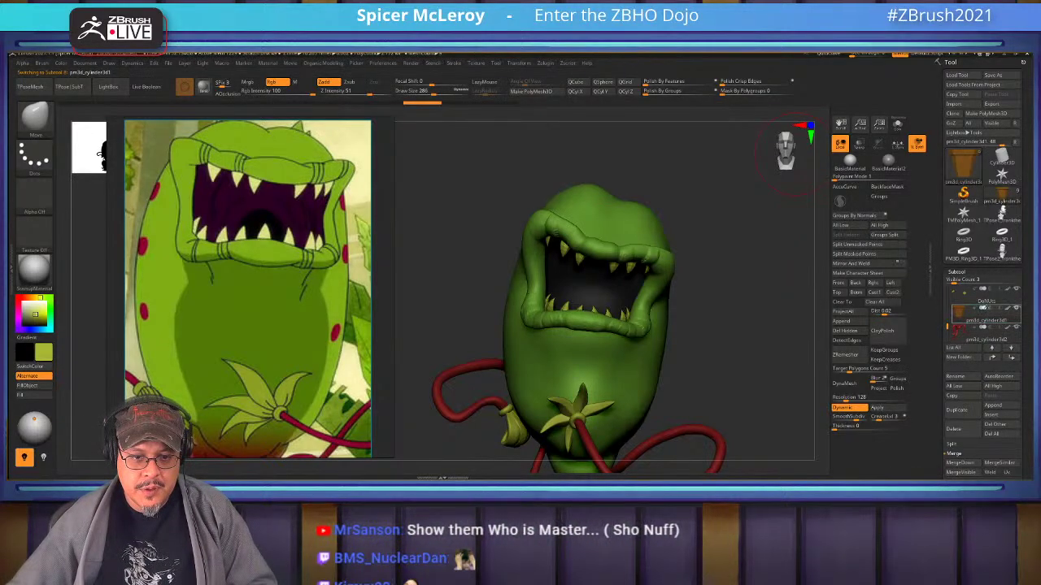
{"action": "left_click_drag", "start_coordinate": [981, 315], "coordinate": [981, 332]}
{"action": "left_click", "coordinate": [979, 315]}
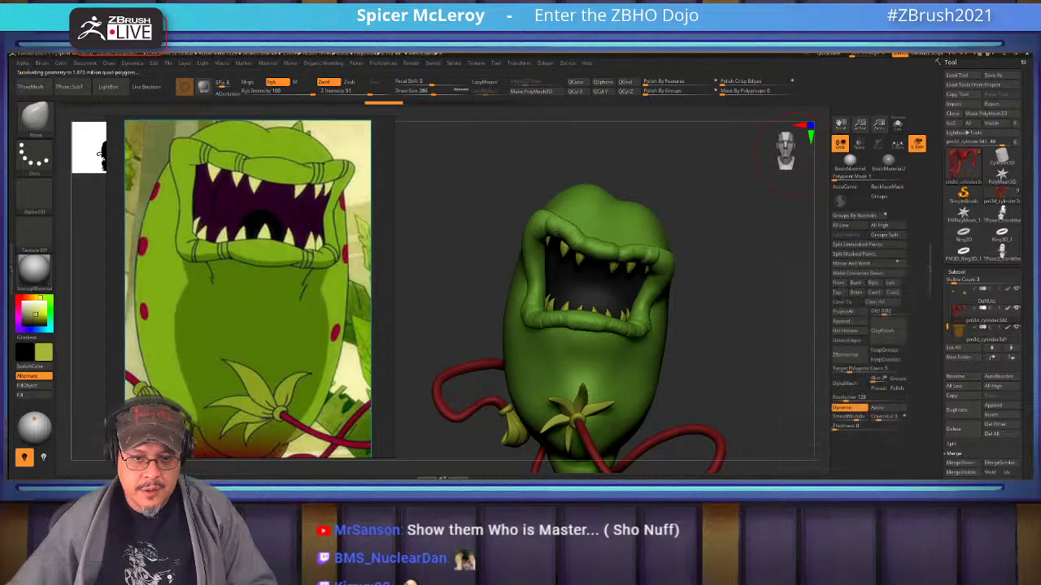
{"action": "left_click", "coordinate": [963, 376]}
{"action": "type", "text": "Vines"}
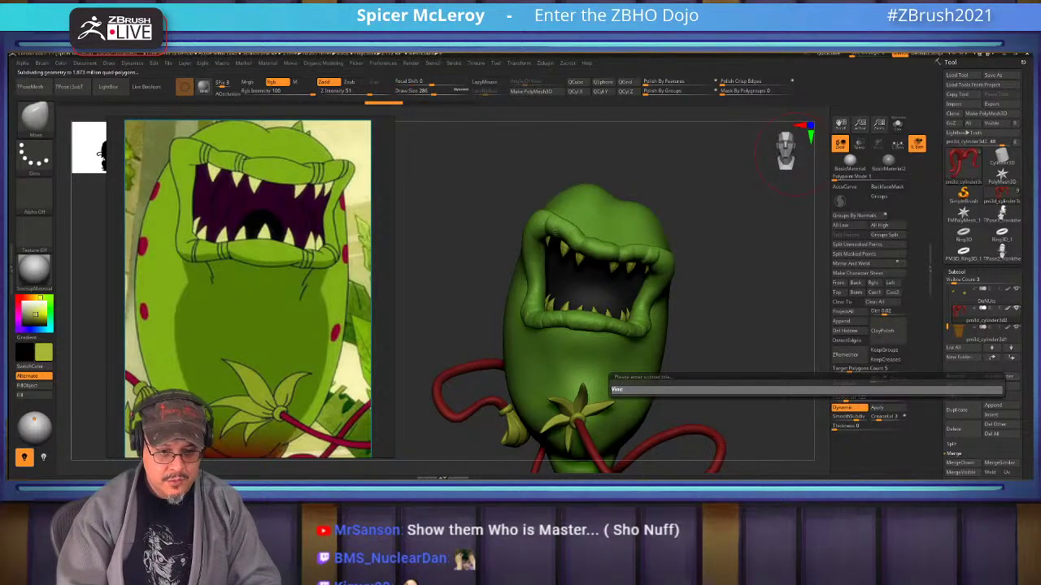
{"action": "key", "text": "Return"}
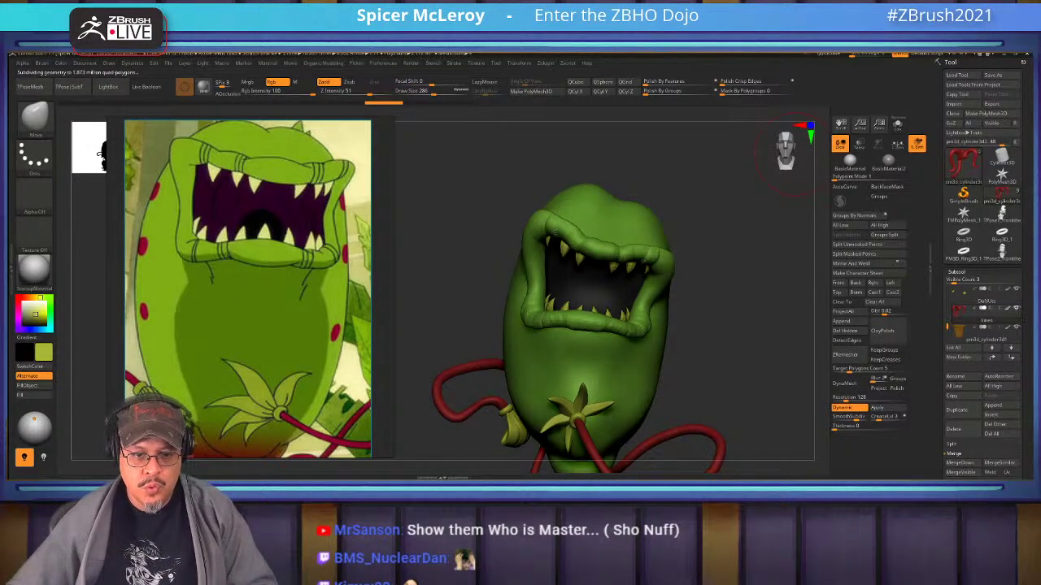
Rename the flower pot subtool at the end of the list to Pottery.
{"action": "scroll", "coordinate": [985, 315], "scroll_direction": "down", "scroll_amount": 1}
{"action": "left_click", "coordinate": [984, 313]}
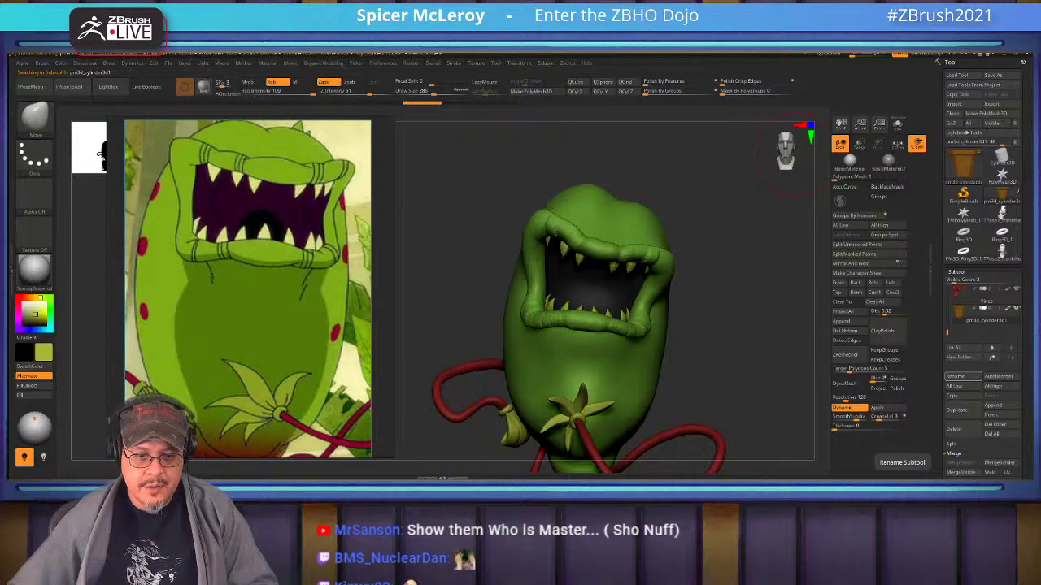
{"action": "left_click", "coordinate": [956, 377]}
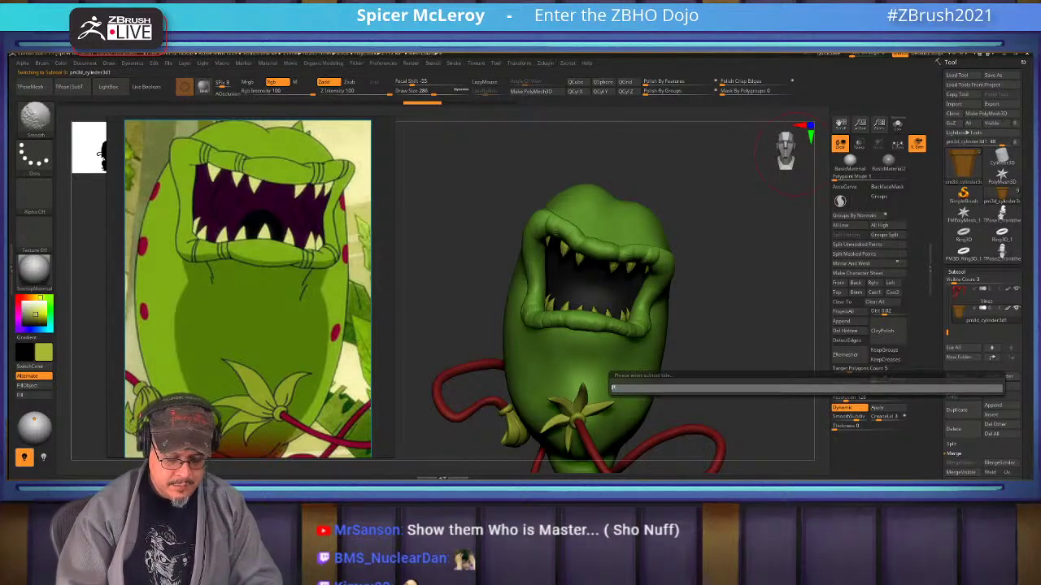
{"action": "type", "text": "Pottery"}
{"action": "key", "text": "Return"}
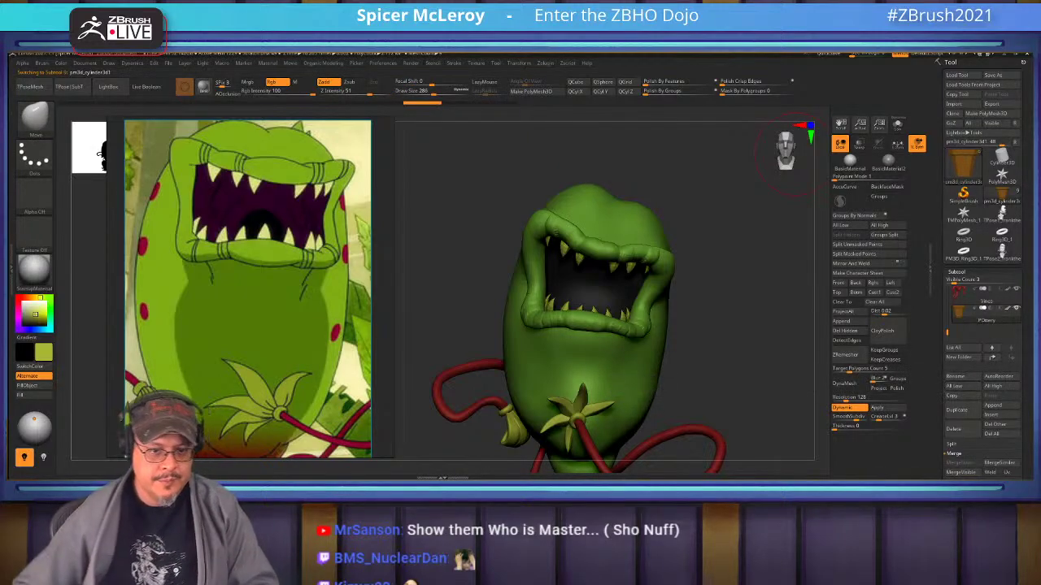
Select the Lips subtool with the Move brush and set the draw size to 97 for work on the upper lip.
{"action": "left_click_drag", "start_coordinate": [947, 333], "coordinate": [948, 286]}
{"action": "mouse_move", "coordinate": [730, 346]}
{"action": "left_mouse_down"}
{"action": "mouse_move", "coordinate": [714, 347]}
{"action": "mouse_move", "coordinate": [735, 383]}
{"action": "left_mouse_up"}
{"action": "left_click", "coordinate": [604, 273], "text": "alt"}
{"action": "left_click_drag", "start_coordinate": [764, 236], "coordinate": [777, 305], "text": "alt"}
{"action": "left_click_drag", "start_coordinate": [793, 205], "coordinate": [768, 300], "text": "alt"}
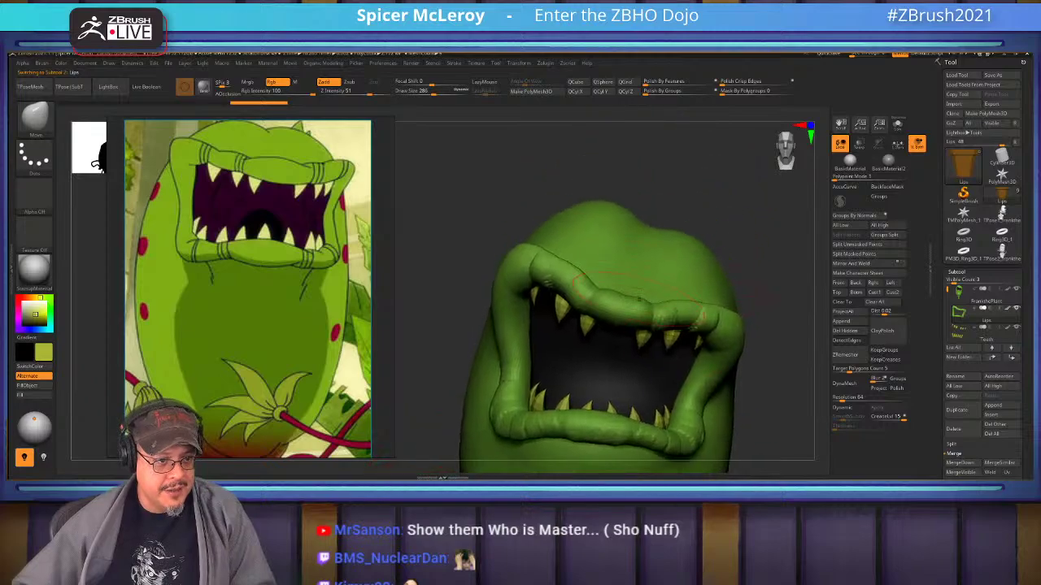
{"action": "key", "text": "b"}
{"action": "key", "text": "m"}
{"action": "key", "text": "v"}
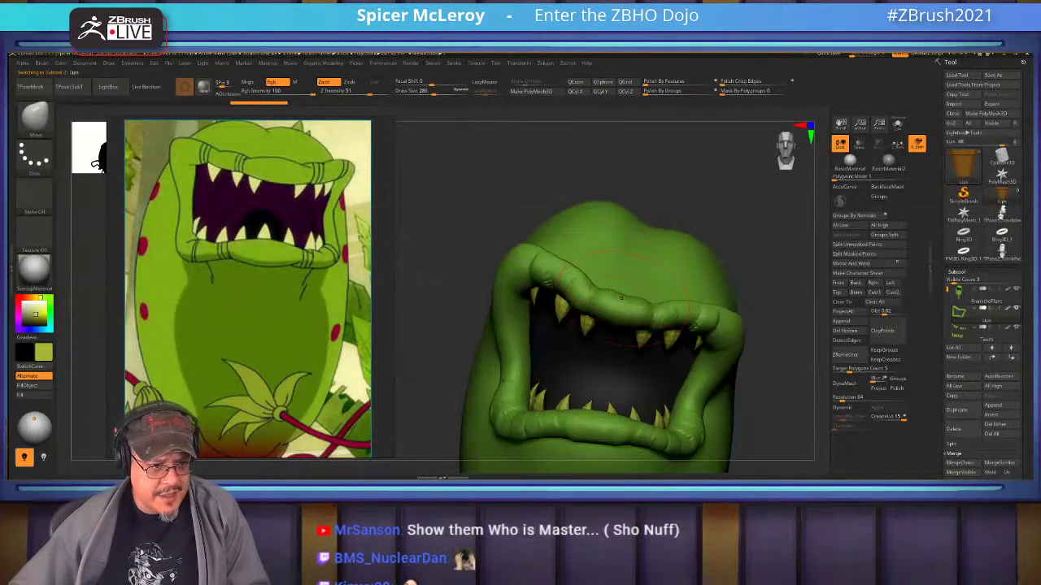
{"action": "key", "text": "s"}
{"action": "mouse_move", "coordinate": [623, 297]}
{"action": "left_mouse_down"}
{"action": "mouse_move", "coordinate": [609, 297]}
{"action": "mouse_move", "coordinate": [633, 305]}
{"action": "left_mouse_up"}
{"action": "key", "text": "shift"}
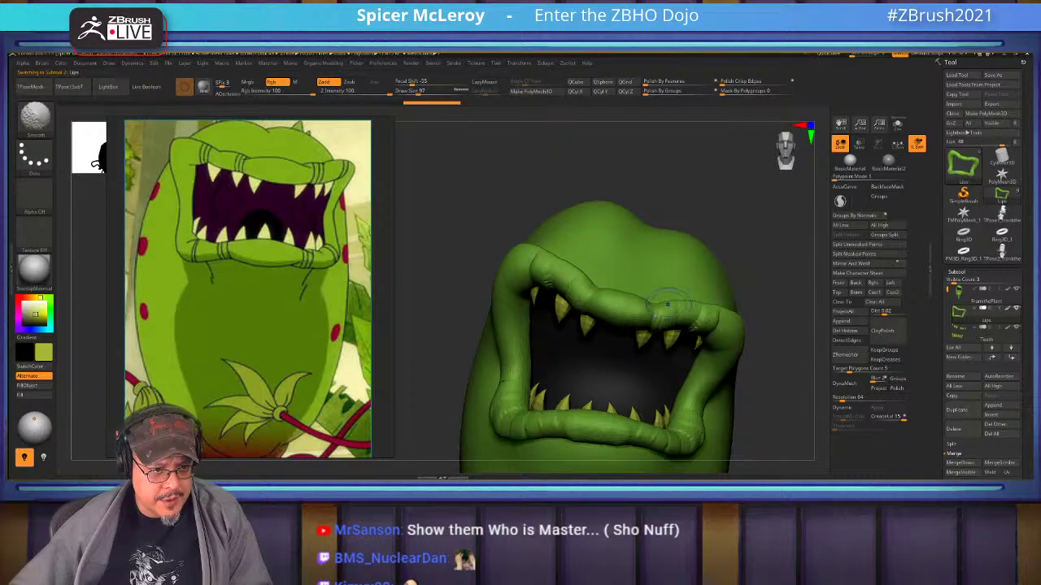
{"action": "mouse_move", "coordinate": [668, 304]}
{"action": "right_mouse_down", "text": "alt"}
{"action": "mouse_move", "coordinate": [650, 312]}
{"action": "mouse_move", "coordinate": [638, 350]}
{"action": "right_mouse_up", "text": "alt"}
{"action": "mouse_move", "coordinate": [606, 277]}
{"action": "right_mouse_down"}
{"action": "mouse_move", "coordinate": [626, 291]}
{"action": "mouse_move", "coordinate": [676, 296]}
{"action": "mouse_move", "coordinate": [622, 283]}
{"action": "right_mouse_up"}
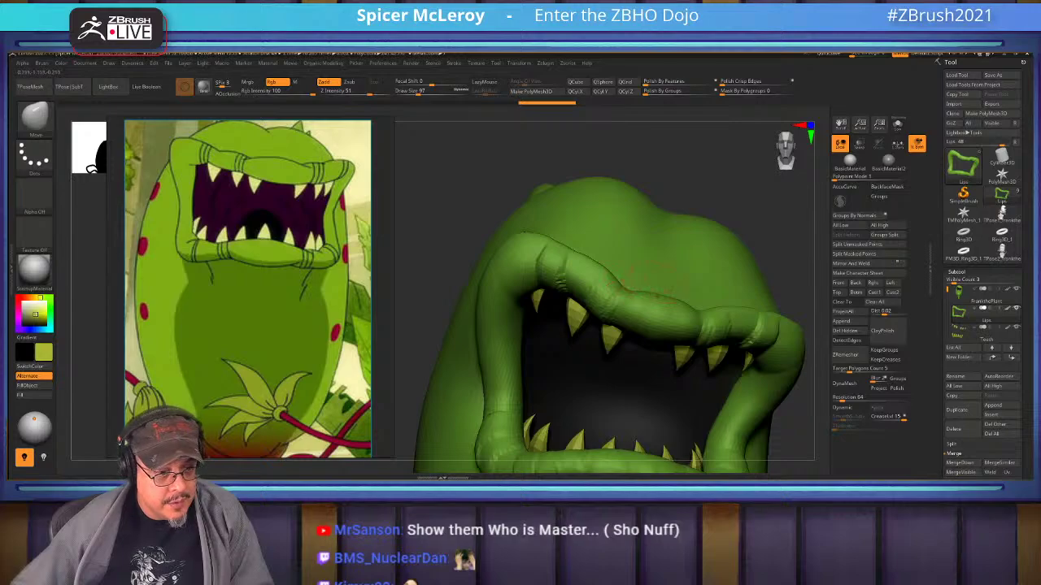
Shift the reference image slightly and build up the middle fold of the upper lip with the ClayBuildup brush.
{"action": "key", "text": "b"}
{"action": "key", "text": "c"}
{"action": "key", "text": "b"}
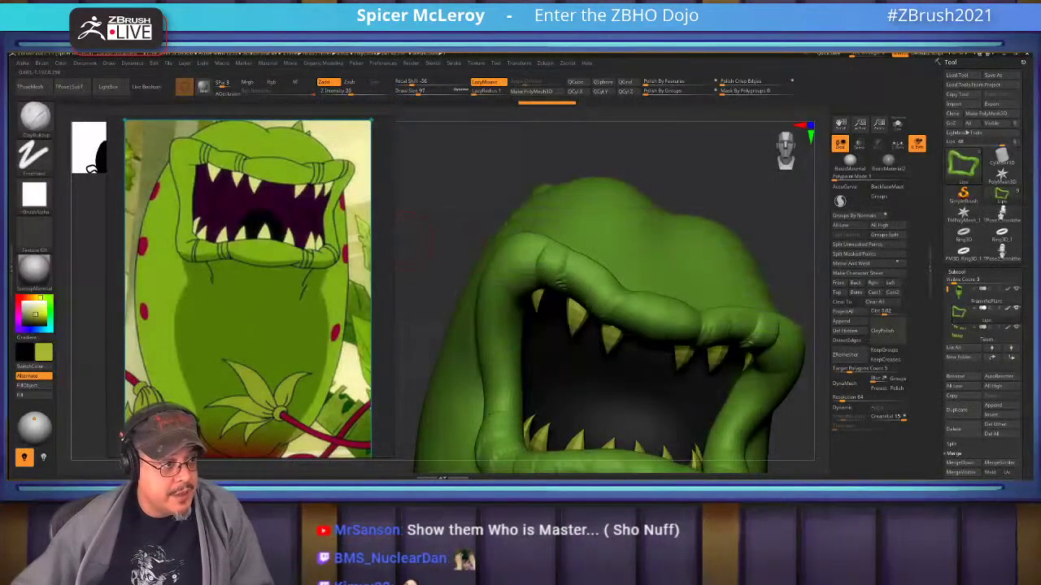
{"action": "right_click_drag", "start_coordinate": [402, 243], "coordinate": [411, 242]}
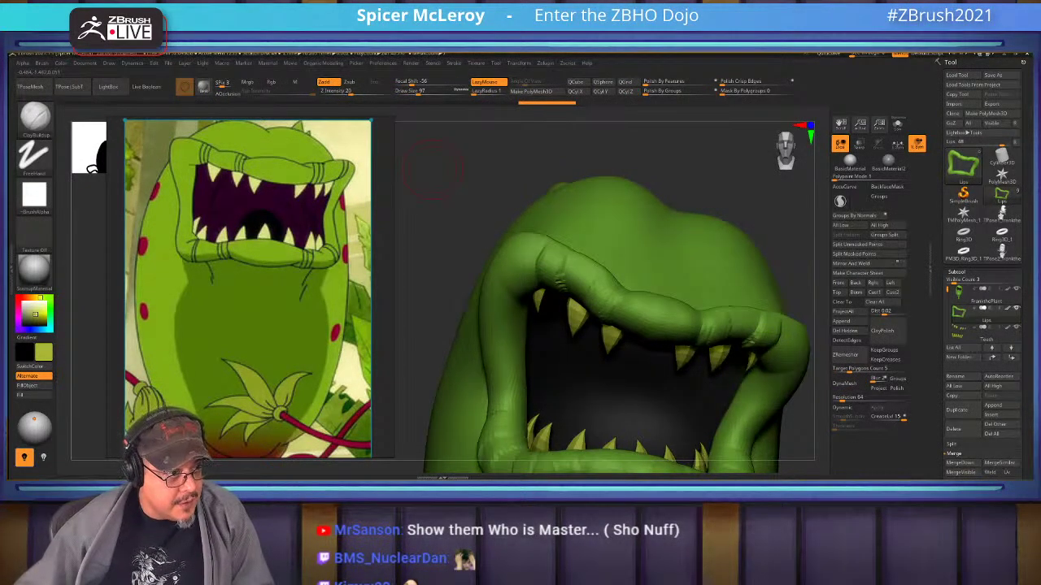
{"action": "left_click_drag", "start_coordinate": [342, 181], "coordinate": [321, 178]}
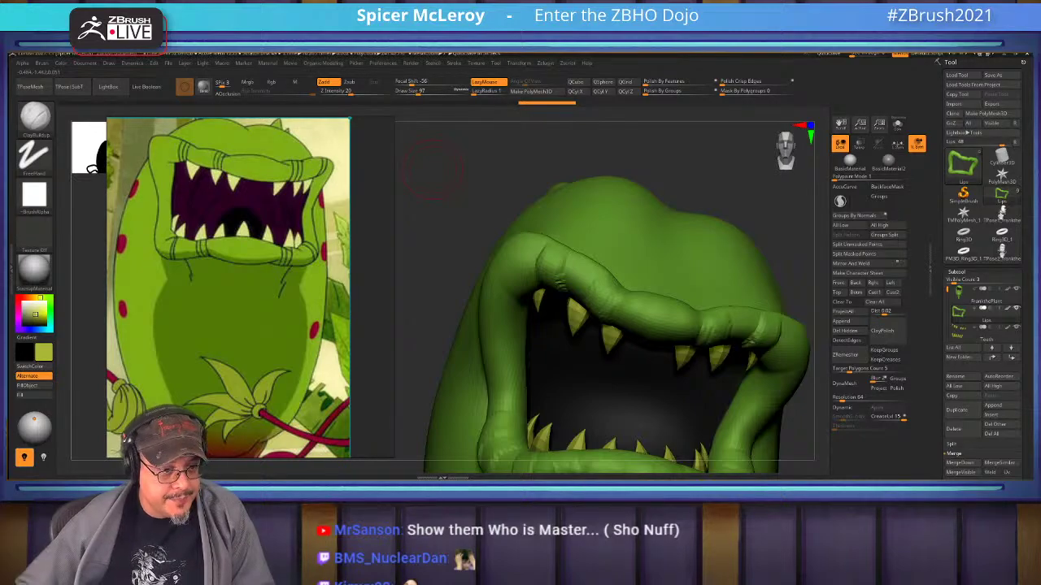
{"action": "key", "text": "b"}
{"action": "key", "text": "c"}
{"action": "key", "text": "b"}
{"action": "left_click_drag", "start_coordinate": [630, 302], "coordinate": [619, 297]}
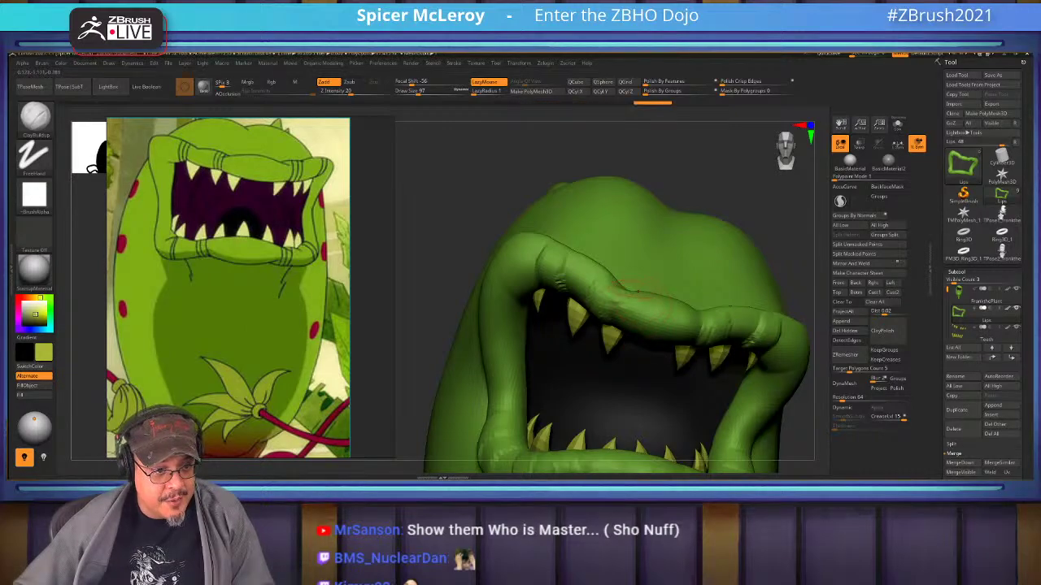
{"action": "right_click_drag", "start_coordinate": [641, 303], "coordinate": [604, 295]}
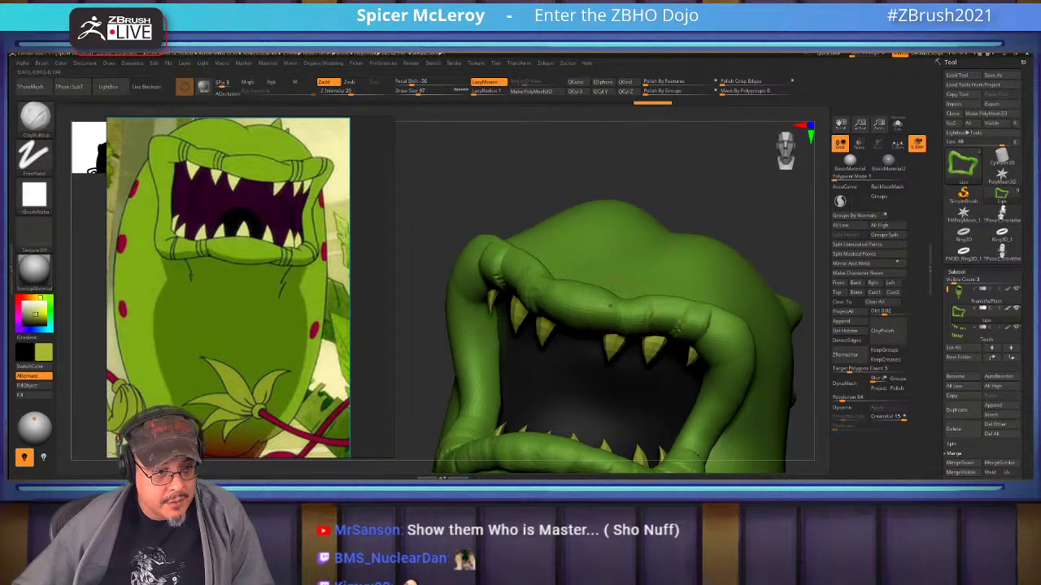
{"action": "right_click_drag", "start_coordinate": [626, 258], "coordinate": [624, 321]}
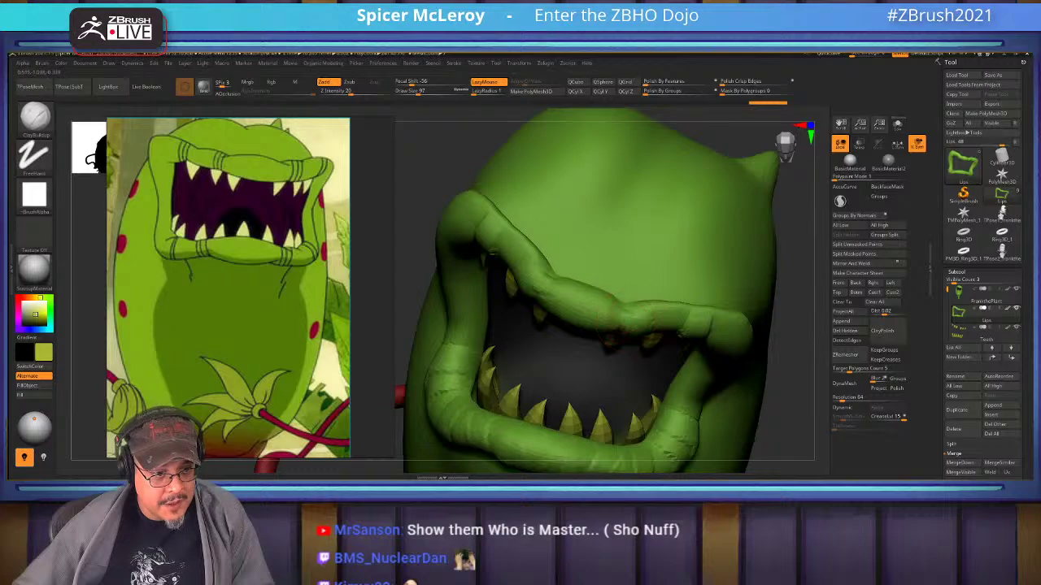
Carve creases between the folds of the upper lip with the DamStandard brush.
{"action": "key", "text": "b"}
{"action": "key", "text": "d"}
{"action": "key", "text": "s"}
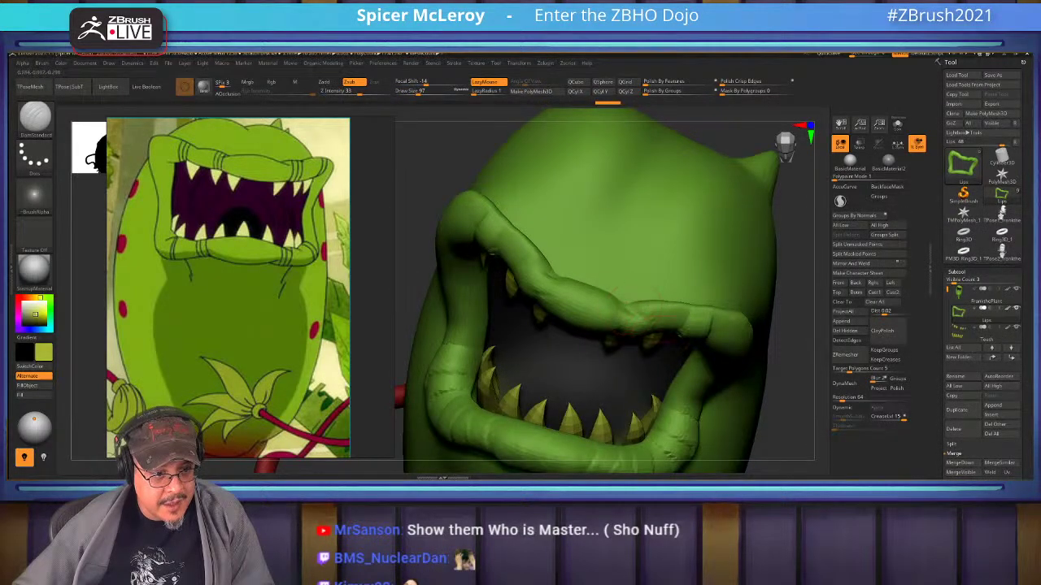
{"action": "left_click_drag", "start_coordinate": [648, 332], "coordinate": [627, 300]}
{"action": "mouse_move", "coordinate": [551, 275]}
{"action": "left_mouse_down"}
{"action": "mouse_move", "coordinate": [530, 269]}
{"action": "mouse_move", "coordinate": [544, 274]}
{"action": "left_mouse_up"}
{"action": "mouse_move", "coordinate": [543, 274]}
{"action": "right_mouse_down"}
{"action": "mouse_move", "coordinate": [538, 204]}
{"action": "mouse_move", "coordinate": [547, 277]}
{"action": "right_mouse_up"}
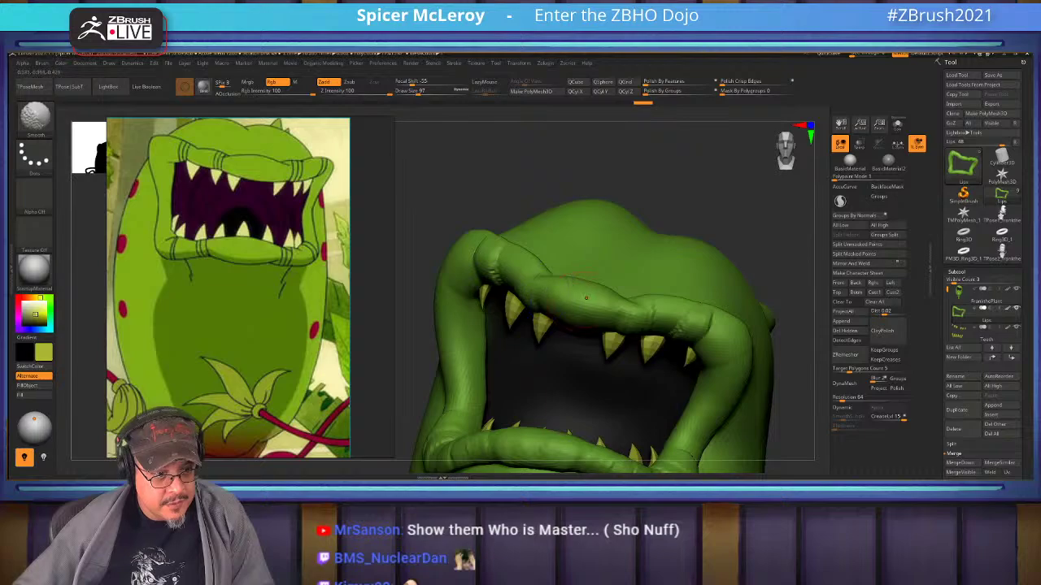
Smooth the central bulge of the upper lip and switch back to the ClayBuildup brush.
{"action": "left_click_drag", "start_coordinate": [586, 298], "coordinate": [580, 302], "text": "shift"}
{"action": "right_click_drag", "start_coordinate": [580, 302], "coordinate": [584, 273]}
{"action": "mouse_move", "coordinate": [590, 313]}
{"action": "left_mouse_down", "text": "shift"}
{"action": "mouse_move", "coordinate": [608, 325]}
{"action": "mouse_move", "coordinate": [598, 321]}
{"action": "left_mouse_up", "text": "shift"}
{"action": "mouse_move", "coordinate": [549, 297]}
{"action": "right_mouse_down"}
{"action": "mouse_move", "coordinate": [580, 315]}
{"action": "mouse_move", "coordinate": [511, 300]}
{"action": "mouse_move", "coordinate": [689, 336]}
{"action": "right_mouse_up"}
{"action": "key", "text": "b"}
{"action": "key", "text": "c"}
{"action": "key", "text": "b"}
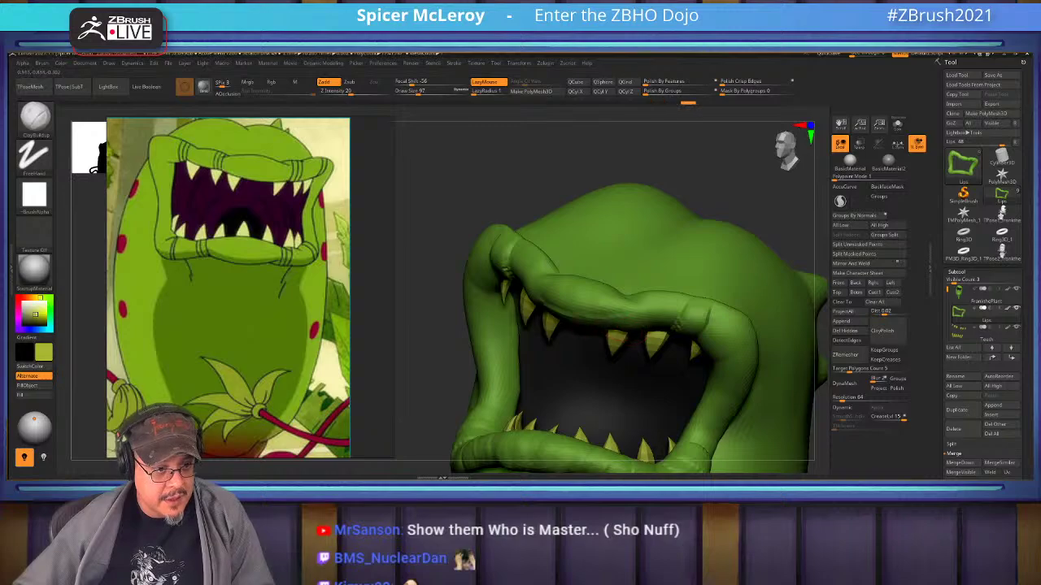
Build up more volume on the central bulge of the upper lip and smooth the strokes.
{"action": "left_click_drag", "start_coordinate": [600, 309], "coordinate": [581, 311]}
{"action": "right_click_drag", "start_coordinate": [590, 312], "coordinate": [525, 301]}
{"action": "left_click_drag", "start_coordinate": [525, 310], "coordinate": [545, 296]}
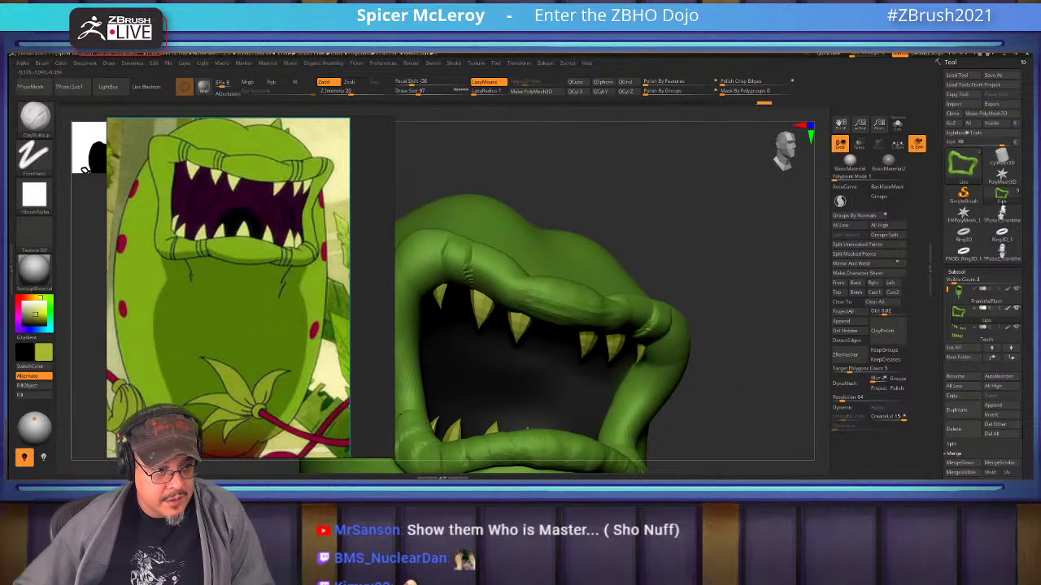
{"action": "key", "text": "shift"}
{"action": "right_click_drag", "start_coordinate": [569, 326], "coordinate": [488, 329]}
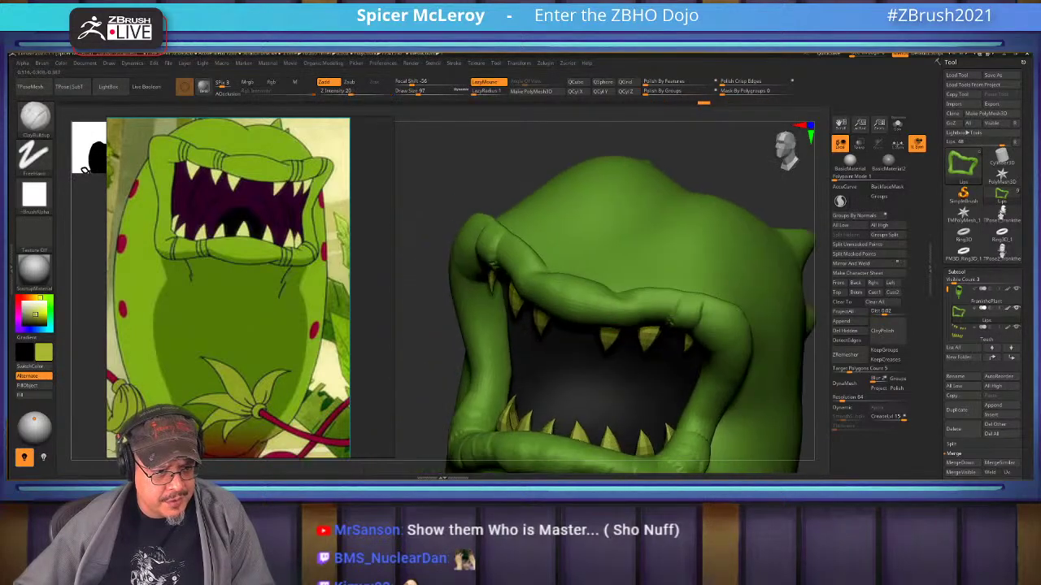
{"action": "left_click_drag", "start_coordinate": [479, 342], "coordinate": [479, 386], "text": "shift"}
{"action": "mouse_move", "coordinate": [480, 349]}
{"action": "right_mouse_down"}
{"action": "mouse_move", "coordinate": [549, 326]}
{"action": "mouse_move", "coordinate": [590, 334]}
{"action": "mouse_move", "coordinate": [599, 394]}
{"action": "mouse_move", "coordinate": [538, 413]}
{"action": "mouse_move", "coordinate": [541, 431]}
{"action": "mouse_move", "coordinate": [626, 407]}
{"action": "mouse_move", "coordinate": [616, 318]}
{"action": "right_mouse_up"}
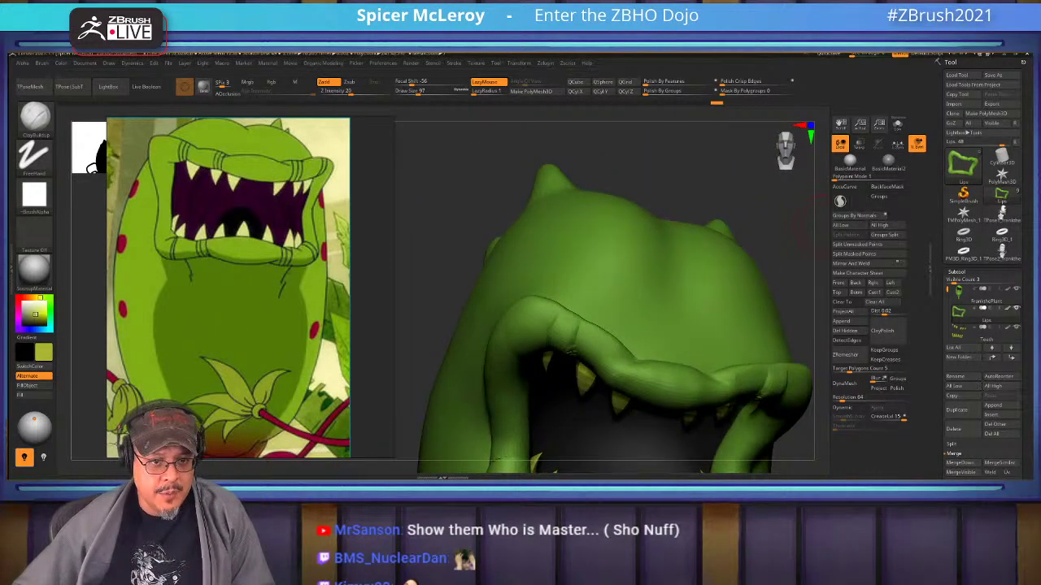
Enable BackfaceMask for the ClayBuildup brush, then refine and smooth the upper lip where it meets the head.
{"action": "left_click", "coordinate": [887, 187]}
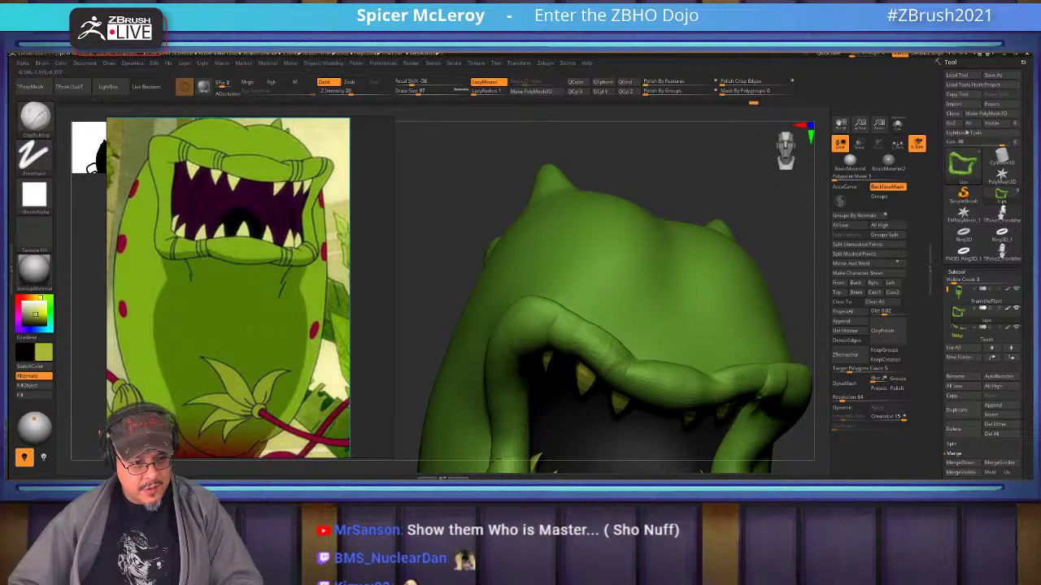
{"action": "left_click_drag", "start_coordinate": [732, 154], "coordinate": [700, 325]}
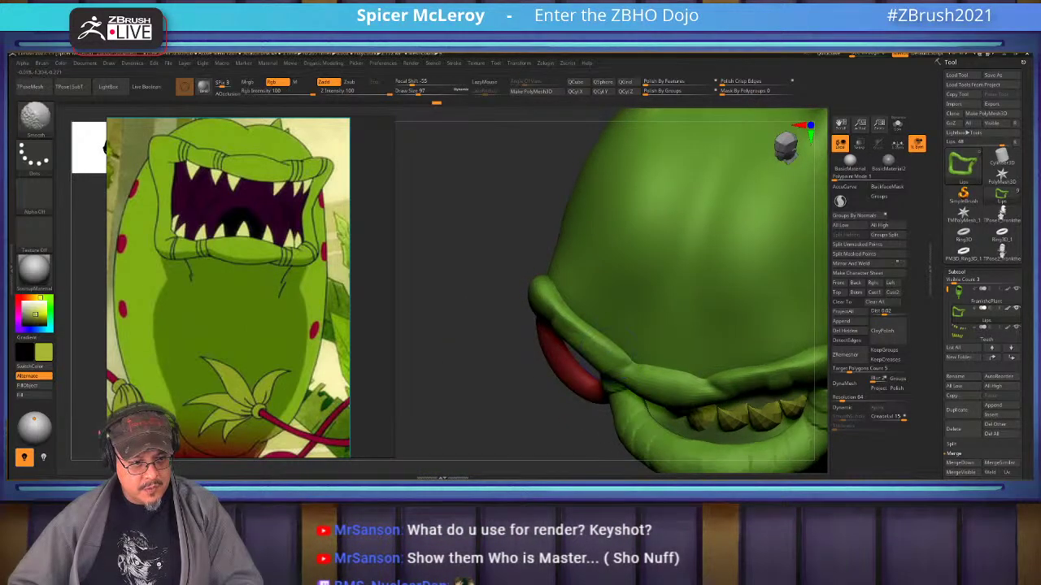
{"action": "mouse_move", "coordinate": [617, 353]}
{"action": "left_mouse_down"}
{"action": "mouse_move", "coordinate": [545, 291]}
{"action": "mouse_move", "coordinate": [624, 362]}
{"action": "left_mouse_up"}
{"action": "left_click_drag", "start_coordinate": [471, 342], "coordinate": [488, 253]}
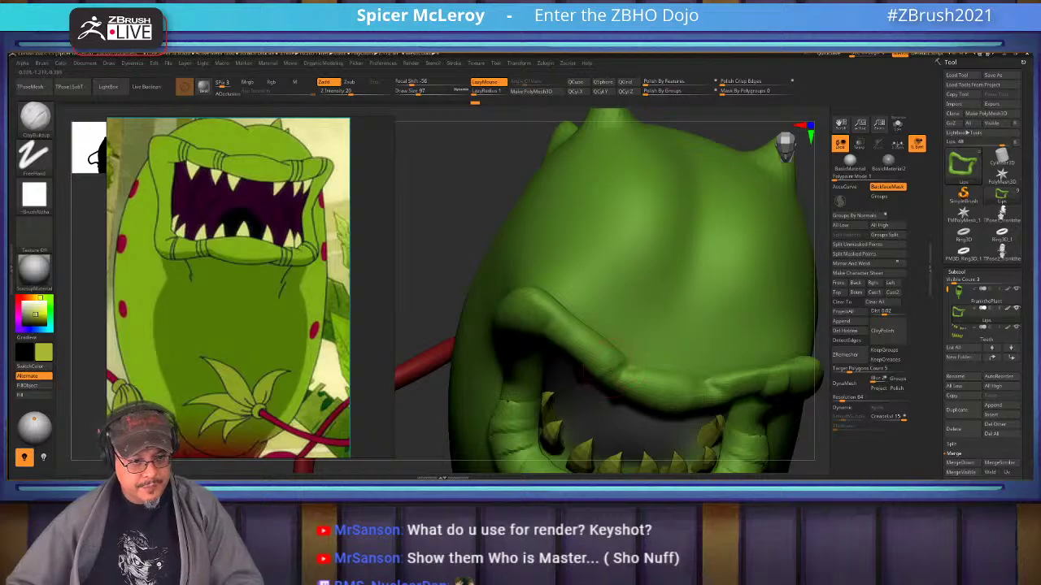
{"action": "mouse_move", "coordinate": [556, 334]}
{"action": "left_mouse_down", "text": "shift"}
{"action": "mouse_move", "coordinate": [584, 324]}
{"action": "mouse_move", "coordinate": [600, 334]}
{"action": "left_mouse_up", "text": "shift"}
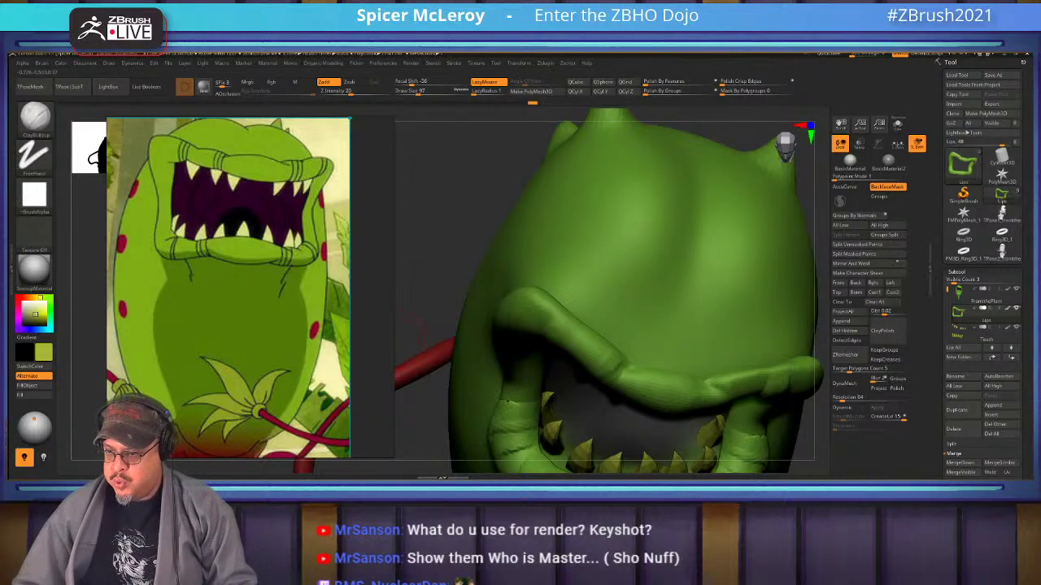
Build up the side section of the lips below the upper mouth corner with ClayBuildup and smooth the strokes.
{"action": "left_click_drag", "start_coordinate": [411, 275], "coordinate": [472, 267]}
{"action": "left_click_drag", "start_coordinate": [732, 357], "coordinate": [646, 255], "text": "alt"}
{"action": "mouse_move", "coordinate": [618, 309]}
{"action": "left_mouse_down", "text": "alt"}
{"action": "mouse_move", "coordinate": [724, 244]}
{"action": "mouse_move", "coordinate": [723, 317]}
{"action": "mouse_move", "coordinate": [768, 349]}
{"action": "mouse_move", "coordinate": [775, 315]}
{"action": "mouse_move", "coordinate": [774, 358]}
{"action": "mouse_move", "coordinate": [757, 301]}
{"action": "mouse_move", "coordinate": [787, 333]}
{"action": "left_mouse_up", "text": "alt"}
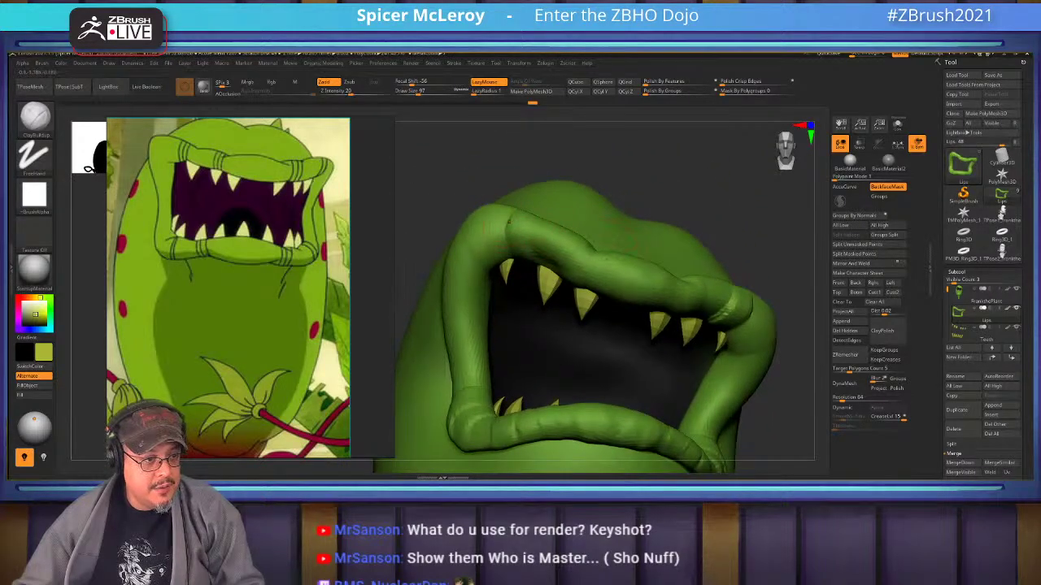
{"action": "mouse_move", "coordinate": [493, 227]}
{"action": "left_mouse_down"}
{"action": "mouse_move", "coordinate": [474, 241]}
{"action": "mouse_move", "coordinate": [532, 248]}
{"action": "mouse_move", "coordinate": [511, 245]}
{"action": "left_mouse_up"}
{"action": "mouse_move", "coordinate": [549, 322]}
{"action": "right_mouse_down"}
{"action": "mouse_move", "coordinate": [538, 285]}
{"action": "mouse_move", "coordinate": [492, 268]}
{"action": "right_mouse_up"}
{"action": "left_click_drag", "start_coordinate": [492, 268], "coordinate": [515, 261]}
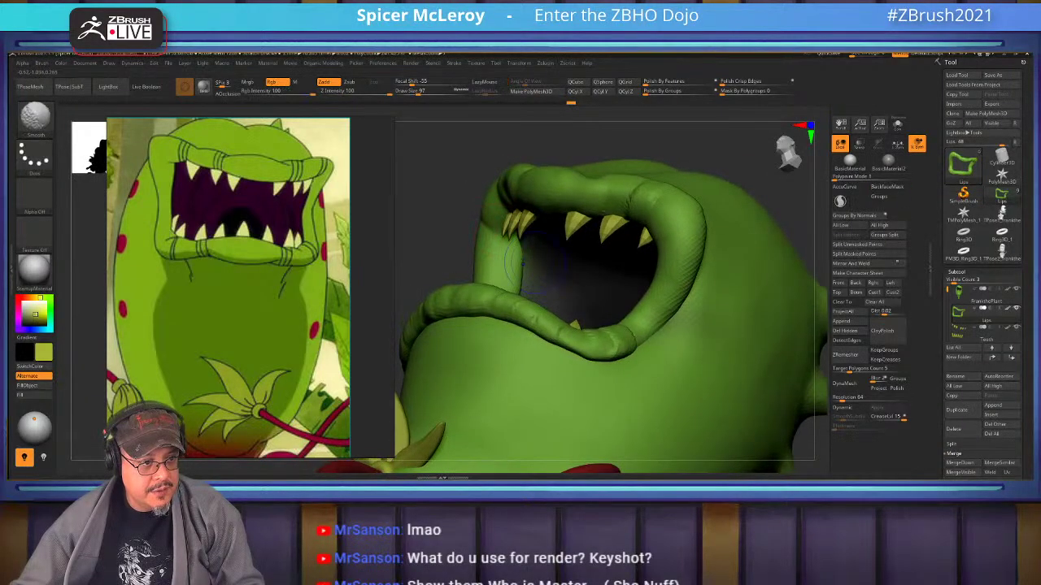
{"action": "key", "text": "shift"}
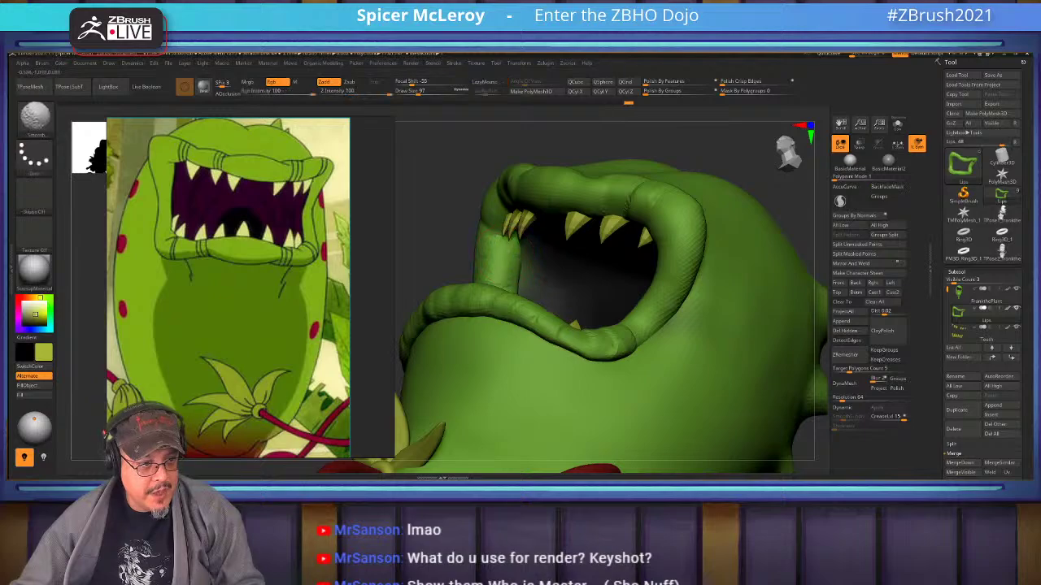
{"action": "left_click_drag", "start_coordinate": [504, 262], "coordinate": [498, 283], "text": "shift"}
{"action": "right_click_drag", "start_coordinate": [498, 283], "coordinate": [512, 339]}
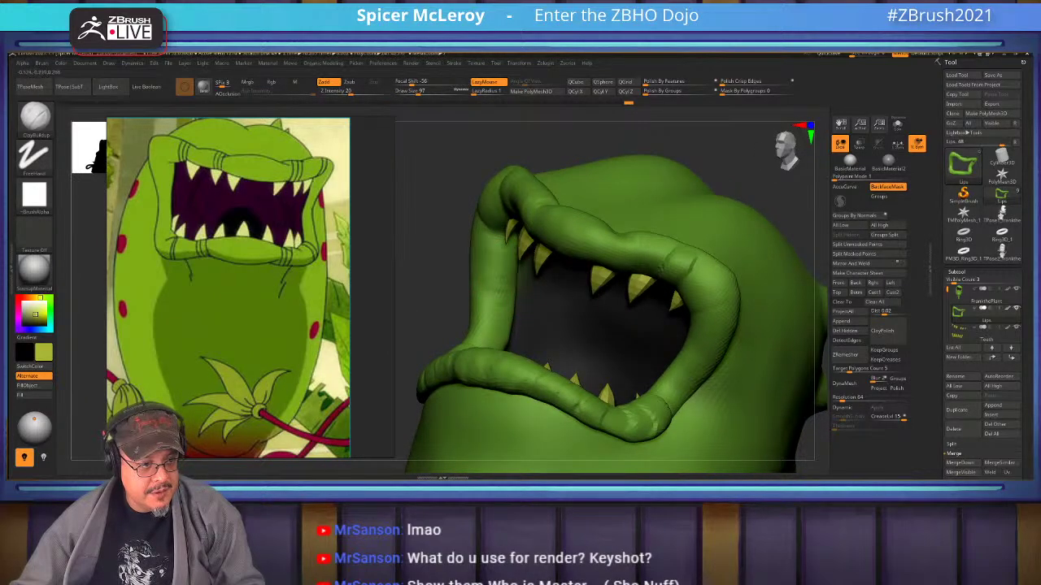
Refine the same side of the lips down toward the lower mouth corner, smoothing the added clay.
{"action": "key", "text": "shift"}
{"action": "right_click_drag", "start_coordinate": [435, 244], "coordinate": [488, 263]}
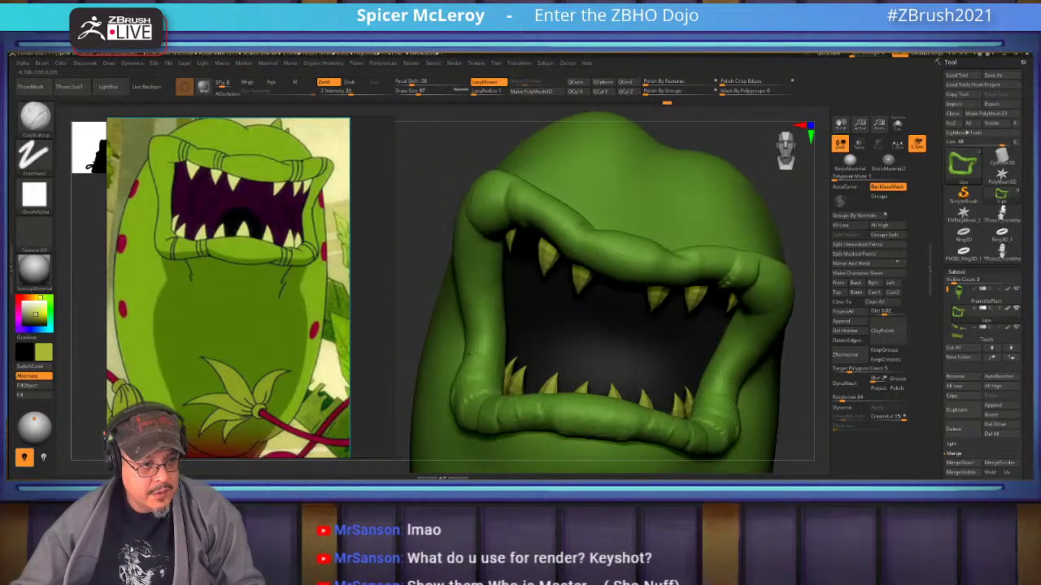
{"action": "key", "text": "shift"}
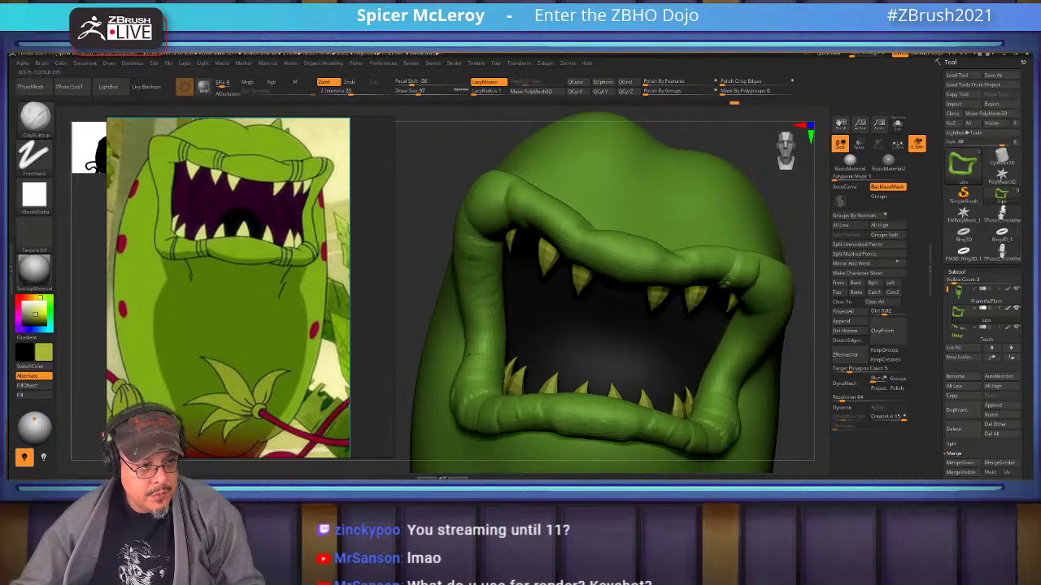
{"action": "key", "text": "shift"}
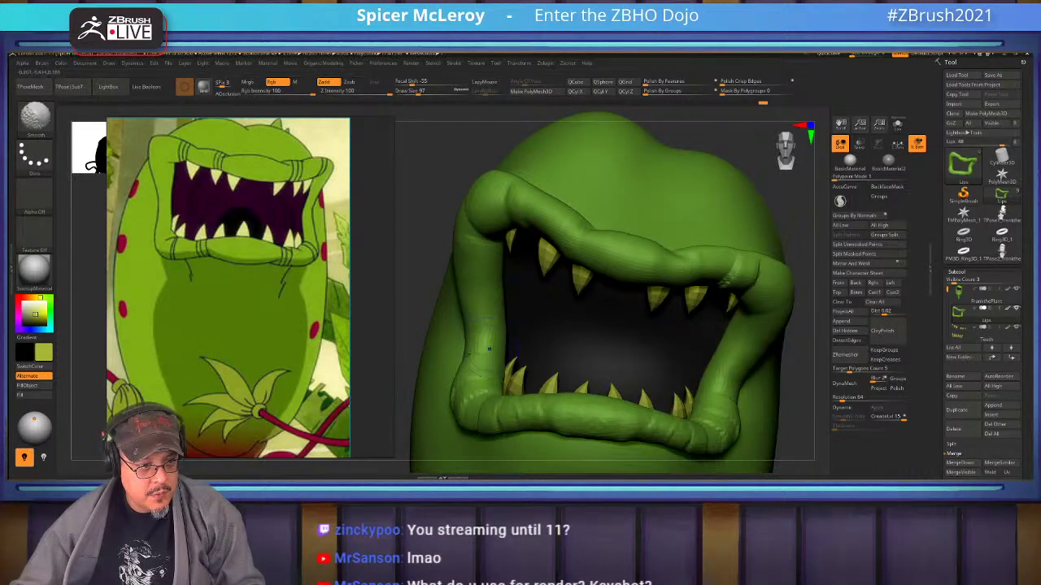
{"action": "key", "text": "f"}
{"action": "left_click_drag", "start_coordinate": [599, 244], "coordinate": [651, 407], "text": "alt"}
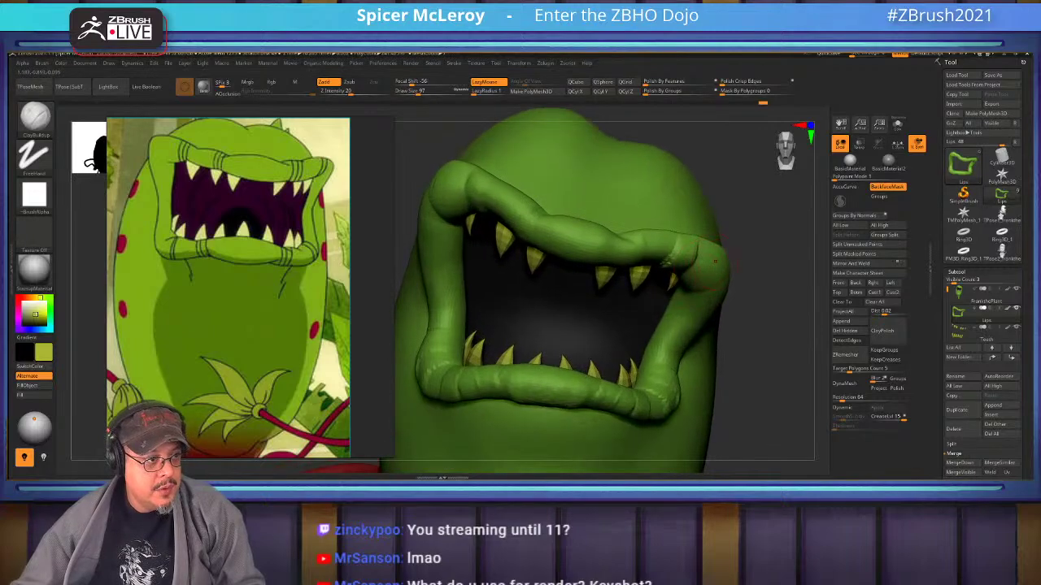
Sculpt the upper lip fold near the opposite mouth corner and smooth its transition.
{"action": "left_click_drag", "start_coordinate": [762, 290], "coordinate": [690, 213], "text": "alt"}
{"action": "left_click_drag", "start_coordinate": [656, 245], "coordinate": [636, 252]}
{"action": "right_click_drag", "start_coordinate": [635, 224], "coordinate": [560, 253]}
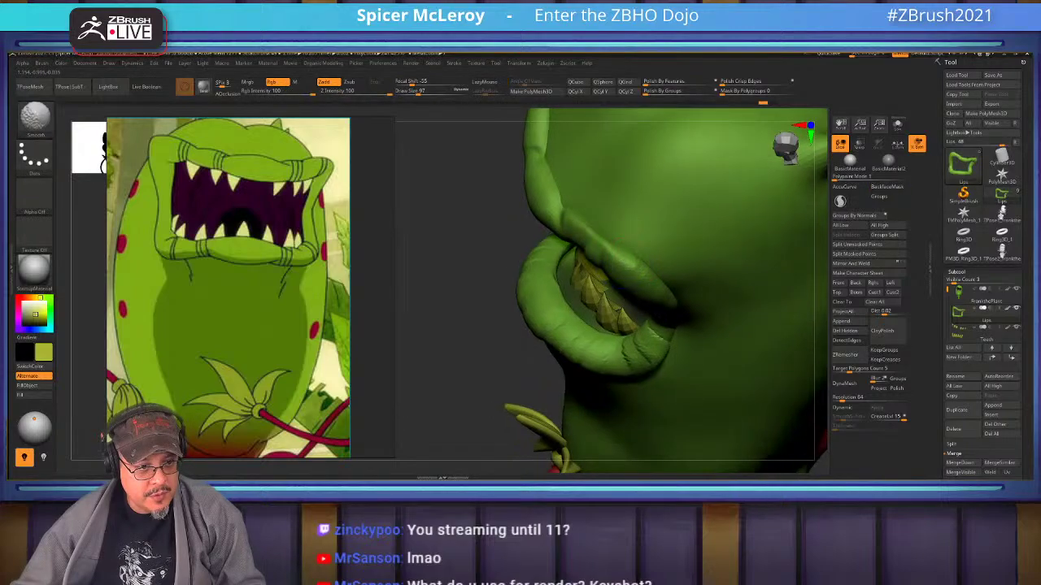
{"action": "left_click_drag", "start_coordinate": [587, 227], "coordinate": [593, 233], "text": "shift"}
{"action": "right_click_drag", "start_coordinate": [587, 236], "coordinate": [642, 218]}
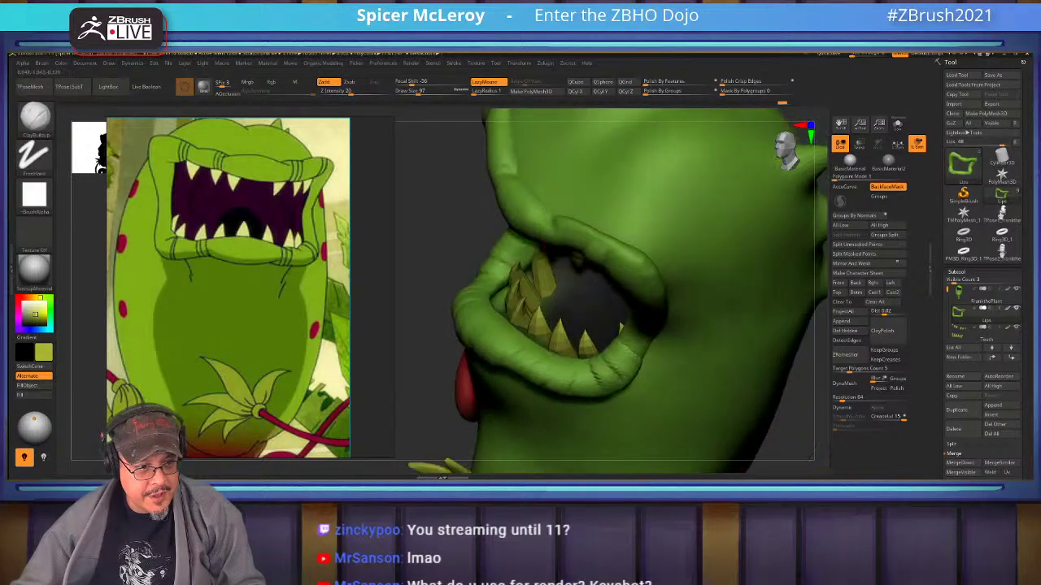
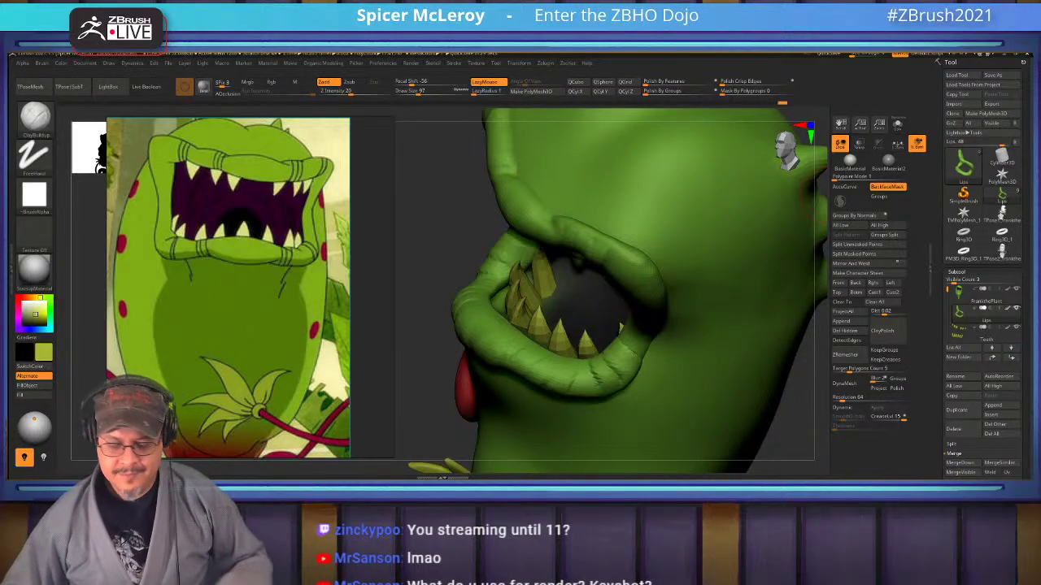
Add clay to the lower mouth corner and lower lip, then smooth the strokes from the side.
{"action": "right_click_drag", "start_coordinate": [431, 313], "coordinate": [520, 310]}
{"action": "key", "text": "f"}
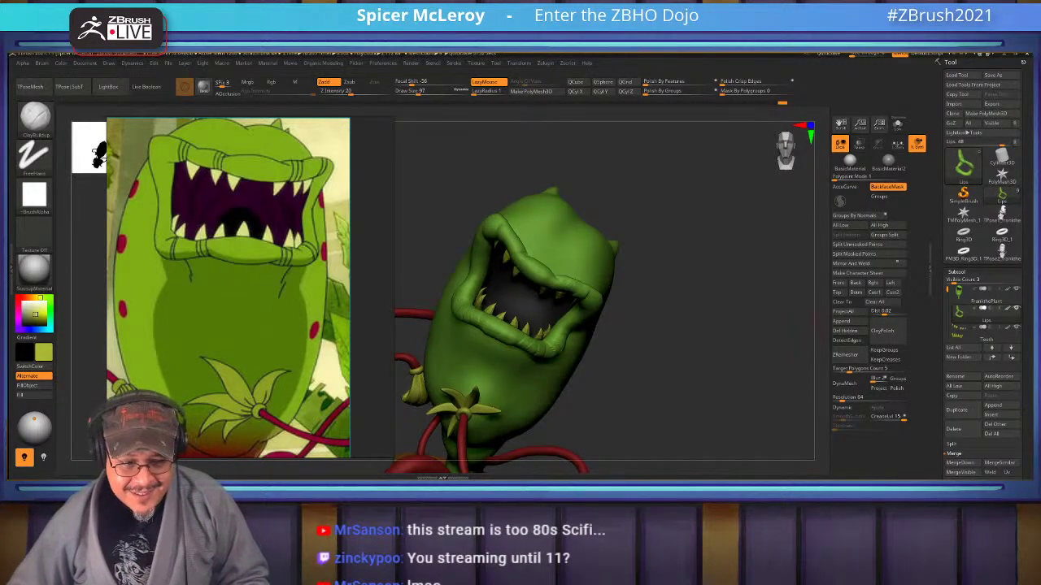
{"action": "left_click_drag", "start_coordinate": [752, 325], "coordinate": [715, 378]}
{"action": "mouse_move", "coordinate": [667, 284]}
{"action": "left_mouse_down"}
{"action": "mouse_move", "coordinate": [601, 270]}
{"action": "mouse_move", "coordinate": [545, 299]}
{"action": "left_mouse_up"}
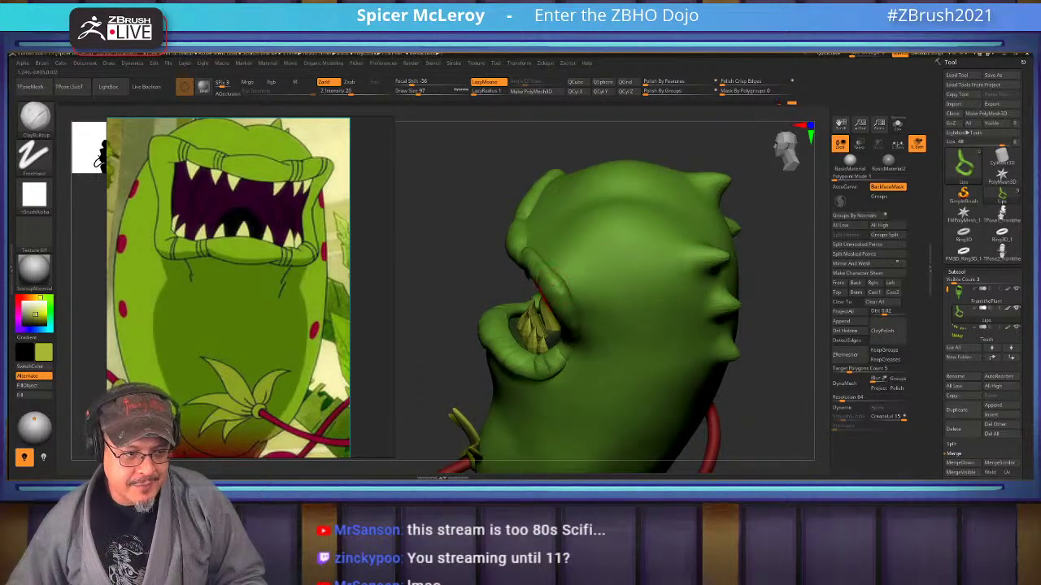
{"action": "left_click_drag", "start_coordinate": [460, 287], "coordinate": [610, 280]}
{"action": "mouse_move", "coordinate": [699, 203]}
{"action": "left_mouse_down", "text": "alt"}
{"action": "mouse_move", "coordinate": [698, 255]}
{"action": "mouse_move", "coordinate": [554, 266]}
{"action": "left_mouse_up", "text": "alt"}
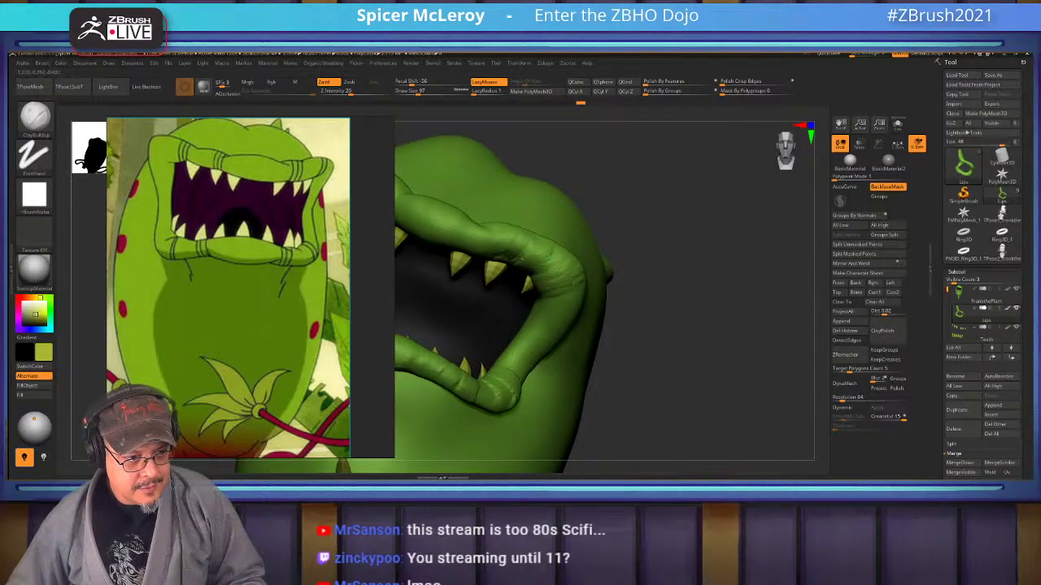
{"action": "left_click_drag", "start_coordinate": [490, 387], "coordinate": [506, 394]}
{"action": "mouse_move", "coordinate": [650, 325]}
{"action": "left_mouse_down"}
{"action": "mouse_move", "coordinate": [706, 305]}
{"action": "mouse_move", "coordinate": [761, 303]}
{"action": "left_mouse_up"}
{"action": "left_click_drag", "start_coordinate": [655, 270], "coordinate": [668, 266]}
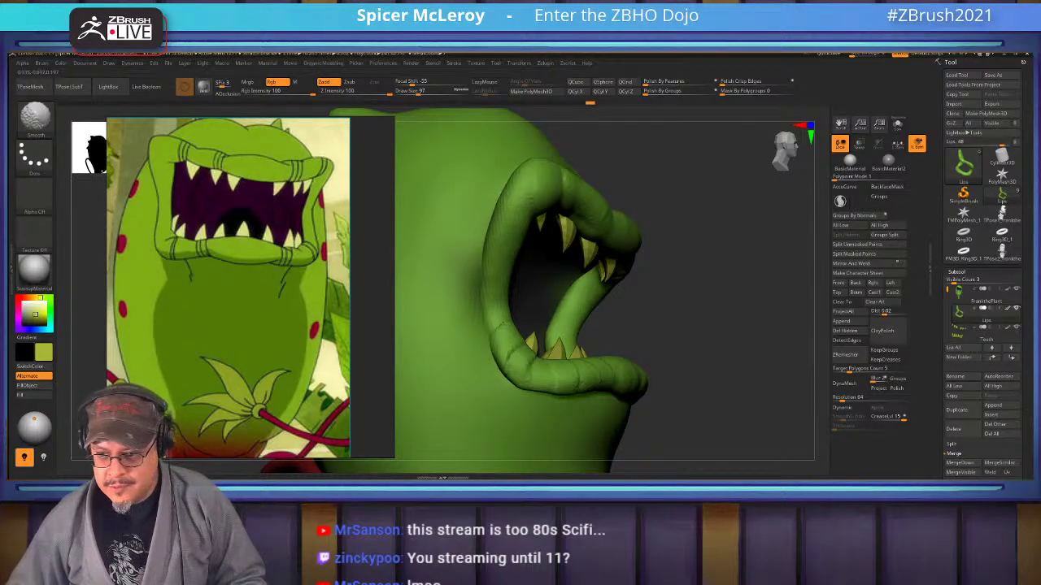
{"action": "mouse_move", "coordinate": [683, 281]}
{"action": "left_mouse_down"}
{"action": "mouse_move", "coordinate": [691, 313]}
{"action": "mouse_move", "coordinate": [695, 297]}
{"action": "left_mouse_up"}
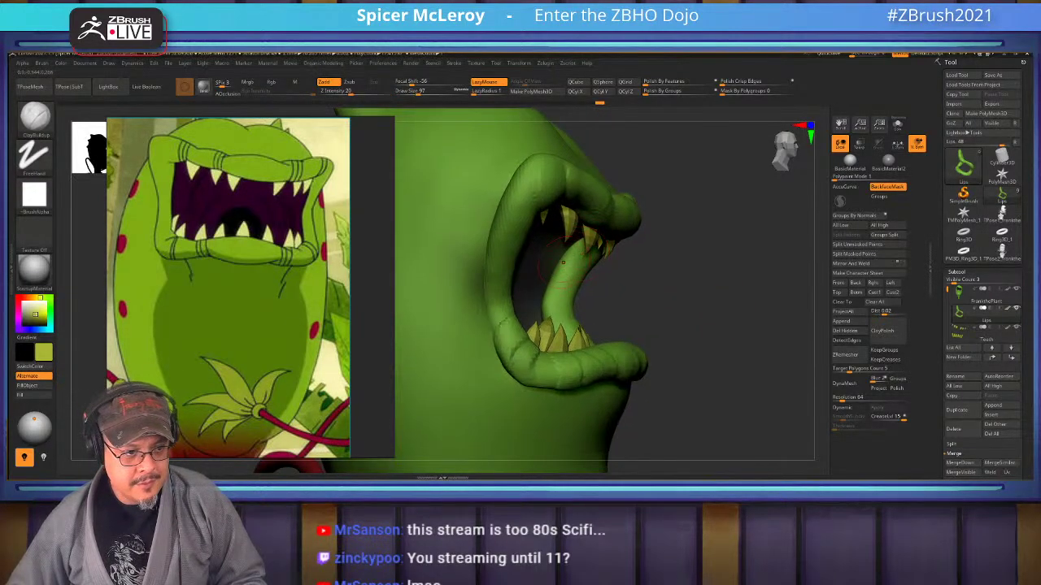
{"action": "left_click_drag", "start_coordinate": [561, 360], "coordinate": [559, 379]}
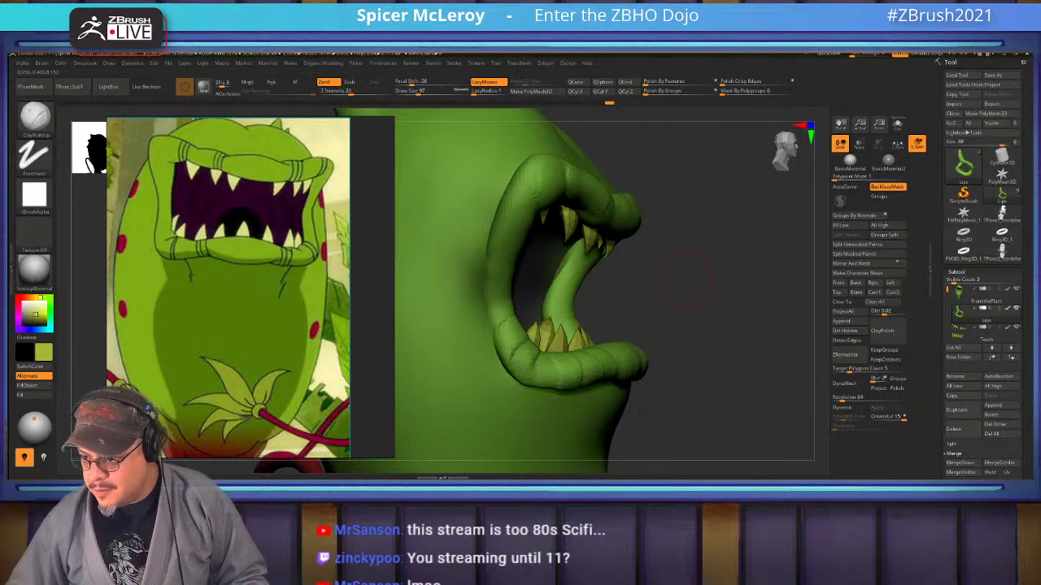
{"action": "mouse_move", "coordinate": [688, 280]}
{"action": "left_mouse_down"}
{"action": "mouse_move", "coordinate": [701, 313]}
{"action": "mouse_move", "coordinate": [672, 322]}
{"action": "mouse_move", "coordinate": [660, 312]}
{"action": "mouse_move", "coordinate": [668, 280]}
{"action": "mouse_move", "coordinate": [653, 244]}
{"action": "mouse_move", "coordinate": [686, 261]}
{"action": "mouse_move", "coordinate": [660, 268]}
{"action": "left_mouse_up"}
Reshape the vertical side sections of the Lips subtool with the Move brush, checking their profile from both sides.
{"action": "key", "text": "b"}
{"action": "key", "text": "m"}
{"action": "key", "text": "v"}
{"action": "key", "text": "s"}
{"action": "left_click_drag", "start_coordinate": [556, 314], "coordinate": [558, 315]}
{"action": "left_click_drag", "start_coordinate": [563, 309], "coordinate": [556, 307]}
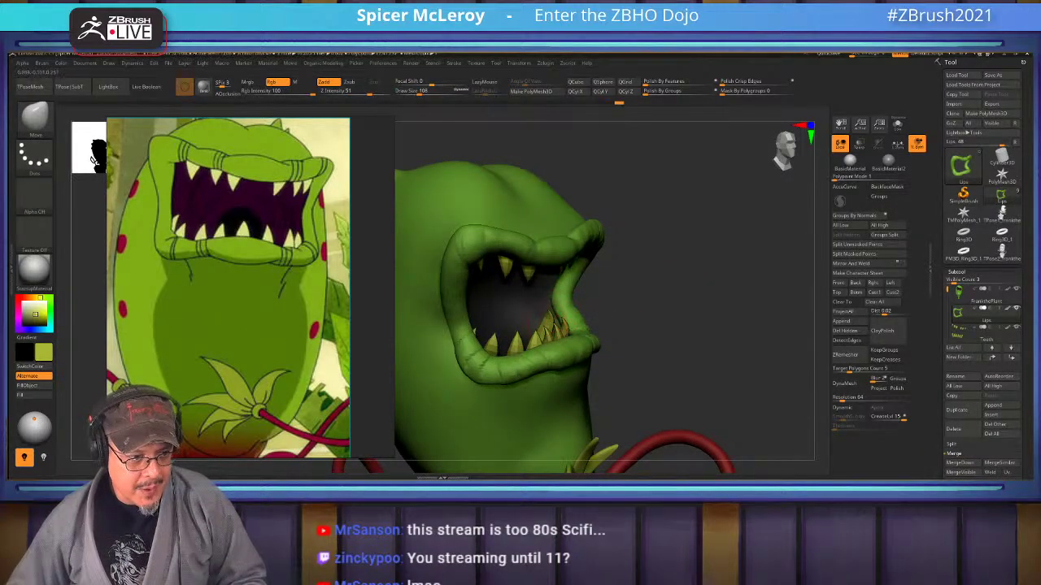
{"action": "left_click", "coordinate": [555, 327], "text": "alt"}
{"action": "left_click_drag", "start_coordinate": [654, 317], "coordinate": [700, 349]}
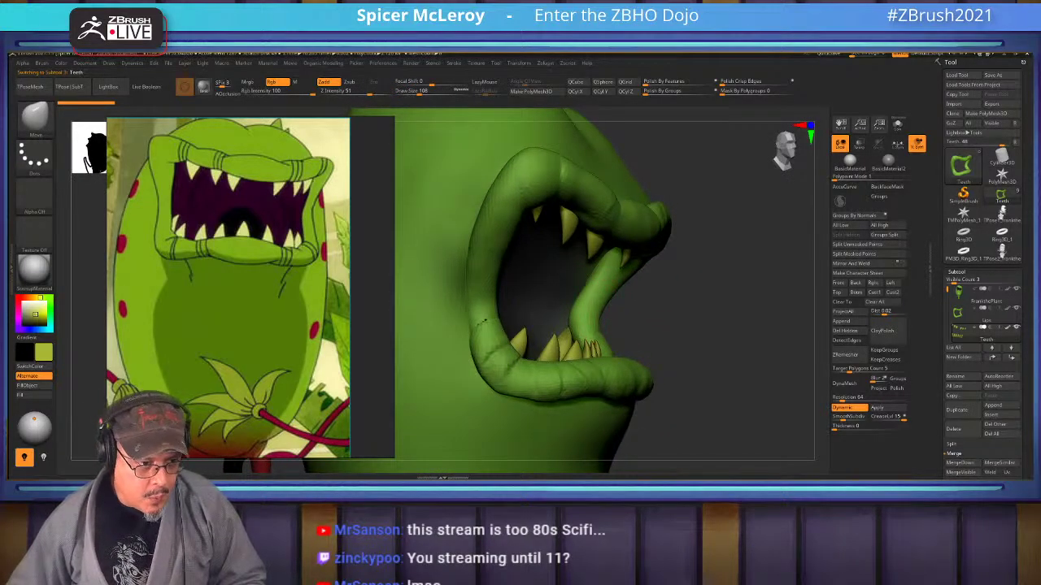
{"action": "left_click", "coordinate": [601, 302], "text": "alt"}
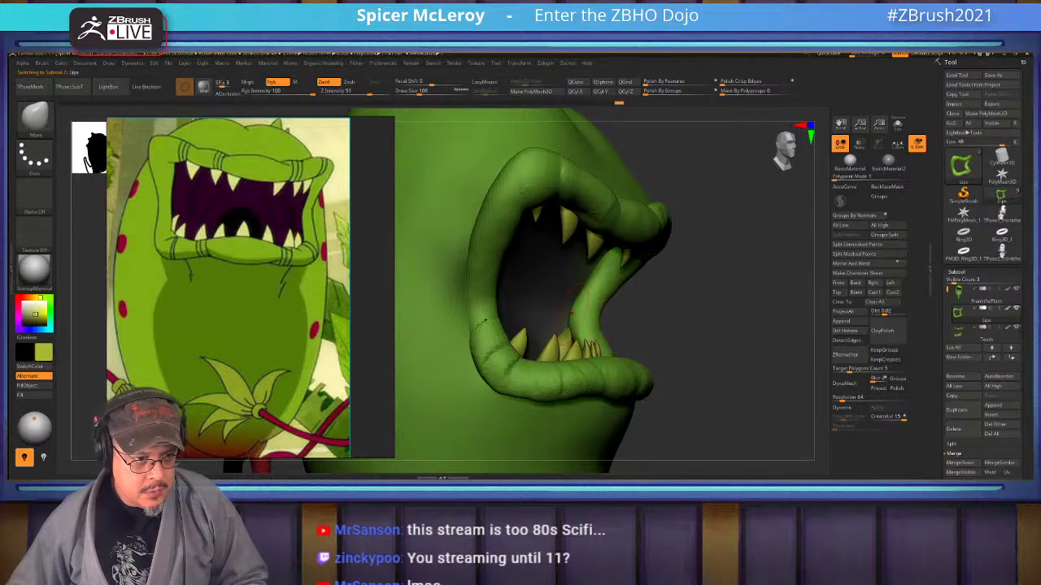
{"action": "mouse_move", "coordinate": [716, 325]}
{"action": "left_mouse_down"}
{"action": "mouse_move", "coordinate": [480, 326]}
{"action": "mouse_move", "coordinate": [602, 326]}
{"action": "mouse_move", "coordinate": [516, 313]}
{"action": "left_mouse_up"}
{"action": "mouse_move", "coordinate": [608, 285]}
{"action": "left_mouse_down"}
{"action": "mouse_move", "coordinate": [590, 293]}
{"action": "mouse_move", "coordinate": [601, 314]}
{"action": "mouse_move", "coordinate": [590, 285]}
{"action": "left_mouse_up"}
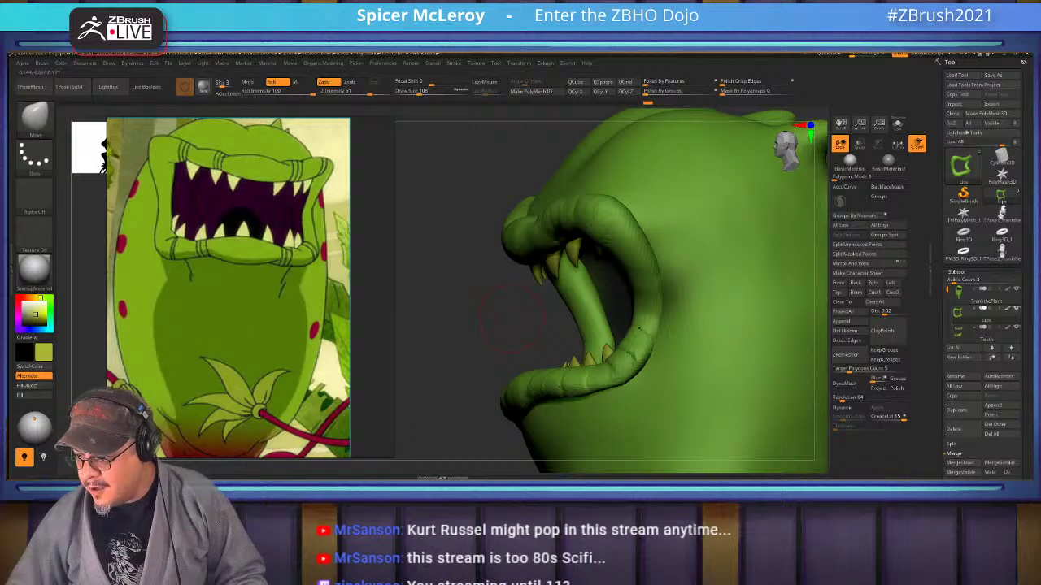
Switch to the ClayBuildup brush, add volume to the inner side section of the lips beside the upper teeth, and smooth it.
{"action": "left_click_drag", "start_coordinate": [509, 325], "coordinate": [756, 407]}
{"action": "key", "text": "f"}
{"action": "mouse_move", "coordinate": [423, 228]}
{"action": "left_mouse_down", "text": "alt"}
{"action": "mouse_move", "coordinate": [603, 269]}
{"action": "mouse_move", "coordinate": [619, 340]}
{"action": "left_mouse_up", "text": "alt"}
{"action": "left_click_drag", "start_coordinate": [488, 325], "coordinate": [561, 325]}
{"action": "key", "text": "b"}
{"action": "key", "text": "c"}
{"action": "key", "text": "b"}
{"action": "mouse_move", "coordinate": [488, 325]}
{"action": "left_mouse_down"}
{"action": "mouse_move", "coordinate": [544, 313]}
{"action": "mouse_move", "coordinate": [569, 292]}
{"action": "left_mouse_up"}
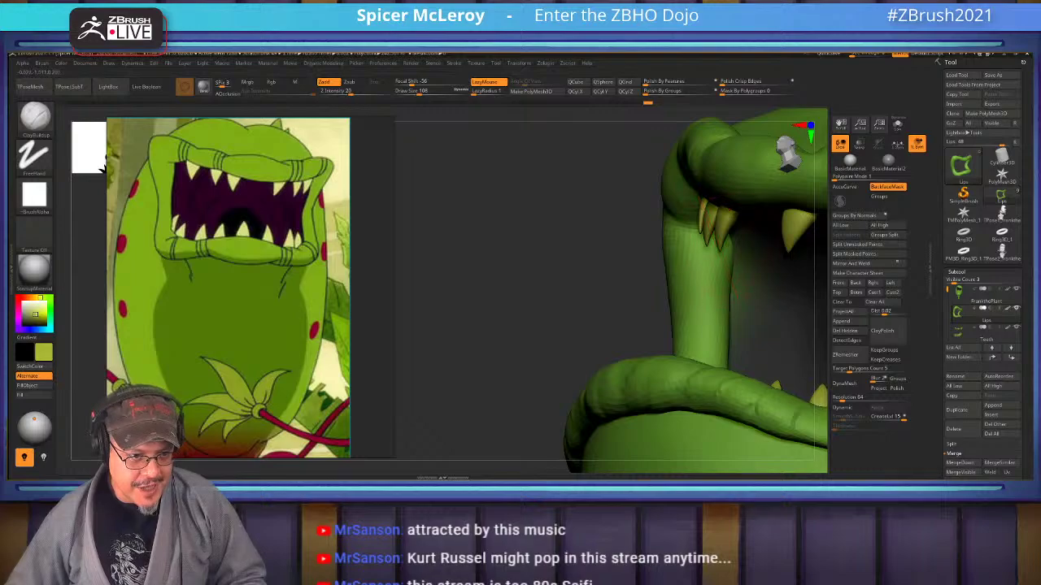
{"action": "mouse_move", "coordinate": [726, 268]}
{"action": "left_mouse_down"}
{"action": "mouse_move", "coordinate": [681, 274]}
{"action": "mouse_move", "coordinate": [719, 249]}
{"action": "left_mouse_up"}
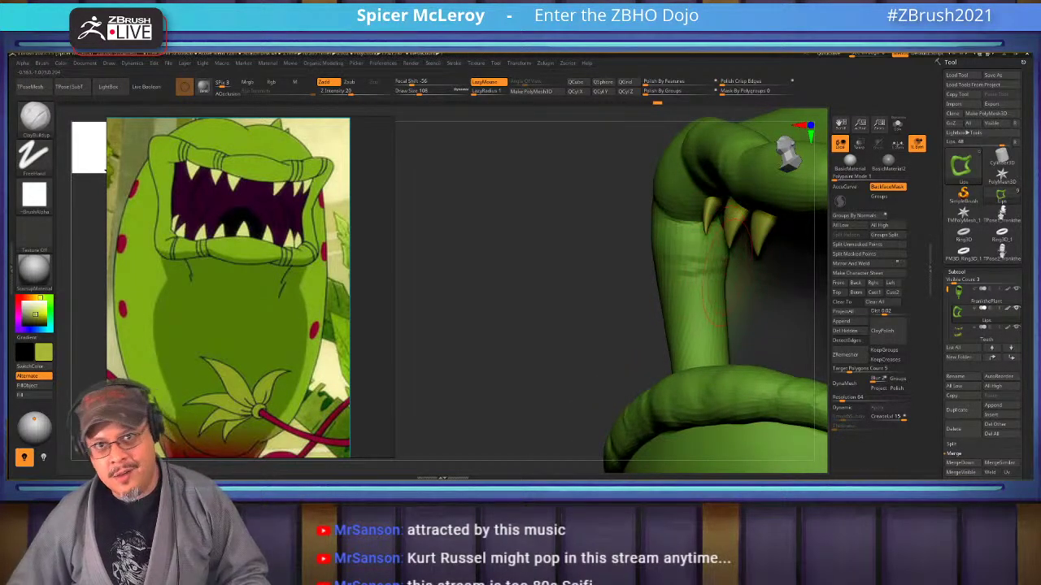
{"action": "mouse_move", "coordinate": [719, 275]}
{"action": "left_mouse_down"}
{"action": "mouse_move", "coordinate": [692, 288]}
{"action": "mouse_move", "coordinate": [704, 317]}
{"action": "left_mouse_up"}
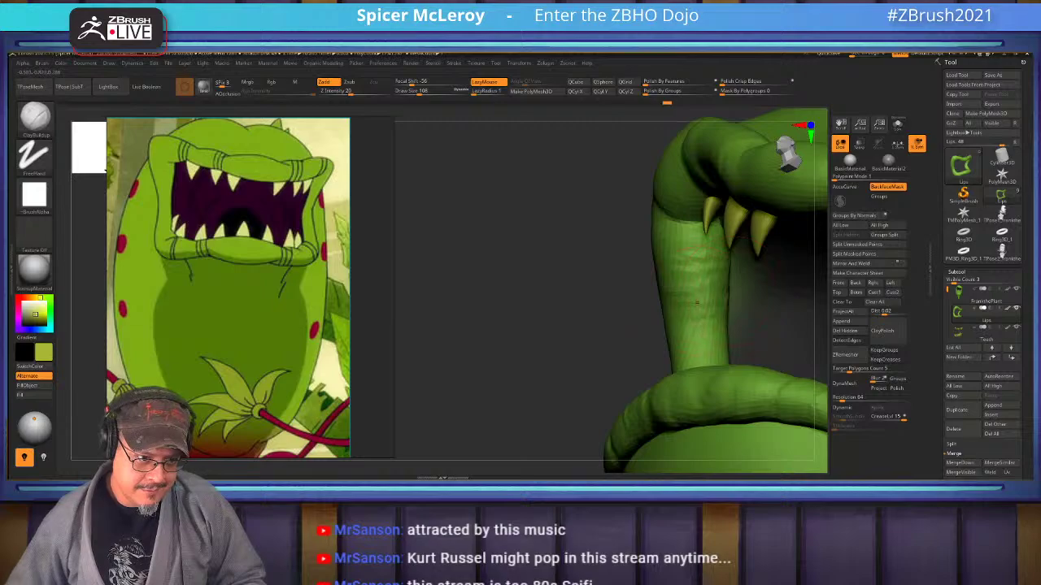
{"action": "left_click_drag", "start_coordinate": [696, 255], "coordinate": [693, 274], "text": "shift"}
Build up the opposite side of the lips below the upper corner and smooth it into the surrounding folds.
{"action": "left_click_drag", "start_coordinate": [521, 285], "coordinate": [651, 286]}
{"action": "left_click_drag", "start_coordinate": [781, 293], "coordinate": [529, 296], "text": "alt"}
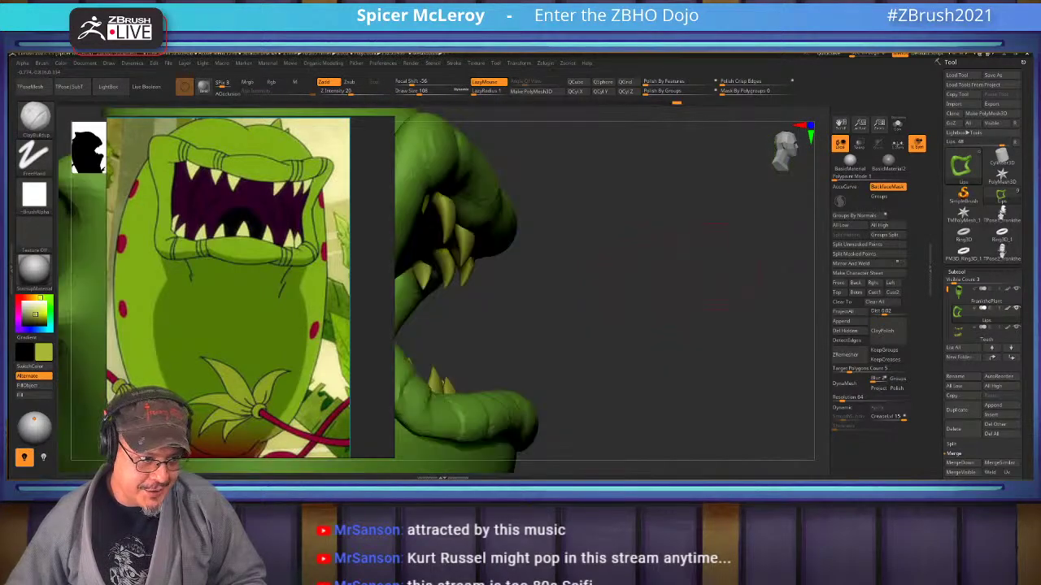
{"action": "left_click_drag", "start_coordinate": [732, 301], "coordinate": [618, 301]}
{"action": "mouse_move", "coordinate": [731, 325]}
{"action": "left_mouse_down"}
{"action": "mouse_move", "coordinate": [724, 288]}
{"action": "mouse_move", "coordinate": [699, 281]}
{"action": "mouse_move", "coordinate": [734, 232]}
{"action": "mouse_move", "coordinate": [557, 306]}
{"action": "mouse_move", "coordinate": [560, 316]}
{"action": "left_mouse_up"}
{"action": "mouse_move", "coordinate": [570, 266]}
{"action": "left_mouse_down", "text": "alt"}
{"action": "mouse_move", "coordinate": [580, 288]}
{"action": "mouse_move", "coordinate": [543, 341]}
{"action": "left_mouse_up", "text": "alt"}
{"action": "left_click_drag", "start_coordinate": [569, 301], "coordinate": [539, 351]}
{"action": "left_click_drag", "start_coordinate": [587, 286], "coordinate": [555, 337], "text": "shift"}
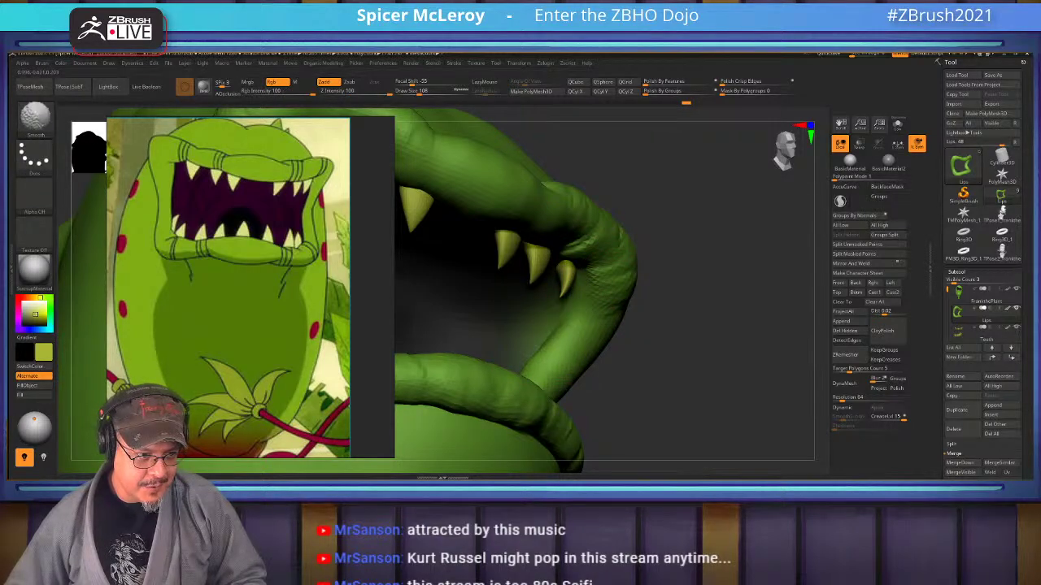
{"action": "mouse_move", "coordinate": [576, 286]}
{"action": "left_mouse_down"}
{"action": "mouse_move", "coordinate": [597, 289]}
{"action": "mouse_move", "coordinate": [570, 314]}
{"action": "mouse_move", "coordinate": [605, 278]}
{"action": "left_mouse_up"}
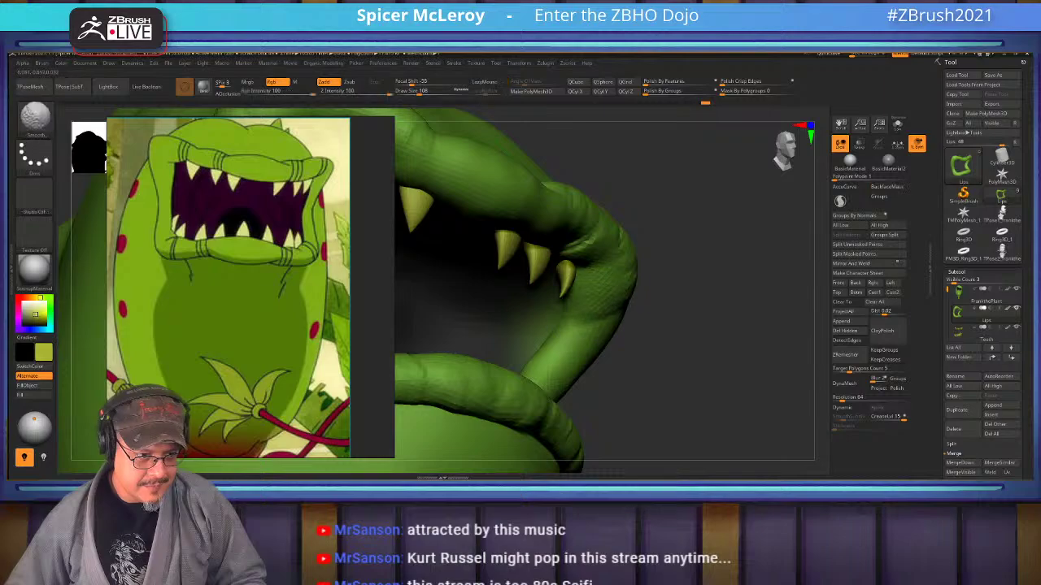
{"action": "left_click_drag", "start_coordinate": [700, 276], "coordinate": [744, 346]}
{"action": "left_click_drag", "start_coordinate": [716, 309], "coordinate": [732, 302]}
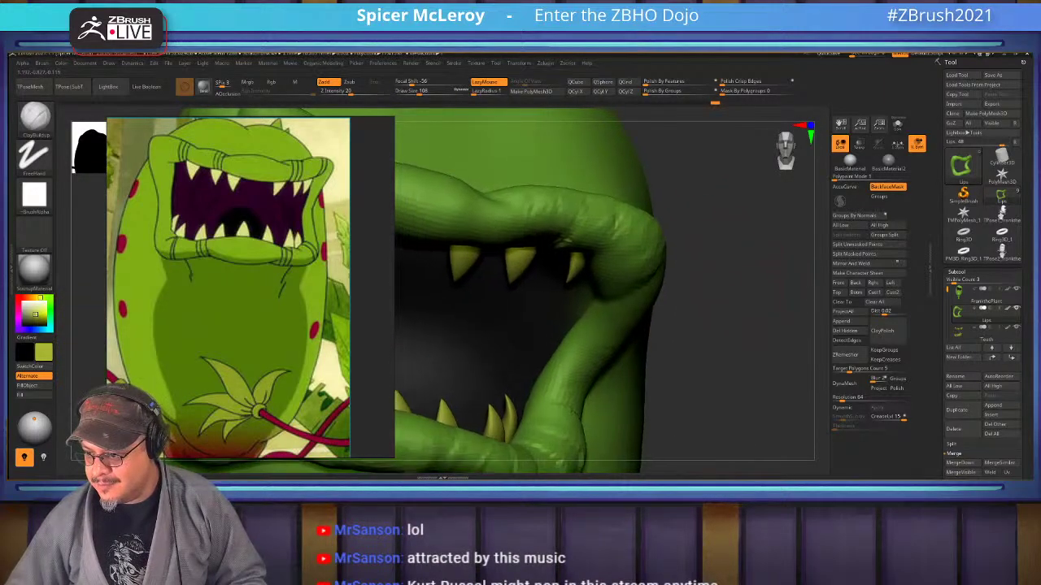
{"action": "left_click_drag", "start_coordinate": [723, 341], "coordinate": [777, 278], "text": "alt"}
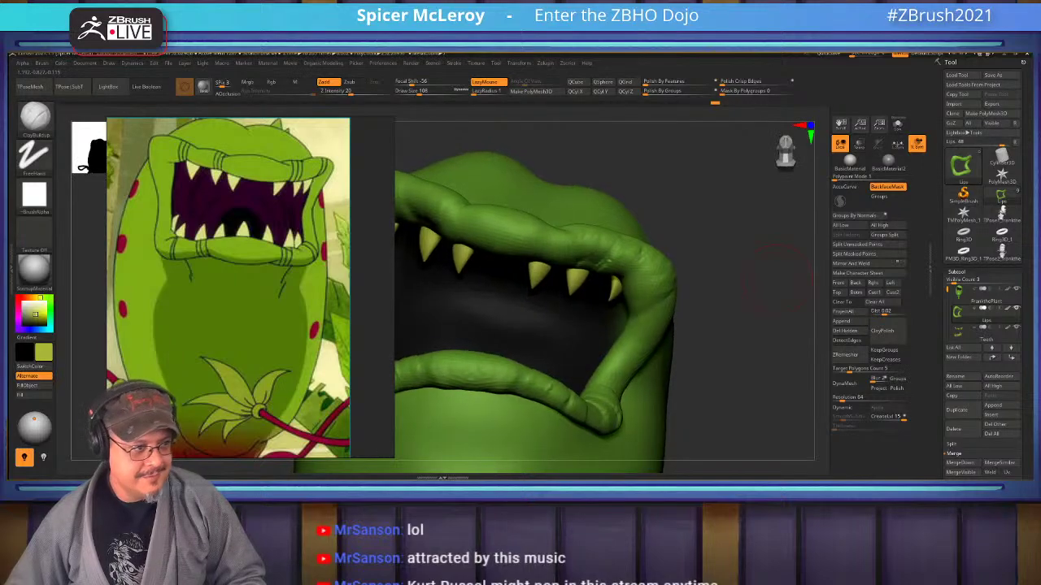
Reshape the lip corner beside the upper teeth with the Move brush and smooth it.
{"action": "key", "text": "b"}
{"action": "key", "text": "m"}
{"action": "key", "text": "v"}
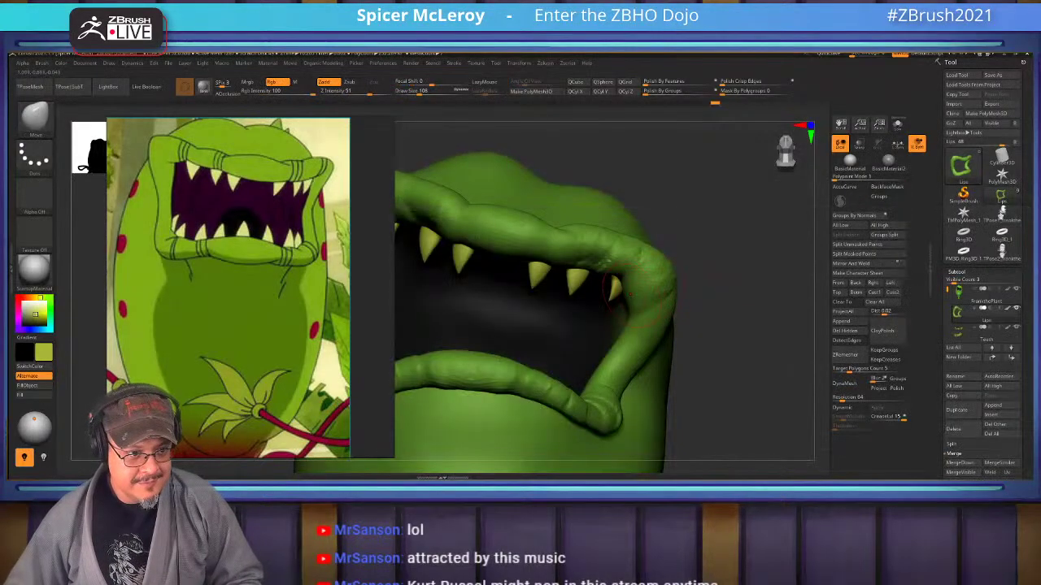
{"action": "left_click_drag", "start_coordinate": [634, 292], "coordinate": [639, 290]}
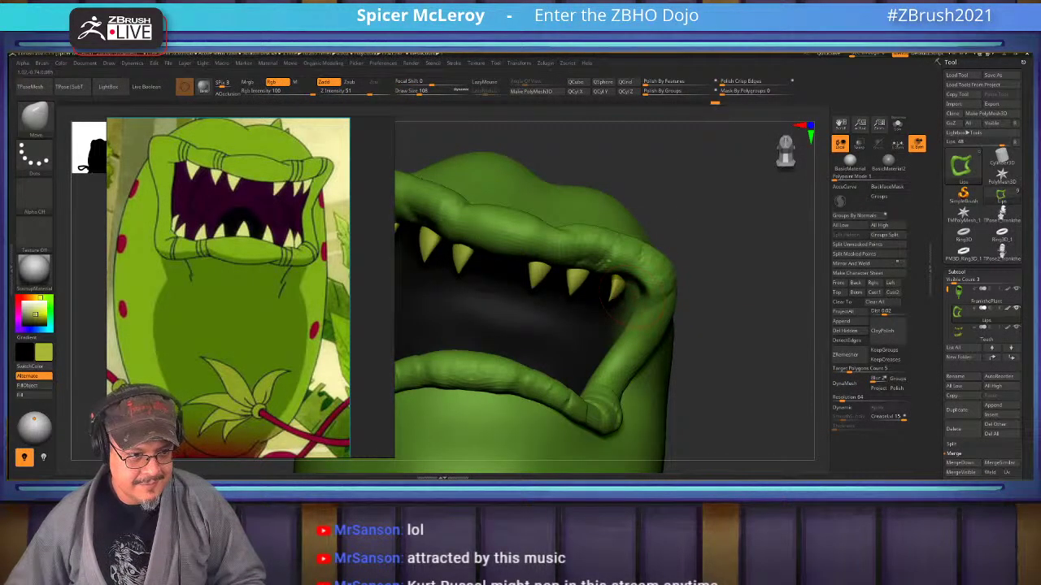
{"action": "key", "text": "shift"}
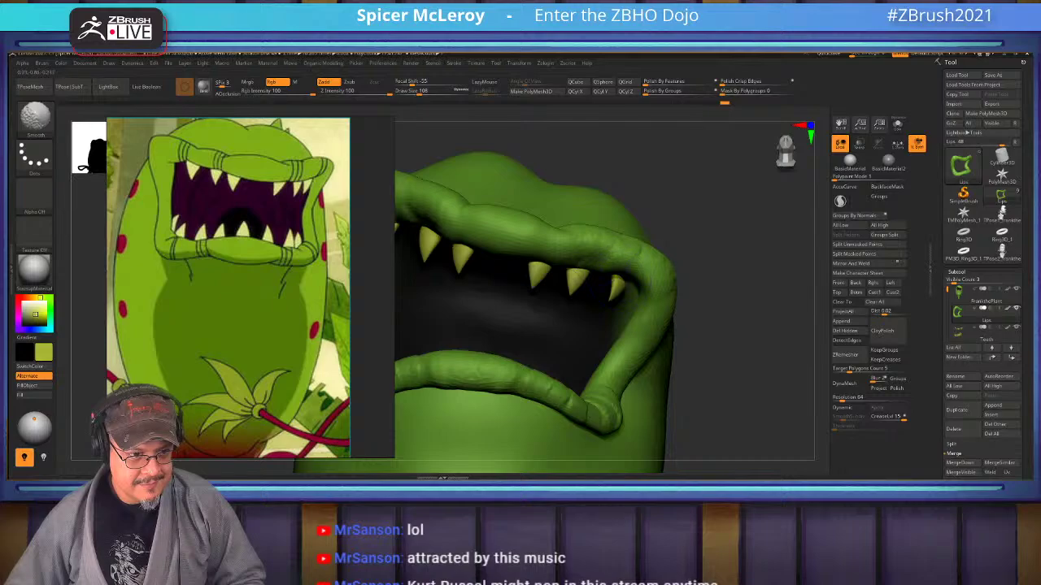
{"action": "mouse_move", "coordinate": [724, 285]}
{"action": "left_mouse_down"}
{"action": "mouse_move", "coordinate": [719, 358]}
{"action": "mouse_move", "coordinate": [716, 244]}
{"action": "mouse_move", "coordinate": [763, 246]}
{"action": "mouse_move", "coordinate": [755, 325]}
{"action": "mouse_move", "coordinate": [756, 244]}
{"action": "mouse_move", "coordinate": [722, 244]}
{"action": "mouse_move", "coordinate": [722, 309]}
{"action": "mouse_move", "coordinate": [752, 350]}
{"action": "mouse_move", "coordinate": [743, 350]}
{"action": "left_mouse_up"}
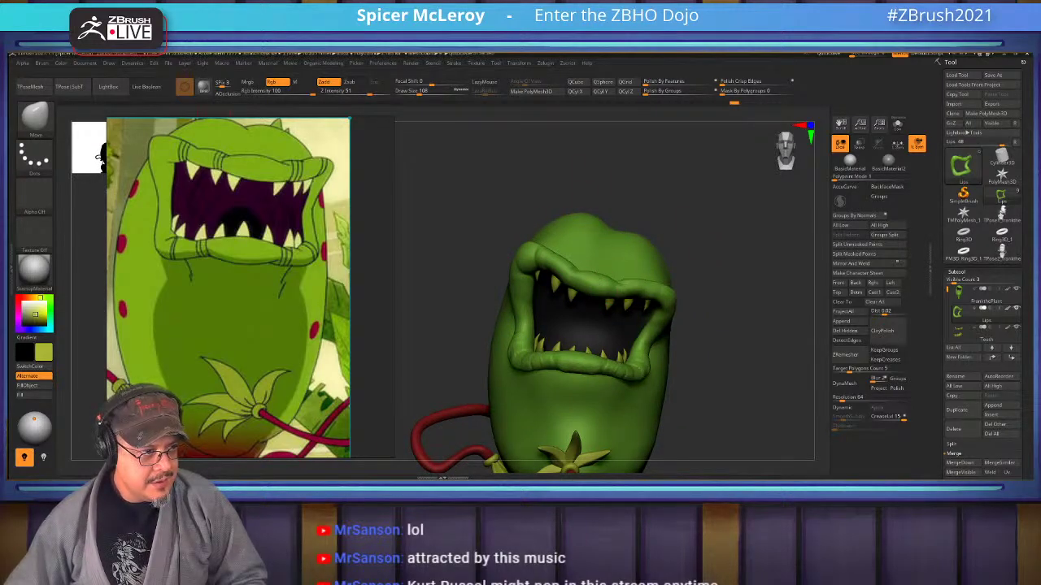
Select the plant's body subtool and push the top of the head down slightly using the Move brush at draw size 445.
{"action": "left_click_drag", "start_coordinate": [706, 195], "coordinate": [661, 228], "text": "alt"}
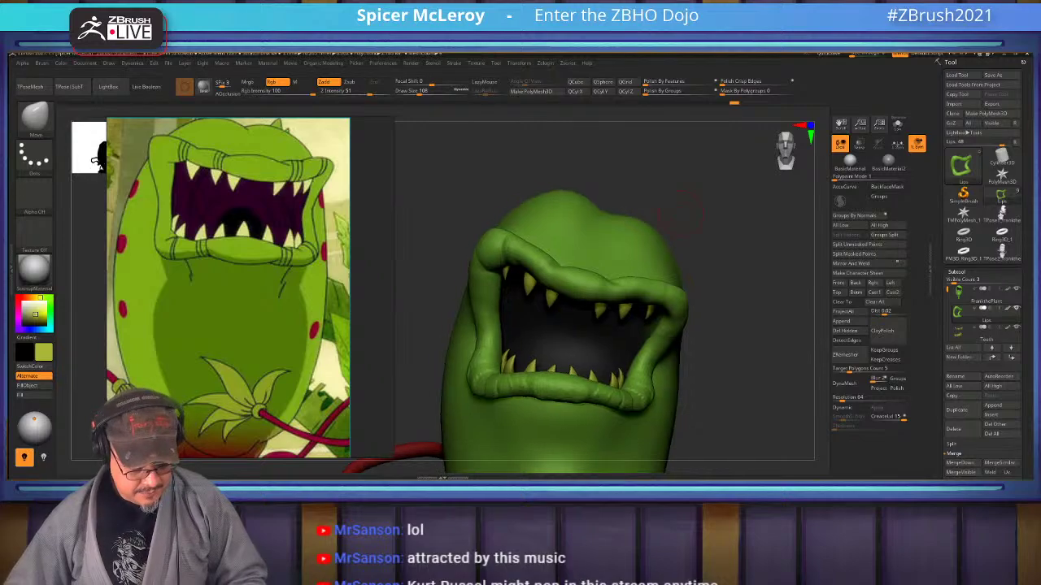
{"action": "key", "text": "b"}
{"action": "key", "text": "m"}
{"action": "key", "text": "v"}
{"action": "key", "text": "s"}
{"action": "left_click", "coordinate": [615, 176]}
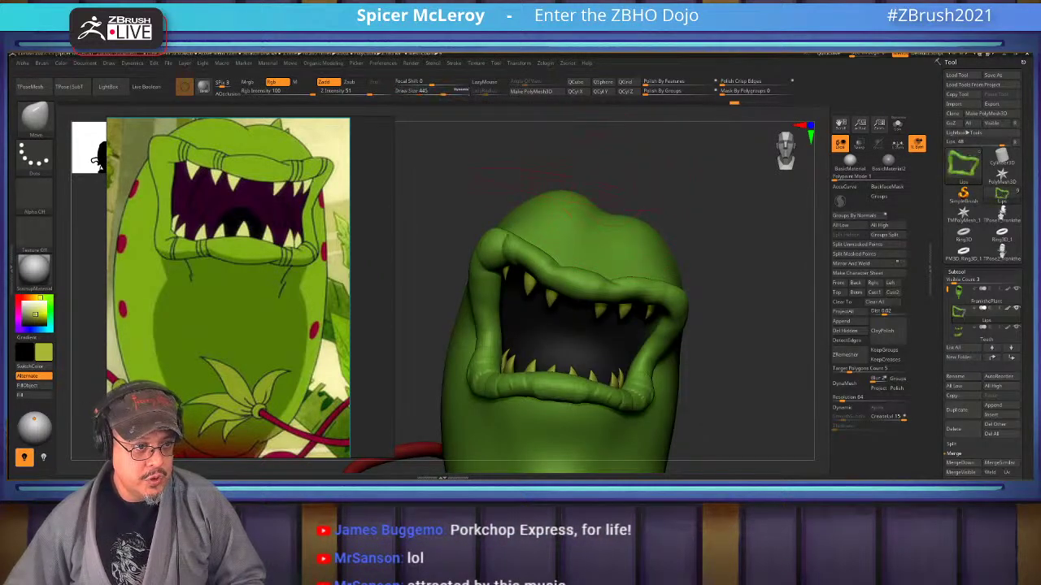
{"action": "left_click", "coordinate": [565, 200], "text": "alt"}
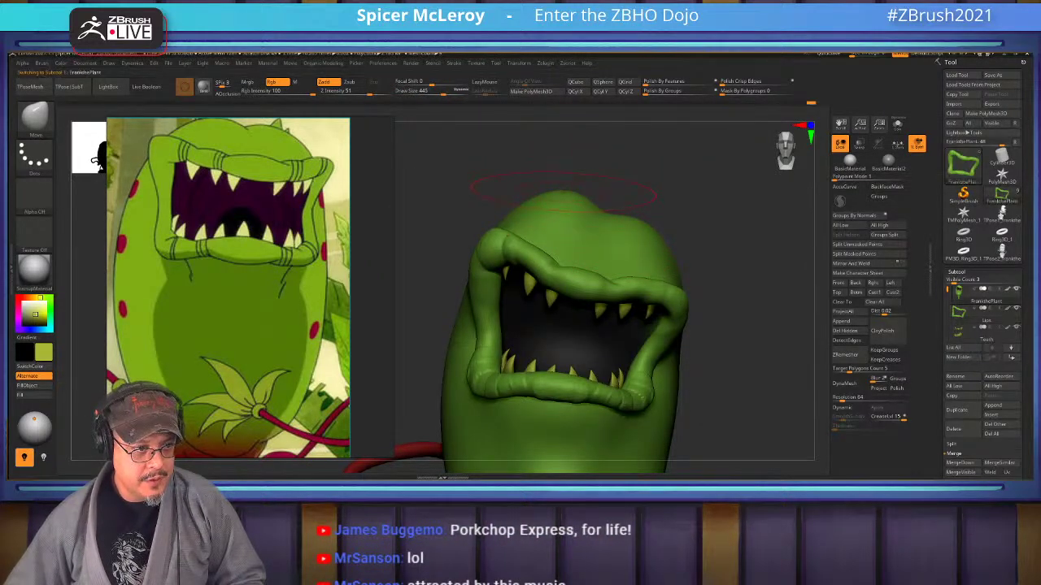
{"action": "left_click_drag", "start_coordinate": [567, 197], "coordinate": [568, 201]}
{"action": "mouse_move", "coordinate": [566, 196]}
{"action": "right_mouse_down"}
{"action": "mouse_move", "coordinate": [671, 200]}
{"action": "mouse_move", "coordinate": [566, 196]}
{"action": "right_mouse_up"}
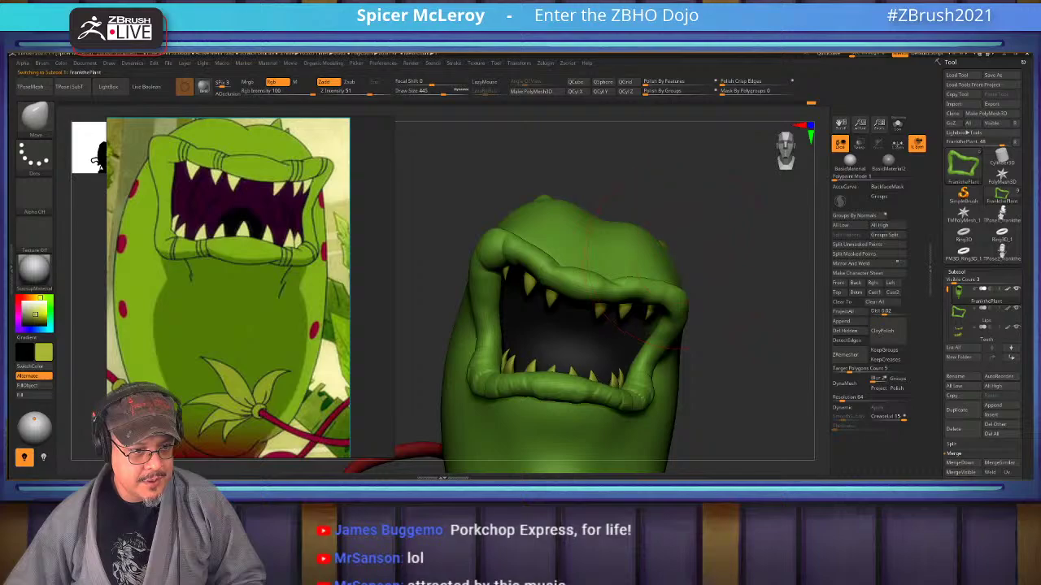
Examine the plant from the front and both sides, and bring the reference image of its spotted body into close view.
{"action": "right_click_drag", "start_coordinate": [675, 262], "coordinate": [569, 260]}
{"action": "left_click_drag", "start_coordinate": [778, 211], "coordinate": [771, 203]}
{"action": "left_click_drag", "start_coordinate": [750, 248], "coordinate": [748, 244]}
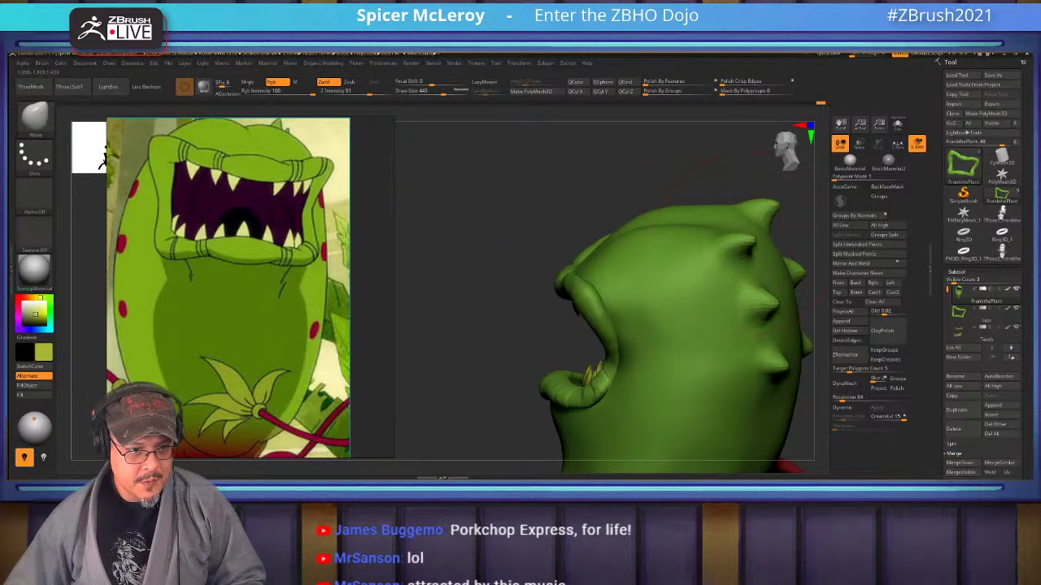
{"action": "right_click_drag", "start_coordinate": [707, 244], "coordinate": [776, 204]}
{"action": "mouse_move", "coordinate": [777, 204]}
{"action": "right_mouse_down", "text": "alt"}
{"action": "mouse_move", "coordinate": [648, 196]}
{"action": "mouse_move", "coordinate": [648, 232]}
{"action": "mouse_move", "coordinate": [650, 127]}
{"action": "right_mouse_up", "text": "alt"}
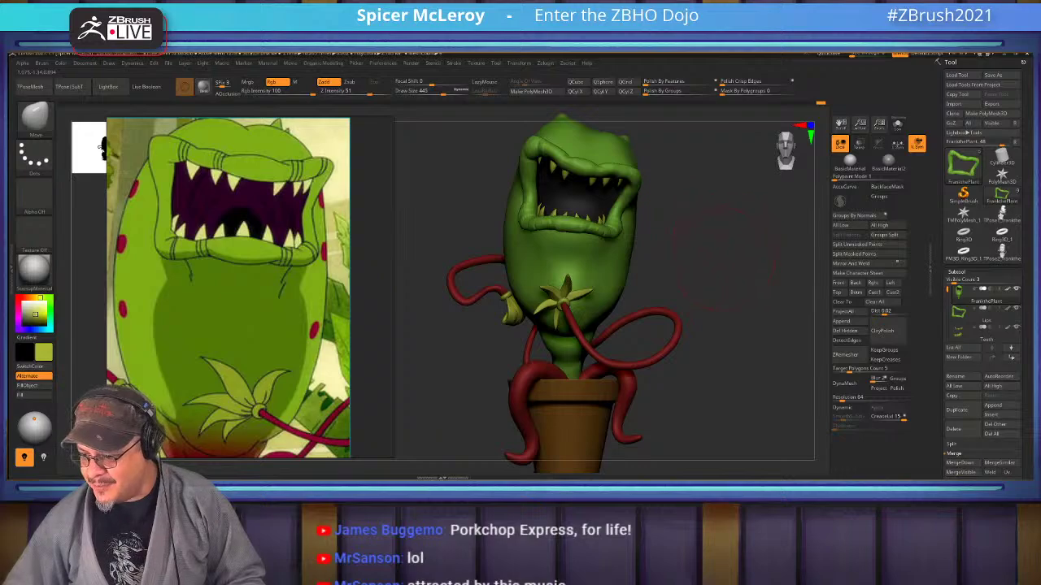
{"action": "mouse_move", "coordinate": [710, 252]}
{"action": "right_mouse_down"}
{"action": "mouse_move", "coordinate": [738, 252]}
{"action": "mouse_move", "coordinate": [710, 252]}
{"action": "mouse_move", "coordinate": [717, 304]}
{"action": "mouse_move", "coordinate": [797, 293]}
{"action": "mouse_move", "coordinate": [772, 191]}
{"action": "right_mouse_up"}
{"action": "right_click_drag", "start_coordinate": [772, 191], "coordinate": [729, 225], "text": "alt"}
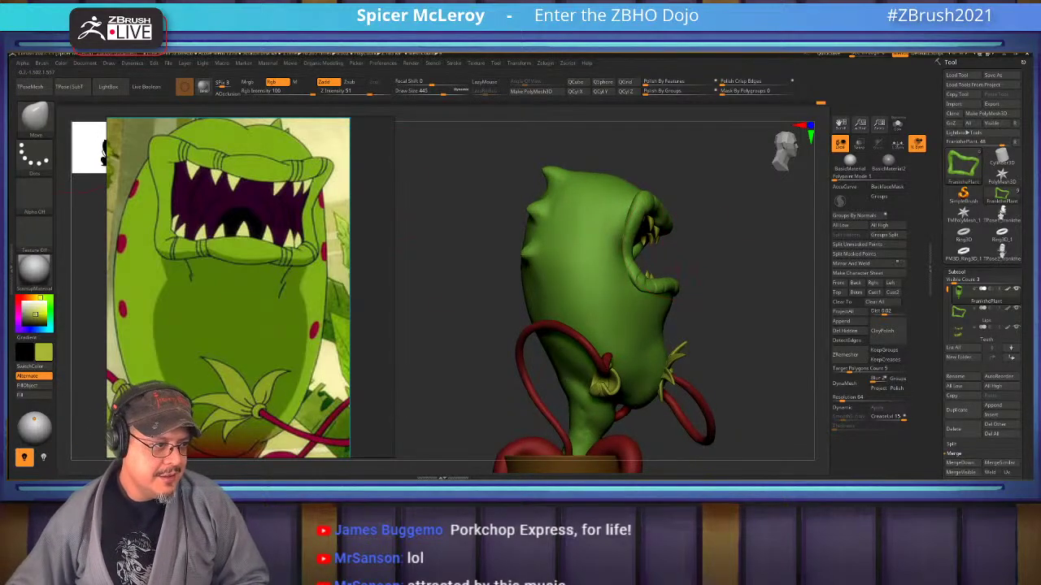
{"action": "scroll", "coordinate": [146, 348], "scroll_direction": "down", "scroll_amount": 6}
{"action": "scroll", "coordinate": [212, 297], "scroll_direction": "down", "scroll_amount": 2}
{"action": "middle_click_drag", "start_coordinate": [262, 222], "coordinate": [271, 315]}
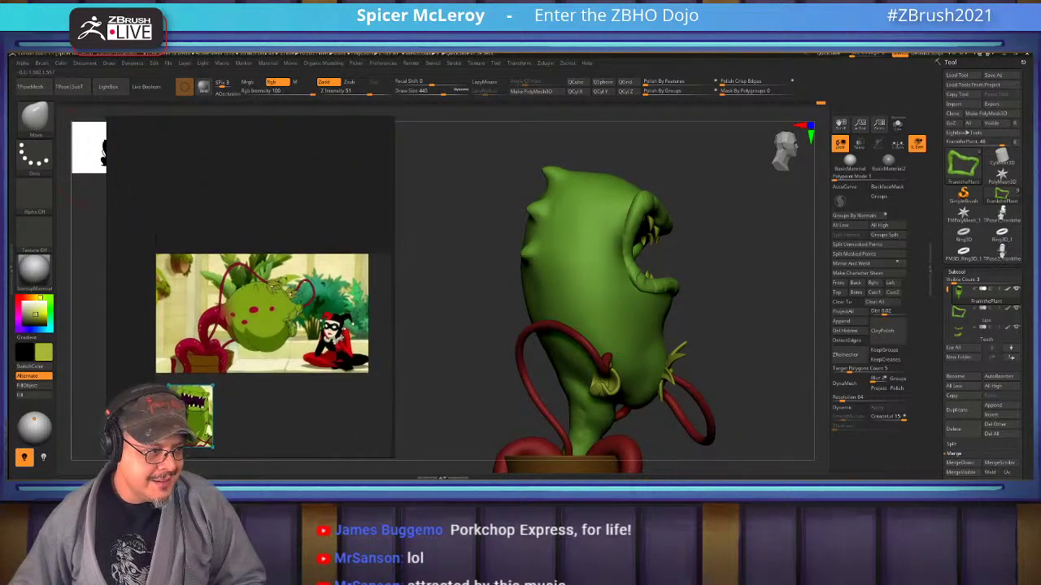
{"action": "scroll", "coordinate": [271, 316], "scroll_direction": "up", "scroll_amount": 5}
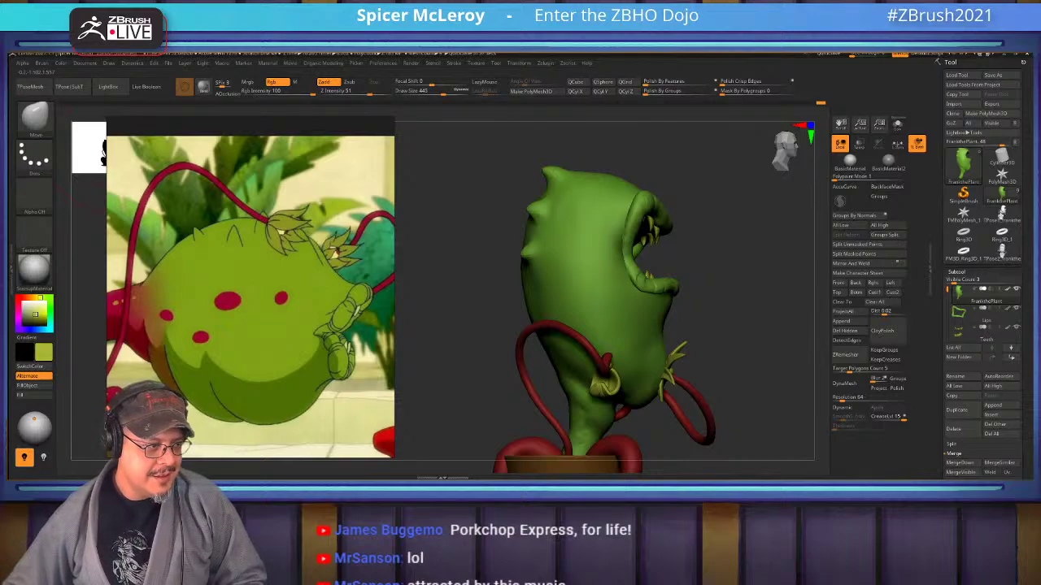
Mask four round and oval spots on the body's right flank behind the mouth, using draw size 97.
{"action": "mouse_move", "coordinate": [724, 195]}
{"action": "left_mouse_down", "text": "alt"}
{"action": "mouse_move", "coordinate": [728, 259]}
{"action": "mouse_move", "coordinate": [716, 252]}
{"action": "left_mouse_up", "text": "alt"}
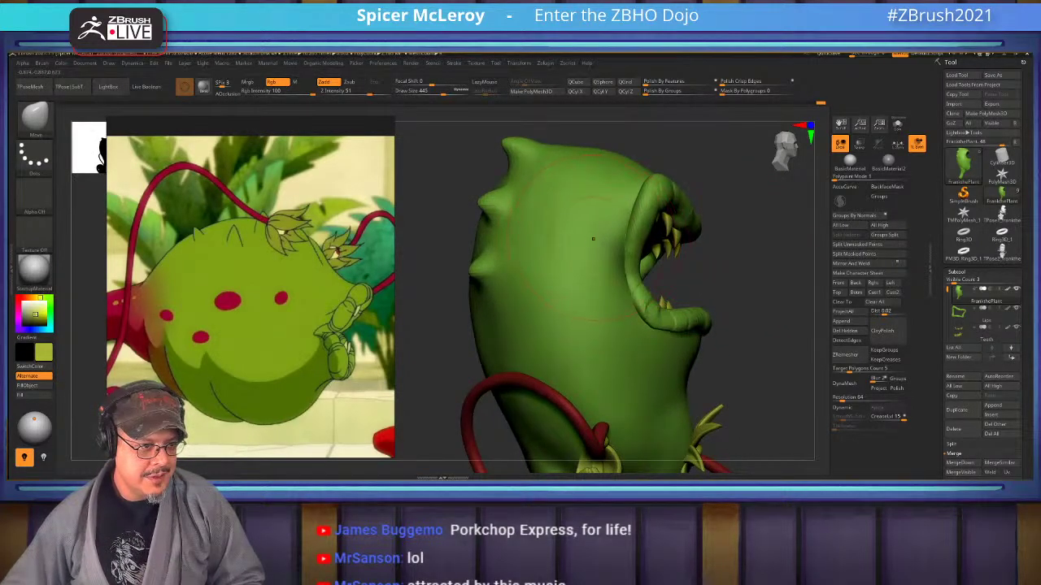
{"action": "key", "text": "s"}
{"action": "mouse_move", "coordinate": [584, 238]}
{"action": "left_mouse_down"}
{"action": "mouse_move", "coordinate": [562, 241]}
{"action": "mouse_move", "coordinate": [543, 304]}
{"action": "mouse_move", "coordinate": [538, 285]}
{"action": "left_mouse_up"}
{"action": "left_click", "coordinate": [583, 235], "text": "ctrl"}
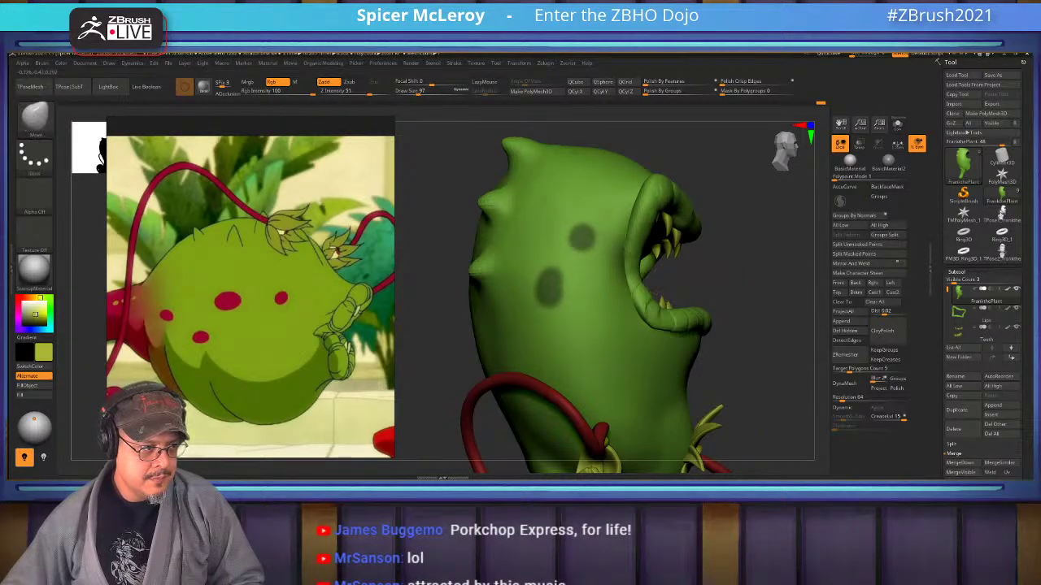
{"action": "left_click_drag", "start_coordinate": [738, 271], "coordinate": [706, 221], "text": "alt"}
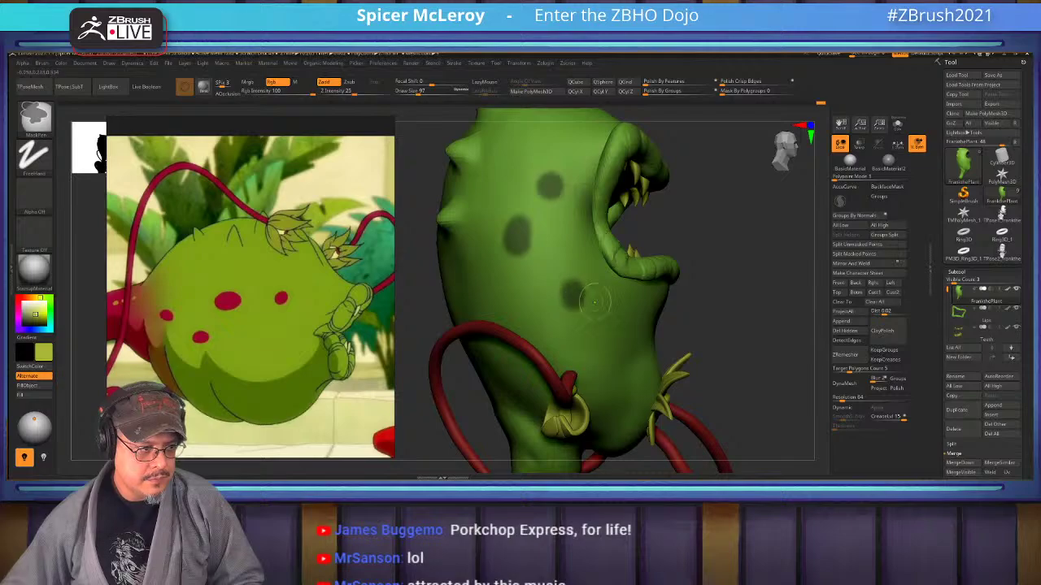
{"action": "left_click_drag", "start_coordinate": [556, 340], "coordinate": [549, 342], "text": "ctrl"}
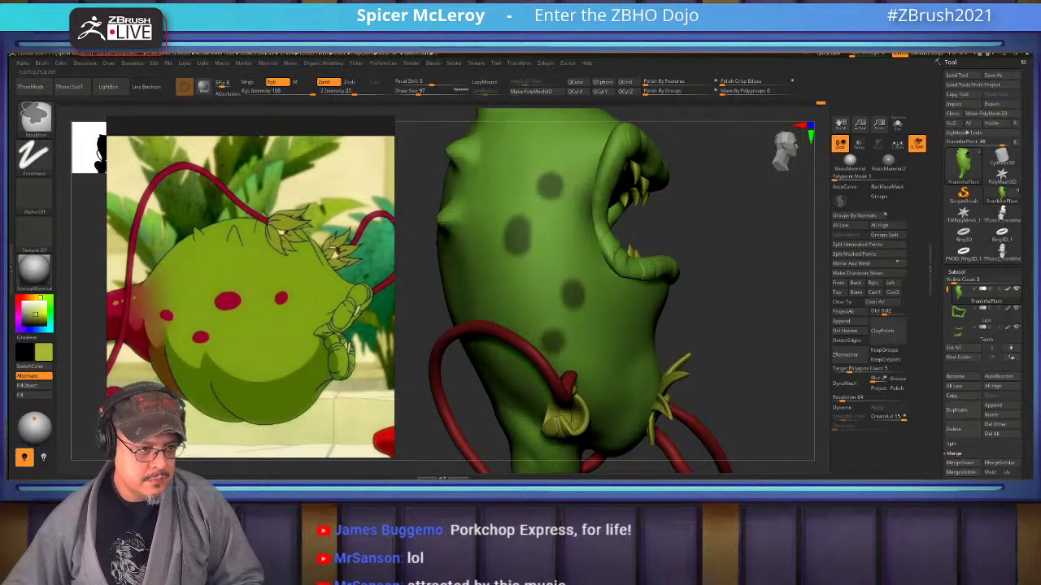
Mask a matching set of four spots on the body's left flank, running from behind the mouth down toward the stem.
{"action": "left_click_drag", "start_coordinate": [740, 342], "coordinate": [545, 342]}
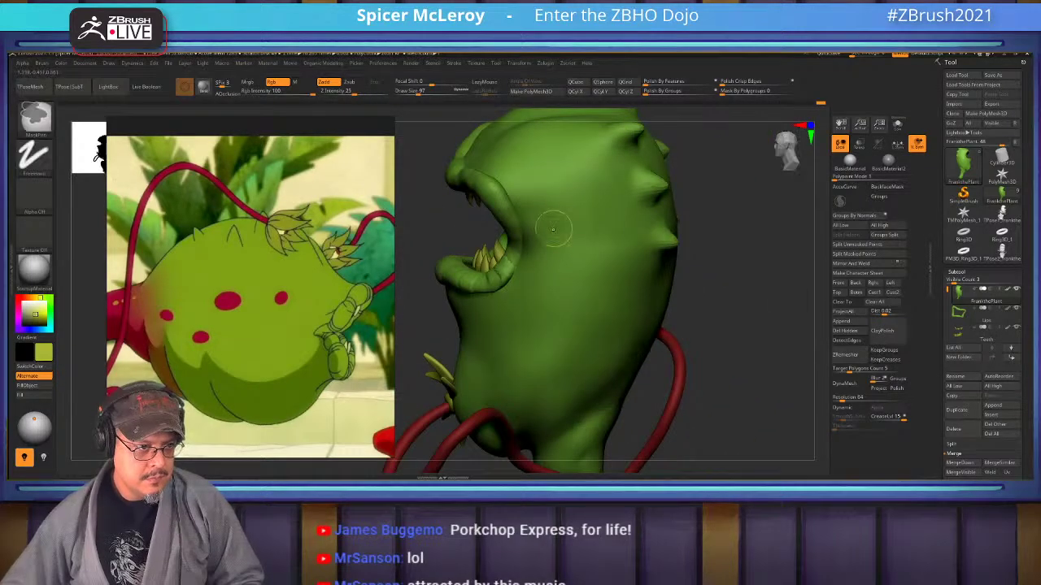
{"action": "left_click_drag", "start_coordinate": [550, 227], "coordinate": [554, 223], "text": "ctrl"}
{"action": "left_click_drag", "start_coordinate": [594, 287], "coordinate": [590, 289], "text": "ctrl"}
{"action": "mouse_move", "coordinate": [715, 333]}
{"action": "left_mouse_down"}
{"action": "mouse_move", "coordinate": [721, 319]}
{"action": "mouse_move", "coordinate": [761, 307]}
{"action": "left_mouse_up"}
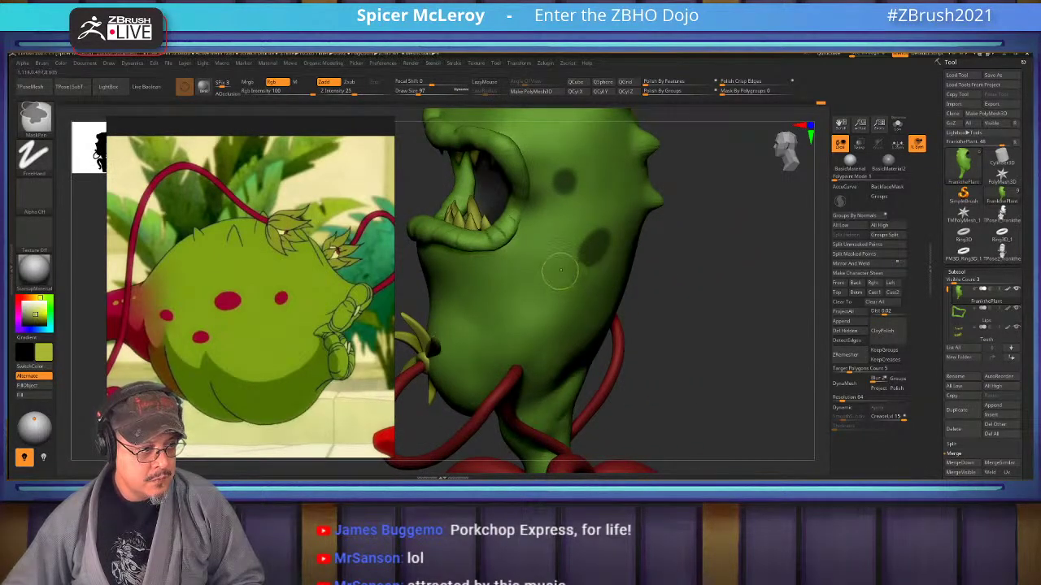
{"action": "left_click_drag", "start_coordinate": [539, 295], "coordinate": [547, 285], "text": "ctrl"}
{"action": "left_click_drag", "start_coordinate": [498, 332], "coordinate": [487, 322], "text": "ctrl"}
{"action": "mouse_move", "coordinate": [692, 317]}
{"action": "left_mouse_down", "text": "alt"}
{"action": "mouse_move", "coordinate": [691, 284]}
{"action": "mouse_move", "coordinate": [741, 296]}
{"action": "mouse_move", "coordinate": [660, 294]}
{"action": "mouse_move", "coordinate": [661, 332]}
{"action": "left_mouse_up", "text": "alt"}
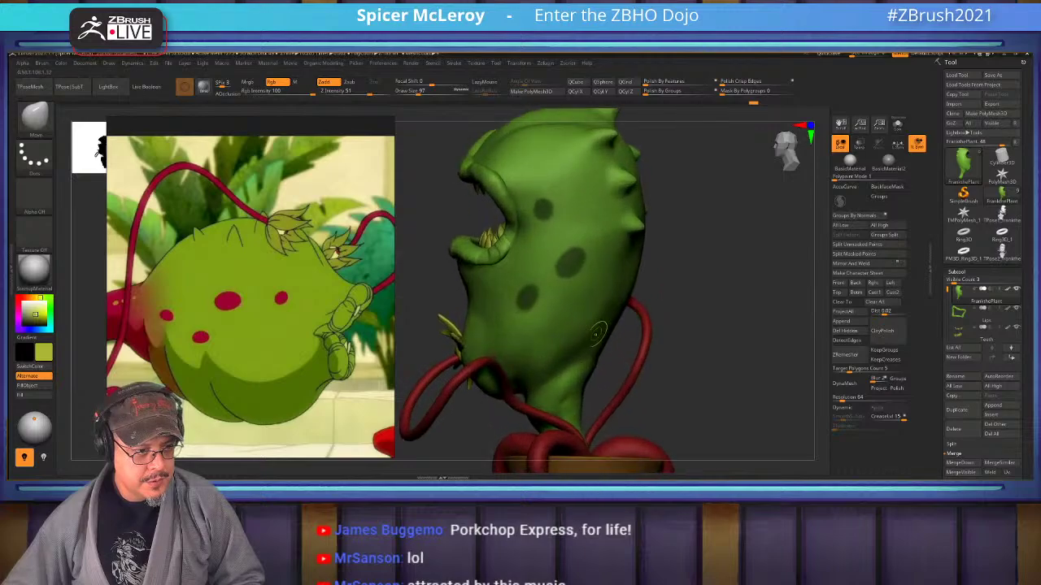
{"action": "left_click_drag", "start_coordinate": [566, 322], "coordinate": [553, 332], "text": "ctrl"}
{"action": "left_click_drag", "start_coordinate": [666, 296], "coordinate": [712, 275]}
{"action": "left_click", "coordinate": [712, 275], "text": "ctrl"}
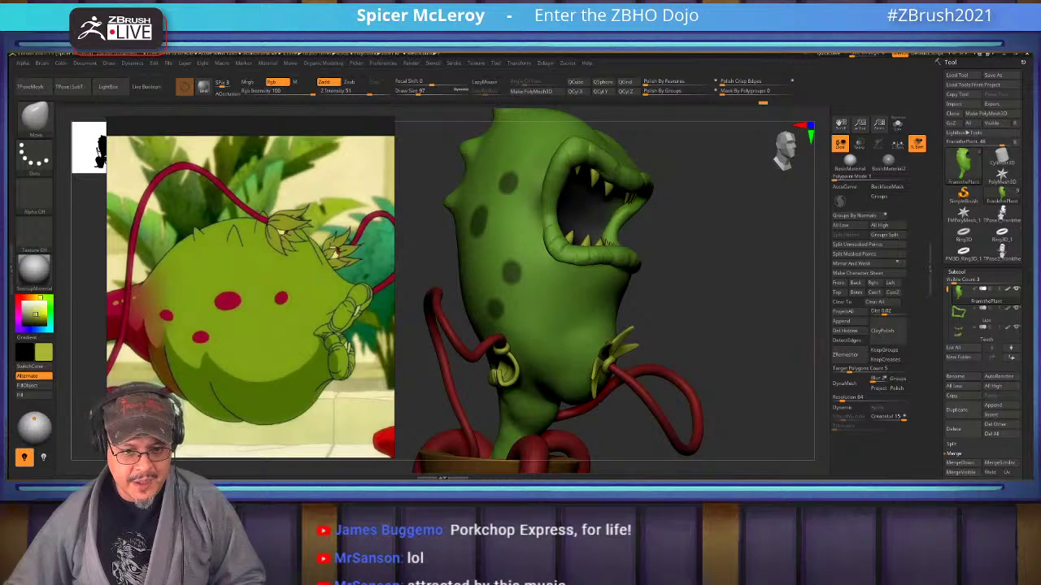
Extract the masked spots from the body and accept them as a new subtool.
{"action": "left_click_drag", "start_coordinate": [946, 365], "coordinate": [946, 243]}
{"action": "left_click", "coordinate": [953, 389]}
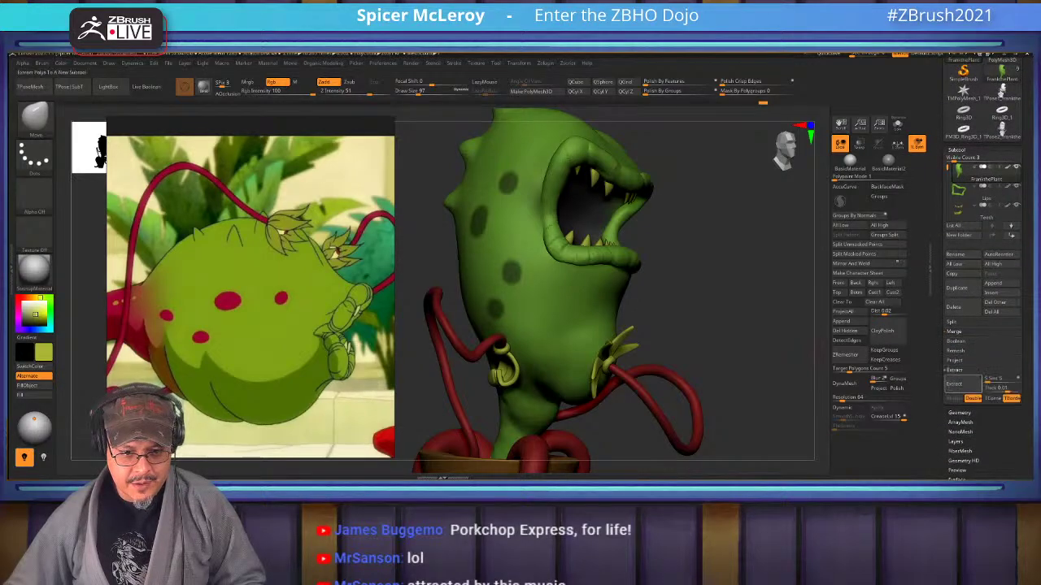
{"action": "left_click", "coordinate": [953, 383]}
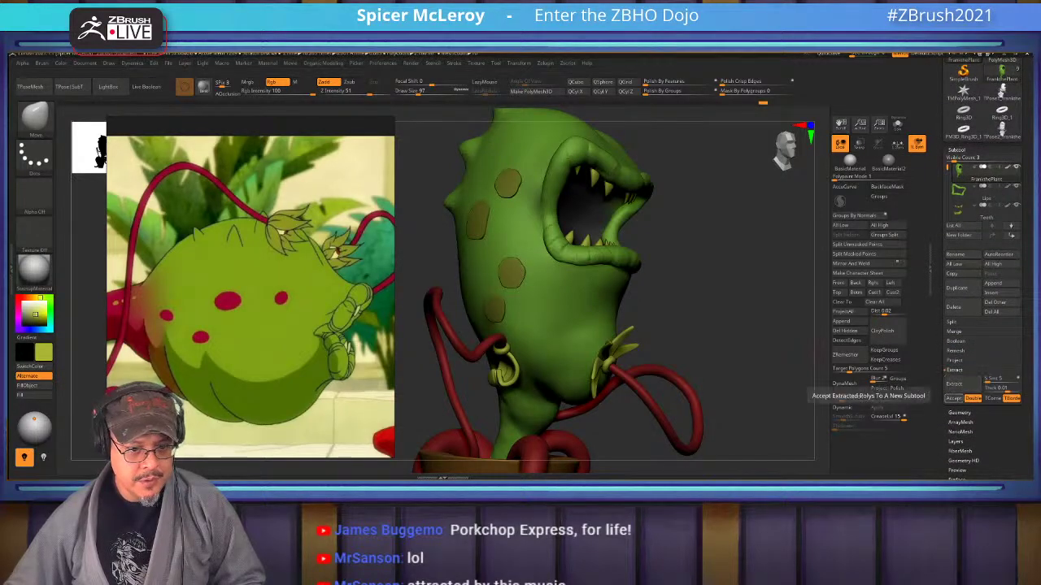
{"action": "left_click", "coordinate": [954, 399]}
Smooth the extracted spots and give them the dark red color of the vines.
{"action": "mouse_move", "coordinate": [691, 242]}
{"action": "left_mouse_down", "text": "alt"}
{"action": "mouse_move", "coordinate": [706, 301]}
{"action": "mouse_move", "coordinate": [733, 302]}
{"action": "left_mouse_up", "text": "alt"}
{"action": "key", "text": "s"}
{"action": "mouse_move", "coordinate": [529, 335]}
{"action": "left_mouse_down", "text": "shift"}
{"action": "mouse_move", "coordinate": [514, 362]}
{"action": "mouse_move", "coordinate": [488, 268]}
{"action": "mouse_move", "coordinate": [524, 246]}
{"action": "left_mouse_up", "text": "shift"}
{"action": "mouse_move", "coordinate": [719, 301]}
{"action": "left_mouse_down"}
{"action": "mouse_move", "coordinate": [582, 305]}
{"action": "mouse_move", "coordinate": [569, 345]}
{"action": "mouse_move", "coordinate": [598, 337]}
{"action": "mouse_move", "coordinate": [573, 362]}
{"action": "left_mouse_up"}
{"action": "left_click_drag", "start_coordinate": [700, 374], "coordinate": [734, 269], "text": "alt"}
{"action": "key", "text": "c"}
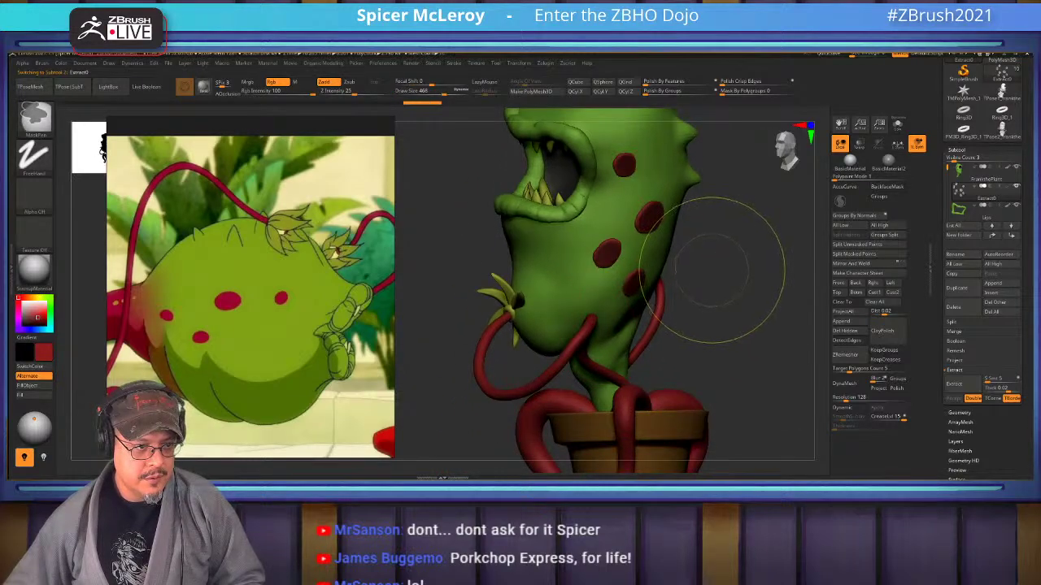
Build up and smooth the red spots on the left flank using the FormSoft brush with BackfaceMask enabled.
{"action": "mouse_move", "coordinate": [715, 264]}
{"action": "left_mouse_down", "text": "alt"}
{"action": "mouse_move", "coordinate": [713, 328]}
{"action": "mouse_move", "coordinate": [715, 303]}
{"action": "left_mouse_up", "text": "alt"}
{"action": "key", "text": "b"}
{"action": "key", "text": "f"}
{"action": "key", "text": "s"}
{"action": "left_click", "coordinate": [887, 187]}
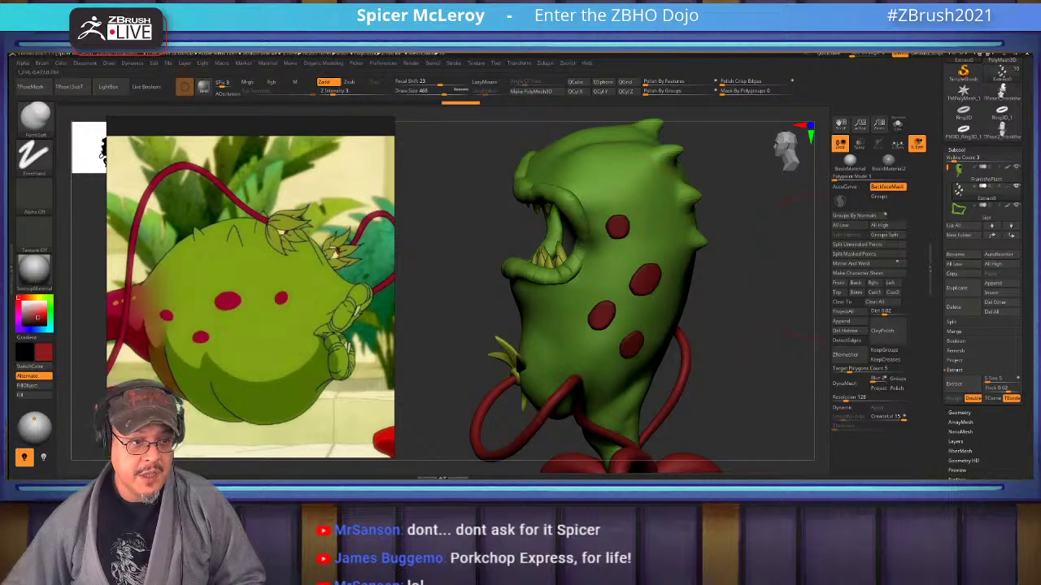
{"action": "left_click_drag", "start_coordinate": [606, 167], "coordinate": [635, 174], "text": "shift"}
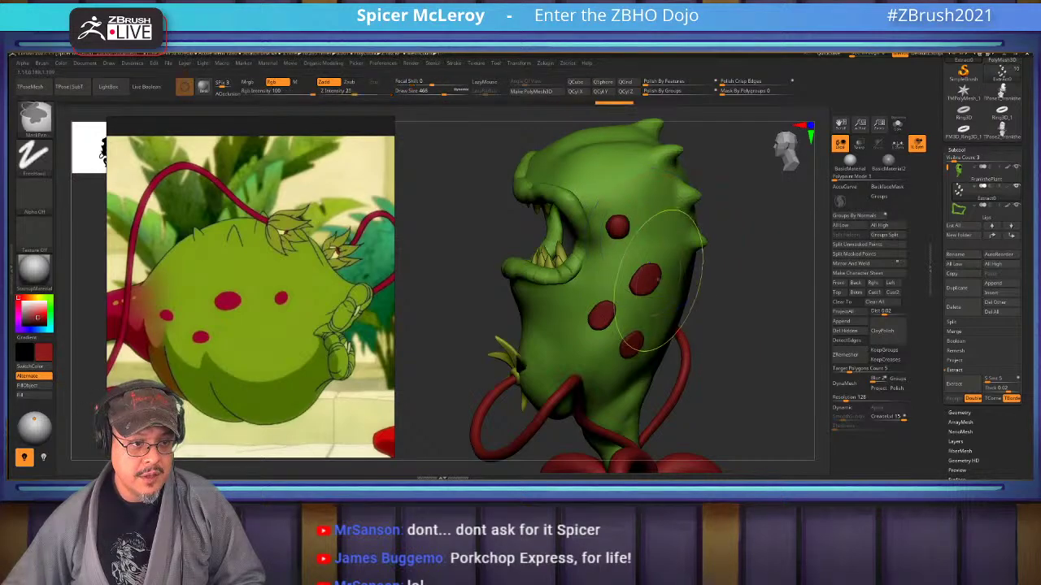
{"action": "left_click_drag", "start_coordinate": [622, 238], "coordinate": [615, 230]}
{"action": "mouse_move", "coordinate": [652, 274]}
{"action": "left_mouse_down"}
{"action": "mouse_move", "coordinate": [606, 314]}
{"action": "mouse_move", "coordinate": [631, 344]}
{"action": "left_mouse_up"}
{"action": "key", "text": "shift"}
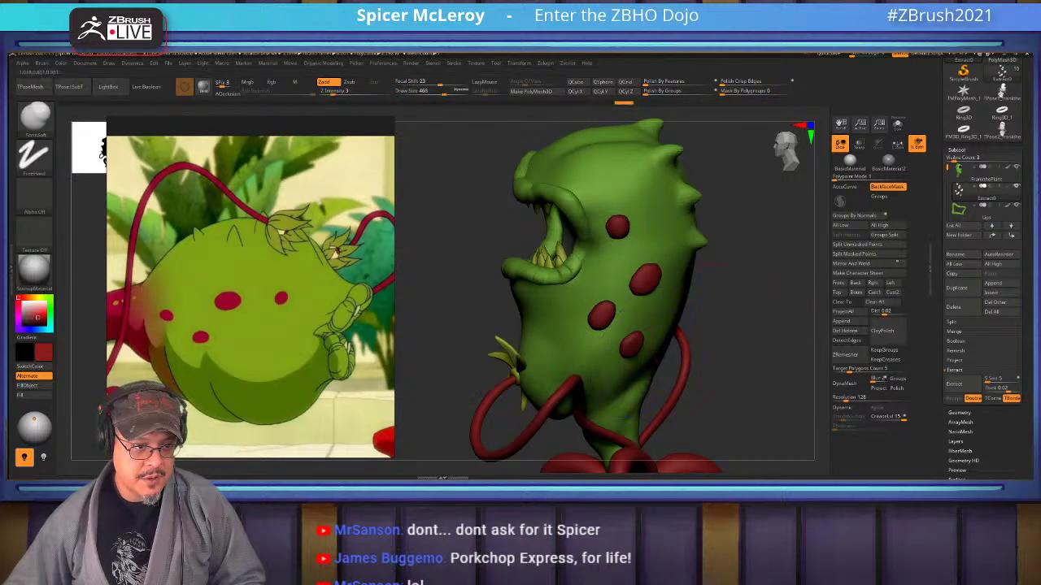
Build up the red spots on the right flank with FormSoft and smooth them.
{"action": "left_click_drag", "start_coordinate": [443, 321], "coordinate": [622, 301]}
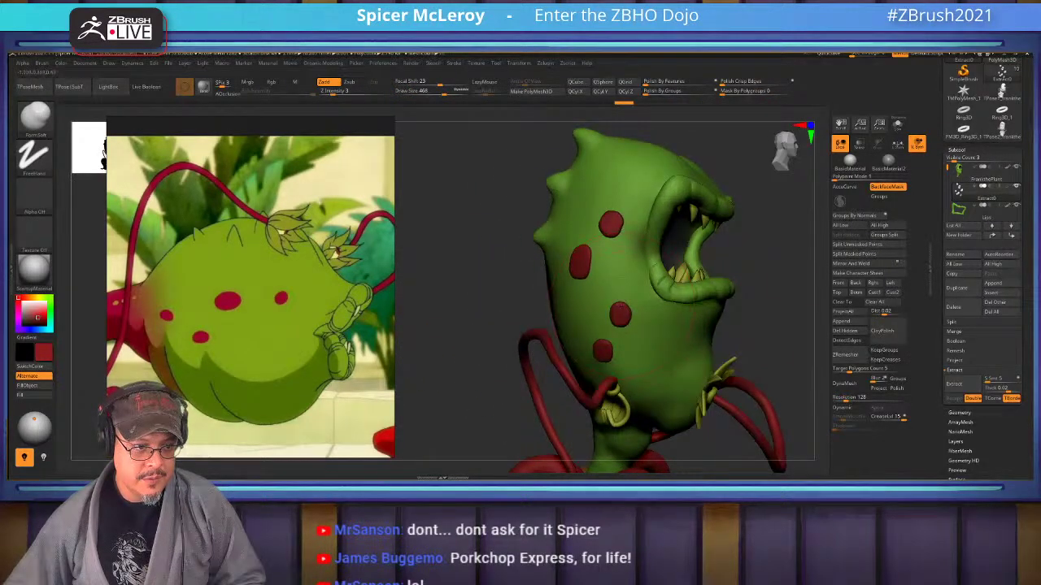
{"action": "key", "text": "shift"}
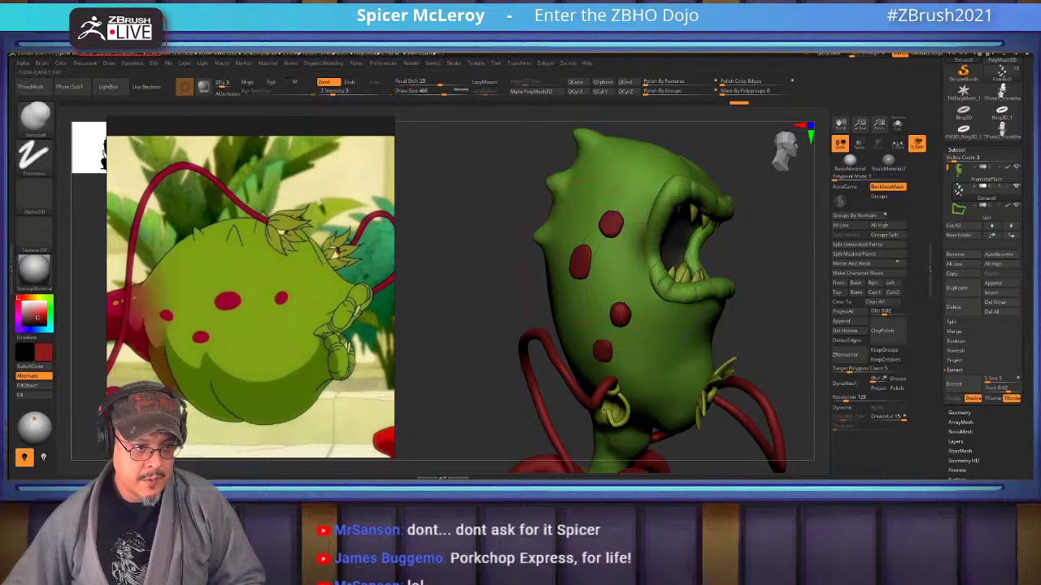
{"action": "key", "text": "shift"}
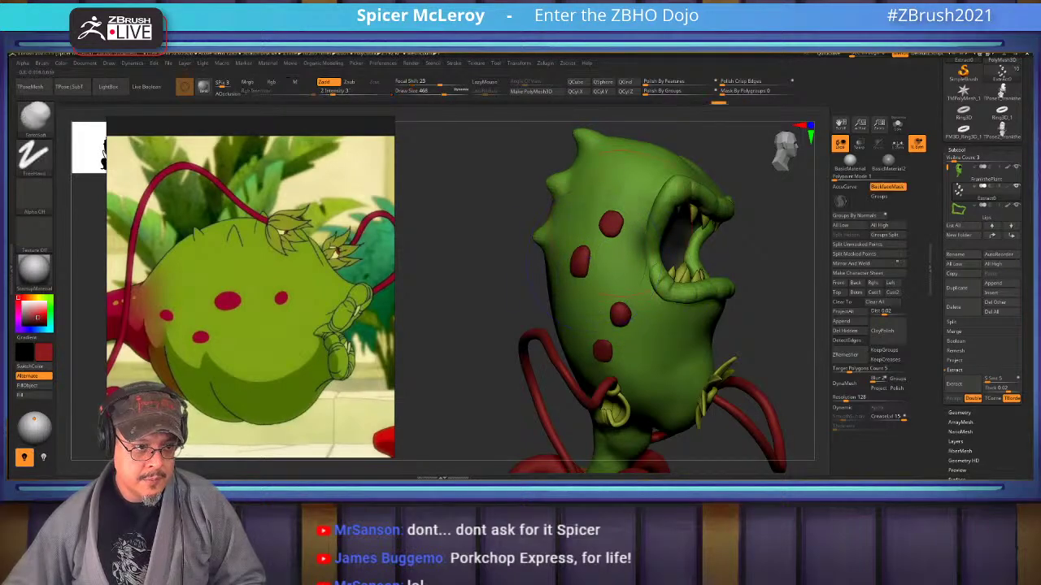
{"action": "key", "text": "shift"}
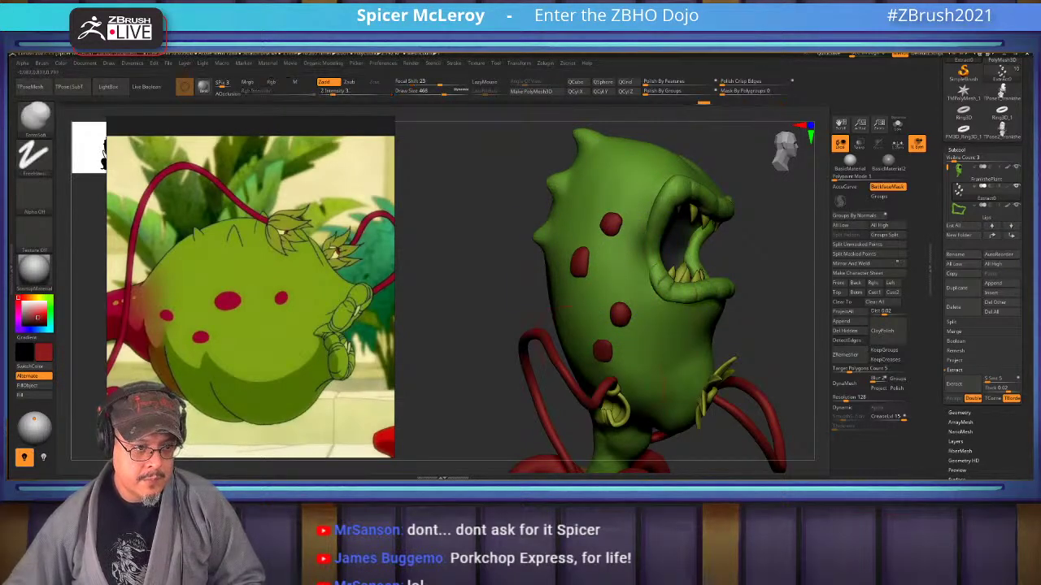
{"action": "key", "text": "shift"}
{"action": "mouse_move", "coordinate": [780, 260]}
{"action": "left_mouse_down"}
{"action": "mouse_move", "coordinate": [679, 248]}
{"action": "mouse_move", "coordinate": [789, 256]}
{"action": "mouse_move", "coordinate": [750, 286]}
{"action": "mouse_move", "coordinate": [759, 309]}
{"action": "left_mouse_up"}
{"action": "key", "text": "shift"}
{"action": "key", "text": "shift"}
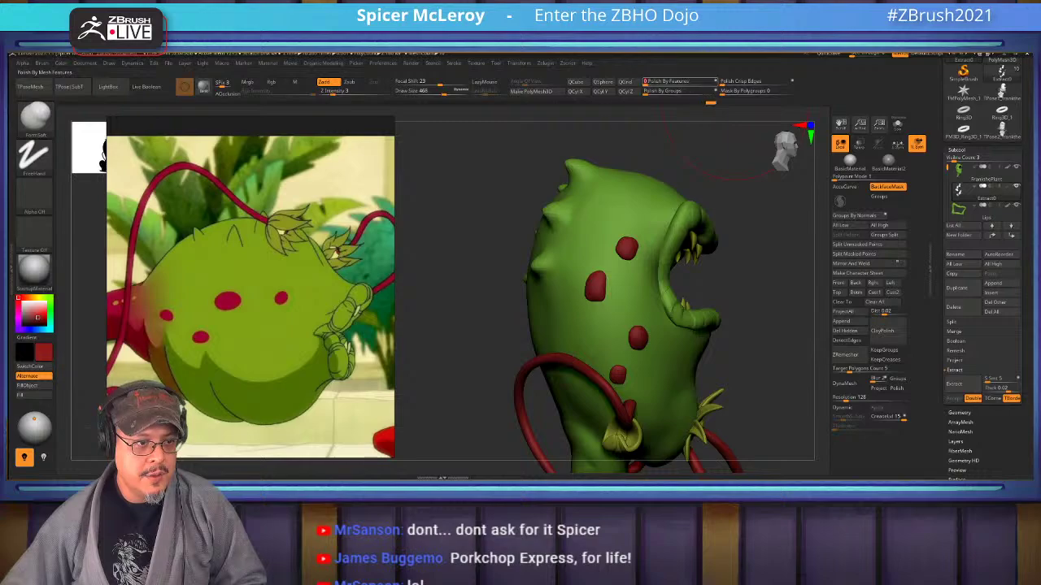
Round the largest spot on the right flank into an even oval using the Move brush at draw size 104.
{"action": "mouse_move", "coordinate": [650, 130]}
{"action": "left_mouse_down", "text": "alt"}
{"action": "mouse_move", "coordinate": [527, 145]}
{"action": "mouse_move", "coordinate": [604, 290]}
{"action": "mouse_move", "coordinate": [631, 311]}
{"action": "mouse_move", "coordinate": [616, 315]}
{"action": "left_mouse_up", "text": "alt"}
{"action": "key", "text": "b"}
{"action": "key", "text": "m"}
{"action": "key", "text": "v"}
{"action": "key", "text": "s"}
{"action": "left_click_drag", "start_coordinate": [662, 274], "coordinate": [671, 273]}
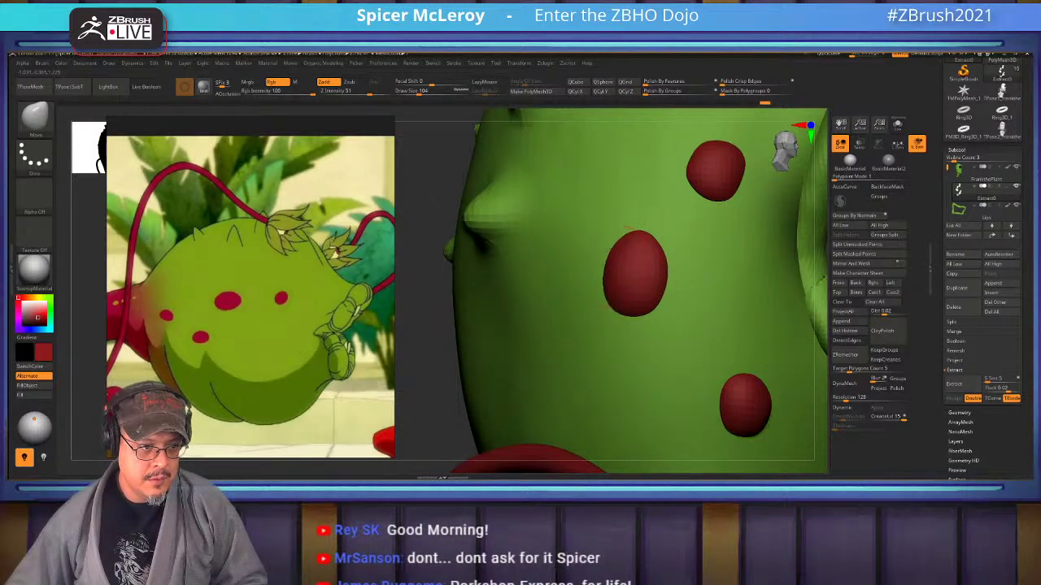
Refine the outlines of the largest right-flank spot and the spot below it with the Move brush.
{"action": "right_click_drag", "start_coordinate": [620, 272], "coordinate": [551, 226], "text": "alt"}
{"action": "left_click_drag", "start_coordinate": [566, 267], "coordinate": [587, 266]}
{"action": "left_click_drag", "start_coordinate": [605, 227], "coordinate": [600, 228]}
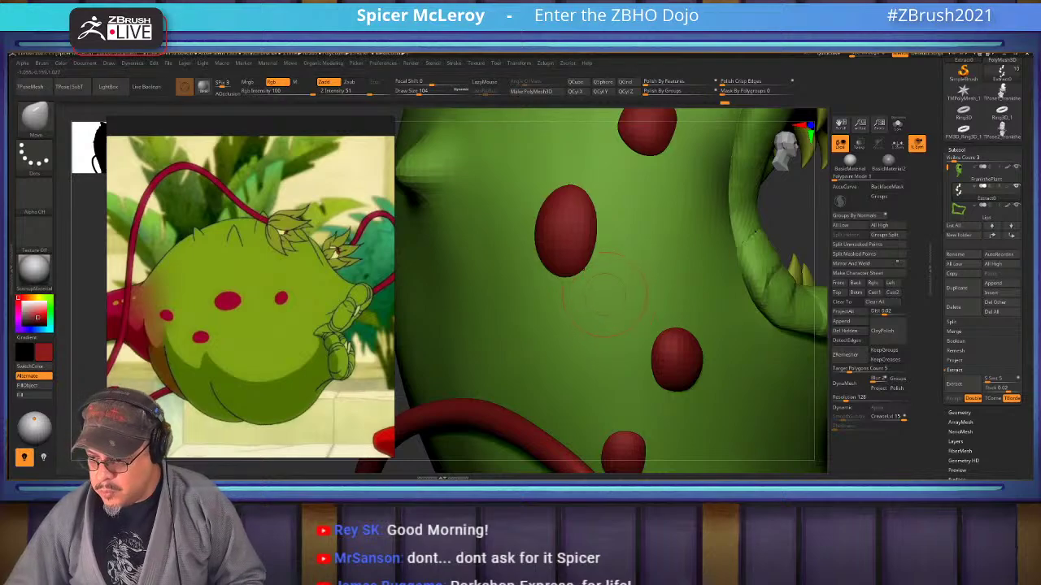
{"action": "mouse_move", "coordinate": [630, 315]}
{"action": "right_mouse_down", "text": "ctrl"}
{"action": "mouse_move", "coordinate": [630, 268]}
{"action": "mouse_move", "coordinate": [602, 272]}
{"action": "mouse_move", "coordinate": [602, 321]}
{"action": "mouse_move", "coordinate": [569, 321]}
{"action": "right_mouse_up", "text": "ctrl"}
{"action": "left_click_drag", "start_coordinate": [627, 260], "coordinate": [641, 290]}
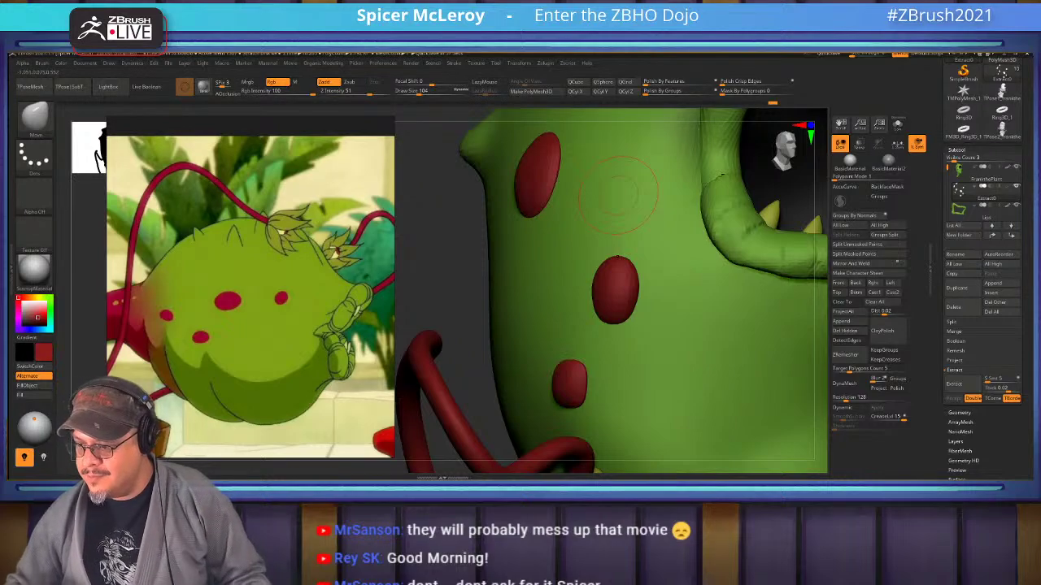
Stretch the small spot below the largest two on the right flank into a taller vertical oval with the Move brush.
{"action": "right_click_drag", "start_coordinate": [598, 368], "coordinate": [646, 366]}
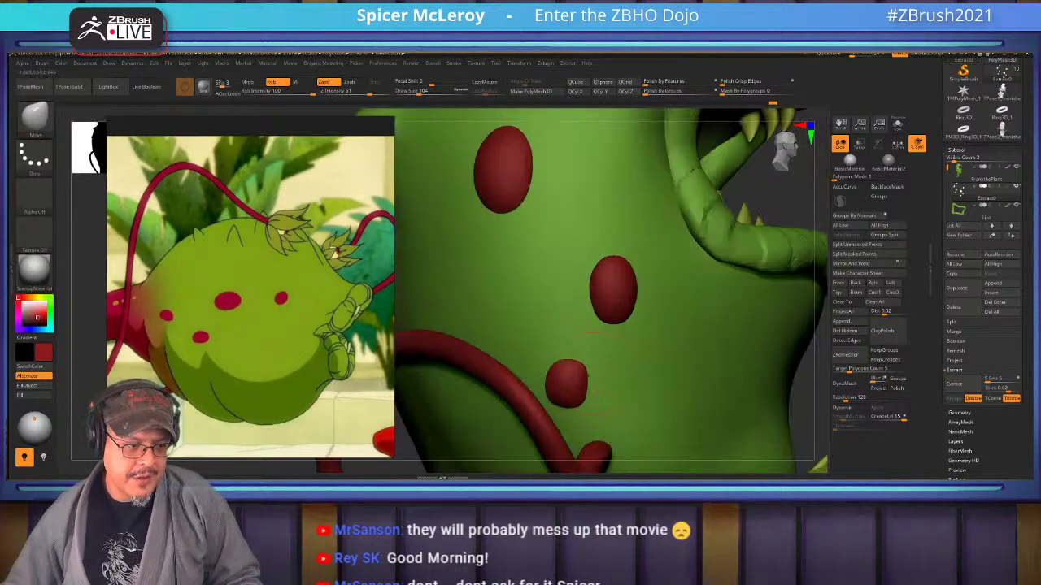
{"action": "left_click_drag", "start_coordinate": [579, 370], "coordinate": [563, 389], "text": "shift"}
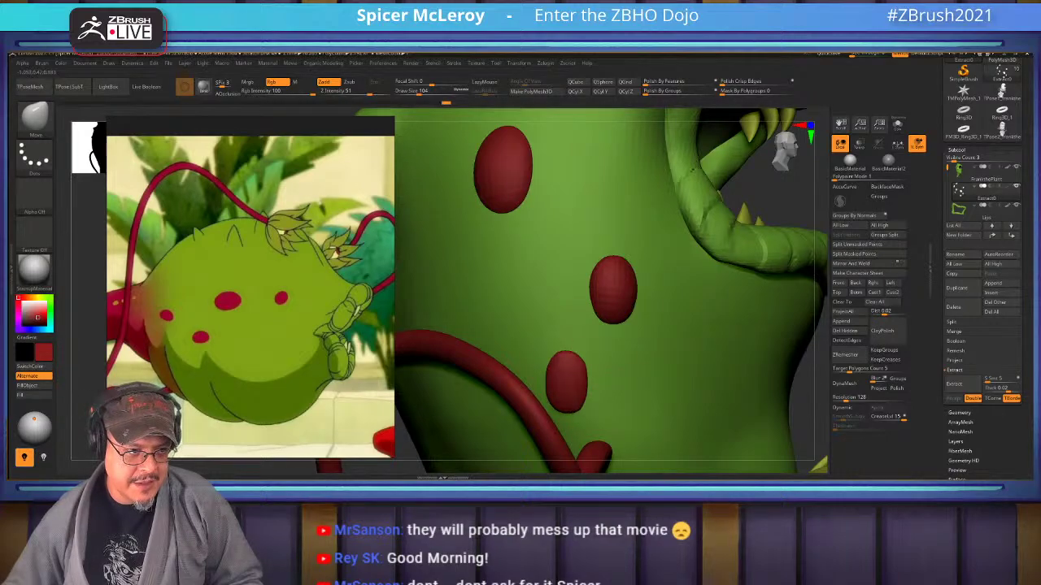
{"action": "right_click_drag", "start_coordinate": [586, 366], "coordinate": [423, 285], "text": "ctrl"}
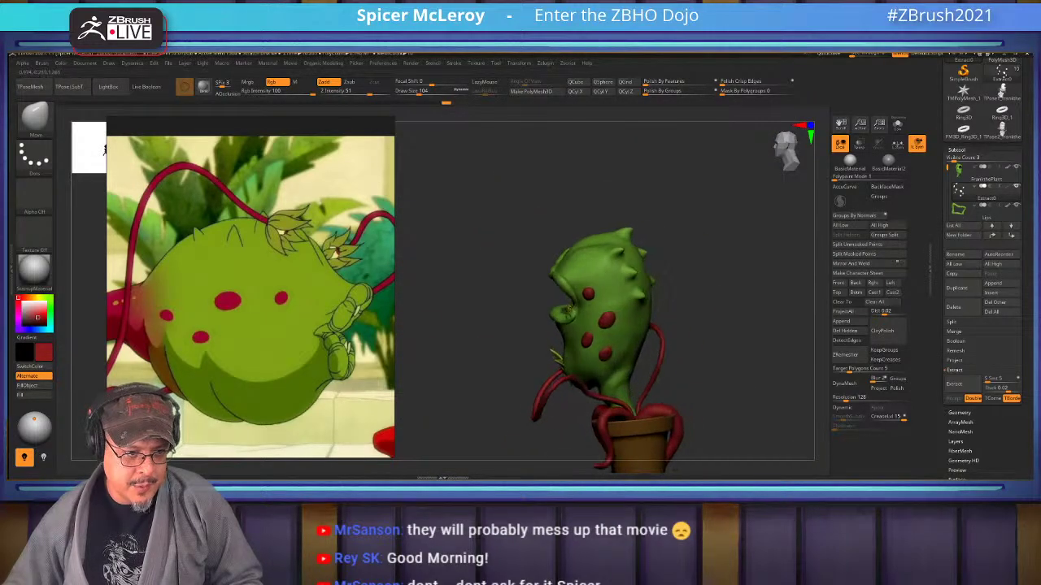
Even out the shapes of the upper red spots beside the mouth on the opposite flank with the Move brush.
{"action": "mouse_move", "coordinate": [569, 309]}
{"action": "right_mouse_down", "text": "ctrl"}
{"action": "mouse_move", "coordinate": [565, 402]}
{"action": "mouse_move", "coordinate": [529, 406]}
{"action": "mouse_move", "coordinate": [529, 455]}
{"action": "mouse_move", "coordinate": [541, 468]}
{"action": "right_mouse_up", "text": "ctrl"}
{"action": "mouse_move", "coordinate": [620, 368]}
{"action": "left_mouse_down", "text": "shift"}
{"action": "mouse_move", "coordinate": [629, 378]}
{"action": "mouse_move", "coordinate": [613, 407]}
{"action": "mouse_move", "coordinate": [589, 357]}
{"action": "mouse_move", "coordinate": [598, 376]}
{"action": "mouse_move", "coordinate": [616, 339]}
{"action": "left_mouse_up", "text": "shift"}
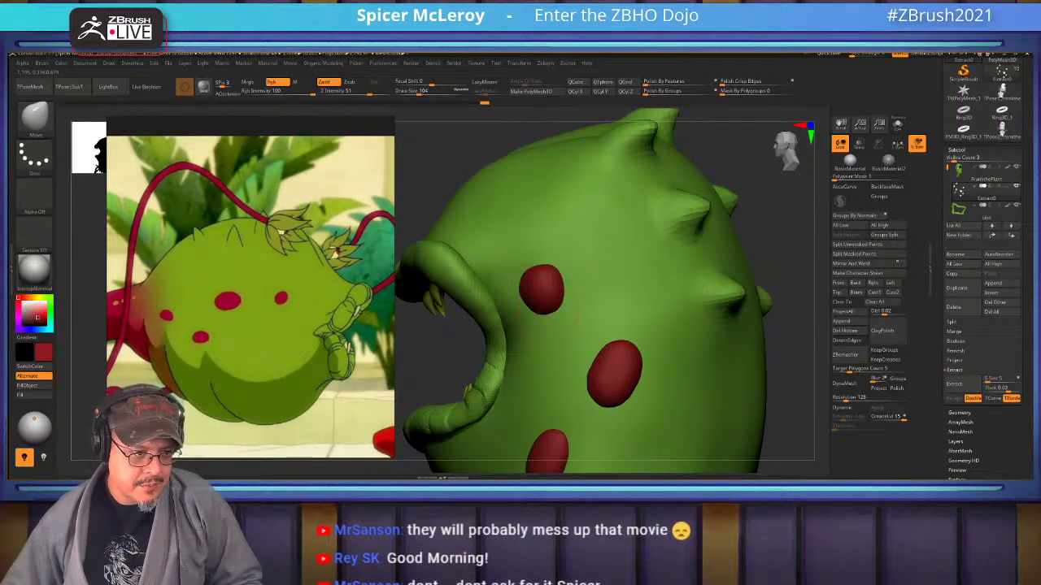
{"action": "right_click_drag", "start_coordinate": [549, 279], "coordinate": [600, 195]}
{"action": "mouse_move", "coordinate": [614, 341]}
{"action": "right_mouse_down"}
{"action": "mouse_move", "coordinate": [561, 346]}
{"action": "mouse_move", "coordinate": [570, 419]}
{"action": "right_mouse_up"}
{"action": "left_click_drag", "start_coordinate": [569, 423], "coordinate": [576, 418], "text": "shift"}
{"action": "mouse_move", "coordinate": [579, 415]}
{"action": "right_mouse_down", "text": "alt"}
{"action": "mouse_move", "coordinate": [587, 325]}
{"action": "mouse_move", "coordinate": [622, 305]}
{"action": "right_mouse_up", "text": "alt"}
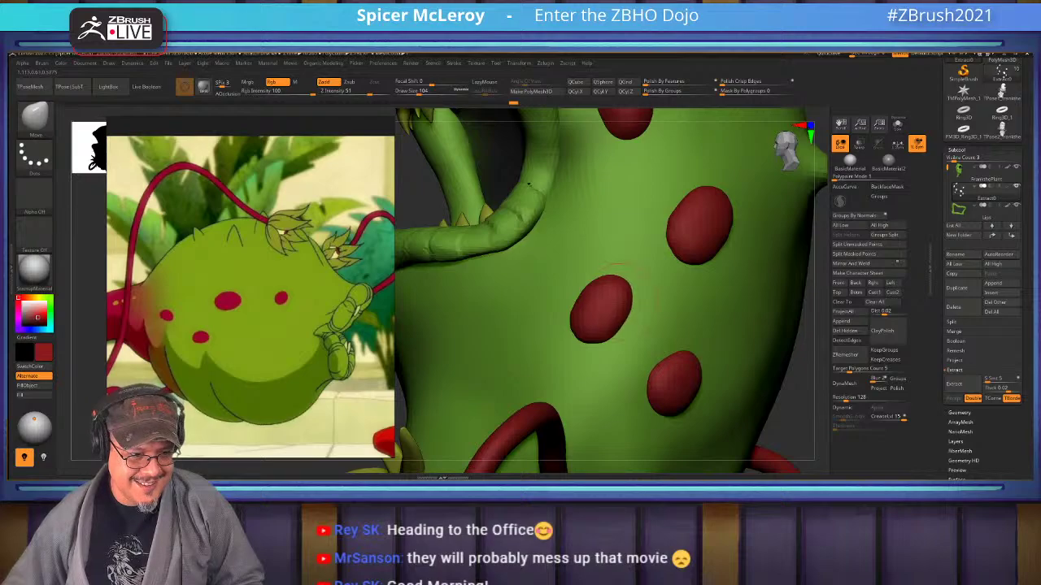
Refine the outlines of the two lower spots on the opposite flank into smooth ovals with the Move brush.
{"action": "left_click_drag", "start_coordinate": [614, 299], "coordinate": [576, 316], "text": "shift"}
{"action": "mouse_move", "coordinate": [667, 370]}
{"action": "left_mouse_down", "text": "shift"}
{"action": "mouse_move", "coordinate": [656, 392]}
{"action": "mouse_move", "coordinate": [691, 374]}
{"action": "left_mouse_up", "text": "shift"}
{"action": "key", "text": "f"}
{"action": "right_click_drag", "start_coordinate": [643, 365], "coordinate": [724, 366]}
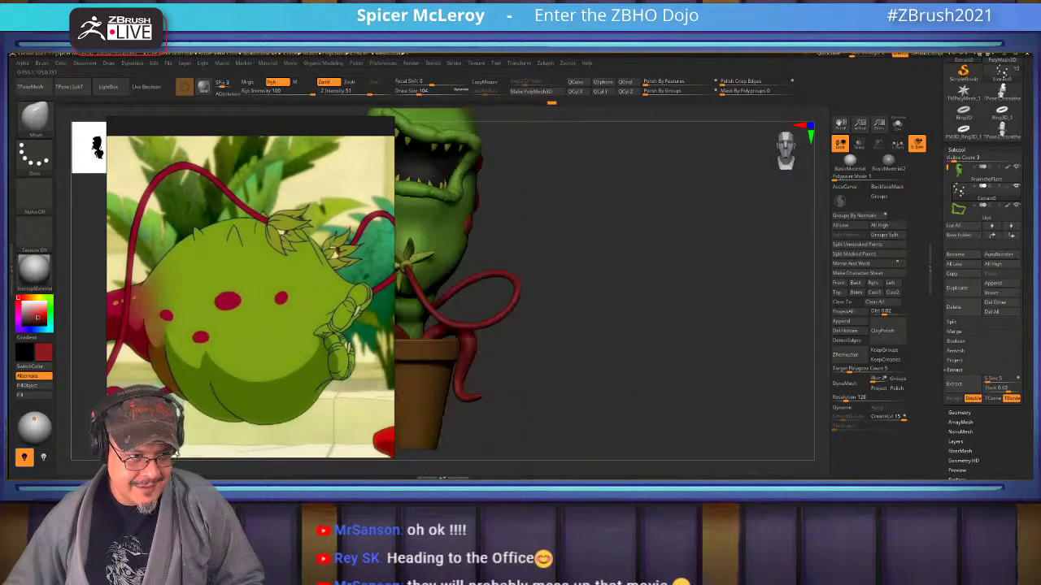
Make the plant body the active subtool and examine the model's overall shape from the front and side.
{"action": "right_click_drag", "start_coordinate": [520, 268], "coordinate": [797, 305], "text": "alt"}
{"action": "right_click_drag", "start_coordinate": [663, 313], "coordinate": [660, 339], "text": "ctrl"}
{"action": "left_click", "coordinate": [673, 330], "text": "alt"}
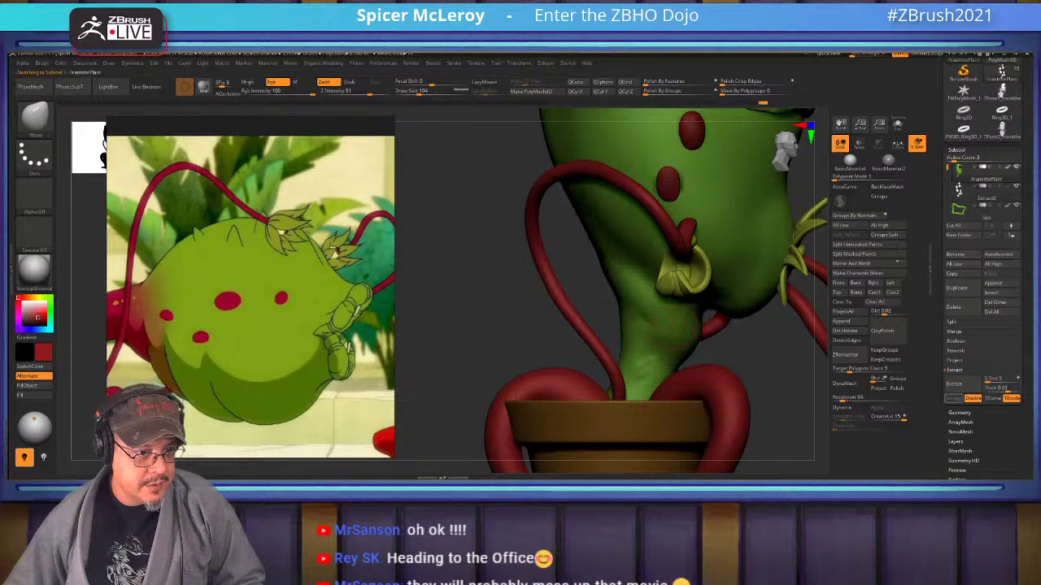
{"action": "key", "text": "f"}
{"action": "mouse_move", "coordinate": [676, 294]}
{"action": "right_mouse_down", "text": "alt"}
{"action": "mouse_move", "coordinate": [724, 299]}
{"action": "mouse_move", "coordinate": [699, 298]}
{"action": "right_mouse_up", "text": "alt"}
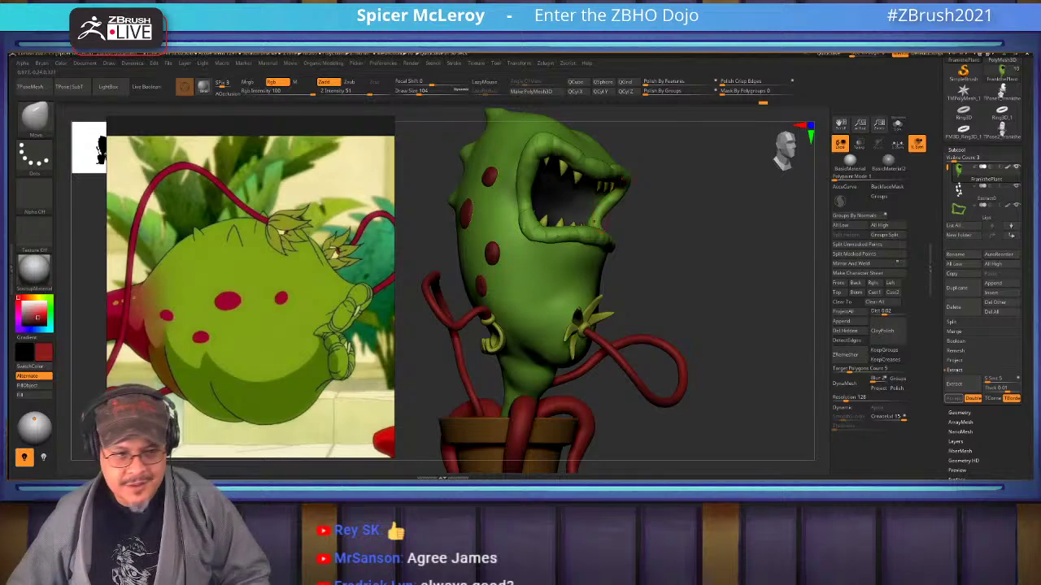
{"action": "left_click_drag", "start_coordinate": [699, 260], "coordinate": [780, 378]}
{"action": "left_click_drag", "start_coordinate": [732, 325], "coordinate": [758, 277]}
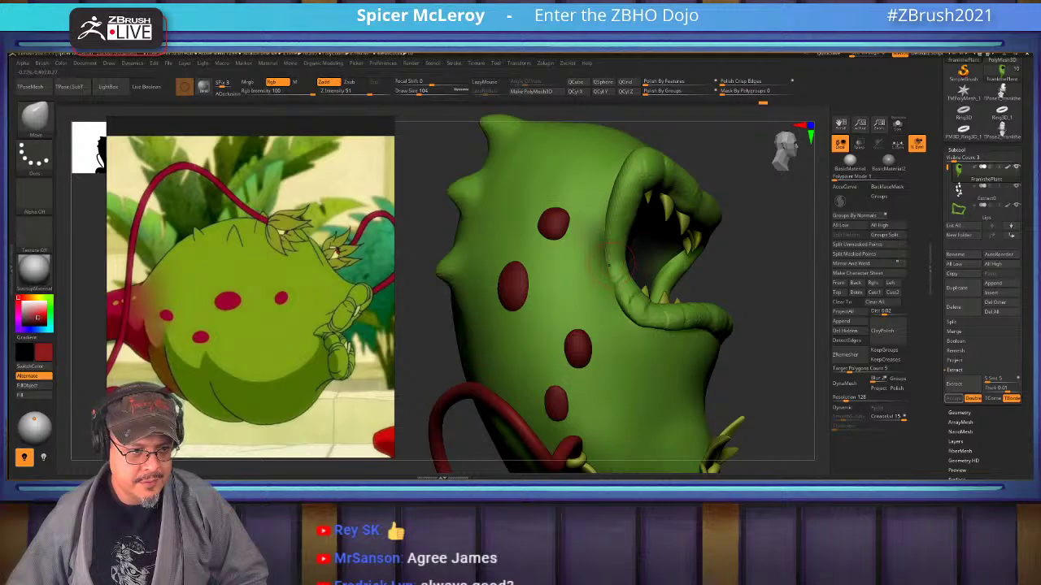
Activate the Lips subtool and build up the side of the lip near the mouth corner with the FormSoft brush.
{"action": "key", "text": "b"}
{"action": "key", "text": "f"}
{"action": "key", "text": "s"}
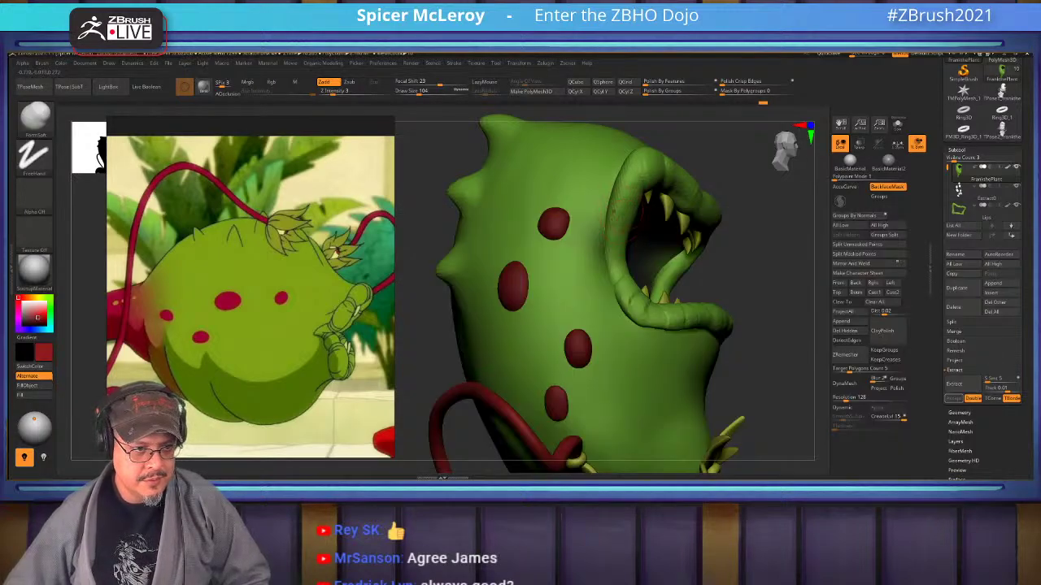
{"action": "left_click", "coordinate": [616, 238], "text": "alt"}
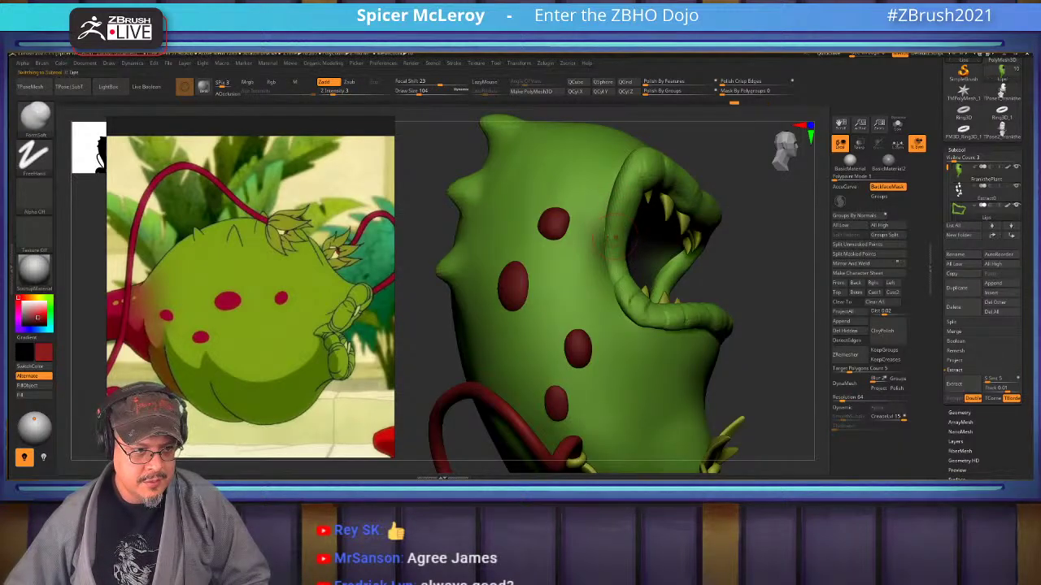
{"action": "left_click_drag", "start_coordinate": [624, 262], "coordinate": [623, 271]}
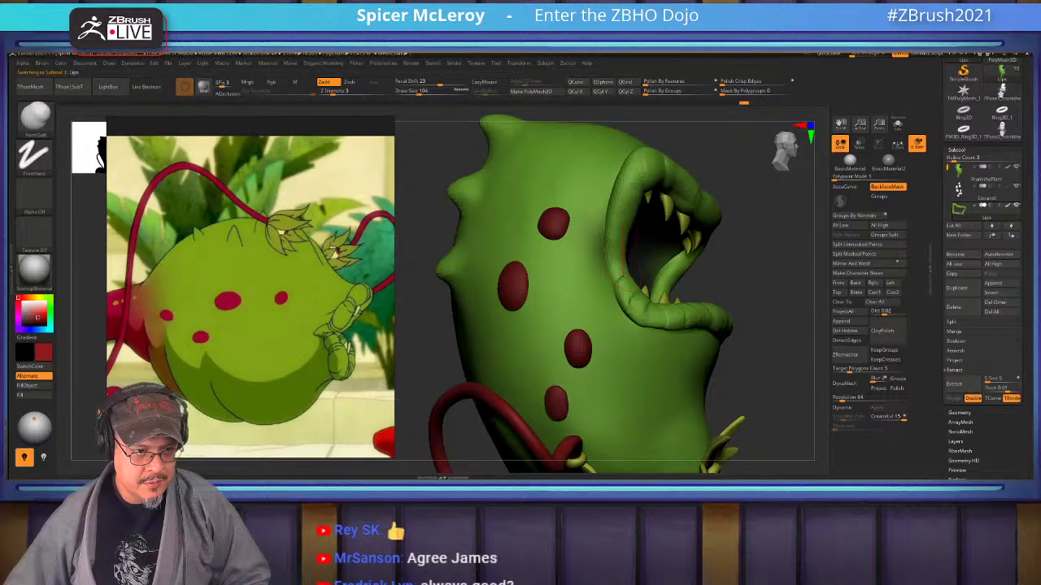
Enlarge the FormSoft brush to draw size 140 while checking the lips from the front.
{"action": "left_click_drag", "start_coordinate": [529, 212], "coordinate": [479, 215]}
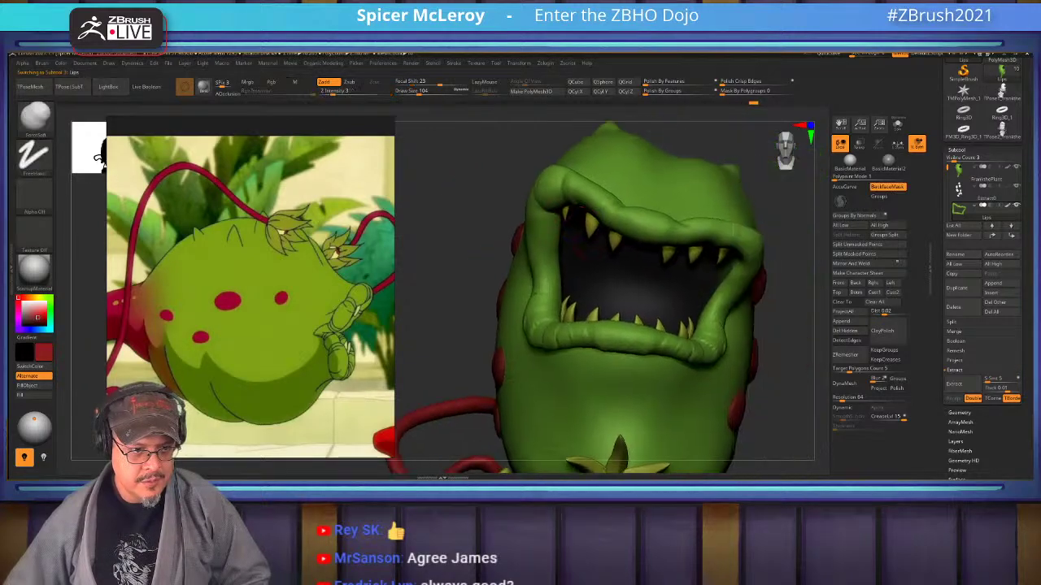
{"action": "left_click_drag", "start_coordinate": [813, 200], "coordinate": [732, 183], "text": "alt"}
{"action": "left_click_drag", "start_coordinate": [797, 183], "coordinate": [842, 183], "text": "alt"}
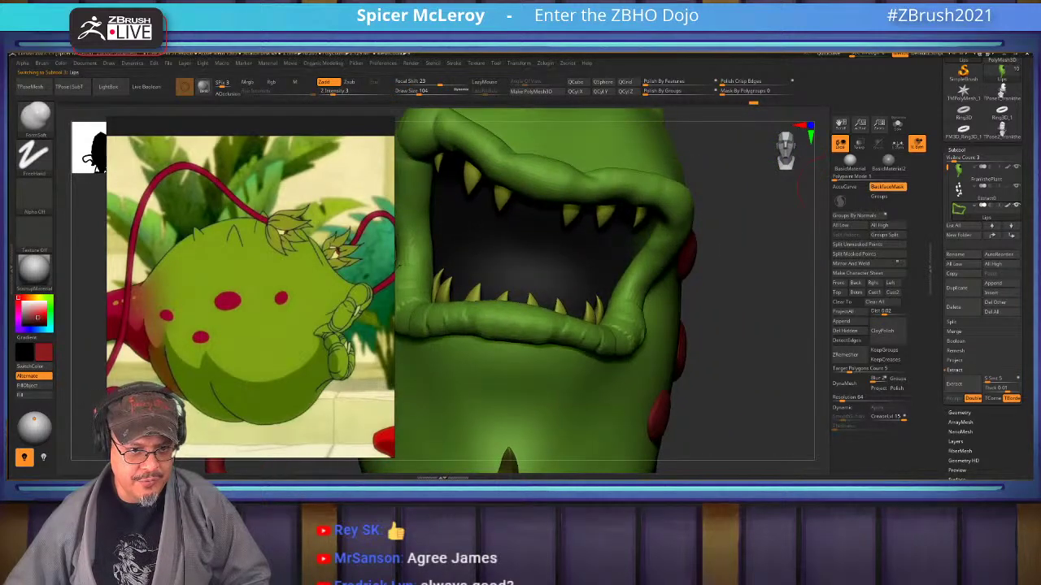
{"action": "key", "text": "s"}
{"action": "left_click", "coordinate": [712, 266]}
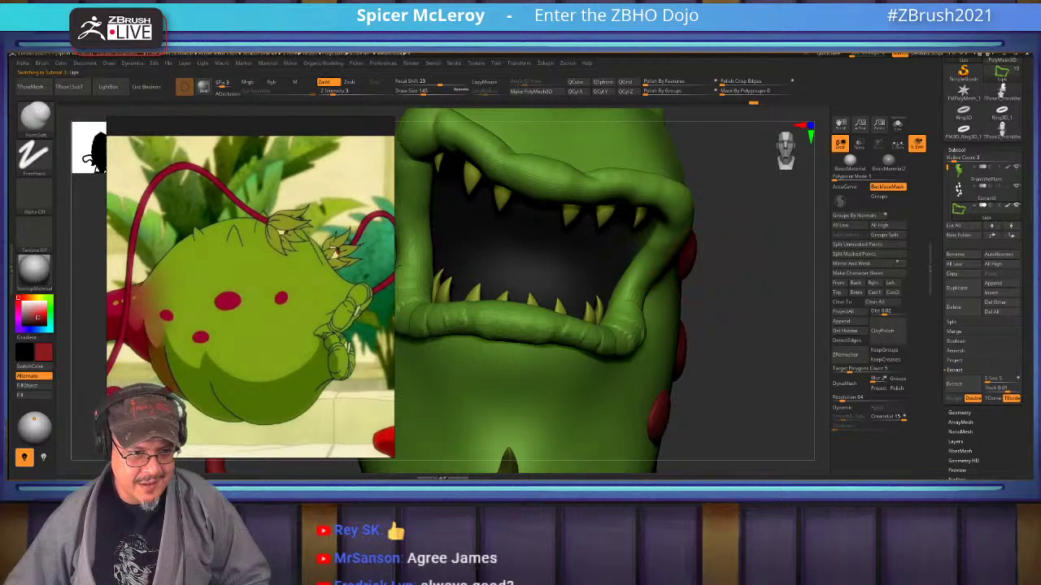
{"action": "key", "text": "shift"}
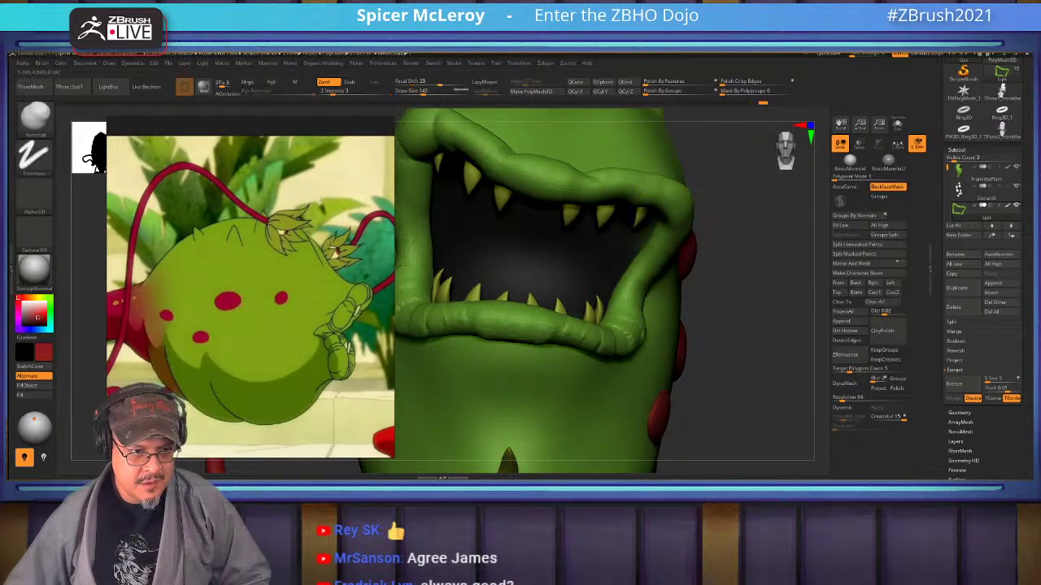
{"action": "mouse_move", "coordinate": [764, 268]}
{"action": "left_mouse_down"}
{"action": "mouse_move", "coordinate": [764, 309]}
{"action": "mouse_move", "coordinate": [675, 301]}
{"action": "mouse_move", "coordinate": [771, 303]}
{"action": "mouse_move", "coordinate": [726, 291]}
{"action": "left_mouse_up"}
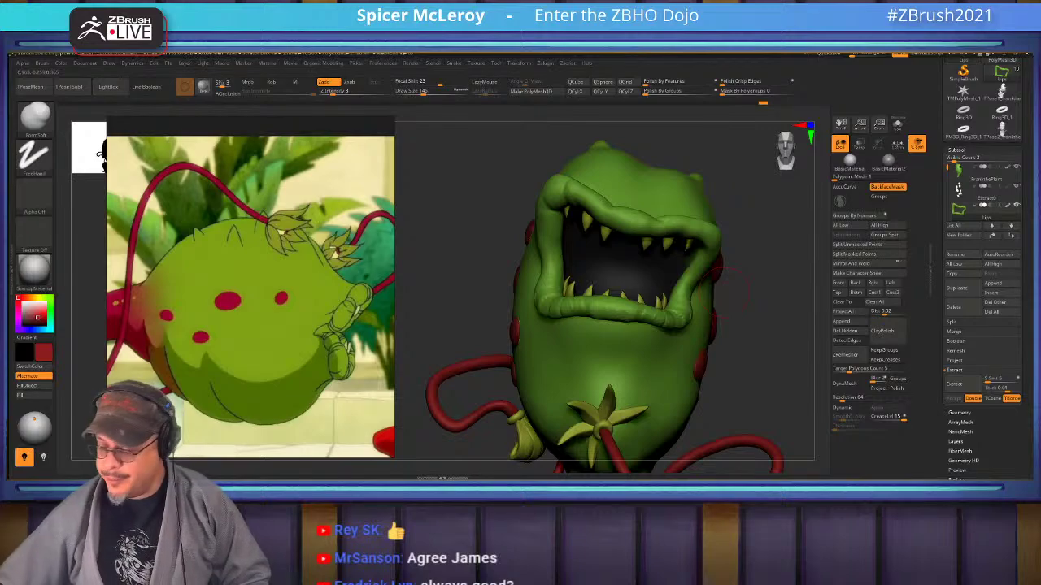
Bring up the open-mouth reference image and build up the middle of the lower lip with FormSoft.
{"action": "scroll", "coordinate": [293, 269], "scroll_direction": "down", "scroll_amount": 6}
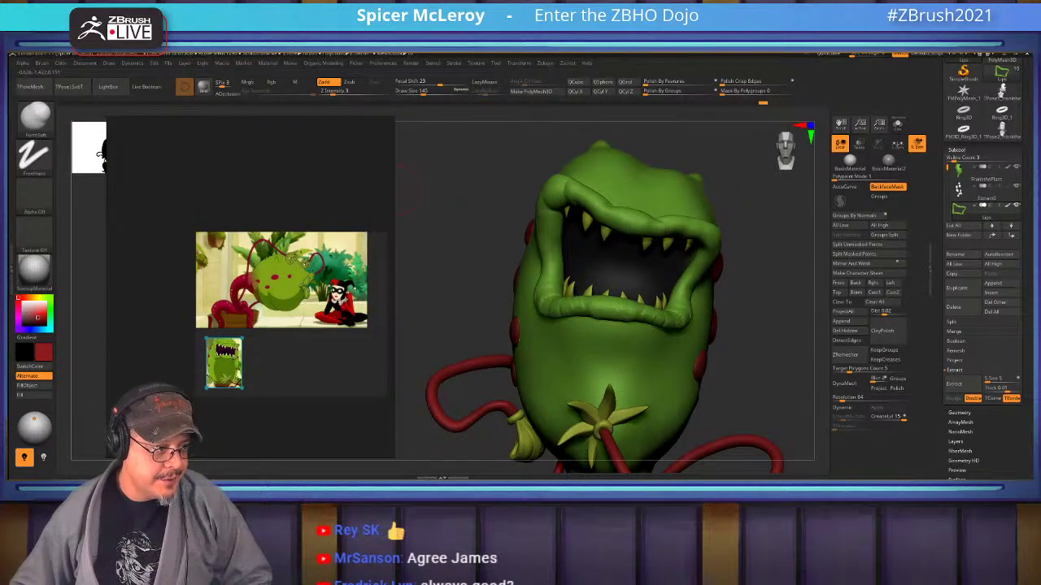
{"action": "scroll", "coordinate": [222, 358], "scroll_direction": "up", "scroll_amount": 9}
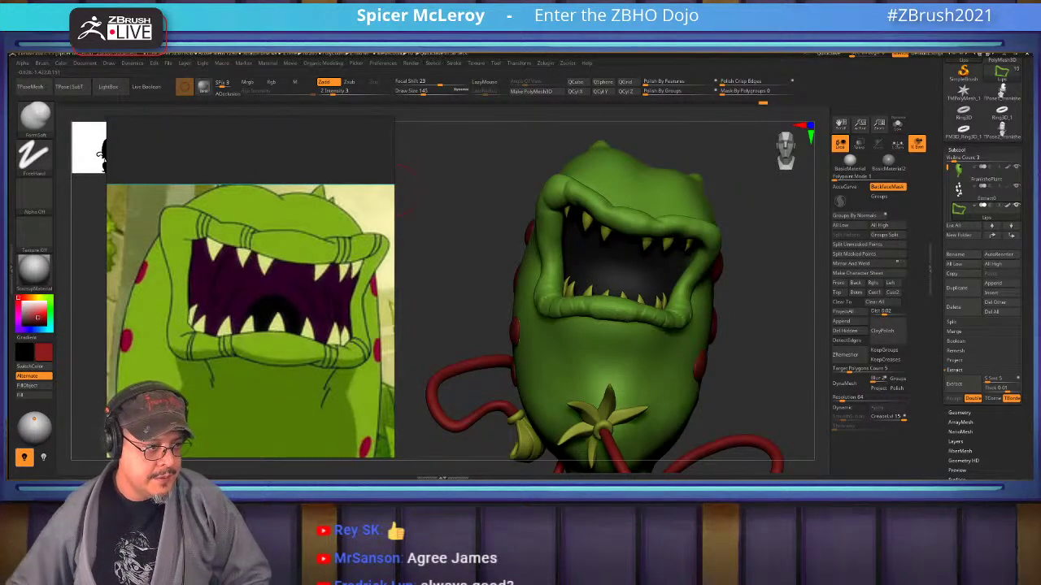
{"action": "mouse_move", "coordinate": [728, 305]}
{"action": "left_mouse_down"}
{"action": "mouse_move", "coordinate": [752, 299]}
{"action": "mouse_move", "coordinate": [753, 350]}
{"action": "mouse_move", "coordinate": [799, 313]}
{"action": "mouse_move", "coordinate": [800, 296]}
{"action": "left_mouse_up"}
{"action": "key", "text": "b"}
{"action": "key", "text": "f"}
{"action": "key", "text": "s"}
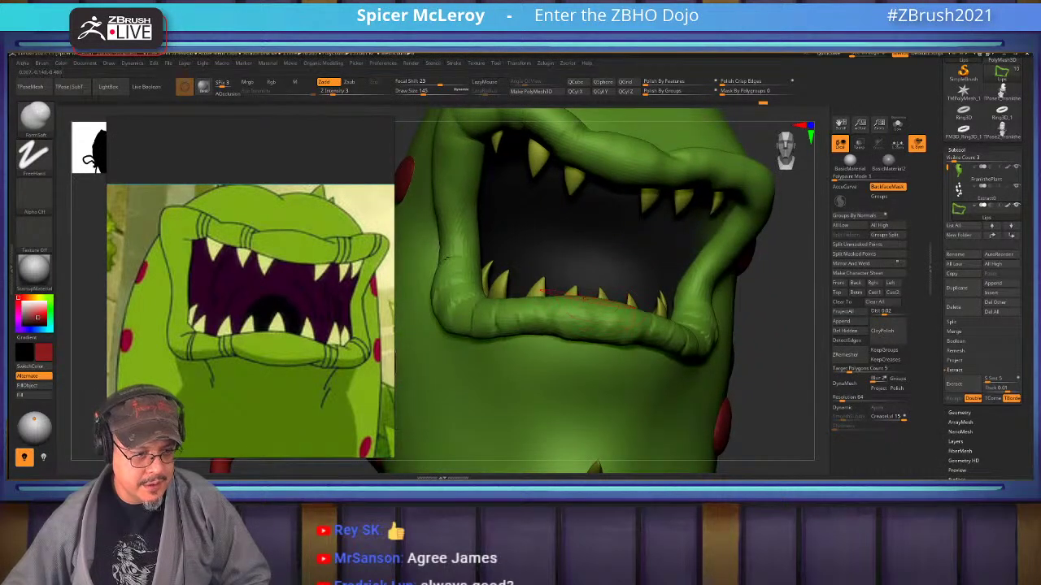
Push the middle of the lower lip upward into a gentle arch with the Move brush.
{"action": "key", "text": "b"}
{"action": "key", "text": "m"}
{"action": "key", "text": "v"}
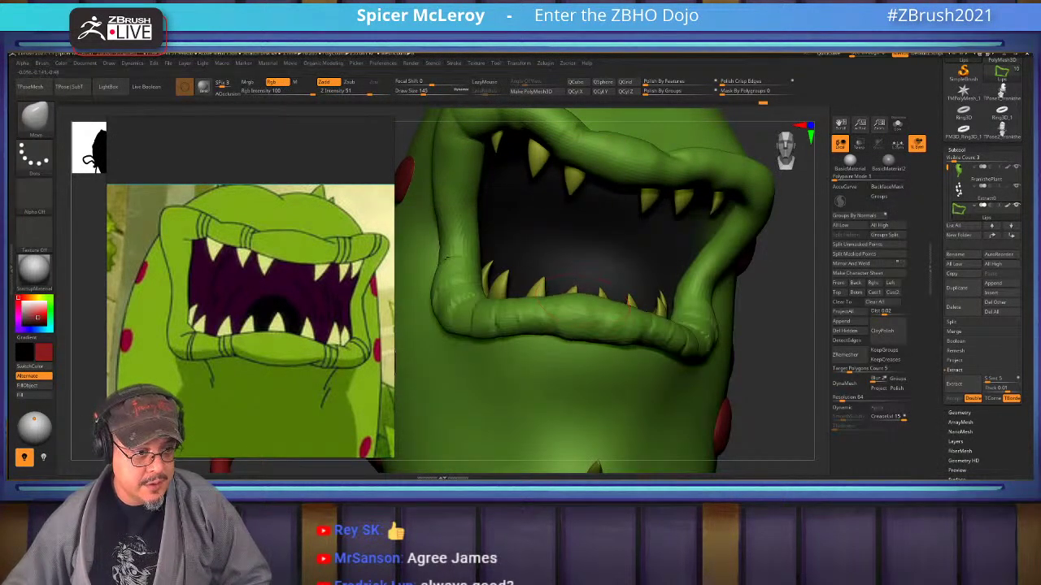
{"action": "left_click_drag", "start_coordinate": [777, 298], "coordinate": [746, 301]}
{"action": "left_click_drag", "start_coordinate": [642, 316], "coordinate": [643, 309]}
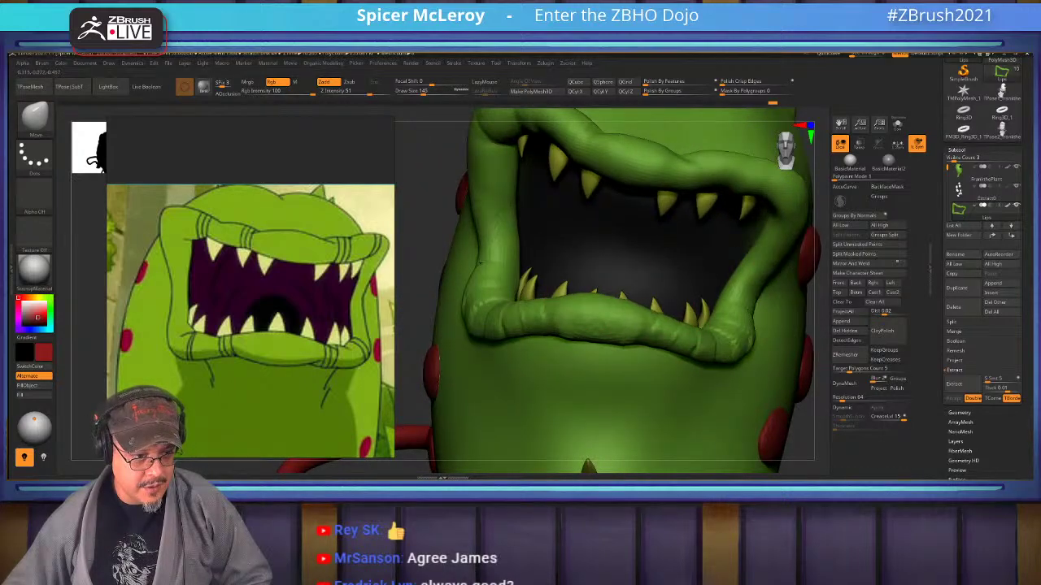
Add volume to the middle of the lower lip with ClayBuildup at draw size 94 and smooth it.
{"action": "key", "text": "b"}
{"action": "key", "text": "c"}
{"action": "key", "text": "b"}
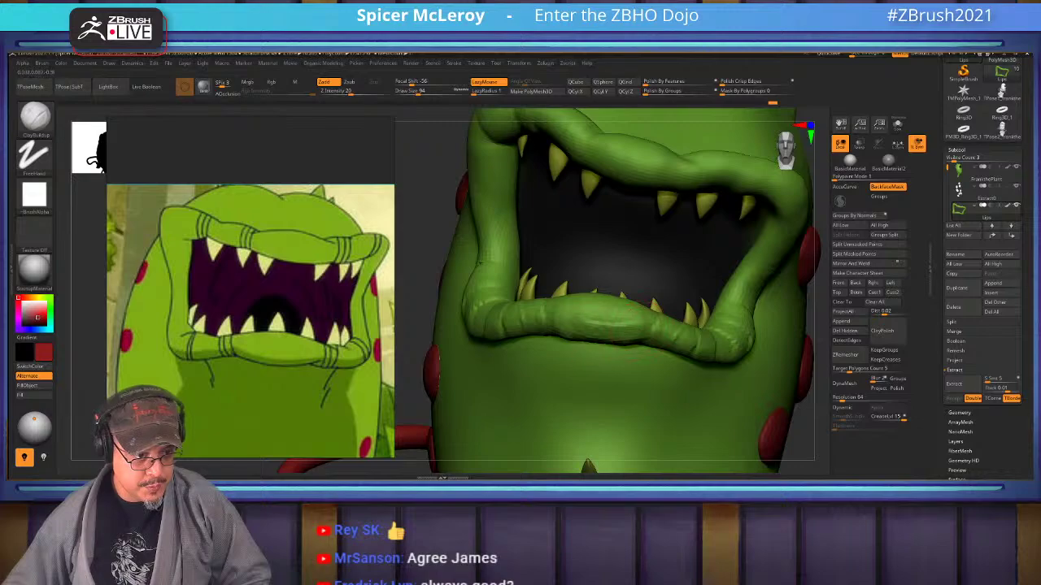
{"action": "key", "text": "shift"}
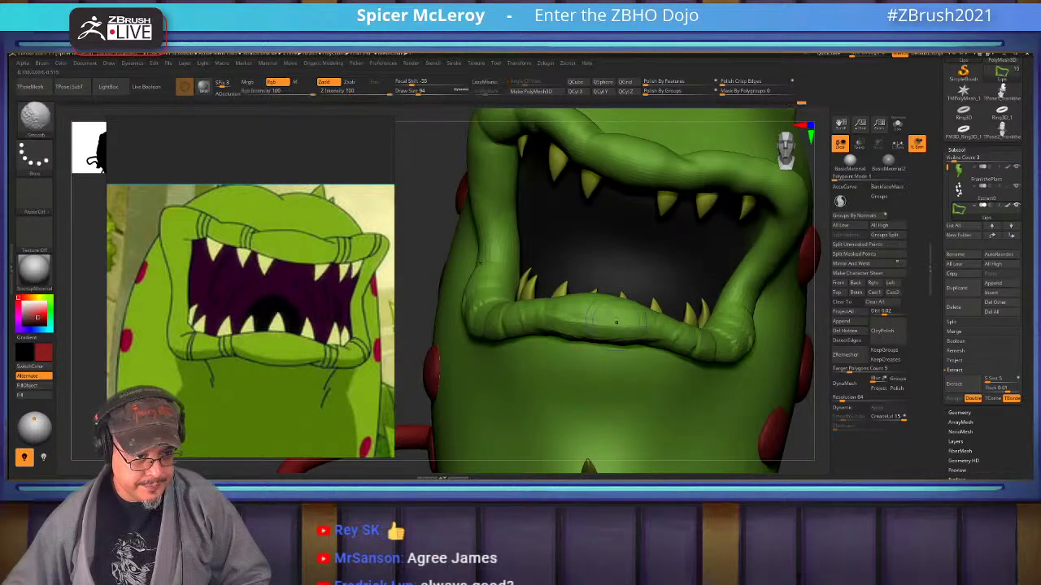
{"action": "left_click_drag", "start_coordinate": [586, 328], "coordinate": [590, 328], "text": "shift"}
{"action": "key", "text": "shift"}
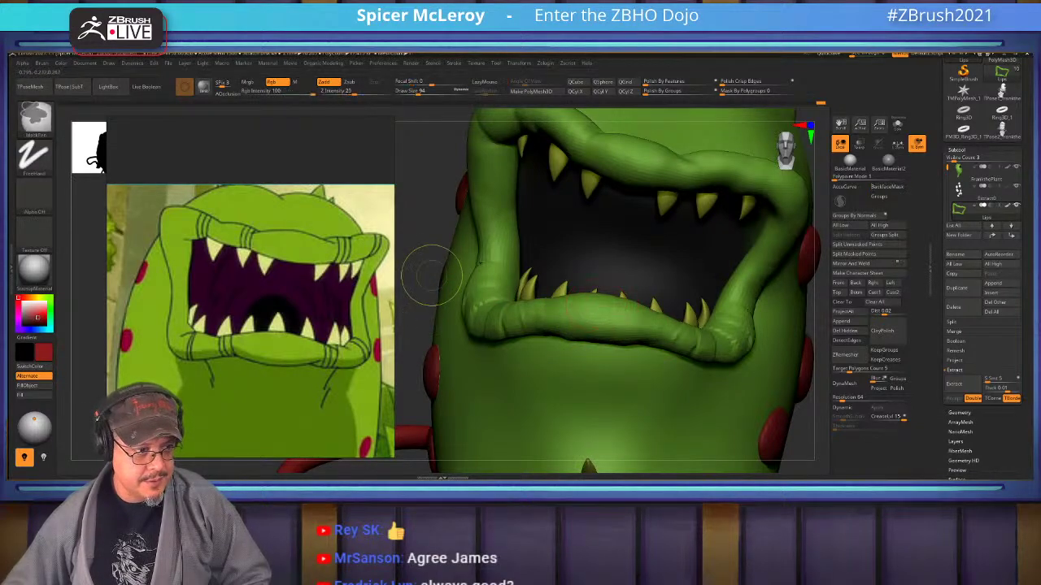
Remesh the lips with DynaMesh at resolution 128, undoing the first attempt at resolution 64.
{"action": "left_click", "coordinate": [846, 383]}
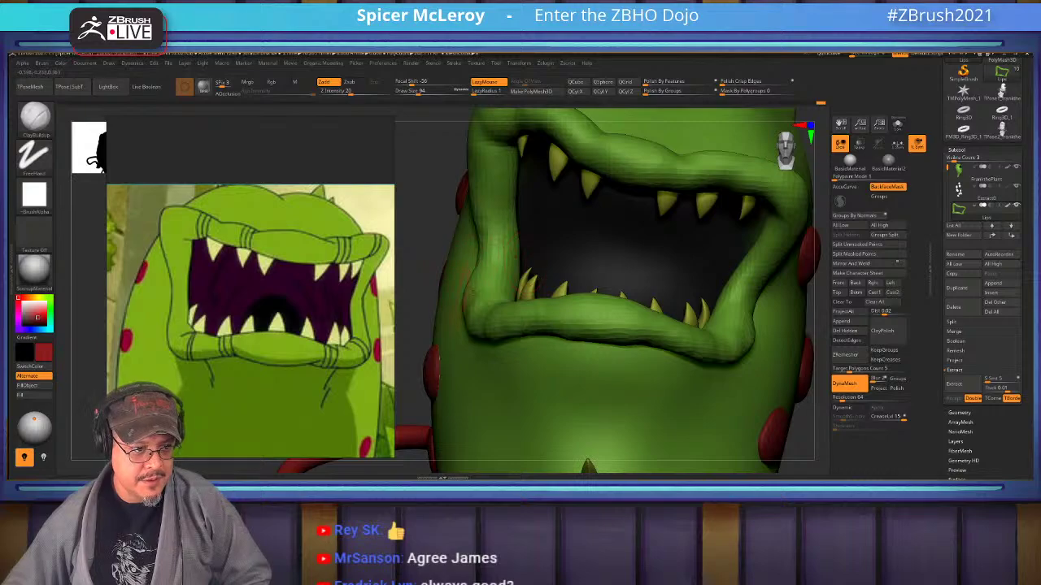
{"action": "key", "text": "ctrl+z"}
{"action": "left_click", "coordinate": [846, 398]}
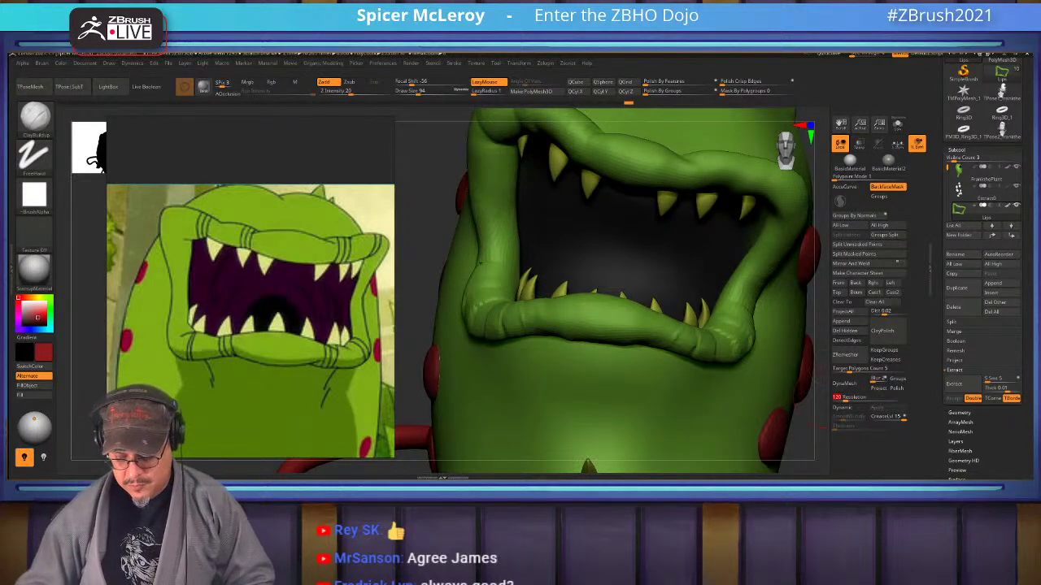
{"action": "type", "text": "8"}
{"action": "key", "text": "ctrl"}
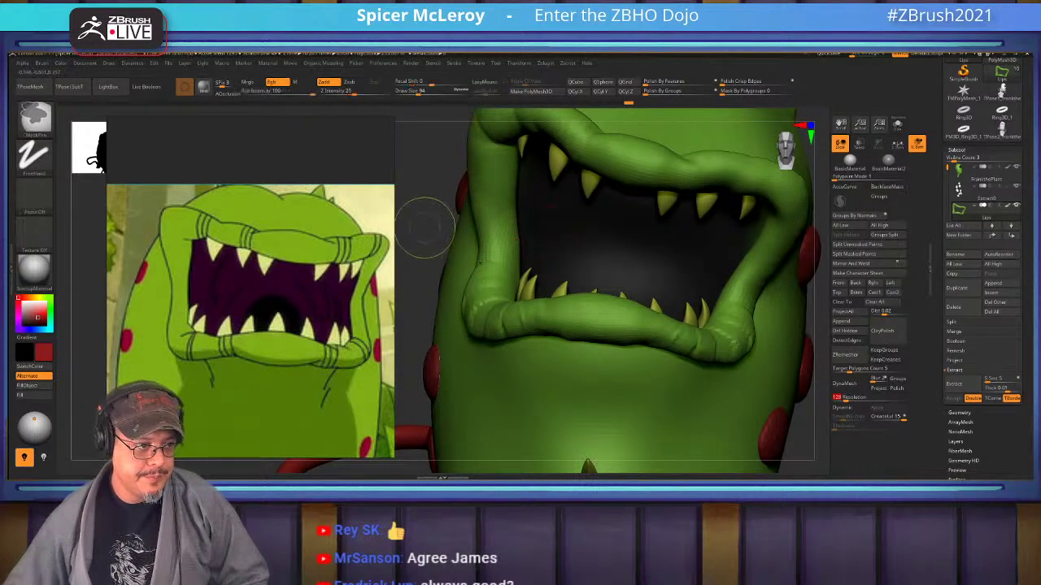
{"action": "left_click", "coordinate": [425, 227], "text": "ctrl"}
{"action": "key", "text": "ctrl"}
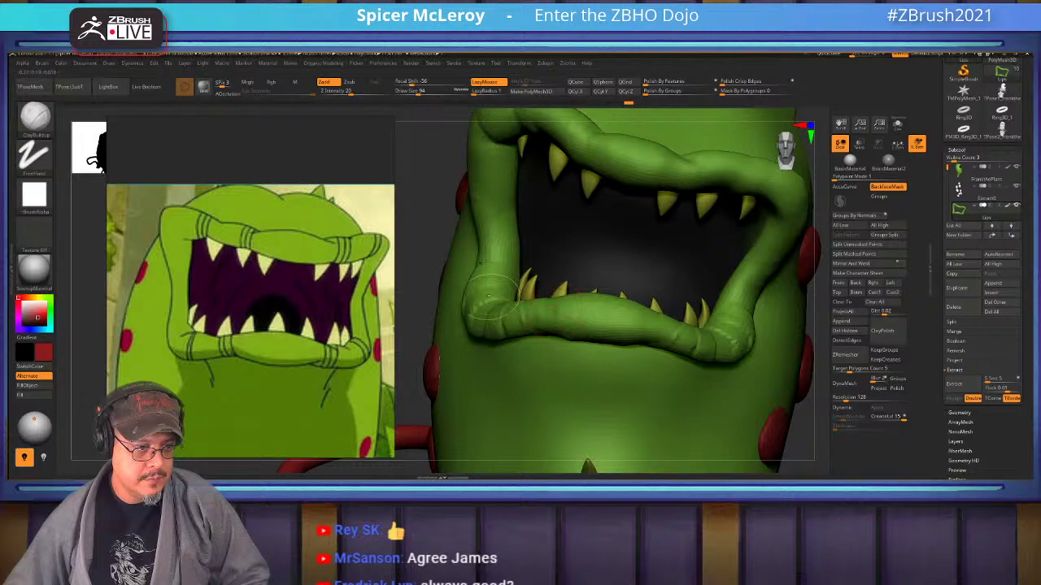
{"action": "key", "text": "ctrl"}
{"action": "key", "text": "ctrl"}
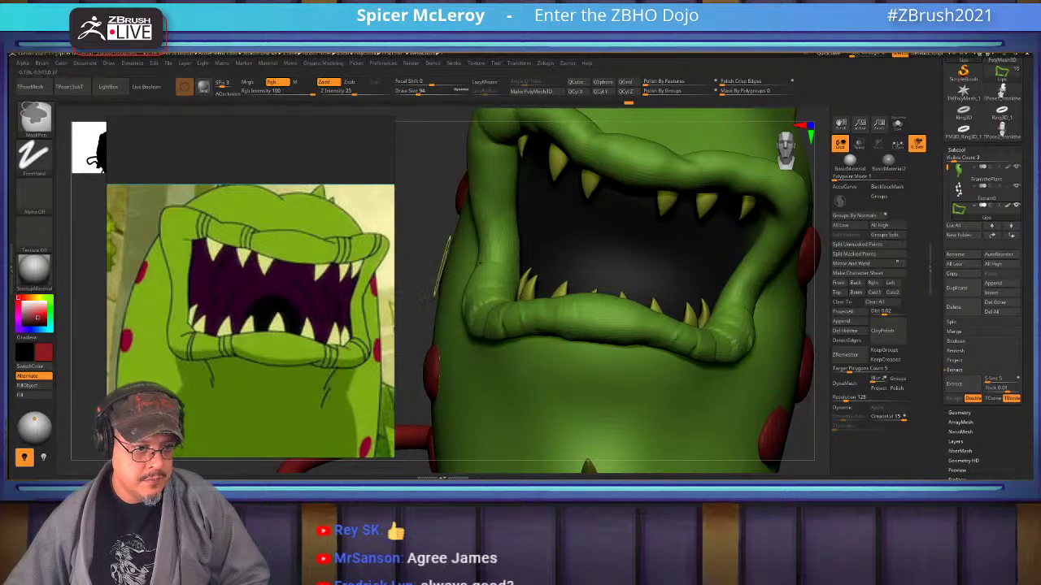
{"action": "left_click", "coordinate": [849, 384]}
Build up the center and corners of the lower lip with ClayBuildup and smooth the surface from several angles.
{"action": "key", "text": "shift"}
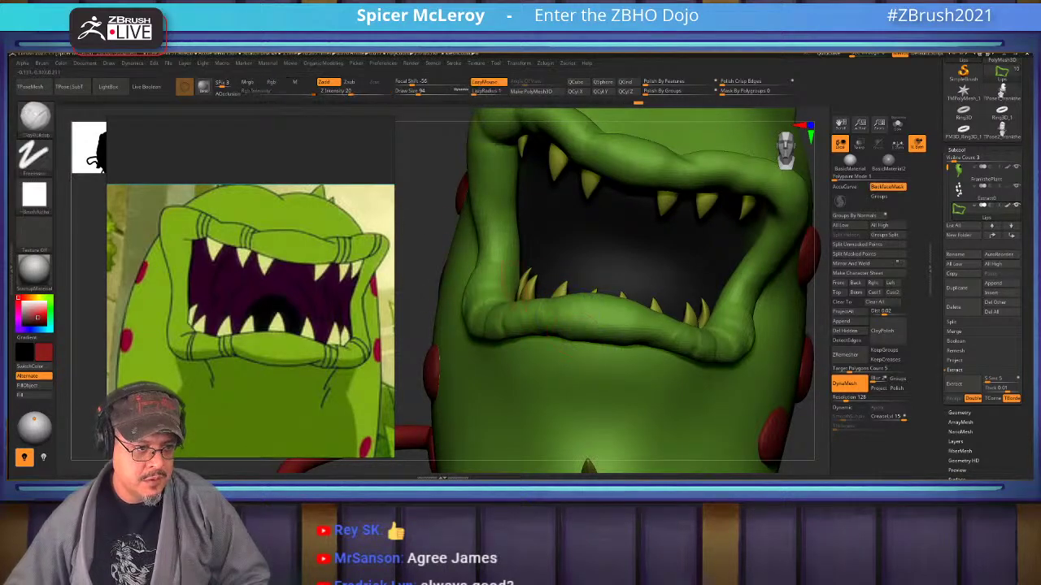
{"action": "mouse_move", "coordinate": [564, 325]}
{"action": "right_mouse_down"}
{"action": "mouse_move", "coordinate": [590, 320]}
{"action": "mouse_move", "coordinate": [570, 283]}
{"action": "right_mouse_up"}
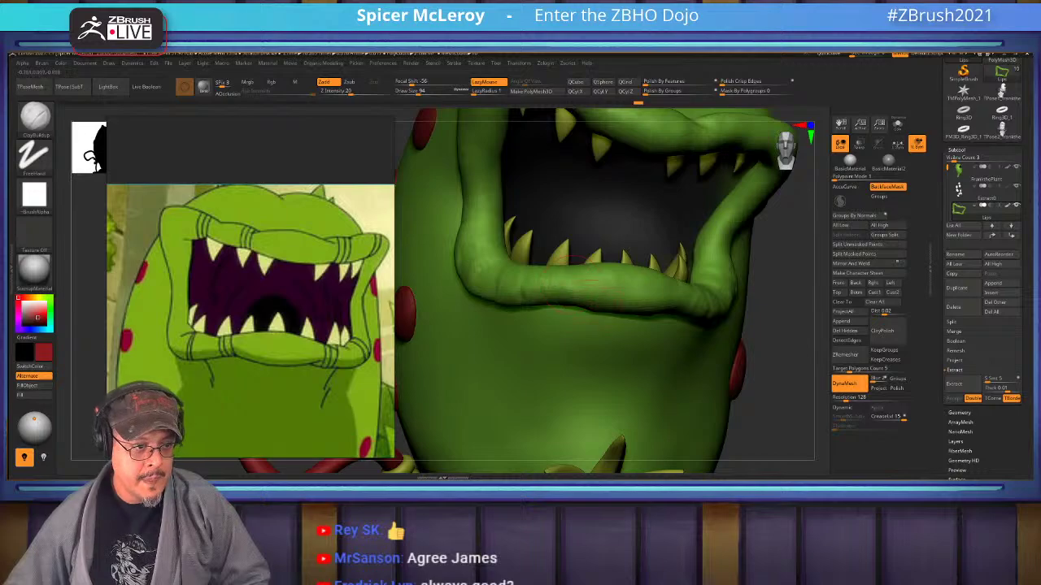
{"action": "left_click_drag", "start_coordinate": [598, 262], "coordinate": [645, 295]}
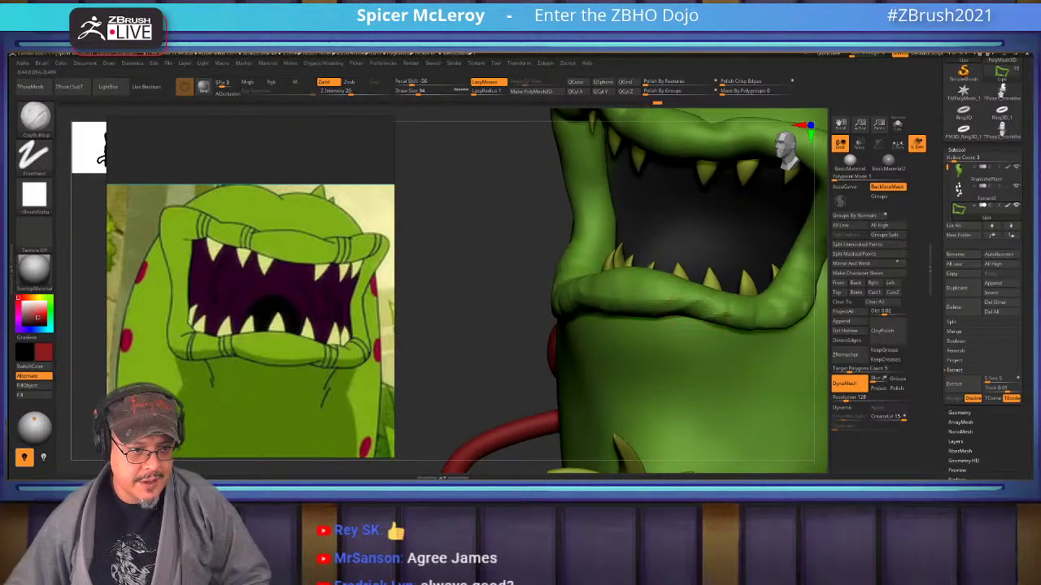
{"action": "key", "text": "shift"}
{"action": "left_click_drag", "start_coordinate": [575, 289], "coordinate": [569, 295], "text": "shift"}
{"action": "left_click_drag", "start_coordinate": [498, 297], "coordinate": [556, 304]}
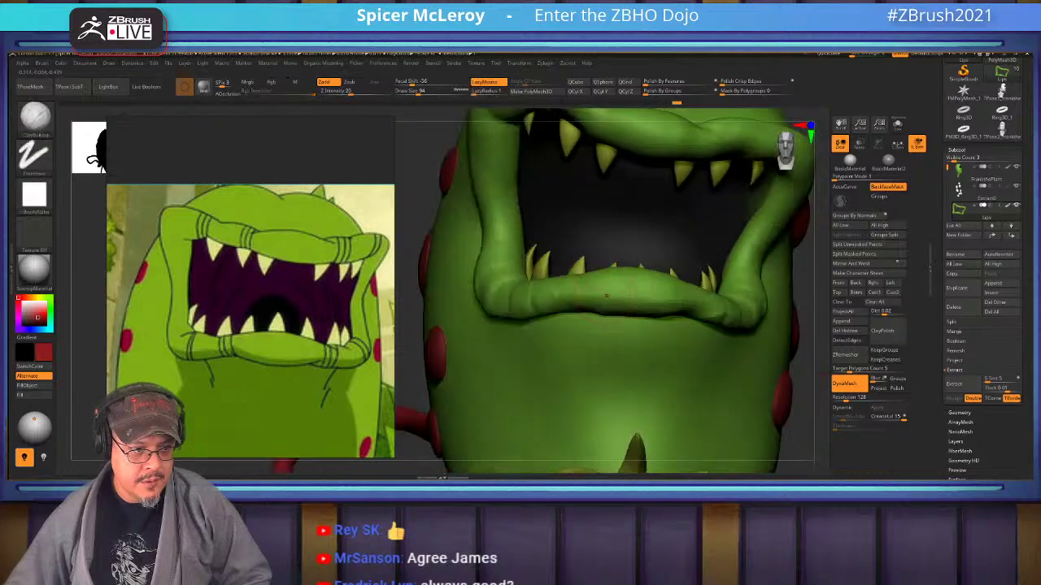
{"action": "key", "text": "shift"}
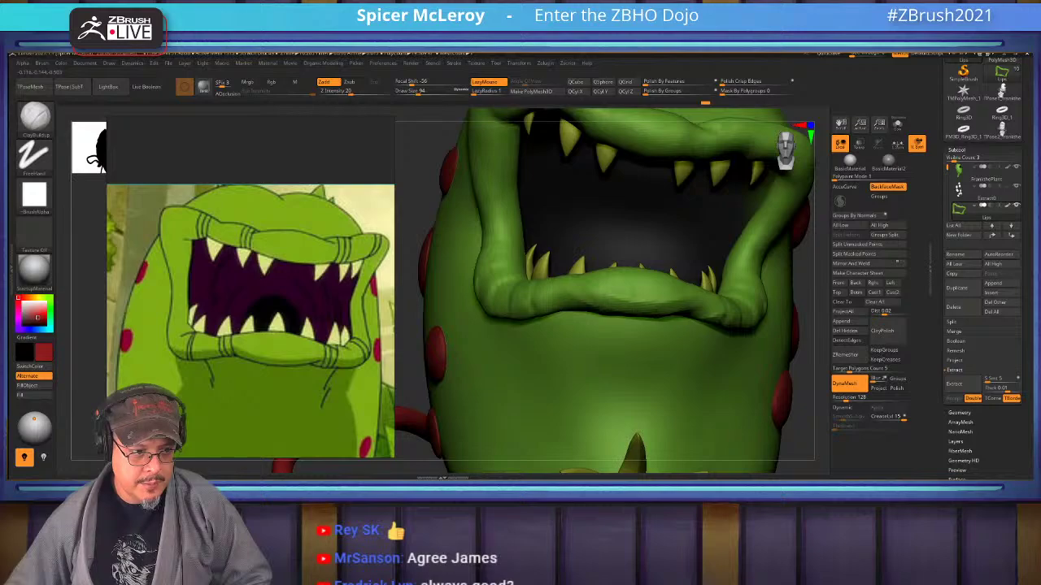
Smooth the middle of the lower lip and add clay toward its corner with ClayBuildup at draw size 94.
{"action": "key", "text": "shift"}
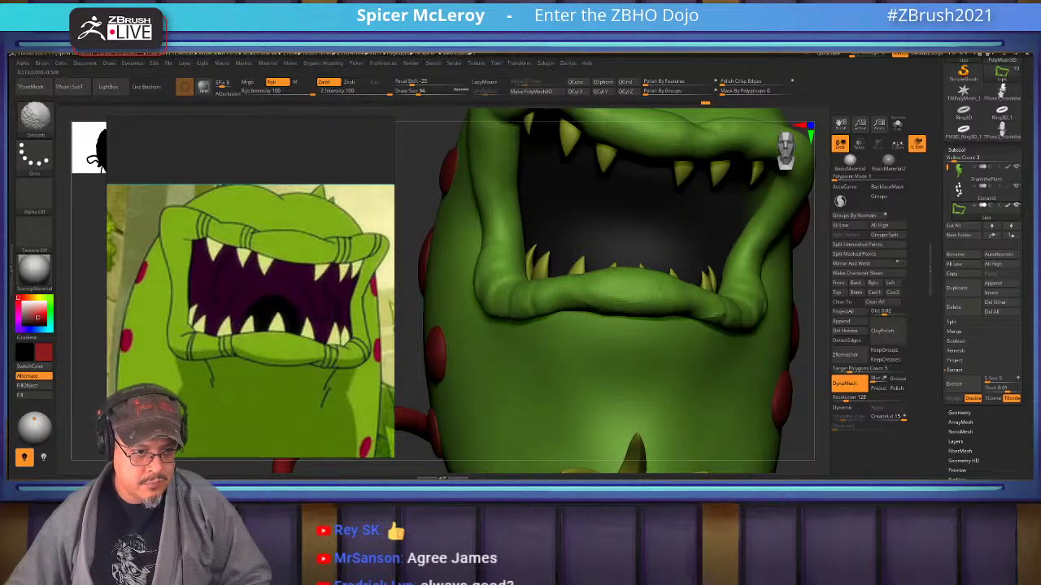
{"action": "mouse_move", "coordinate": [609, 280]}
{"action": "left_mouse_down", "text": "shift"}
{"action": "mouse_move", "coordinate": [649, 286]}
{"action": "mouse_move", "coordinate": [627, 285]}
{"action": "left_mouse_up", "text": "shift"}
{"action": "mouse_move", "coordinate": [626, 293]}
{"action": "right_mouse_down"}
{"action": "mouse_move", "coordinate": [529, 291]}
{"action": "mouse_move", "coordinate": [504, 312]}
{"action": "right_mouse_up"}
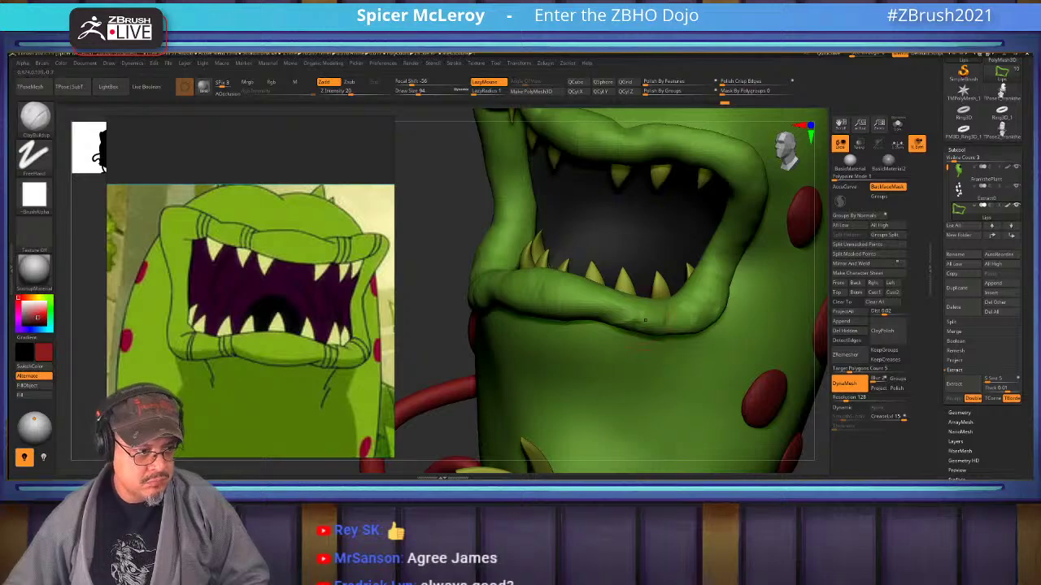
{"action": "left_click_drag", "start_coordinate": [645, 320], "coordinate": [625, 321]}
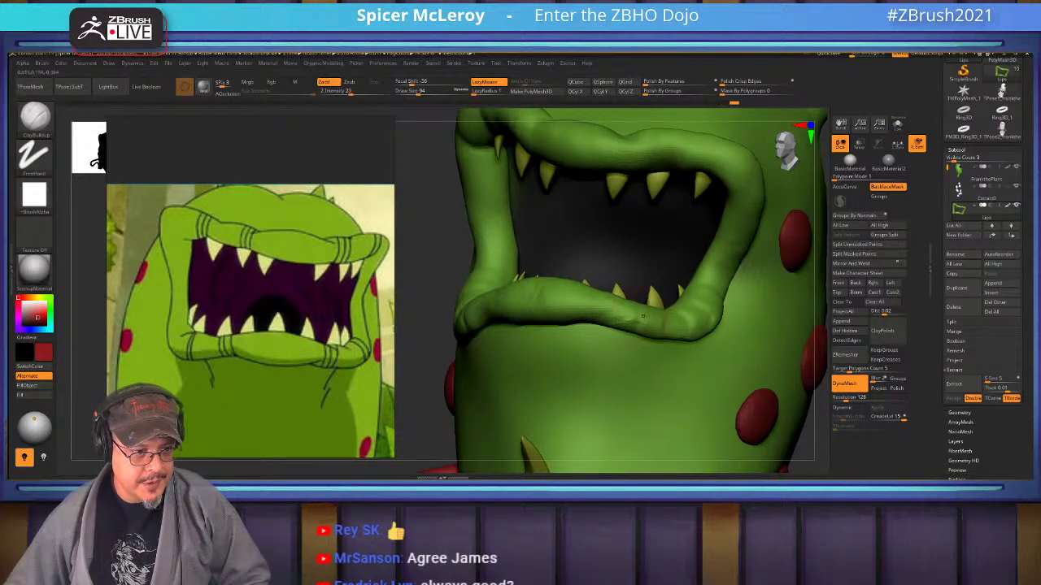
{"action": "key", "text": "b"}
{"action": "key", "text": "c"}
{"action": "key", "text": "s"}
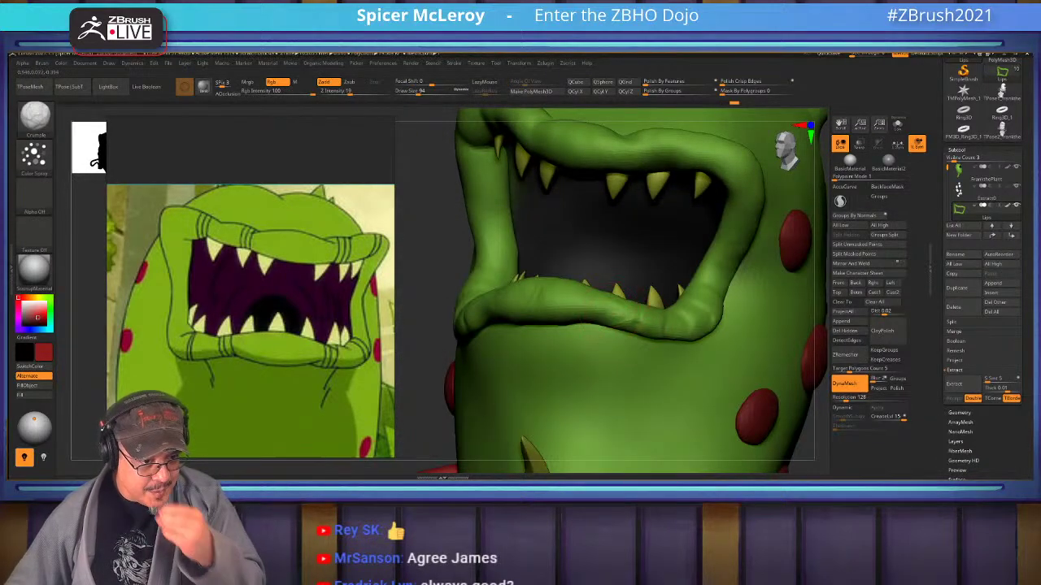
{"action": "left_click_drag", "start_coordinate": [582, 304], "coordinate": [633, 317]}
{"action": "key", "text": "ctrl+z"}
Carve creases between the middle of the lower lip and its corner sections with DamStandard at draw size 94, smoothing the surface around them.
{"action": "key", "text": "b"}
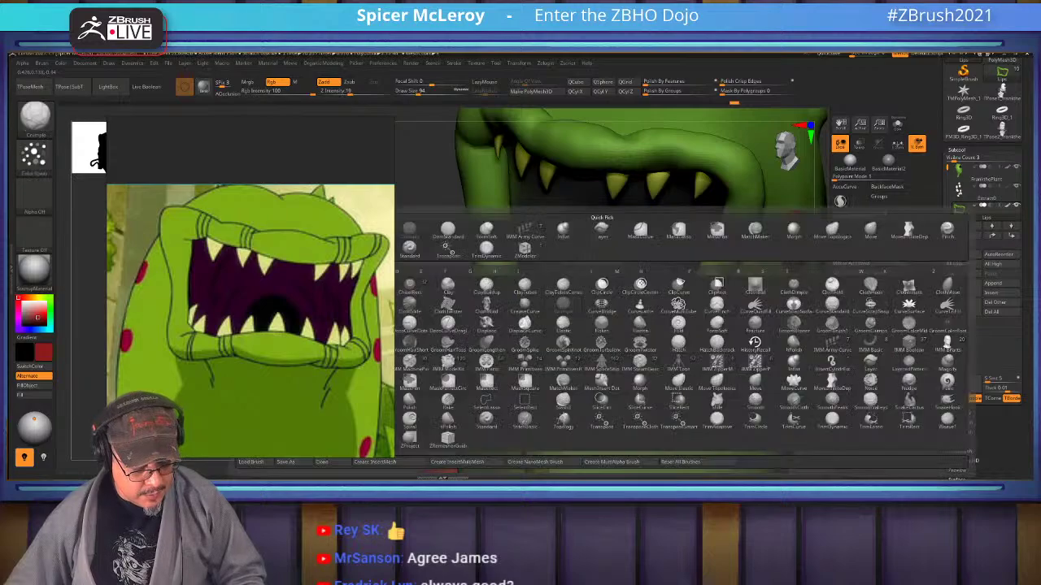
{"action": "key", "text": "d"}
{"action": "key", "text": "s"}
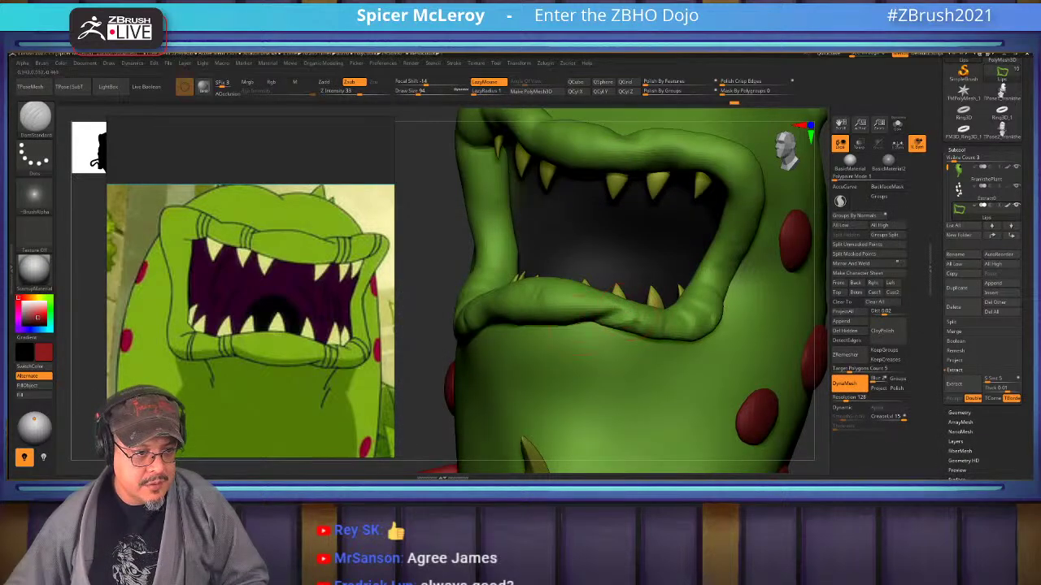
{"action": "left_click_drag", "start_coordinate": [277, 299], "coordinate": [553, 291]}
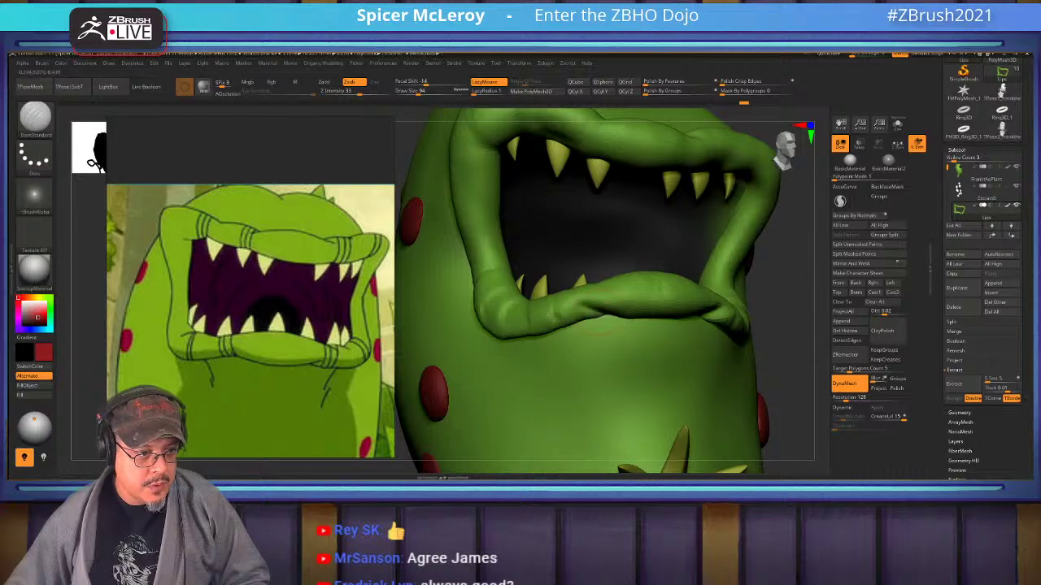
{"action": "right_click_drag", "start_coordinate": [569, 324], "coordinate": [611, 314], "text": "alt"}
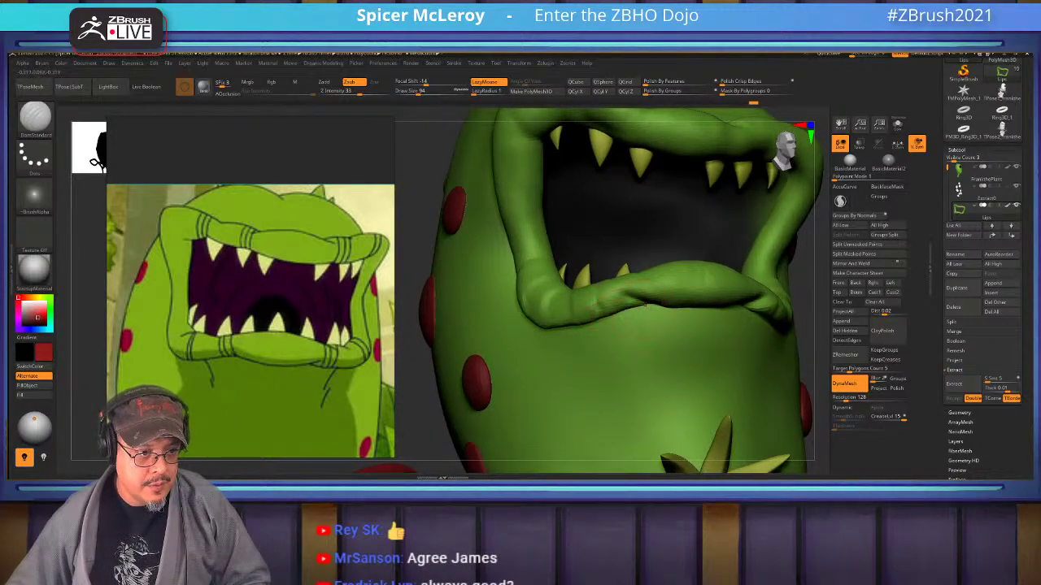
{"action": "key", "text": "shift"}
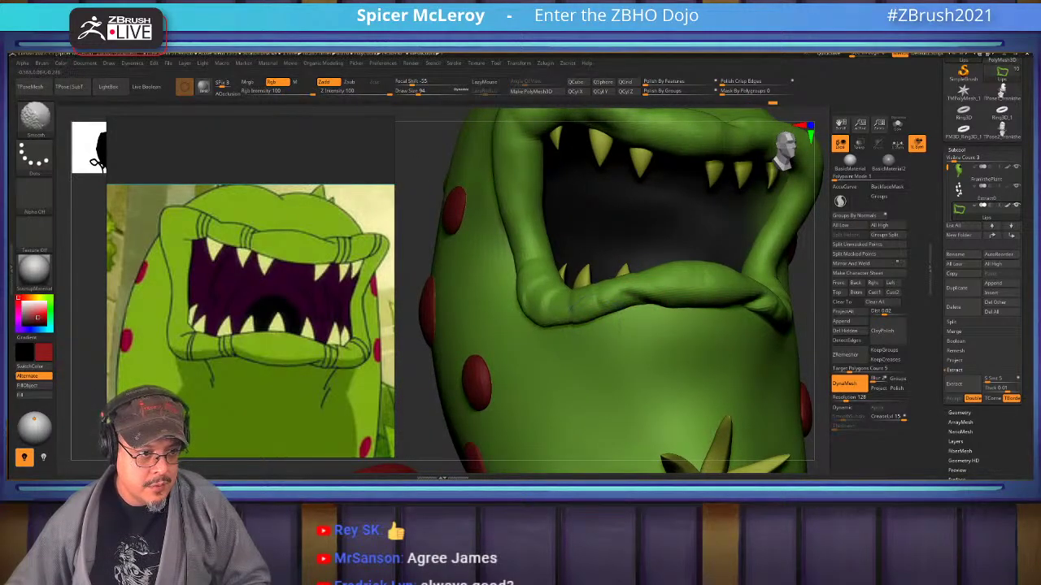
Swell the lower lip between the crease and the mouth corner with the Inflate brush at draw size 145.
{"action": "key", "text": "b"}
{"action": "key", "text": "i"}
{"action": "key", "text": "n"}
{"action": "right_click_drag", "start_coordinate": [585, 327], "coordinate": [625, 308]}
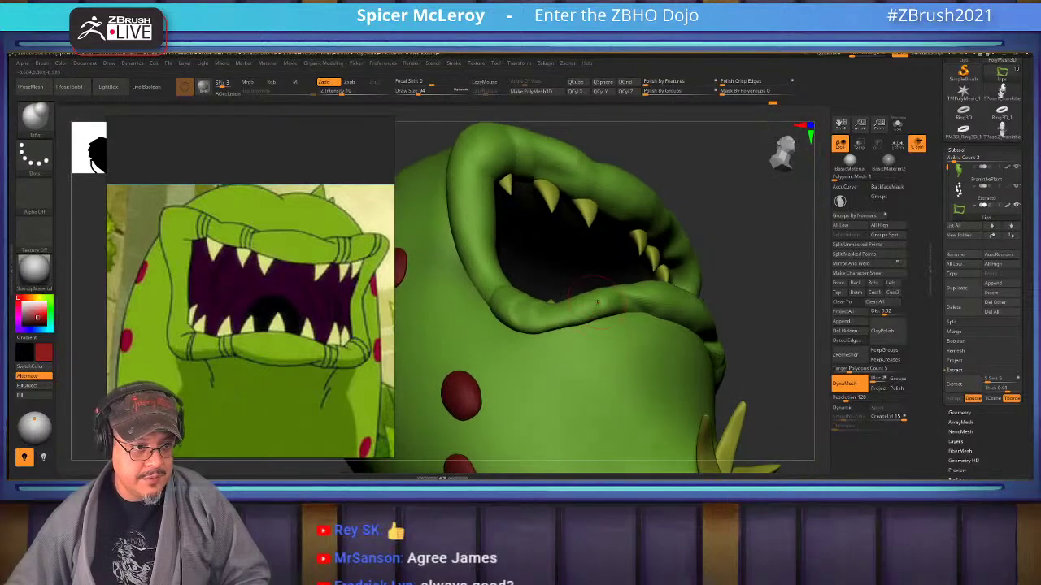
{"action": "key", "text": "s"}
{"action": "mouse_move", "coordinate": [598, 313]}
{"action": "left_mouse_down"}
{"action": "mouse_move", "coordinate": [608, 313]}
{"action": "mouse_move", "coordinate": [540, 318]}
{"action": "left_mouse_up"}
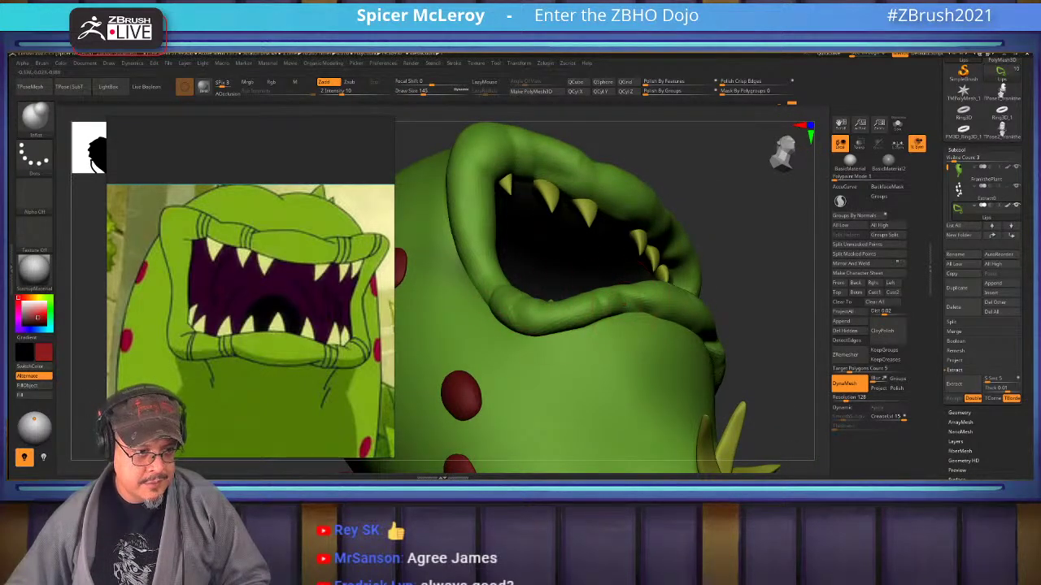
Inflate the lower lip's opposite corner section and even out its thickness from side and low views.
{"action": "right_click_drag", "start_coordinate": [582, 340], "coordinate": [419, 315]}
{"action": "mouse_move", "coordinate": [568, 327]}
{"action": "left_mouse_down"}
{"action": "mouse_move", "coordinate": [612, 371]}
{"action": "mouse_move", "coordinate": [651, 378]}
{"action": "left_mouse_up"}
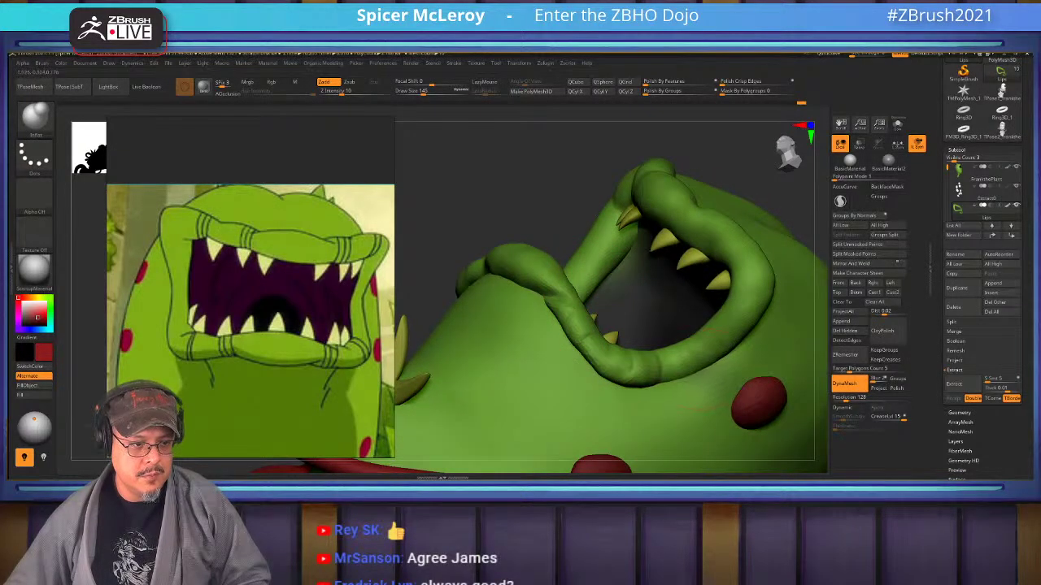
{"action": "left_click_drag", "start_coordinate": [600, 339], "coordinate": [625, 366]}
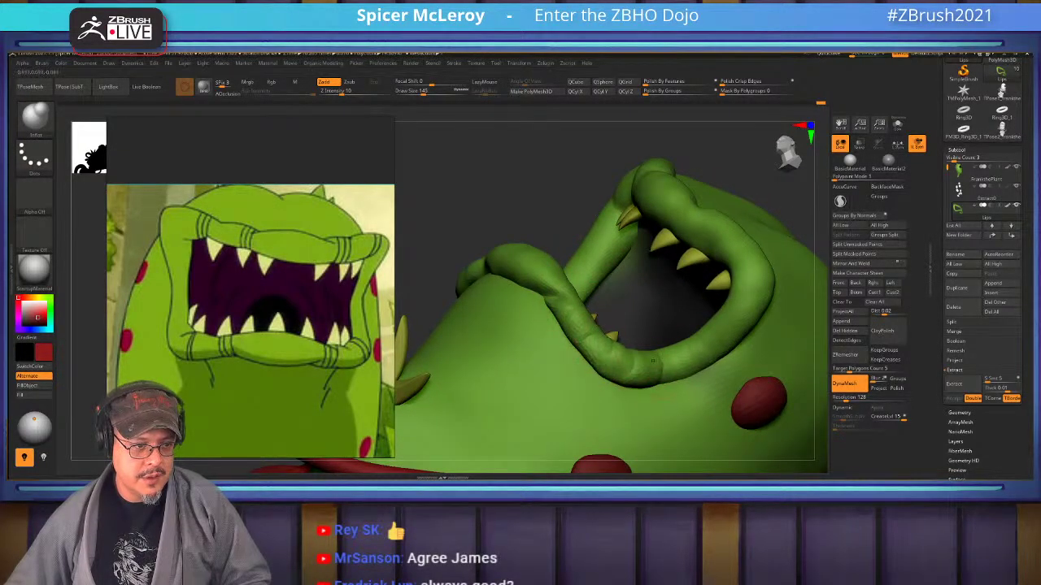
{"action": "mouse_move", "coordinate": [585, 358]}
{"action": "right_mouse_down"}
{"action": "mouse_move", "coordinate": [707, 337]}
{"action": "mouse_move", "coordinate": [630, 301]}
{"action": "mouse_move", "coordinate": [601, 390]}
{"action": "mouse_move", "coordinate": [650, 386]}
{"action": "mouse_move", "coordinate": [671, 370]}
{"action": "right_mouse_up"}
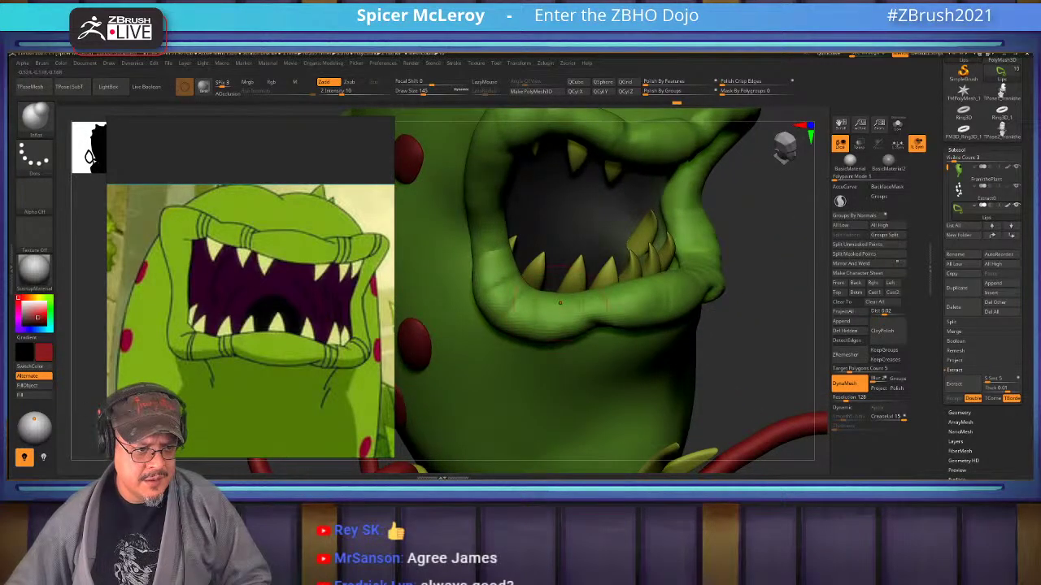
{"action": "left_click_drag", "start_coordinate": [766, 331], "coordinate": [668, 301]}
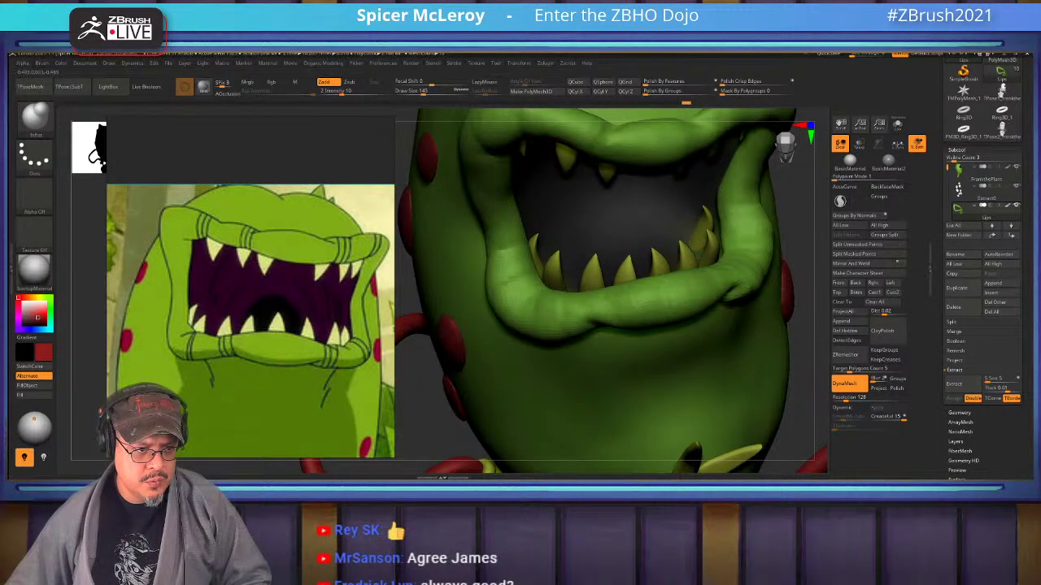
Build up the lower lip beside the crease with ClayBuildup at draw size 101 and smooth it.
{"action": "mouse_move", "coordinate": [626, 301]}
{"action": "right_mouse_down", "text": "ctrl"}
{"action": "mouse_move", "coordinate": [601, 219]}
{"action": "mouse_move", "coordinate": [626, 252]}
{"action": "mouse_move", "coordinate": [618, 207]}
{"action": "right_mouse_up", "text": "ctrl"}
{"action": "right_click_drag", "start_coordinate": [618, 207], "coordinate": [711, 378], "text": "alt"}
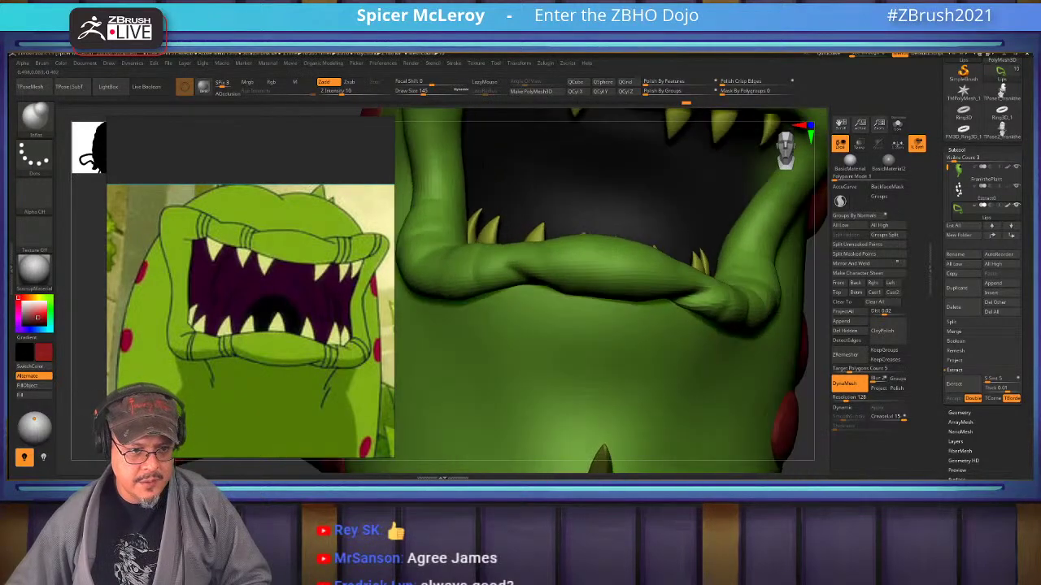
{"action": "mouse_move", "coordinate": [707, 326]}
{"action": "right_mouse_down"}
{"action": "mouse_move", "coordinate": [744, 297]}
{"action": "mouse_move", "coordinate": [773, 297]}
{"action": "mouse_move", "coordinate": [753, 305]}
{"action": "right_mouse_up"}
{"action": "key", "text": "b"}
{"action": "key", "text": "c"}
{"action": "key", "text": "b"}
{"action": "mouse_move", "coordinate": [740, 298]}
{"action": "left_mouse_down"}
{"action": "mouse_move", "coordinate": [718, 314]}
{"action": "mouse_move", "coordinate": [699, 302]}
{"action": "mouse_move", "coordinate": [758, 338]}
{"action": "mouse_move", "coordinate": [747, 323]}
{"action": "mouse_move", "coordinate": [757, 320]}
{"action": "mouse_move", "coordinate": [725, 328]}
{"action": "left_mouse_up"}
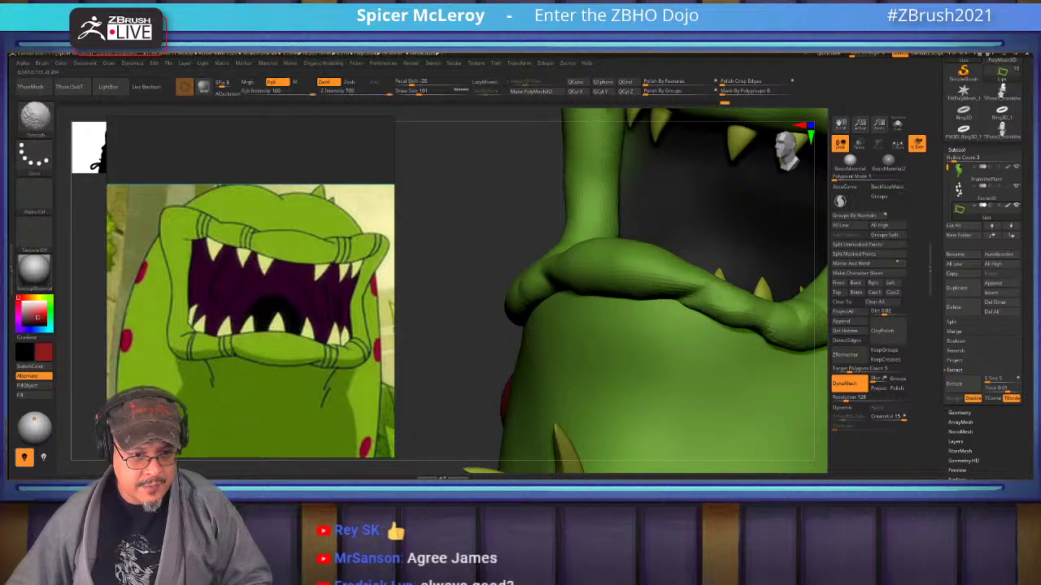
Fill out the lower lip's opposite corner bend with ClayBuildup and smooth the strokes into the lip.
{"action": "left_click_drag", "start_coordinate": [460, 325], "coordinate": [606, 301]}
{"action": "left_click_drag", "start_coordinate": [334, 245], "coordinate": [533, 248], "text": "alt"}
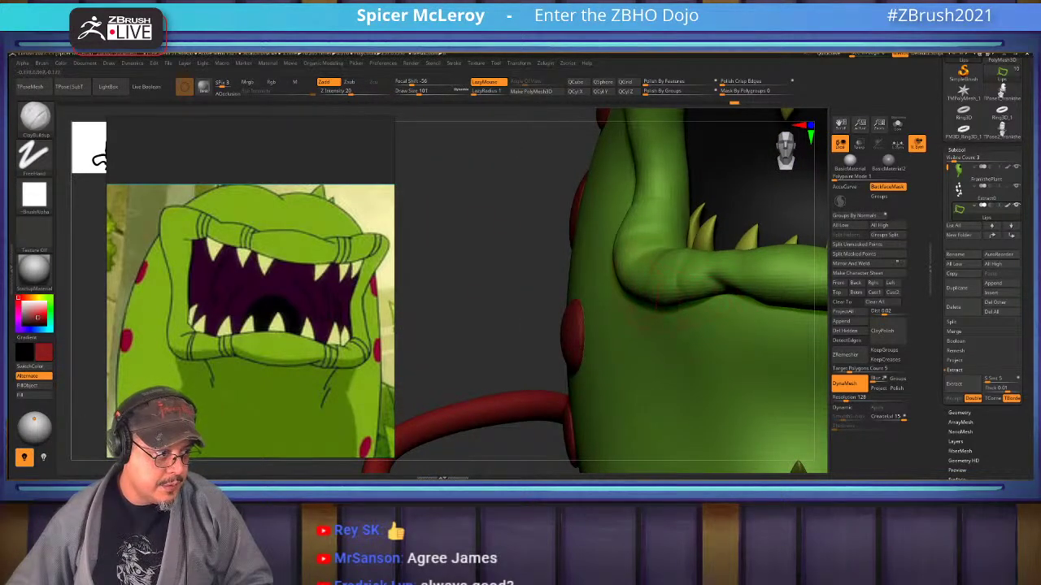
{"action": "mouse_move", "coordinate": [476, 268]}
{"action": "left_mouse_down"}
{"action": "mouse_move", "coordinate": [532, 281]}
{"action": "mouse_move", "coordinate": [557, 313]}
{"action": "left_mouse_up"}
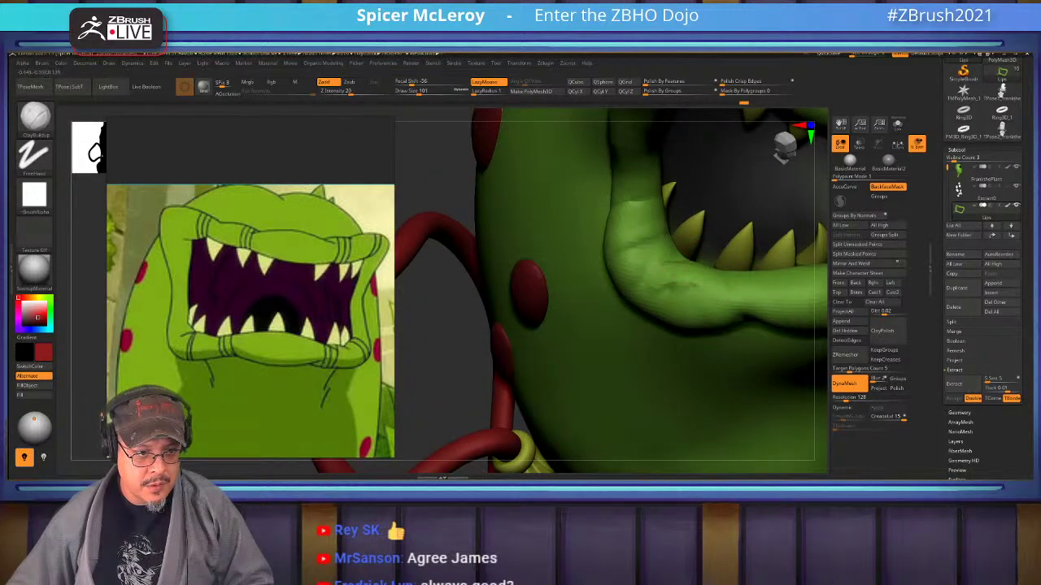
{"action": "left_click_drag", "start_coordinate": [671, 274], "coordinate": [689, 309]}
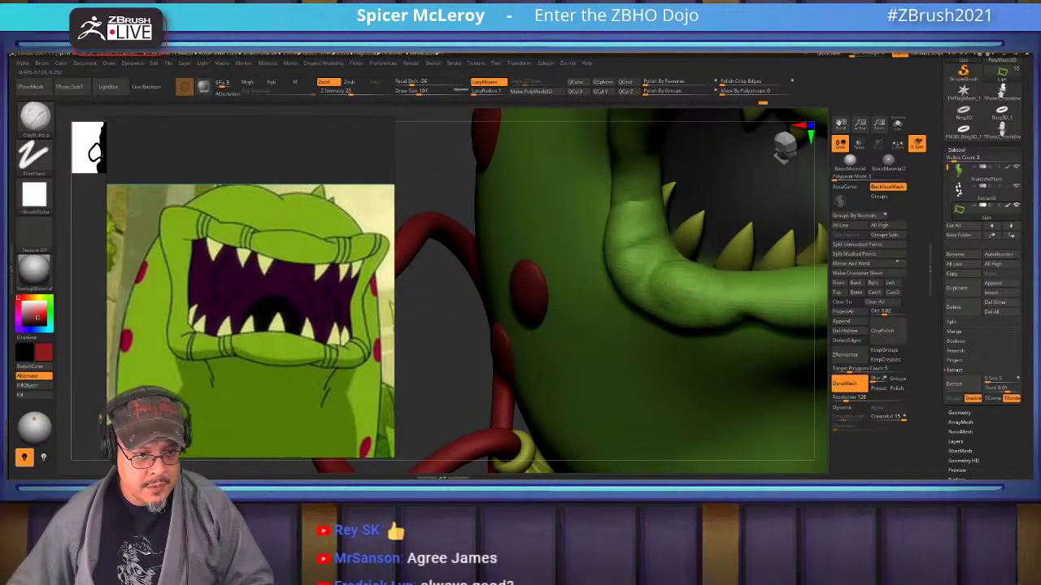
{"action": "mouse_move", "coordinate": [439, 326]}
{"action": "left_mouse_down"}
{"action": "mouse_move", "coordinate": [418, 366]}
{"action": "mouse_move", "coordinate": [439, 374]}
{"action": "left_mouse_up"}
{"action": "left_click_drag", "start_coordinate": [650, 265], "coordinate": [663, 284], "text": "shift"}
{"action": "mouse_move", "coordinate": [712, 309]}
{"action": "left_mouse_down", "text": "shift"}
{"action": "mouse_move", "coordinate": [724, 307]}
{"action": "mouse_move", "coordinate": [708, 325]}
{"action": "mouse_move", "coordinate": [708, 277]}
{"action": "mouse_move", "coordinate": [691, 260]}
{"action": "mouse_move", "coordinate": [716, 325]}
{"action": "mouse_move", "coordinate": [772, 305]}
{"action": "mouse_move", "coordinate": [784, 280]}
{"action": "mouse_move", "coordinate": [752, 272]}
{"action": "mouse_move", "coordinate": [753, 326]}
{"action": "mouse_move", "coordinate": [731, 313]}
{"action": "mouse_move", "coordinate": [716, 321]}
{"action": "mouse_move", "coordinate": [793, 342]}
{"action": "left_mouse_up", "text": "shift"}
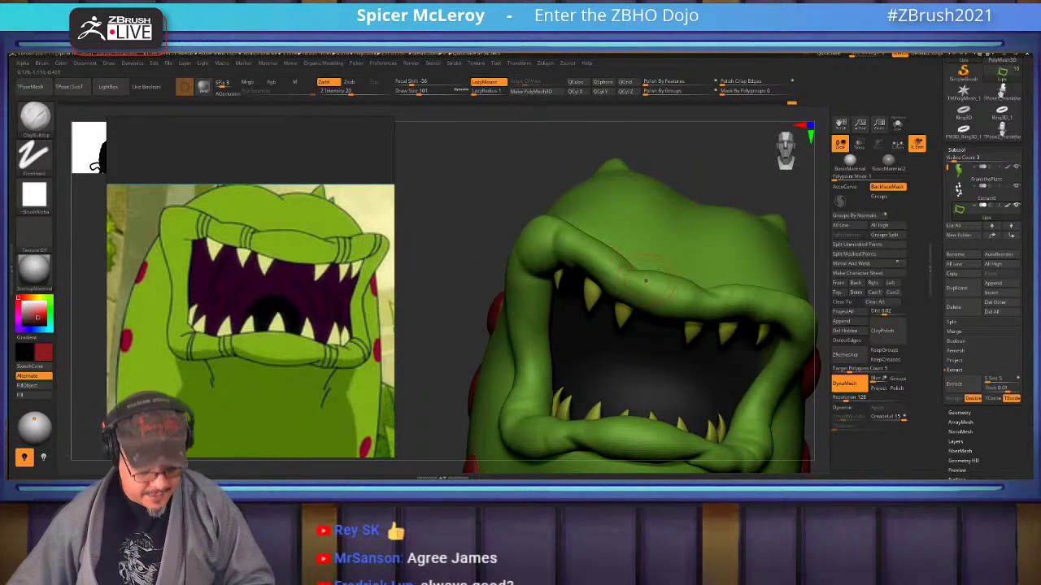
Adjust the upper lip near the mouth corner with the Move brush at draw size 90 and sharpen its folds with DamStandard.
{"action": "key", "text": "b"}
{"action": "key", "text": "m"}
{"action": "key", "text": "v"}
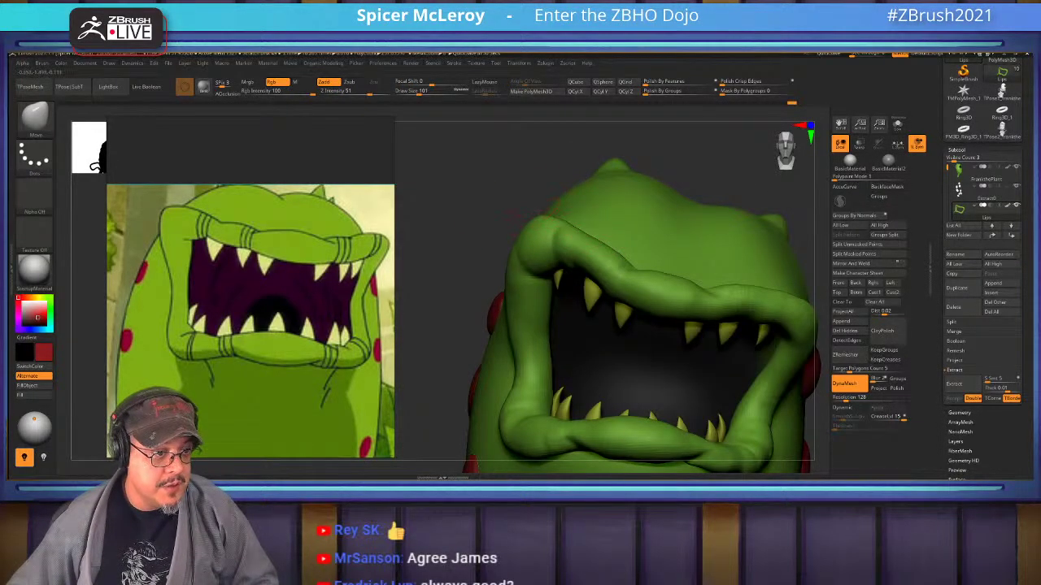
{"action": "key", "text": "s"}
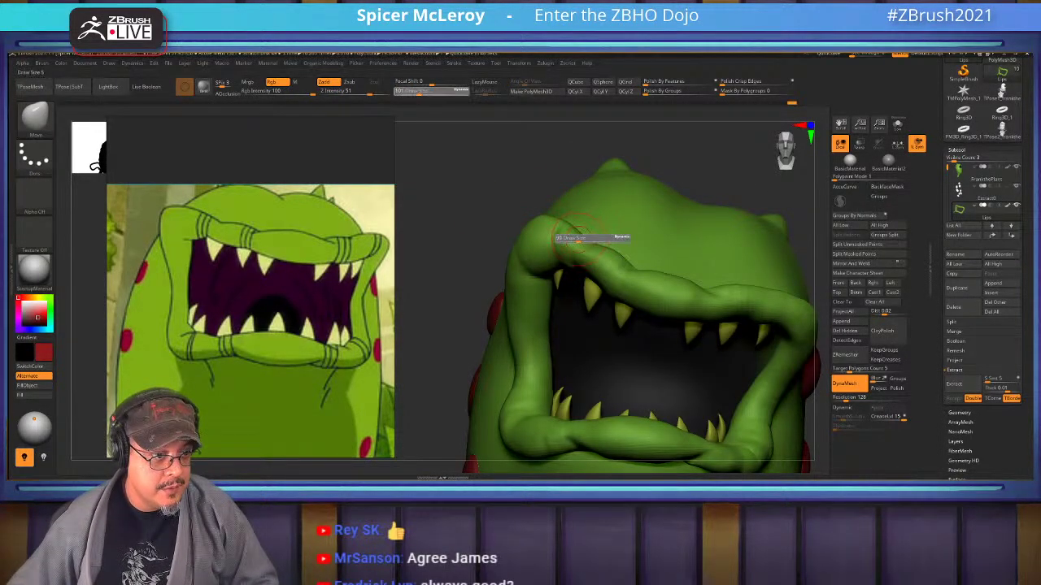
{"action": "left_click", "coordinate": [575, 238]}
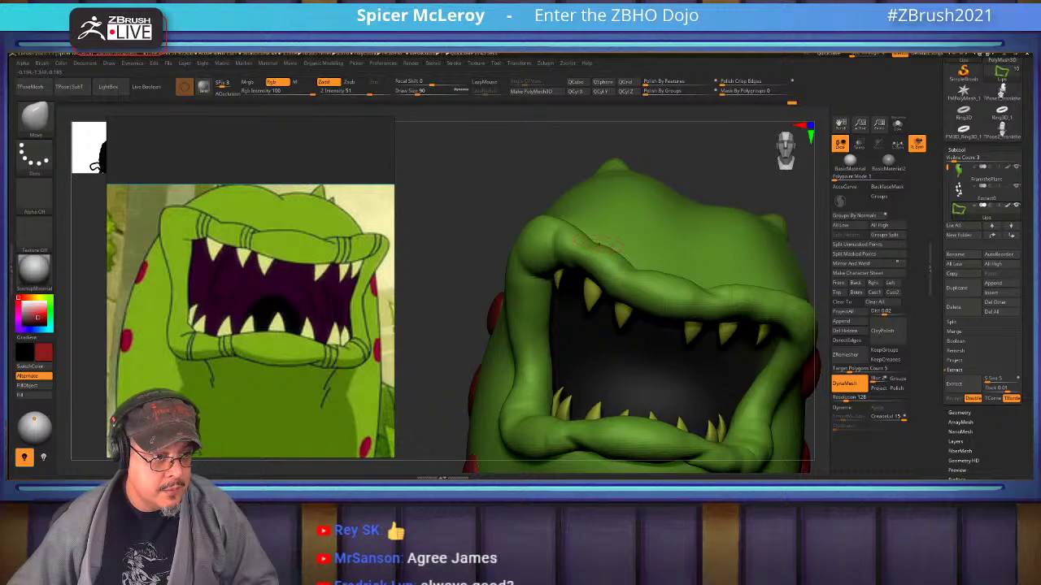
{"action": "key", "text": "b"}
{"action": "key", "text": "d"}
{"action": "key", "text": "s"}
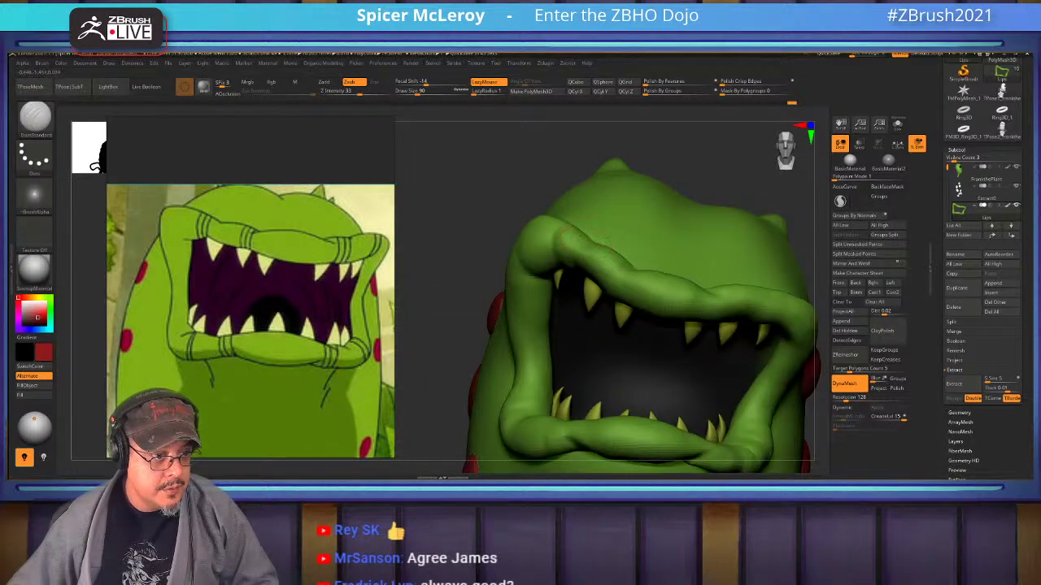
{"action": "right_click_drag", "start_coordinate": [782, 269], "coordinate": [611, 238], "text": "alt"}
{"action": "left_click_drag", "start_coordinate": [698, 230], "coordinate": [600, 252]}
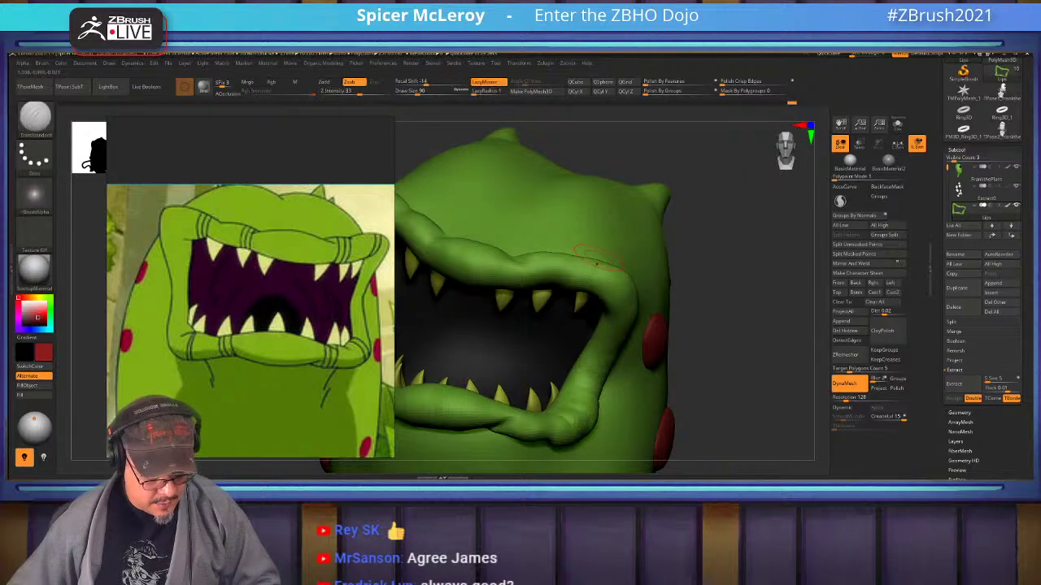
Pull the upper lip's other corner into a more angular bend with the Move brush and smooth it.
{"action": "key", "text": "b"}
{"action": "key", "text": "m"}
{"action": "key", "text": "v"}
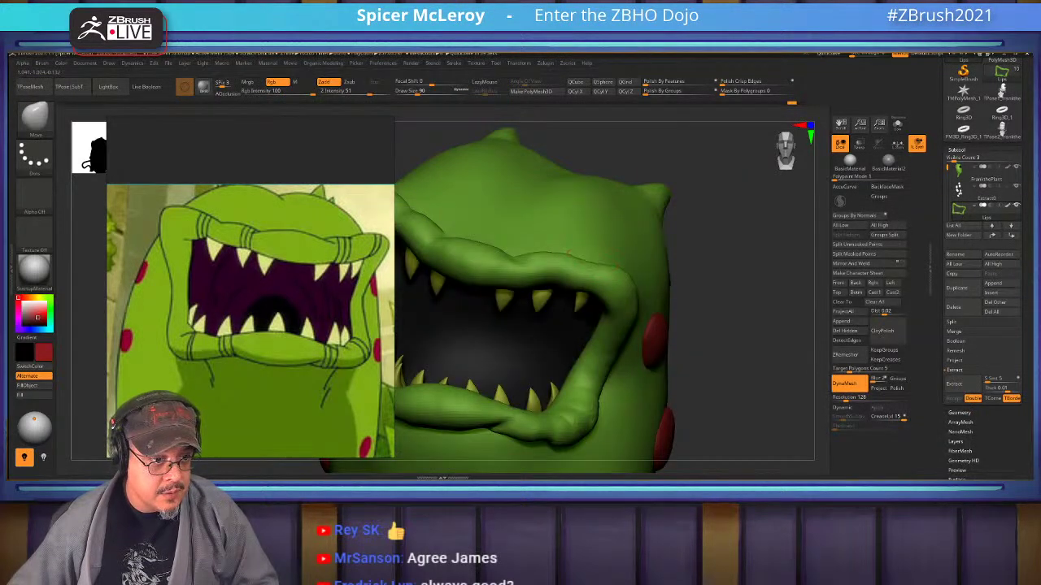
{"action": "left_click_drag", "start_coordinate": [595, 272], "coordinate": [602, 266]}
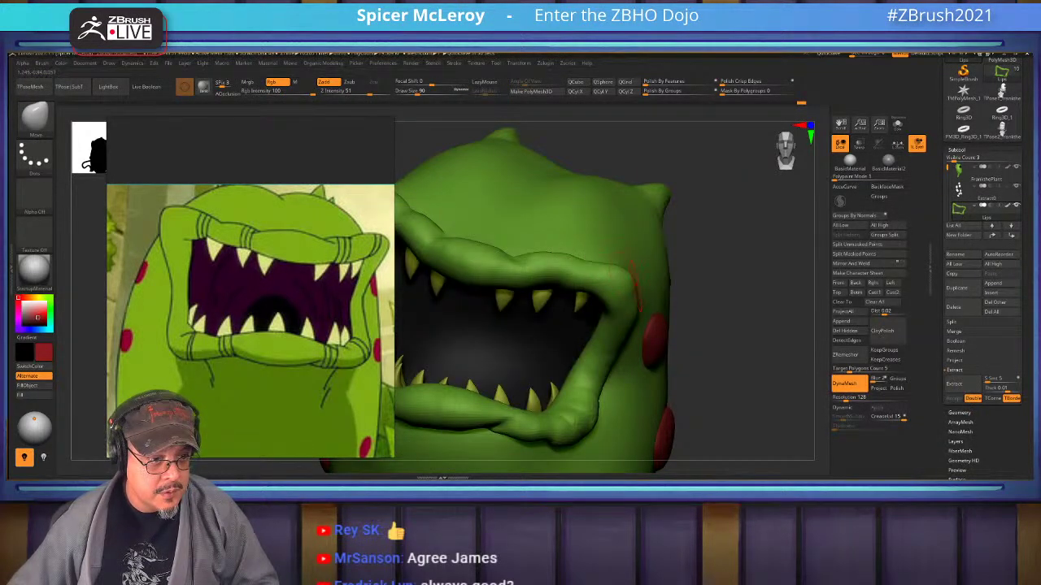
{"action": "key", "text": "shift"}
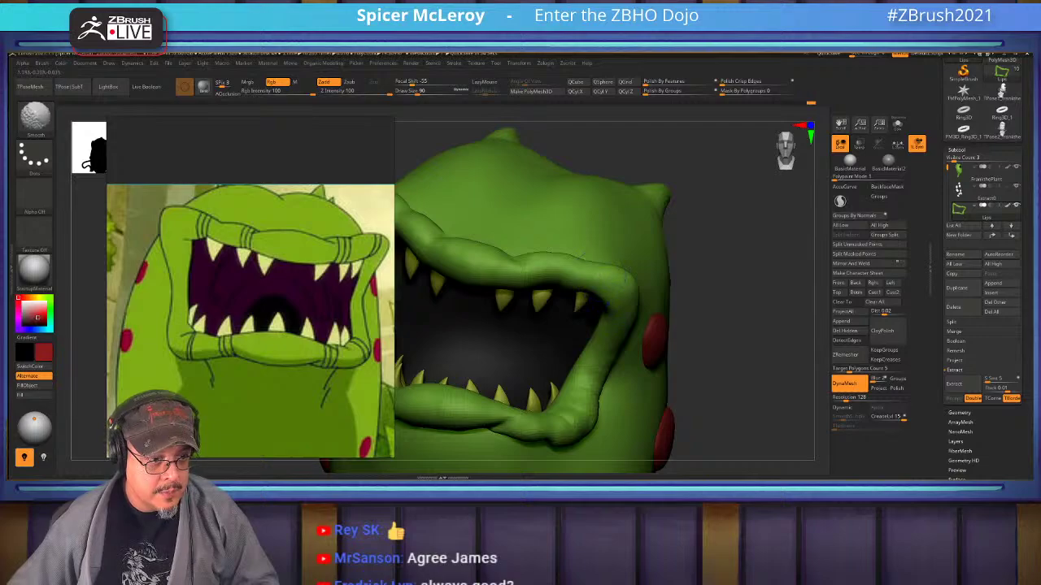
Build up the forehead of the plant's body subtool above the upper lip with ClayBuildup at draw size 365 and smooth it.
{"action": "key", "text": "f"}
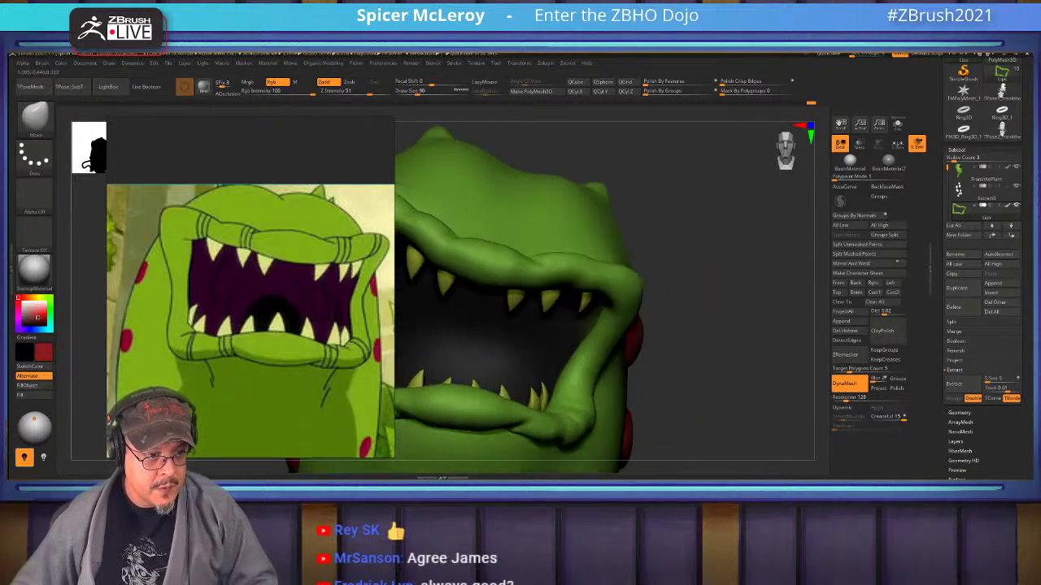
{"action": "key", "text": "f"}
{"action": "mouse_move", "coordinate": [669, 245]}
{"action": "left_mouse_down"}
{"action": "mouse_move", "coordinate": [752, 244]}
{"action": "mouse_move", "coordinate": [740, 220]}
{"action": "mouse_move", "coordinate": [769, 253]}
{"action": "mouse_move", "coordinate": [741, 242]}
{"action": "mouse_move", "coordinate": [738, 273]}
{"action": "mouse_move", "coordinate": [709, 262]}
{"action": "mouse_move", "coordinate": [672, 268]}
{"action": "mouse_move", "coordinate": [684, 398]}
{"action": "mouse_move", "coordinate": [700, 439]}
{"action": "left_mouse_up"}
{"action": "key", "text": "shift"}
{"action": "left_click_drag", "start_coordinate": [647, 227], "coordinate": [641, 241]}
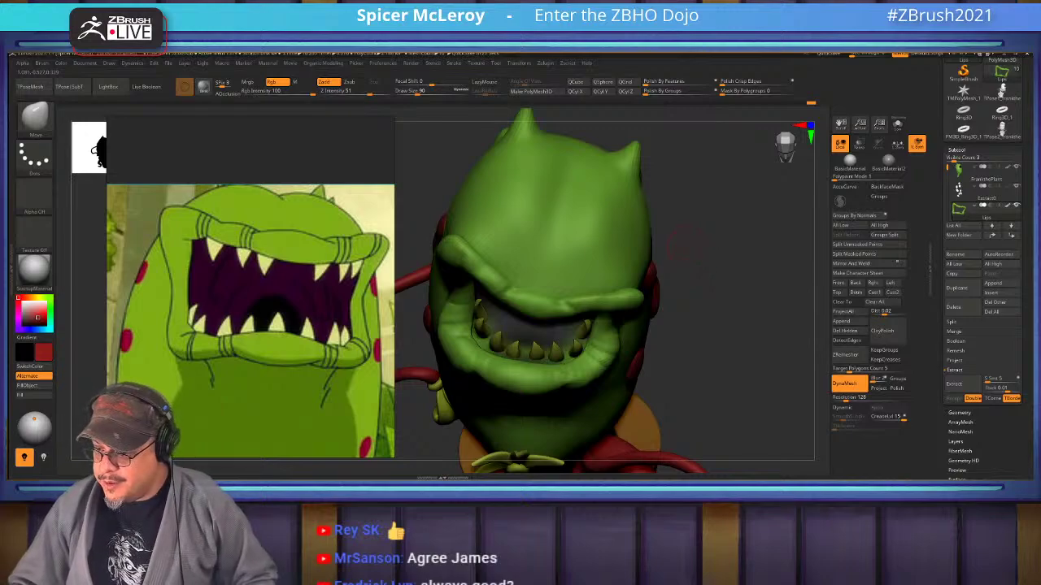
{"action": "key", "text": "b"}
{"action": "key", "text": "c"}
{"action": "key", "text": "b"}
{"action": "left_click_drag", "start_coordinate": [716, 244], "coordinate": [745, 281]}
{"action": "key", "text": "s"}
{"action": "left_click_drag", "start_coordinate": [547, 292], "coordinate": [569, 294]}
{"action": "left_click", "coordinate": [559, 295], "text": "alt"}
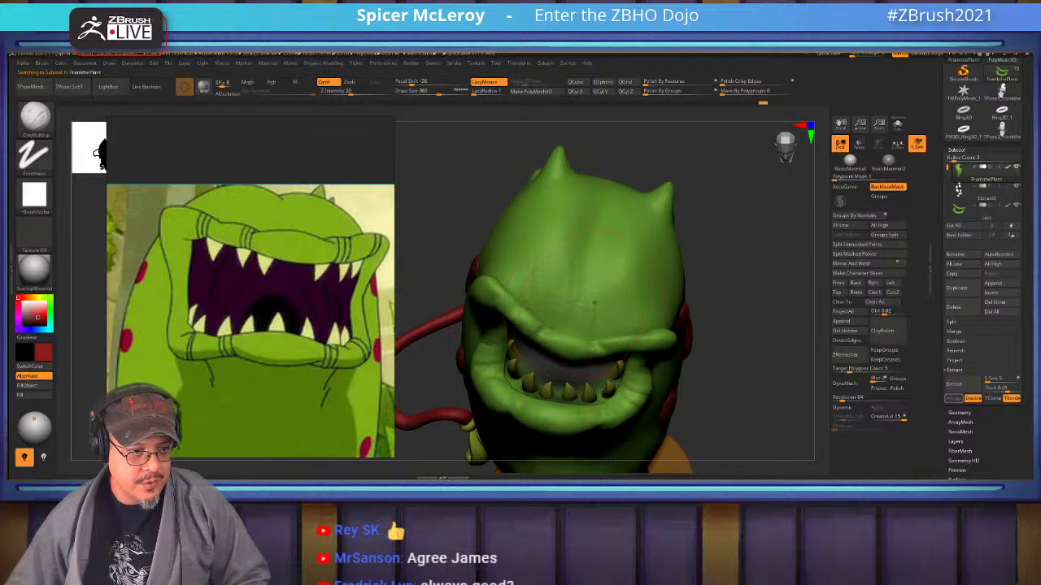
{"action": "key", "text": "shift"}
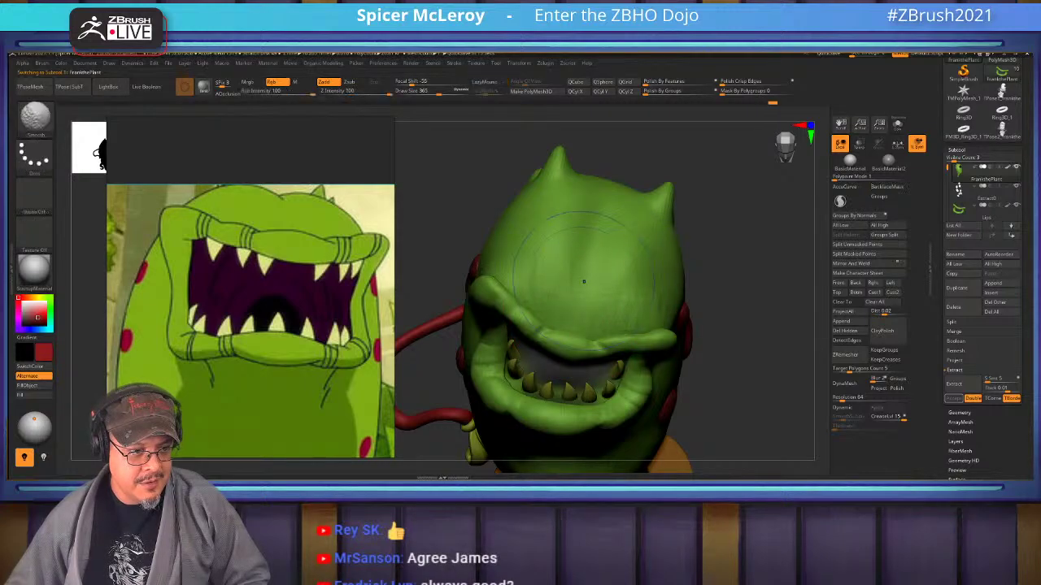
Build up both sides of the head above the mouth corners with ClayBuildup at draw size 365 and smooth the strokes.
{"action": "mouse_move", "coordinate": [748, 305]}
{"action": "left_mouse_down"}
{"action": "mouse_move", "coordinate": [671, 236]}
{"action": "mouse_move", "coordinate": [727, 236]}
{"action": "left_mouse_up"}
{"action": "key", "text": "shift"}
{"action": "left_click_drag", "start_coordinate": [699, 297], "coordinate": [676, 285]}
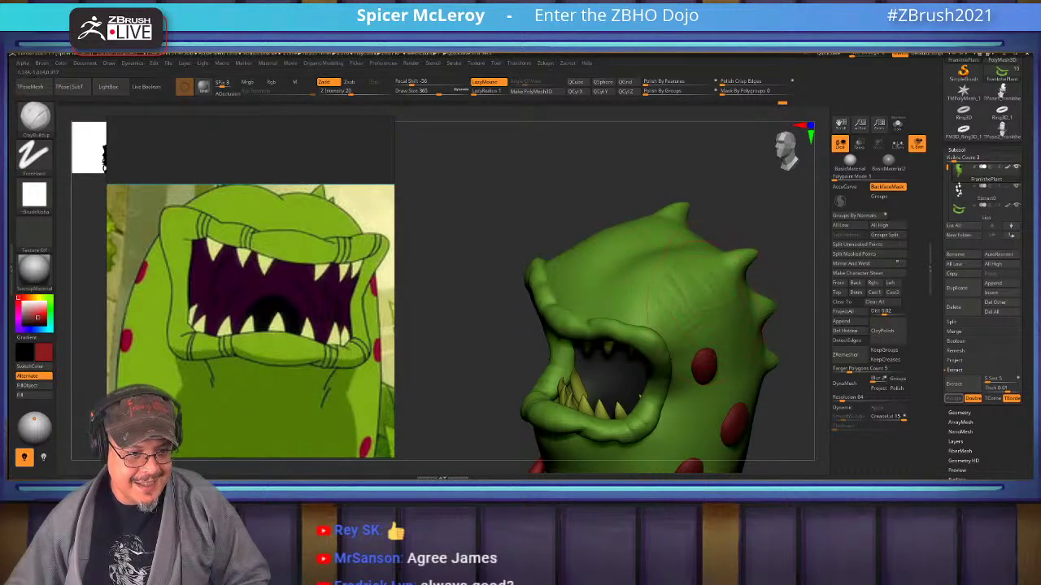
{"action": "key", "text": "shift"}
{"action": "mouse_move", "coordinate": [480, 269]}
{"action": "left_mouse_down"}
{"action": "mouse_move", "coordinate": [722, 252]}
{"action": "mouse_move", "coordinate": [551, 272]}
{"action": "left_mouse_up"}
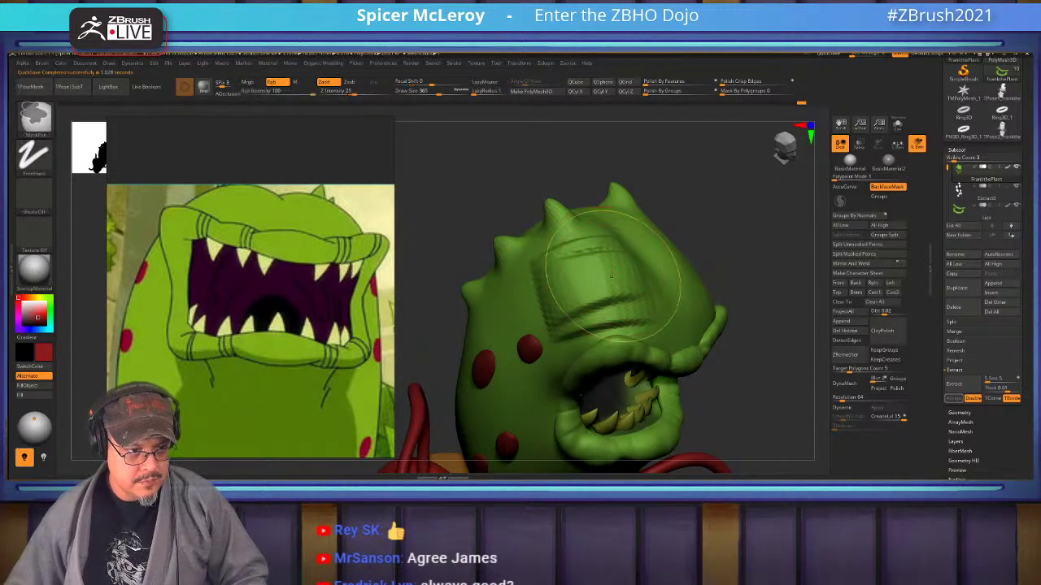
{"action": "left_click_drag", "start_coordinate": [611, 272], "coordinate": [608, 273], "text": "shift"}
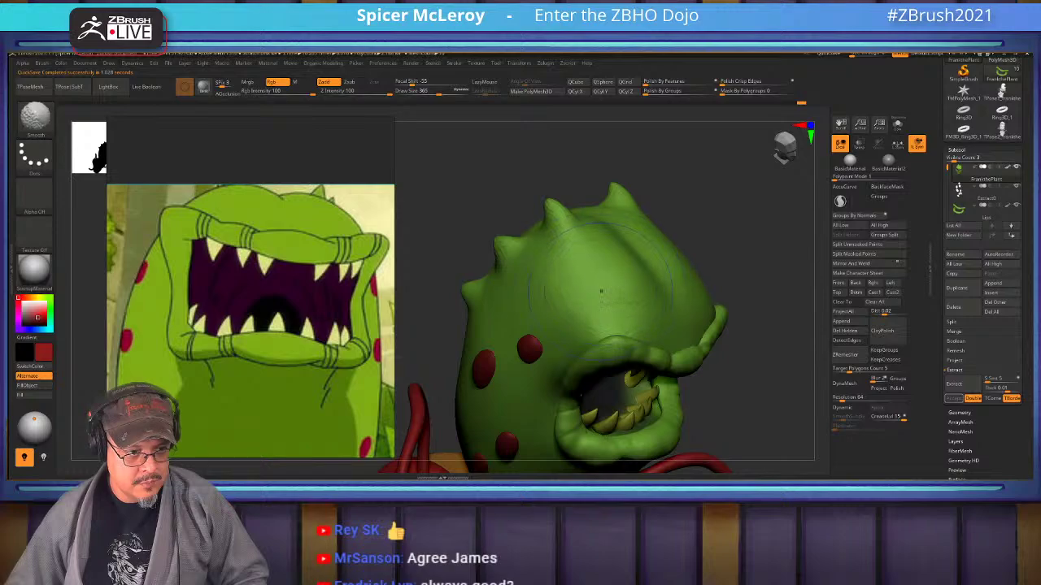
Paint the side of the plant's stem dark red using the Standard brush with Rgb only, Zadd off and draw size 492.
{"action": "mouse_move", "coordinate": [764, 317]}
{"action": "left_mouse_down"}
{"action": "mouse_move", "coordinate": [692, 314]}
{"action": "mouse_move", "coordinate": [683, 325]}
{"action": "left_mouse_up"}
{"action": "mouse_move", "coordinate": [748, 374]}
{"action": "left_mouse_down", "text": "alt"}
{"action": "mouse_move", "coordinate": [735, 248]}
{"action": "mouse_move", "coordinate": [724, 207]}
{"action": "mouse_move", "coordinate": [694, 170]}
{"action": "mouse_move", "coordinate": [706, 199]}
{"action": "left_mouse_up", "text": "alt"}
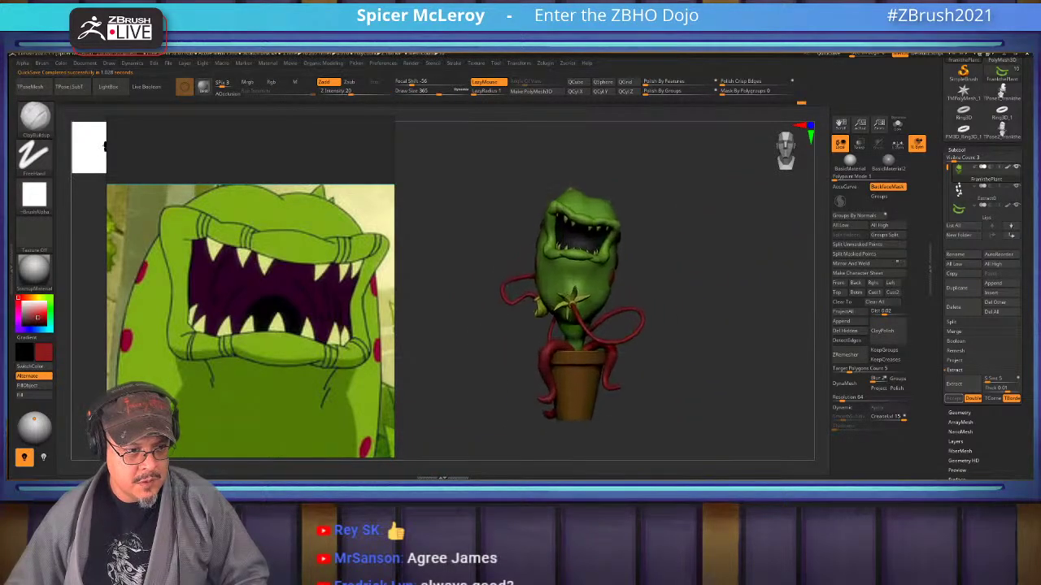
{"action": "left_click_drag", "start_coordinate": [703, 264], "coordinate": [675, 291], "text": "alt"}
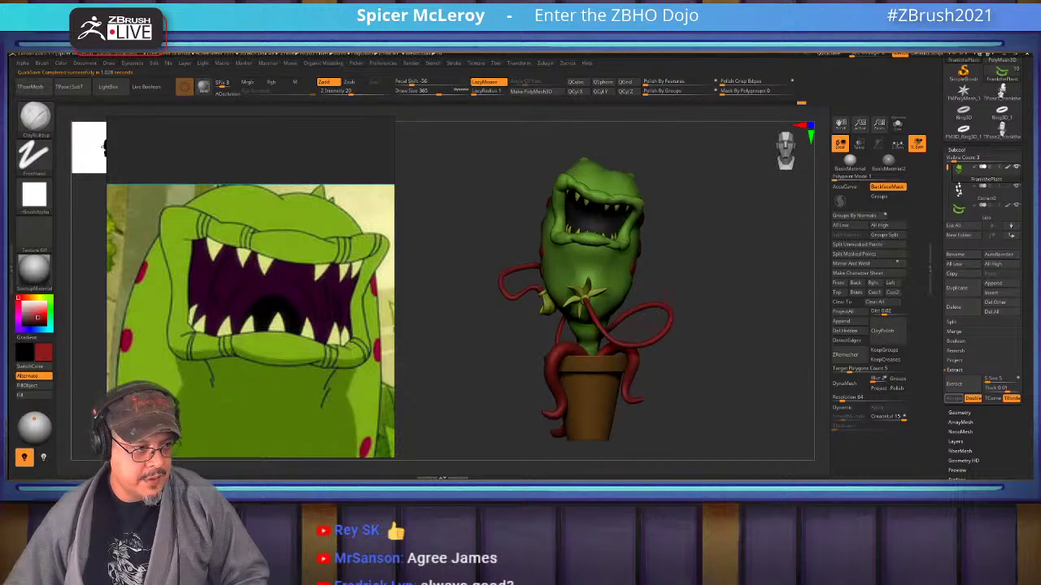
{"action": "left_click_drag", "start_coordinate": [314, 398], "coordinate": [327, 153], "text": "alt"}
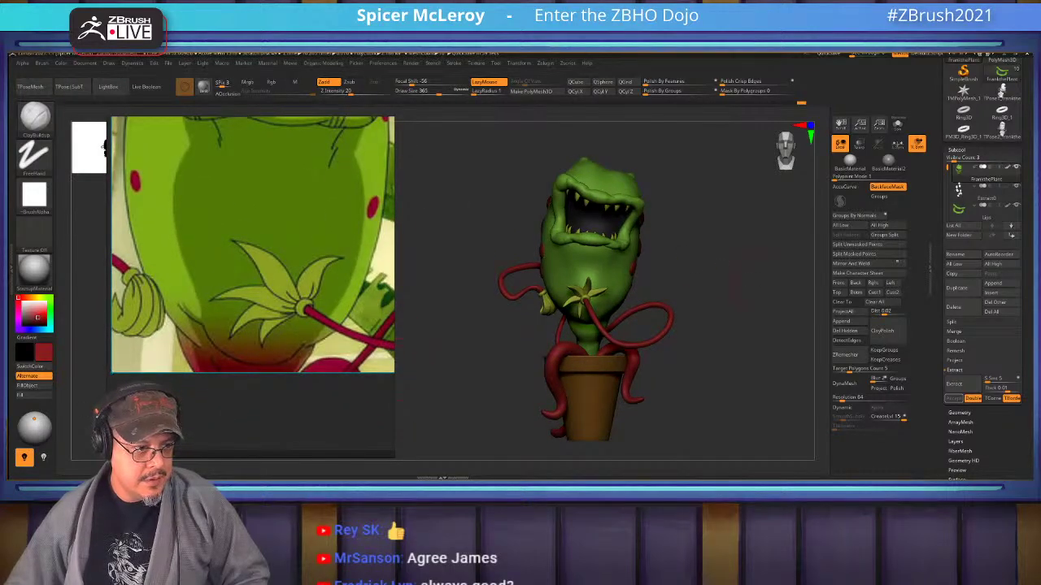
{"action": "left_click_drag", "start_coordinate": [735, 283], "coordinate": [750, 281]}
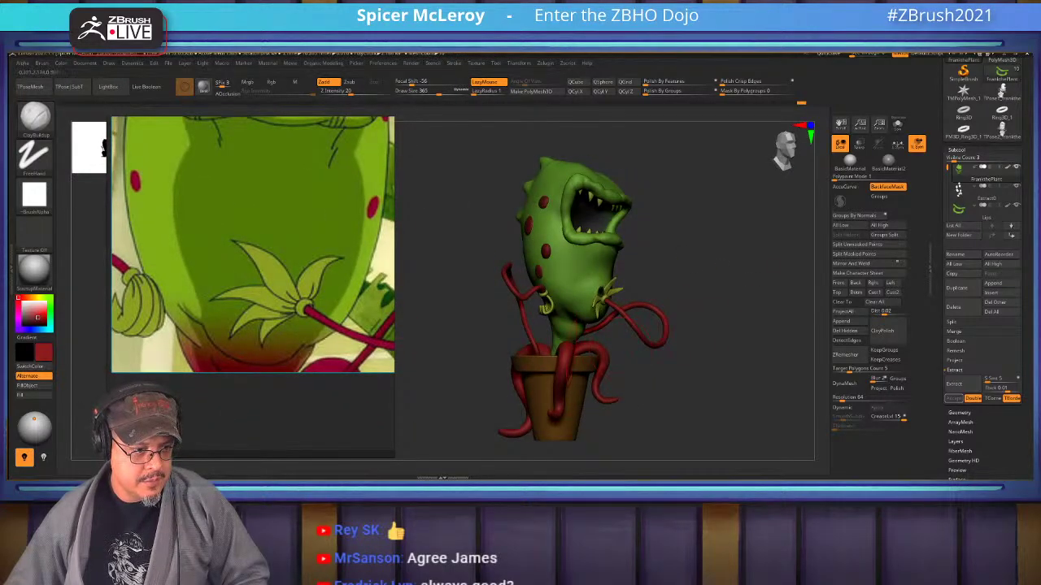
{"action": "key", "text": "b"}
{"action": "key", "text": "s"}
{"action": "key", "text": "t"}
{"action": "key", "text": "space"}
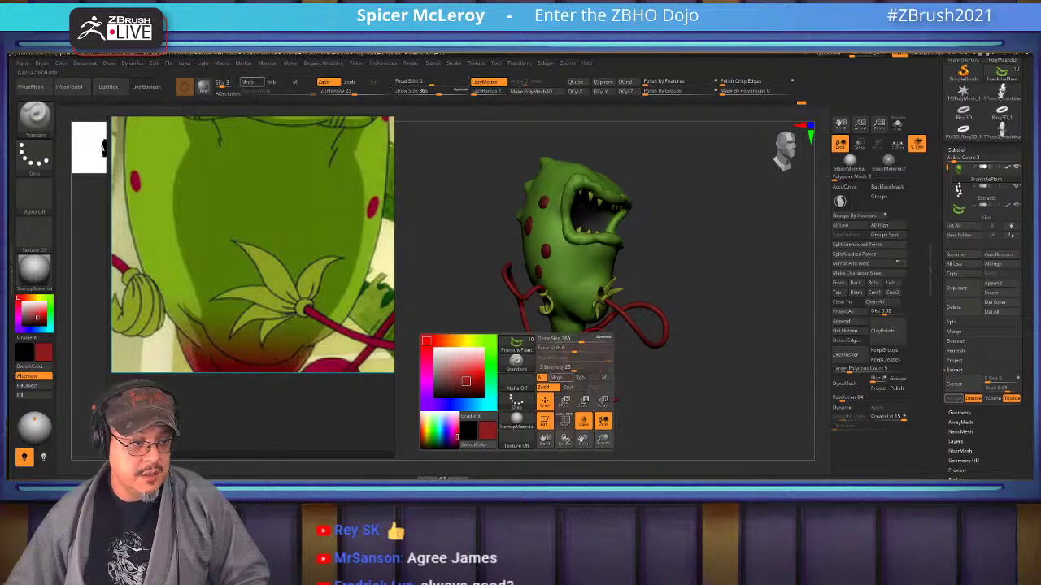
{"action": "left_click", "coordinate": [581, 378]}
{"action": "left_click", "coordinate": [547, 388]}
{"action": "left_click_drag", "start_coordinate": [650, 382], "coordinate": [711, 382]}
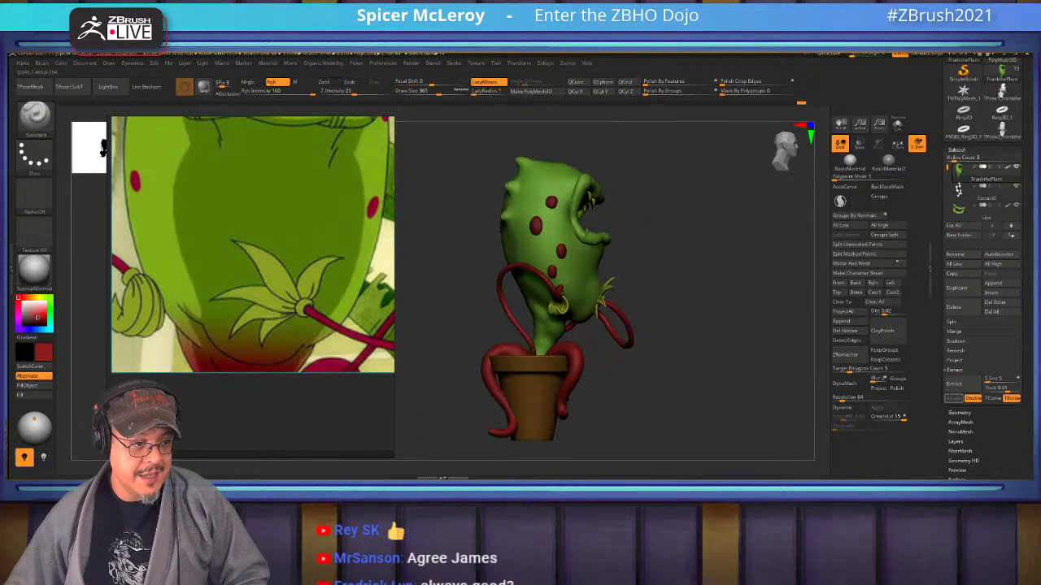
{"action": "key", "text": "s"}
{"action": "left_click_drag", "start_coordinate": [548, 338], "coordinate": [538, 316]}
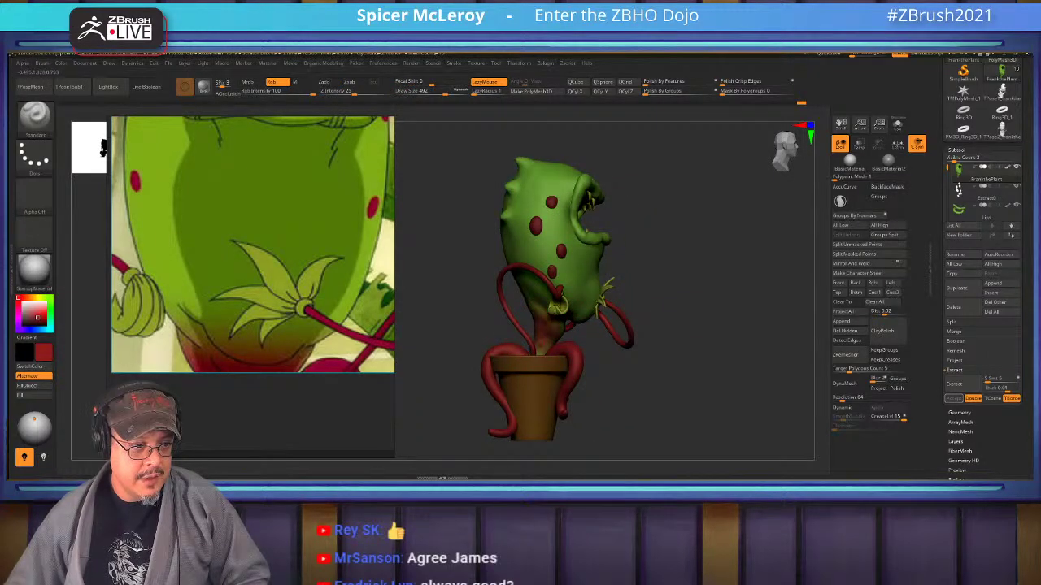
Continue the dark red paint around the back and opposite side of the stem, fading it into the body's green.
{"action": "left_click_drag", "start_coordinate": [650, 378], "coordinate": [761, 375]}
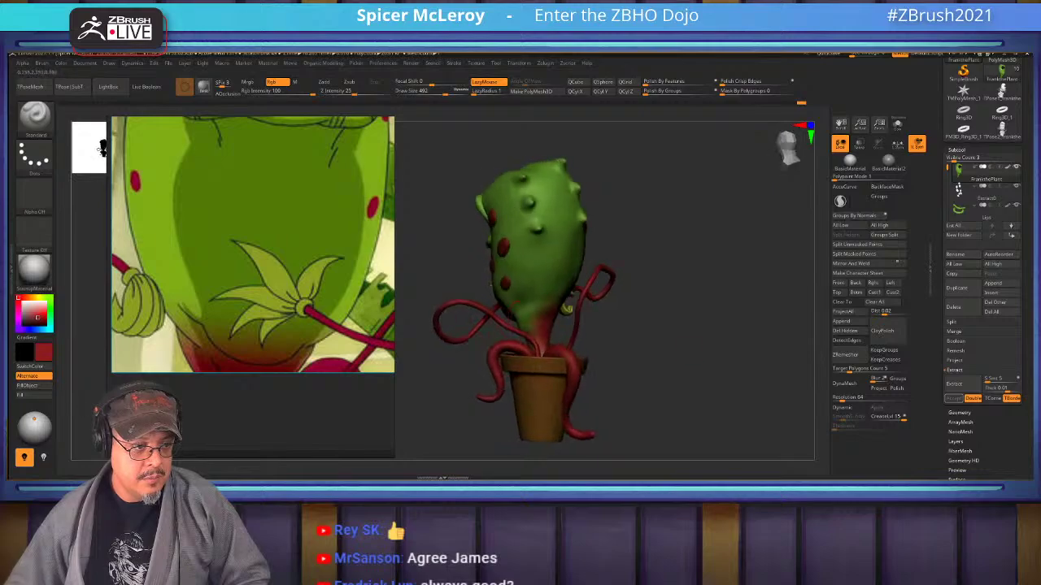
{"action": "mouse_move", "coordinate": [533, 316]}
{"action": "left_mouse_down"}
{"action": "mouse_move", "coordinate": [527, 332]}
{"action": "mouse_move", "coordinate": [533, 319]}
{"action": "left_mouse_up"}
{"action": "left_click_drag", "start_coordinate": [650, 374], "coordinate": [740, 372]}
{"action": "left_click_drag", "start_coordinate": [509, 327], "coordinate": [519, 319]}
{"action": "left_click_drag", "start_coordinate": [651, 374], "coordinate": [732, 374]}
{"action": "mouse_move", "coordinate": [651, 374]}
{"action": "left_mouse_down"}
{"action": "mouse_move", "coordinate": [728, 358]}
{"action": "mouse_move", "coordinate": [716, 423]}
{"action": "left_mouse_up"}
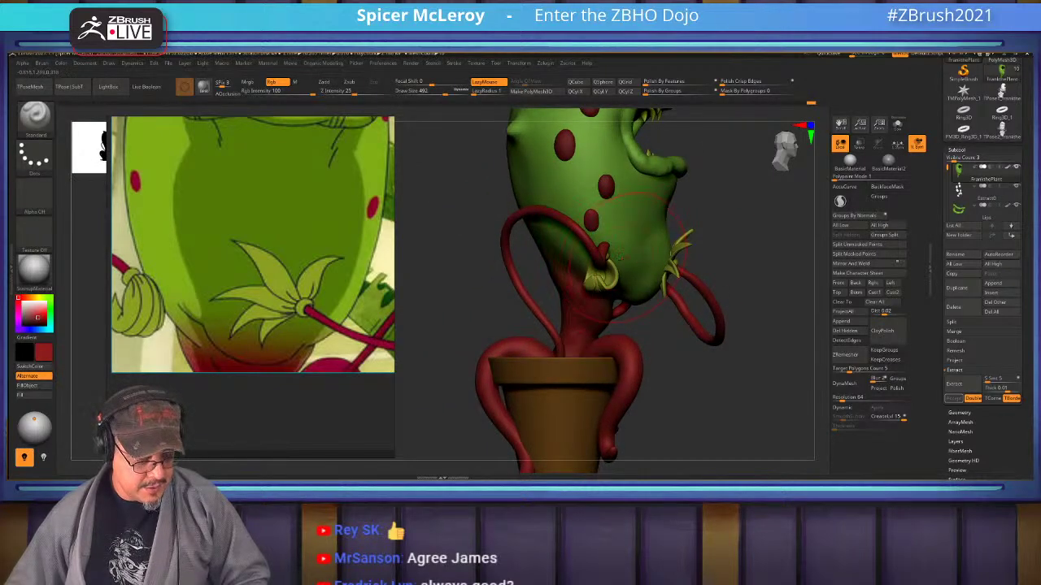
Sample the stem's dark red, fill the spots subtool with it, and reselect the body subtool.
{"action": "key", "text": "c"}
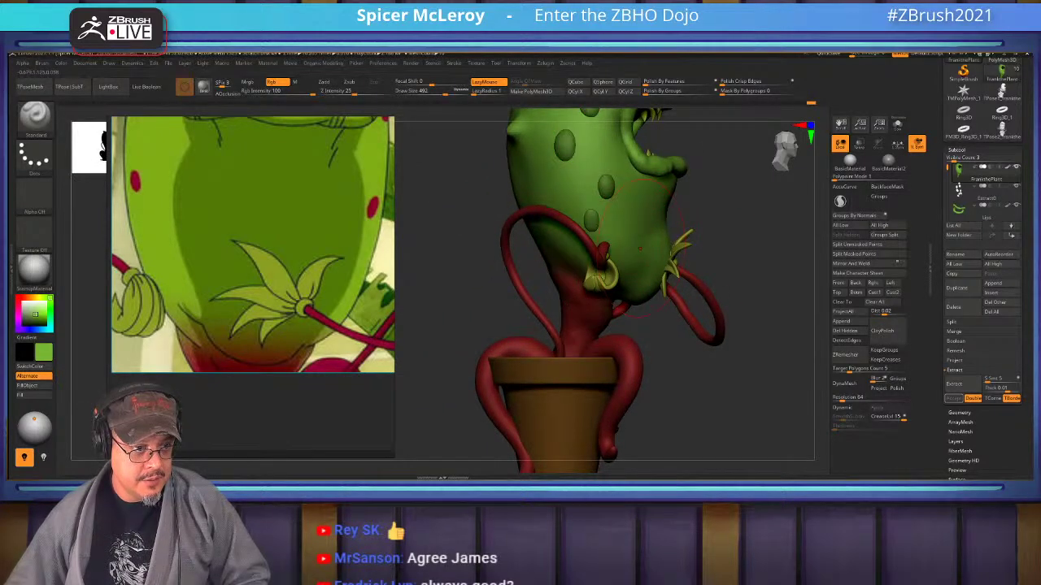
{"action": "key", "text": "c"}
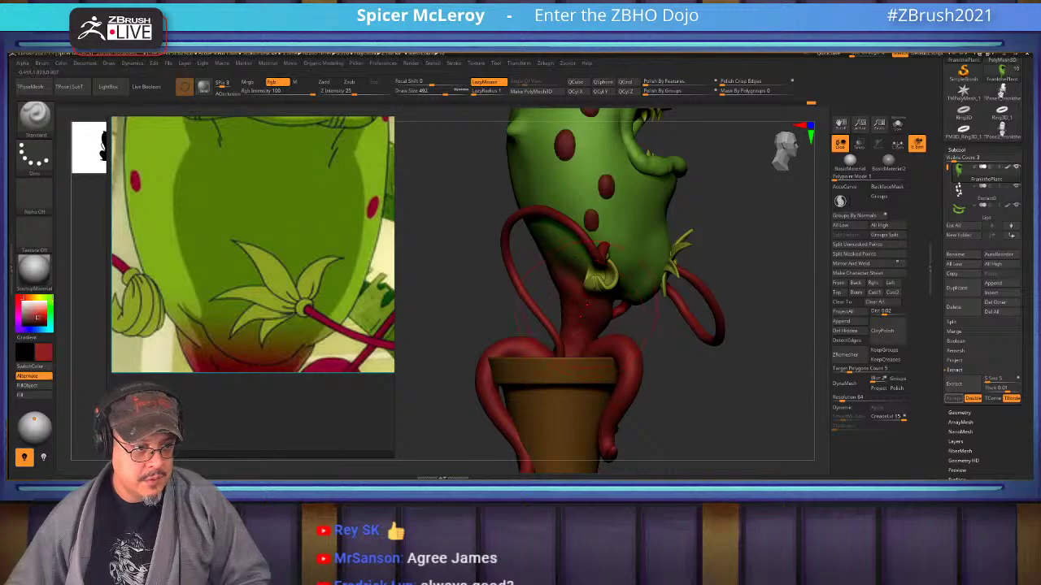
{"action": "left_click", "coordinate": [591, 220], "text": "alt"}
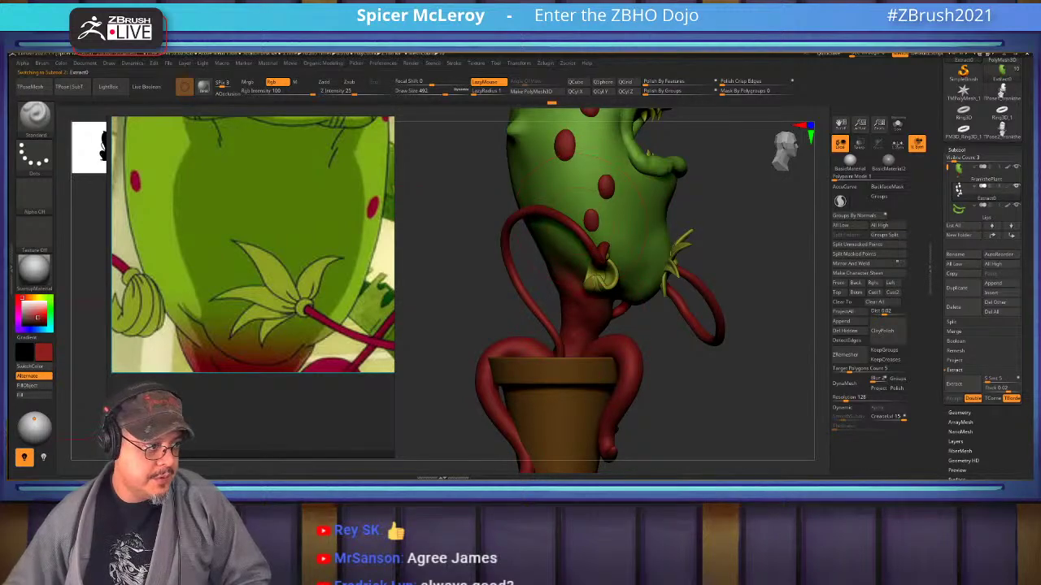
{"action": "left_click", "coordinate": [649, 282], "text": "alt"}
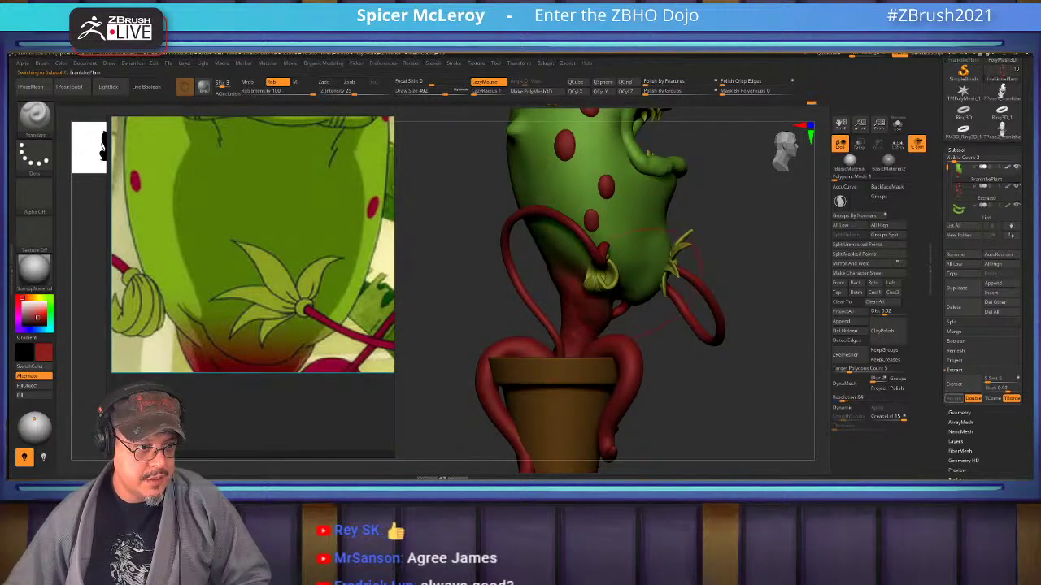
Sample the body's green and blend the red-to-green transition around the stem at Rgb Intensity 11.
{"action": "key", "text": "c"}
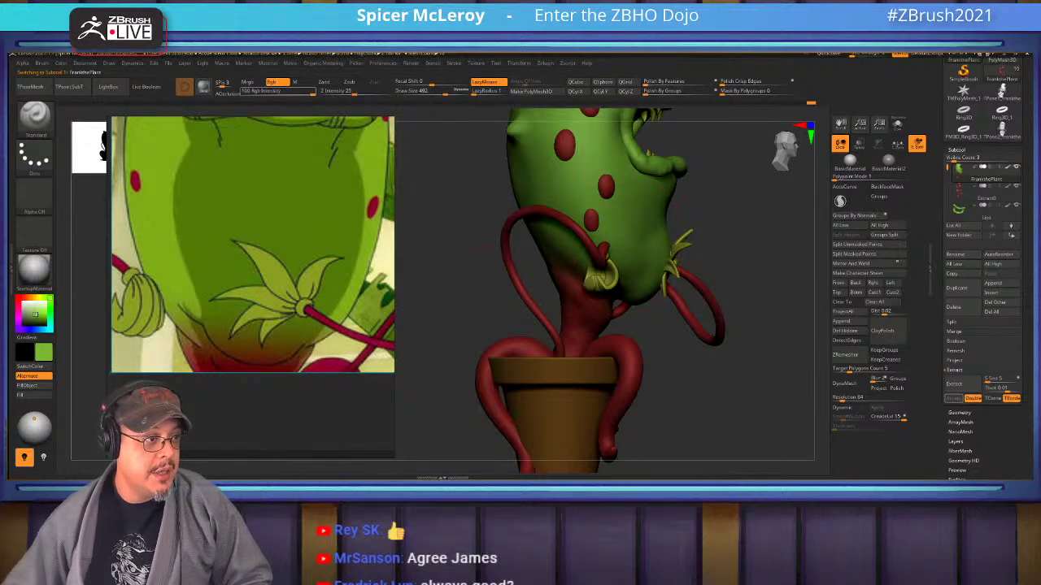
{"action": "left_click", "coordinate": [279, 91]}
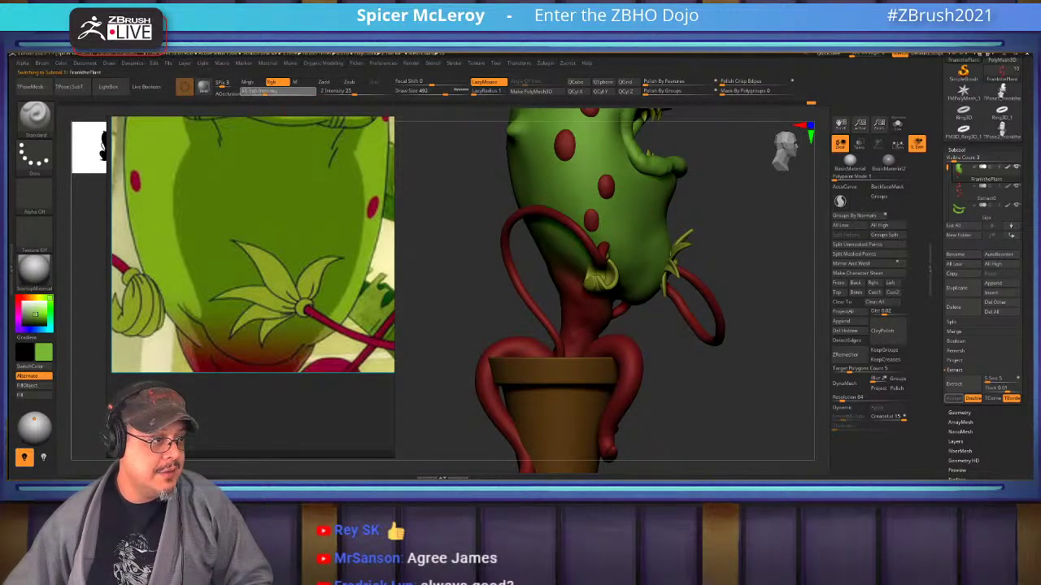
{"action": "left_click_drag", "start_coordinate": [699, 390], "coordinate": [768, 386]}
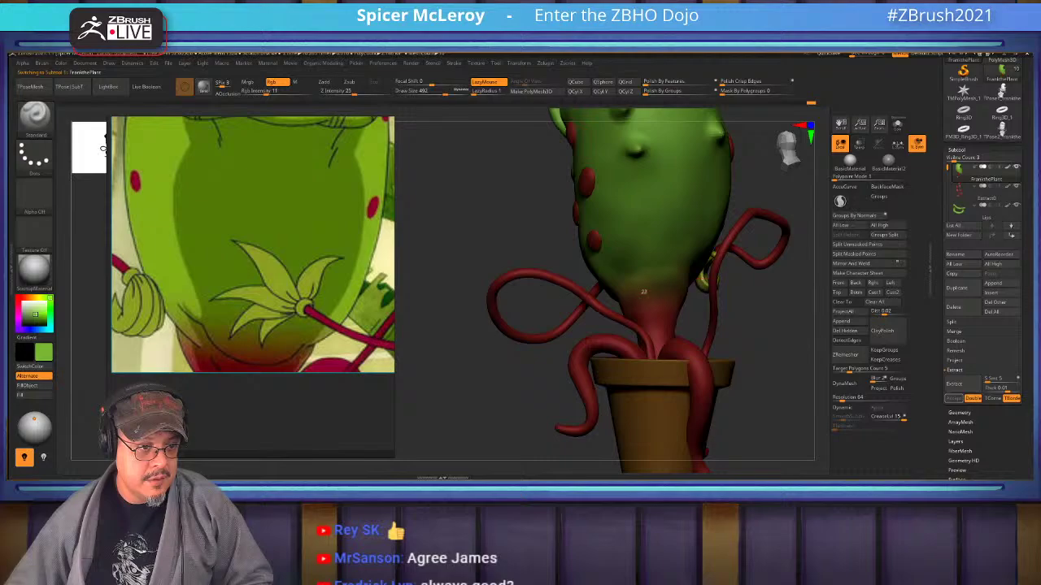
{"action": "left_click_drag", "start_coordinate": [488, 365], "coordinate": [641, 301]}
{"action": "mouse_move", "coordinate": [488, 382]}
{"action": "left_mouse_down"}
{"action": "mouse_move", "coordinate": [561, 374]}
{"action": "mouse_move", "coordinate": [635, 297]}
{"action": "left_mouse_up"}
{"action": "left_click_drag", "start_coordinate": [732, 244], "coordinate": [779, 321]}
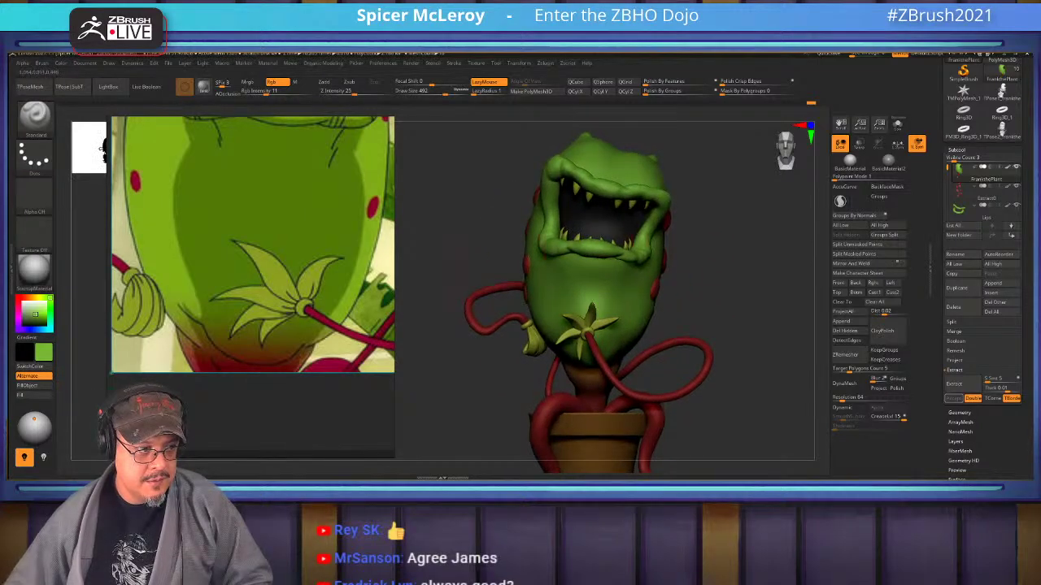
Select the lips subtool and slim the vertical fold above one lower mouth corner with the Move brush at draw size 128.
{"action": "left_click_drag", "start_coordinate": [309, 272], "coordinate": [294, 444]}
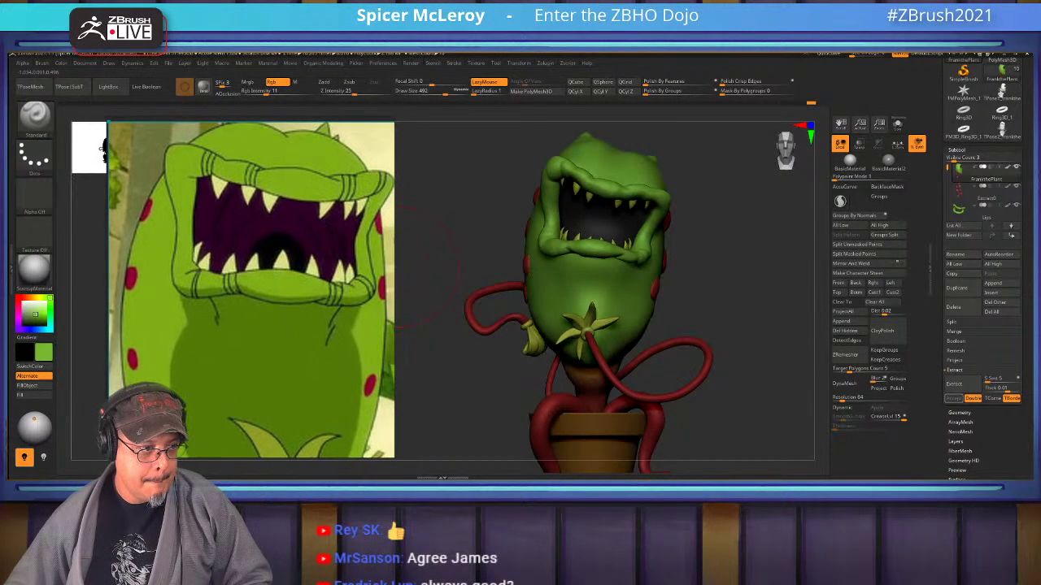
{"action": "left_click_drag", "start_coordinate": [325, 276], "coordinate": [309, 299]}
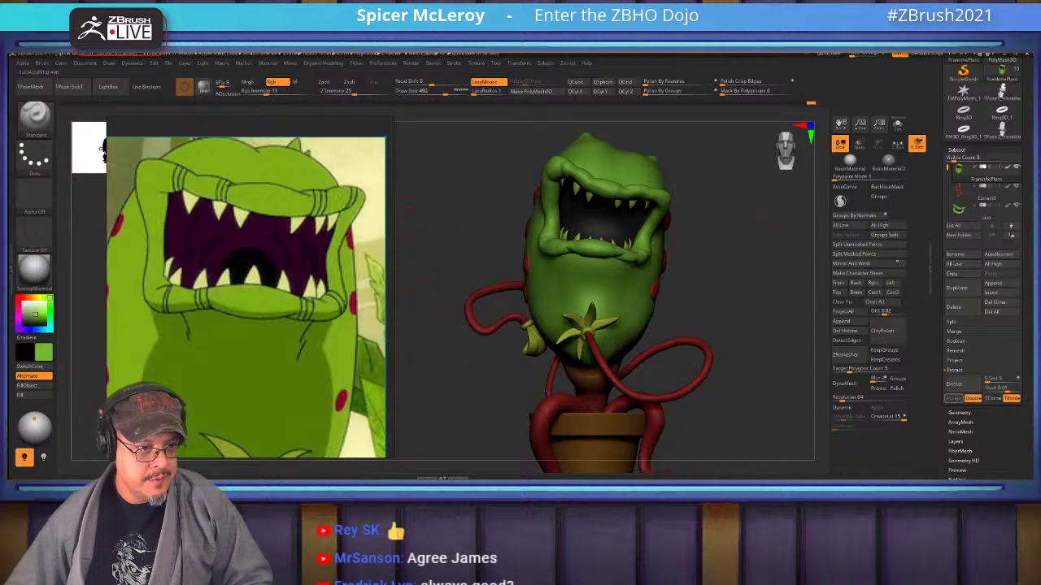
{"action": "left_click_drag", "start_coordinate": [406, 207], "coordinate": [419, 277], "text": "alt"}
{"action": "mouse_move", "coordinate": [756, 220]}
{"action": "left_mouse_down", "text": "alt"}
{"action": "mouse_move", "coordinate": [683, 285]}
{"action": "mouse_move", "coordinate": [675, 326]}
{"action": "left_mouse_up", "text": "alt"}
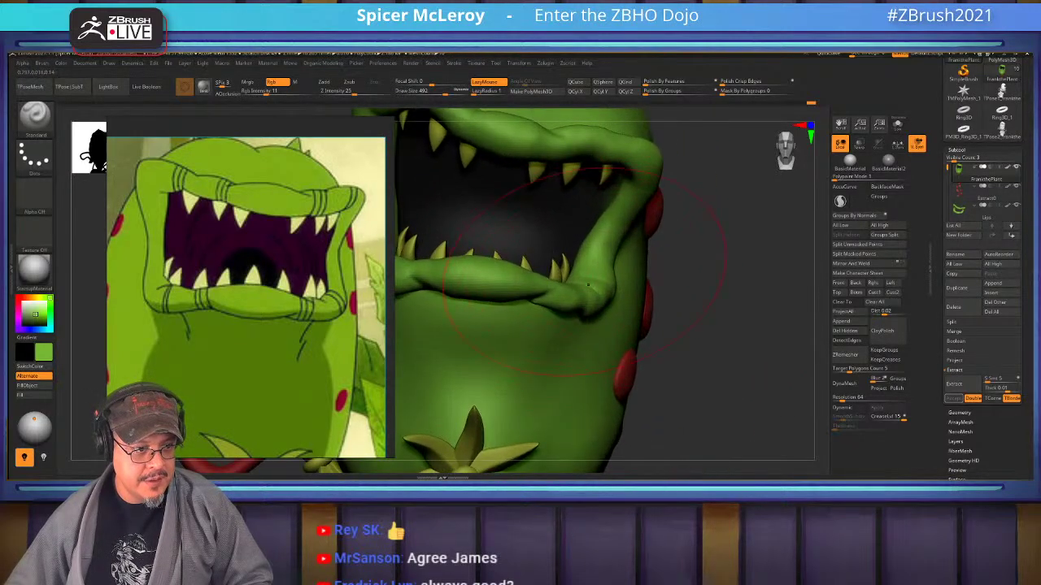
{"action": "key", "text": "b"}
{"action": "key", "text": "m"}
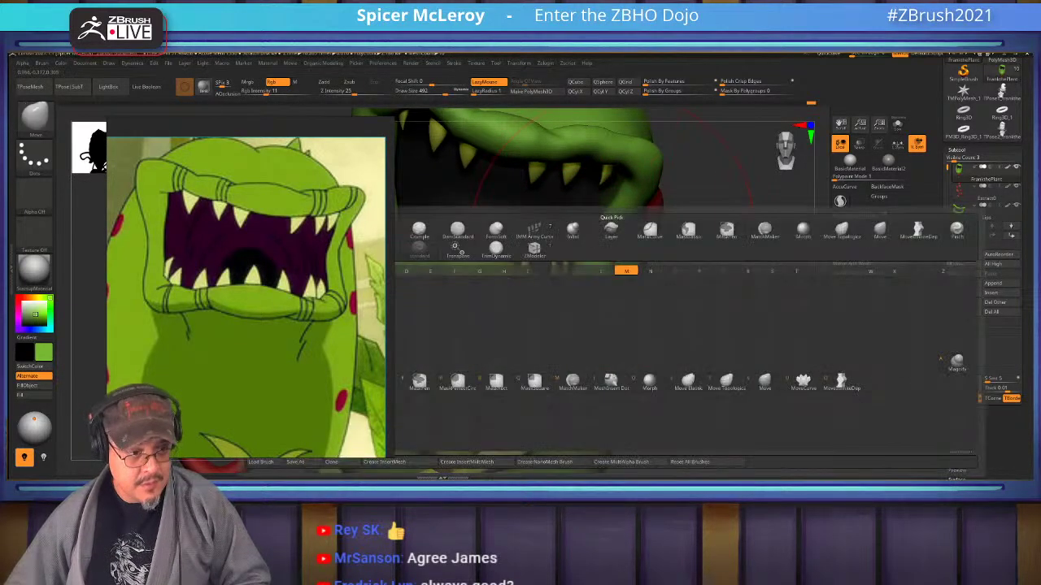
{"action": "key", "text": "v"}
{"action": "right_click_drag", "start_coordinate": [611, 215], "coordinate": [553, 291]}
{"action": "key", "text": "s"}
{"action": "left_click", "coordinate": [537, 293]}
{"action": "left_click", "coordinate": [552, 307], "text": "alt"}
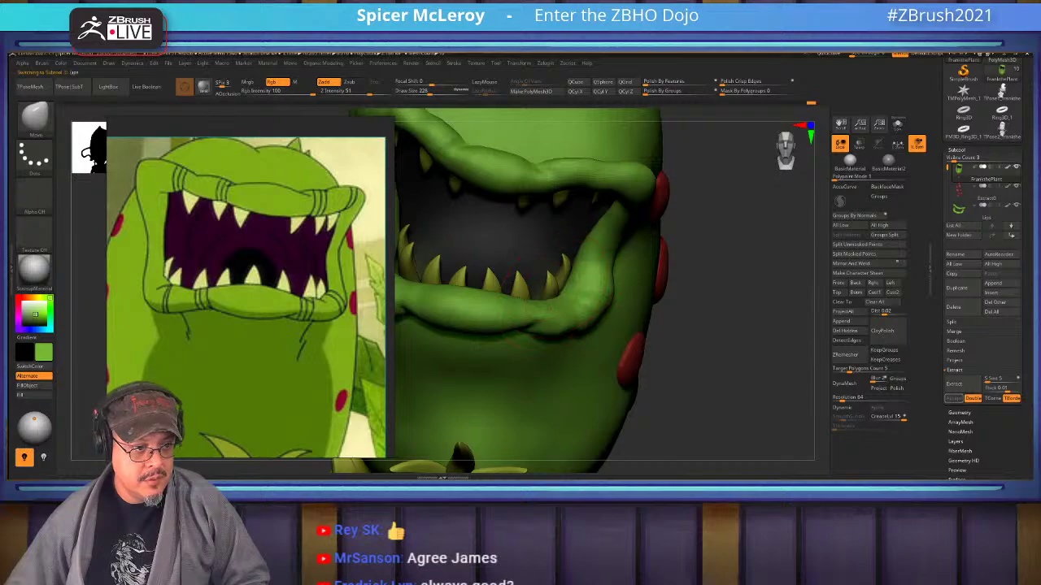
{"action": "key", "text": "s"}
{"action": "left_click", "coordinate": [549, 290]}
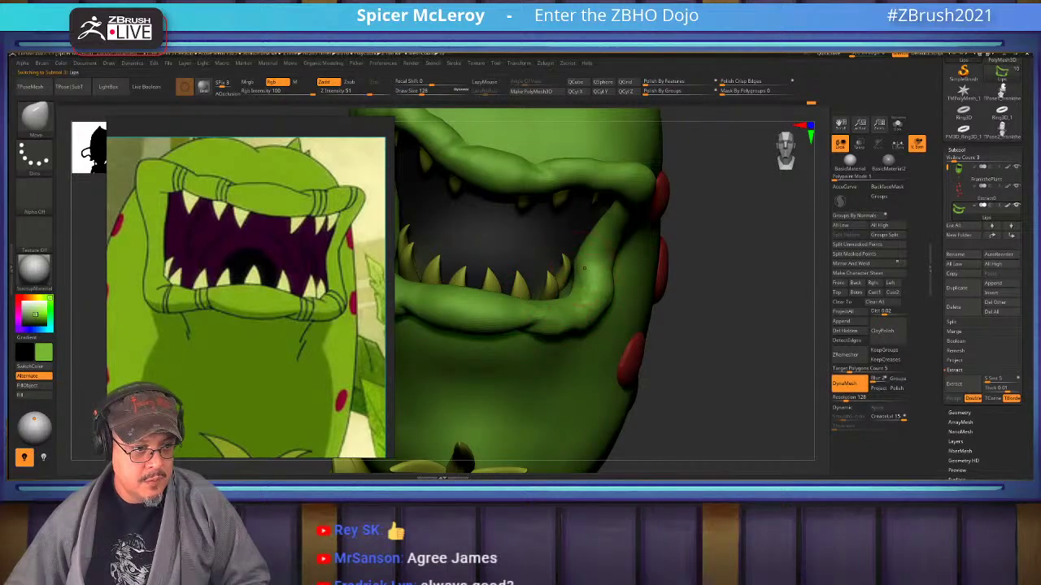
{"action": "mouse_move", "coordinate": [584, 268]}
{"action": "left_mouse_down"}
{"action": "mouse_move", "coordinate": [592, 270]}
{"action": "mouse_move", "coordinate": [574, 301]}
{"action": "mouse_move", "coordinate": [544, 309]}
{"action": "mouse_move", "coordinate": [577, 306]}
{"action": "mouse_move", "coordinate": [593, 252]}
{"action": "left_mouse_up"}
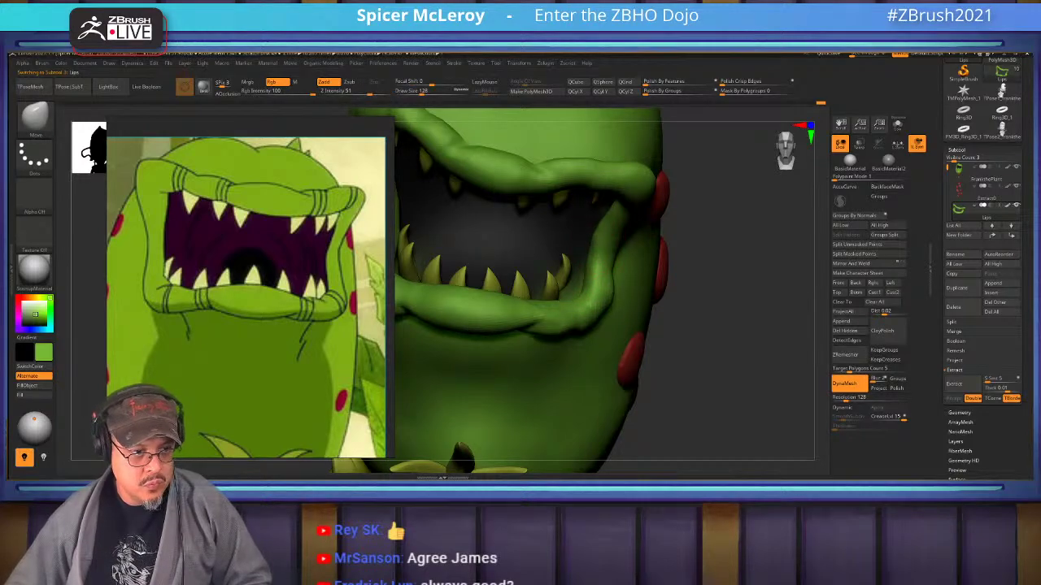
{"action": "key", "text": "shift"}
{"action": "left_click_drag", "start_coordinate": [736, 289], "coordinate": [683, 244]}
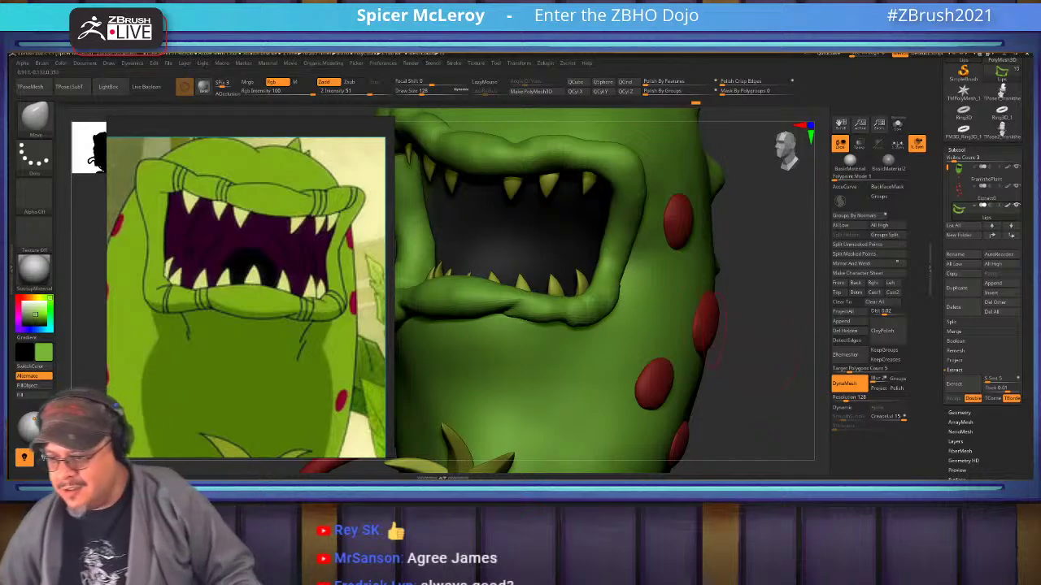
Reshape and slim the vertical lip fold on the opposite side of the mouth with the Move brush at draw size 128.
{"action": "right_click_drag", "start_coordinate": [745, 265], "coordinate": [669, 255]}
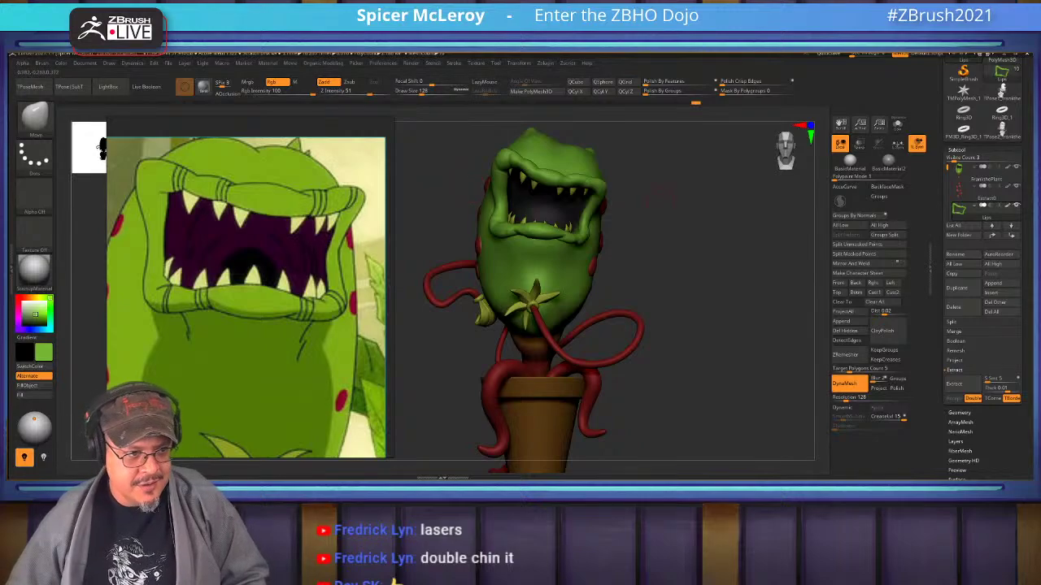
{"action": "mouse_move", "coordinate": [660, 195]}
{"action": "left_mouse_down"}
{"action": "mouse_move", "coordinate": [728, 201]}
{"action": "mouse_move", "coordinate": [728, 252]}
{"action": "mouse_move", "coordinate": [716, 272]}
{"action": "mouse_move", "coordinate": [732, 357]}
{"action": "mouse_move", "coordinate": [665, 346]}
{"action": "mouse_move", "coordinate": [753, 334]}
{"action": "left_mouse_up"}
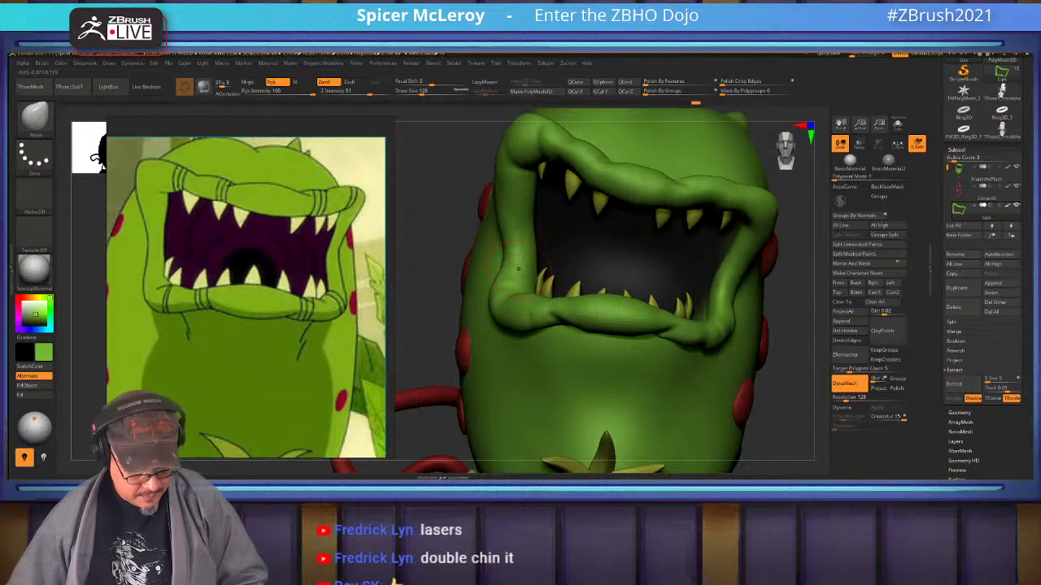
{"action": "key", "text": "b"}
{"action": "key", "text": "m"}
{"action": "key", "text": "v"}
{"action": "left_click_drag", "start_coordinate": [455, 272], "coordinate": [413, 296]}
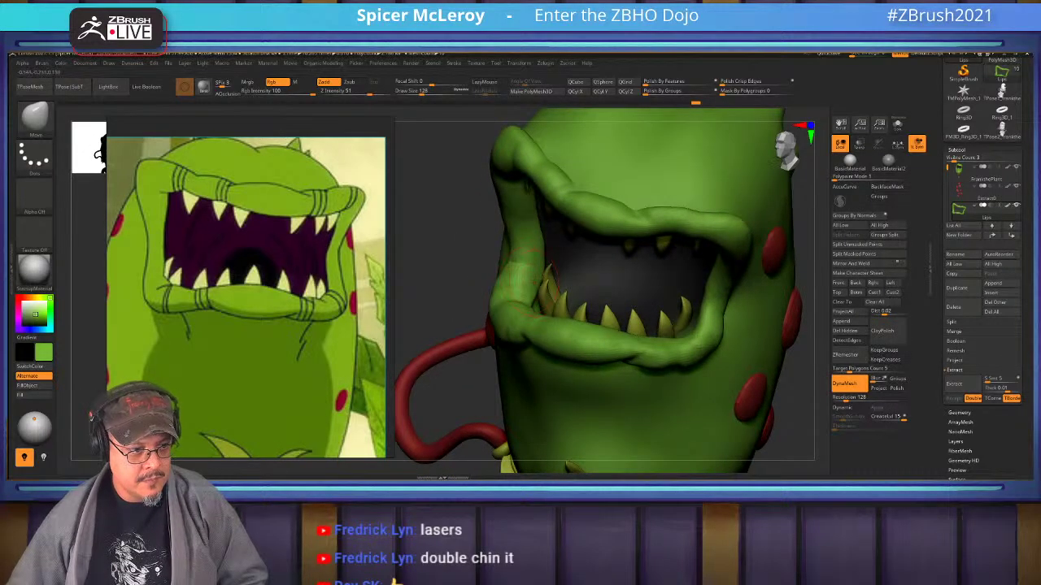
{"action": "key", "text": "s"}
{"action": "left_click_drag", "start_coordinate": [530, 283], "coordinate": [557, 281]}
{"action": "key", "text": "s"}
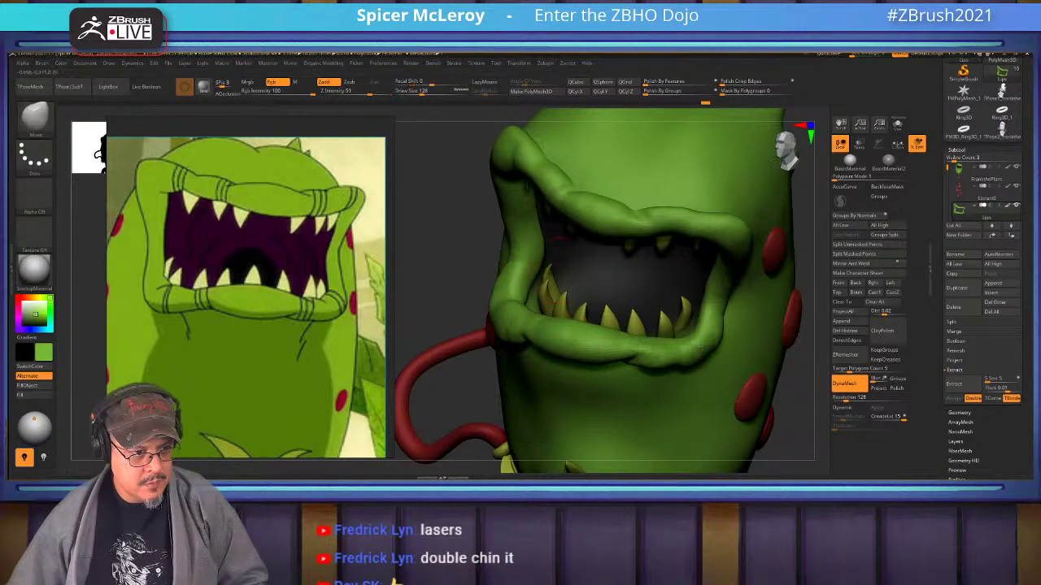
{"action": "left_click_drag", "start_coordinate": [468, 268], "coordinate": [341, 234]}
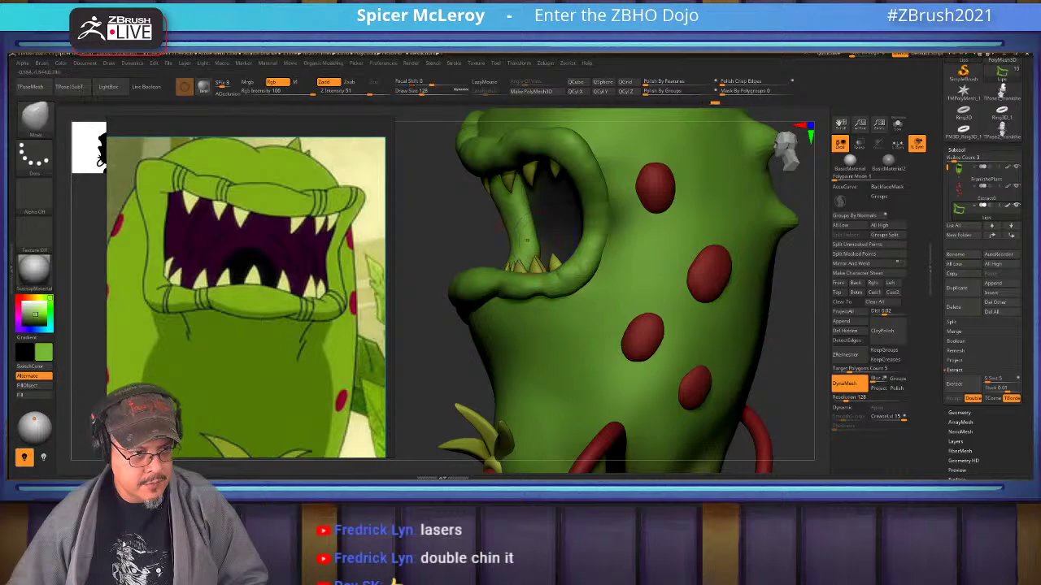
{"action": "mouse_move", "coordinate": [439, 342]}
{"action": "left_mouse_down"}
{"action": "mouse_move", "coordinate": [651, 329]}
{"action": "mouse_move", "coordinate": [609, 313]}
{"action": "mouse_move", "coordinate": [606, 236]}
{"action": "left_mouse_up"}
{"action": "left_click_drag", "start_coordinate": [658, 277], "coordinate": [561, 289]}
Carve crease lines into the upper lip's corner bend with DamStandard at a reduced draw size.
{"action": "left_click_drag", "start_coordinate": [634, 309], "coordinate": [683, 438], "text": "alt"}
{"action": "mouse_move", "coordinate": [699, 341]}
{"action": "left_mouse_down"}
{"action": "mouse_move", "coordinate": [687, 346]}
{"action": "mouse_move", "coordinate": [695, 407]}
{"action": "mouse_move", "coordinate": [679, 350]}
{"action": "mouse_move", "coordinate": [696, 374]}
{"action": "mouse_move", "coordinate": [711, 325]}
{"action": "mouse_move", "coordinate": [701, 352]}
{"action": "left_mouse_up"}
{"action": "key", "text": "b"}
{"action": "key", "text": "d"}
{"action": "key", "text": "s"}
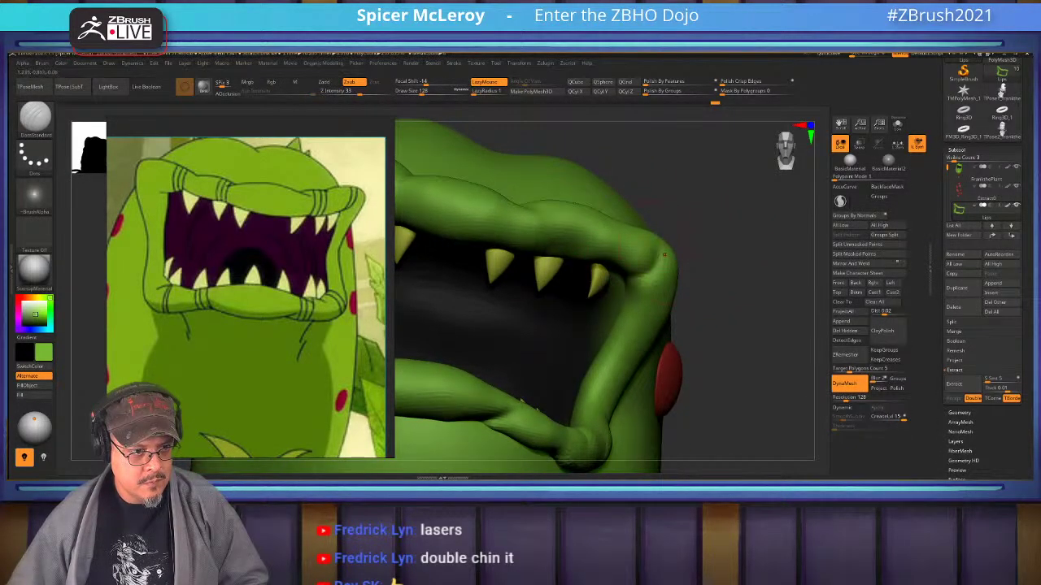
{"action": "key", "text": "s"}
{"action": "left_click_drag", "start_coordinate": [636, 277], "coordinate": [631, 277]}
{"action": "mouse_move", "coordinate": [631, 278]}
{"action": "left_mouse_down"}
{"action": "mouse_move", "coordinate": [673, 255]}
{"action": "mouse_move", "coordinate": [671, 227]}
{"action": "mouse_move", "coordinate": [629, 271]}
{"action": "left_mouse_up"}
{"action": "left_click_drag", "start_coordinate": [650, 236], "coordinate": [628, 270]}
{"action": "mouse_move", "coordinate": [732, 272]}
{"action": "left_mouse_down"}
{"action": "mouse_move", "coordinate": [647, 293]}
{"action": "mouse_move", "coordinate": [639, 285]}
{"action": "left_mouse_up"}
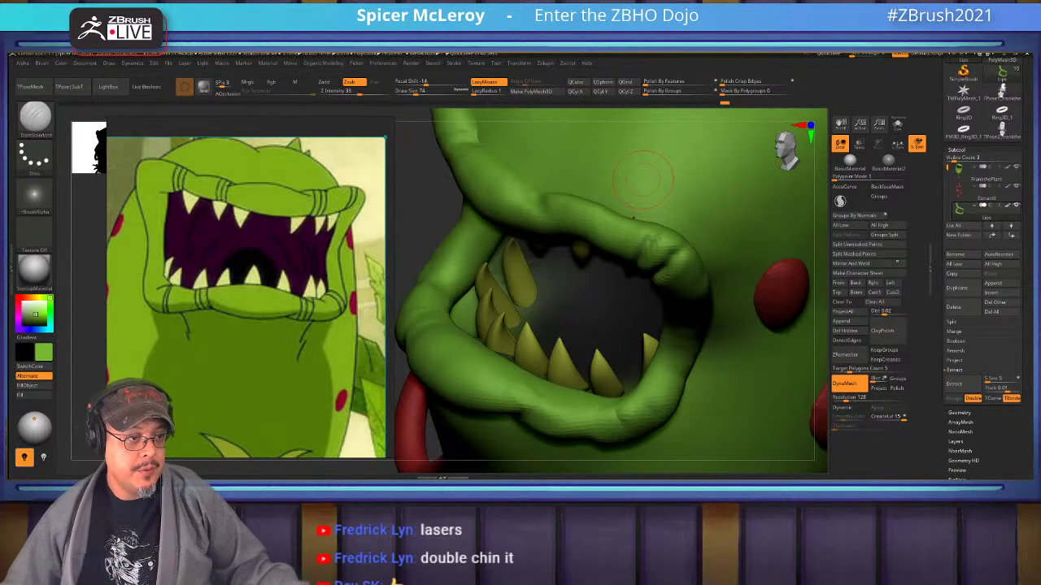
Carve crease lines across the upper lip's folds on both sides of the mouth with the DamStandard brush.
{"action": "right_click_drag", "start_coordinate": [535, 218], "coordinate": [671, 221]}
{"action": "mouse_move", "coordinate": [580, 208]}
{"action": "left_mouse_down"}
{"action": "mouse_move", "coordinate": [576, 246]}
{"action": "mouse_move", "coordinate": [596, 226]}
{"action": "left_mouse_up"}
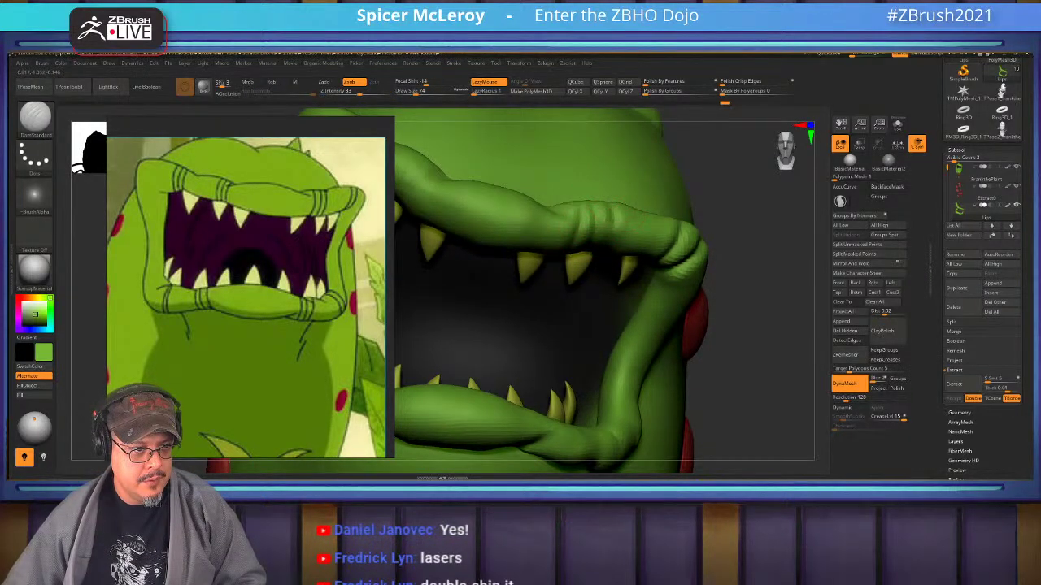
{"action": "mouse_move", "coordinate": [611, 230]}
{"action": "right_mouse_down"}
{"action": "mouse_move", "coordinate": [561, 206]}
{"action": "mouse_move", "coordinate": [569, 260]}
{"action": "right_mouse_up"}
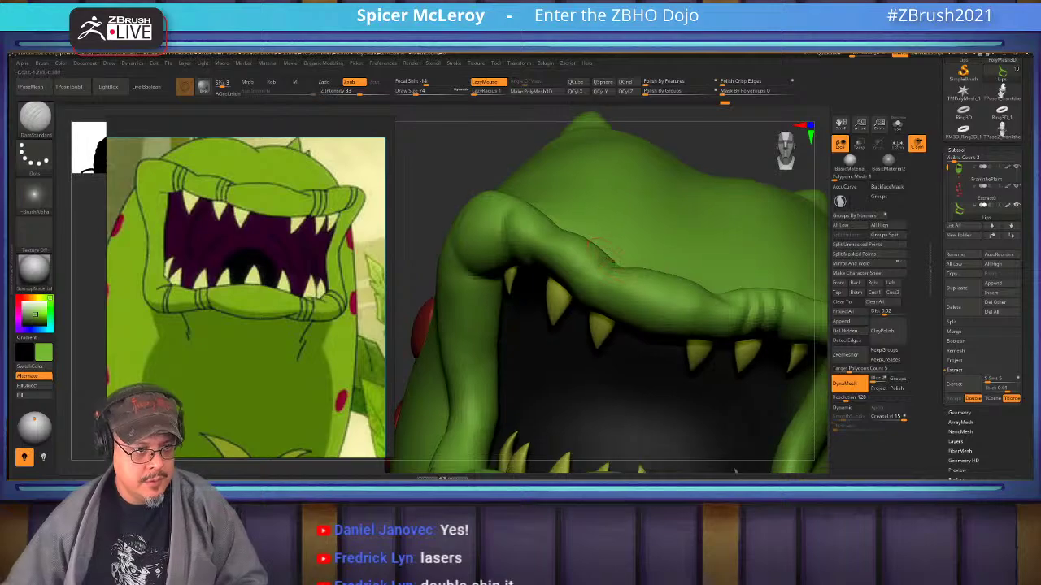
{"action": "left_click_drag", "start_coordinate": [605, 259], "coordinate": [592, 290]}
{"action": "mouse_move", "coordinate": [594, 291]}
{"action": "right_mouse_down"}
{"action": "mouse_move", "coordinate": [604, 294]}
{"action": "mouse_move", "coordinate": [568, 246]}
{"action": "mouse_move", "coordinate": [584, 263]}
{"action": "mouse_move", "coordinate": [569, 261]}
{"action": "right_mouse_up"}
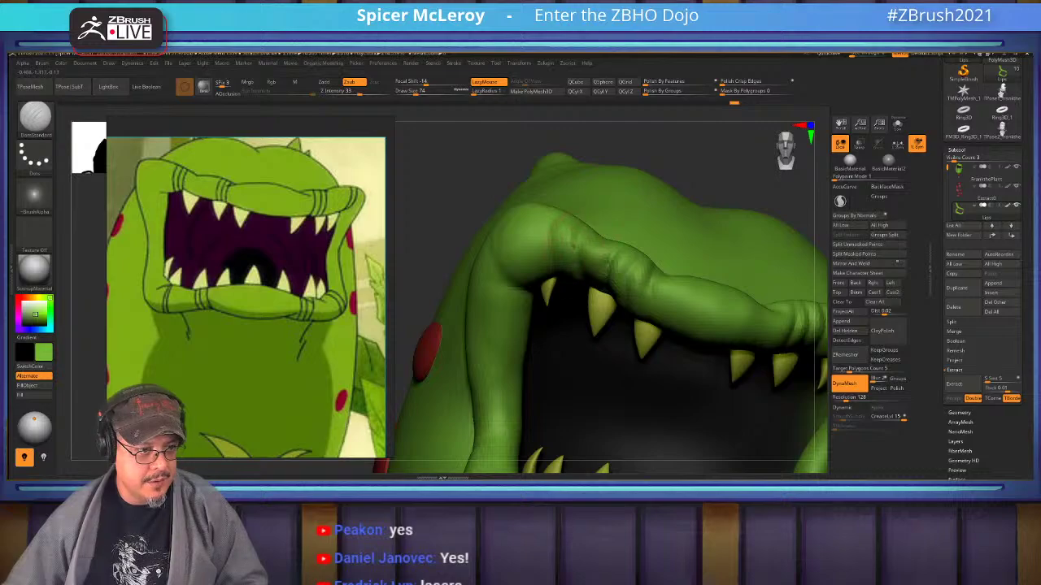
{"action": "left_click_drag", "start_coordinate": [543, 262], "coordinate": [540, 213]}
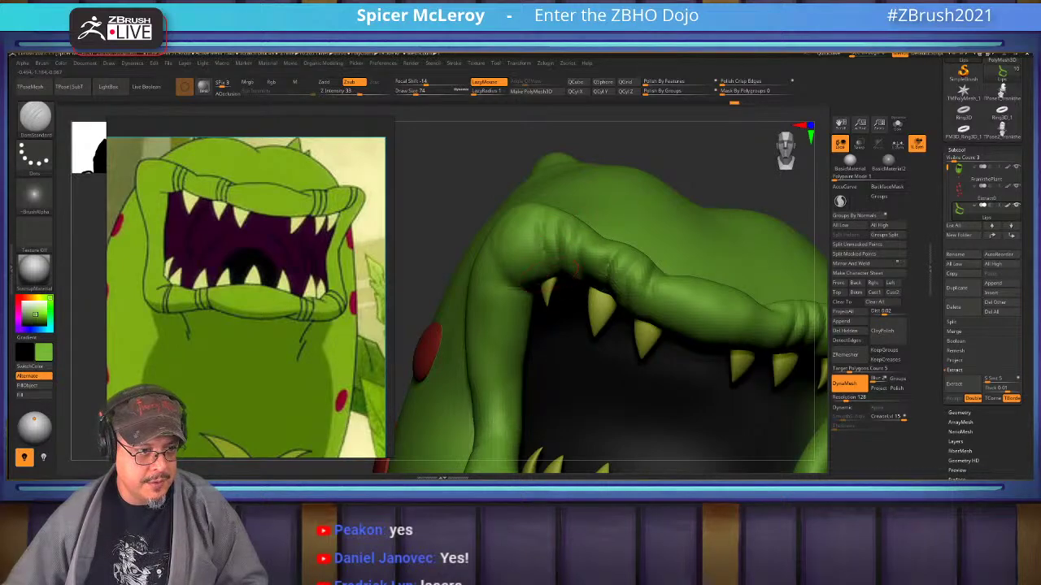
Carve crease lines into the lower lip's fold and around its neighbouring corner bend with DamStandard.
{"action": "right_click_drag", "start_coordinate": [683, 341], "coordinate": [488, 260], "text": "alt"}
{"action": "mouse_move", "coordinate": [618, 358]}
{"action": "right_mouse_down", "text": "ctrl"}
{"action": "mouse_move", "coordinate": [618, 228]}
{"action": "mouse_move", "coordinate": [598, 244]}
{"action": "right_mouse_up", "text": "ctrl"}
{"action": "left_click_drag", "start_coordinate": [651, 268], "coordinate": [761, 402], "text": "alt"}
{"action": "right_click_drag", "start_coordinate": [569, 203], "coordinate": [574, 228], "text": "ctrl"}
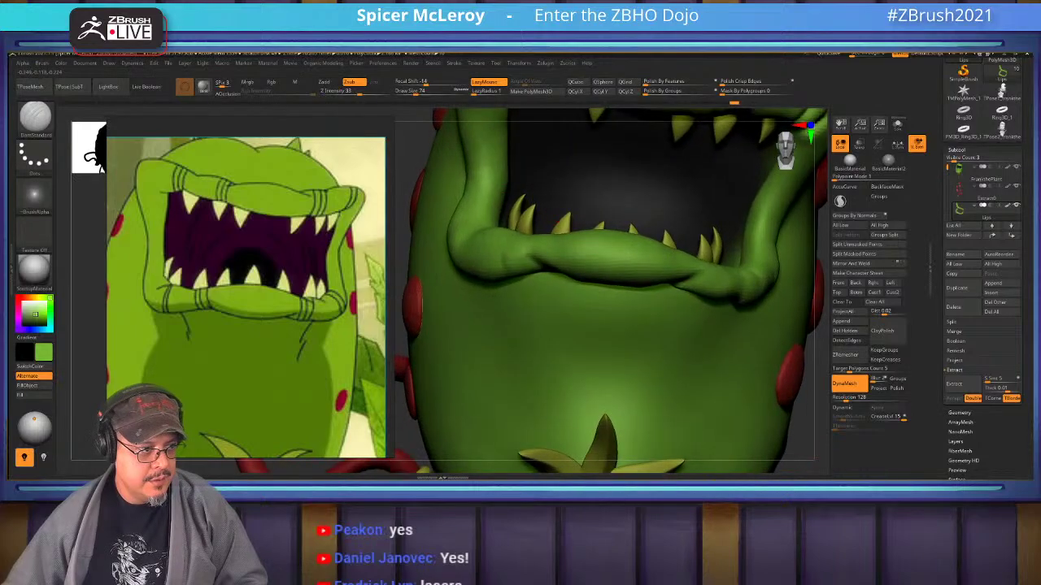
{"action": "right_click_drag", "start_coordinate": [537, 179], "coordinate": [562, 248]}
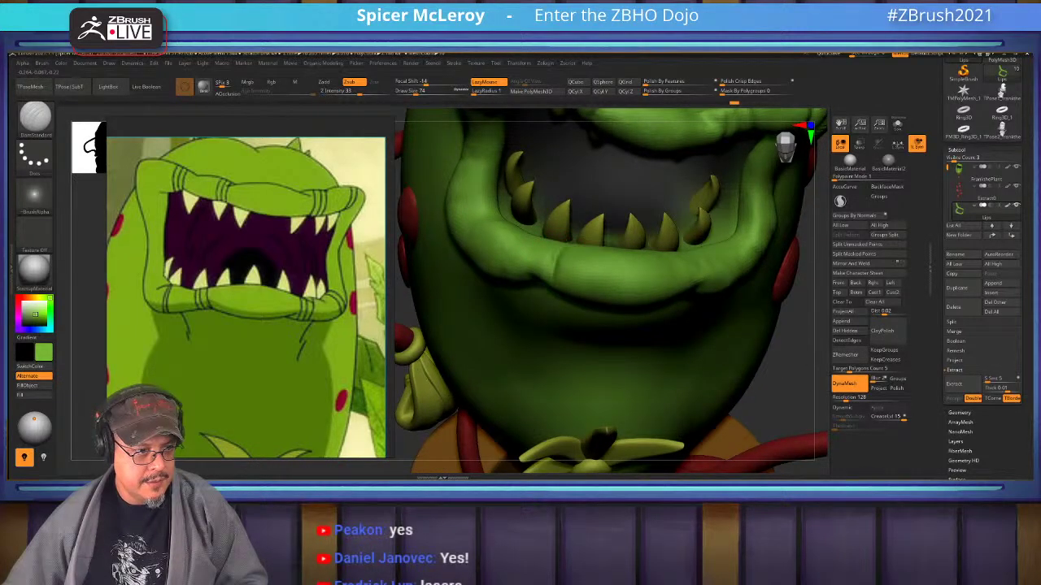
{"action": "left_click_drag", "start_coordinate": [538, 282], "coordinate": [533, 249]}
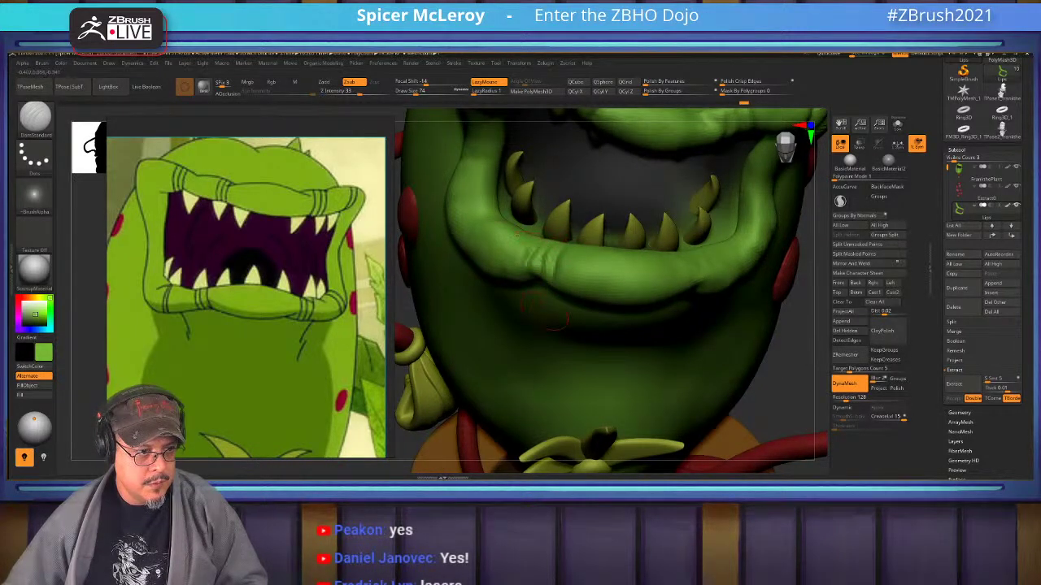
{"action": "mouse_move", "coordinate": [541, 260]}
{"action": "right_mouse_down", "text": "alt"}
{"action": "mouse_move", "coordinate": [549, 278]}
{"action": "mouse_move", "coordinate": [578, 260]}
{"action": "right_mouse_up", "text": "alt"}
{"action": "left_click_drag", "start_coordinate": [536, 275], "coordinate": [533, 254]}
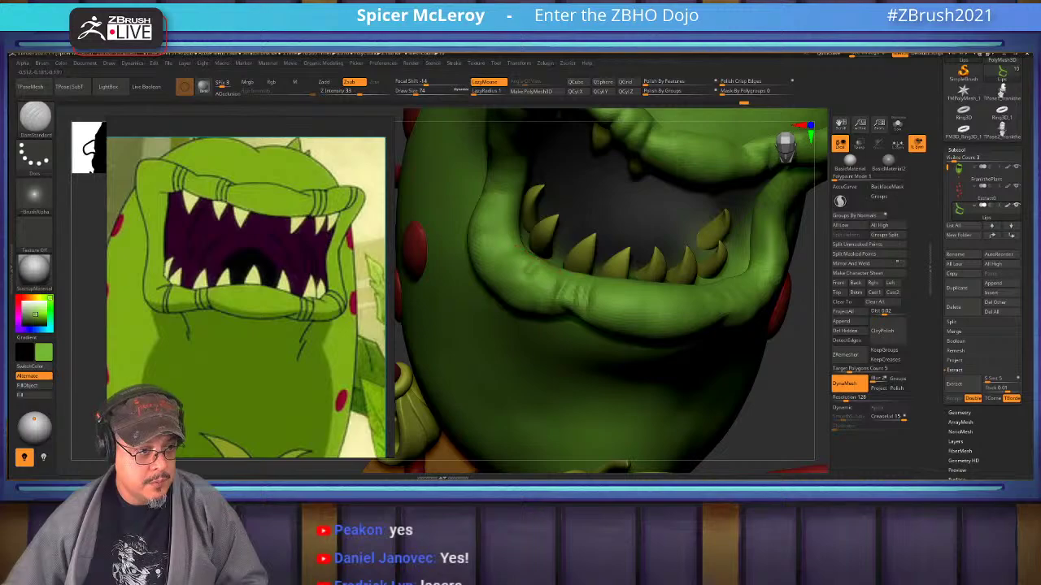
{"action": "left_click_drag", "start_coordinate": [524, 304], "coordinate": [529, 263]}
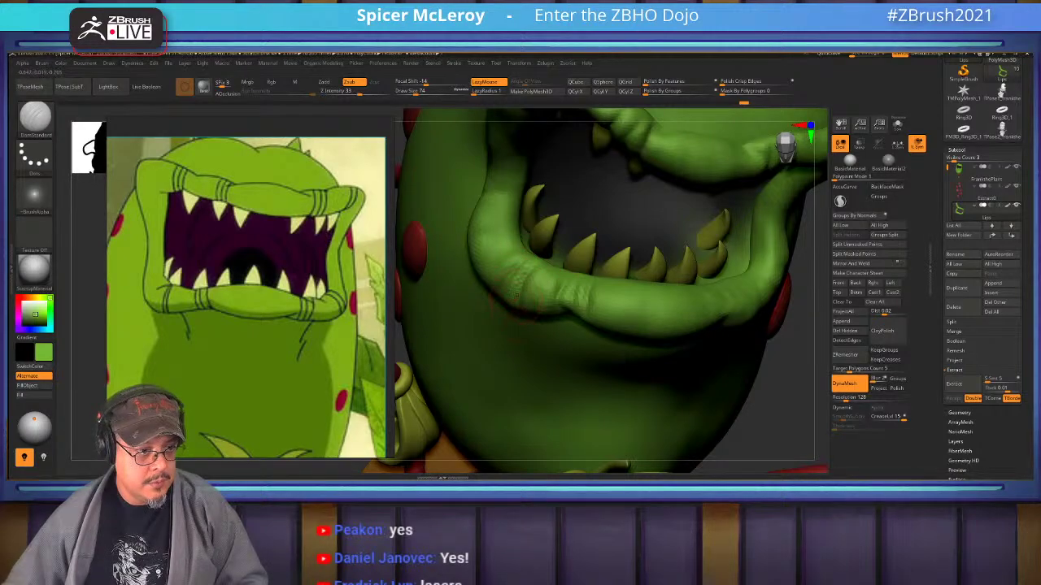
Carve matching crease lines into the lower lip near the opposite mouth corner with DamStandard.
{"action": "right_click_drag", "start_coordinate": [679, 295], "coordinate": [584, 276]}
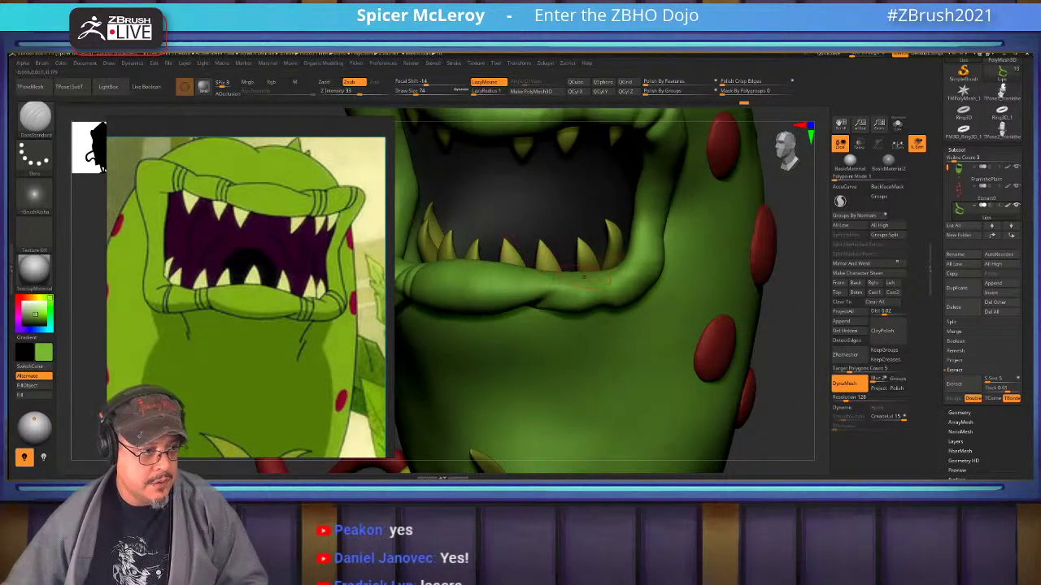
{"action": "left_click_drag", "start_coordinate": [584, 277], "coordinate": [589, 282]}
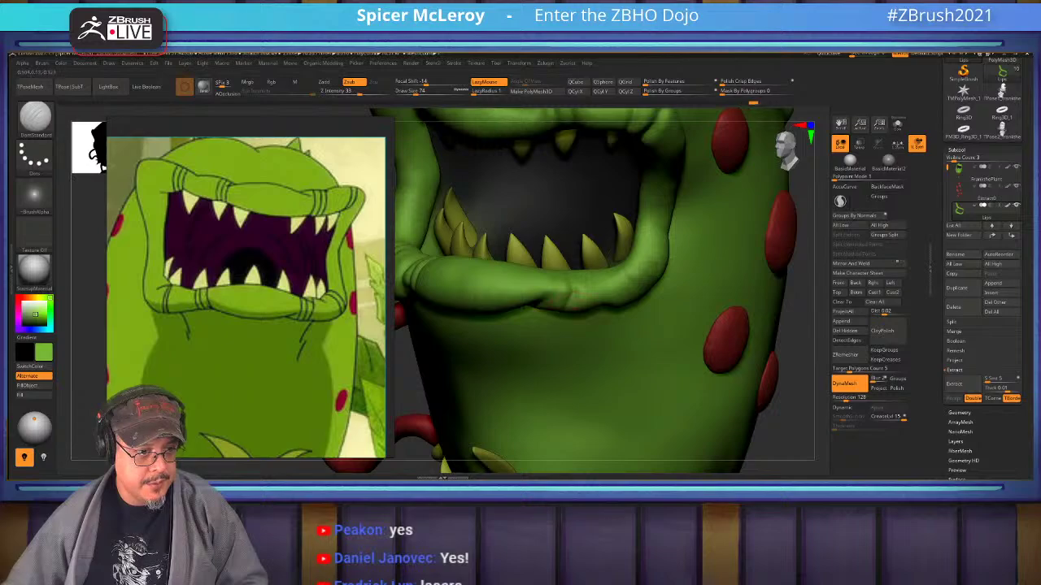
{"action": "mouse_move", "coordinate": [581, 294]}
{"action": "left_mouse_down"}
{"action": "mouse_move", "coordinate": [563, 271]}
{"action": "mouse_move", "coordinate": [572, 298]}
{"action": "mouse_move", "coordinate": [649, 266]}
{"action": "mouse_move", "coordinate": [661, 236]}
{"action": "mouse_move", "coordinate": [761, 249]}
{"action": "mouse_move", "coordinate": [756, 220]}
{"action": "mouse_move", "coordinate": [766, 292]}
{"action": "left_mouse_up"}
{"action": "key", "text": "f"}
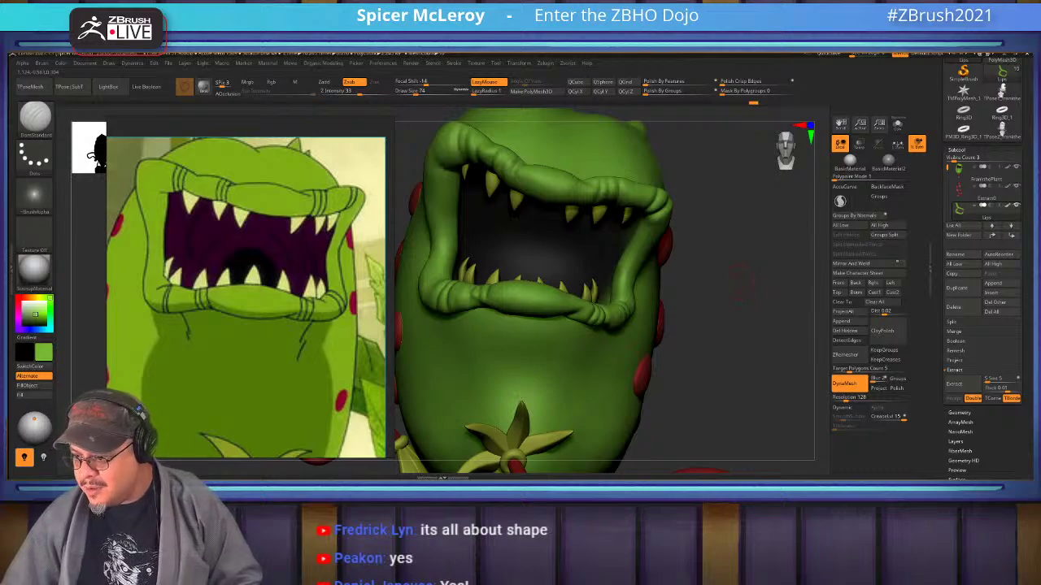
{"action": "mouse_move", "coordinate": [736, 281]}
{"action": "left_mouse_down", "text": "alt"}
{"action": "mouse_move", "coordinate": [732, 248]}
{"action": "mouse_move", "coordinate": [718, 268]}
{"action": "mouse_move", "coordinate": [727, 309]}
{"action": "mouse_move", "coordinate": [757, 260]}
{"action": "left_mouse_up", "text": "alt"}
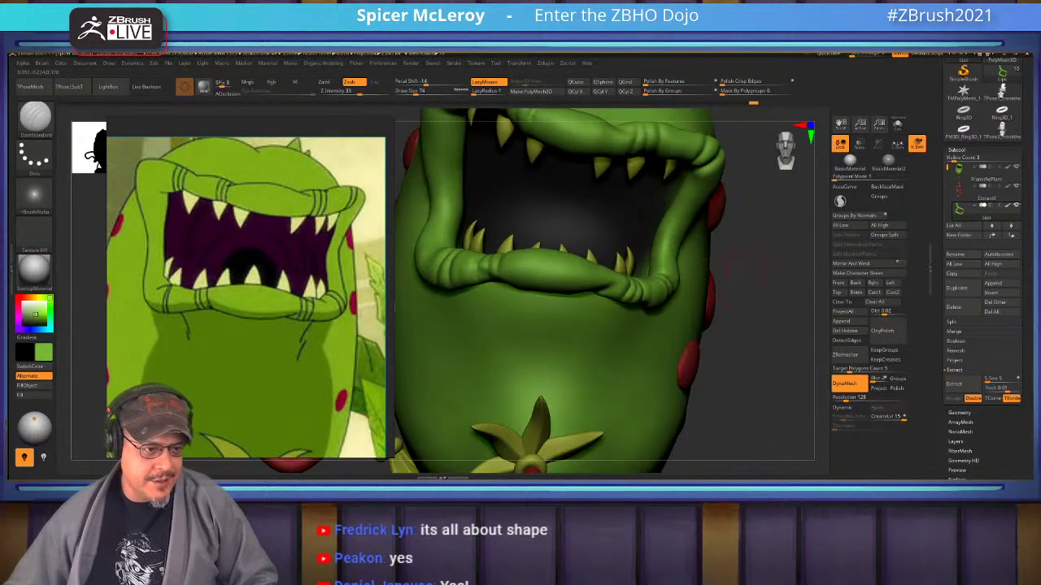
{"action": "left_click_drag", "start_coordinate": [740, 237], "coordinate": [704, 303]}
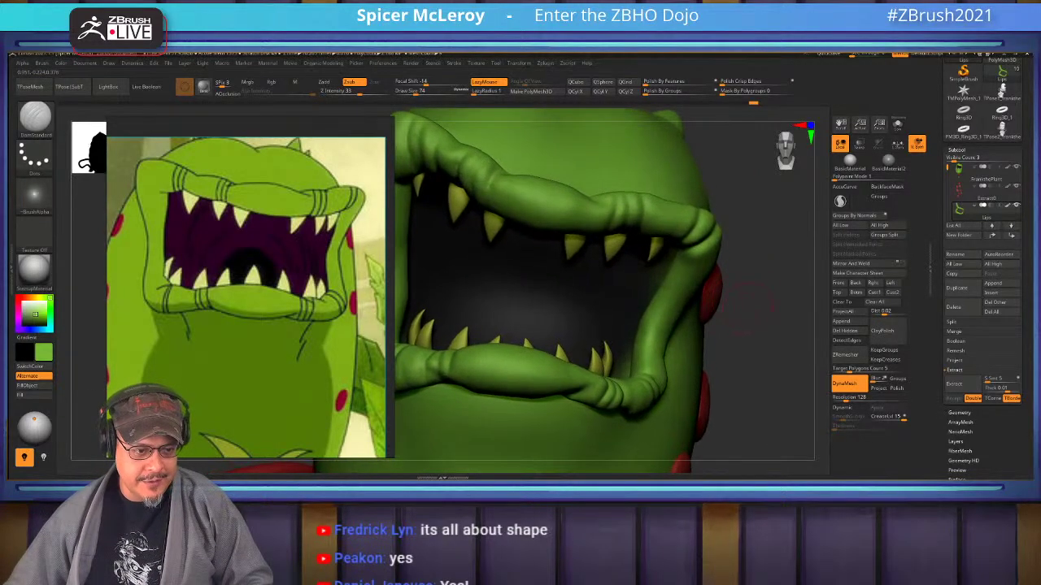
Adjust the shape of the vertical lip fold beside the body spots with the Move brush at draw size 128.
{"action": "key", "text": "b"}
{"action": "key", "text": "m"}
{"action": "key", "text": "v"}
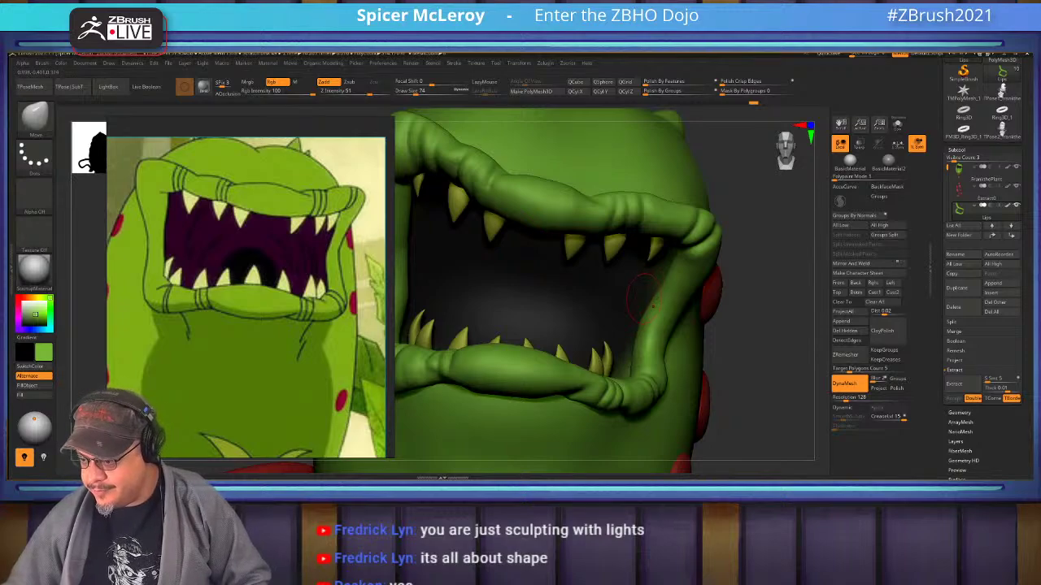
{"action": "key", "text": "s"}
{"action": "left_click_drag", "start_coordinate": [659, 329], "coordinate": [668, 330]}
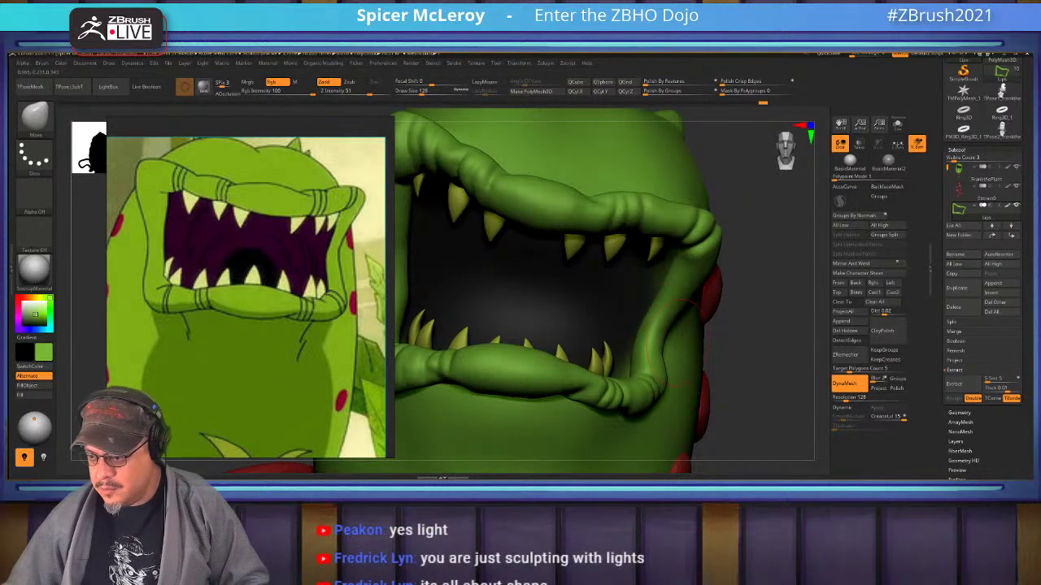
{"action": "right_click_drag", "start_coordinate": [609, 392], "coordinate": [663, 358]}
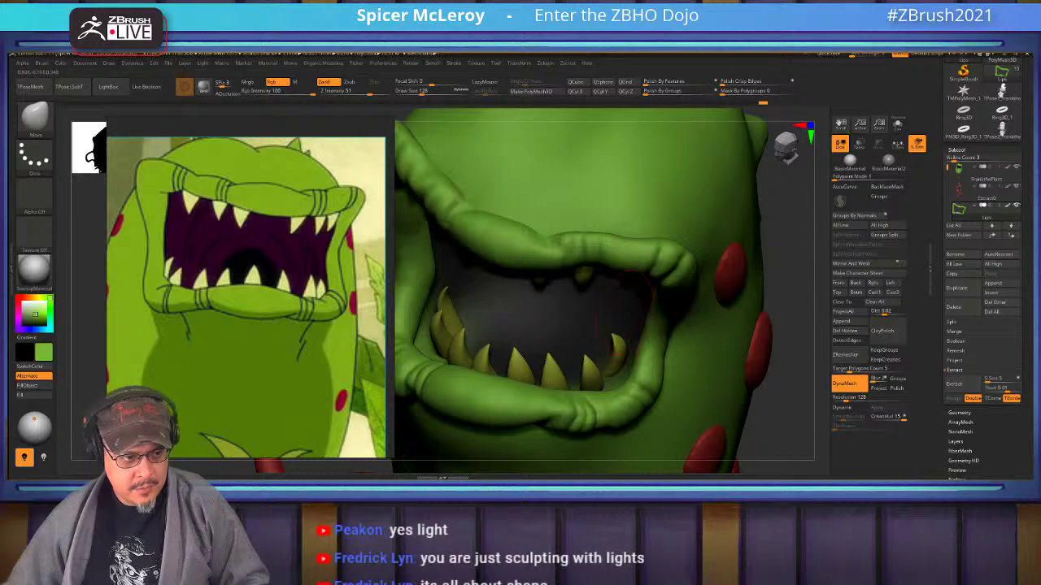
{"action": "right_click_drag", "start_coordinate": [624, 311], "coordinate": [660, 274]}
Soften the vertical lip fold on the other side of the mouth using the FormSoft brush at draw size 128.
{"action": "right_click_drag", "start_coordinate": [651, 325], "coordinate": [579, 376], "text": "ctrl"}
{"action": "mouse_move", "coordinate": [579, 325]}
{"action": "right_mouse_down", "text": "alt"}
{"action": "mouse_move", "coordinate": [584, 371]}
{"action": "mouse_move", "coordinate": [600, 362]}
{"action": "mouse_move", "coordinate": [633, 407]}
{"action": "mouse_move", "coordinate": [561, 341]}
{"action": "right_mouse_up", "text": "alt"}
{"action": "right_click_drag", "start_coordinate": [545, 253], "coordinate": [529, 305], "text": "ctrl"}
{"action": "key", "text": "b"}
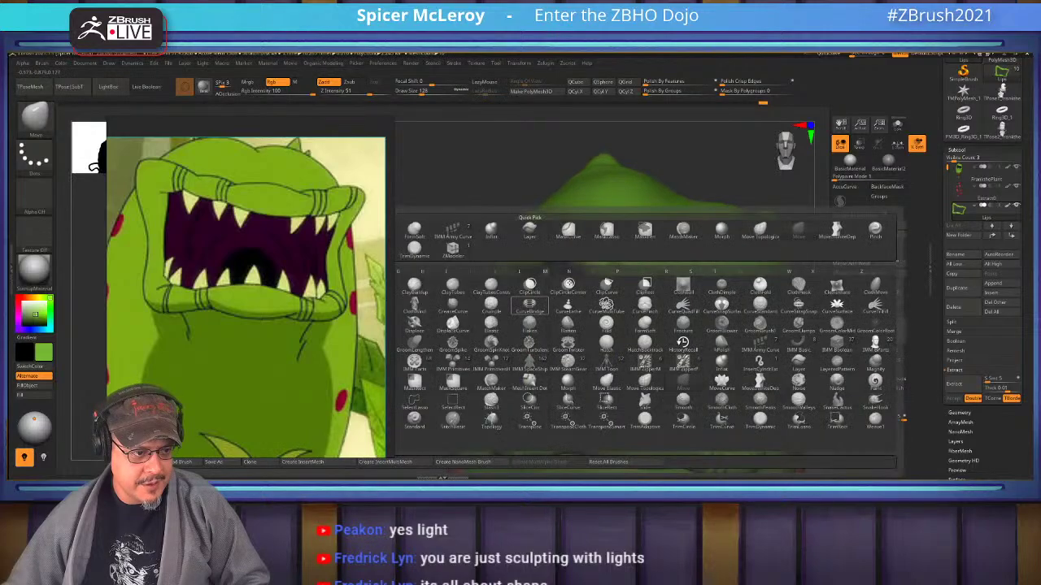
{"action": "key", "text": "f"}
{"action": "key", "text": "s"}
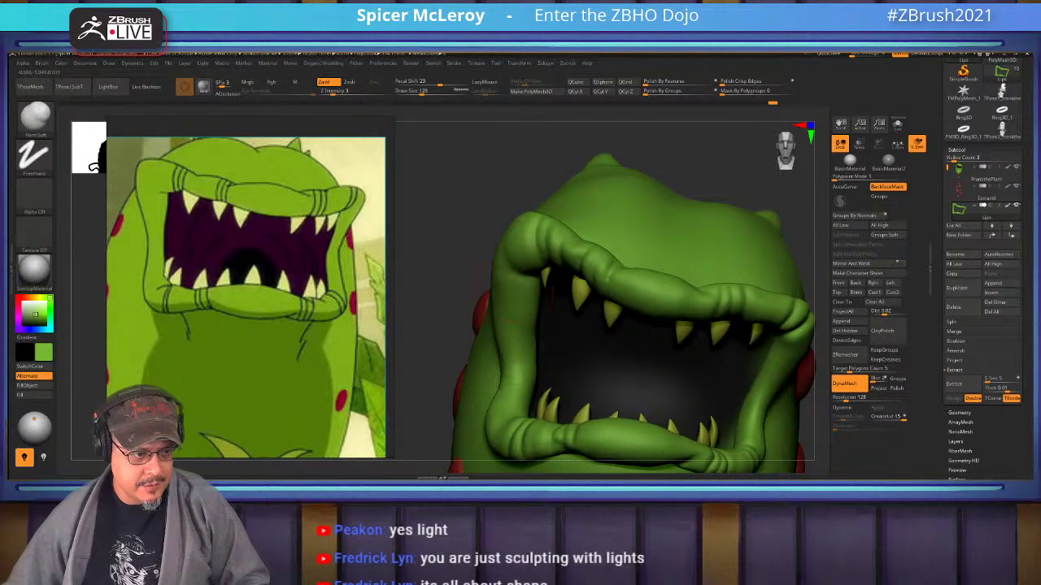
{"action": "left_click_drag", "start_coordinate": [530, 307], "coordinate": [535, 325], "text": "shift"}
{"action": "mouse_move", "coordinate": [537, 326]}
{"action": "right_mouse_down", "text": "alt"}
{"action": "mouse_move", "coordinate": [572, 253]}
{"action": "mouse_move", "coordinate": [569, 267]}
{"action": "right_mouse_up", "text": "alt"}
{"action": "right_click_drag", "start_coordinate": [563, 302], "coordinate": [559, 330]}
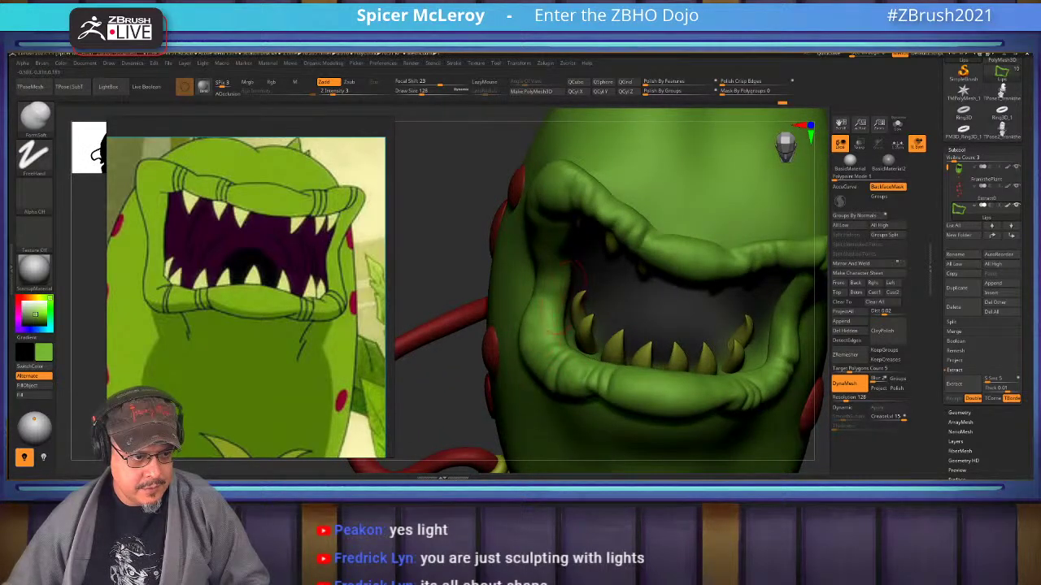
{"action": "left_click_drag", "start_coordinate": [552, 301], "coordinate": [547, 321], "text": "shift"}
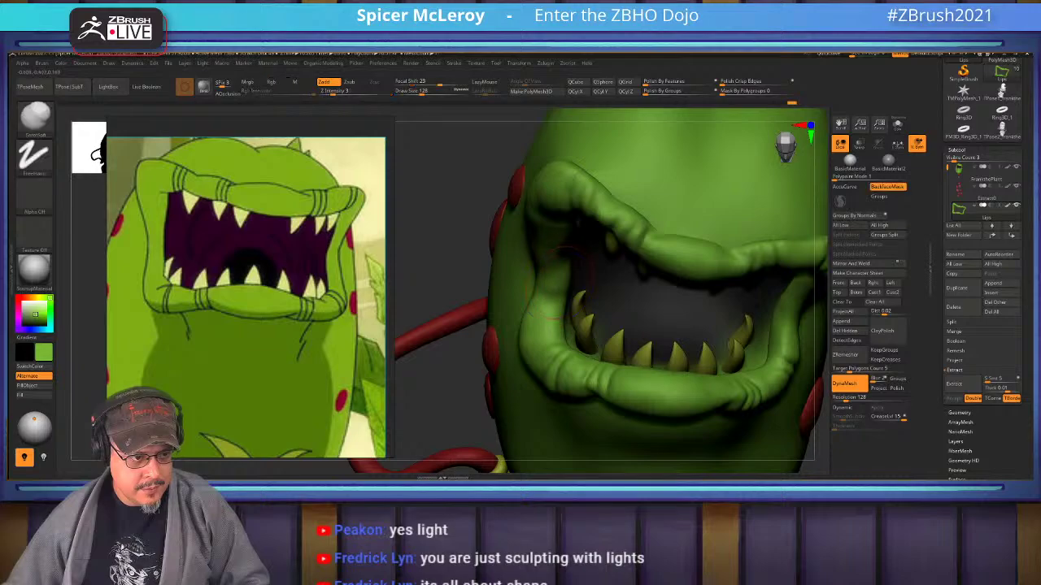
Examine the whole plant from the front and side and compare its overall shape with the reference images.
{"action": "right_click_drag", "start_coordinate": [546, 319], "coordinate": [432, 278], "text": "alt"}
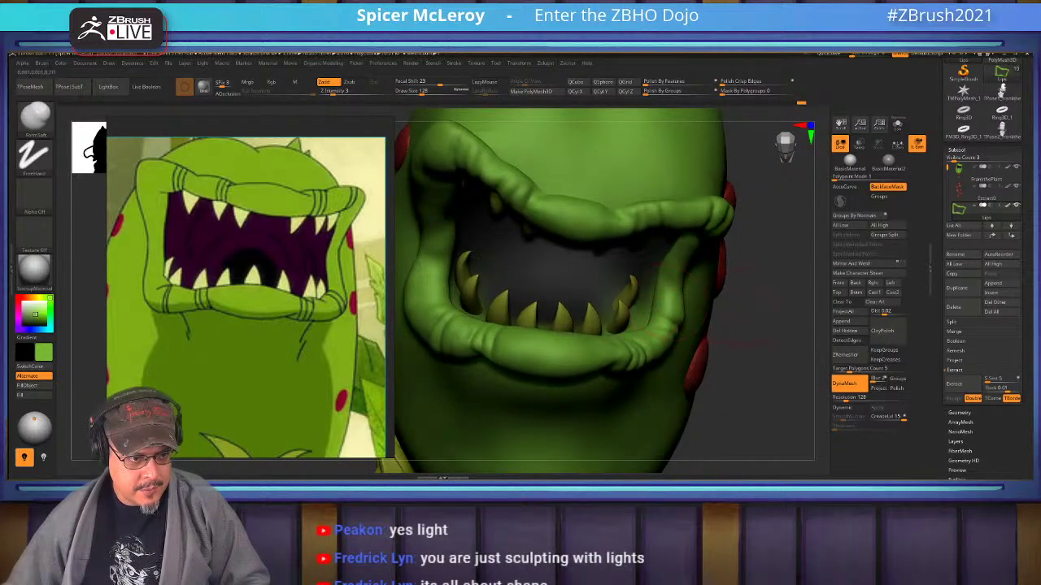
{"action": "right_click_drag", "start_coordinate": [742, 305], "coordinate": [736, 236]}
{"action": "key", "text": "f"}
{"action": "key", "text": "f"}
{"action": "right_click_drag", "start_coordinate": [622, 276], "coordinate": [709, 300], "text": "alt"}
{"action": "right_click_drag", "start_coordinate": [709, 301], "coordinate": [768, 294]}
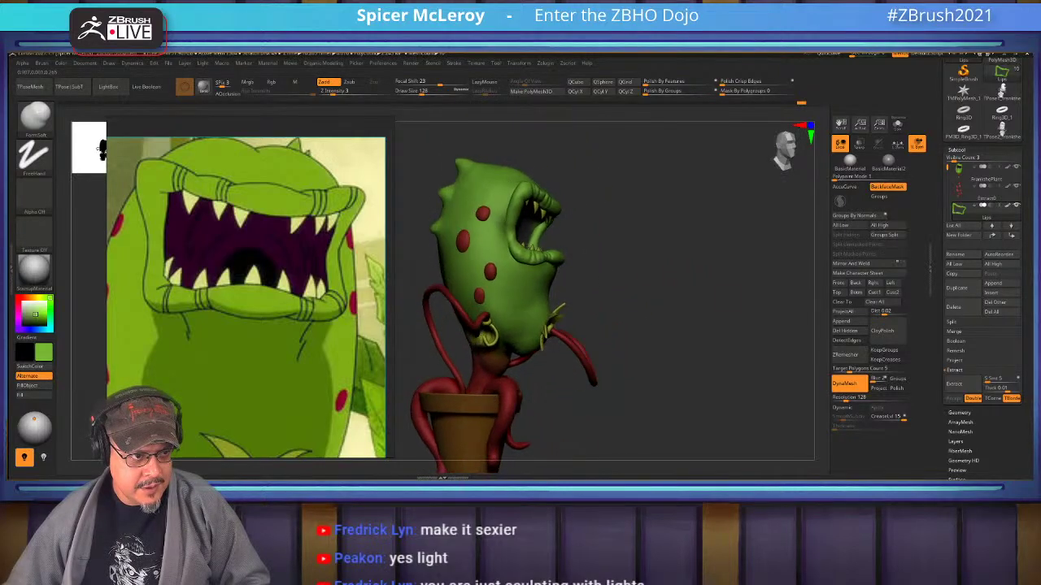
{"action": "right_click_drag", "start_coordinate": [464, 276], "coordinate": [649, 262]}
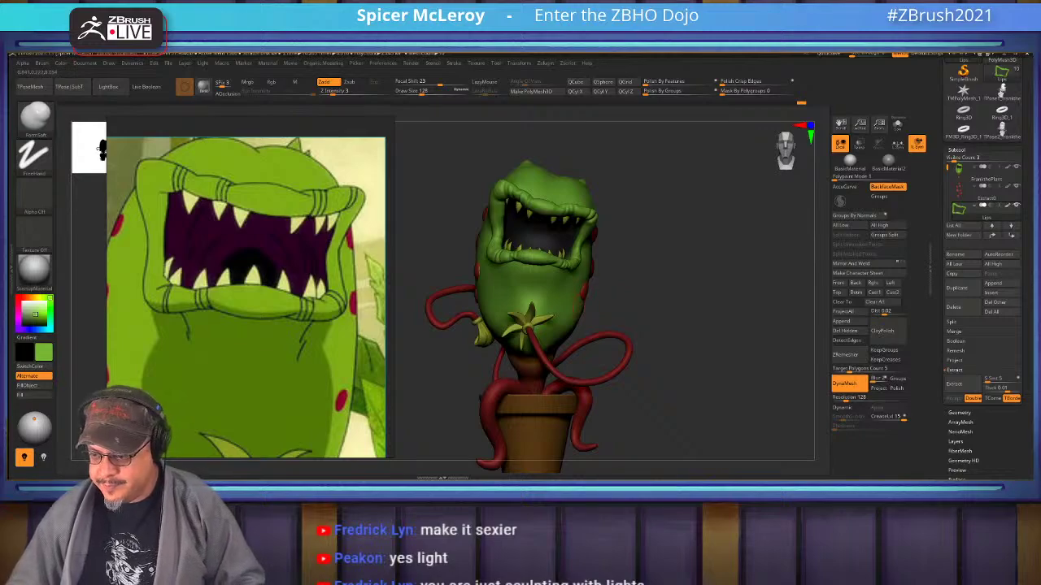
{"action": "scroll", "coordinate": [300, 310], "scroll_direction": "down", "scroll_amount": 5}
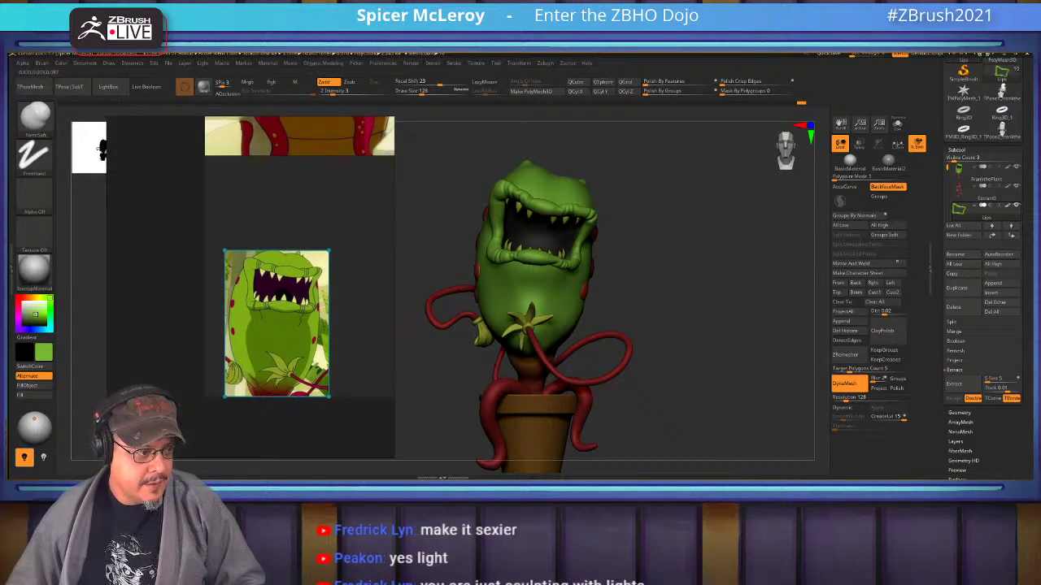
{"action": "scroll", "coordinate": [301, 284], "scroll_direction": "down", "scroll_amount": 4}
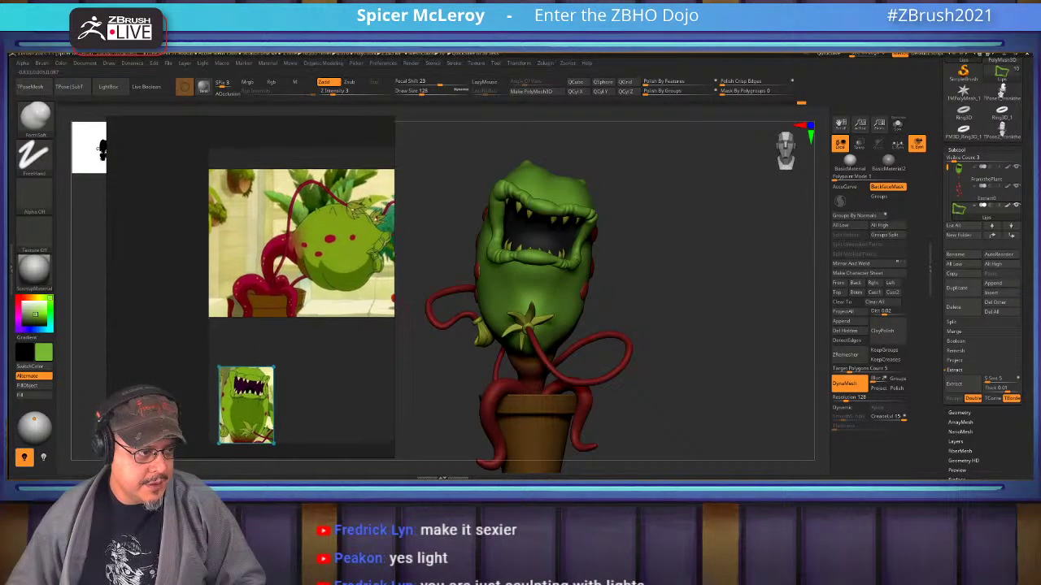
{"action": "middle_click_drag", "start_coordinate": [301, 285], "coordinate": [268, 300]}
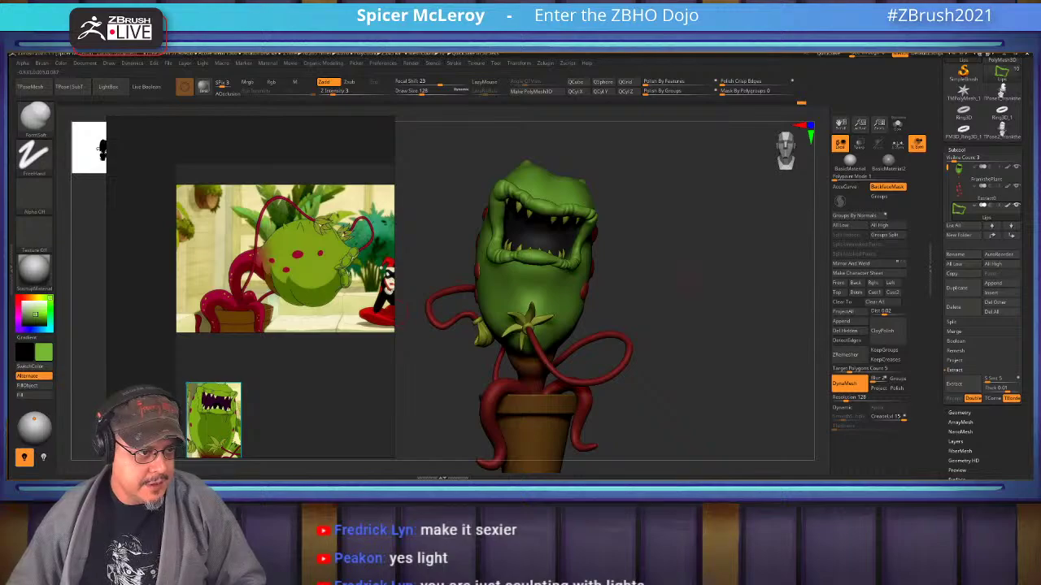
{"action": "left_click_drag", "start_coordinate": [693, 283], "coordinate": [753, 283]}
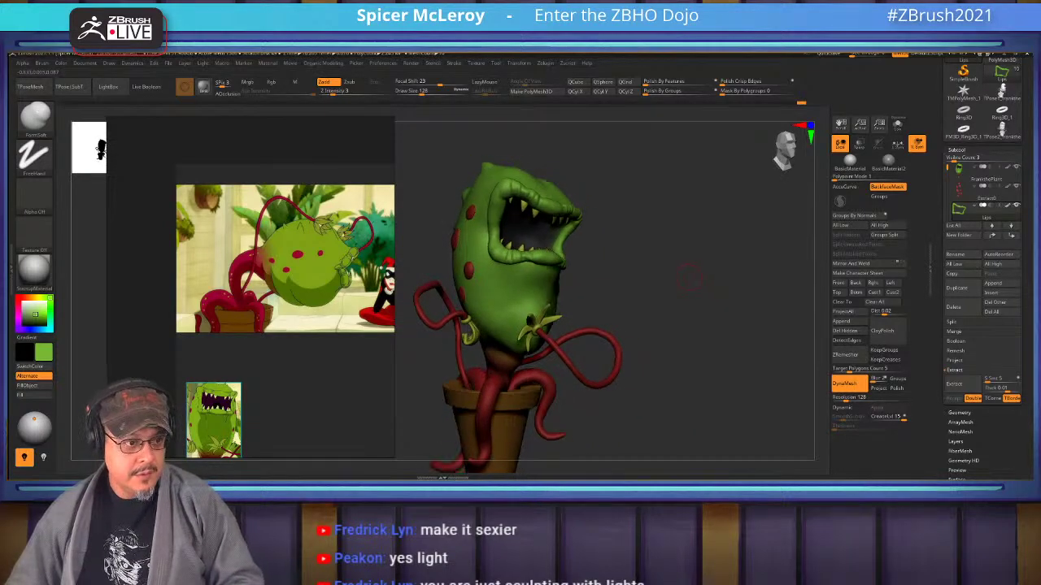
{"action": "mouse_move", "coordinate": [690, 279]}
{"action": "left_mouse_down"}
{"action": "mouse_move", "coordinate": [636, 280]}
{"action": "mouse_move", "coordinate": [679, 281]}
{"action": "left_mouse_up"}
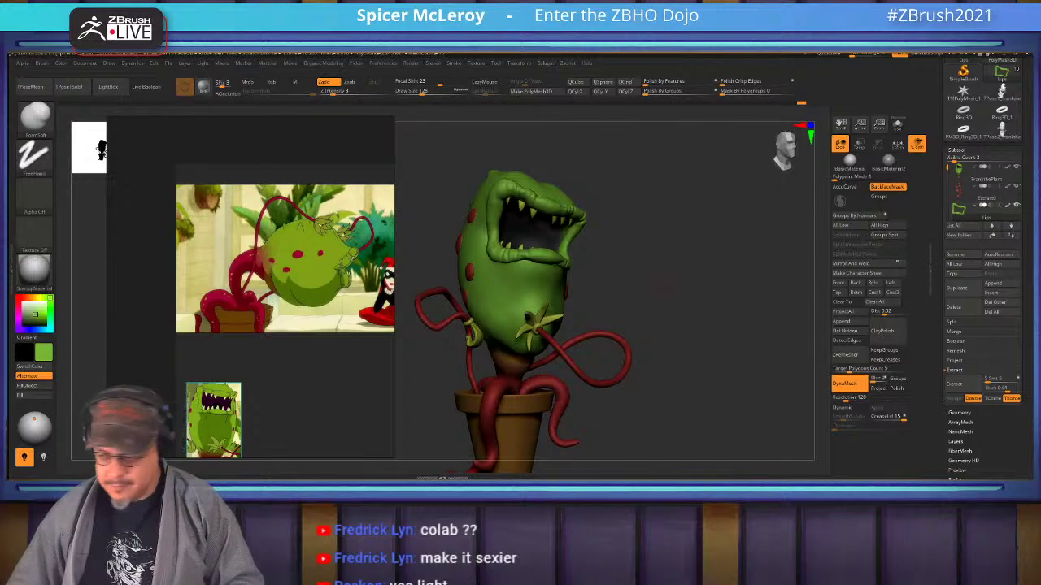
Select the plant body subtool and set up the Move brush at draw size 192 for reshaping the head.
{"action": "mouse_move", "coordinate": [675, 245]}
{"action": "left_mouse_down"}
{"action": "mouse_move", "coordinate": [647, 248]}
{"action": "mouse_move", "coordinate": [647, 203]}
{"action": "mouse_move", "coordinate": [581, 213]}
{"action": "mouse_move", "coordinate": [581, 256]}
{"action": "mouse_move", "coordinate": [629, 265]}
{"action": "mouse_move", "coordinate": [637, 242]}
{"action": "mouse_move", "coordinate": [720, 266]}
{"action": "left_mouse_up"}
{"action": "left_click_drag", "start_coordinate": [571, 191], "coordinate": [629, 224]}
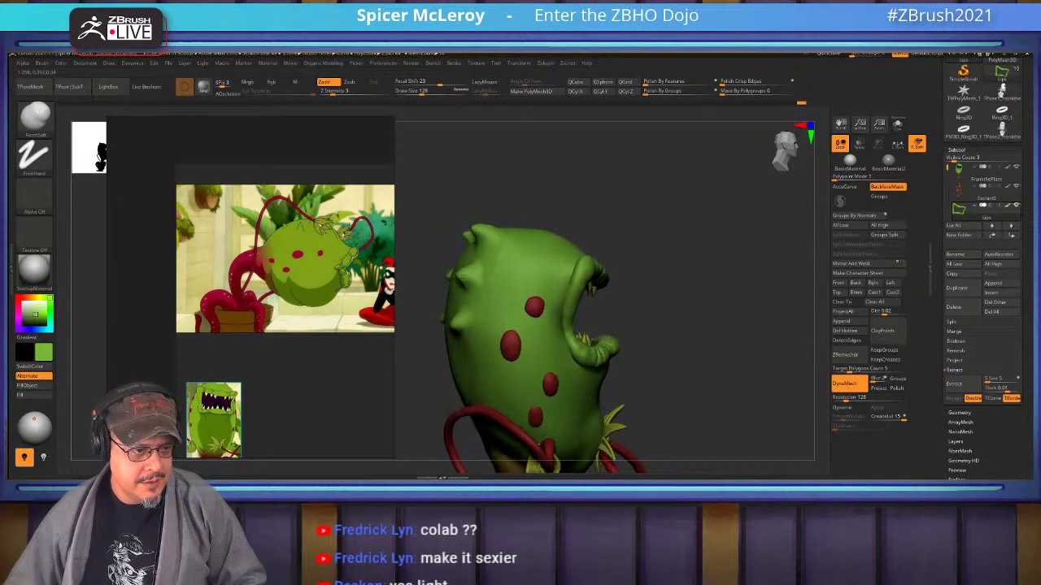
{"action": "key", "text": "s"}
{"action": "key", "text": "b"}
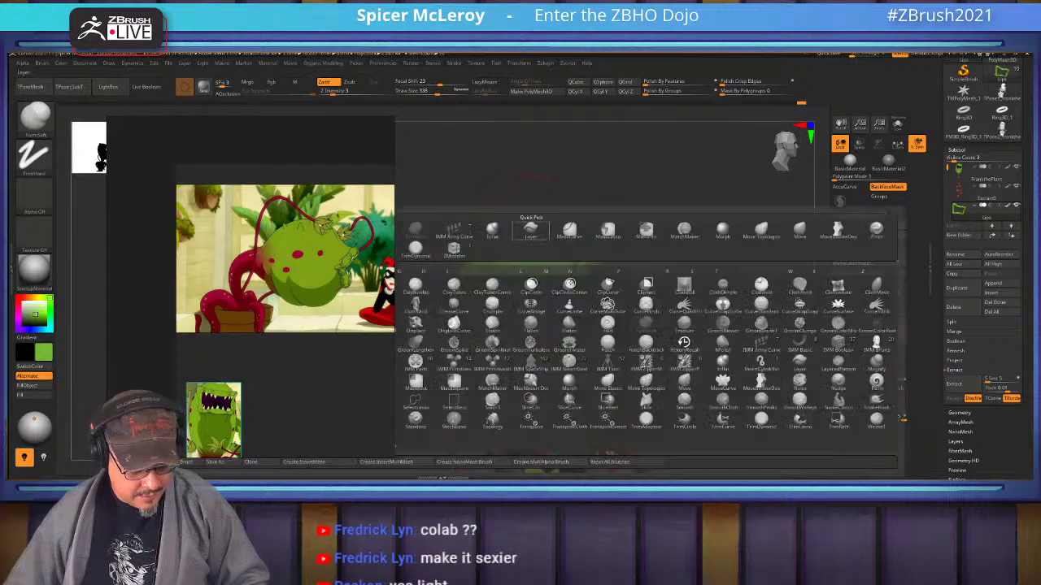
{"action": "key", "text": "m"}
{"action": "key", "text": "v"}
{"action": "left_click", "coordinate": [553, 241], "text": "alt"}
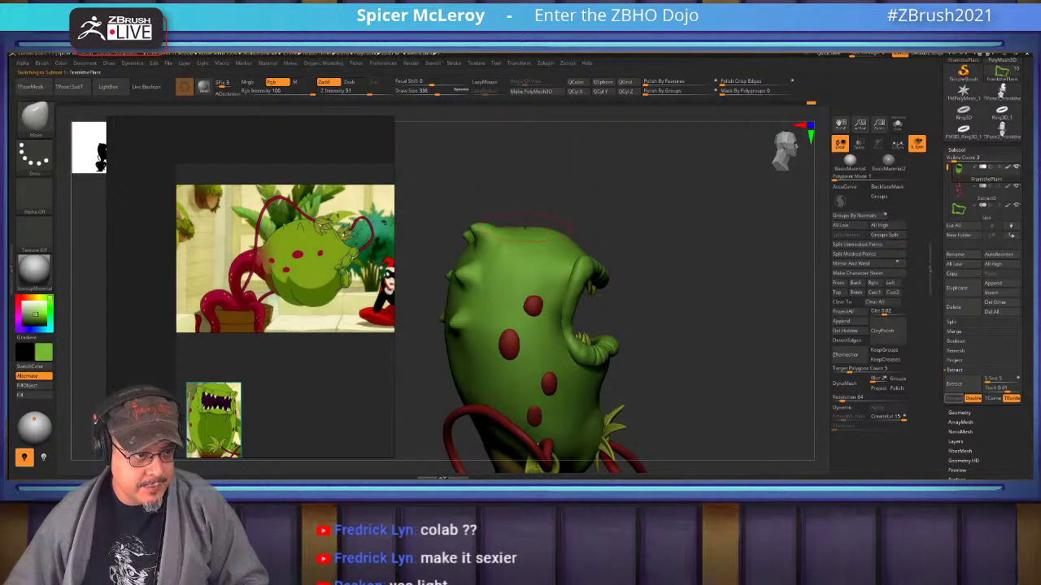
{"action": "left_click_drag", "start_coordinate": [712, 244], "coordinate": [527, 238]}
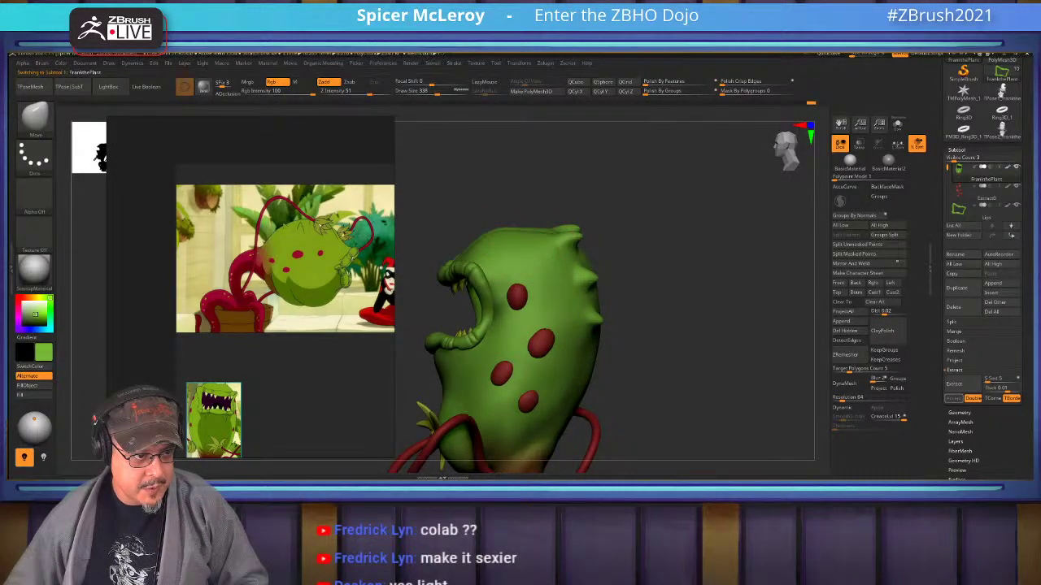
{"action": "key", "text": "s"}
{"action": "left_click_drag", "start_coordinate": [550, 237], "coordinate": [541, 240]}
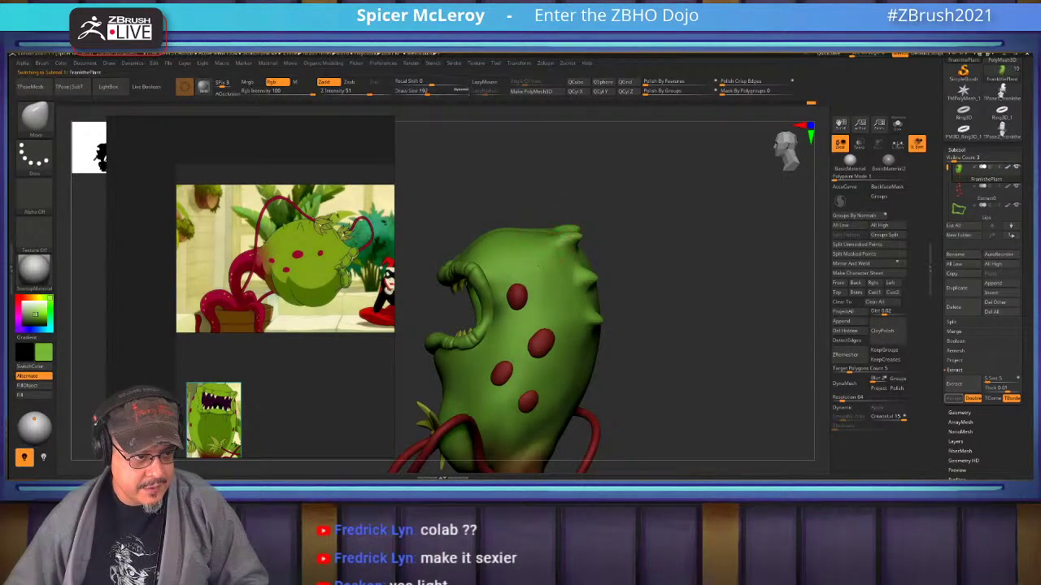
Create a combined Transpose Master mesh from all the plant's subtools.
{"action": "mouse_move", "coordinate": [667, 329]}
{"action": "left_mouse_down", "text": "alt"}
{"action": "mouse_move", "coordinate": [686, 261]}
{"action": "mouse_move", "coordinate": [736, 262]}
{"action": "left_mouse_up", "text": "alt"}
{"action": "mouse_move", "coordinate": [682, 285]}
{"action": "left_mouse_down", "text": "alt"}
{"action": "mouse_move", "coordinate": [701, 246]}
{"action": "mouse_move", "coordinate": [716, 277]}
{"action": "mouse_move", "coordinate": [739, 276]}
{"action": "left_mouse_up", "text": "alt"}
{"action": "key", "text": "s"}
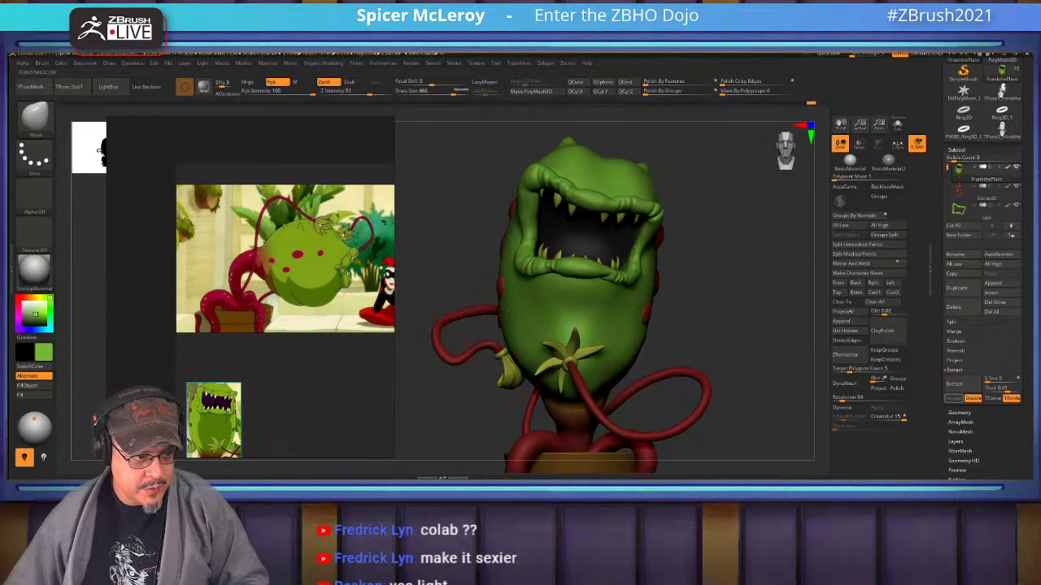
{"action": "left_click_drag", "start_coordinate": [510, 311], "coordinate": [510, 309], "text": "shift"}
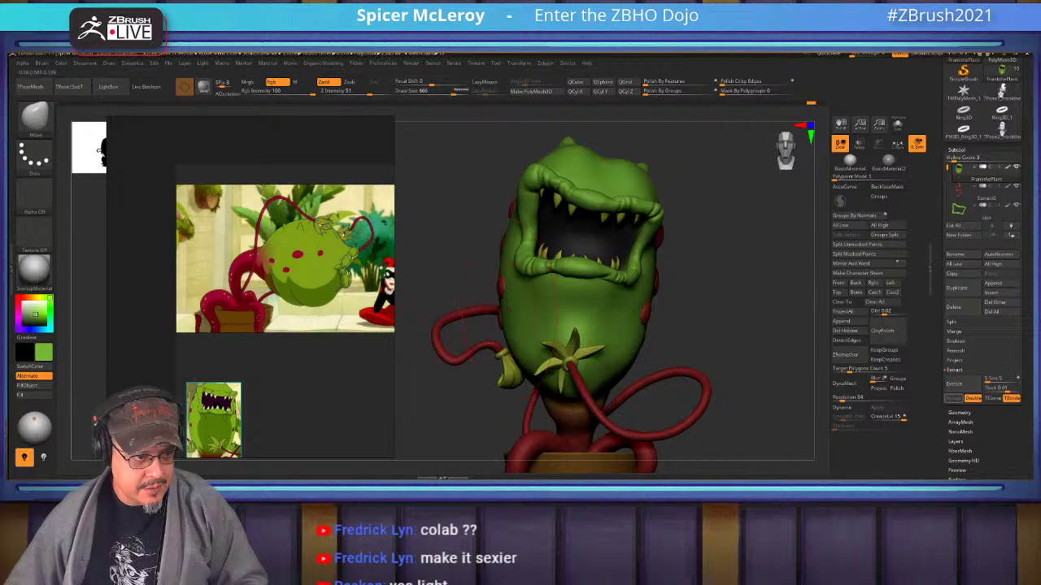
{"action": "left_click", "coordinate": [33, 87]}
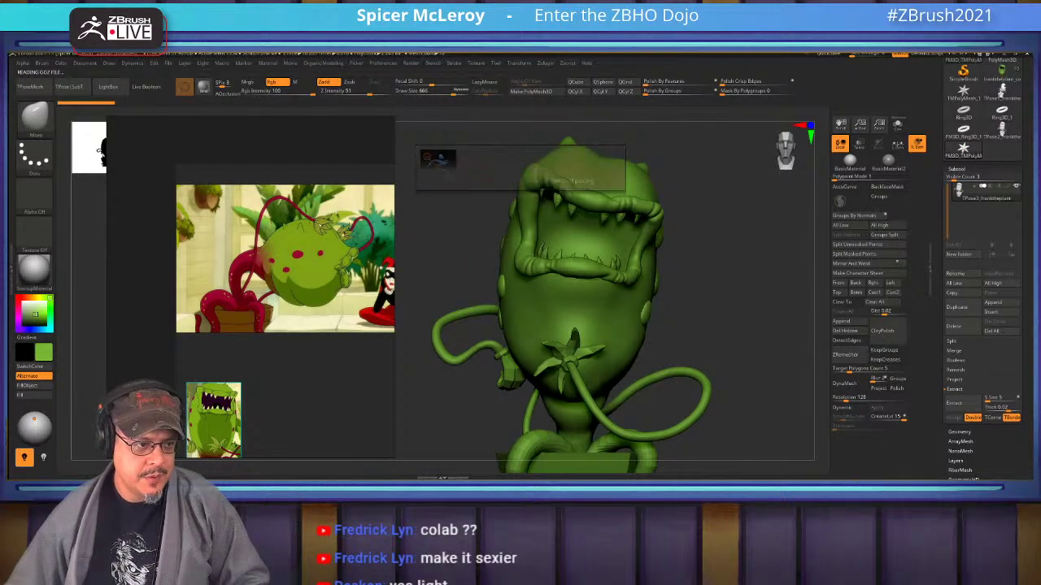
Reshape the upper side of the head from behind with a large MoveInfiniteDepth brush.
{"action": "key", "text": "s"}
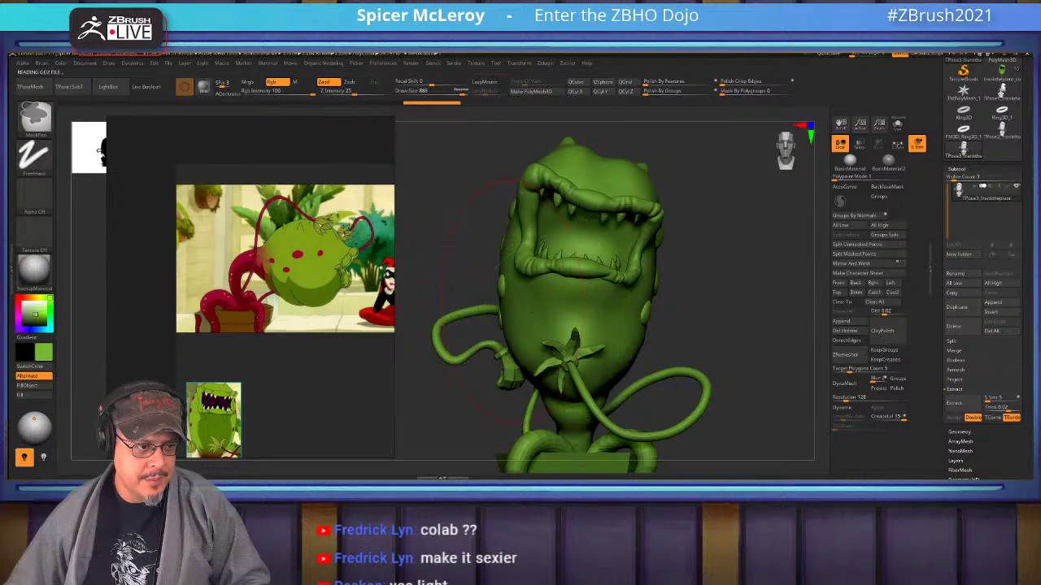
{"action": "left_click_drag", "start_coordinate": [525, 329], "coordinate": [532, 329]}
{"action": "mouse_move", "coordinate": [455, 391]}
{"action": "left_mouse_down"}
{"action": "mouse_move", "coordinate": [435, 384]}
{"action": "mouse_move", "coordinate": [456, 391]}
{"action": "left_mouse_up"}
{"action": "left_click_drag", "start_coordinate": [640, 335], "coordinate": [638, 335]}
{"action": "mouse_move", "coordinate": [691, 284]}
{"action": "left_mouse_down", "text": "alt"}
{"action": "mouse_move", "coordinate": [712, 346]}
{"action": "mouse_move", "coordinate": [753, 326]}
{"action": "mouse_move", "coordinate": [784, 272]}
{"action": "mouse_move", "coordinate": [660, 282]}
{"action": "left_mouse_up", "text": "alt"}
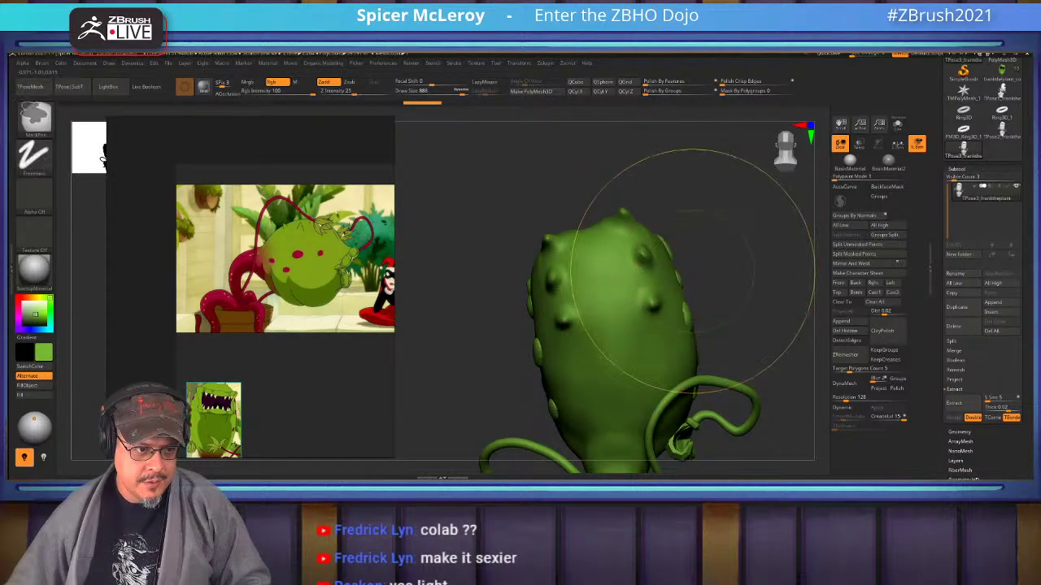
{"action": "key", "text": "b"}
{"action": "key", "text": "m"}
{"action": "key", "text": "i"}
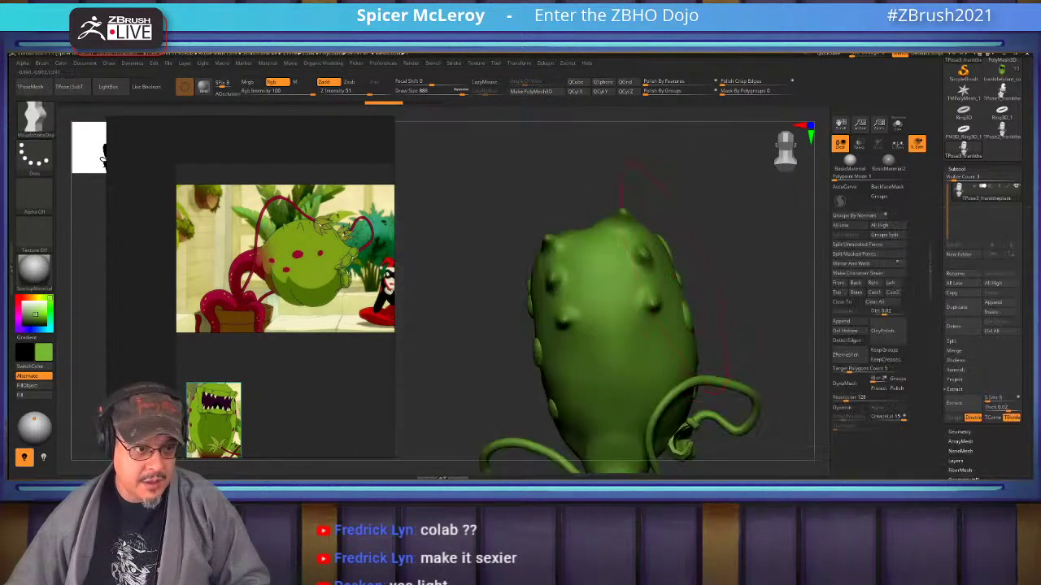
{"action": "left_click_drag", "start_coordinate": [657, 285], "coordinate": [655, 277]}
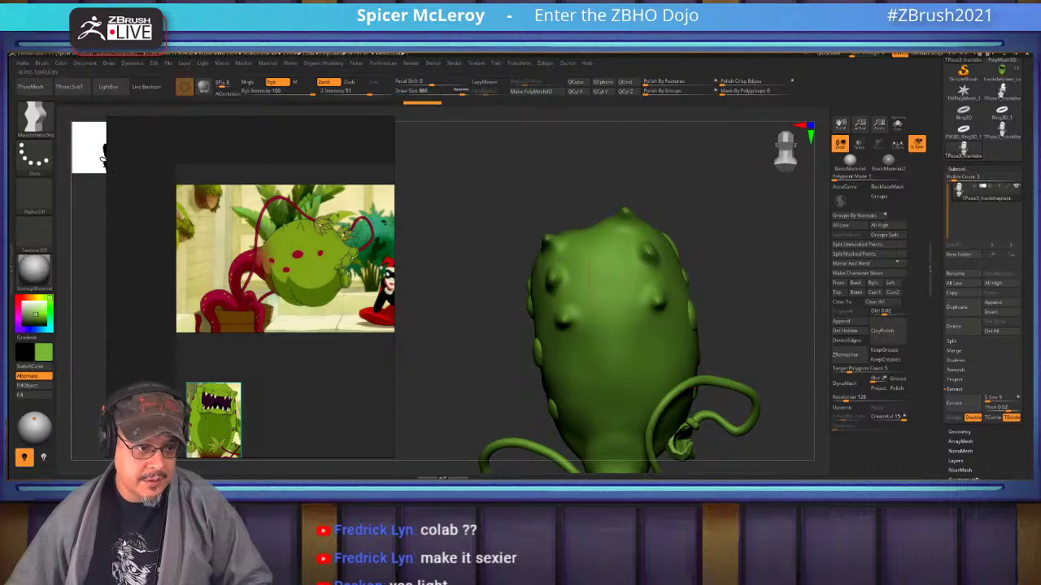
Hide the two looping vines and the leaf hand beside the lower head to expose the neck.
{"action": "left_click_drag", "start_coordinate": [744, 309], "coordinate": [755, 259], "text": "alt"}
{"action": "left_click_drag", "start_coordinate": [736, 423], "coordinate": [736, 340], "text": "alt"}
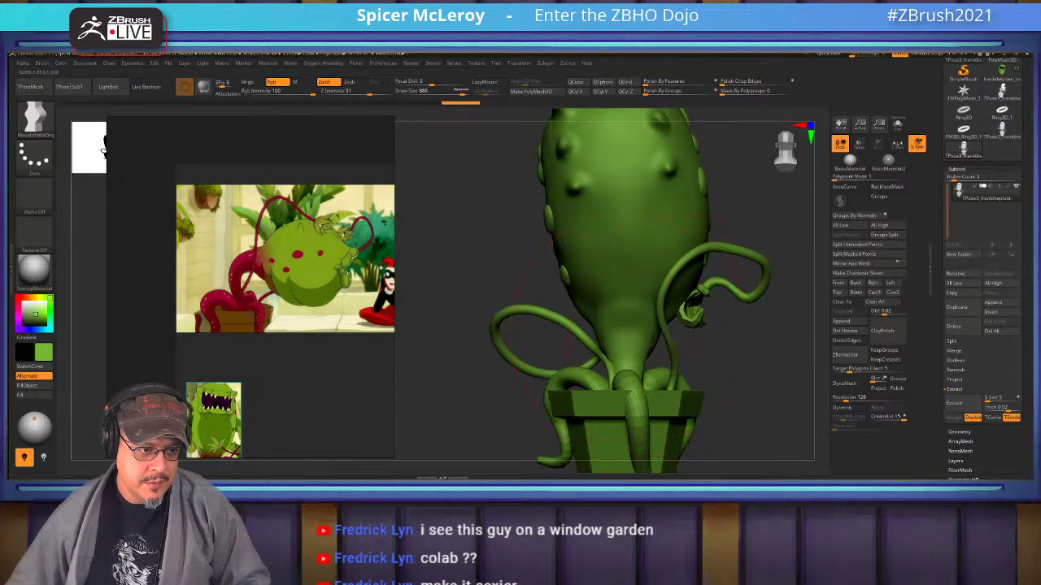
{"action": "left_click", "coordinate": [664, 341], "text": "ctrl+shift"}
{"action": "left_click", "coordinate": [639, 349], "text": "ctrl+shift"}
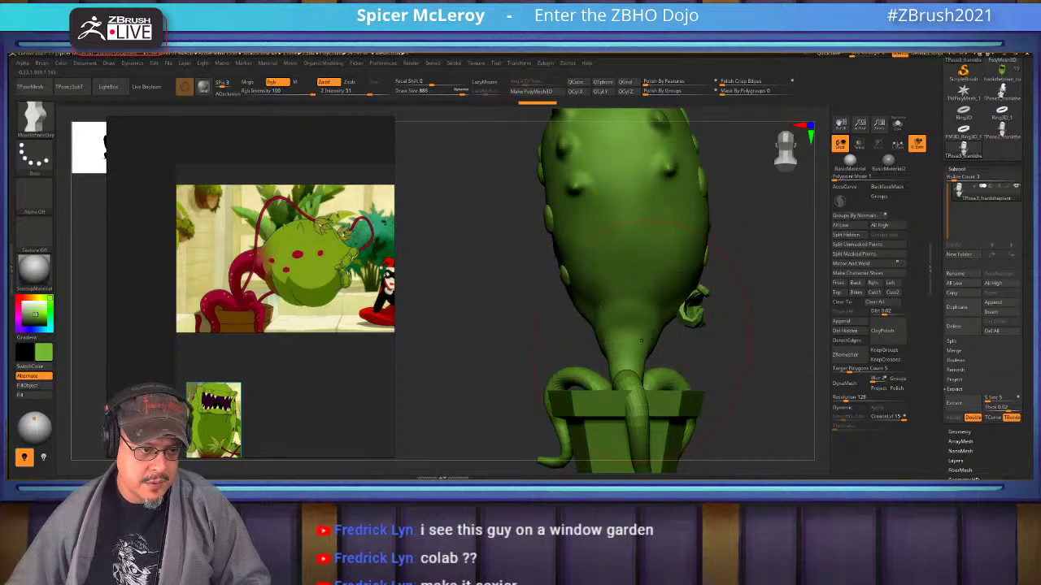
{"action": "left_click_drag", "start_coordinate": [639, 342], "coordinate": [646, 343]}
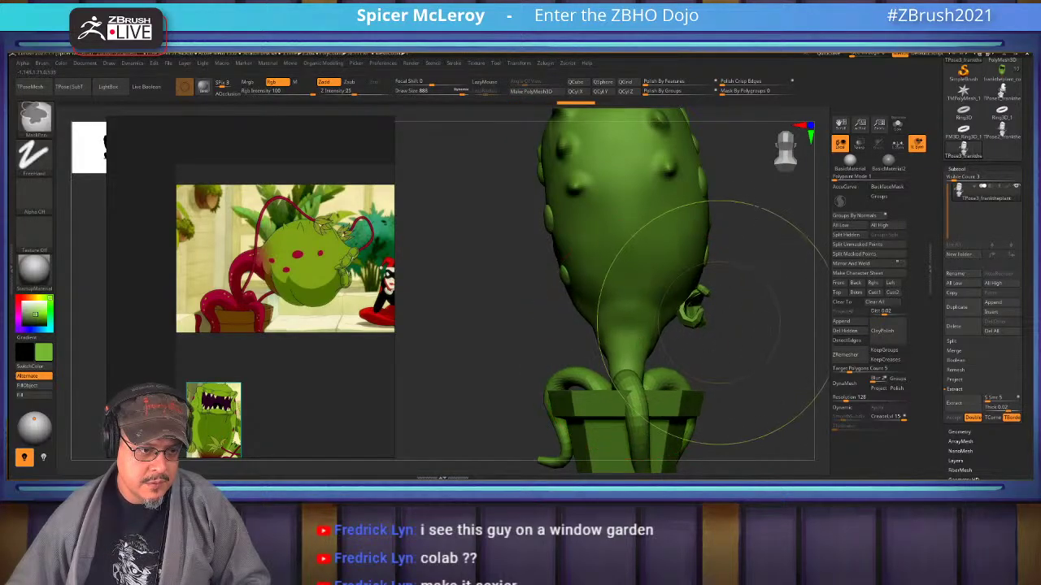
{"action": "key", "text": "ctrl+z"}
{"action": "left_click", "coordinate": [699, 316], "text": "ctrl+shift"}
{"action": "left_click", "coordinate": [705, 291], "text": "ctrl+shift"}
Shift the neck below the head slightly sideways using the MoveInfiniteDepth brush at draw size 391.
{"action": "left_click_drag", "start_coordinate": [633, 343], "coordinate": [641, 343]}
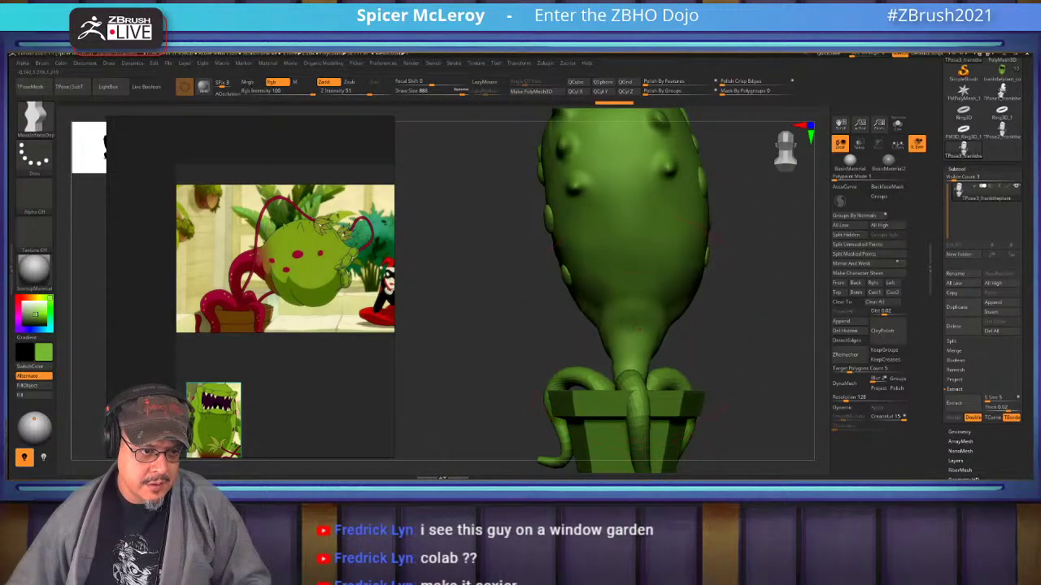
{"action": "key", "text": "ctrl+z"}
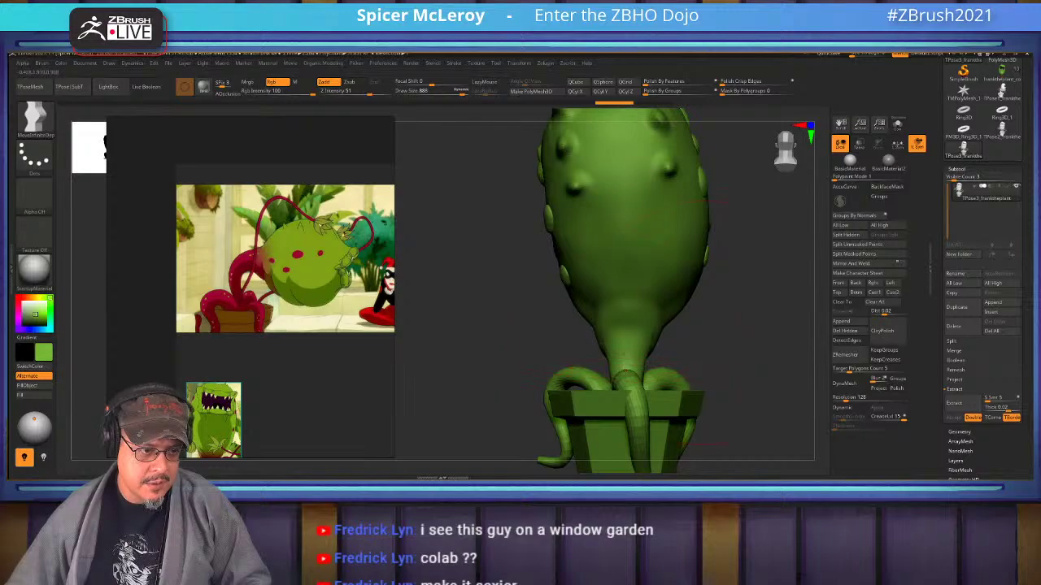
{"action": "key", "text": "s"}
{"action": "mouse_move", "coordinate": [635, 336]}
{"action": "left_mouse_down"}
{"action": "mouse_move", "coordinate": [612, 335]}
{"action": "mouse_move", "coordinate": [616, 345]}
{"action": "left_mouse_up"}
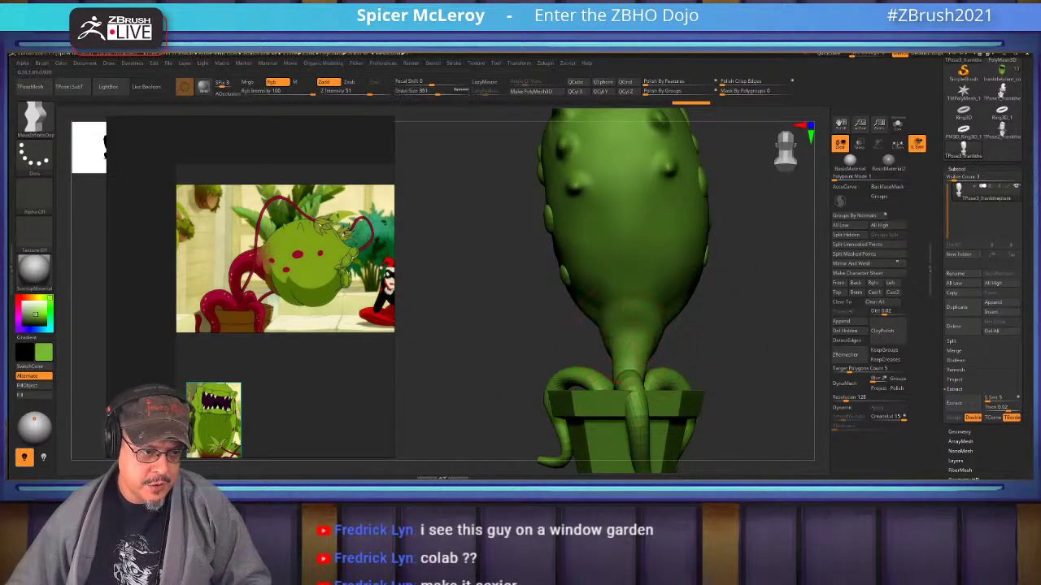
{"action": "mouse_move", "coordinate": [714, 340]}
{"action": "left_mouse_down"}
{"action": "mouse_move", "coordinate": [731, 371]}
{"action": "mouse_move", "coordinate": [772, 363]}
{"action": "mouse_move", "coordinate": [807, 332]}
{"action": "mouse_move", "coordinate": [756, 358]}
{"action": "mouse_move", "coordinate": [716, 326]}
{"action": "mouse_move", "coordinate": [722, 338]}
{"action": "mouse_move", "coordinate": [709, 339]}
{"action": "left_mouse_up"}
Hide the front leaf, root tentacles and pot so that only the head and stem are shown.
{"action": "key", "text": "s"}
{"action": "left_click", "coordinate": [609, 324], "text": "ctrl+shift"}
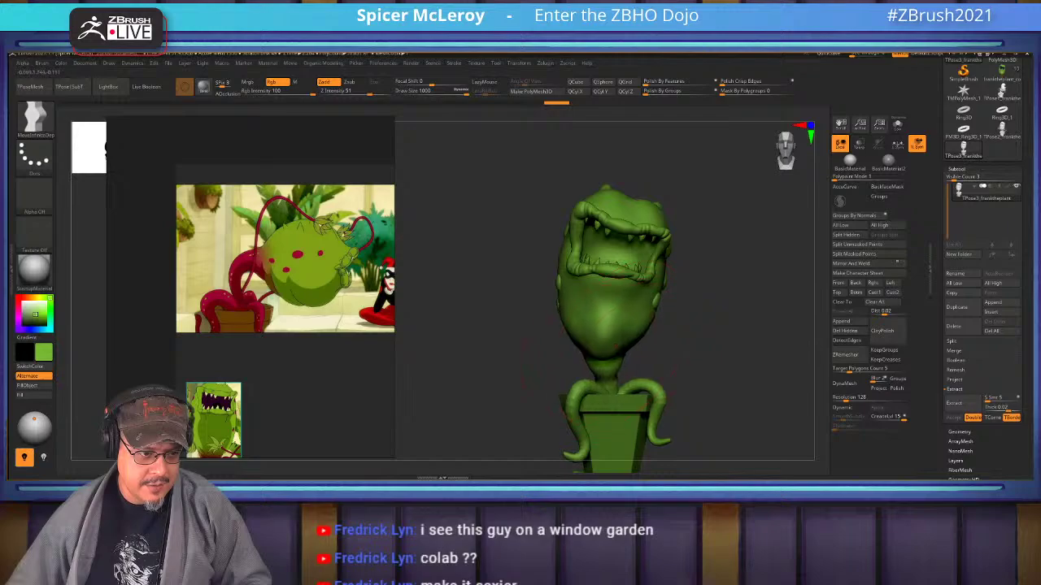
{"action": "left_click_drag", "start_coordinate": [618, 345], "coordinate": [618, 325]}
{"action": "mouse_move", "coordinate": [698, 380]}
{"action": "left_mouse_down", "text": "alt"}
{"action": "mouse_move", "coordinate": [698, 338]}
{"action": "mouse_move", "coordinate": [706, 373]}
{"action": "left_mouse_up", "text": "alt"}
{"action": "left_click", "coordinate": [659, 339], "text": "ctrl+shift"}
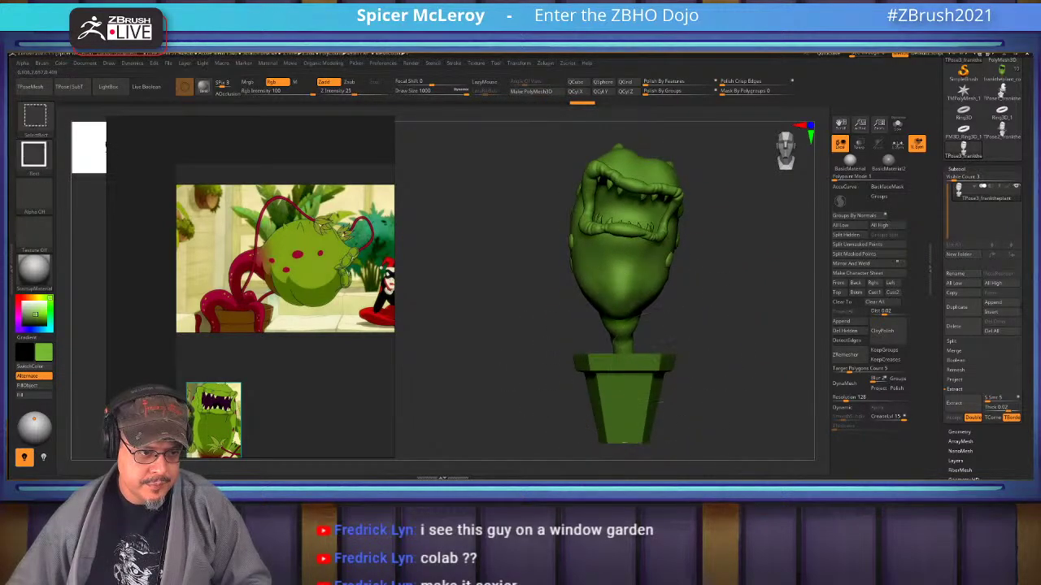
{"action": "left_click", "coordinate": [648, 362], "text": "ctrl+shift"}
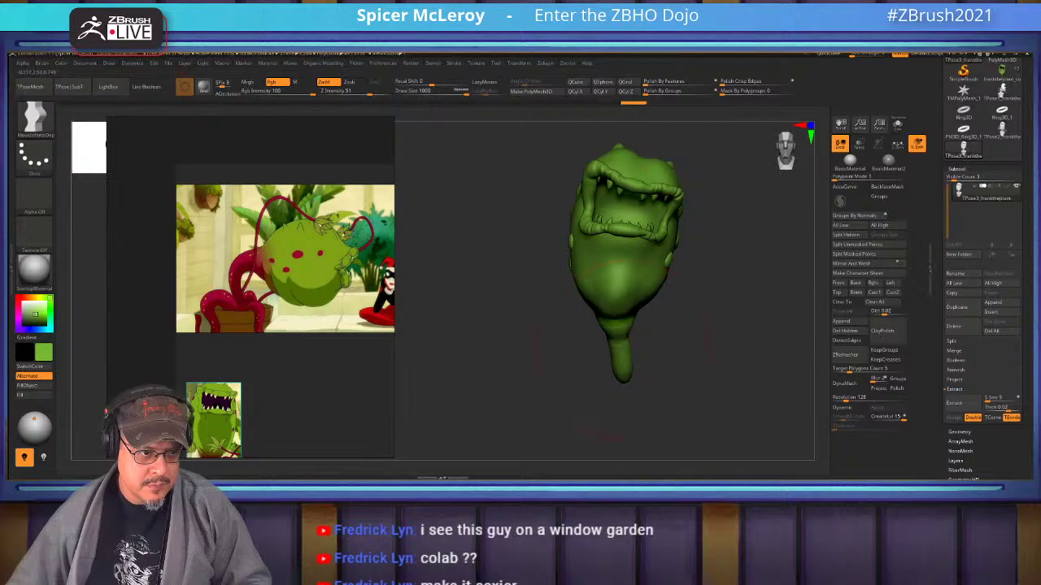
Bend the lower stem slightly sideways with the MoveInfiniteDepth brush.
{"action": "key", "text": "s"}
{"action": "left_click", "coordinate": [607, 351]}
{"action": "left_click_drag", "start_coordinate": [622, 358], "coordinate": [610, 364]}
{"action": "key", "text": "s"}
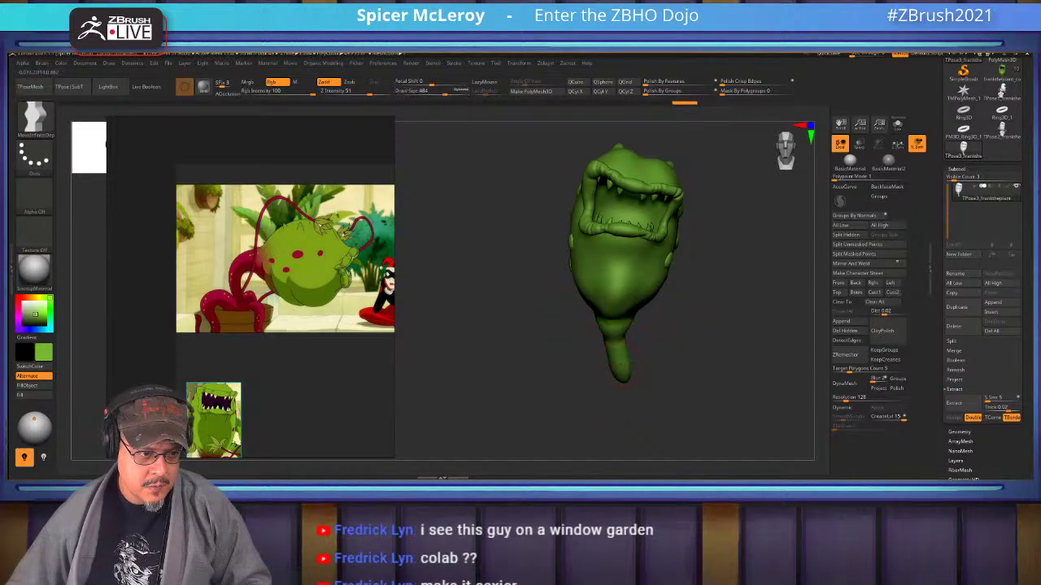
{"action": "left_click_drag", "start_coordinate": [574, 335], "coordinate": [574, 373], "text": "alt"}
Push the lower side of the head slightly outward with a larger MoveInfiniteDepth brush.
{"action": "key", "text": "s"}
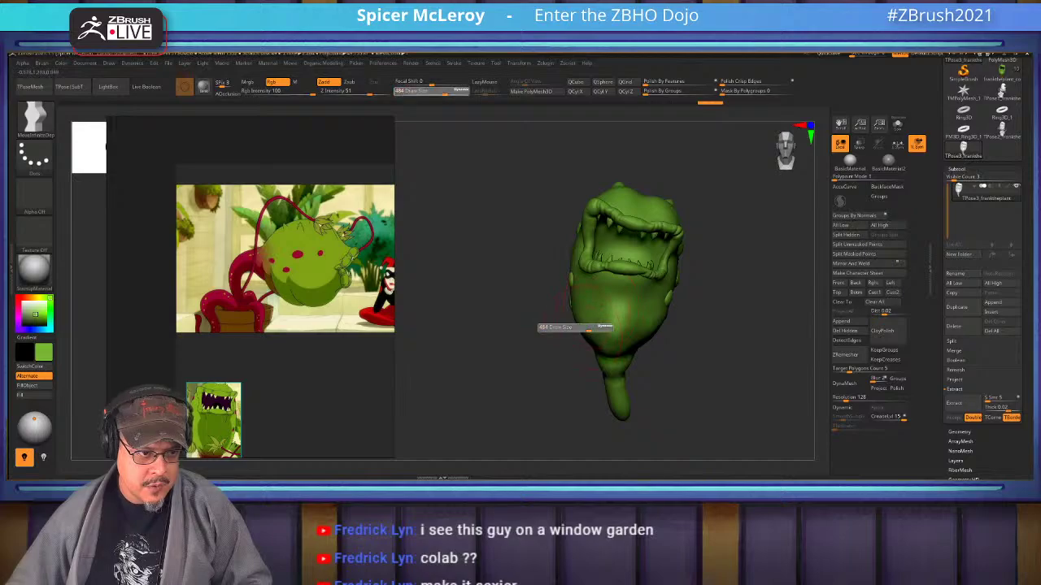
{"action": "left_click_drag", "start_coordinate": [576, 327], "coordinate": [602, 327]}
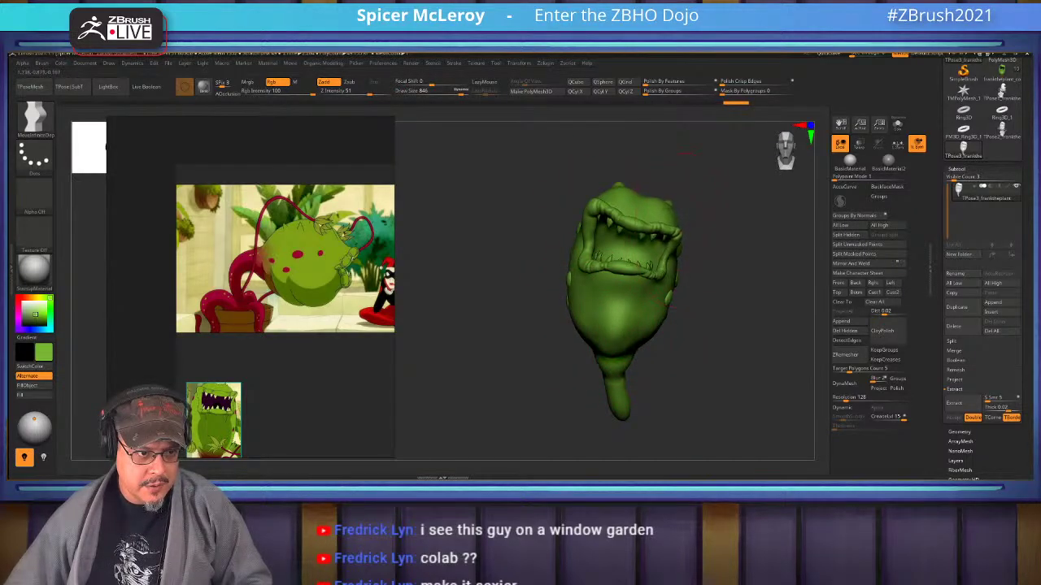
{"action": "key", "text": "s"}
{"action": "mouse_move", "coordinate": [670, 231]}
{"action": "left_mouse_down"}
{"action": "mouse_move", "coordinate": [642, 231]}
{"action": "mouse_move", "coordinate": [727, 230]}
{"action": "left_mouse_up"}
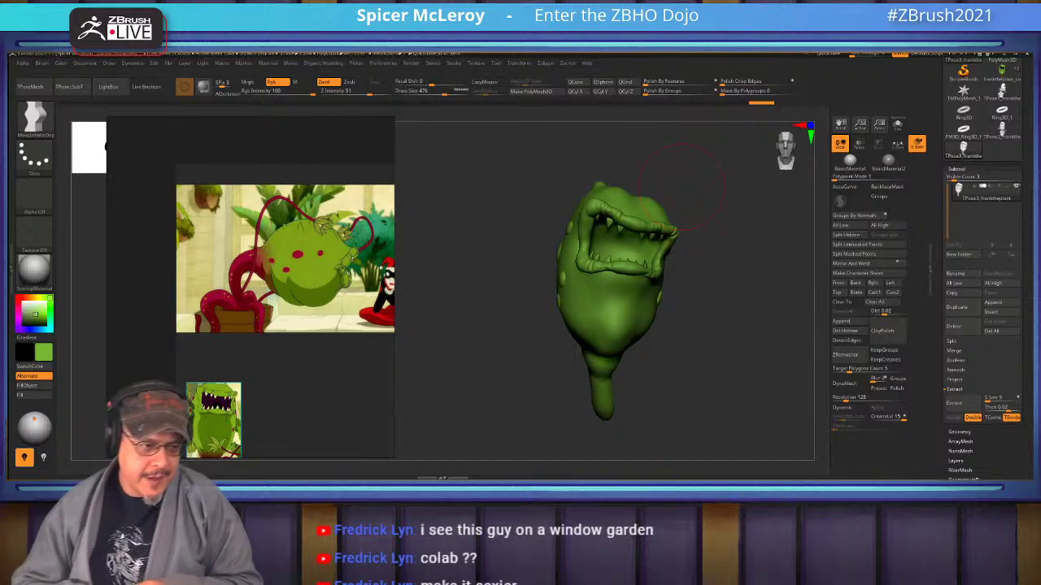
Unhide the vines, leaf hands, root tentacles and pot, and nudge the posing mesh slightly with the gizmo.
{"action": "left_click", "coordinate": [727, 272], "text": "ctrl+shift"}
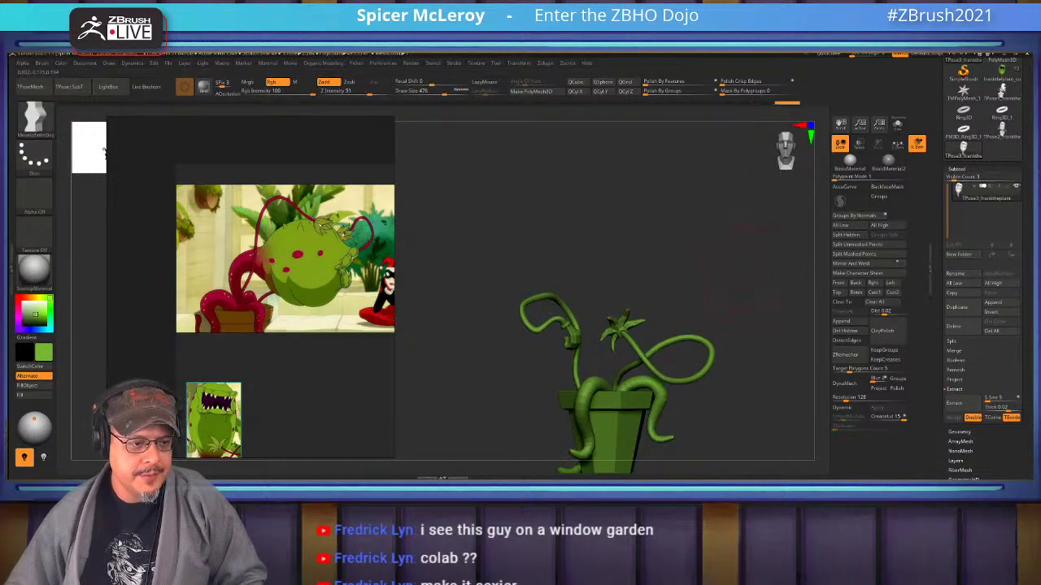
{"action": "mouse_move", "coordinate": [737, 264]}
{"action": "left_mouse_down"}
{"action": "mouse_move", "coordinate": [801, 268]}
{"action": "mouse_move", "coordinate": [722, 269]}
{"action": "mouse_move", "coordinate": [712, 302]}
{"action": "mouse_move", "coordinate": [711, 243]}
{"action": "left_mouse_up"}
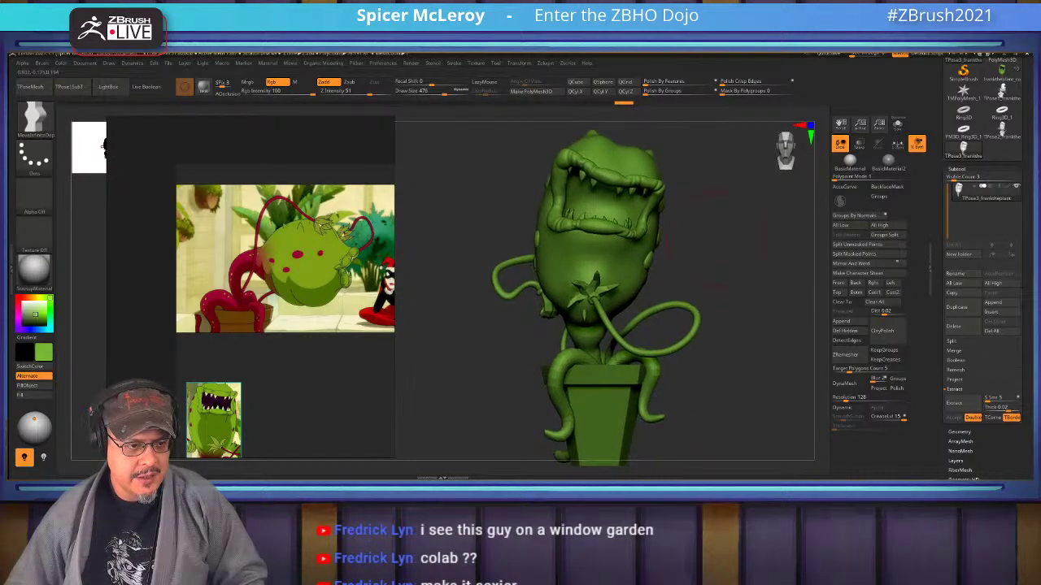
{"action": "key", "text": "ctrl+z"}
{"action": "left_click", "coordinate": [712, 244], "text": "ctrl+shift"}
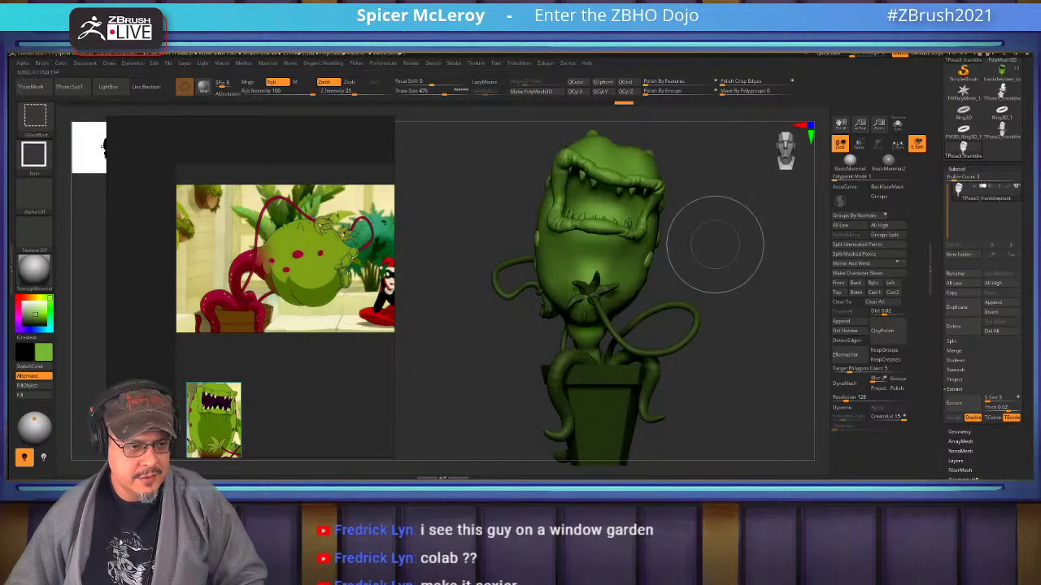
{"action": "key", "text": "w"}
{"action": "left_click_drag", "start_coordinate": [553, 229], "coordinate": [562, 230]}
{"action": "key", "text": "q"}
Transfer the reshaped pose from the combined mesh back to the plant's original subtools.
{"action": "mouse_move", "coordinate": [710, 242]}
{"action": "left_mouse_down"}
{"action": "mouse_move", "coordinate": [724, 275]}
{"action": "mouse_move", "coordinate": [710, 242]}
{"action": "mouse_move", "coordinate": [710, 175]}
{"action": "mouse_move", "coordinate": [765, 244]}
{"action": "left_mouse_up"}
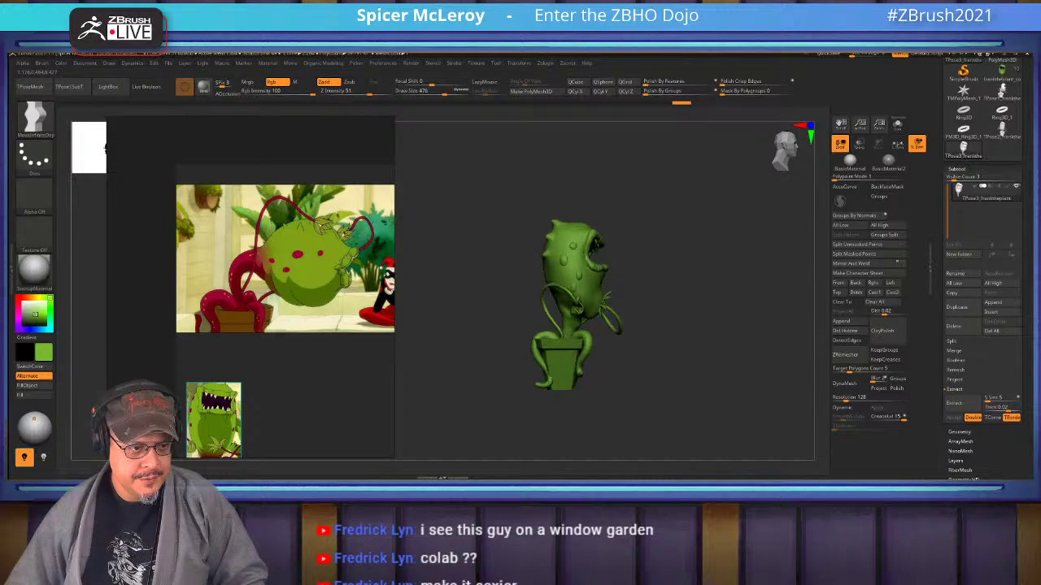
{"action": "mouse_move", "coordinate": [697, 260]}
{"action": "left_mouse_down", "text": "alt"}
{"action": "mouse_move", "coordinate": [706, 297]}
{"action": "mouse_move", "coordinate": [724, 309]}
{"action": "mouse_move", "coordinate": [706, 266]}
{"action": "left_mouse_up", "text": "alt"}
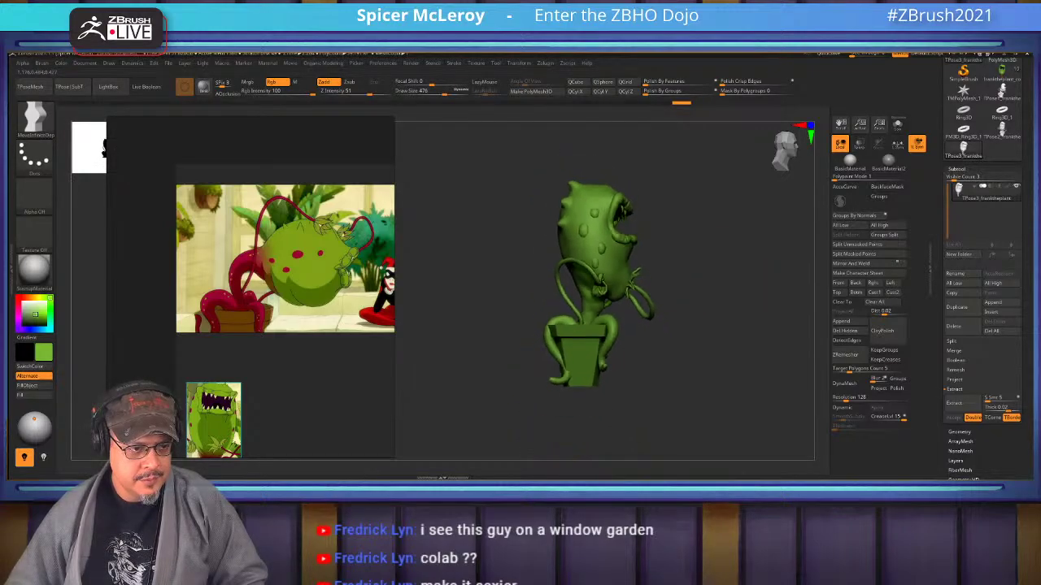
{"action": "left_click", "coordinate": [70, 87]}
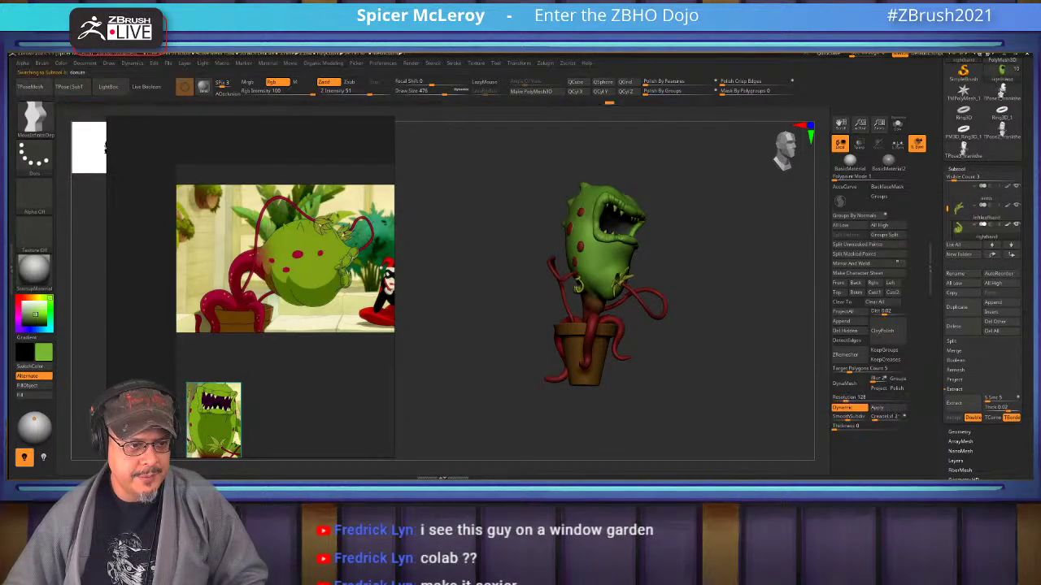
{"action": "left_click_drag", "start_coordinate": [736, 268], "coordinate": [706, 264]}
{"action": "left_click_drag", "start_coordinate": [706, 264], "coordinate": [736, 325], "text": "alt"}
{"action": "left_click_drag", "start_coordinate": [706, 350], "coordinate": [717, 289], "text": "alt"}
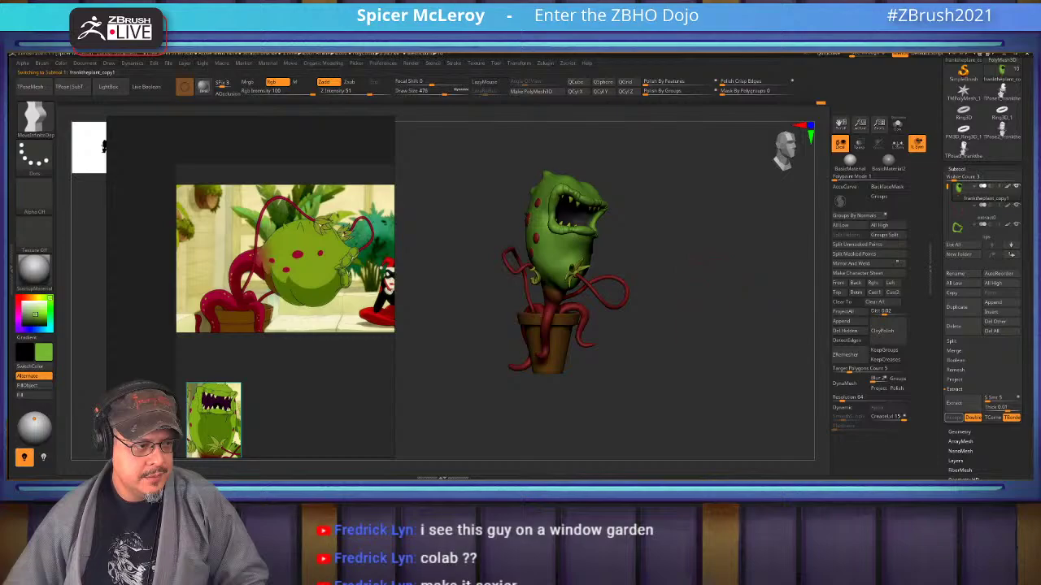
{"action": "mouse_move", "coordinate": [717, 260]}
{"action": "left_mouse_down"}
{"action": "mouse_move", "coordinate": [709, 213]}
{"action": "mouse_move", "coordinate": [732, 268]}
{"action": "left_mouse_up"}
Select the pot subtool and mask everything except its base.
{"action": "left_click_drag", "start_coordinate": [650, 302], "coordinate": [692, 326], "text": "alt"}
{"action": "left_click", "coordinate": [625, 325], "text": "alt"}
{"action": "left_click_drag", "start_coordinate": [674, 370], "coordinate": [540, 334], "text": "ctrl"}
{"action": "left_click", "coordinate": [539, 334], "text": "ctrl"}
Scale the pot's unmasked base up to about 1.22 with the gizmo to make it wider.
{"action": "key", "text": "w"}
{"action": "left_click", "coordinate": [616, 228]}
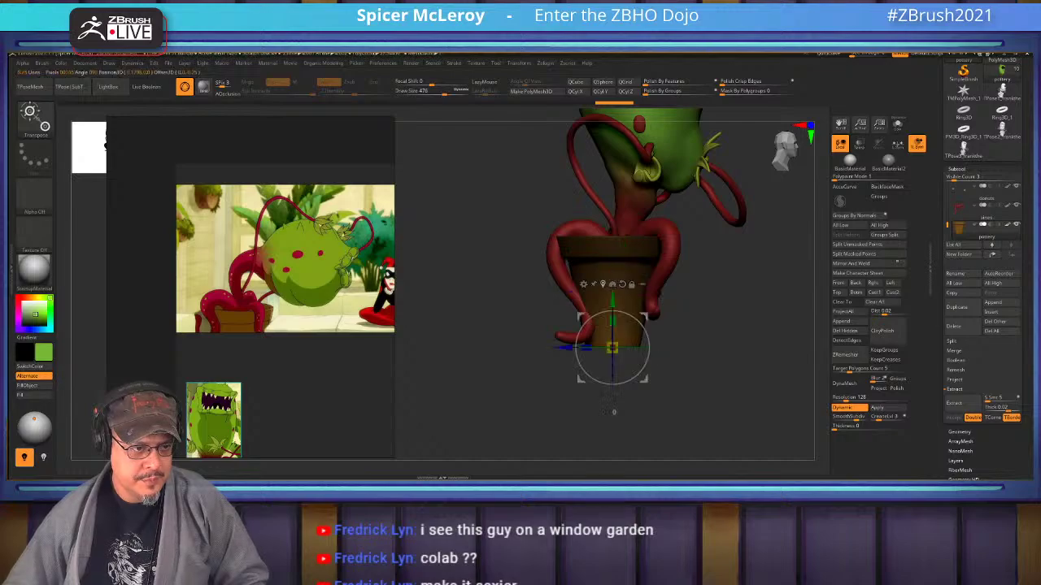
{"action": "left_click_drag", "start_coordinate": [612, 348], "coordinate": [625, 348]}
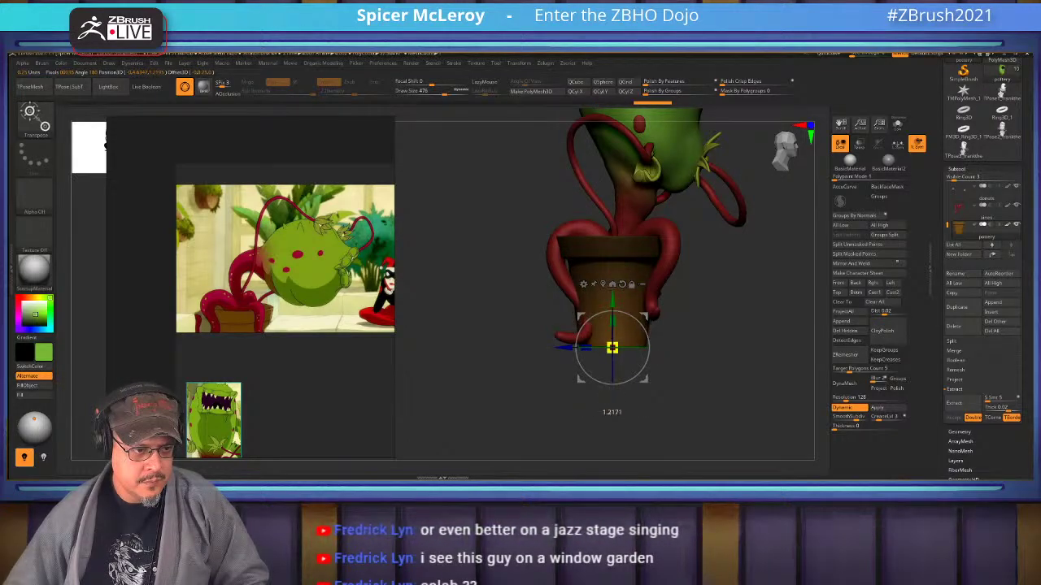
{"action": "key", "text": "q"}
{"action": "left_click_drag", "start_coordinate": [726, 358], "coordinate": [655, 358]}
{"action": "left_click_drag", "start_coordinate": [748, 333], "coordinate": [700, 365]}
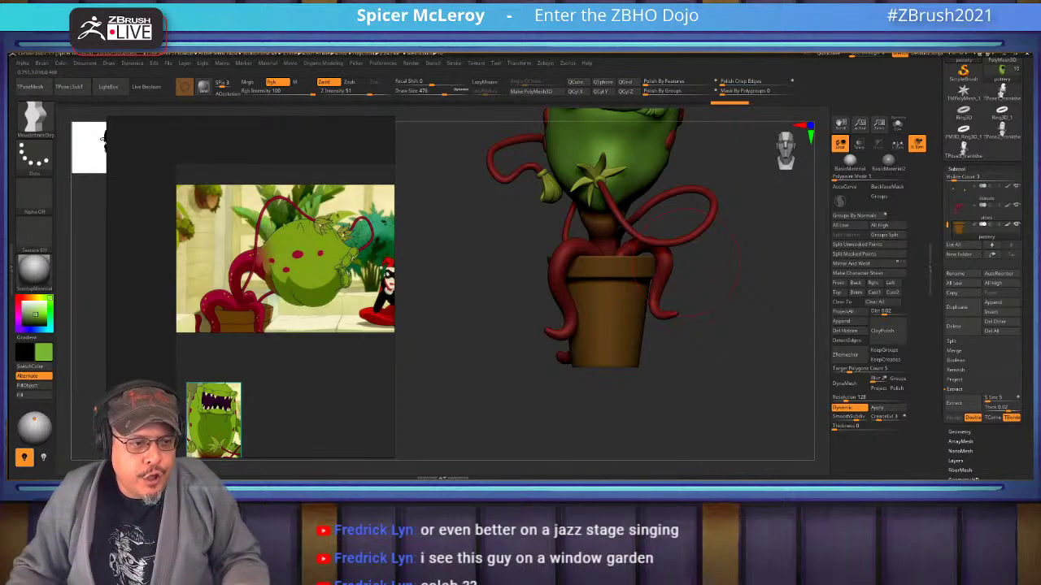
{"action": "key", "text": "w"}
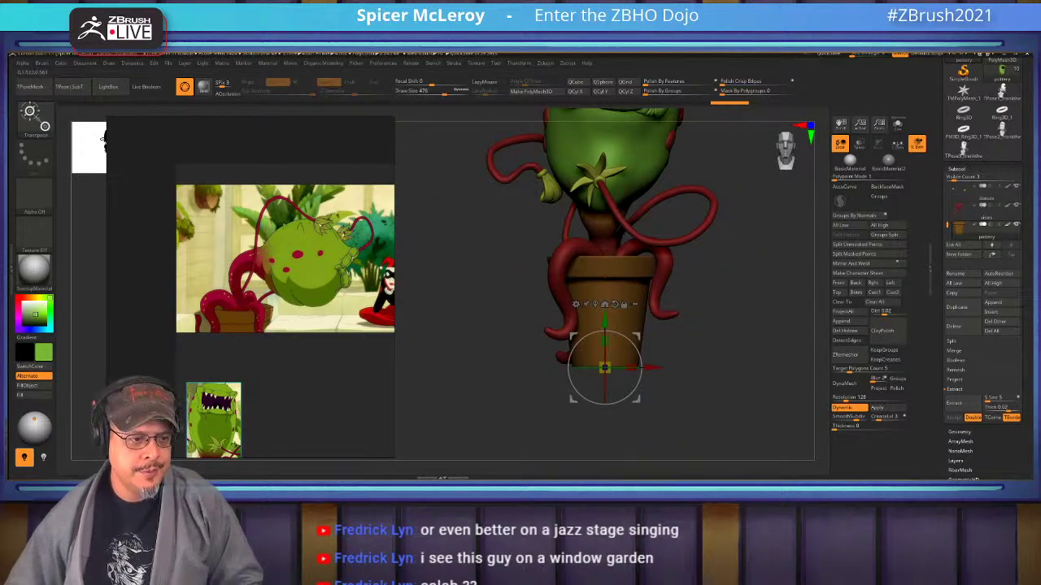
{"action": "left_click", "coordinate": [595, 304]}
{"action": "left_click_drag", "start_coordinate": [604, 266], "coordinate": [604, 335], "text": "ctrl"}
{"action": "key", "text": "ctrl+z"}
{"action": "key", "text": "ctrl+z"}
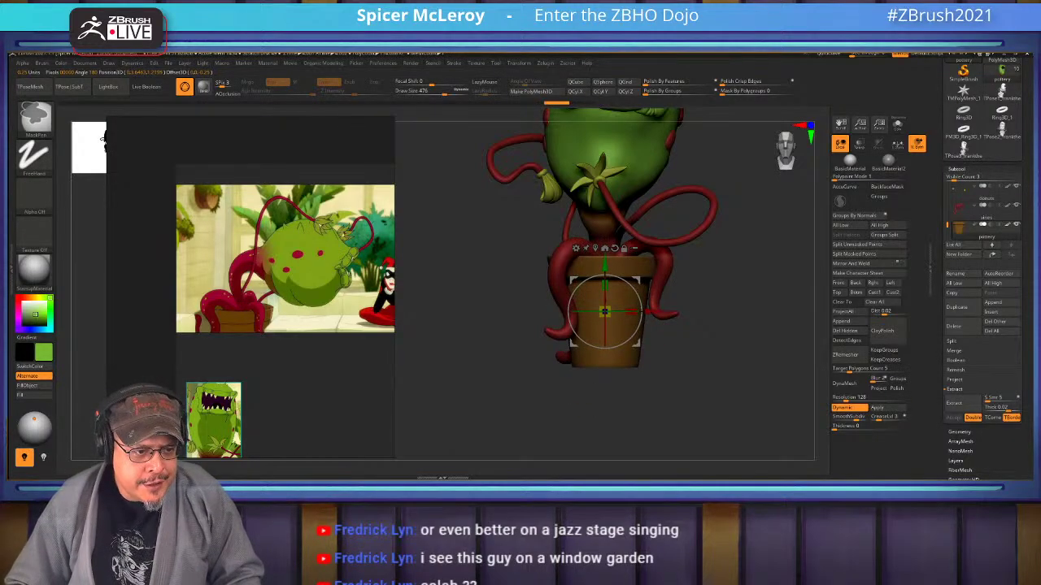
{"action": "mouse_move", "coordinate": [732, 342]}
{"action": "left_mouse_down"}
{"action": "mouse_move", "coordinate": [701, 376]}
{"action": "mouse_move", "coordinate": [727, 346]}
{"action": "mouse_move", "coordinate": [748, 385]}
{"action": "left_mouse_up"}
{"action": "key", "text": "q"}
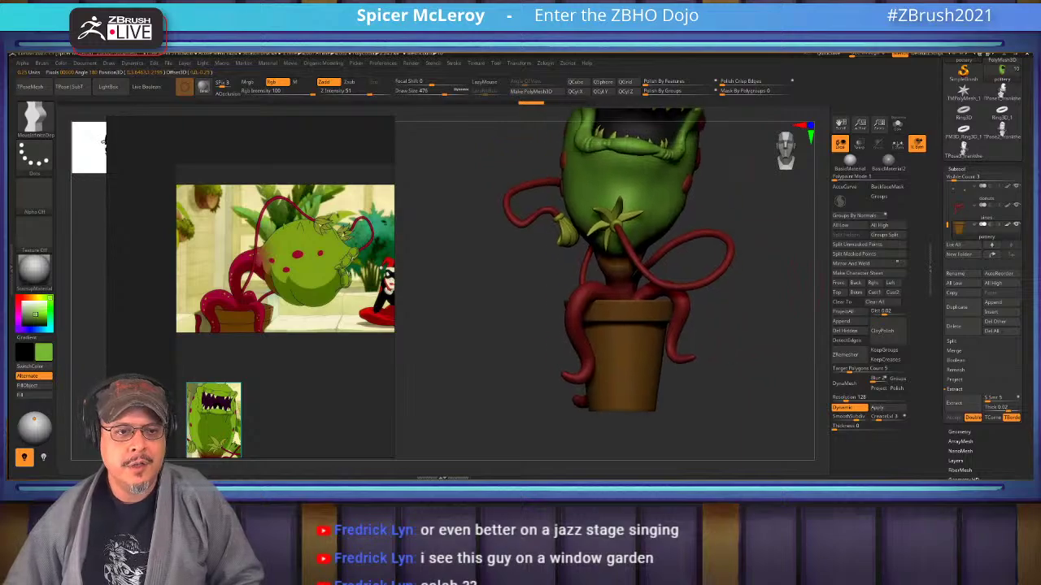
Insert a Cone3D as a new subtool and convert it to a low-poly QCyl Y cylinder.
{"action": "left_click", "coordinate": [993, 312]}
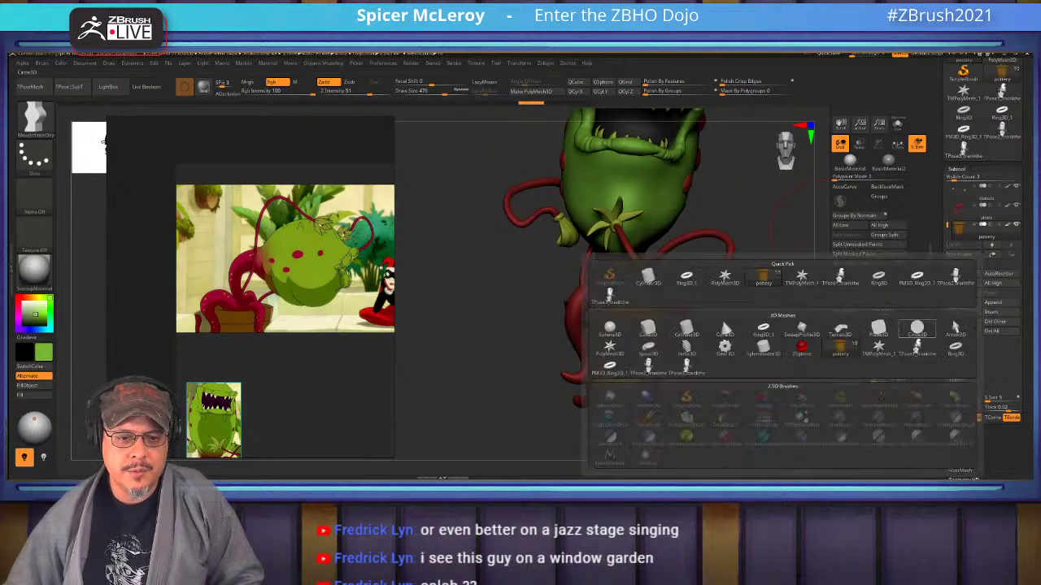
{"action": "left_click", "coordinate": [726, 330]}
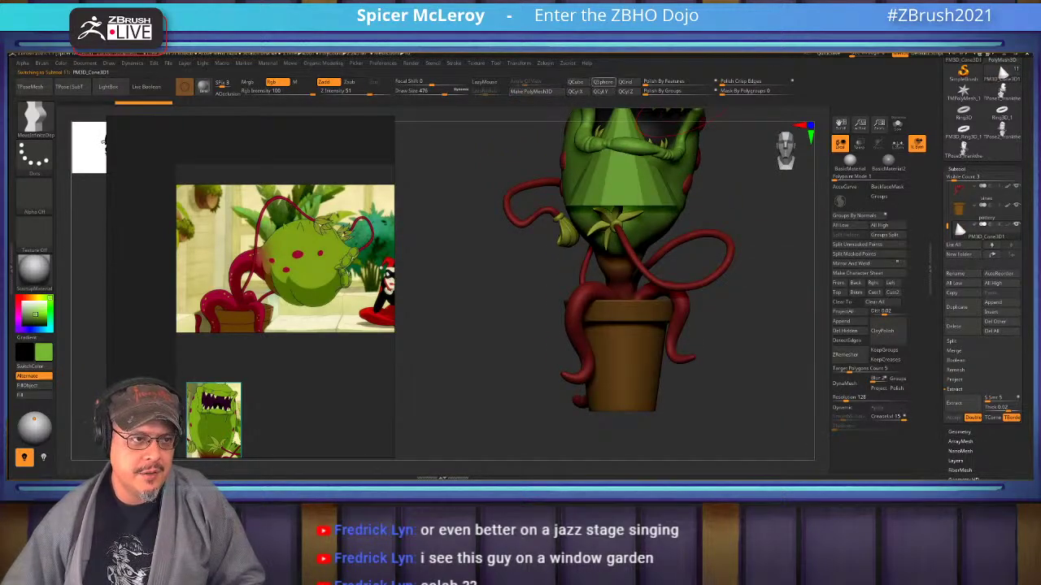
{"action": "left_click", "coordinate": [603, 91]}
{"action": "left_click_drag", "start_coordinate": [732, 342], "coordinate": [732, 276], "text": "alt"}
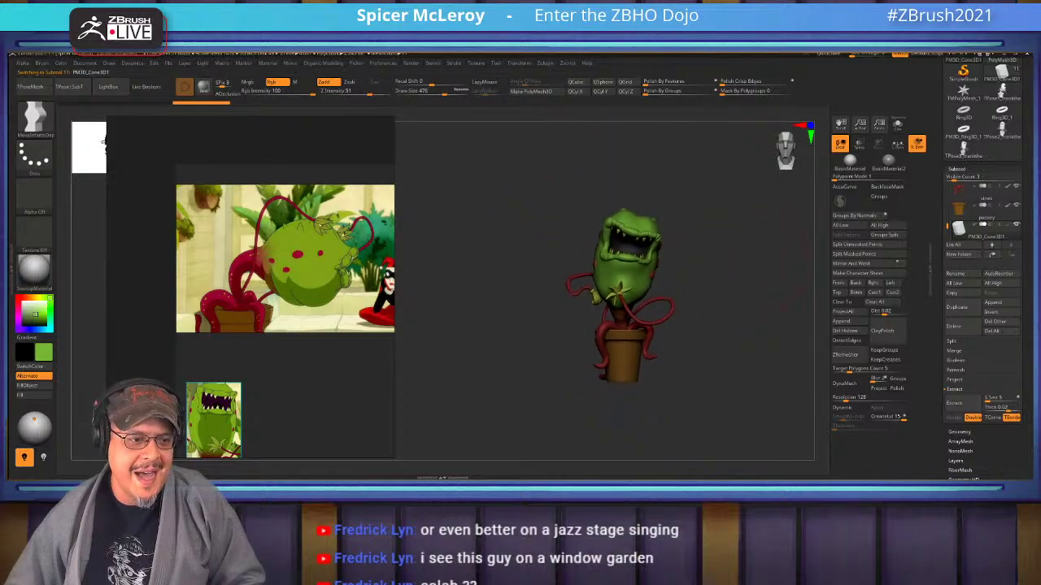
Position the cylinder directly beneath the pot and flatten it vertically into a thin disc touching the pot's base.
{"action": "key", "text": "w"}
{"action": "left_click_drag", "start_coordinate": [621, 210], "coordinate": [621, 356]}
{"action": "mouse_move", "coordinate": [732, 390]}
{"action": "left_mouse_down", "text": "alt"}
{"action": "mouse_move", "coordinate": [722, 309]}
{"action": "mouse_move", "coordinate": [728, 399]}
{"action": "left_mouse_up", "text": "alt"}
{"action": "left_click_drag", "start_coordinate": [611, 325], "coordinate": [657, 325]}
{"action": "left_click_drag", "start_coordinate": [715, 366], "coordinate": [641, 366], "text": "shift"}
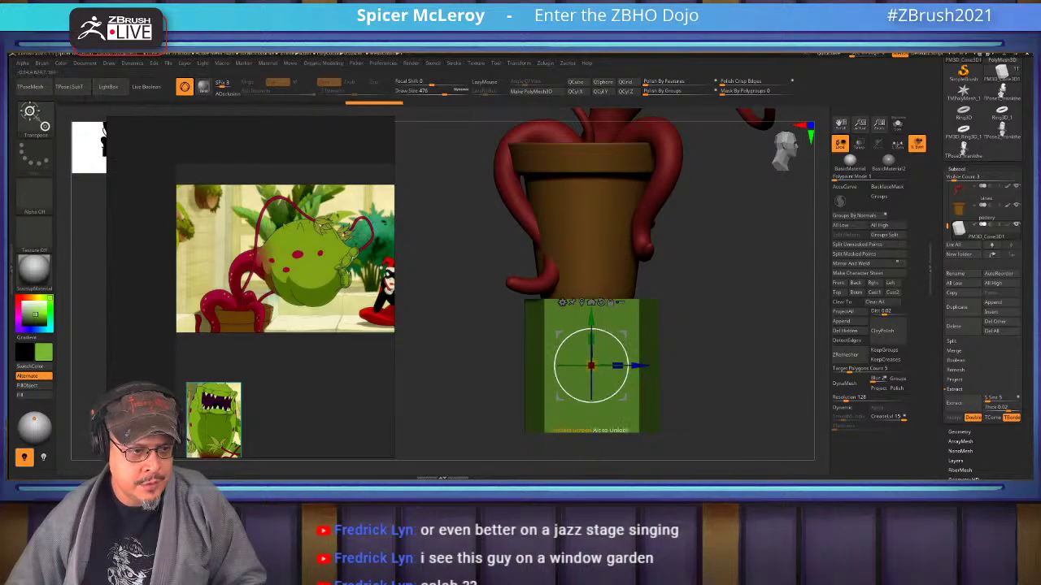
{"action": "left_click_drag", "start_coordinate": [592, 339], "coordinate": [592, 364]}
{"action": "left_click_drag", "start_coordinate": [591, 317], "coordinate": [591, 267]}
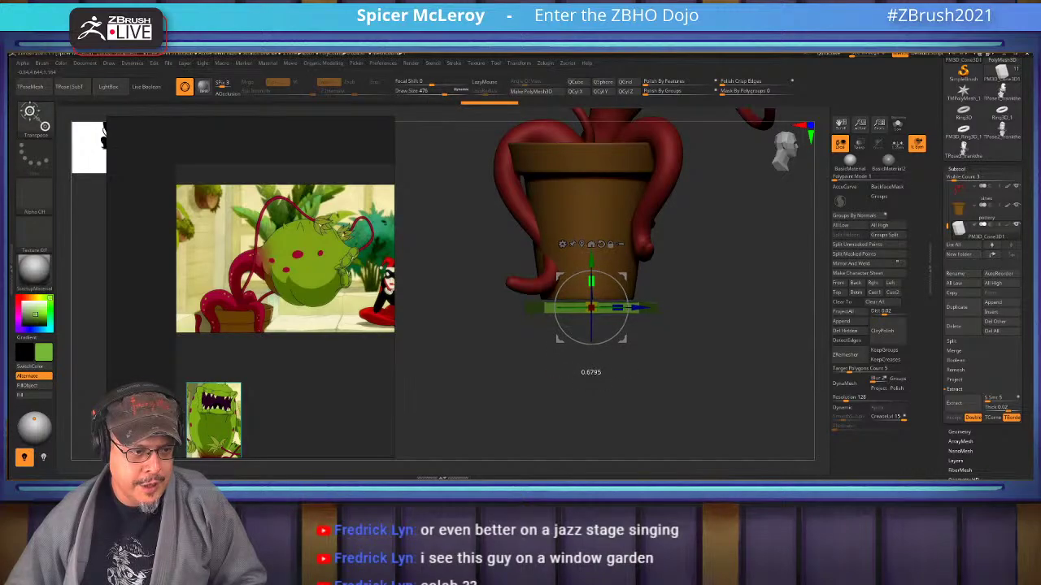
Isolate the flattened disc and show its polygon wireframe from straight above.
{"action": "key", "text": "q"}
{"action": "mouse_move", "coordinate": [716, 325]}
{"action": "left_mouse_down"}
{"action": "mouse_move", "coordinate": [756, 374]}
{"action": "mouse_move", "coordinate": [764, 423]}
{"action": "left_mouse_up"}
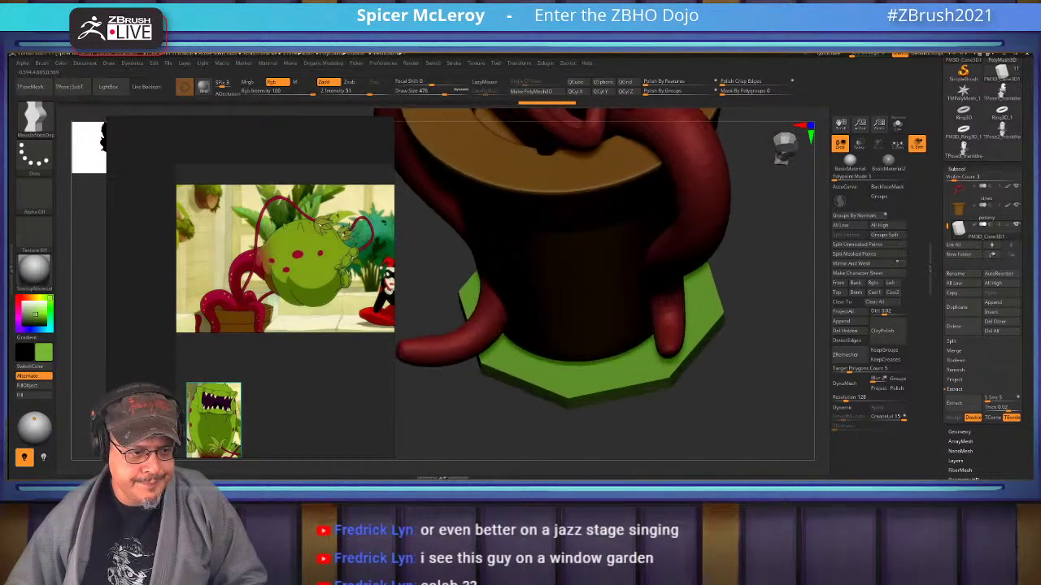
{"action": "left_click", "coordinate": [897, 124]}
{"action": "left_click_drag", "start_coordinate": [764, 183], "coordinate": [752, 252]}
{"action": "key", "text": "shift+f"}
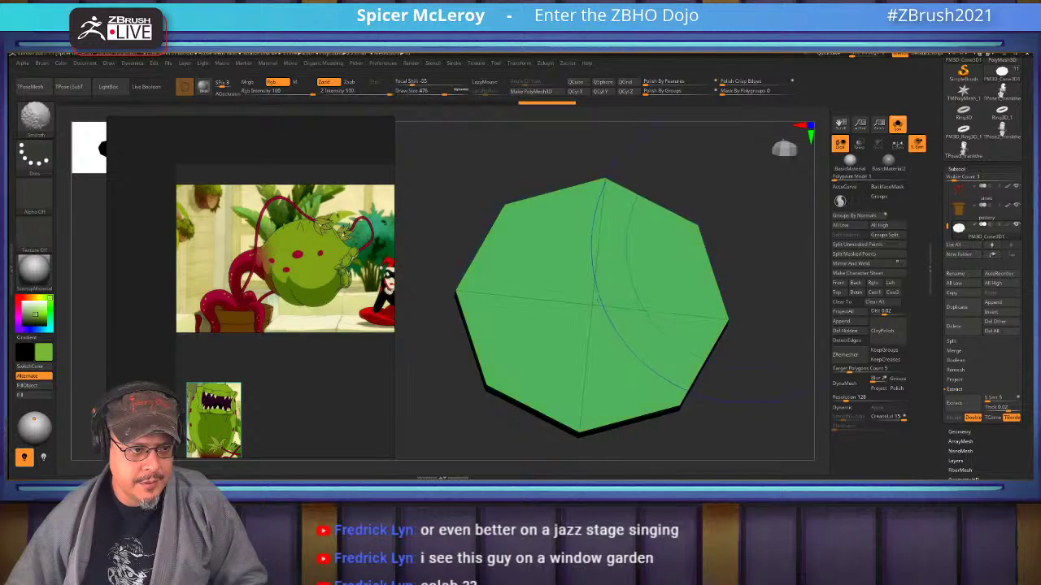
{"action": "right_click_drag", "start_coordinate": [672, 366], "coordinate": [605, 275], "text": "shift"}
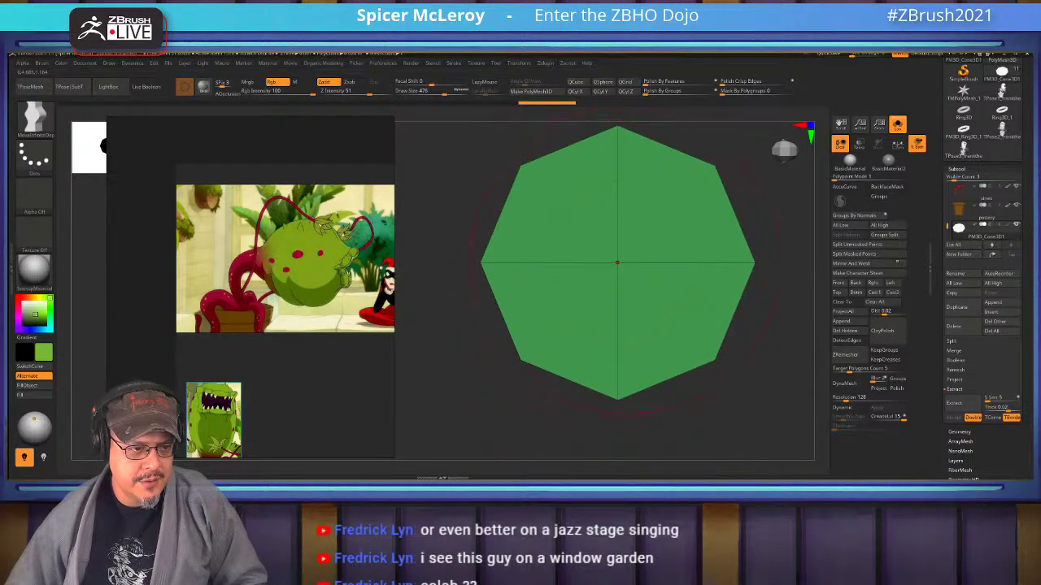
{"action": "left_click_drag", "start_coordinate": [618, 261], "coordinate": [604, 329], "text": "alt"}
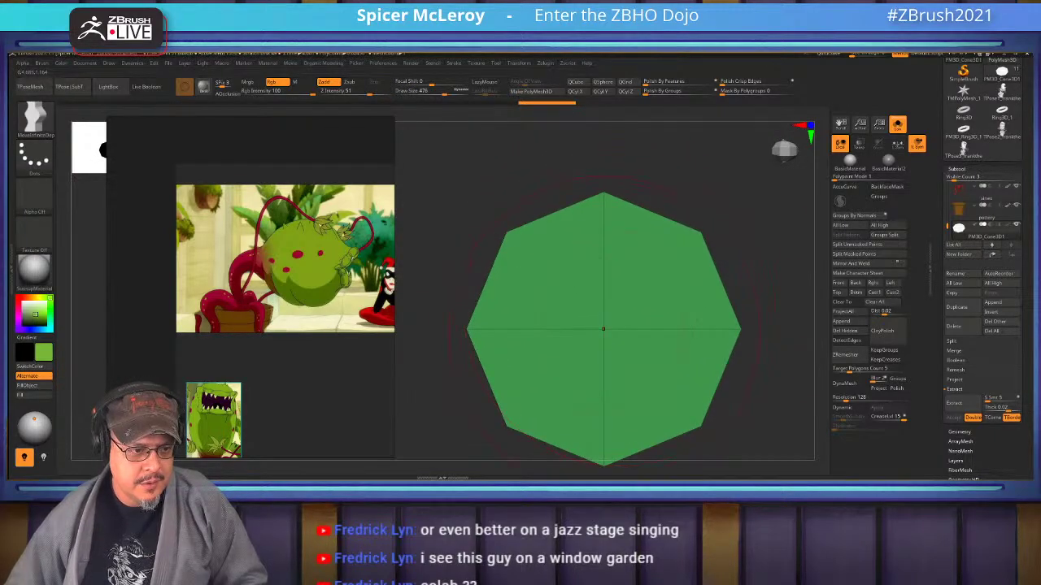
Inset the disc's whole flat face with ZModeler, using Inset with the Flat Island target, to leave a narrow border ring.
{"action": "key", "text": "space"}
{"action": "key", "text": "b"}
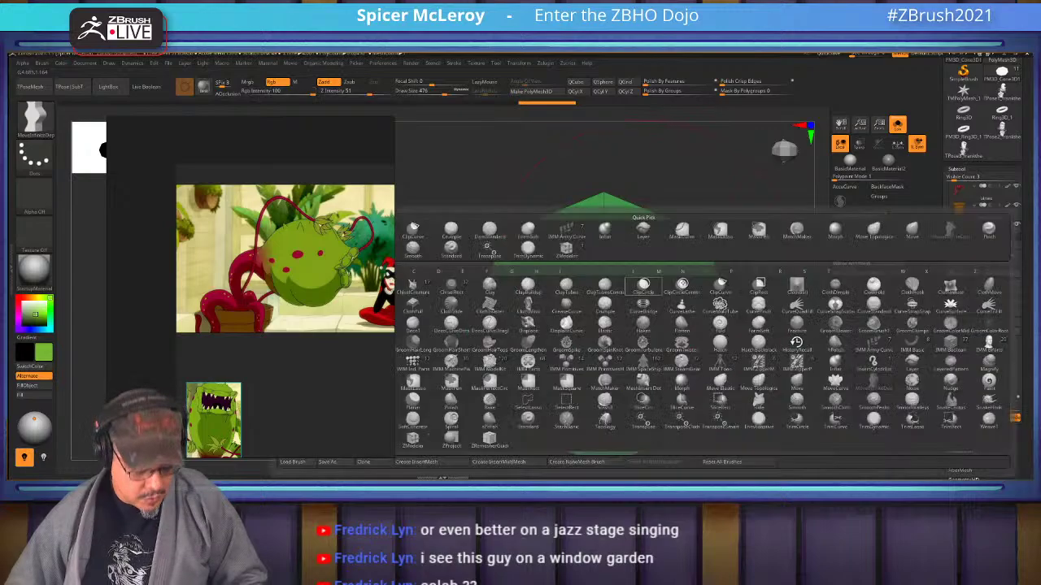
{"action": "key", "text": "z"}
{"action": "key", "text": "m"}
{"action": "key", "text": "comma"}
{"action": "key", "text": "comma"}
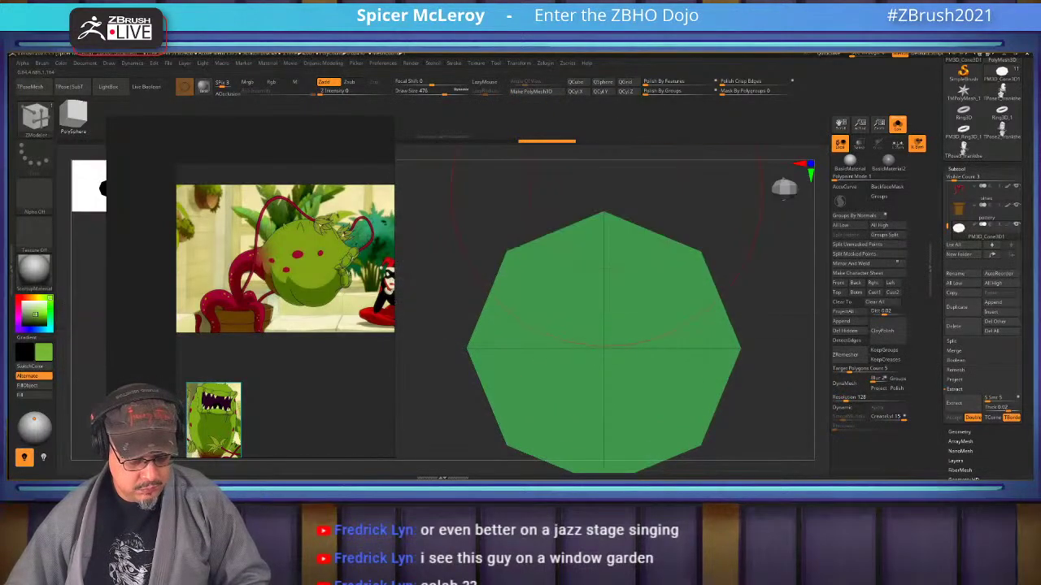
{"action": "key", "text": "space"}
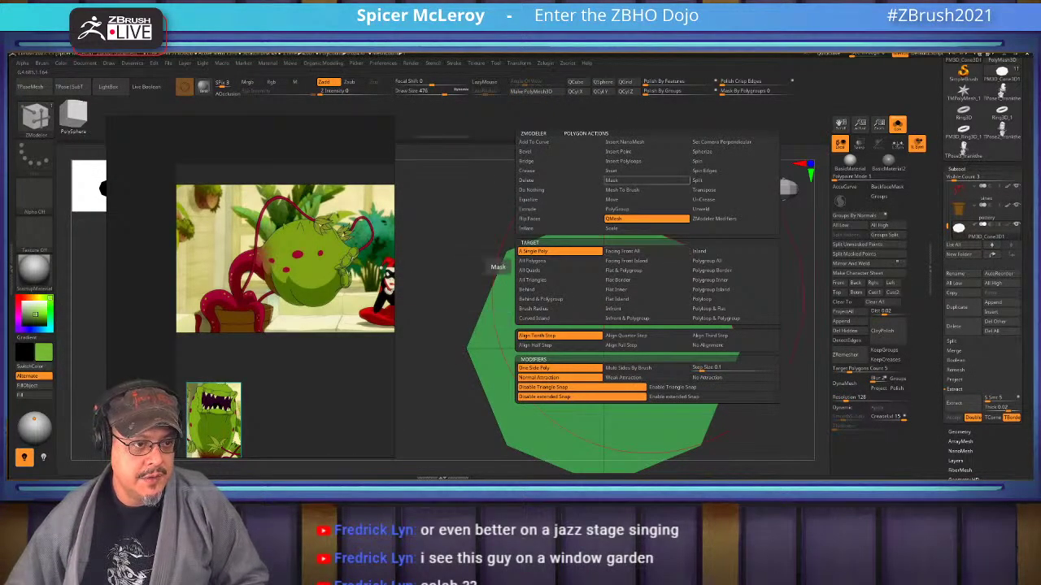
{"action": "left_click", "coordinate": [622, 171]}
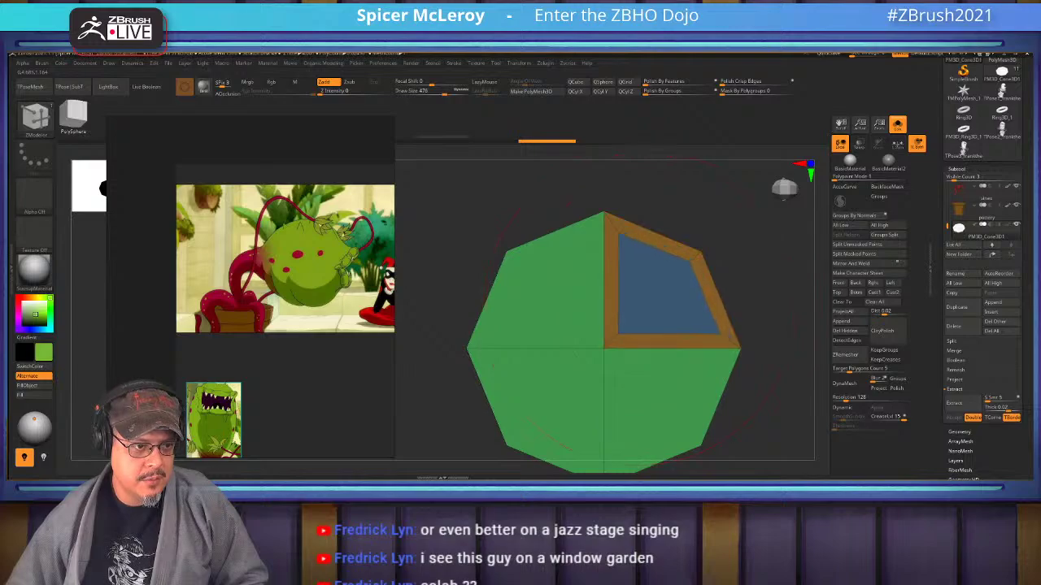
{"action": "key", "text": "space"}
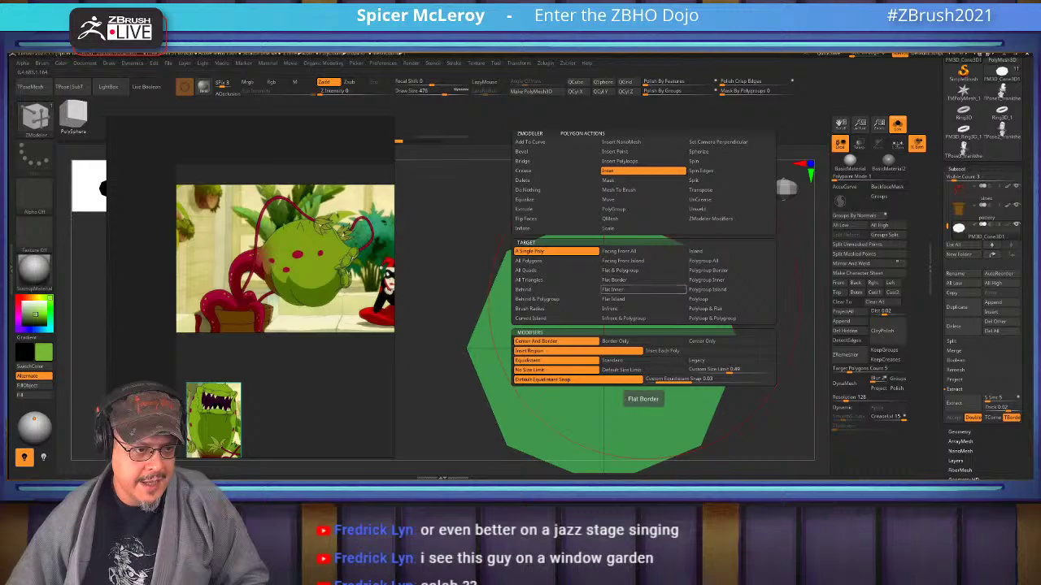
{"action": "left_click", "coordinate": [614, 298]}
{"action": "left_click", "coordinate": [614, 309]}
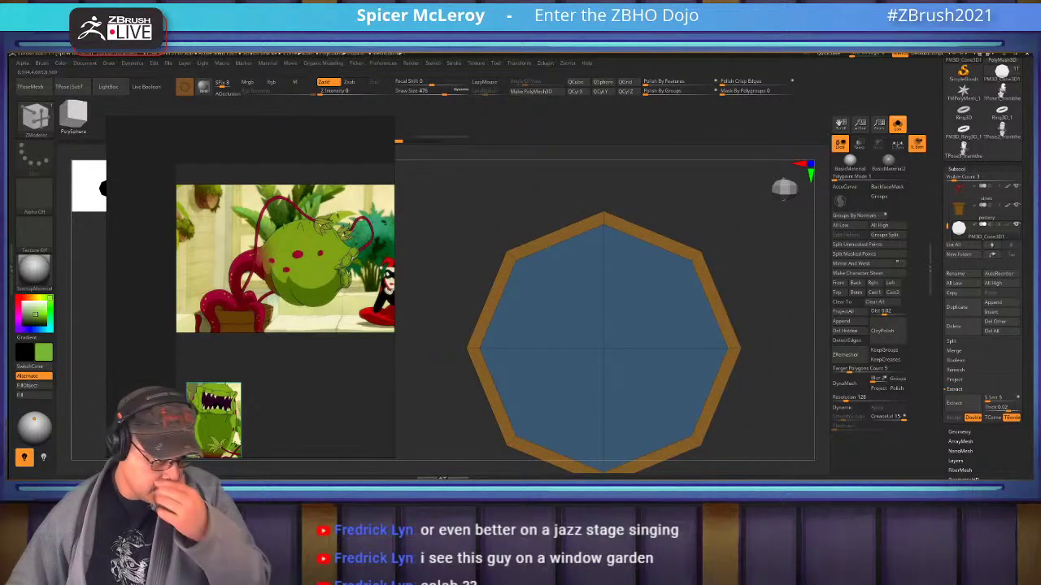
Extrude the border ring upward with ZModeler's Extrude and Polyloop target to form the saucer's raised wall.
{"action": "mouse_move", "coordinate": [683, 277]}
{"action": "right_mouse_down"}
{"action": "mouse_move", "coordinate": [689, 258]}
{"action": "mouse_move", "coordinate": [699, 300]}
{"action": "mouse_move", "coordinate": [696, 272]}
{"action": "right_mouse_up"}
{"action": "key", "text": "space"}
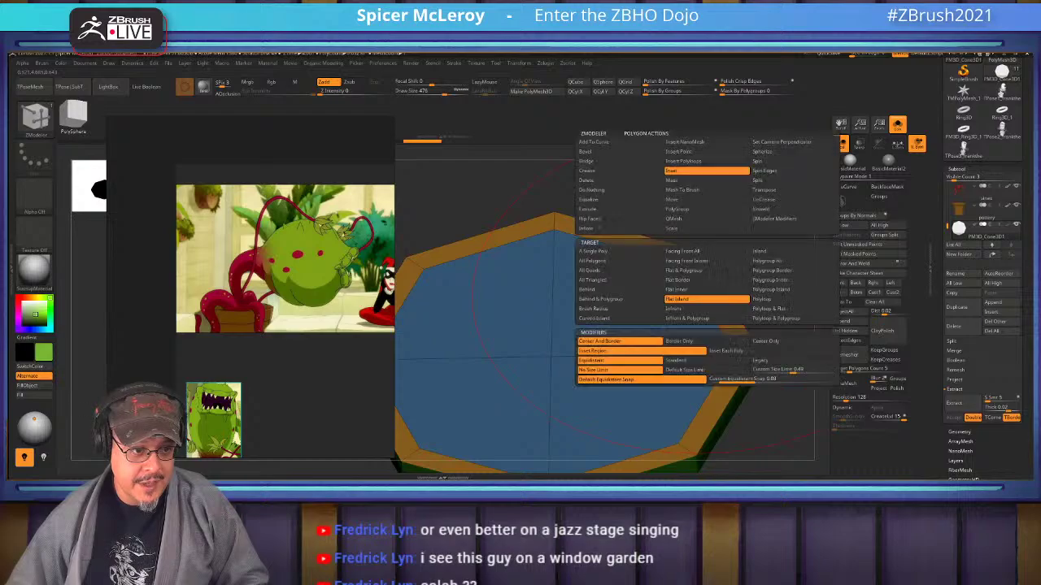
{"action": "left_click", "coordinate": [618, 209]}
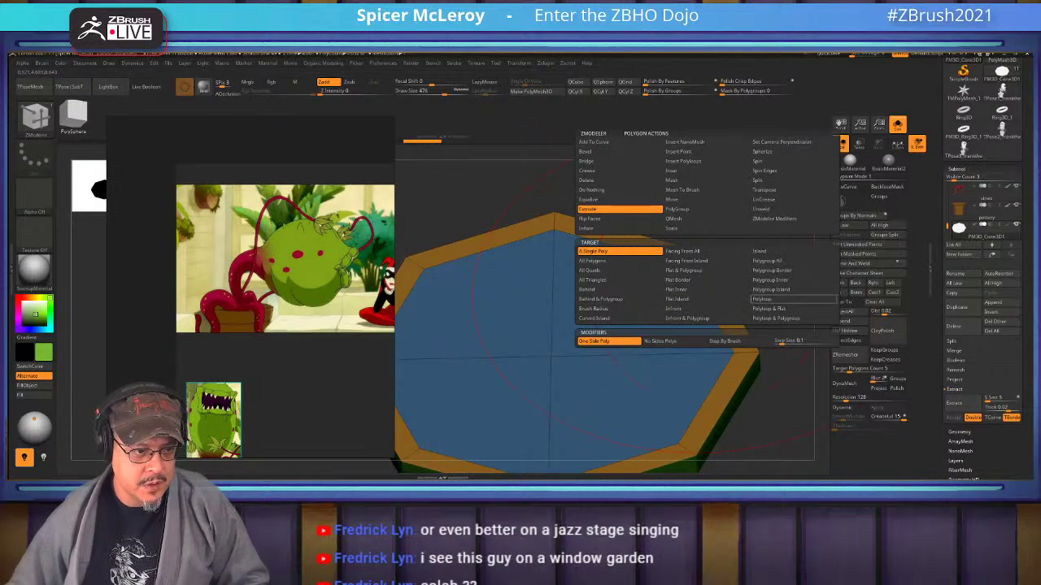
{"action": "left_click", "coordinate": [762, 299]}
{"action": "left_click_drag", "start_coordinate": [685, 286], "coordinate": [683, 254]}
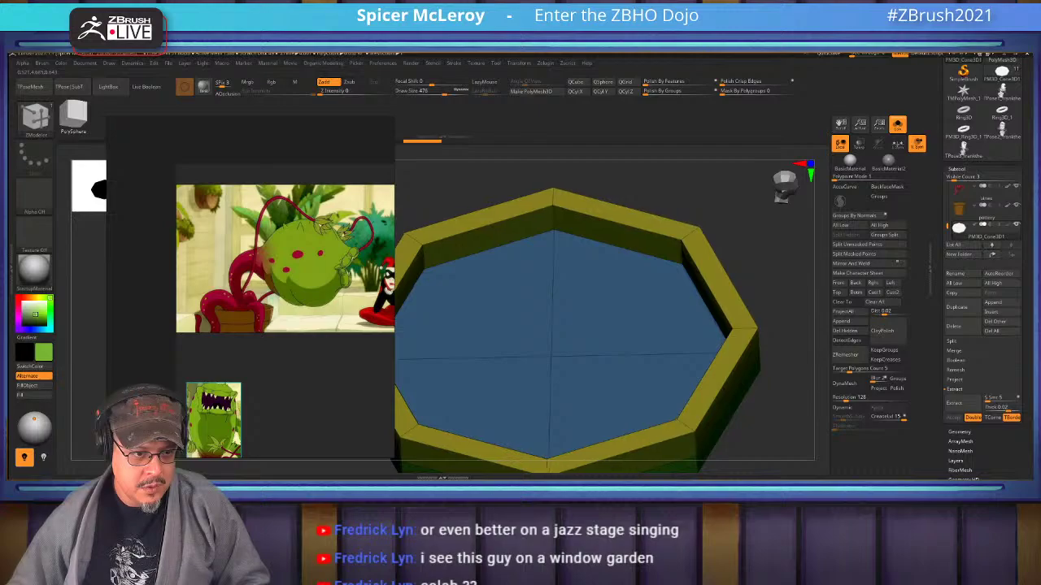
Isolate the saucer's upper rim with a mask and scale it outward so the wall flares.
{"action": "mouse_move", "coordinate": [771, 350]}
{"action": "left_mouse_down"}
{"action": "mouse_move", "coordinate": [766, 213]}
{"action": "mouse_move", "coordinate": [770, 313]}
{"action": "mouse_move", "coordinate": [776, 213]}
{"action": "left_mouse_up"}
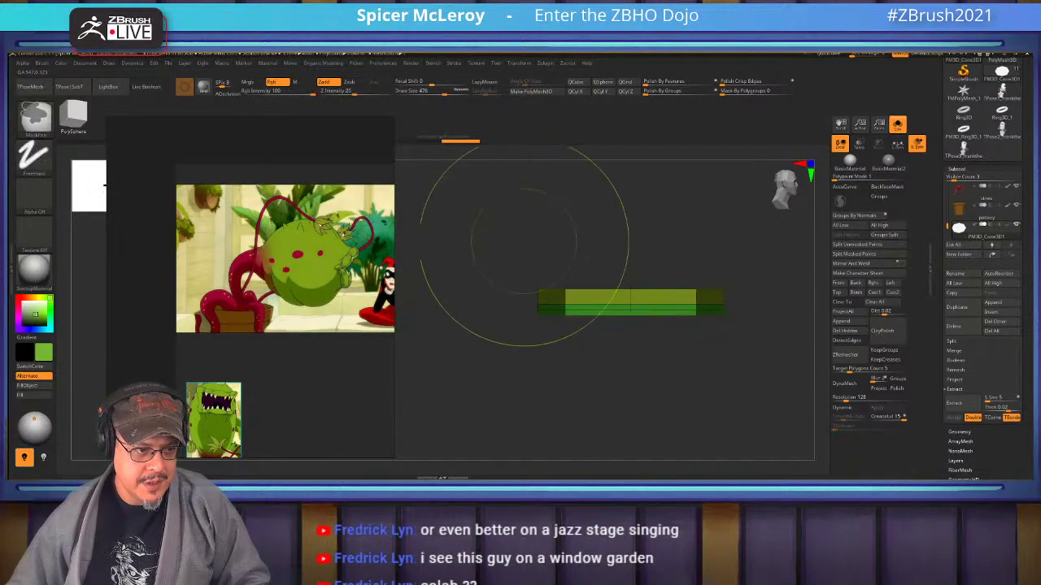
{"action": "left_click_drag", "start_coordinate": [504, 232], "coordinate": [769, 303], "text": "ctrl"}
{"action": "mouse_move", "coordinate": [769, 303]}
{"action": "left_mouse_down"}
{"action": "mouse_move", "coordinate": [770, 362]}
{"action": "mouse_move", "coordinate": [768, 301]}
{"action": "left_mouse_up"}
{"action": "key", "text": "w"}
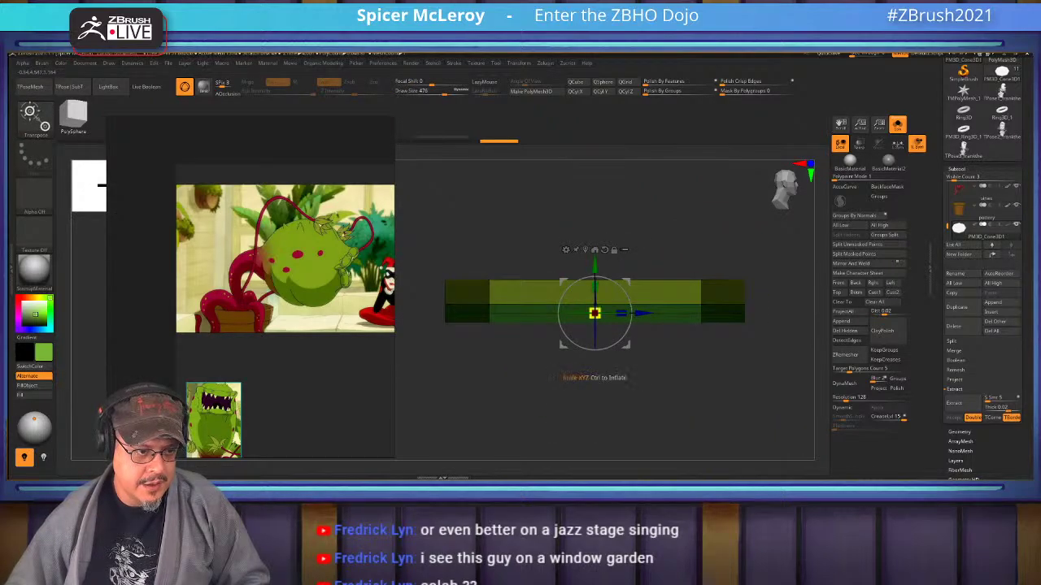
{"action": "left_click_drag", "start_coordinate": [595, 313], "coordinate": [619, 310]}
{"action": "key", "text": "q"}
Delete the edge loop at the foot of the extruded saucer wall, then unhide the plant and turn on dynamic subdivision.
{"action": "mouse_move", "coordinate": [651, 365]}
{"action": "left_mouse_down", "text": "alt"}
{"action": "mouse_move", "coordinate": [652, 414]}
{"action": "mouse_move", "coordinate": [679, 407]}
{"action": "left_mouse_up", "text": "alt"}
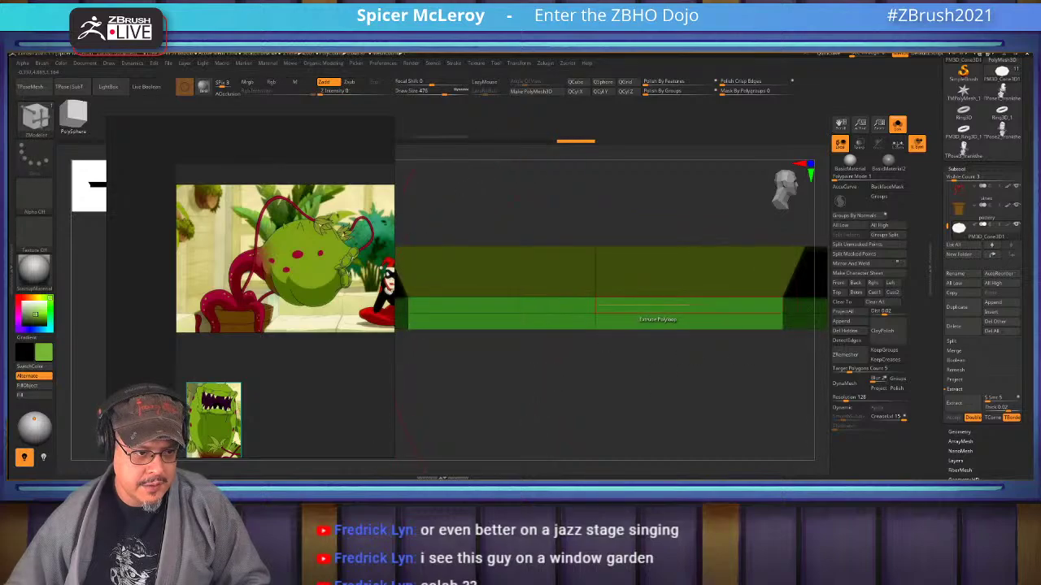
{"action": "left_click", "coordinate": [596, 298], "text": "alt"}
{"action": "left_click_drag", "start_coordinate": [597, 390], "coordinate": [658, 392], "text": "alt"}
{"action": "left_click_drag", "start_coordinate": [659, 353], "coordinate": [528, 354], "text": "alt"}
{"action": "left_click_drag", "start_coordinate": [529, 353], "coordinate": [665, 313], "text": "shift"}
{"action": "left_click", "coordinate": [897, 125]}
{"action": "mouse_move", "coordinate": [665, 313]}
{"action": "left_mouse_down"}
{"action": "mouse_move", "coordinate": [687, 350]}
{"action": "mouse_move", "coordinate": [650, 379]}
{"action": "mouse_move", "coordinate": [691, 366]}
{"action": "mouse_move", "coordinate": [687, 297]}
{"action": "mouse_move", "coordinate": [687, 319]}
{"action": "left_mouse_up"}
{"action": "key", "text": "d"}
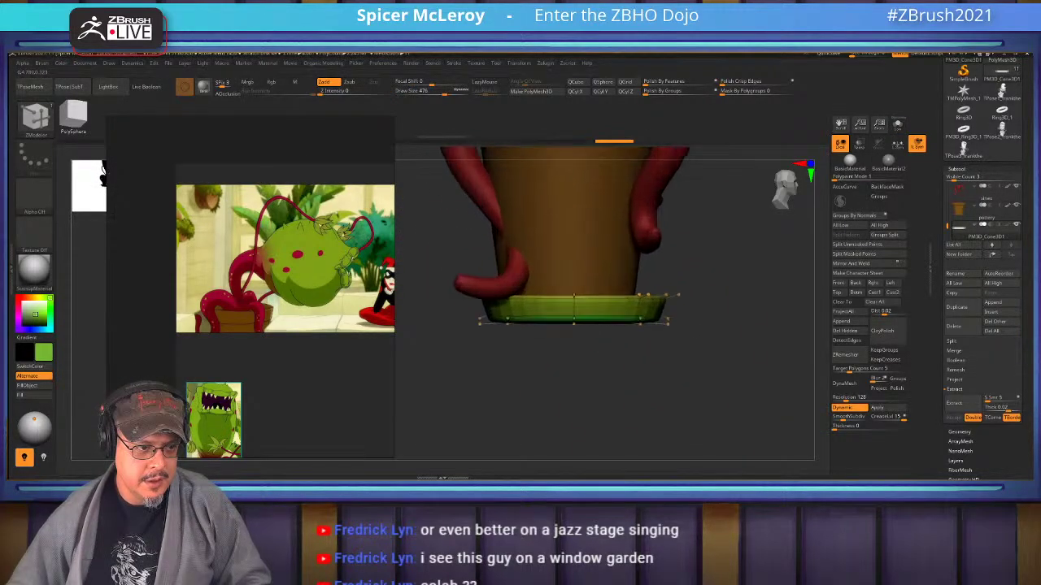
Adjust the saucer's smooth subdivision level and fill it with the brown colour sampled from the pot.
{"action": "key", "text": "space"}
{"action": "left_click", "coordinate": [669, 362]}
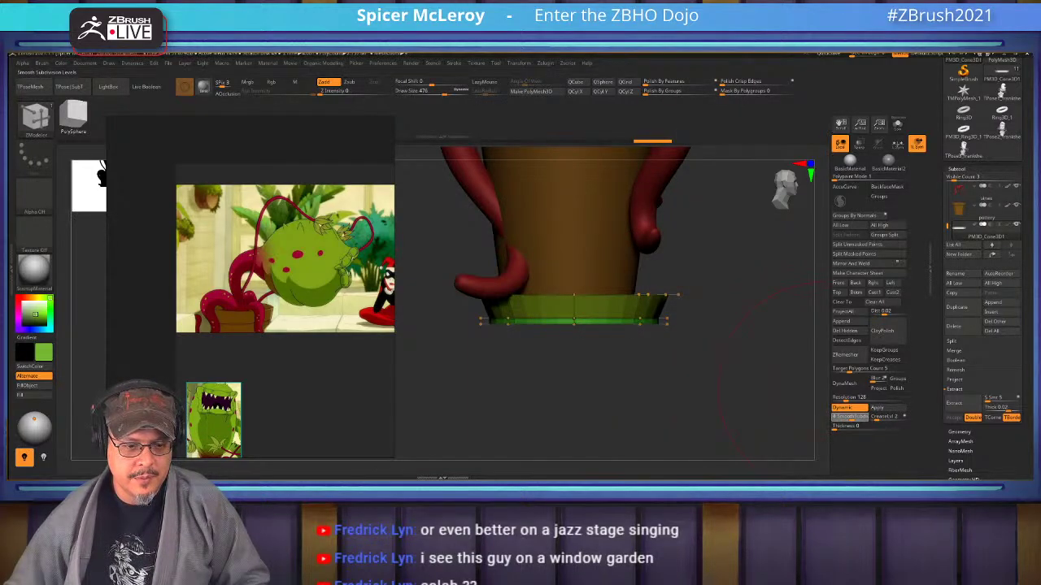
{"action": "left_click_drag", "start_coordinate": [851, 417], "coordinate": [847, 417]}
{"action": "left_click_drag", "start_coordinate": [716, 358], "coordinate": [691, 391]}
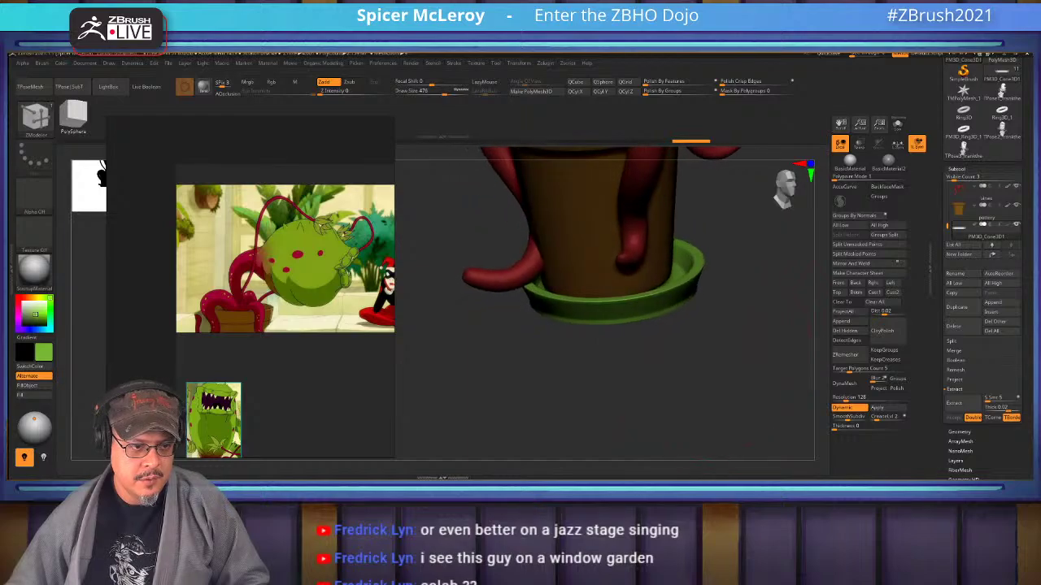
{"action": "key", "text": "c"}
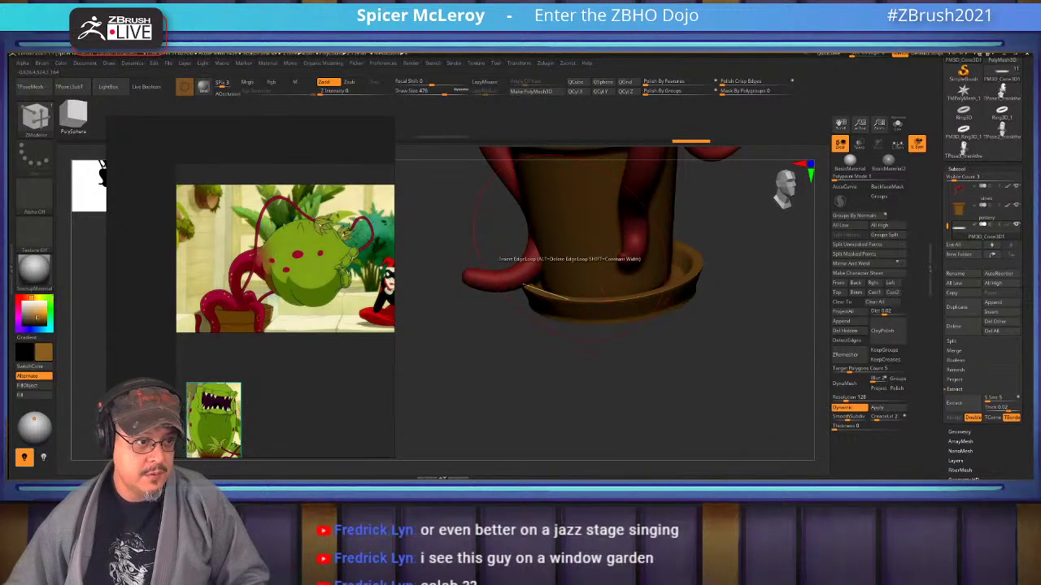
{"action": "left_click", "coordinate": [32, 386]}
Nudge the saucer into place under the pot's base with the gizmo and raise its smooth subdivision level.
{"action": "left_click_drag", "start_coordinate": [715, 342], "coordinate": [691, 443]}
{"action": "left_click_drag", "start_coordinate": [716, 407], "coordinate": [701, 338], "text": "alt"}
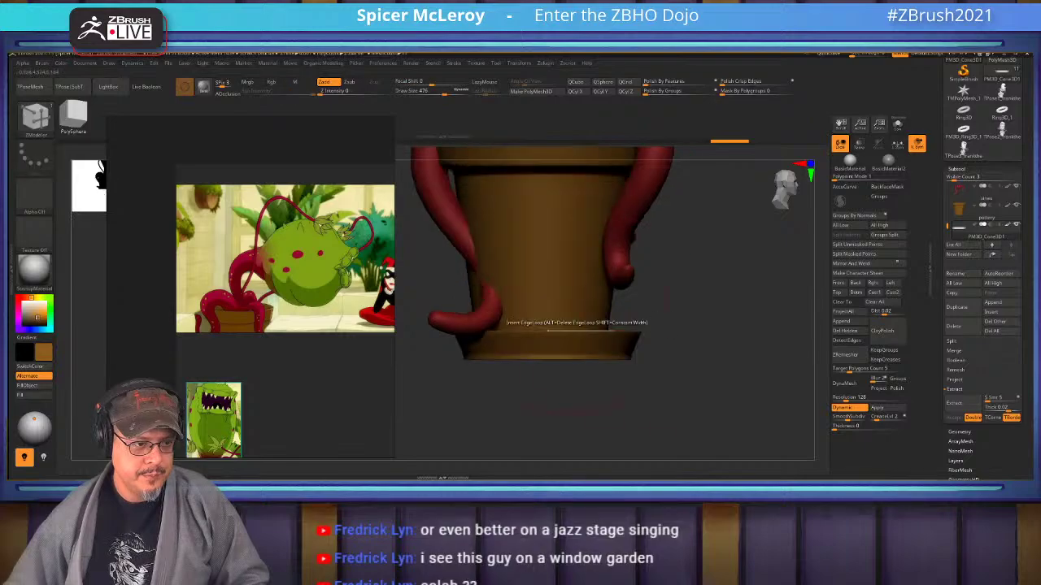
{"action": "key", "text": "w"}
{"action": "left_click_drag", "start_coordinate": [548, 304], "coordinate": [547, 305]}
{"action": "left_click_drag", "start_coordinate": [699, 350], "coordinate": [677, 395]}
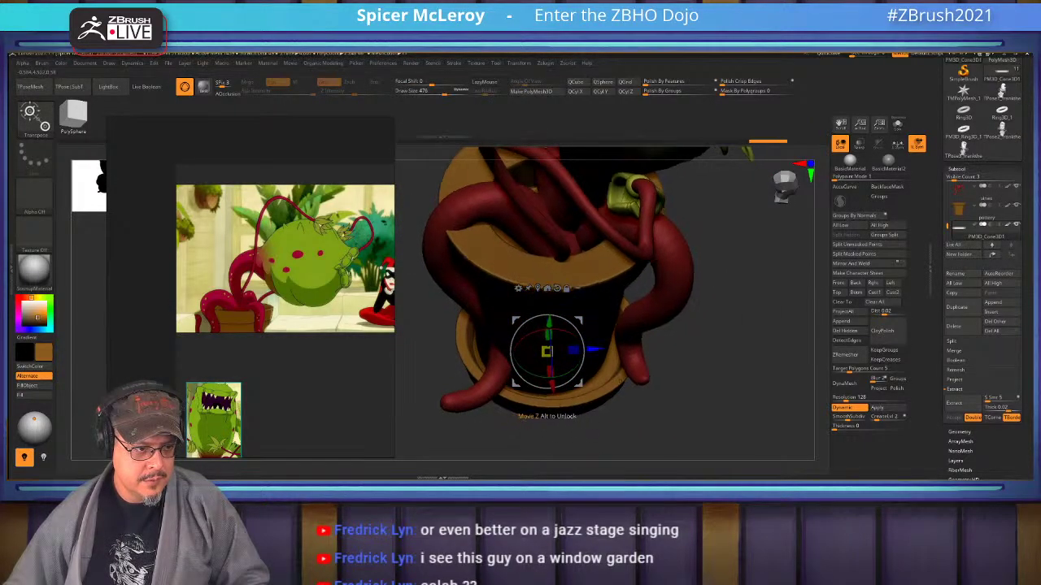
{"action": "left_click_drag", "start_coordinate": [595, 349], "coordinate": [588, 350]}
{"action": "left_click_drag", "start_coordinate": [700, 415], "coordinate": [690, 349]}
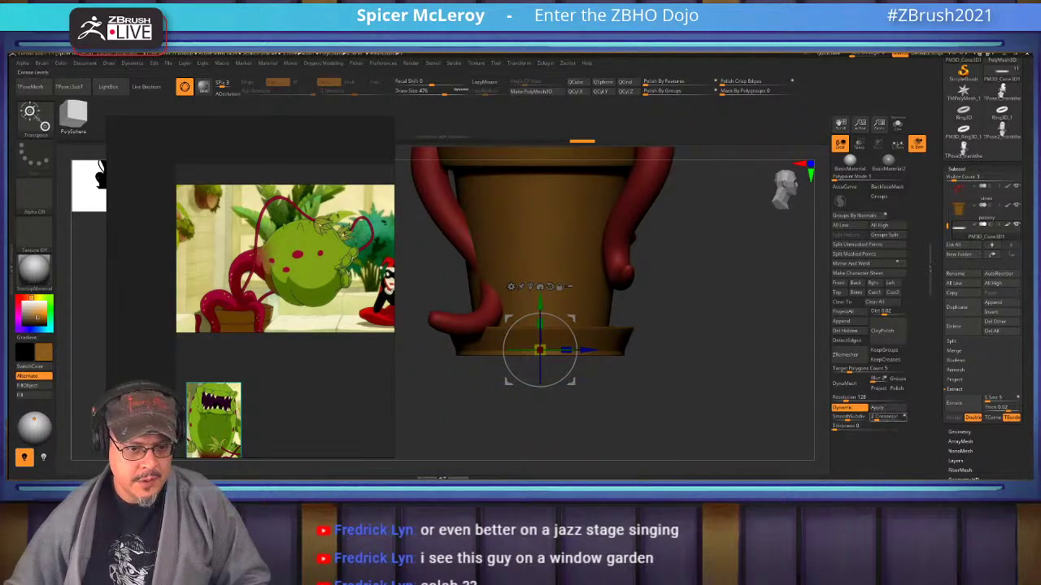
{"action": "left_click_drag", "start_coordinate": [848, 417], "coordinate": [853, 417]}
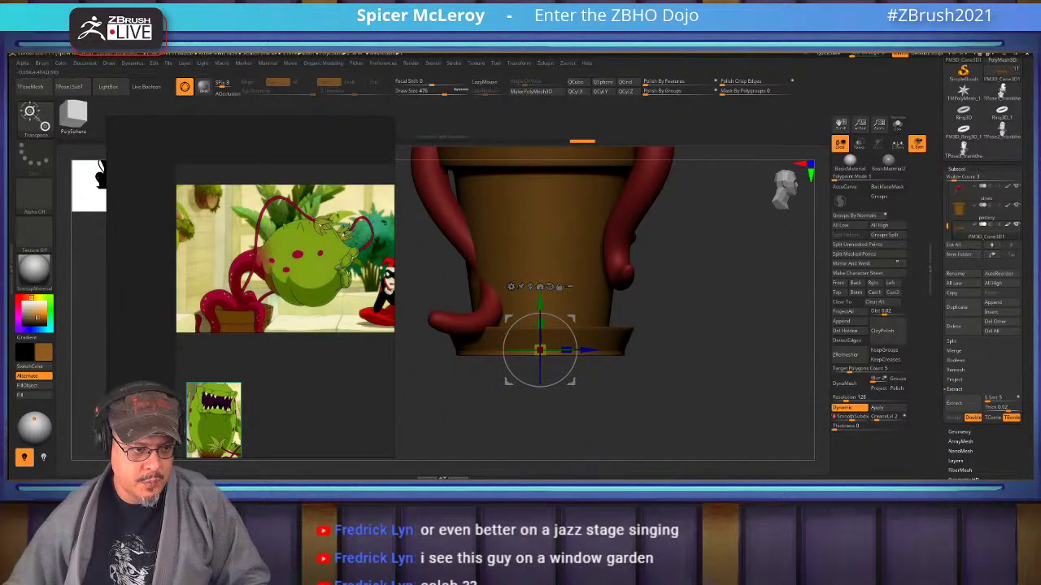
Pull the left root tentacle's tip outward clear of the saucer with Move Topological, and set the brush size to 386.
{"action": "key", "text": "q"}
{"action": "mouse_move", "coordinate": [715, 389]}
{"action": "left_mouse_down"}
{"action": "mouse_move", "coordinate": [671, 405]}
{"action": "mouse_move", "coordinate": [700, 436]}
{"action": "mouse_move", "coordinate": [715, 391]}
{"action": "mouse_move", "coordinate": [719, 406]}
{"action": "left_mouse_up"}
{"action": "left_click_drag", "start_coordinate": [488, 398], "coordinate": [440, 152]}
{"action": "left_click_drag", "start_coordinate": [455, 342], "coordinate": [528, 383]}
{"action": "left_click", "coordinate": [589, 322], "text": "alt"}
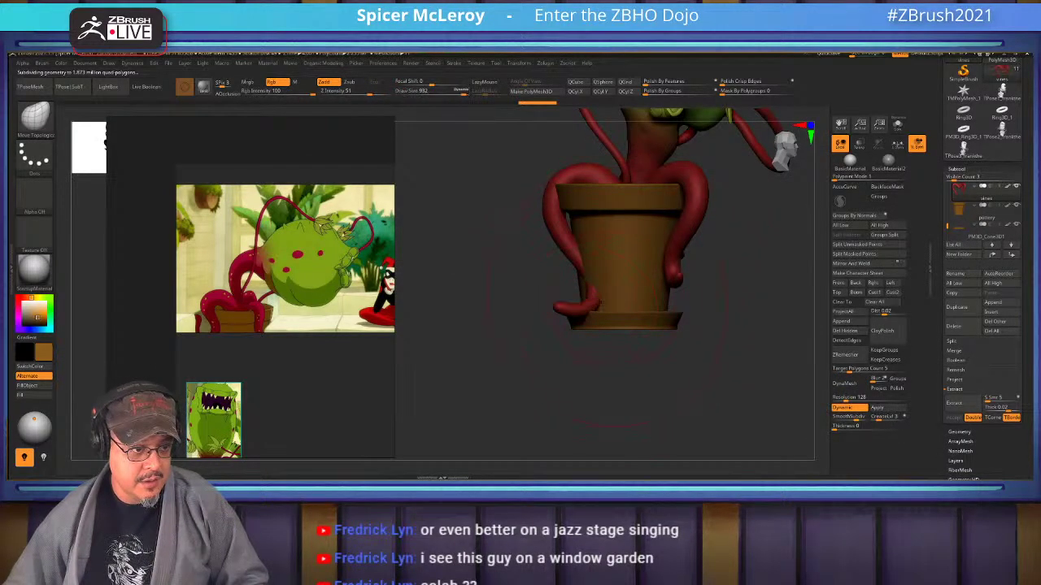
{"action": "left_click_drag", "start_coordinate": [593, 298], "coordinate": [582, 299]}
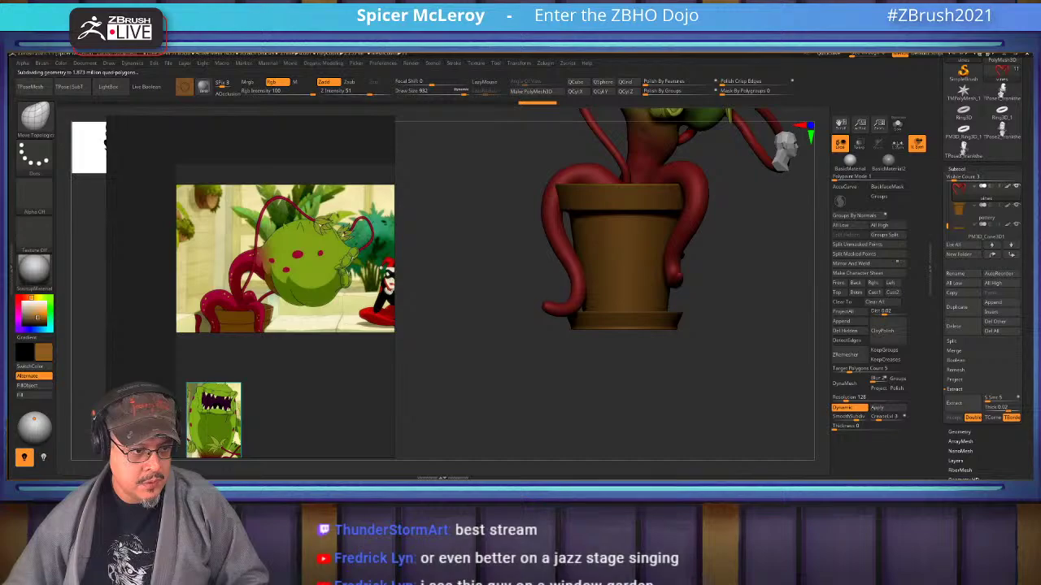
{"action": "left_click_drag", "start_coordinate": [536, 323], "coordinate": [543, 351], "text": "alt"}
{"action": "key", "text": "s"}
{"action": "left_click", "coordinate": [554, 351]}
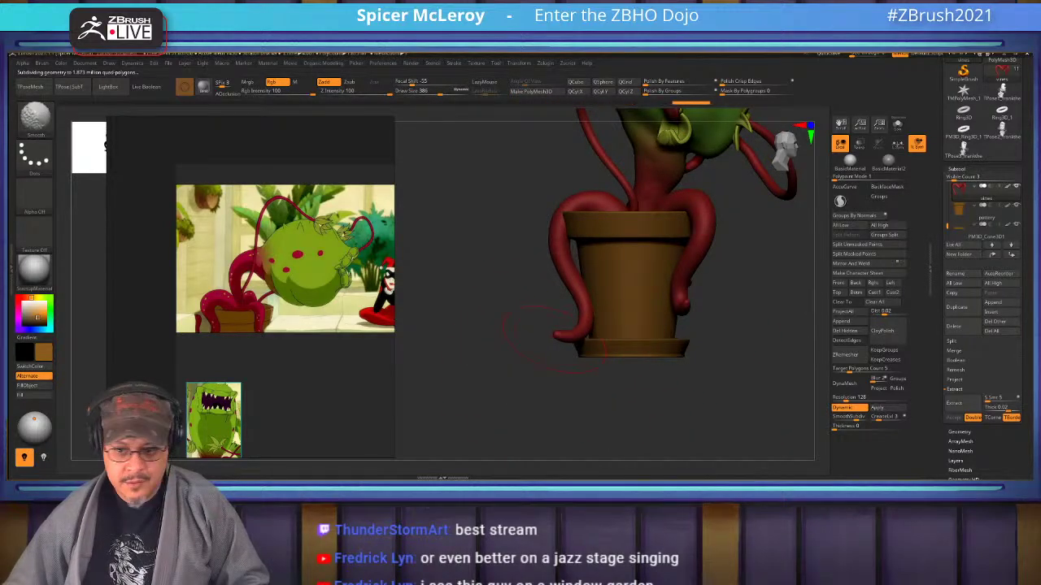
{"action": "key", "text": "shift"}
{"action": "key", "text": "alt+Tab"}
{"action": "key", "text": "alt+Tab"}
{"action": "key", "text": "alt+Tab"}
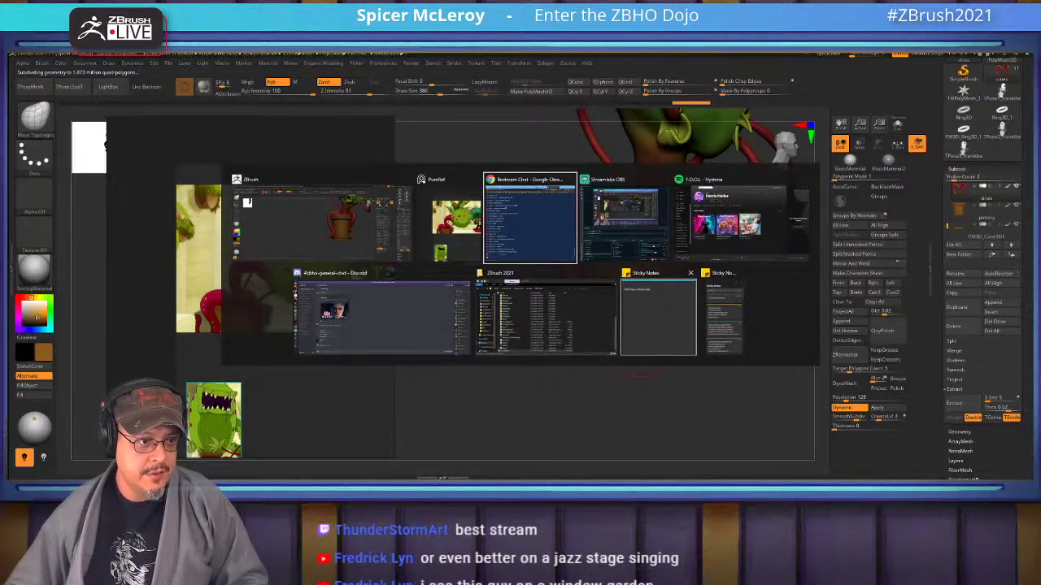
{"action": "key", "text": "alt+Tab"}
{"action": "key", "text": "alt+Tab"}
{"action": "key", "text": "alt+Tab"}
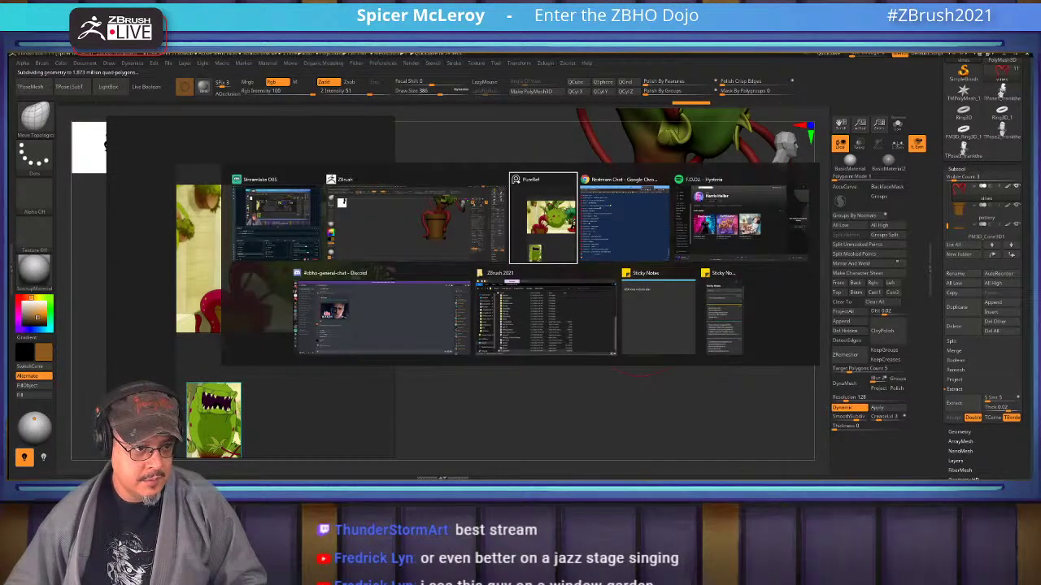
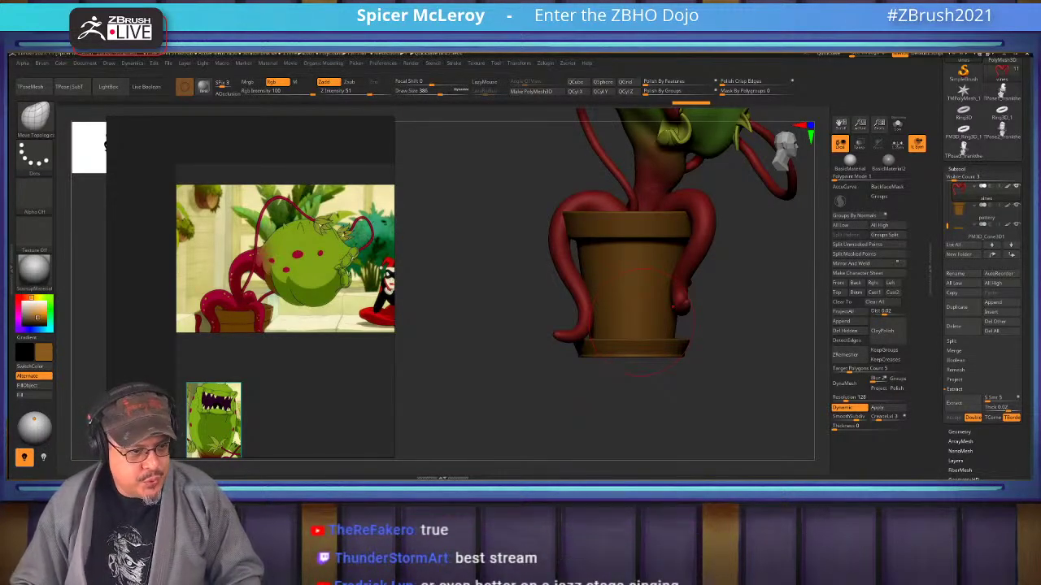
Nudge the root tentacle hanging over the pot's side slightly inward with Move Topological, and reduce the brush size while checking the other tentacles.
{"action": "left_click_drag", "start_coordinate": [521, 237], "coordinate": [544, 294], "text": "alt"}
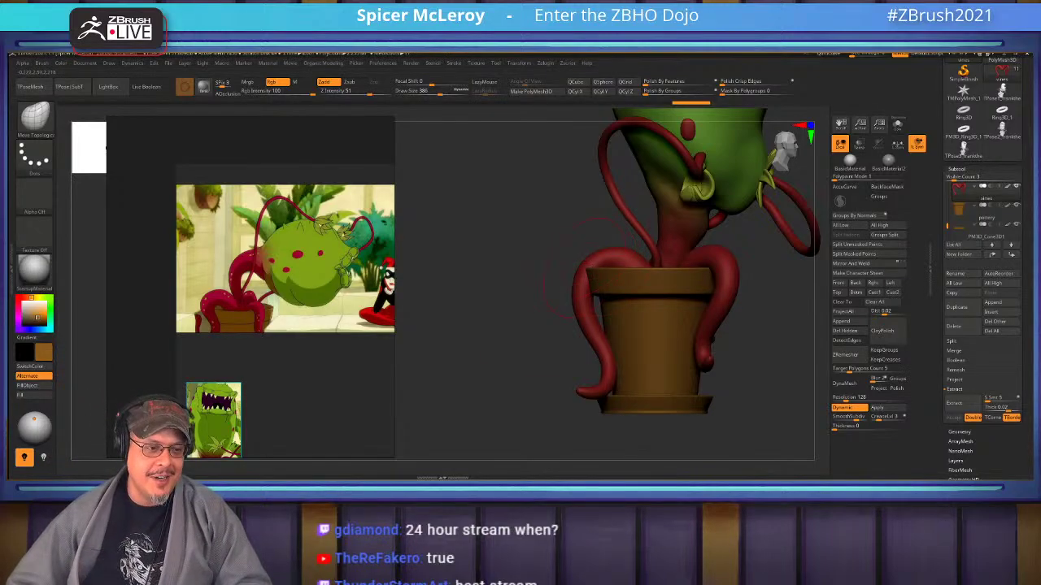
{"action": "key", "text": "ctrl+d"}
{"action": "left_click_drag", "start_coordinate": [455, 301], "coordinate": [740, 323]}
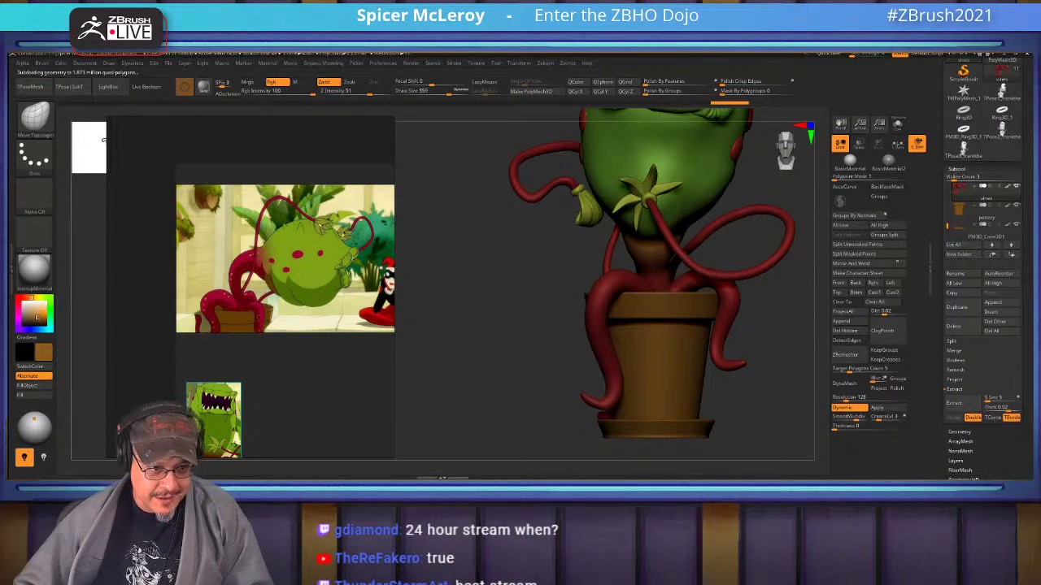
{"action": "left_click_drag", "start_coordinate": [520, 342], "coordinate": [514, 382], "text": "alt"}
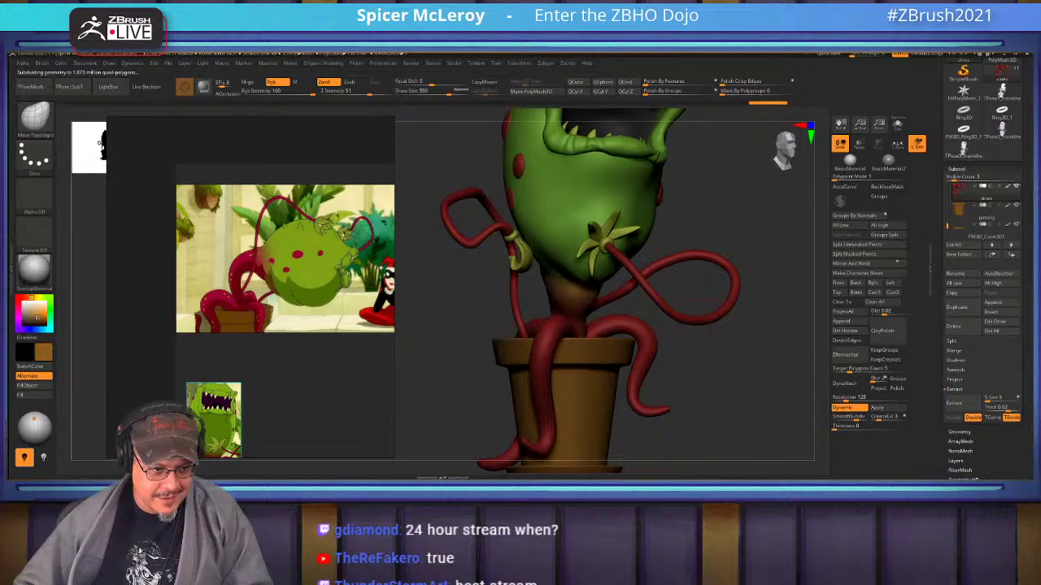
{"action": "left_click_drag", "start_coordinate": [638, 393], "coordinate": [628, 396]}
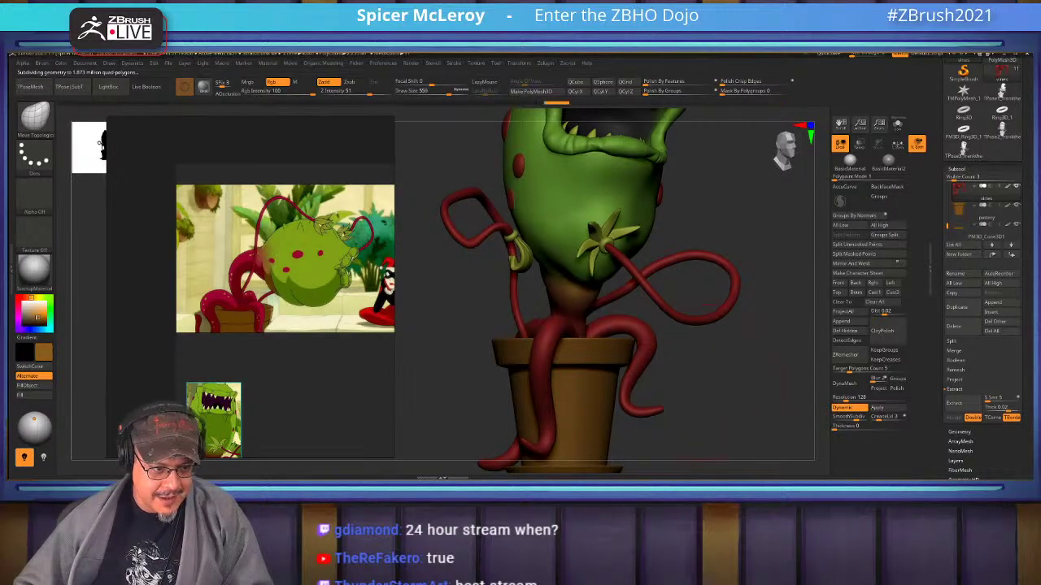
{"action": "left_click_drag", "start_coordinate": [706, 381], "coordinate": [813, 384]}
{"action": "right_click_drag", "start_coordinate": [690, 365], "coordinate": [671, 338]}
{"action": "key", "text": "s"}
{"action": "left_click", "coordinate": [678, 338]}
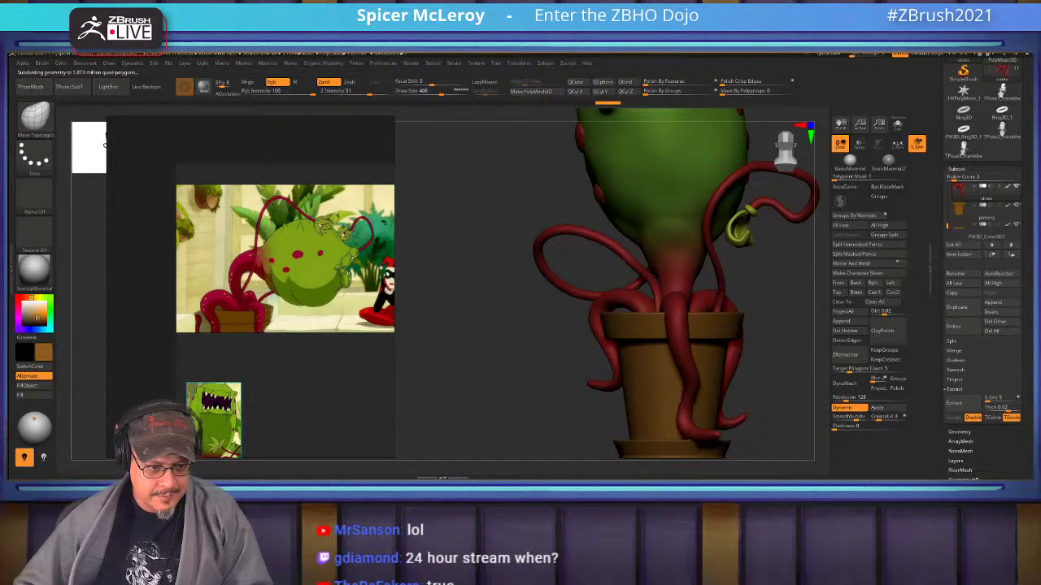
{"action": "left_click_drag", "start_coordinate": [537, 413], "coordinate": [719, 397]}
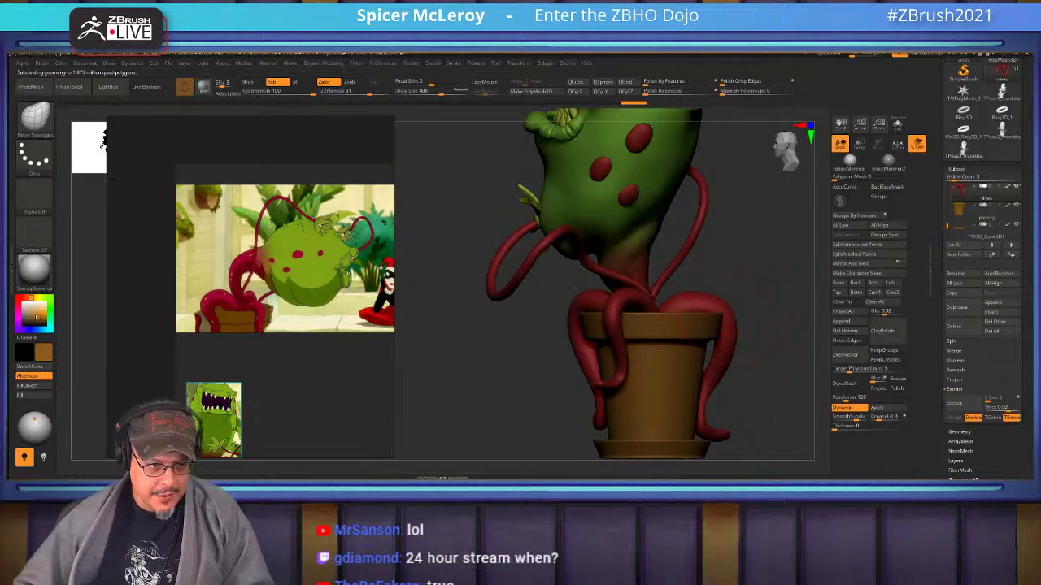
{"action": "left_click_drag", "start_coordinate": [736, 262], "coordinate": [683, 296]}
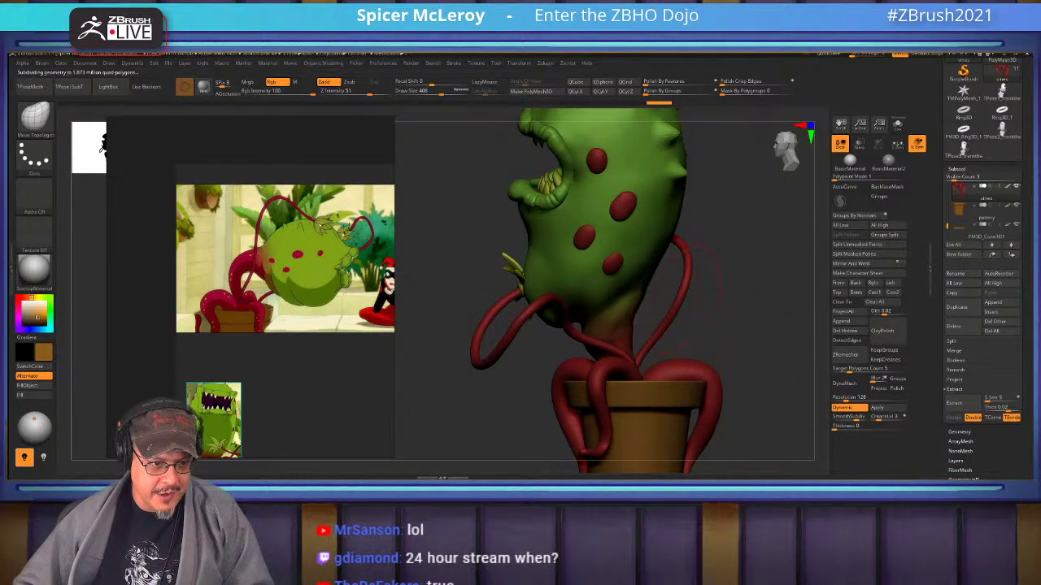
Select the arms, set the brush size to 542 and reshape the lower curve of the arm behind the body.
{"action": "left_click", "coordinate": [670, 281], "text": "alt"}
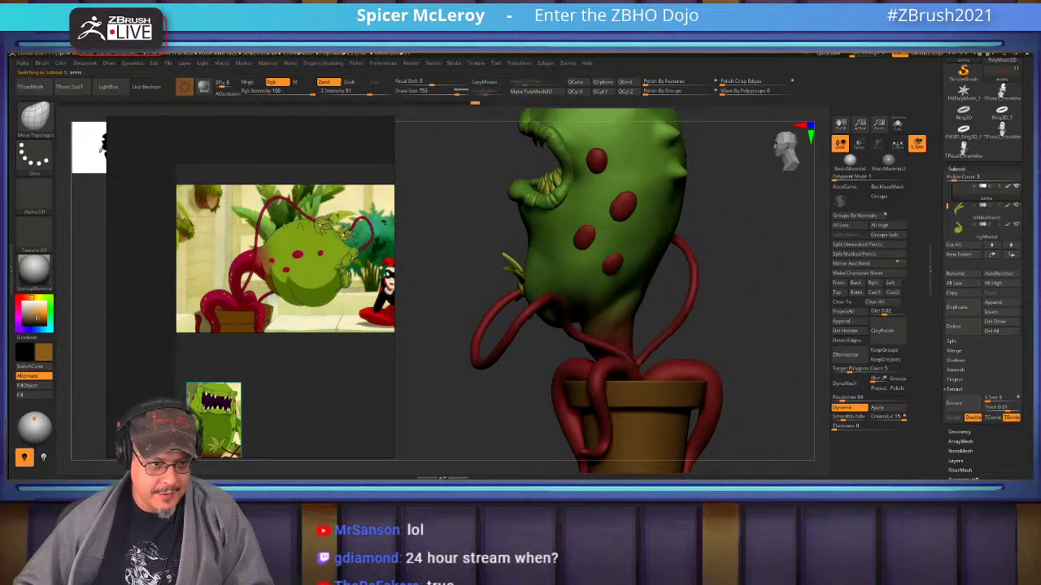
{"action": "mouse_move", "coordinate": [747, 271]}
{"action": "left_mouse_down", "text": "alt"}
{"action": "mouse_move", "coordinate": [738, 322]}
{"action": "mouse_move", "coordinate": [642, 313]}
{"action": "left_mouse_up", "text": "alt"}
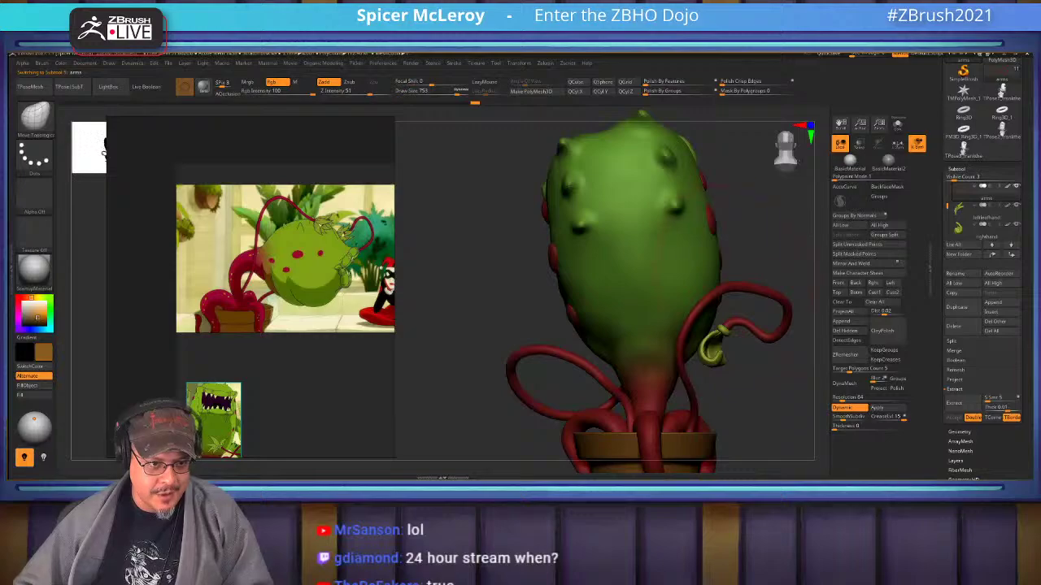
{"action": "key", "text": "s"}
{"action": "left_click_drag", "start_coordinate": [712, 297], "coordinate": [703, 297]}
{"action": "left_click_drag", "start_coordinate": [785, 297], "coordinate": [687, 293]}
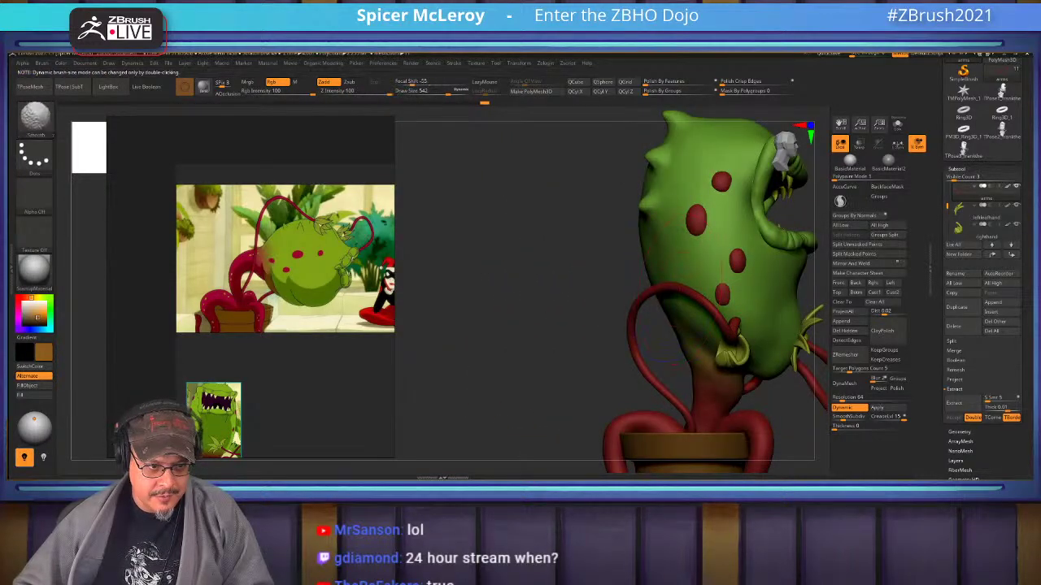
{"action": "mouse_move", "coordinate": [618, 299]}
{"action": "left_mouse_down"}
{"action": "mouse_move", "coordinate": [529, 299]}
{"action": "mouse_move", "coordinate": [561, 268]}
{"action": "mouse_move", "coordinate": [479, 258]}
{"action": "mouse_move", "coordinate": [488, 350]}
{"action": "mouse_move", "coordinate": [519, 346]}
{"action": "mouse_move", "coordinate": [533, 386]}
{"action": "left_mouse_up"}
{"action": "left_click_drag", "start_coordinate": [602, 416], "coordinate": [464, 191], "text": "alt"}
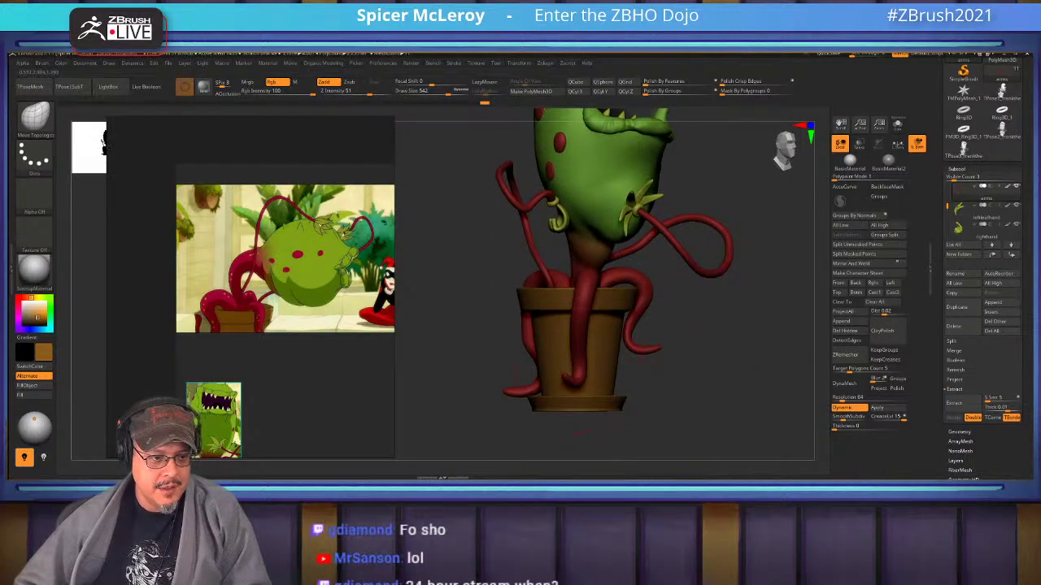
Select the root tentacles and touch up the tip of the one lying in front of the pot.
{"action": "left_click", "coordinate": [579, 372], "text": "alt"}
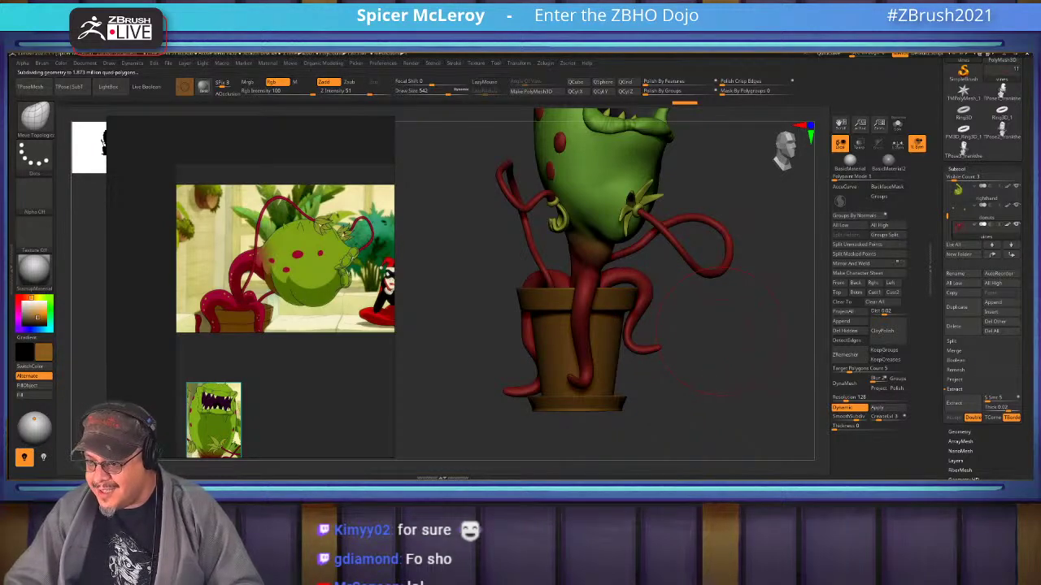
{"action": "left_click_drag", "start_coordinate": [730, 354], "coordinate": [687, 356]}
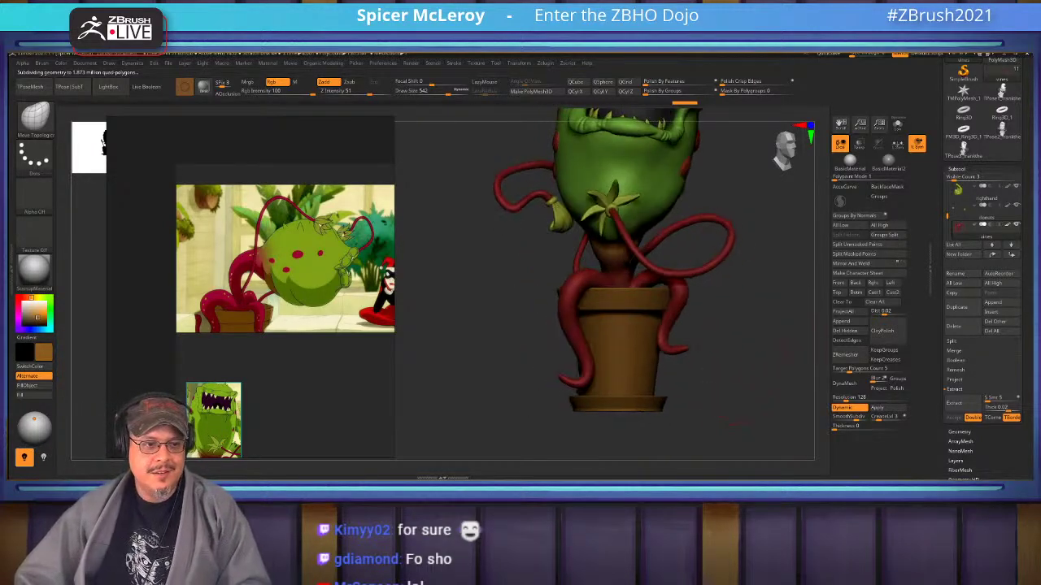
{"action": "right_click_drag", "start_coordinate": [687, 356], "coordinate": [685, 327], "text": "ctrl"}
{"action": "left_click_drag", "start_coordinate": [685, 327], "coordinate": [725, 297]}
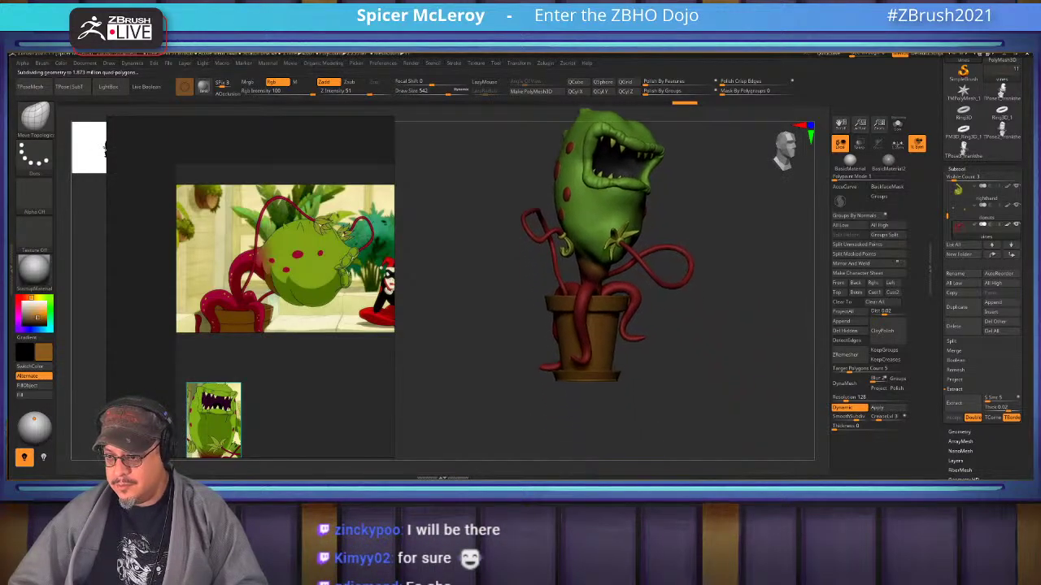
{"action": "right_click_drag", "start_coordinate": [726, 297], "coordinate": [679, 341], "text": "ctrl"}
{"action": "left_click_drag", "start_coordinate": [679, 342], "coordinate": [637, 368]}
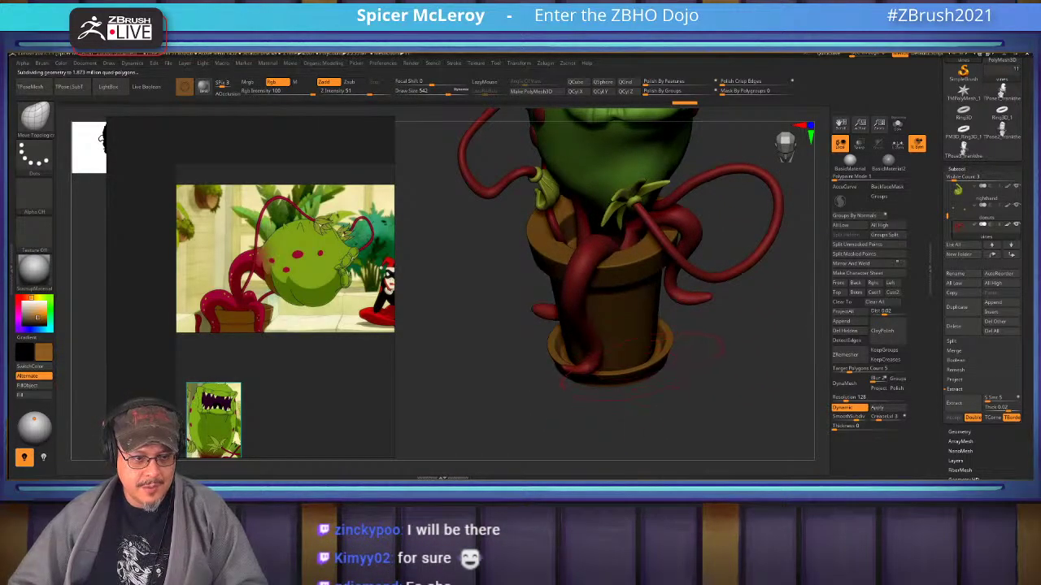
Select the saucer and raise it slightly against the pot's base with the gizmo.
{"action": "left_click", "coordinate": [641, 372], "text": "alt"}
{"action": "key", "text": "w"}
{"action": "left_click_drag", "start_coordinate": [608, 314], "coordinate": [609, 306]}
{"action": "mouse_move", "coordinate": [726, 358]}
{"action": "left_mouse_down"}
{"action": "mouse_move", "coordinate": [731, 272]}
{"action": "mouse_move", "coordinate": [783, 205]}
{"action": "mouse_move", "coordinate": [732, 337]}
{"action": "left_mouse_up"}
{"action": "key", "text": "q"}
{"action": "right_click_drag", "start_coordinate": [732, 337], "coordinate": [726, 309], "text": "ctrl"}
{"action": "left_click_drag", "start_coordinate": [727, 309], "coordinate": [701, 342], "text": "alt"}
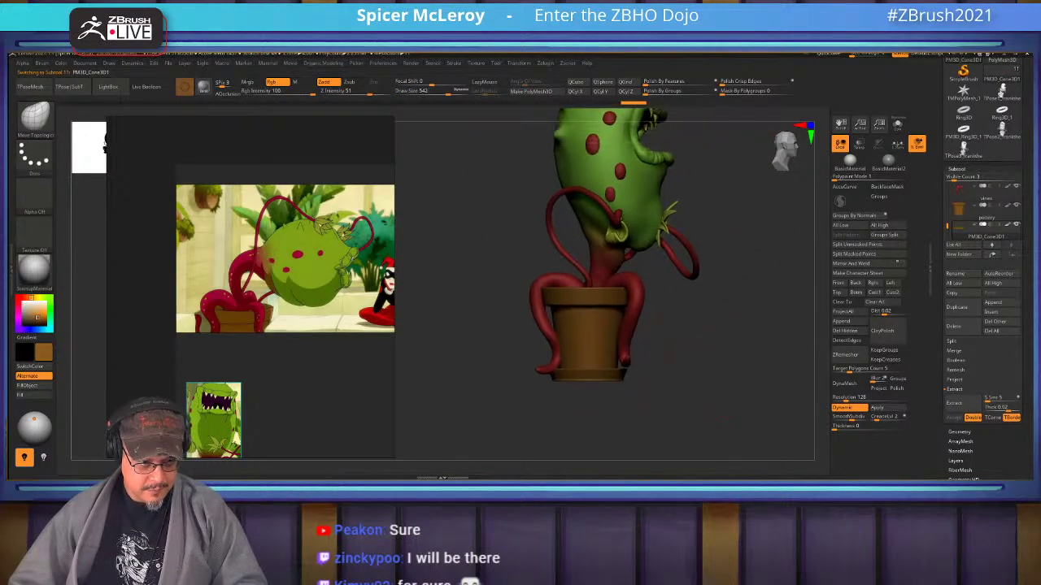
Isolate the saucer with its polygroups shown and split its floor's centre point into a small disc with ZModeler.
{"action": "right_click_drag", "start_coordinate": [701, 342], "coordinate": [728, 386], "text": "ctrl"}
{"action": "left_click_drag", "start_coordinate": [728, 386], "coordinate": [823, 302]}
{"action": "left_click", "coordinate": [897, 124]}
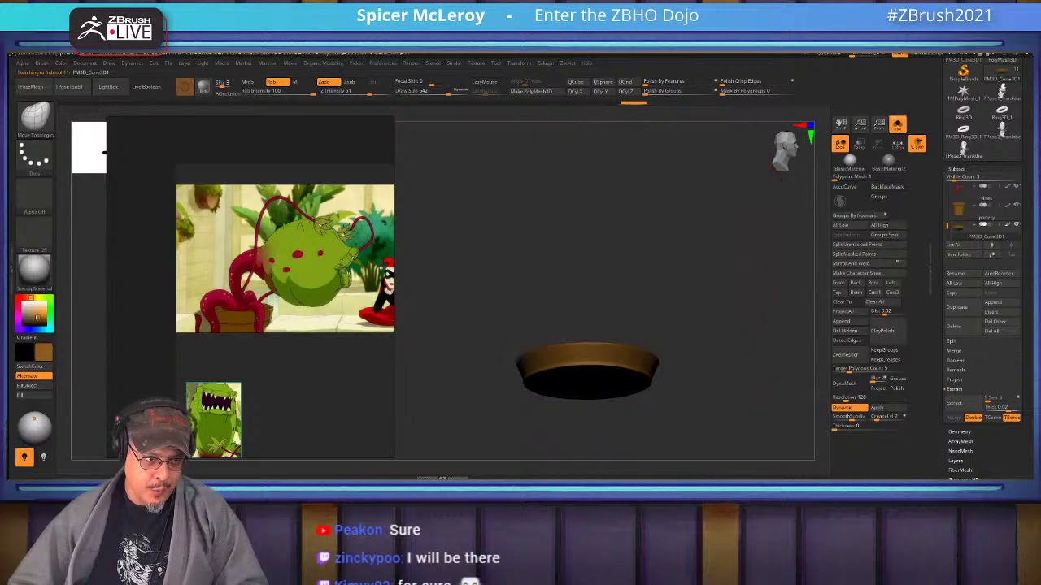
{"action": "left_click_drag", "start_coordinate": [764, 236], "coordinate": [771, 291]}
{"action": "key", "text": "shift+f"}
{"action": "right_click_drag", "start_coordinate": [770, 291], "coordinate": [770, 374], "text": "ctrl"}
{"action": "key", "text": "b"}
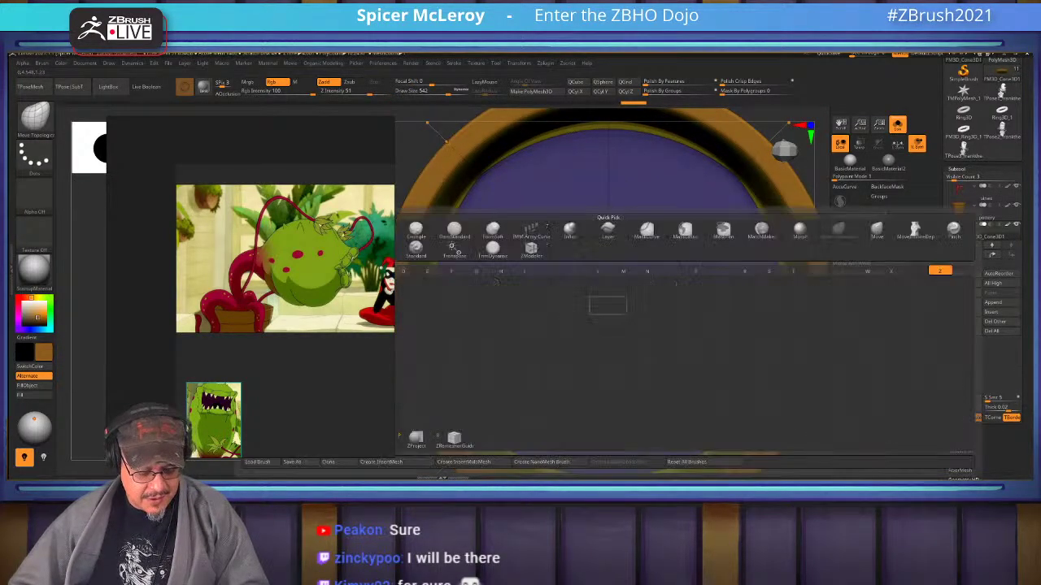
{"action": "key", "text": "z"}
{"action": "key", "text": "m"}
{"action": "key", "text": "space"}
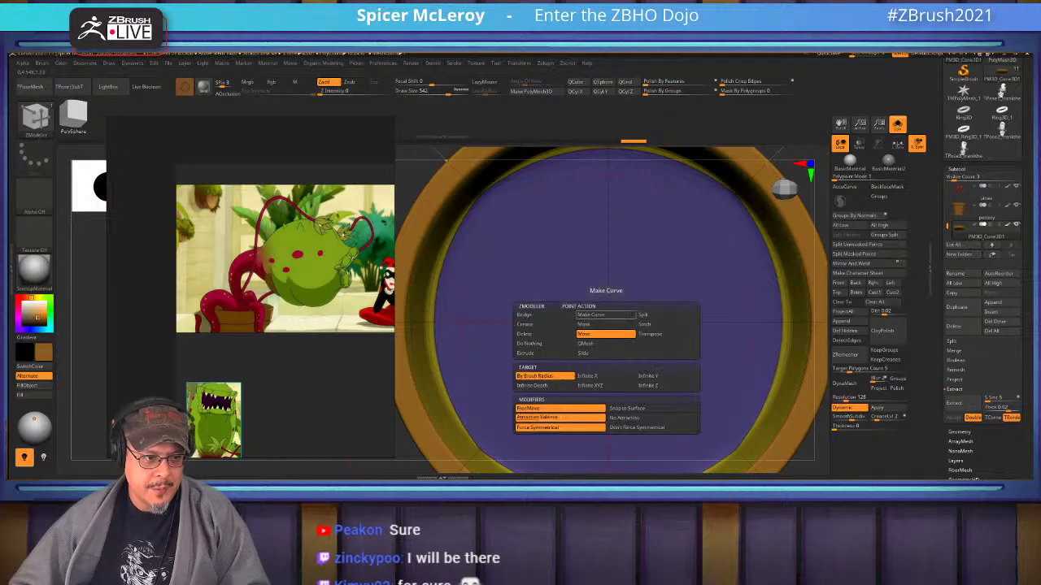
{"action": "left_click", "coordinate": [666, 315]}
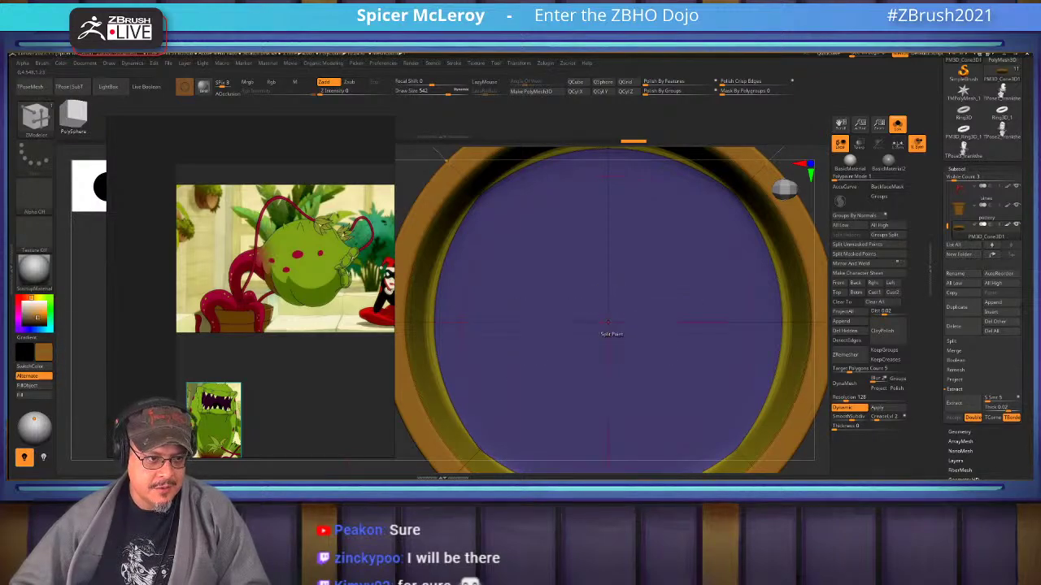
{"action": "left_click_drag", "start_coordinate": [607, 322], "coordinate": [639, 324]}
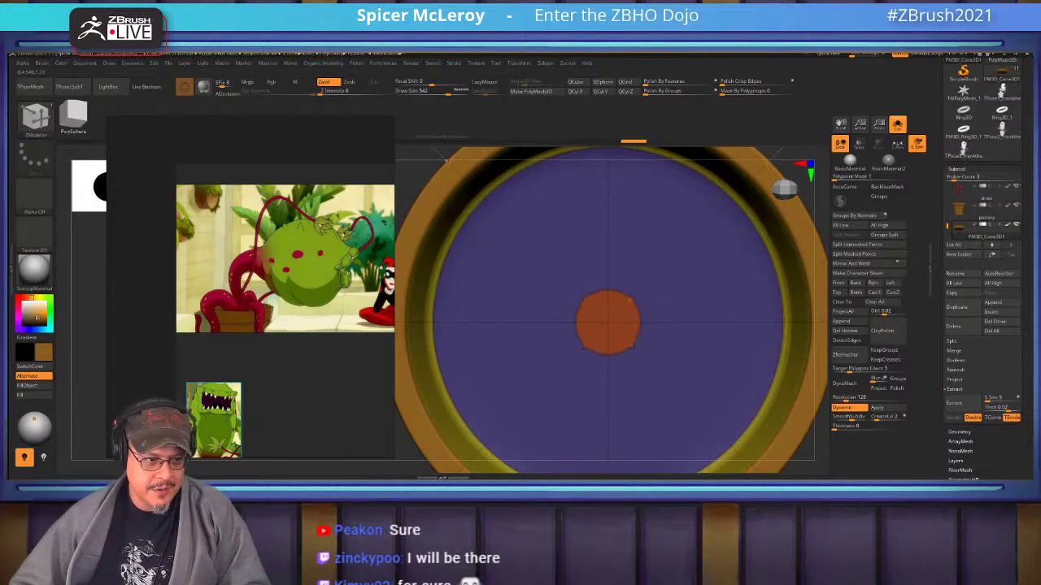
Push the small centre disc through the saucer's floor with a ZModeler polygon QMesh action to open a drainage hole.
{"action": "right_click_drag", "start_coordinate": [647, 327], "coordinate": [619, 260]}
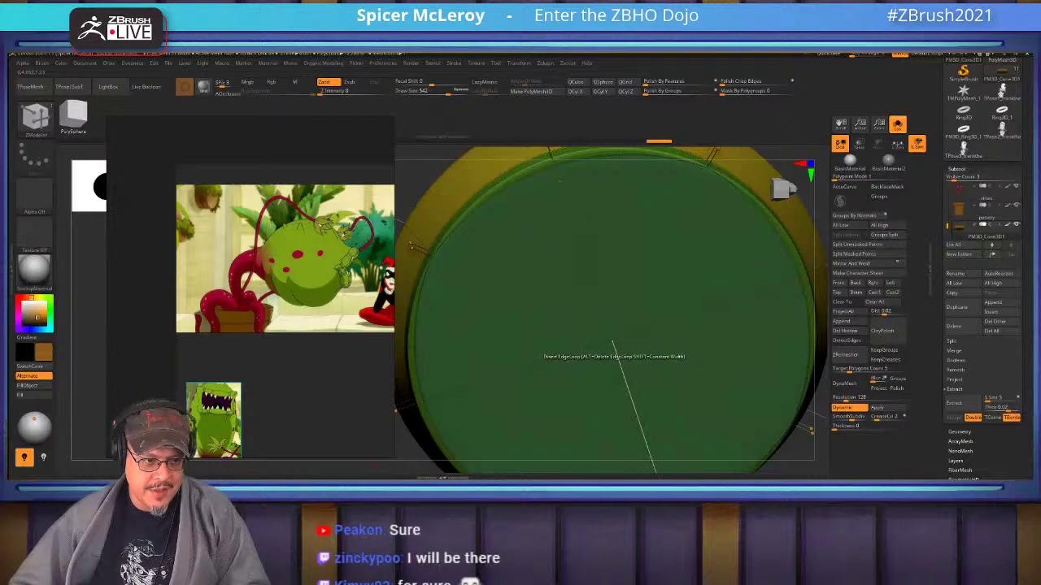
{"action": "left_click", "coordinate": [613, 342]}
{"action": "mouse_move", "coordinate": [613, 341]}
{"action": "right_mouse_down"}
{"action": "mouse_move", "coordinate": [610, 366]}
{"action": "mouse_move", "coordinate": [606, 331]}
{"action": "right_mouse_up"}
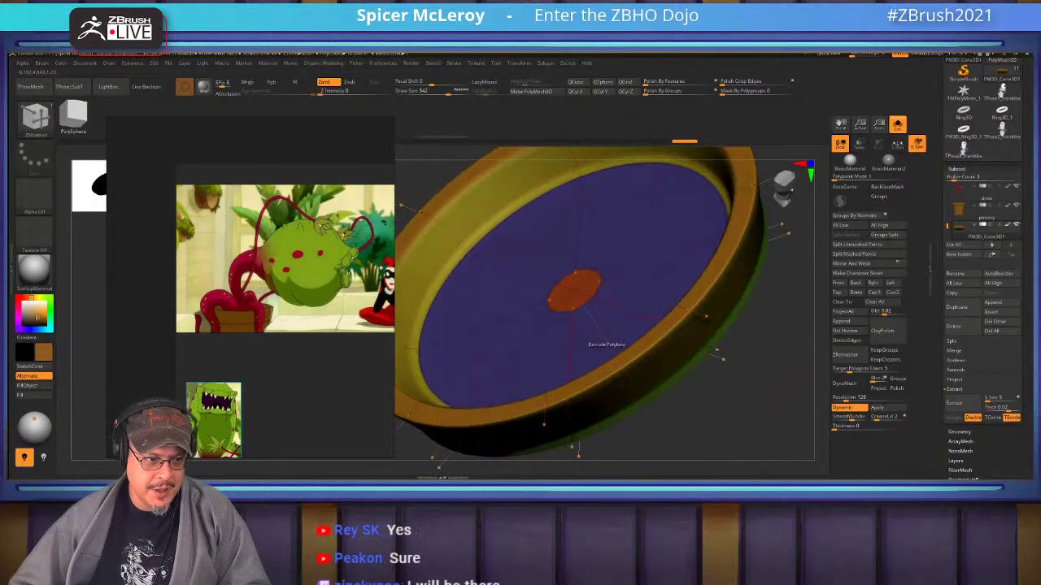
{"action": "key", "text": "space"}
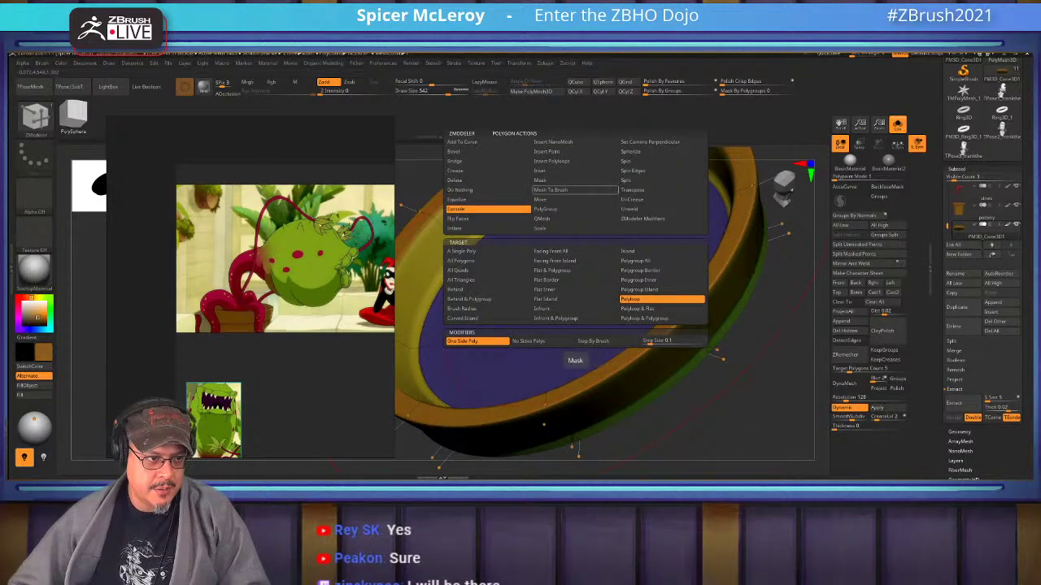
{"action": "left_click", "coordinate": [575, 219]}
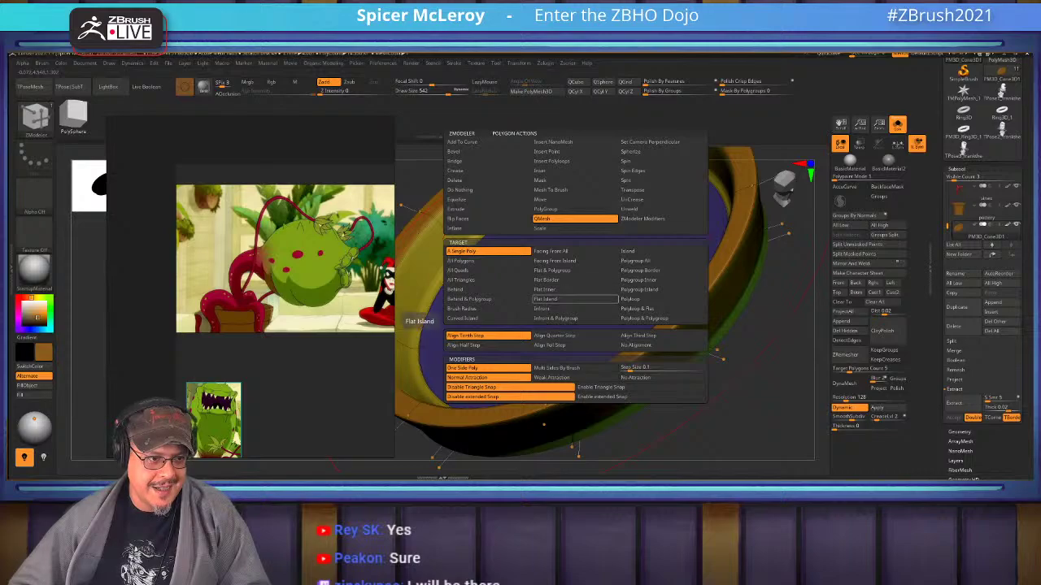
{"action": "left_click", "coordinate": [575, 289]}
{"action": "left_click_drag", "start_coordinate": [579, 287], "coordinate": [574, 302]}
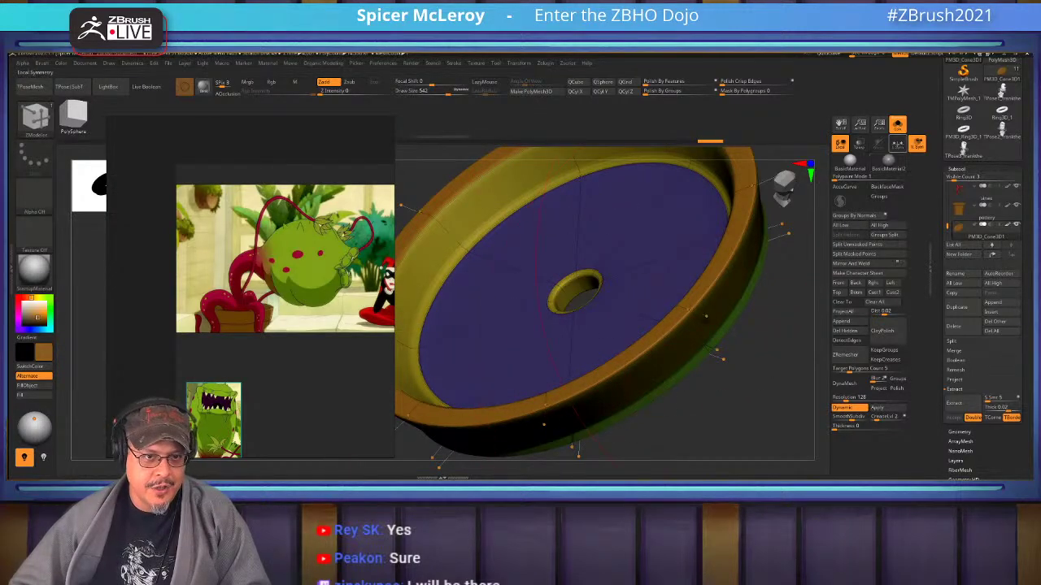
Show the whole plant again without the polyframe, inspect the saucer's underside and set a front view of the model.
{"action": "left_click", "coordinate": [898, 123]}
{"action": "key", "text": "shift+f"}
{"action": "key", "text": "f"}
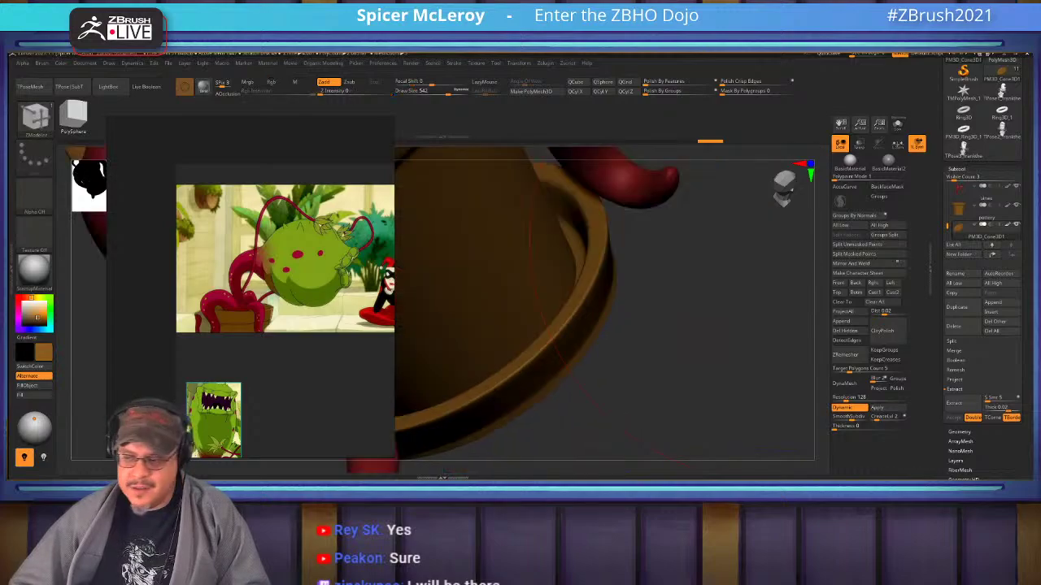
{"action": "key", "text": "f"}
{"action": "left_click_drag", "start_coordinate": [655, 324], "coordinate": [785, 305]}
{"action": "key", "text": "w"}
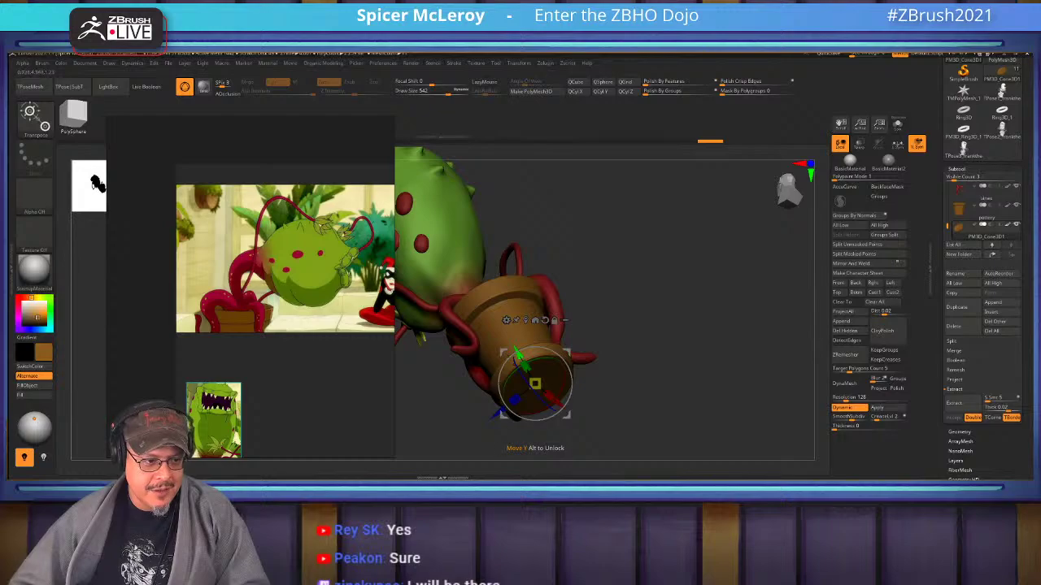
{"action": "key", "text": "q"}
{"action": "mouse_move", "coordinate": [651, 349]}
{"action": "left_mouse_down"}
{"action": "mouse_move", "coordinate": [638, 293]}
{"action": "mouse_move", "coordinate": [663, 277]}
{"action": "mouse_move", "coordinate": [679, 333]}
{"action": "mouse_move", "coordinate": [709, 337]}
{"action": "mouse_move", "coordinate": [691, 284]}
{"action": "mouse_move", "coordinate": [711, 280]}
{"action": "mouse_move", "coordinate": [716, 350]}
{"action": "mouse_move", "coordinate": [704, 322]}
{"action": "mouse_move", "coordinate": [679, 305]}
{"action": "mouse_move", "coordinate": [715, 326]}
{"action": "mouse_move", "coordinate": [736, 372]}
{"action": "mouse_move", "coordinate": [732, 350]}
{"action": "mouse_move", "coordinate": [760, 337]}
{"action": "mouse_move", "coordinate": [754, 372]}
{"action": "mouse_move", "coordinate": [744, 346]}
{"action": "mouse_move", "coordinate": [728, 341]}
{"action": "left_mouse_up"}
{"action": "key", "text": "space"}
{"action": "left_click", "coordinate": [694, 363]}
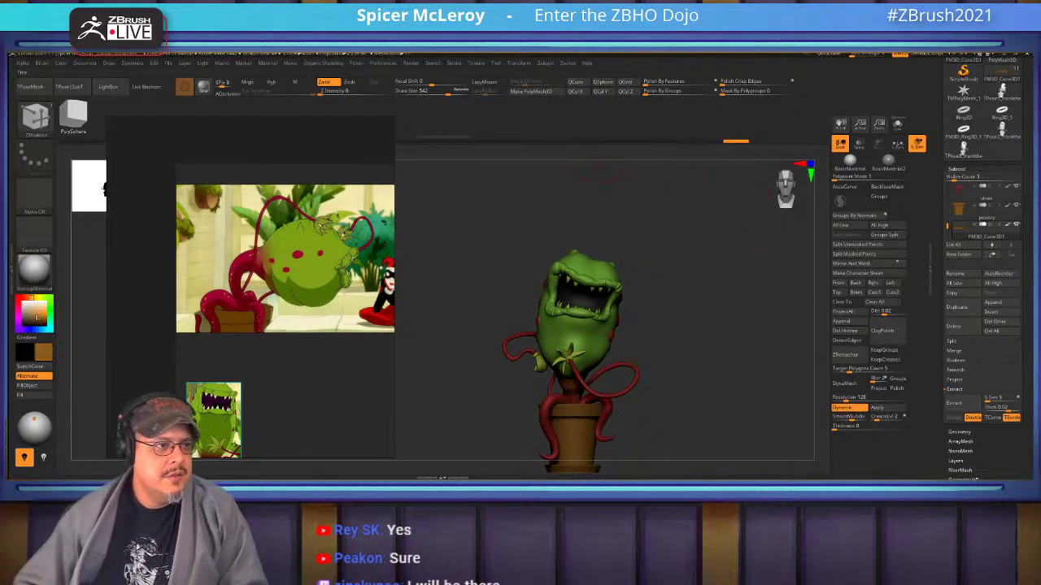
Review the render properties for a preview render of the plant.
{"action": "left_click", "coordinate": [410, 63]}
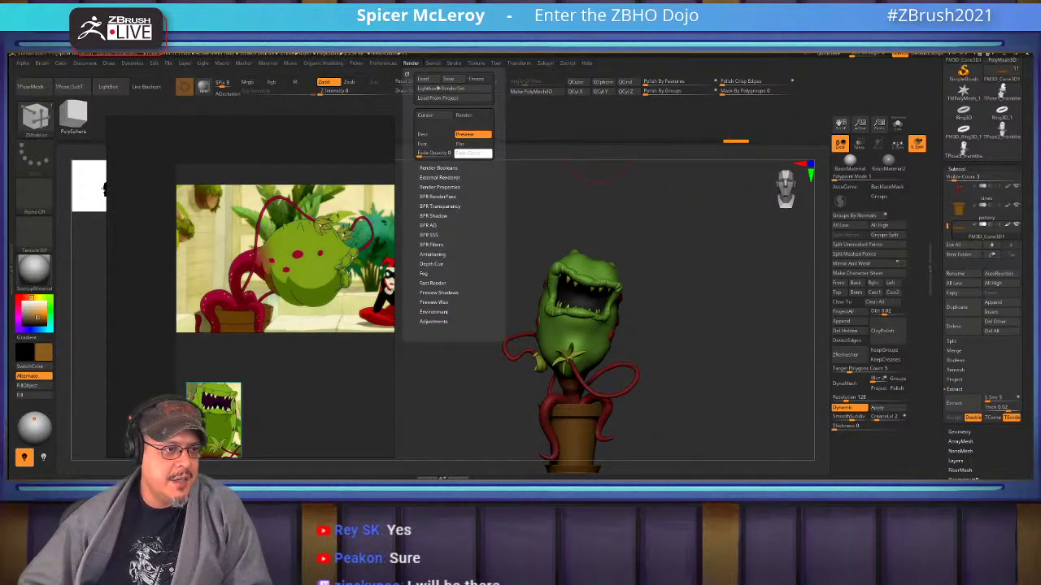
{"action": "left_click", "coordinate": [440, 187]}
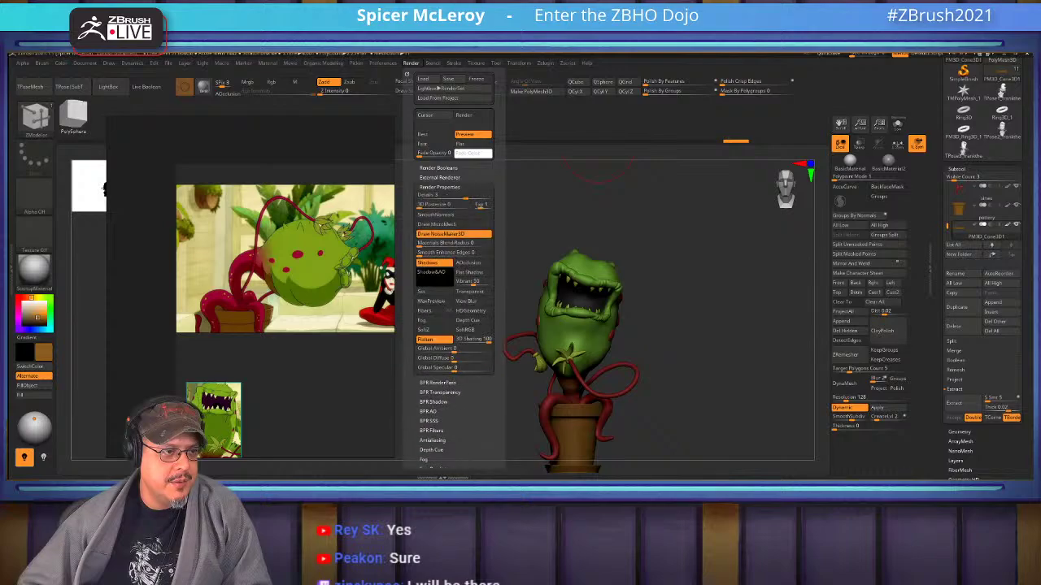
{"action": "left_click", "coordinate": [440, 177]}
{"action": "left_click", "coordinate": [443, 186]}
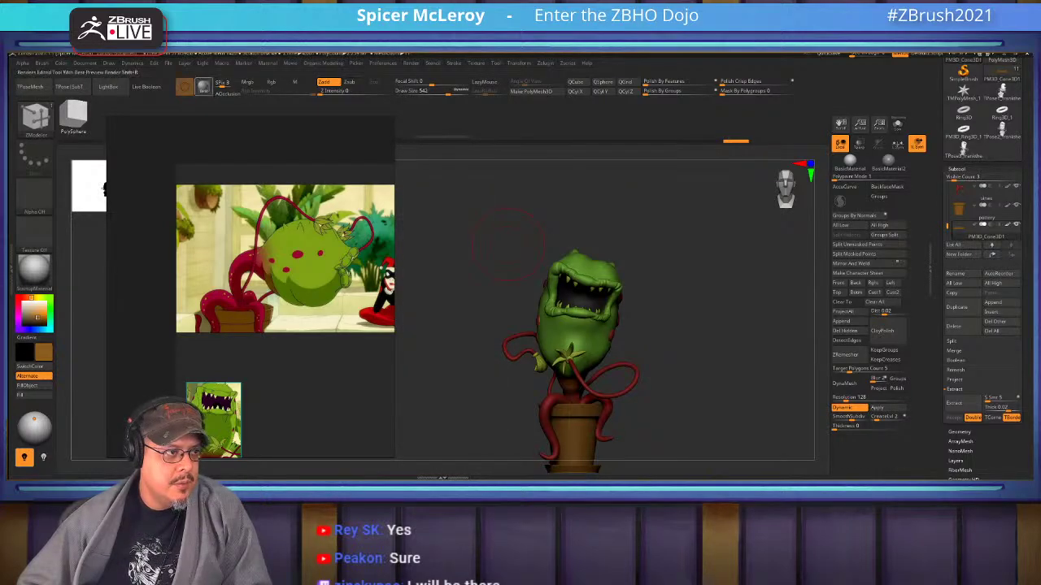
Launch KeyShot for the external render, switch back to ZBrush and inspect the pot and tentacles from several angles.
{"action": "key", "text": "shift"}
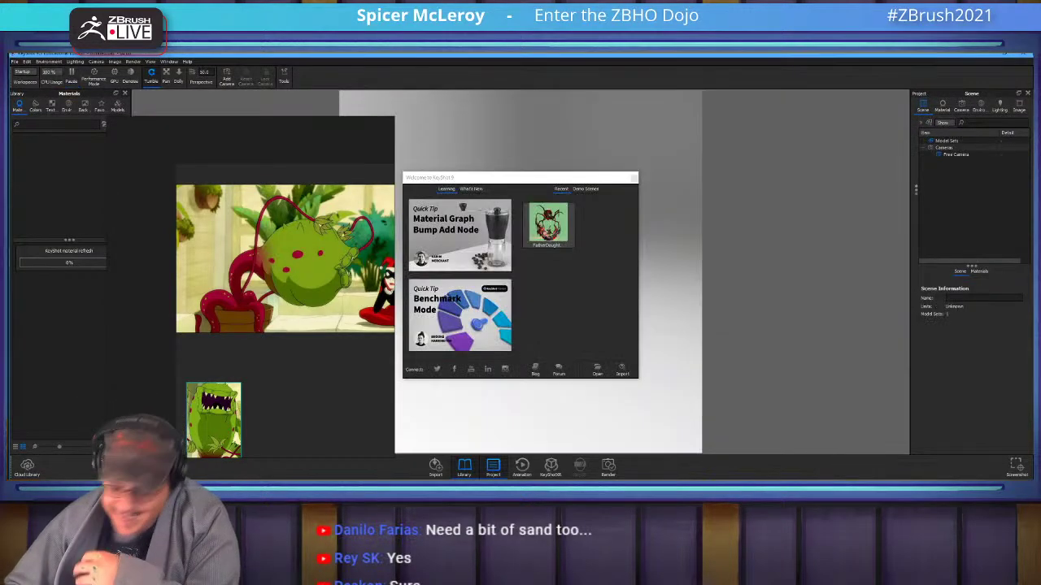
{"action": "key", "text": "alt+Tab"}
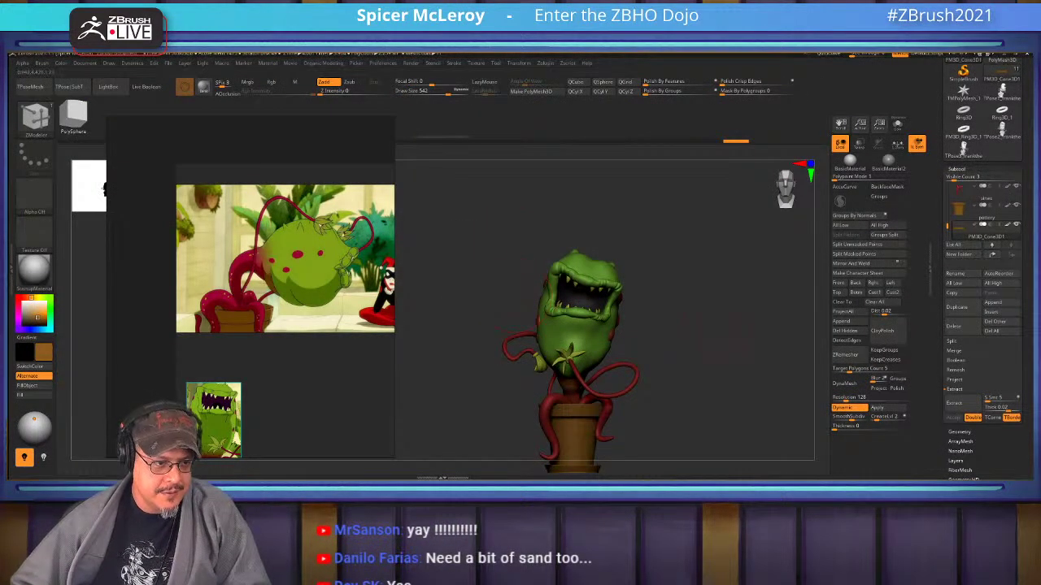
{"action": "mouse_move", "coordinate": [707, 317]}
{"action": "left_mouse_down"}
{"action": "mouse_move", "coordinate": [707, 391]}
{"action": "mouse_move", "coordinate": [703, 244]}
{"action": "mouse_move", "coordinate": [781, 252]}
{"action": "mouse_move", "coordinate": [706, 292]}
{"action": "left_mouse_up"}
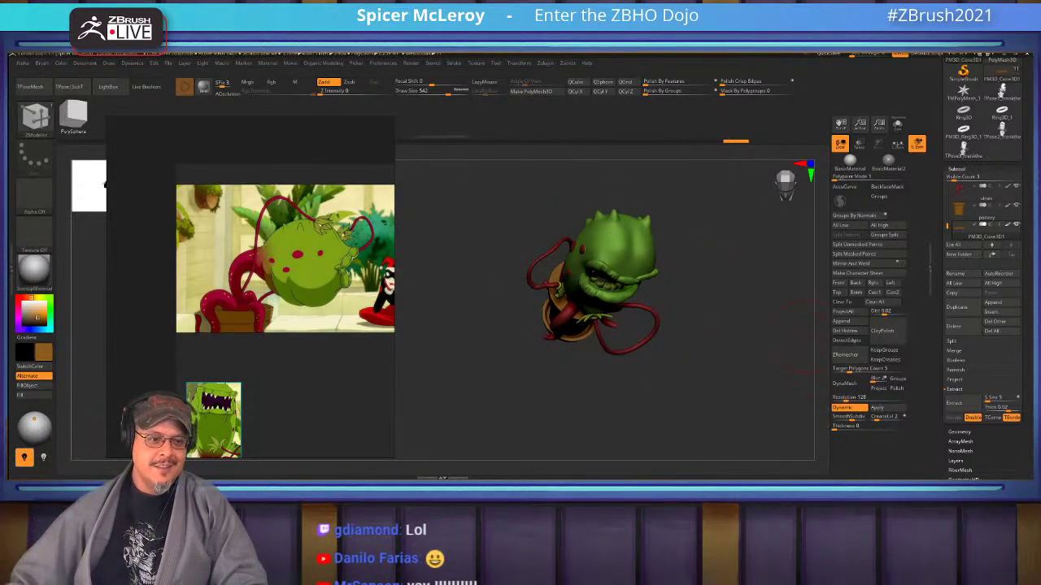
{"action": "left_click_drag", "start_coordinate": [809, 358], "coordinate": [720, 309]}
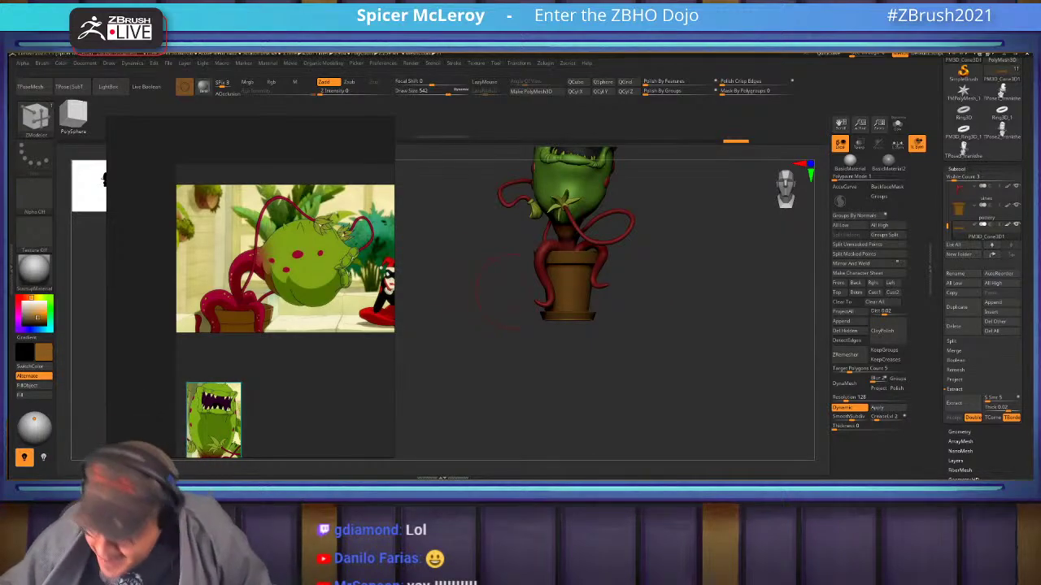
{"action": "left_click_drag", "start_coordinate": [644, 315], "coordinate": [699, 390]}
Make the pottery the active subtool and insert a Sphere3D subtool after it.
{"action": "left_click_drag", "start_coordinate": [732, 260], "coordinate": [707, 325], "text": "alt"}
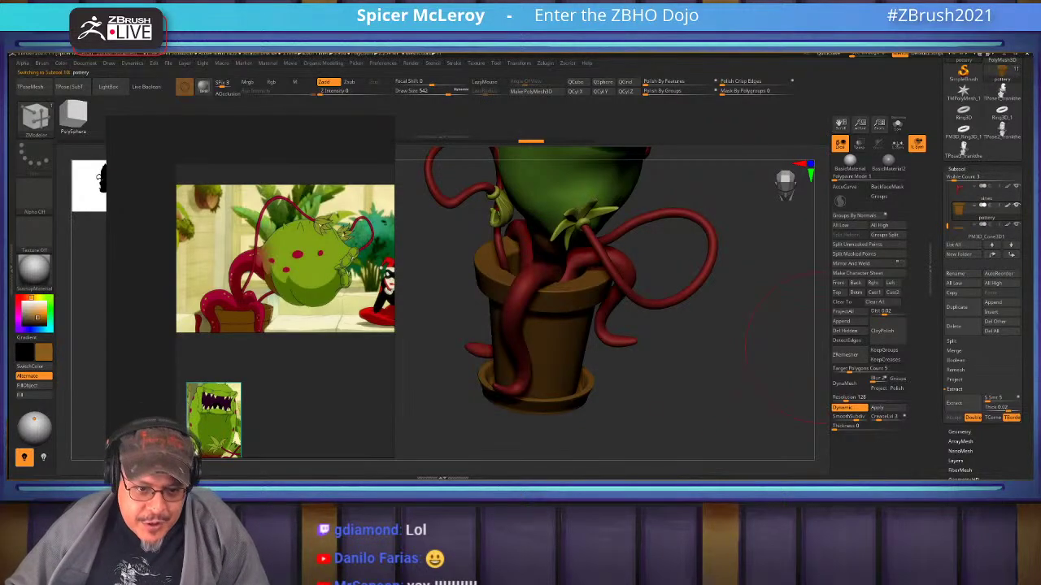
{"action": "left_click", "coordinate": [1001, 311]}
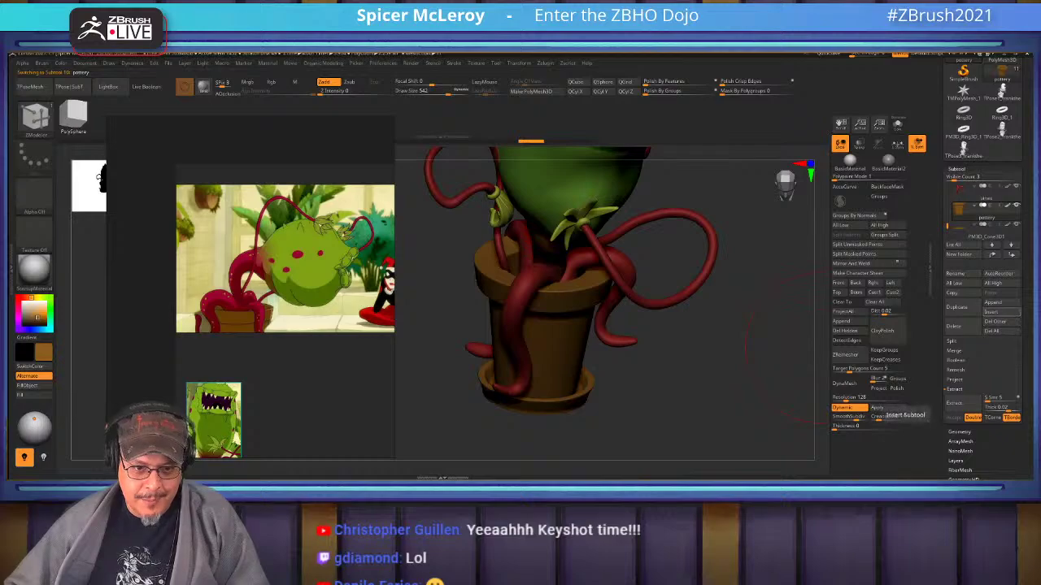
{"action": "left_click", "coordinate": [993, 311]}
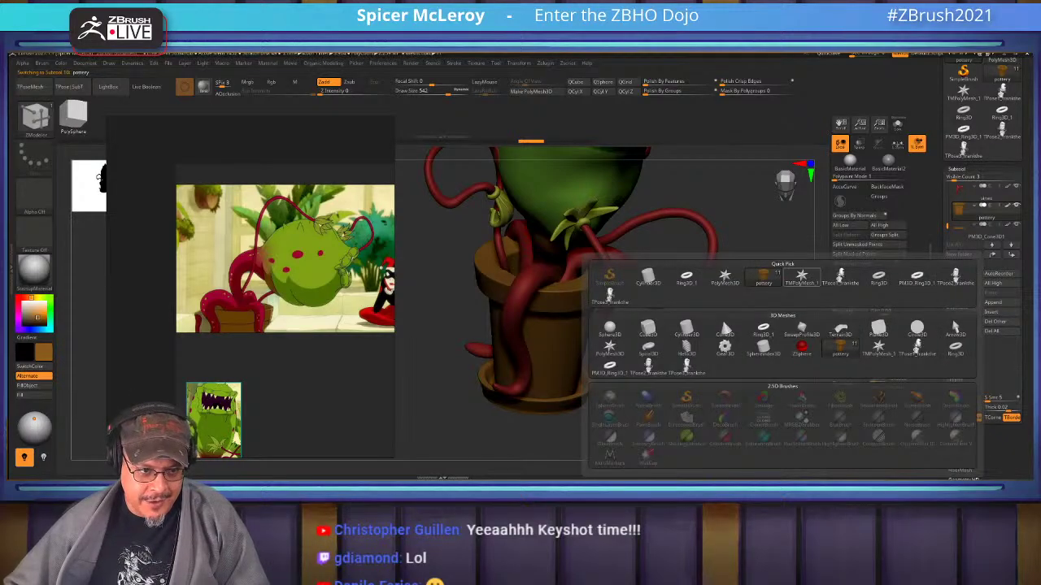
{"action": "left_click", "coordinate": [610, 329]}
Move the sphere down to the plant's base and shrink it to fit inside the pot's mouth.
{"action": "left_click_drag", "start_coordinate": [700, 341], "coordinate": [683, 366], "text": "alt"}
{"action": "left_click_drag", "start_coordinate": [683, 325], "coordinate": [764, 366], "text": "alt"}
{"action": "key", "text": "w"}
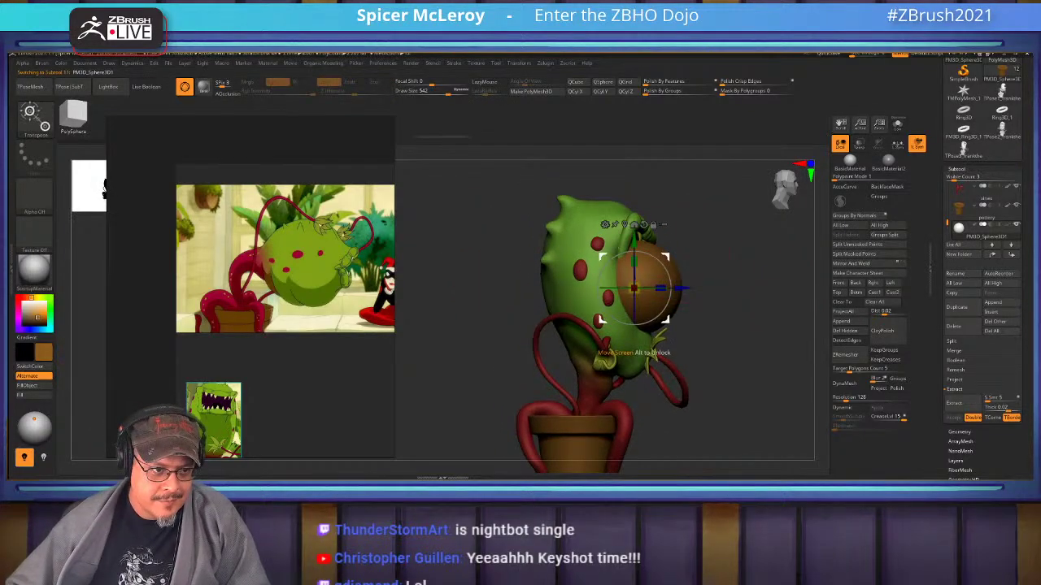
{"action": "left_click_drag", "start_coordinate": [666, 257], "coordinate": [609, 384]}
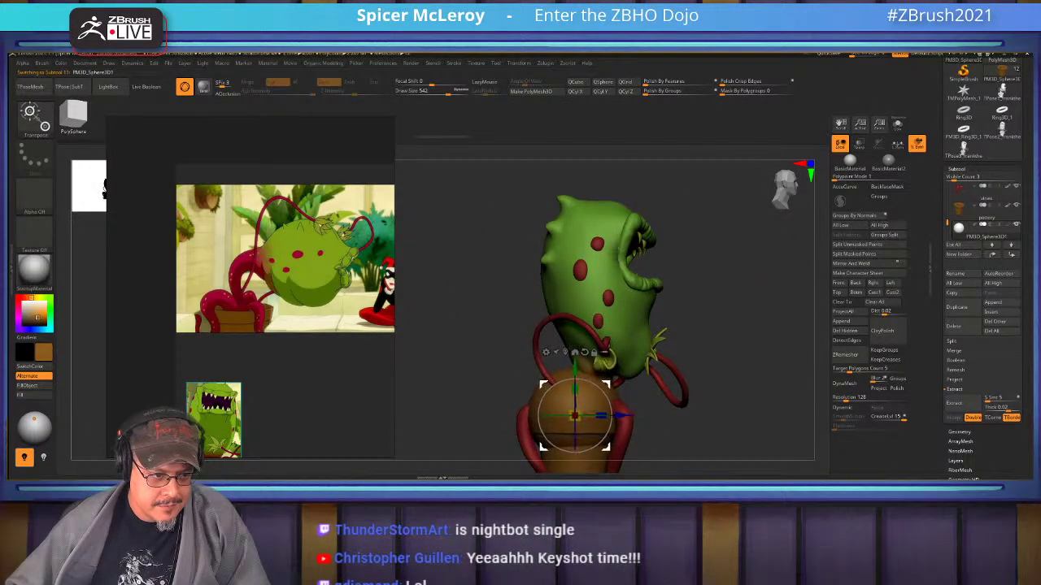
{"action": "left_click_drag", "start_coordinate": [576, 417], "coordinate": [567, 423]}
{"action": "key", "text": "q"}
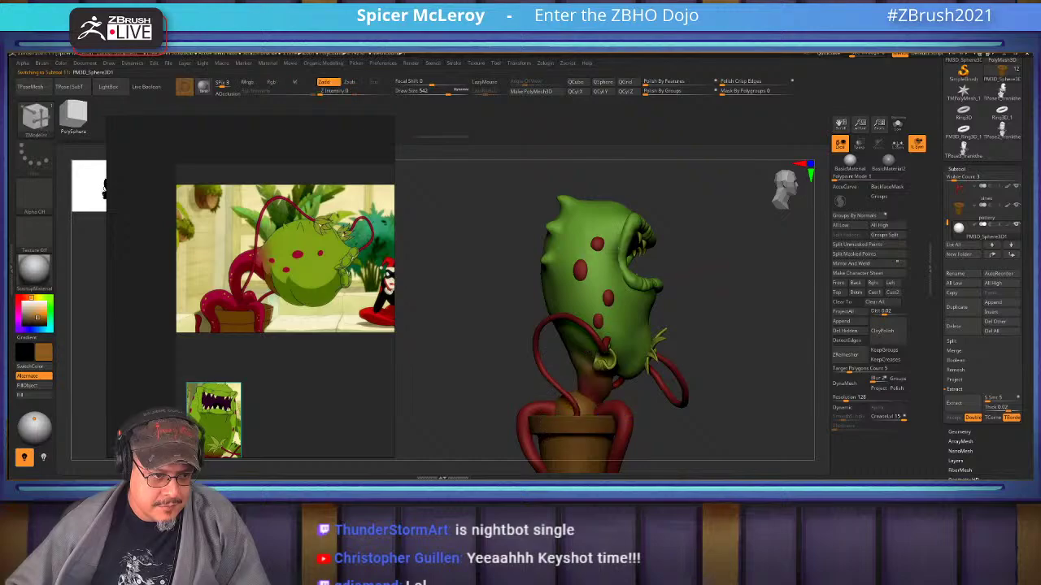
Lower the sphere further into the pot so it sits below the rim as soil, and choose a dark brown colour.
{"action": "left_click_drag", "start_coordinate": [456, 382], "coordinate": [602, 379]}
{"action": "mouse_move", "coordinate": [715, 390]}
{"action": "left_mouse_down", "text": "alt"}
{"action": "mouse_move", "coordinate": [719, 313]}
{"action": "mouse_move", "coordinate": [722, 419]}
{"action": "left_mouse_up", "text": "alt"}
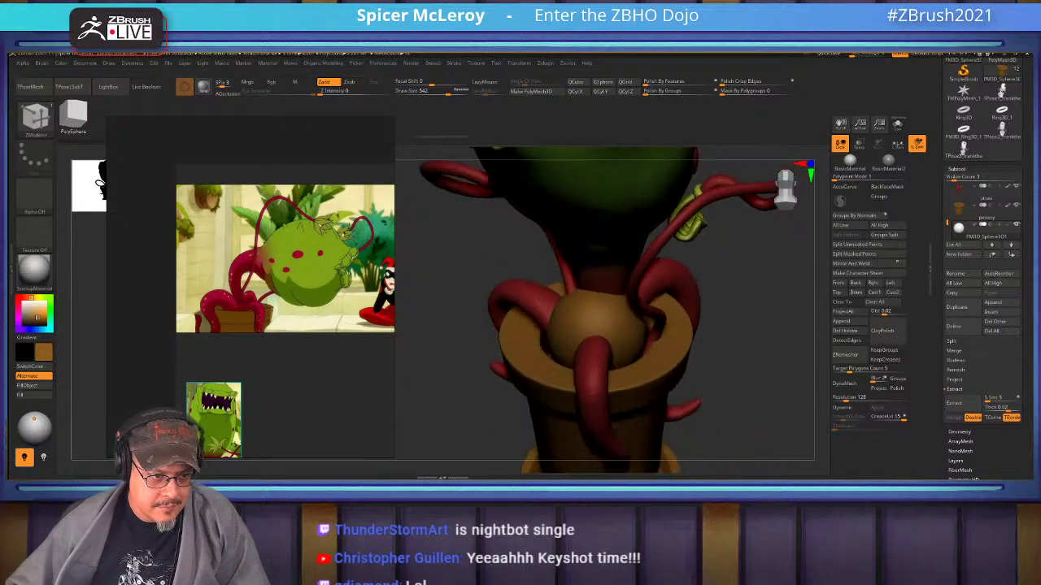
{"action": "key", "text": "w"}
{"action": "left_click_drag", "start_coordinate": [595, 296], "coordinate": [596, 327]}
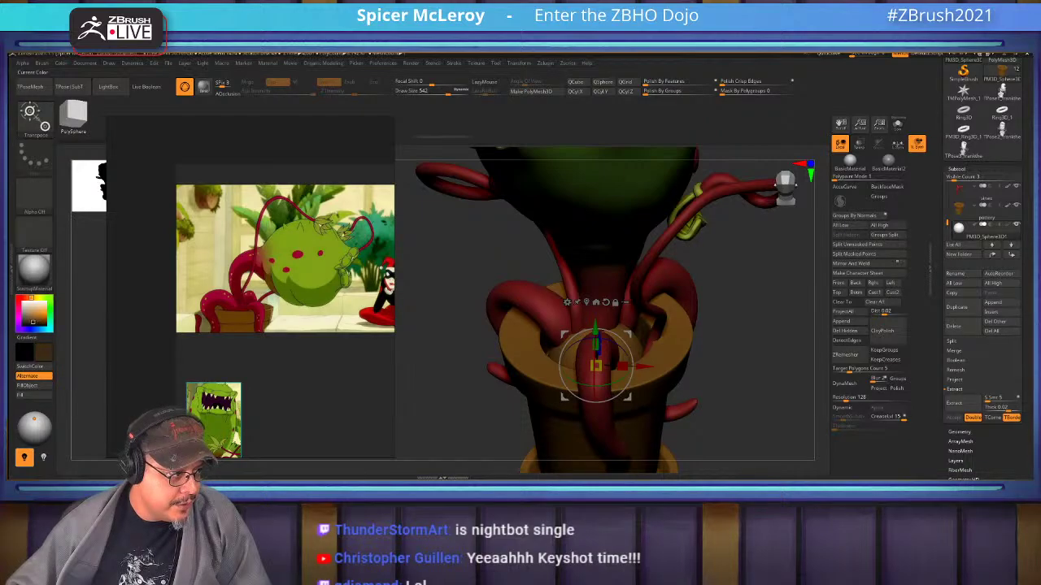
{"action": "key", "text": "q"}
Choose the ClayBuildup brush with a Spray stroke and move the reference images aside.
{"action": "mouse_move", "coordinate": [732, 358]}
{"action": "left_mouse_down"}
{"action": "mouse_move", "coordinate": [687, 367]}
{"action": "mouse_move", "coordinate": [679, 399]}
{"action": "mouse_move", "coordinate": [724, 406]}
{"action": "mouse_move", "coordinate": [736, 332]}
{"action": "left_mouse_up"}
{"action": "key", "text": "b"}
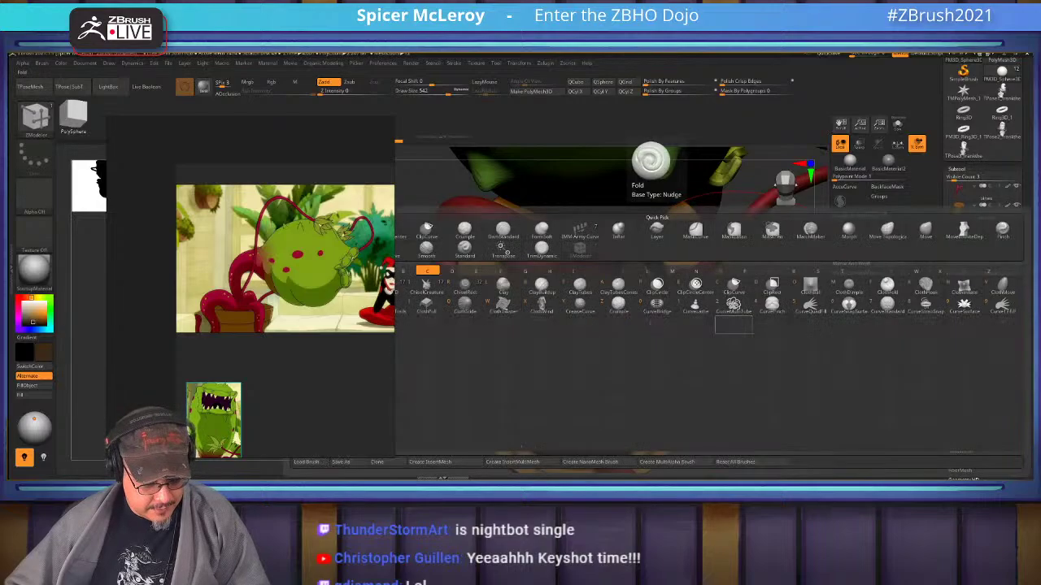
{"action": "key", "text": "c"}
{"action": "key", "text": "b"}
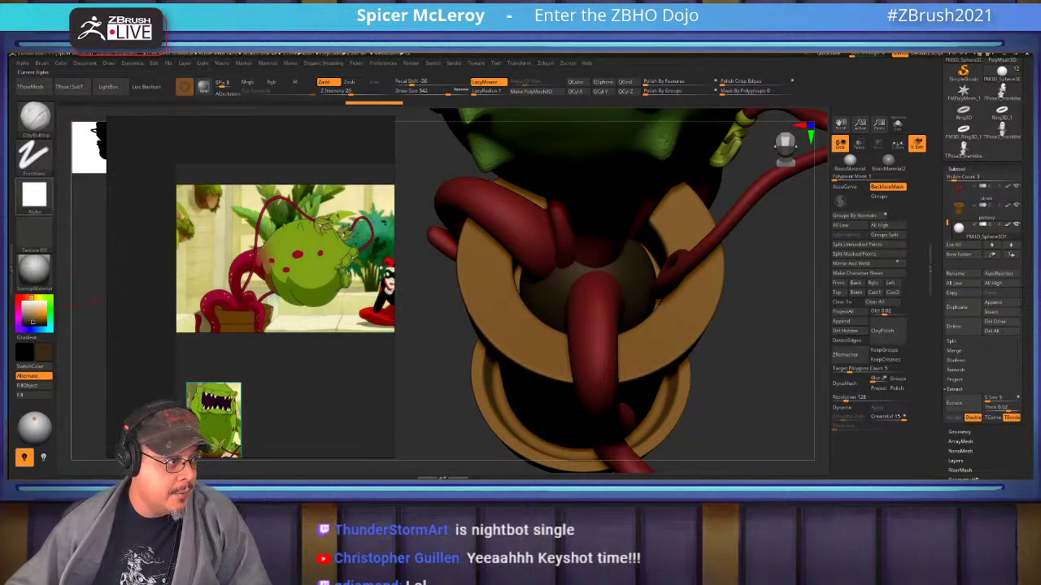
{"action": "left_click", "coordinate": [35, 157]}
{"action": "mouse_move", "coordinate": [146, 171]}
{"action": "right_mouse_down"}
{"action": "mouse_move", "coordinate": [640, 187]}
{"action": "mouse_move", "coordinate": [734, 180]}
{"action": "right_mouse_up"}
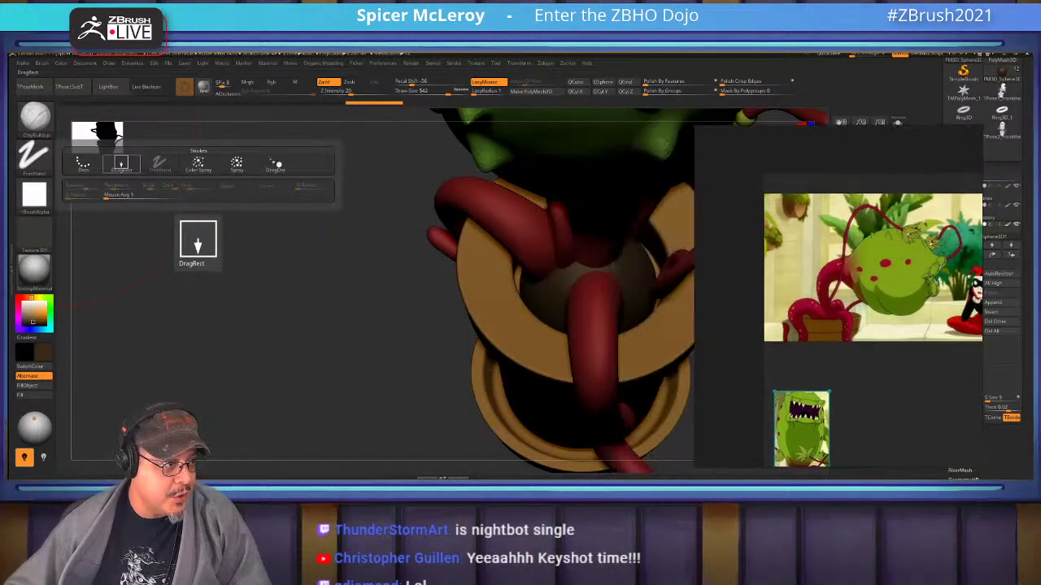
{"action": "left_click", "coordinate": [237, 164]}
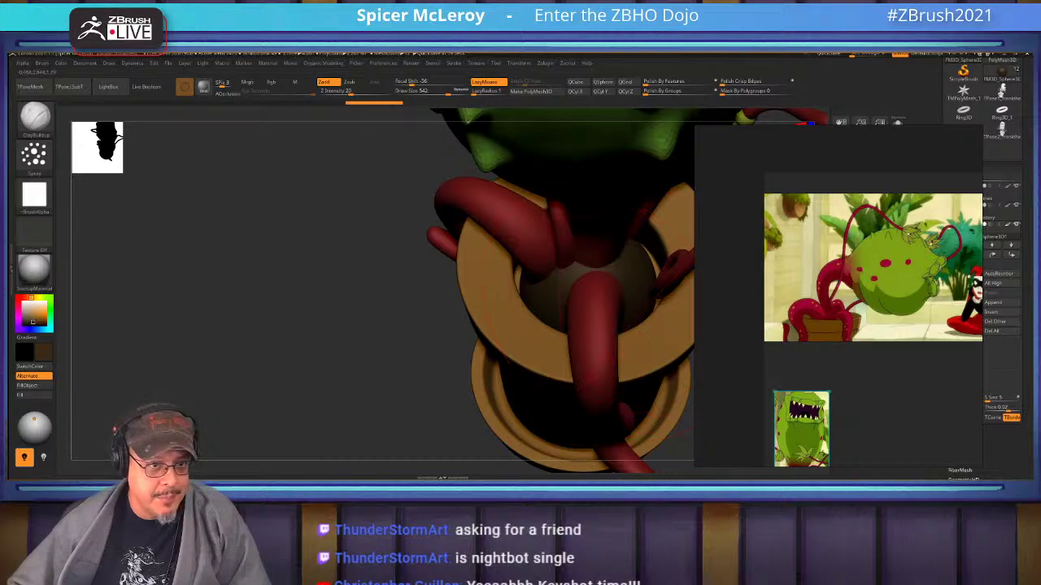
Isolate the soil sphere, put the reference images back and DynaMesh the sphere at resolution 256.
{"action": "left_click", "coordinate": [898, 121]}
{"action": "right_click_drag", "start_coordinate": [732, 267], "coordinate": [141, 266]}
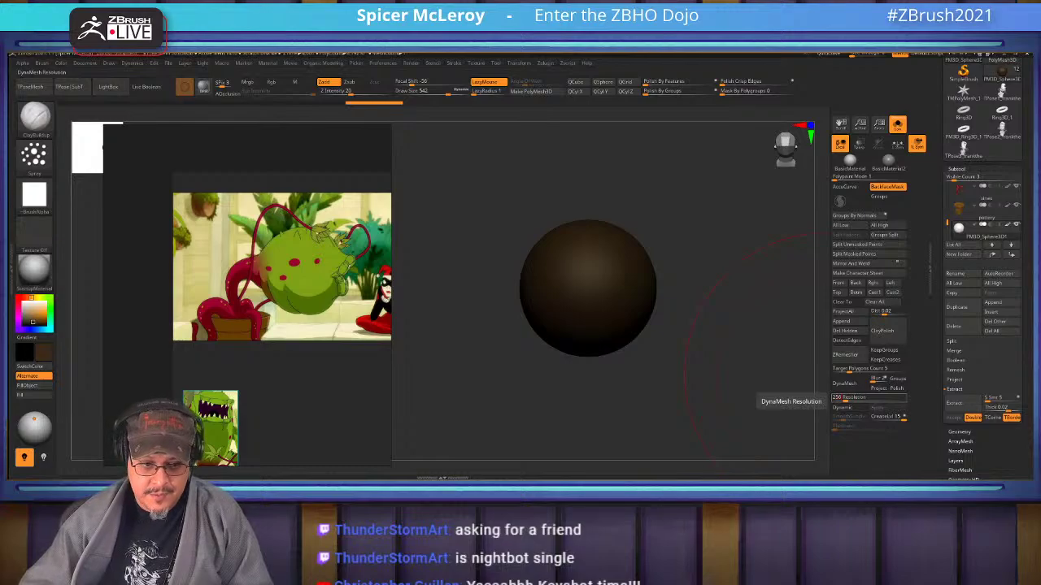
{"action": "left_click", "coordinate": [843, 383]}
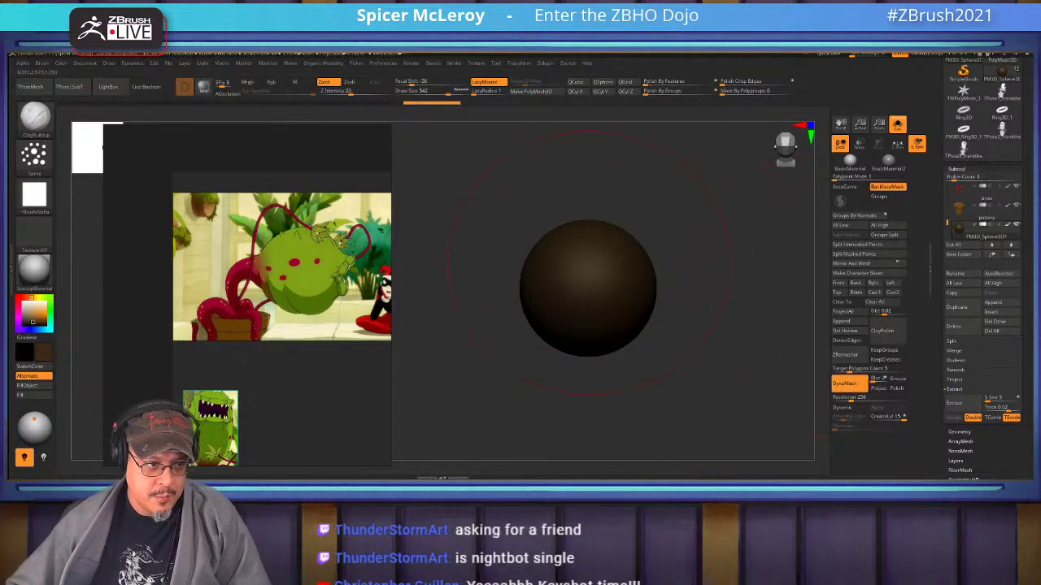
Reduce the brush size and spray rough clay lumps over the upper part of the soil sphere.
{"action": "key", "text": "s"}
{"action": "mouse_move", "coordinate": [571, 266]}
{"action": "left_mouse_down"}
{"action": "mouse_move", "coordinate": [554, 266]}
{"action": "mouse_move", "coordinate": [600, 295]}
{"action": "mouse_move", "coordinate": [568, 240]}
{"action": "mouse_move", "coordinate": [547, 293]}
{"action": "left_mouse_up"}
{"action": "mouse_move", "coordinate": [547, 293]}
{"action": "right_mouse_down", "text": "alt"}
{"action": "mouse_move", "coordinate": [566, 298]}
{"action": "mouse_move", "coordinate": [574, 325]}
{"action": "right_mouse_up", "text": "alt"}
{"action": "left_click_drag", "start_coordinate": [600, 339], "coordinate": [635, 317]}
{"action": "mouse_move", "coordinate": [612, 317]}
{"action": "right_mouse_down"}
{"action": "mouse_move", "coordinate": [675, 313]}
{"action": "mouse_move", "coordinate": [626, 350]}
{"action": "mouse_move", "coordinate": [626, 370]}
{"action": "right_mouse_up"}
{"action": "left_click_drag", "start_coordinate": [797, 236], "coordinate": [747, 272]}
{"action": "right_click_drag", "start_coordinate": [635, 358], "coordinate": [551, 399]}
{"action": "mouse_move", "coordinate": [683, 248]}
{"action": "left_mouse_down"}
{"action": "mouse_move", "coordinate": [701, 280]}
{"action": "mouse_move", "coordinate": [676, 229]}
{"action": "left_mouse_up"}
{"action": "right_click_drag", "start_coordinate": [593, 358], "coordinate": [678, 341]}
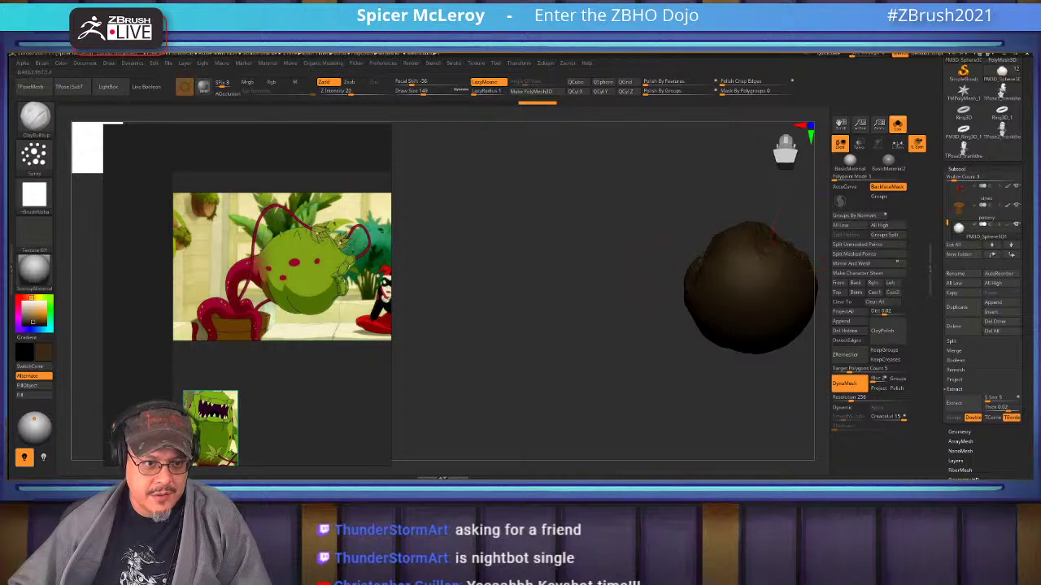
Switch the colour to white and spray more rough clay texture around the soil ball's front and sides.
{"action": "left_click", "coordinate": [20, 301]}
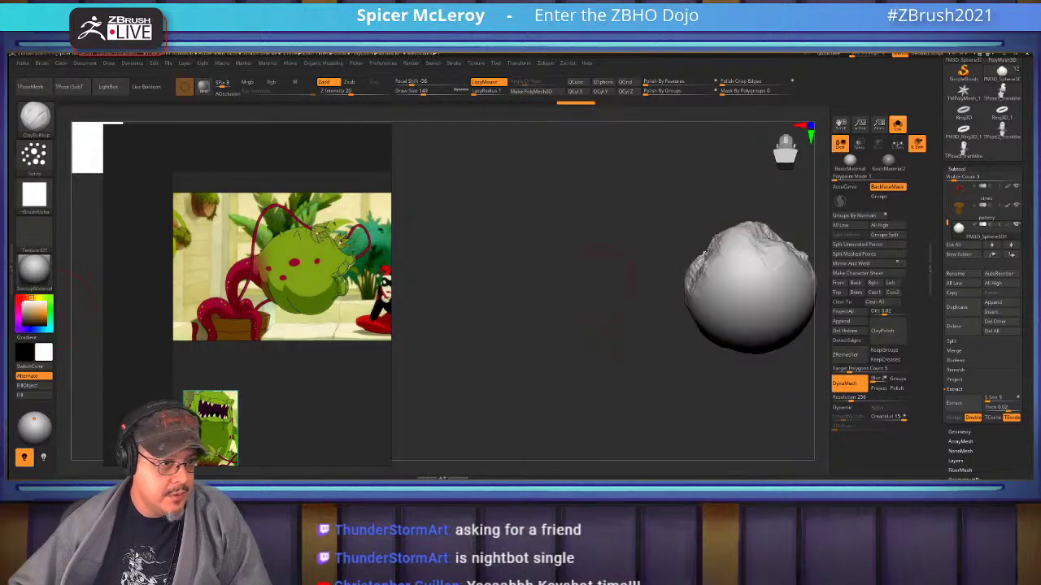
{"action": "right_click_drag", "start_coordinate": [622, 281], "coordinate": [560, 309]}
{"action": "left_click_drag", "start_coordinate": [538, 289], "coordinate": [563, 313]}
{"action": "left_click_drag", "start_coordinate": [574, 294], "coordinate": [579, 311]}
{"action": "mouse_move", "coordinate": [536, 313]}
{"action": "right_mouse_down"}
{"action": "mouse_move", "coordinate": [500, 333]}
{"action": "mouse_move", "coordinate": [597, 293]}
{"action": "right_mouse_up"}
{"action": "left_click_drag", "start_coordinate": [598, 284], "coordinate": [565, 297]}
{"action": "right_click_drag", "start_coordinate": [493, 319], "coordinate": [404, 267]}
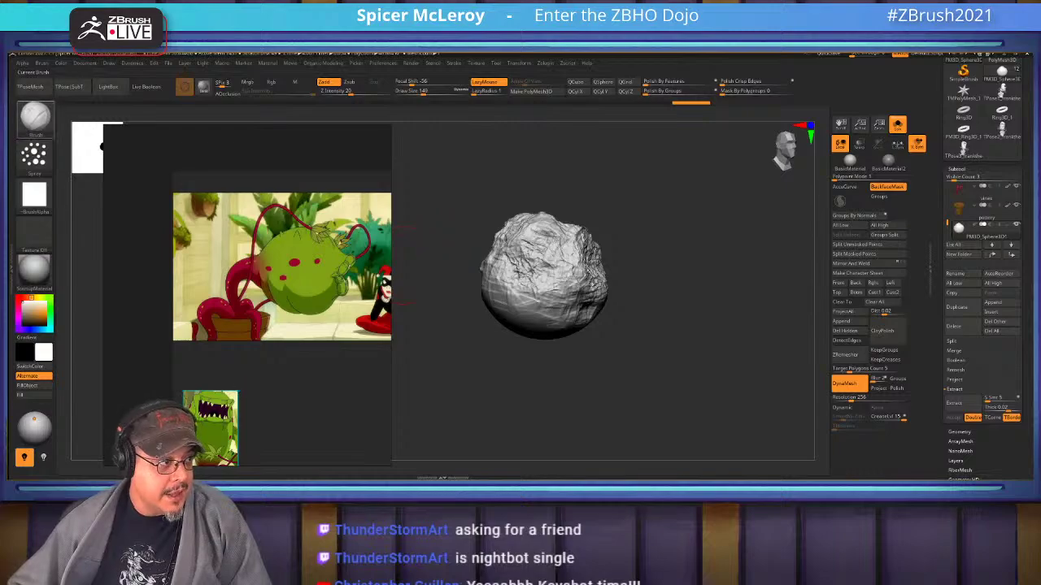
Extend the sprayed clay clumps across the remaining side and top of the soil ball.
{"action": "right_click_drag", "start_coordinate": [616, 186], "coordinate": [579, 240]}
{"action": "left_click_drag", "start_coordinate": [561, 248], "coordinate": [549, 281]}
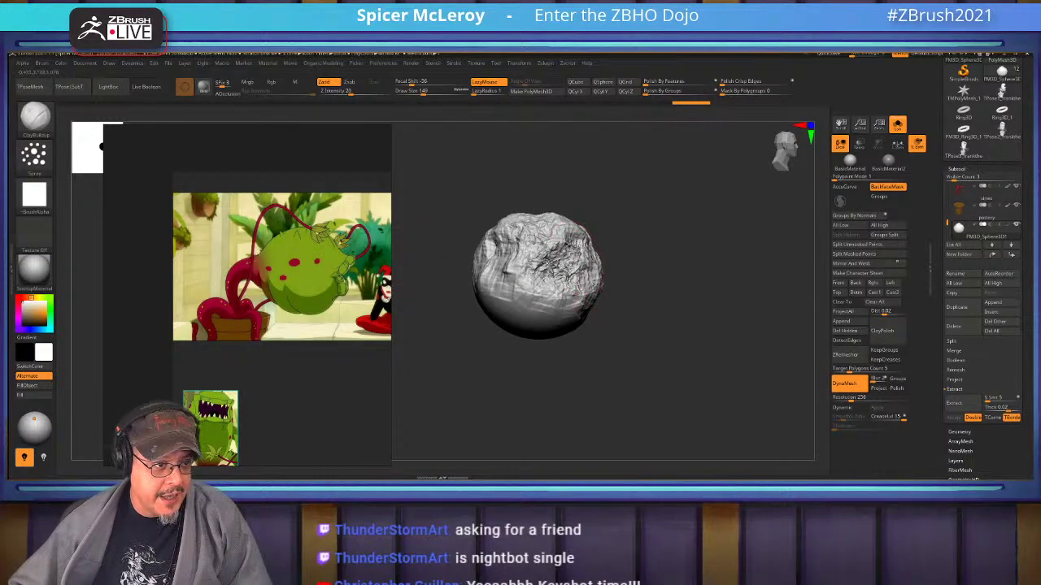
{"action": "left_click_drag", "start_coordinate": [537, 236], "coordinate": [506, 242]}
{"action": "right_click_drag", "start_coordinate": [570, 269], "coordinate": [525, 215]}
{"action": "mouse_move", "coordinate": [492, 232]}
{"action": "left_mouse_down"}
{"action": "mouse_move", "coordinate": [525, 234]}
{"action": "mouse_move", "coordinate": [504, 207]}
{"action": "mouse_move", "coordinate": [545, 226]}
{"action": "mouse_move", "coordinate": [496, 197]}
{"action": "left_mouse_up"}
Undo the smoothing stroke on top of the soil ball, apply ClayPolish and smooth the rough lumps.
{"action": "left_click_drag", "start_coordinate": [419, 203], "coordinate": [443, 261]}
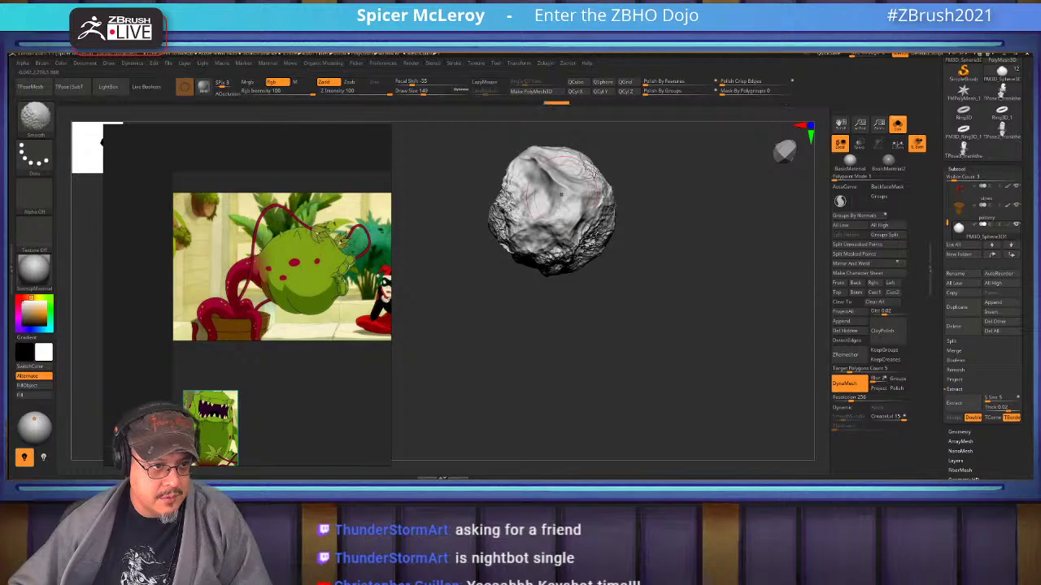
{"action": "key", "text": "ctrl+z"}
{"action": "mouse_move", "coordinate": [667, 228]}
{"action": "left_mouse_down", "text": "alt"}
{"action": "mouse_move", "coordinate": [691, 349]}
{"action": "mouse_move", "coordinate": [715, 344]}
{"action": "mouse_move", "coordinate": [706, 244]}
{"action": "left_mouse_up", "text": "alt"}
{"action": "left_click", "coordinate": [885, 331]}
{"action": "left_click_drag", "start_coordinate": [589, 365], "coordinate": [524, 345], "text": "shift"}
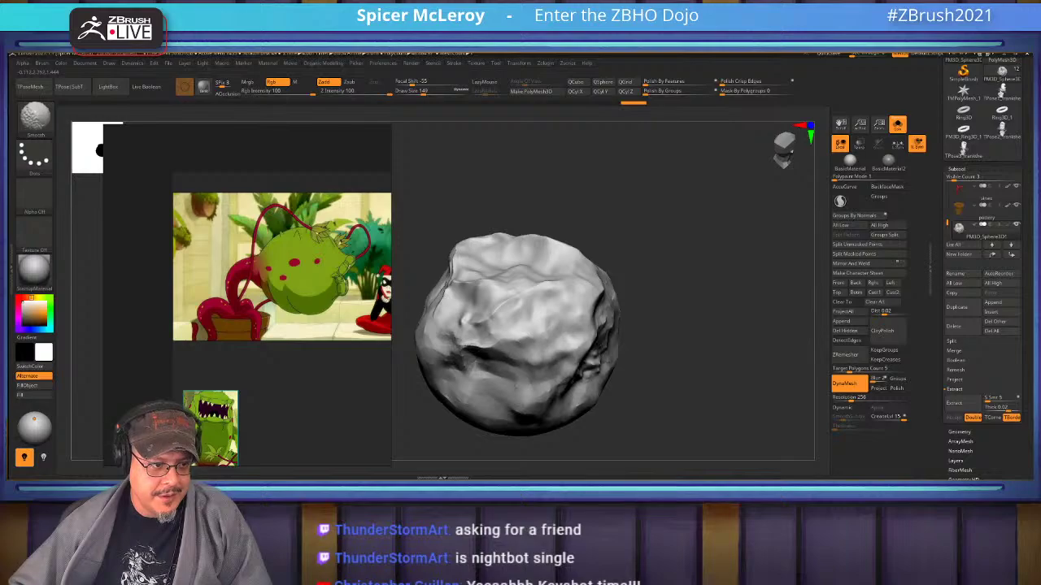
Add more ClayBuildup lumps to the soil ball and soften them on its side and top.
{"action": "left_click_drag", "start_coordinate": [705, 341], "coordinate": [682, 280]}
{"action": "key", "text": "b"}
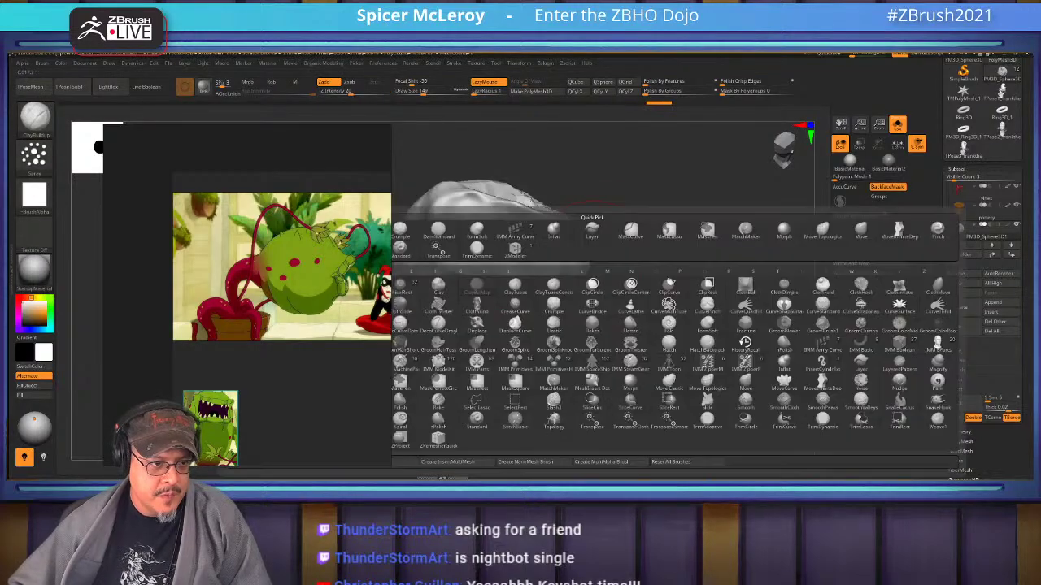
{"action": "key", "text": "c"}
{"action": "key", "text": "b"}
{"action": "mouse_move", "coordinate": [455, 236]}
{"action": "left_mouse_down"}
{"action": "mouse_move", "coordinate": [539, 253]}
{"action": "mouse_move", "coordinate": [520, 231]}
{"action": "mouse_move", "coordinate": [549, 212]}
{"action": "mouse_move", "coordinate": [513, 236]}
{"action": "left_mouse_up"}
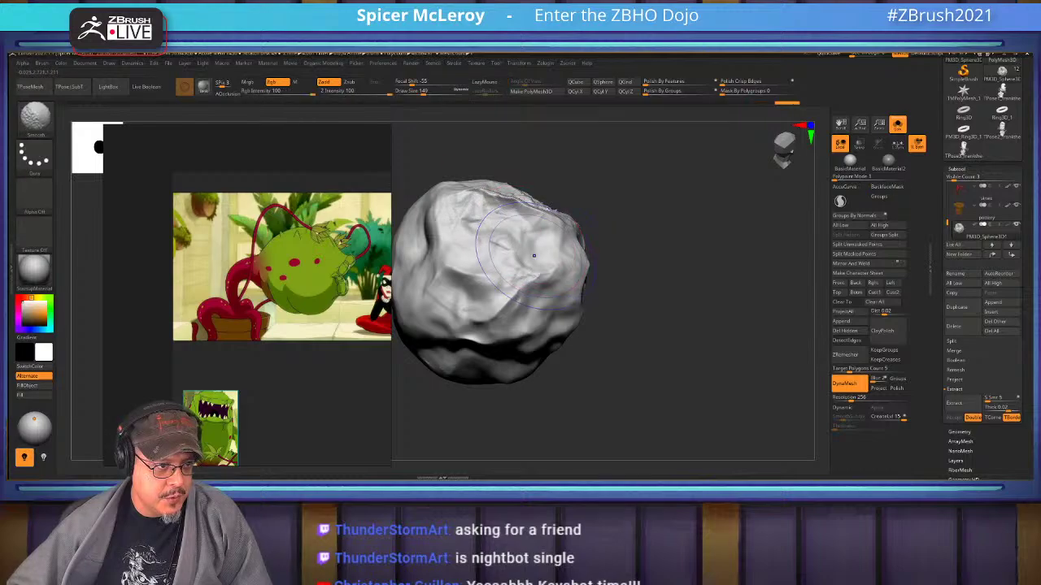
{"action": "left_click_drag", "start_coordinate": [683, 261], "coordinate": [642, 317]}
{"action": "mouse_move", "coordinate": [521, 163]}
{"action": "left_mouse_down"}
{"action": "mouse_move", "coordinate": [581, 155]}
{"action": "mouse_move", "coordinate": [586, 183]}
{"action": "left_mouse_up"}
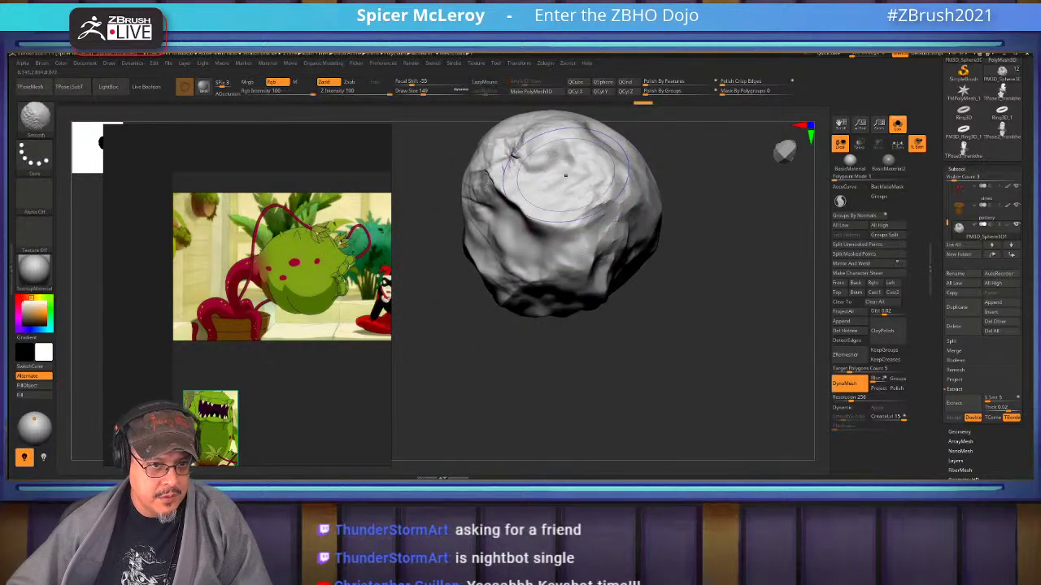
Smooth the harsh creases across the soil ball's top and front.
{"action": "left_click_drag", "start_coordinate": [692, 244], "coordinate": [681, 308], "text": "alt"}
{"action": "mouse_move", "coordinate": [516, 246]}
{"action": "left_mouse_down", "text": "shift"}
{"action": "mouse_move", "coordinate": [505, 228]}
{"action": "mouse_move", "coordinate": [541, 251]}
{"action": "mouse_move", "coordinate": [573, 244]}
{"action": "left_mouse_up", "text": "shift"}
{"action": "mouse_move", "coordinate": [561, 244]}
{"action": "left_mouse_down", "text": "shift"}
{"action": "mouse_move", "coordinate": [548, 249]}
{"action": "mouse_move", "coordinate": [569, 236]}
{"action": "left_mouse_up", "text": "shift"}
{"action": "left_click_drag", "start_coordinate": [691, 252], "coordinate": [643, 317]}
{"action": "left_click_drag", "start_coordinate": [534, 317], "coordinate": [520, 307], "text": "shift"}
{"action": "left_click_drag", "start_coordinate": [683, 325], "coordinate": [700, 253], "text": "alt"}
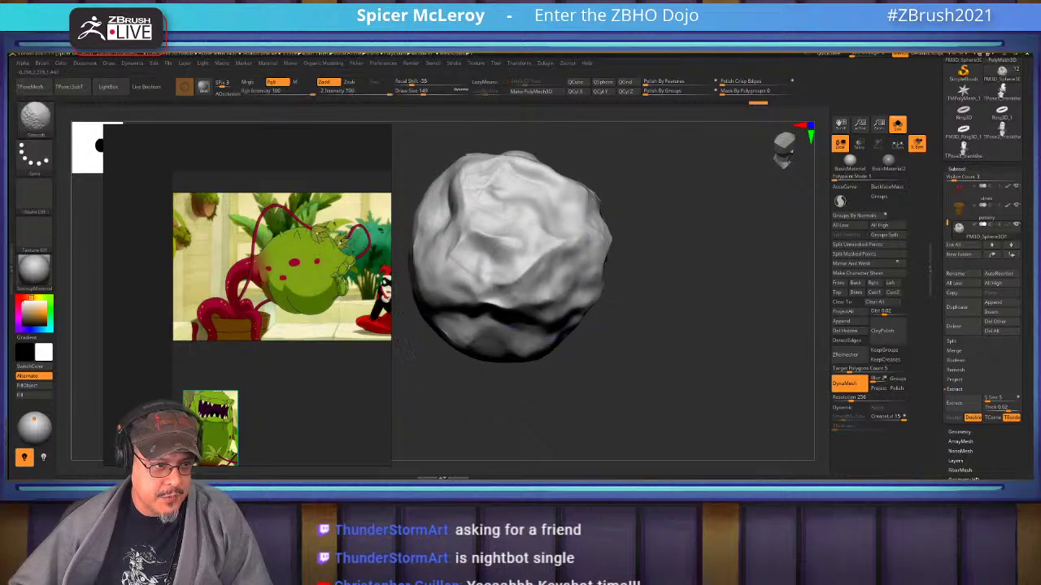
Build up extra clumps on the soil ball's side and blend them with light smoothing.
{"action": "mouse_move", "coordinate": [467, 248]}
{"action": "left_mouse_down"}
{"action": "mouse_move", "coordinate": [504, 264]}
{"action": "mouse_move", "coordinate": [488, 252]}
{"action": "left_mouse_up"}
{"action": "mouse_move", "coordinate": [692, 268]}
{"action": "left_mouse_down", "text": "alt"}
{"action": "mouse_move", "coordinate": [743, 305]}
{"action": "mouse_move", "coordinate": [667, 277]}
{"action": "left_mouse_up", "text": "alt"}
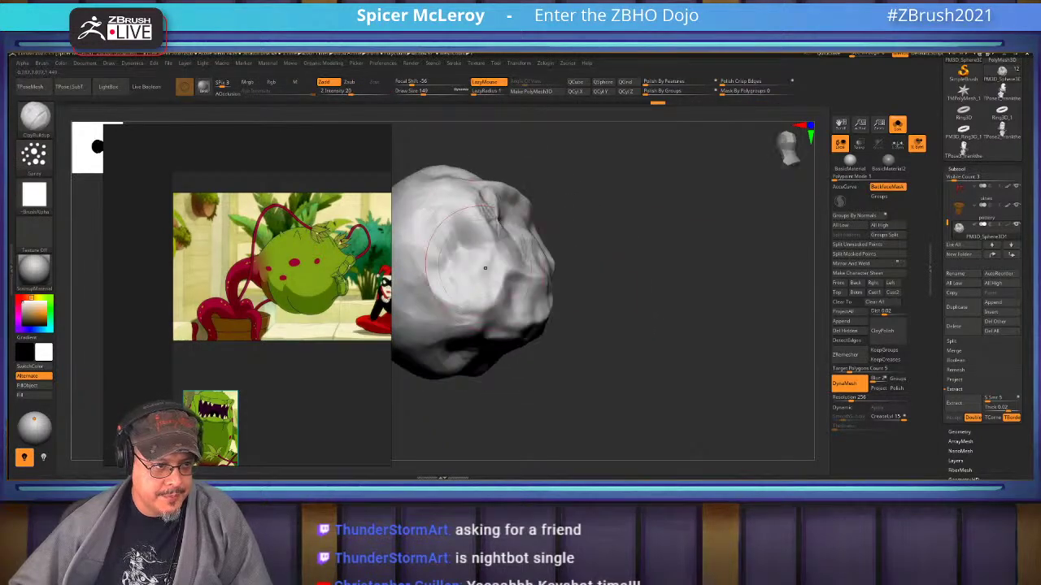
{"action": "left_click_drag", "start_coordinate": [415, 236], "coordinate": [437, 276]}
{"action": "left_click_drag", "start_coordinate": [451, 199], "coordinate": [423, 301]}
{"action": "left_click_drag", "start_coordinate": [431, 244], "coordinate": [455, 273], "text": "shift"}
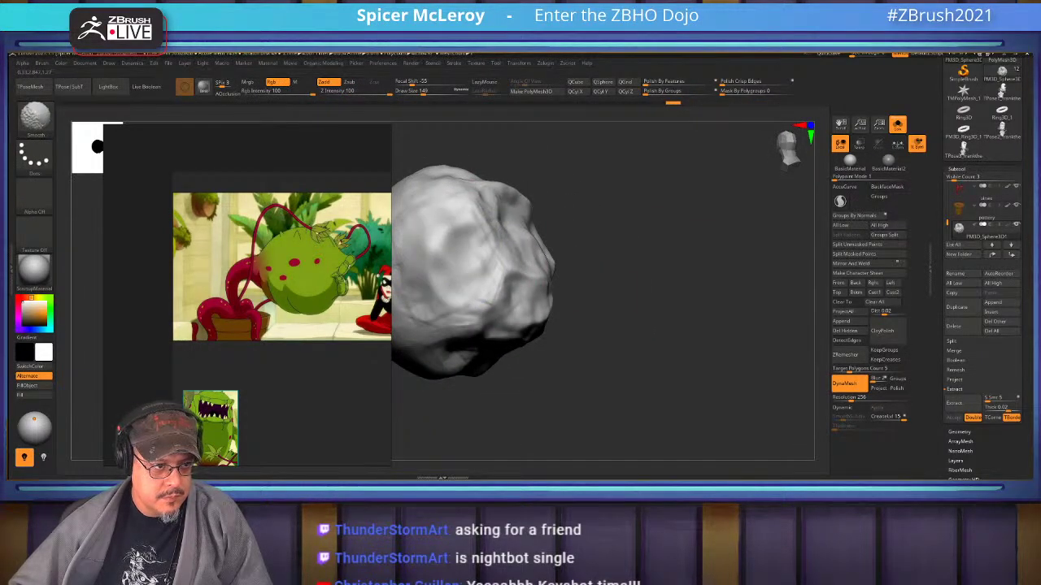
Turn on the soil ball's dark brown polypaint, leave Solo mode and frame the whole potted plant.
{"action": "left_click", "coordinate": [1007, 225], "text": "shift"}
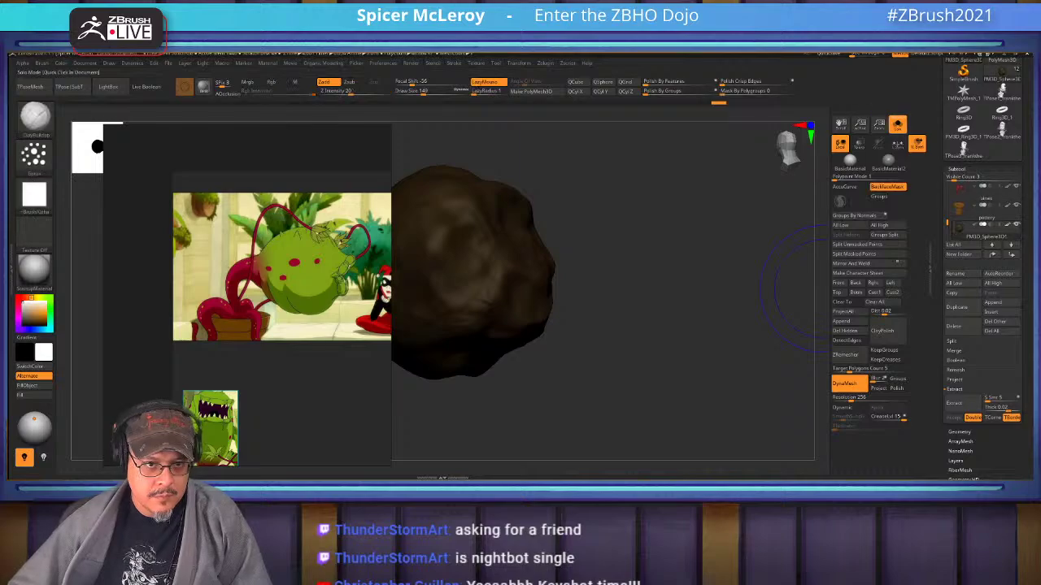
{"action": "left_click", "coordinate": [898, 125]}
{"action": "left_click_drag", "start_coordinate": [756, 305], "coordinate": [772, 334]}
{"action": "key", "text": "f"}
{"action": "left_click_drag", "start_coordinate": [699, 300], "coordinate": [720, 337]}
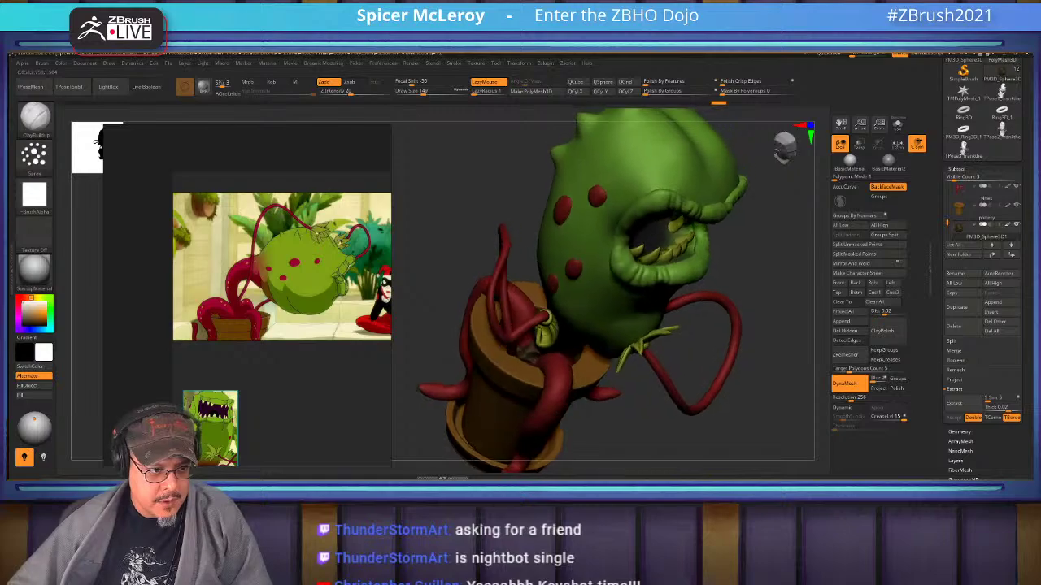
Enlarge the soil ball inside the pot with the gizmo and check its fit around the tentacles.
{"action": "key", "text": "w"}
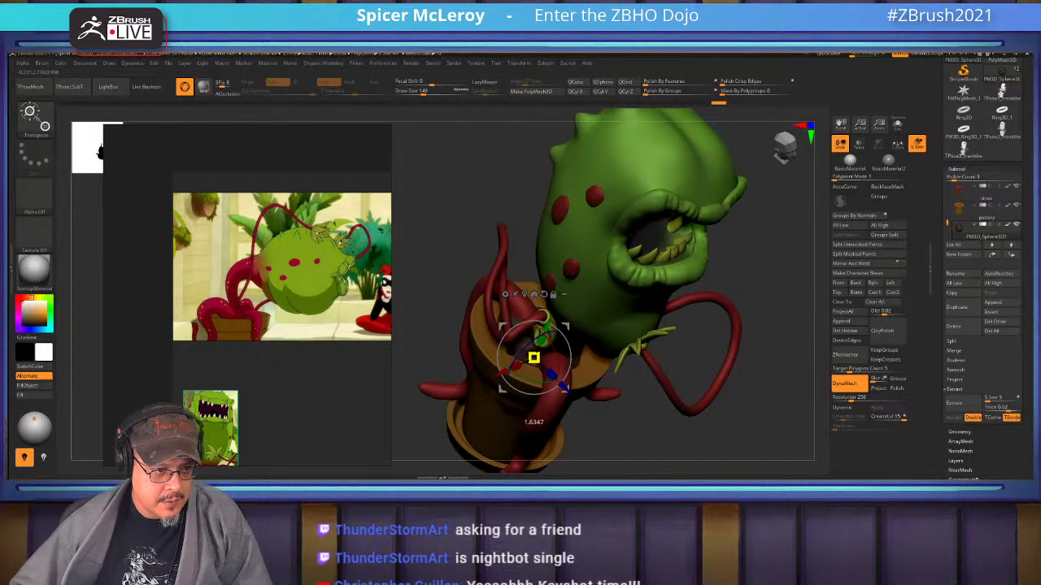
{"action": "left_click_drag", "start_coordinate": [561, 350], "coordinate": [557, 351]}
{"action": "left_click_drag", "start_coordinate": [683, 349], "coordinate": [618, 325]}
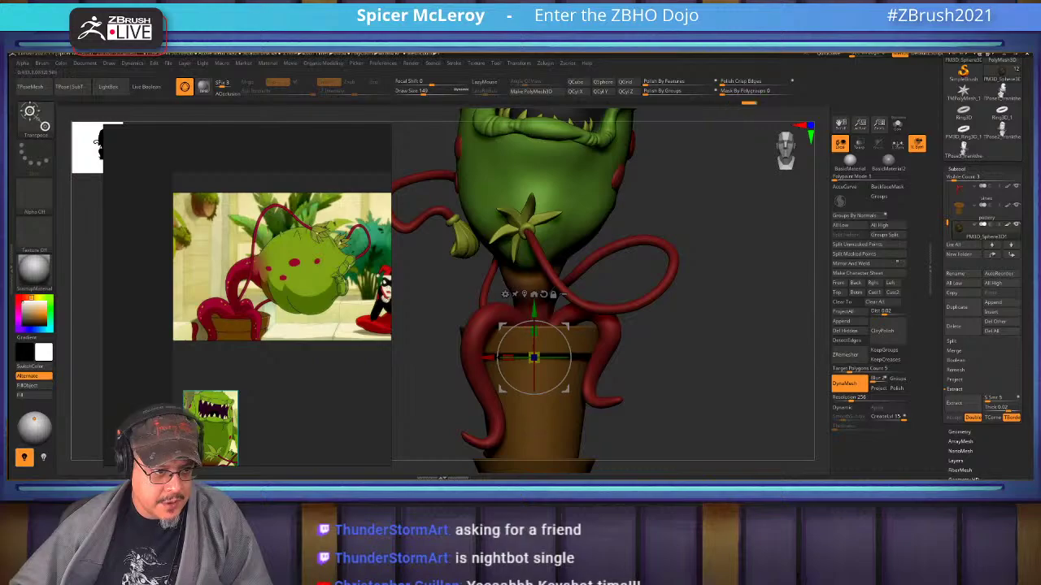
{"action": "left_click_drag", "start_coordinate": [700, 325], "coordinate": [626, 447]}
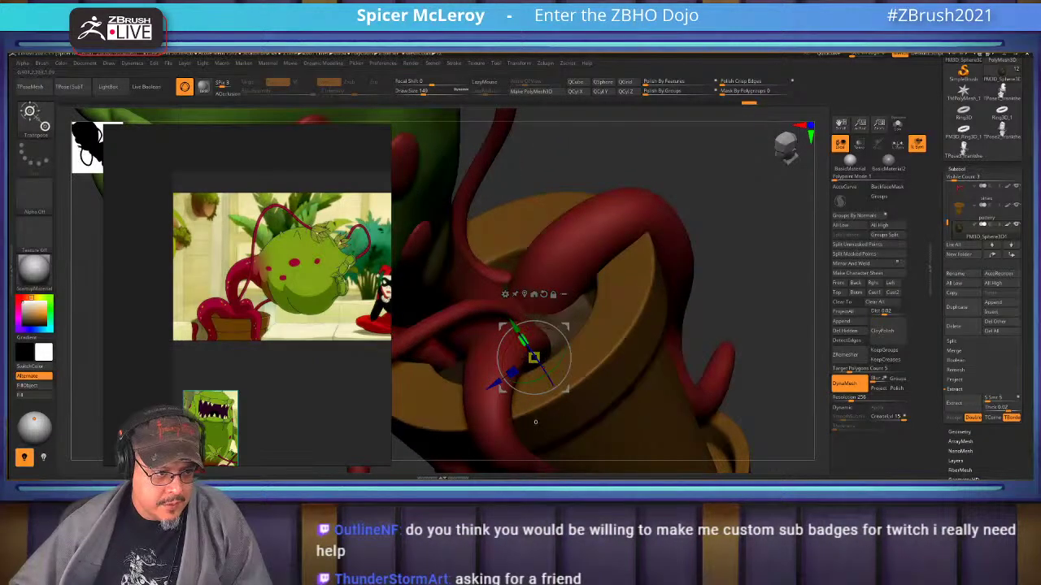
Pull the base of the arms subtool down into the soil inside the pot with an enlarged Move brush.
{"action": "key", "text": "q"}
{"action": "mouse_move", "coordinate": [732, 228]}
{"action": "left_mouse_down"}
{"action": "mouse_move", "coordinate": [716, 301]}
{"action": "mouse_move", "coordinate": [687, 327]}
{"action": "mouse_move", "coordinate": [744, 196]}
{"action": "mouse_move", "coordinate": [789, 264]}
{"action": "left_mouse_up"}
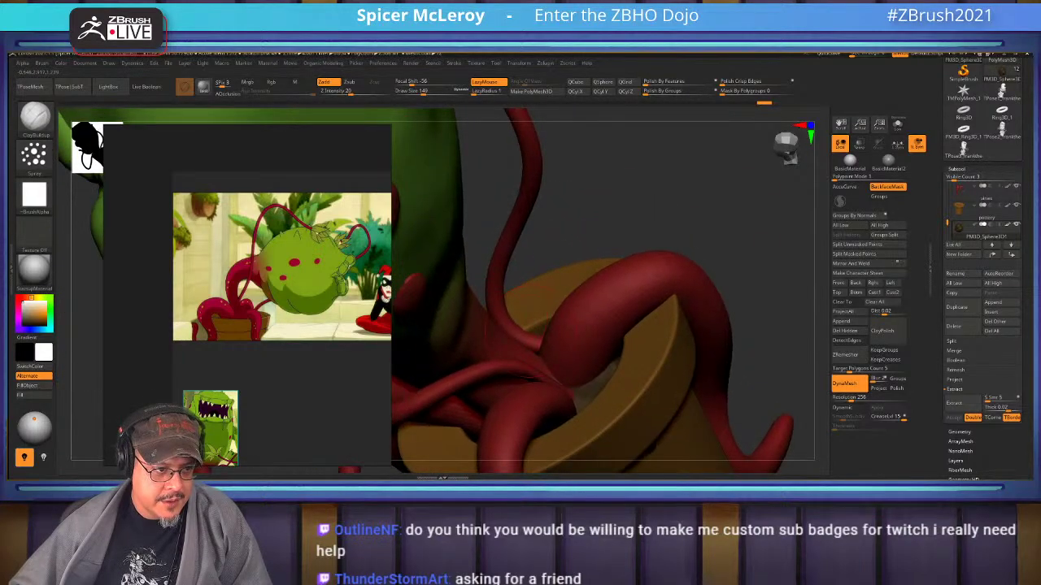
{"action": "left_click", "coordinate": [496, 289], "text": "alt"}
{"action": "key", "text": "b"}
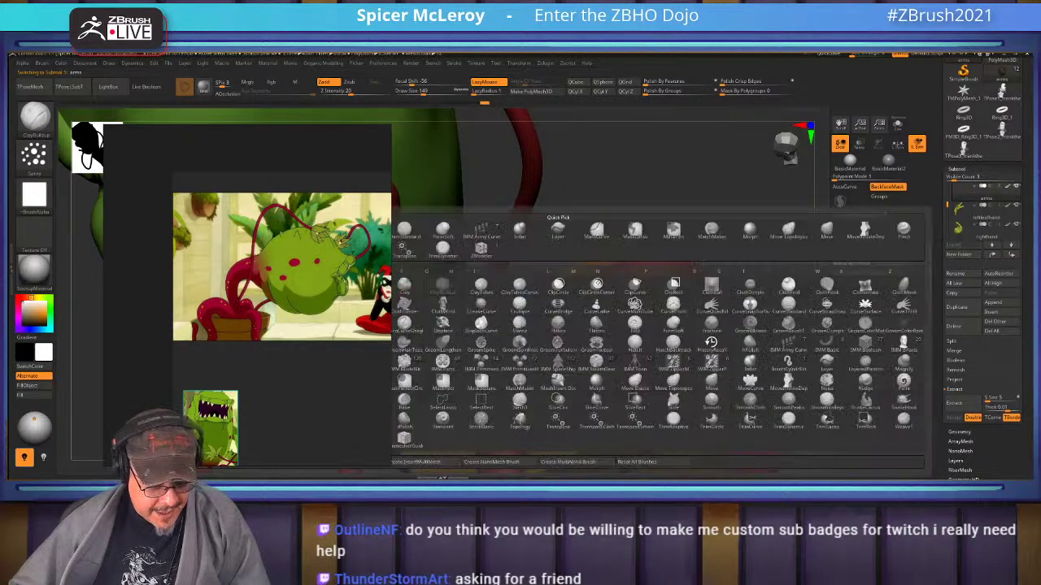
{"action": "key", "text": "m"}
{"action": "key", "text": "v"}
{"action": "left_click_drag", "start_coordinate": [581, 203], "coordinate": [573, 305]}
{"action": "key", "text": "s"}
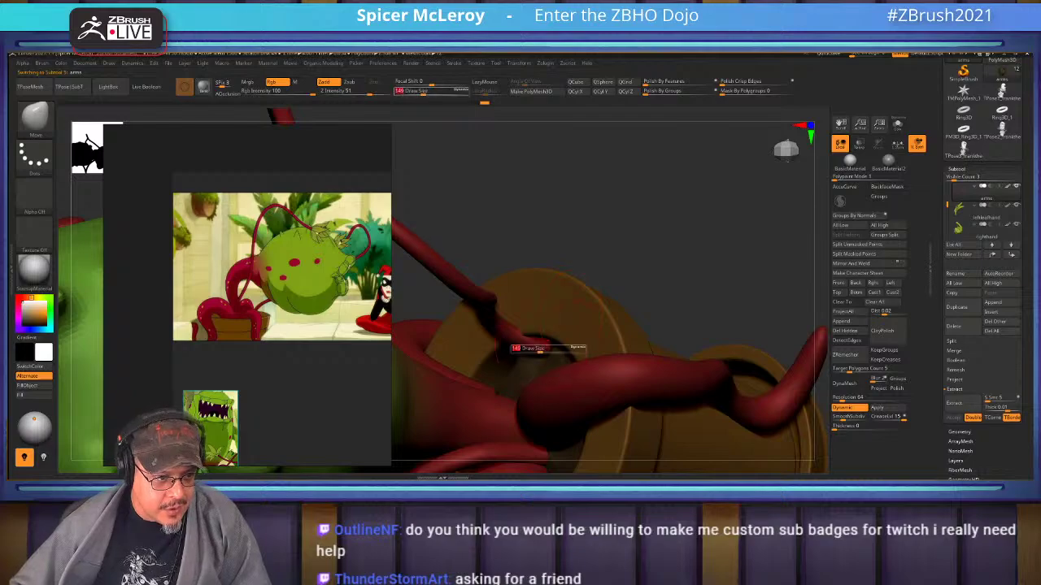
{"action": "left_click_drag", "start_coordinate": [543, 352], "coordinate": [554, 352]}
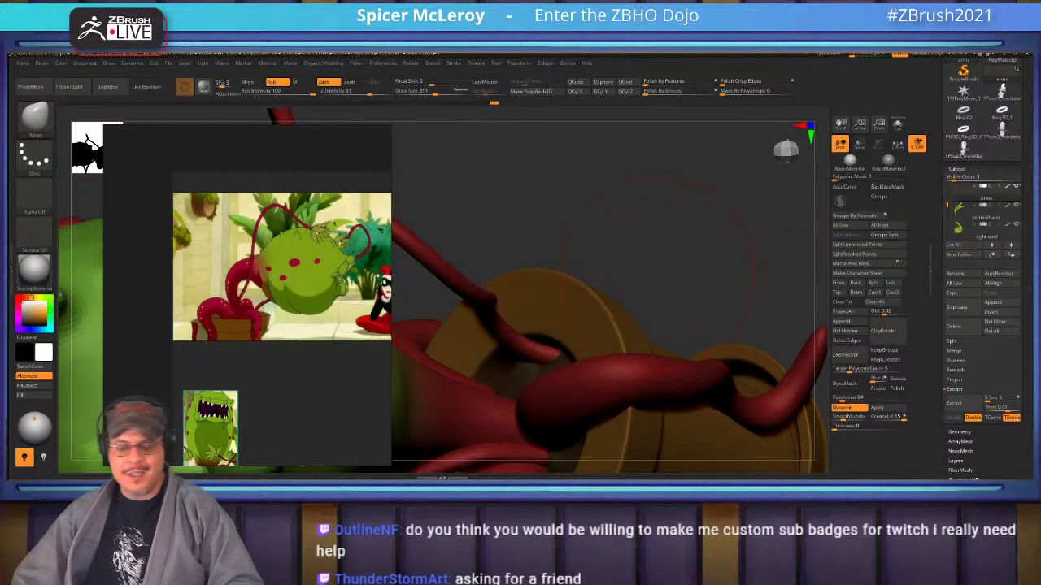
{"action": "left_click_drag", "start_coordinate": [654, 283], "coordinate": [618, 268]}
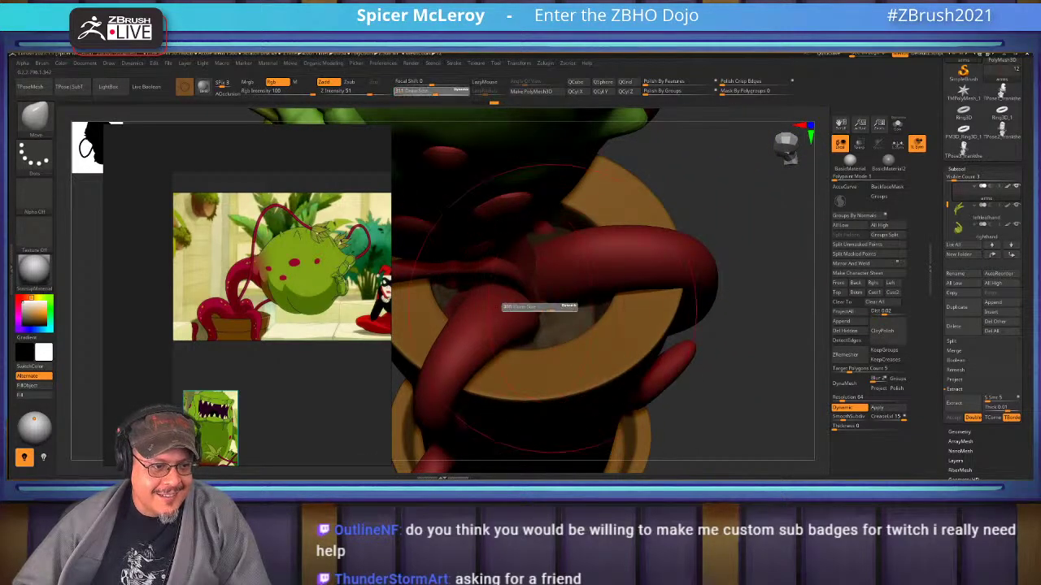
{"action": "left_click_drag", "start_coordinate": [543, 306], "coordinate": [569, 330]}
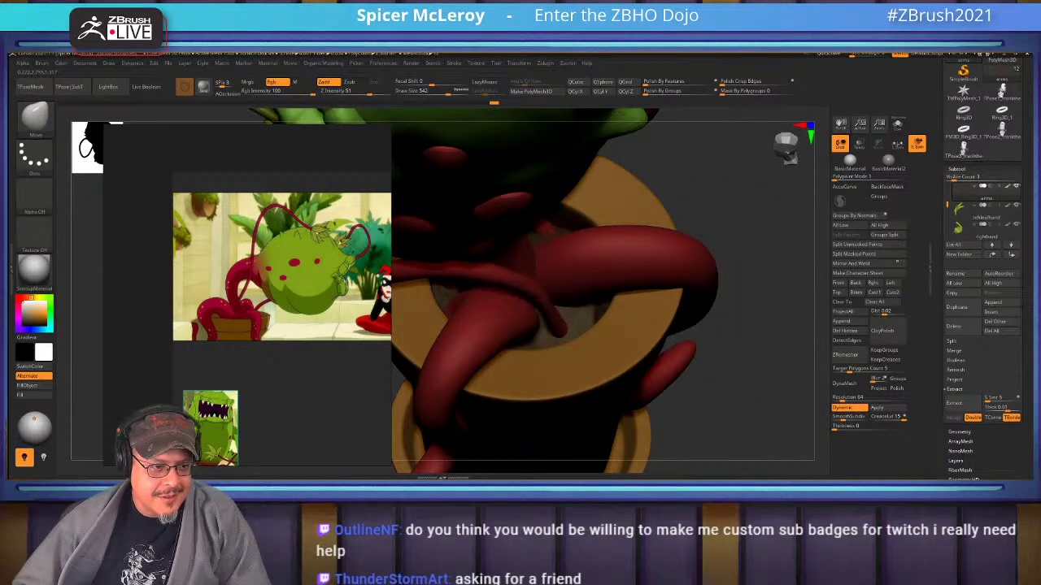
{"action": "left_click_drag", "start_coordinate": [723, 349], "coordinate": [707, 244]}
{"action": "left_click_drag", "start_coordinate": [546, 267], "coordinate": [553, 279]}
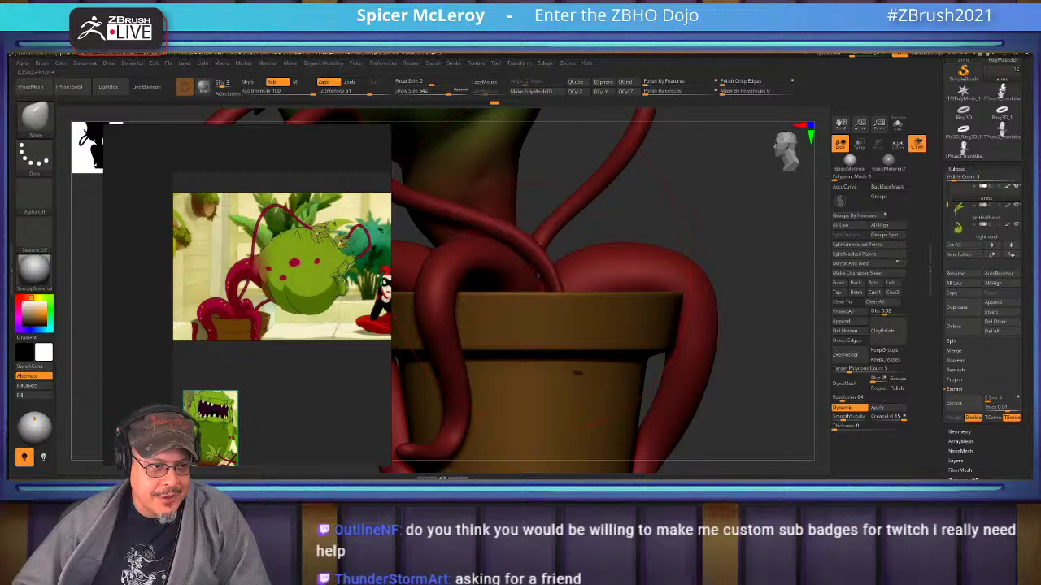
Thicken the bases of both arms where they enter the soil, using the Inflate brush at Z Intensity 10.
{"action": "key", "text": "b"}
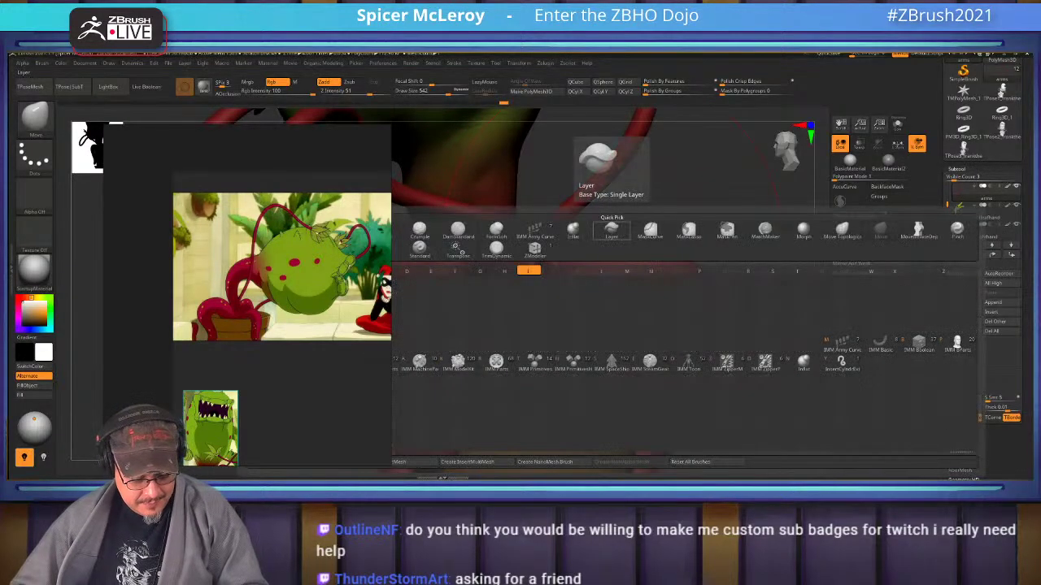
{"action": "key", "text": "n"}
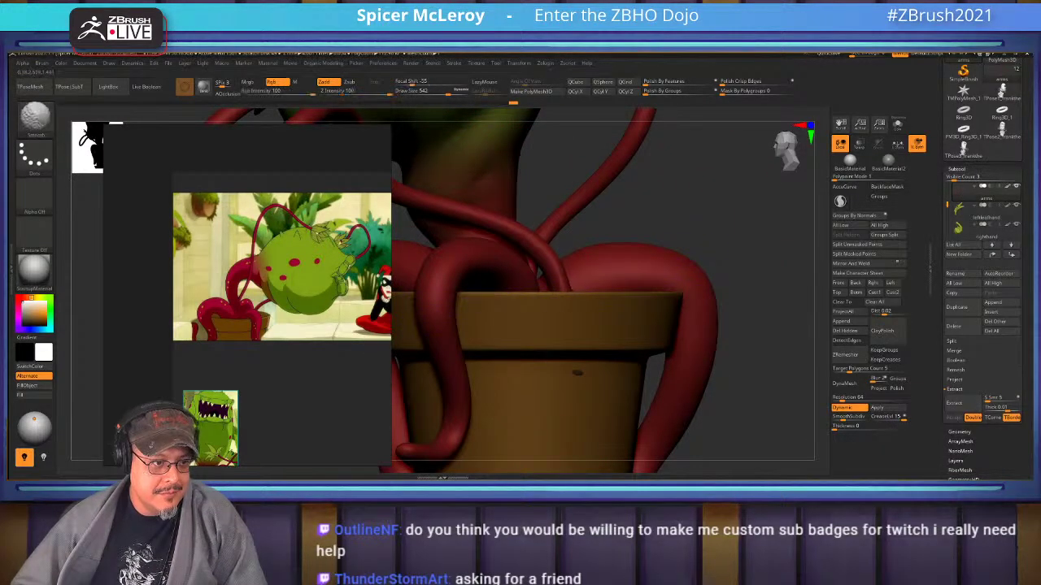
{"action": "left_click_drag", "start_coordinate": [667, 221], "coordinate": [653, 313]}
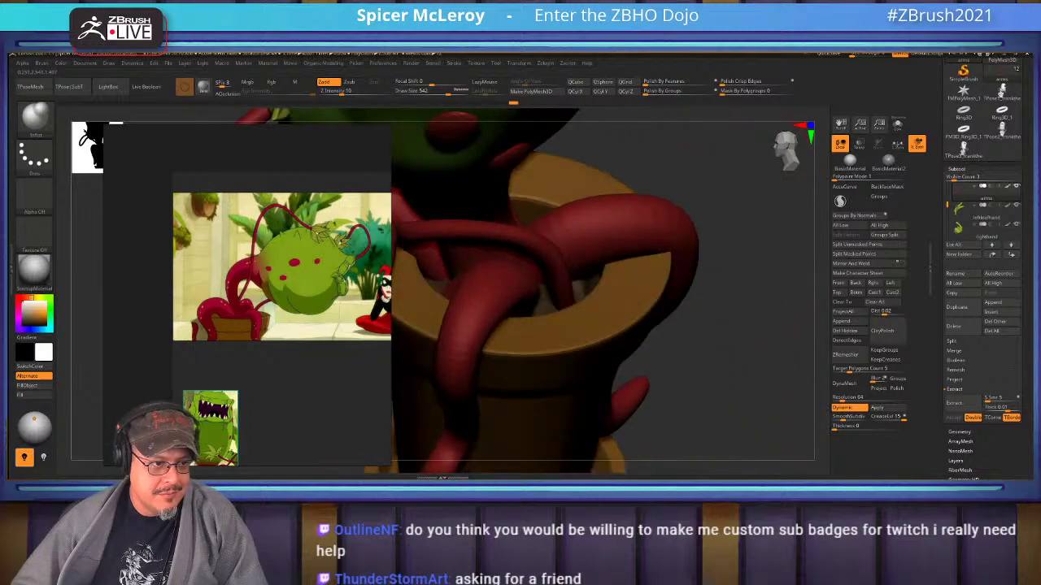
{"action": "left_click_drag", "start_coordinate": [764, 305], "coordinate": [663, 374]}
{"action": "right_click_drag", "start_coordinate": [663, 278], "coordinate": [613, 254]}
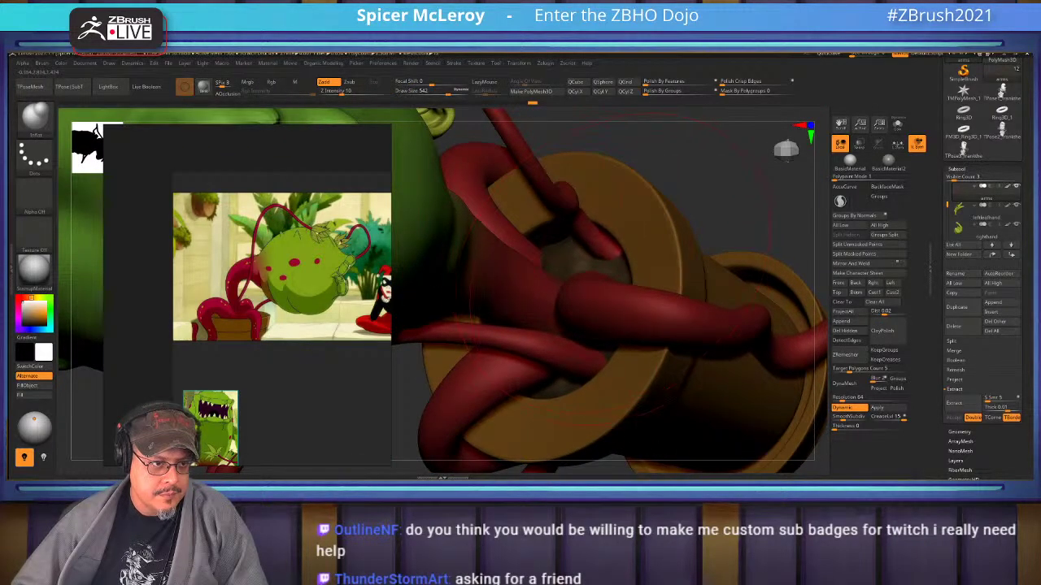
{"action": "left_click_drag", "start_coordinate": [621, 267], "coordinate": [602, 255]}
{"action": "right_click_drag", "start_coordinate": [608, 264], "coordinate": [617, 194]}
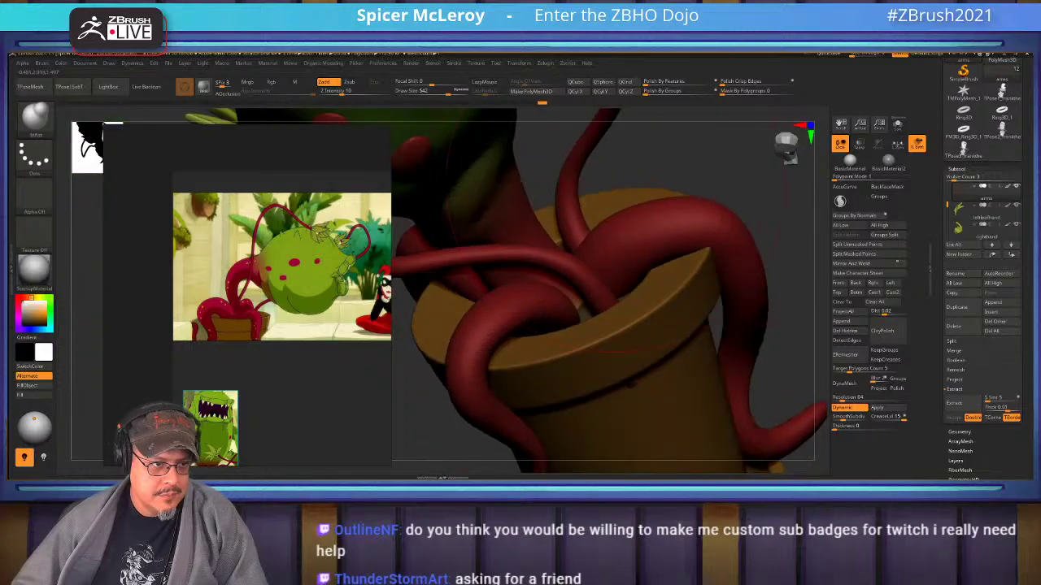
{"action": "left_click_drag", "start_coordinate": [602, 179], "coordinate": [594, 160]}
{"action": "right_click_drag", "start_coordinate": [594, 160], "coordinate": [602, 285], "text": "alt"}
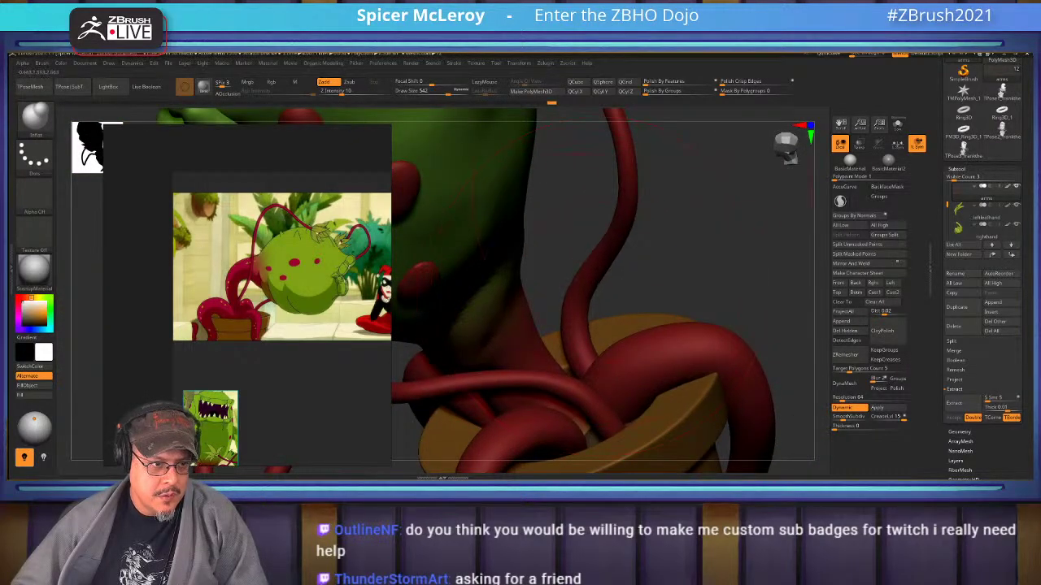
{"action": "left_click_drag", "start_coordinate": [597, 280], "coordinate": [603, 268]}
{"action": "mouse_move", "coordinate": [604, 268]}
{"action": "right_mouse_down", "text": "ctrl"}
{"action": "mouse_move", "coordinate": [651, 212]}
{"action": "mouse_move", "coordinate": [728, 223]}
{"action": "mouse_move", "coordinate": [703, 213]}
{"action": "mouse_move", "coordinate": [695, 334]}
{"action": "right_mouse_up", "text": "ctrl"}
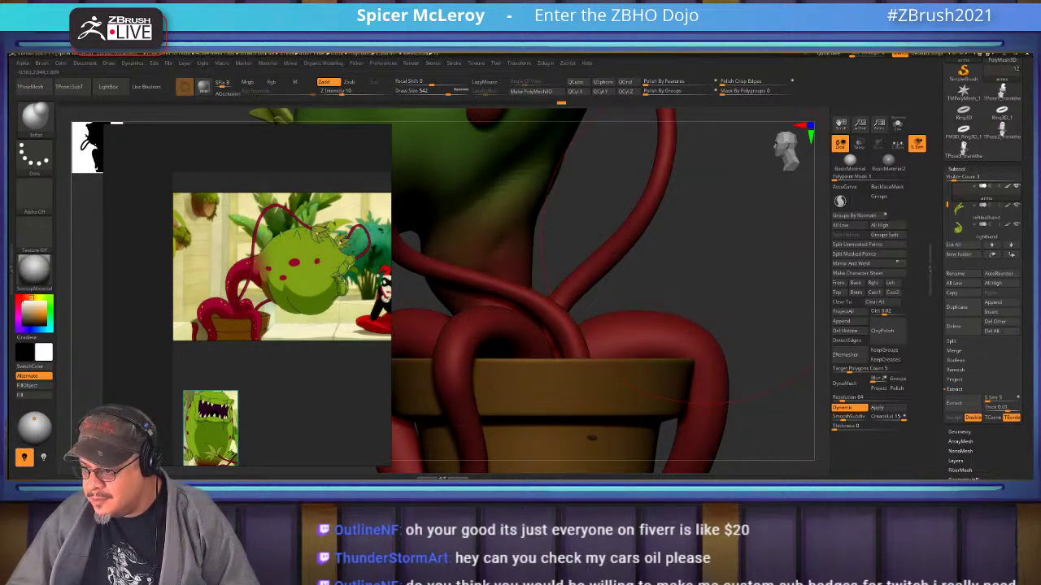
Inspect the whole potted plant from the back, side and front to check the arms' shape.
{"action": "right_click_drag", "start_coordinate": [701, 234], "coordinate": [663, 134], "text": "alt"}
{"action": "mouse_move", "coordinate": [658, 209]}
{"action": "right_mouse_down", "text": "alt"}
{"action": "mouse_move", "coordinate": [719, 303]}
{"action": "mouse_move", "coordinate": [760, 261]}
{"action": "mouse_move", "coordinate": [712, 295]}
{"action": "right_mouse_up", "text": "alt"}
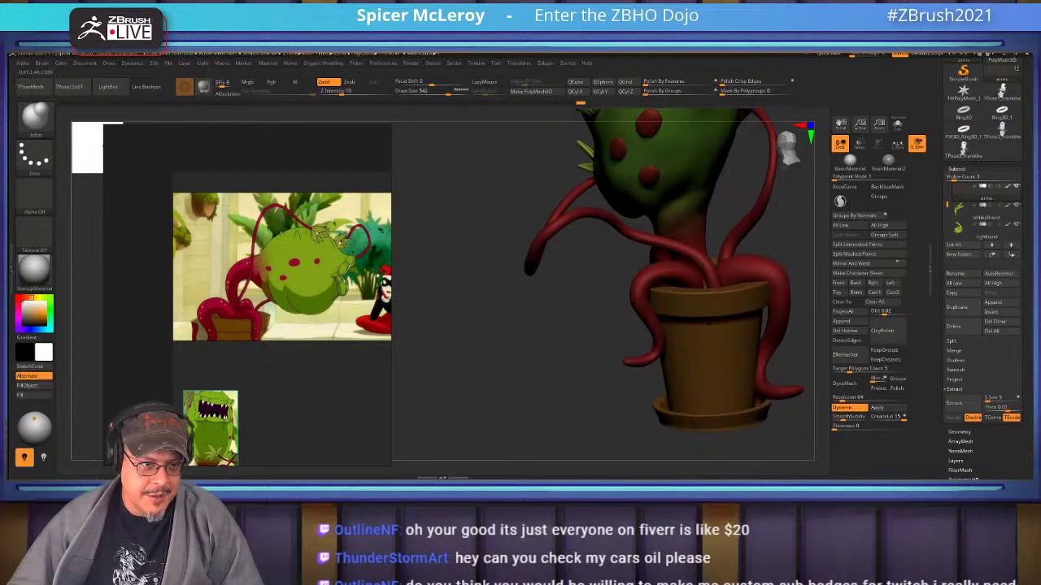
{"action": "mouse_move", "coordinate": [630, 203]}
{"action": "right_mouse_down", "text": "alt"}
{"action": "mouse_move", "coordinate": [583, 297]}
{"action": "mouse_move", "coordinate": [669, 254]}
{"action": "right_mouse_up", "text": "alt"}
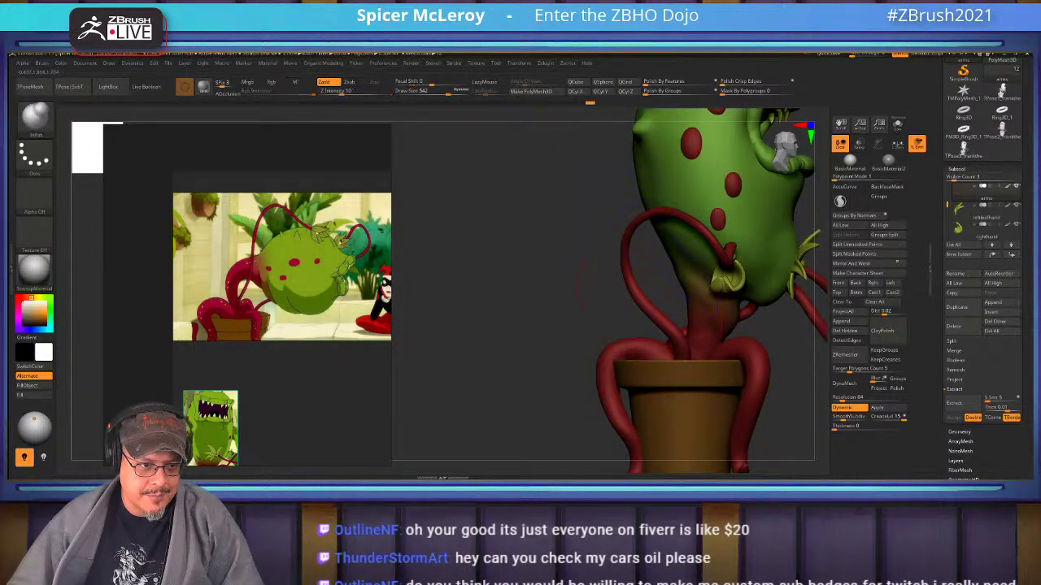
{"action": "right_click_drag", "start_coordinate": [594, 236], "coordinate": [496, 260]}
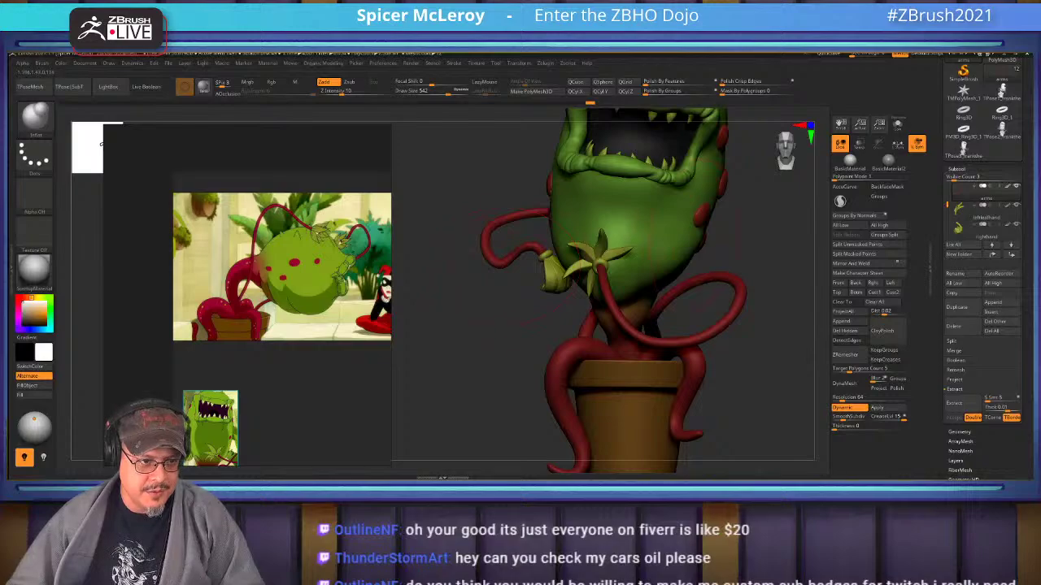
{"action": "right_click_drag", "start_coordinate": [561, 256], "coordinate": [592, 257]}
{"action": "mouse_move", "coordinate": [101, 144]}
{"action": "left_mouse_down", "text": "alt"}
{"action": "mouse_move", "coordinate": [103, 105]}
{"action": "mouse_move", "coordinate": [102, 147]}
{"action": "mouse_move", "coordinate": [162, 150]}
{"action": "left_mouse_up", "text": "alt"}
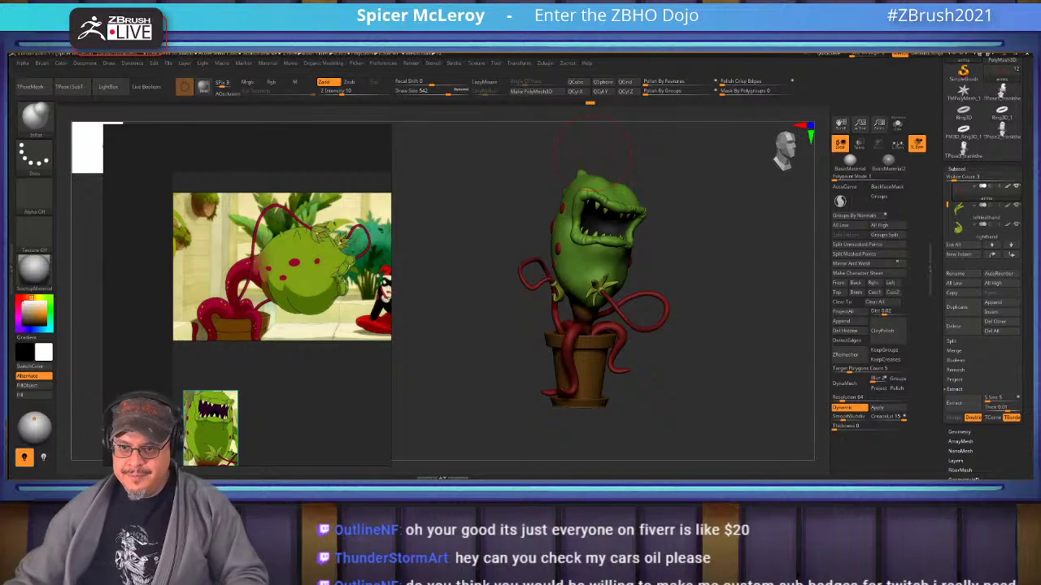
Switch to KeyShot and frame the camera closely on the plant's open mouth and front, with the pot's rim in view.
{"action": "key", "text": "alt+Tab"}
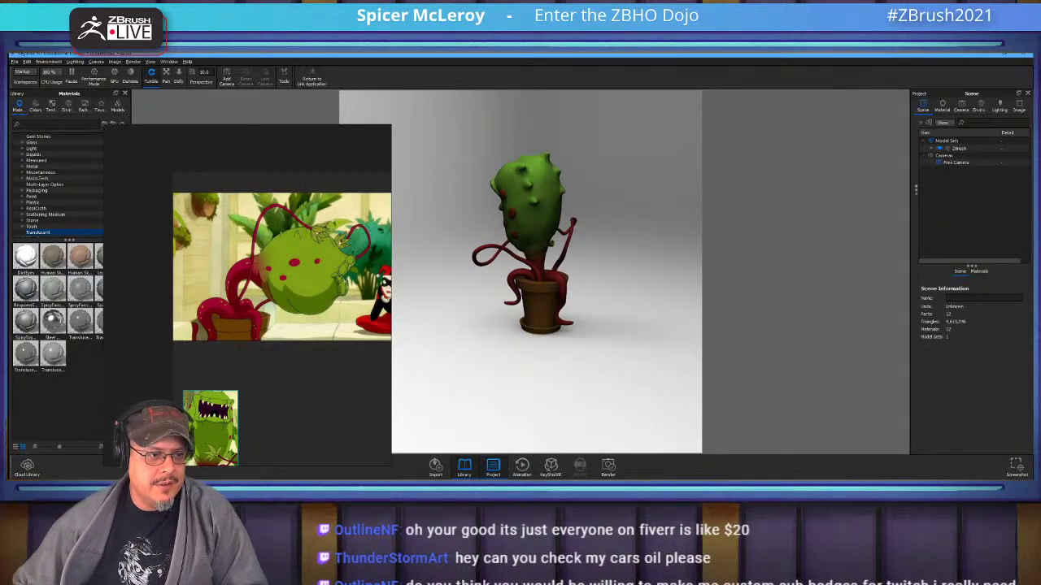
{"action": "left_click_drag", "start_coordinate": [488, 285], "coordinate": [631, 289]}
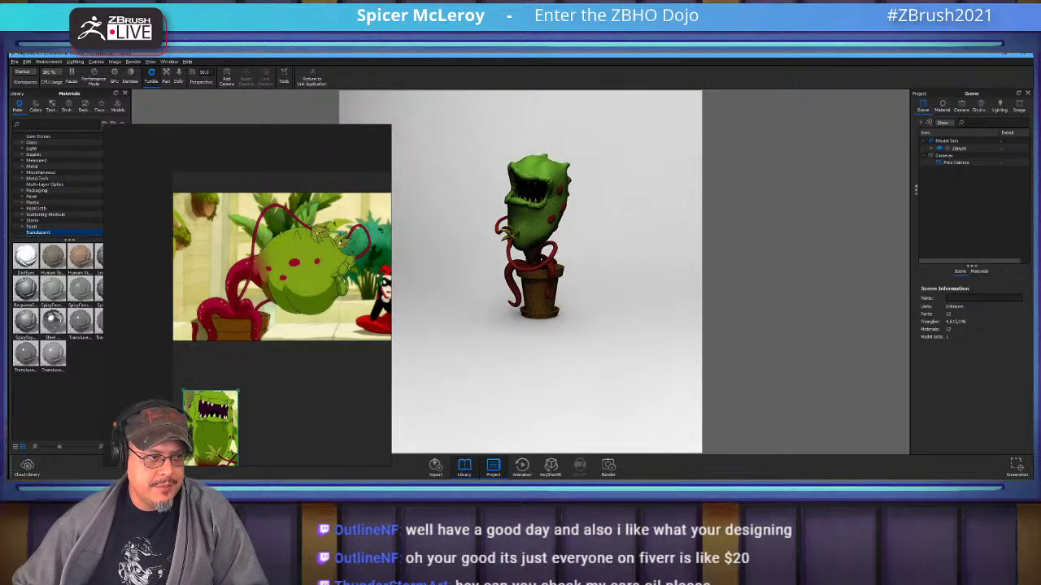
{"action": "scroll", "coordinate": [547, 272], "scroll_direction": "down", "scroll_amount": 4}
{"action": "scroll", "coordinate": [546, 273], "scroll_direction": "up", "scroll_amount": 9}
{"action": "left_click_drag", "start_coordinate": [533, 272], "coordinate": [570, 272]}
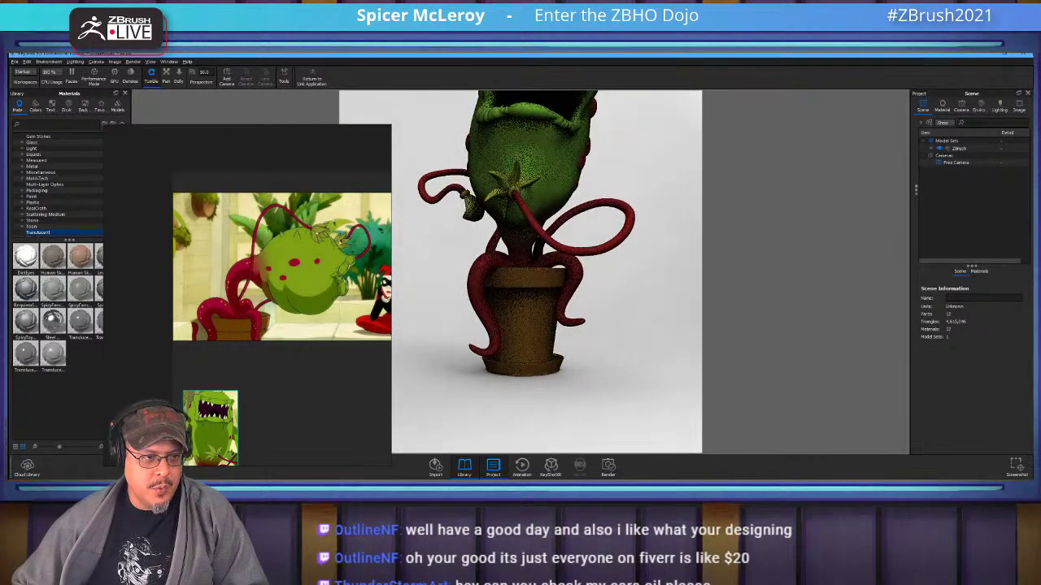
{"action": "scroll", "coordinate": [553, 272], "scroll_direction": "up", "scroll_amount": 3}
{"action": "scroll", "coordinate": [553, 272], "scroll_direction": "down", "scroll_amount": 6}
{"action": "middle_click_drag", "start_coordinate": [556, 264], "coordinate": [556, 303]}
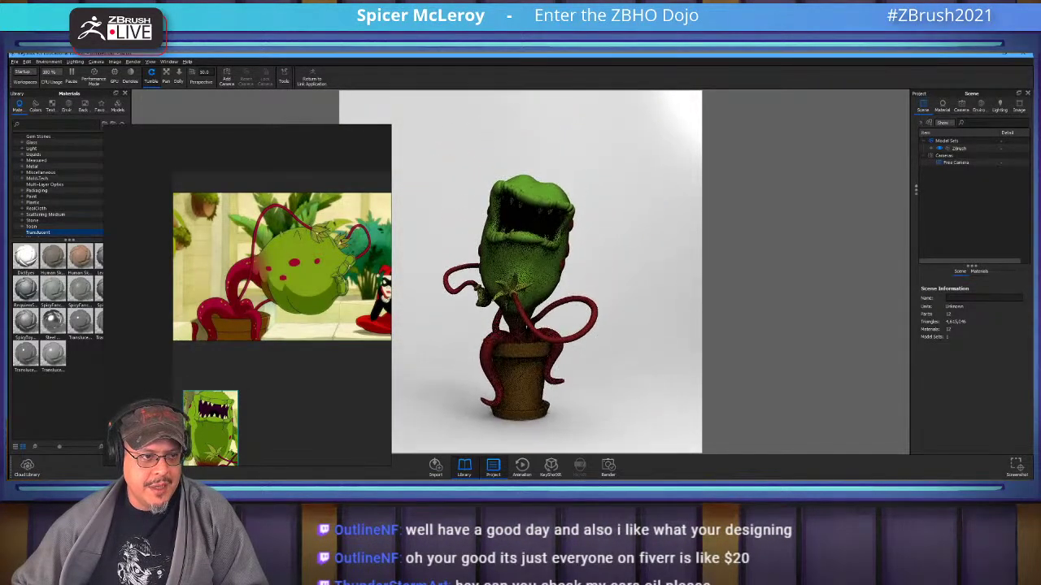
{"action": "scroll", "coordinate": [546, 272], "scroll_direction": "up", "scroll_amount": 5}
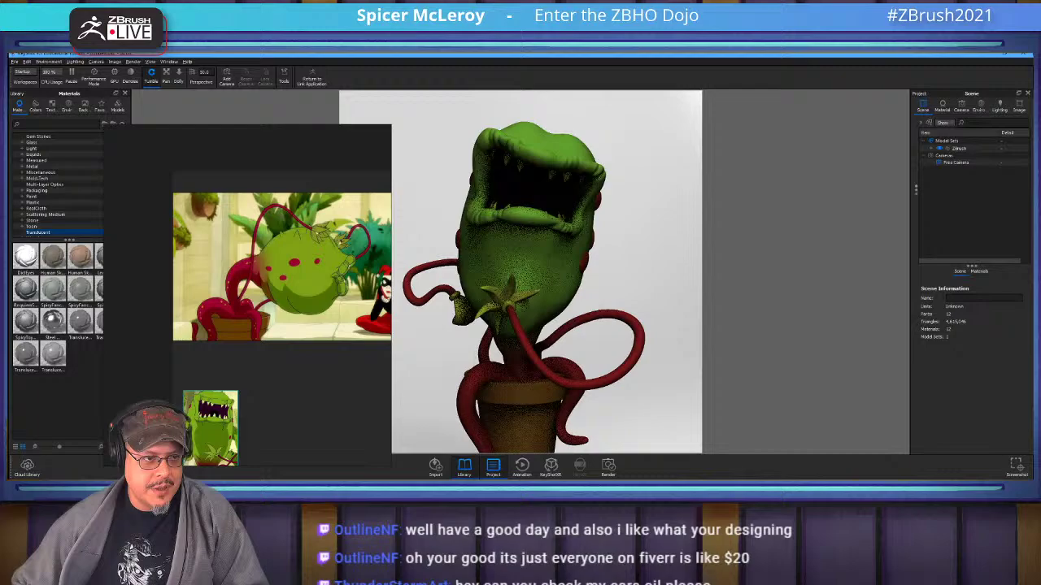
{"action": "mouse_move", "coordinate": [546, 272]}
{"action": "left_mouse_down"}
{"action": "mouse_move", "coordinate": [550, 305]}
{"action": "mouse_move", "coordinate": [548, 290]}
{"action": "left_mouse_up"}
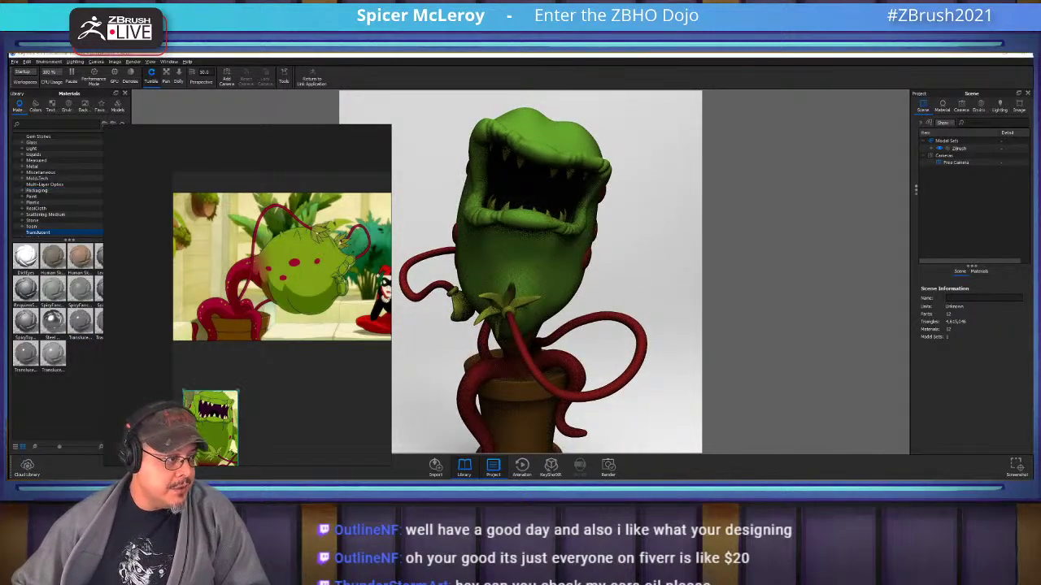
Move the reference images clear of the material library and apply the SpicyToy translucent material to the whole plant.
{"action": "right_click_drag", "start_coordinate": [269, 244], "coordinate": [292, 218]}
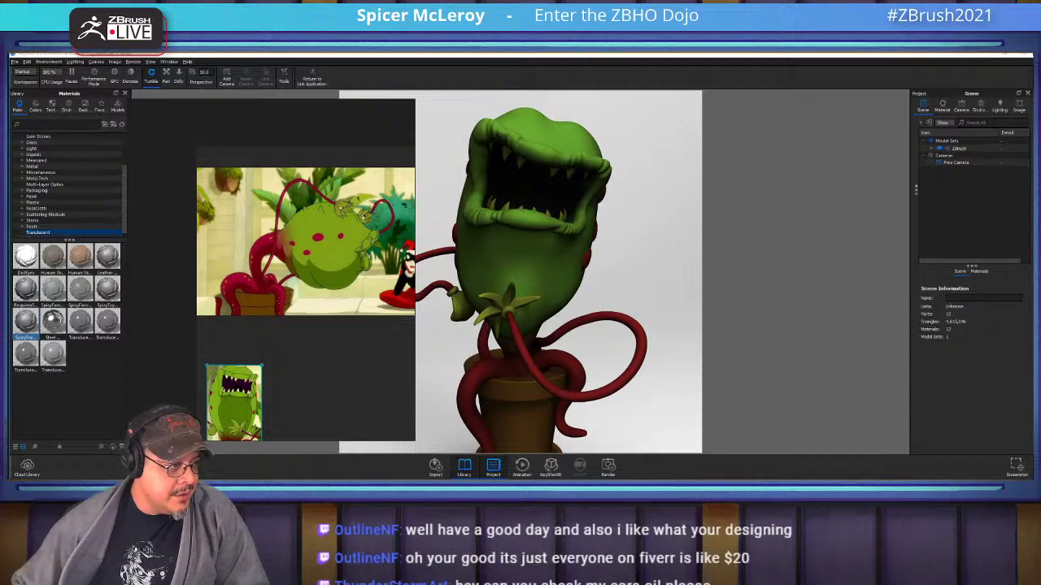
{"action": "left_click", "coordinate": [107, 290]}
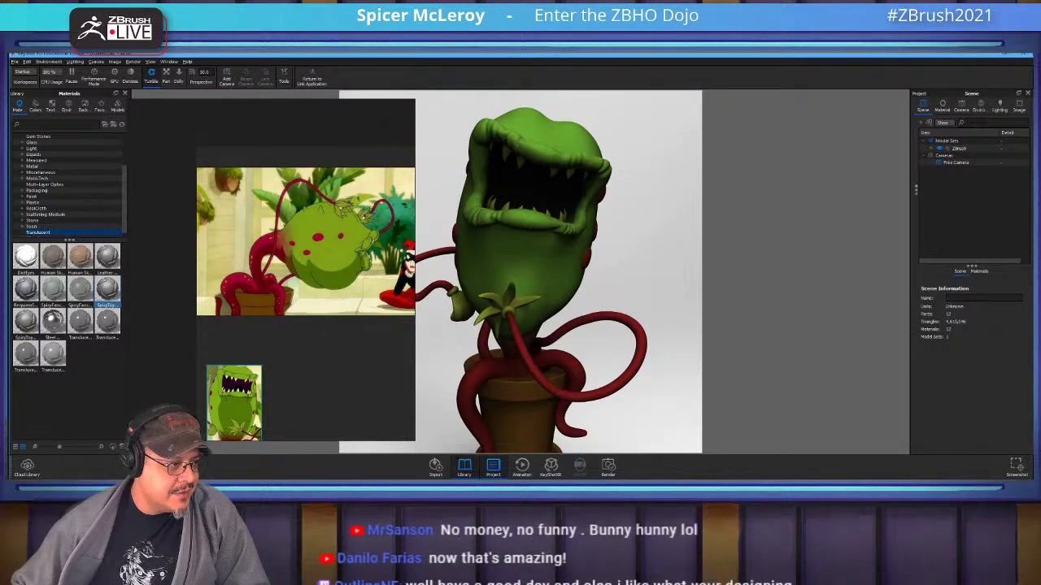
{"action": "left_click_drag", "start_coordinate": [107, 290], "coordinate": [522, 256]}
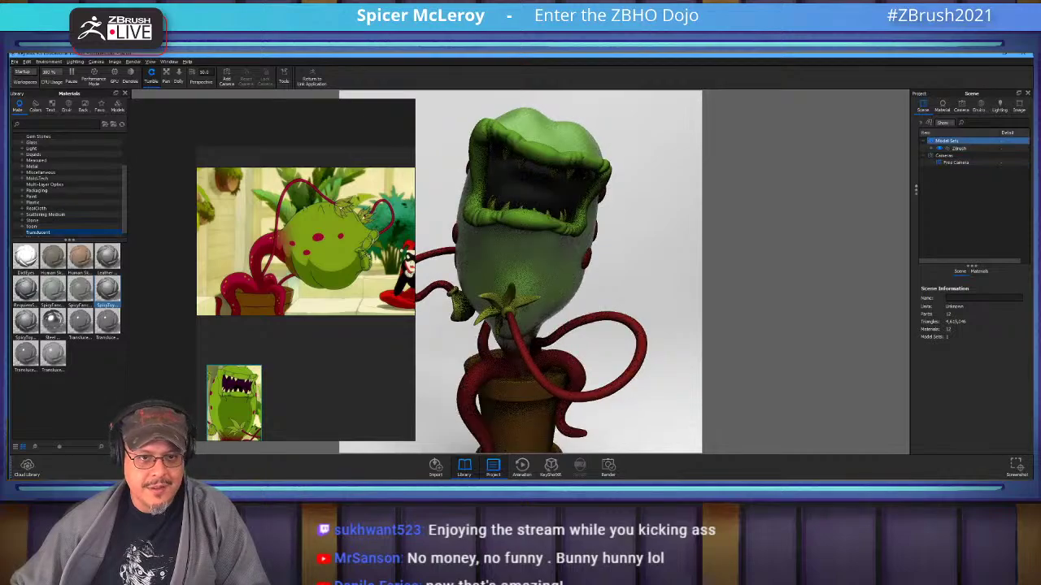
{"action": "left_click", "coordinate": [979, 272]}
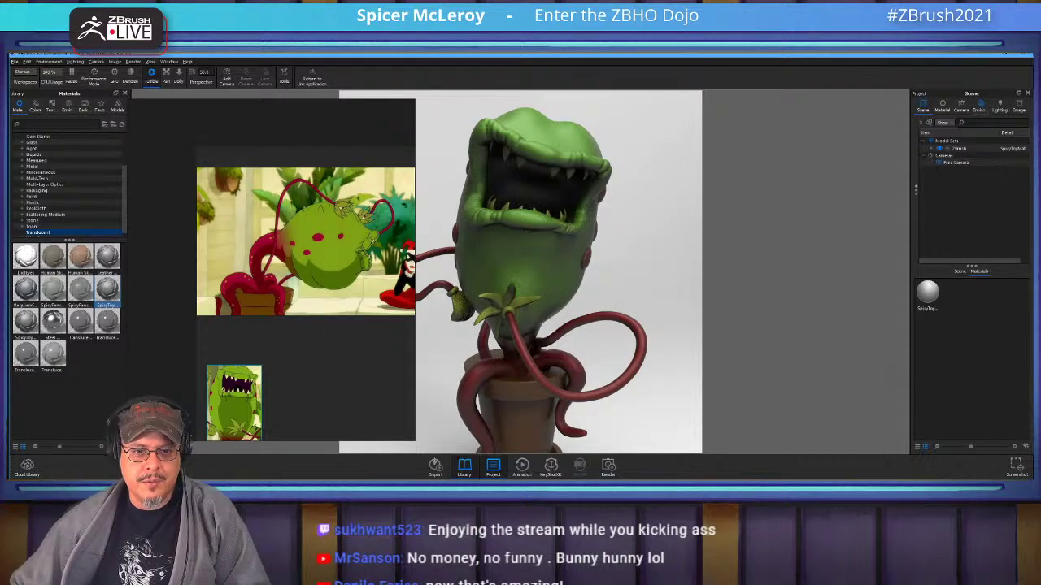
Set the environment background image's brightness to 0 in the HDRI Editor.
{"action": "left_click", "coordinate": [980, 107]}
{"action": "left_click", "coordinate": [987, 223]}
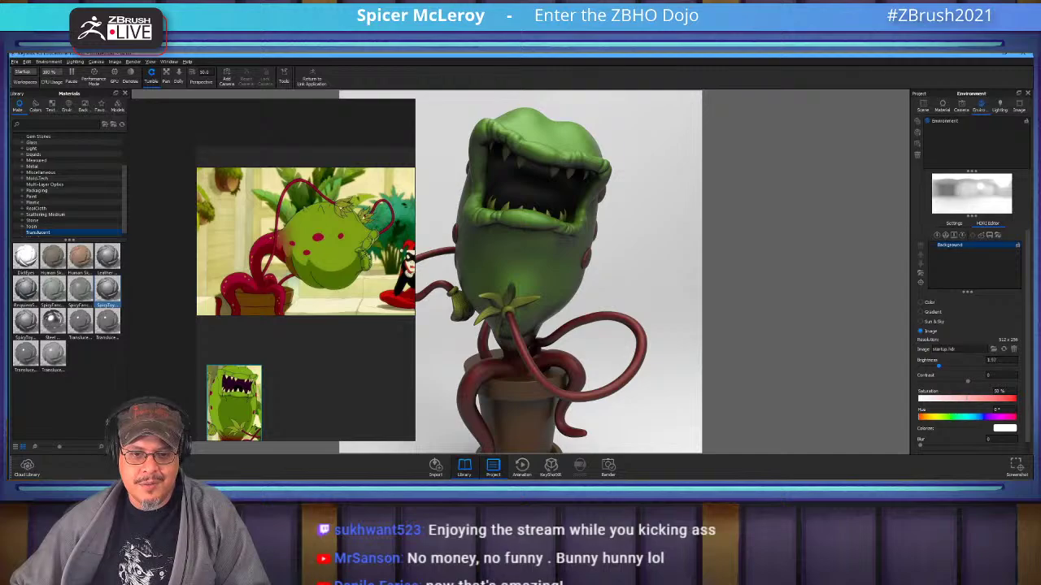
{"action": "left_click_drag", "start_coordinate": [939, 366], "coordinate": [921, 365]}
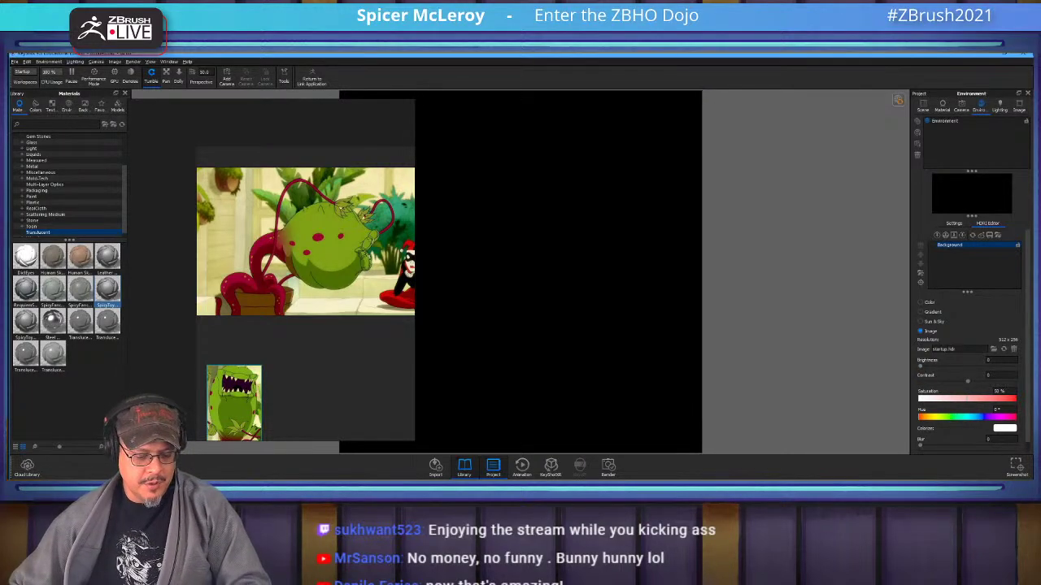
Open the Geometry View, place it beside the render area, and dismiss the welcome window and the Move tool.
{"action": "key", "text": "o"}
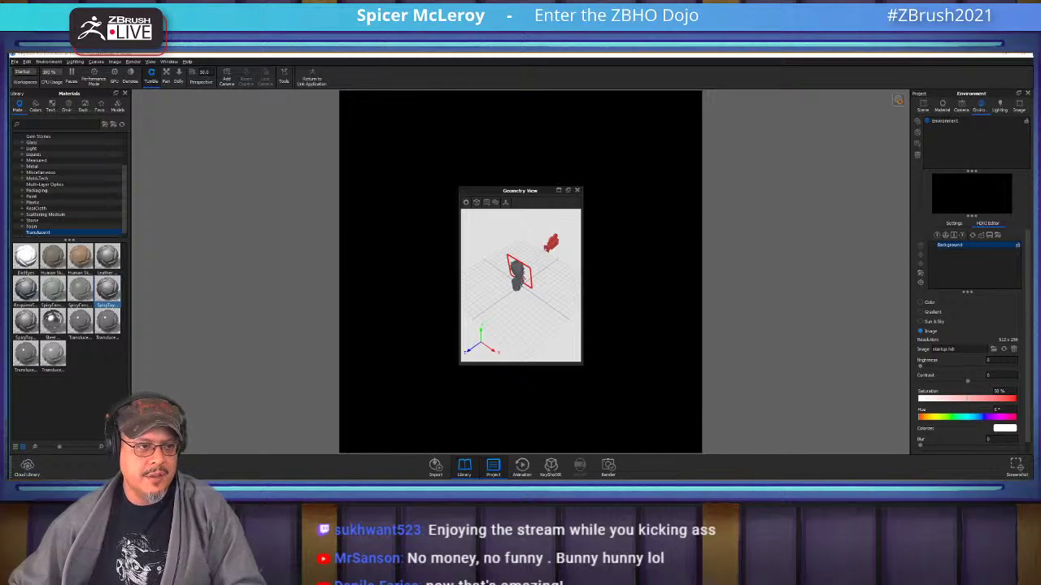
{"action": "left_click_drag", "start_coordinate": [505, 190], "coordinate": [238, 134]}
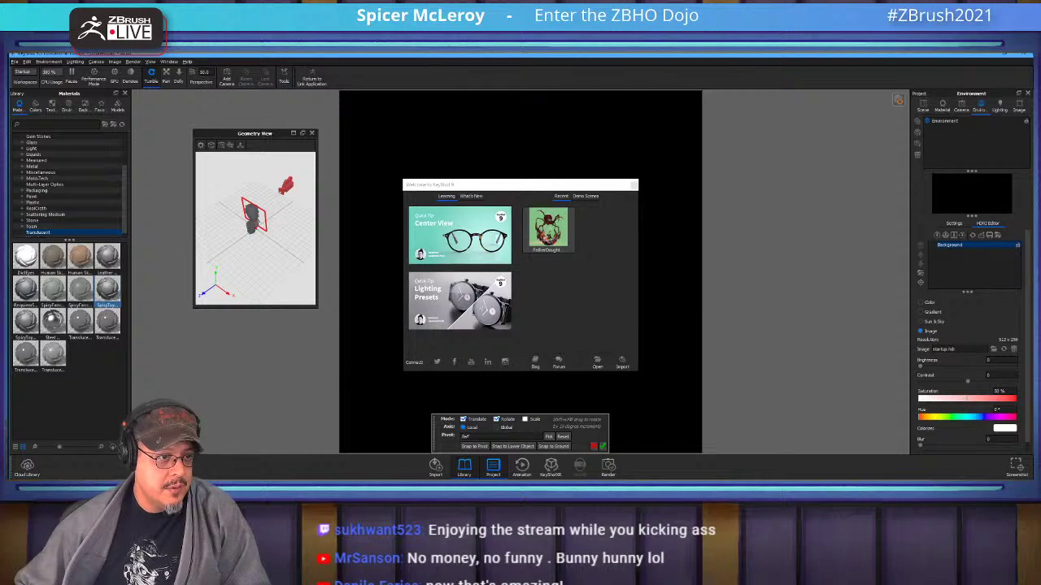
{"action": "left_click", "coordinate": [635, 185]}
{"action": "left_click", "coordinate": [603, 447]}
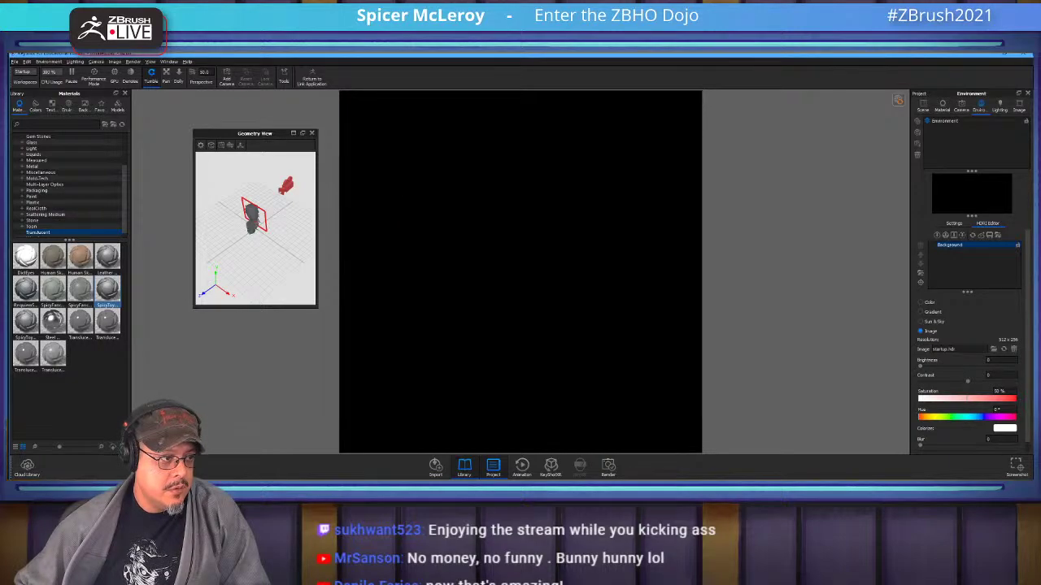
Start the Move tool in the Geometry View and pick the Disc object as the one to transform.
{"action": "left_click", "coordinate": [240, 146]}
{"action": "scroll", "coordinate": [301, 275], "scroll_direction": "down", "scroll_amount": 4}
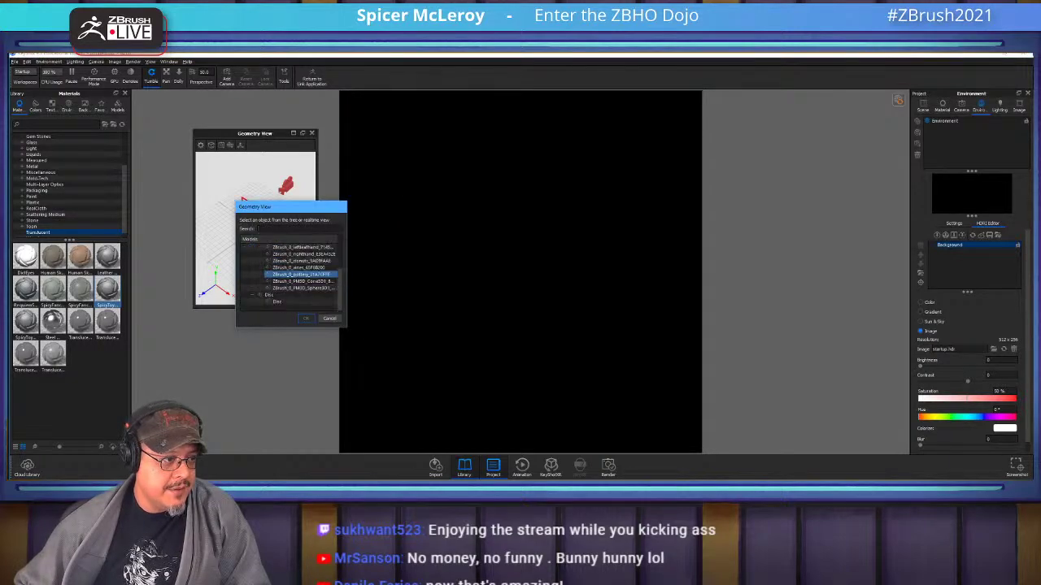
{"action": "left_click", "coordinate": [278, 302]}
{"action": "left_click", "coordinate": [306, 318]}
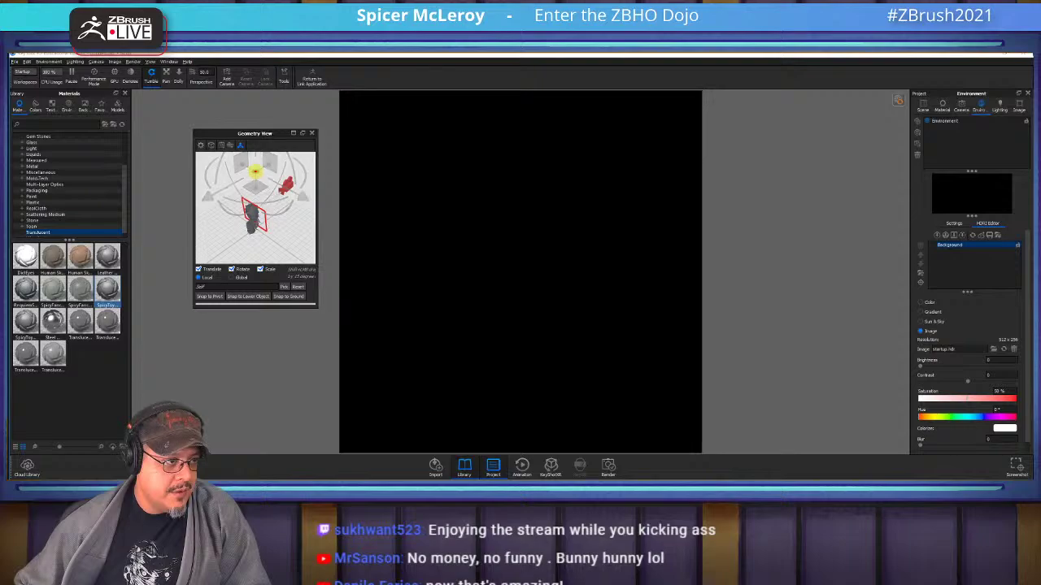
Assign the second basic Spotlight material from the Light library to the Disc above the plant.
{"action": "left_click", "coordinate": [39, 149]}
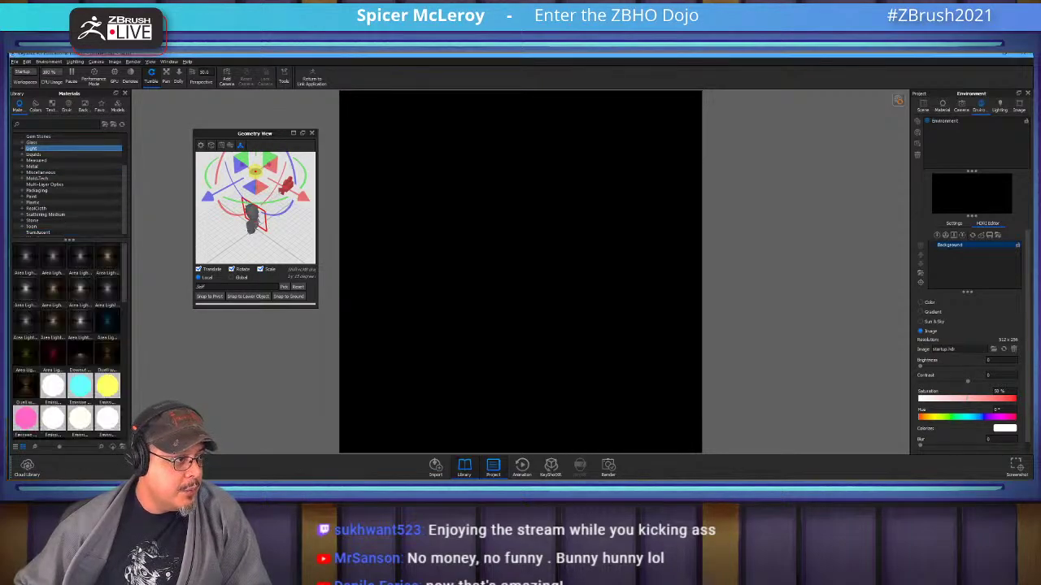
{"action": "left_click", "coordinate": [22, 149]}
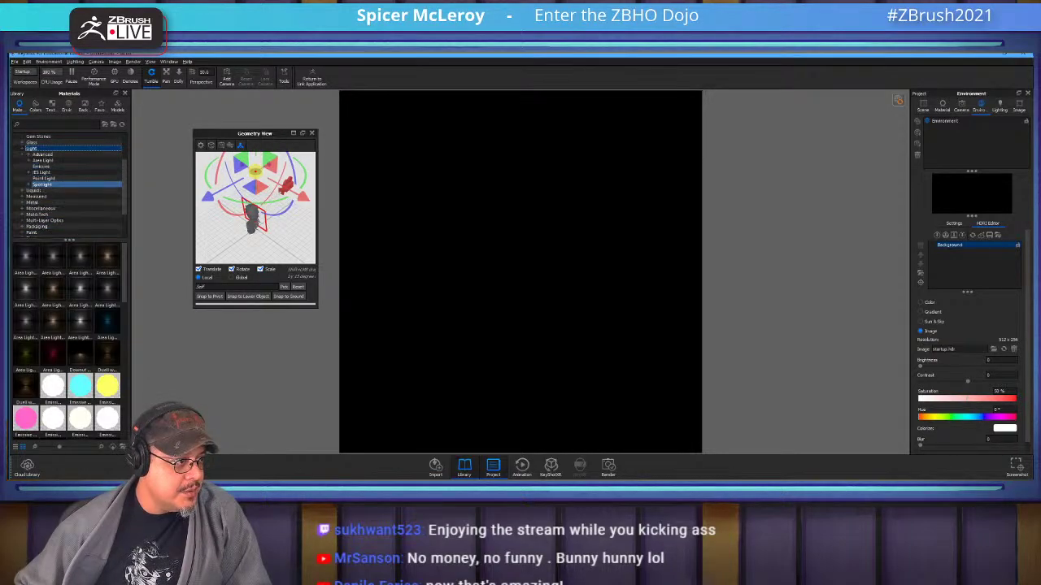
{"action": "left_click", "coordinate": [25, 185]}
{"action": "left_click", "coordinate": [47, 196]}
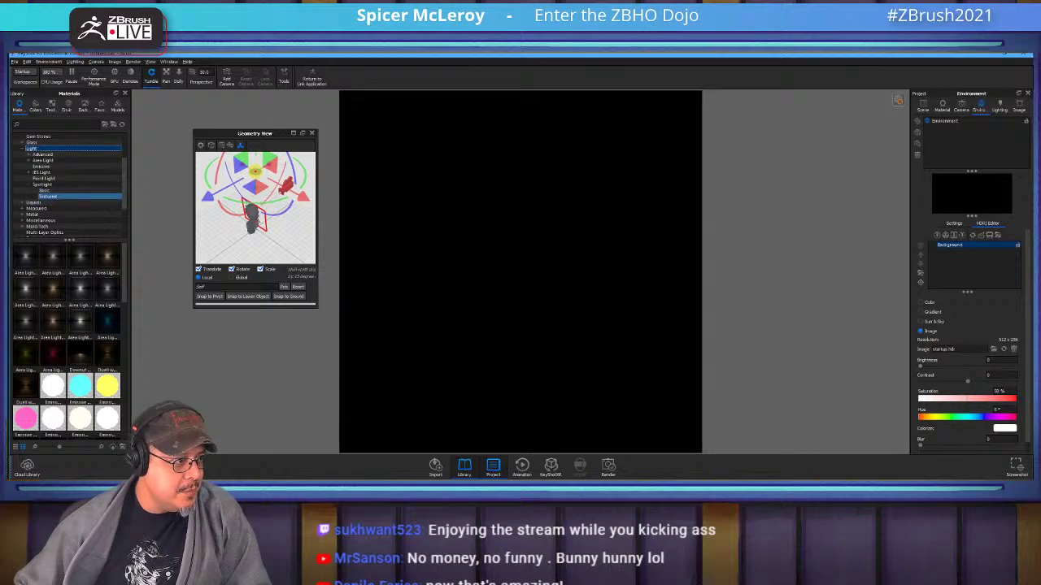
{"action": "left_click", "coordinate": [45, 190]}
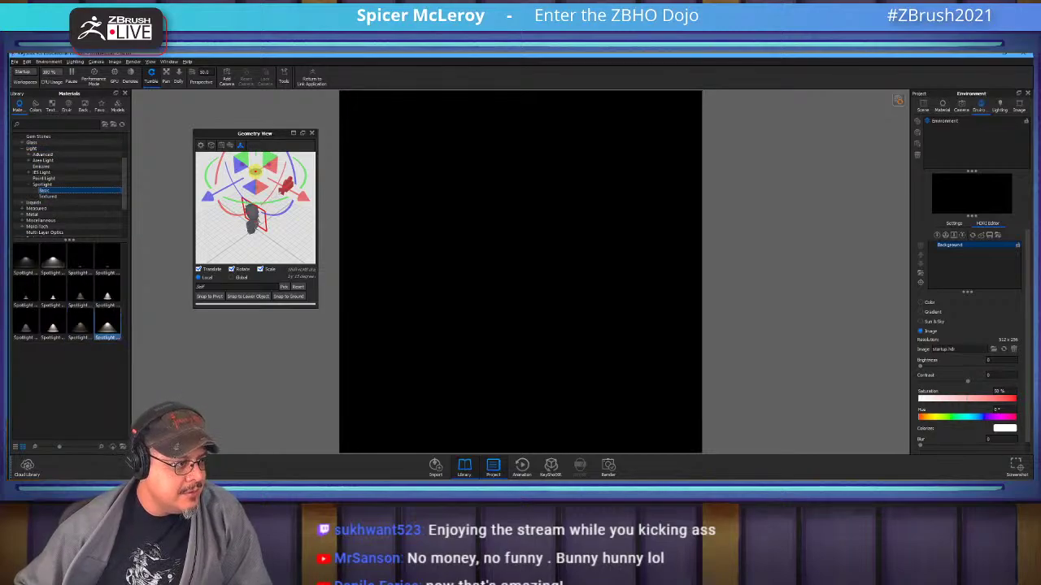
{"action": "left_click", "coordinate": [52, 262]}
{"action": "left_click_drag", "start_coordinate": [52, 260], "coordinate": [255, 173]}
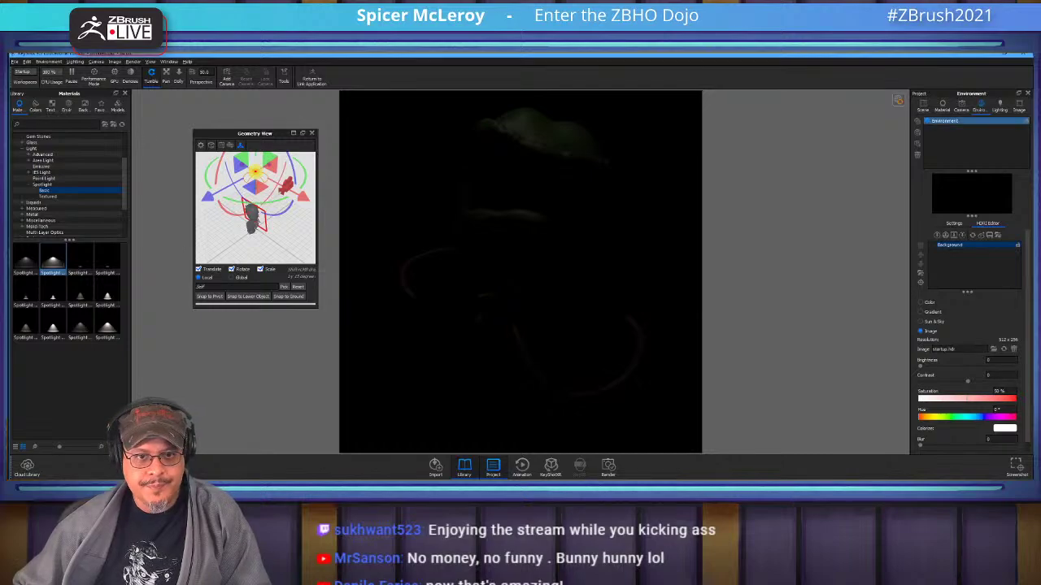
Open the spotlight material for editing and set its power unit to Watt.
{"action": "left_click", "coordinate": [943, 105]}
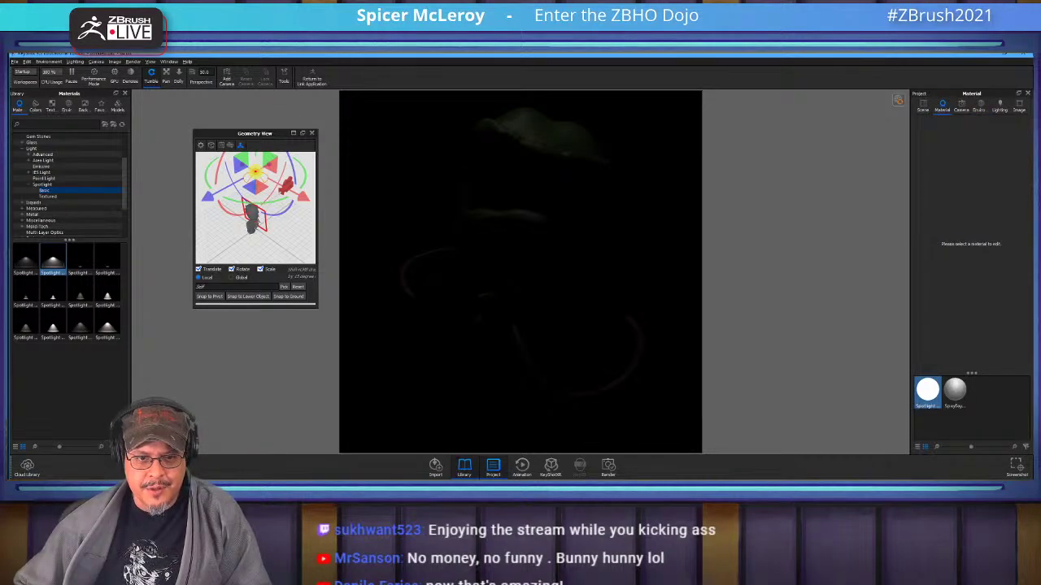
{"action": "double_click", "coordinate": [927, 390]}
{"action": "left_click", "coordinate": [1014, 199]}
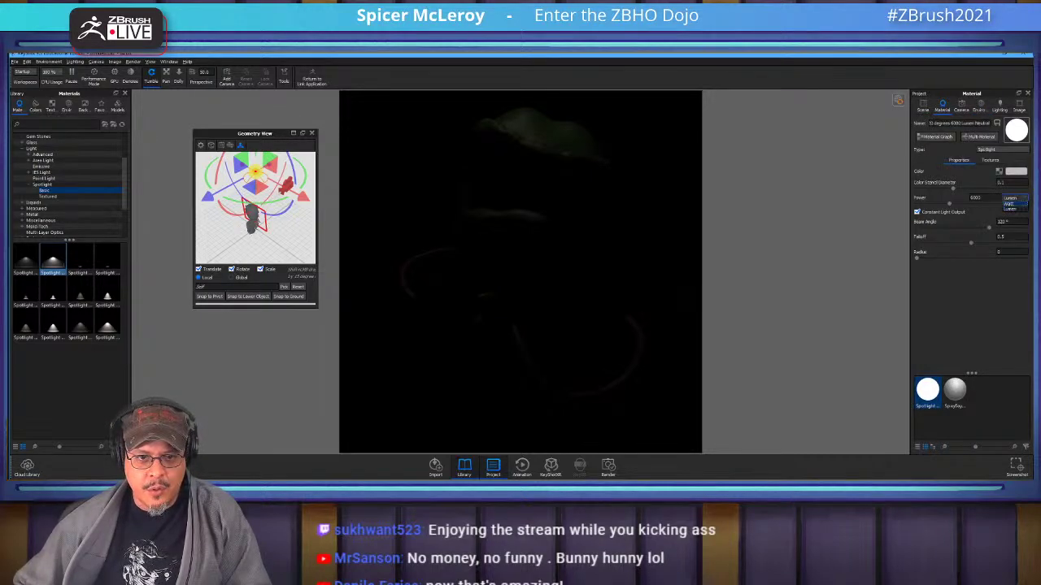
{"action": "left_click", "coordinate": [1010, 203]}
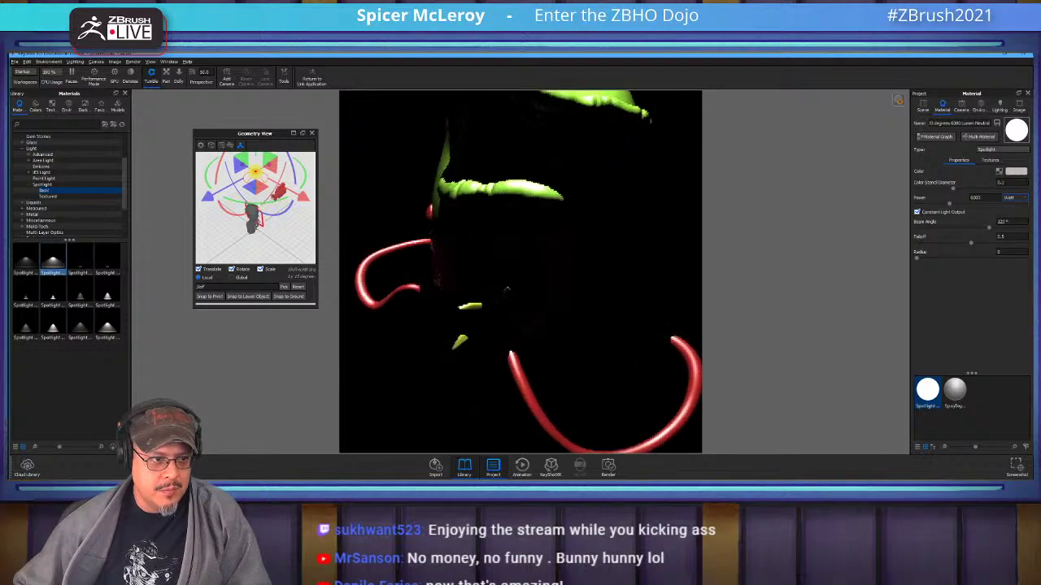
Set the Disc's pivot to the plant's head and rotate the spotlight around it to light the plant's front and open mouth.
{"action": "scroll", "coordinate": [520, 272], "scroll_direction": "down", "scroll_amount": 6}
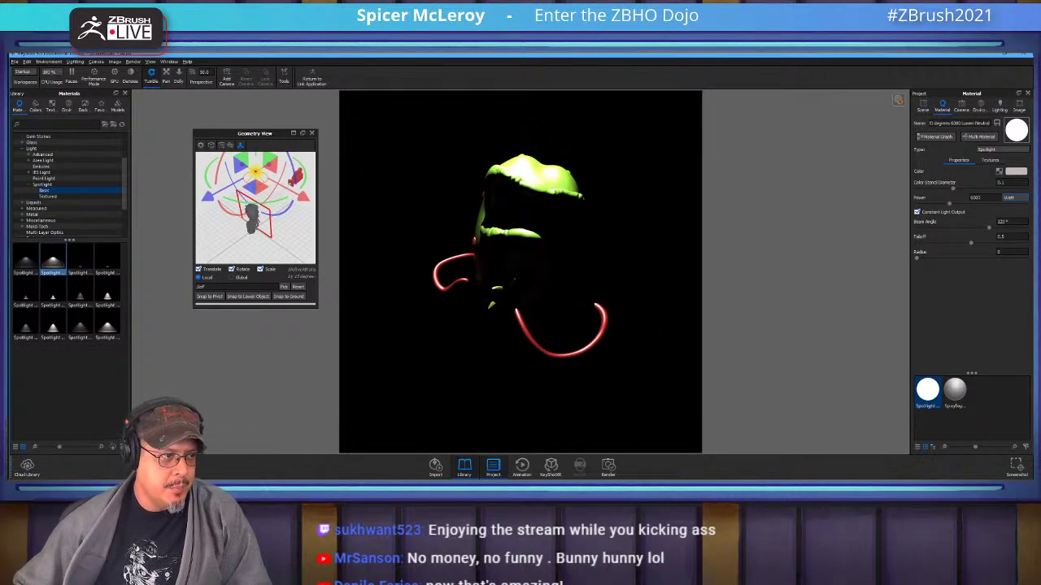
{"action": "mouse_move", "coordinate": [268, 224]}
{"action": "left_mouse_down"}
{"action": "mouse_move", "coordinate": [240, 221]}
{"action": "mouse_move", "coordinate": [253, 217]}
{"action": "left_mouse_up"}
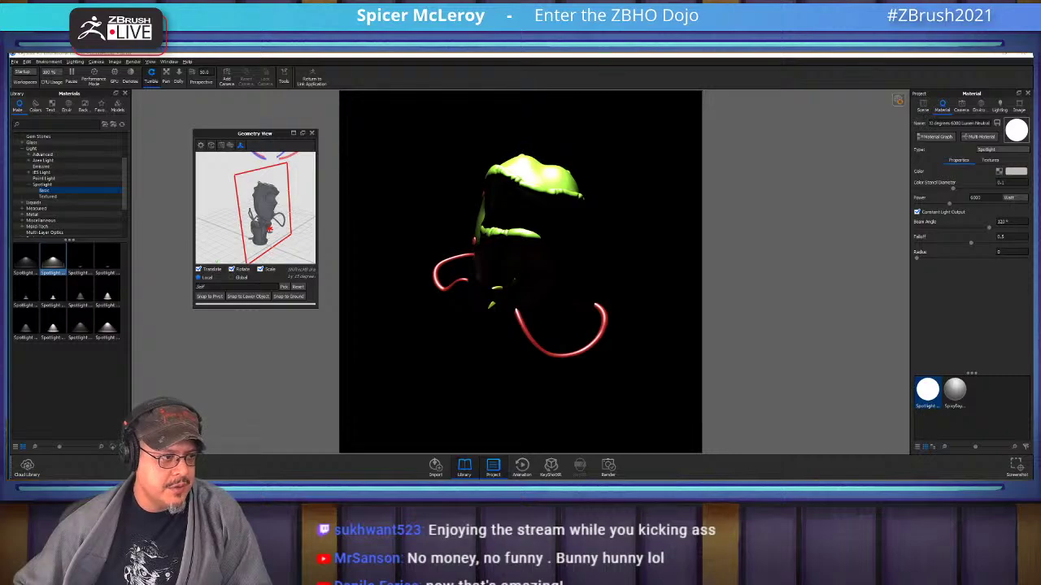
{"action": "left_click", "coordinate": [284, 287]}
{"action": "left_click", "coordinate": [461, 216]}
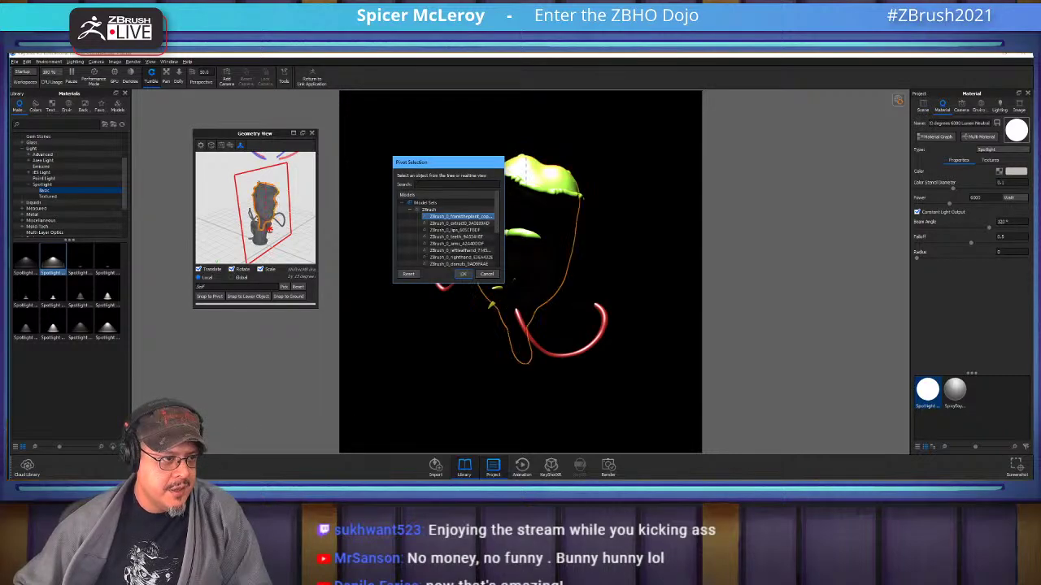
{"action": "left_click", "coordinate": [464, 274]}
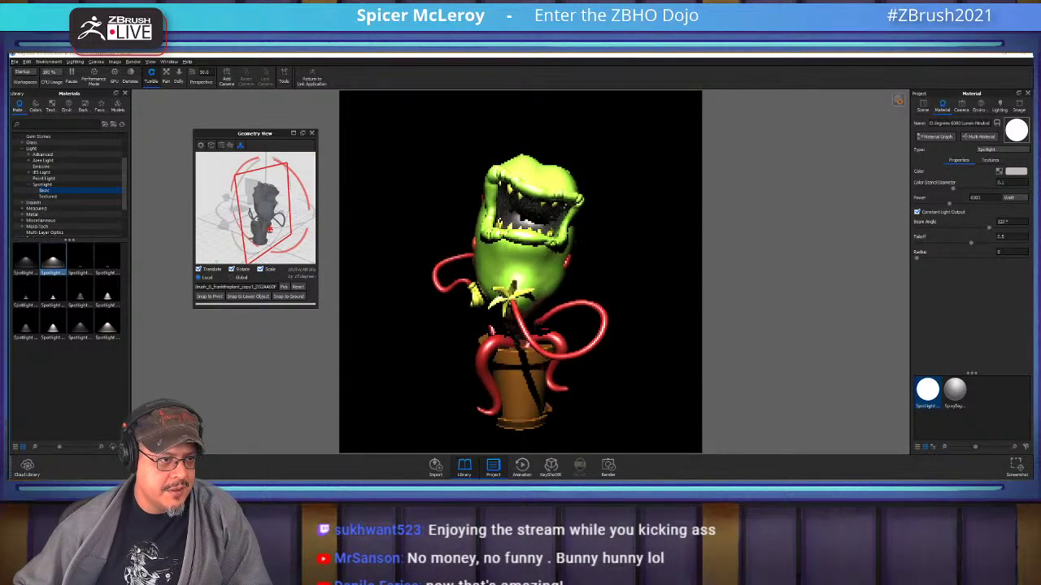
{"action": "left_click_drag", "start_coordinate": [244, 168], "coordinate": [239, 174]}
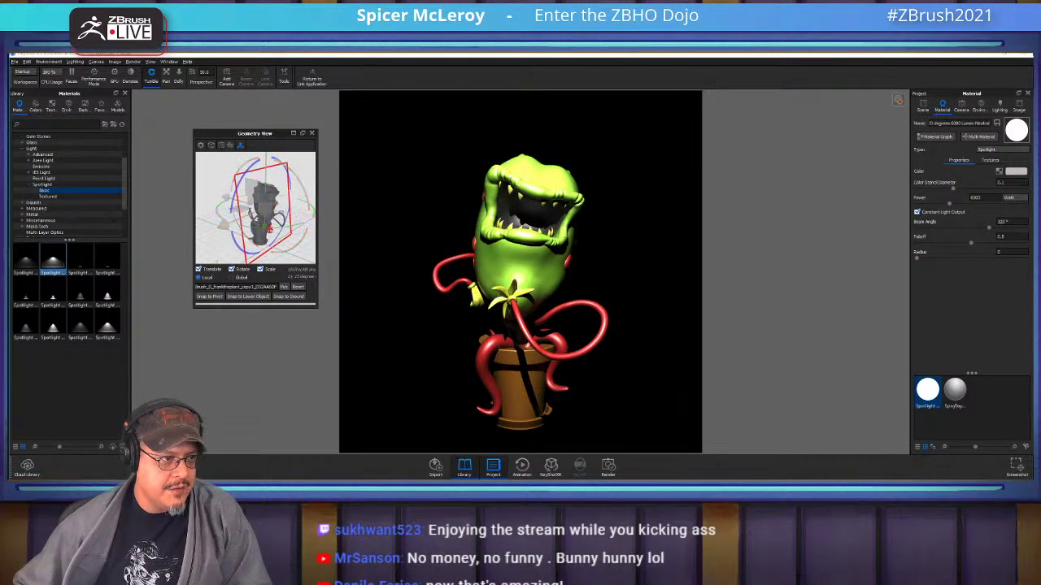
{"action": "left_click_drag", "start_coordinate": [309, 237], "coordinate": [301, 196]}
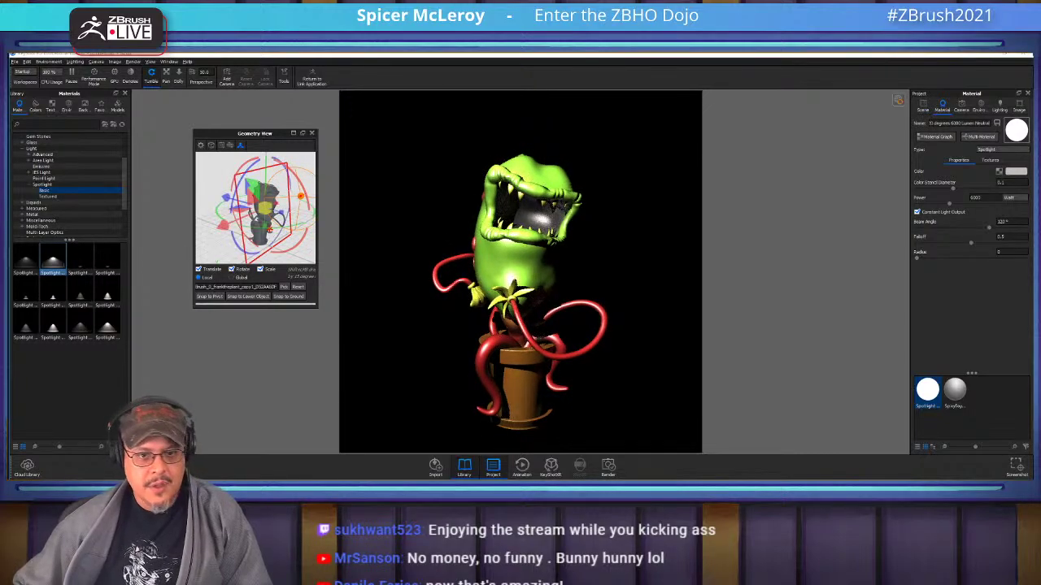
Increase the spotlight's radius to about half of its range and reduce its power to about 1400 watts.
{"action": "left_click_drag", "start_coordinate": [916, 257], "coordinate": [968, 258]}
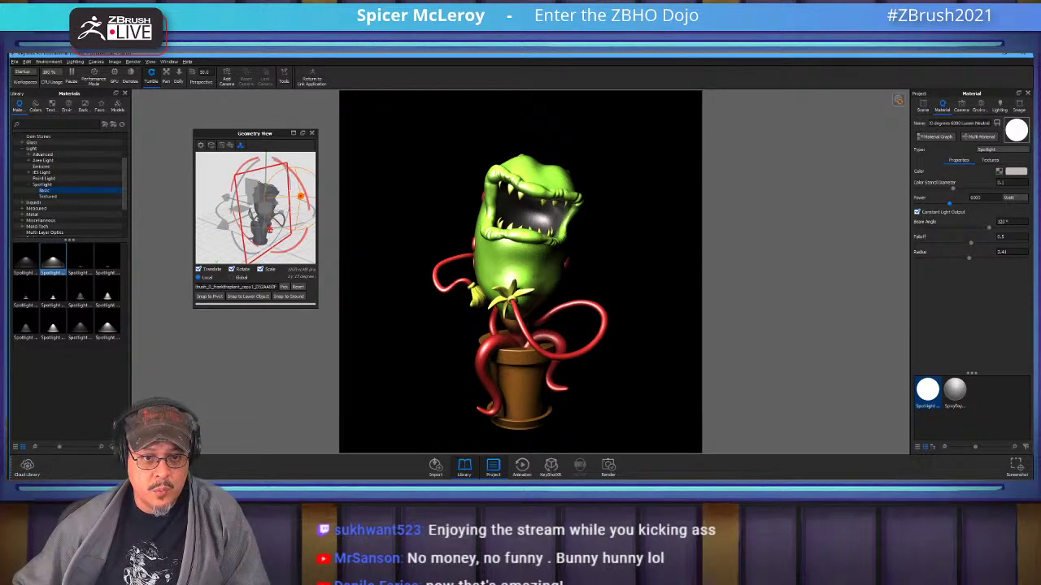
{"action": "left_click_drag", "start_coordinate": [949, 204], "coordinate": [925, 204]}
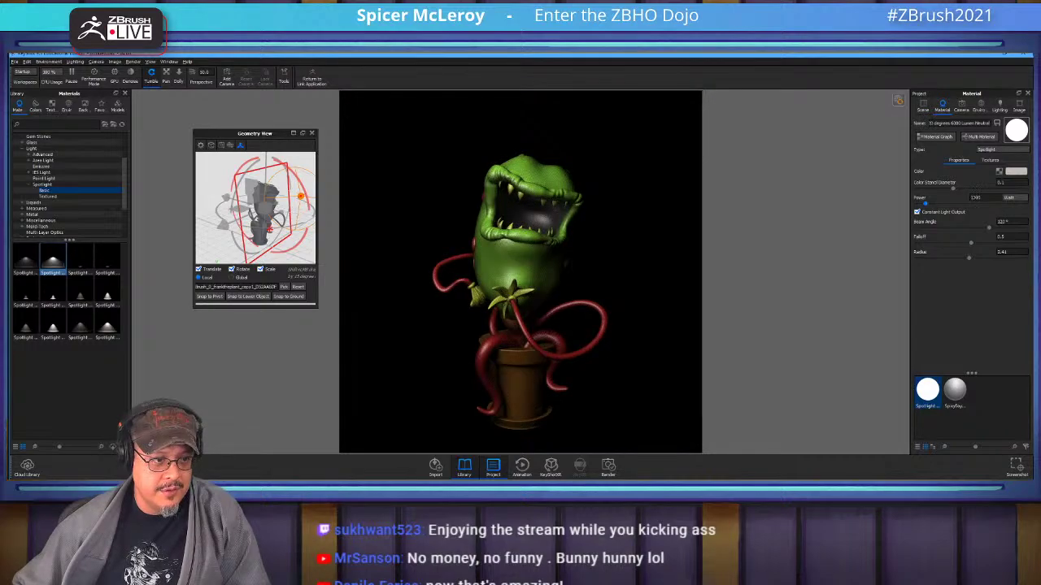
{"action": "left_click_drag", "start_coordinate": [926, 203], "coordinate": [924, 203]}
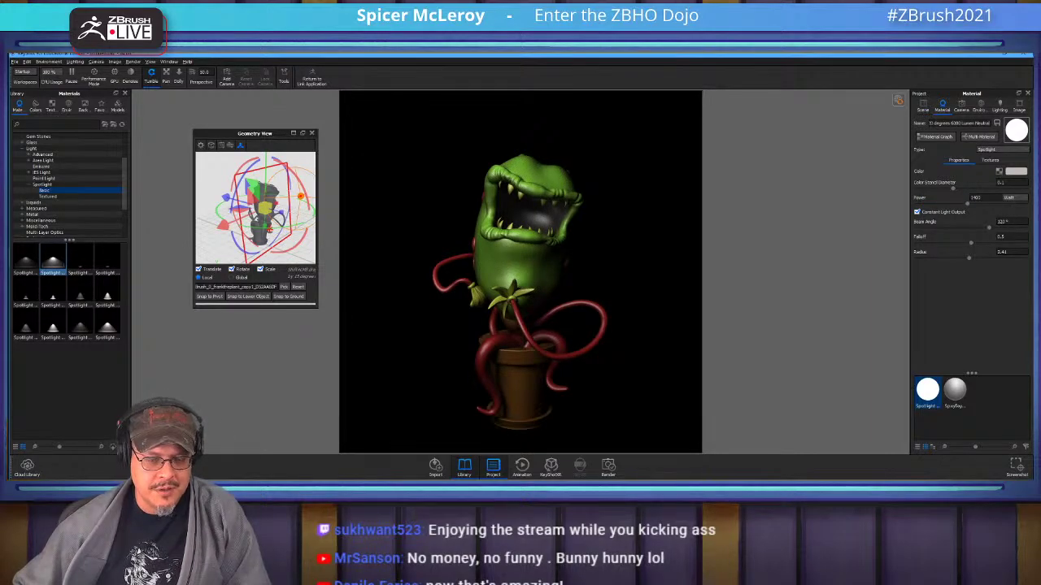
Add a light pin to the environment in the HDRI Editor and make its shape rectangular.
{"action": "left_click", "coordinate": [981, 106]}
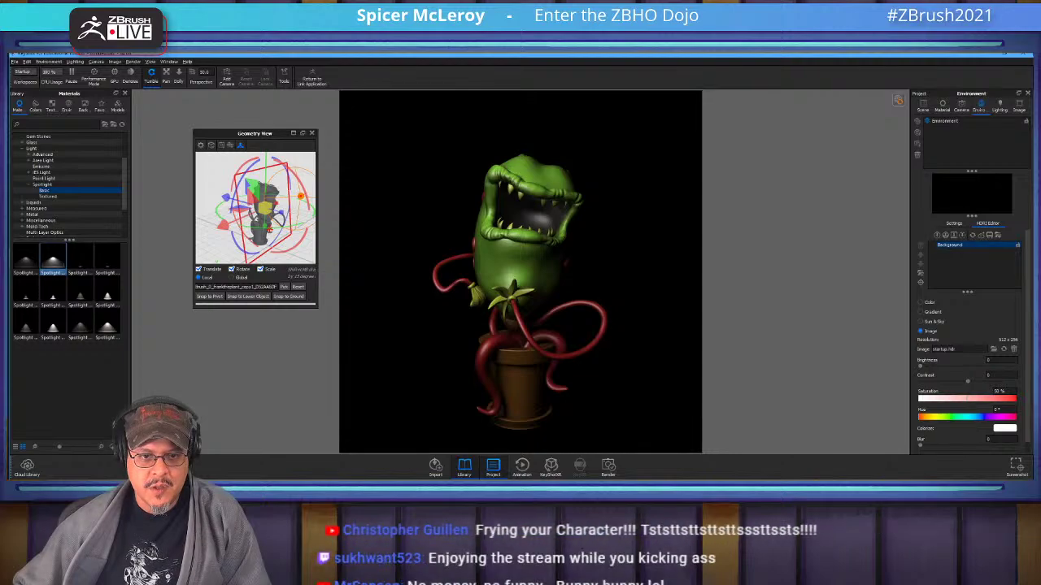
{"action": "left_click", "coordinate": [937, 235]}
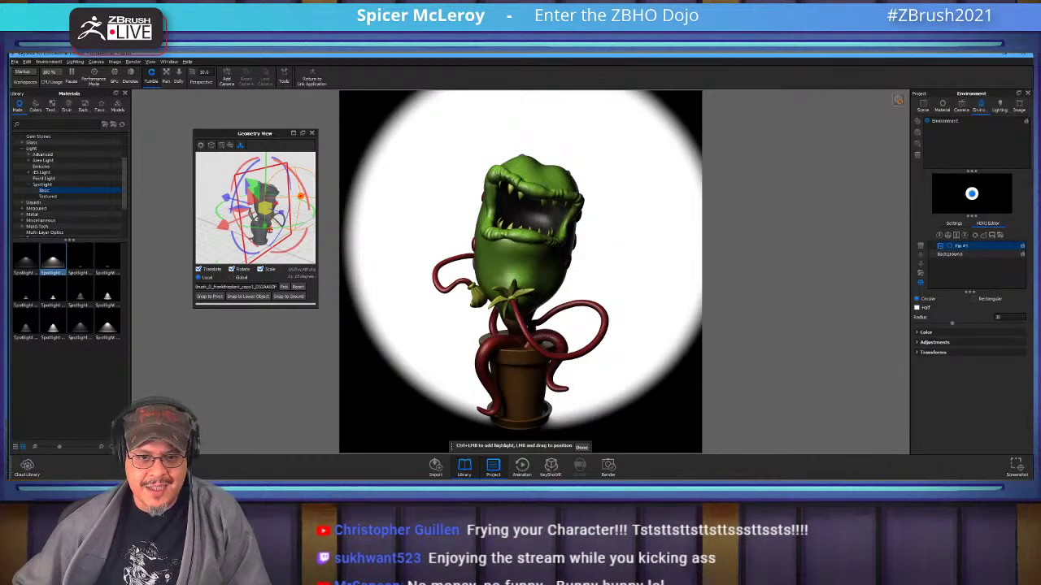
{"action": "left_click", "coordinate": [974, 299]}
Shape the pin into a very narrow vertical strip with a Y size of 44.2 and place it right of the plant.
{"action": "left_click", "coordinate": [916, 317]}
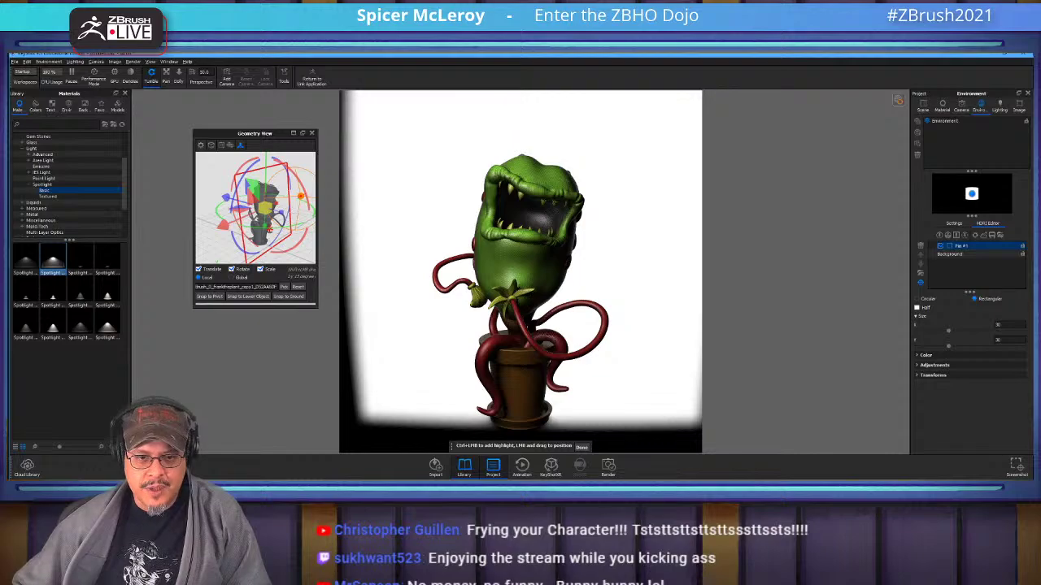
{"action": "left_click_drag", "start_coordinate": [948, 330], "coordinate": [918, 330]}
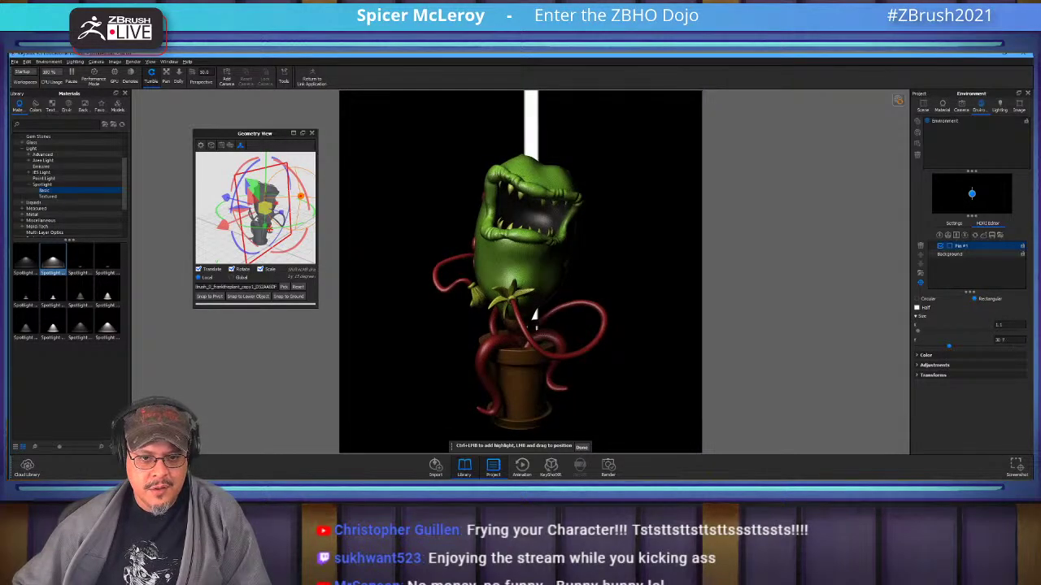
{"action": "left_click_drag", "start_coordinate": [959, 346], "coordinate": [964, 347]}
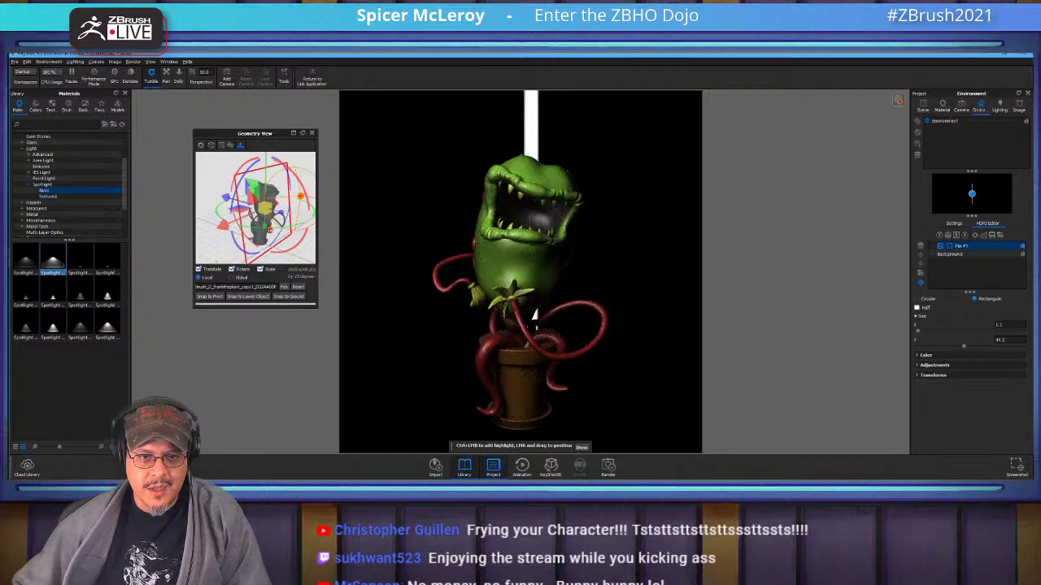
{"action": "left_click_drag", "start_coordinate": [972, 194], "coordinate": [976, 193]}
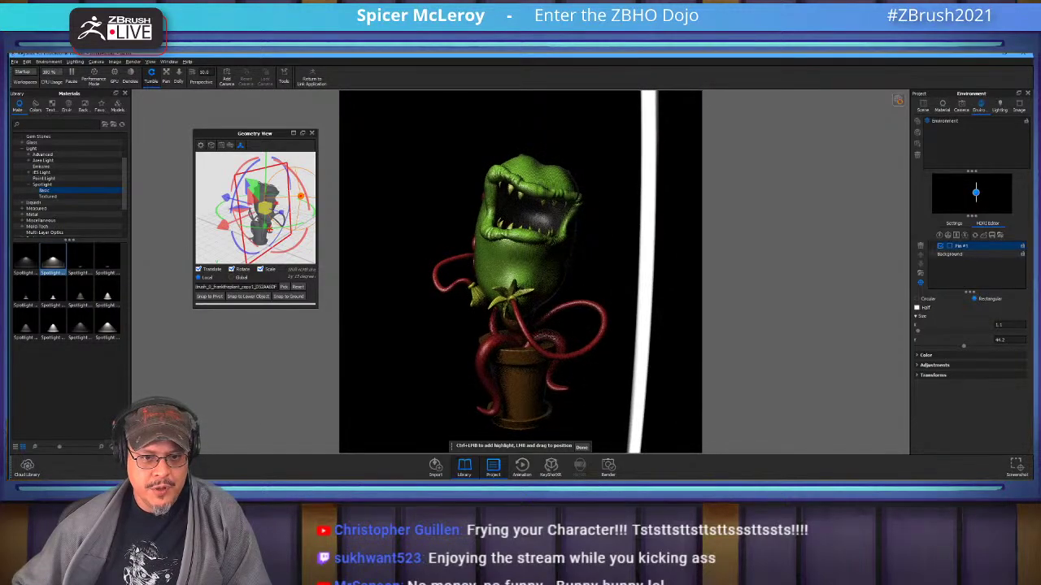
Set the strip light pin's brightness to 40.
{"action": "left_click", "coordinate": [934, 365]}
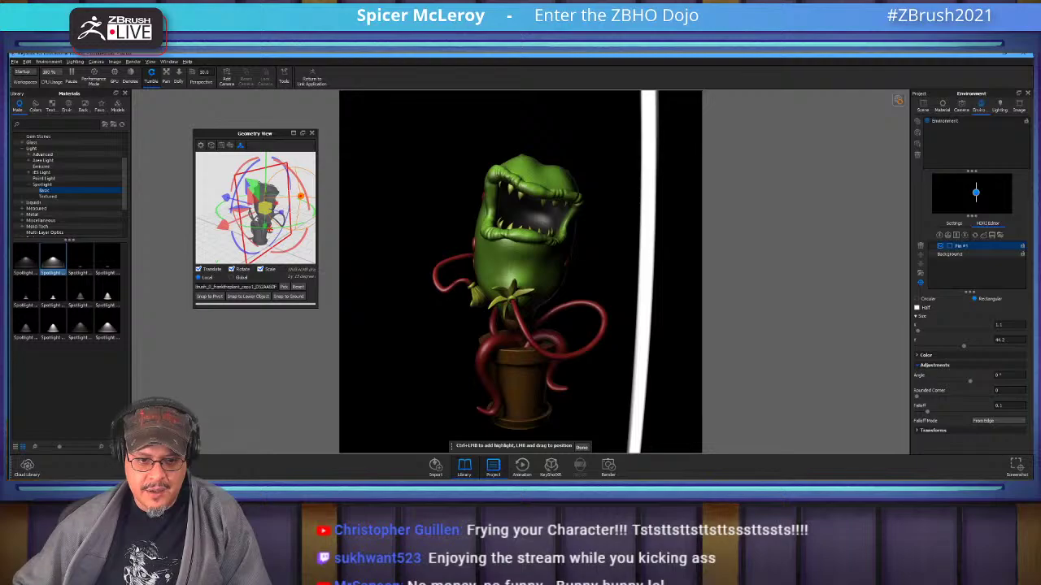
{"action": "left_click", "coordinate": [925, 355]}
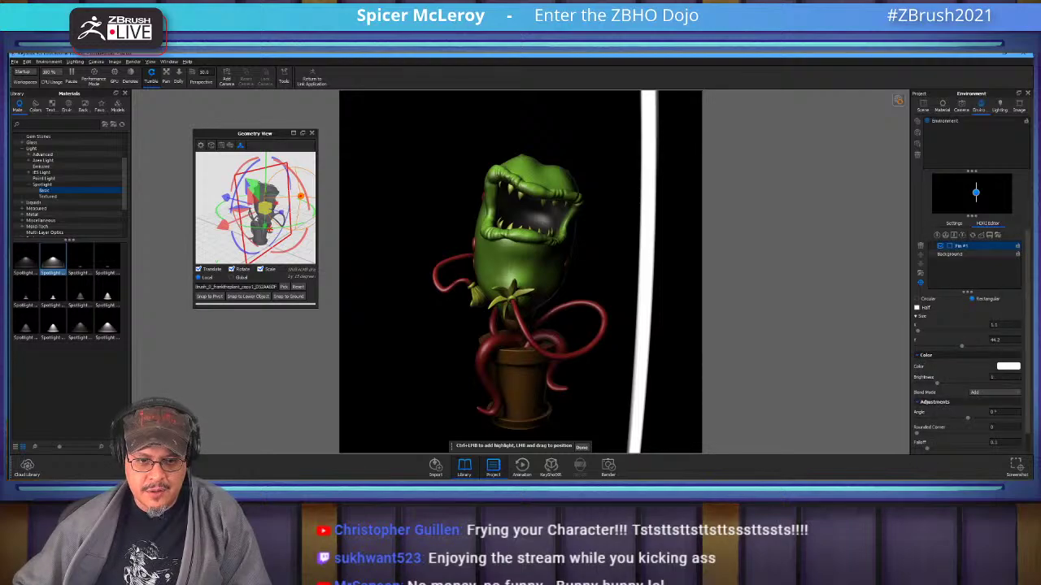
{"action": "double_click", "coordinate": [1004, 378]}
{"action": "type", "text": "40"}
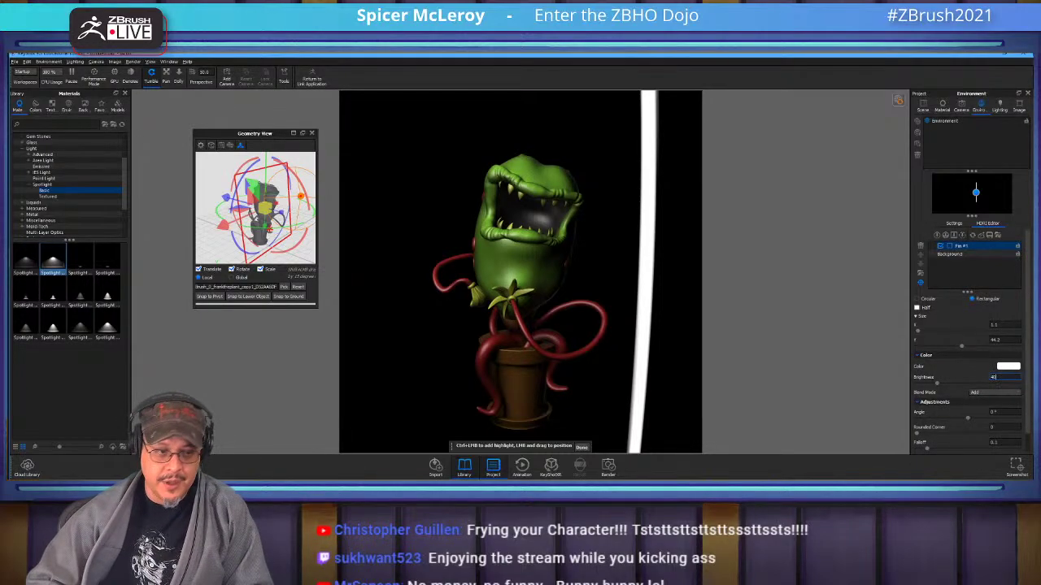
{"action": "key", "text": "Return"}
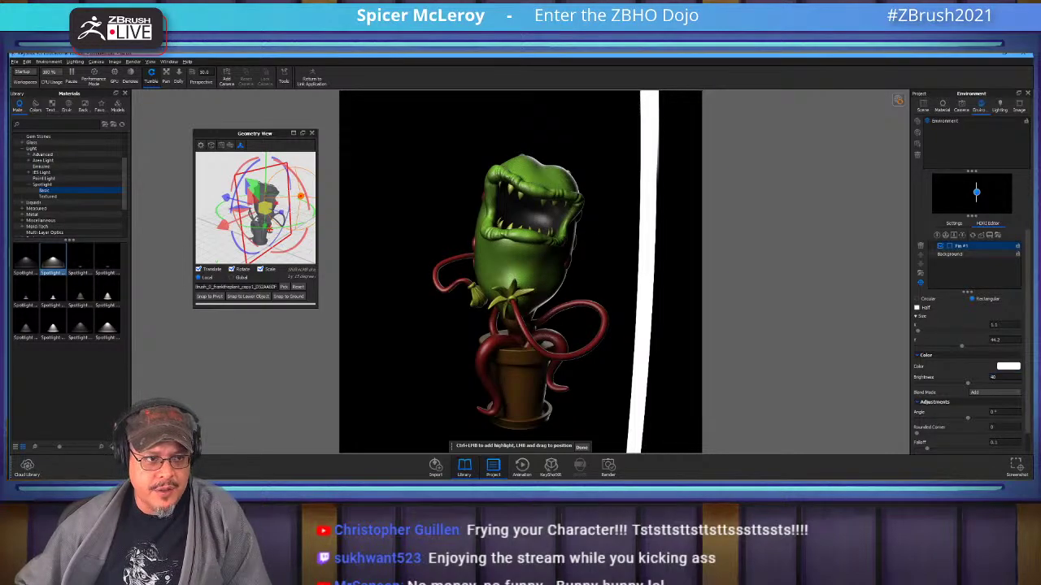
Adjust the strip light's position so it stands slightly closer to the plant's right side.
{"action": "left_click_drag", "start_coordinate": [976, 193], "coordinate": [977, 192]}
{"action": "left_click_drag", "start_coordinate": [674, 269], "coordinate": [631, 269]}
{"action": "left_click_drag", "start_coordinate": [975, 191], "coordinate": [978, 192]}
{"action": "left_click_drag", "start_coordinate": [687, 268], "coordinate": [631, 268]}
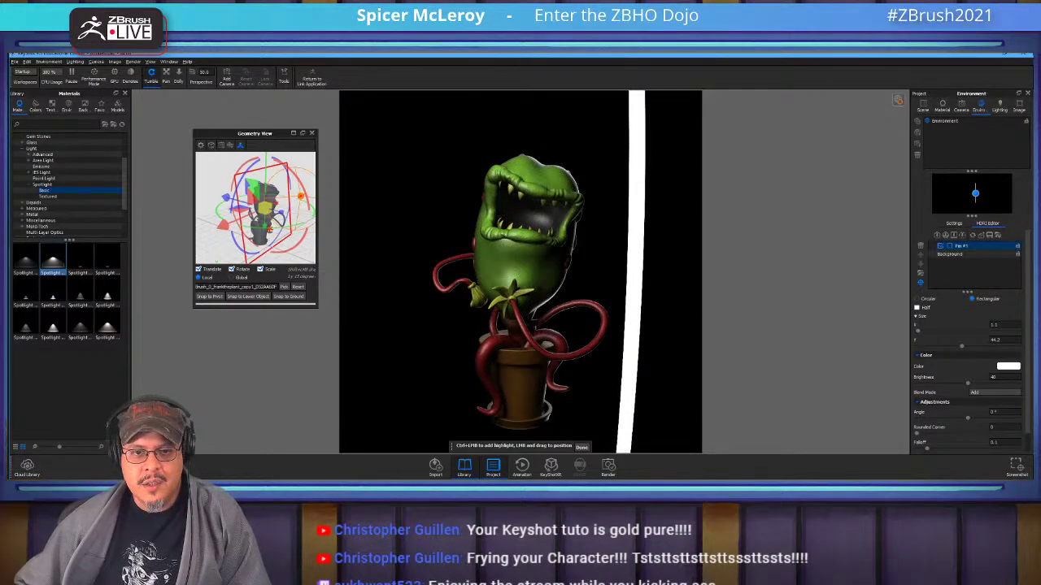
Duplicate the strip light pin, move the copy to the plant's left side, and finish pin placement.
{"action": "right_click", "coordinate": [976, 194]}
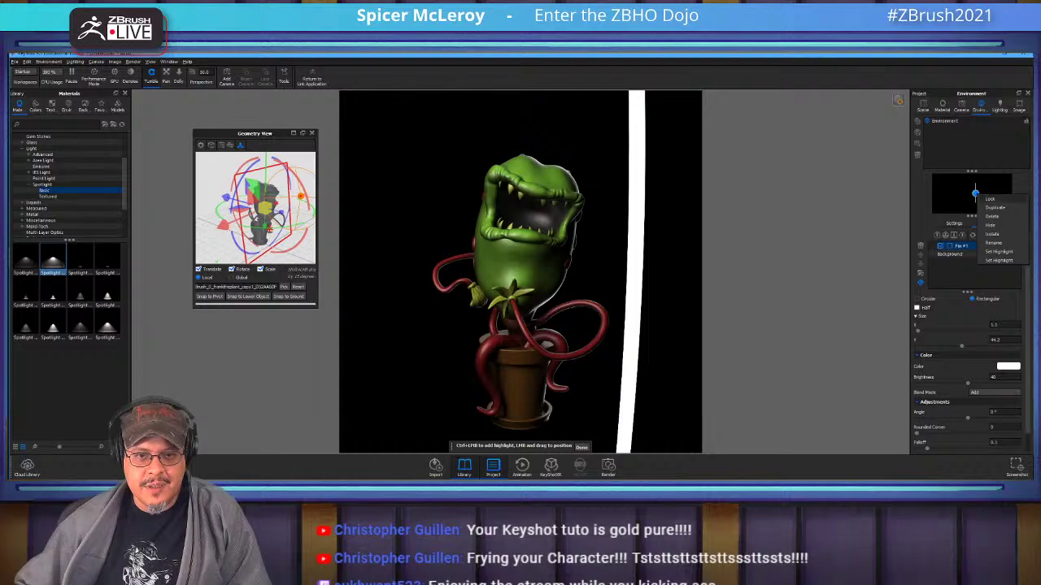
{"action": "left_click", "coordinate": [988, 208]}
{"action": "left_click", "coordinate": [963, 246]}
{"action": "left_click_drag", "start_coordinate": [975, 194], "coordinate": [966, 194]}
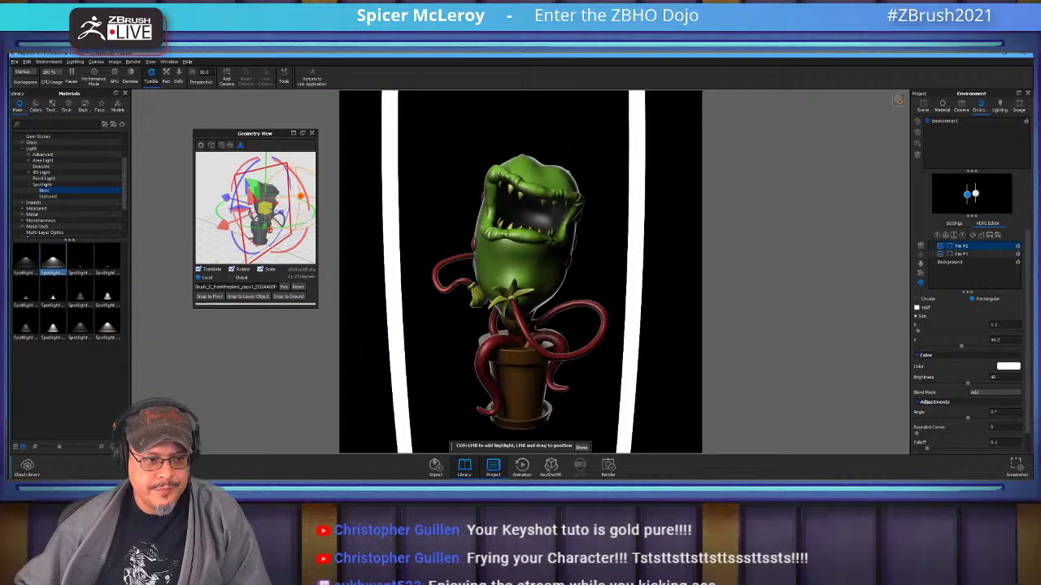
{"action": "left_click", "coordinate": [581, 447]}
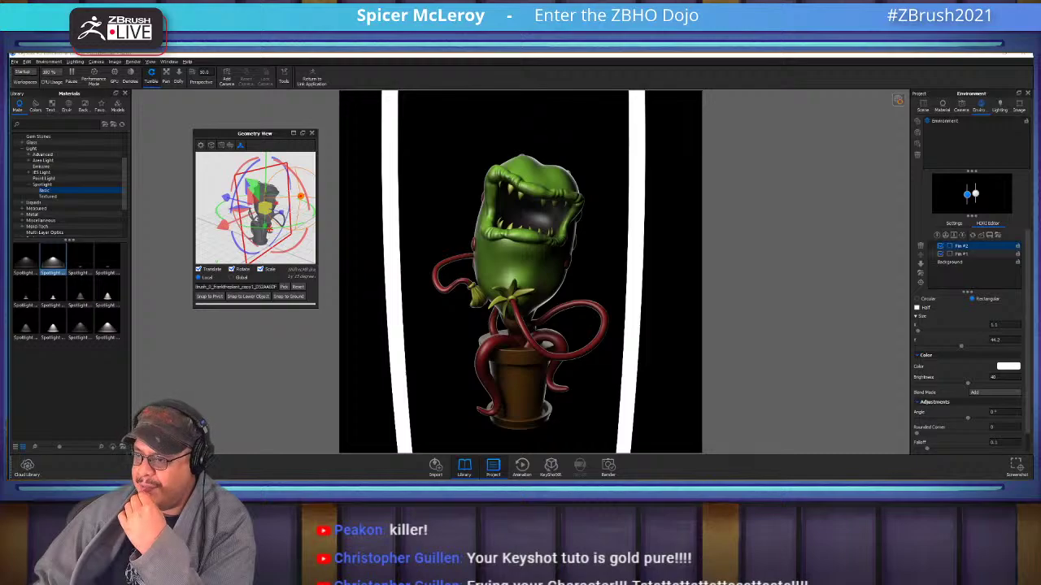
Switch to the browser and show the store page of the artist's ArtStation profile.
{"action": "left_click_drag", "start_coordinate": [711, 58], "coordinate": [698, 52]}
{"action": "scroll", "coordinate": [521, 314], "scroll_direction": "down", "scroll_amount": 3}
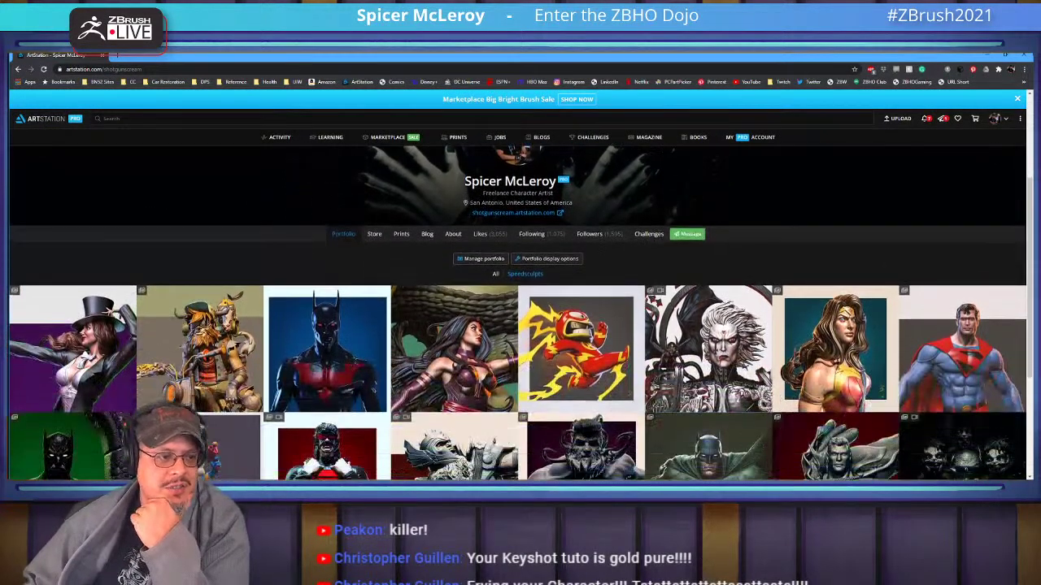
{"action": "left_click", "coordinate": [374, 234]}
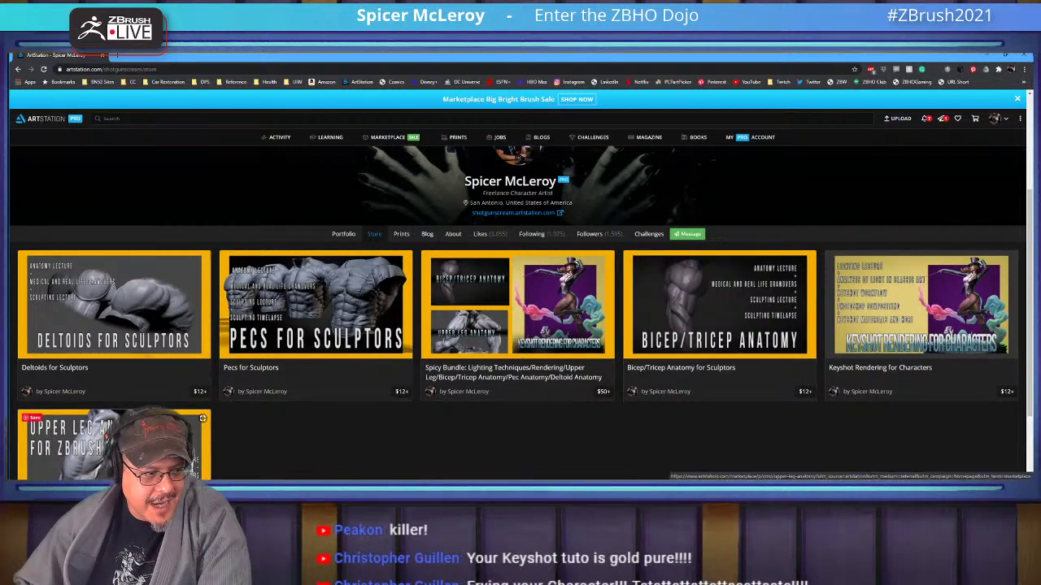
Browse the artist's store and open the Keyshot Rendering for Characters product page.
{"action": "scroll", "coordinate": [919, 309], "scroll_direction": "down", "scroll_amount": 1}
{"action": "scroll", "coordinate": [813, 366], "scroll_direction": "down", "scroll_amount": 1}
{"action": "scroll", "coordinate": [813, 366], "scroll_direction": "up", "scroll_amount": 1}
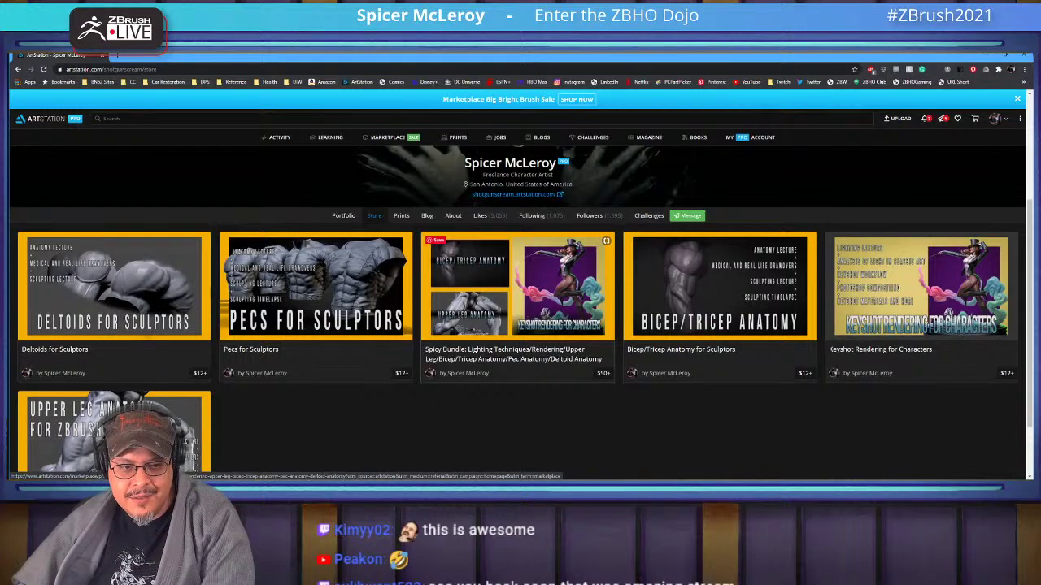
{"action": "left_click", "coordinate": [920, 286]}
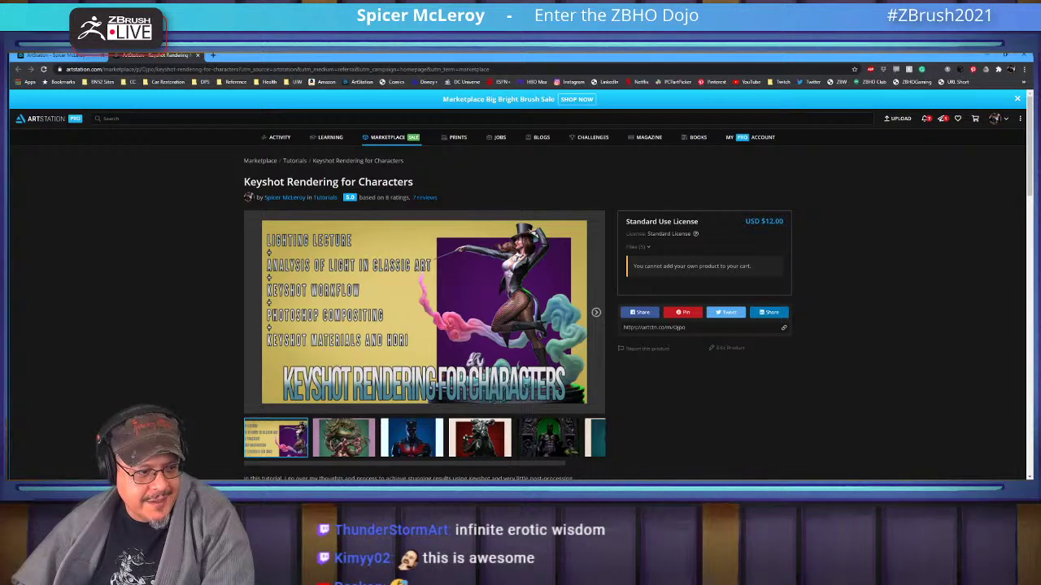
{"action": "scroll", "coordinate": [520, 312], "scroll_direction": "down", "scroll_amount": 3}
{"action": "scroll", "coordinate": [520, 313], "scroll_direction": "up", "scroll_amount": 3}
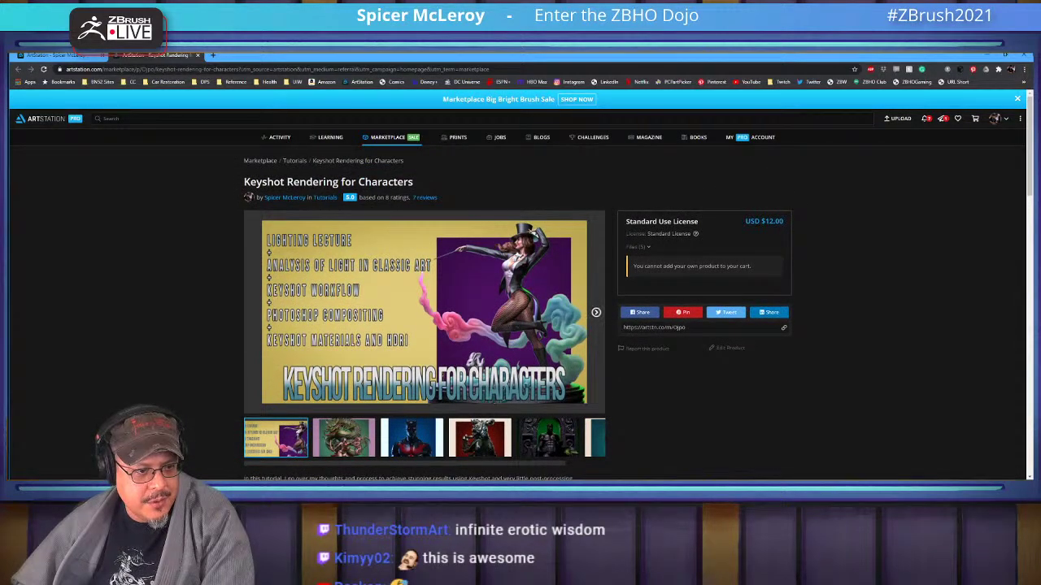
Look through the product's sample renders, enlarge the Wonder Woman image, and return to the armoured wolf figure on red.
{"action": "left_click", "coordinate": [596, 312]}
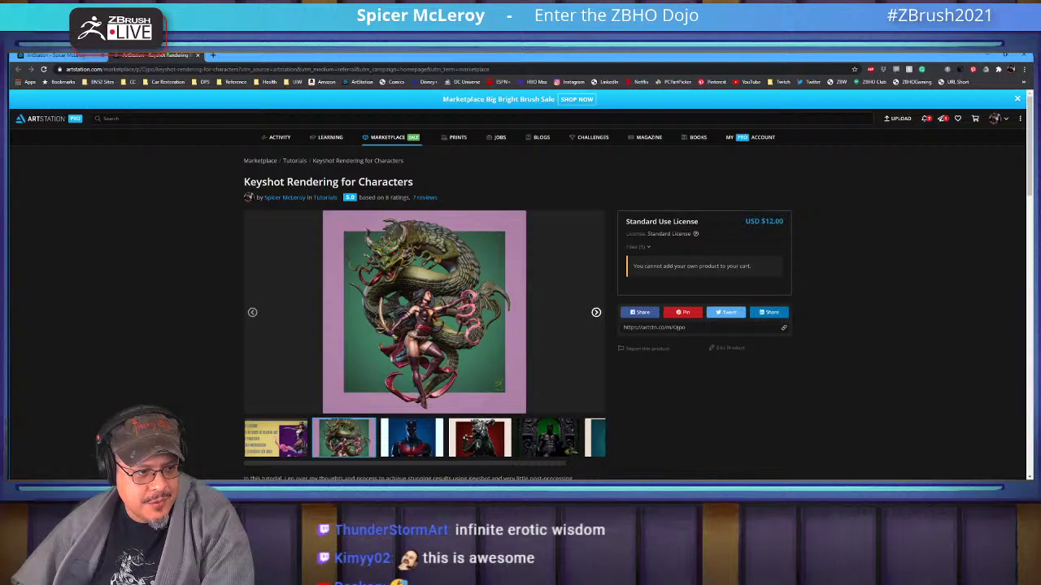
{"action": "left_click", "coordinate": [596, 312]}
{"action": "left_click", "coordinate": [596, 312]}
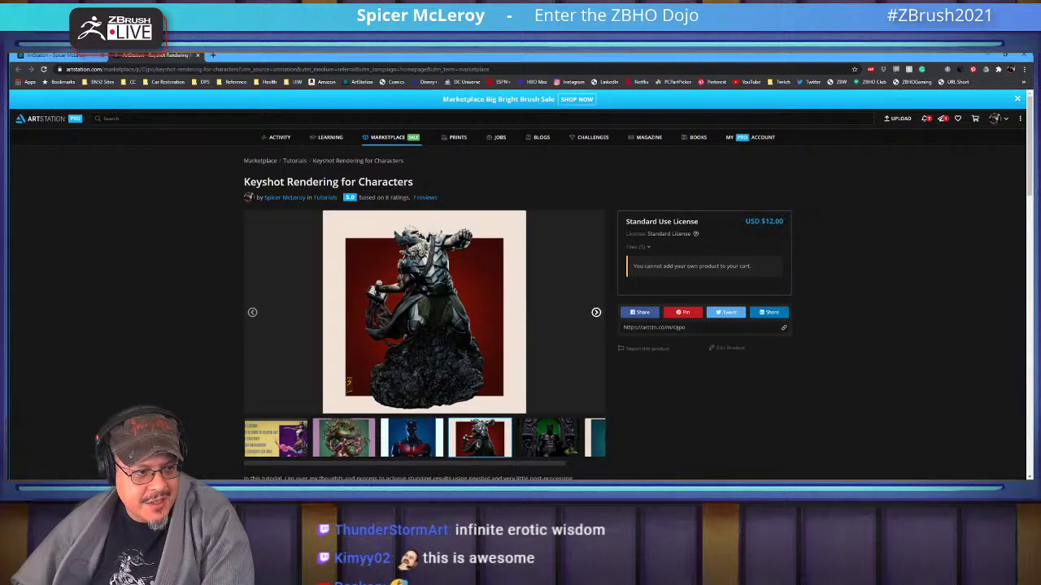
{"action": "left_click", "coordinate": [596, 312]}
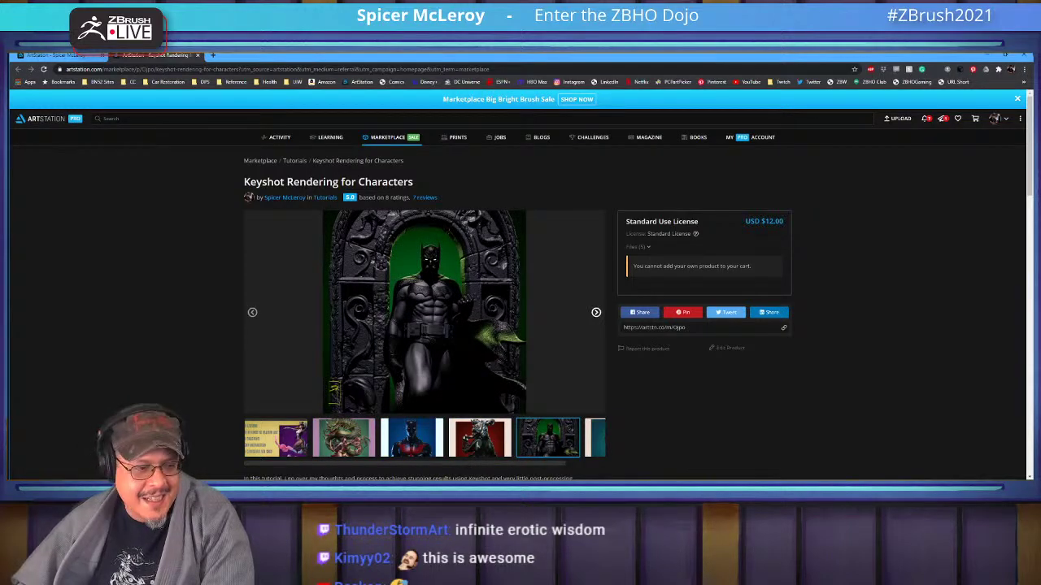
{"action": "left_click", "coordinate": [596, 312]}
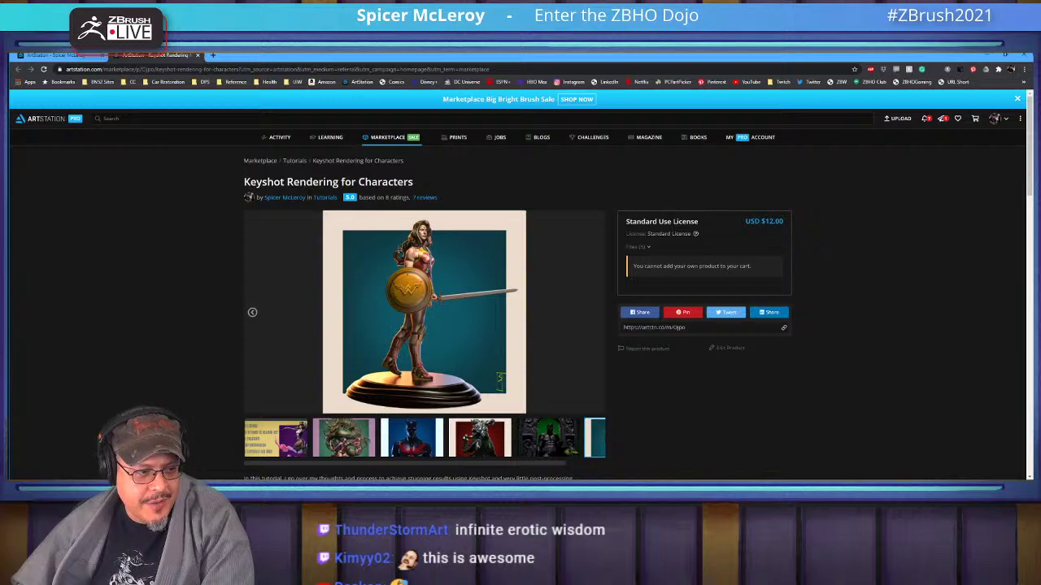
{"action": "left_click", "coordinate": [597, 312]}
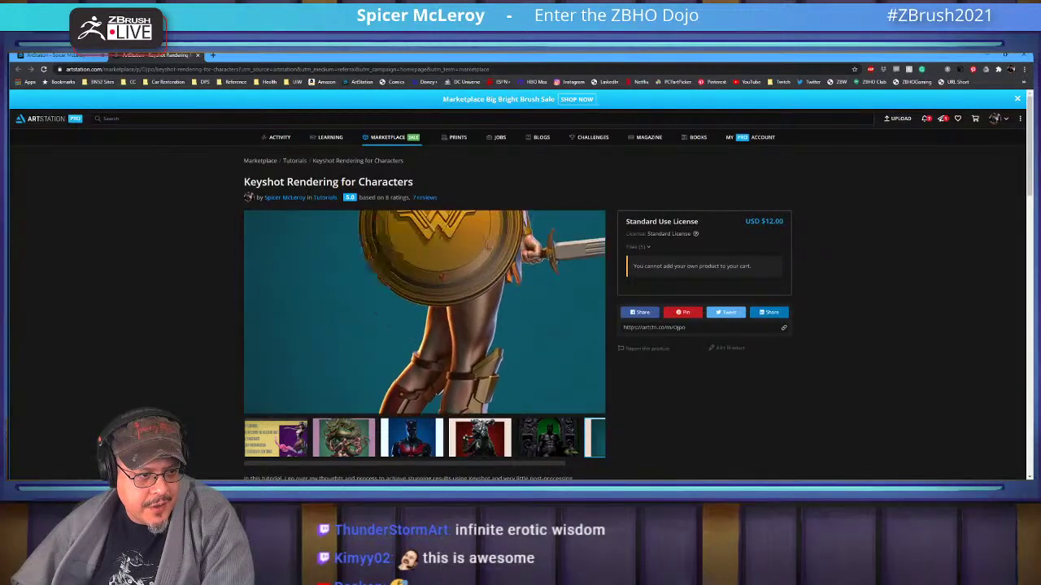
{"action": "left_click", "coordinate": [480, 439]}
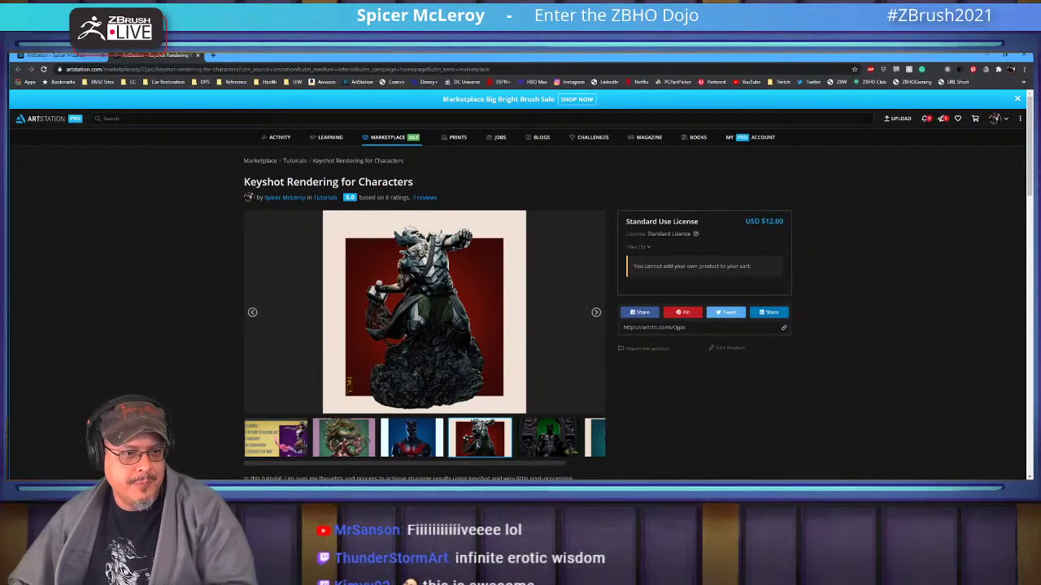
Close the product page, select the store page's web address, and enlarge the page slightly.
{"action": "left_click", "coordinate": [197, 54]}
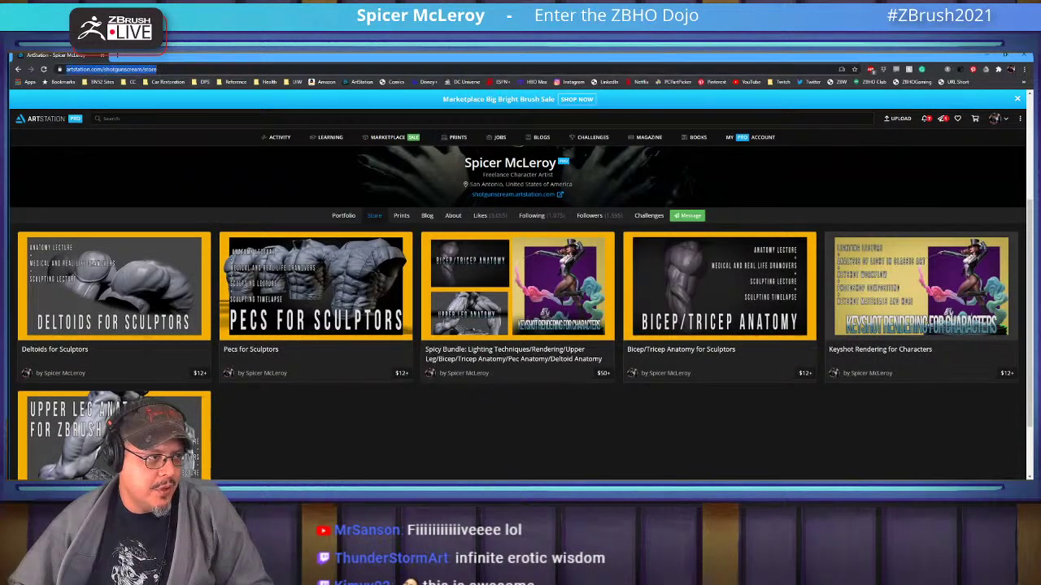
{"action": "key", "text": "ctrl+l"}
{"action": "key", "text": "ctrl+plus"}
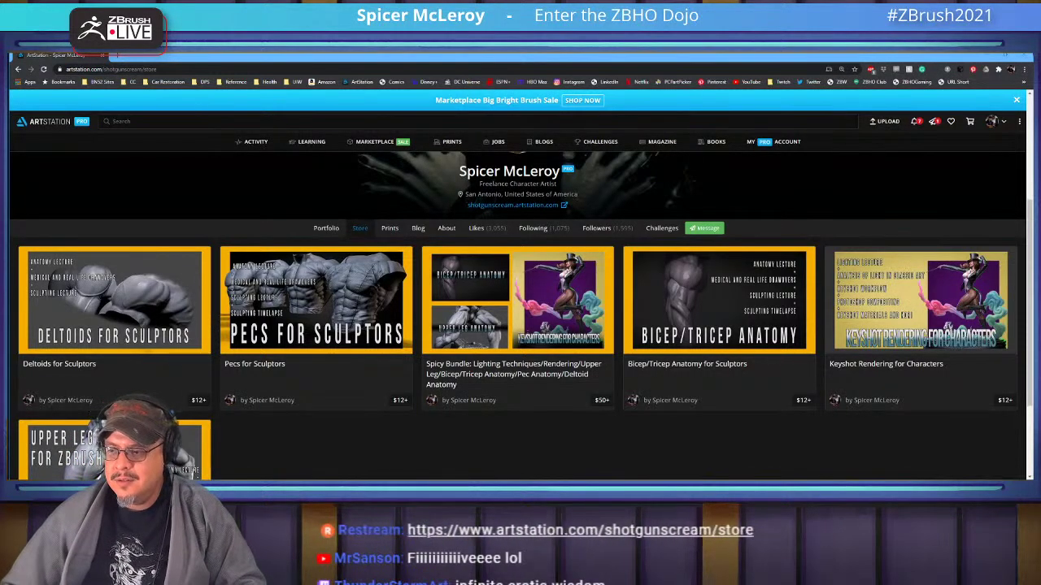
Switch back to KeyShot and set the still image render to output all render passes and add them to the PSD.
{"action": "key", "text": "alt+Tab"}
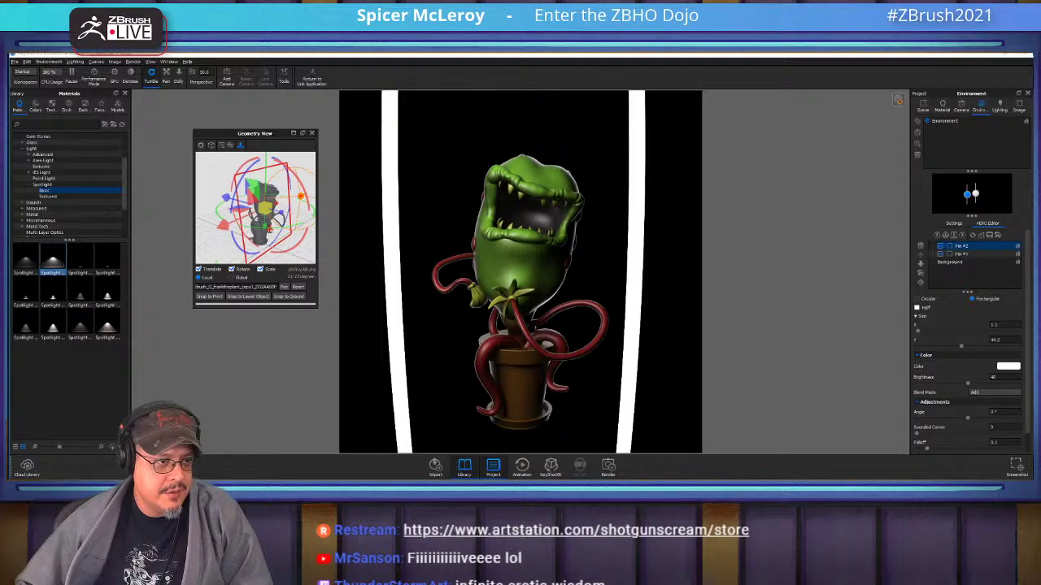
{"action": "left_click", "coordinate": [608, 464]}
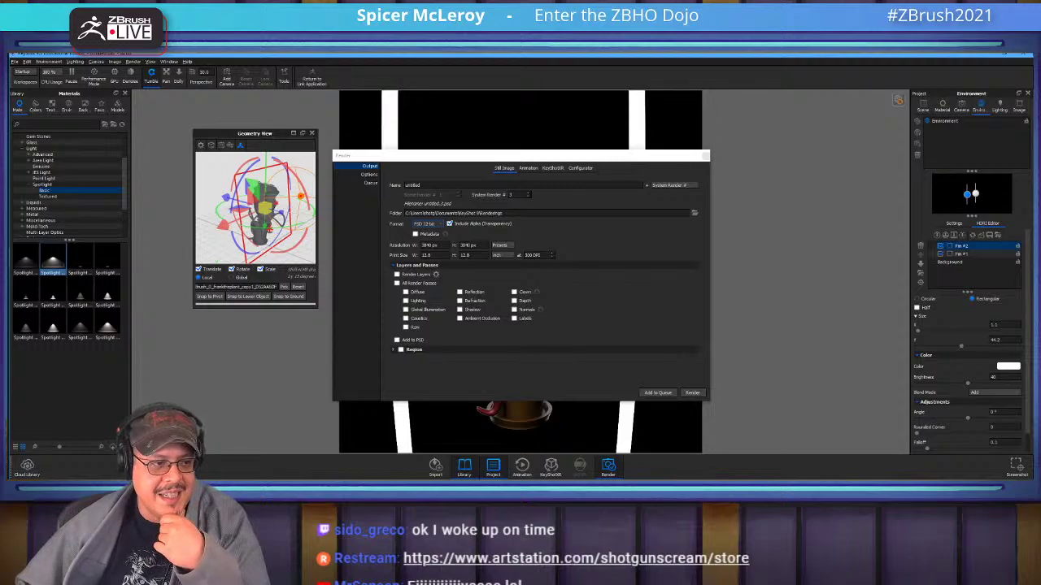
{"action": "left_click", "coordinate": [397, 283]}
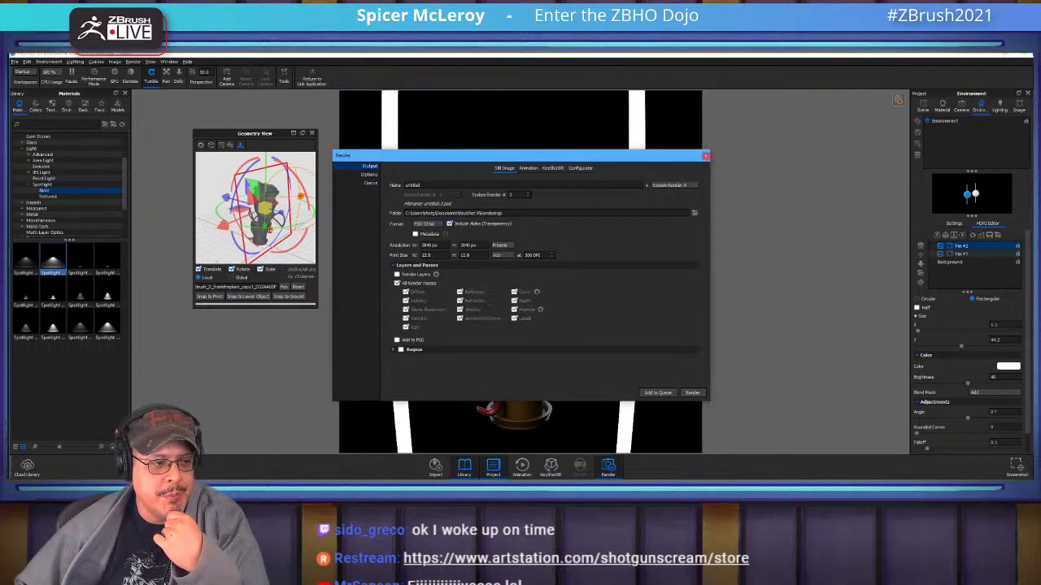
{"action": "left_click", "coordinate": [397, 340]}
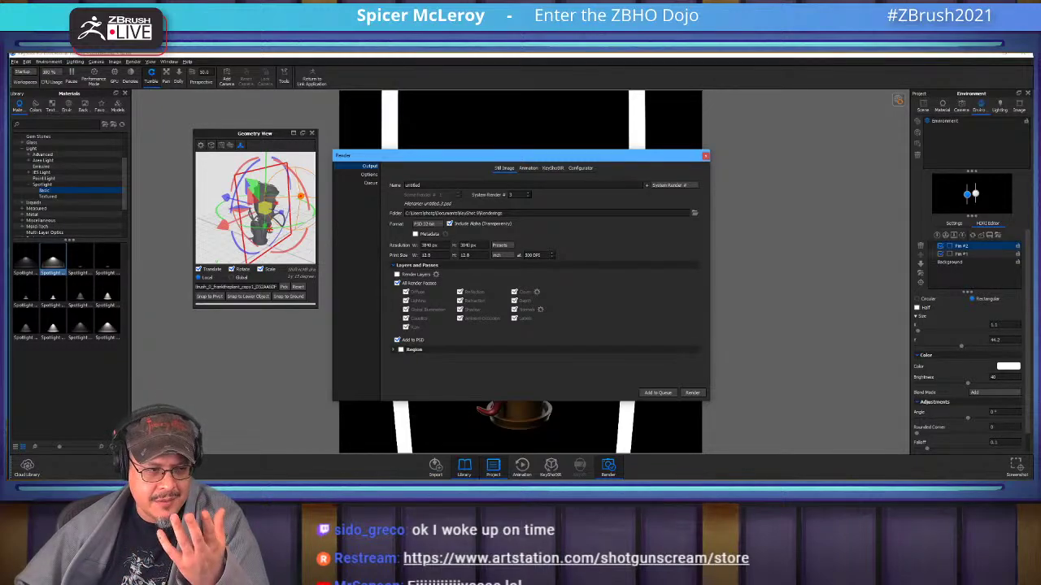
Set the render's maximum time to 10 minutes in the quality options, check the plant behind the dialog, and close the render settings.
{"action": "left_click", "coordinate": [368, 174]}
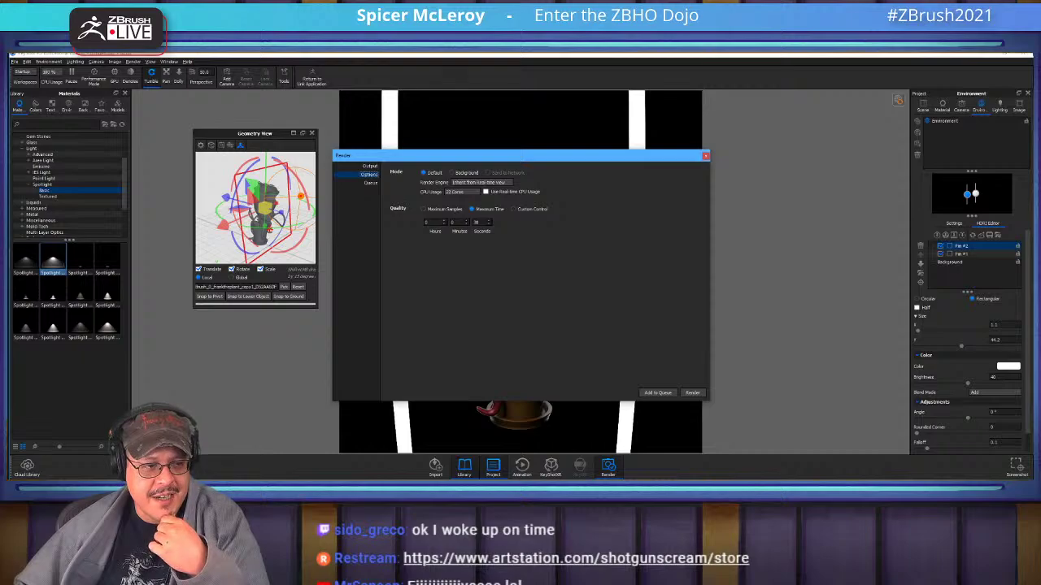
{"action": "left_click", "coordinate": [466, 220]}
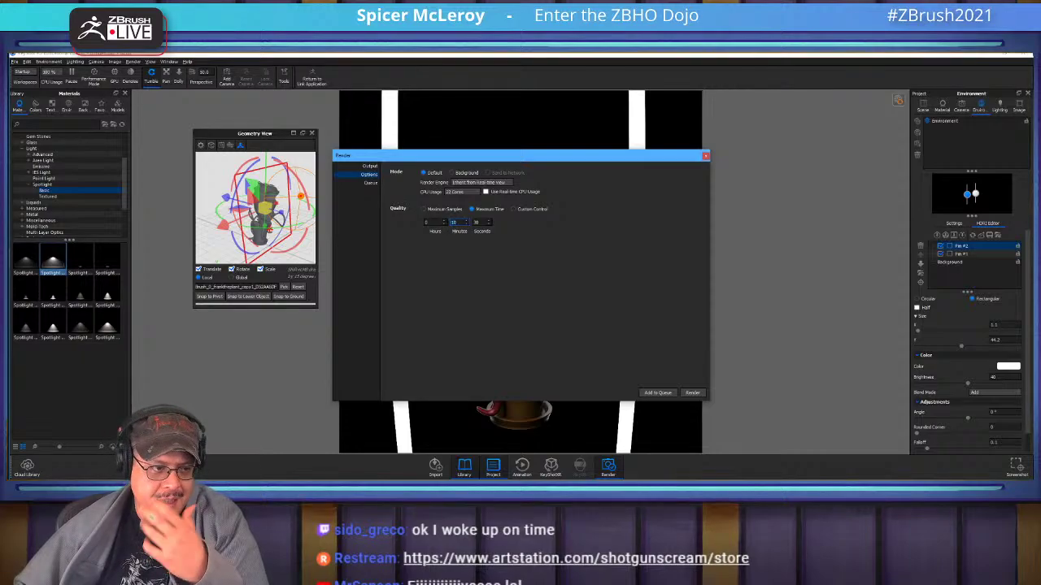
{"action": "left_click_drag", "start_coordinate": [564, 157], "coordinate": [897, 129]}
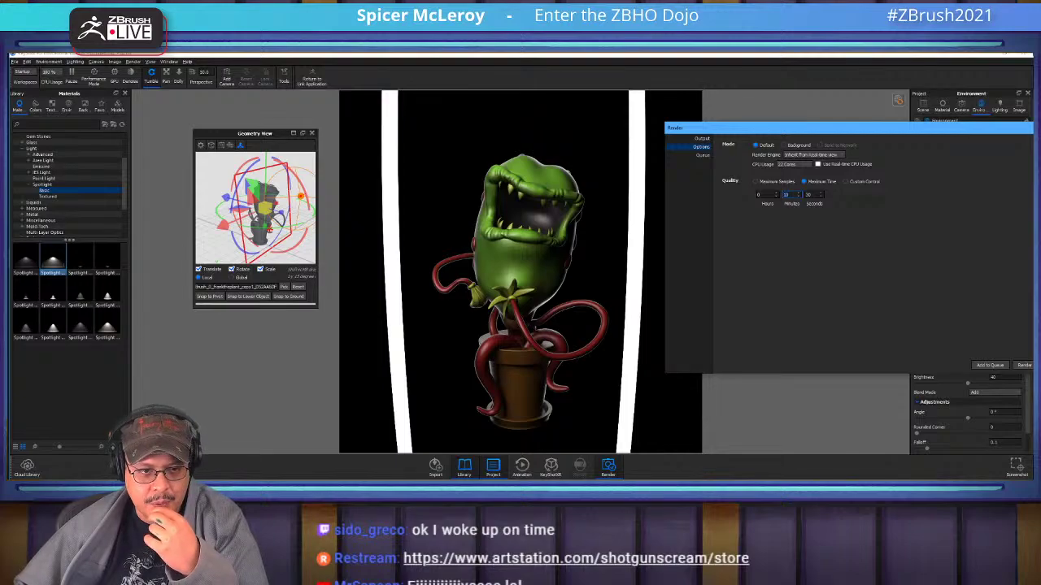
{"action": "left_click_drag", "start_coordinate": [858, 130], "coordinate": [775, 151]}
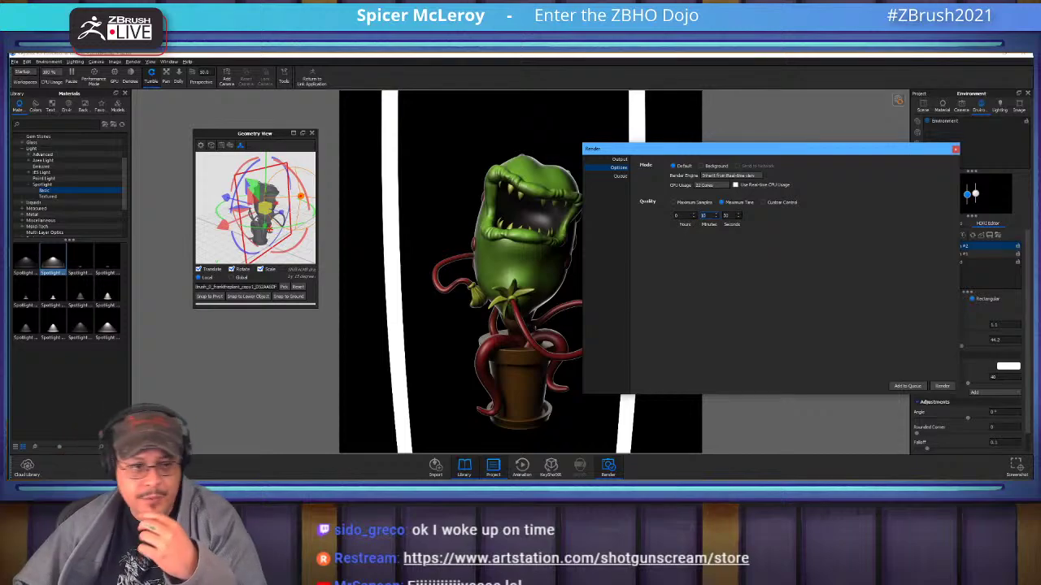
{"action": "left_click_drag", "start_coordinate": [773, 149], "coordinate": [535, 153]}
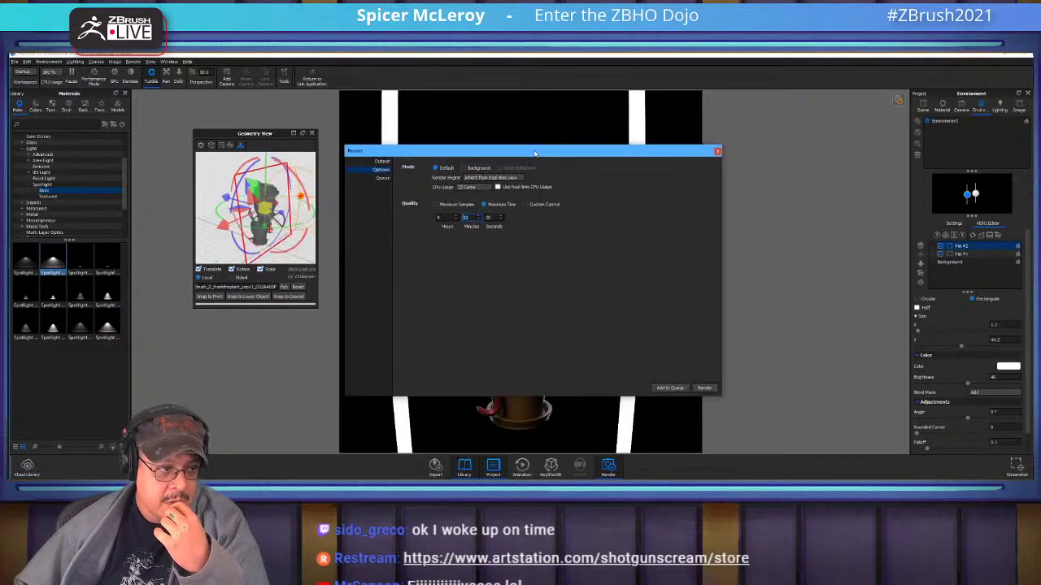
{"action": "key", "text": "Escape"}
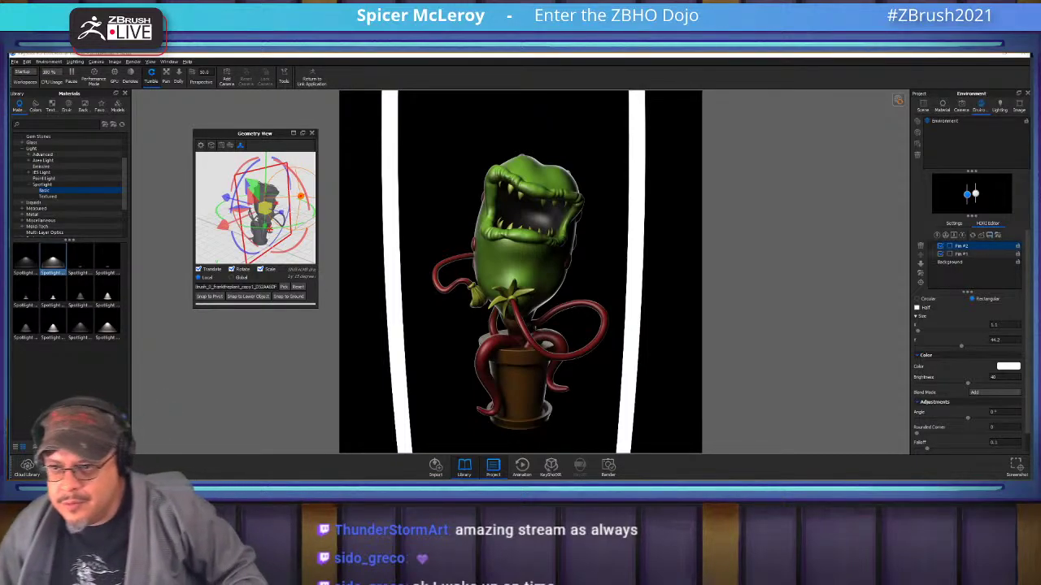
Bring the cartoon plant reference board over the viewport to compare it with the render.
{"action": "right_click_drag", "start_coordinate": [1026, 309], "coordinate": [614, 252]}
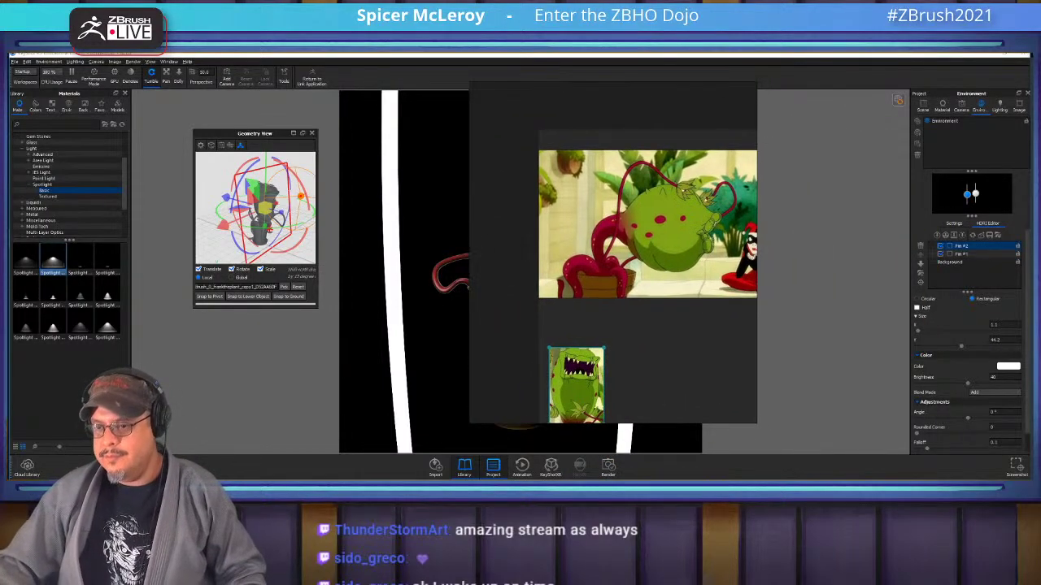